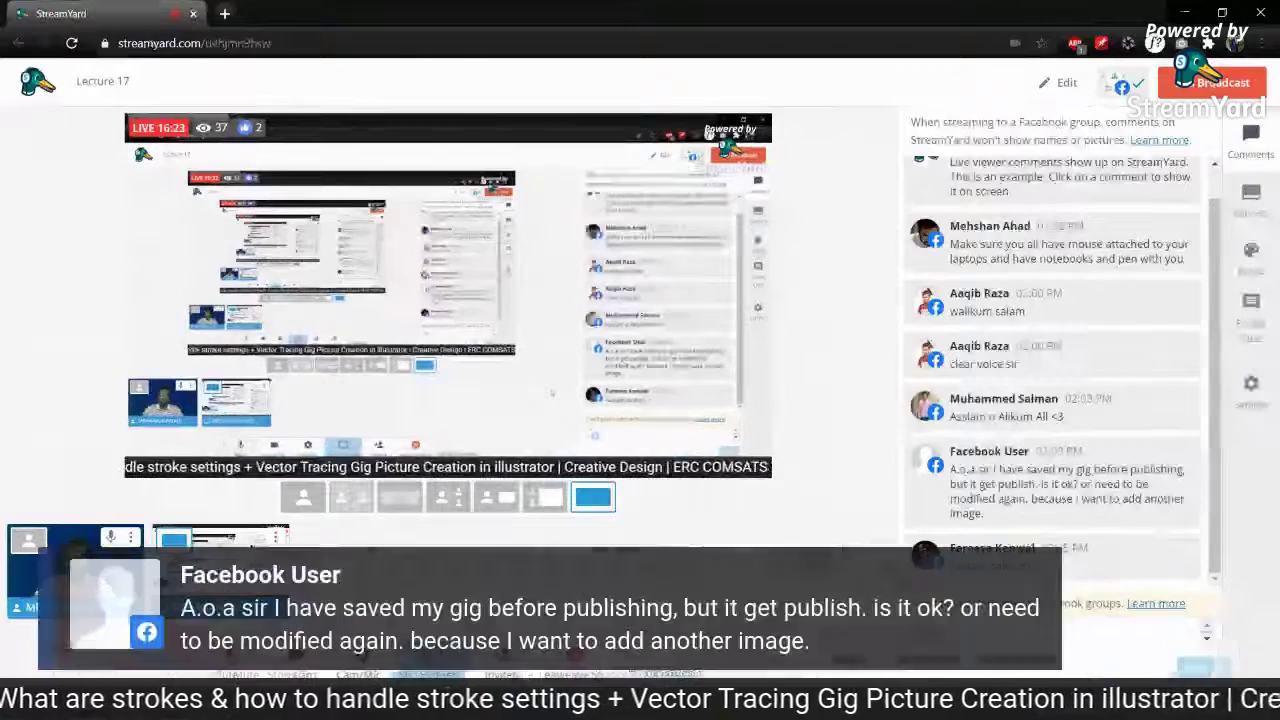
# Hide the featured viewer comment about the saved gig from the broadcast
pyautogui.moveTo(1012, 457)
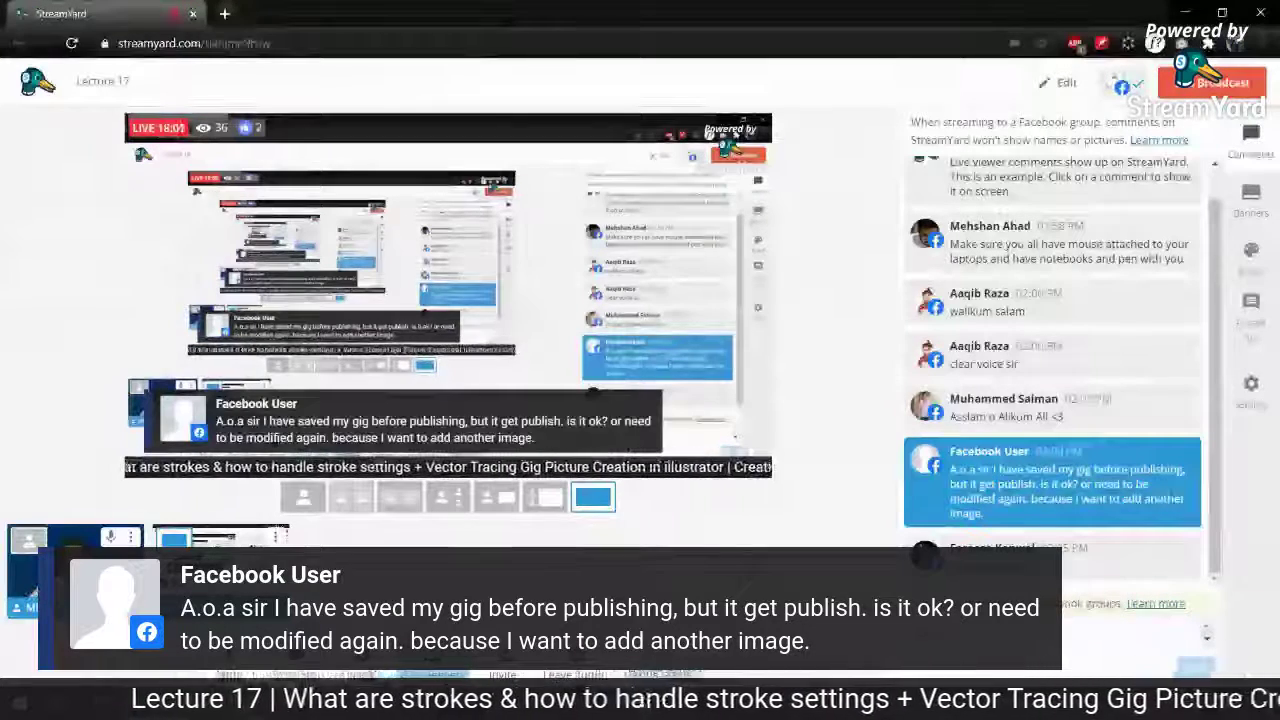
pyautogui.moveTo(1037, 487)
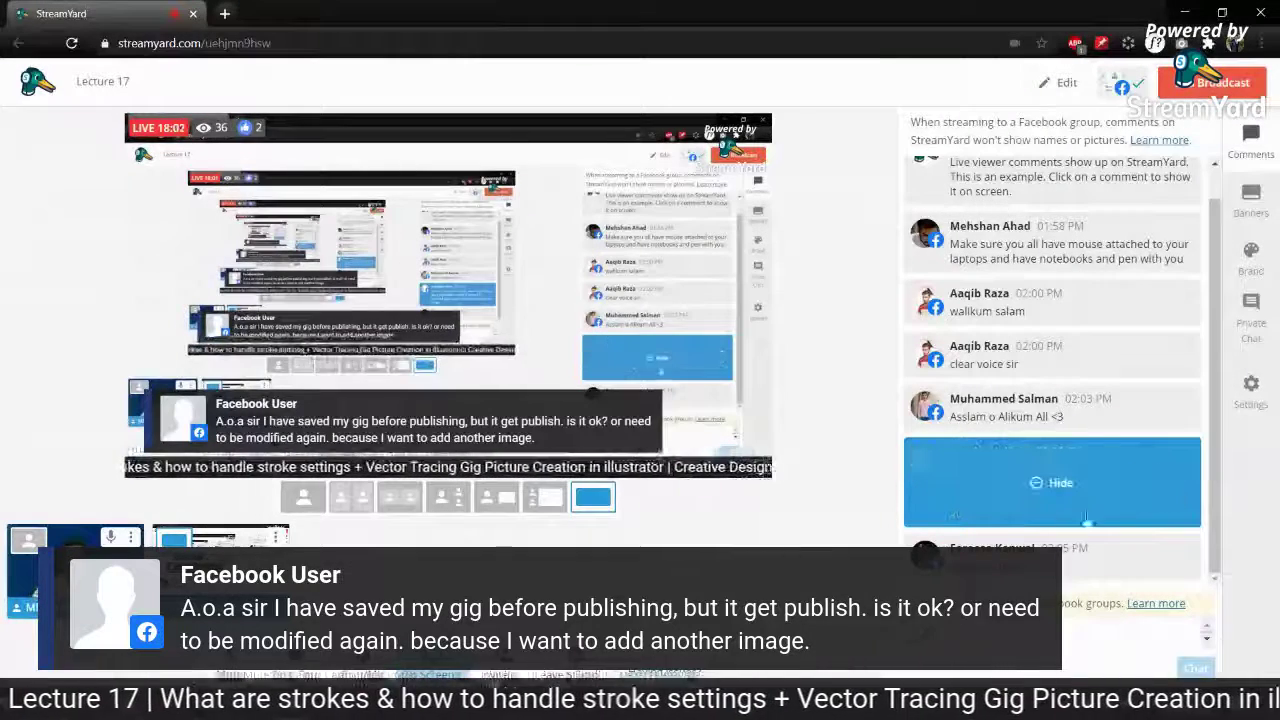
pyautogui.click(1037, 485)
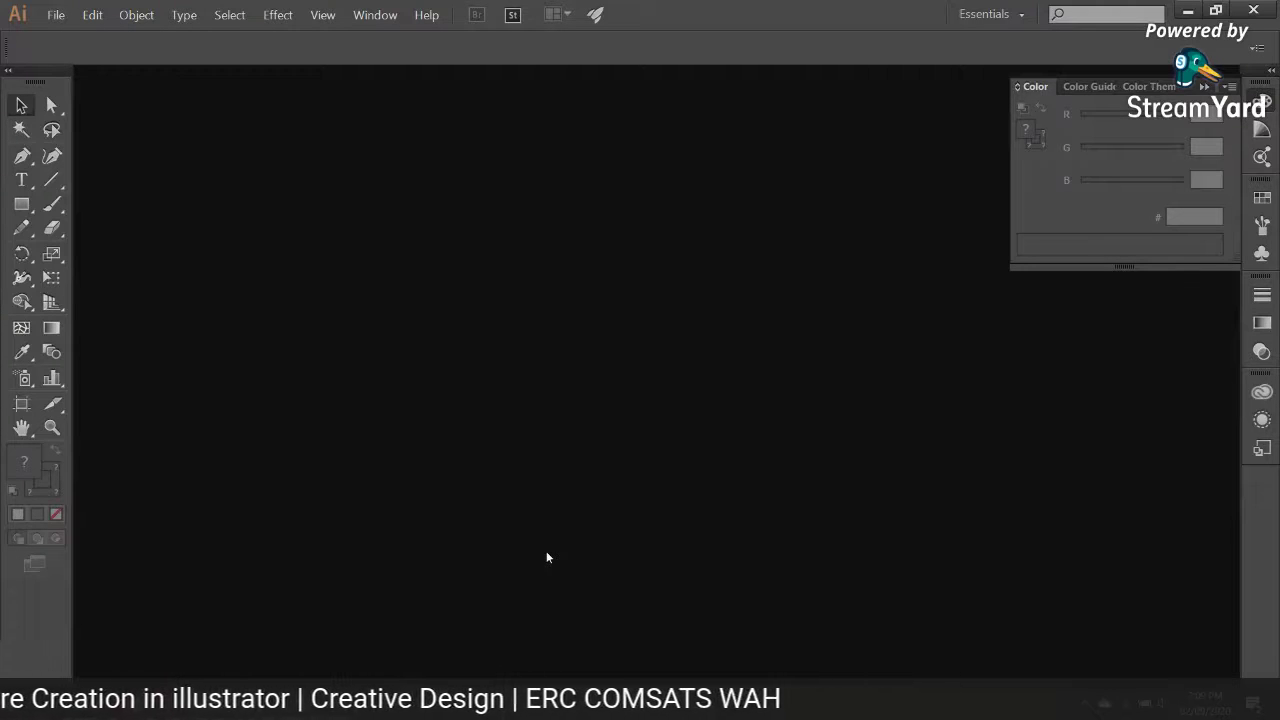
# Switch to the StreamYard window in Chrome and read the viewers' latest comments
pyautogui.moveTo(180, 705)
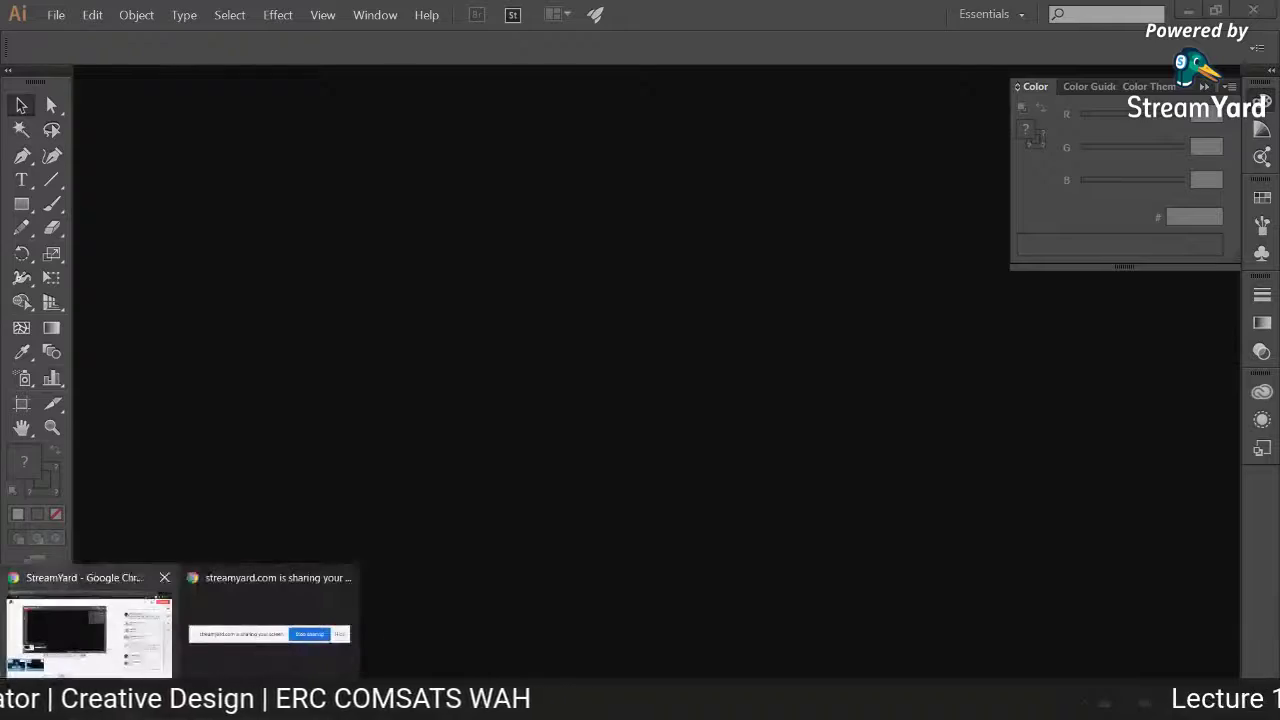
pyautogui.click(88, 637)
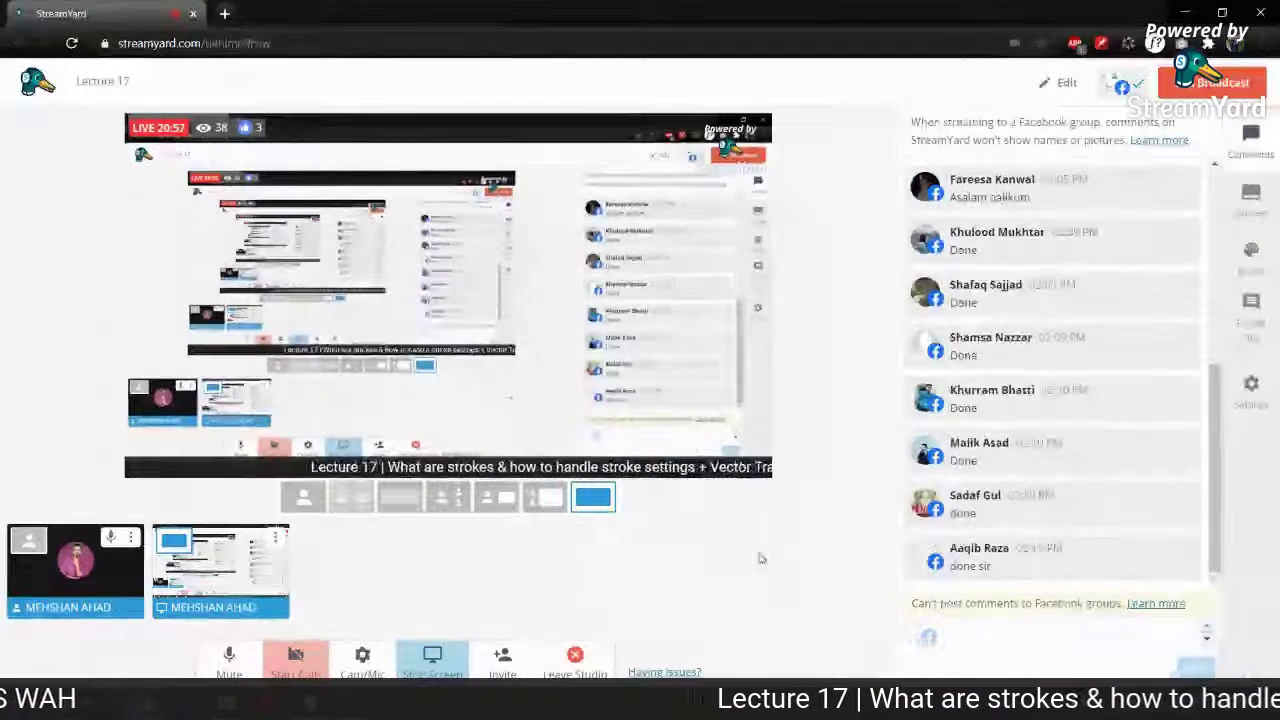
pyautogui.moveTo(1131, 411)
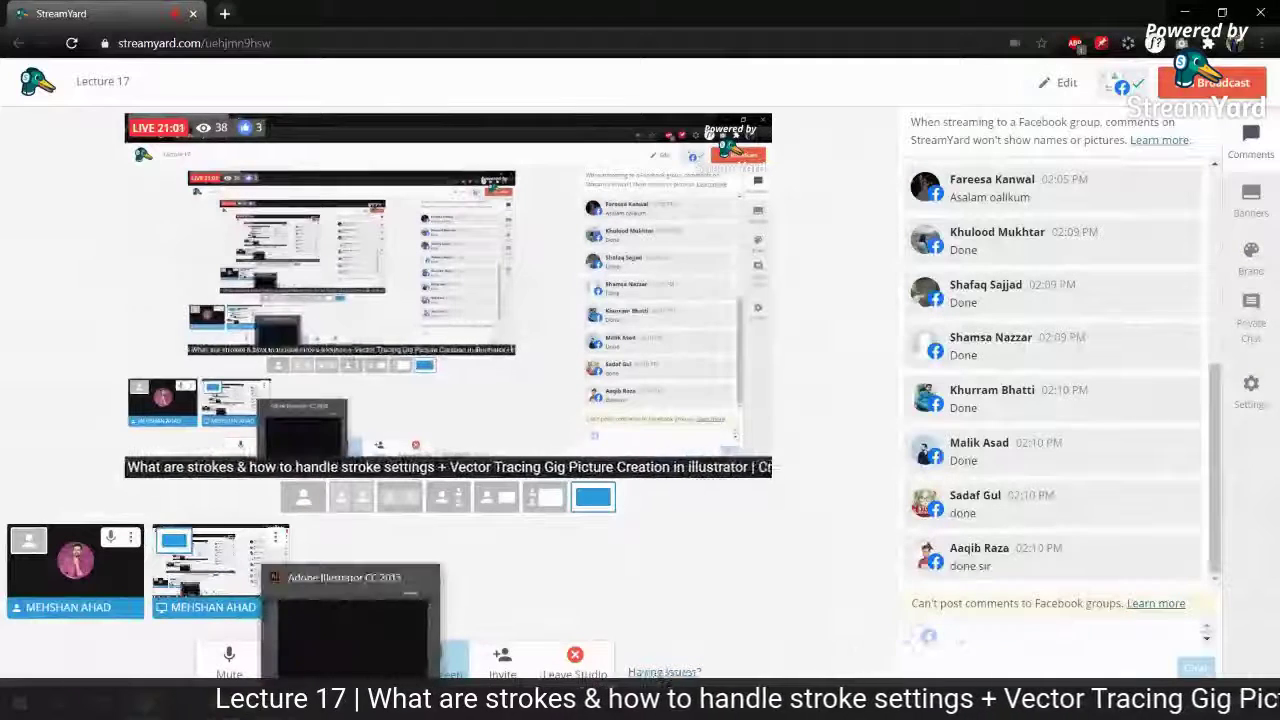
# Switch to Adobe Illustrator and start a new document in inches, 5 in wide and 5 in high
pyautogui.click(350, 700)
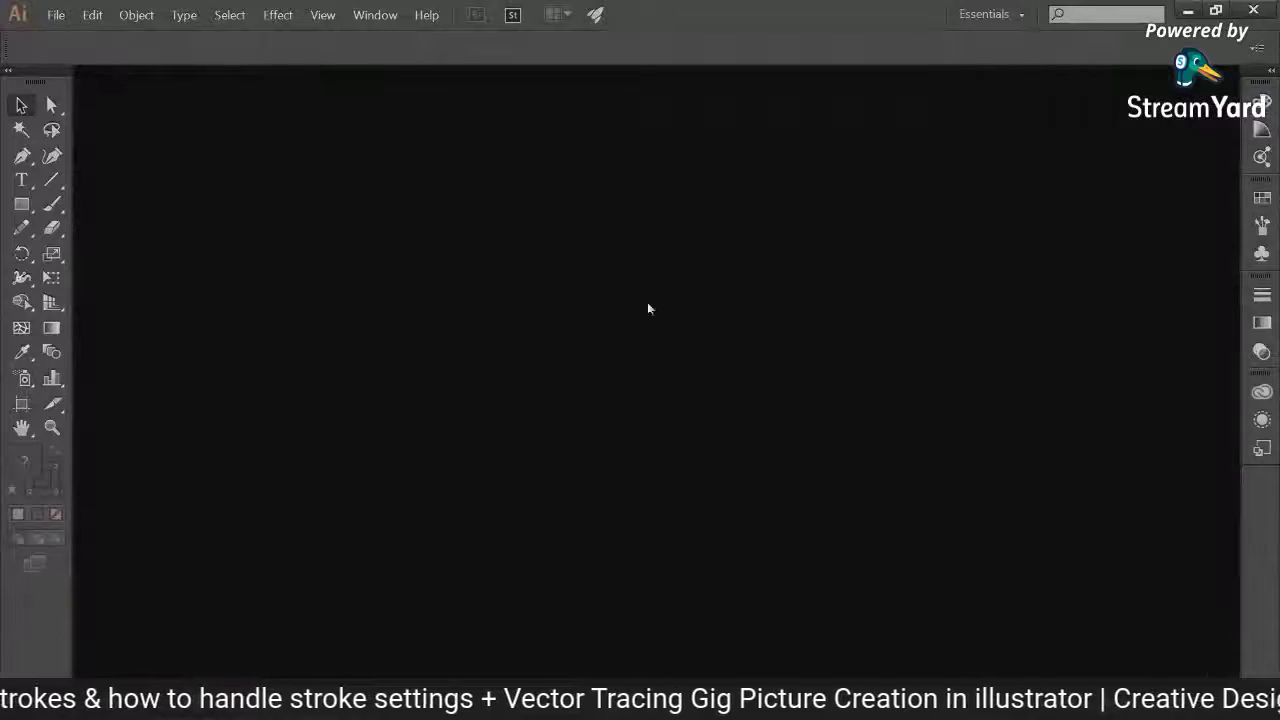
pyautogui.hotkey('ctrl', 'n')
pyautogui.click(900, 293)
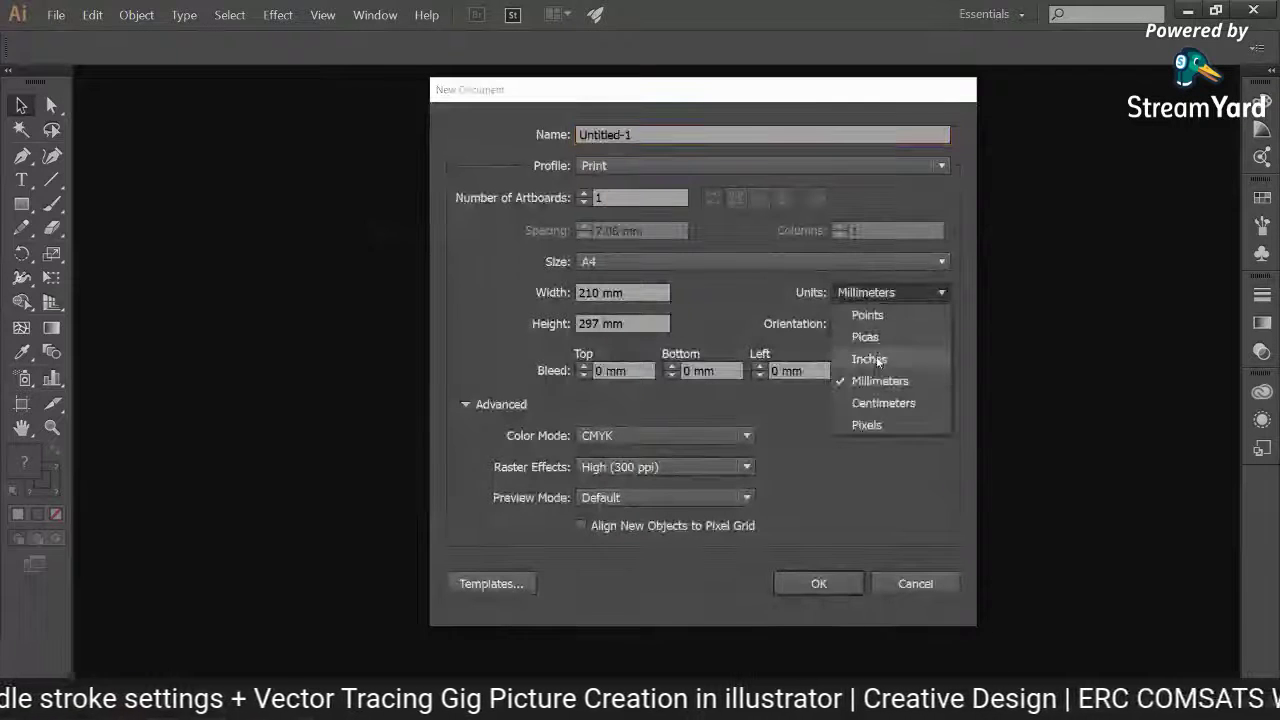
pyautogui.click(880, 355)
pyautogui.hotkey('shift', 'Tab')
pyautogui.write('5')
pyautogui.press('Tab')
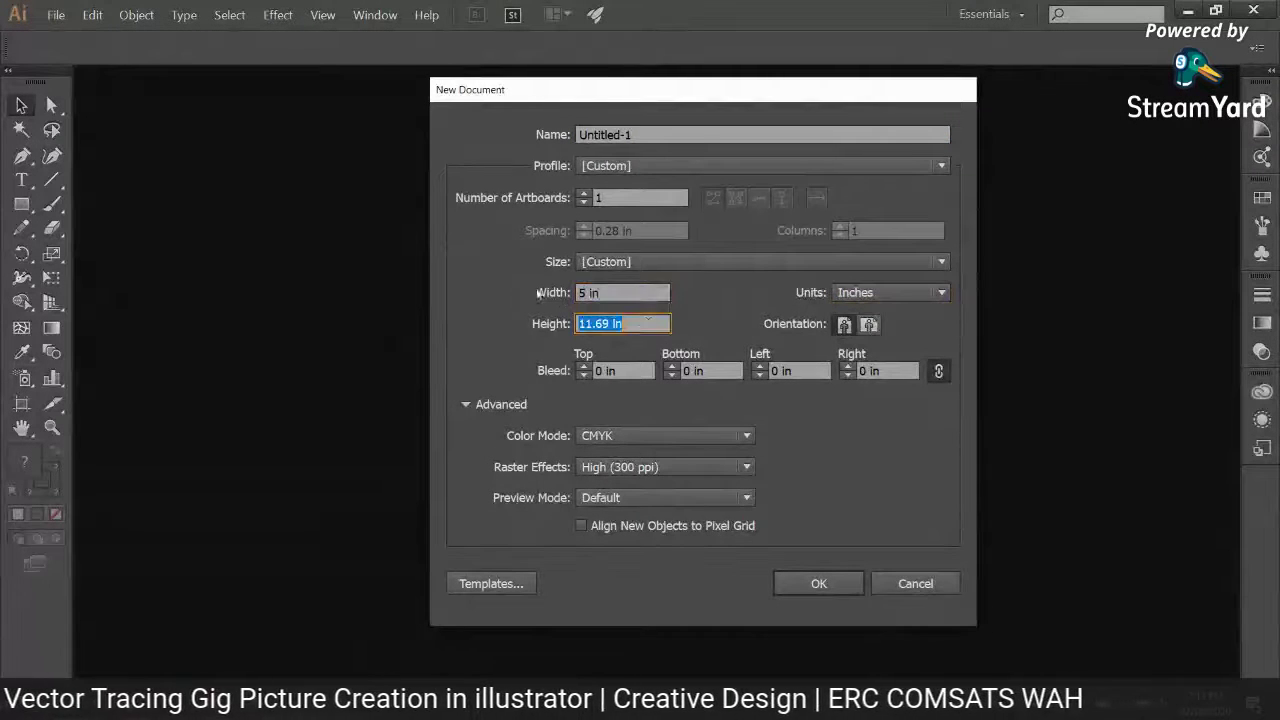
pyautogui.write('5')
# Set the new document's color mode to RGB and create it
pyautogui.click(700, 436)
pyautogui.click(660, 474)
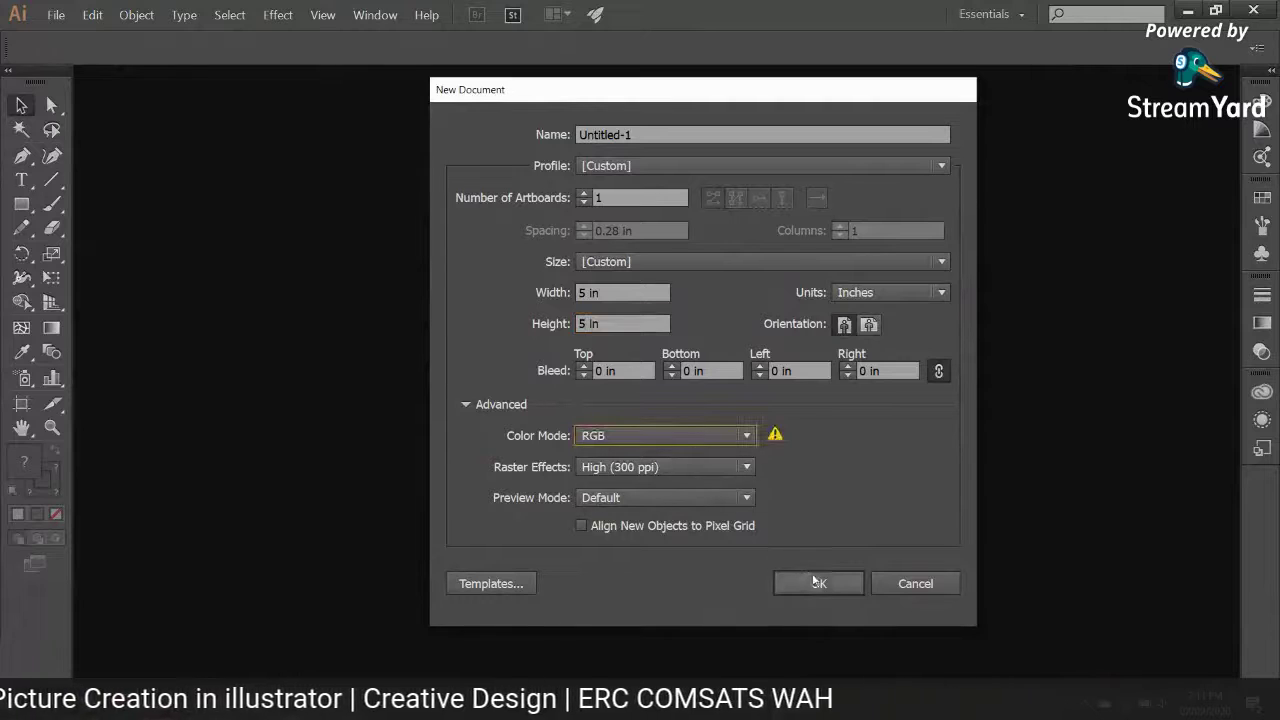
pyautogui.press('Return')
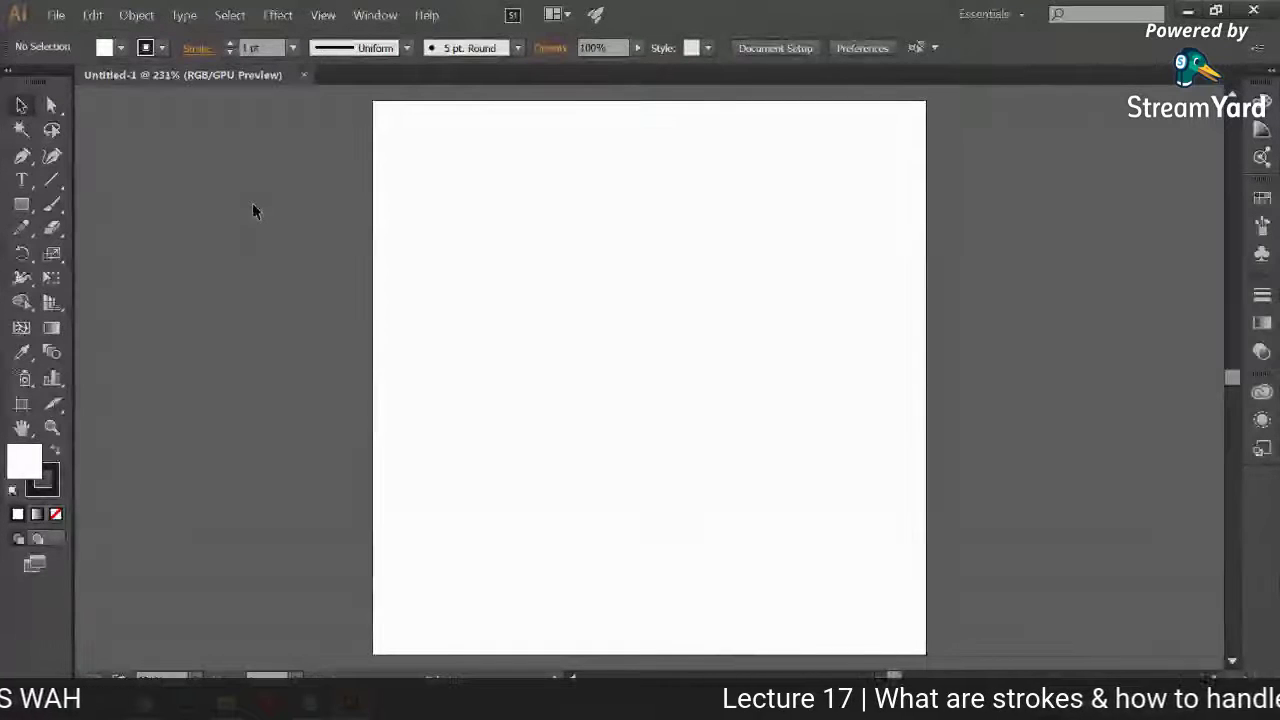
# Examine the available stroke options, from weight, cap and corner to dashes, arrowheads and profile
pyautogui.press('space')
pyautogui.moveTo(511, 294); pyautogui.dragTo(478, 293)
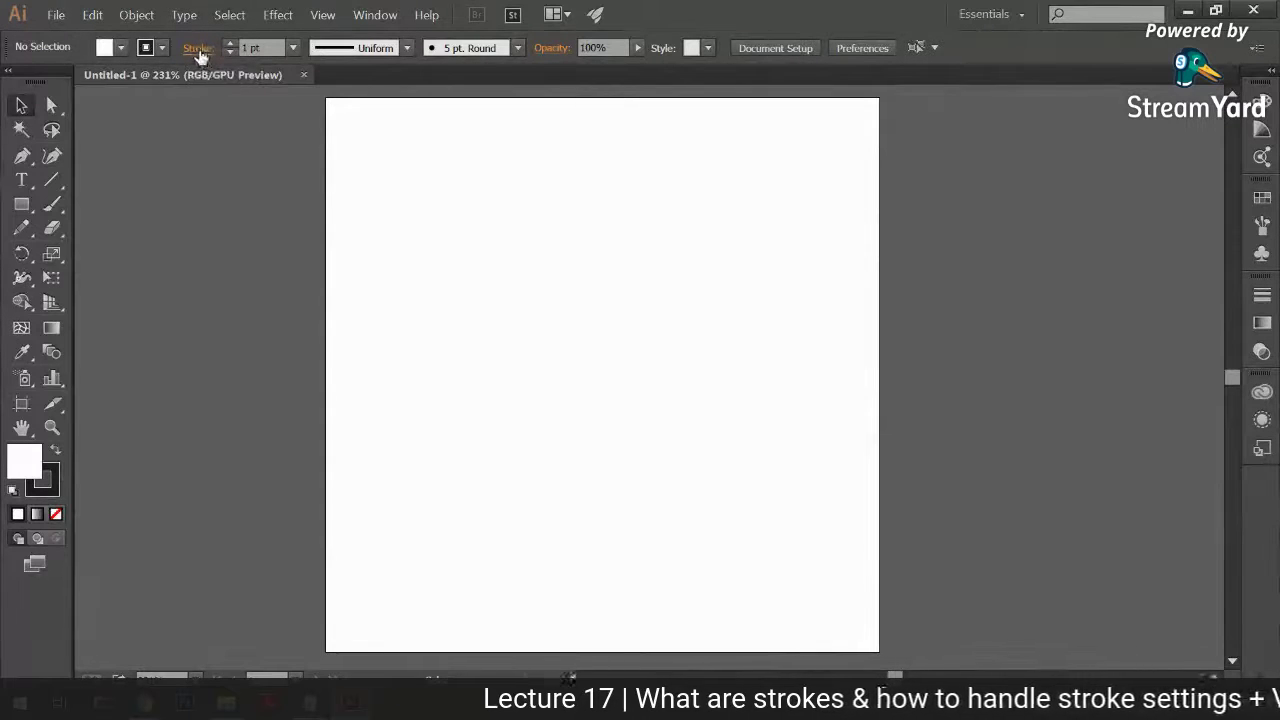
pyautogui.click(199, 50)
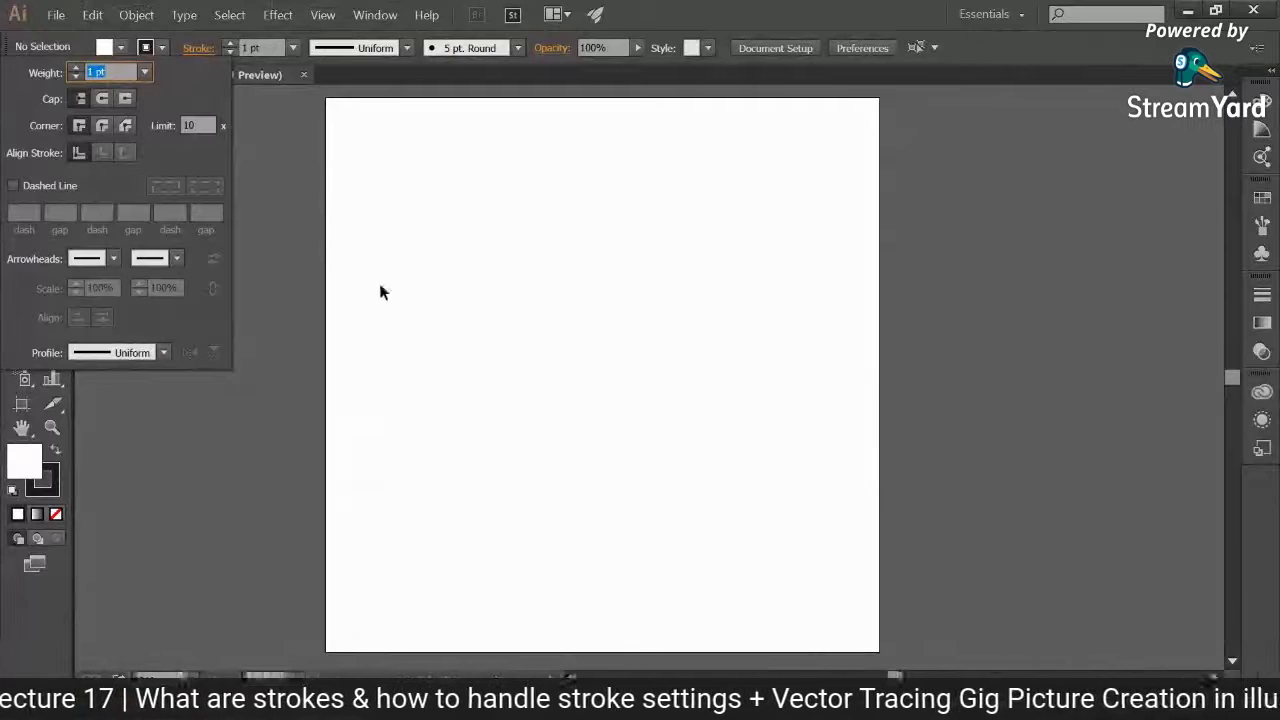
pyautogui.press('Escape')
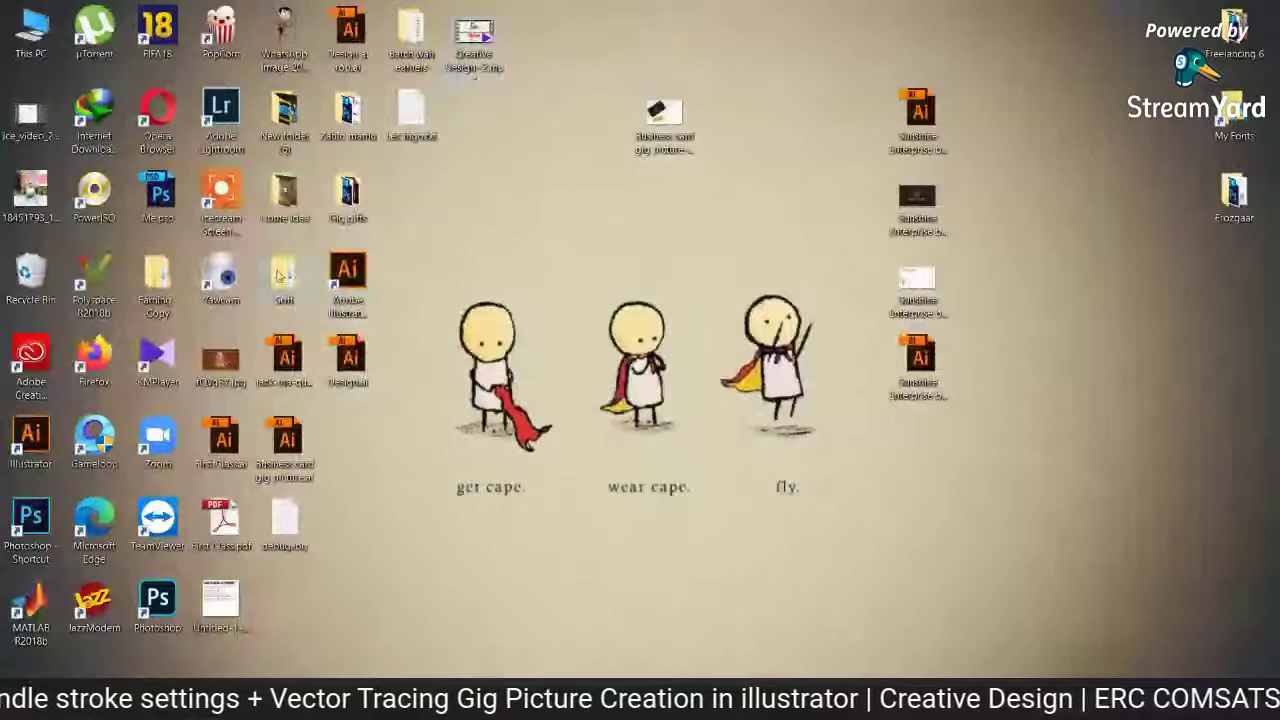
# Launch the keystroke display utility from its folder on the desktop
pyautogui.doubleClick(280, 275)
pyautogui.doubleClick(229, 177)
pyautogui.doubleClick(215, 181)
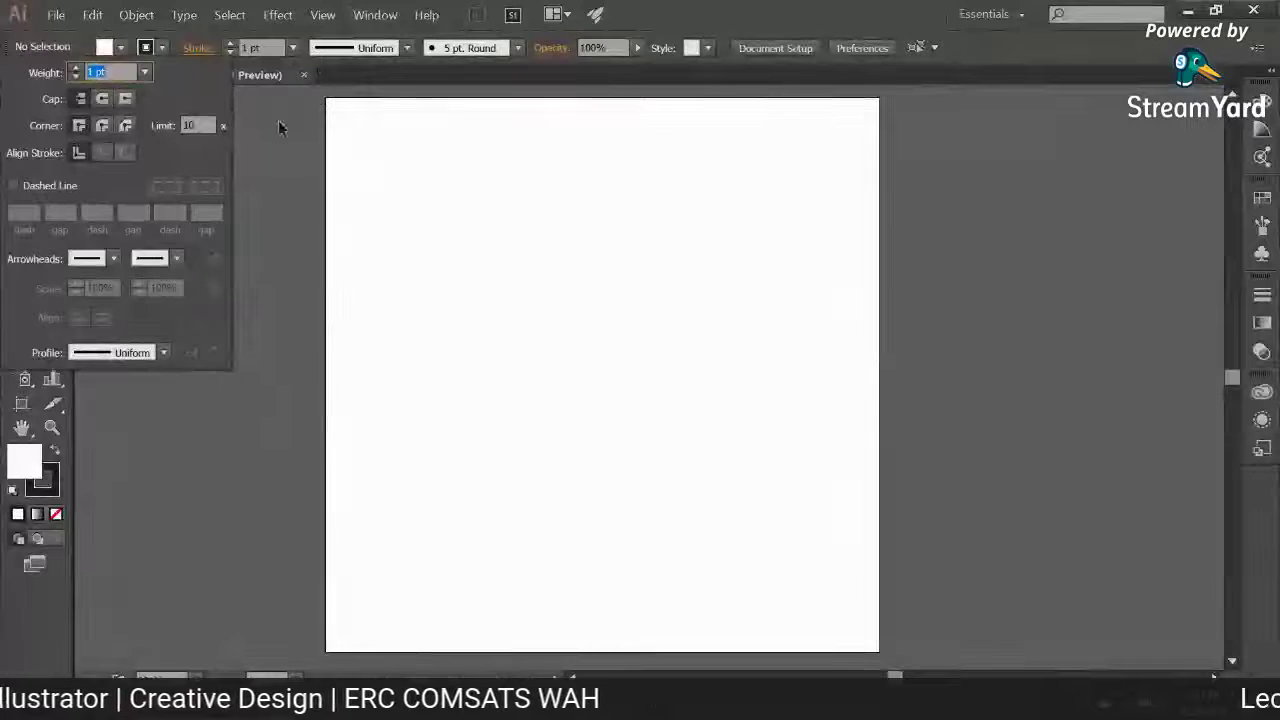
# Show the Layers panel and move it next to the artboard
pyautogui.click(378, 15)
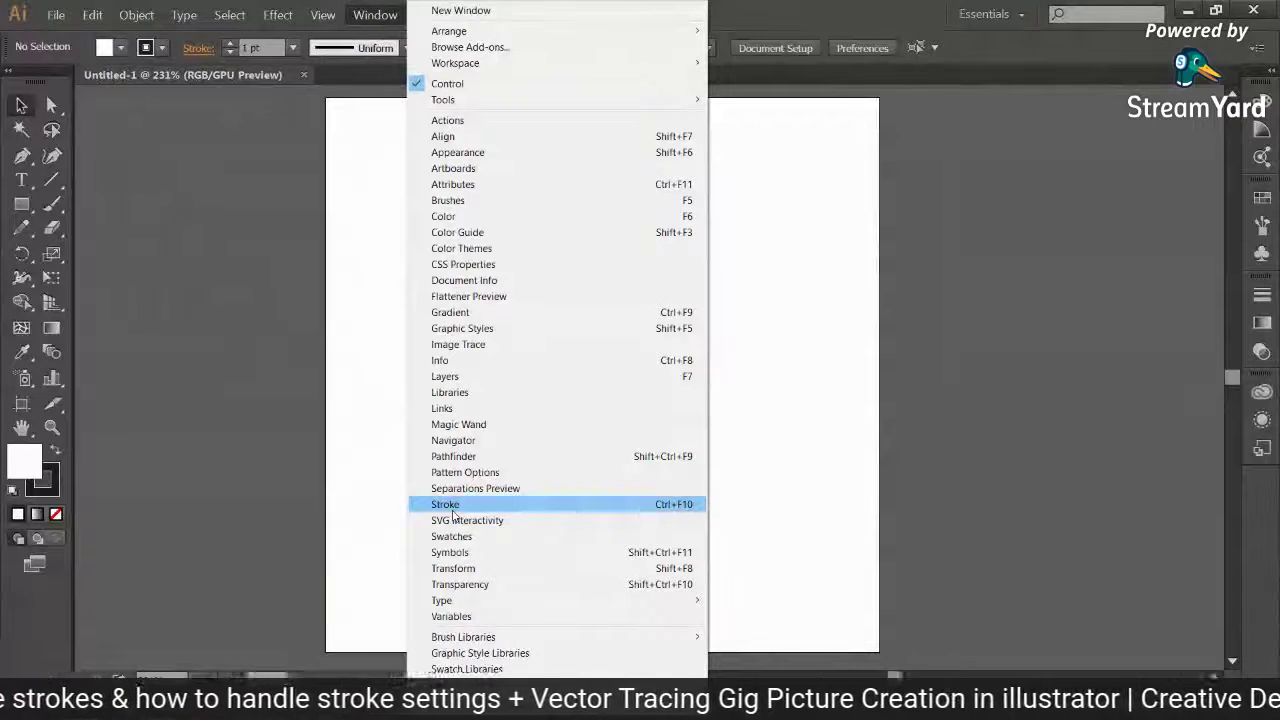
pyautogui.click(453, 506)
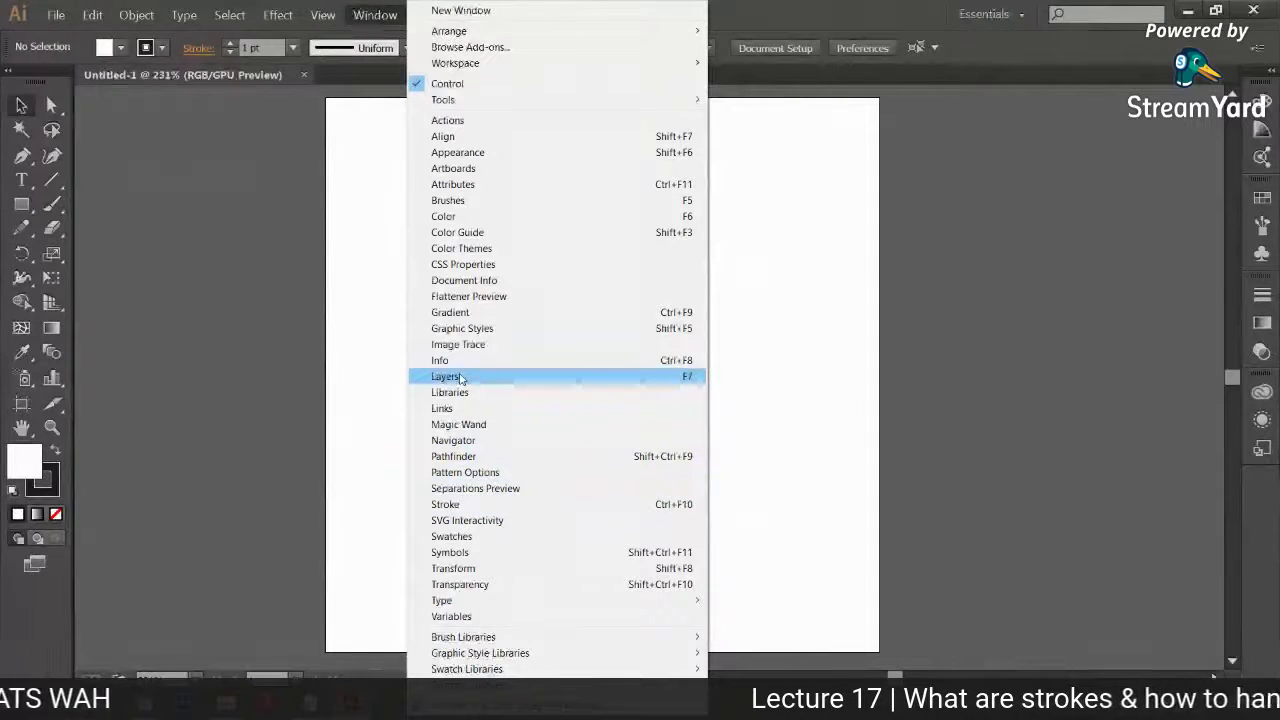
pyautogui.click(489, 376)
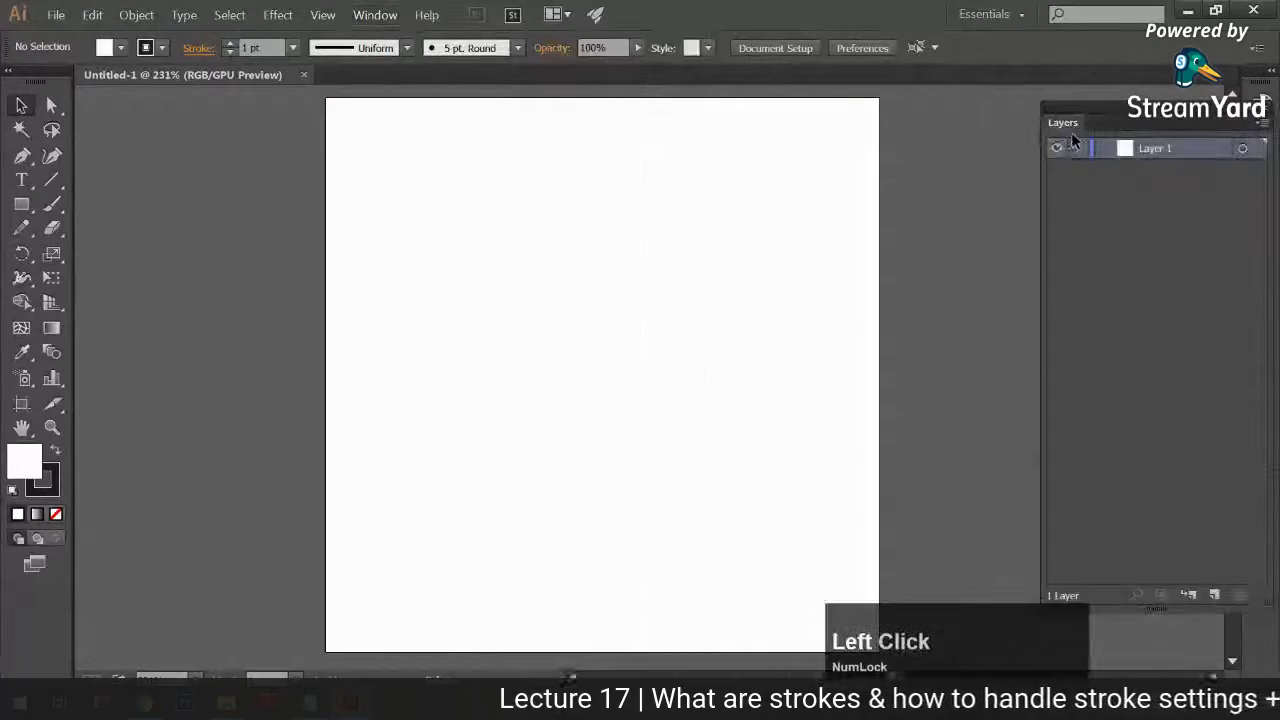
pyautogui.moveTo(1063, 122); pyautogui.dragTo(963, 135)
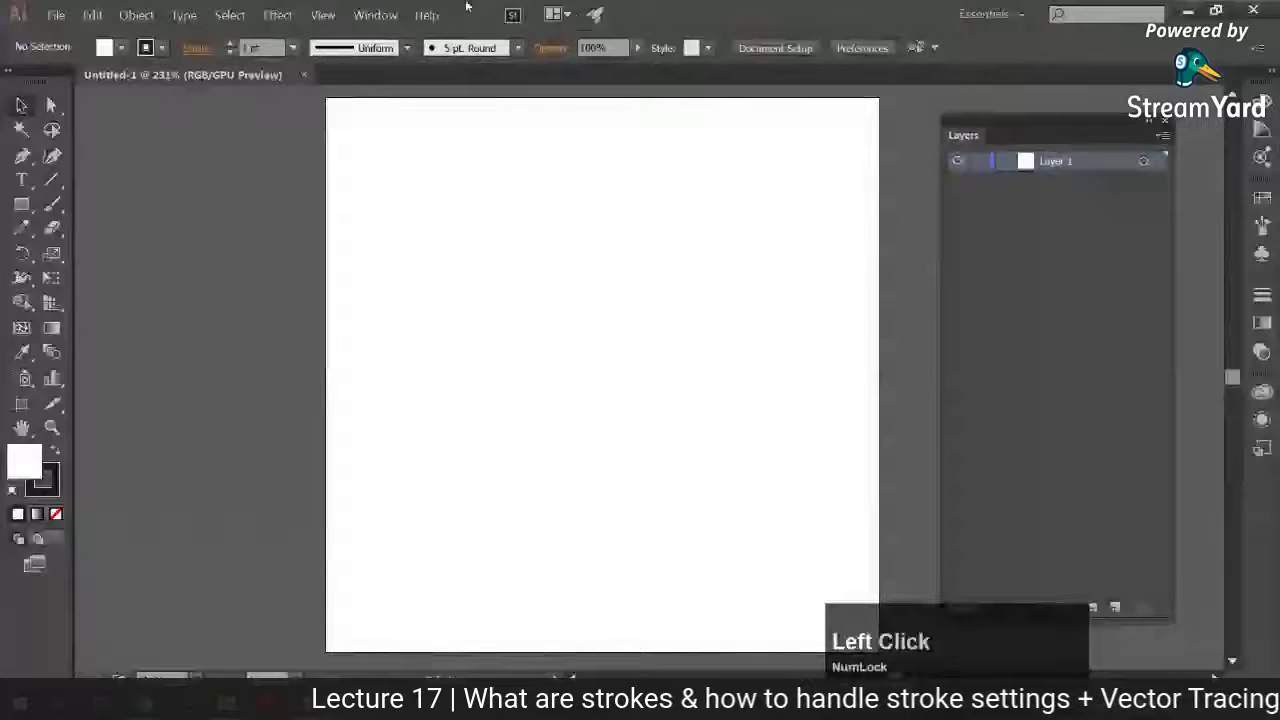
# Show the Stroke panel and detach it from its docked group as a floating panel over the artboard
pyautogui.click(375, 14)
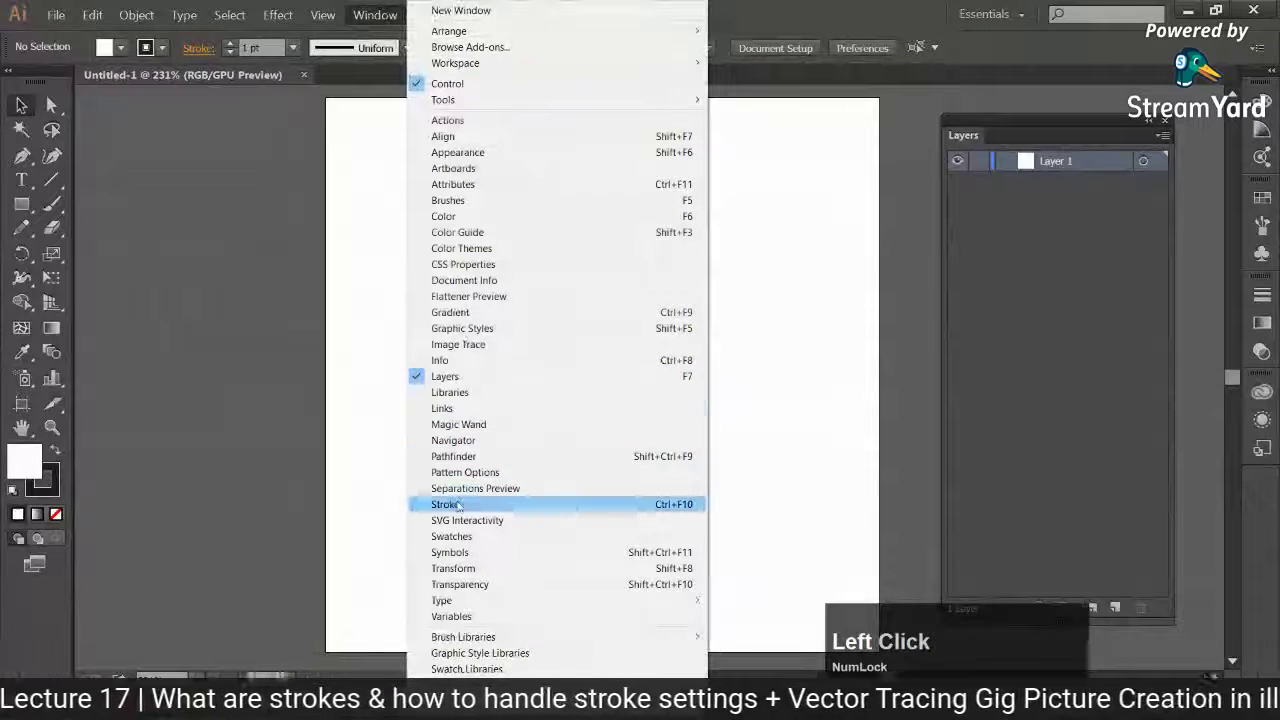
pyautogui.click(455, 504)
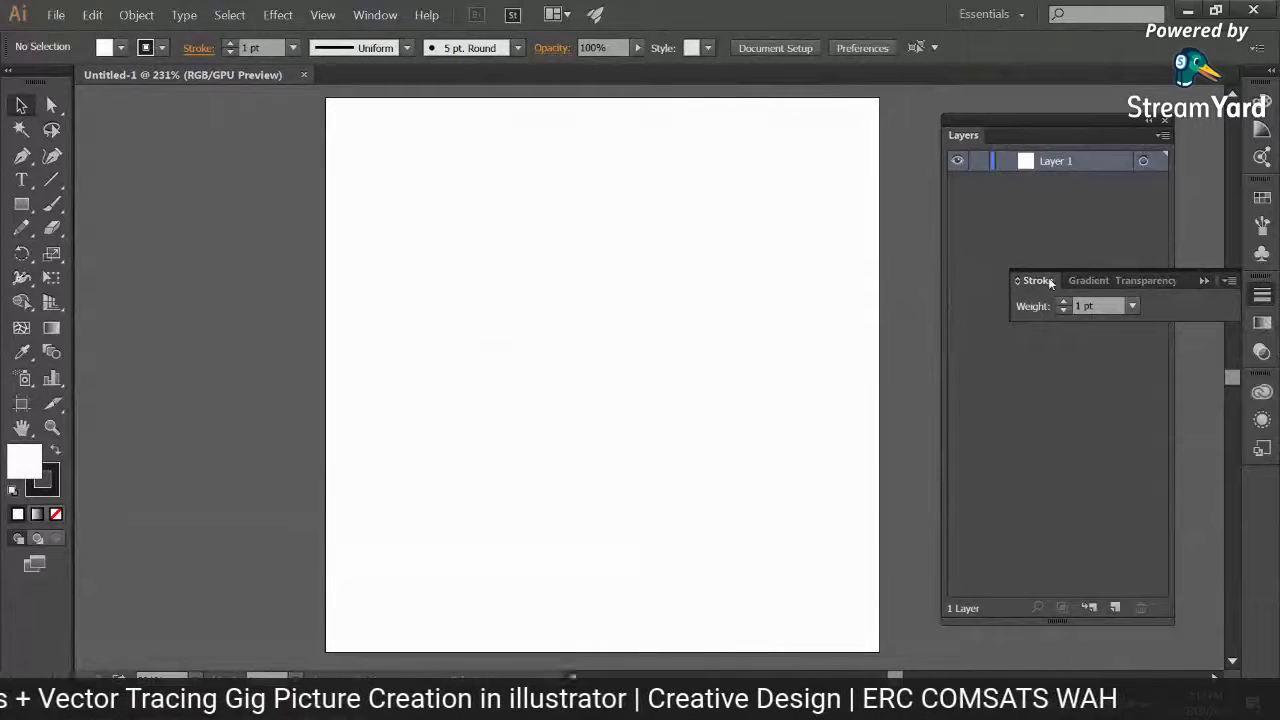
pyautogui.moveTo(1050, 282); pyautogui.dragTo(716, 280)
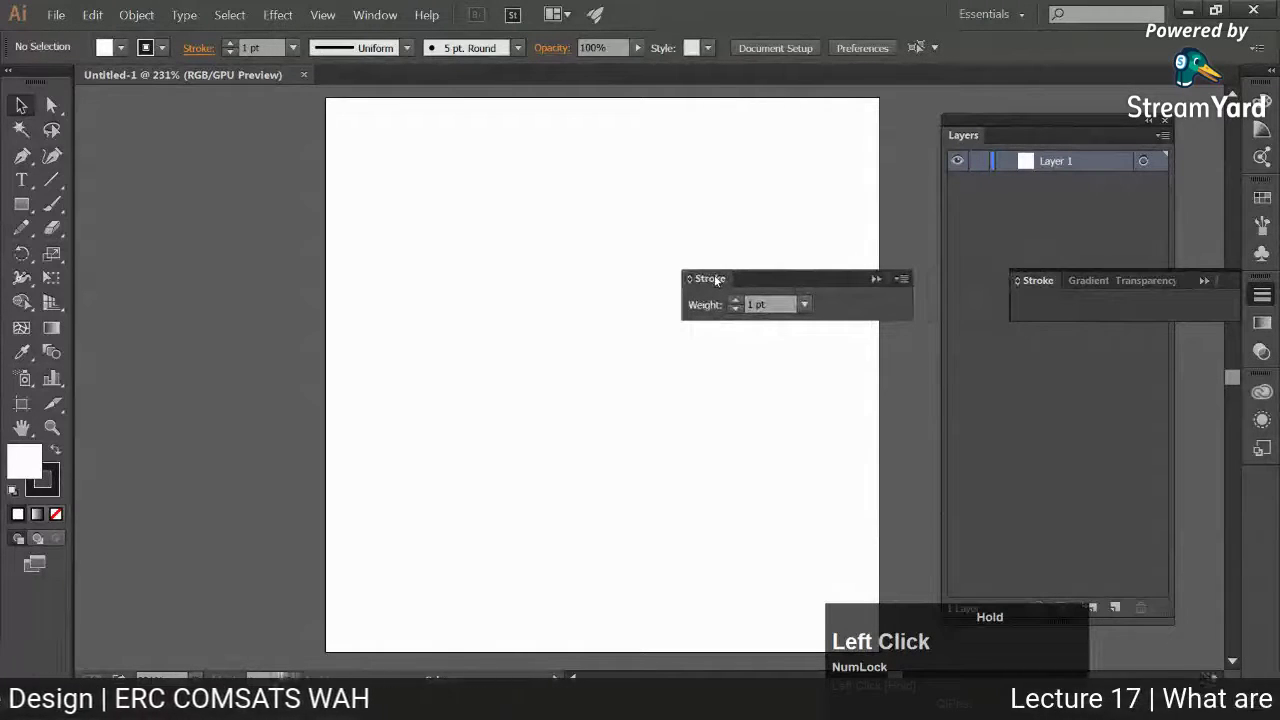
pyautogui.moveTo(716, 280); pyautogui.dragTo(700, 281)
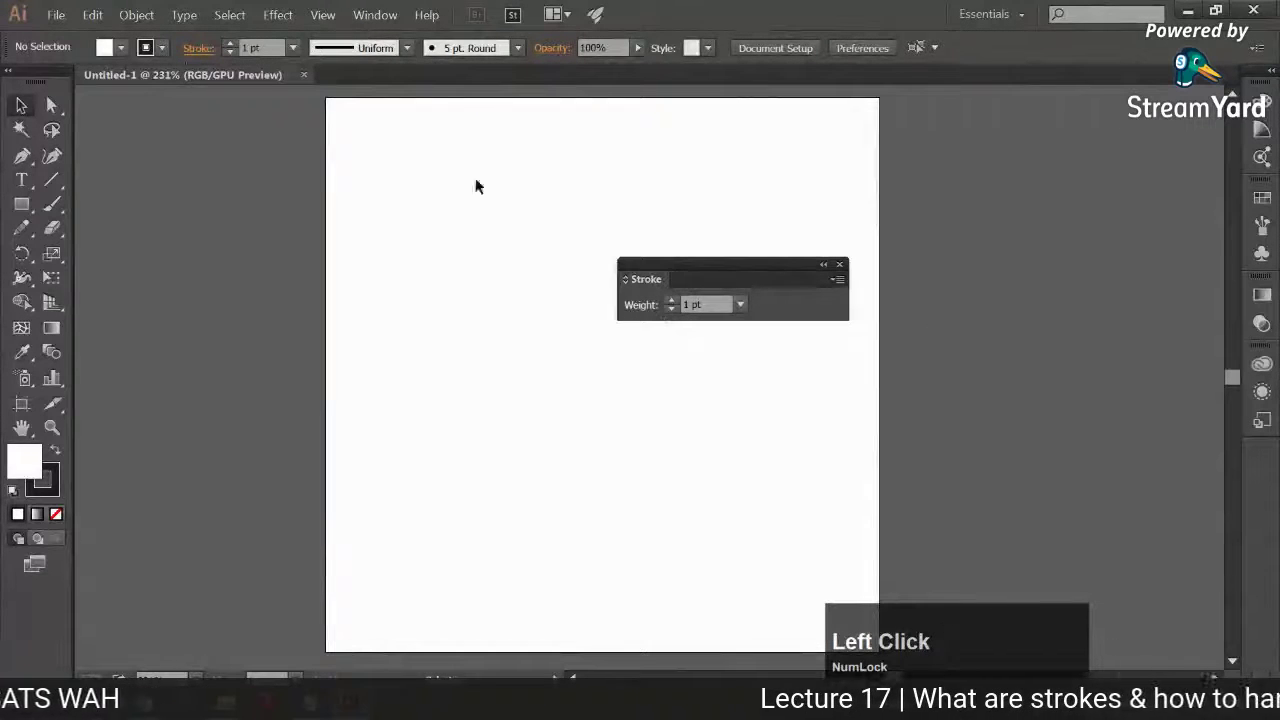
# Expand the floating Stroke panel to its full options and place it beside the artboard
pyautogui.click(198, 48)
pyautogui.click(767, 285)
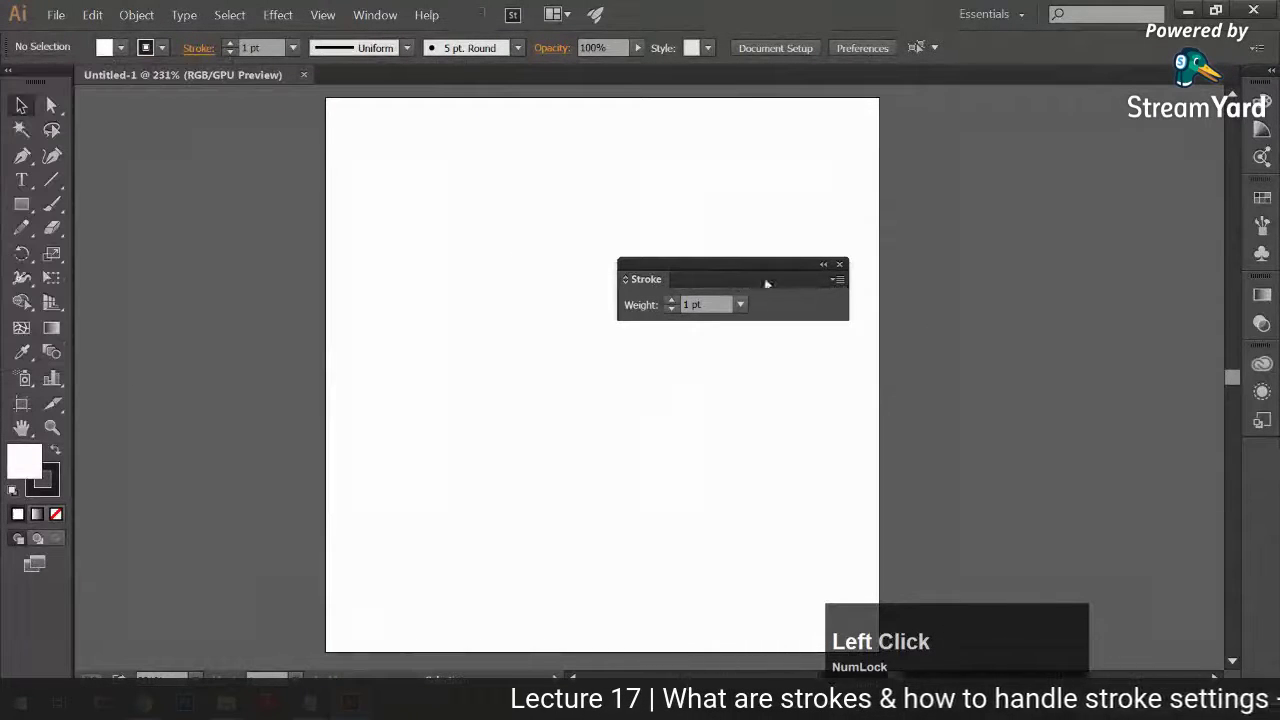
pyautogui.click(838, 280)
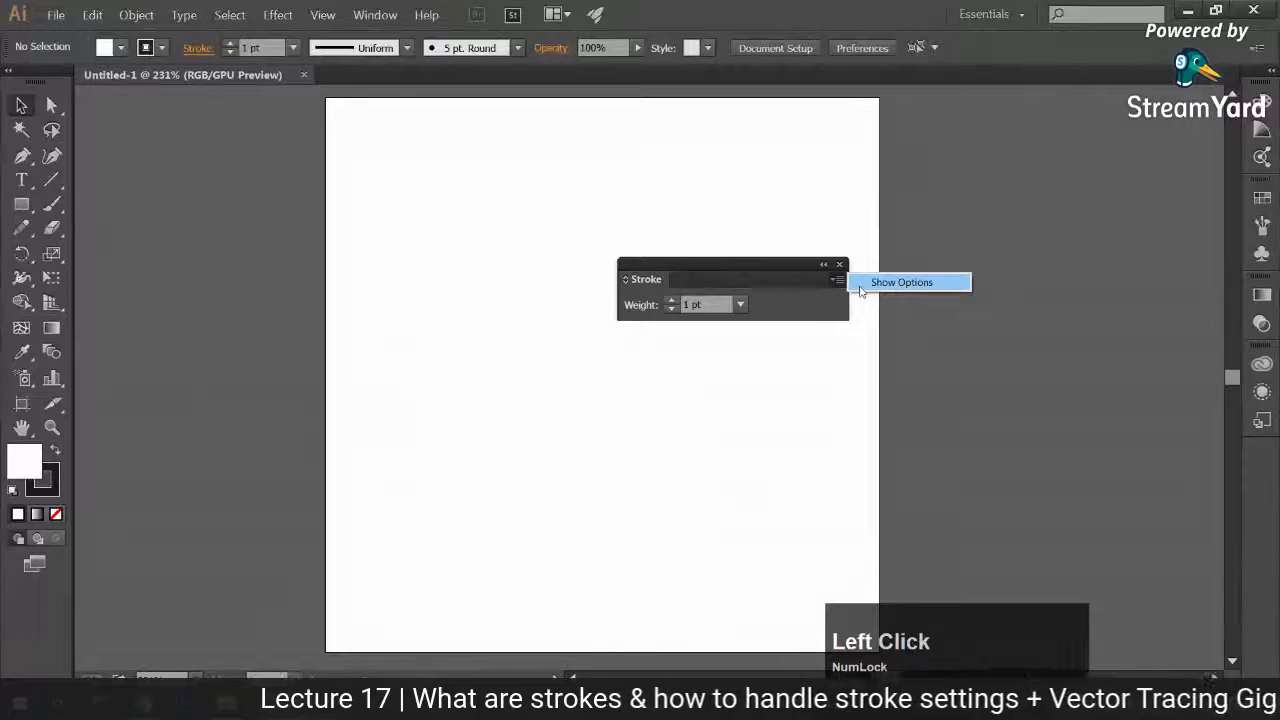
pyautogui.click(860, 283)
pyautogui.moveTo(725, 262)
pyautogui.mouseDown()
pyautogui.moveTo(1000, 237)
pyautogui.moveTo(1022, 148)
pyautogui.mouseUp()
# Review the different places where the stroke settings and the full Stroke panel can be opened
pyautogui.click(198, 48)
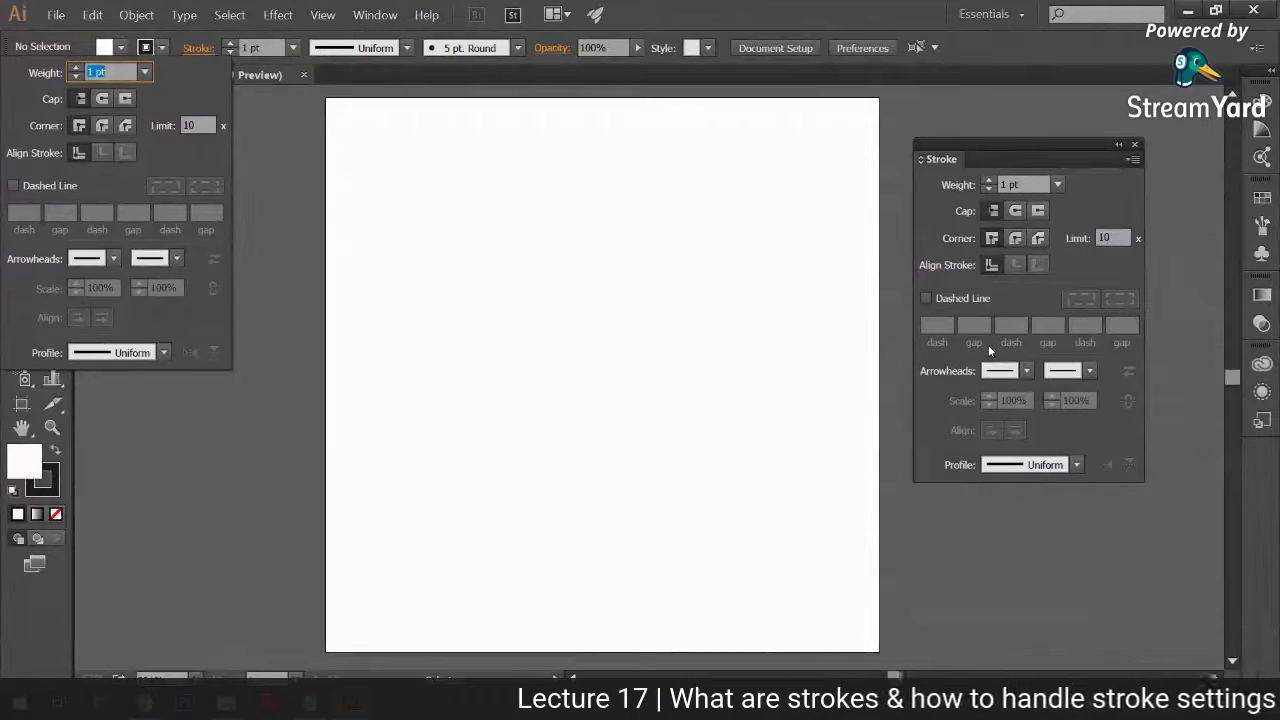
pyautogui.click(375, 14)
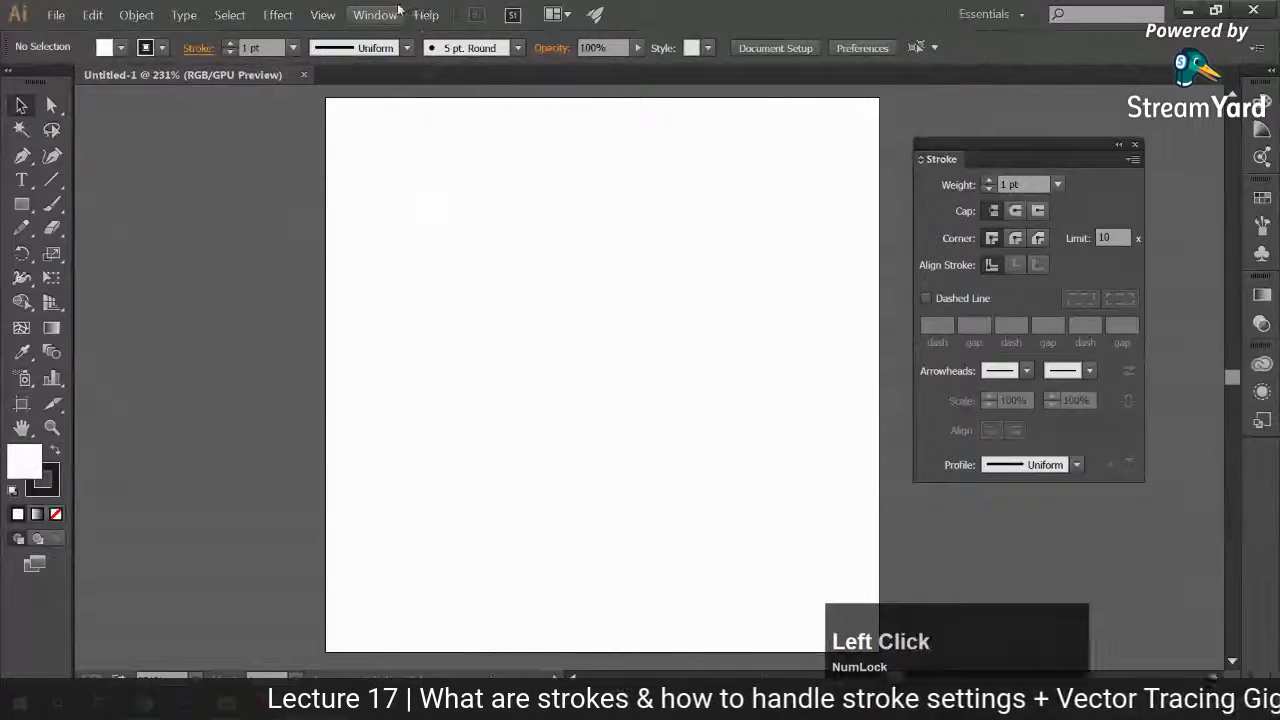
pyautogui.click(375, 14)
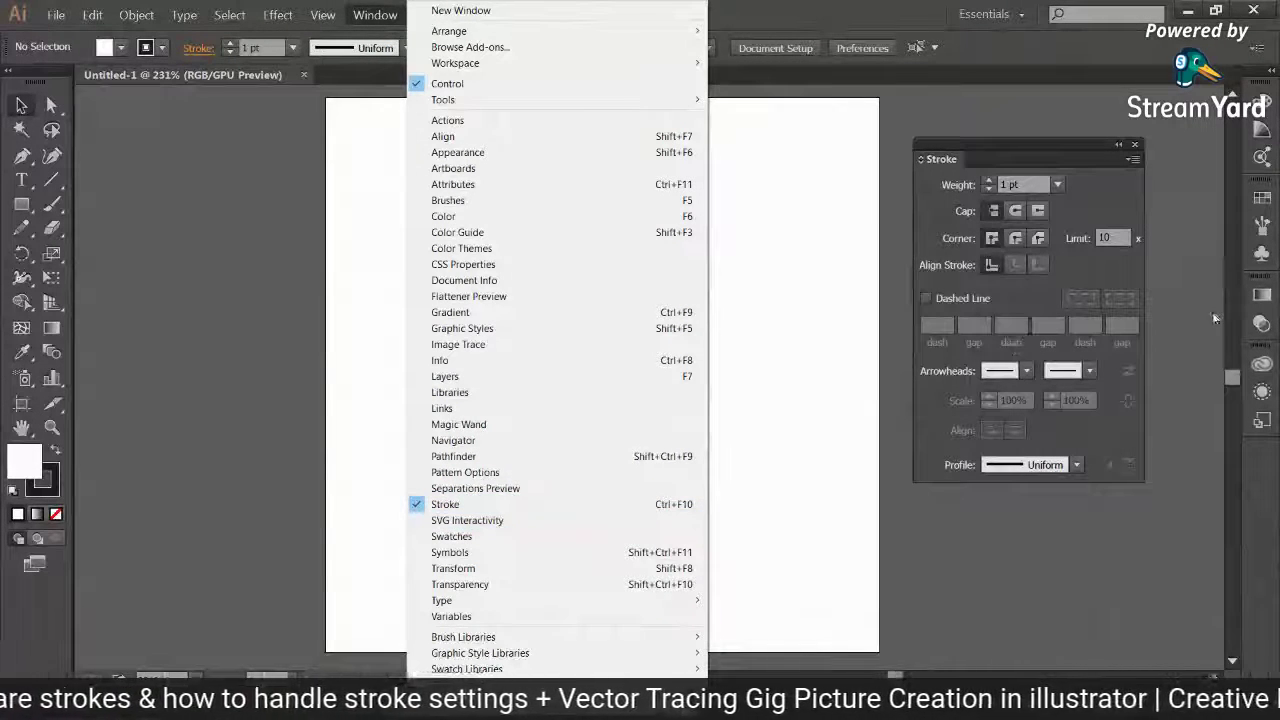
pyautogui.click(1257, 297)
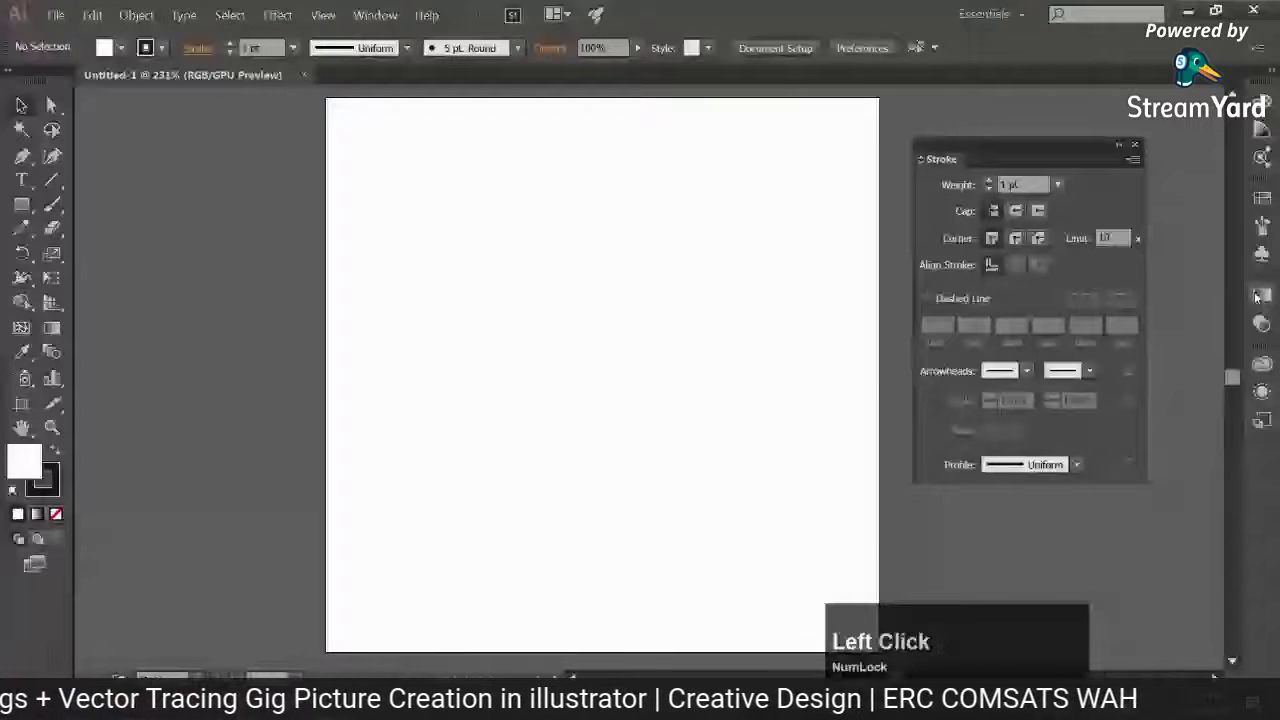
pyautogui.click(1132, 160)
pyautogui.click(1176, 162)
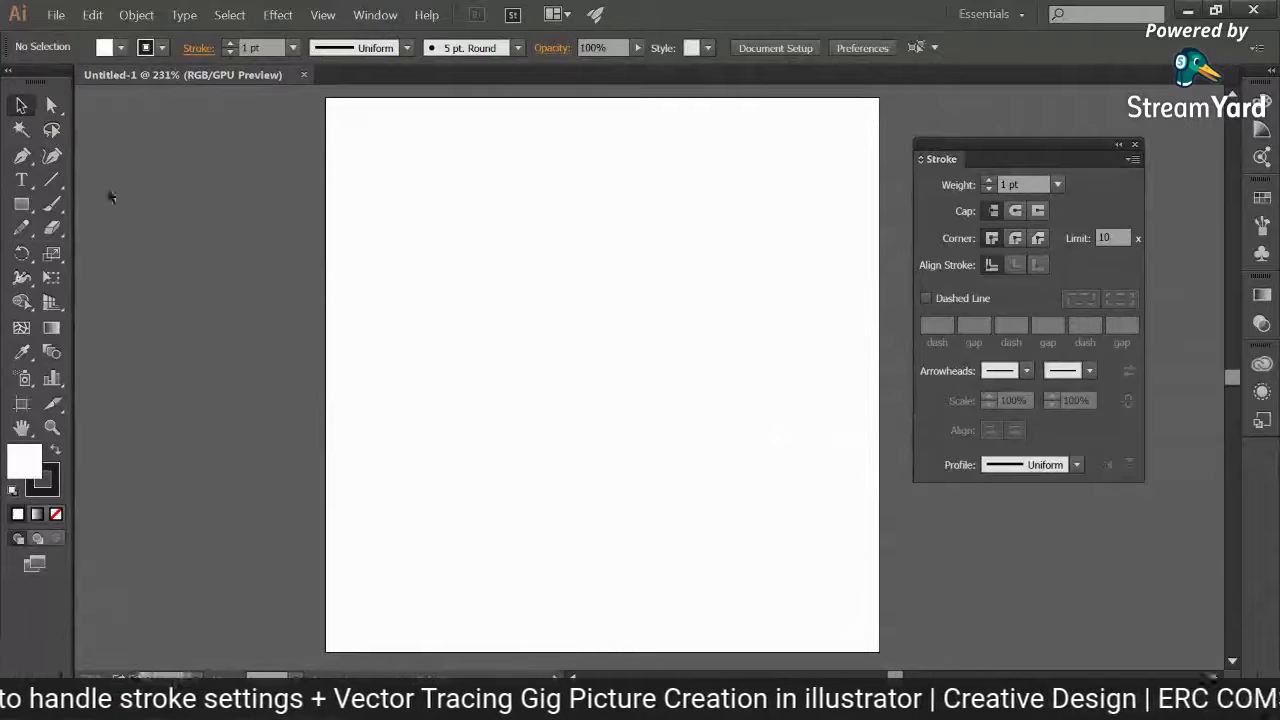
# Draw a straight horizontal line across the upper part of the artboard with the Pen tool and deselect it
pyautogui.click(25, 162)
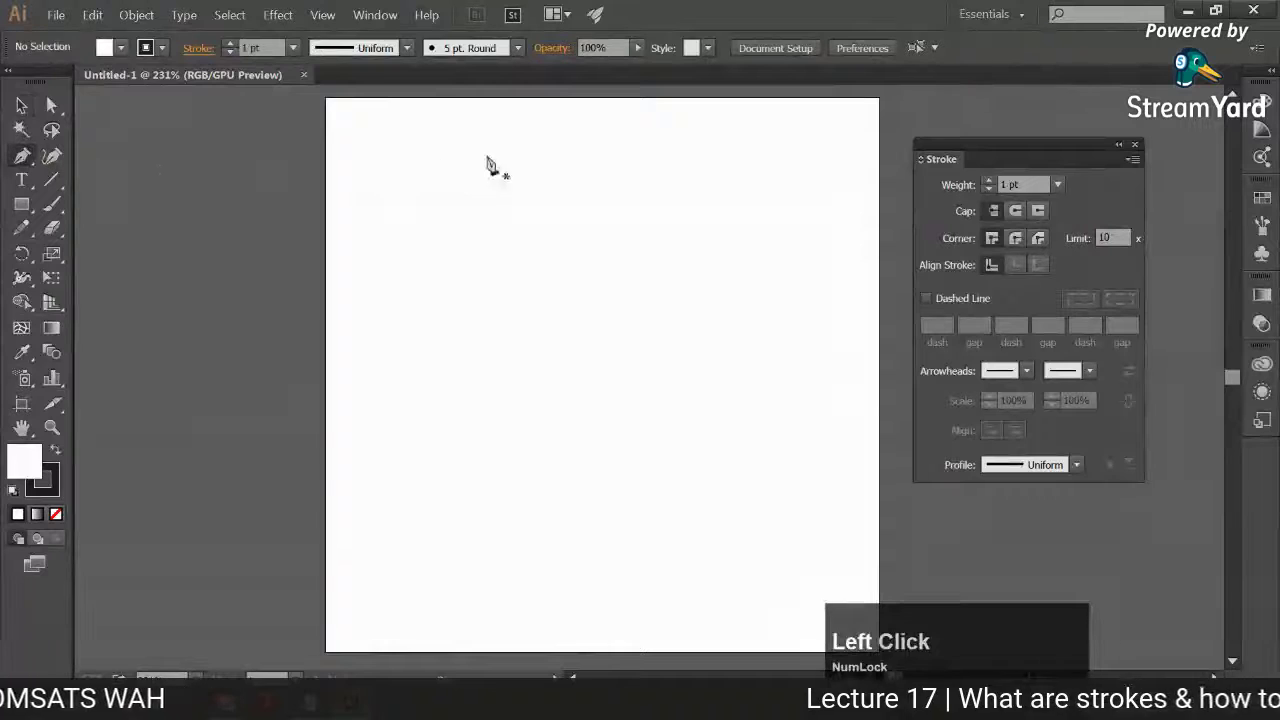
pyautogui.click(413, 147)
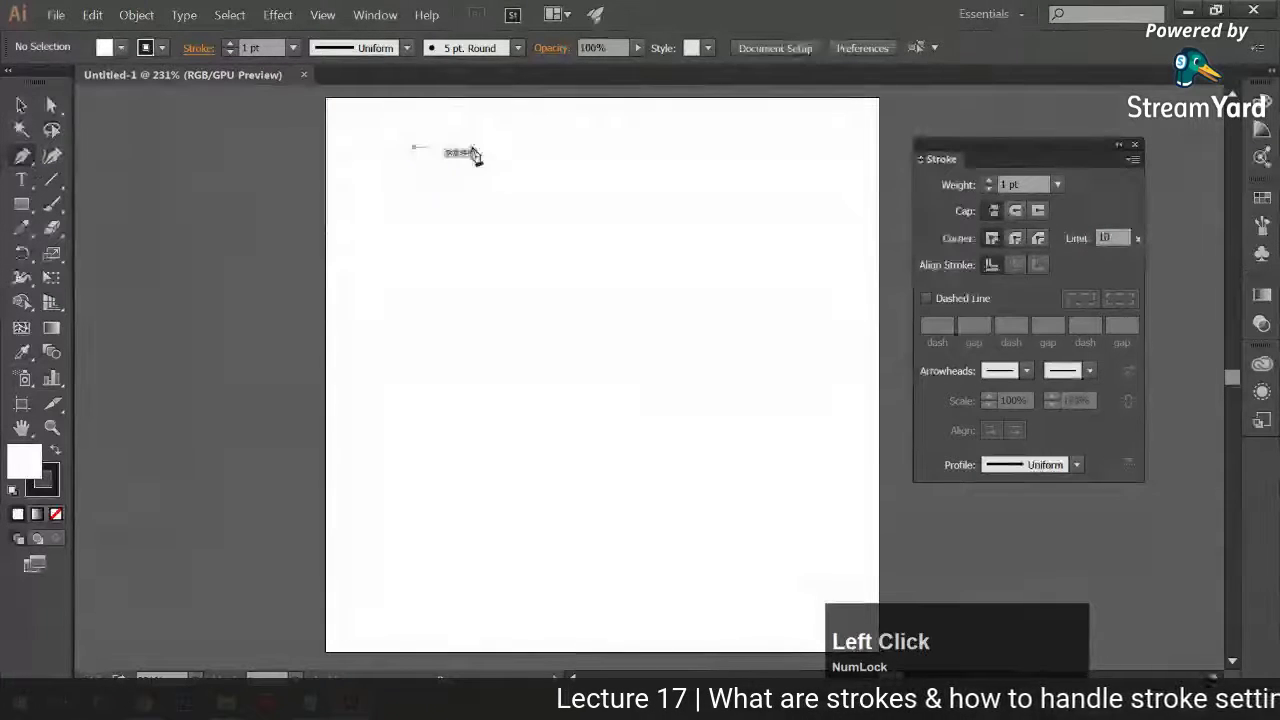
pyautogui.press('shift')
pyautogui.click(815, 147)
pyautogui.click(22, 105)
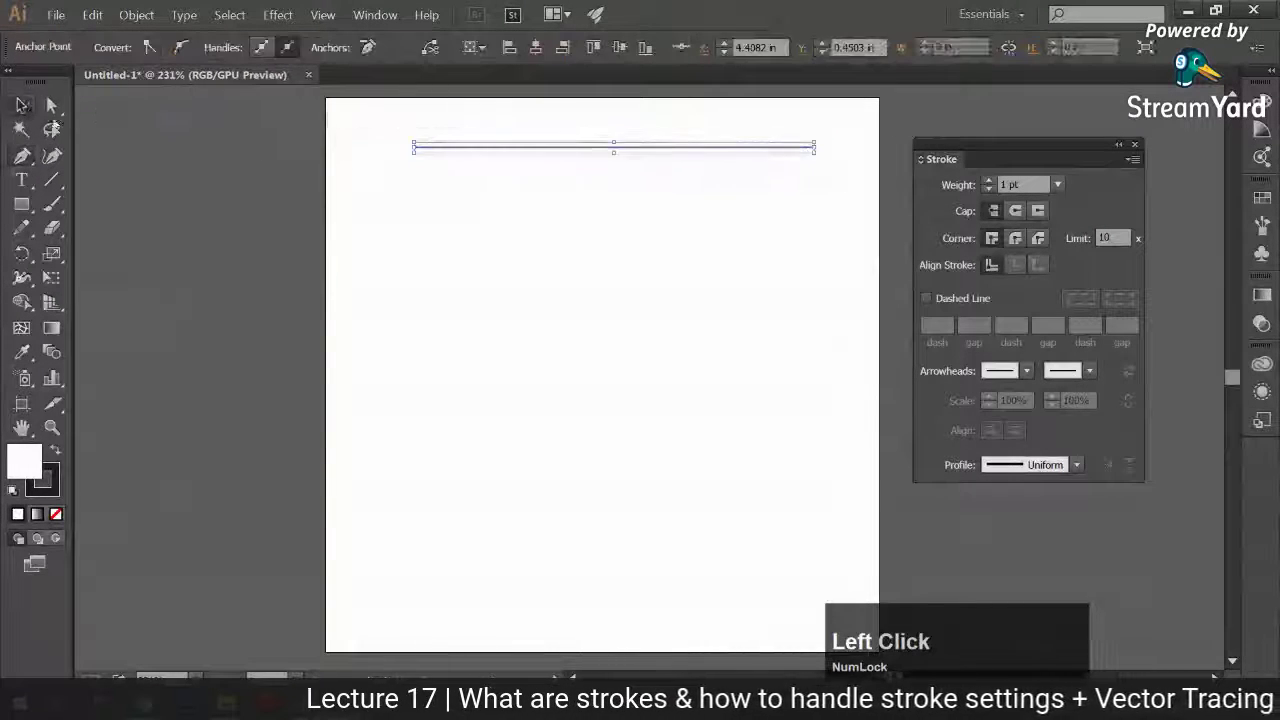
pyautogui.click(232, 173)
# Duplicate the horizontal line twice, placing each copy below the previous one
pyautogui.click(517, 152)
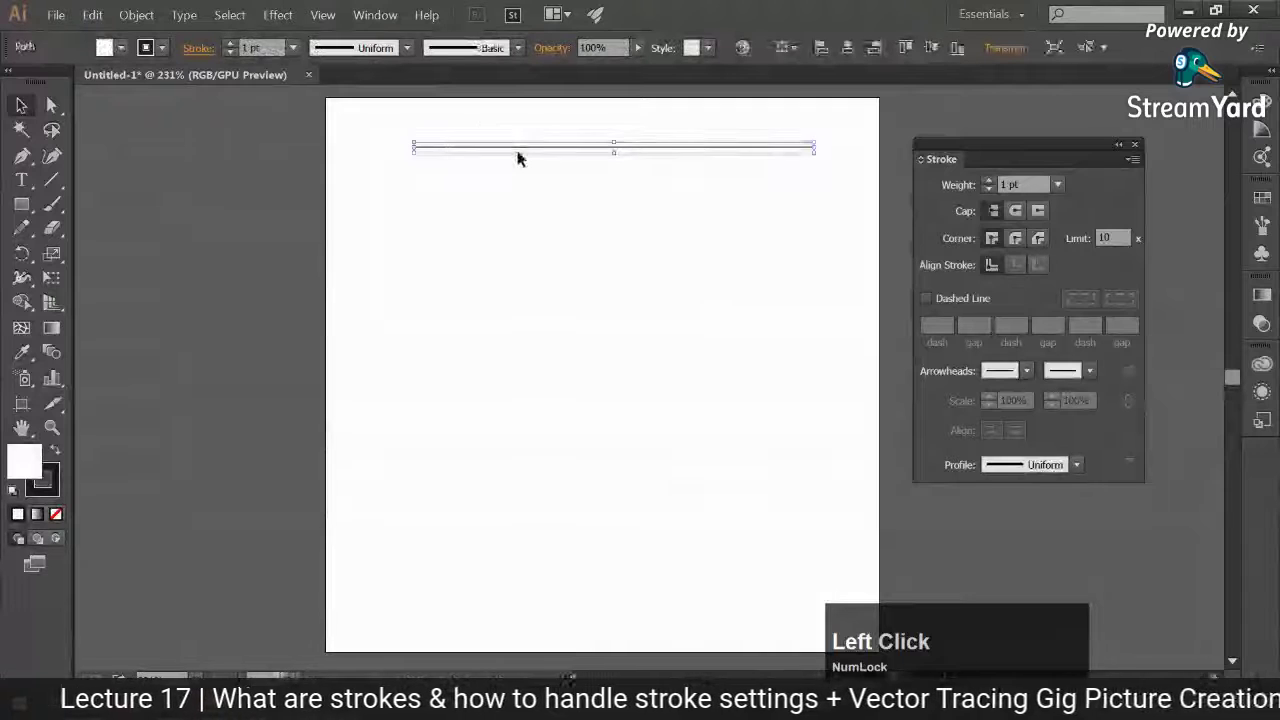
pyautogui.moveTo(517, 152); pyautogui.dragTo(516, 184)
pyautogui.moveTo(516, 184); pyautogui.dragTo(508, 236)
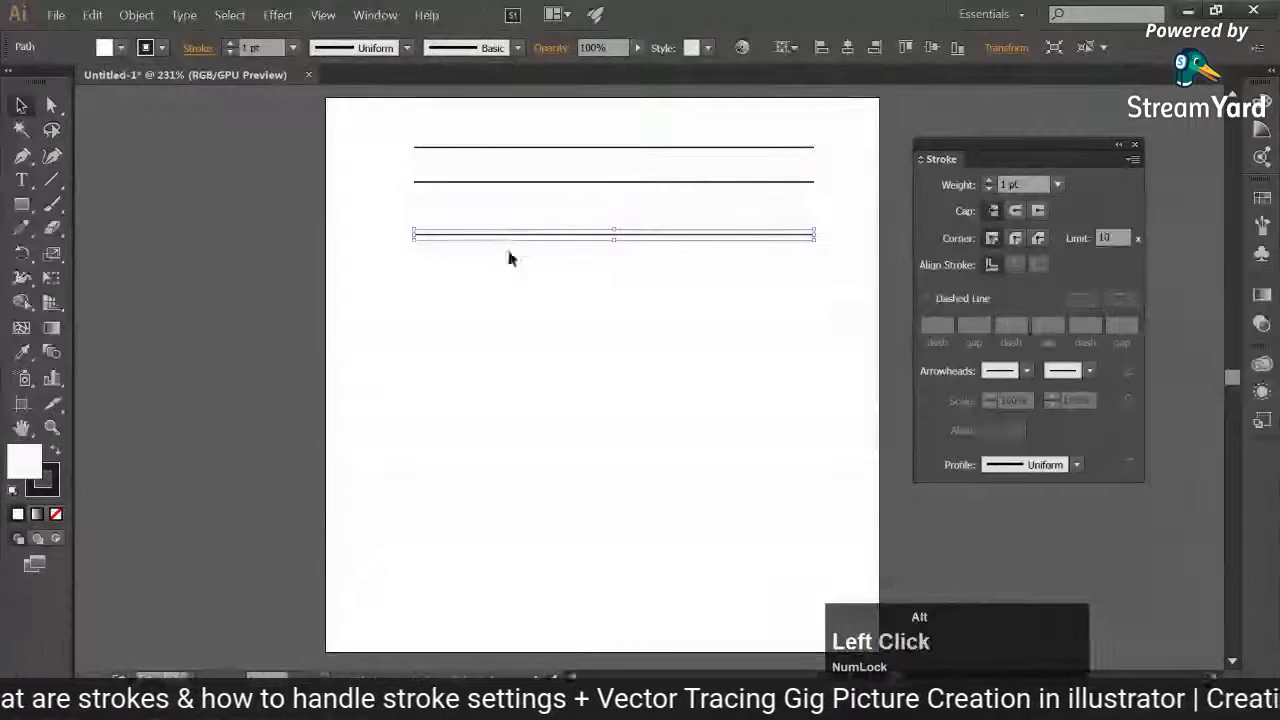
# Replace the lowest line with a copy spaced evenly below the second line, and deselect it
pyautogui.click(510, 300)
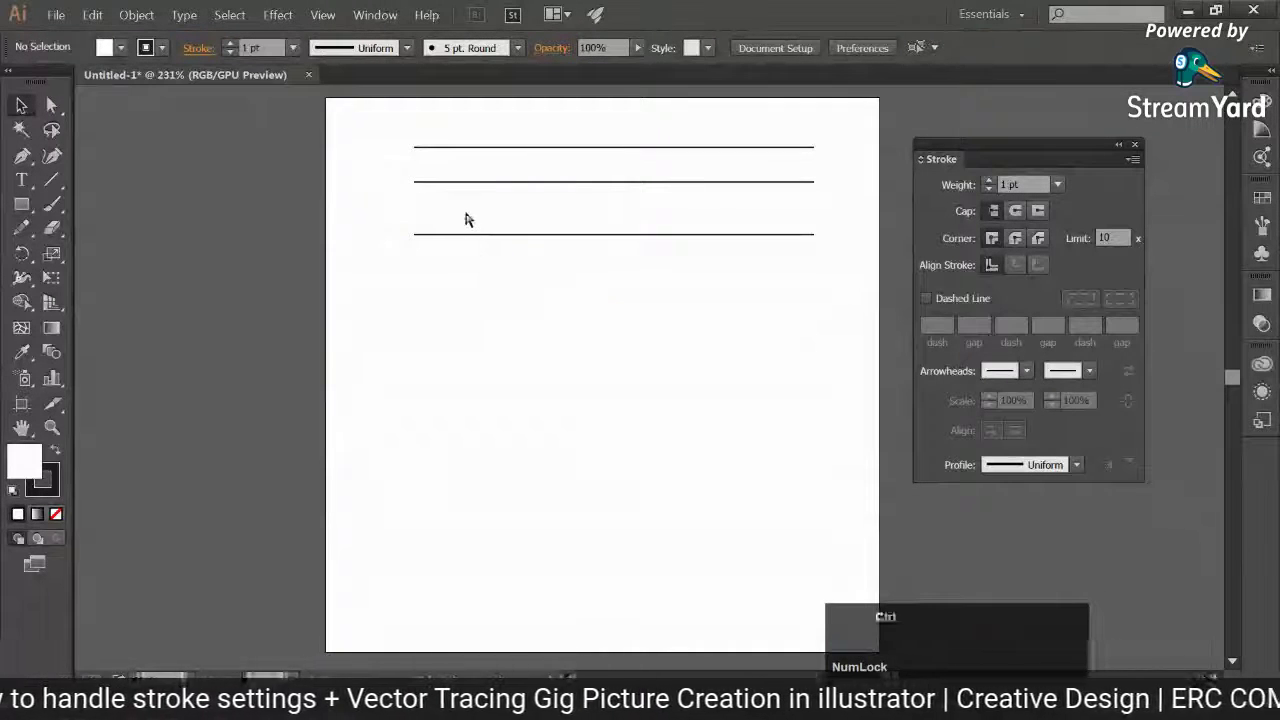
pyautogui.hotkey('ctrl', 'z')
pyautogui.hotkey('ctrl', 'z')
pyautogui.hotkey('ctrl', 'shift', 'z')
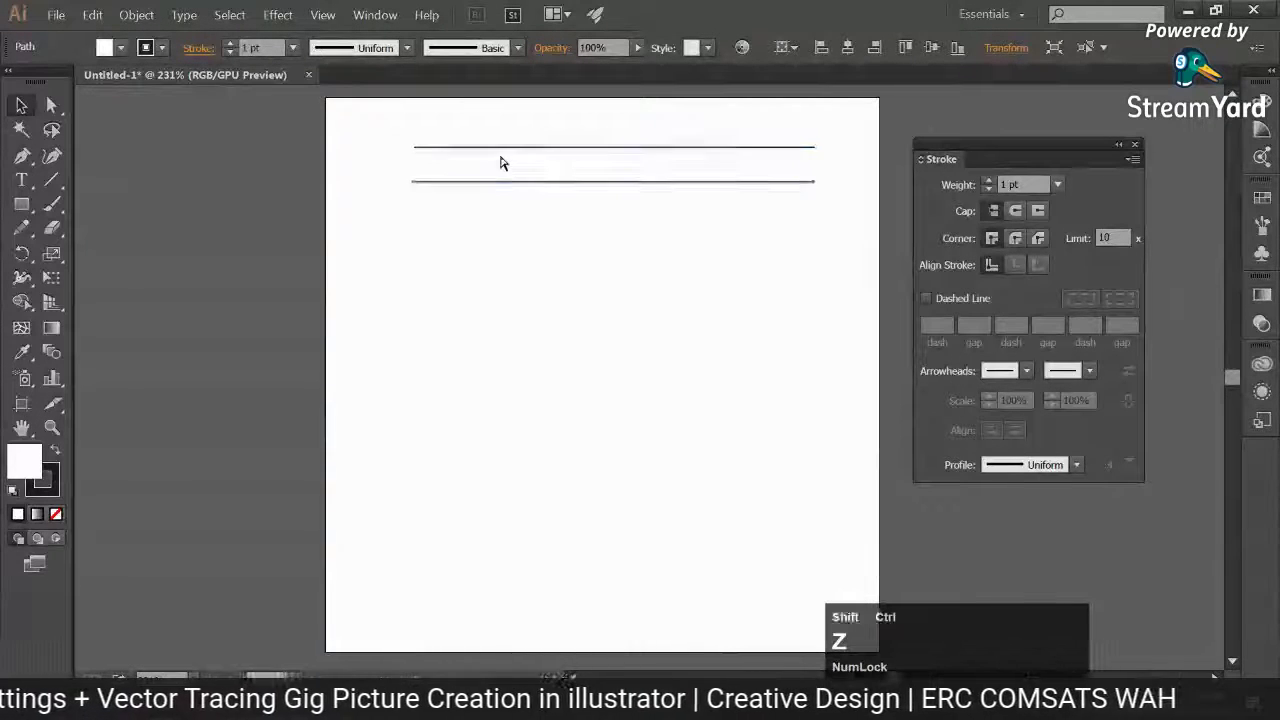
pyautogui.hotkey('ctrl', 'shift', 'z')
pyautogui.click(508, 296)
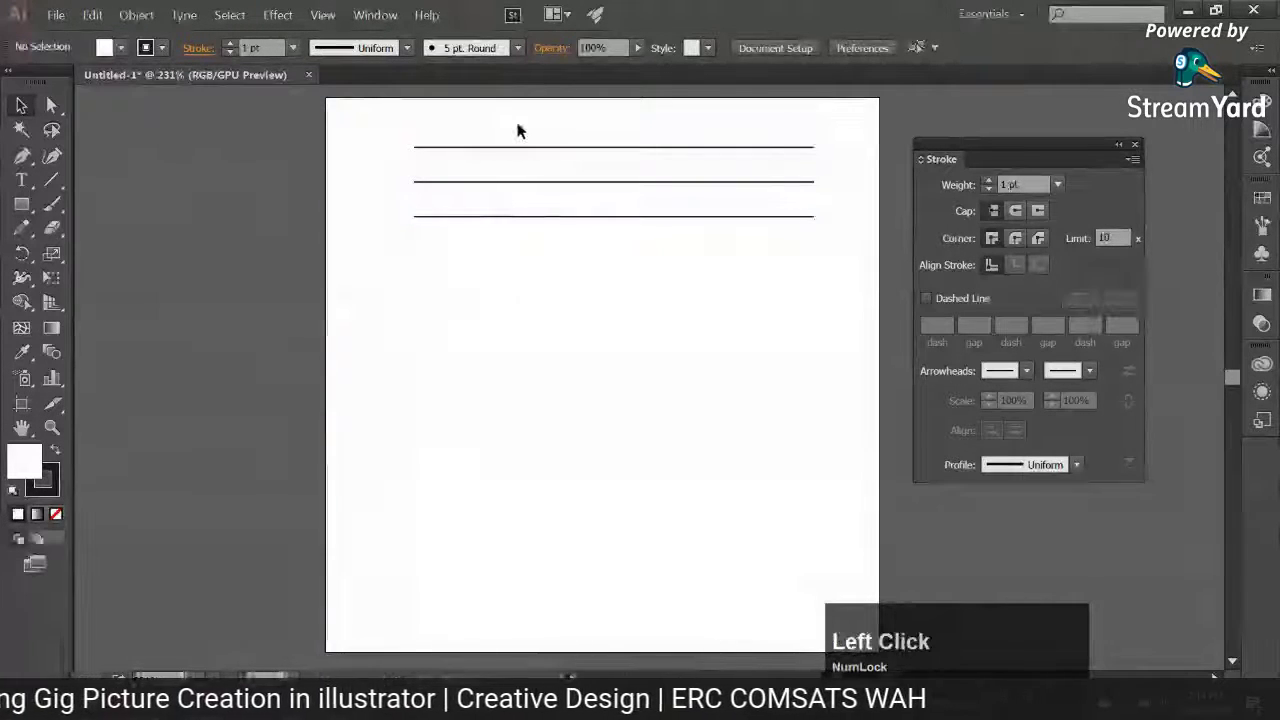
# Set both the fill and the stroke of all three lines to None and deselect them
pyautogui.moveTo(508, 137); pyautogui.dragTo(580, 269)
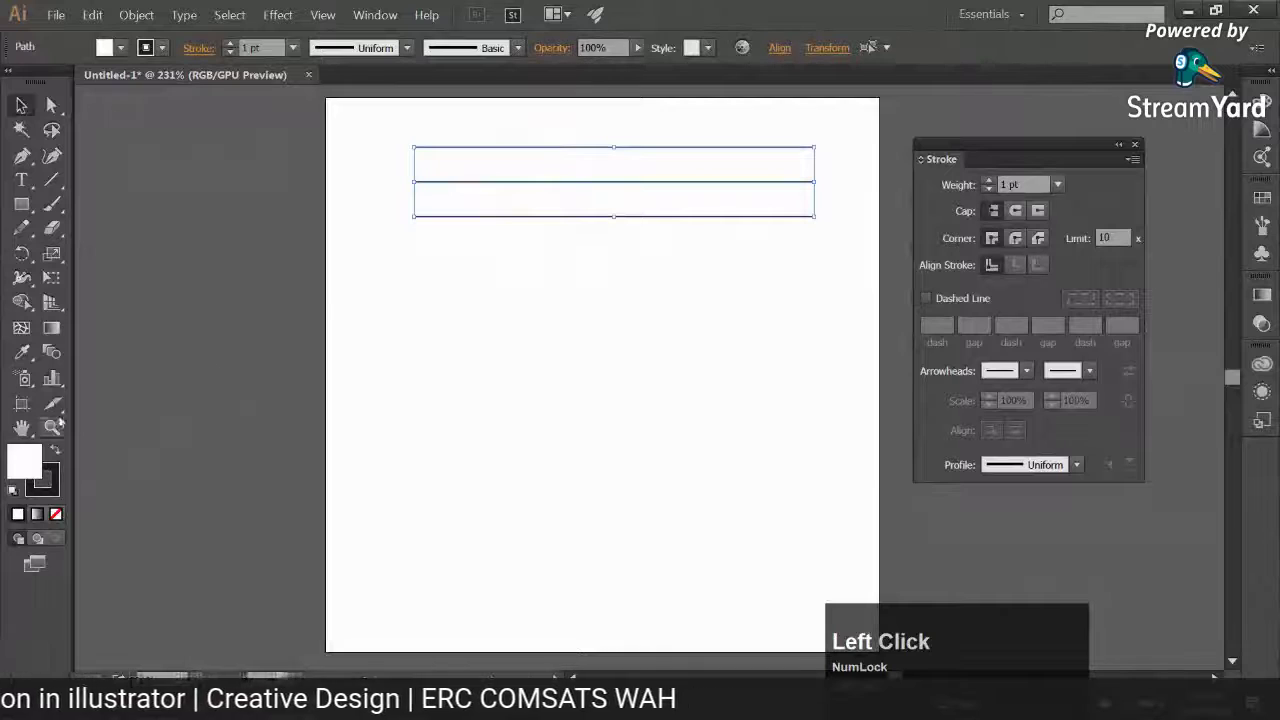
pyautogui.click(55, 514)
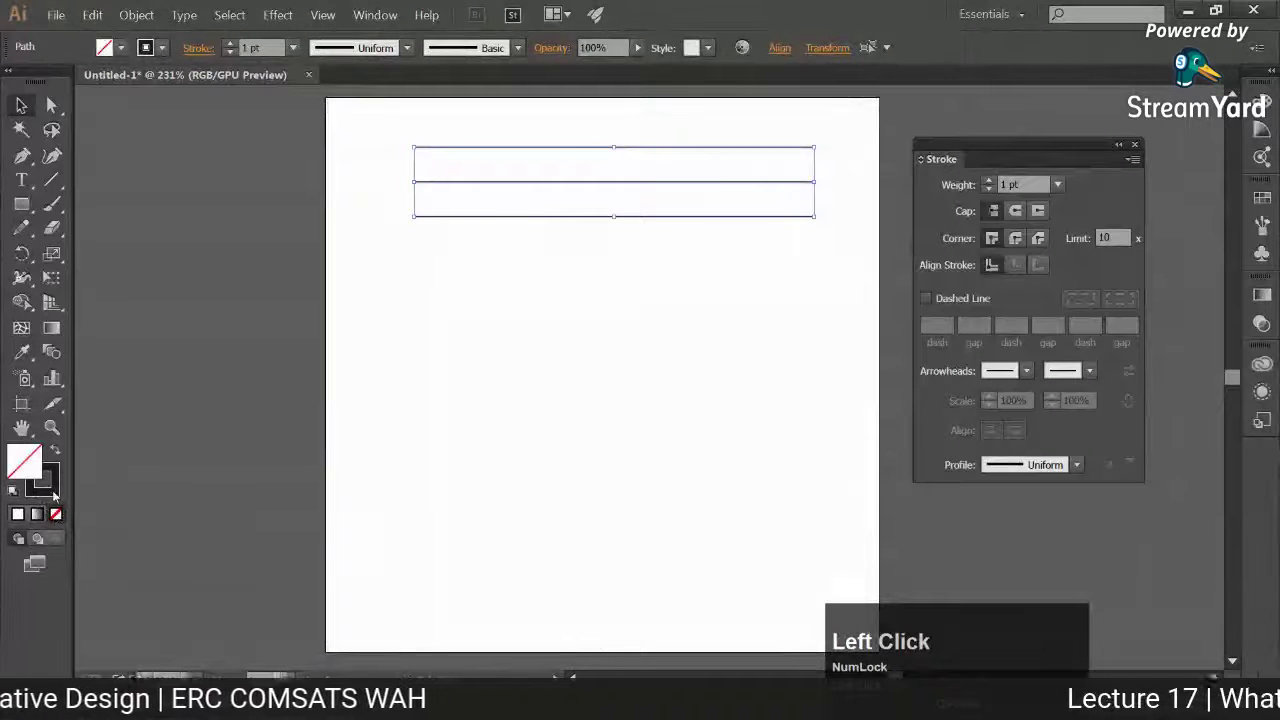
pyautogui.click(54, 492)
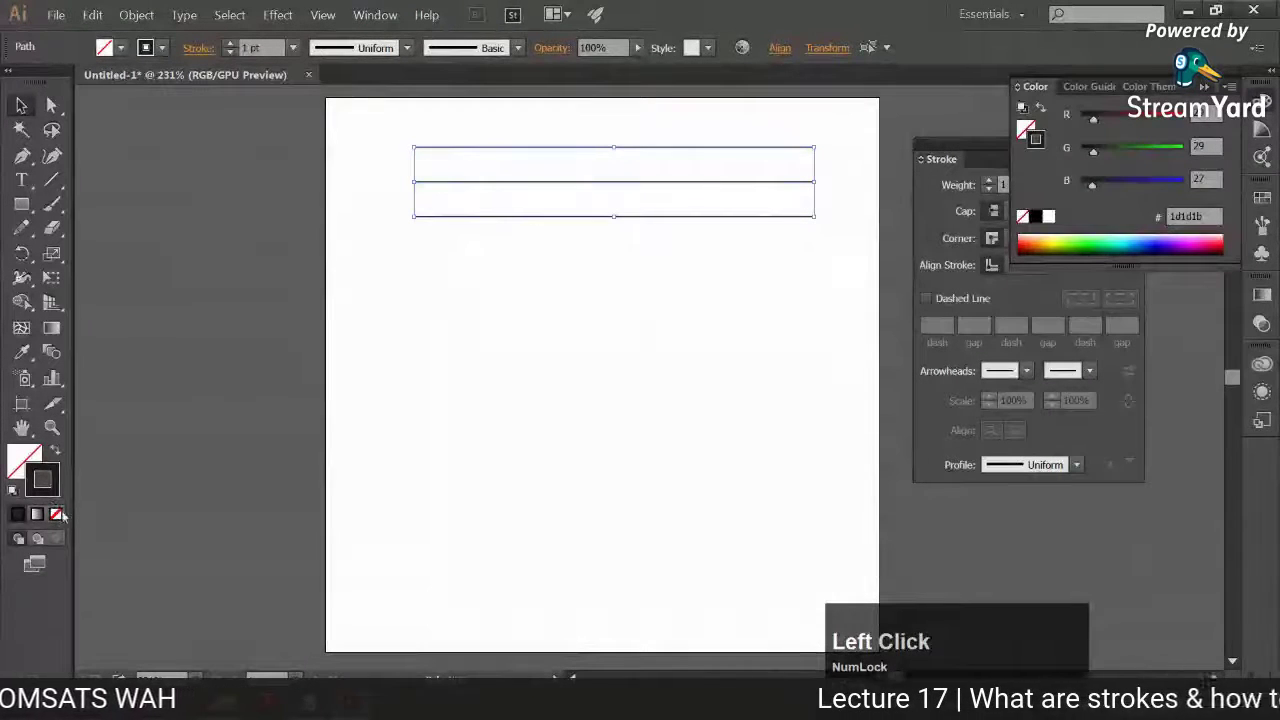
pyautogui.click(56, 514)
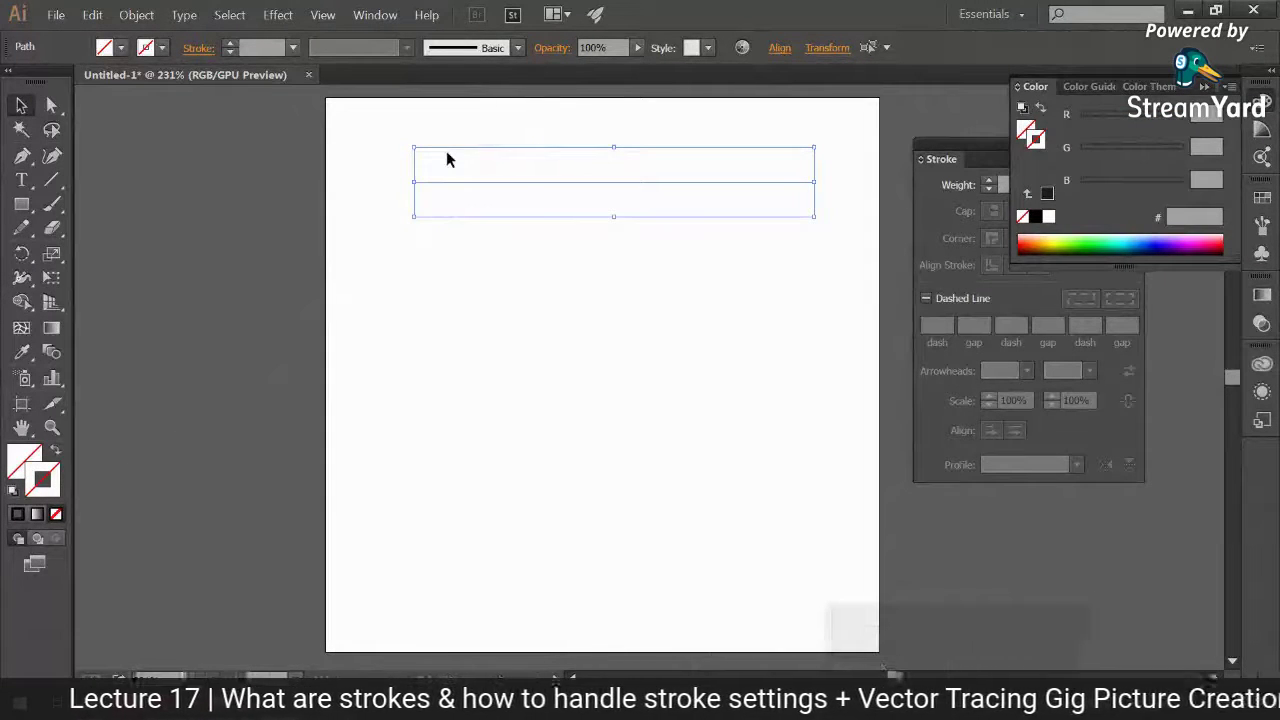
pyautogui.click(625, 290)
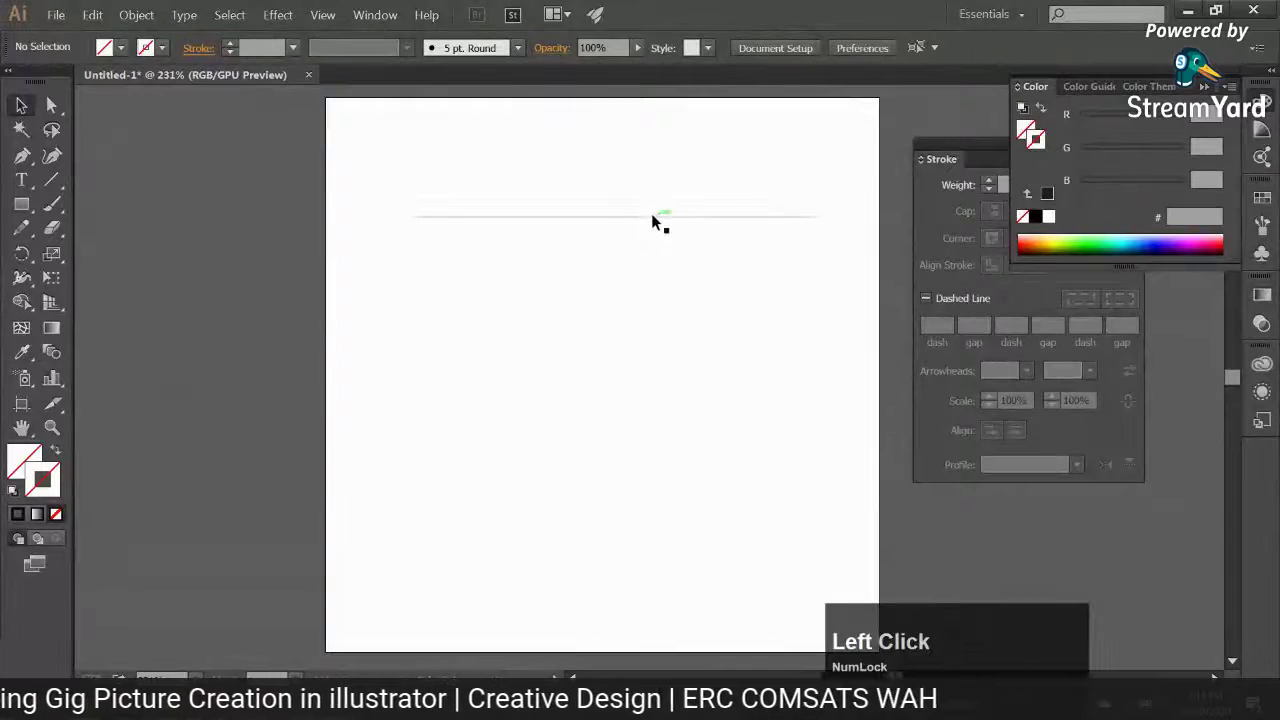
# Delete the lowest line, undo the deletion and select the line again
pyautogui.click(651, 216)
pyautogui.press('Delete')
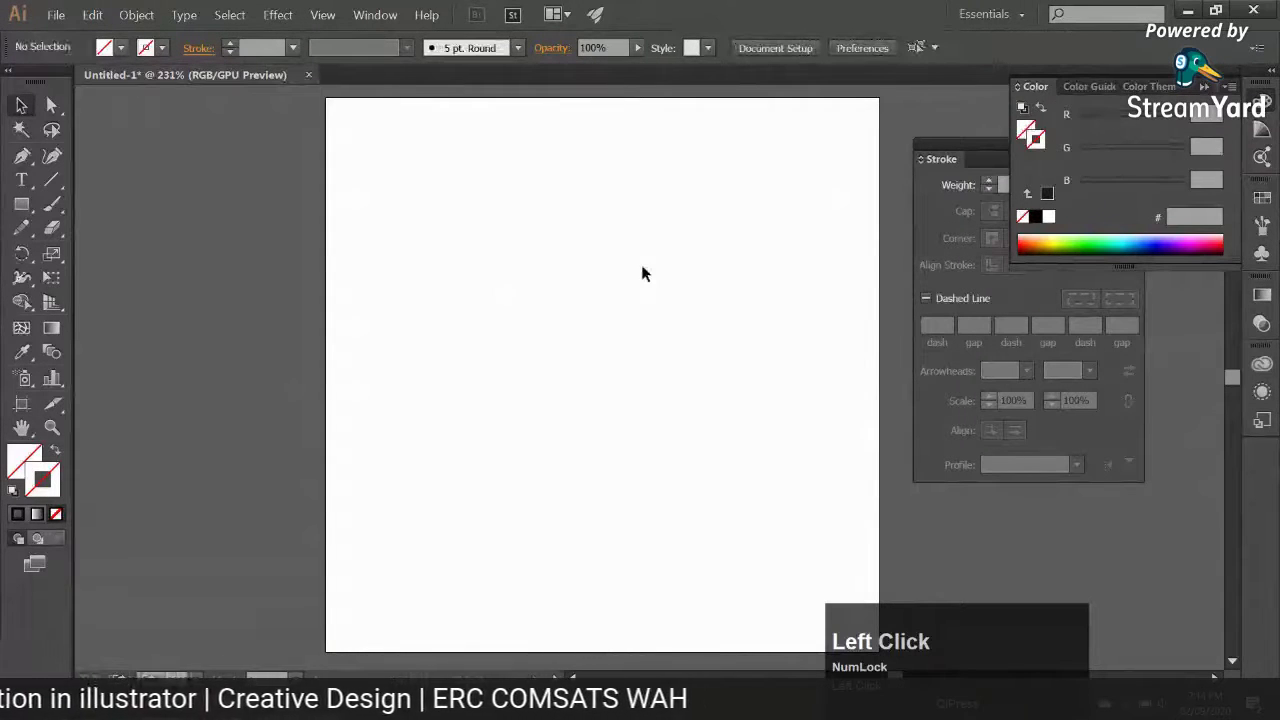
pyautogui.hotkey('ctrl', 'z')
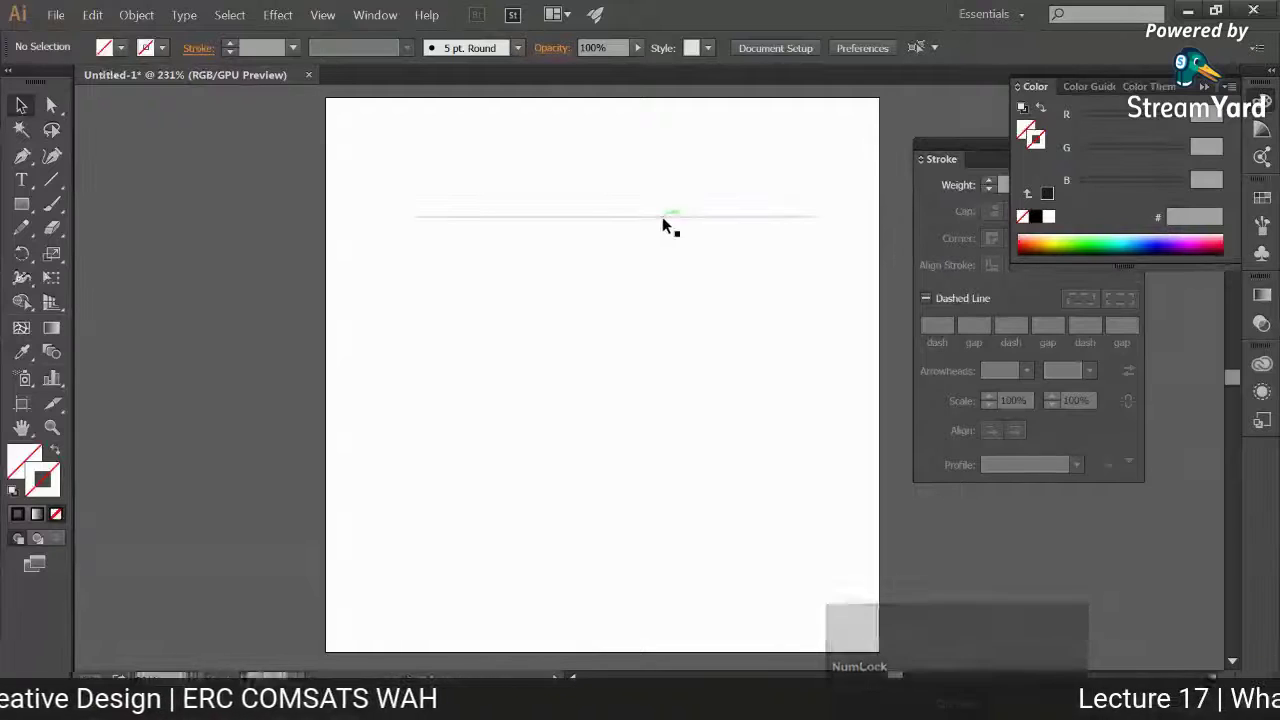
pyautogui.click(662, 217)
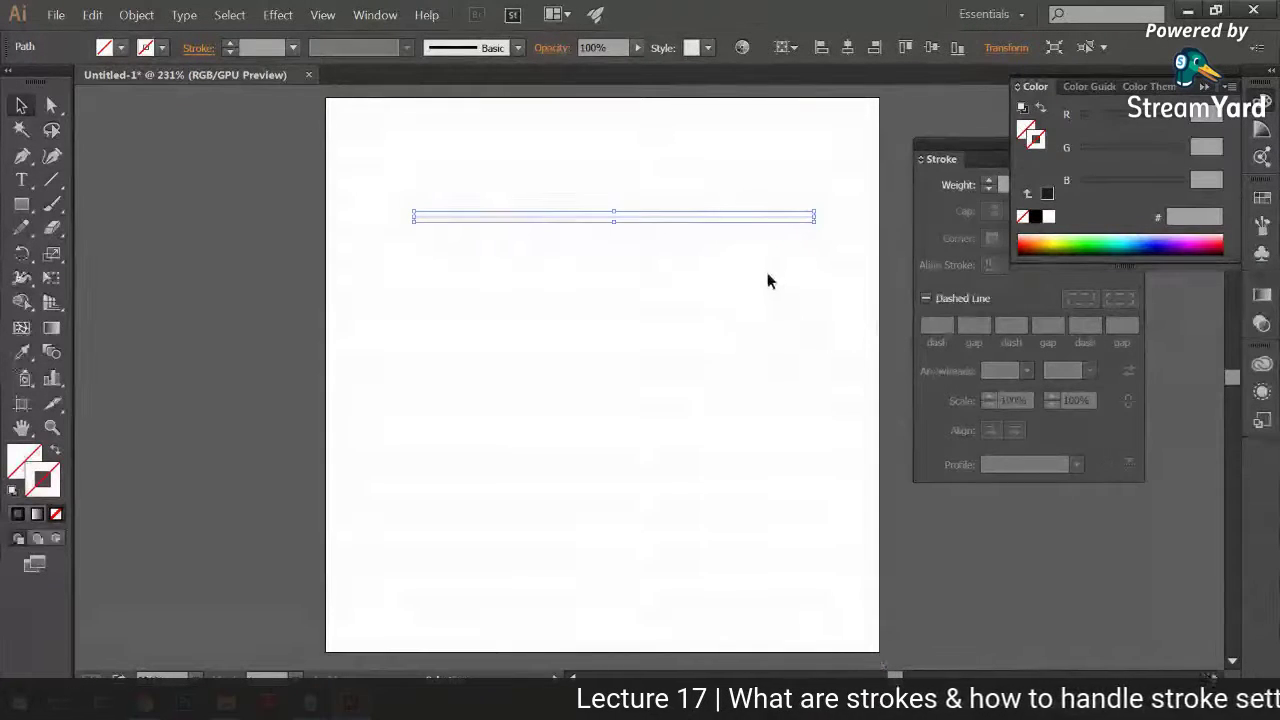
# Select all three lines and set their stroke color to dark red a00505
pyautogui.moveTo(340, 120); pyautogui.dragTo(790, 347)
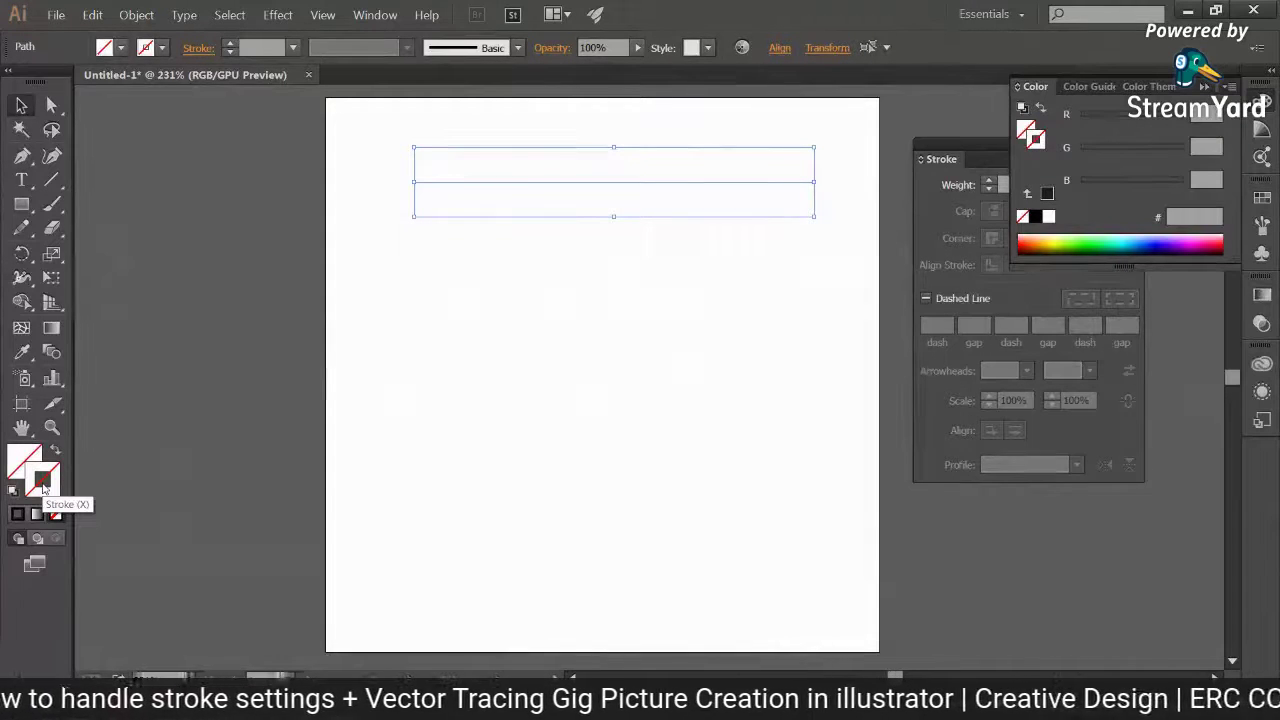
pyautogui.click(42, 485)
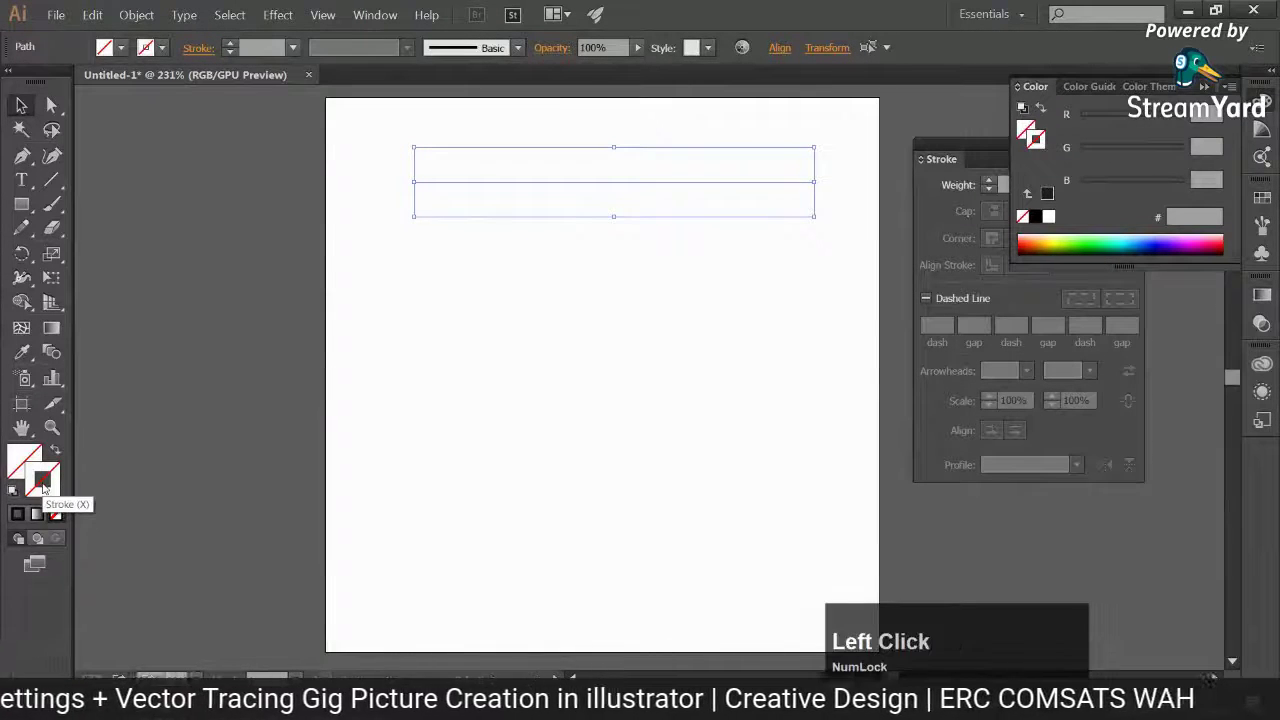
pyautogui.doubleClick(42, 485)
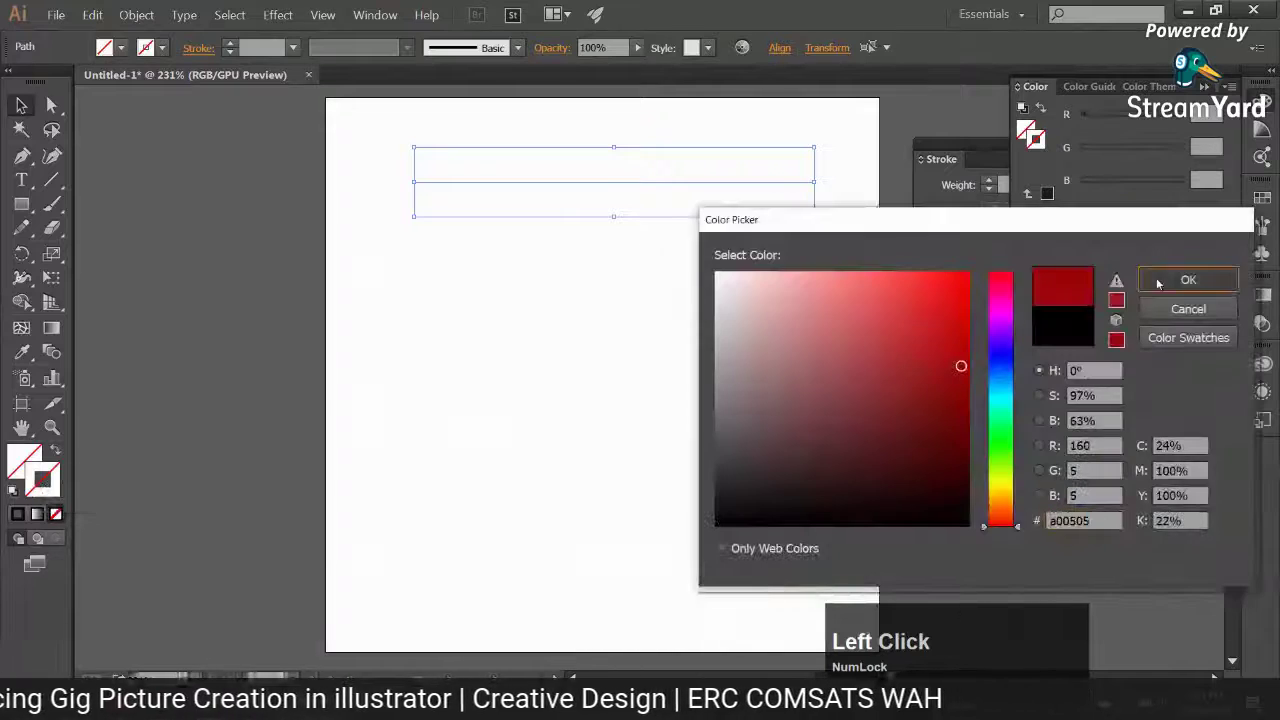
pyautogui.click(1188, 277)
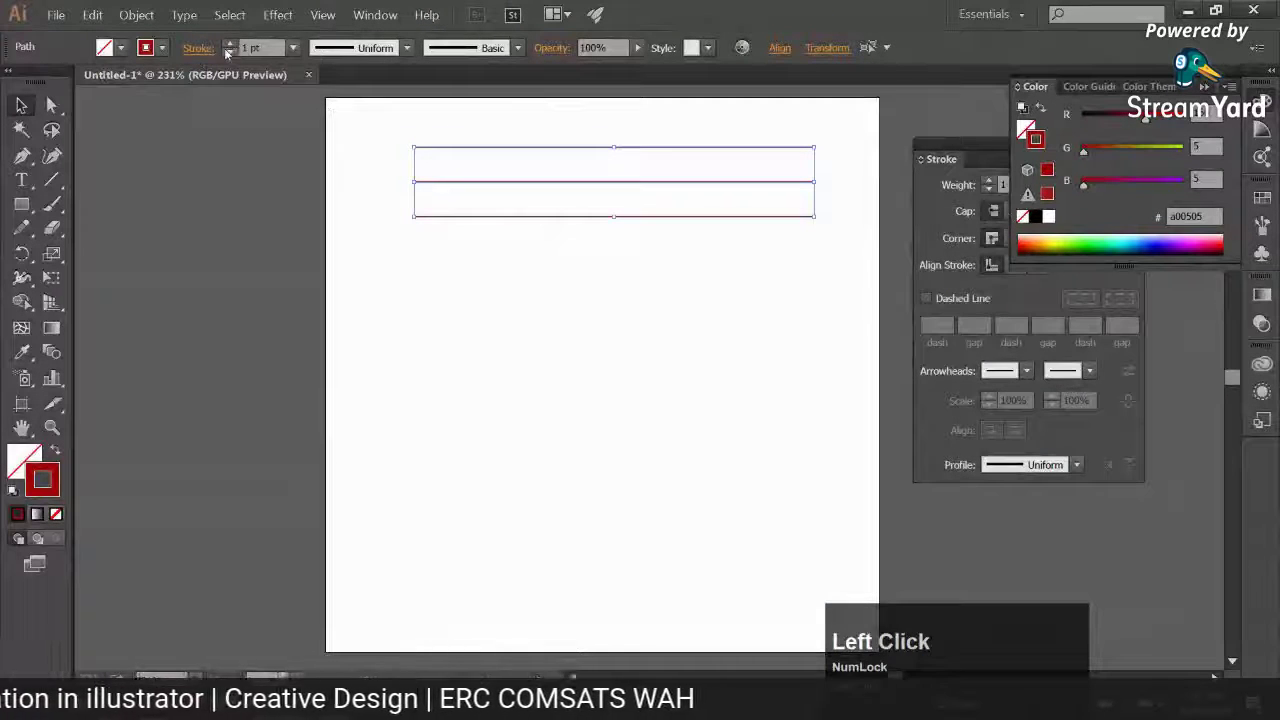
# Raise the stroke weight of the three lines to 16 pt, reduce it to 11 pt, and deselect them
pyautogui.click(231, 42)
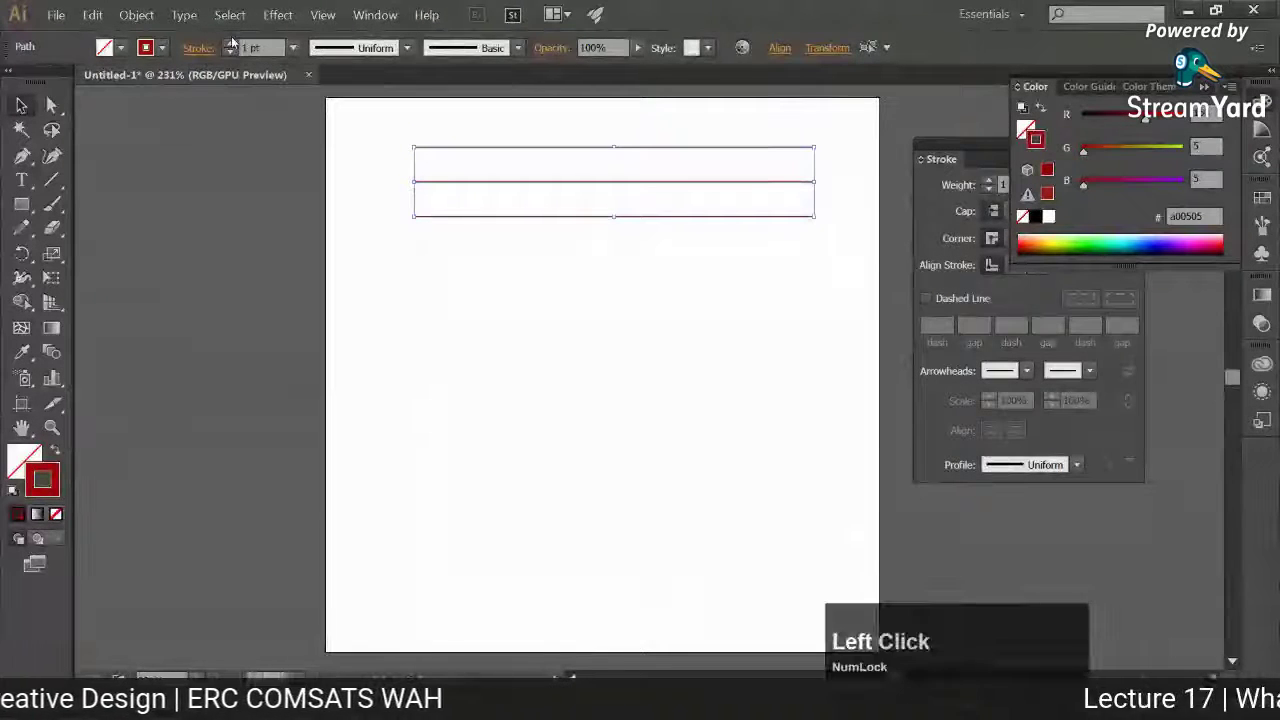
pyautogui.click(231, 44)
pyautogui.click(231, 44)
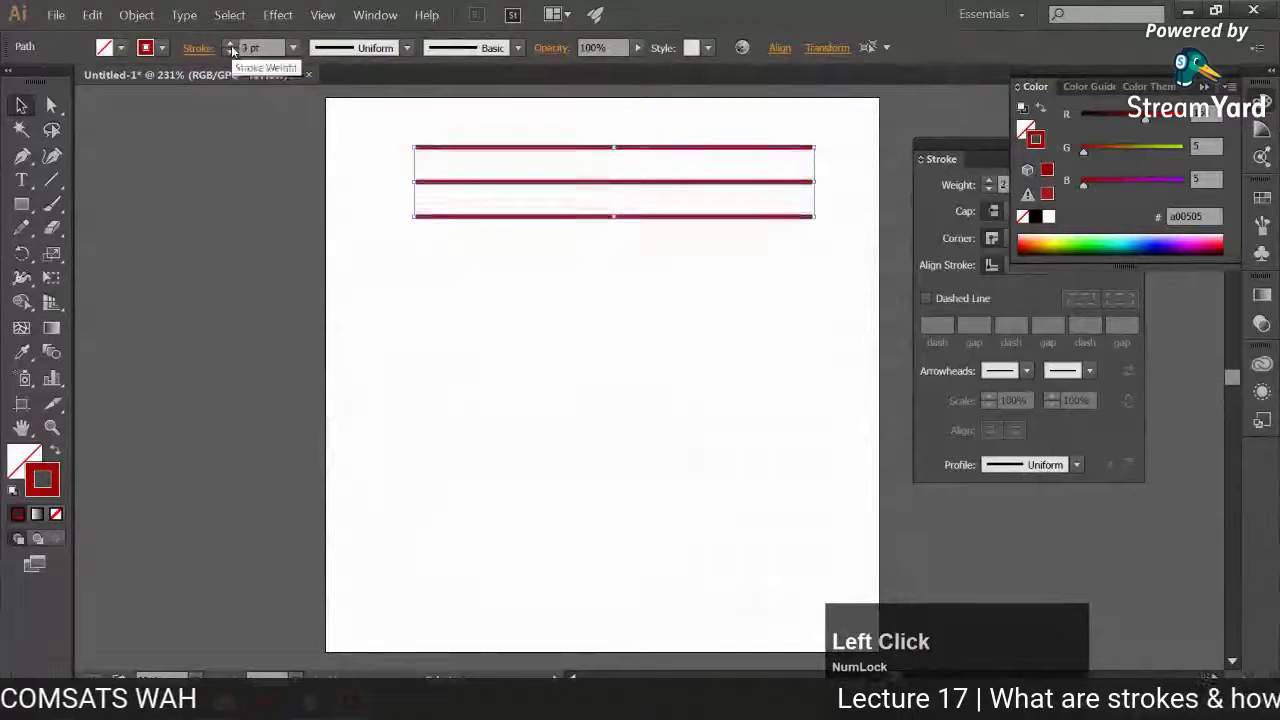
pyautogui.click(231, 44)
pyautogui.click(231, 44)
pyautogui.click(231, 44)
pyautogui.click(231, 44)
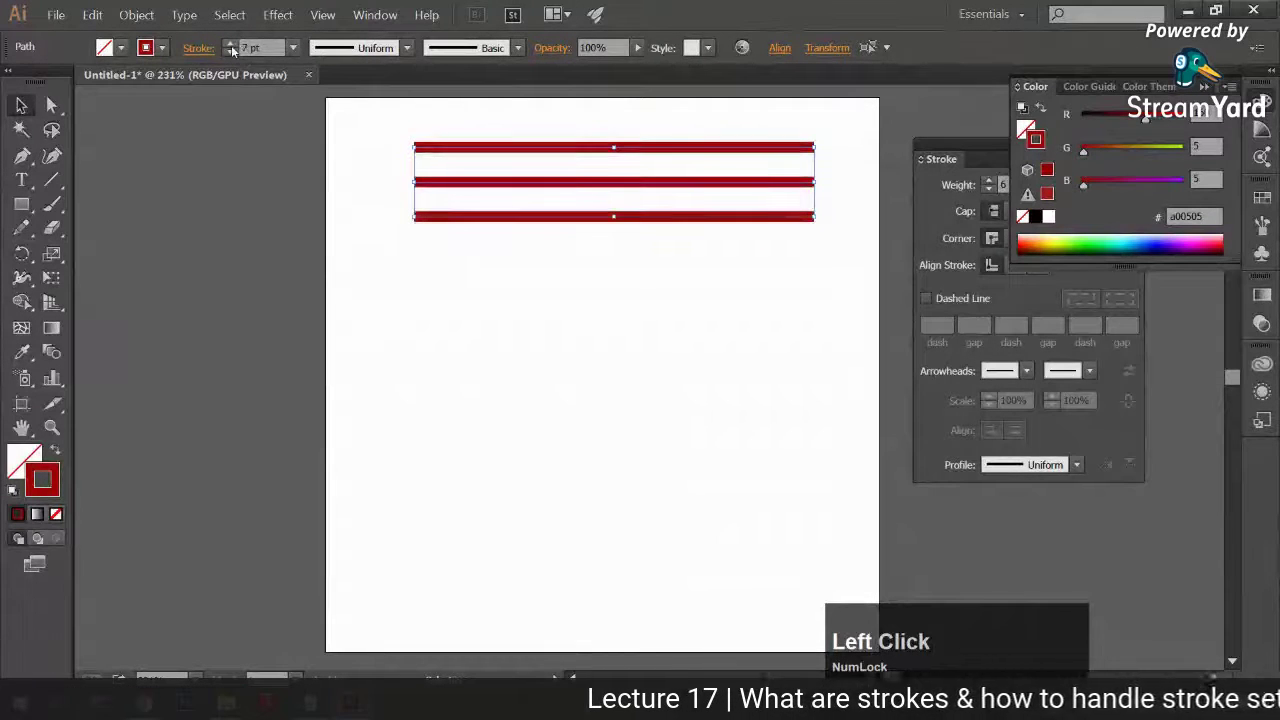
pyautogui.click(231, 44)
pyautogui.click(231, 44)
pyautogui.click(231, 44)
pyautogui.click(231, 44)
pyautogui.click(231, 44)
pyautogui.click(231, 44)
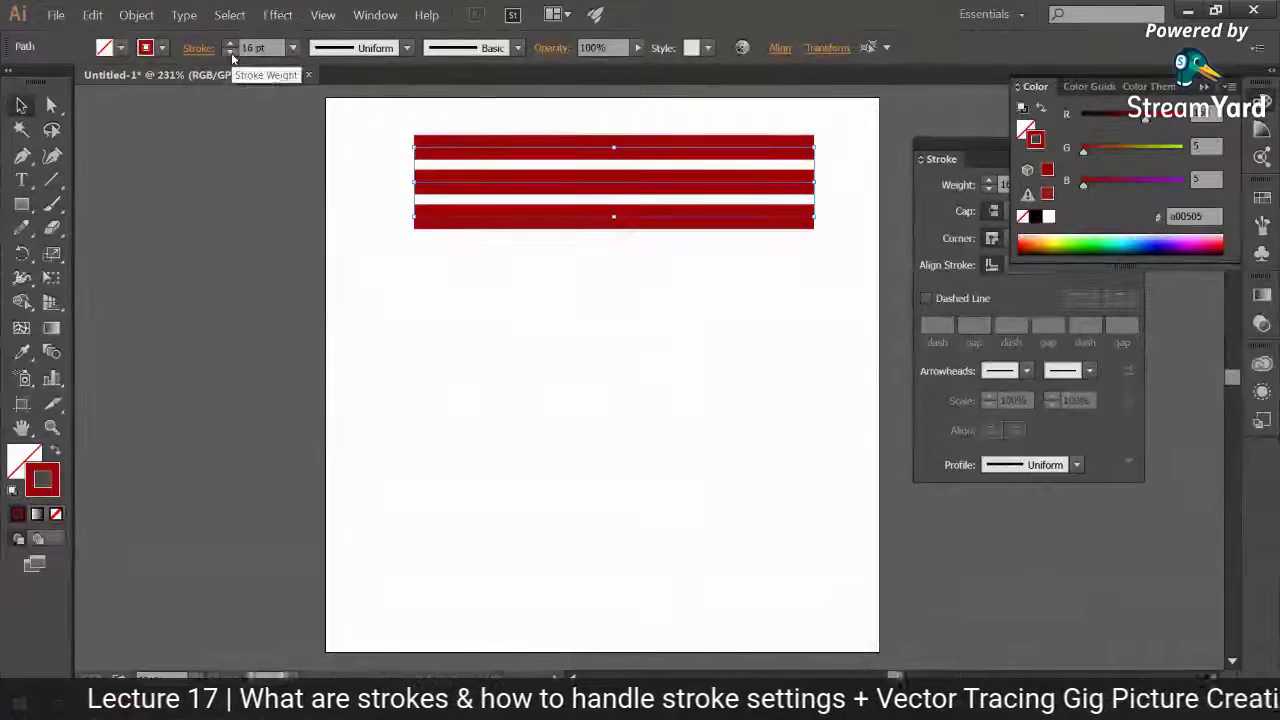
pyautogui.click(231, 52)
pyautogui.click(231, 52)
pyautogui.click(231, 52)
pyautogui.click(231, 52)
pyautogui.click(231, 52)
pyautogui.click(231, 52)
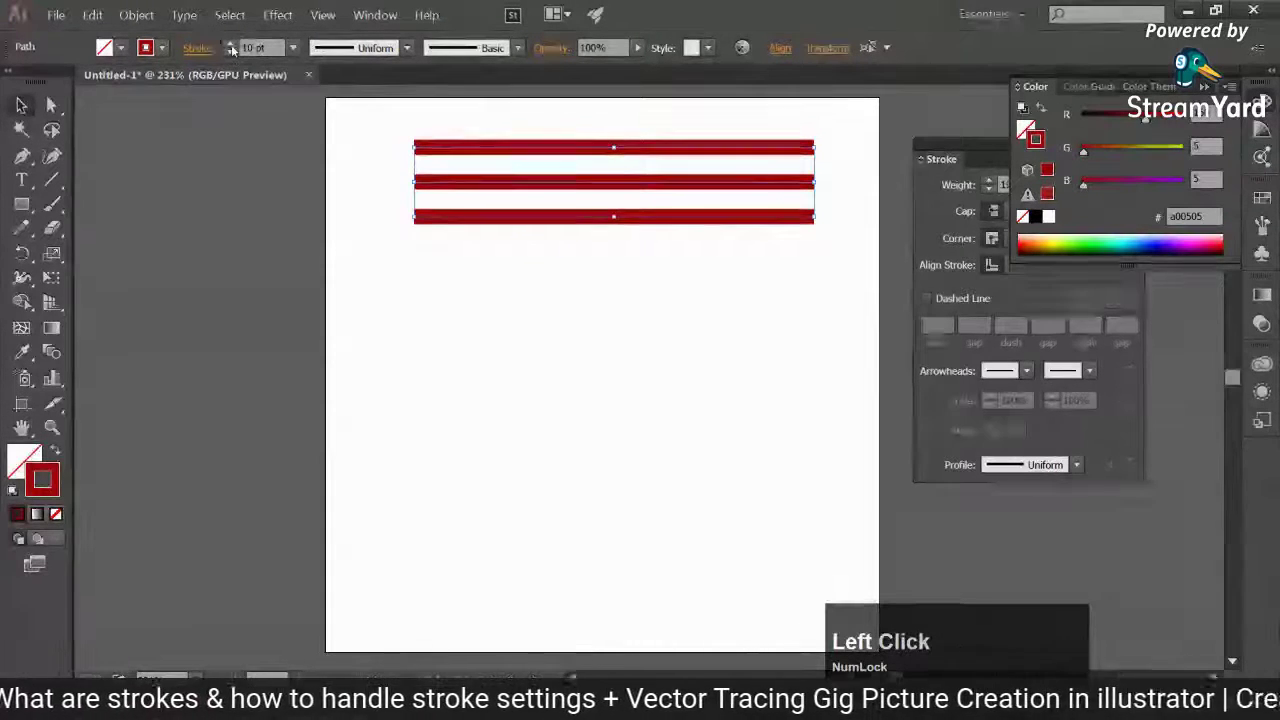
pyautogui.click(231, 44)
pyautogui.click(375, 227)
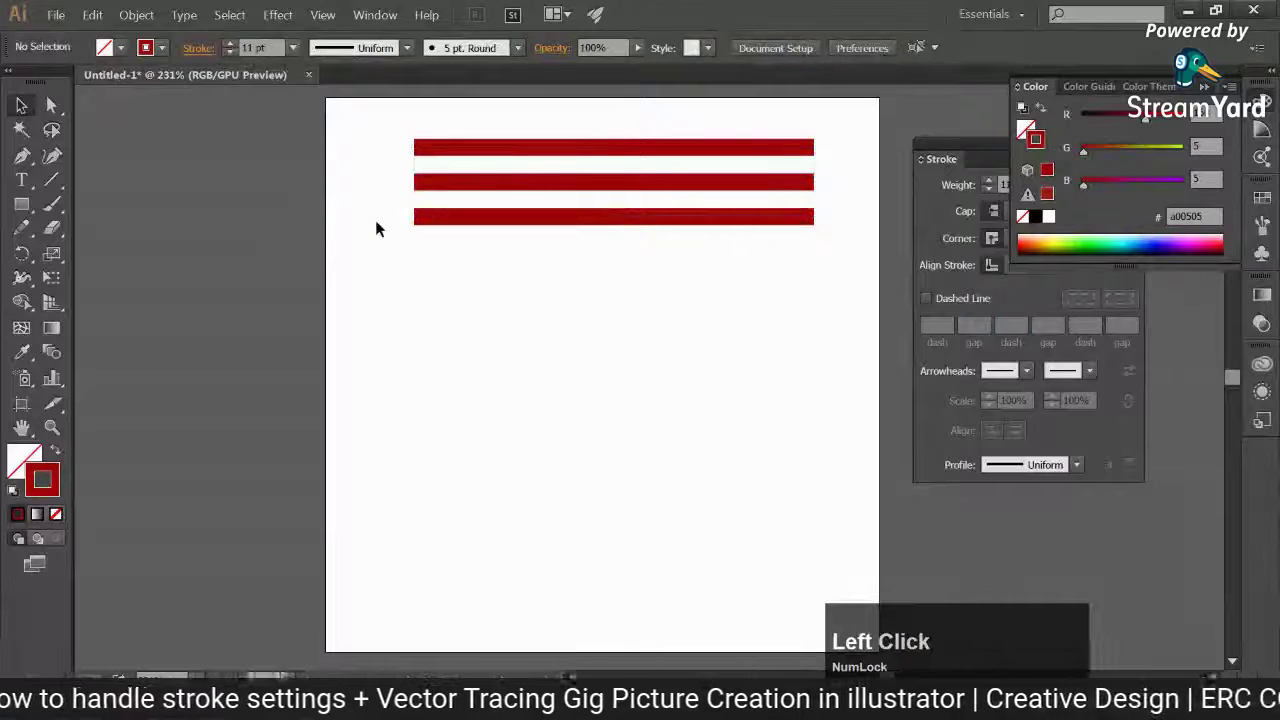
# Collapse the Color panel and place the Stroke panel close beside the artboard
pyautogui.click(1206, 88)
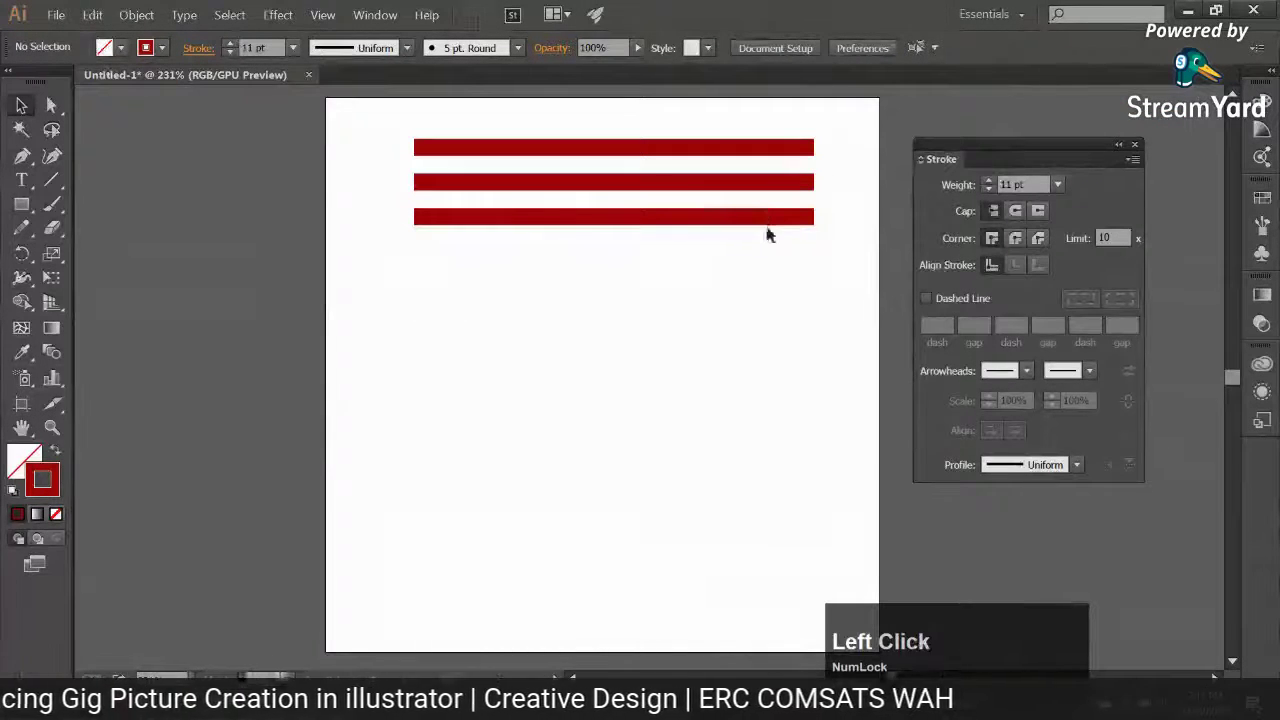
pyautogui.press('space')
pyautogui.moveTo(768, 234); pyautogui.dragTo(640, 246)
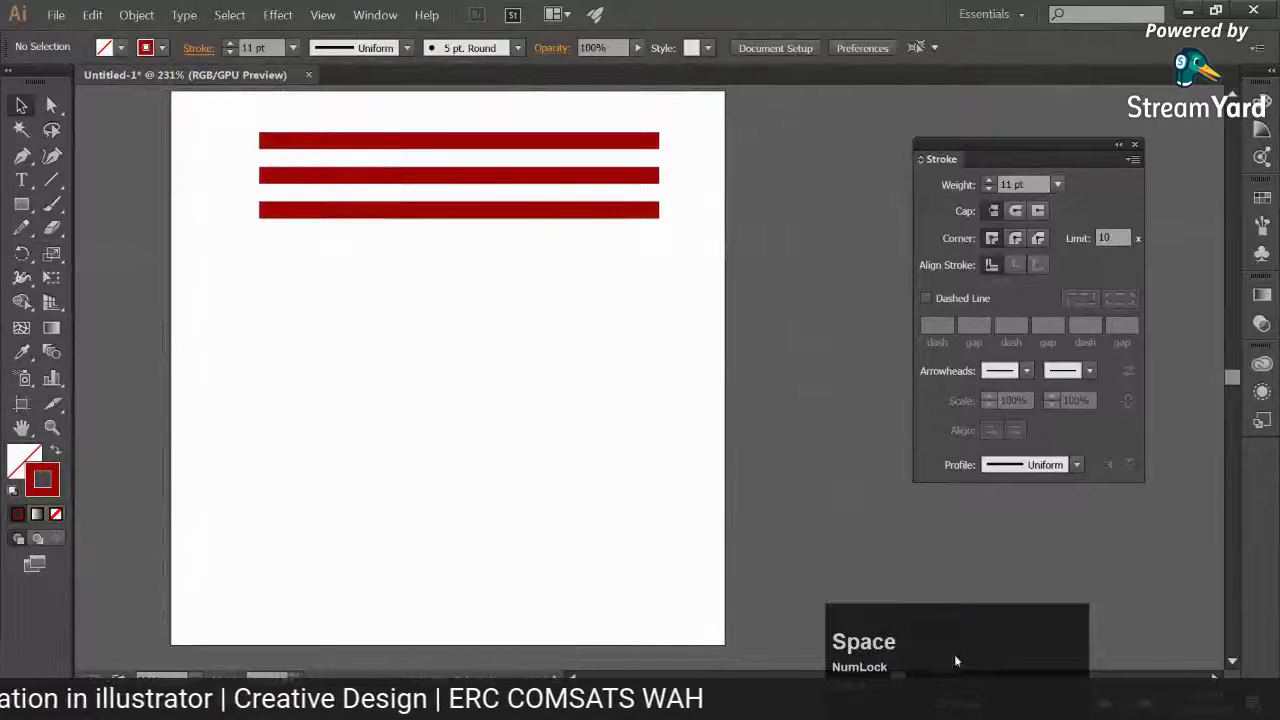
pyautogui.moveTo(954, 661); pyautogui.dragTo(827, 592)
pyautogui.press('space')
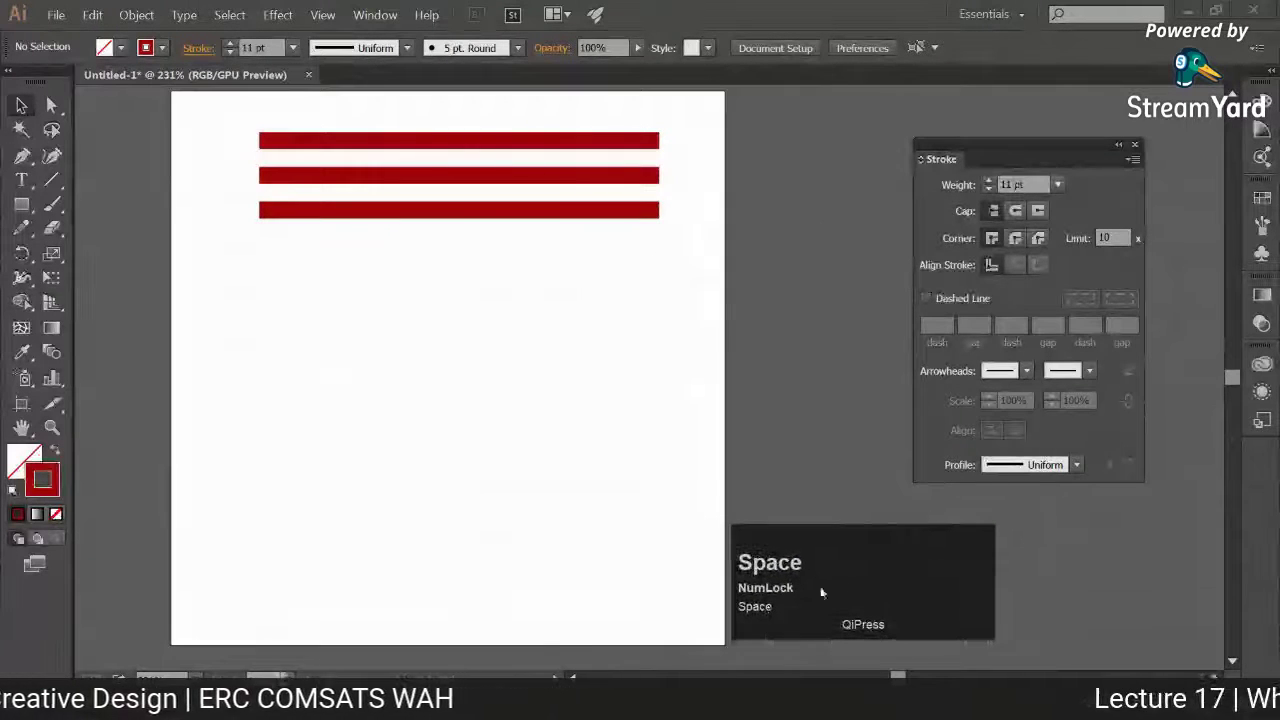
pyautogui.moveTo(999, 148)
pyautogui.mouseDown()
pyautogui.moveTo(851, 133)
pyautogui.moveTo(826, 167)
pyautogui.mouseUp()
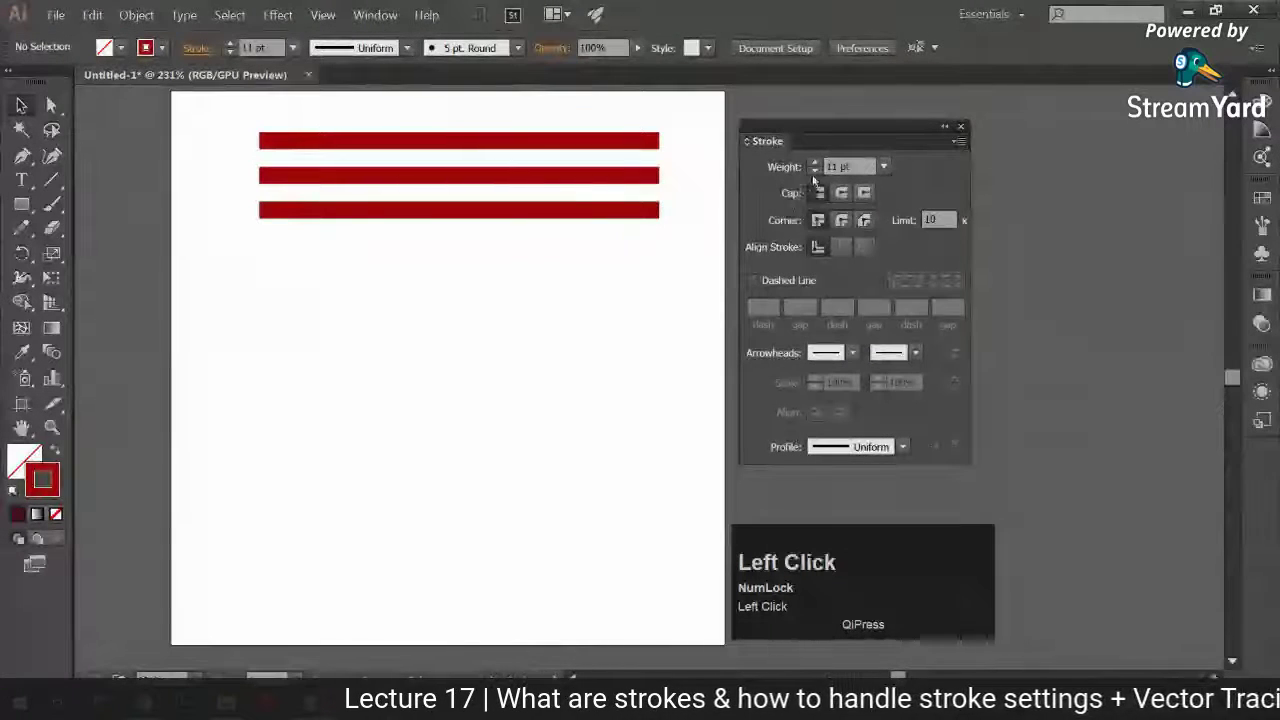
# Select the three lines, try a 14 pt stroke weight and bring it back to 11 pt
pyautogui.click(537, 149)
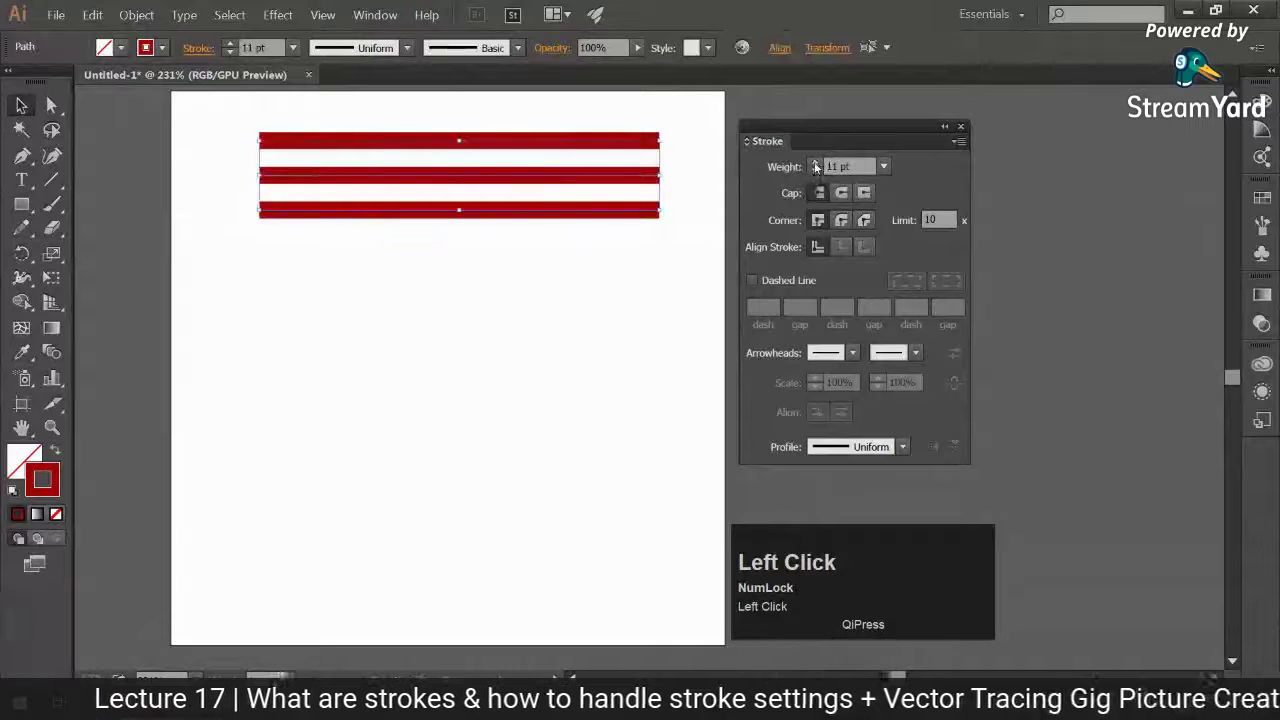
pyautogui.click(815, 164)
pyautogui.click(815, 164)
pyautogui.click(815, 164)
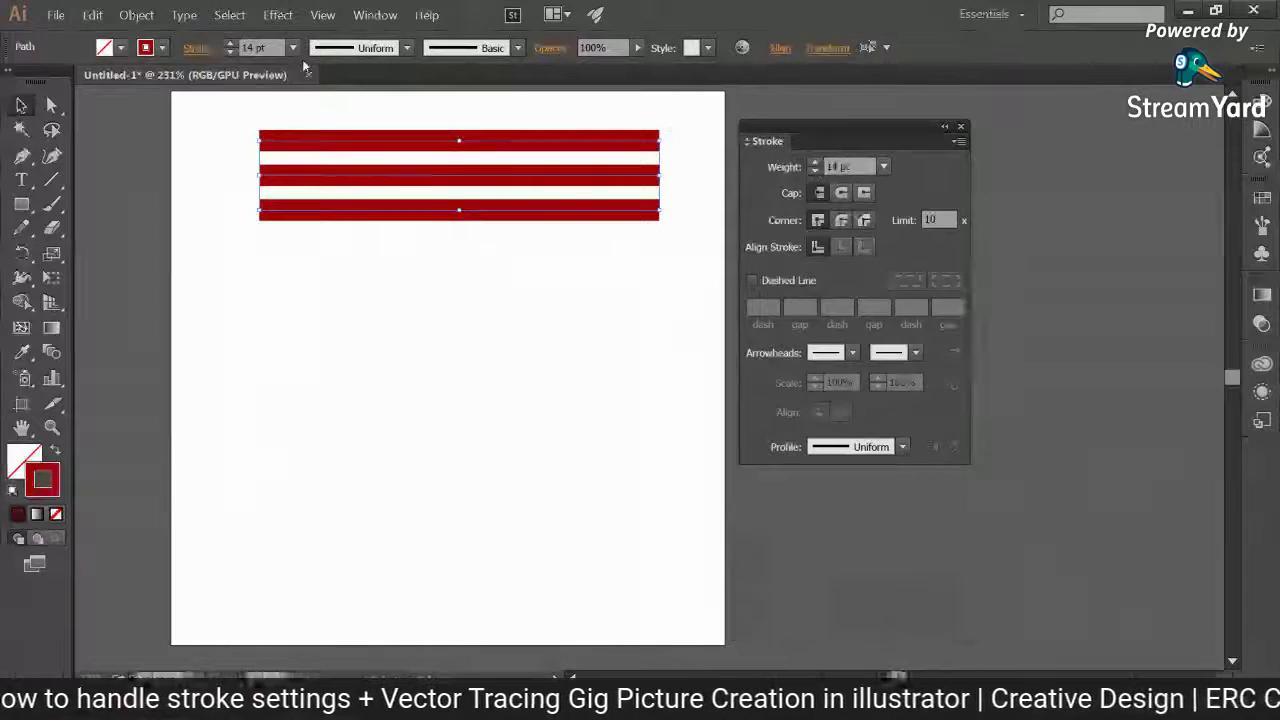
pyautogui.click(815, 170)
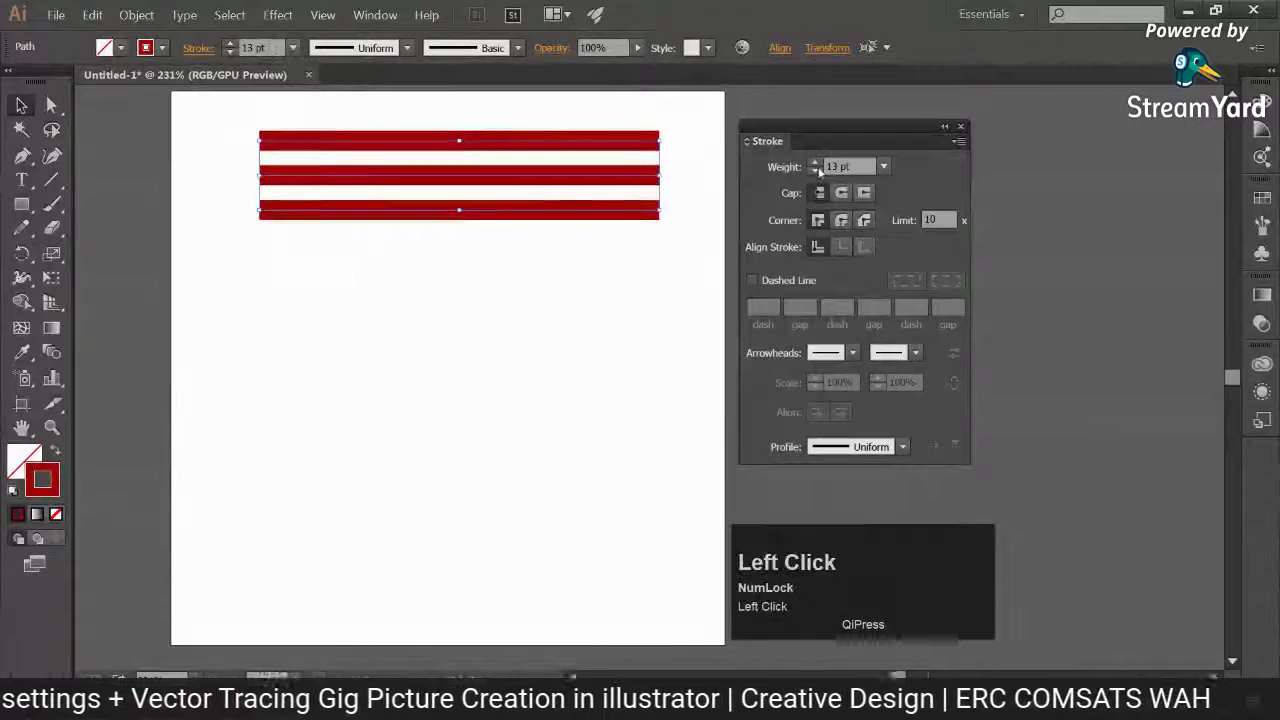
pyautogui.click(815, 171)
pyautogui.click(815, 171)
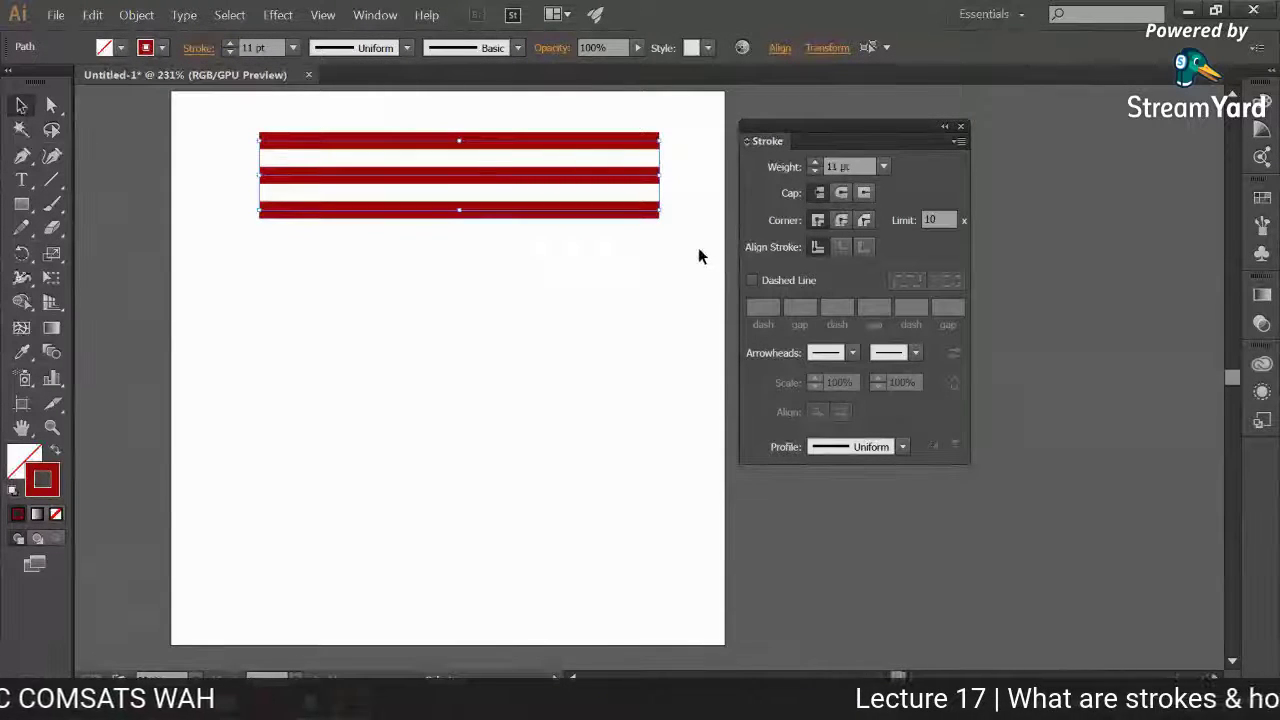
# Shorten the three red lines together to about half their length, scaling them horizontally about their center
pyautogui.press('space')
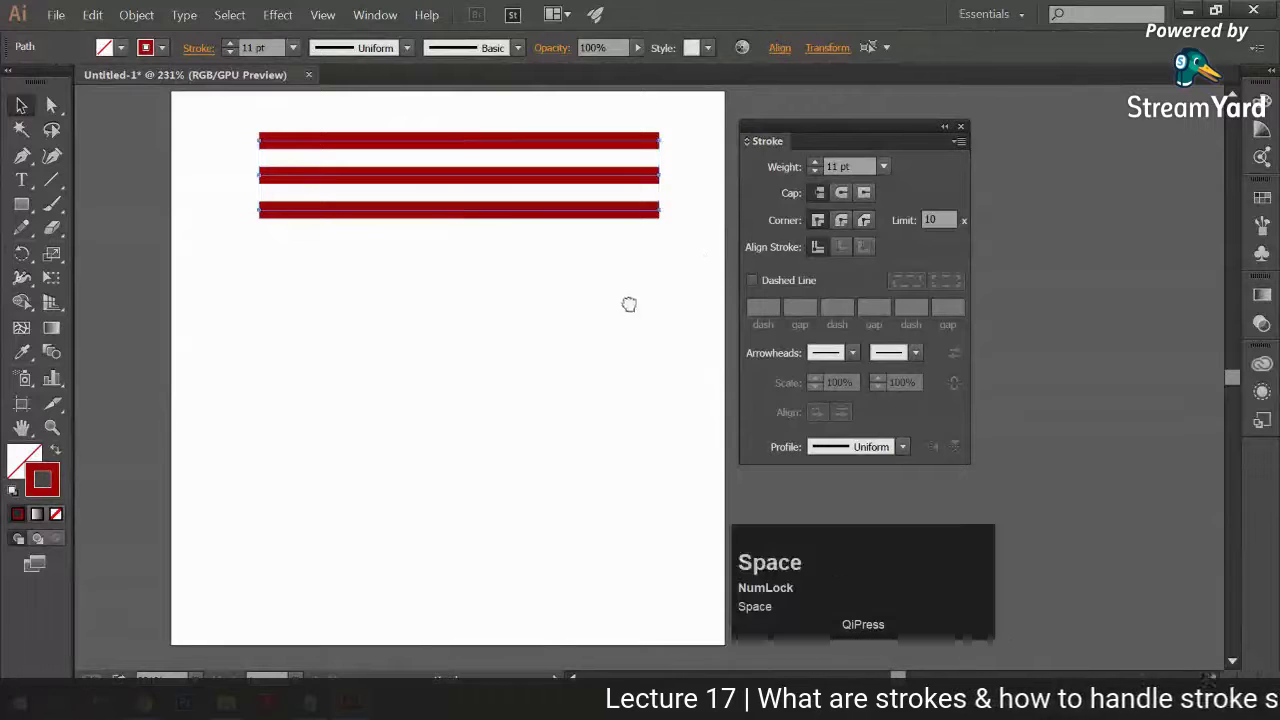
pyautogui.moveTo(628, 300); pyautogui.dragTo(615, 371)
pyautogui.hotkey('ctrl', '=')
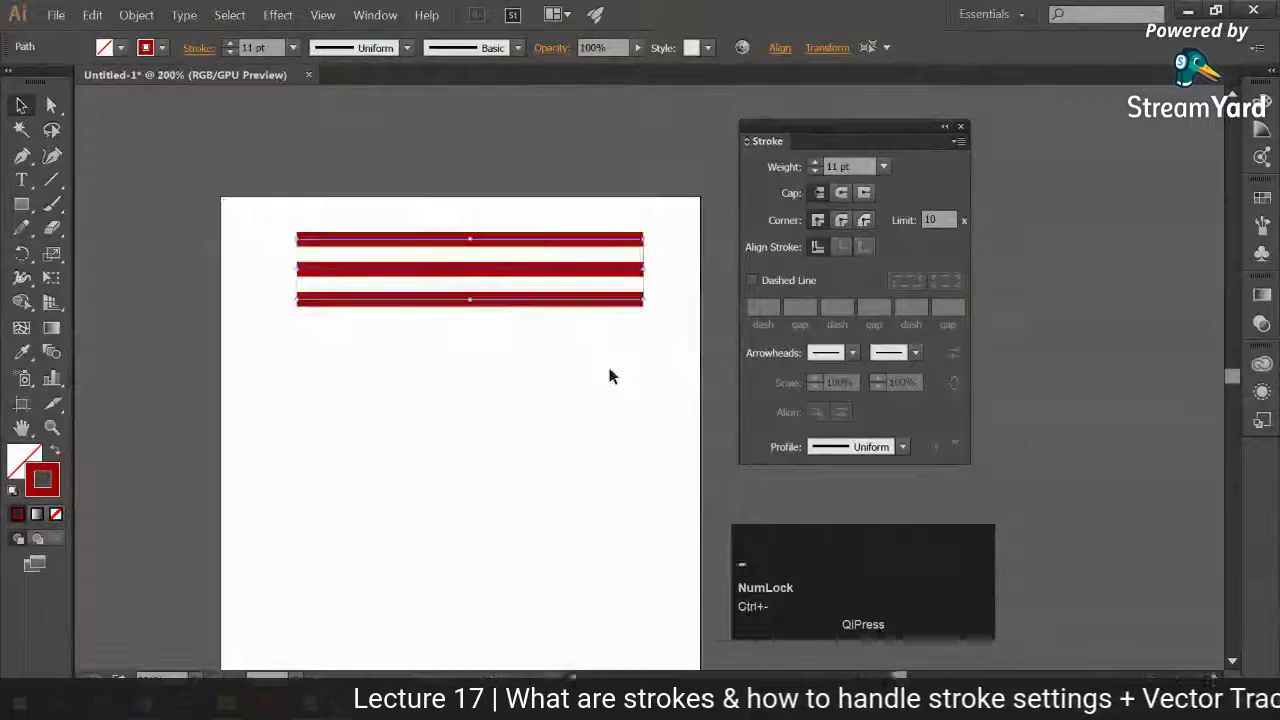
pyautogui.hotkey('ctrl', '=')
pyautogui.moveTo(608, 371); pyautogui.dragTo(680, 491)
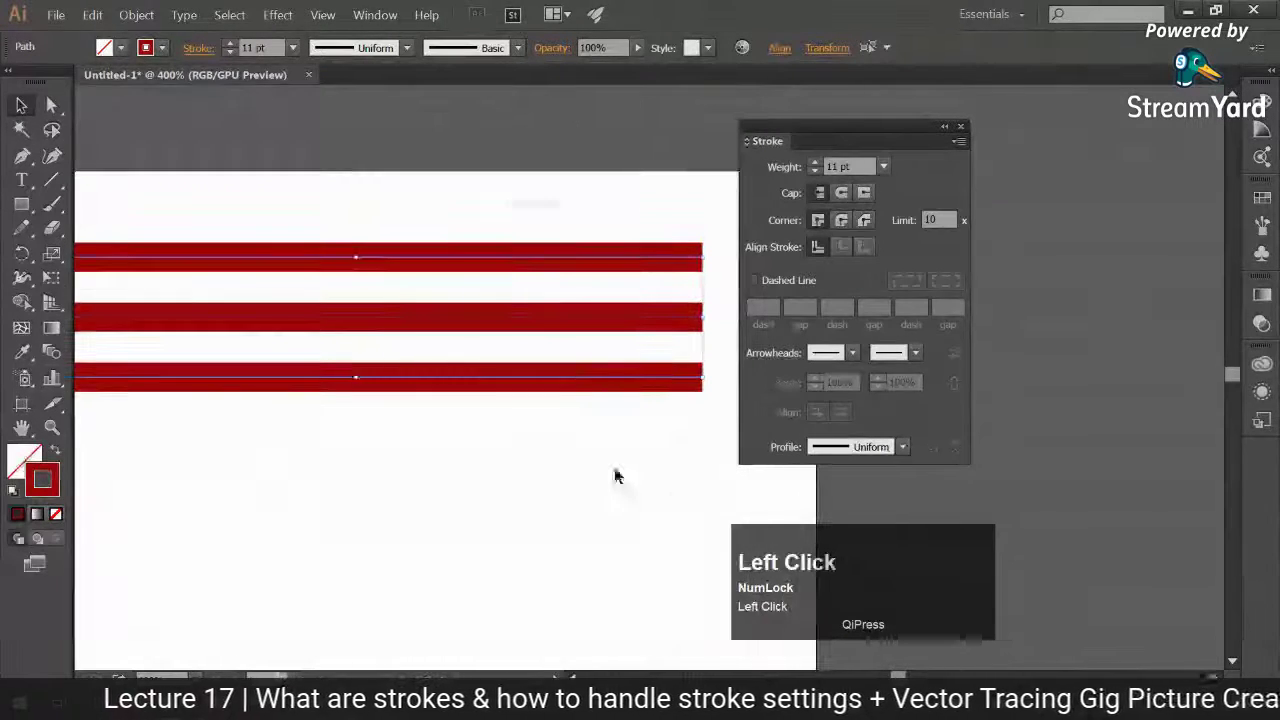
pyautogui.moveTo(704, 316); pyautogui.dragTo(528, 316)
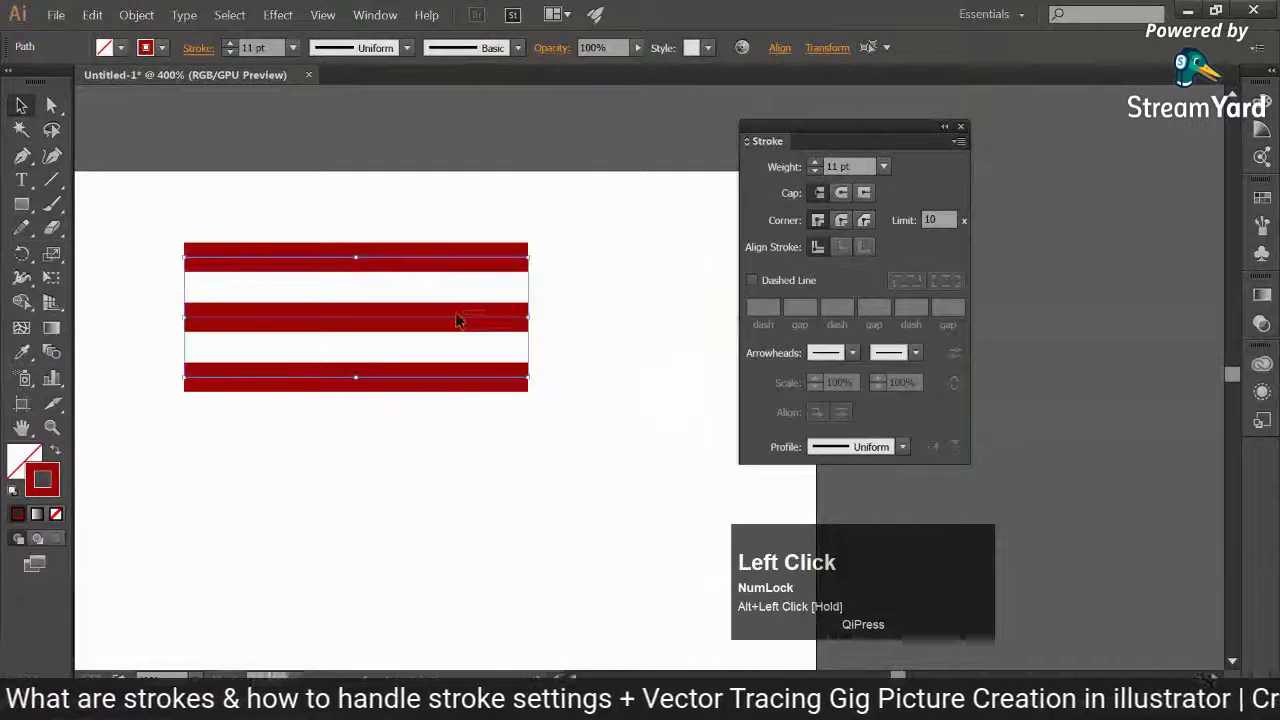
# Move the three shortened lines slightly up and to the right on the artboard, and deselect them
pyautogui.moveTo(463, 352); pyautogui.dragTo(565, 322)
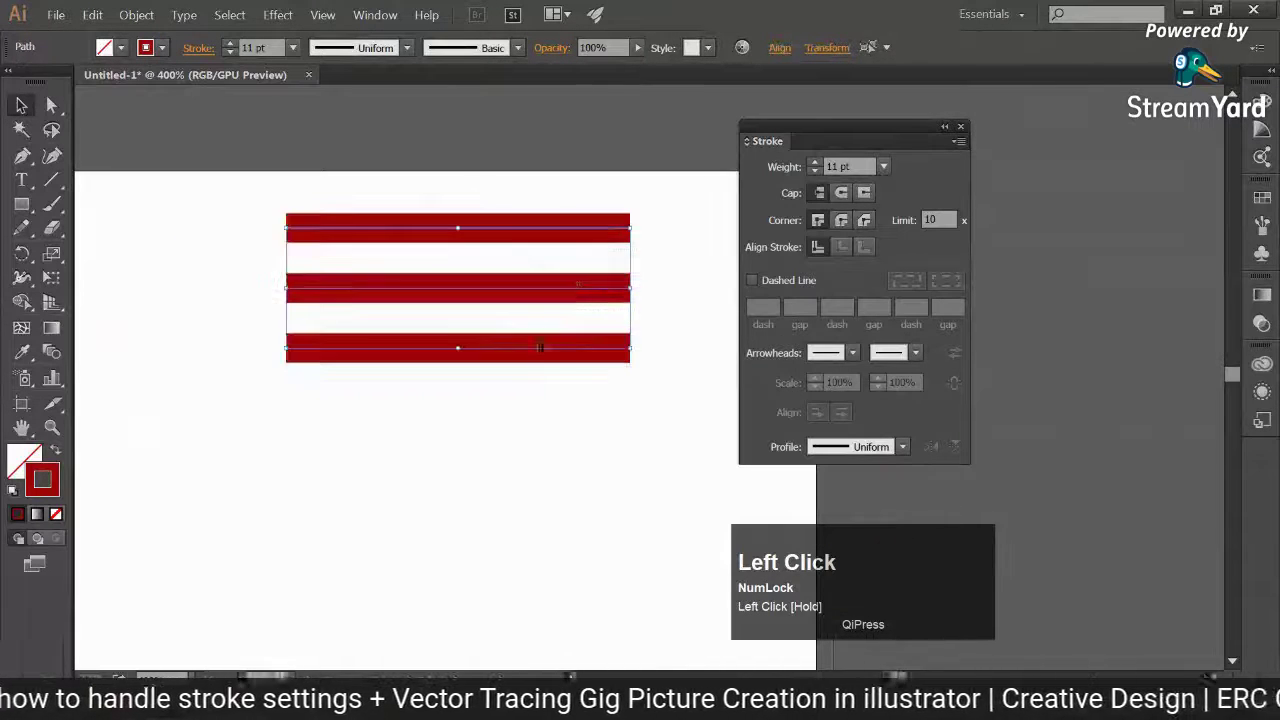
pyautogui.click(459, 424)
pyautogui.moveTo(459, 424); pyautogui.dragTo(534, 449)
pyautogui.hotkey('ctrl', '=')
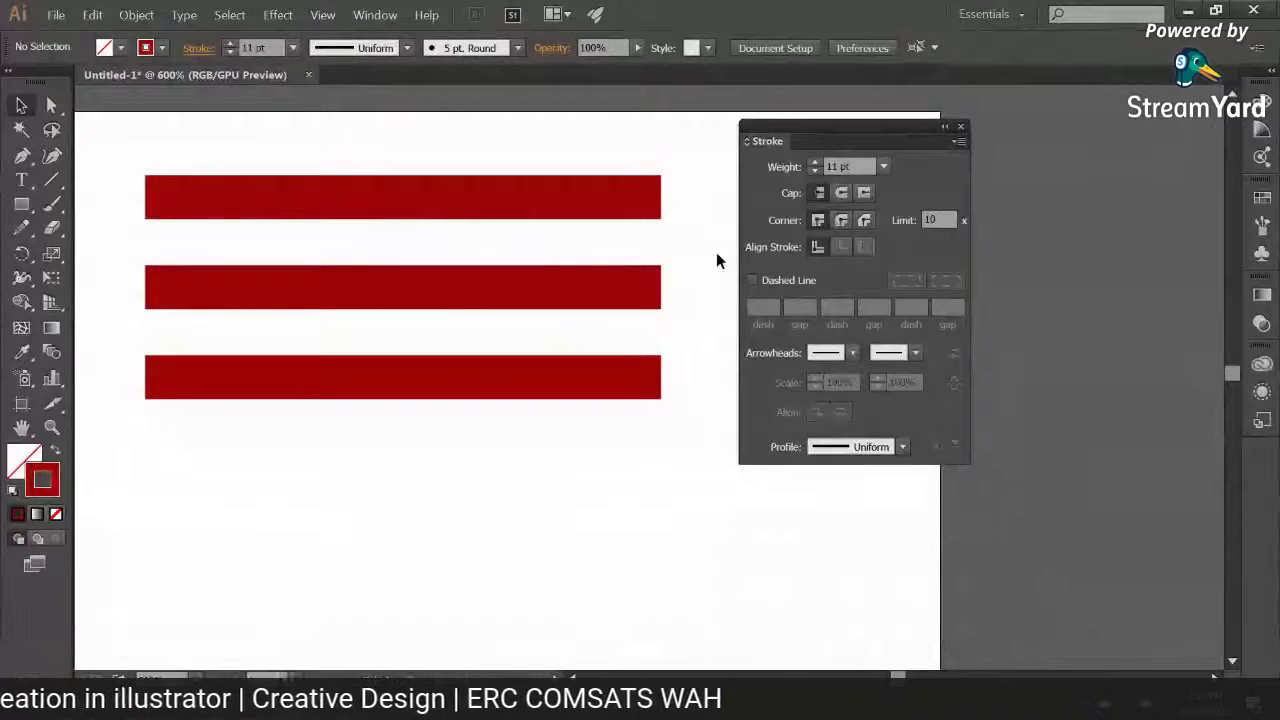
# Give the top line a butt cap, the middle line a round cap and the bottom line a projecting cap
pyautogui.click(819, 192)
pyautogui.click(401, 195)
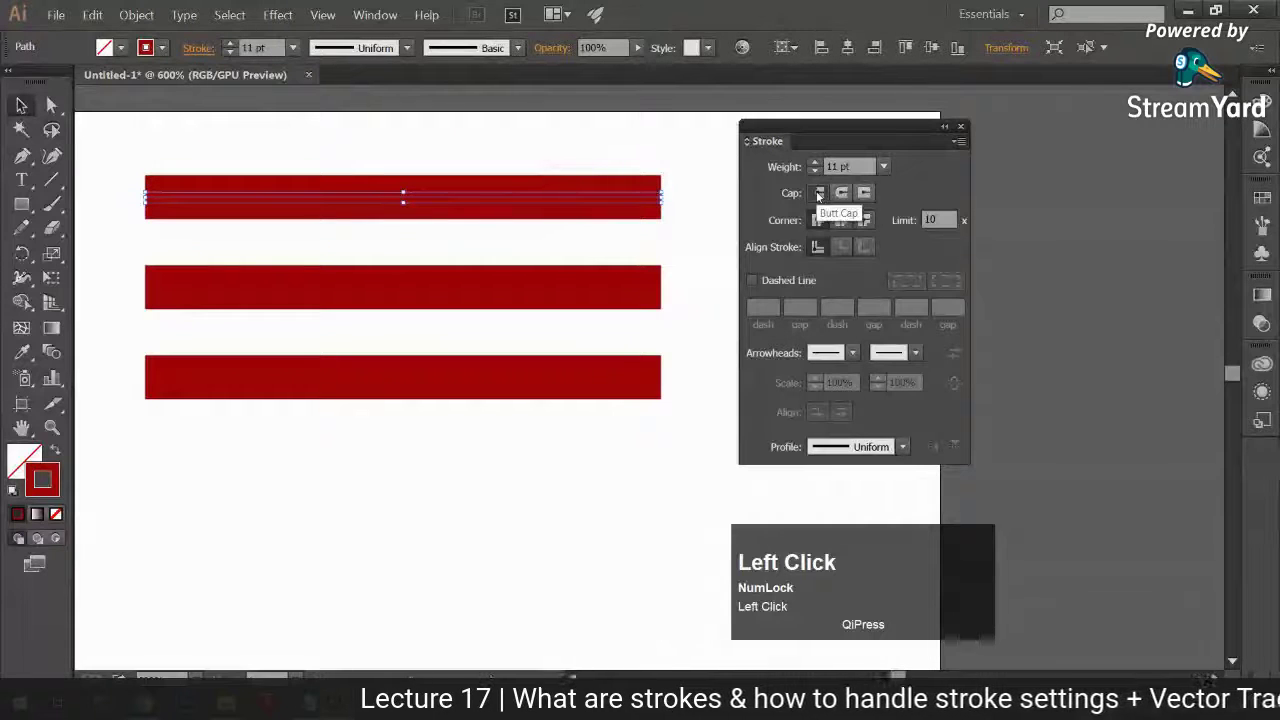
pyautogui.click(586, 270)
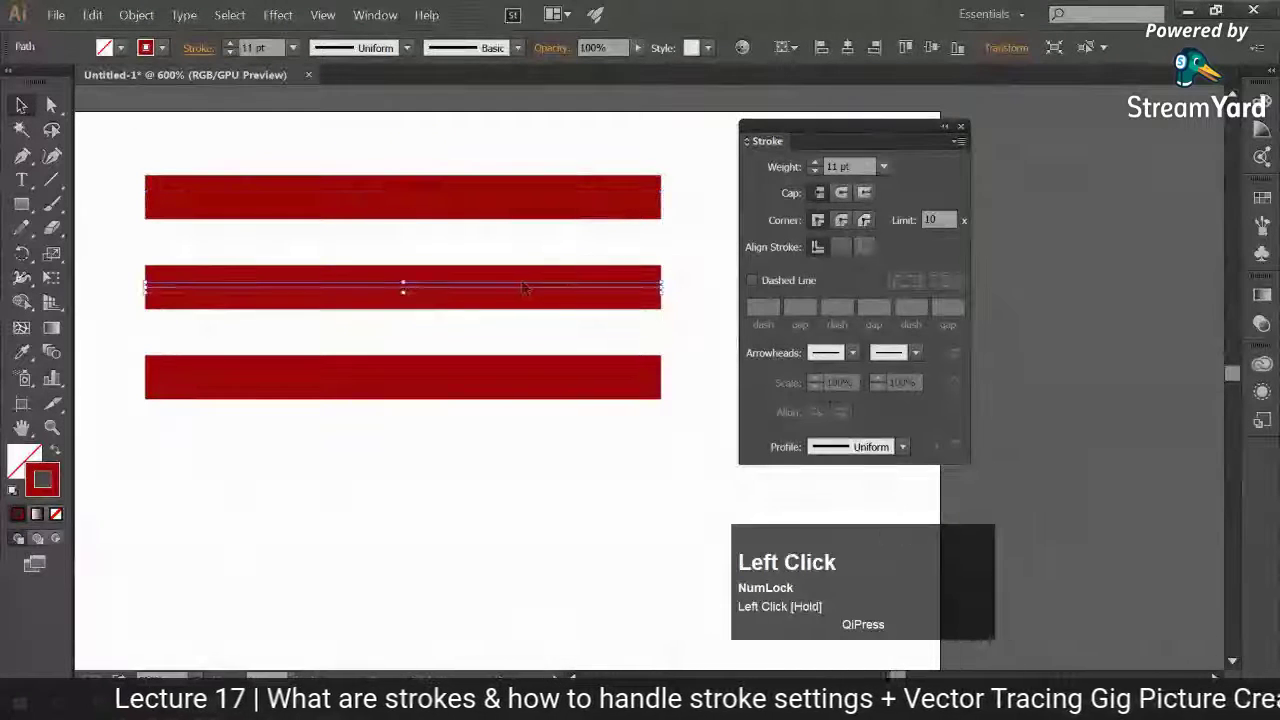
pyautogui.click(841, 193)
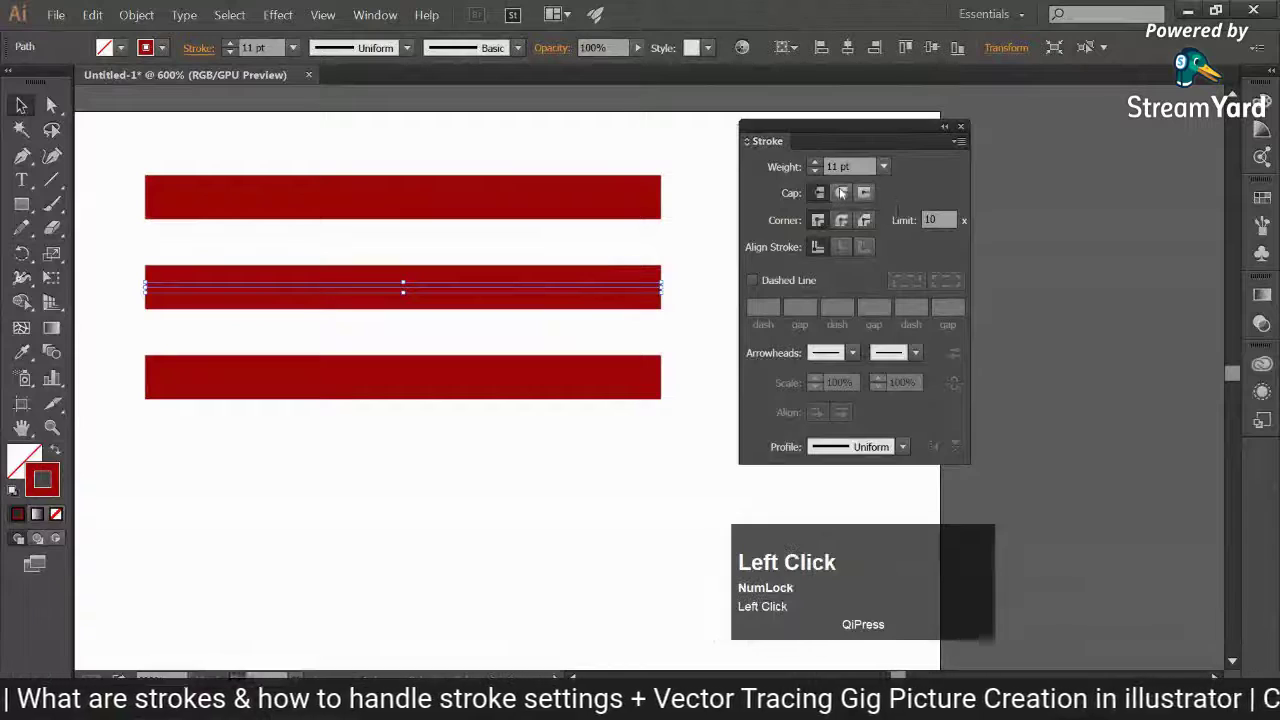
pyautogui.click(669, 437)
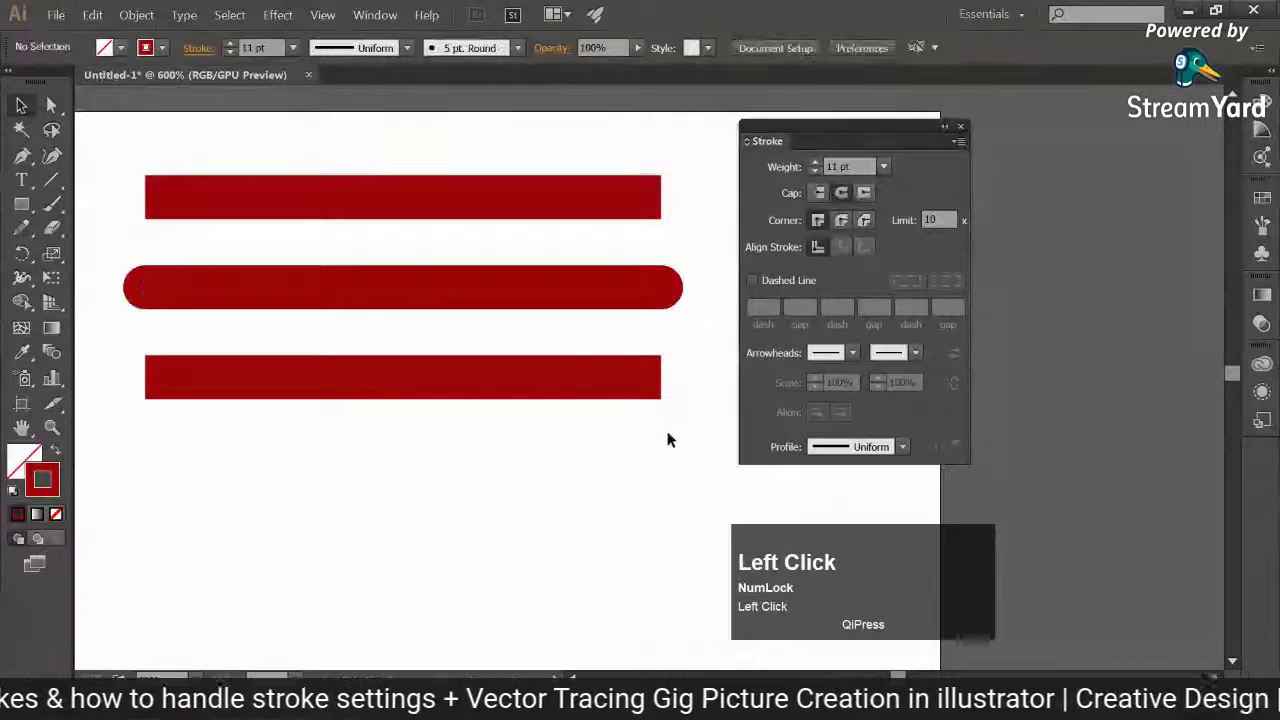
pyautogui.click(603, 343)
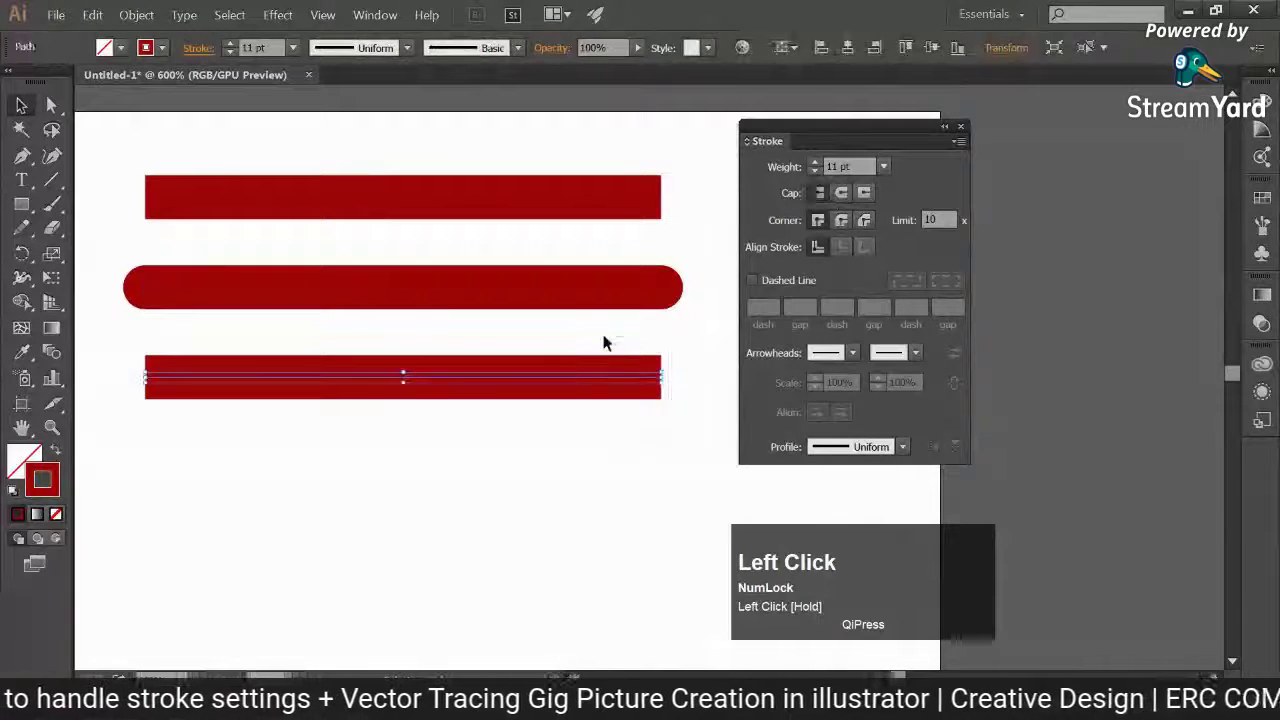
pyautogui.click(865, 194)
pyautogui.click(643, 493)
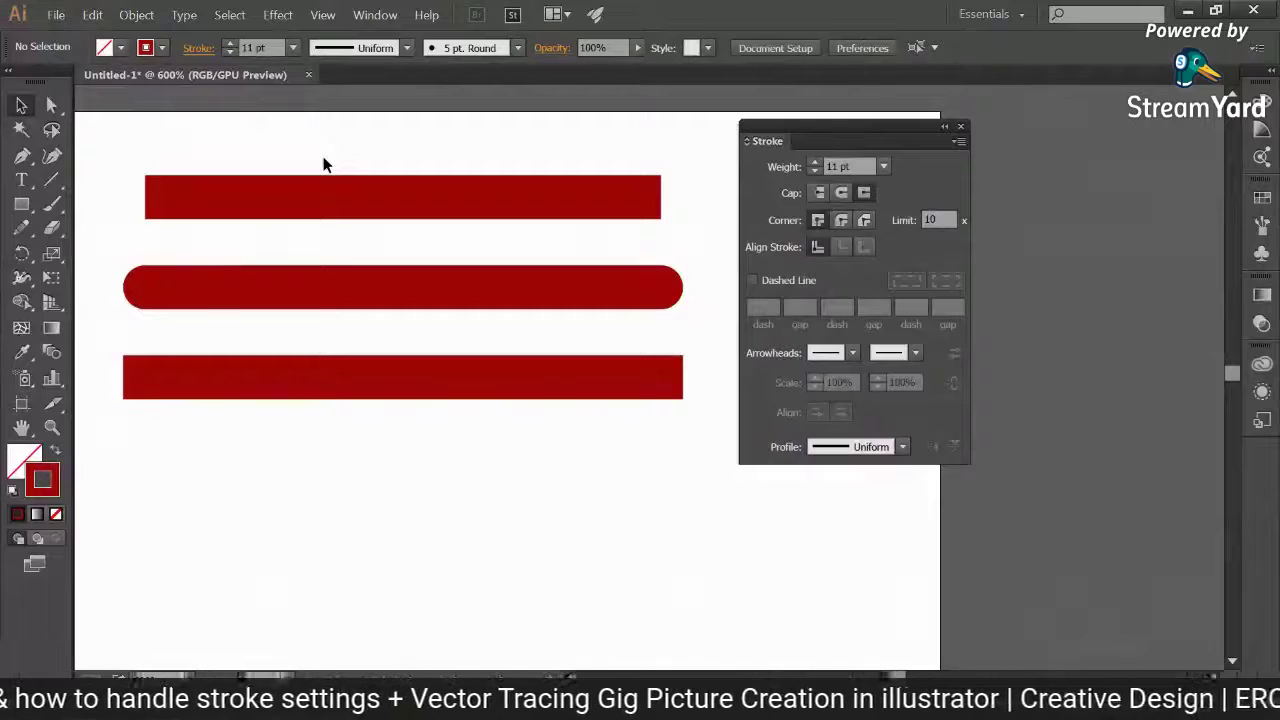
# Select the lines in turn and examine where the middle line's path endpoints sit relative to its round caps
pyautogui.moveTo(323, 164)
pyautogui.mouseDown()
pyautogui.moveTo(431, 457)
pyautogui.moveTo(385, 408)
pyautogui.mouseUp()
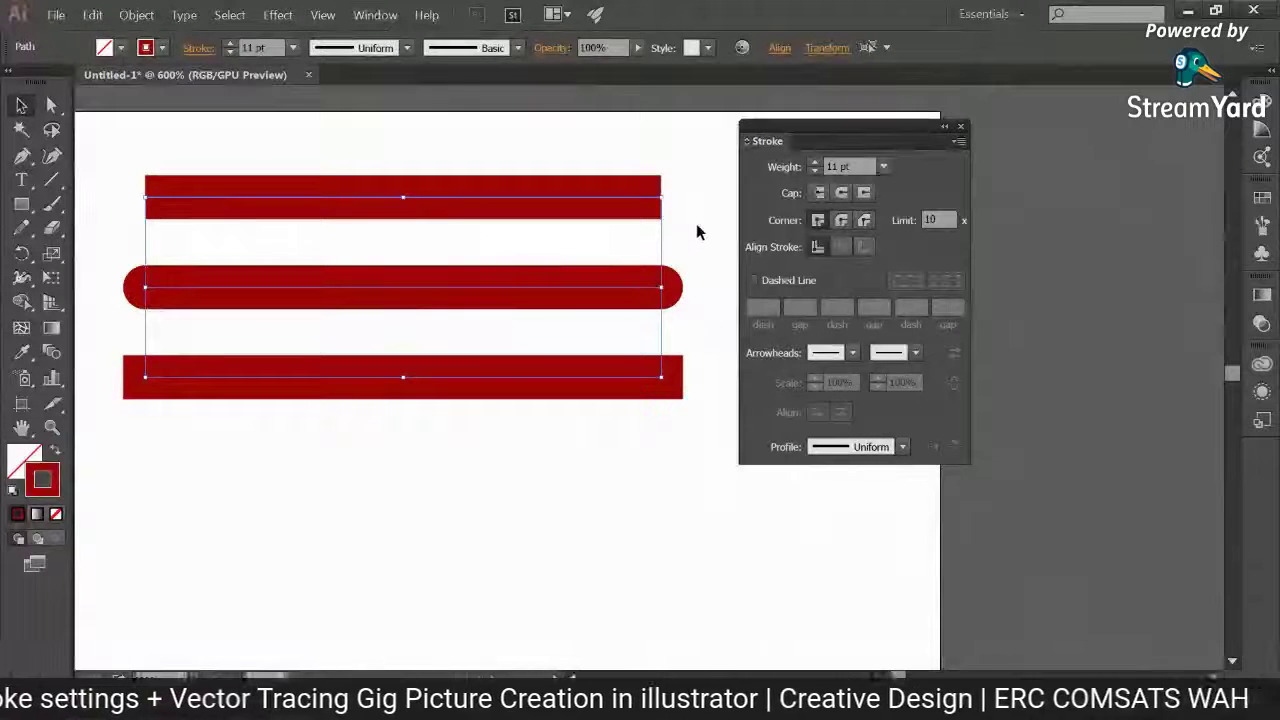
pyautogui.moveTo(597, 163); pyautogui.dragTo(634, 229)
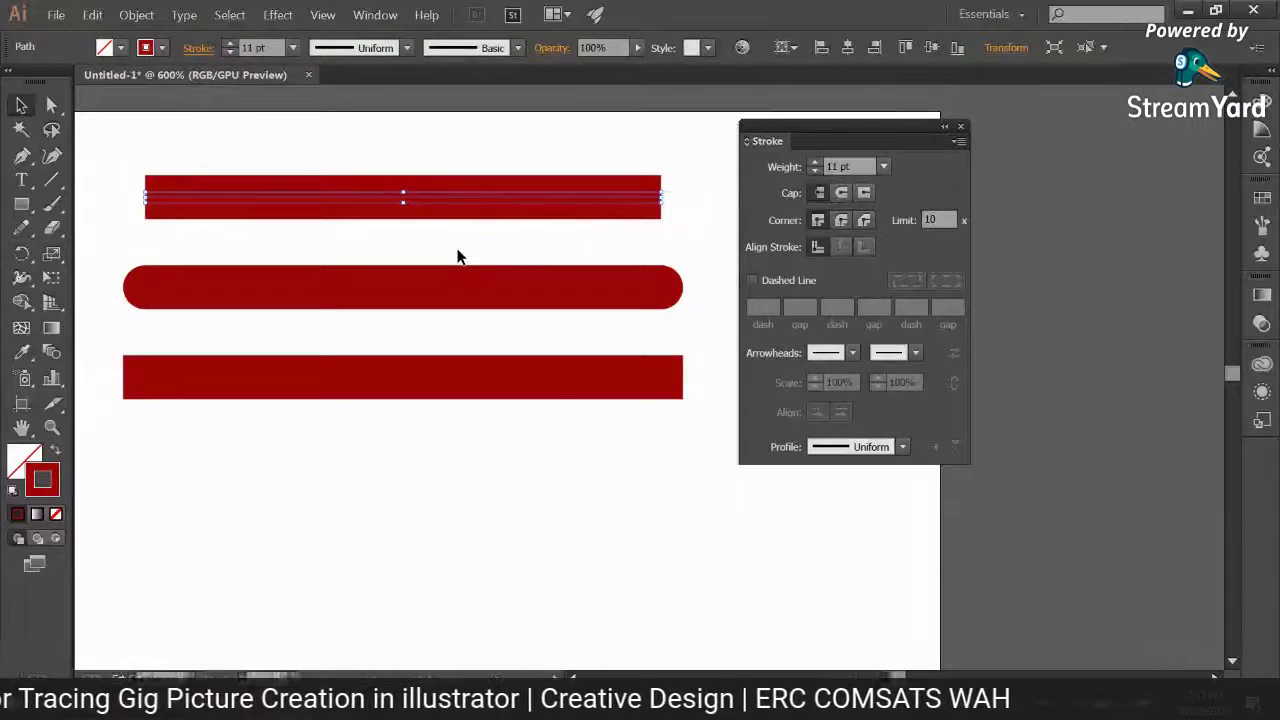
pyautogui.moveTo(458, 257); pyautogui.dragTo(500, 330)
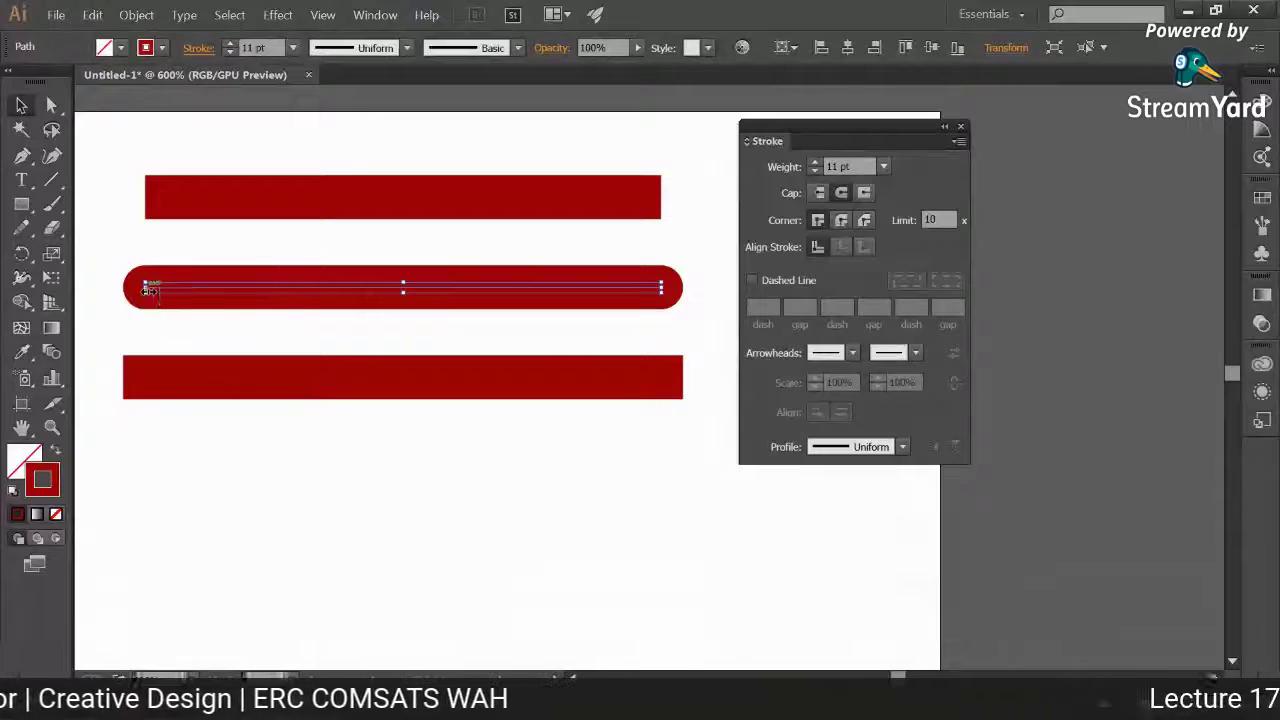
pyautogui.moveTo(146, 288); pyautogui.dragTo(146, 288)
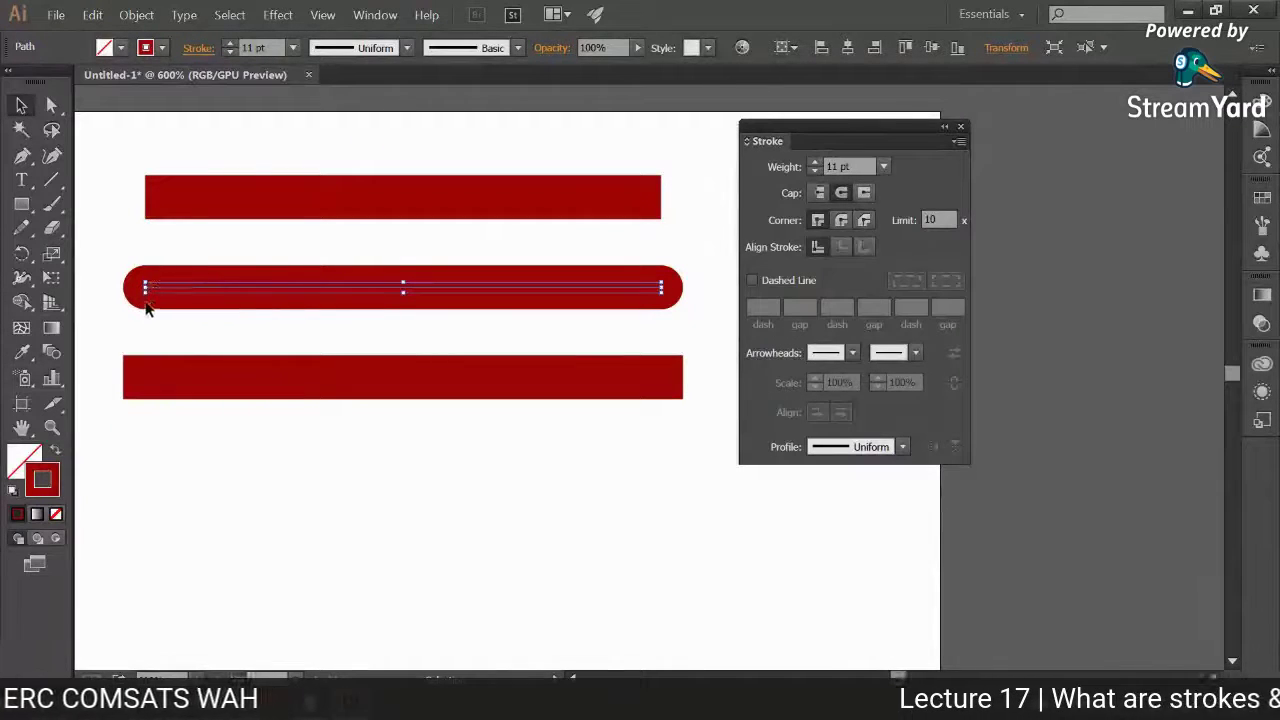
pyautogui.moveTo(663, 289); pyautogui.dragTo(663, 289)
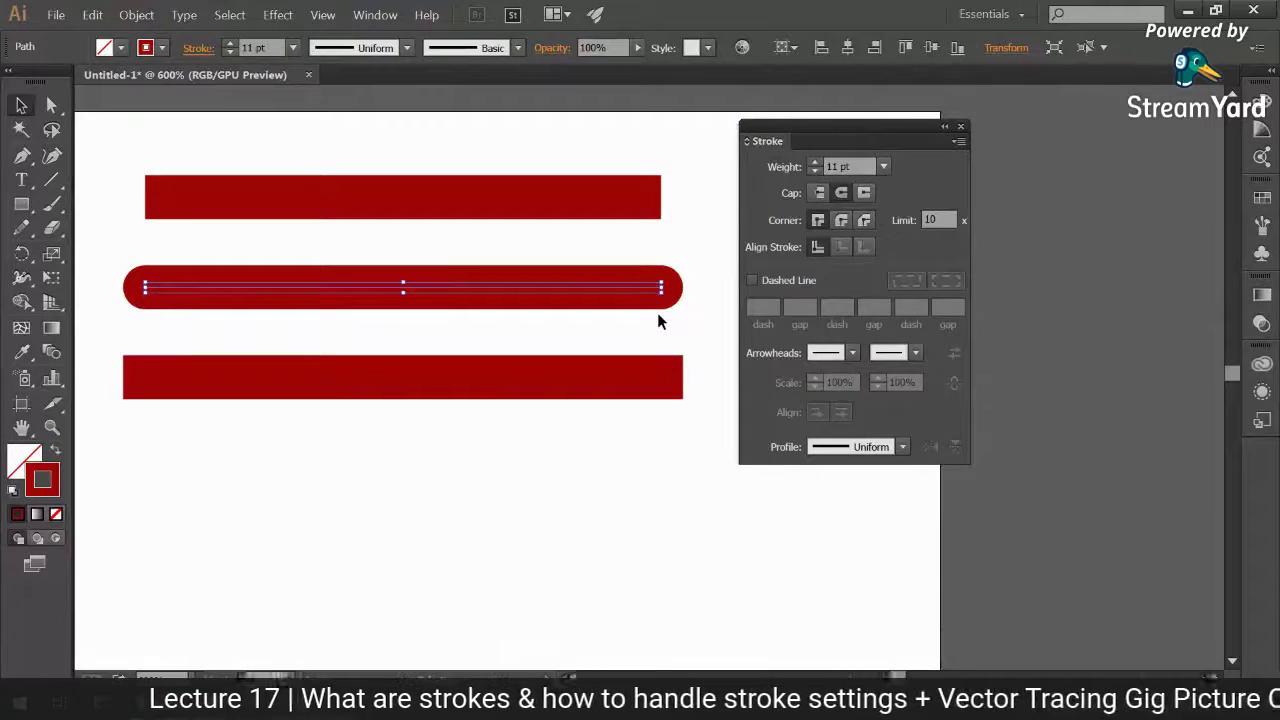
pyautogui.click(841, 192)
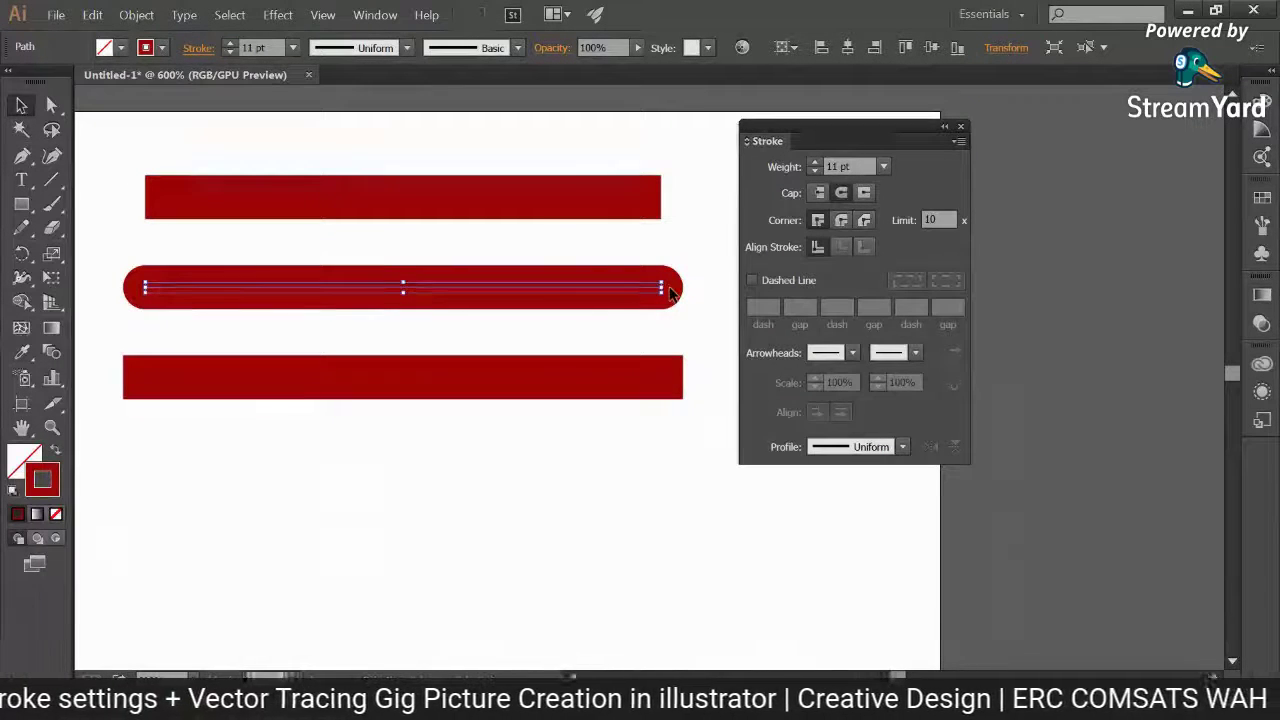
# Capture the area around the lines and Stroke panel, circle the middle line's two rounded ends in red, and close the capture
pyautogui.press('Print')
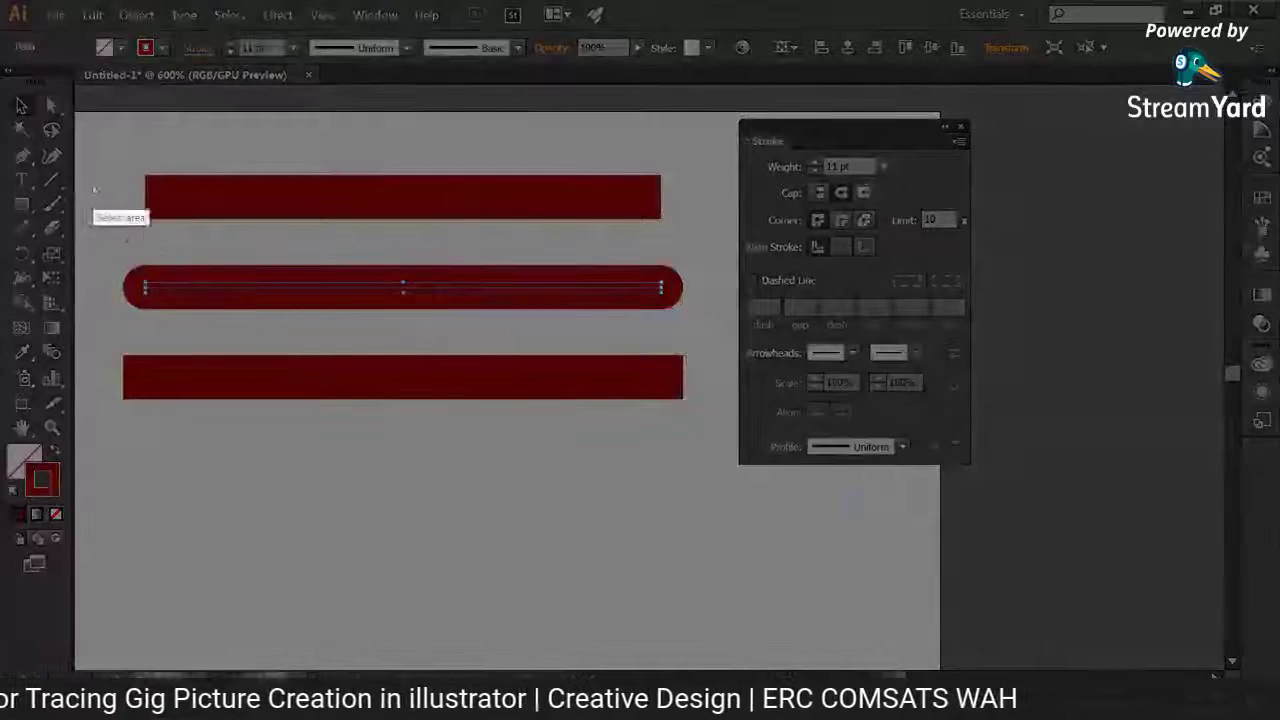
pyautogui.moveTo(105, 92); pyautogui.dragTo(1079, 543)
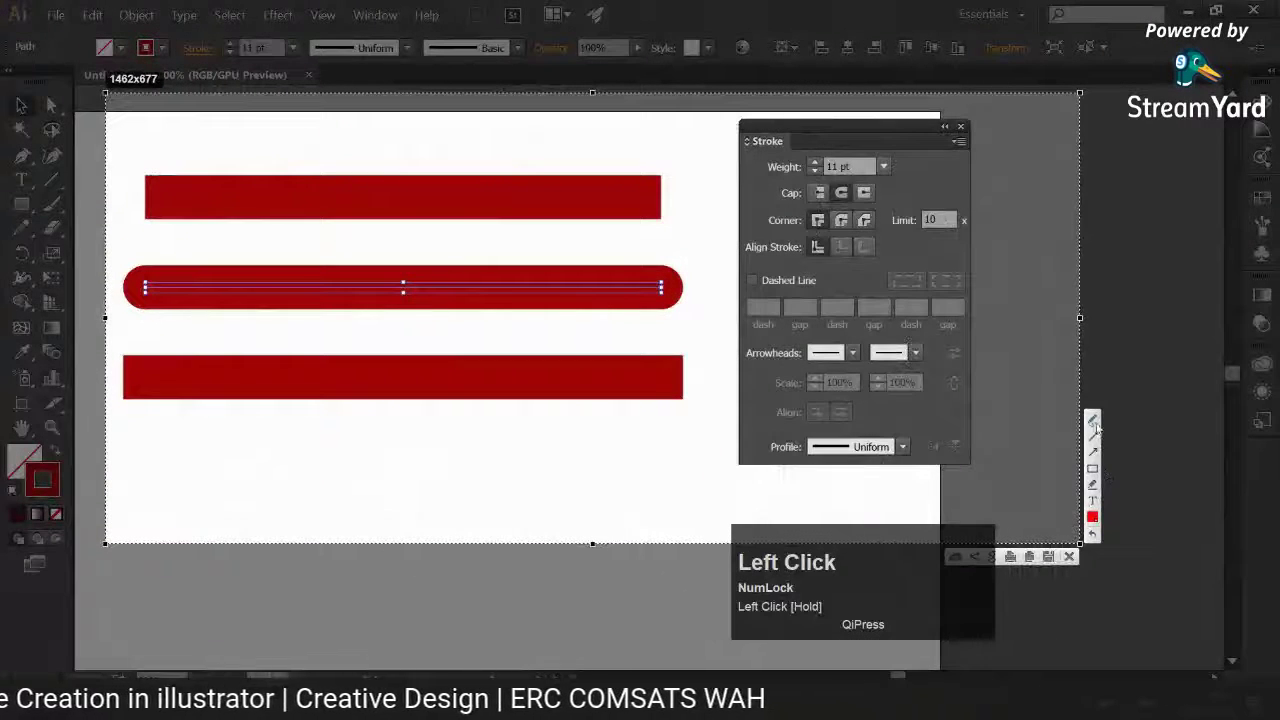
pyautogui.moveTo(662, 262)
pyautogui.mouseDown()
pyautogui.moveTo(660, 320)
pyautogui.moveTo(662, 276)
pyautogui.mouseUp()
pyautogui.hotkey('ctrl', 'z')
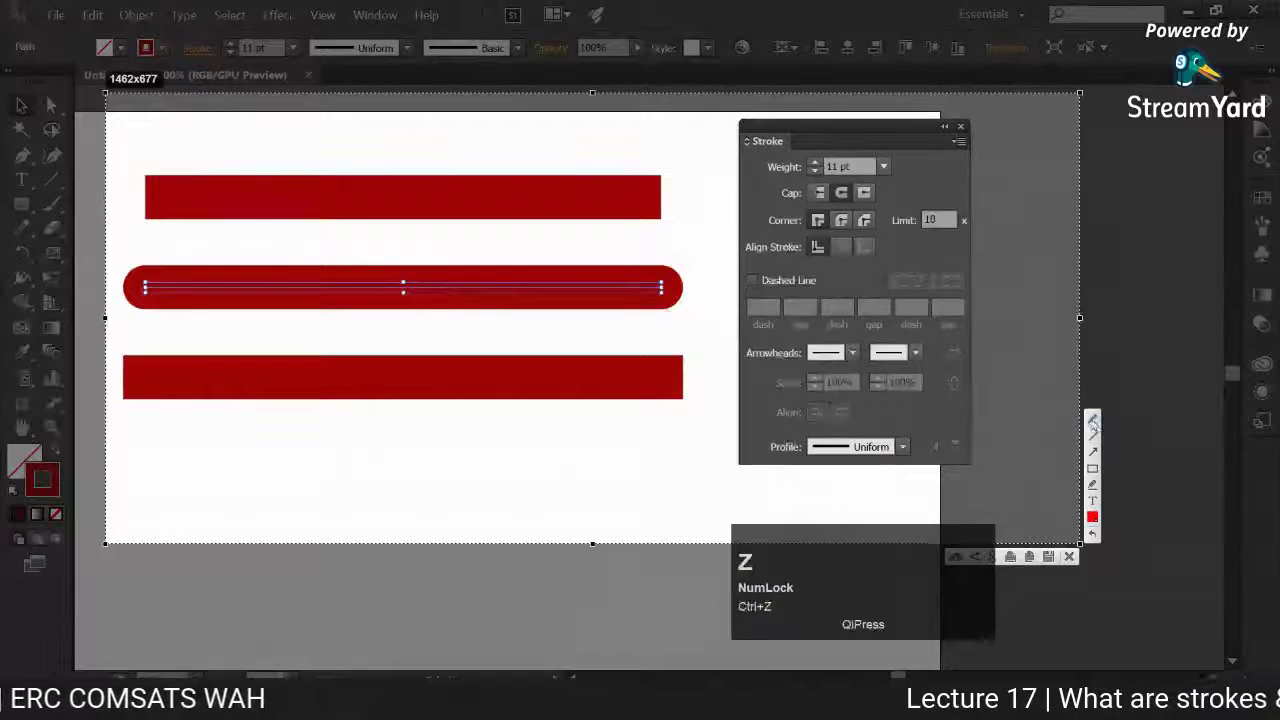
pyautogui.click(1092, 420)
pyautogui.moveTo(660, 264)
pyautogui.mouseDown()
pyautogui.moveTo(662, 322)
pyautogui.moveTo(679, 323)
pyautogui.moveTo(694, 292)
pyautogui.moveTo(660, 262)
pyautogui.mouseUp()
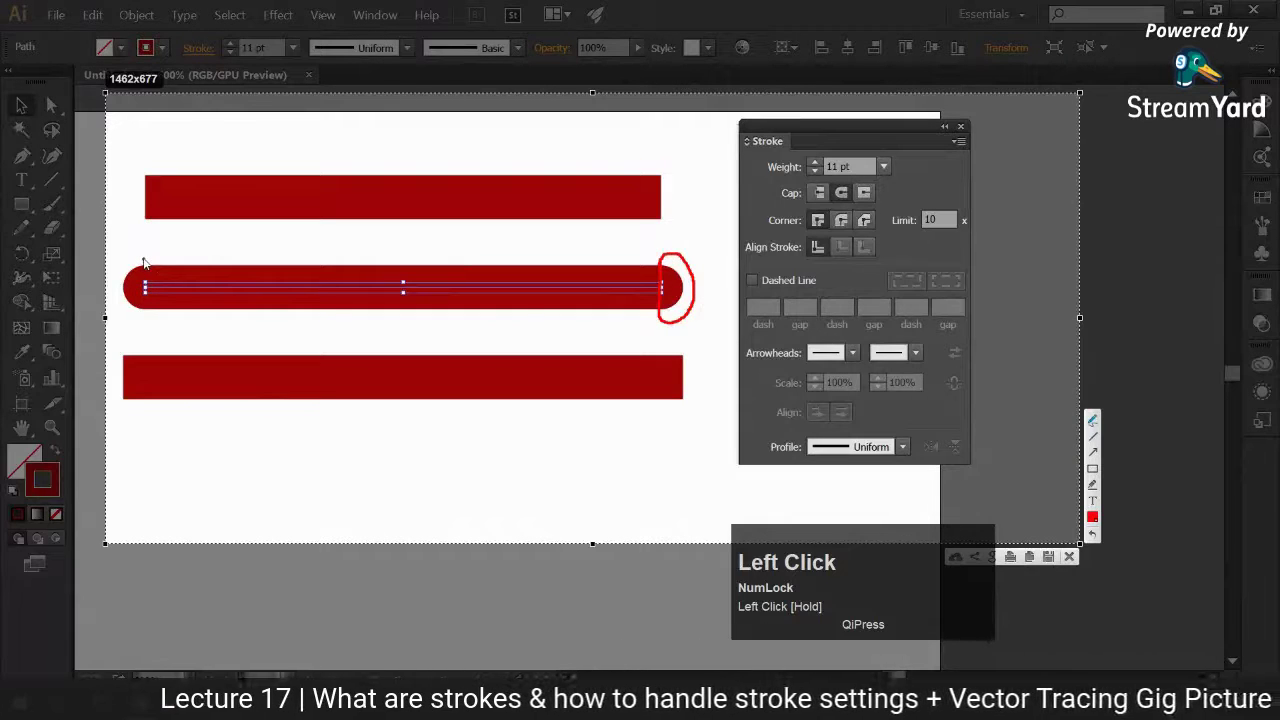
pyautogui.moveTo(144, 252)
pyautogui.mouseDown()
pyautogui.moveTo(122, 306)
pyautogui.moveTo(146, 250)
pyautogui.mouseUp()
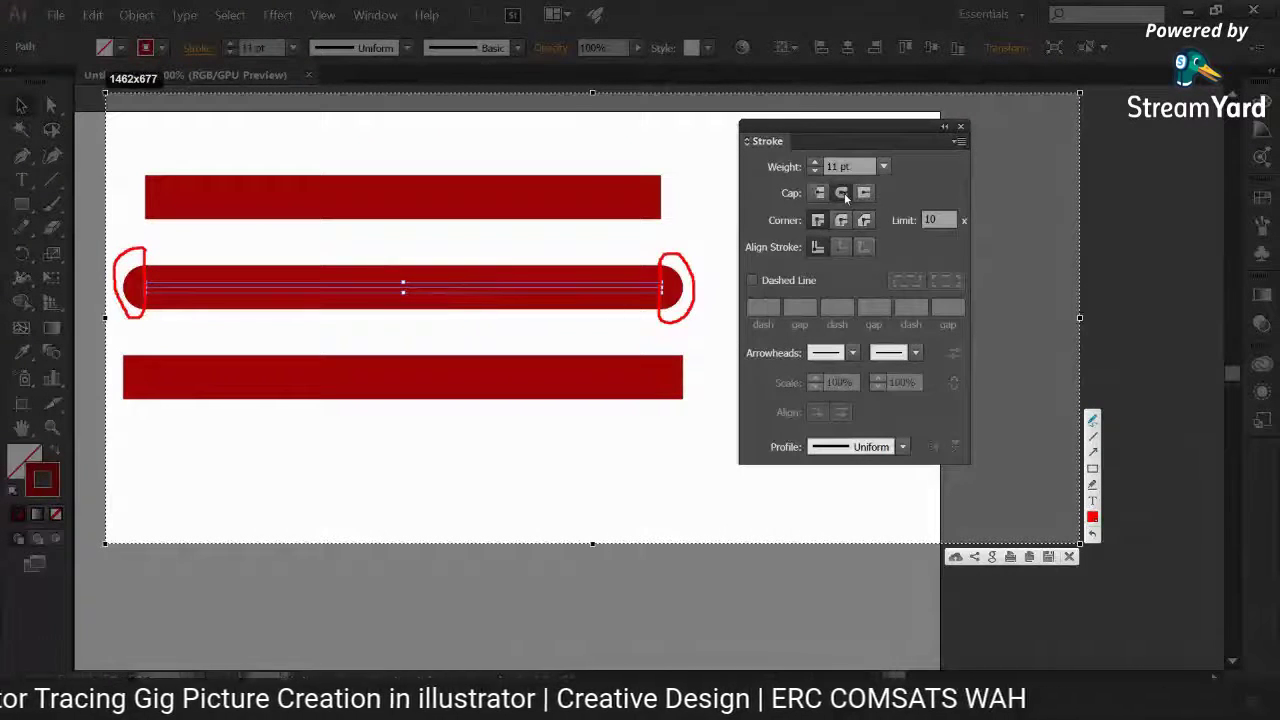
pyautogui.click(25, 107)
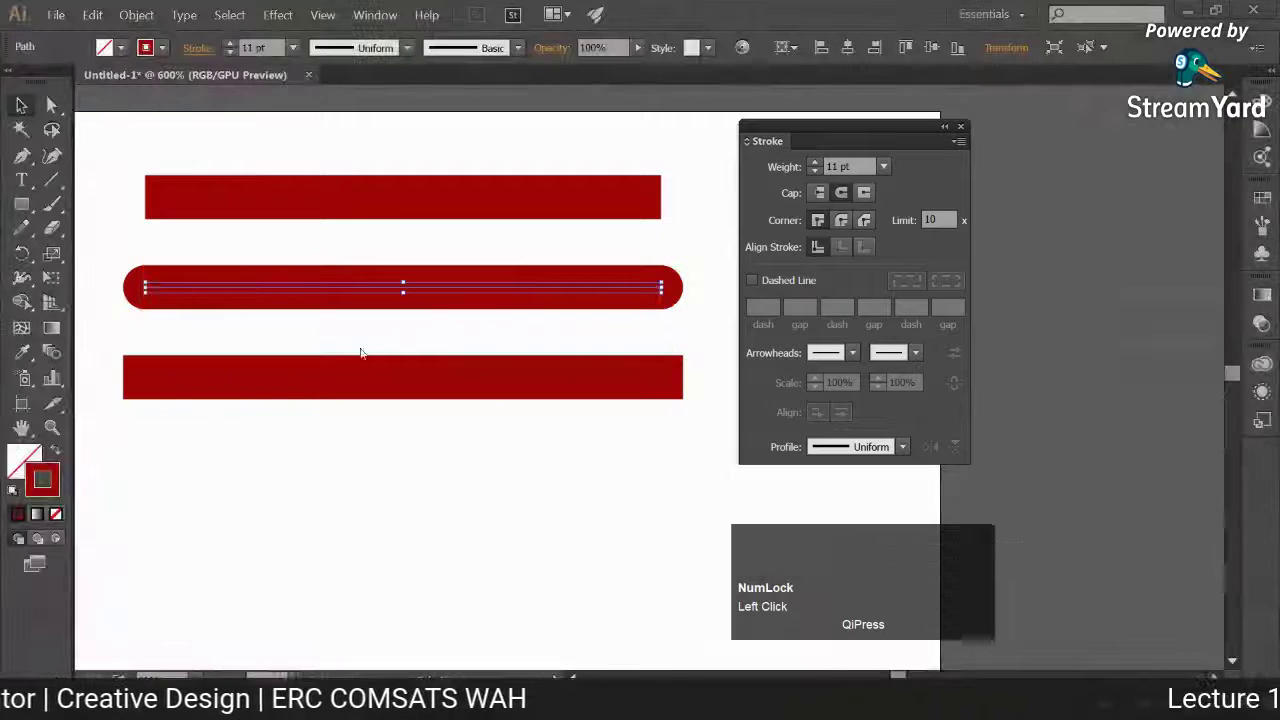
# Select the bottom line and examine how its projecting cap extends past the path endpoints
pyautogui.click(476, 407)
pyautogui.click(517, 396)
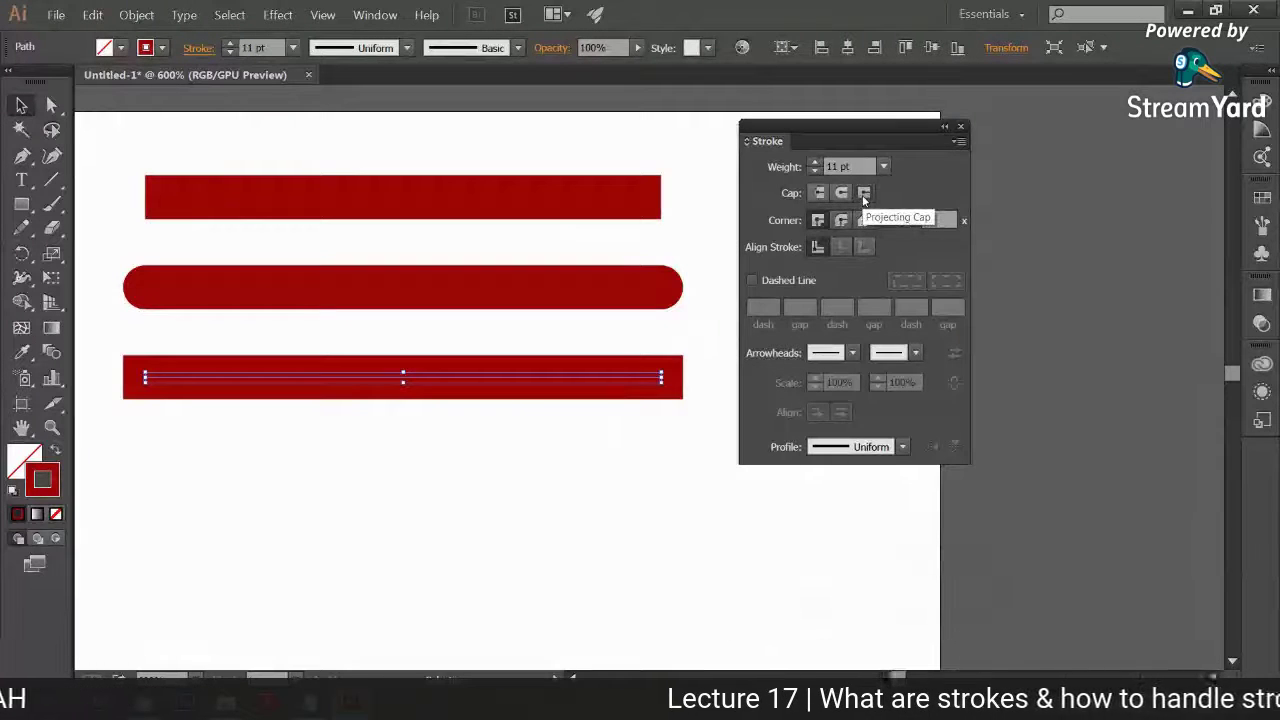
pyautogui.click(686, 437)
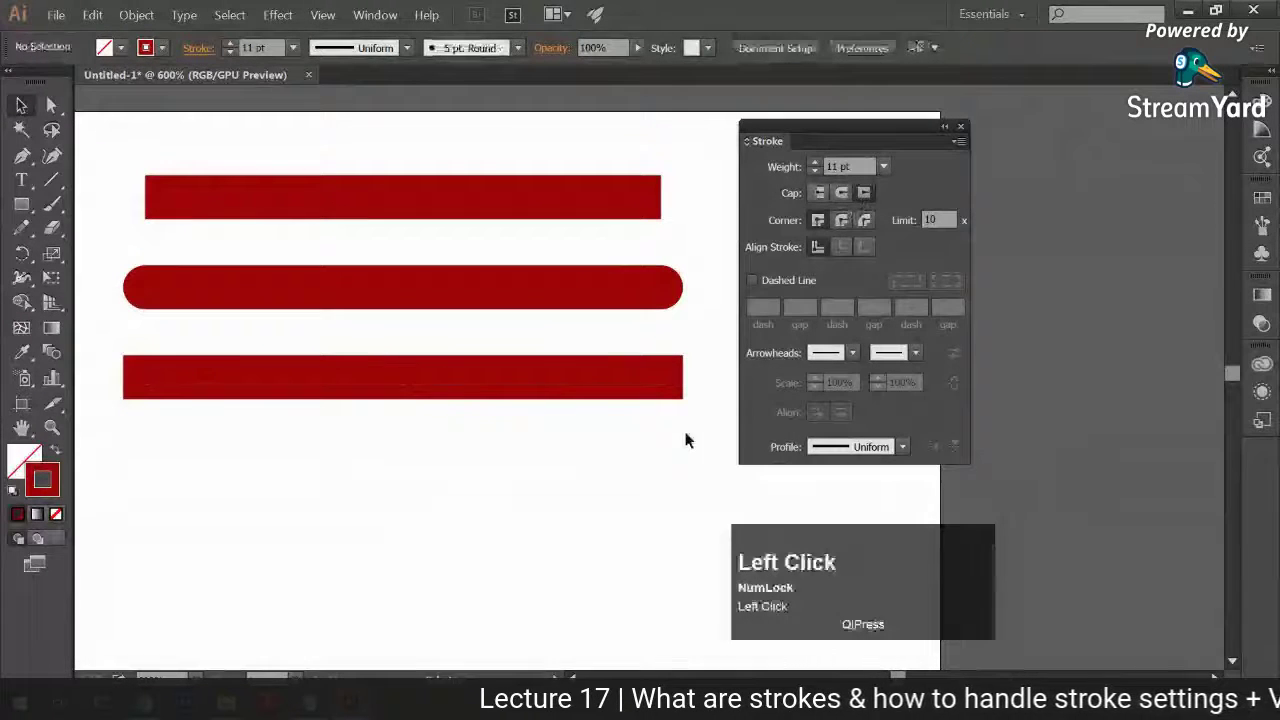
pyautogui.click(597, 371)
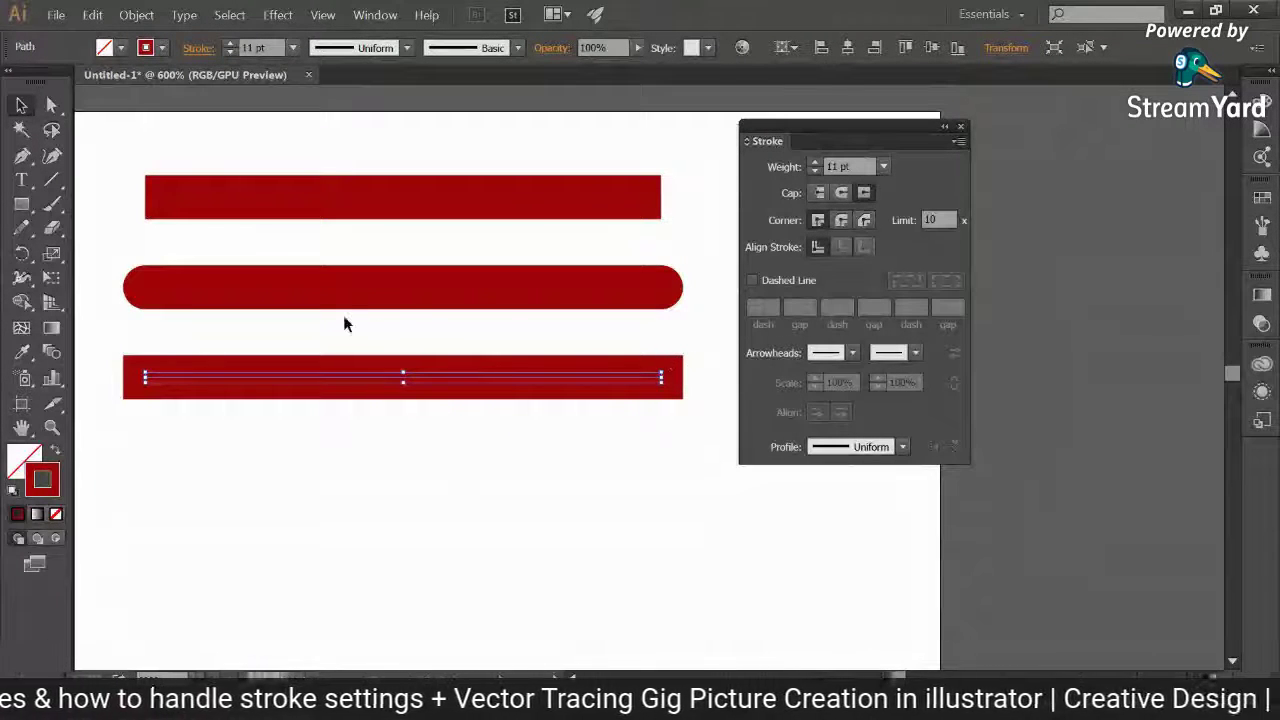
# Show the rulers, try vertical guides at both outer ends of the rounded and projecting lines, and undo the guides
pyautogui.hotkey('ctrl', 'r')
pyautogui.moveTo(80, 287); pyautogui.dragTo(683, 330)
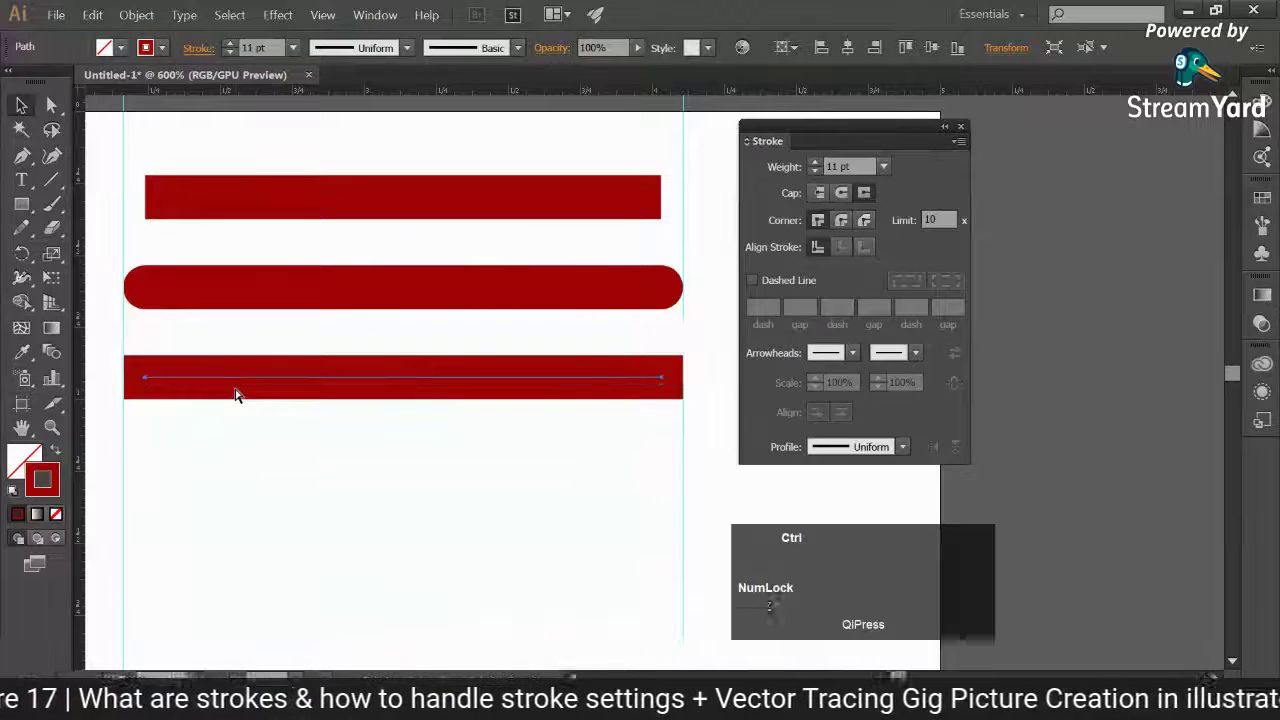
pyautogui.hotkey('ctrl', 'z')
# Duplicate the top butt-capped line into the empty artboard area below and to the left of the three lines
pyautogui.hotkey('ctrl', '-')
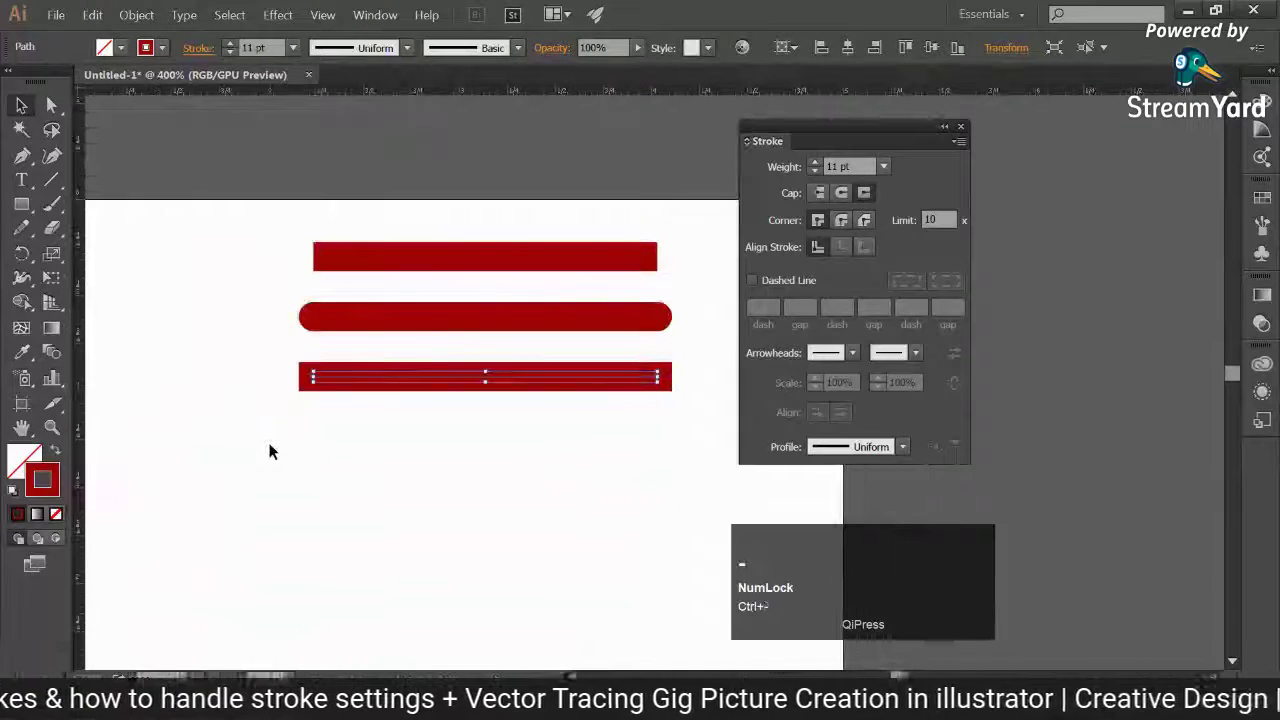
pyautogui.click(362, 488)
pyautogui.press('space')
pyautogui.moveTo(366, 491); pyautogui.dragTo(402, 437)
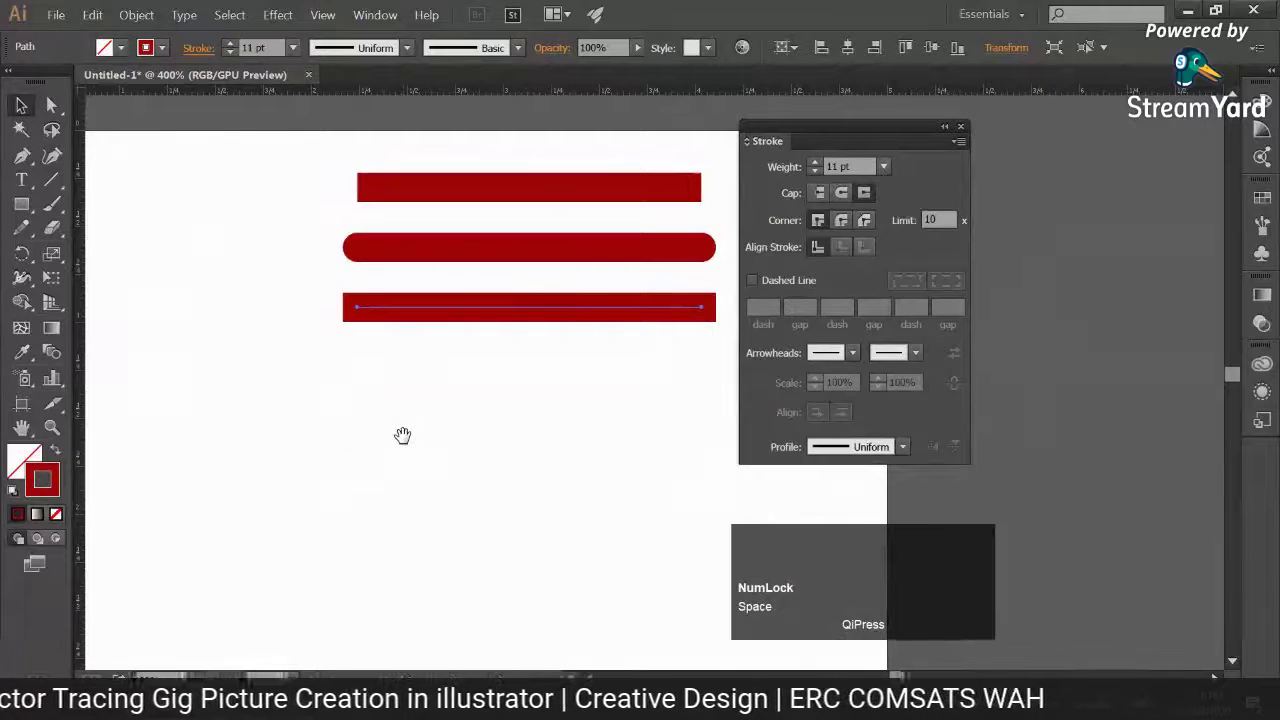
pyautogui.press('ctrl')
pyautogui.hotkey('ctrl', '-')
pyautogui.press('space')
pyautogui.moveTo(482, 426); pyautogui.dragTo(522, 402)
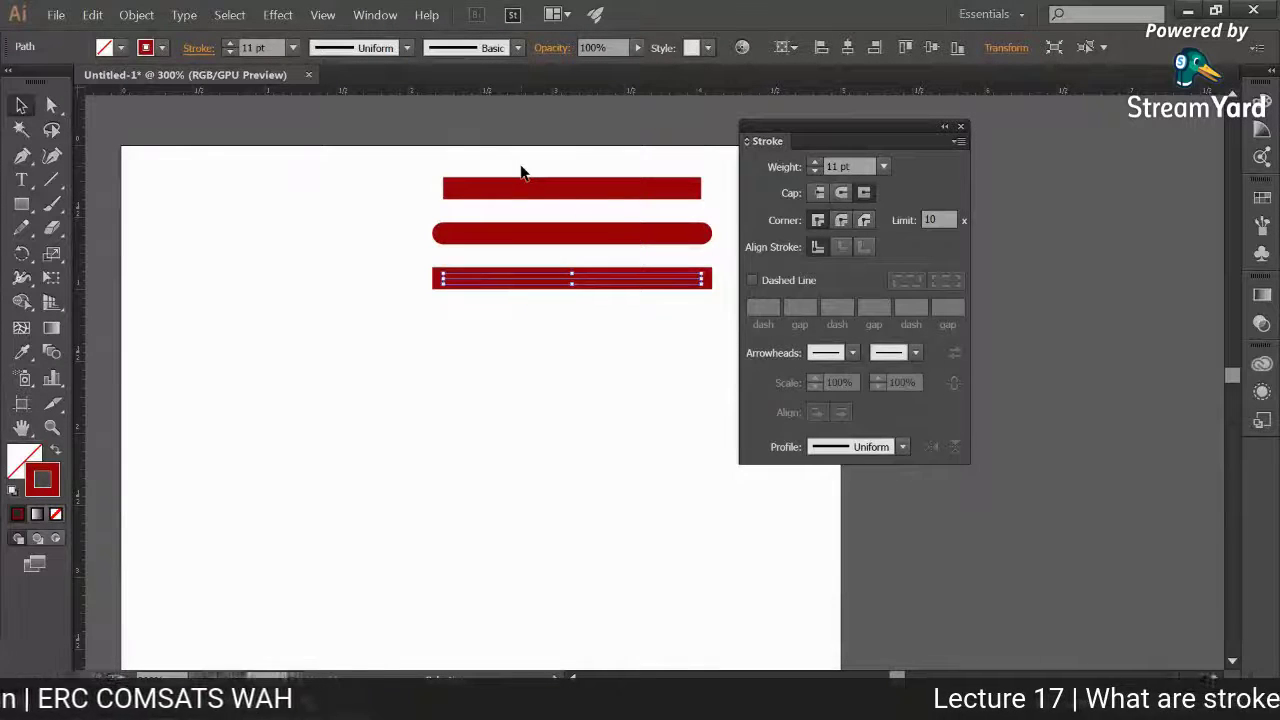
pyautogui.click(551, 190)
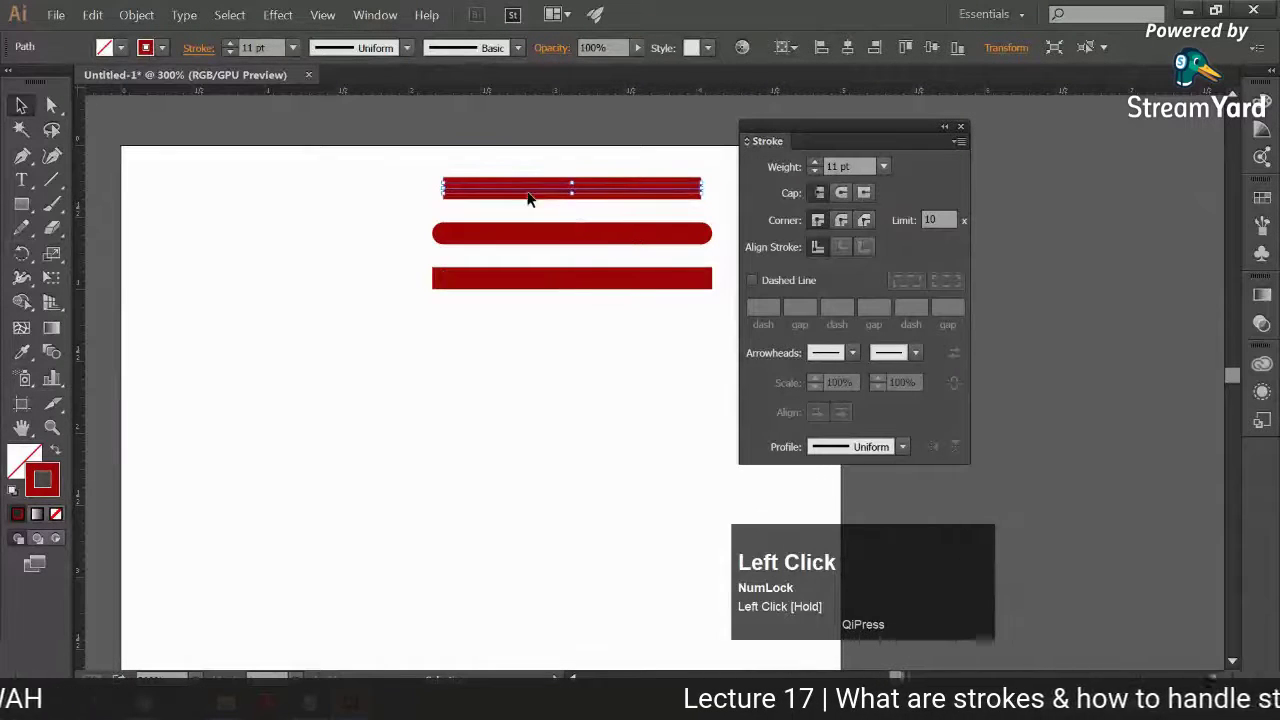
pyautogui.moveTo(529, 198); pyautogui.dragTo(283, 337)
pyautogui.click(451, 214)
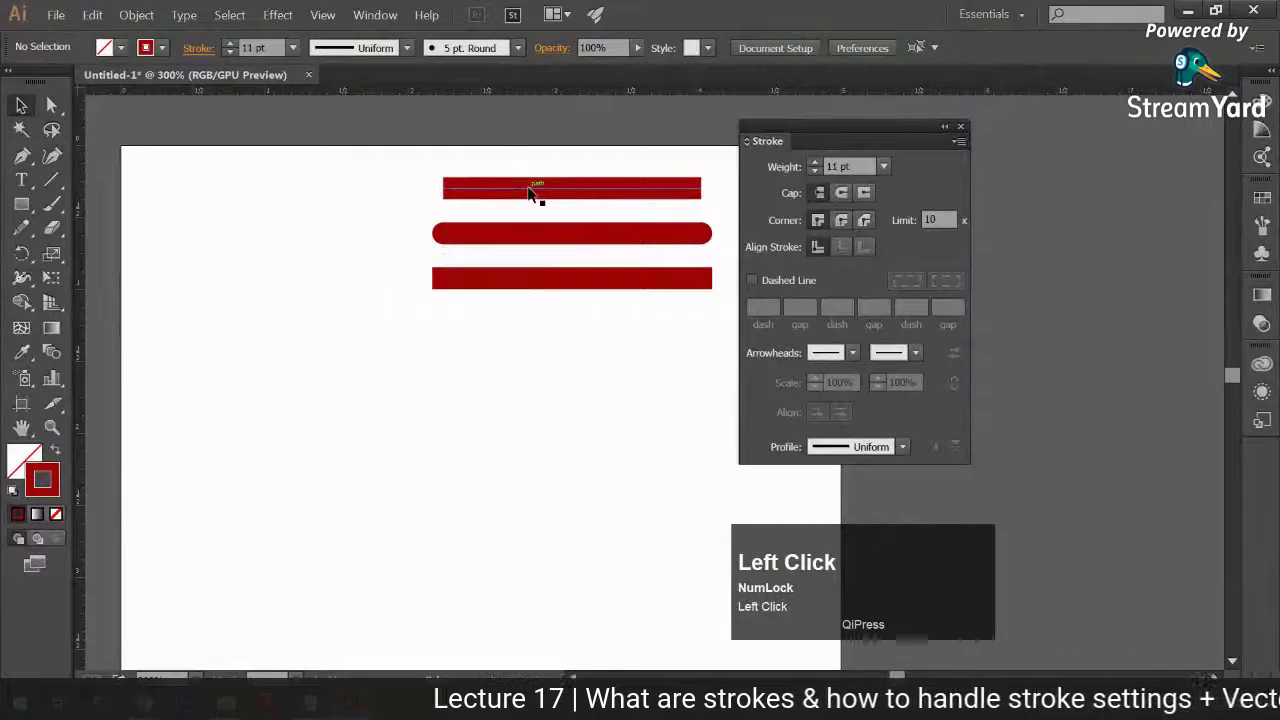
pyautogui.moveTo(529, 193); pyautogui.dragTo(252, 410)
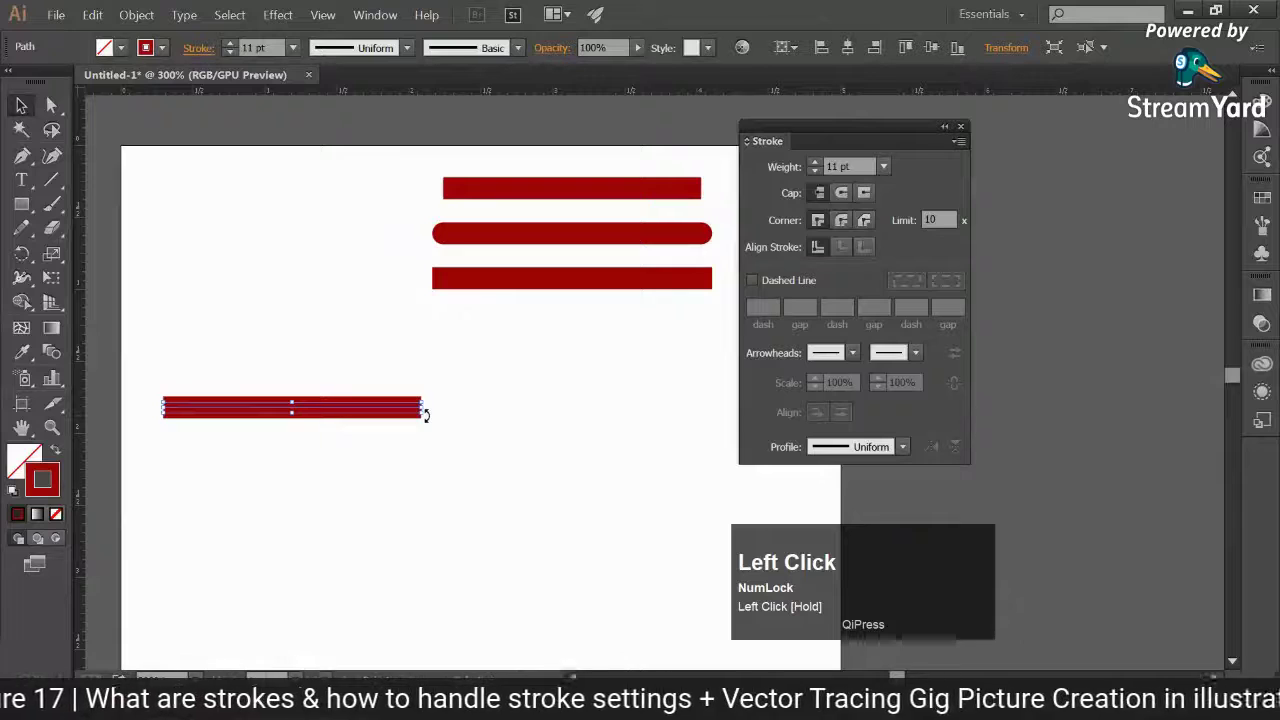
# Add a copy of the duplicated line rotated 90 degrees and join it to the left endpoint, forming an L-shaped corner
pyautogui.moveTo(424, 421); pyautogui.dragTo(333, 460)
pyautogui.moveTo(343, 349)
pyautogui.mouseDown()
pyautogui.moveTo(400, 486)
pyautogui.moveTo(378, 485)
pyautogui.moveTo(360, 460)
pyautogui.moveTo(335, 352)
pyautogui.mouseUp()
pyautogui.click(315, 423)
# Duplicate the L-shaped pair, rotate the copy 180 degrees and move it onto the original to complete a square
pyautogui.moveTo(126, 323); pyautogui.dragTo(516, 422)
pyautogui.scroll(-2, 420, 340)
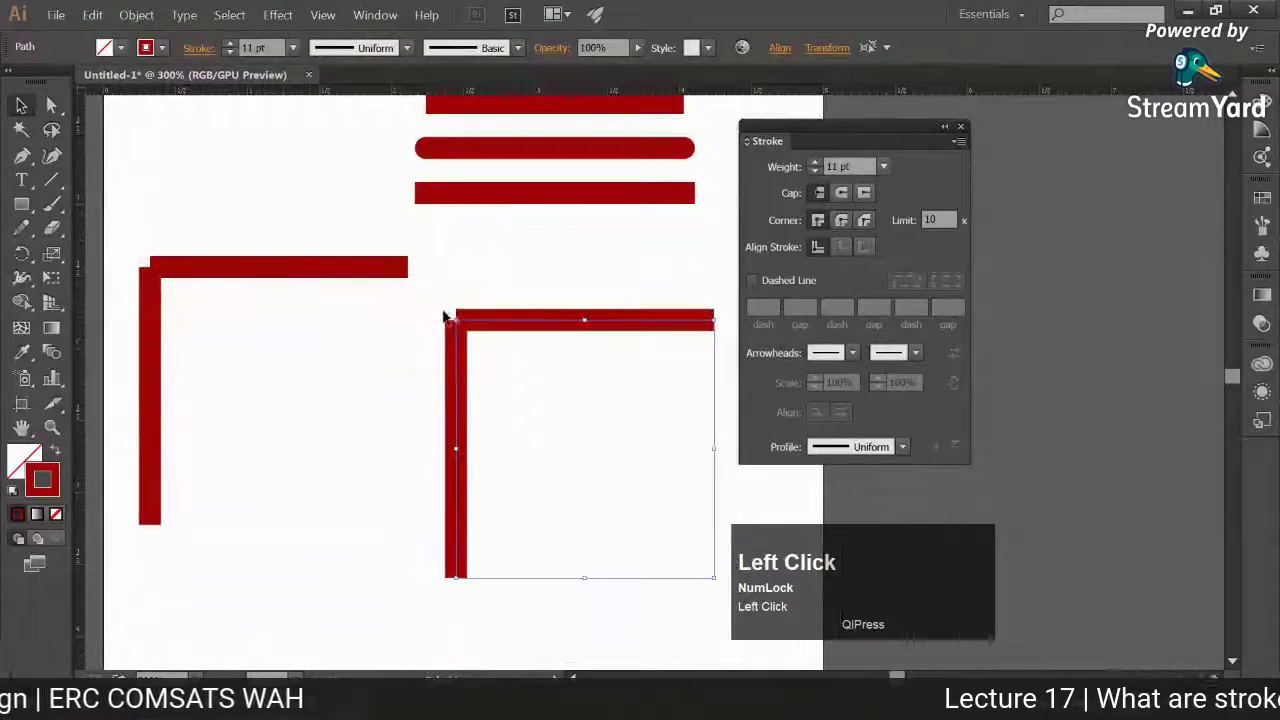
pyautogui.moveTo(460, 294); pyautogui.dragTo(662, 530)
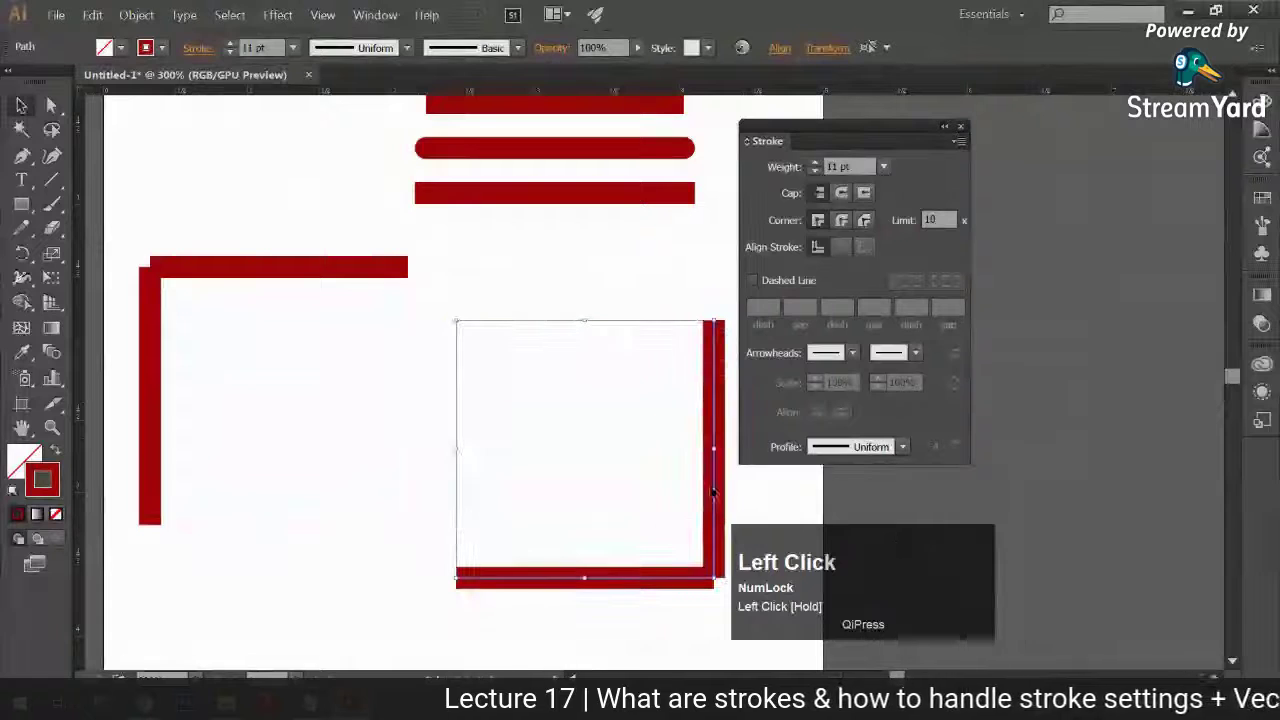
pyautogui.moveTo(716, 486); pyautogui.dragTo(414, 443)
pyautogui.click(477, 443)
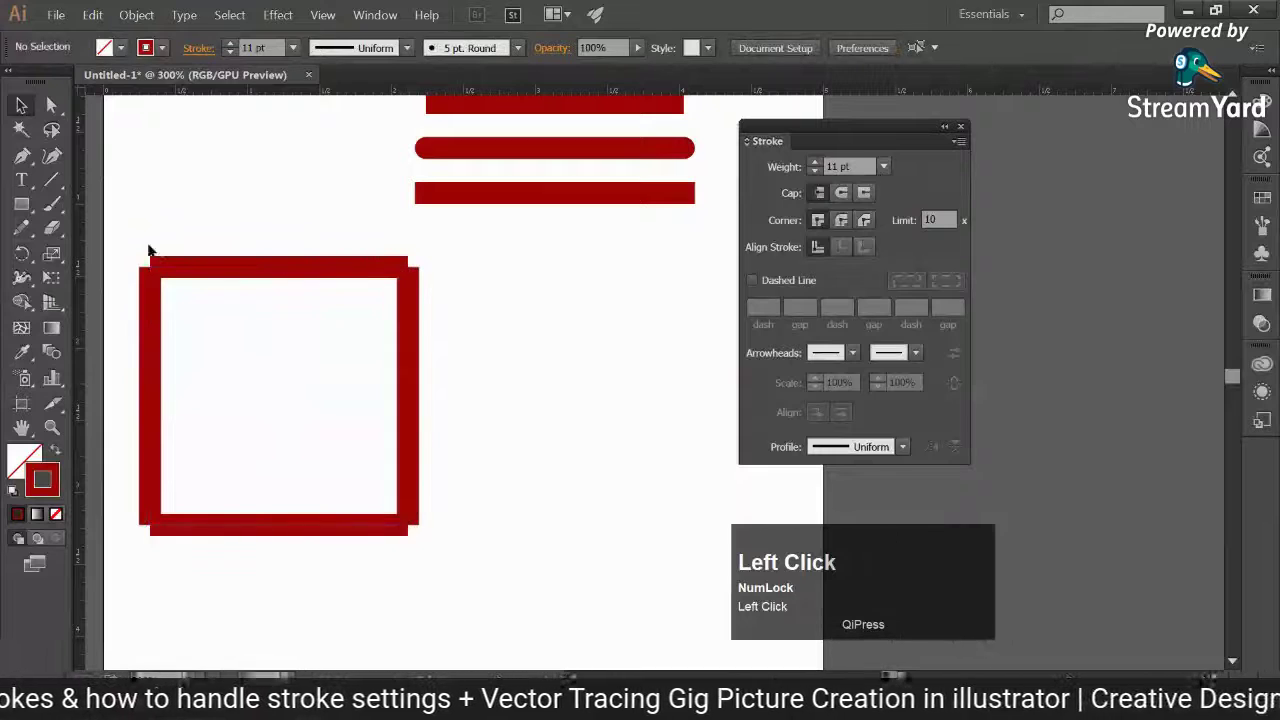
# Duplicate the four-line square to the right and give the copy's lines round caps
pyautogui.moveTo(150, 249); pyautogui.dragTo(425, 540)
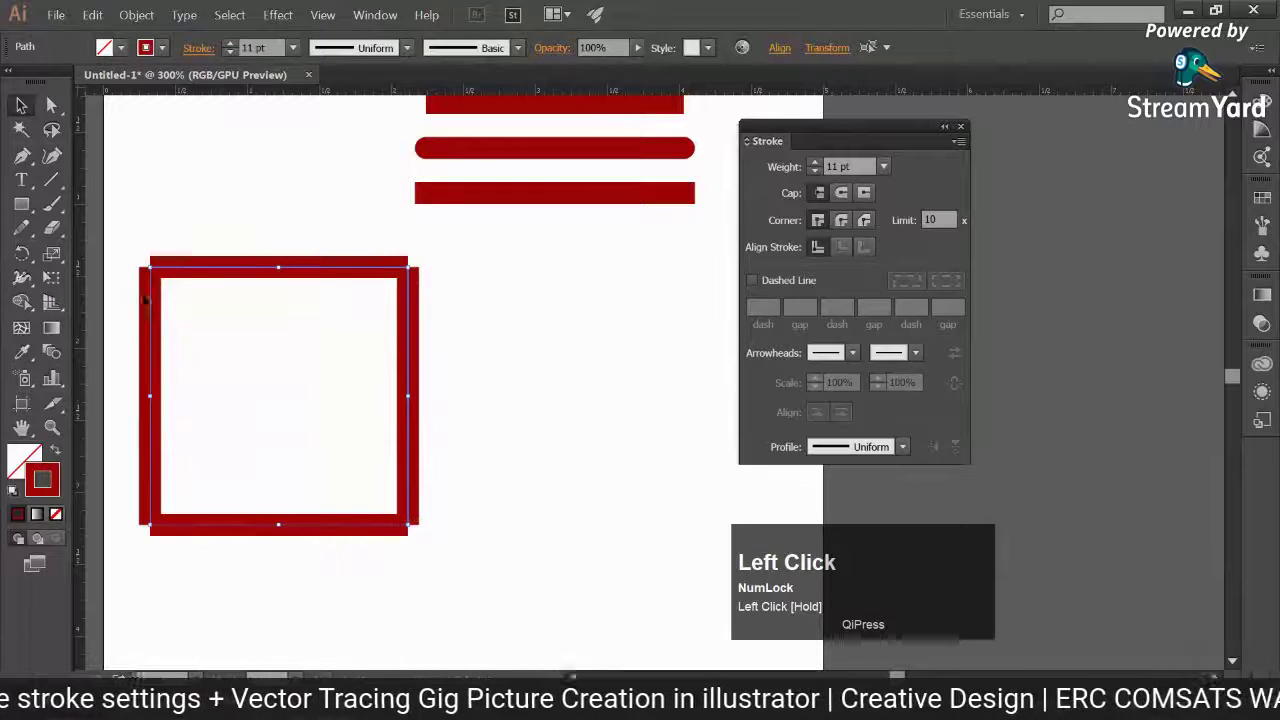
pyautogui.hotkey('ctrl', '-')
pyautogui.press('space')
pyautogui.moveTo(432, 479); pyautogui.dragTo(337, 477)
pyautogui.moveTo(205, 290); pyautogui.dragTo(390, 472)
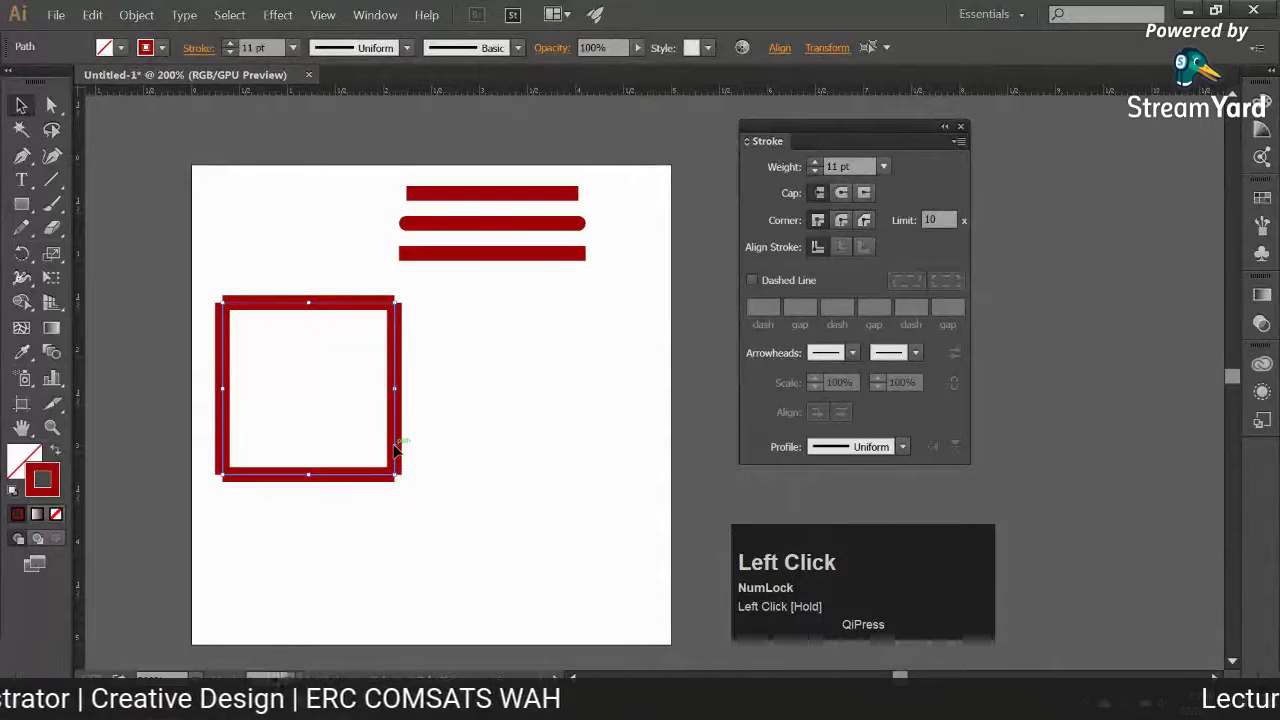
pyautogui.moveTo(395, 450); pyautogui.dragTo(604, 450)
pyautogui.press('space')
pyautogui.moveTo(604, 450); pyautogui.dragTo(508, 475)
pyautogui.click(841, 193)
# Duplicate the round-capped square to the right, give the new copy's lines projecting caps, and deselect it
pyautogui.press('space')
pyautogui.moveTo(289, 355); pyautogui.dragTo(508, 355)
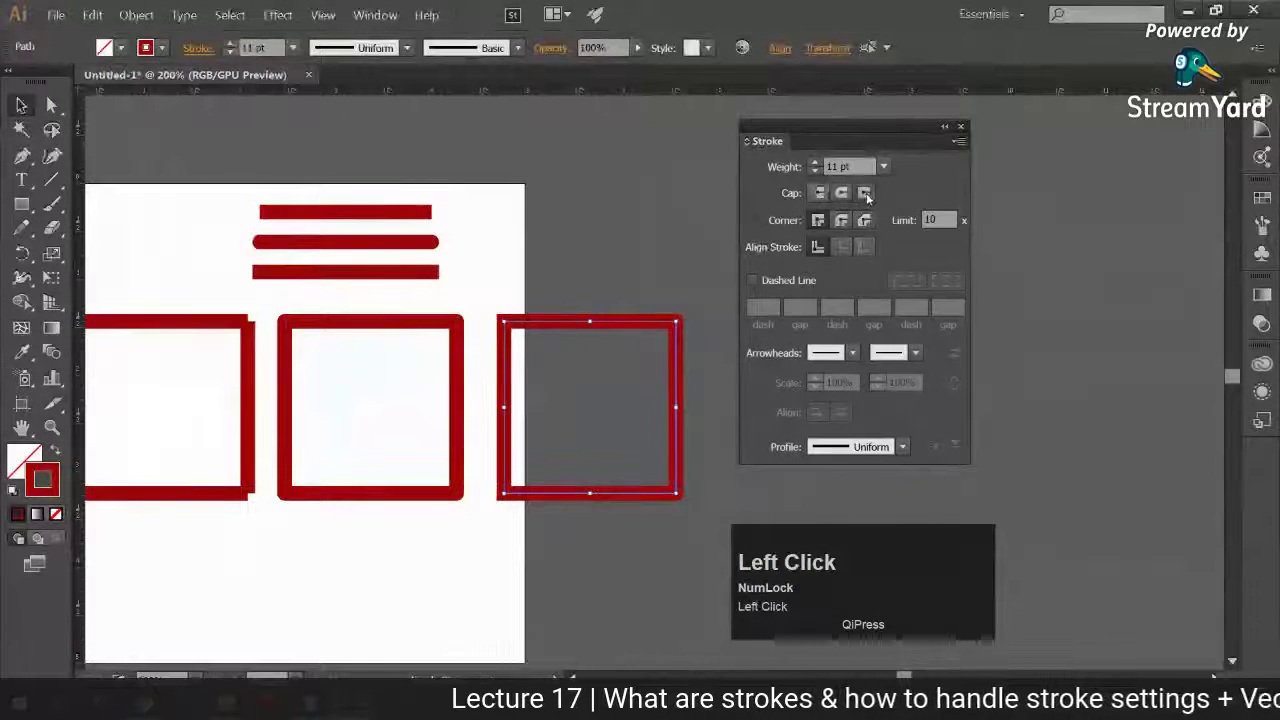
pyautogui.click(612, 514)
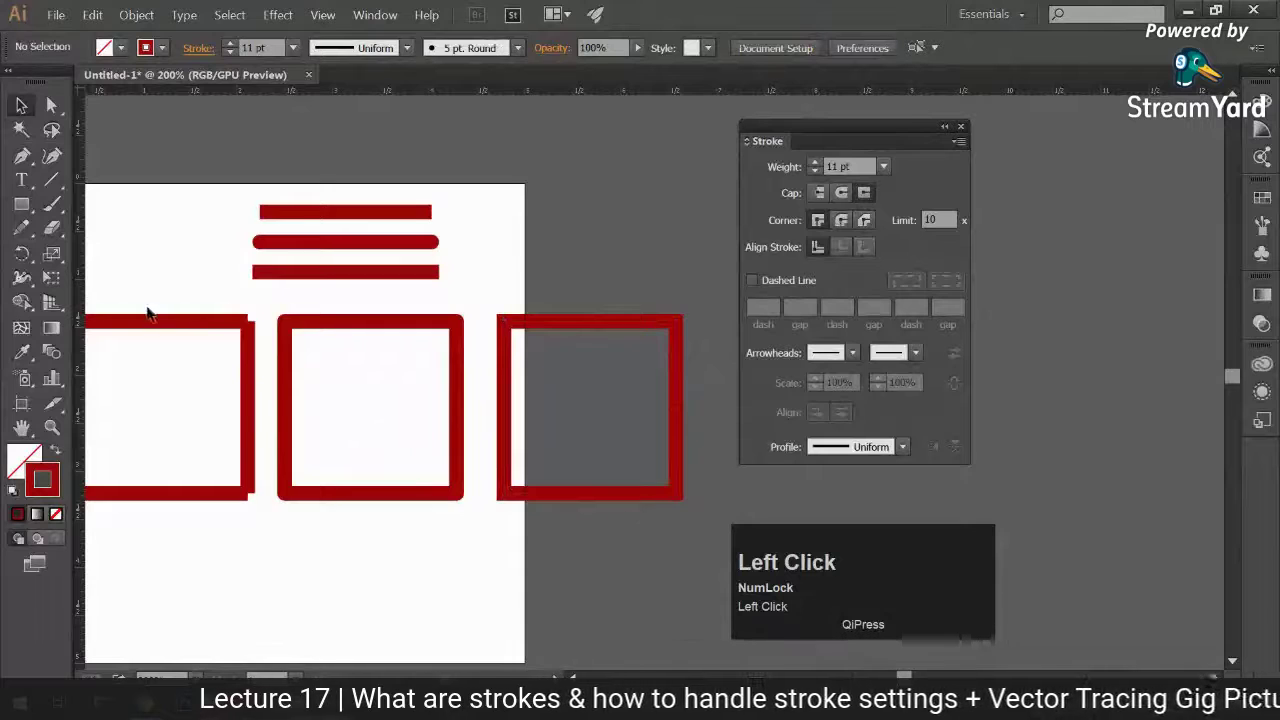
# Scale the three squares down together so they fit across the artboard, and move the Stroke panel clear of them
pyautogui.press('space')
pyautogui.moveTo(146, 308); pyautogui.dragTo(676, 506)
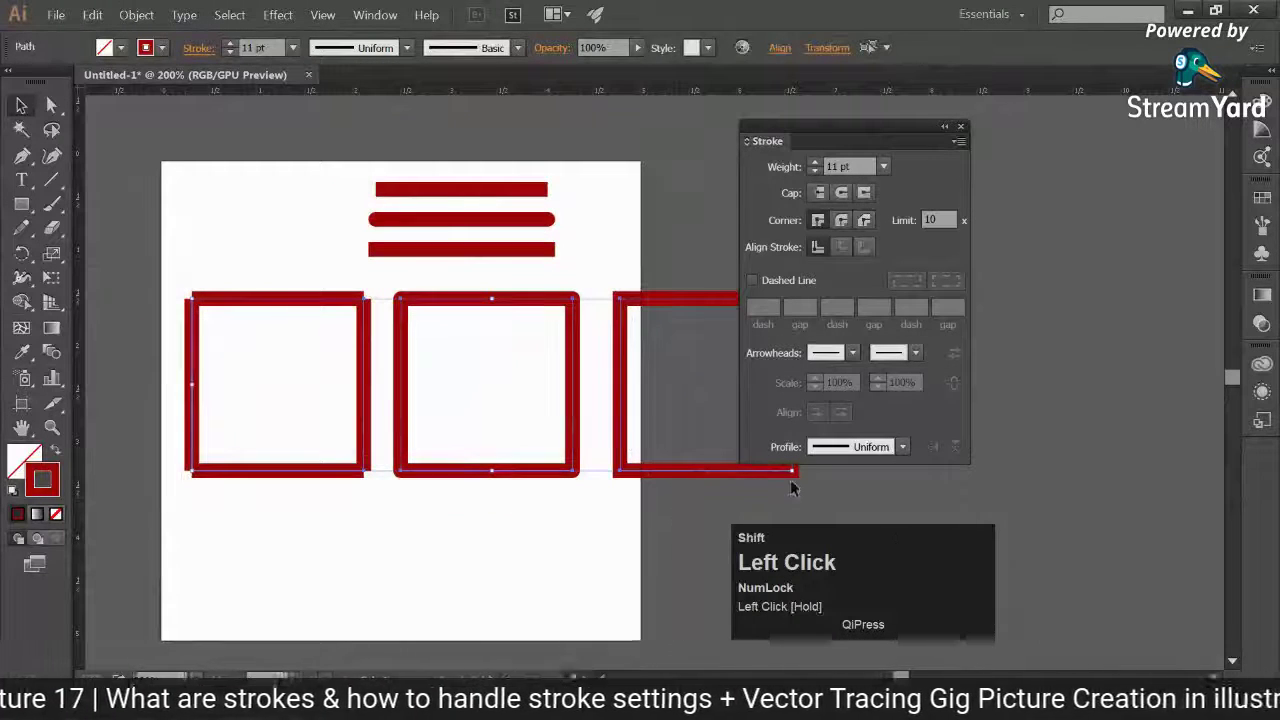
pyautogui.moveTo(792, 472); pyautogui.dragTo(551, 500)
pyautogui.hscroll(3, 600, 450)
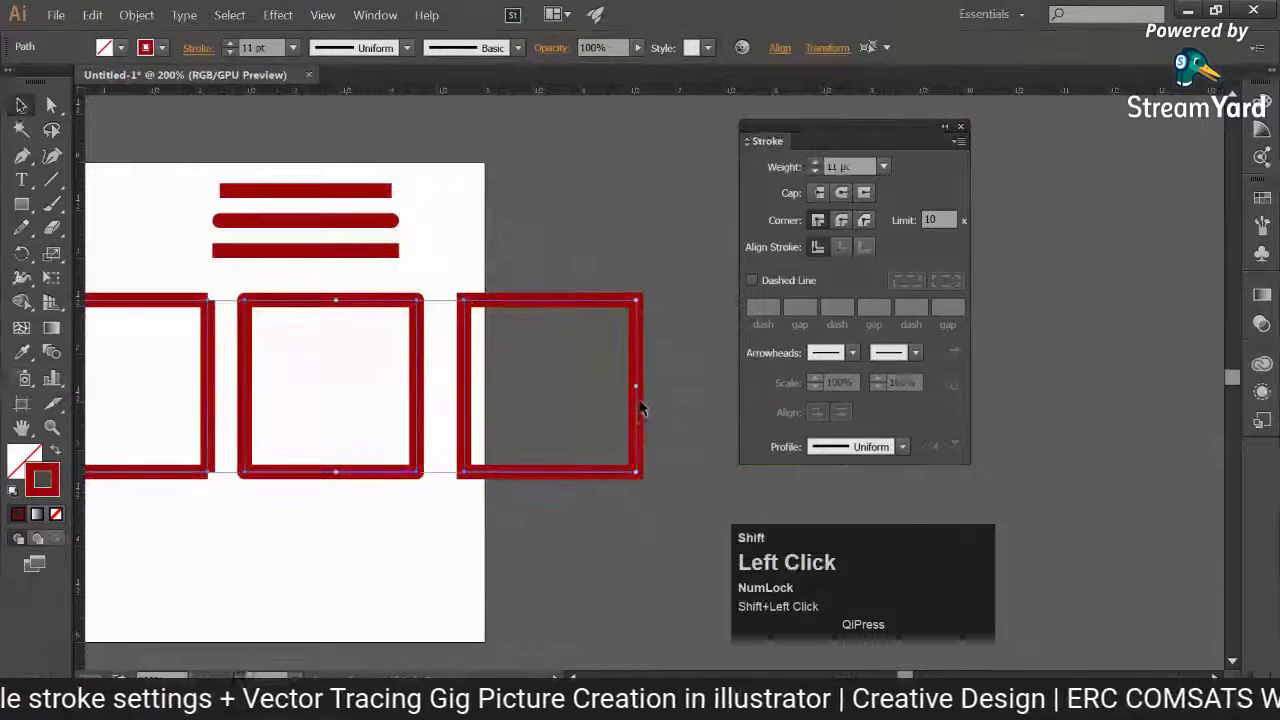
pyautogui.moveTo(640, 423); pyautogui.dragTo(646, 506)
pyautogui.hotkey('ctrl', '=')
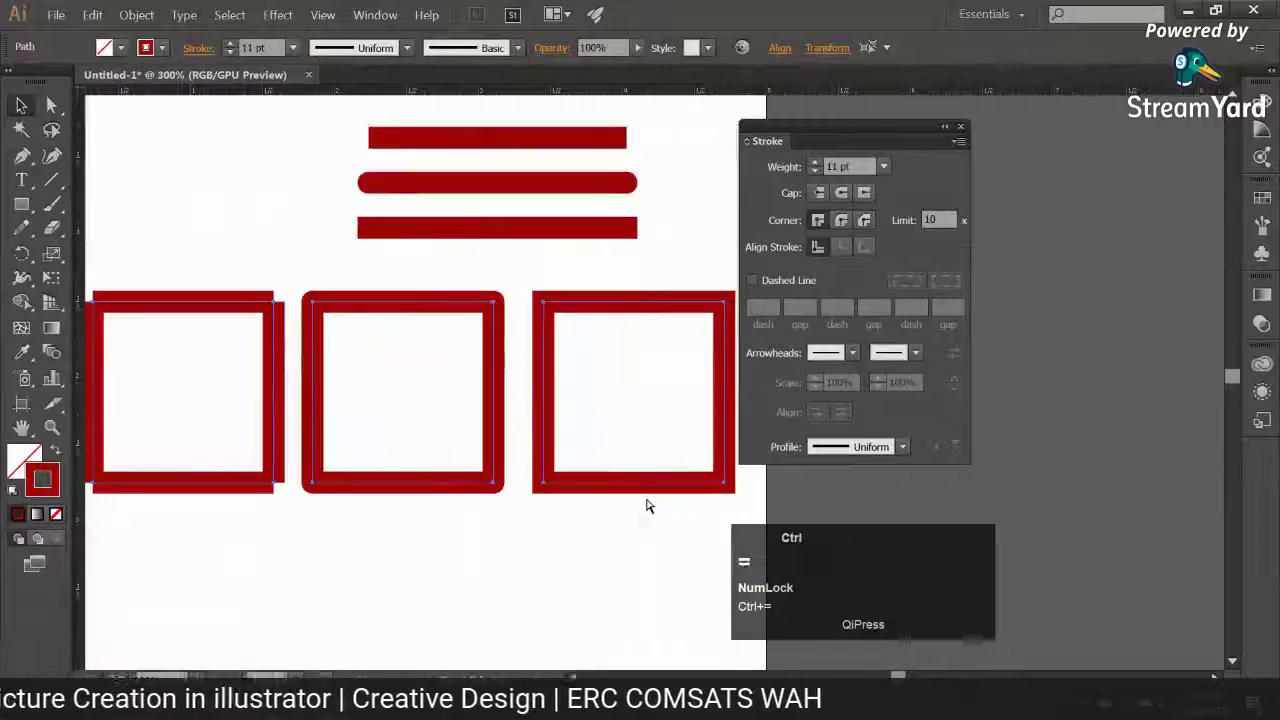
pyautogui.moveTo(850, 127); pyautogui.dragTo(908, 121)
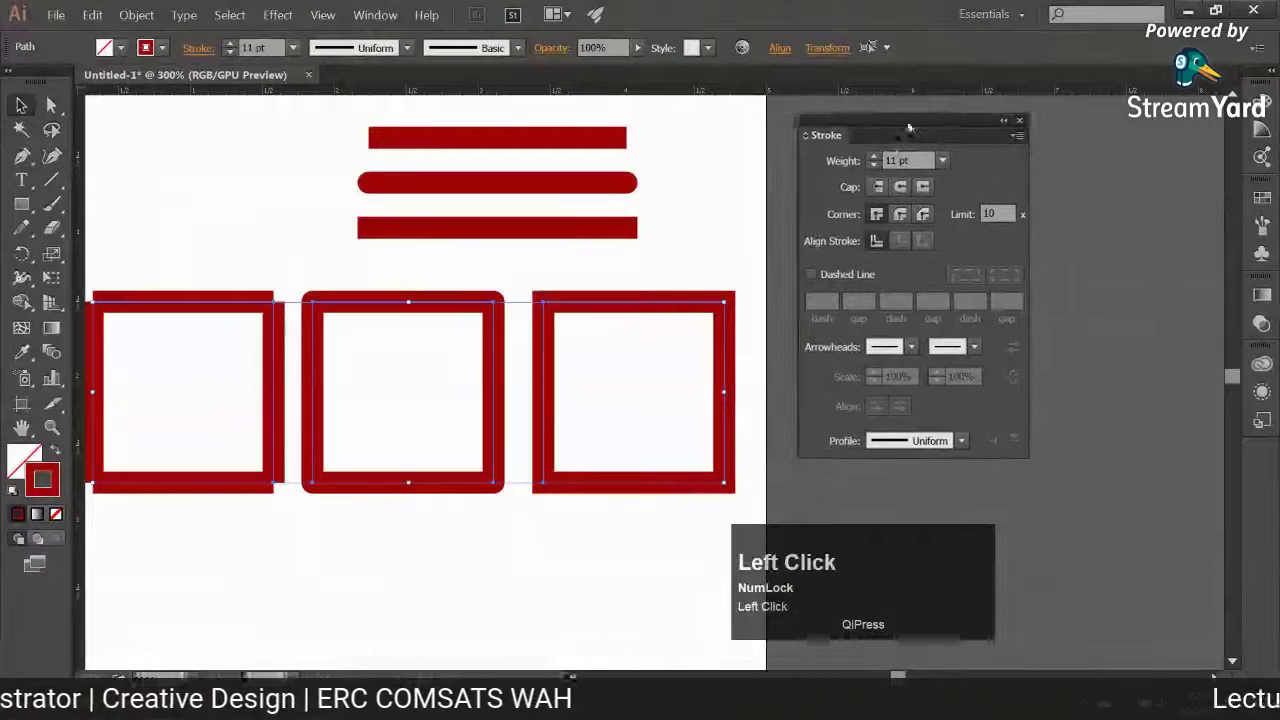
# Examine how the butt, projecting and round caps meet at the corners of the three squares
pyautogui.click(203, 291)
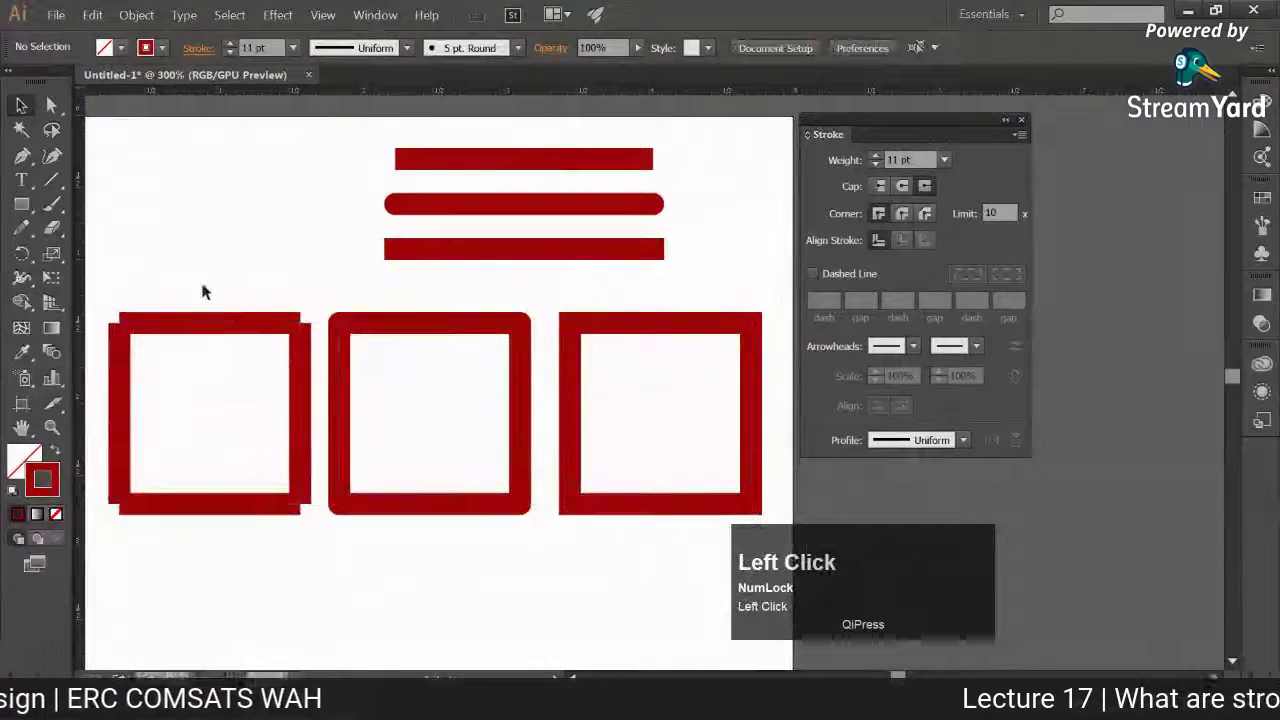
pyautogui.click(203, 362)
pyautogui.click(99, 260)
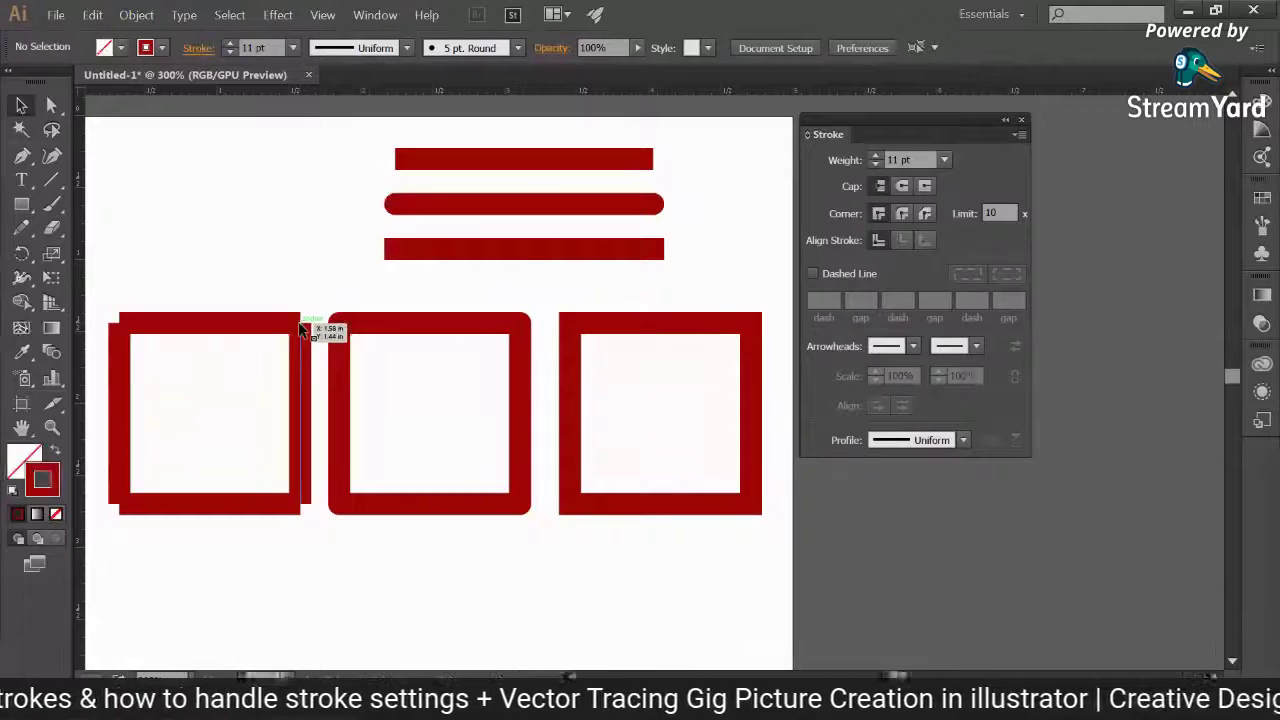
pyautogui.moveTo(560, 296); pyautogui.dragTo(756, 522)
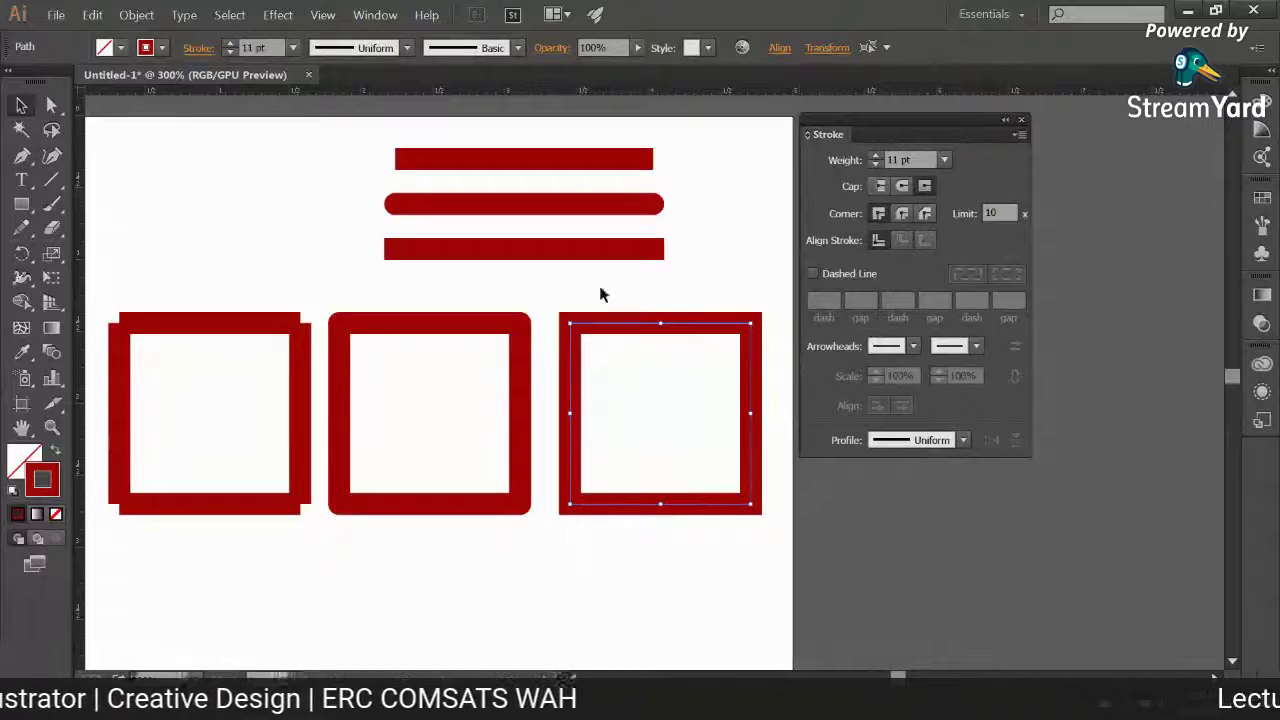
pyautogui.click(368, 314)
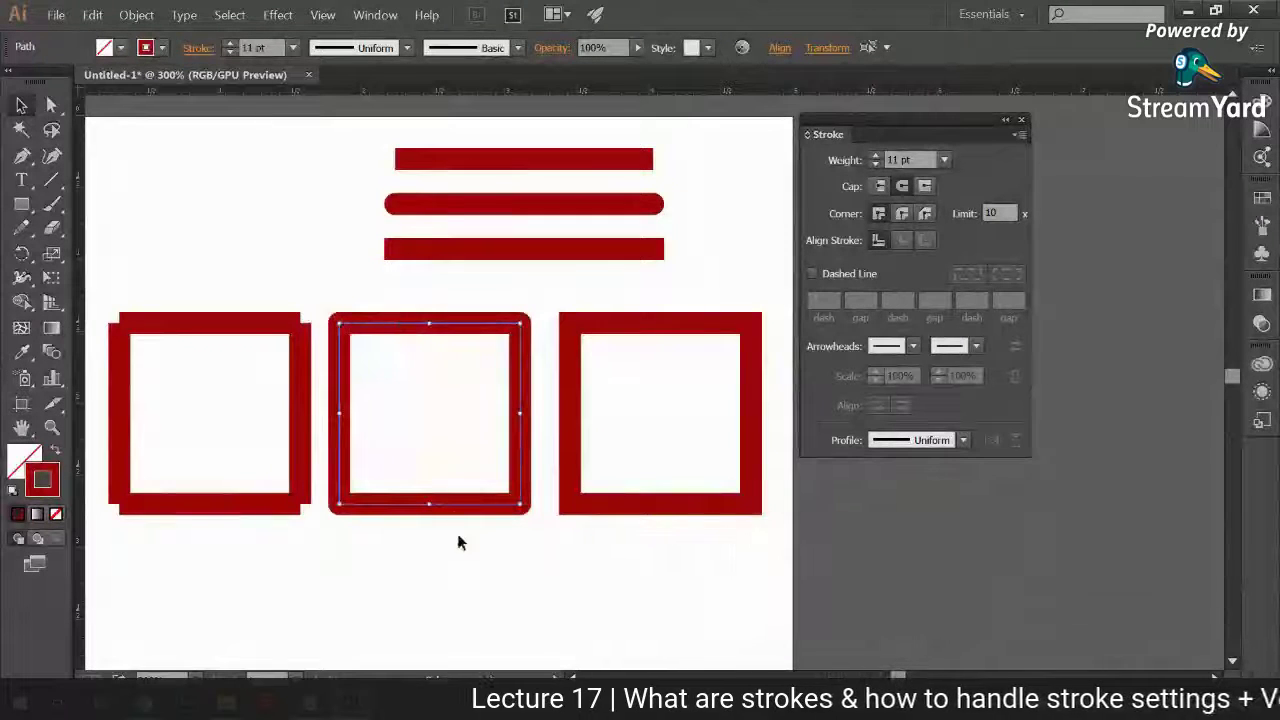
pyautogui.moveTo(454, 520); pyautogui.dragTo(481, 298)
# Draw an open path of two curved segments meeting at a sharp peak below the first square with the Pen tool
pyautogui.hotkey('ctrl', '-')
pyautogui.moveTo(188, 209); pyautogui.dragTo(173, 305)
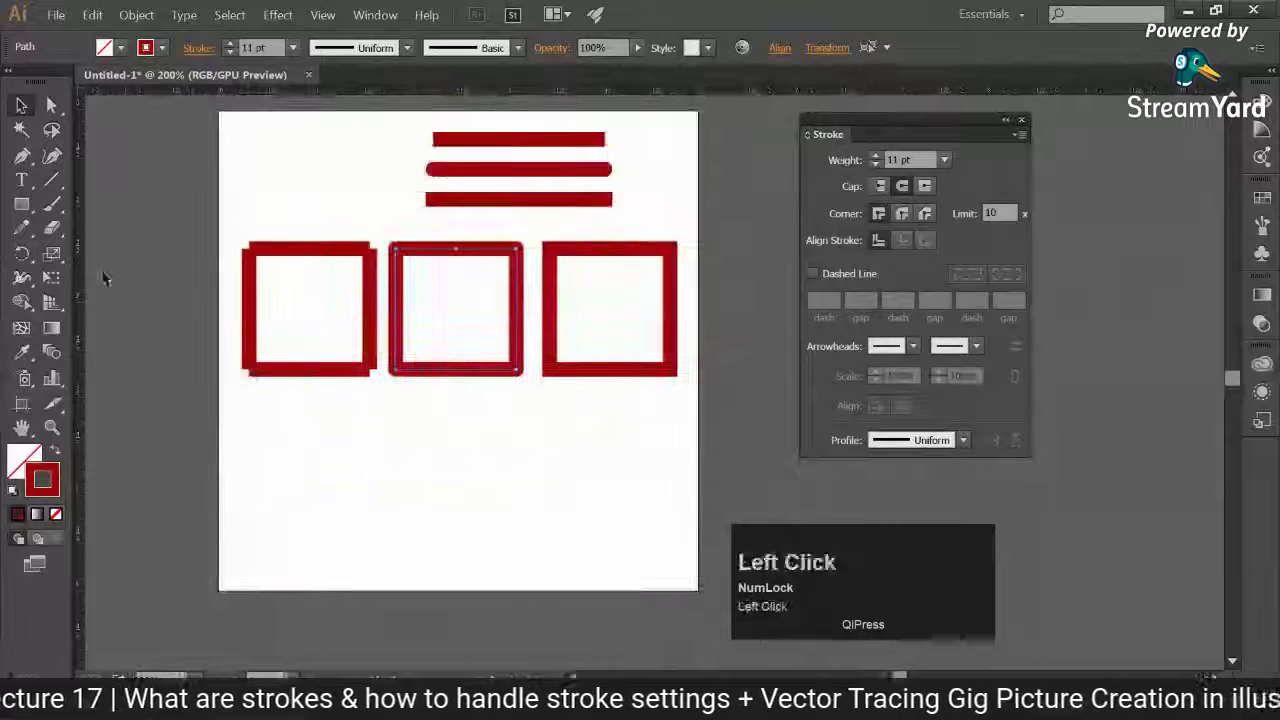
pyautogui.click(22, 155)
pyautogui.click(243, 503)
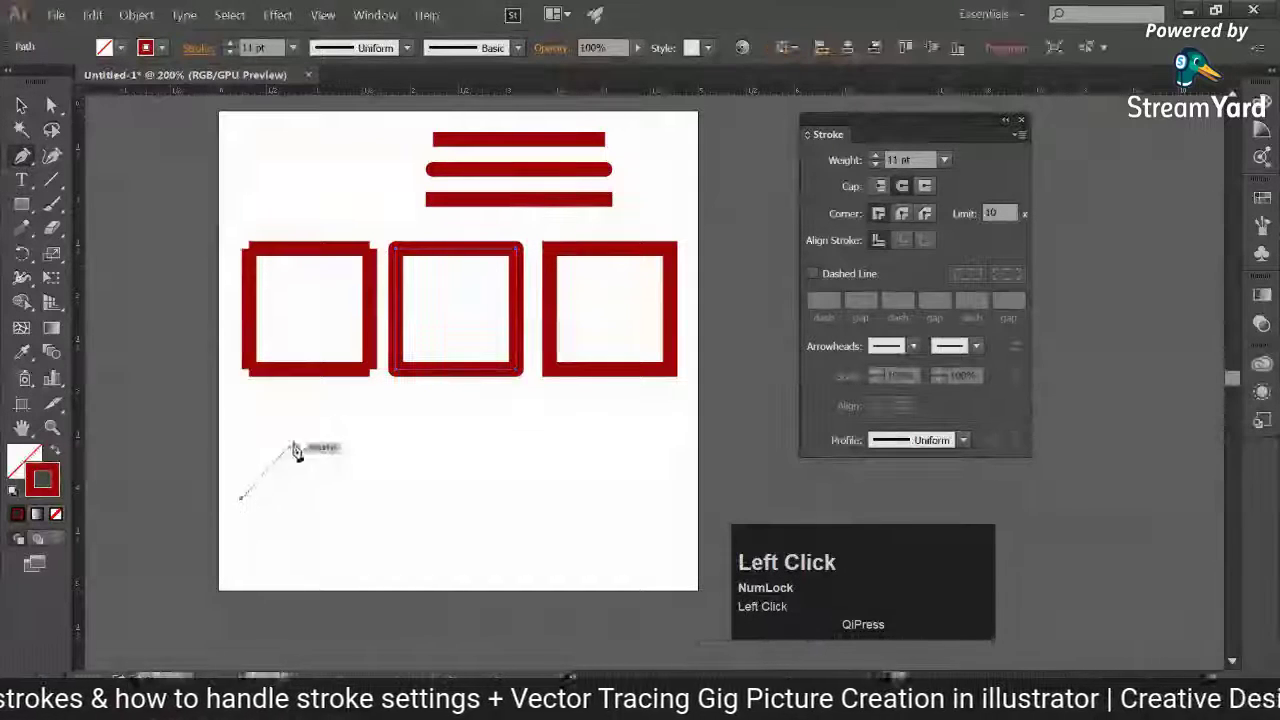
pyautogui.moveTo(300, 435); pyautogui.dragTo(314, 378)
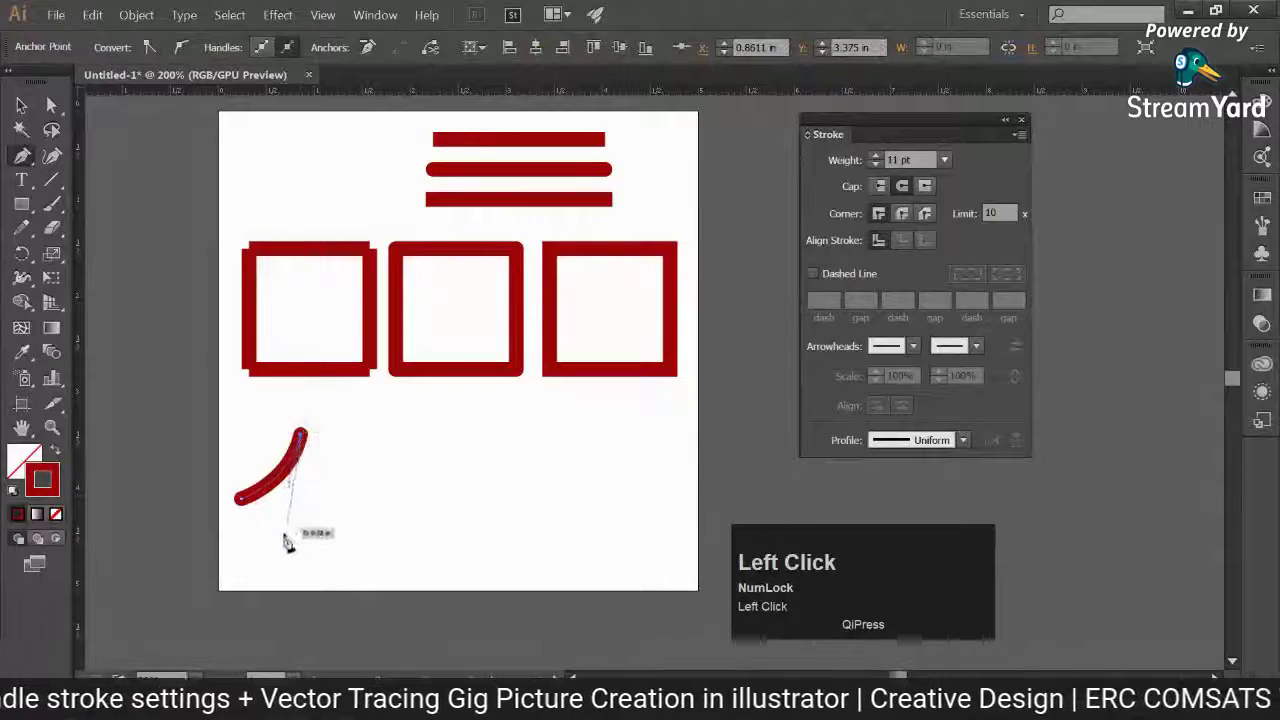
pyautogui.moveTo(281, 535); pyautogui.dragTo(342, 471)
pyautogui.press('v')
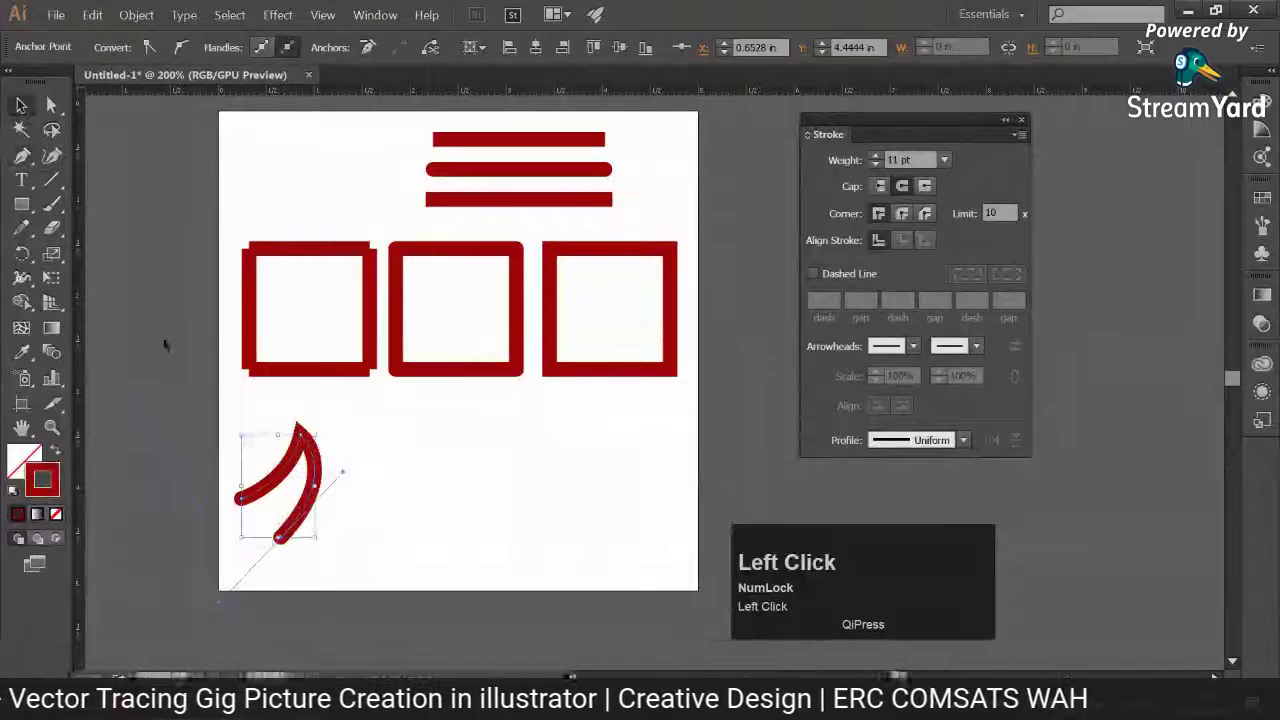
# Give the curved path butt caps and place a copy with round caps below the second square
pyautogui.click(249, 443)
pyautogui.click(268, 462)
pyautogui.click(880, 186)
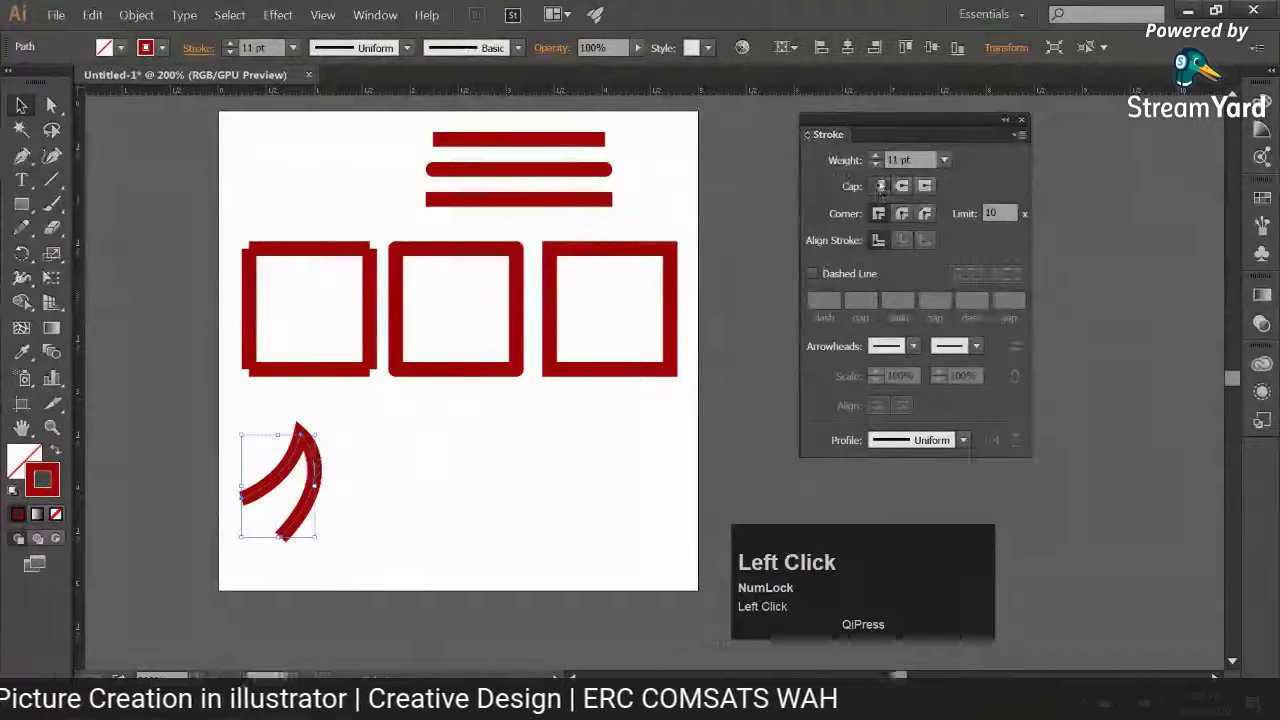
pyautogui.click(423, 486)
pyautogui.moveTo(320, 471); pyautogui.dragTo(470, 470)
pyautogui.click(700, 478)
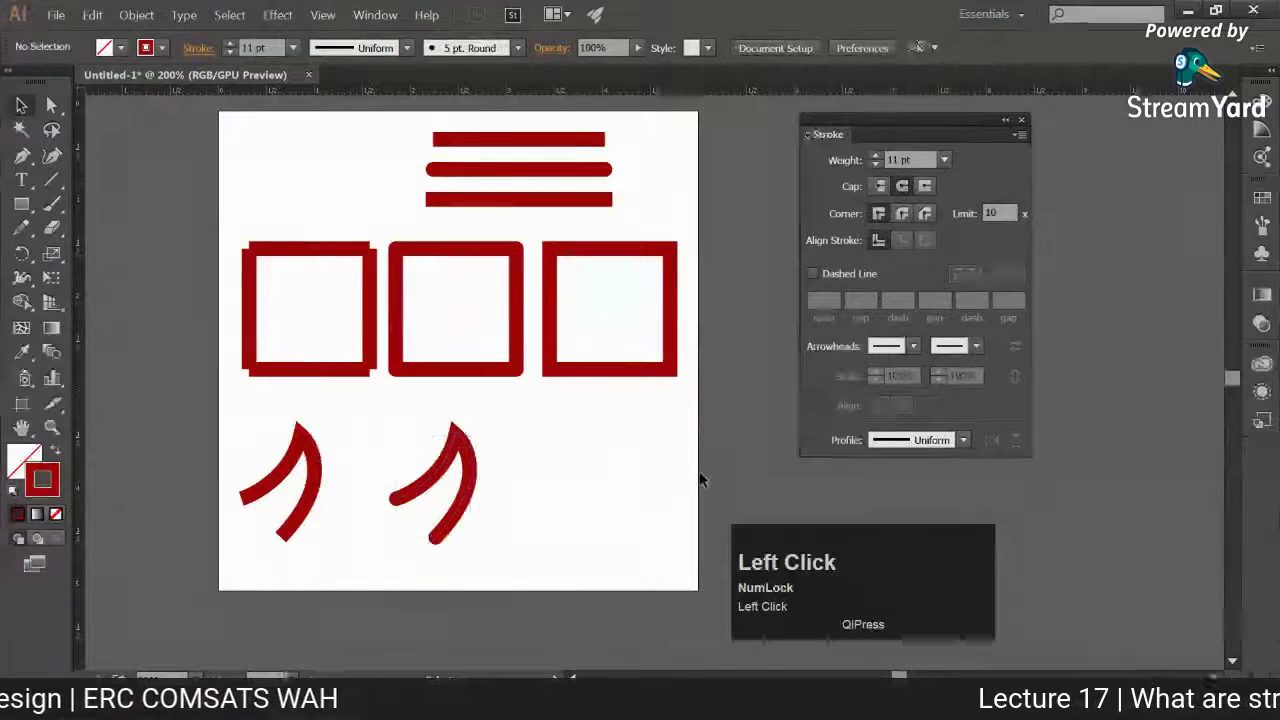
# Duplicate the round-capped curve below the third square with projecting caps, and shift all three curves slightly up and right
pyautogui.click(470, 472)
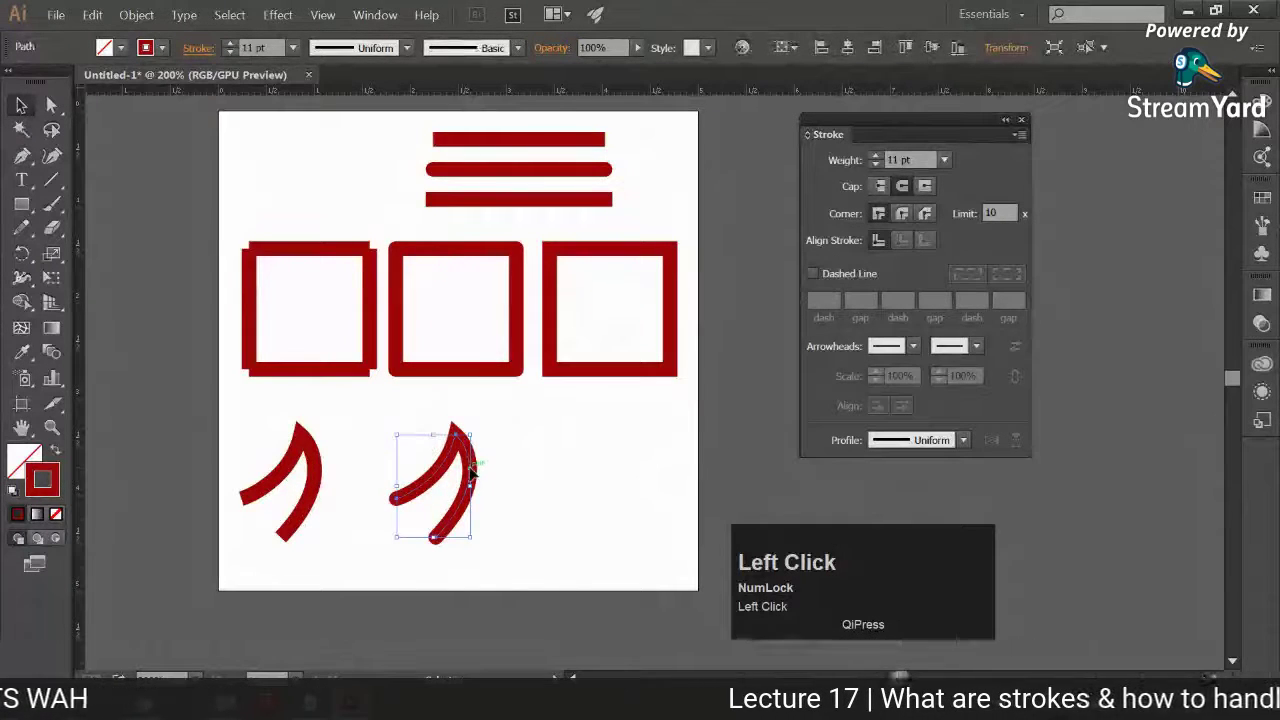
pyautogui.moveTo(470, 472); pyautogui.dragTo(620, 472)
pyautogui.click(520, 484)
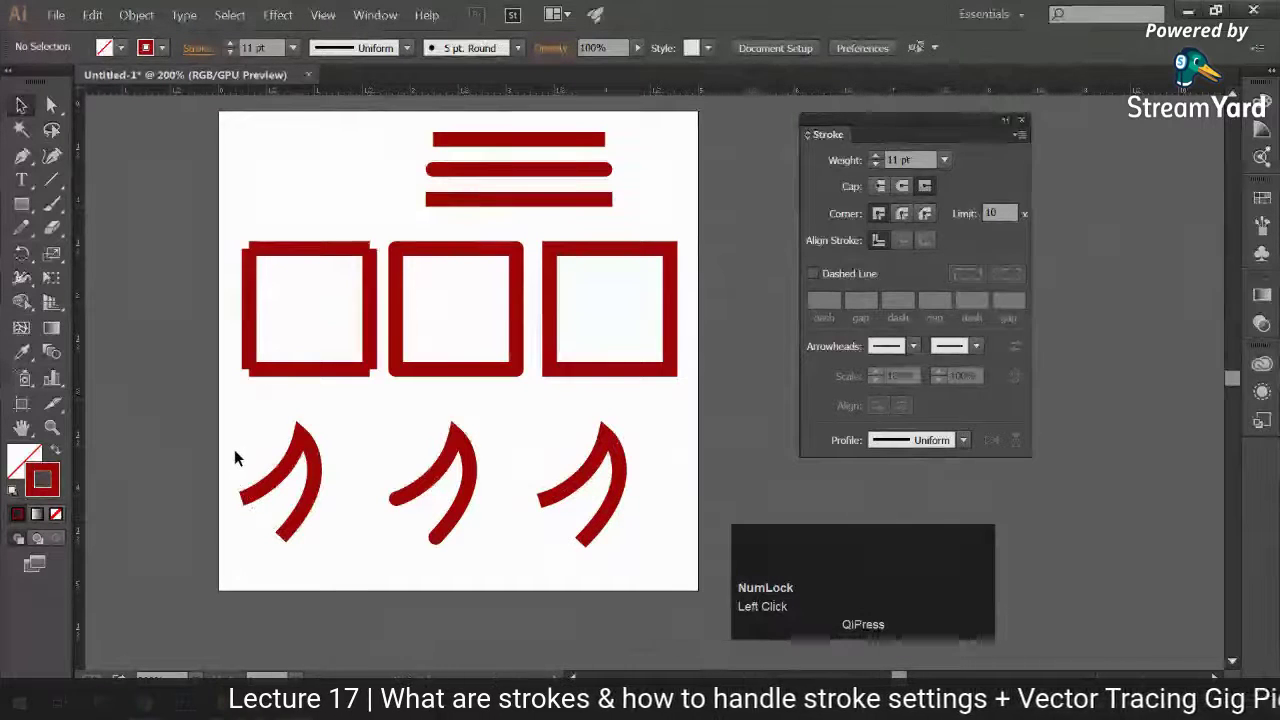
pyautogui.moveTo(250, 447); pyautogui.dragTo(617, 491)
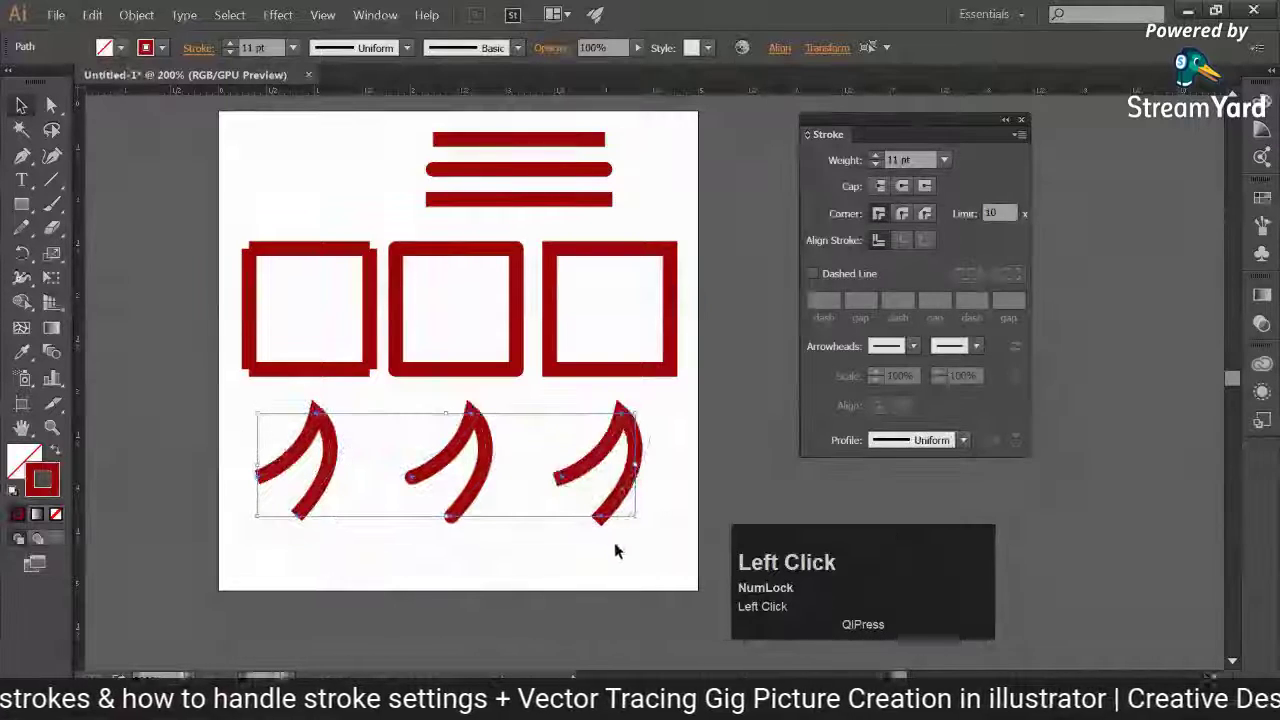
# Compare the butt, round and projecting ends of the three curves at close range against their path endpoints
pyautogui.click(277, 423)
pyautogui.moveTo(277, 417); pyautogui.dragTo(343, 481)
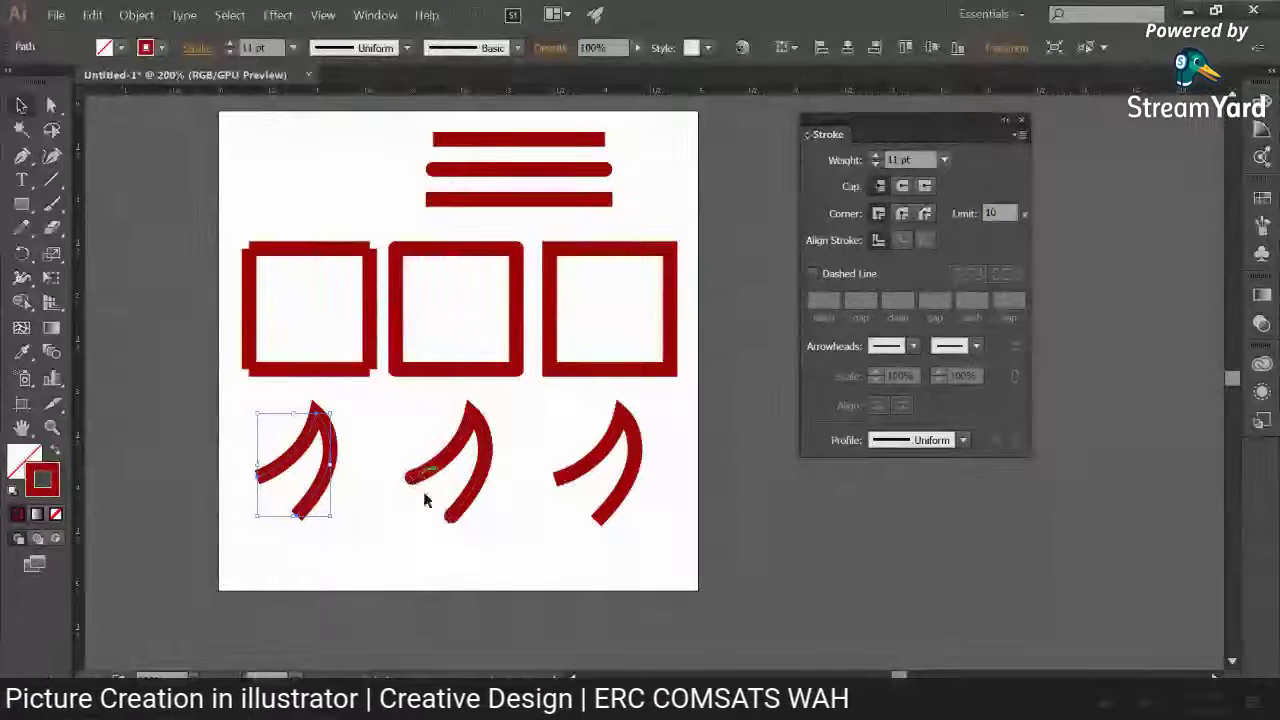
pyautogui.moveTo(586, 443); pyautogui.dragTo(663, 474)
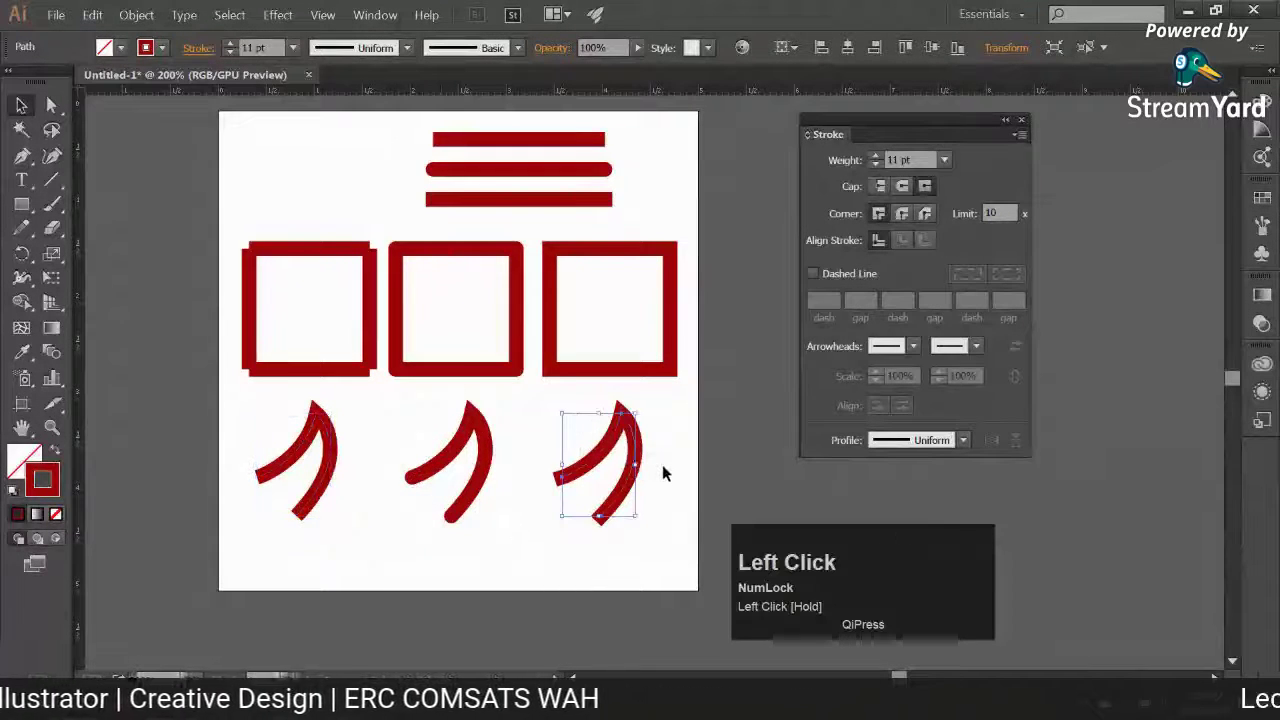
pyautogui.moveTo(262, 426); pyautogui.dragTo(360, 549)
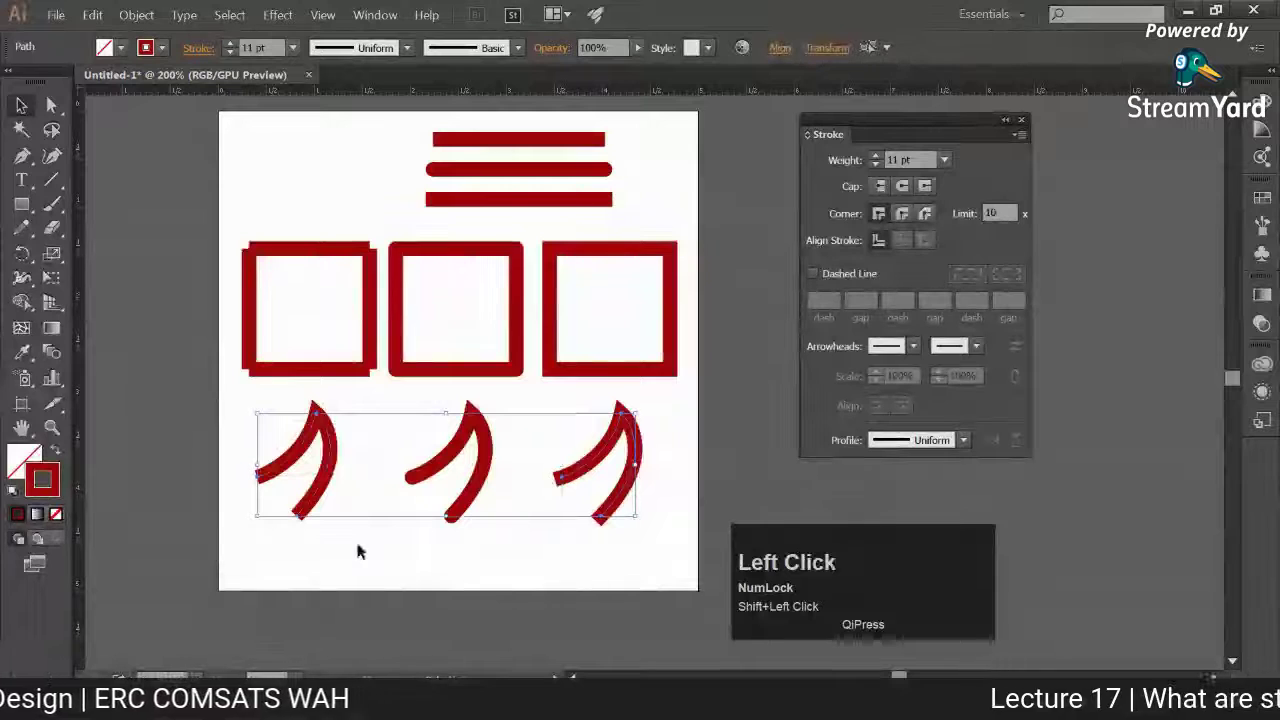
pyautogui.hotkey('ctrl', '+')
pyautogui.press('space')
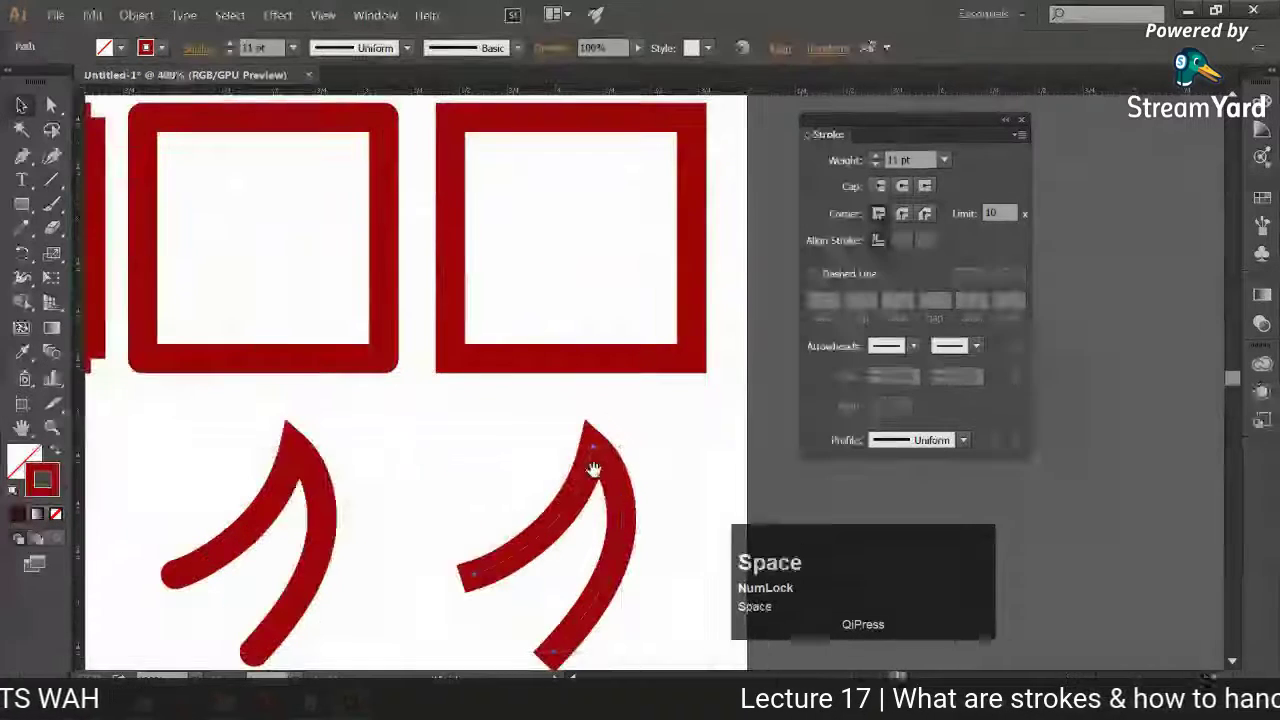
pyautogui.moveTo(906, 460)
pyautogui.mouseDown()
pyautogui.moveTo(866, 290)
pyautogui.moveTo(839, 290)
pyautogui.mouseUp()
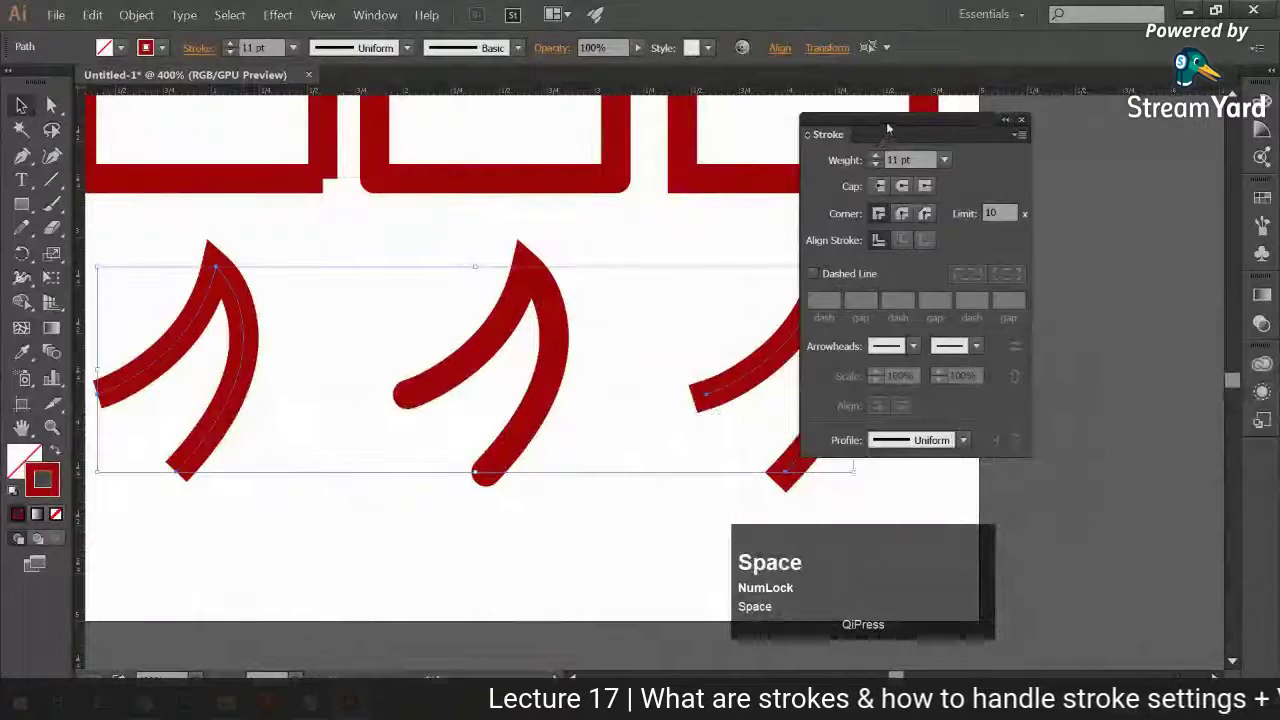
pyautogui.moveTo(888, 133); pyautogui.dragTo(1112, 131)
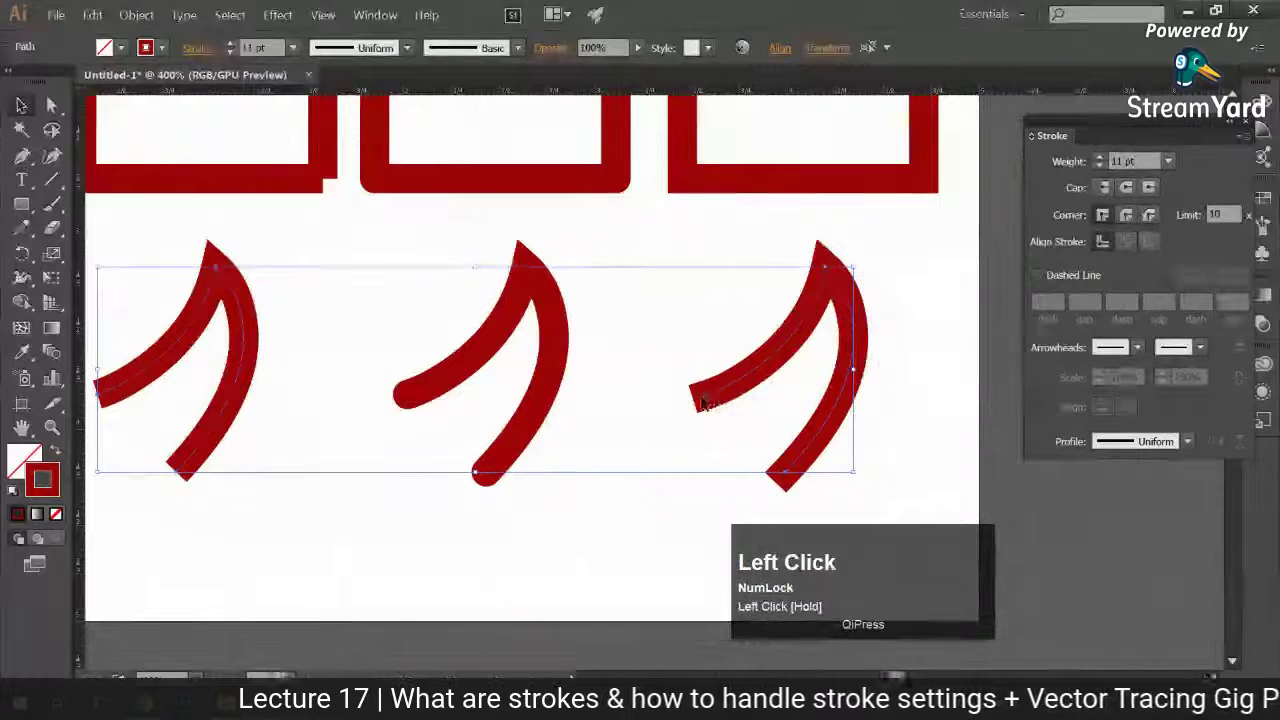
pyautogui.click(623, 400)
pyautogui.click(120, 392)
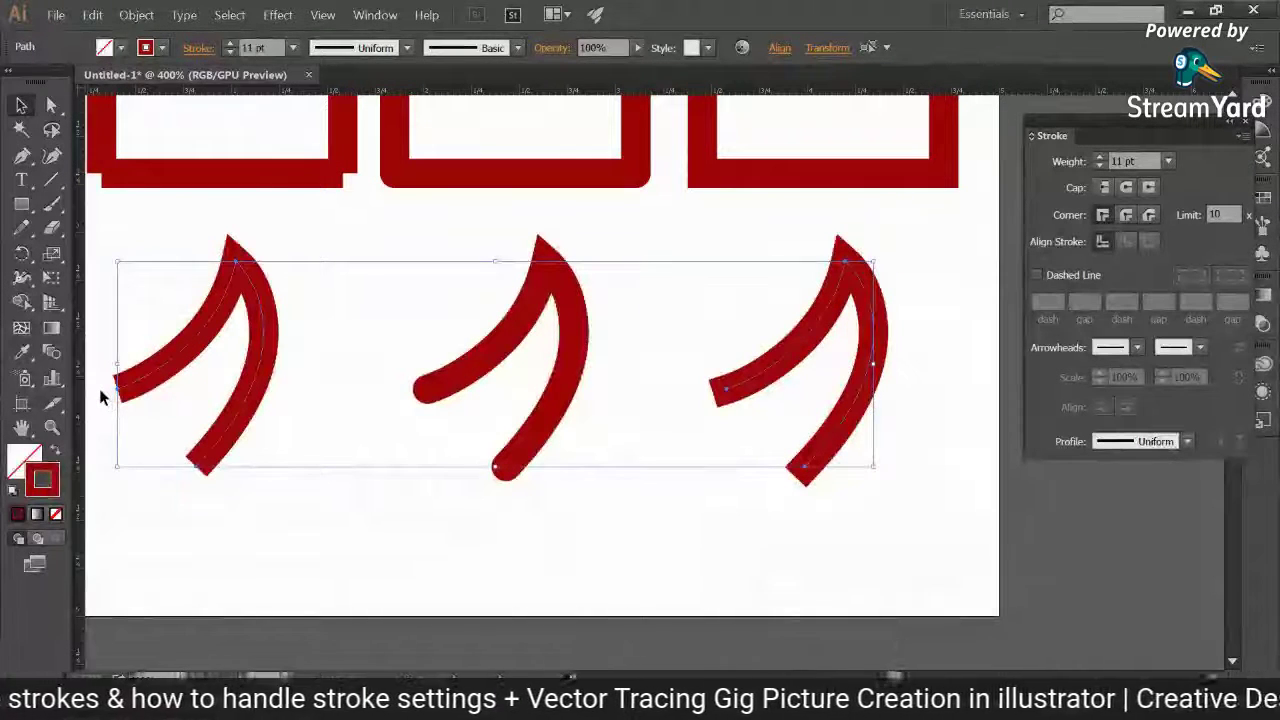
# Move the top butt-capped line off the artboard's left side and build a large four-line square from it and rotated copies
pyautogui.hotkey('ctrl', '0')
pyautogui.press('space')
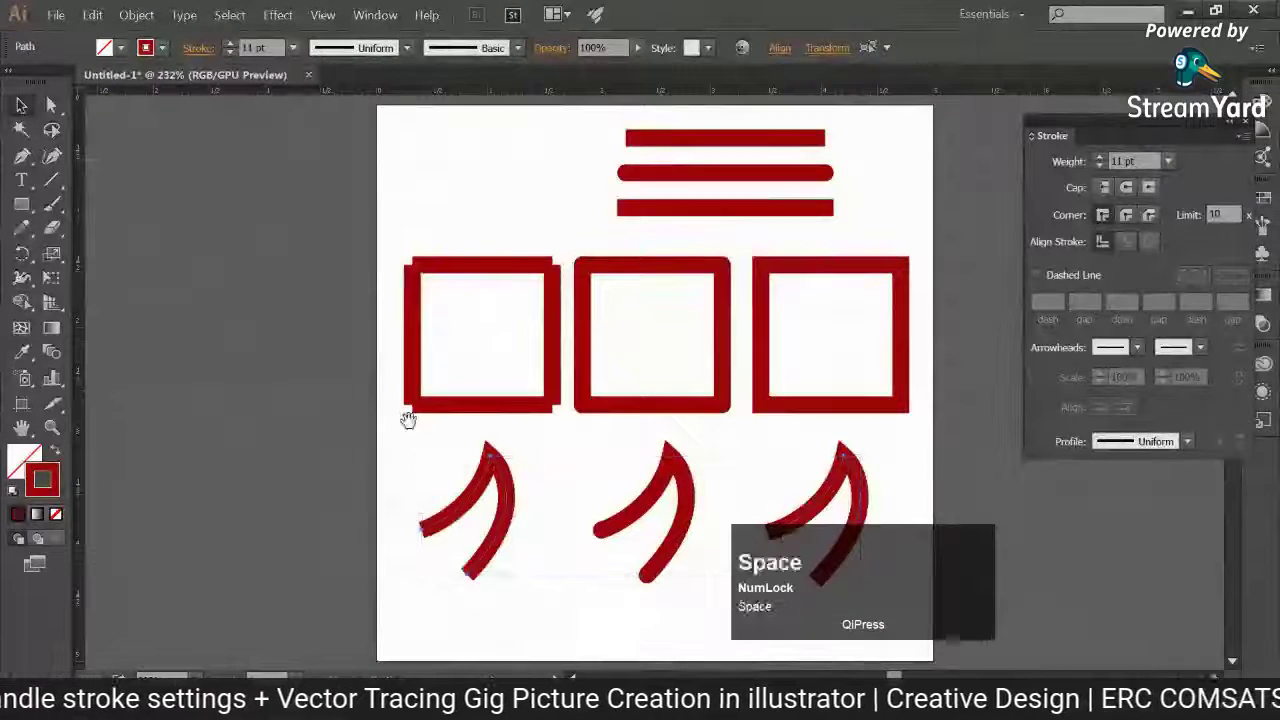
pyautogui.moveTo(408, 420); pyautogui.dragTo(293, 418)
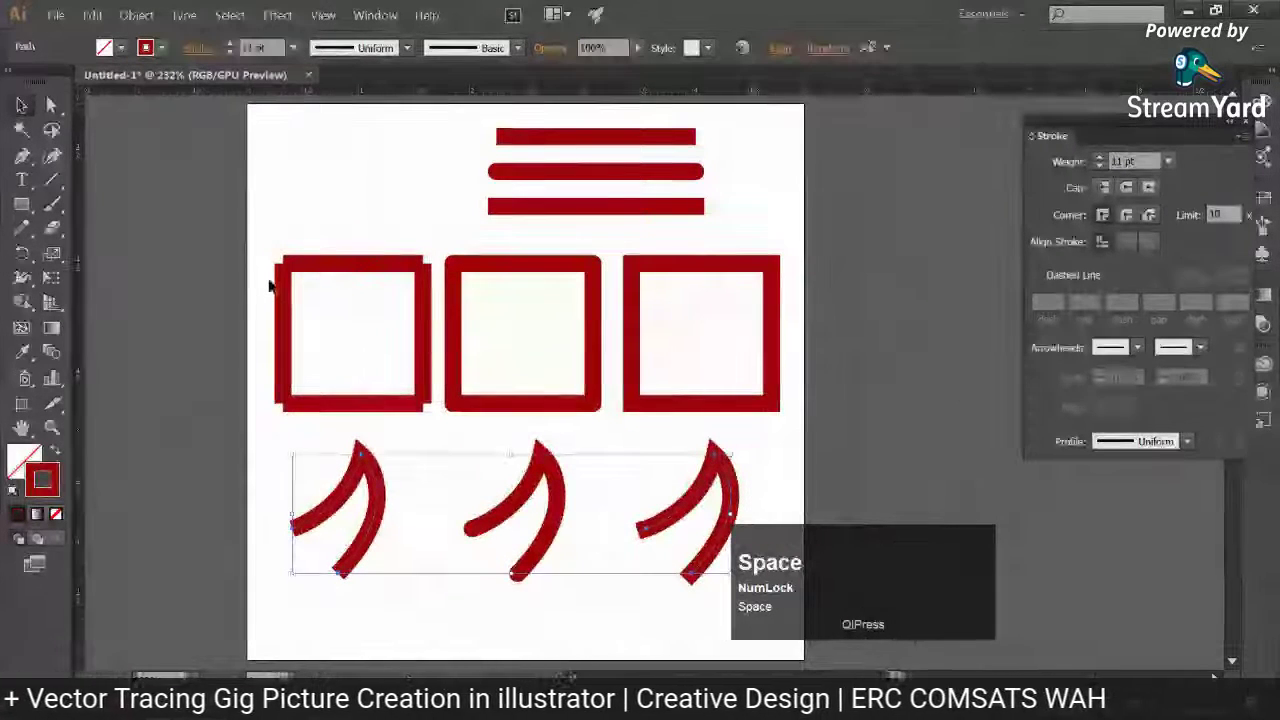
pyautogui.moveTo(423, 409); pyautogui.dragTo(87, 193)
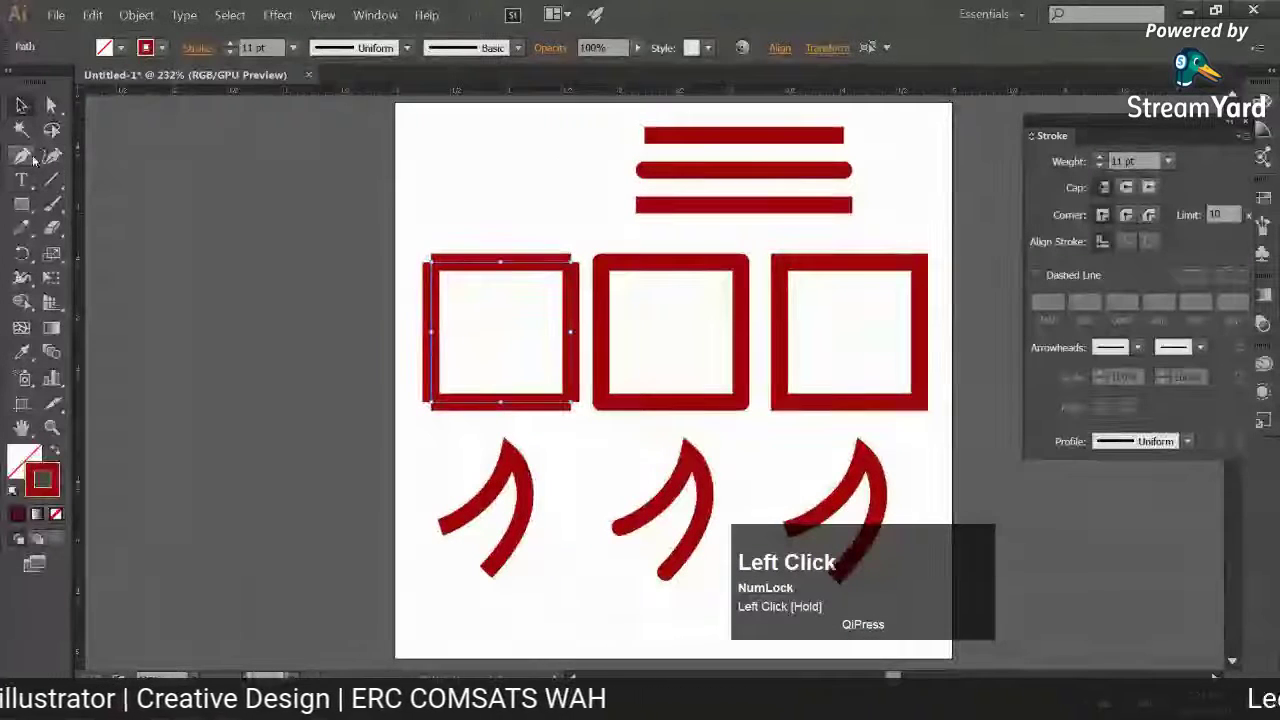
pyautogui.moveTo(661, 142); pyautogui.dragTo(232, 205)
pyautogui.moveTo(409, 198); pyautogui.dragTo(208, 343)
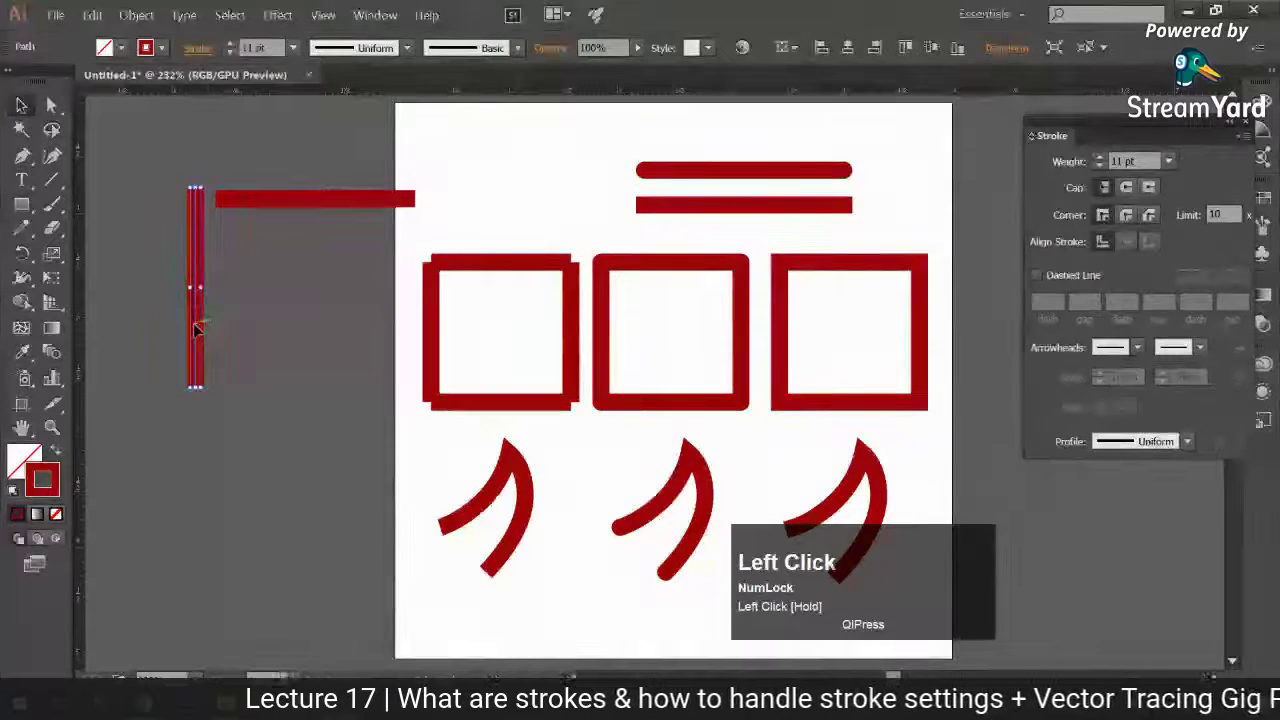
pyautogui.moveTo(197, 328); pyautogui.dragTo(310, 398)
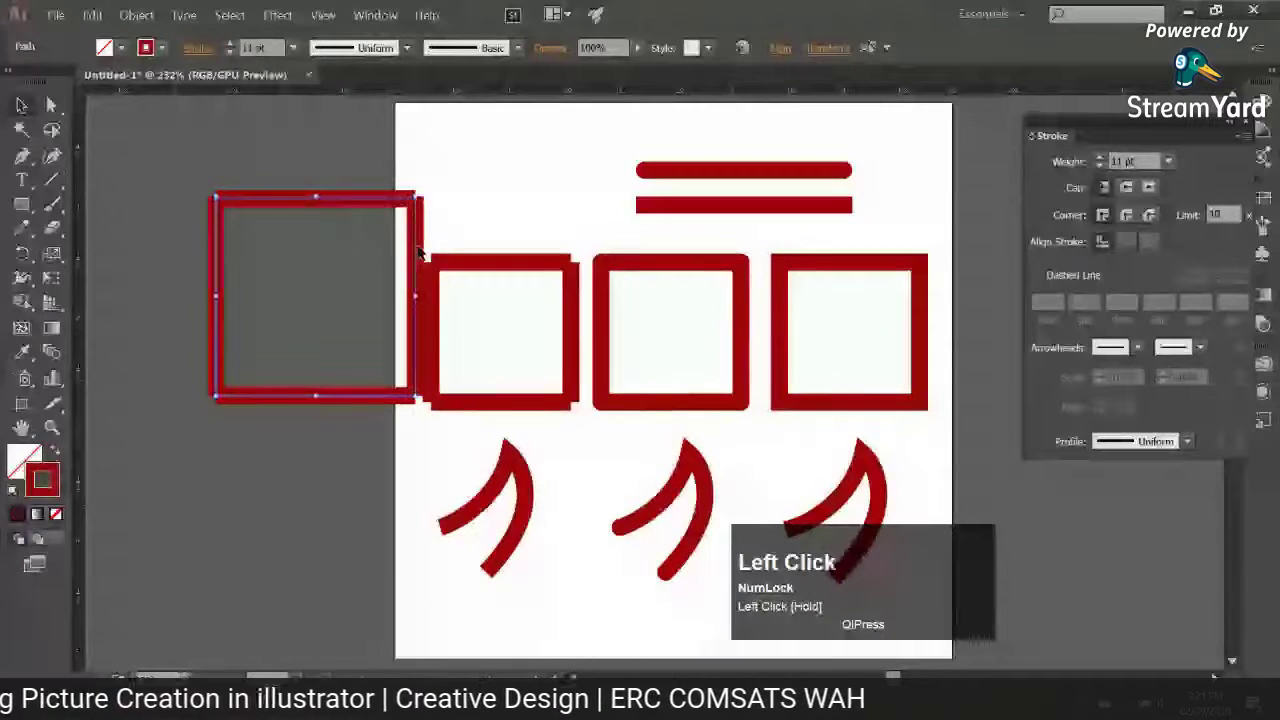
# Select the four lines of the large square and move it farther left, well clear of the artboard
pyautogui.moveTo(418, 252); pyautogui.dragTo(697, 342)
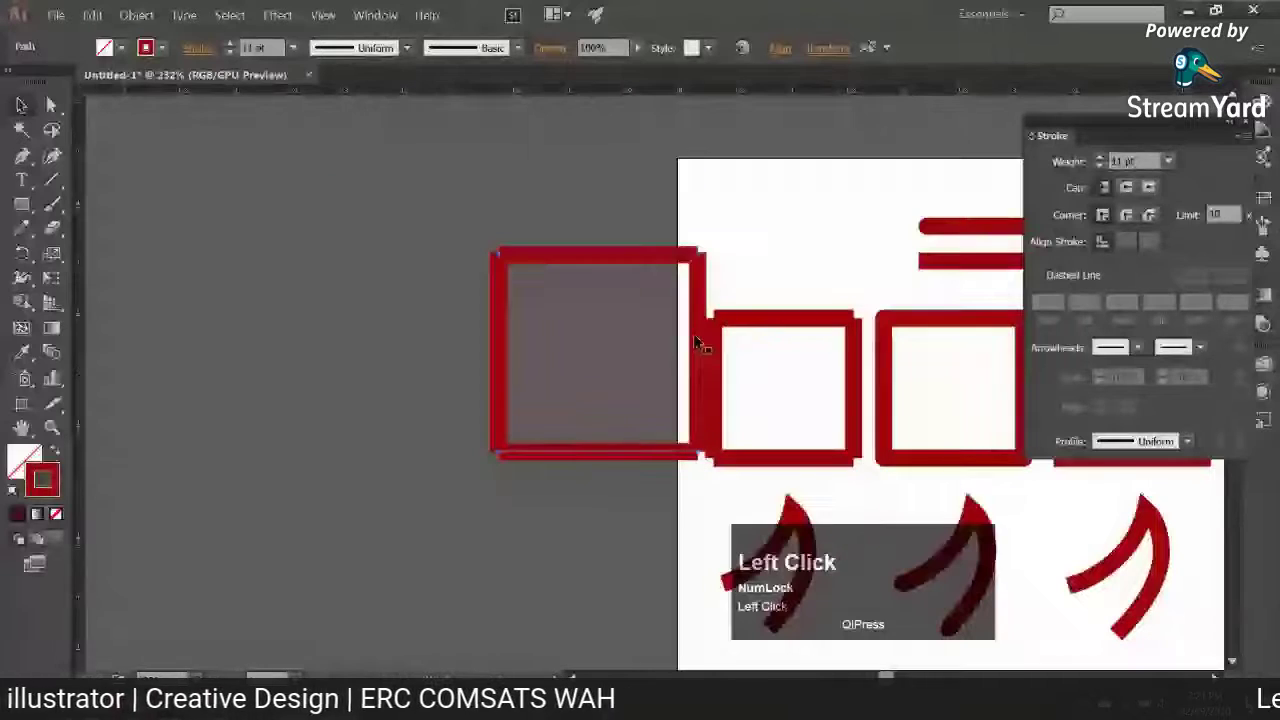
pyautogui.keyDown('shift'); pyautogui.click(700, 295); pyautogui.keyUp('shift')
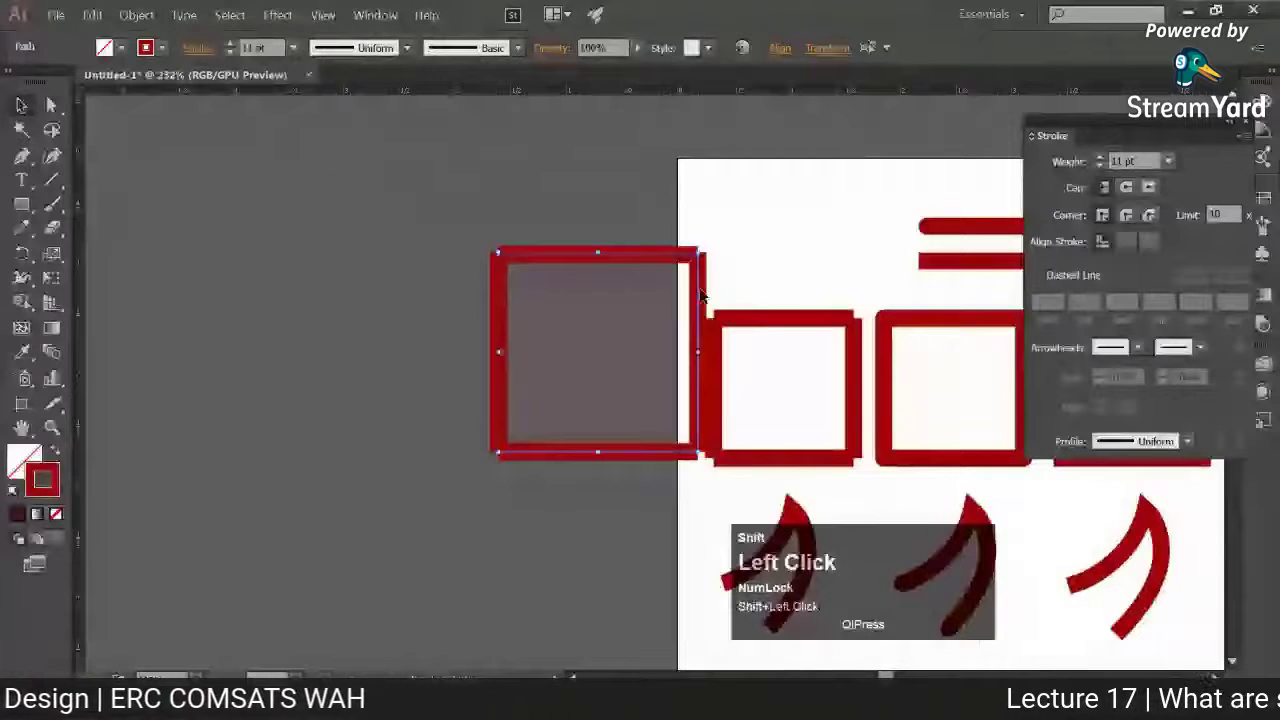
pyautogui.moveTo(700, 295); pyautogui.dragTo(677, 287)
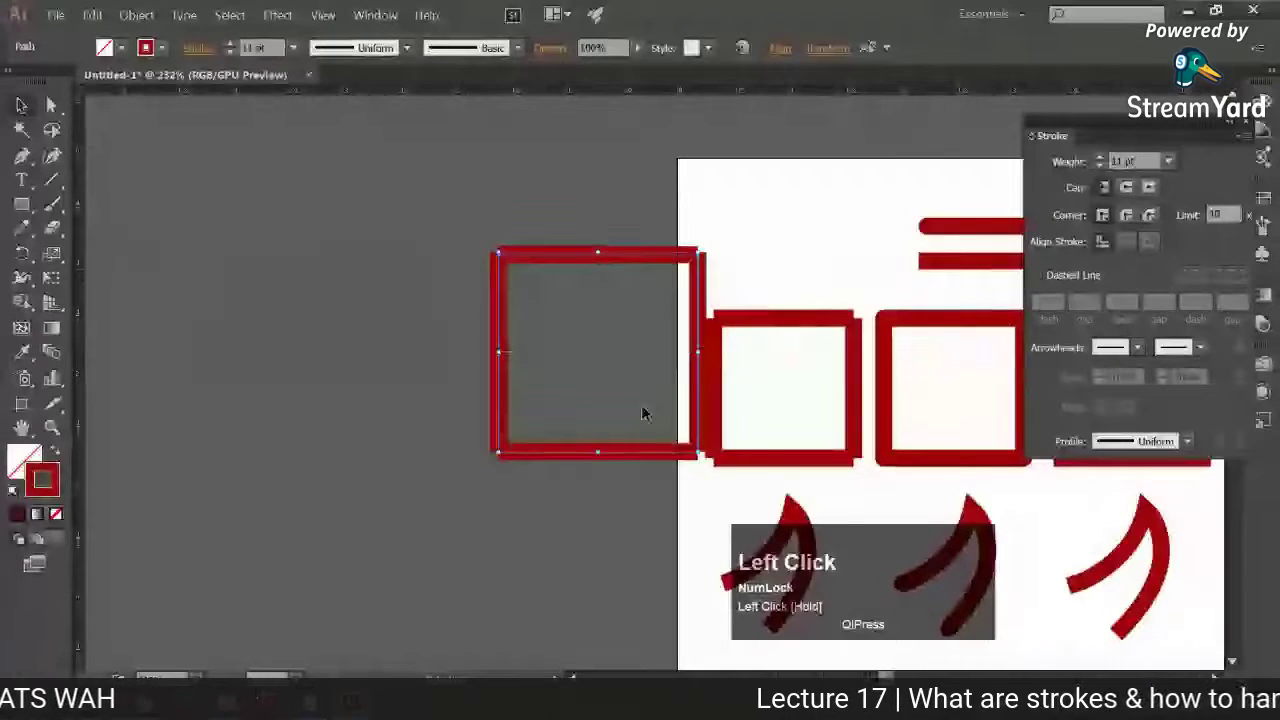
pyautogui.keyDown('shift'); pyautogui.click(620, 455); pyautogui.keyUp('shift')
pyautogui.keyDown('shift'); pyautogui.click(620, 318); pyautogui.keyUp('shift')
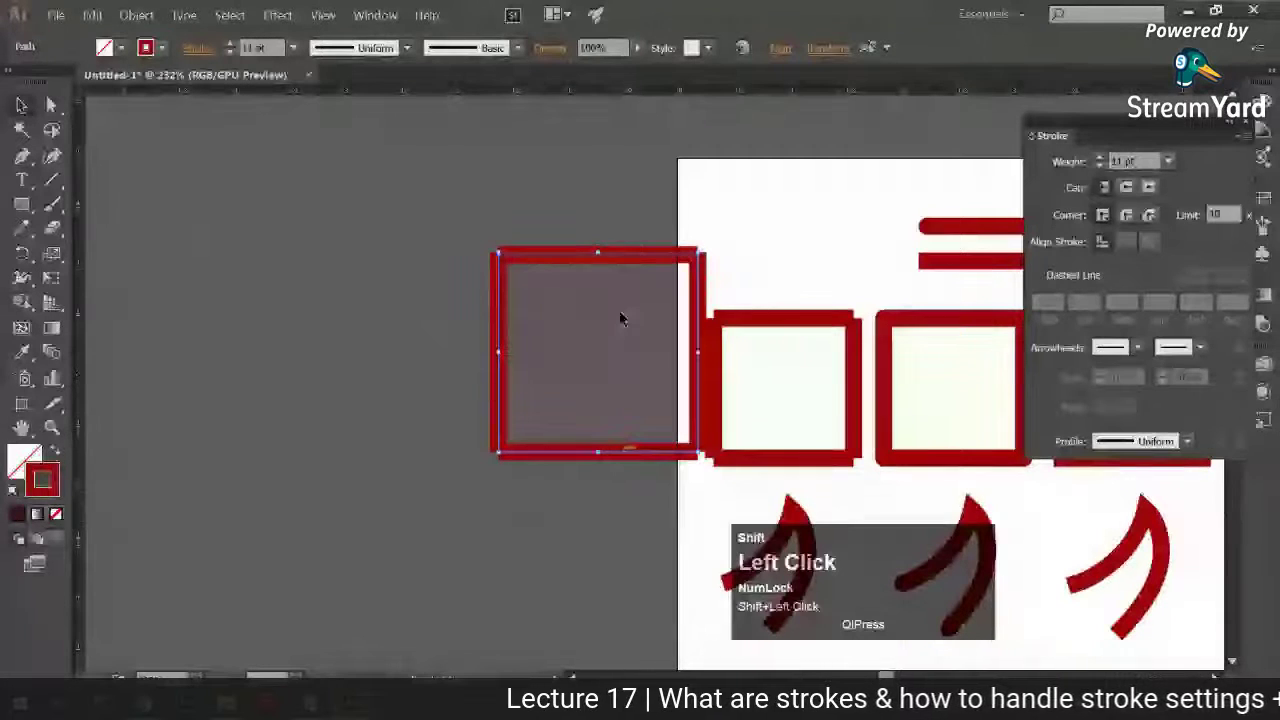
pyautogui.moveTo(500, 306); pyautogui.dragTo(205, 206)
# Duplicate the large four-line square to the right, between the original and the artboard
pyautogui.click(237, 206)
pyautogui.click(260, 157)
pyautogui.moveTo(437, 341); pyautogui.dragTo(375, 494)
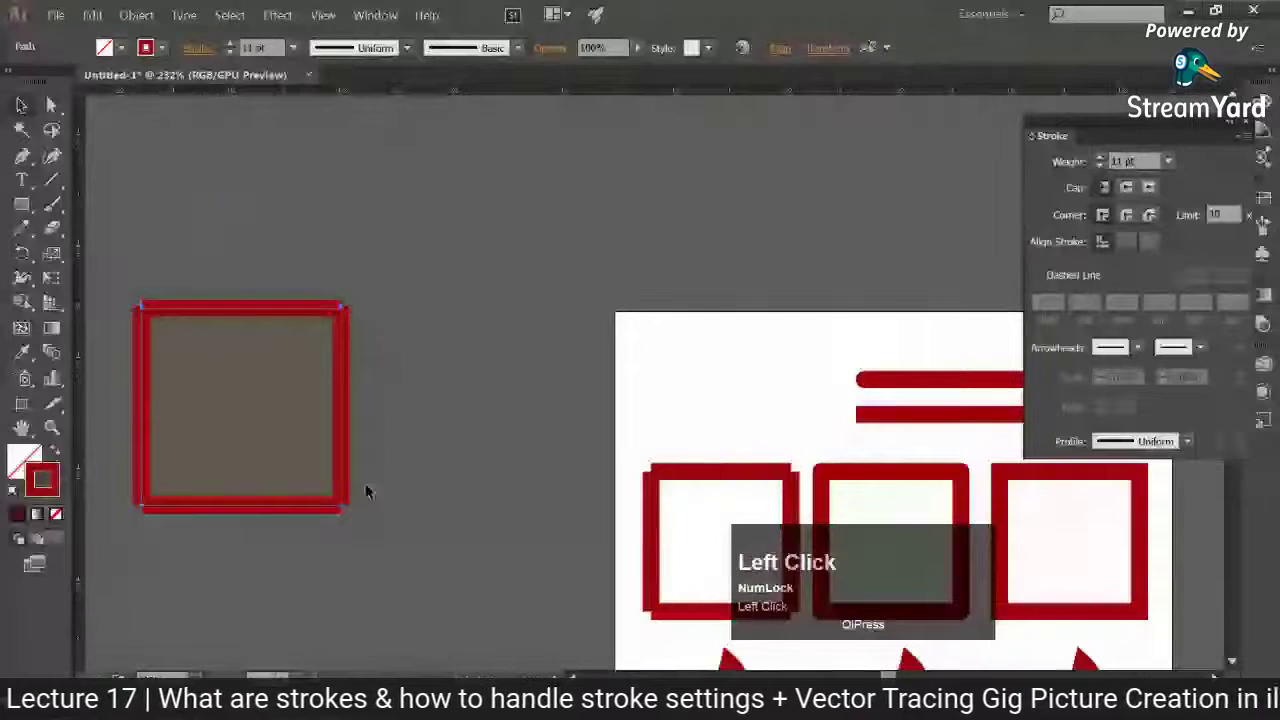
pyautogui.keyDown('alt'); pyautogui.moveTo(346, 490); pyautogui.dragTo(594, 406); pyautogui.keyUp('alt')
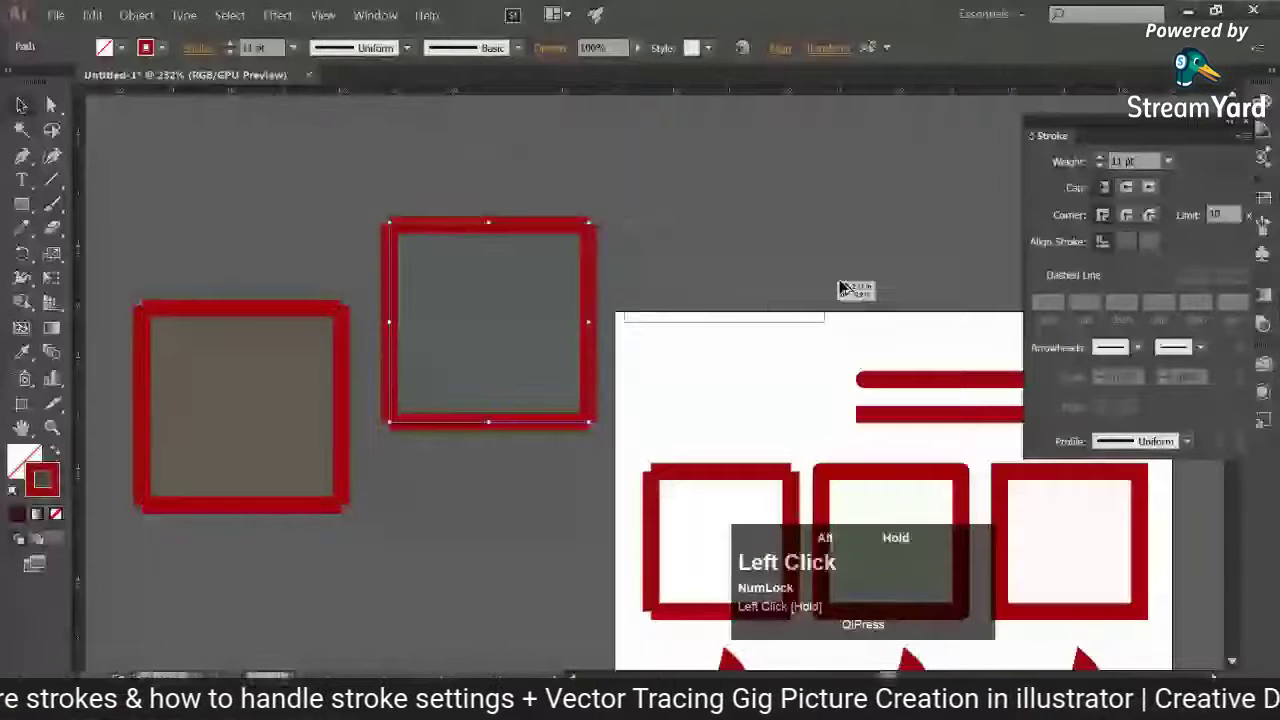
# Duplicate the large four-line square above the artboard, giving the middle square round caps and the new copy projecting caps
pyautogui.moveTo(843, 289); pyautogui.dragTo(852, 100)
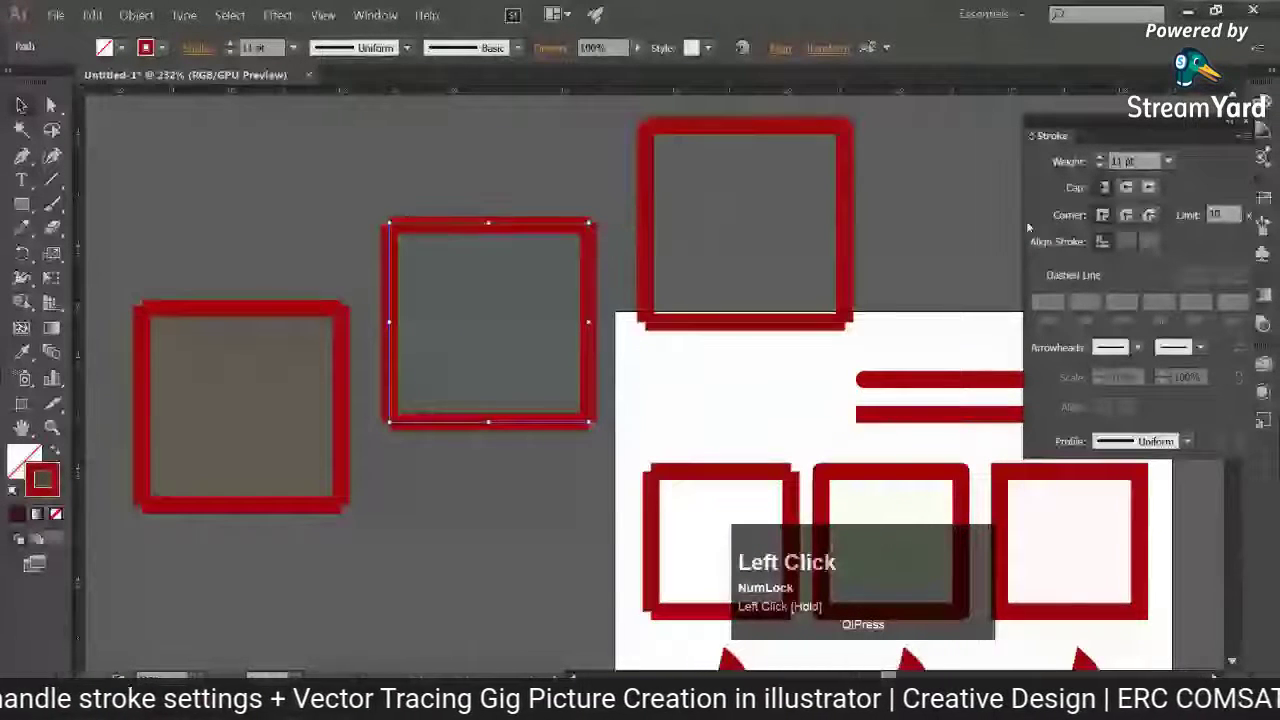
pyautogui.click(1127, 188)
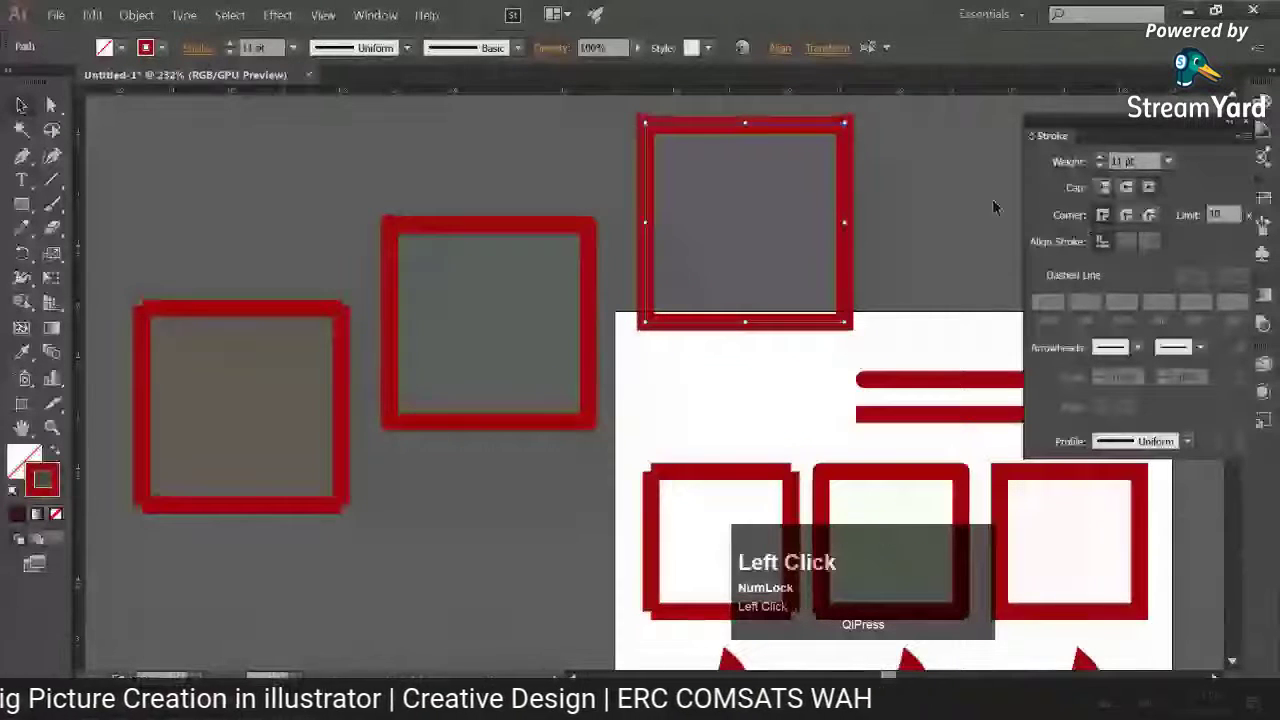
# Align the top line of the large projecting-capped square flush with the outer edge of its right side line
pyautogui.scroll(3, 992, 207)
pyautogui.hscroll(2, 992, 207)
pyautogui.moveTo(631, 277)
pyautogui.keyDown('shift'); pyautogui.mouseDown()
pyautogui.moveTo(620, 268)
pyautogui.moveTo(654, 271)
pyautogui.mouseUp(); pyautogui.keyUp('shift')
pyautogui.click(660, 251)
pyautogui.moveTo(622, 408); pyautogui.dragTo(603, 326)
pyautogui.hotkey('ctrl', '=')
pyautogui.hotkey('ctrl', '=')
pyautogui.hotkey('ctrl', '=')
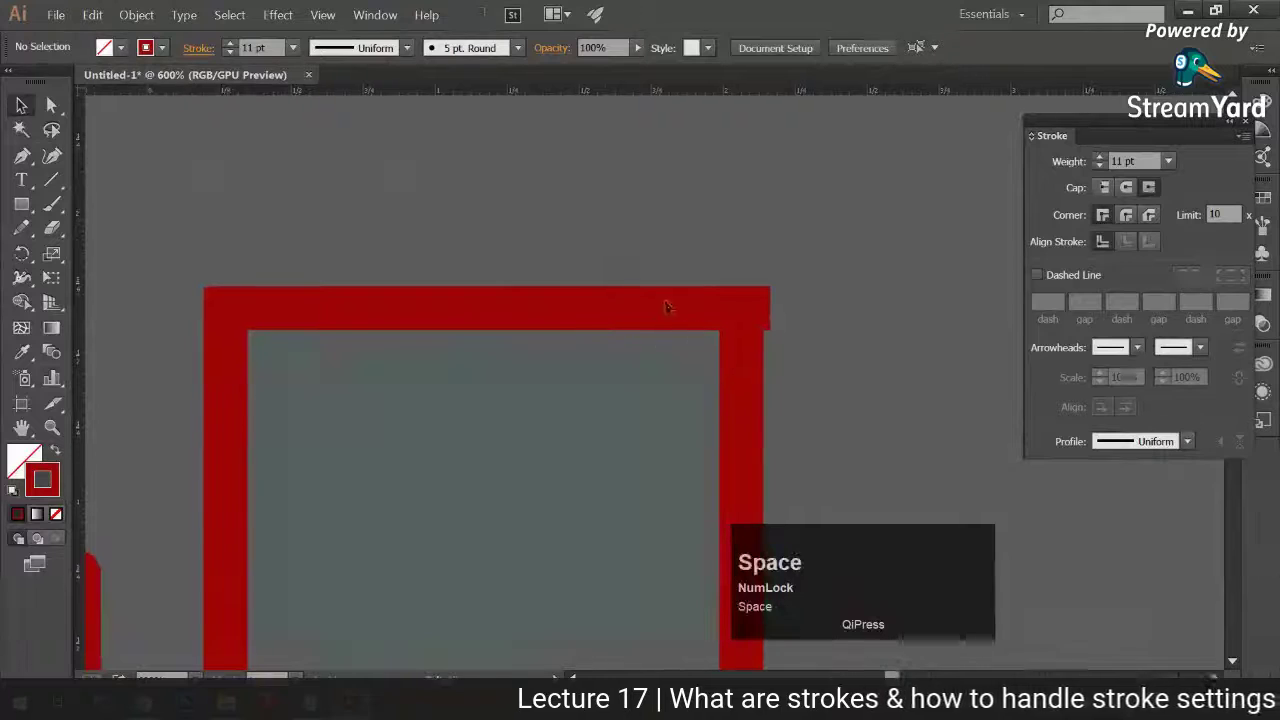
pyautogui.click(632, 309)
pyautogui.keyDown('ctrl'); pyautogui.click(674, 371); pyautogui.keyUp('ctrl')
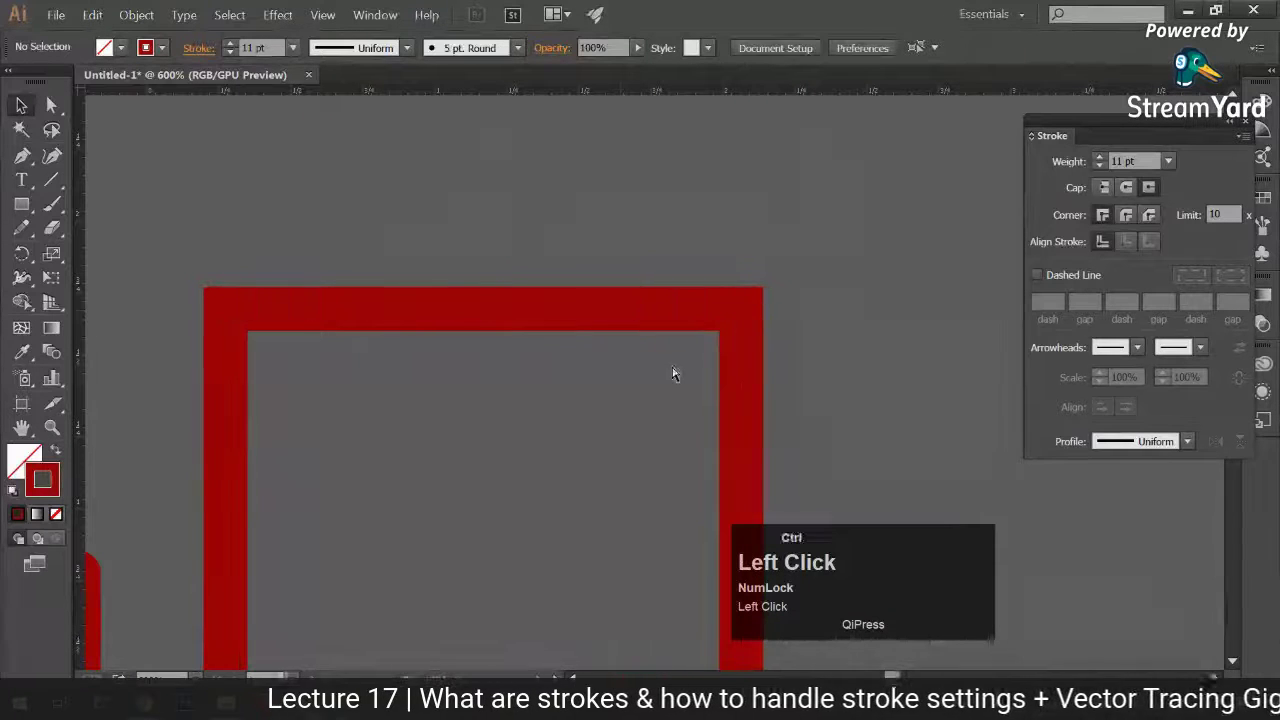
pyautogui.hotkey('ctrl', '-')
pyautogui.hotkey('ctrl', '-')
pyautogui.hotkey('ctrl', '-')
pyautogui.hotkey('ctrl', '-')
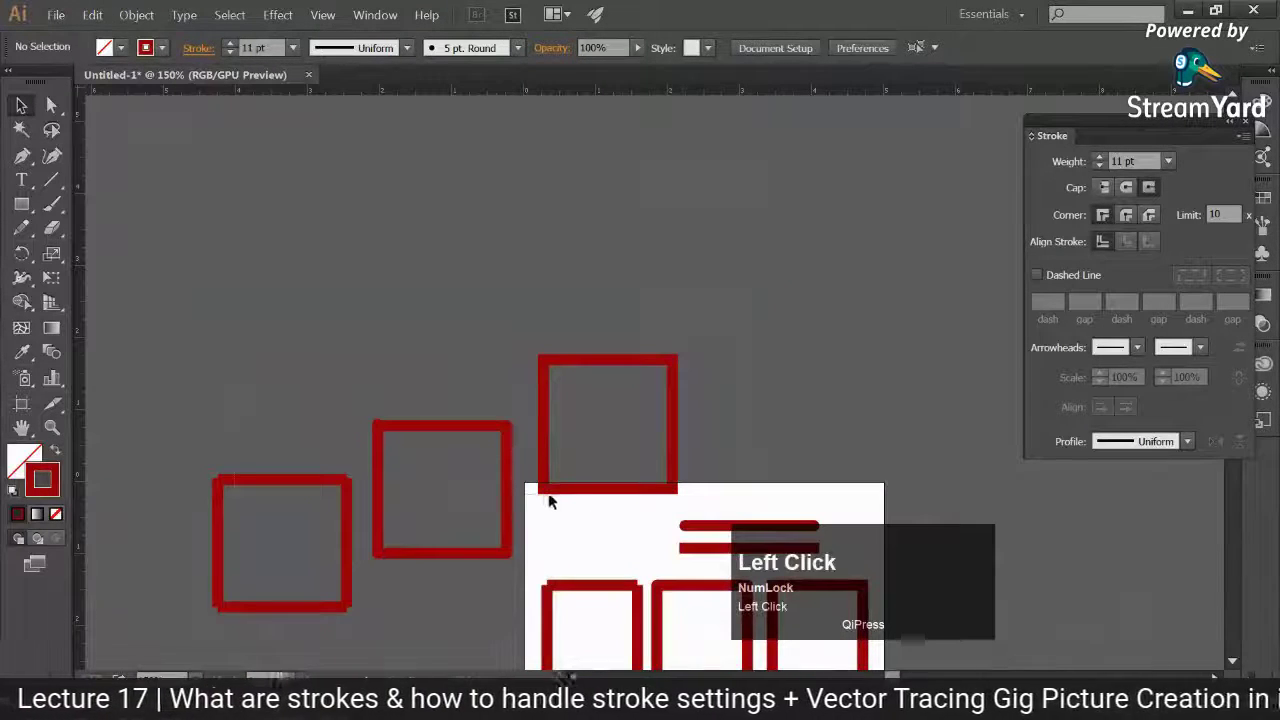
pyautogui.moveTo(548, 495); pyautogui.dragTo(520, 366)
pyautogui.keyDown('shift'); pyautogui.click(612, 490); pyautogui.keyUp('shift')
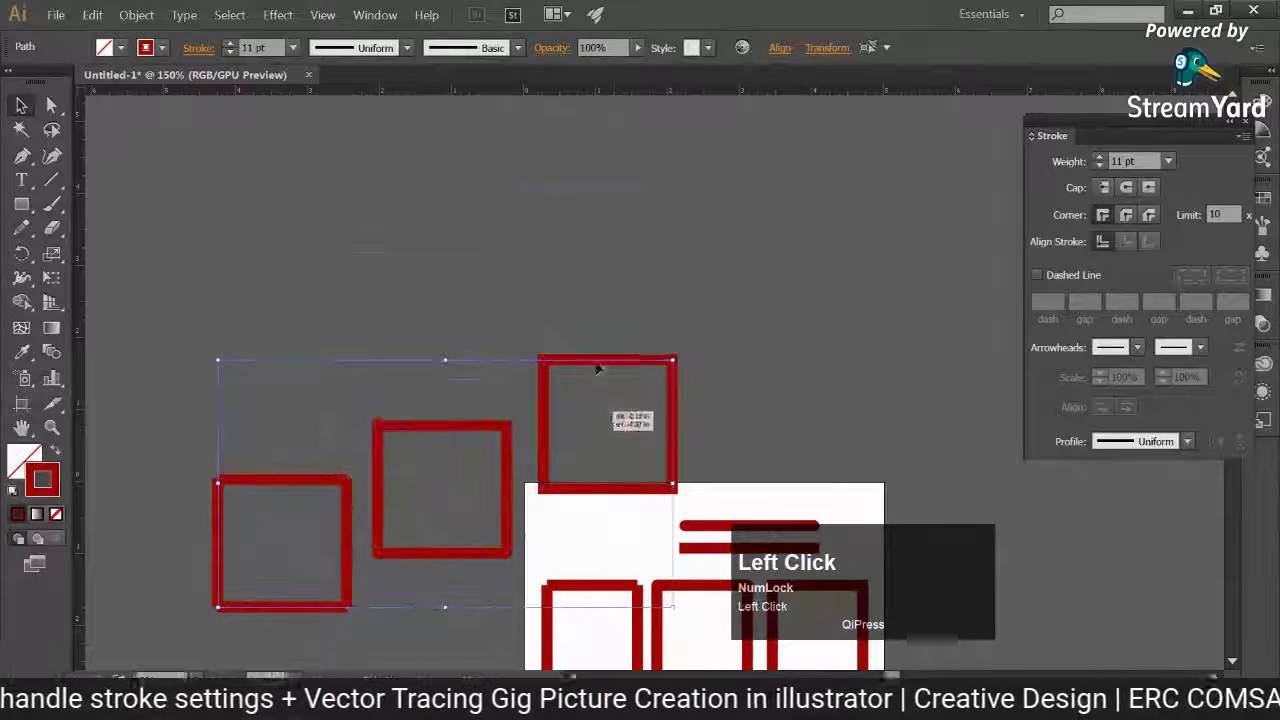
pyautogui.moveTo(598, 370); pyautogui.dragTo(671, 323)
pyautogui.hotkey('ctrl', 'z')
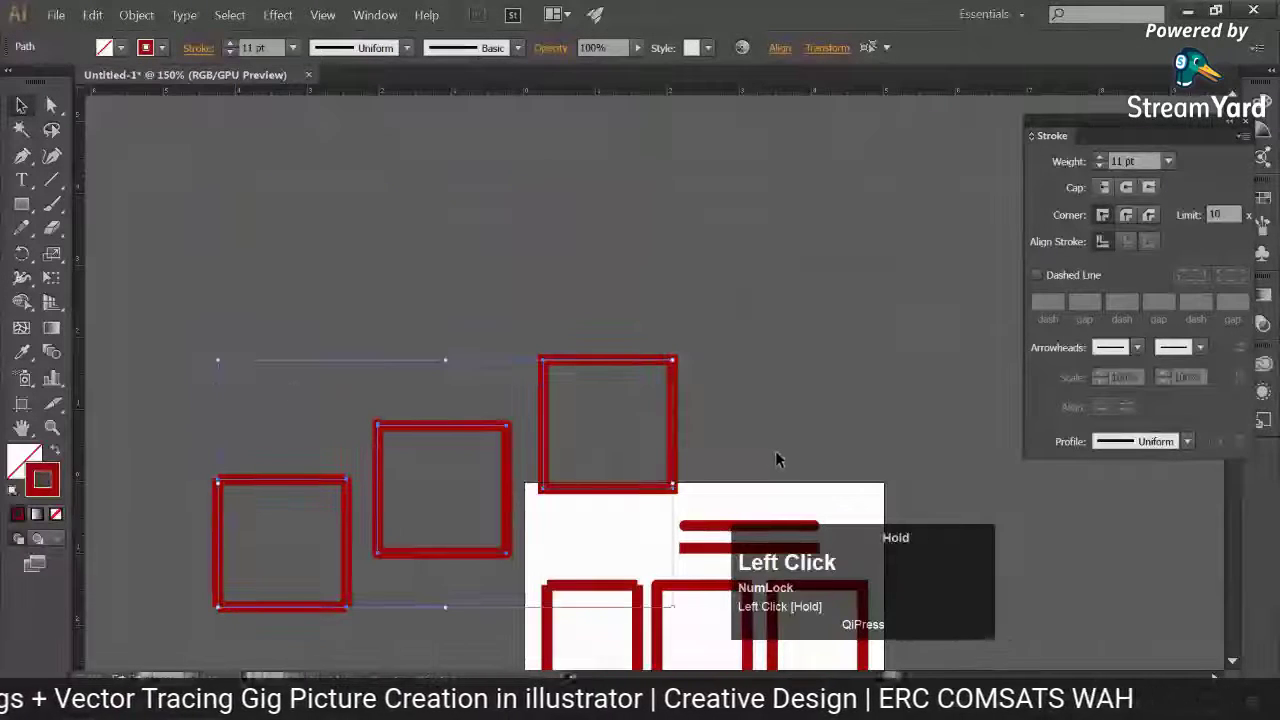
pyautogui.moveTo(775, 451); pyautogui.dragTo(485, 500)
pyautogui.keyDown('shift'); pyautogui.click(220, 502); pyautogui.keyUp('shift')
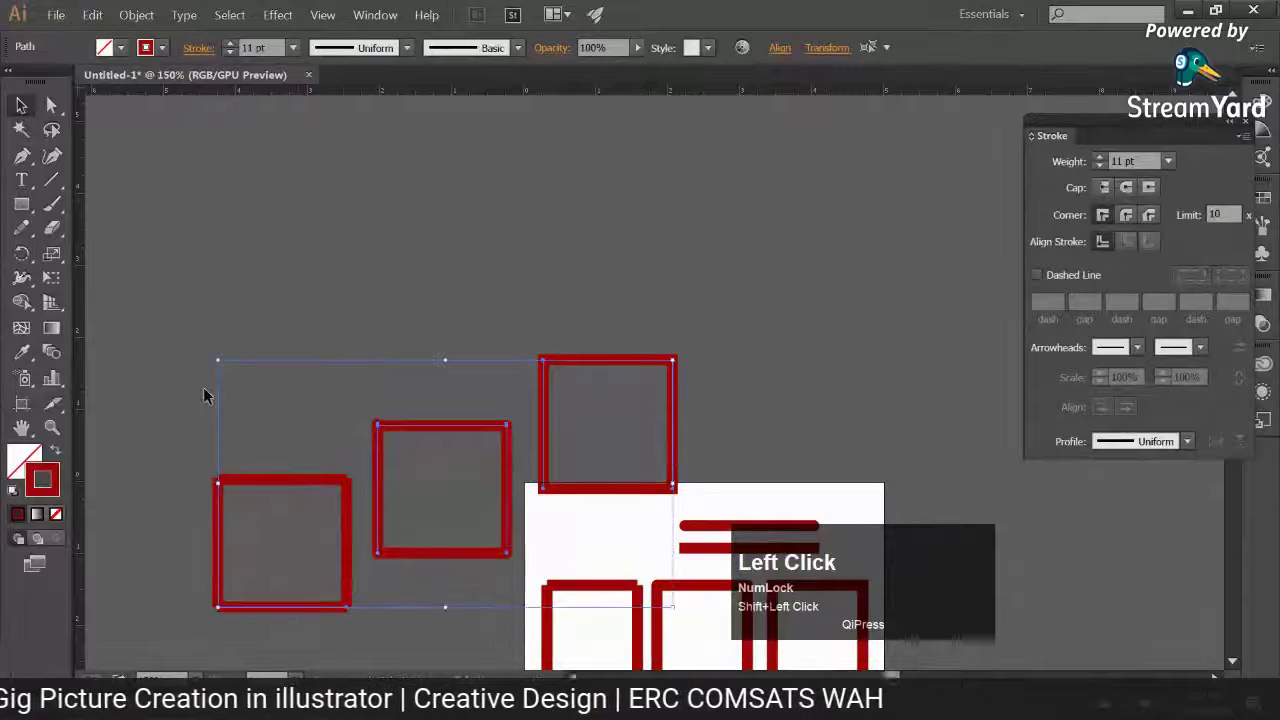
pyautogui.click(204, 396)
pyautogui.moveTo(603, 352); pyautogui.dragTo(492, 199)
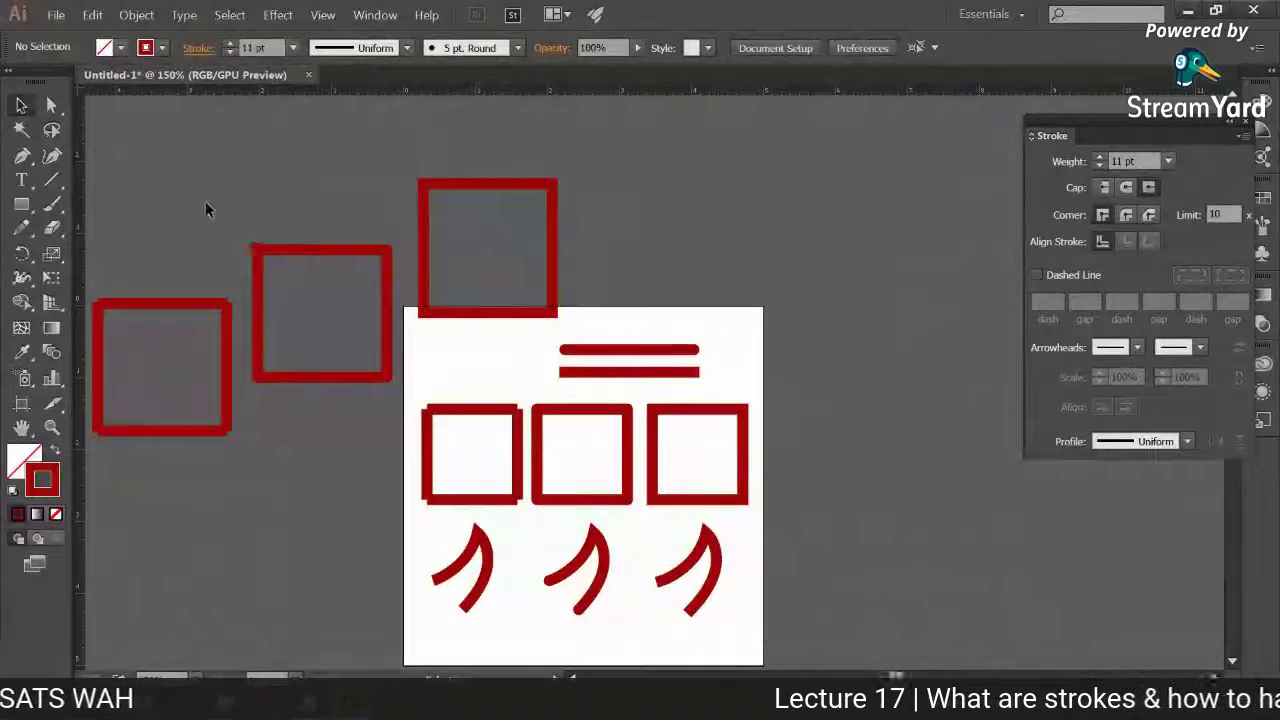
# Delete the lines of the three large demonstration squares outside the artboard
pyautogui.moveTo(140, 198); pyautogui.dragTo(474, 379)
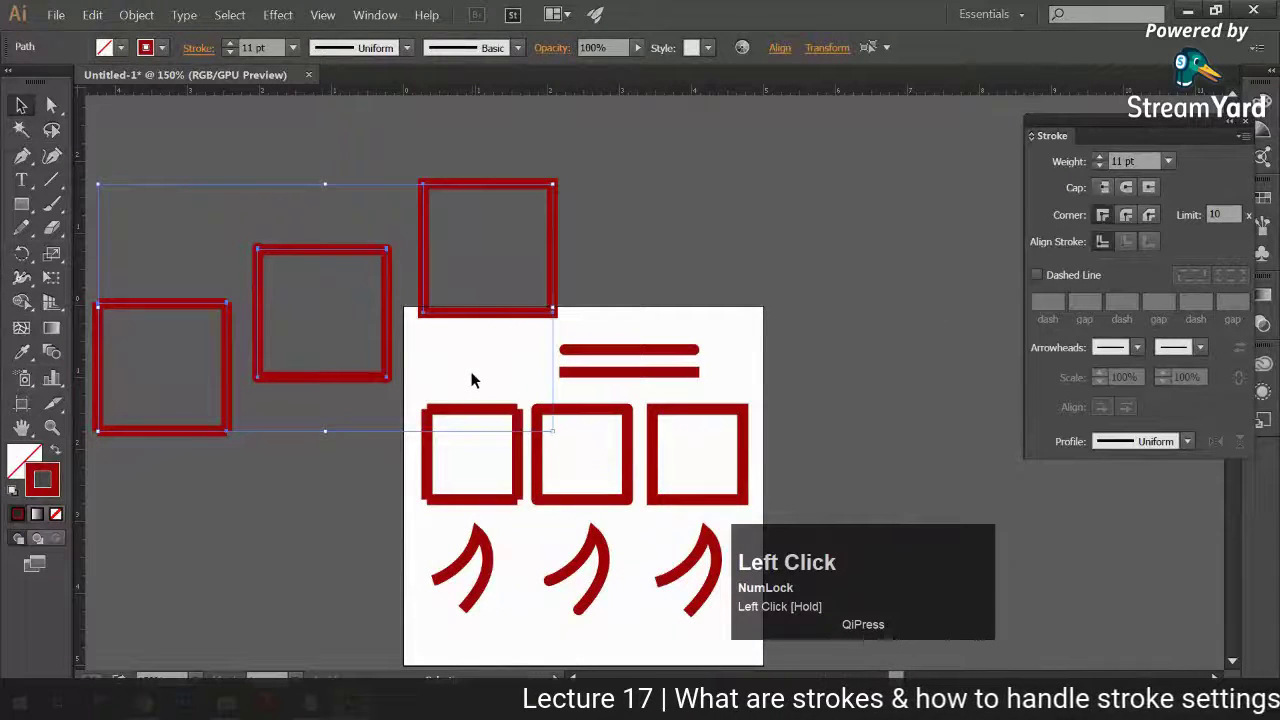
pyautogui.press('Delete')
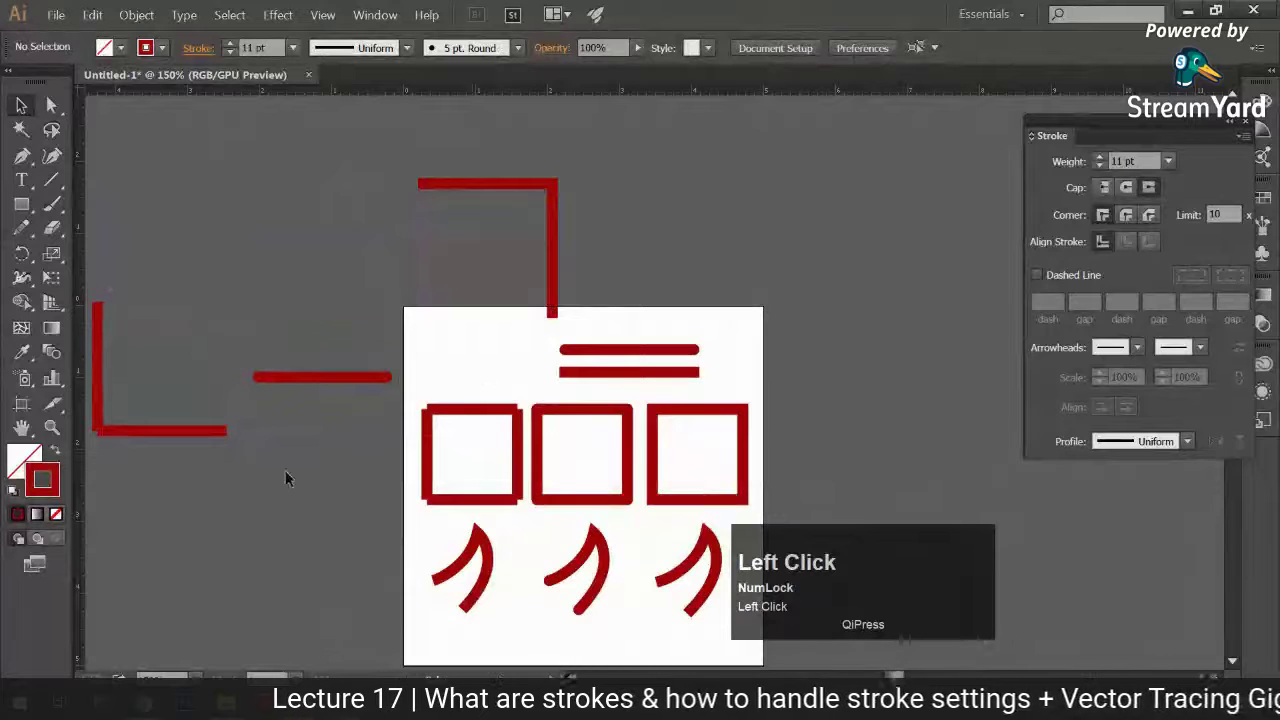
pyautogui.moveTo(285, 478); pyautogui.dragTo(200, 360)
pyautogui.press('Delete')
pyautogui.moveTo(443, 126); pyautogui.dragTo(565, 250)
pyautogui.press('Delete')
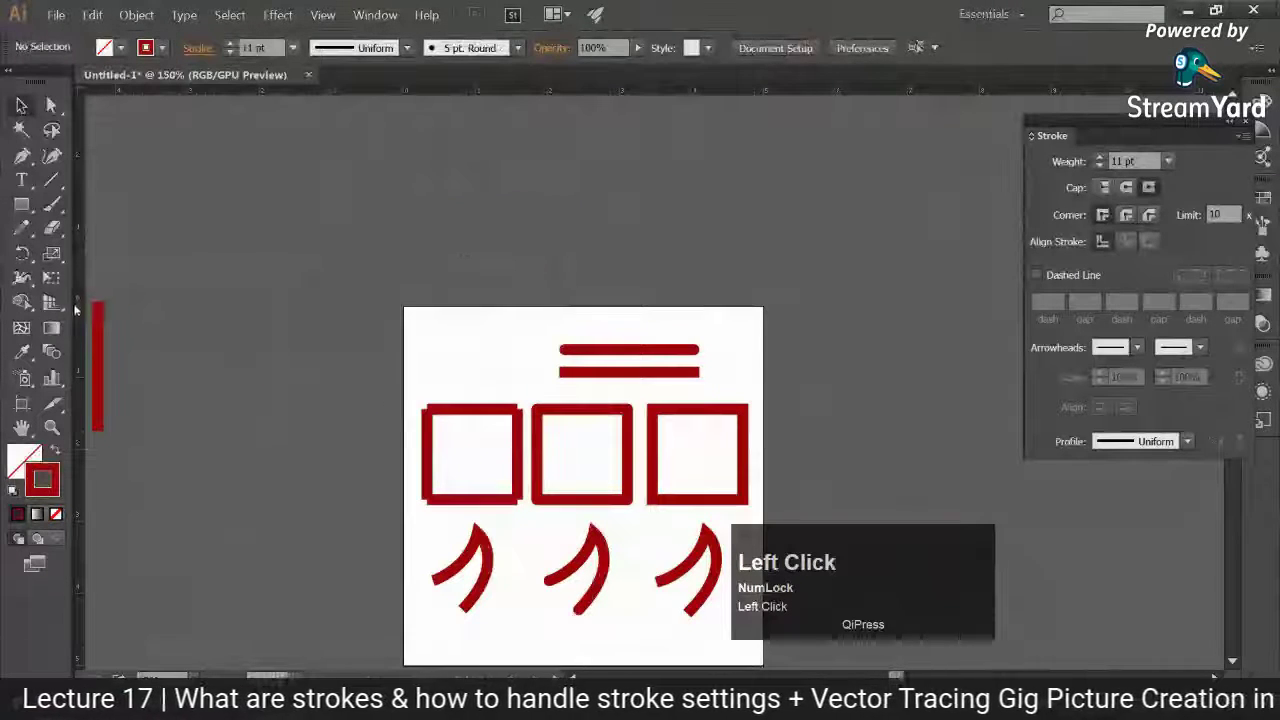
# Duplicate the round-capped line just above itself and give the copy a butt cap
pyautogui.moveTo(523, 323); pyautogui.dragTo(472, 180)
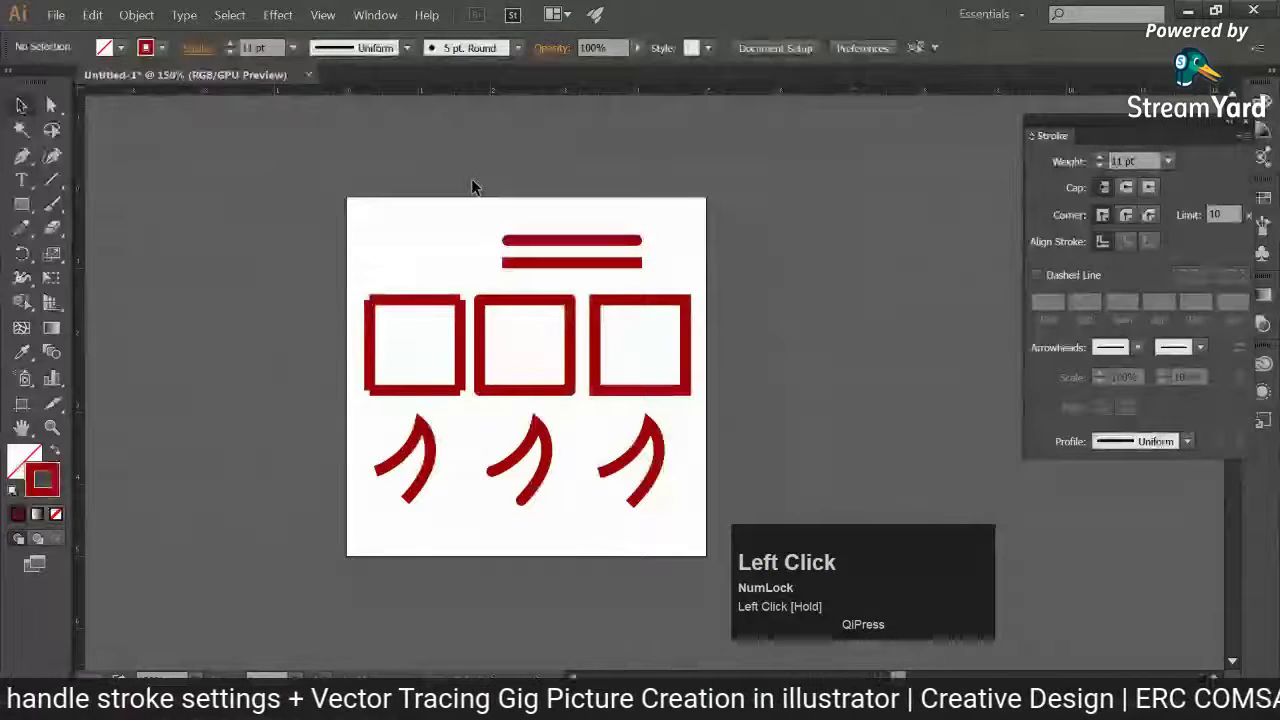
pyautogui.hotkey('ctrl', '=')
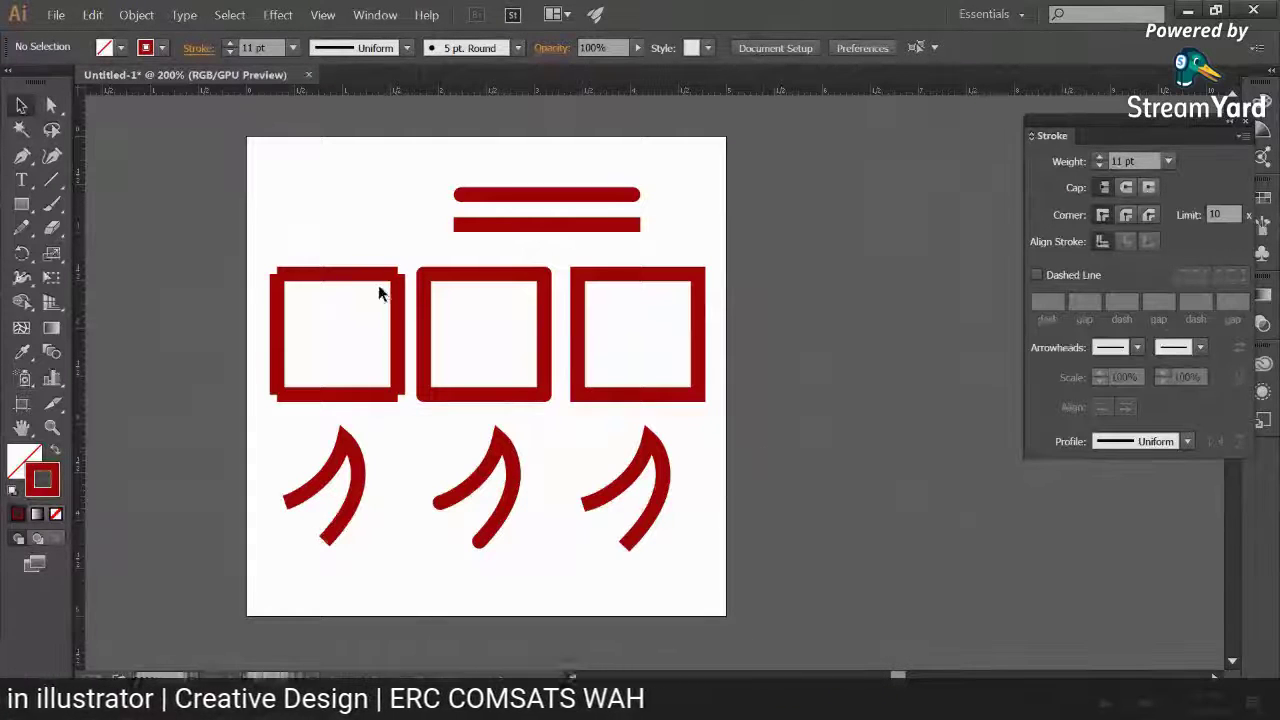
pyautogui.moveTo(600, 195); pyautogui.dragTo(596, 166)
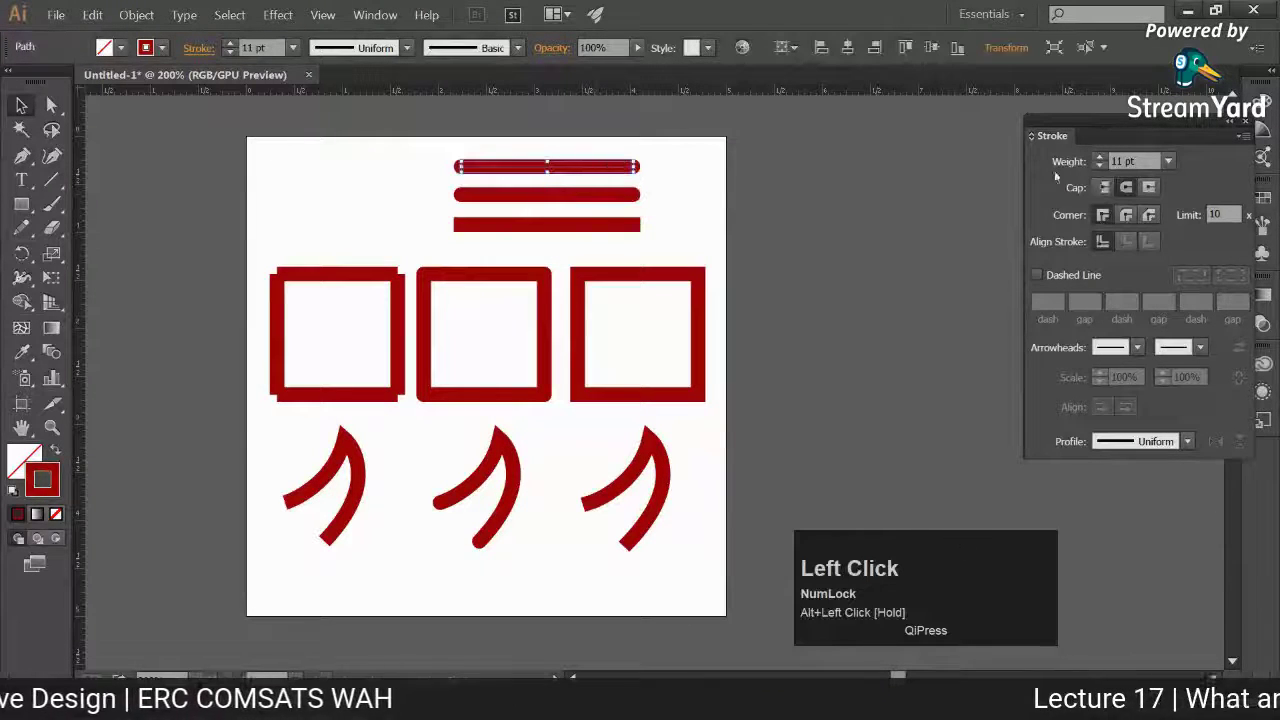
pyautogui.click(934, 257)
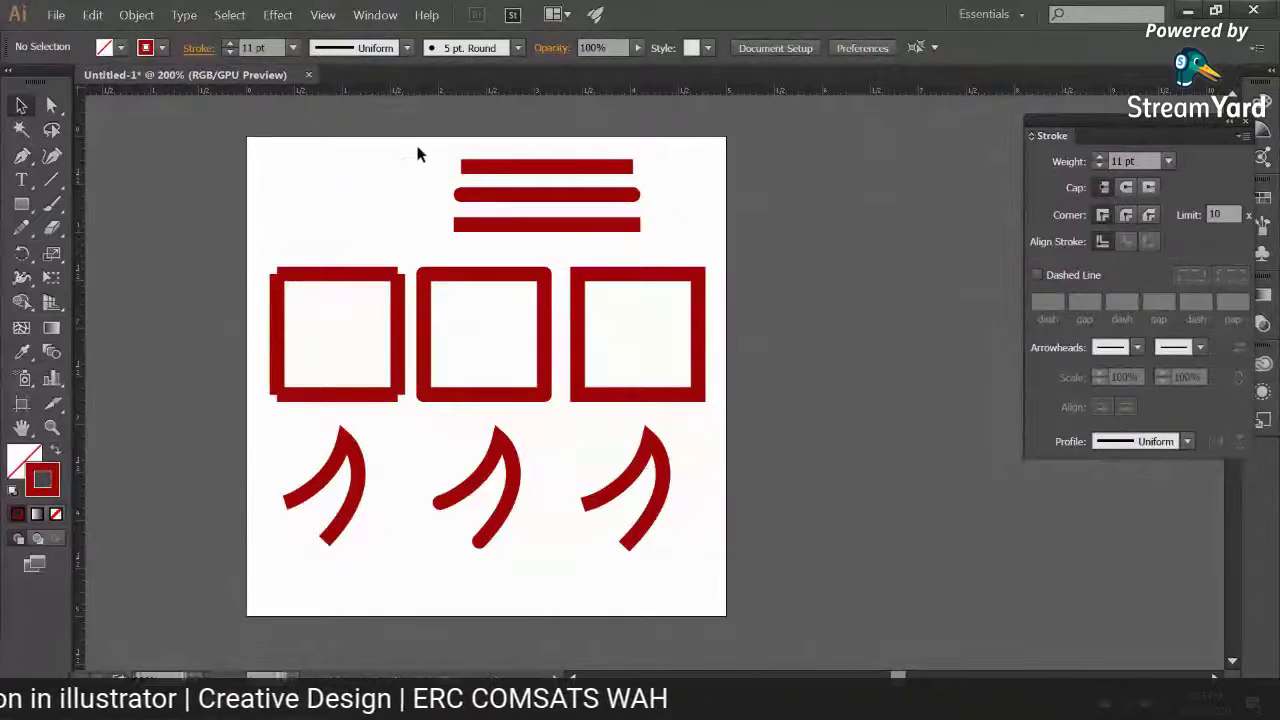
# Move the three sample lines left above the squares and highlight the first square's paths to check its butt caps
pyautogui.moveTo(418, 153); pyautogui.dragTo(491, 238)
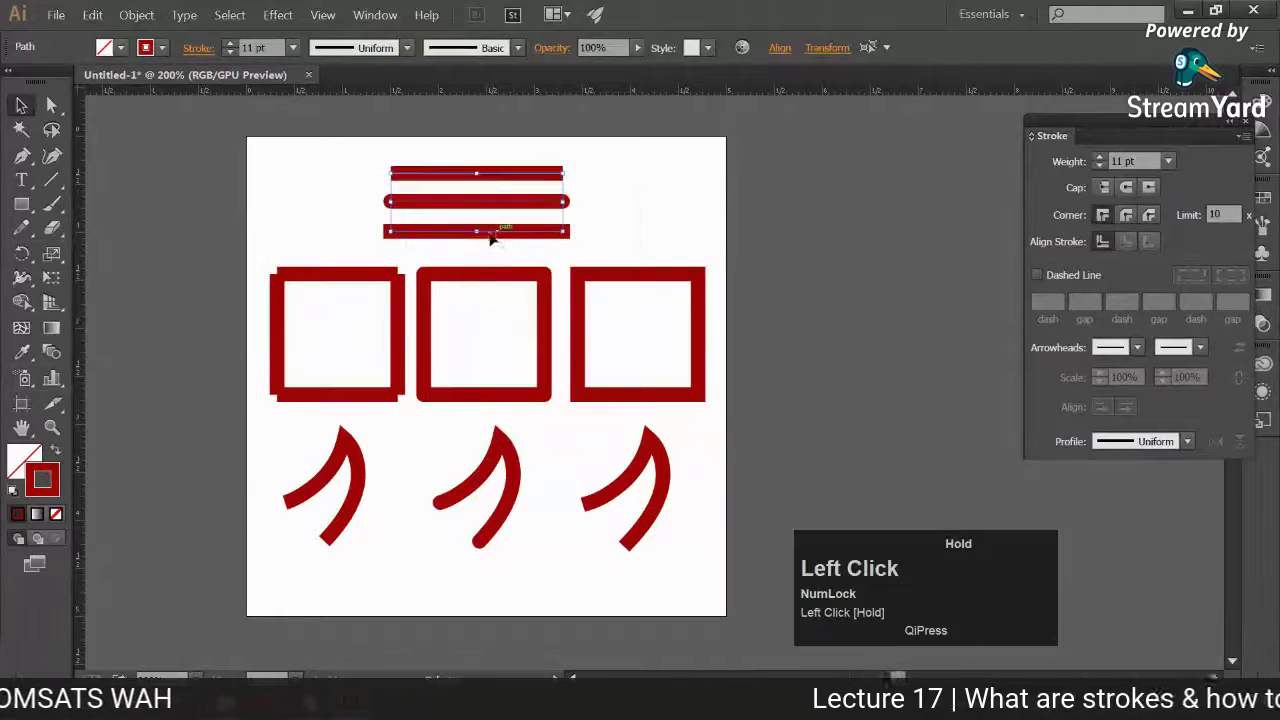
pyautogui.click(302, 221)
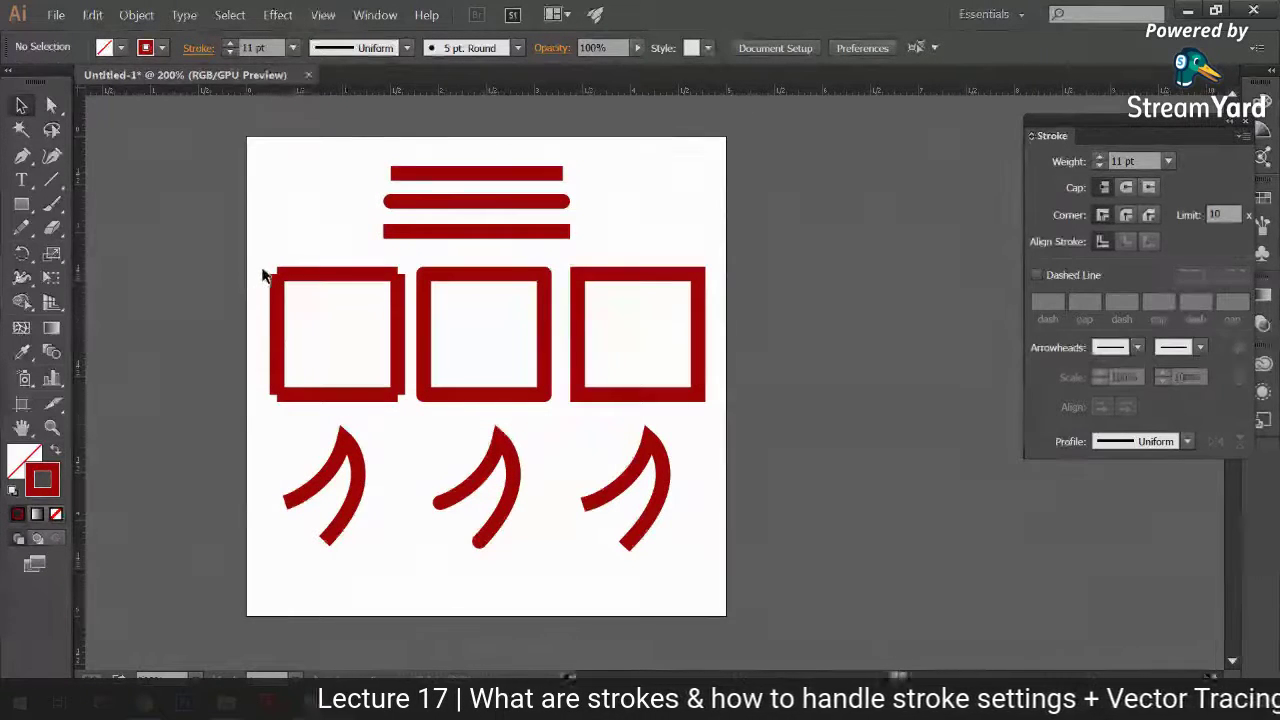
pyautogui.moveTo(263, 270); pyautogui.dragTo(409, 409)
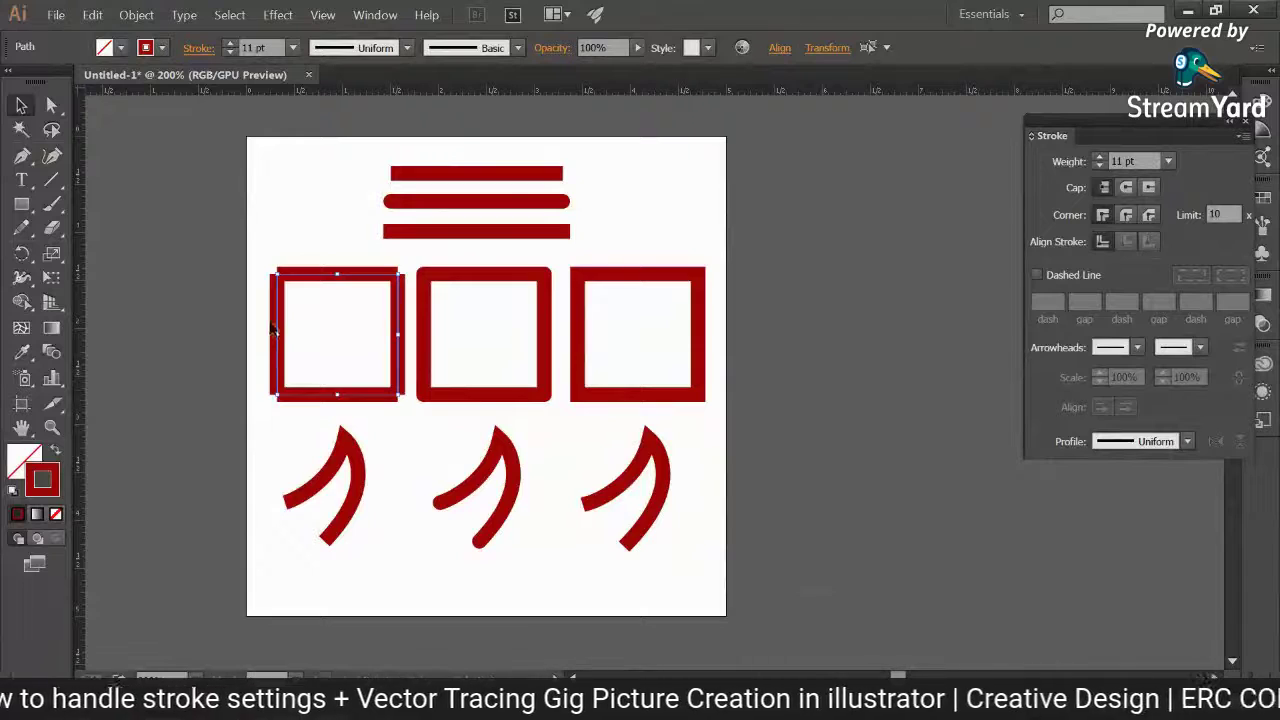
pyautogui.click(320, 278)
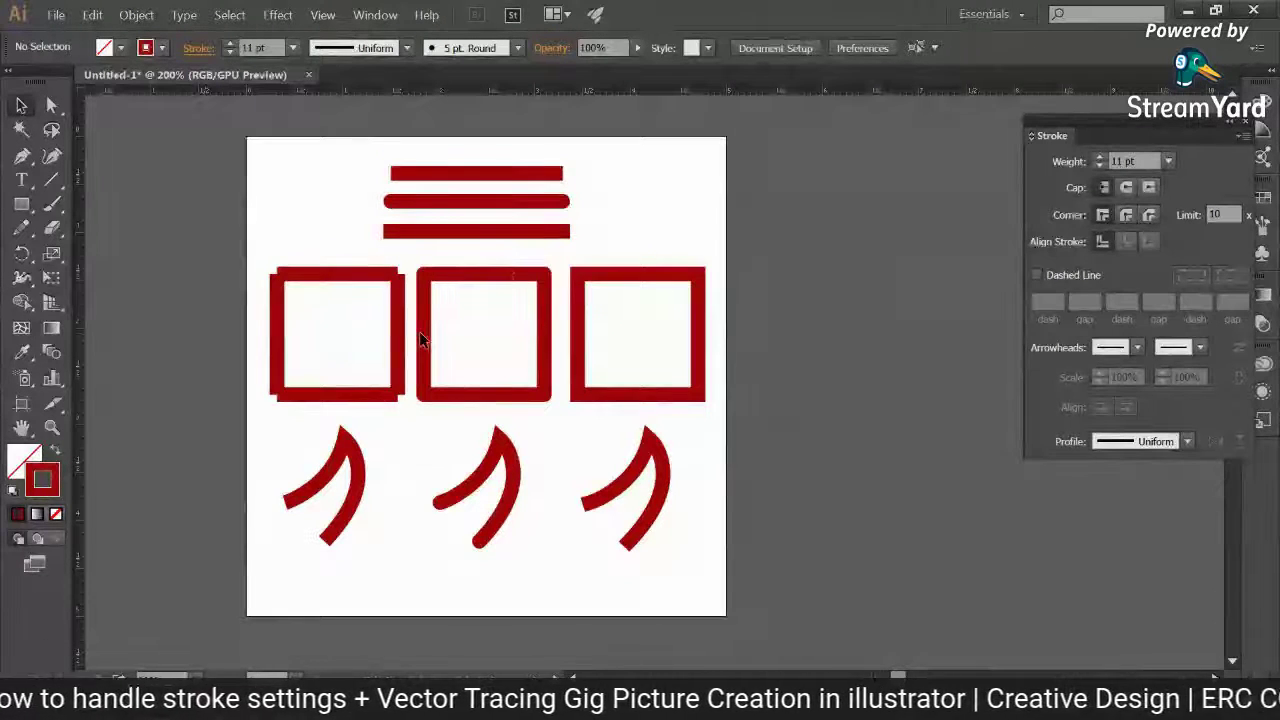
# Add the point text "CAPS" on the empty canvas above and to the left of the artboard
pyautogui.press('ctrl')
pyautogui.hotkey('ctrl', '-')
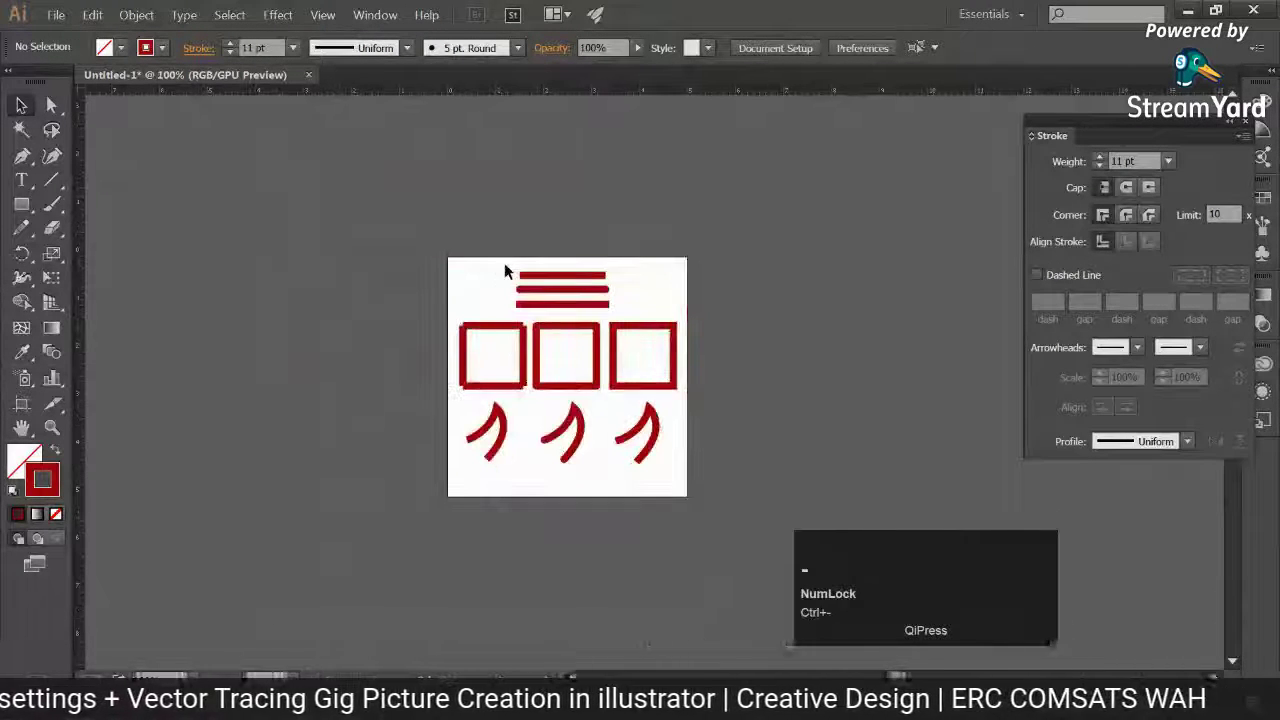
pyautogui.click(21, 180)
pyautogui.hotkey('shift', 'c')
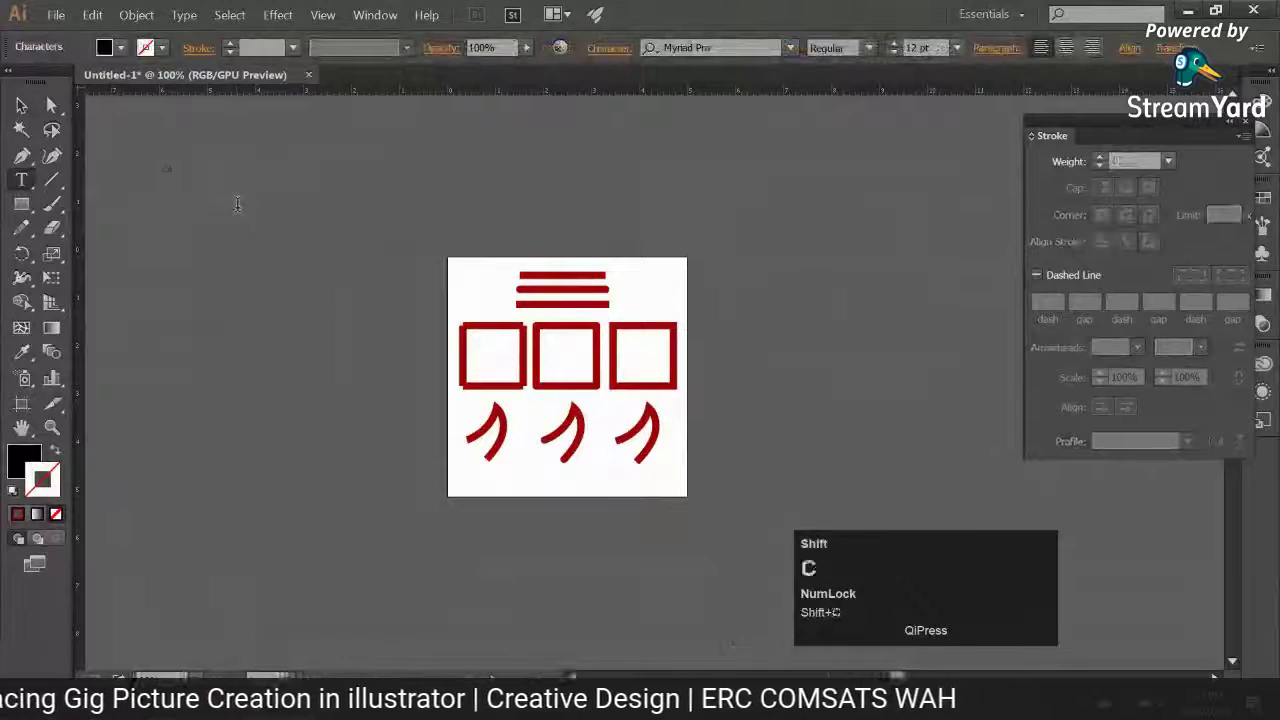
pyautogui.write('PS')
pyautogui.hotkey('ctrl', 'a')
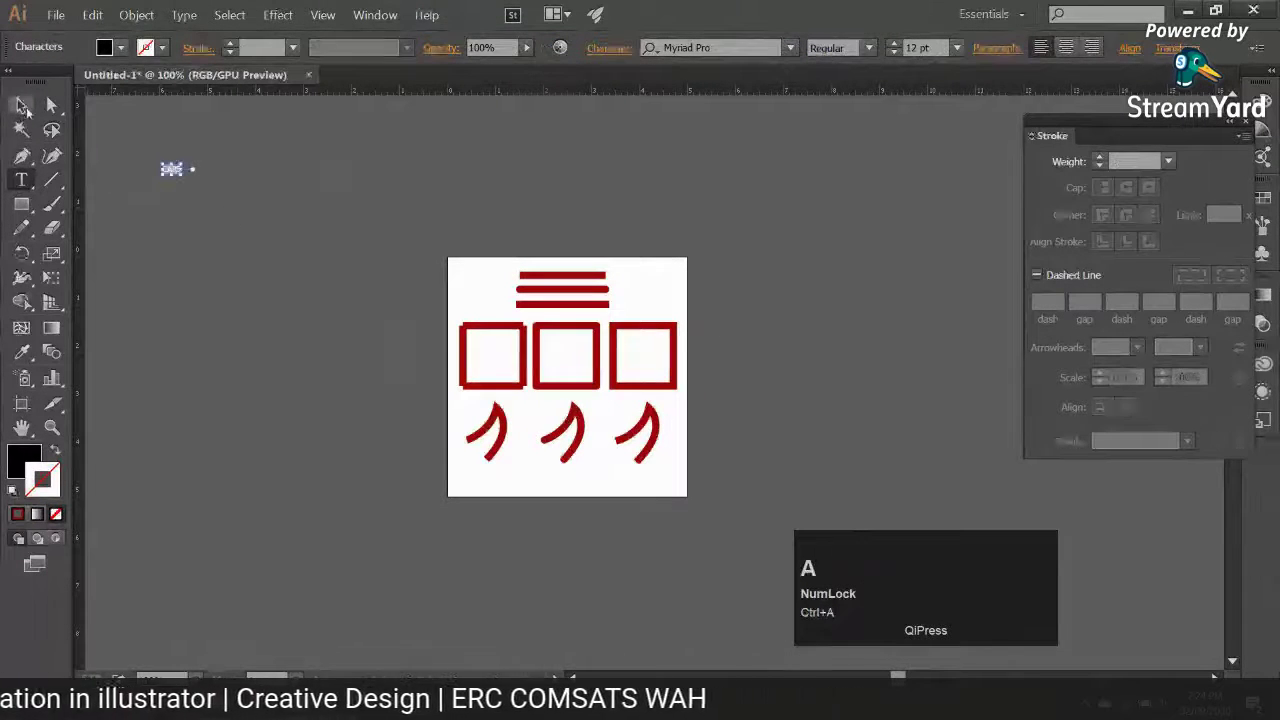
# Give the CAPS text the sample lines' red as its fill with no stroke, and enlarge it to 70 pt
pyautogui.click(22, 352)
pyautogui.click(519, 284)
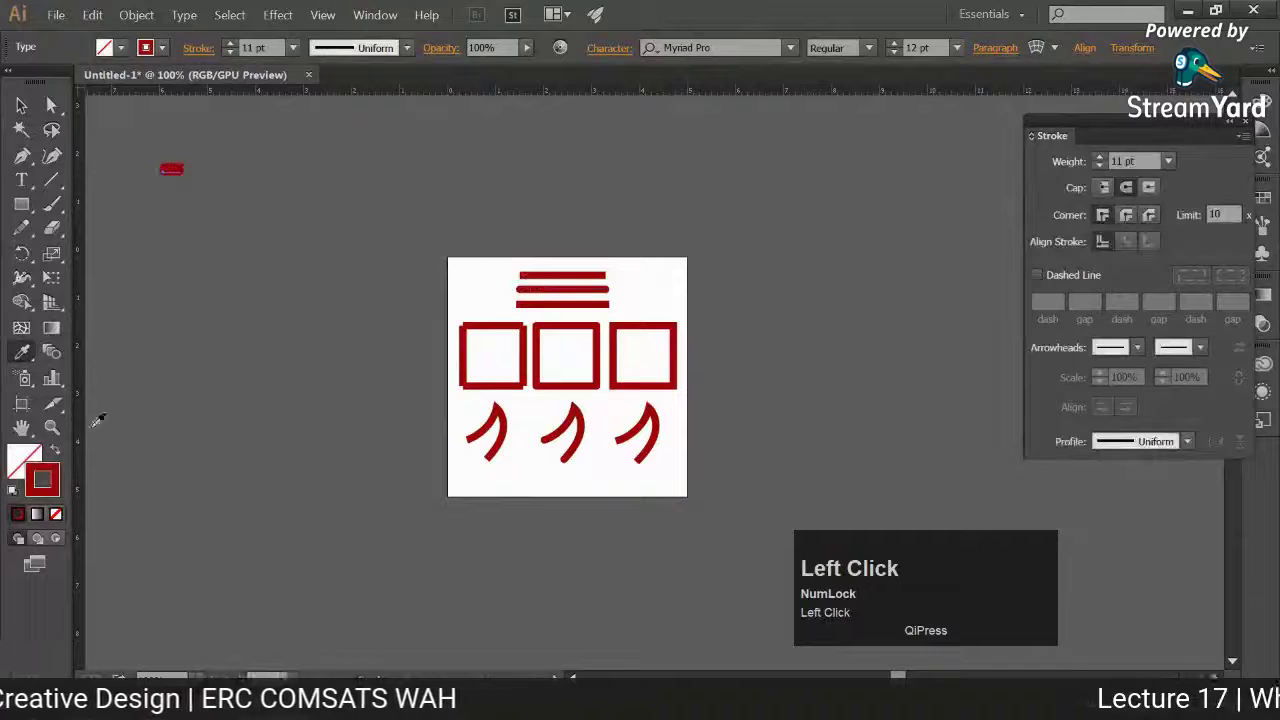
pyautogui.click(55, 453)
pyautogui.keyDown('shift'); pyautogui.click(890, 47); pyautogui.keyUp('shift')
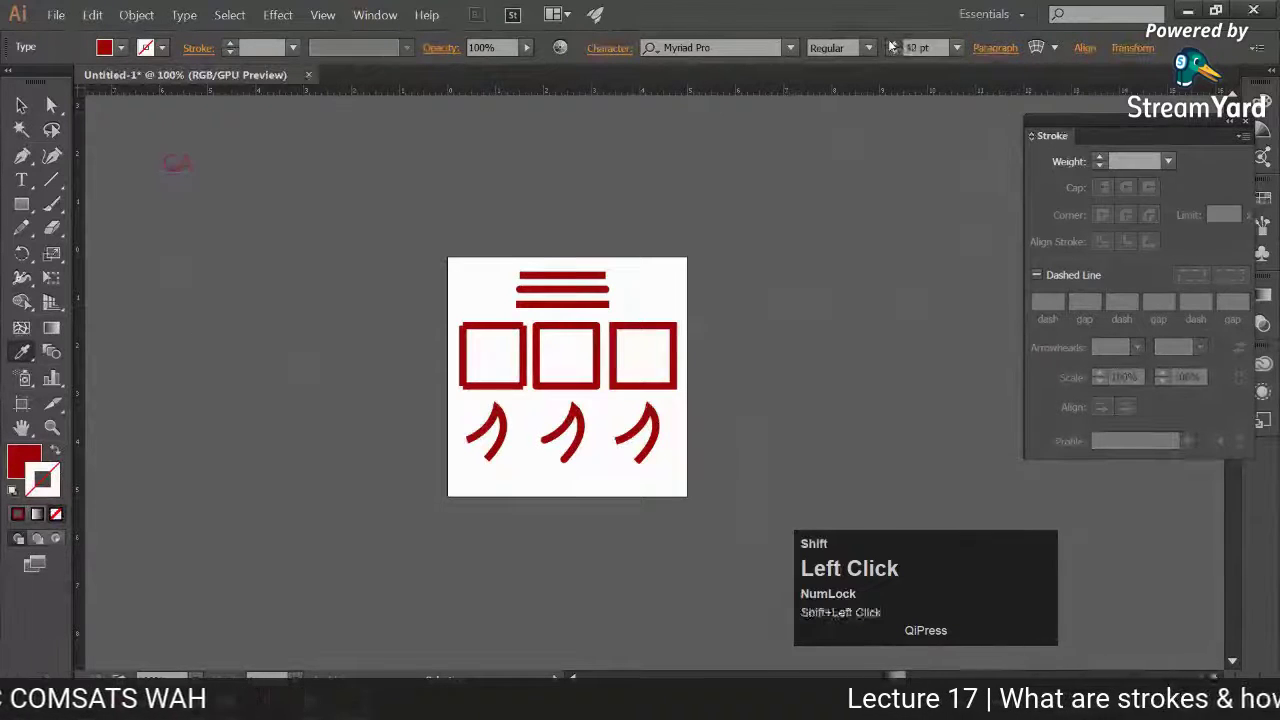
# Move all cap samples off the artboard's left side, grouped beneath the CAPS heading
pyautogui.click(21, 104)
pyautogui.moveTo(410, 235)
pyautogui.mouseDown()
pyautogui.moveTo(680, 443)
pyautogui.moveTo(688, 472)
pyautogui.mouseUp()
pyautogui.moveTo(655, 403); pyautogui.dragTo(313, 313)
pyautogui.click(358, 317)
# Select the CAPS heading with all its samples and recolour their strokes white (ffffff)
pyautogui.moveTo(316, 180); pyautogui.dragTo(470, 425)
pyautogui.doubleClick(30, 468)
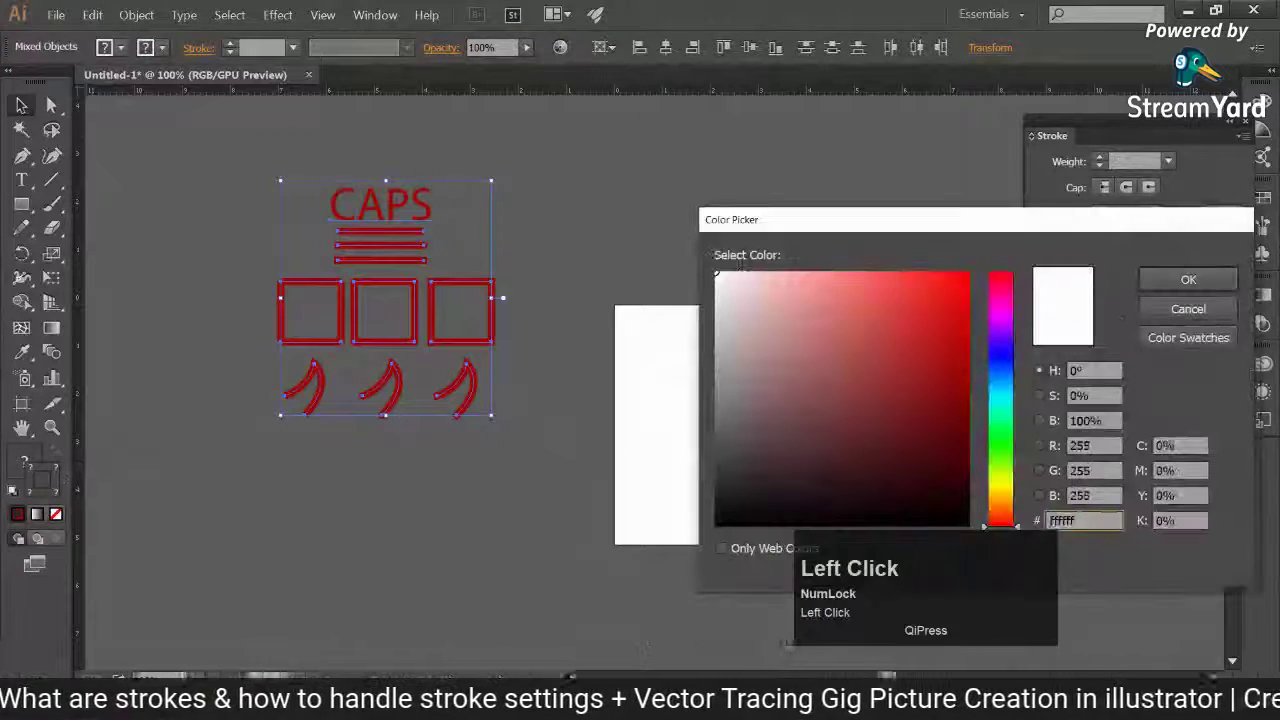
pyautogui.click(1188, 279)
# Make the CAPS text white and match the first square's left line to the white stroke of its neighbouring line
pyautogui.click(345, 200)
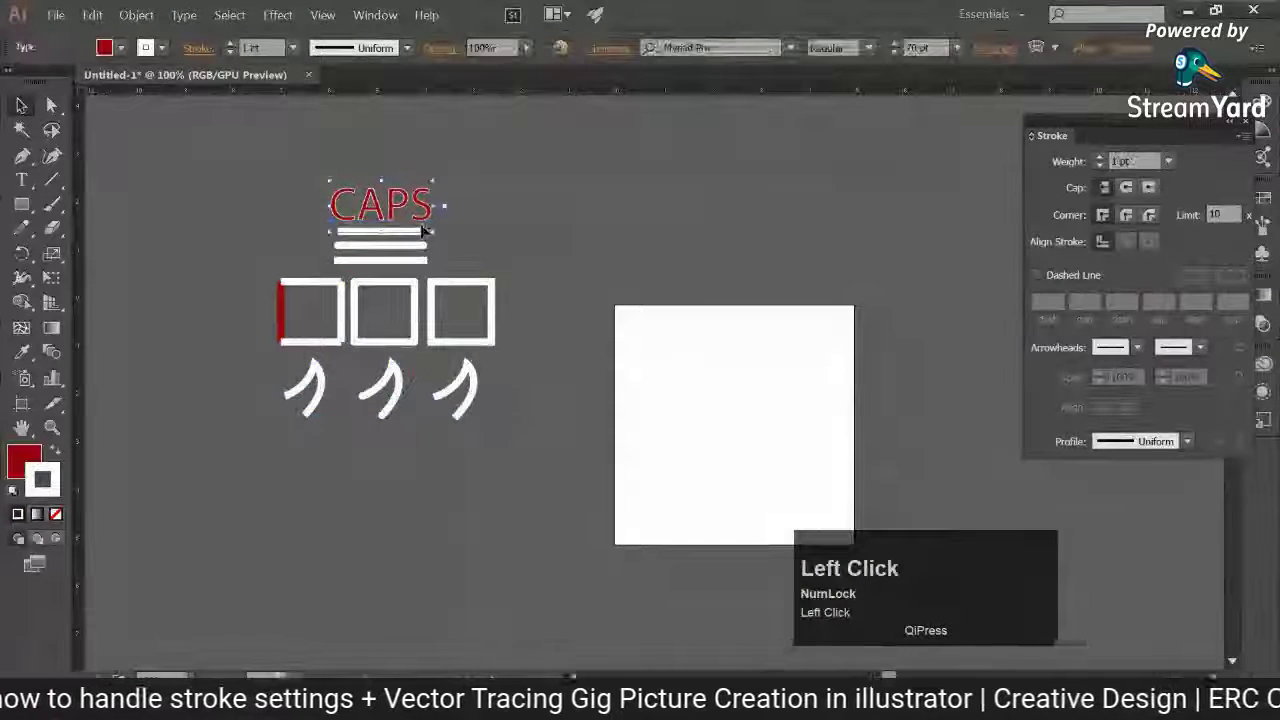
pyautogui.click(270, 330)
pyautogui.click(280, 312)
pyautogui.press('i')
pyautogui.click(338, 310)
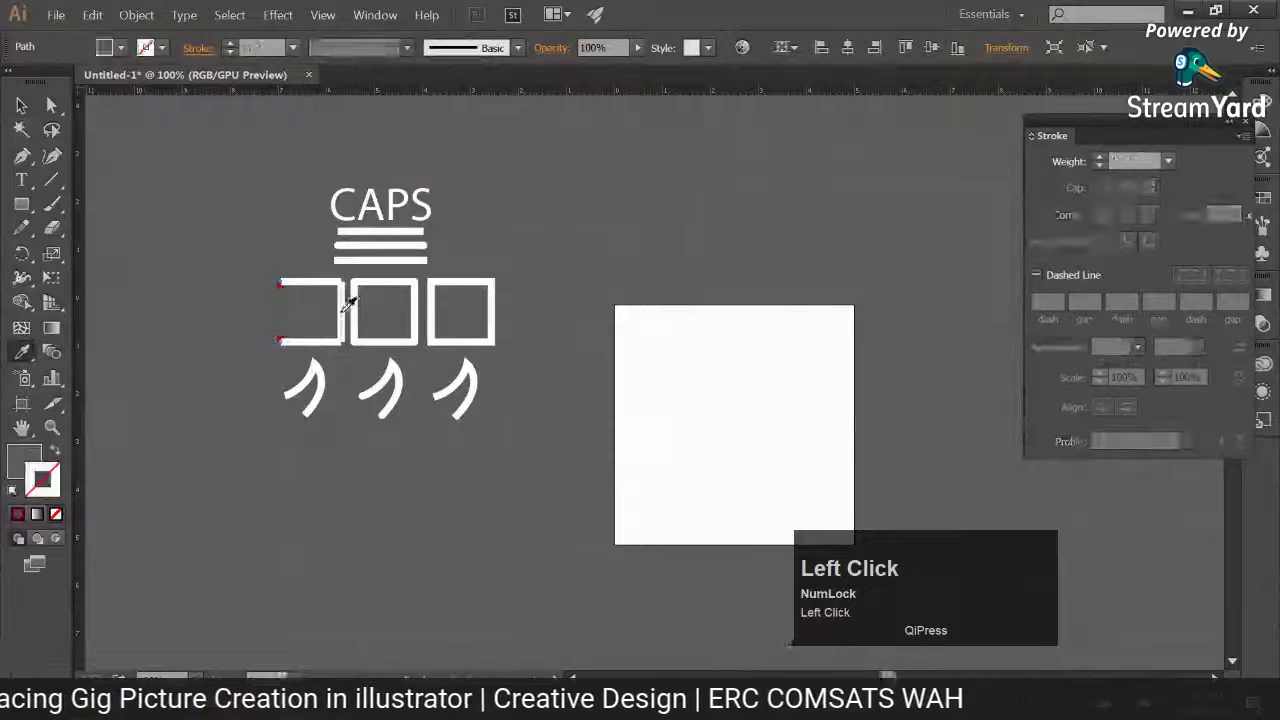
pyautogui.click(343, 306)
pyautogui.click(21, 106)
pyautogui.click(154, 202)
# Add the text "CORNERS" in the upper part of the empty artboard
pyautogui.moveTo(488, 335); pyautogui.dragTo(400, 360)
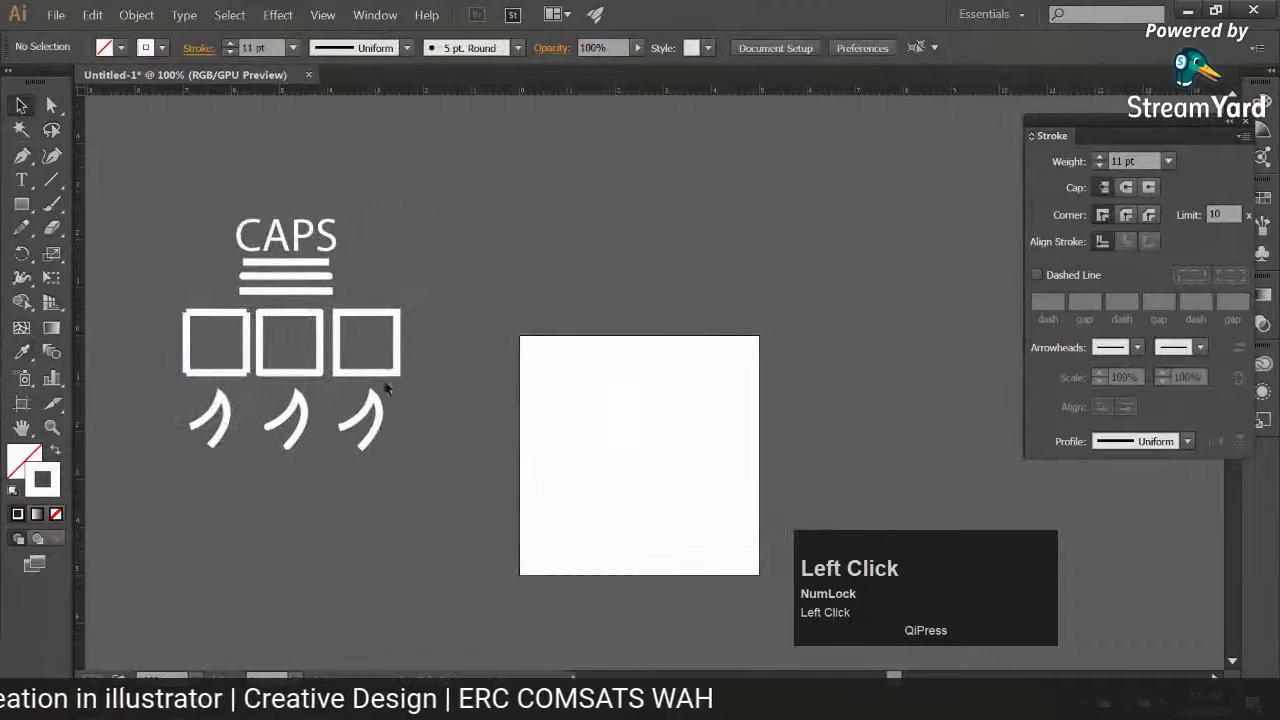
pyautogui.hotkey('ctrl', 'a')
pyautogui.moveTo(516, 474); pyautogui.dragTo(450, 413)
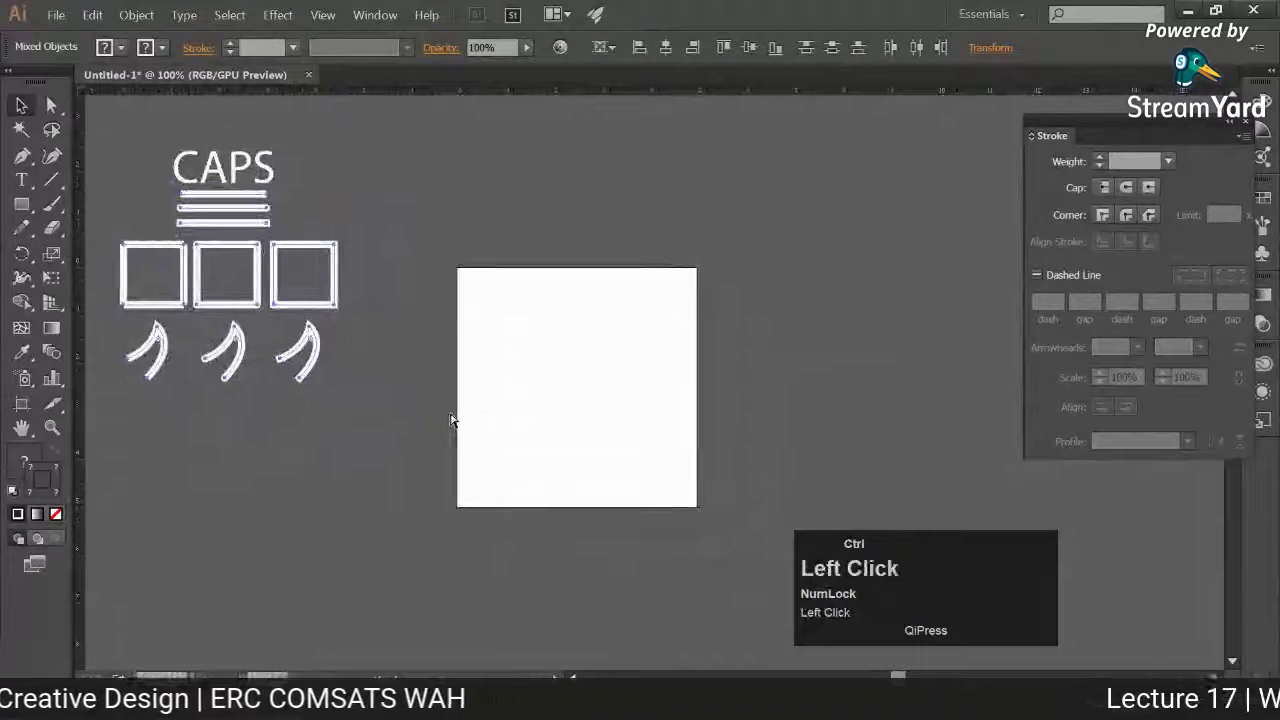
pyautogui.hotkey('ctrl', '=')
pyautogui.hotkey('ctrl', '=')
pyautogui.press('t')
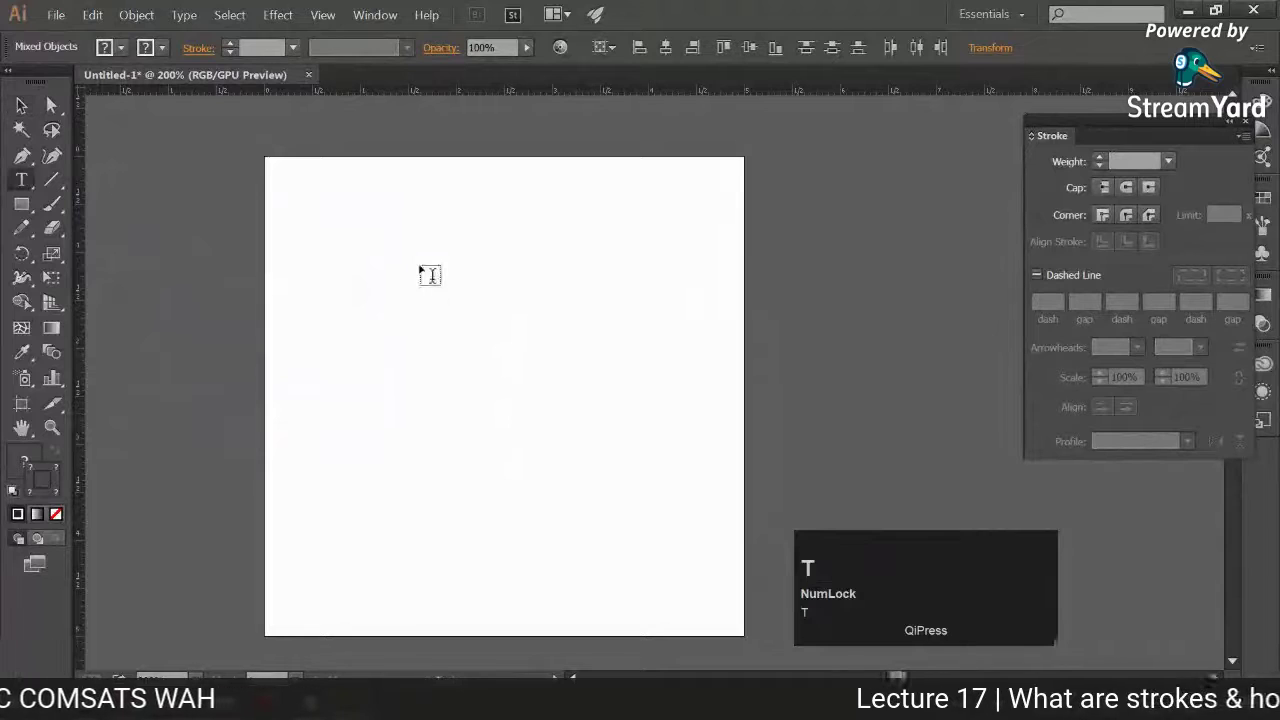
pyautogui.click(429, 276)
pyautogui.write('CORNERS')
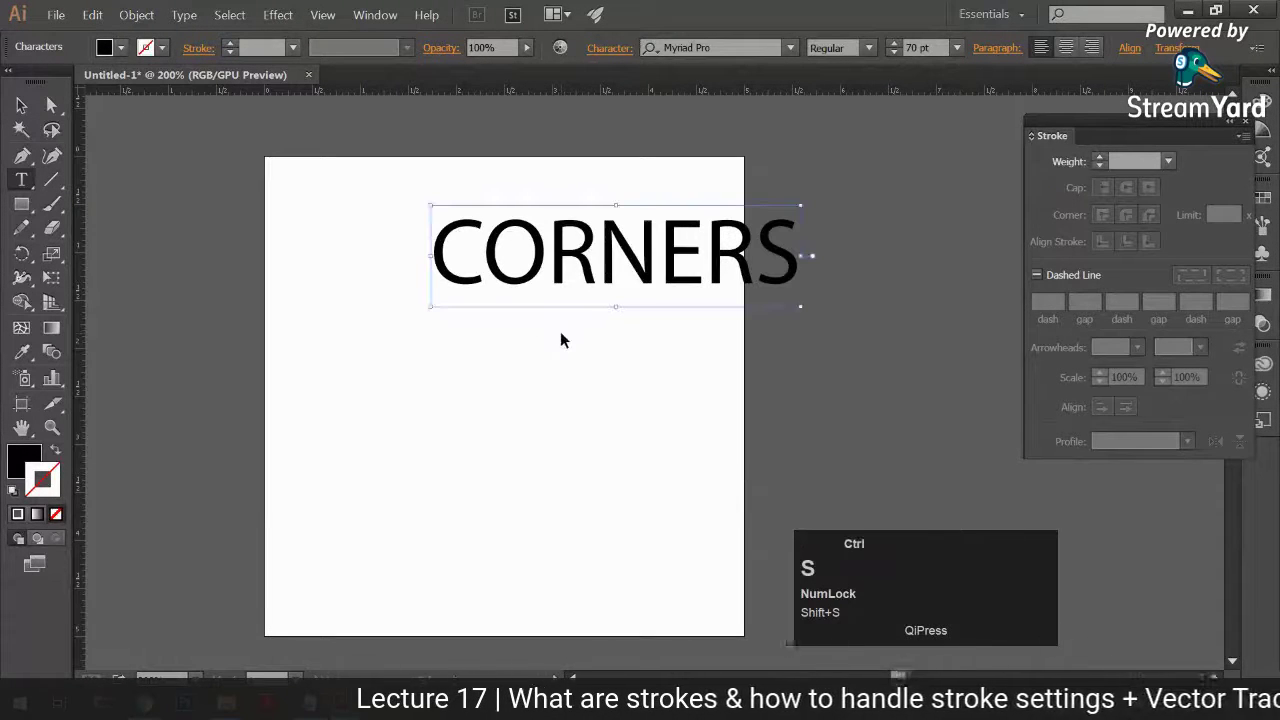
# Set the CORNERS text to 40 pt in the Bebas Neue font
pyautogui.hotkey('ctrl', 'a')
pyautogui.keyDown('shift'); pyautogui.click(892, 53); pyautogui.keyUp('shift')
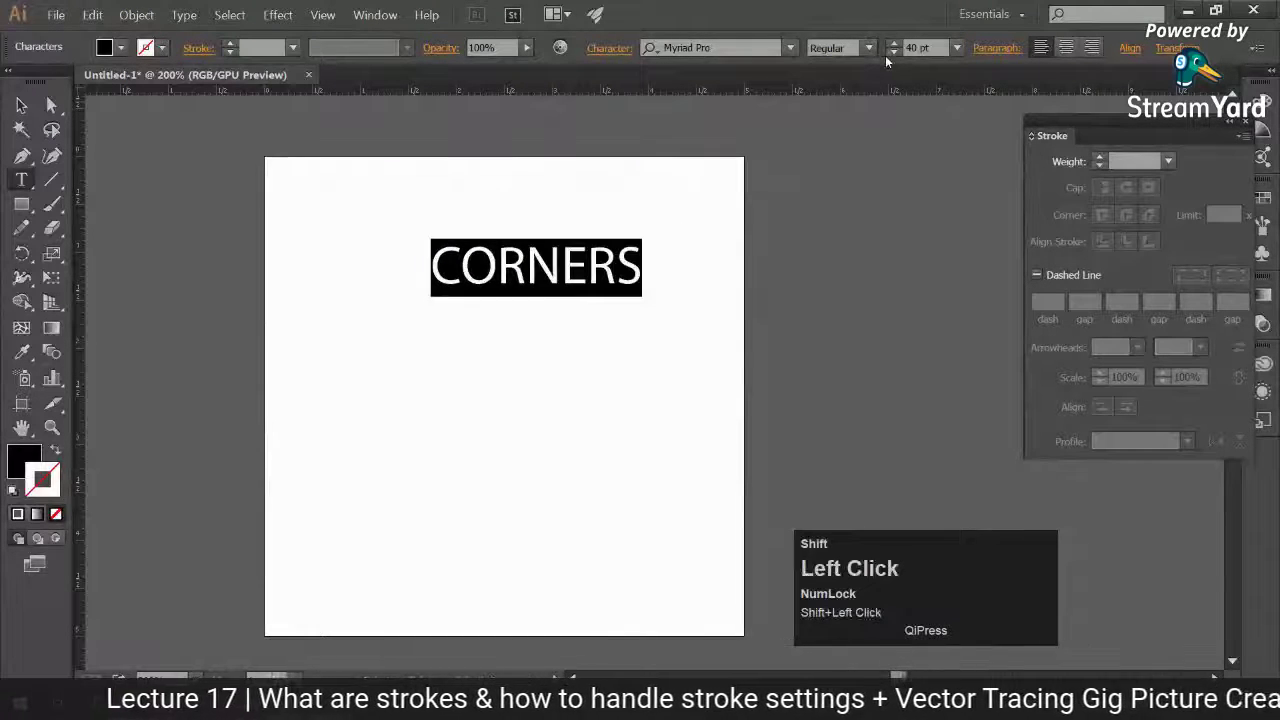
pyautogui.click(769, 50)
pyautogui.write('bebas')
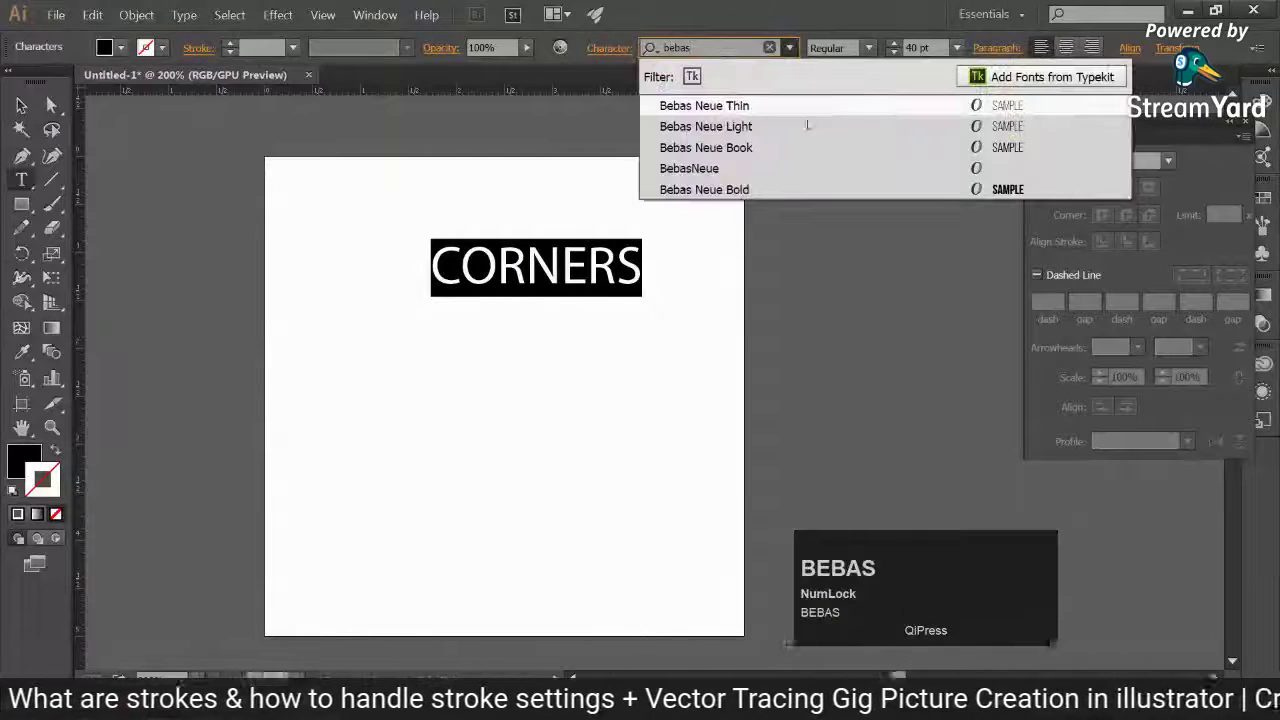
pyautogui.click(757, 188)
pyautogui.click(22, 105)
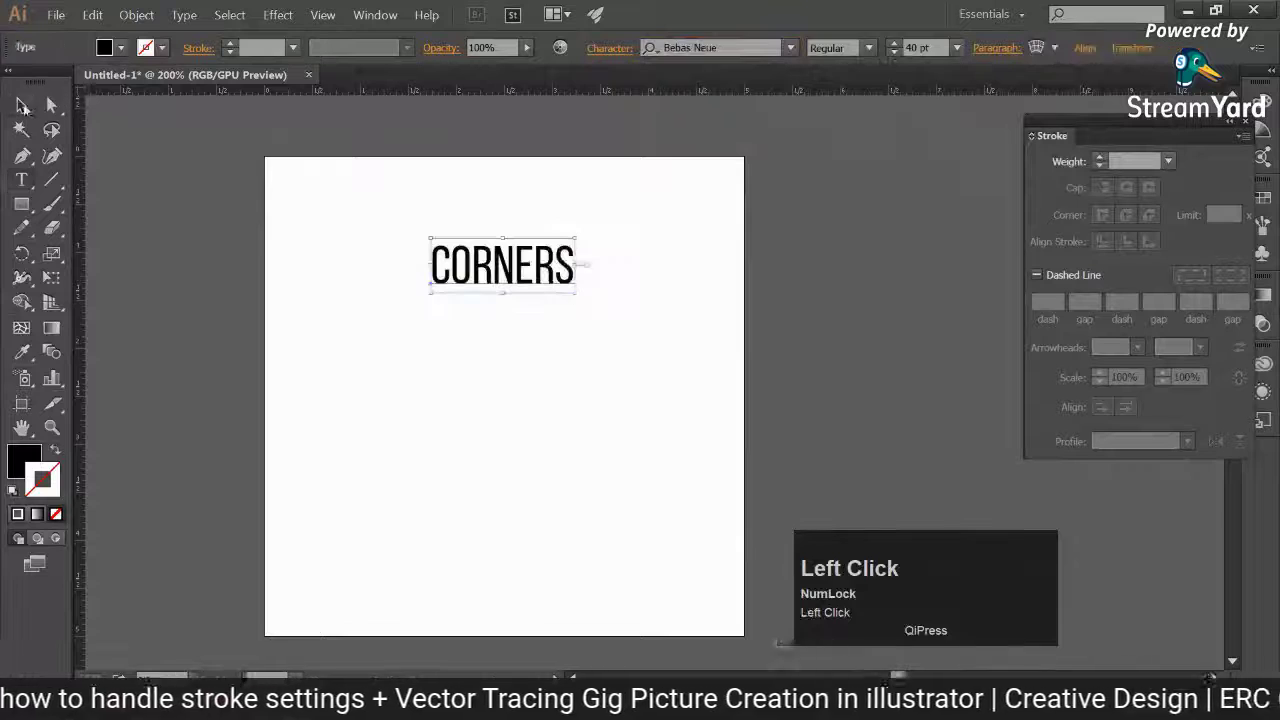
# Move the CORNERS heading up, close to the upper edge of the artboard
pyautogui.moveTo(500, 265); pyautogui.dragTo(500, 200)
pyautogui.click(557, 250)
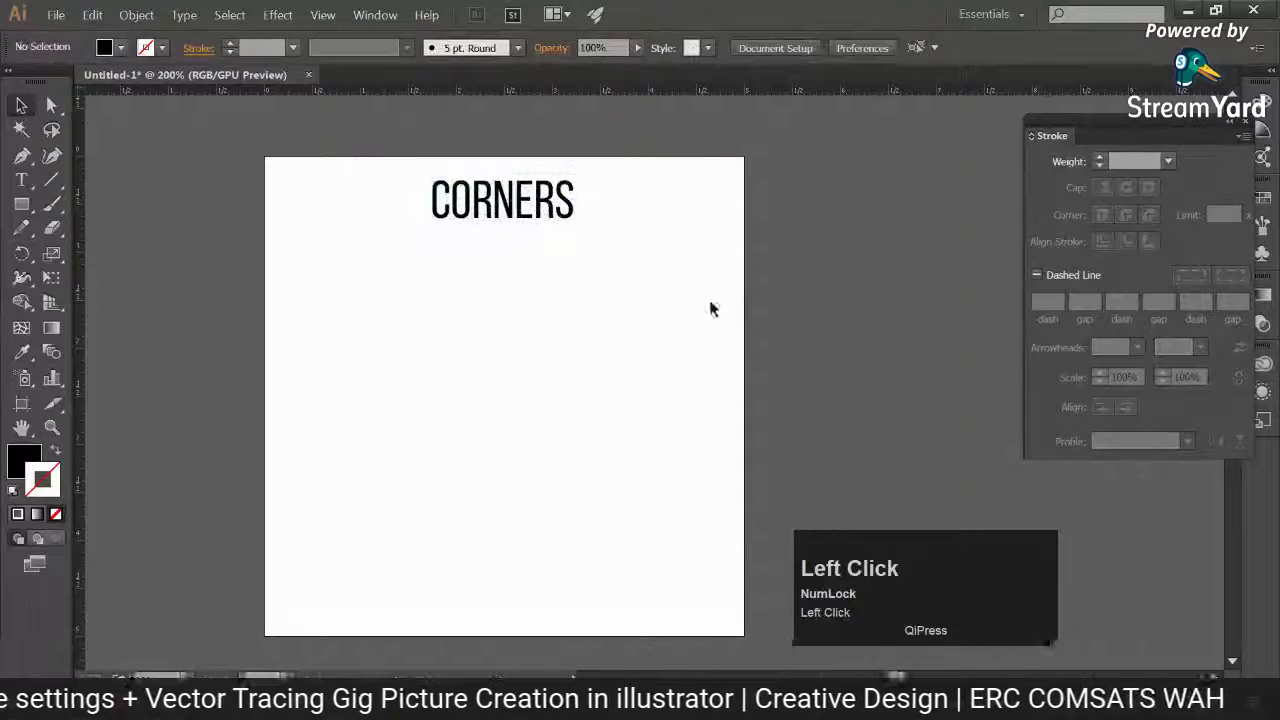
# Draw a square below the heading near the artboard's left edge with no fill and a 20 pt black stroke
pyautogui.click(22, 204)
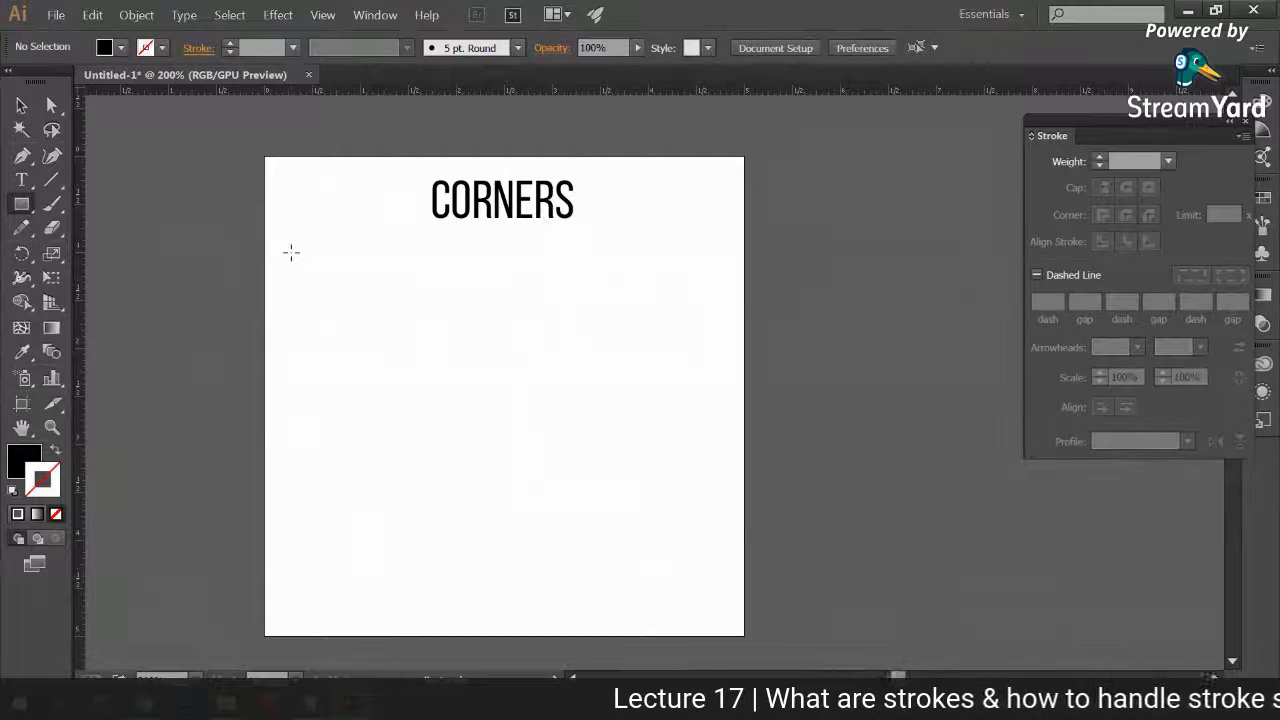
pyautogui.moveTo(291, 252)
pyautogui.mouseDown()
pyautogui.moveTo(400, 346)
pyautogui.moveTo(419, 380)
pyautogui.mouseUp()
pyautogui.click(21, 104)
pyautogui.click(208, 219)
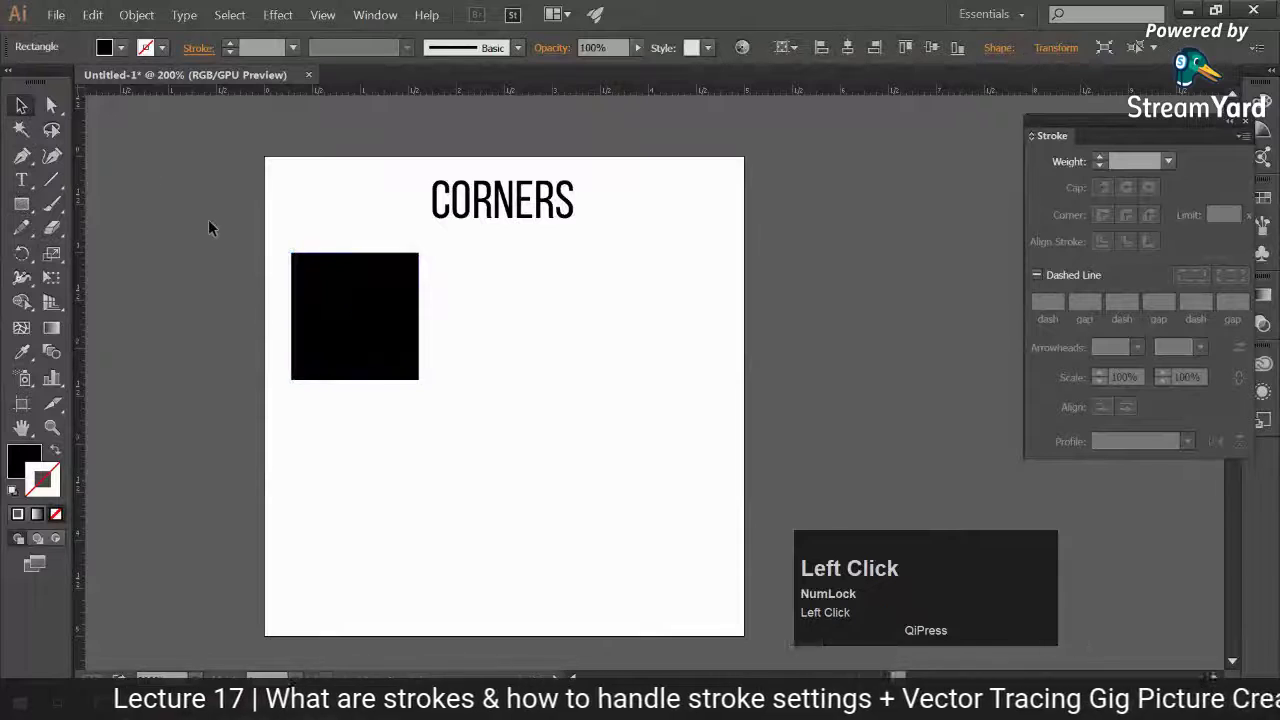
pyautogui.moveTo(315, 302); pyautogui.dragTo(316, 300)
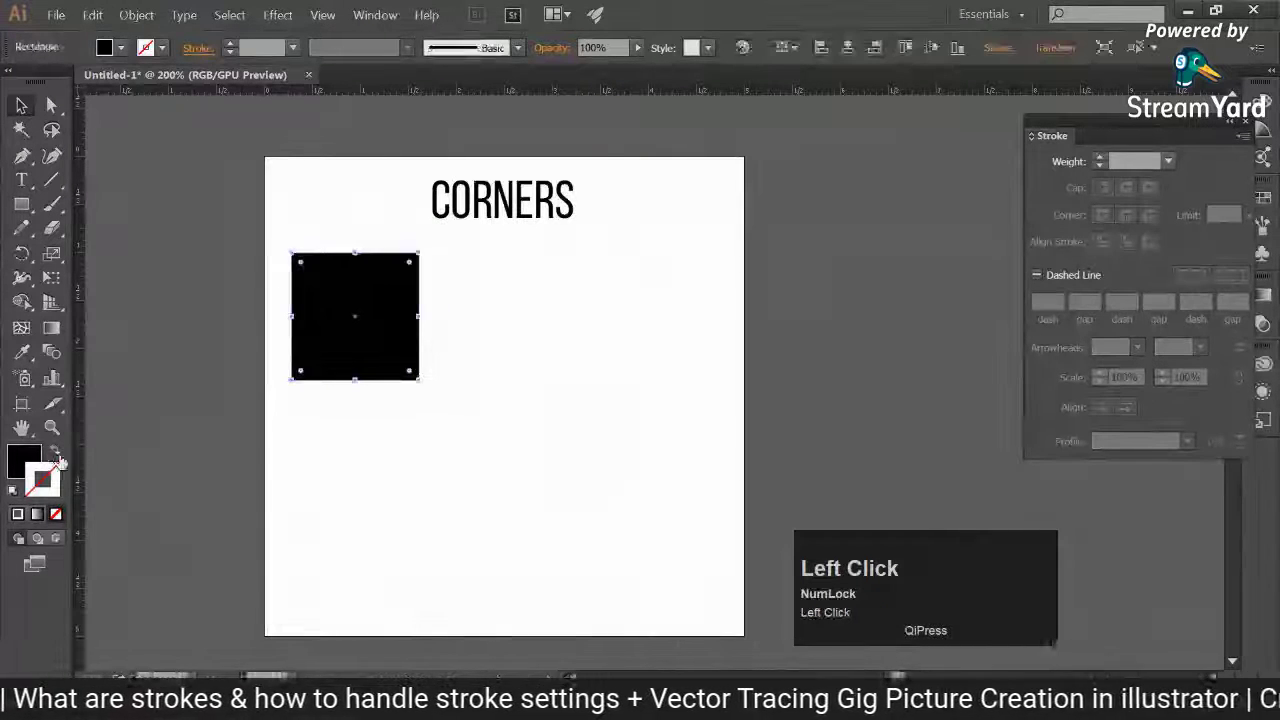
pyautogui.hotkey('shift', 'x')
pyautogui.keyDown('shift'); pyautogui.click(230, 44); pyautogui.keyUp('shift')
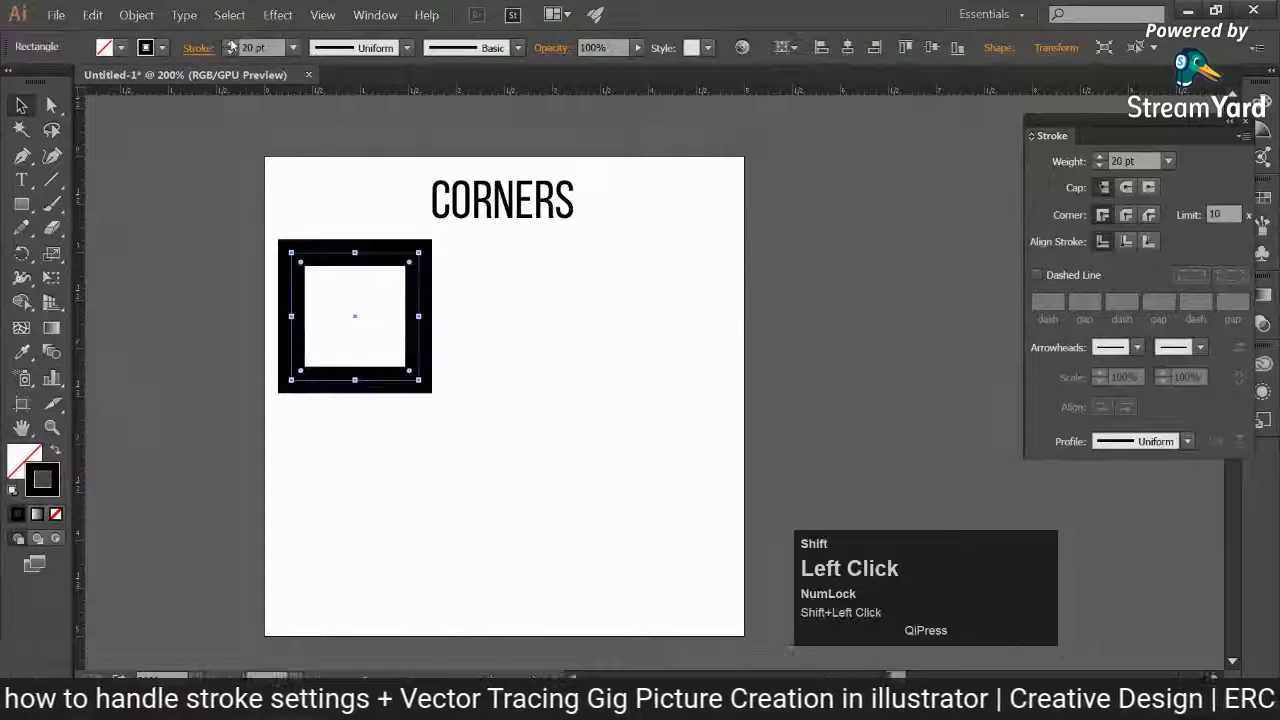
# Delete the square with the 20 pt stroke
pyautogui.click(204, 200)
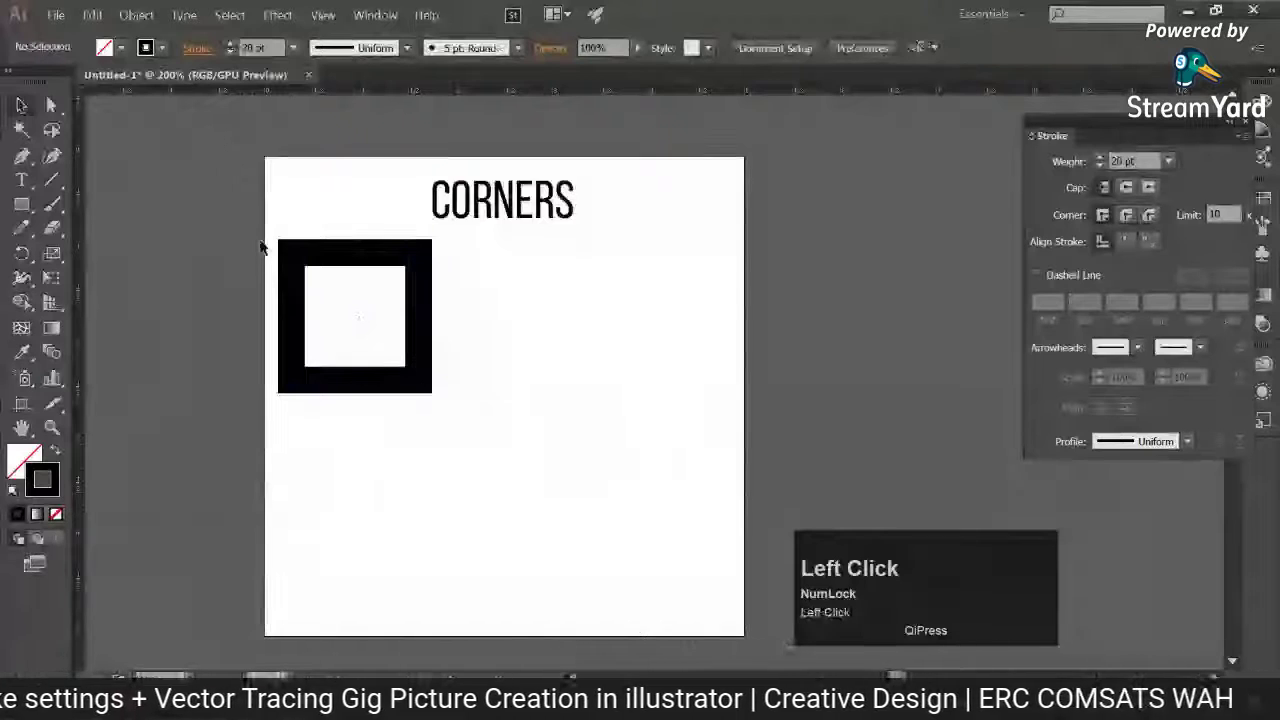
pyautogui.moveTo(262, 244); pyautogui.dragTo(355, 322)
pyautogui.press('Delete')
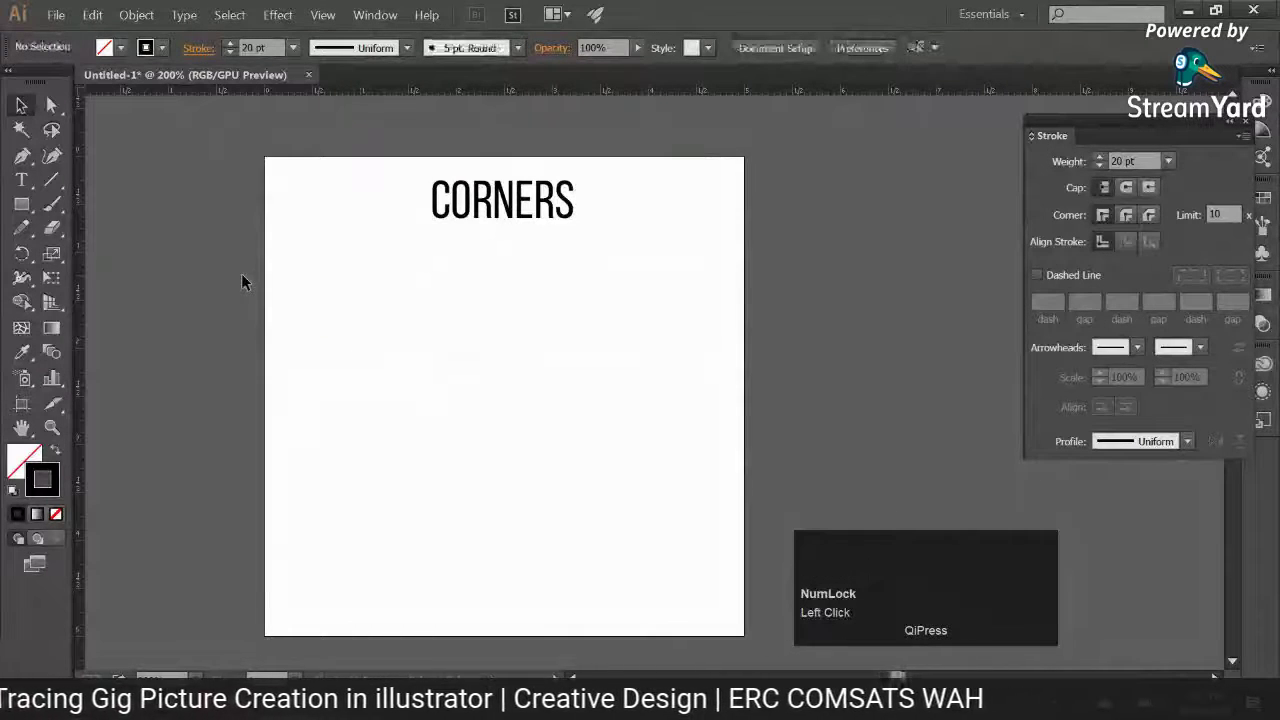
# Draw a new square below the heading near the artboard's left edge and set its stroke weight to 10 pt
pyautogui.rightClick(21, 204)
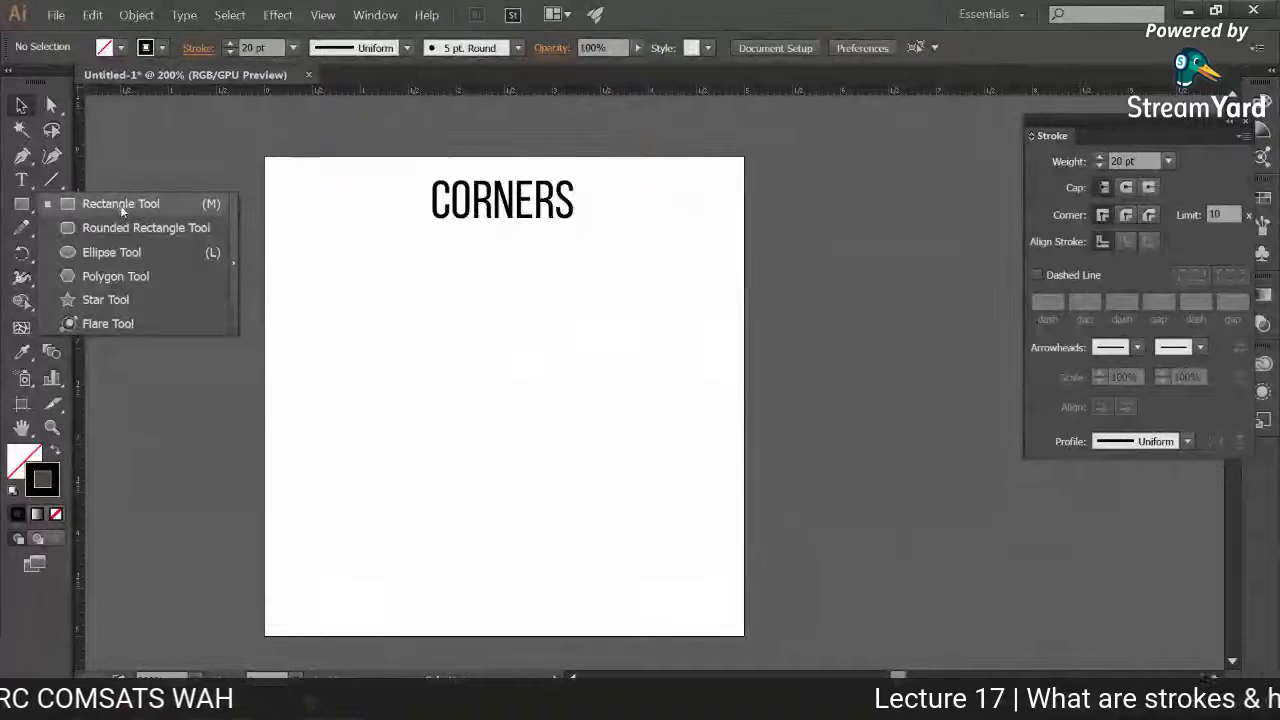
pyautogui.click(100, 204)
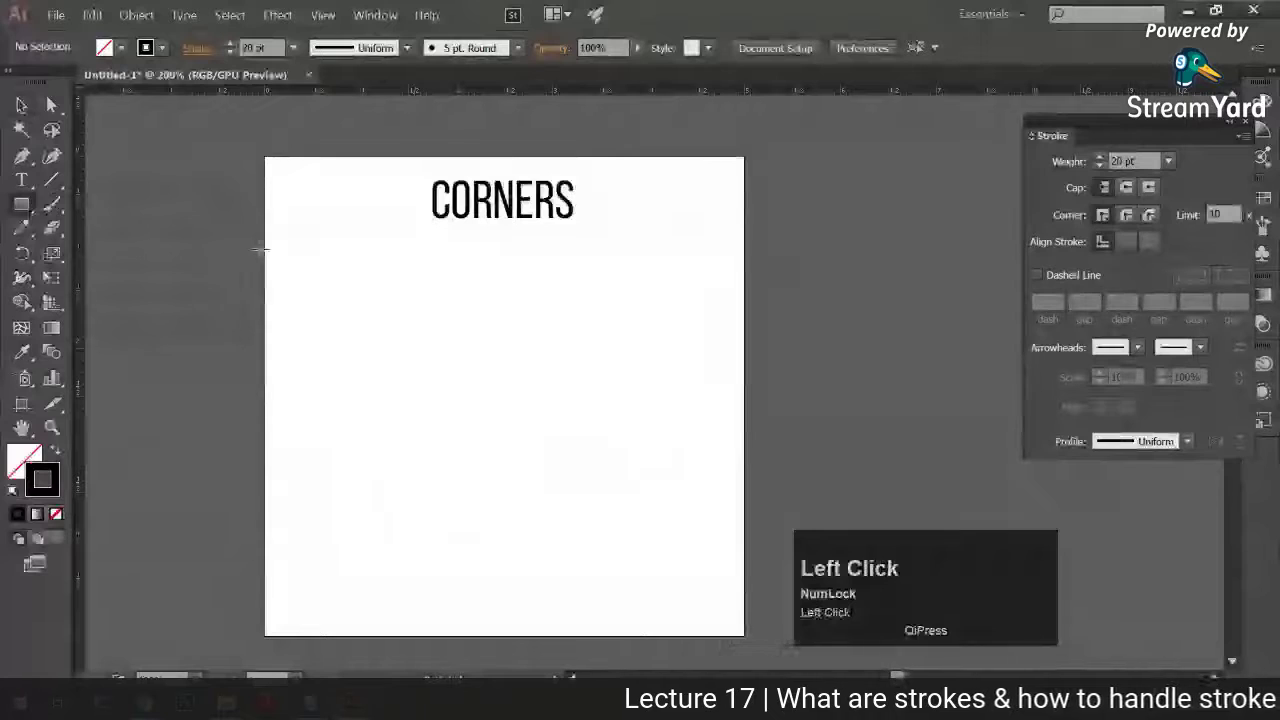
pyautogui.moveTo(280, 266); pyautogui.dragTo(420, 406)
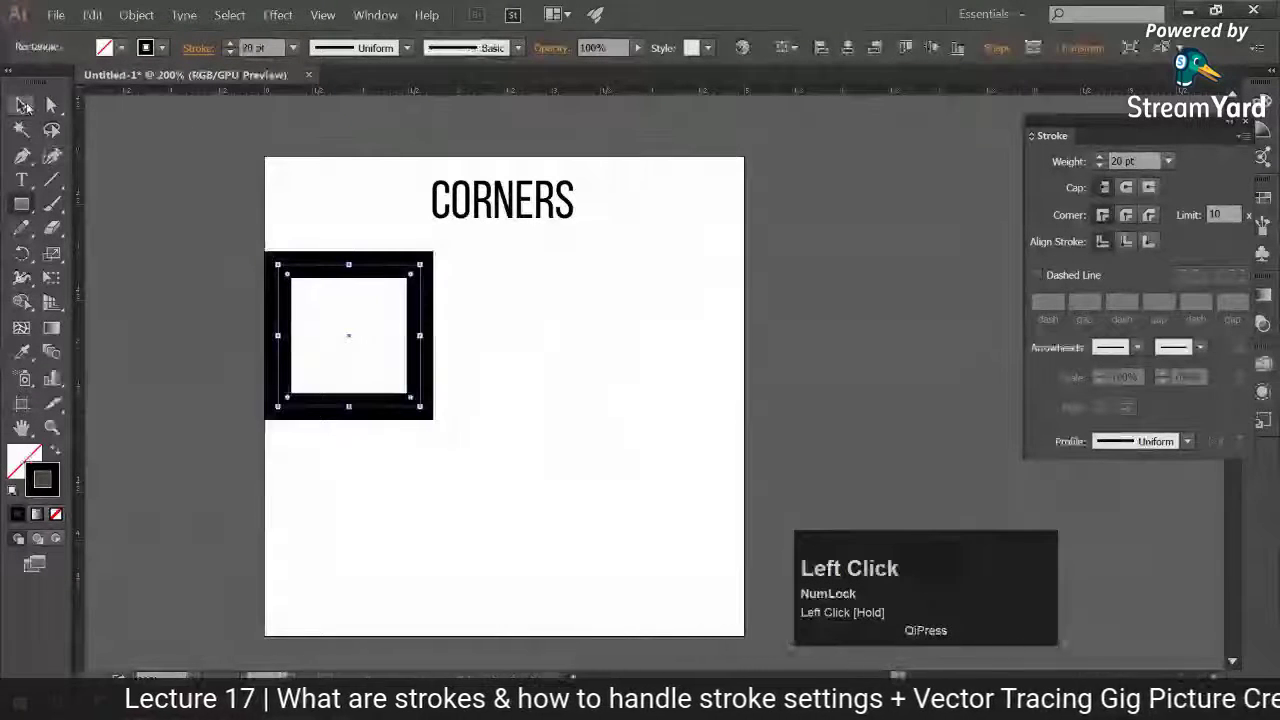
pyautogui.click(21, 104)
pyautogui.moveTo(280, 253); pyautogui.dragTo(291, 257)
pyautogui.click(229, 52)
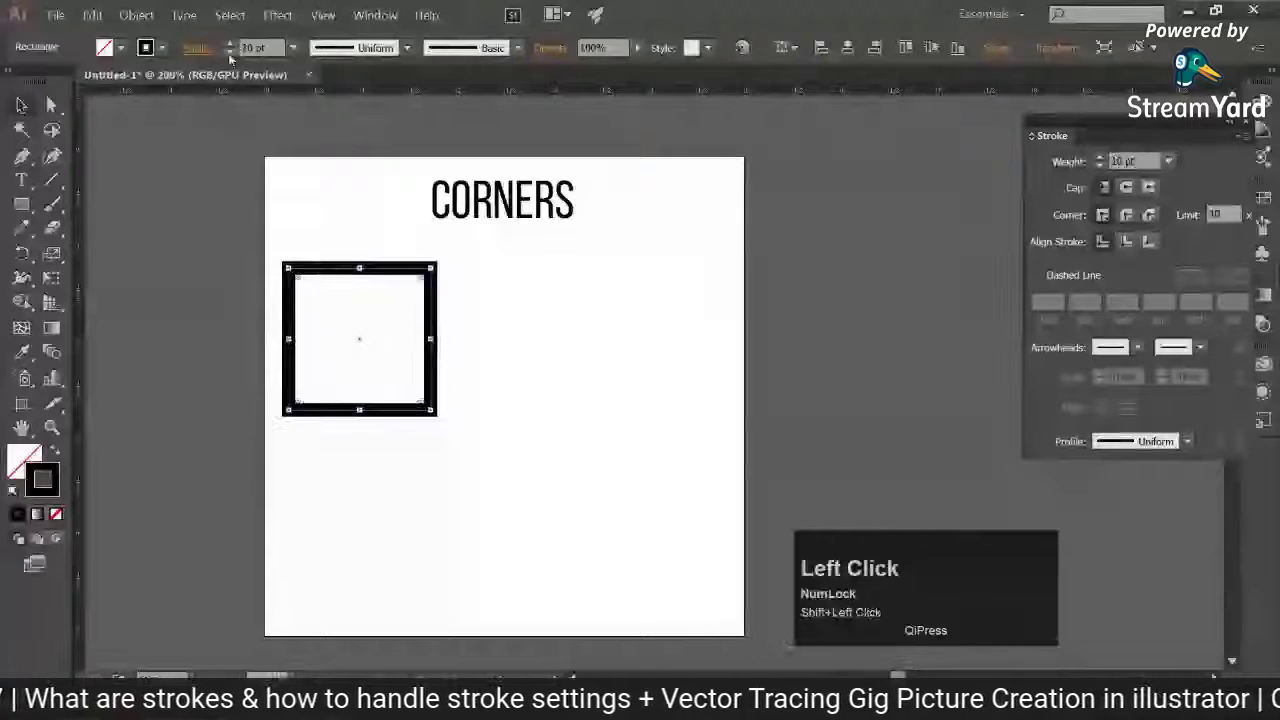
# Copy the square twice into an evenly spaced row of three and scale the row down to fit the artboard
pyautogui.click(300, 200)
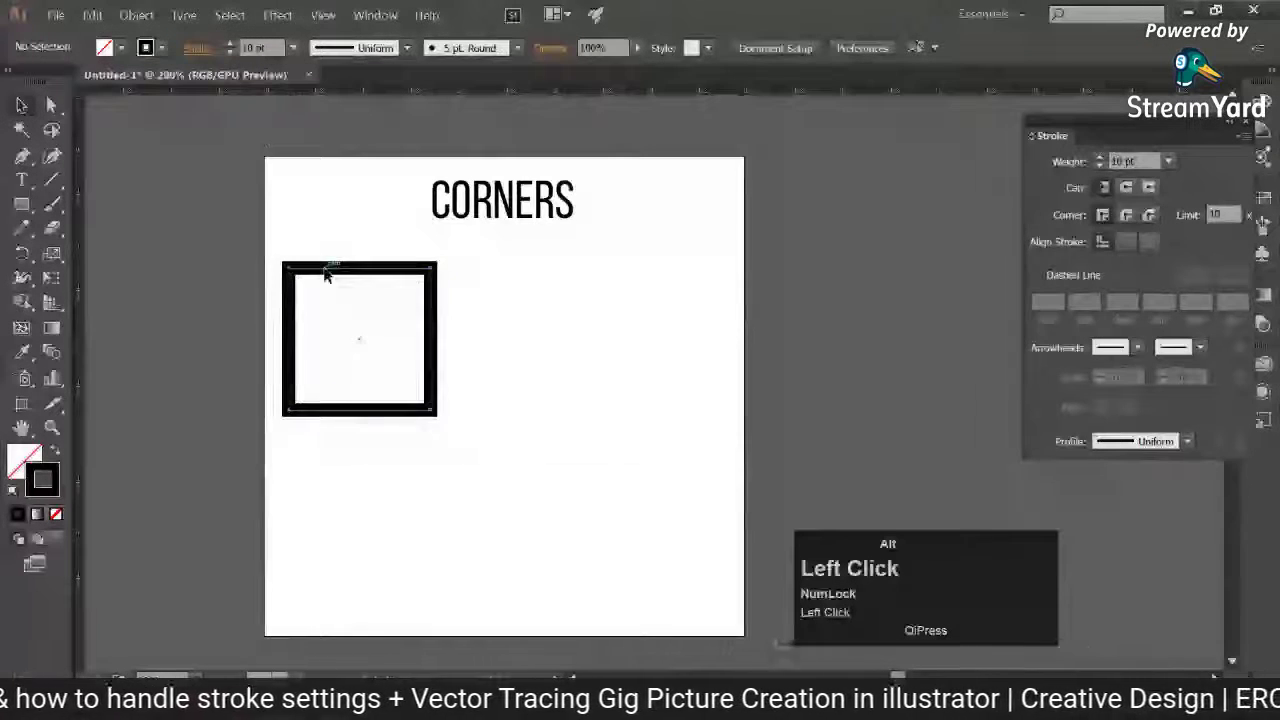
pyautogui.moveTo(325, 276); pyautogui.dragTo(488, 276)
pyautogui.hotkey('ctrl', 'd')
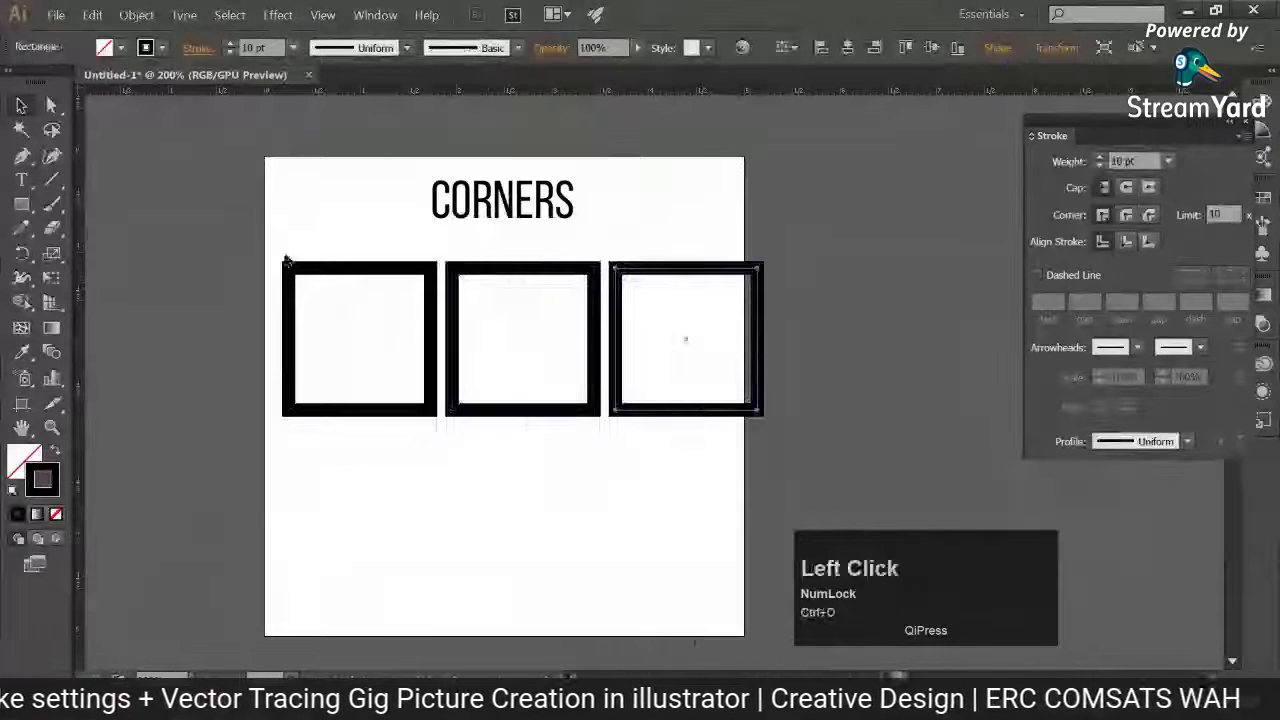
pyautogui.moveTo(286, 259); pyautogui.dragTo(643, 437)
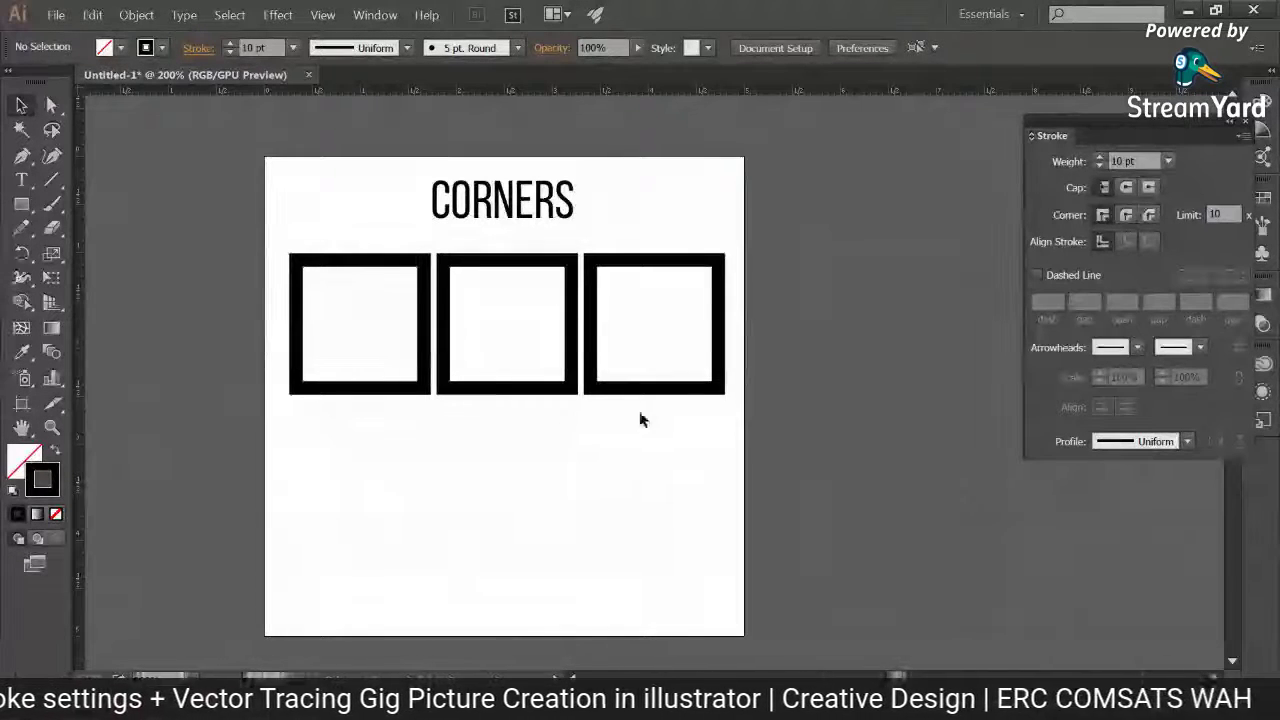
pyautogui.click(563, 426)
# Set the first square's stroke corners to Miter Join and the middle square's to Round Join
pyautogui.click(290, 261)
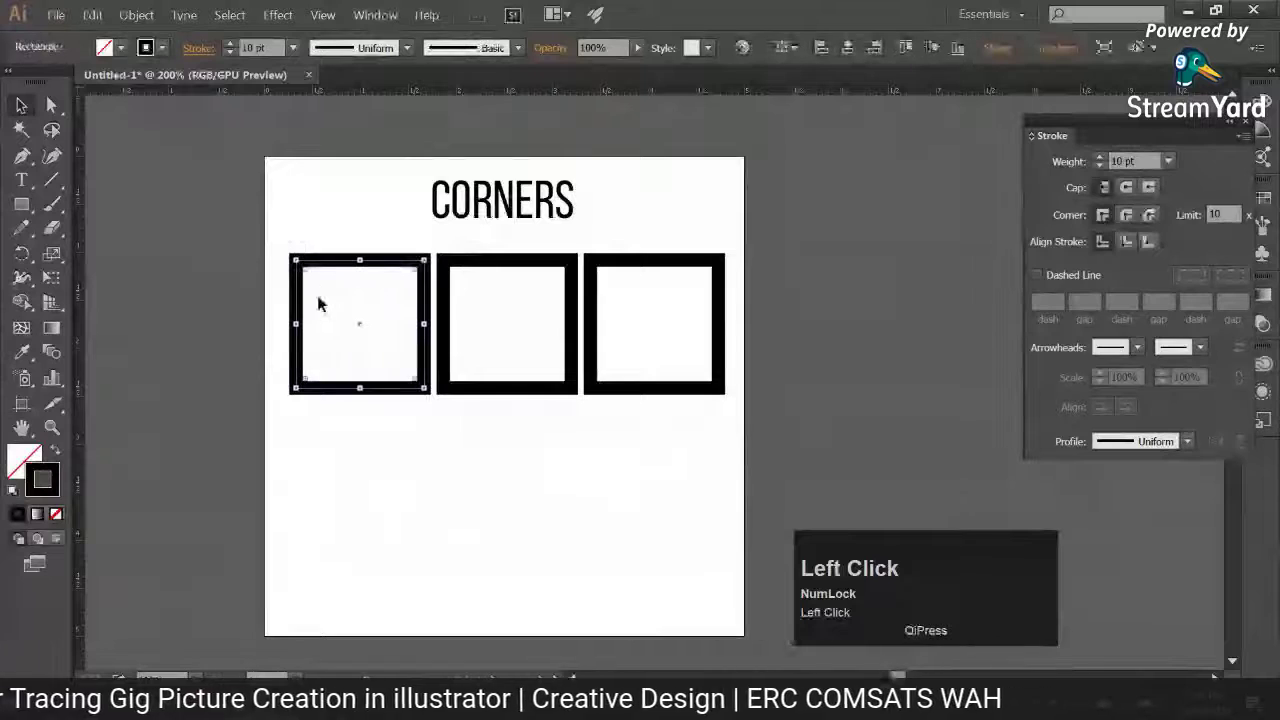
pyautogui.click(1103, 216)
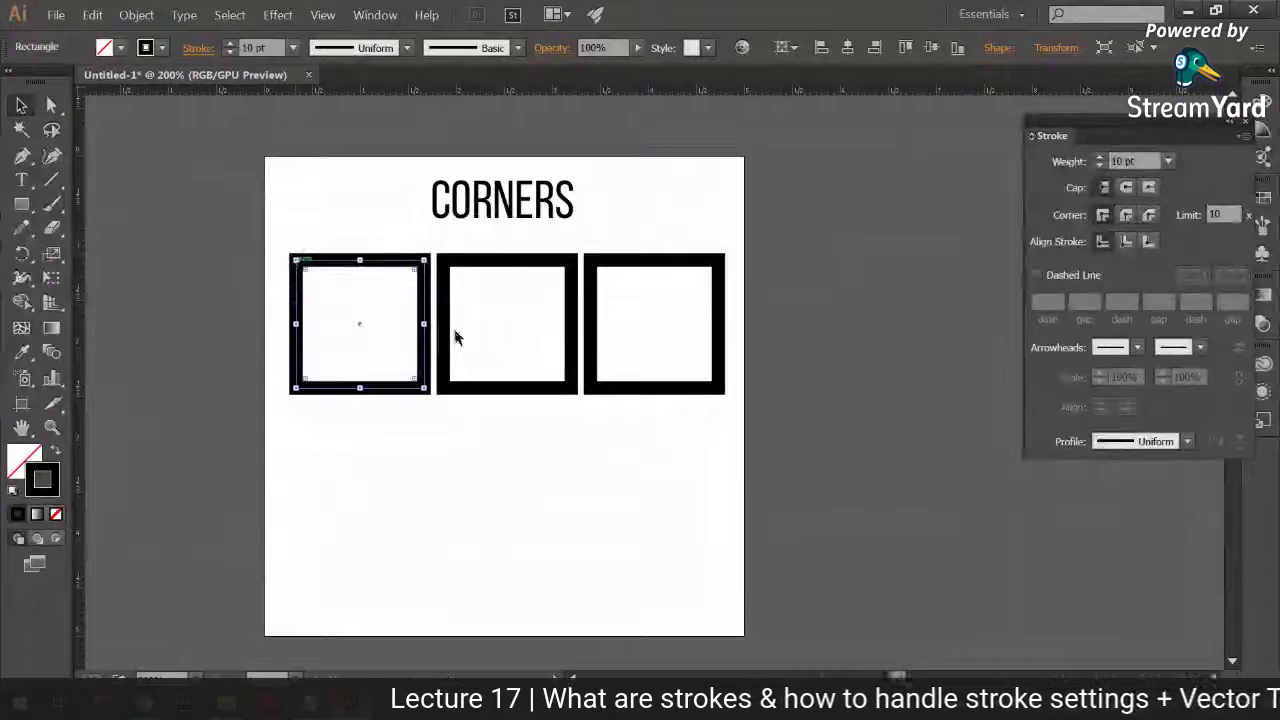
pyautogui.moveTo(503, 409); pyautogui.dragTo(505, 378)
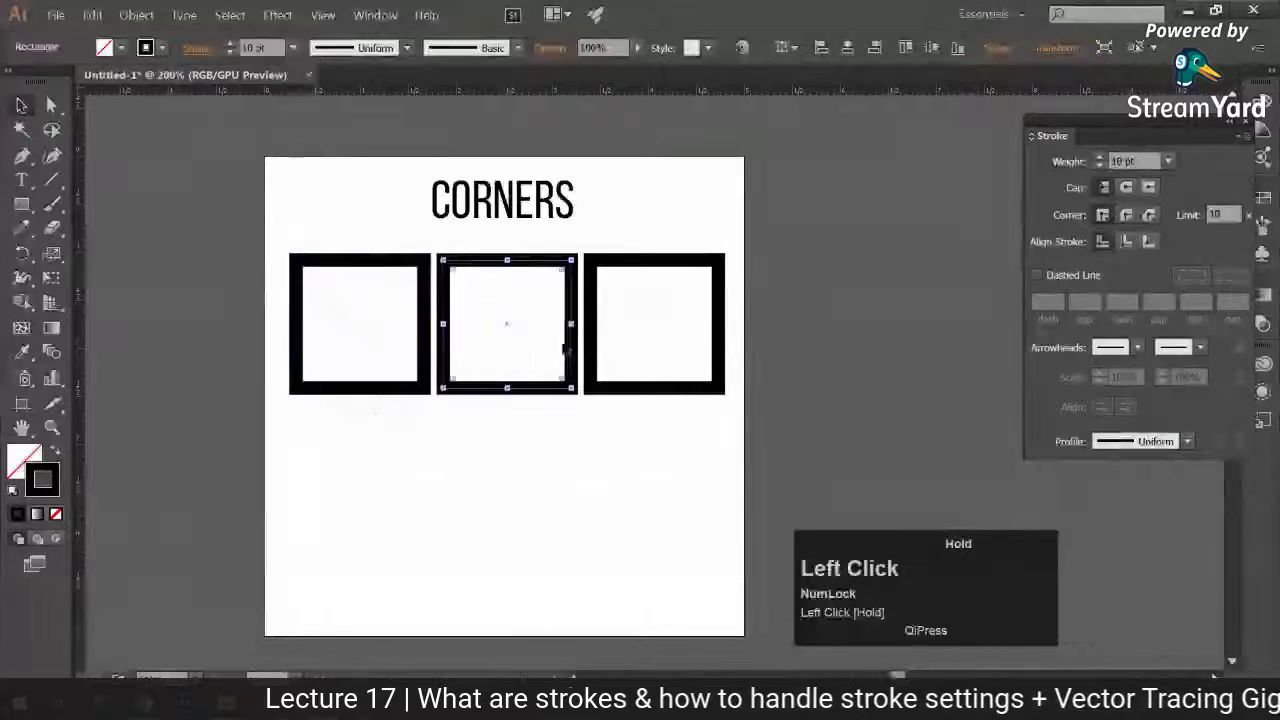
pyautogui.click(1126, 215)
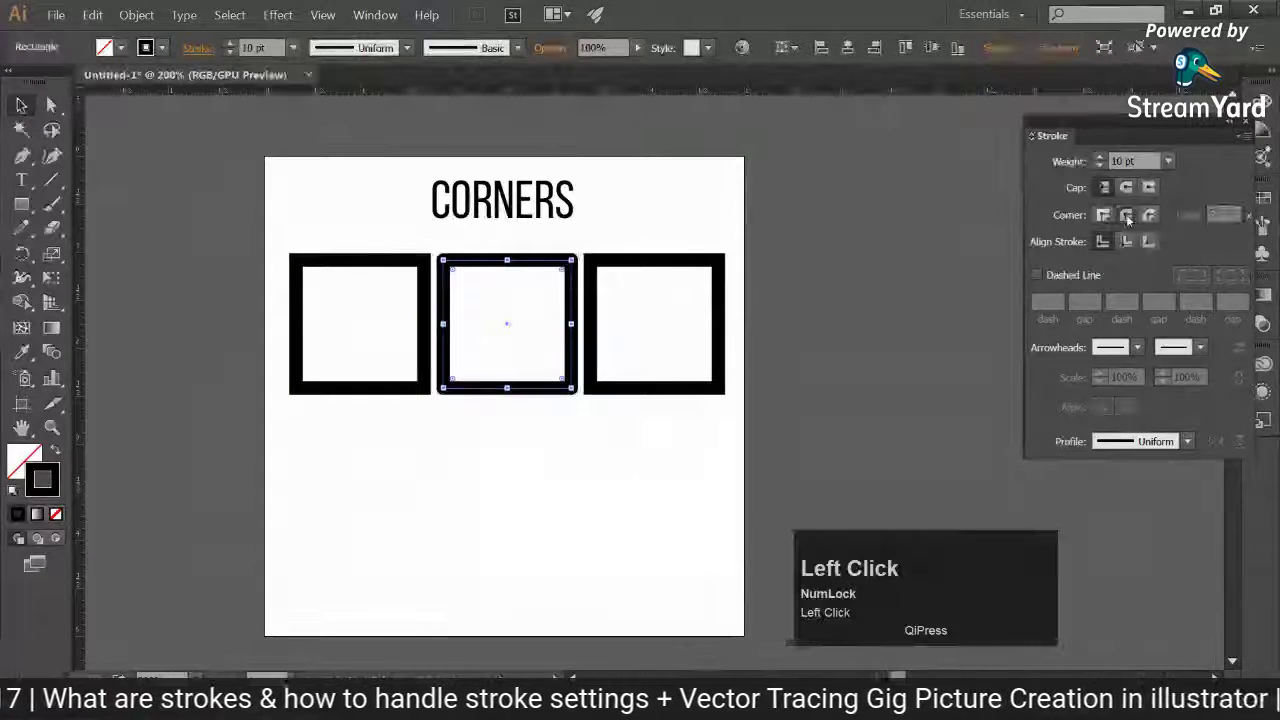
# Set the third square's stroke corners to Bevel Join
pyautogui.moveTo(701, 406); pyautogui.dragTo(866, 283)
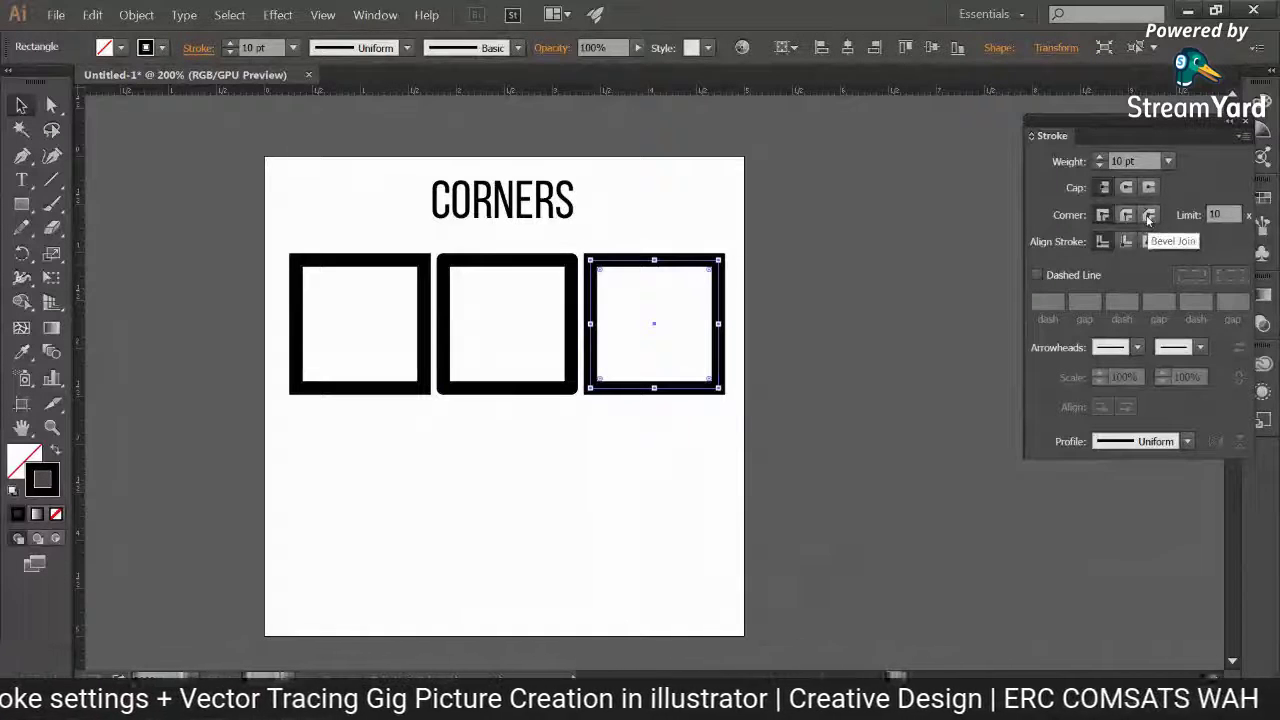
pyautogui.click(1148, 215)
pyautogui.click(780, 417)
# Examine the corners of the three squares up close to compare the miter, round and bevel joins
pyautogui.hotkey('ctrl', '=')
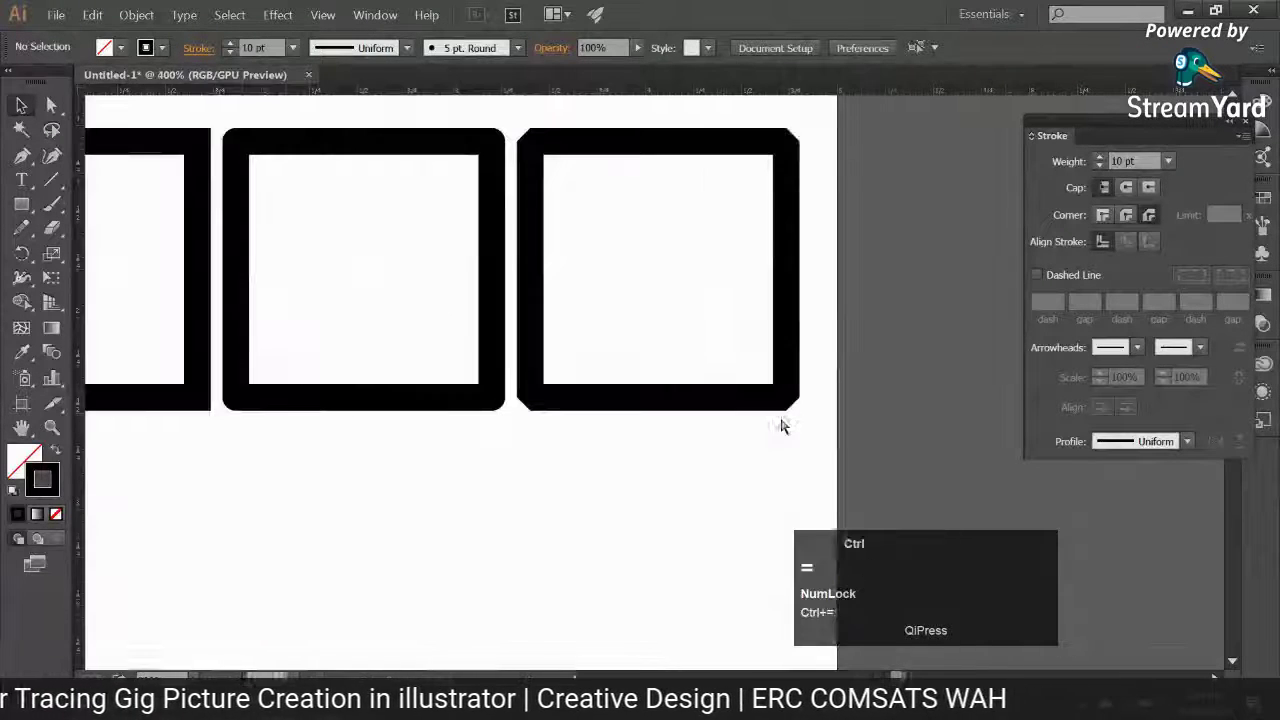
pyautogui.click(780, 440)
pyautogui.moveTo(766, 514); pyautogui.dragTo(793, 474)
pyautogui.click(174, 343)
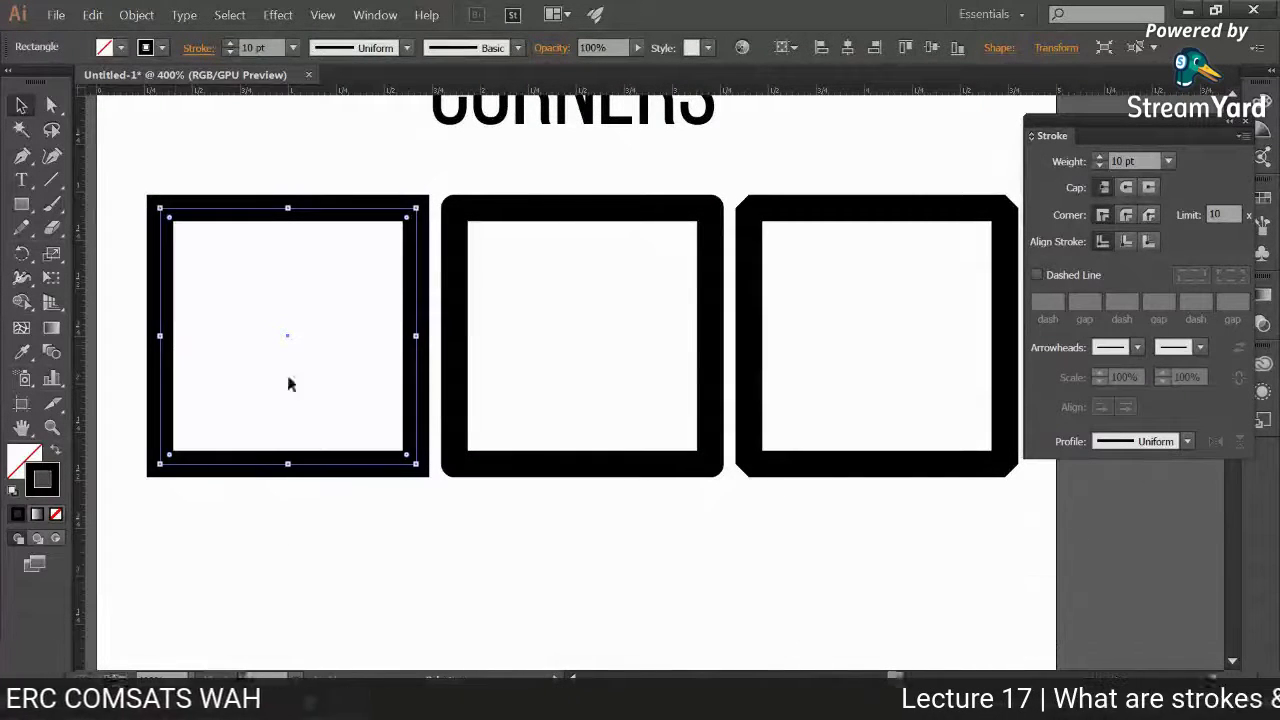
pyautogui.click(536, 413)
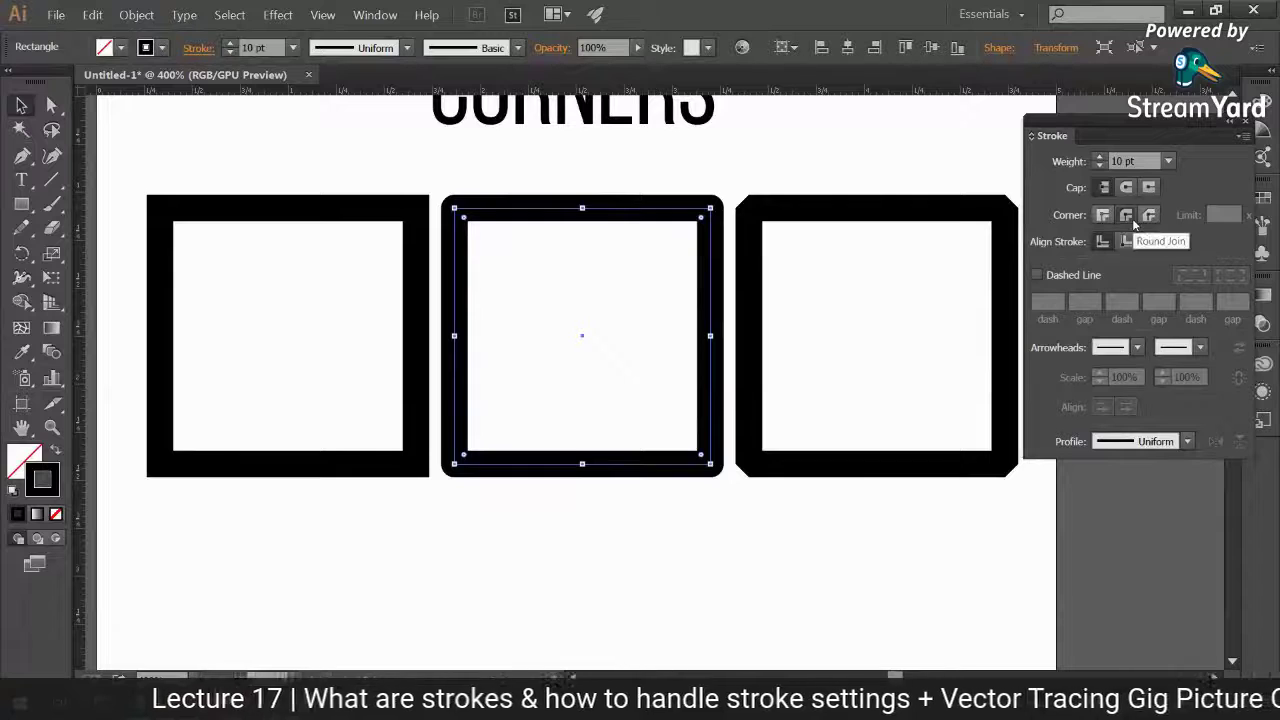
pyautogui.click(797, 521)
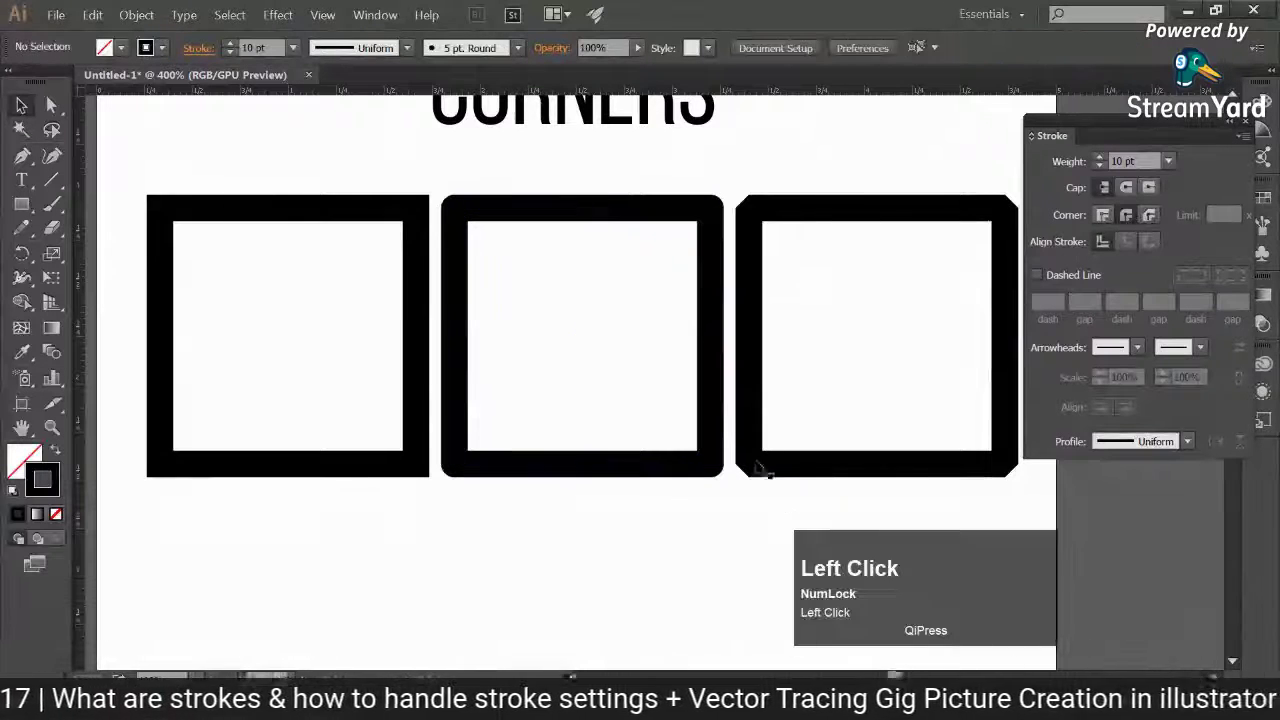
pyautogui.click(460, 220)
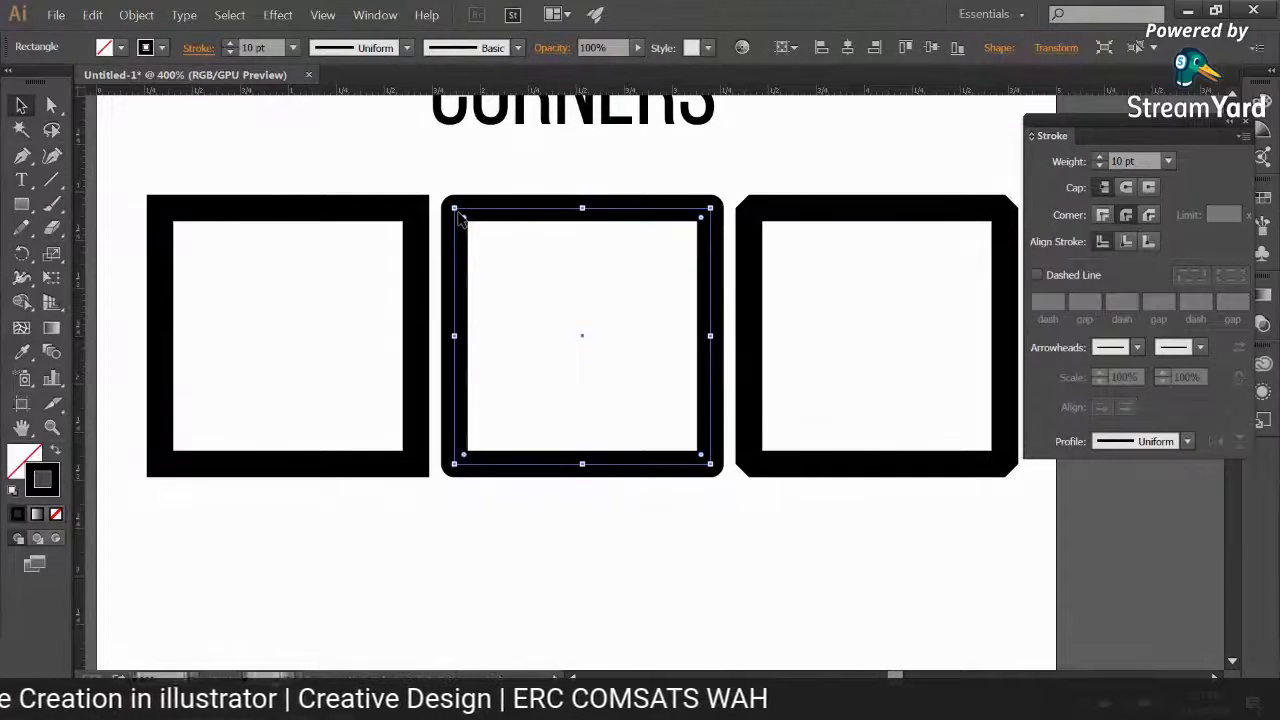
pyautogui.click(806, 208)
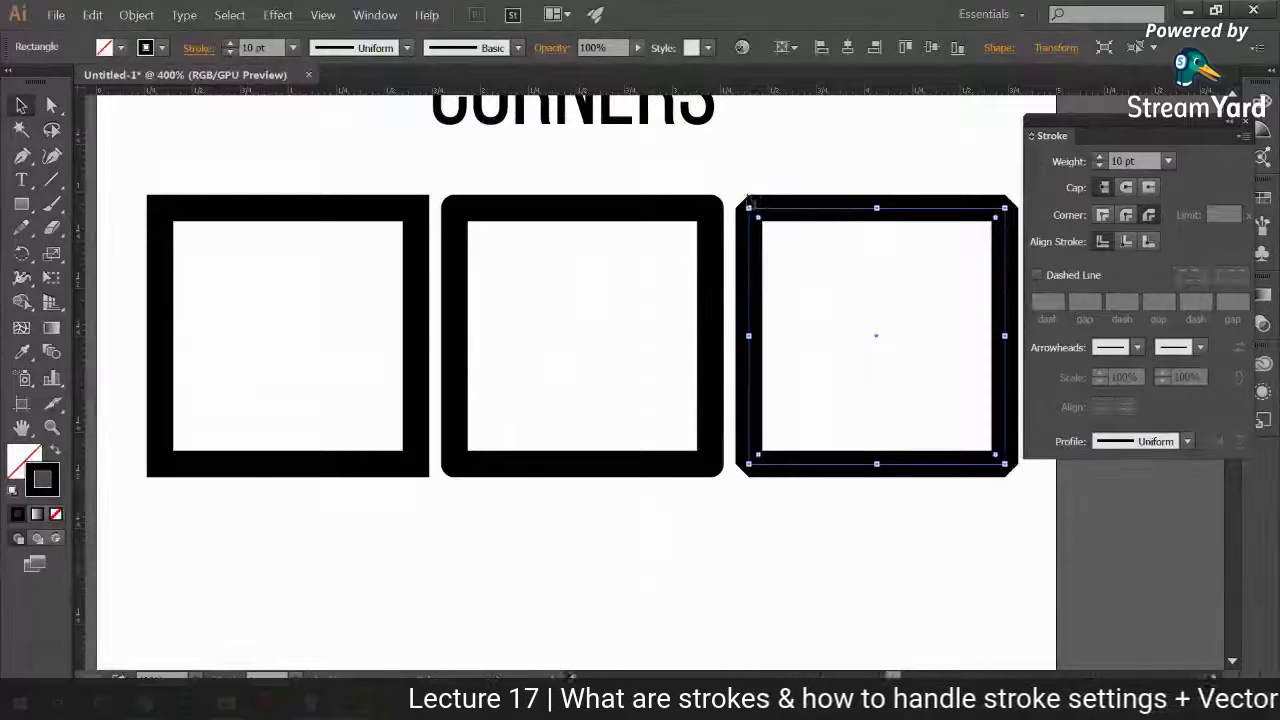
pyautogui.moveTo(757, 222); pyautogui.dragTo(523, 337)
pyautogui.hotkey('ctrl', '=')
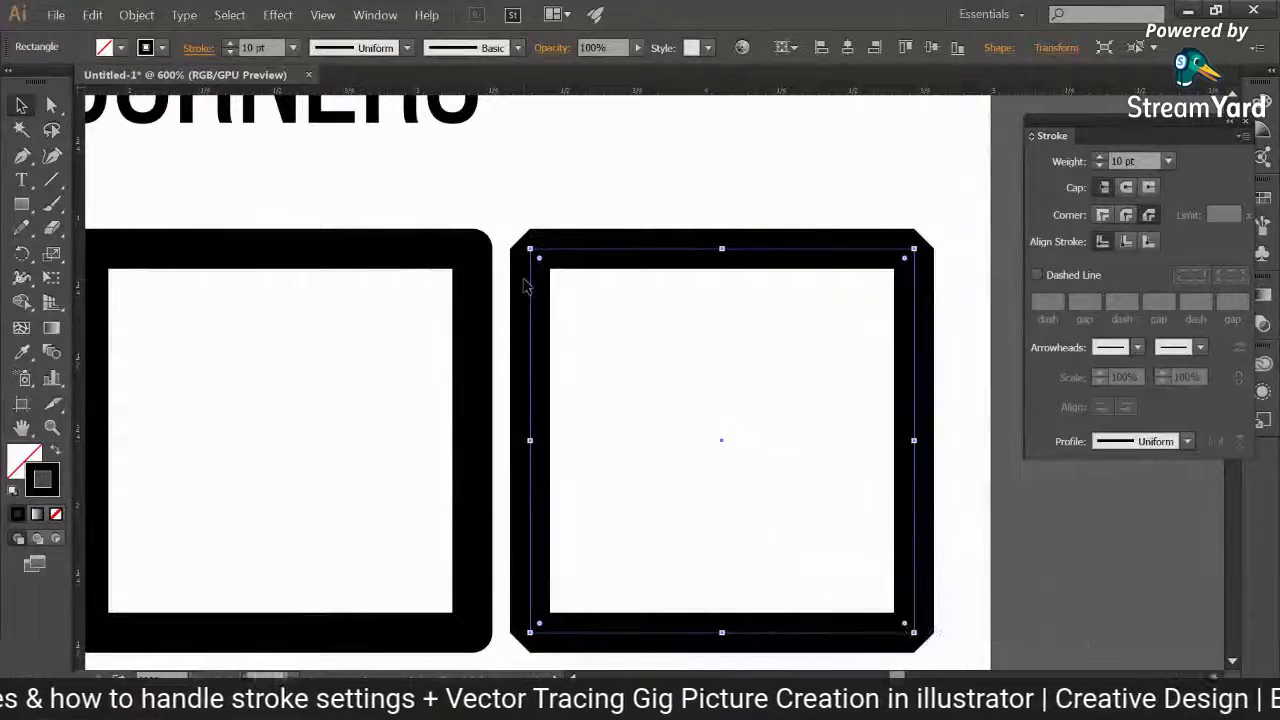
pyautogui.hotkey('ctrl', '0')
pyautogui.moveTo(606, 285); pyautogui.dragTo(457, 322)
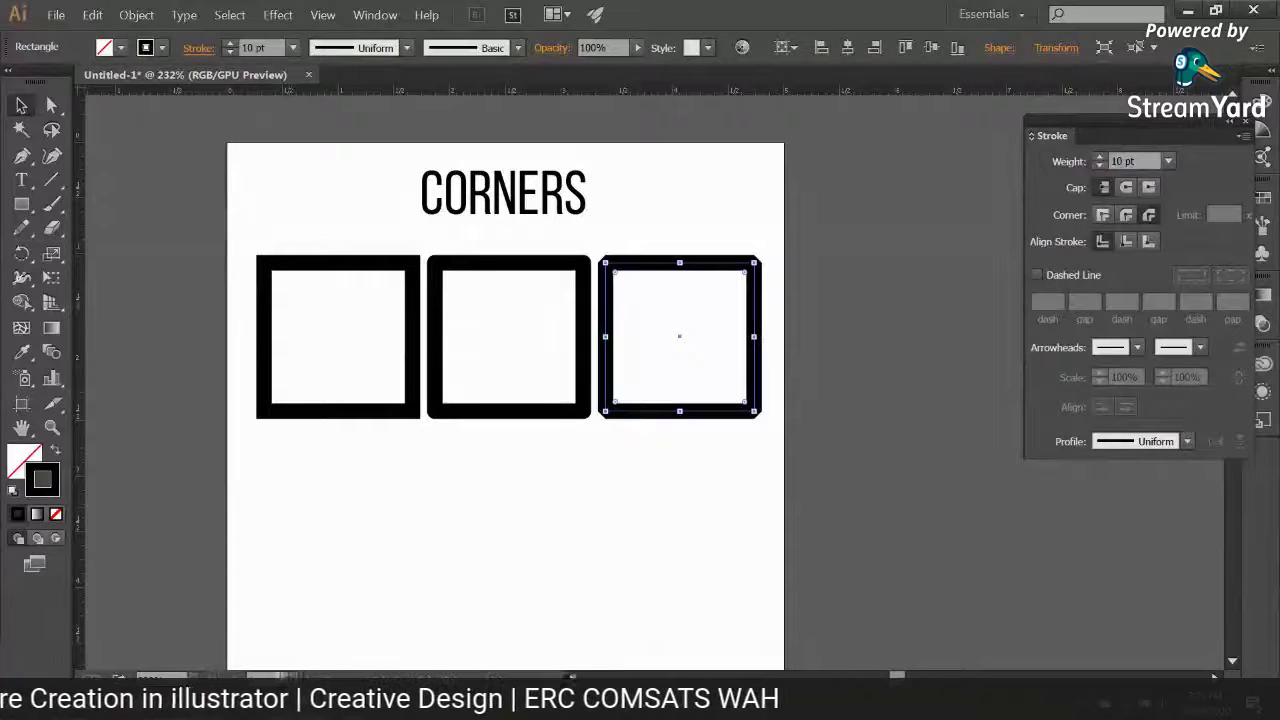
# Switch to the StreamYard studio in Chrome to check the viewers' comments, then return to Illustrator
pyautogui.moveTo(180, 705)
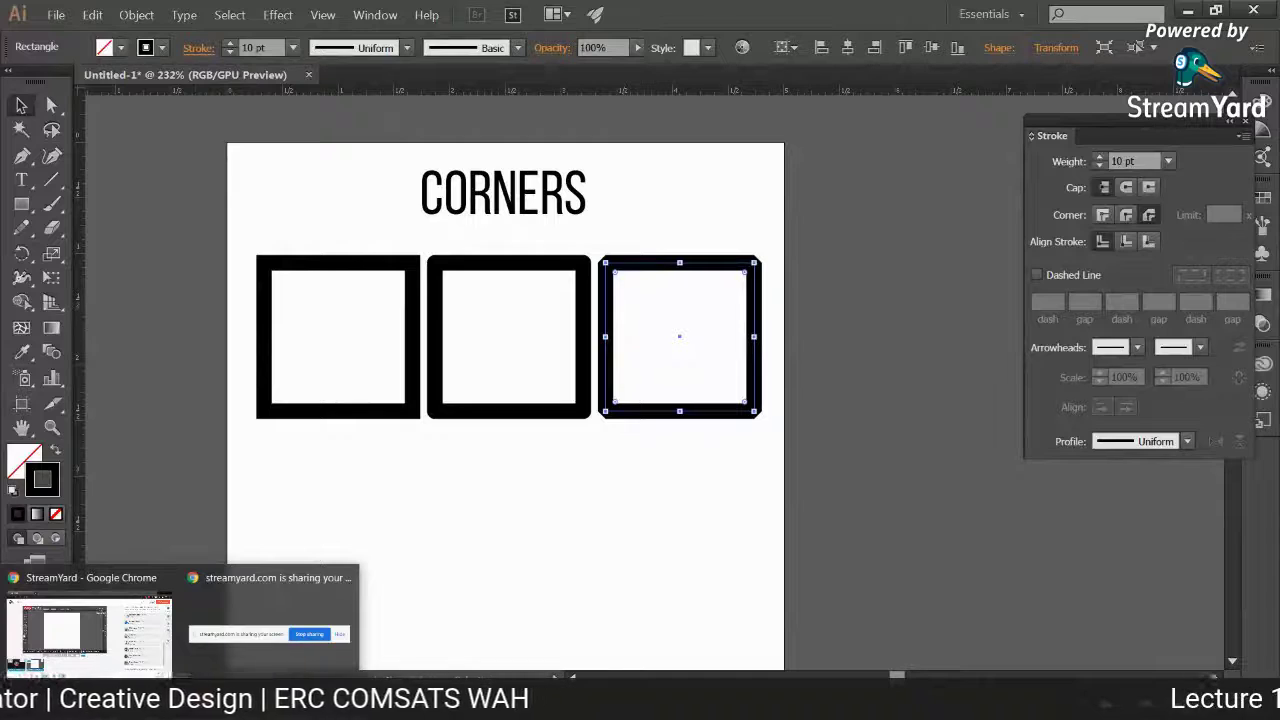
pyautogui.click(88, 625)
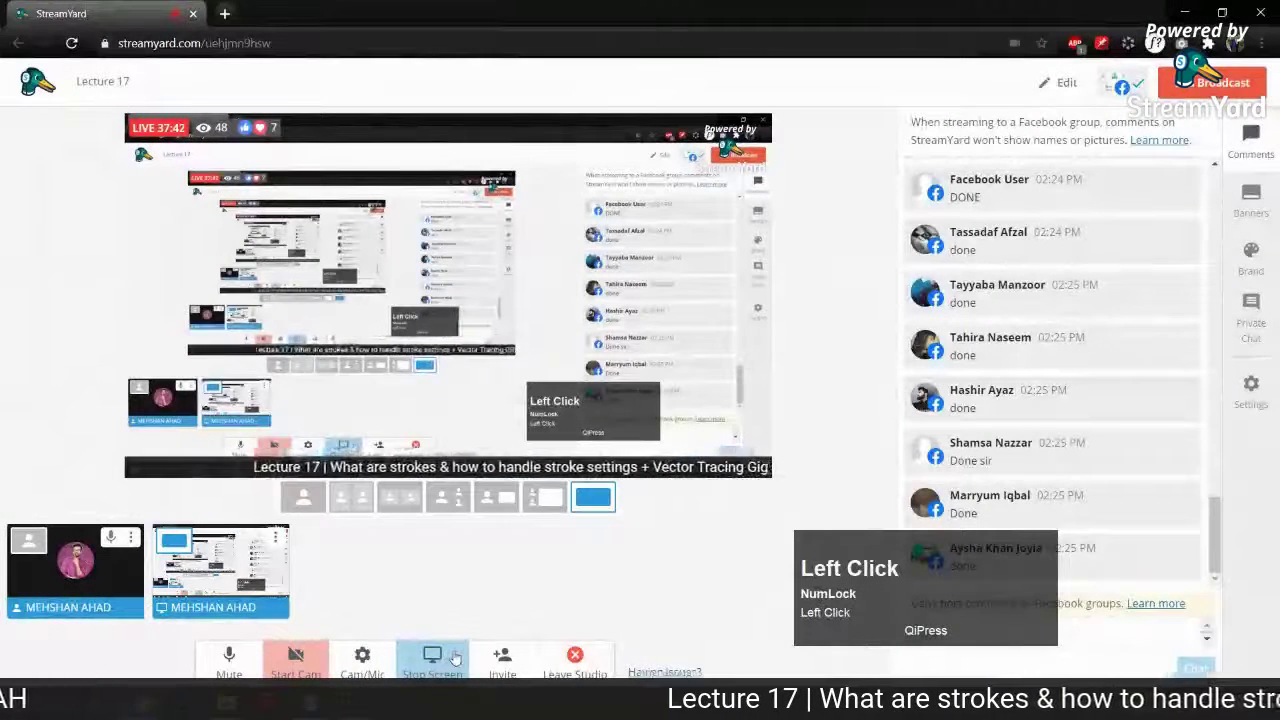
pyautogui.click(310, 703)
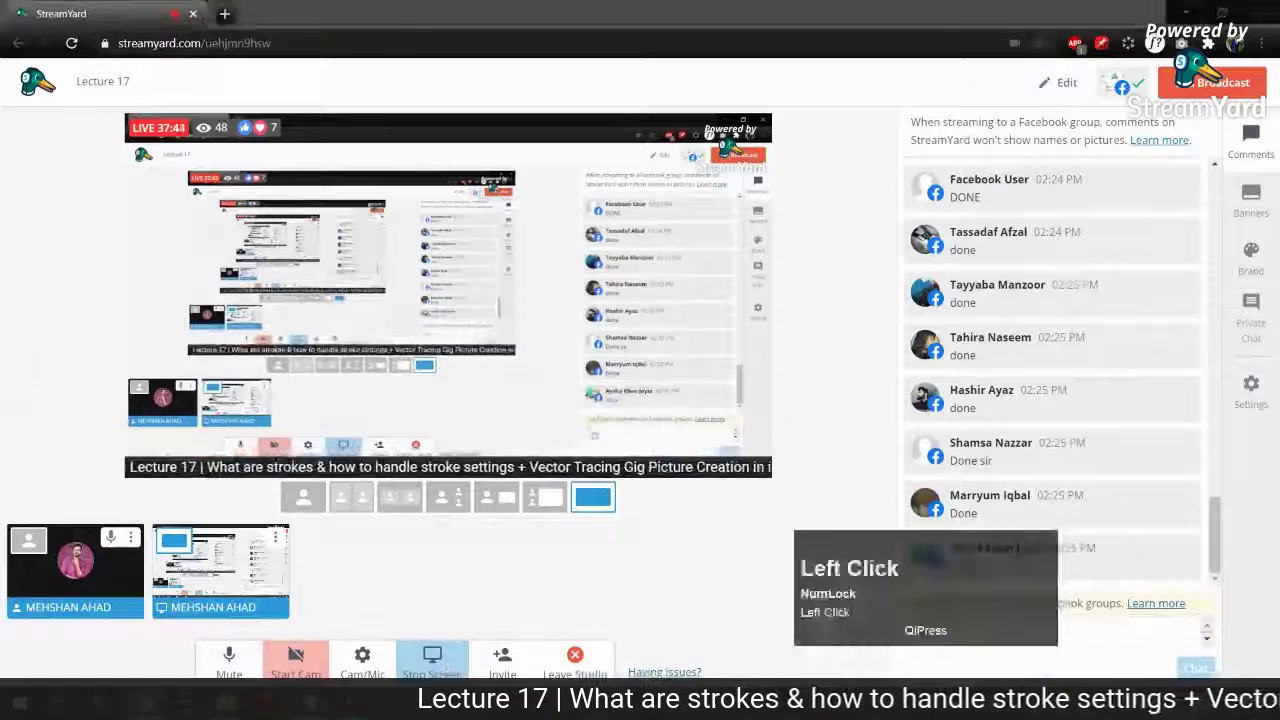
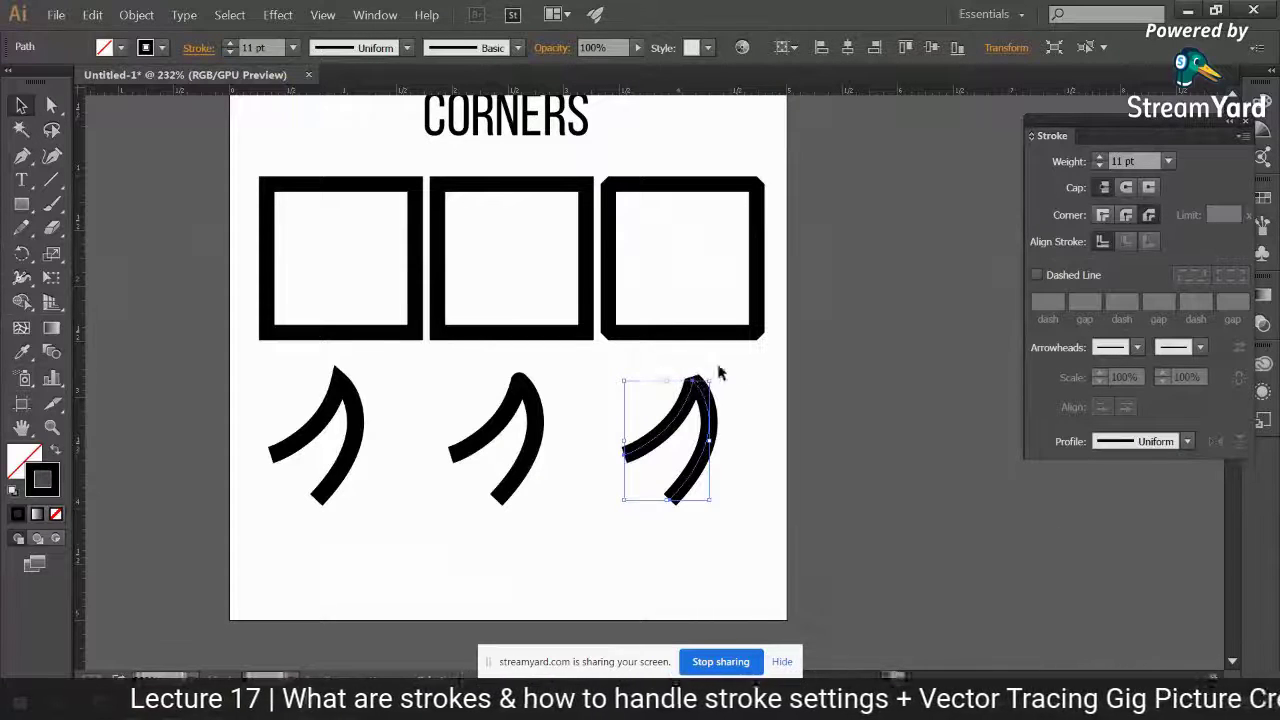
# Extend the third curved stroke from its lower end with two more curved segments meeting at corner points, using the Pen tool
pyautogui.moveTo(706, 380); pyautogui.dragTo(737, 400)
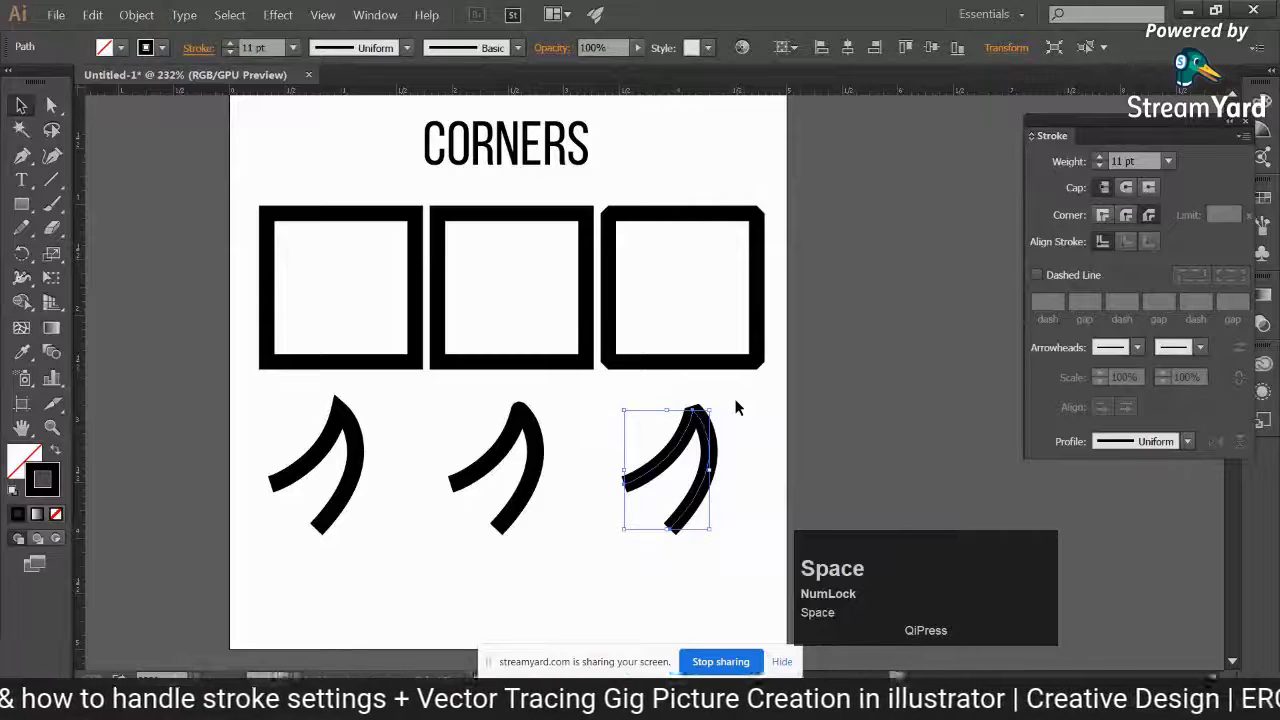
pyautogui.press('p')
pyautogui.moveTo(736, 408); pyautogui.dragTo(683, 356)
pyautogui.click(617, 480)
pyautogui.moveTo(740, 425); pyautogui.dragTo(843, 314)
pyautogui.click(740, 428)
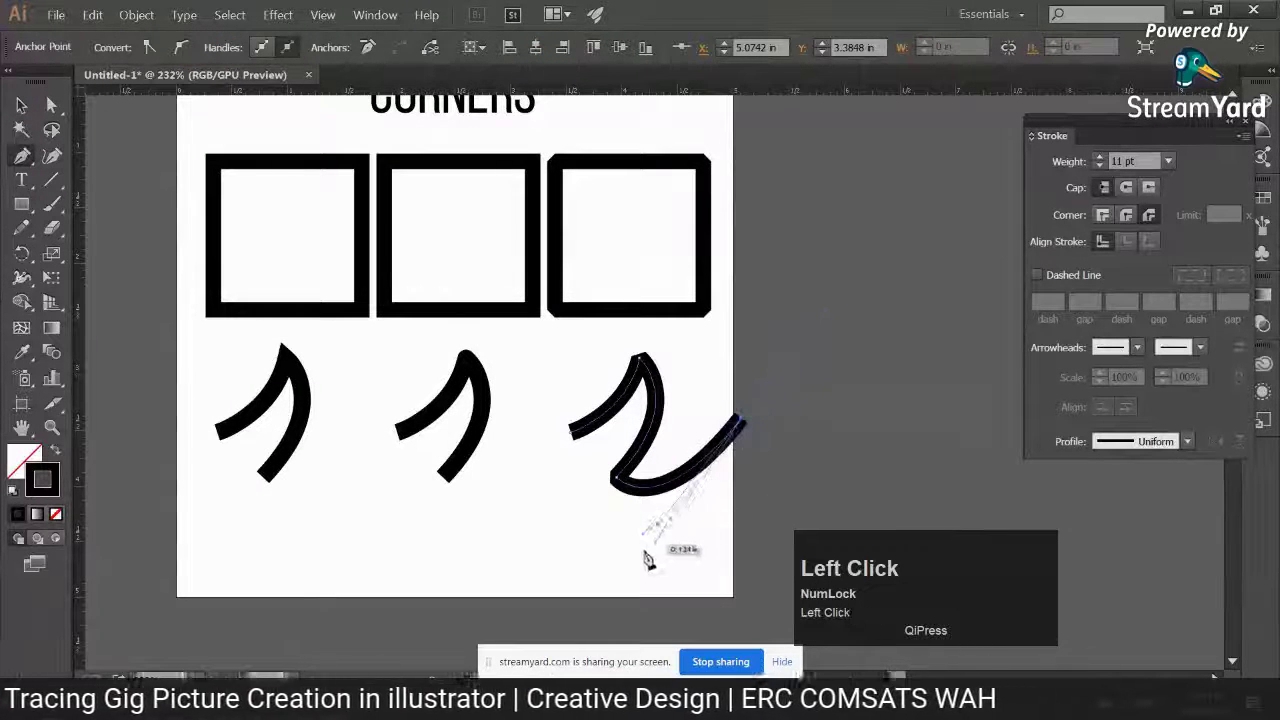
pyautogui.moveTo(653, 546); pyautogui.dragTo(545, 577)
pyautogui.press('v')
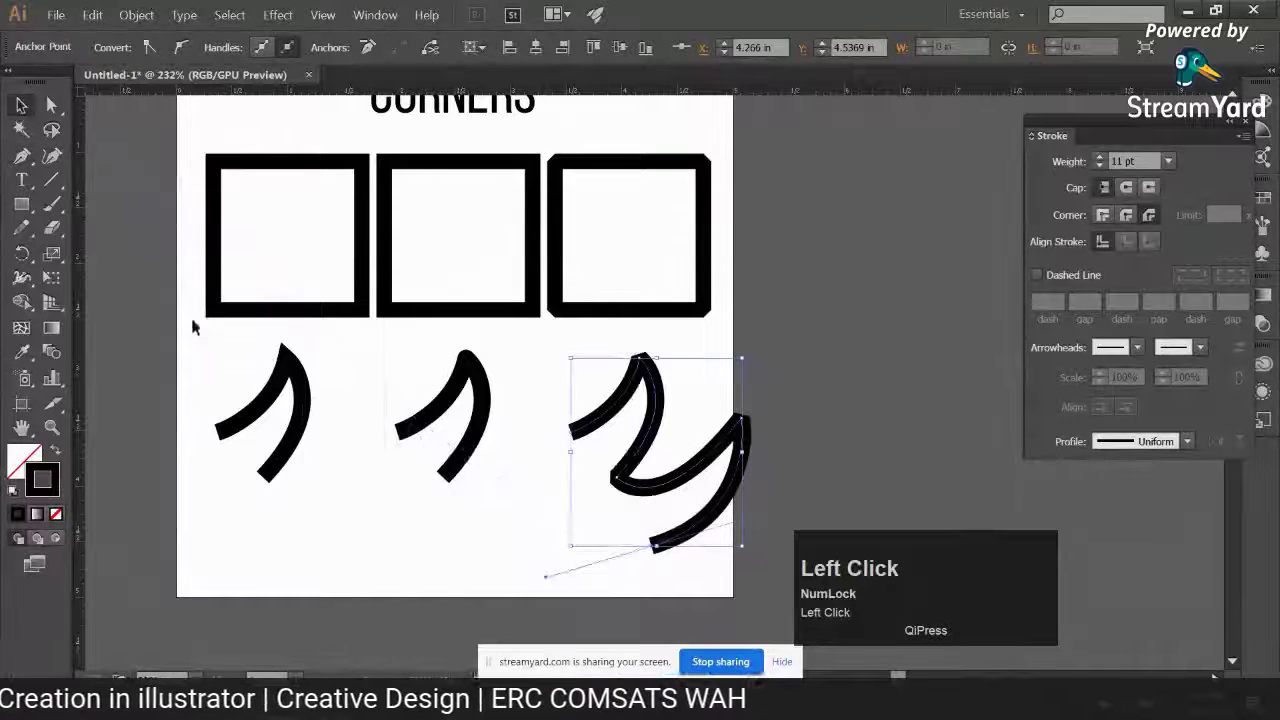
pyautogui.hotkey('ctrl', 'z')
# Replace the first two curved strokes with evenly spaced copies of the third, extended curved stroke
pyautogui.moveTo(206, 350); pyautogui.dragTo(470, 475)
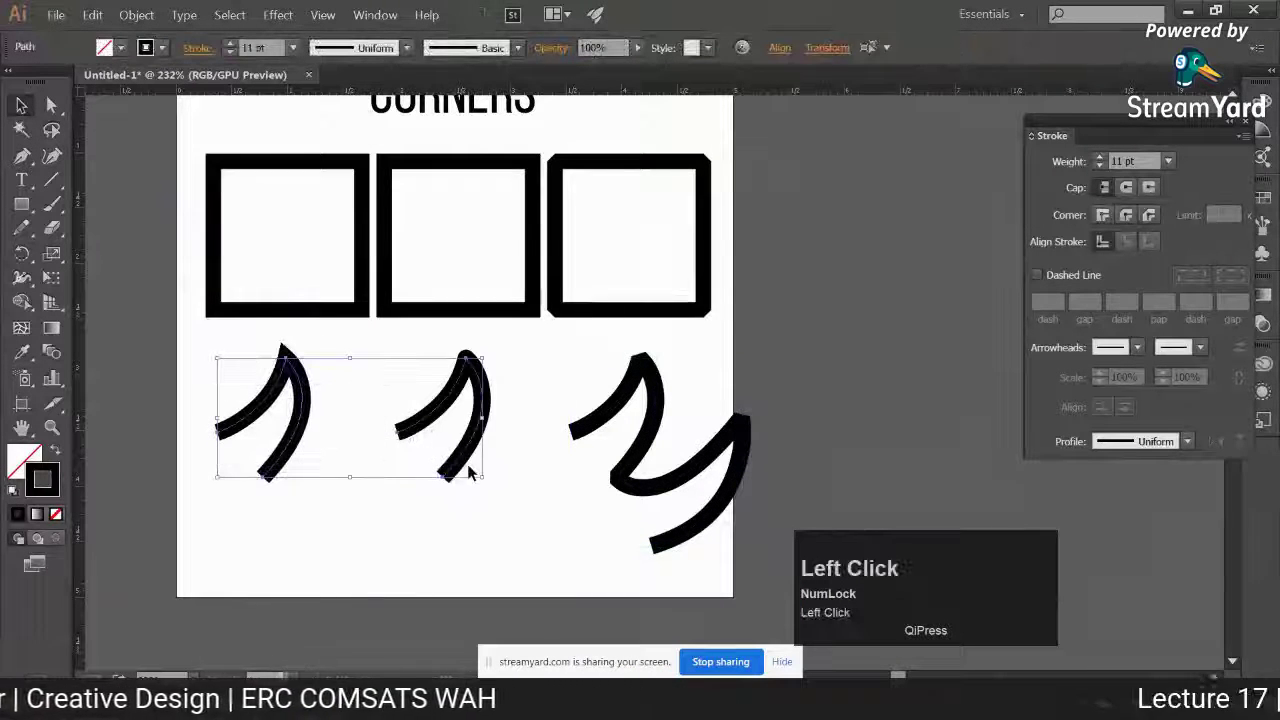
pyautogui.press('Delete')
pyautogui.moveTo(643, 457); pyautogui.dragTo(448, 457)
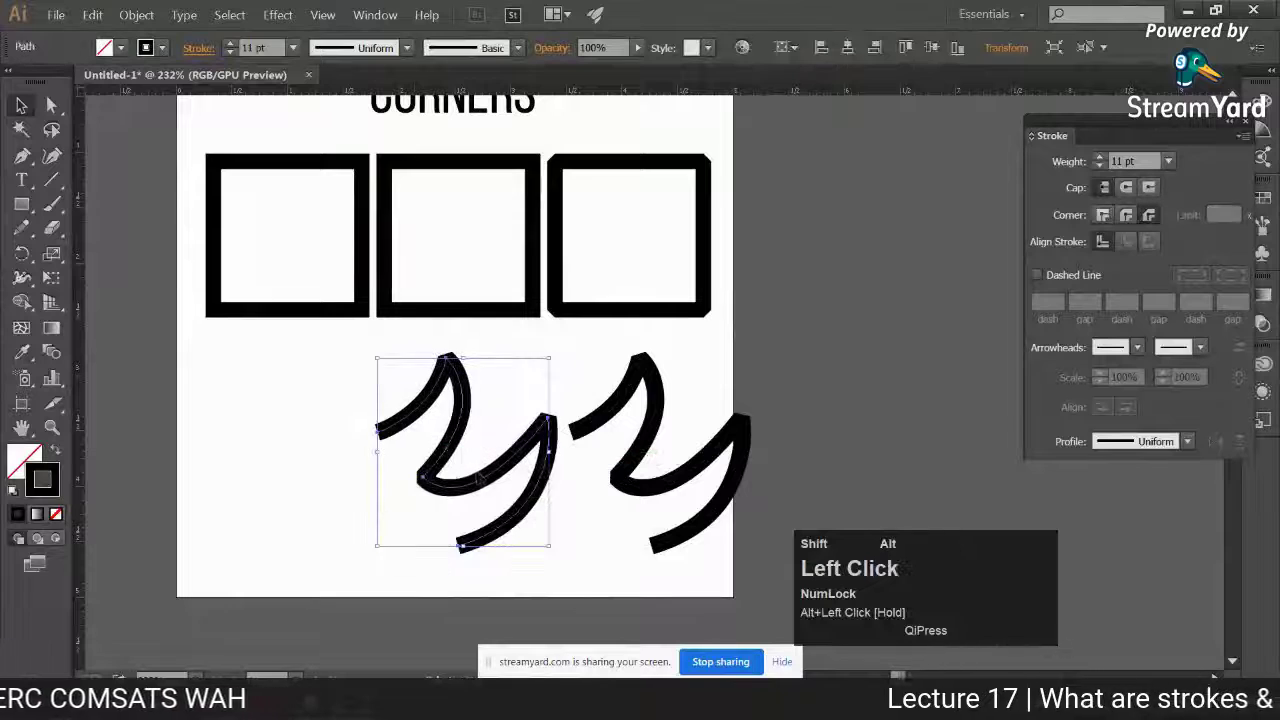
pyautogui.hotkey('ctrl', 'd')
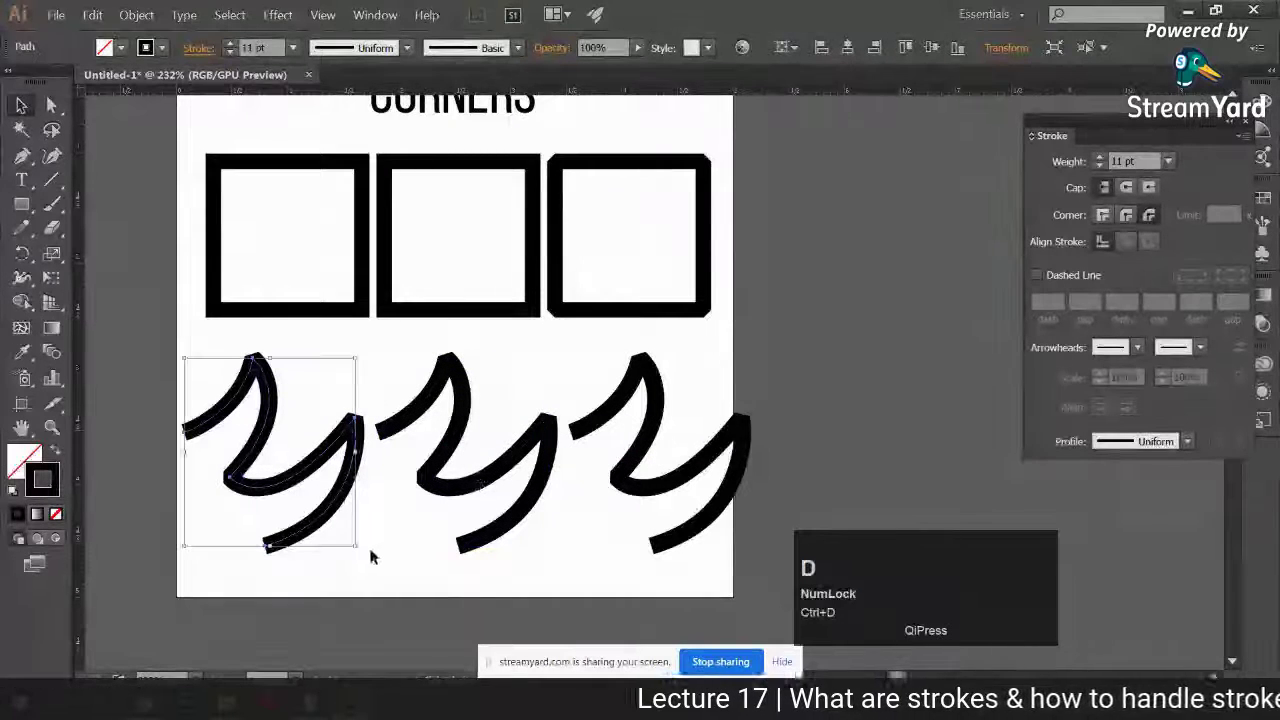
# Set the first curved stroke's corners to Miter Join and the middle one's to Round Join
pyautogui.click(974, 280)
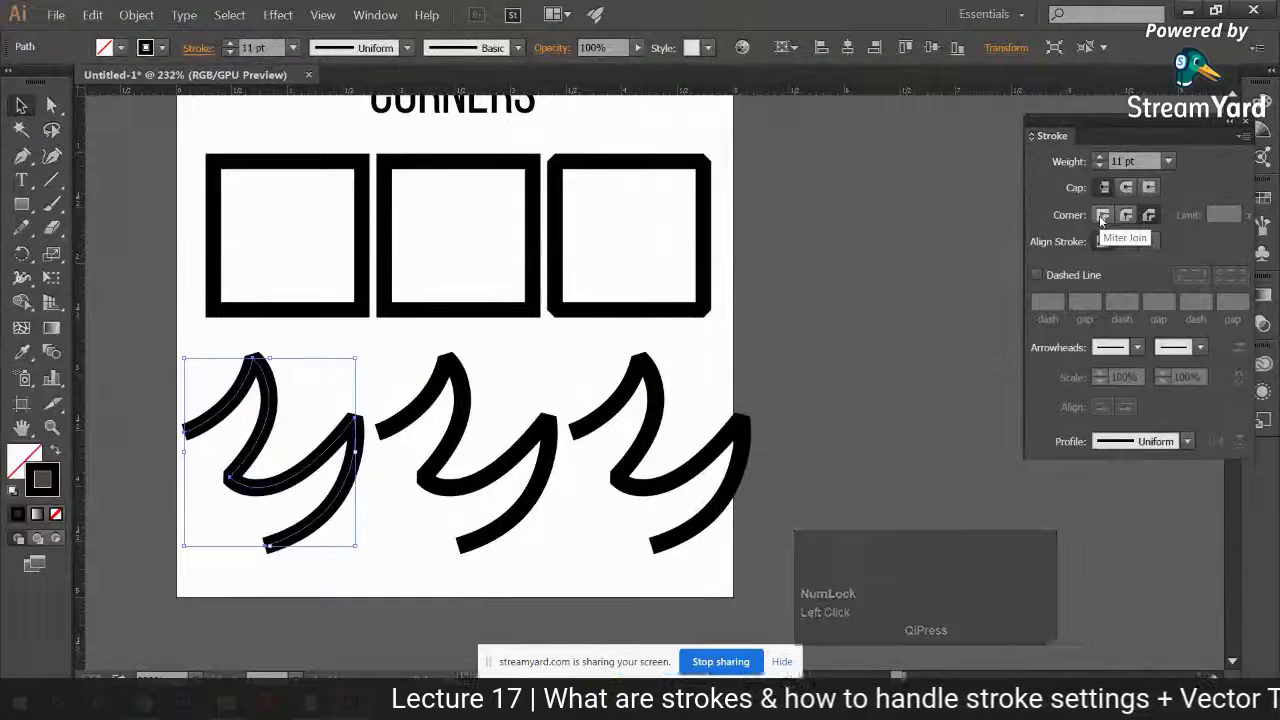
pyautogui.click(1101, 219)
pyautogui.click(520, 475)
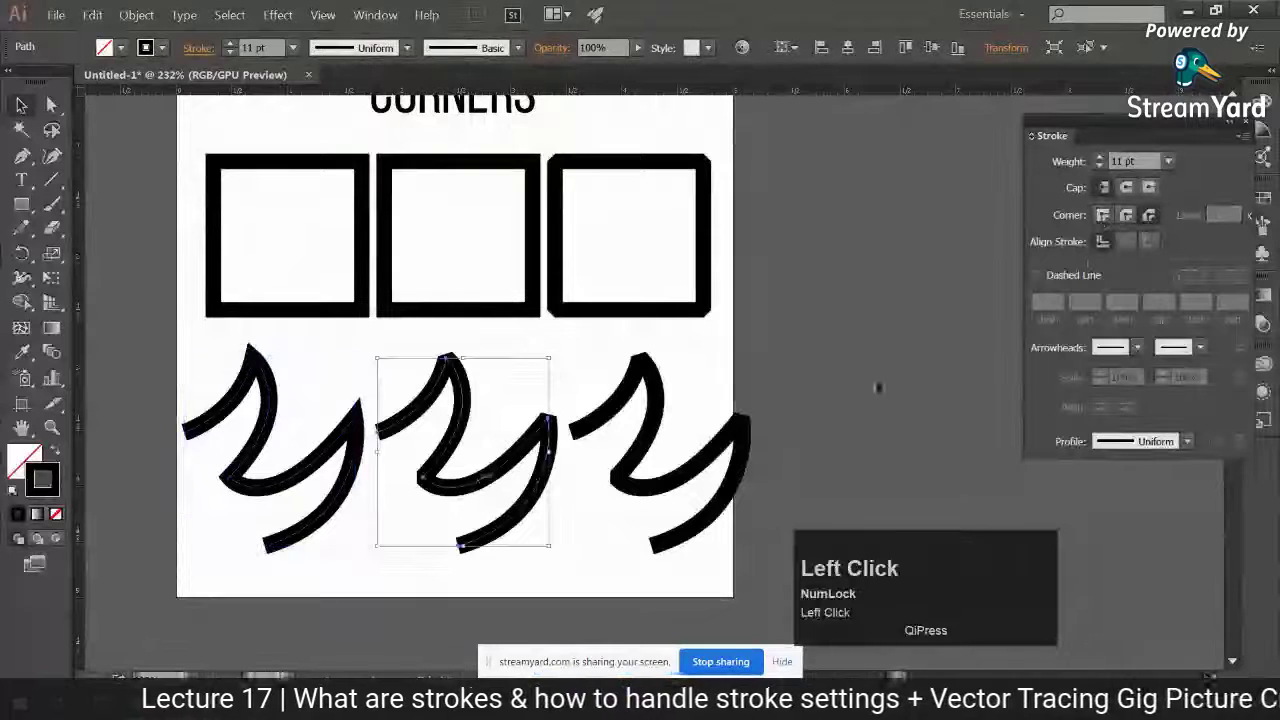
pyautogui.click(692, 487)
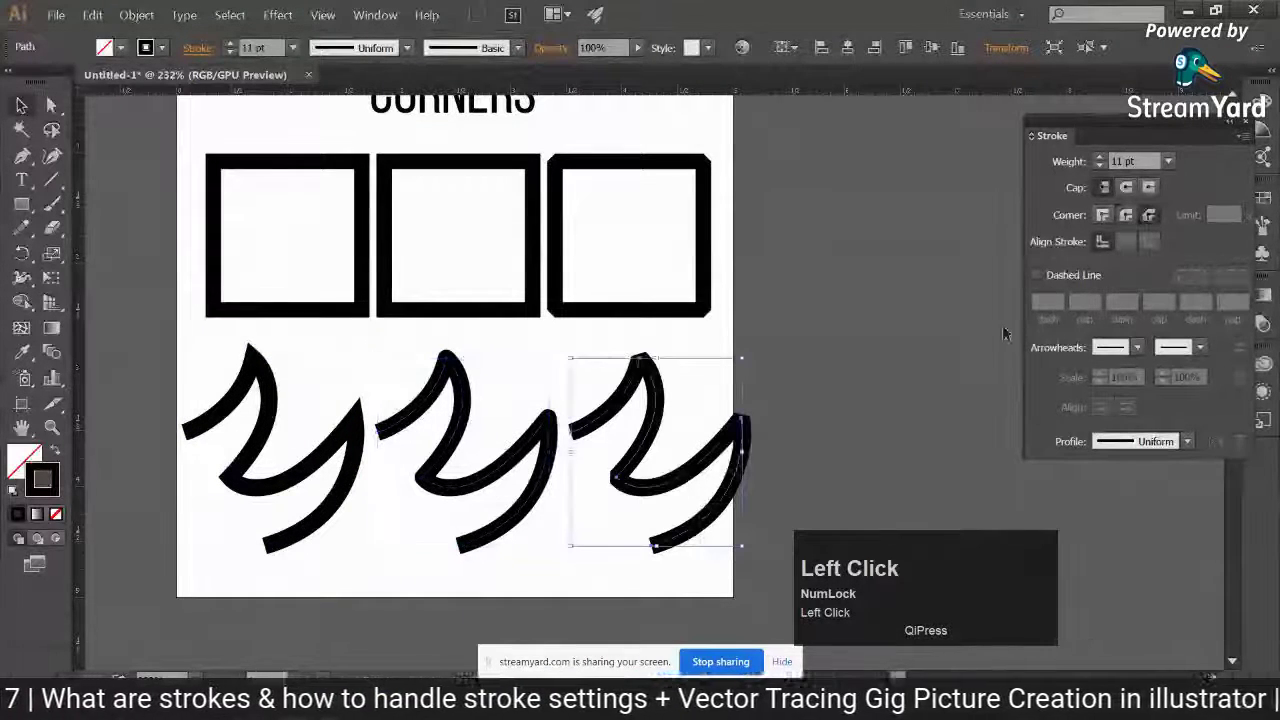
pyautogui.click(810, 393)
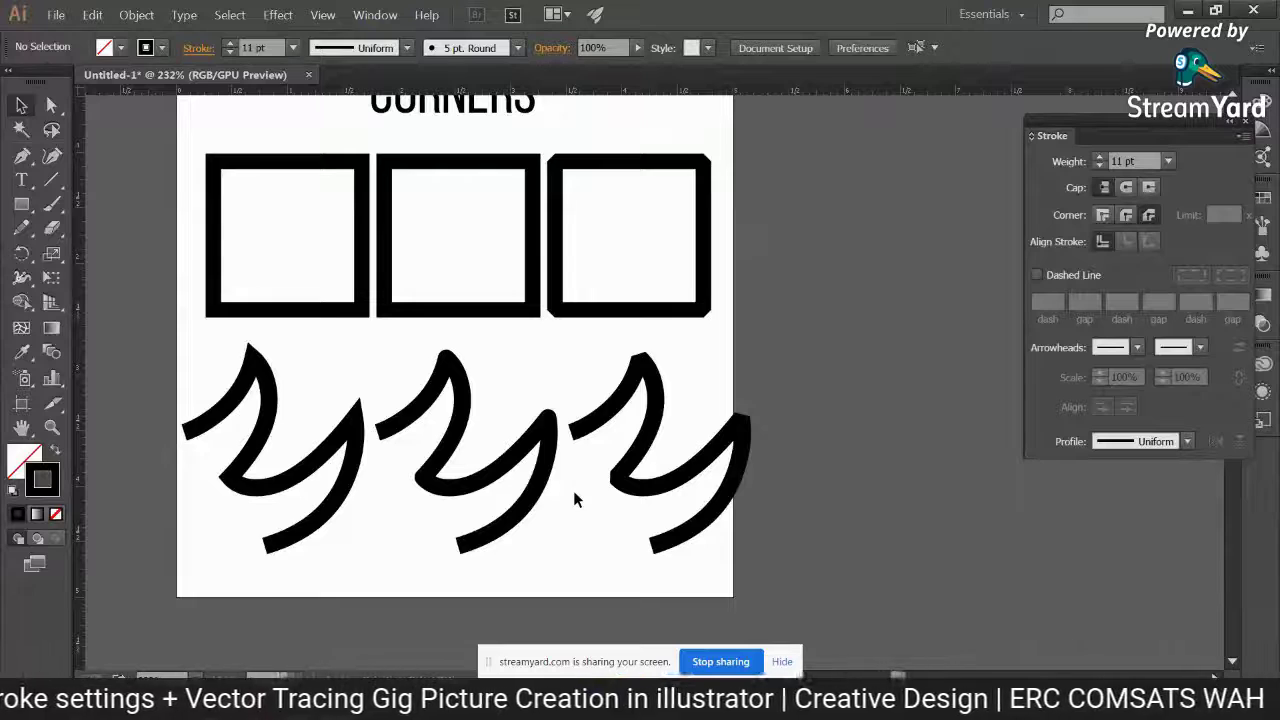
# Scale down the three curved strokes so each fits under the square above it
pyautogui.hotkey('ctrl', '-')
pyautogui.click(340, 442)
pyautogui.moveTo(340, 442); pyautogui.dragTo(378, 453)
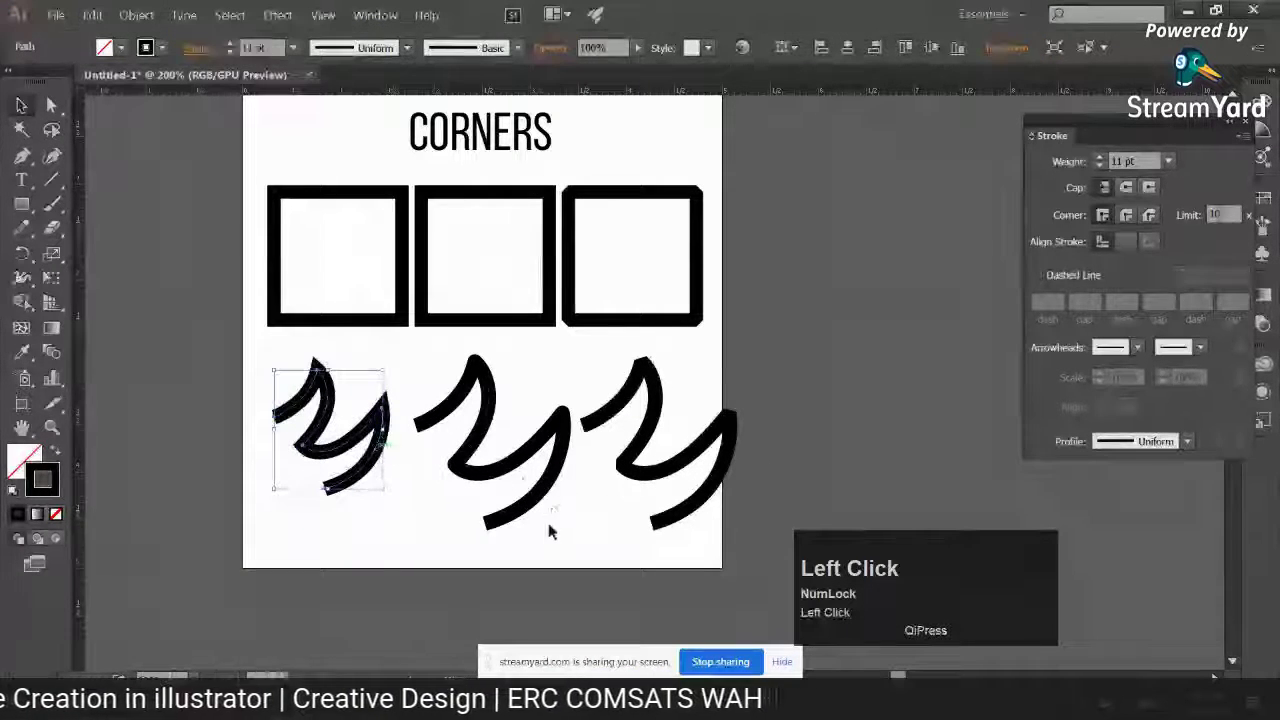
pyautogui.click(556, 500)
pyautogui.moveTo(566, 523); pyautogui.dragTo(546, 506)
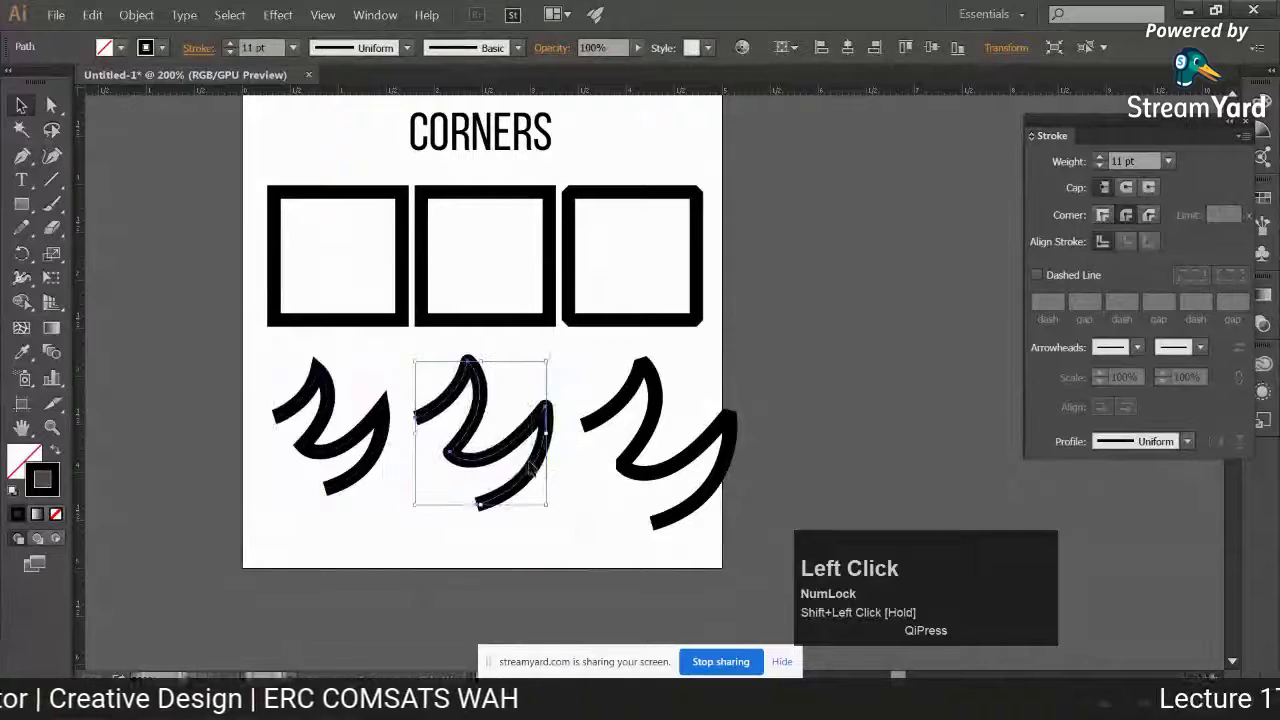
pyautogui.click(538, 468)
pyautogui.click(668, 478)
pyautogui.moveTo(736, 528); pyautogui.dragTo(708, 499)
pyautogui.click(590, 500)
# Copy the CORNERS heading, squares and curved strokes onto the pasteboard beside the artboard, below the CAPS examples
pyautogui.moveTo(448, 337); pyautogui.dragTo(605, 356)
pyautogui.moveTo(432, 123); pyautogui.dragTo(308, 596)
pyautogui.moveTo(389, 589); pyautogui.dragTo(577, 424)
pyautogui.click(152, 295)
pyautogui.moveTo(671, 534); pyautogui.dragTo(140, 150)
# Recolor the pasteboard copy white: the strokes of its squares and curves and the fill of its CORNERS heading
pyautogui.doubleClick(24, 458)
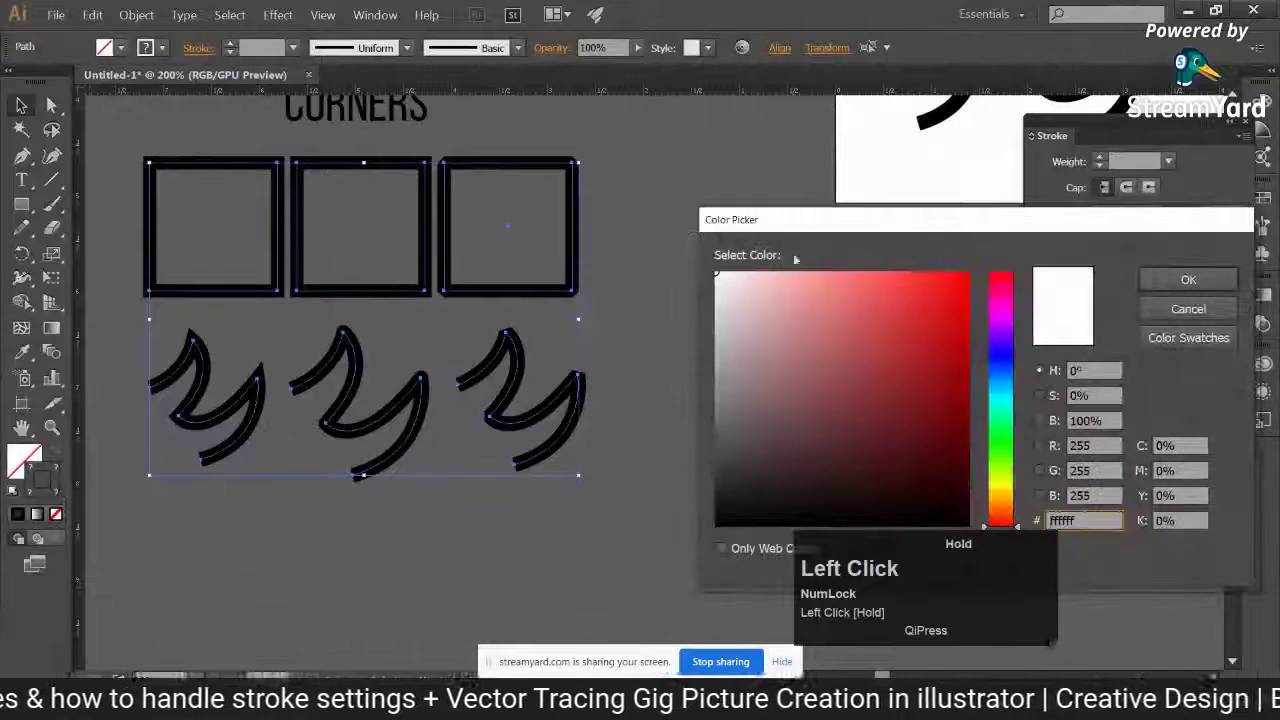
pyautogui.click(1188, 279)
pyautogui.moveTo(660, 325); pyautogui.dragTo(700, 486)
pyautogui.click(468, 286)
pyautogui.click(52, 351)
pyautogui.keyDown('shift'); pyautogui.click(236, 514); pyautogui.keyUp('shift')
pyautogui.click(23, 353)
pyautogui.keyDown('shift'); pyautogui.click(885, 310); pyautogui.keyUp('shift')
pyautogui.click(27, 109)
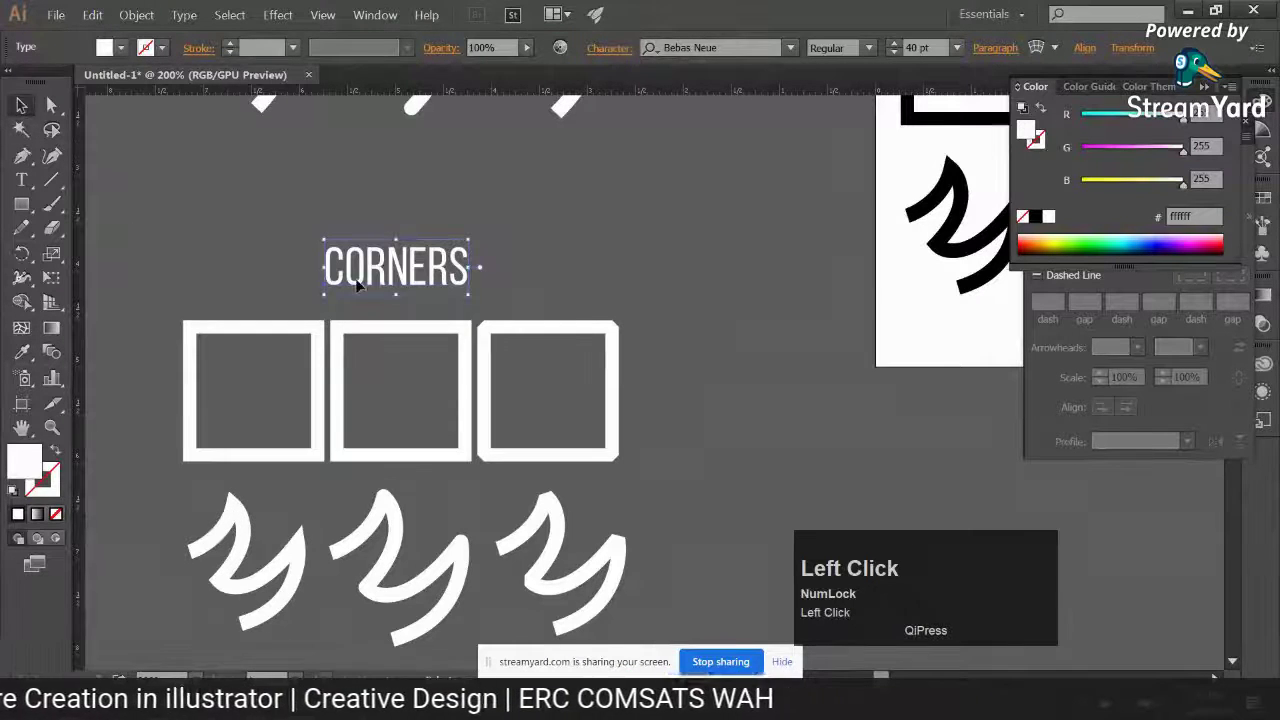
# Collapse the Color panel and delete the squares and curved strokes from the artboard, keeping the CORNERS heading
pyautogui.hotkey('ctrl', '-')
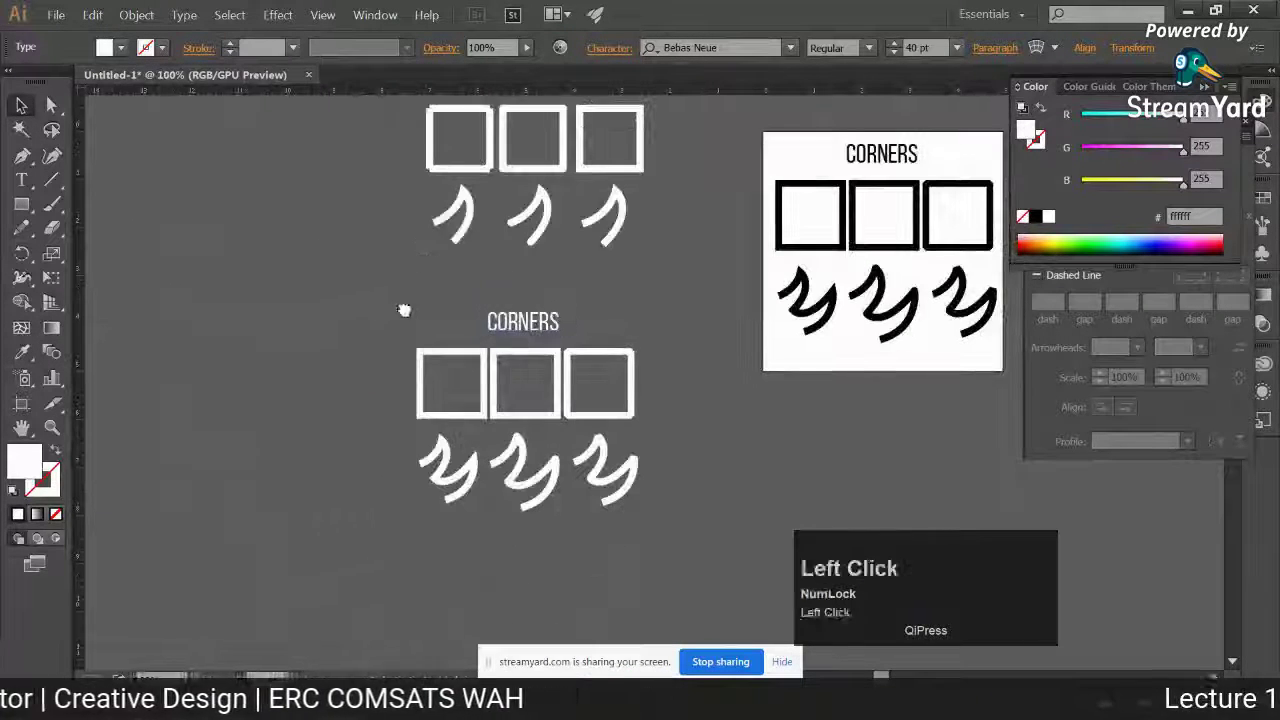
pyautogui.moveTo(423, 257); pyautogui.dragTo(360, 372)
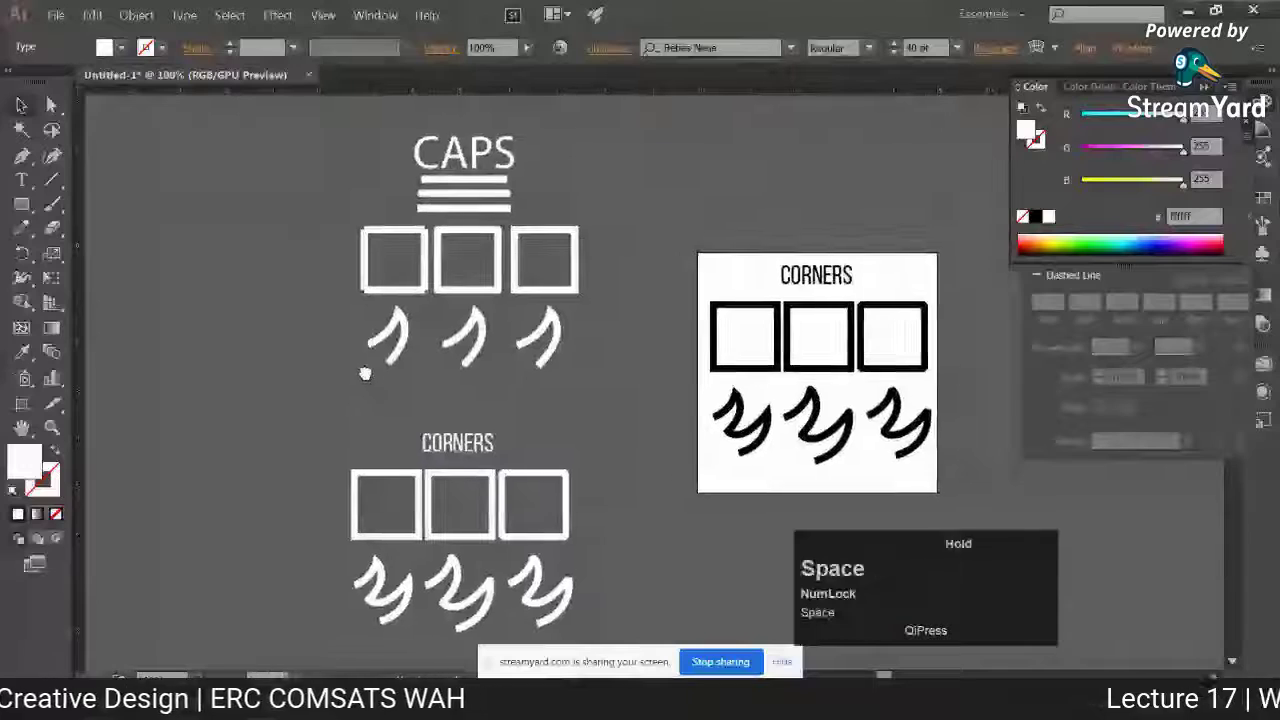
pyautogui.click(598, 449)
pyautogui.moveTo(598, 449); pyautogui.dragTo(505, 508)
pyautogui.hotkey('ctrl', '=')
pyautogui.hotkey('ctrl', '=')
pyautogui.hotkey('ctrl', '=')
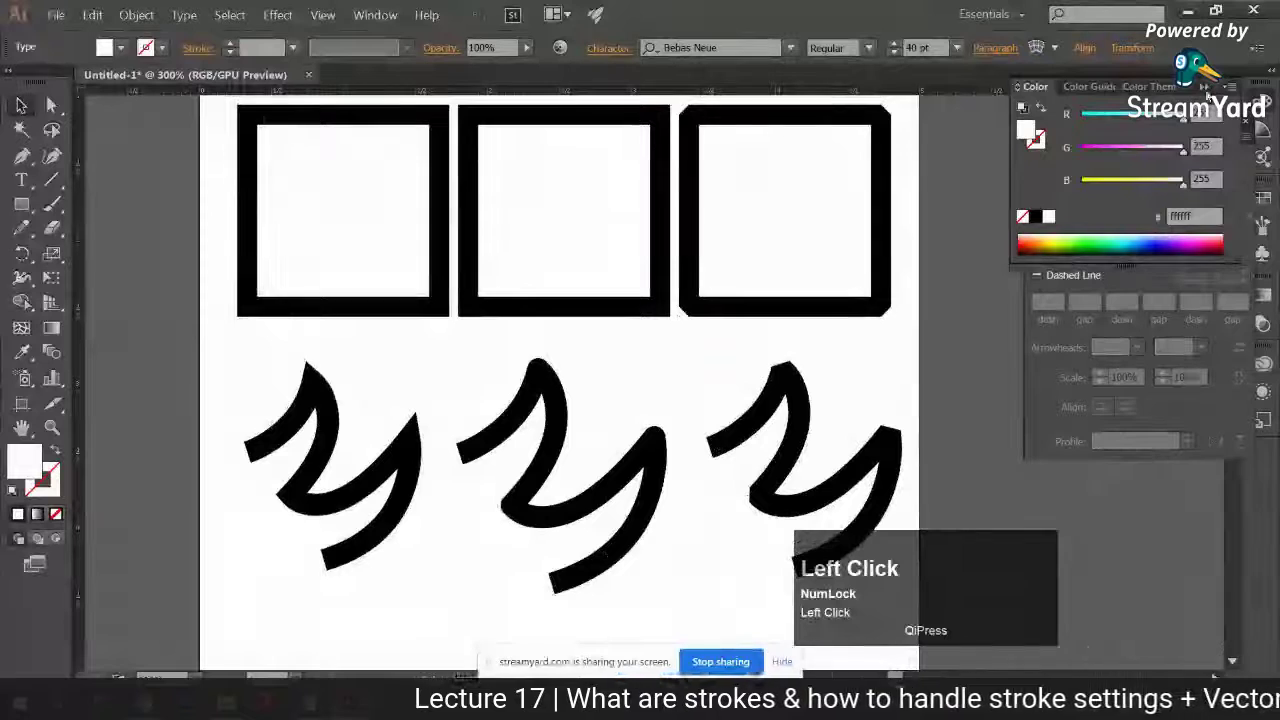
pyautogui.click(1205, 88)
pyautogui.moveTo(866, 307); pyautogui.dragTo(801, 287)
pyautogui.hotkey('ctrl', '-')
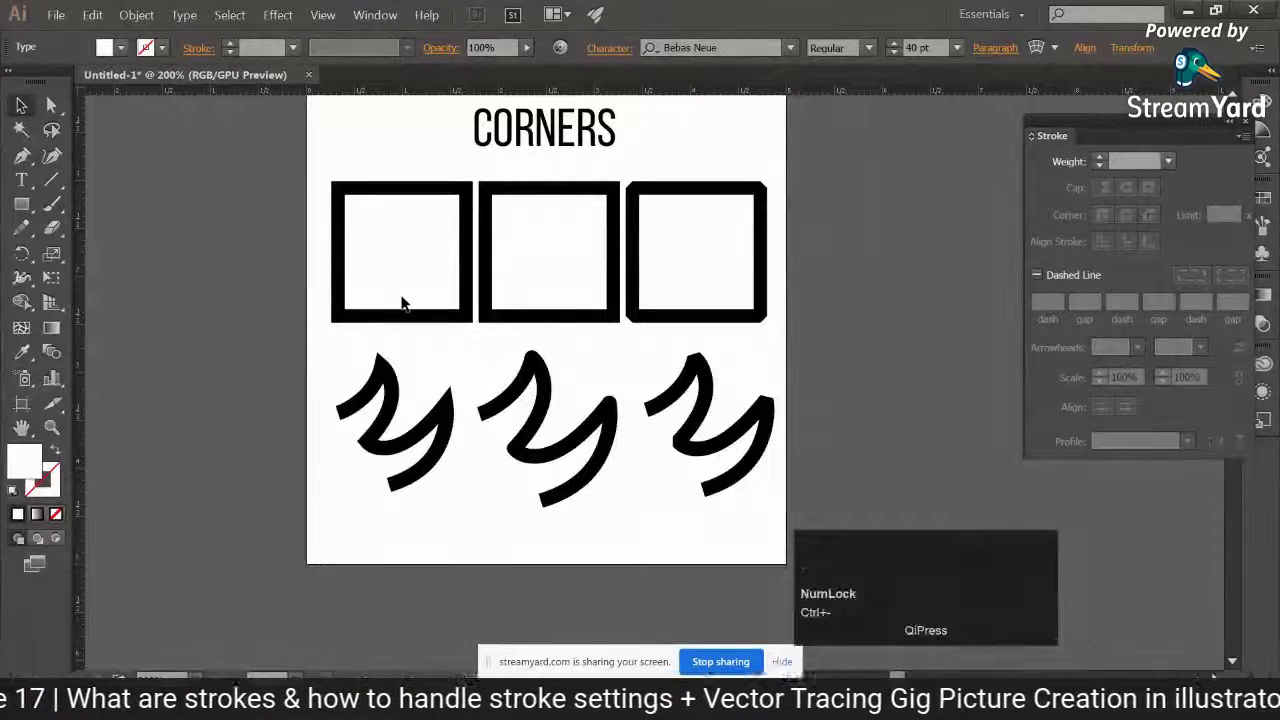
pyautogui.click(363, 297)
pyautogui.moveTo(314, 259); pyautogui.dragTo(737, 479)
pyautogui.press('Delete')
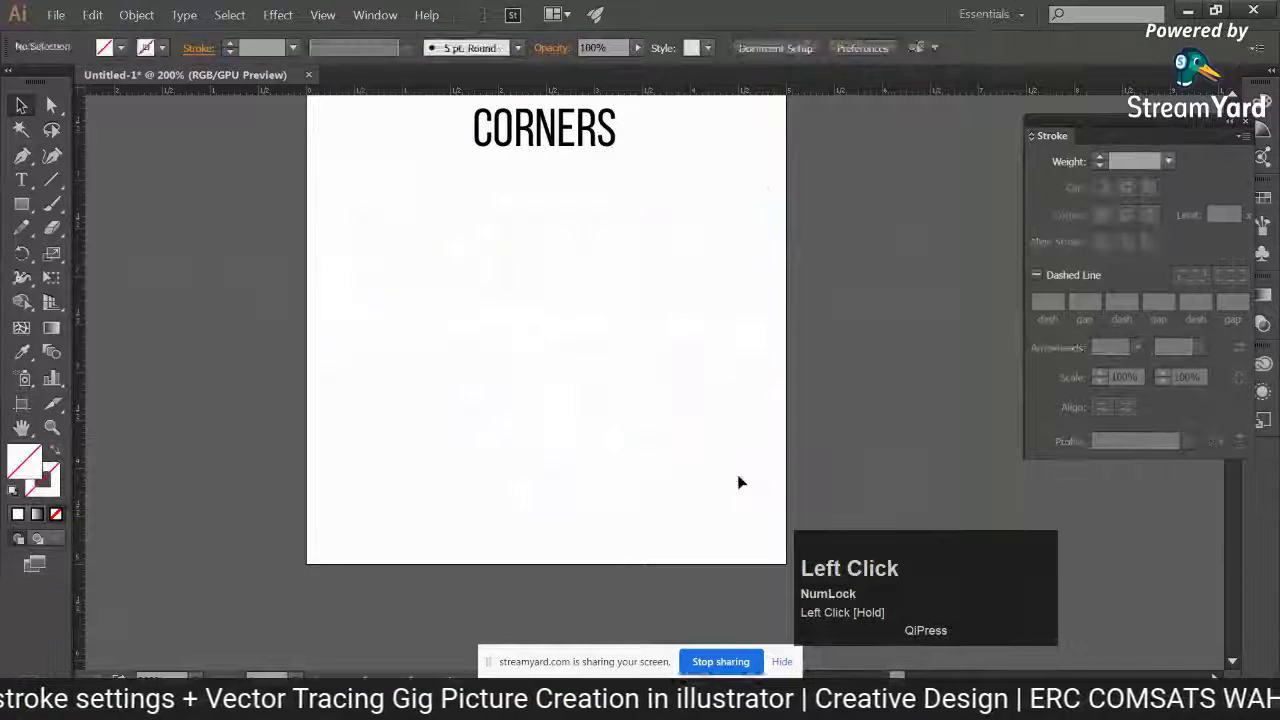
# Replace the artboard heading's text with ALIGN STROKES and center the heading horizontally
pyautogui.press('t')
pyautogui.click(530, 132)
pyautogui.hotkey('ctrl', 'a')
pyautogui.write('AL')
pyautogui.write('IGEN')
pyautogui.press('BackSpace')
pyautogui.press('BackSpace')
pyautogui.write('N S')
pyautogui.write('TOKRE')
pyautogui.press('BackSpace')
pyautogui.press('BackSpace')
pyautogui.press('BackSpace')
pyautogui.press('BackSpace')
pyautogui.write('ROKES')
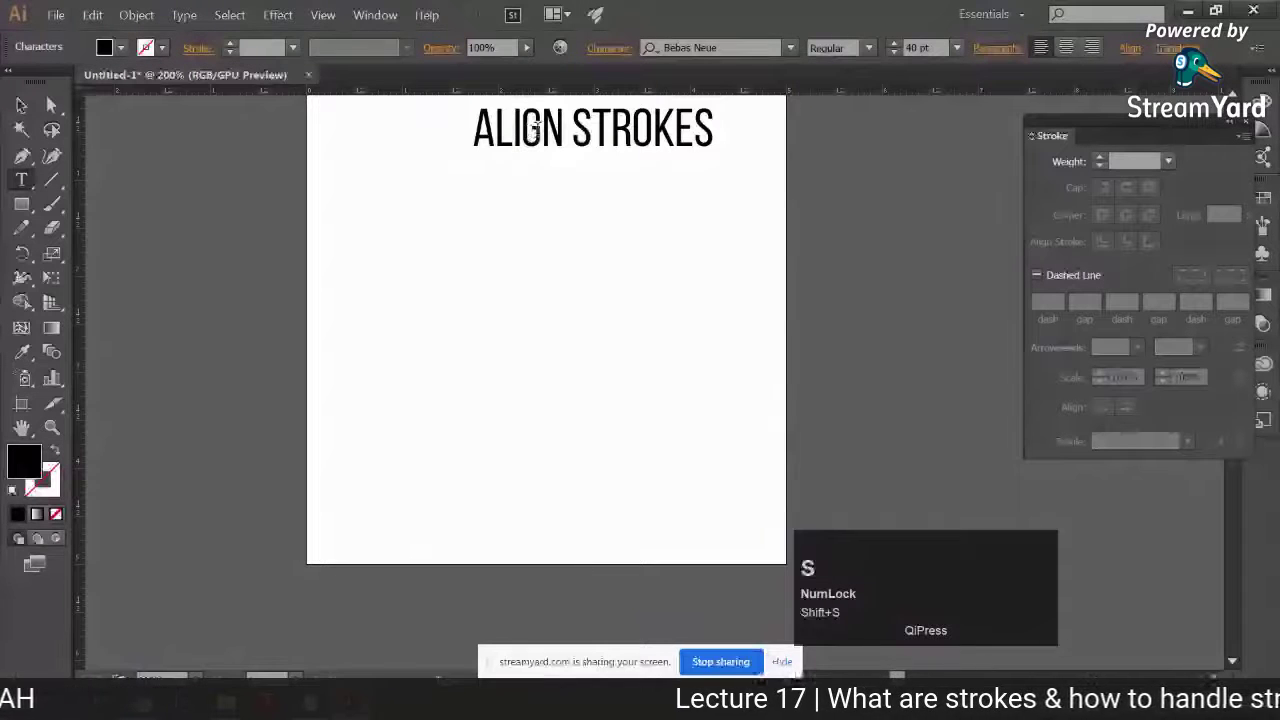
pyautogui.click(21, 105)
pyautogui.moveTo(600, 130); pyautogui.dragTo(554, 130)
# Draw a square below the heading with no fill and a black 10 pt stroke
pyautogui.click(598, 262)
pyautogui.moveTo(598, 262); pyautogui.dragTo(579, 315)
pyautogui.moveTo(302, 263)
pyautogui.mouseDown()
pyautogui.moveTo(406, 397)
pyautogui.moveTo(406, 371)
pyautogui.moveTo(412, 392)
pyautogui.moveTo(436, 396)
pyautogui.mouseUp()
pyautogui.click(55, 452)
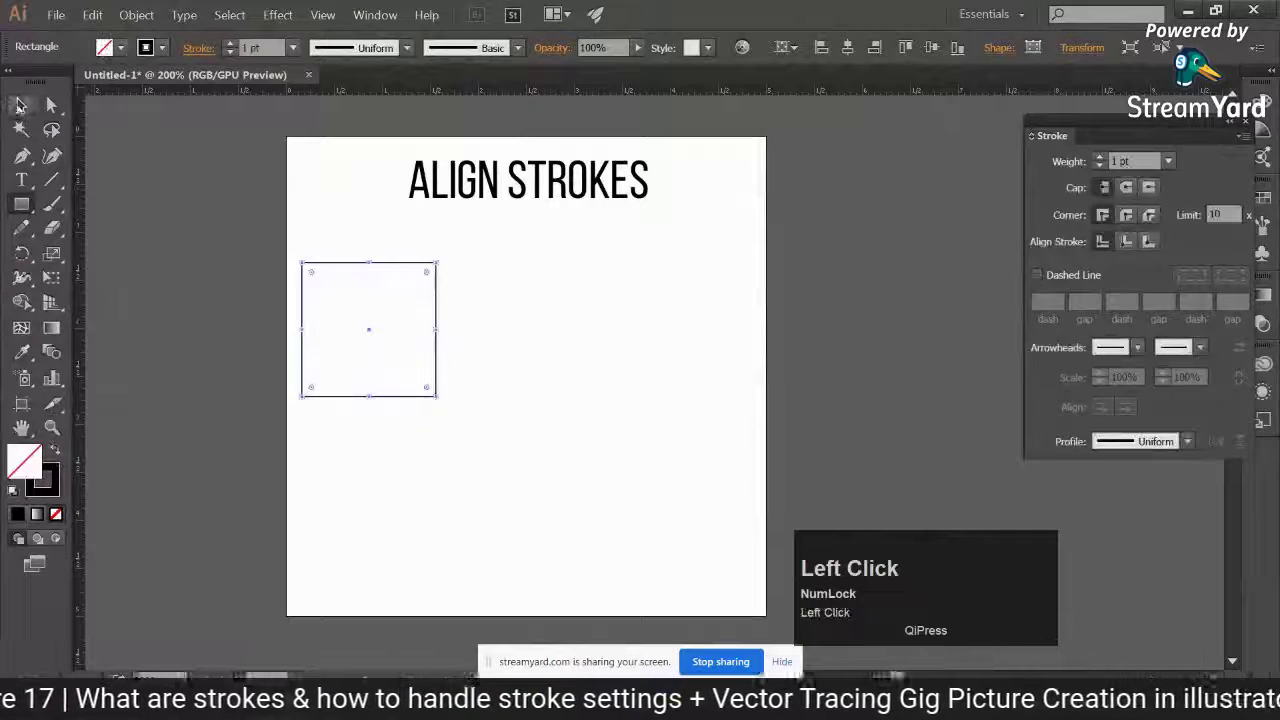
pyautogui.click(21, 105)
pyautogui.keyDown('shift'); pyautogui.click(231, 44); pyautogui.keyUp('shift')
# Duplicate the square twice to form an evenly spaced row of three across the artboard
pyautogui.click(271, 205)
pyautogui.click(345, 265)
pyautogui.moveTo(345, 265); pyautogui.dragTo(507, 268)
pyautogui.hotkey('ctrl', 'd')
pyautogui.click(537, 485)
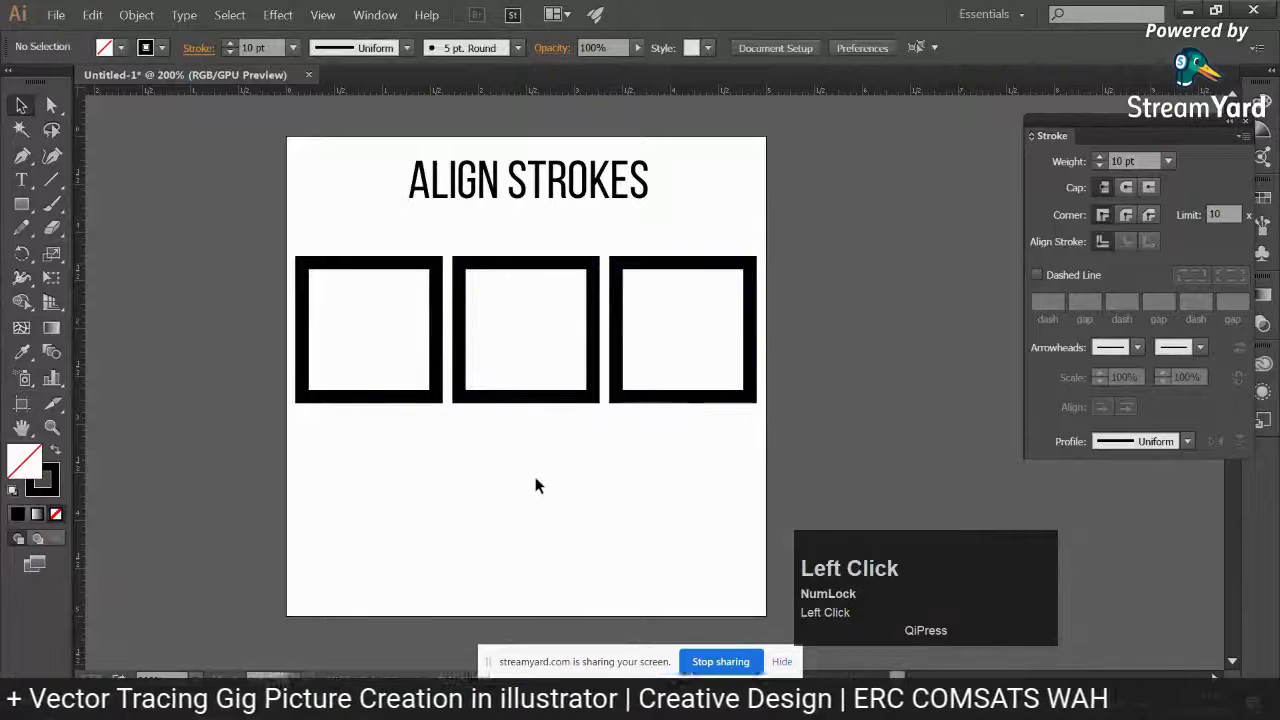
# Align the strokes of all three squares to the center of their paths
pyautogui.moveTo(275, 245); pyautogui.dragTo(651, 434)
pyautogui.click(477, 474)
pyautogui.moveTo(286, 277); pyautogui.dragTo(363, 406)
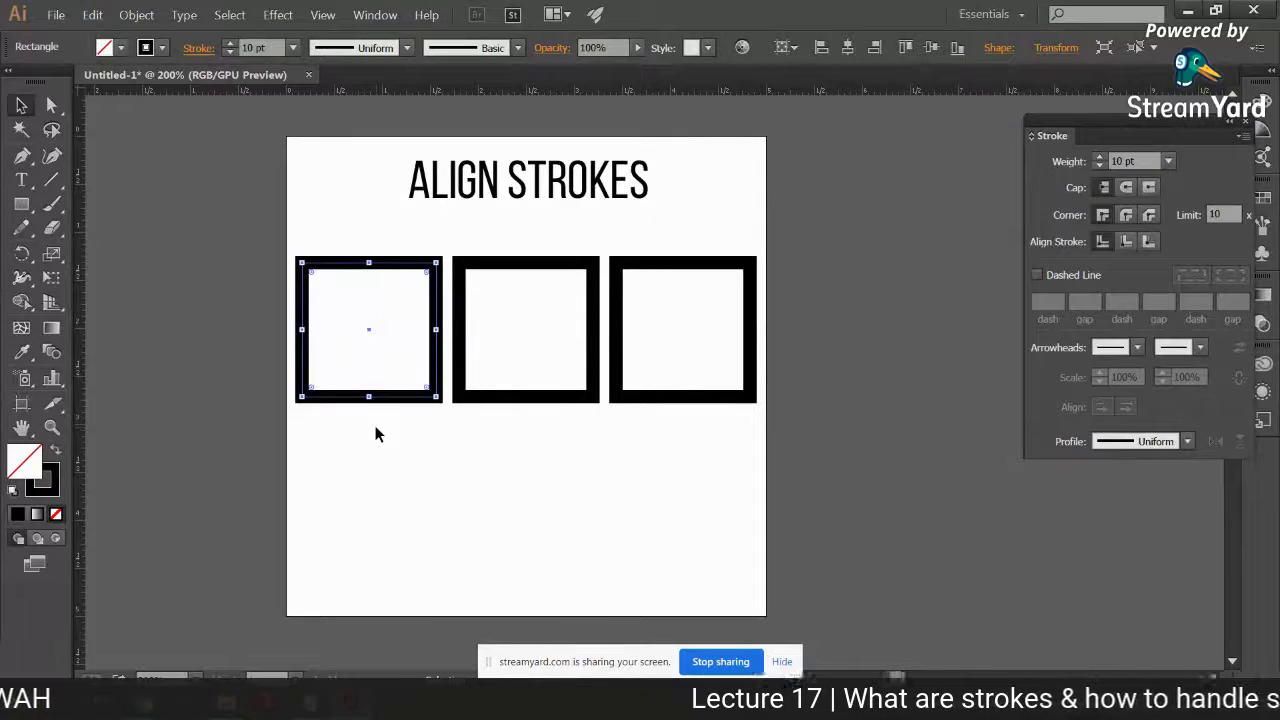
pyautogui.moveTo(377, 424); pyautogui.dragTo(332, 357)
pyautogui.click(526, 306)
pyautogui.click(686, 349)
pyautogui.moveTo(278, 331); pyautogui.dragTo(167, 322)
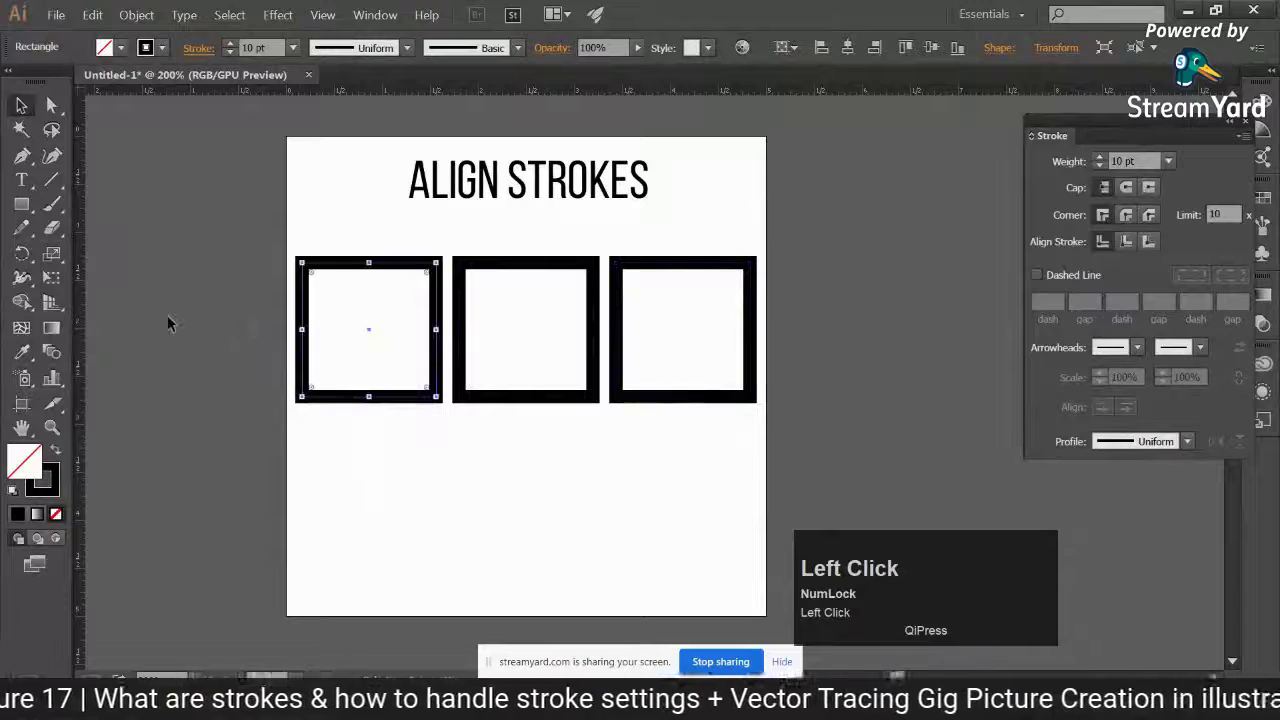
pyautogui.moveTo(376, 452)
pyautogui.mouseDown()
pyautogui.moveTo(451, 371)
pyautogui.moveTo(650, 380)
pyautogui.mouseUp()
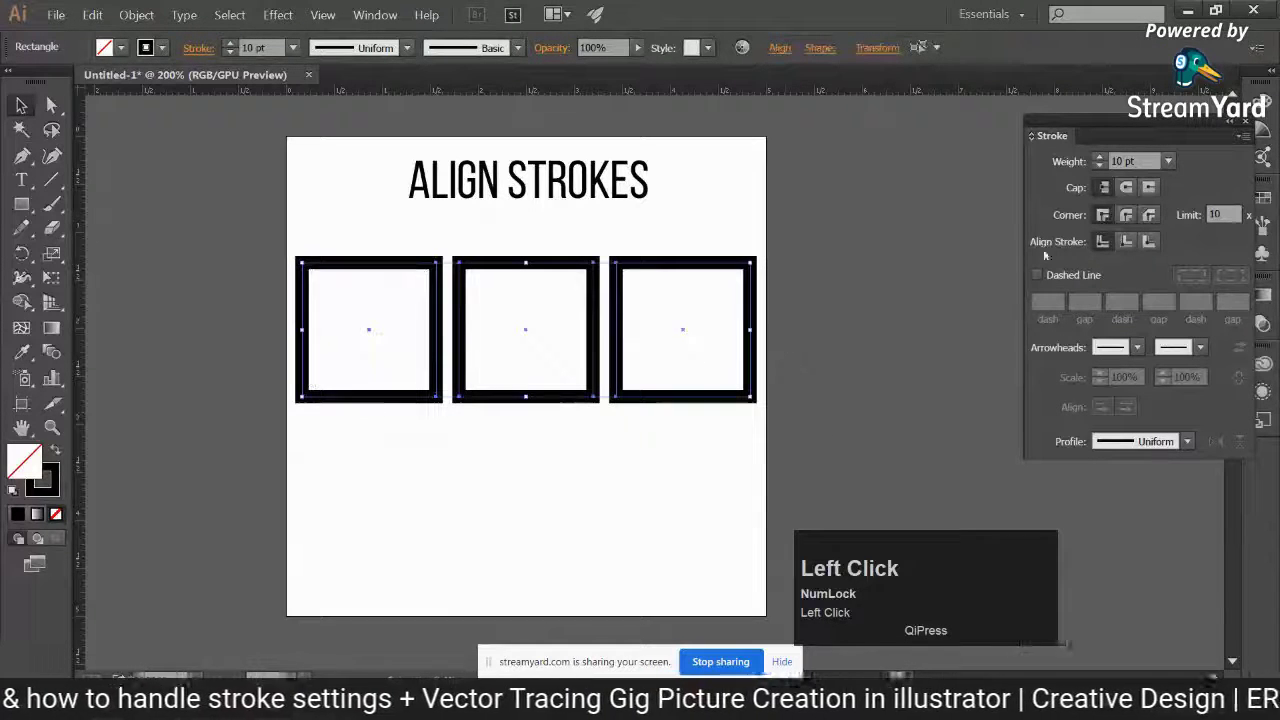
pyautogui.click(1100, 246)
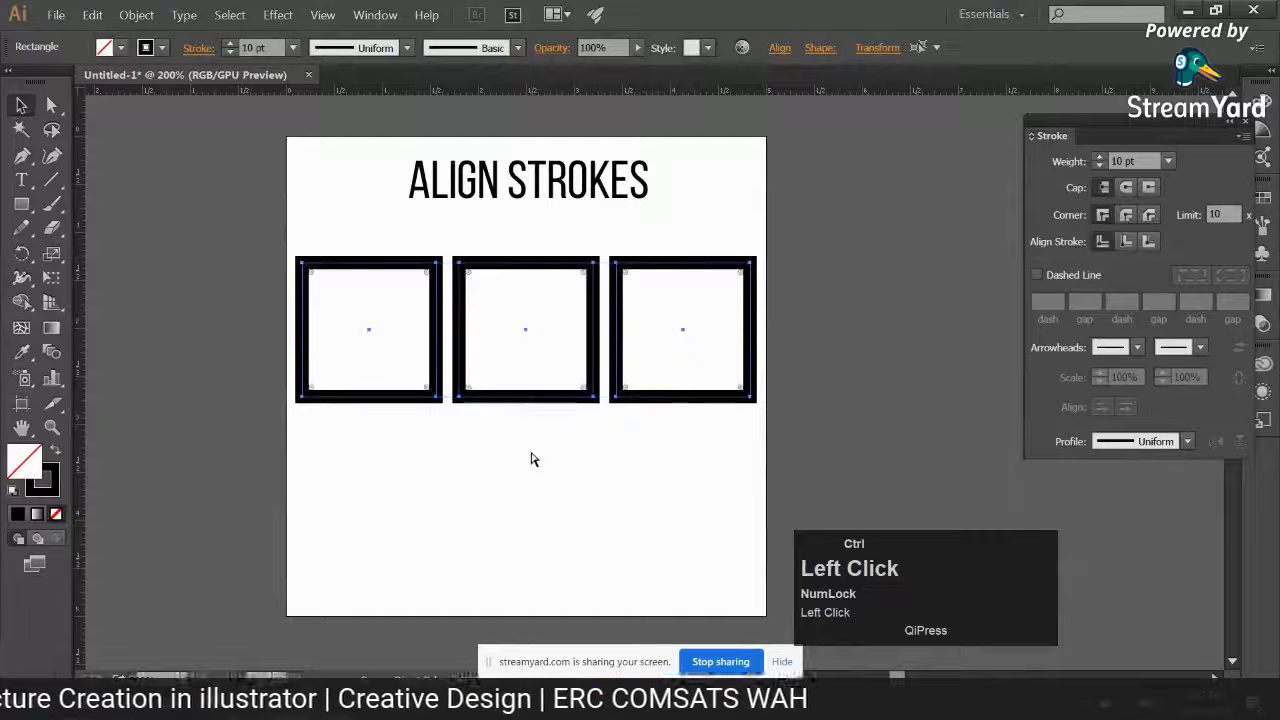
# Try a 13 pt stroke weight on the first, center-aligned square and return it to 10 pt
pyautogui.hotkey('ctrl', '=')
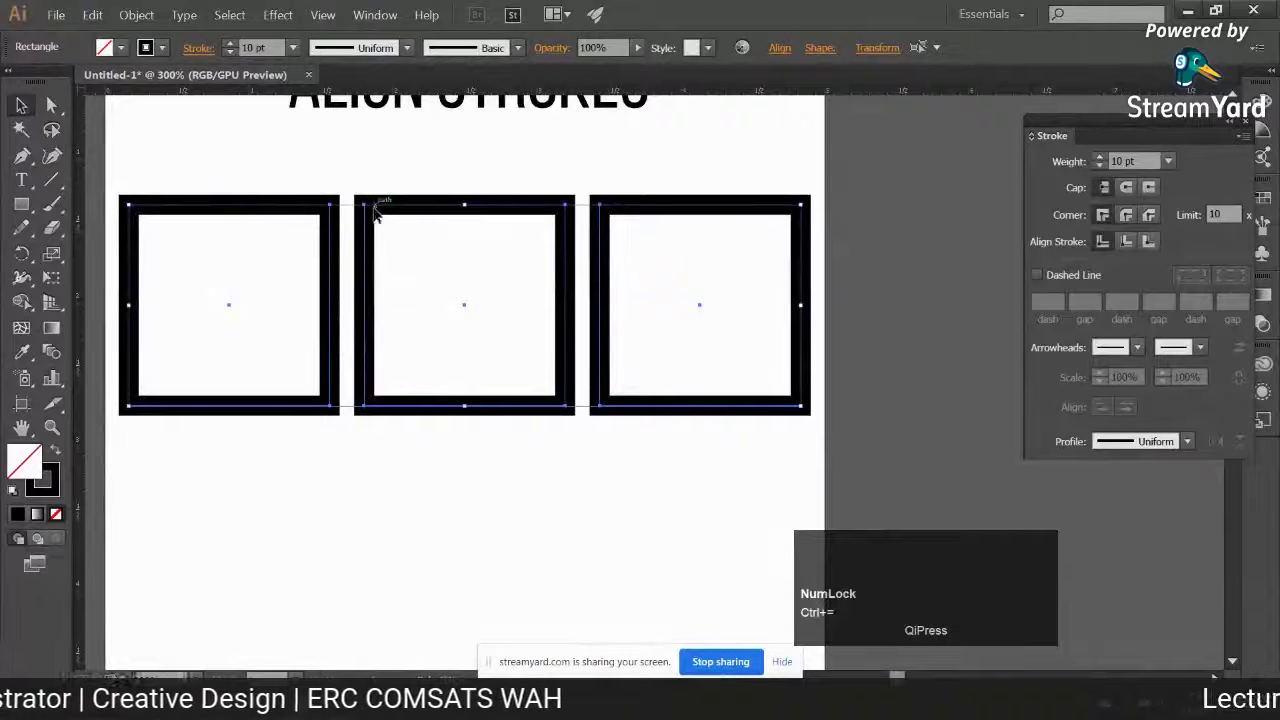
pyautogui.moveTo(306, 452); pyautogui.dragTo(228, 302)
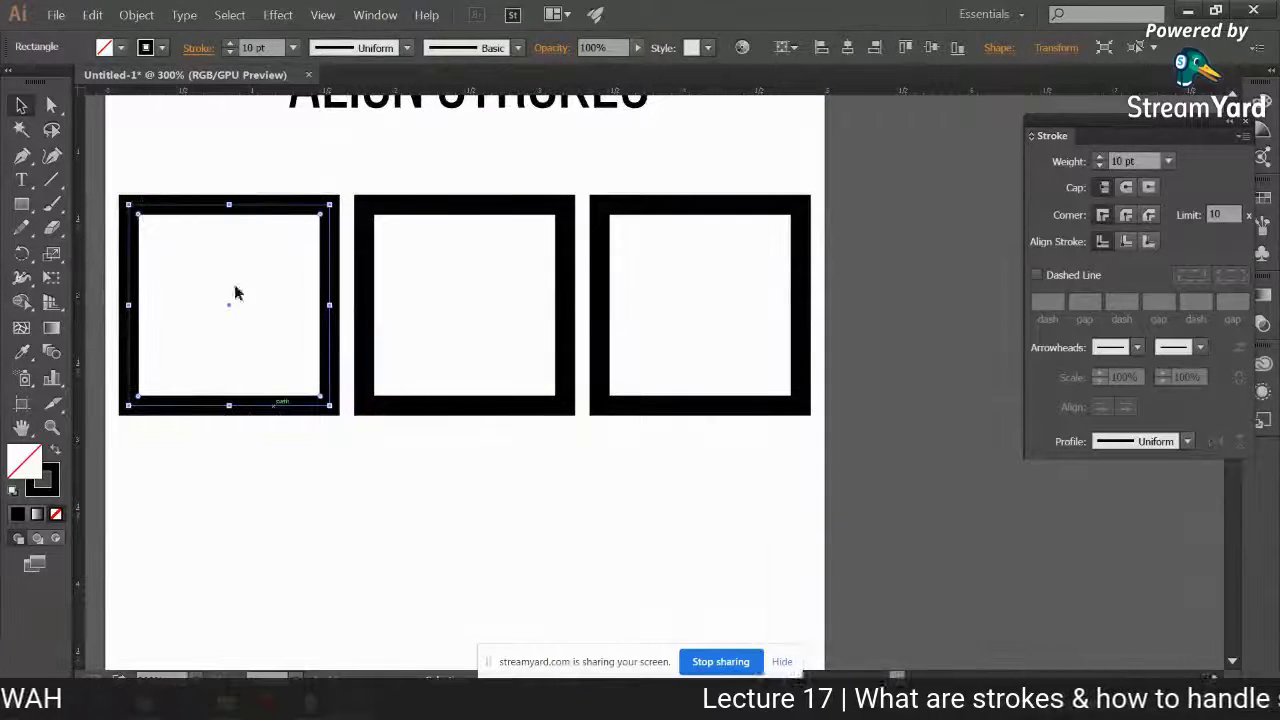
pyautogui.click(230, 45)
pyautogui.click(230, 45)
pyautogui.click(230, 45)
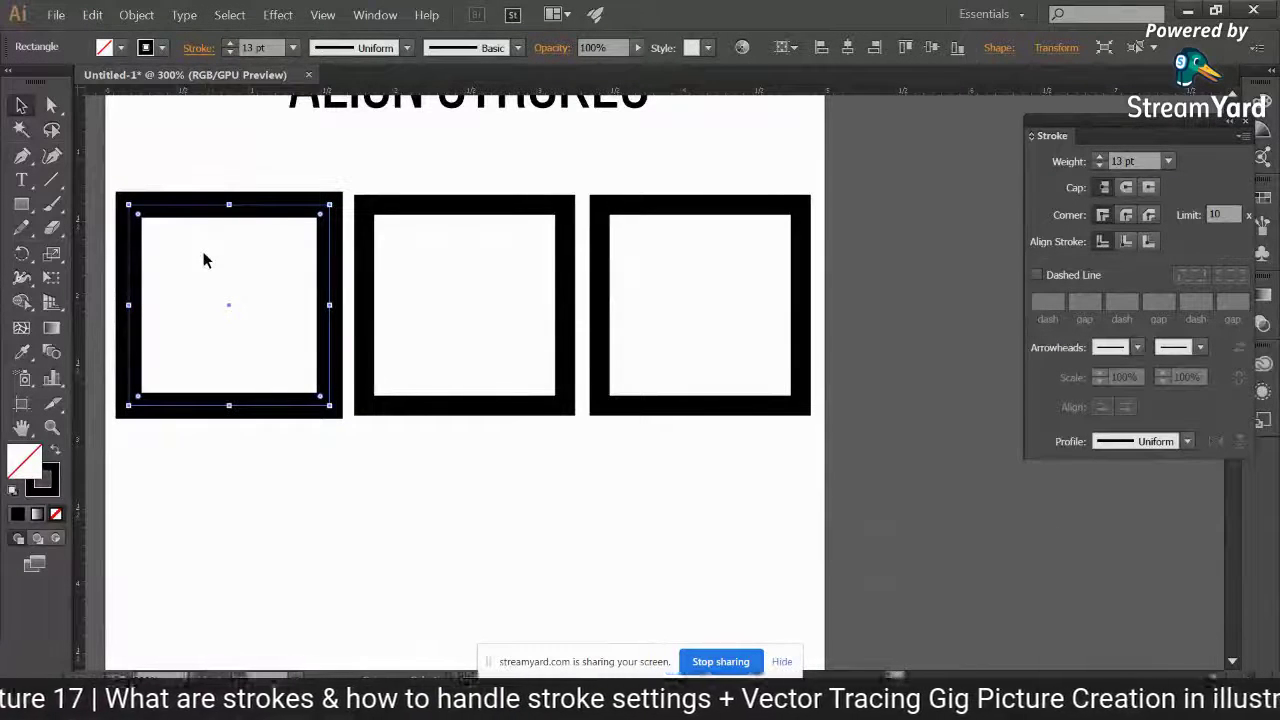
pyautogui.click(229, 52)
pyautogui.click(229, 52)
pyautogui.click(229, 52)
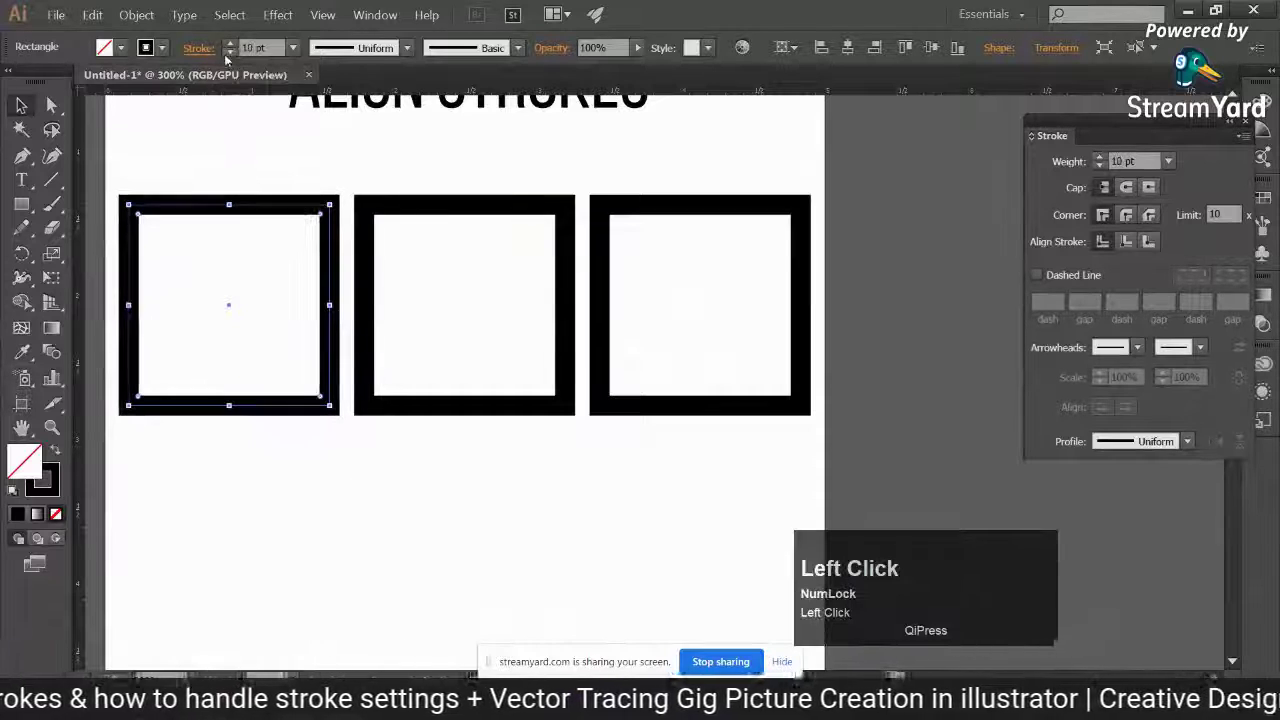
# Align the middle square's stroke to the inside, test it at 14 pt and return the weight to 10 pt
pyautogui.click(442, 214)
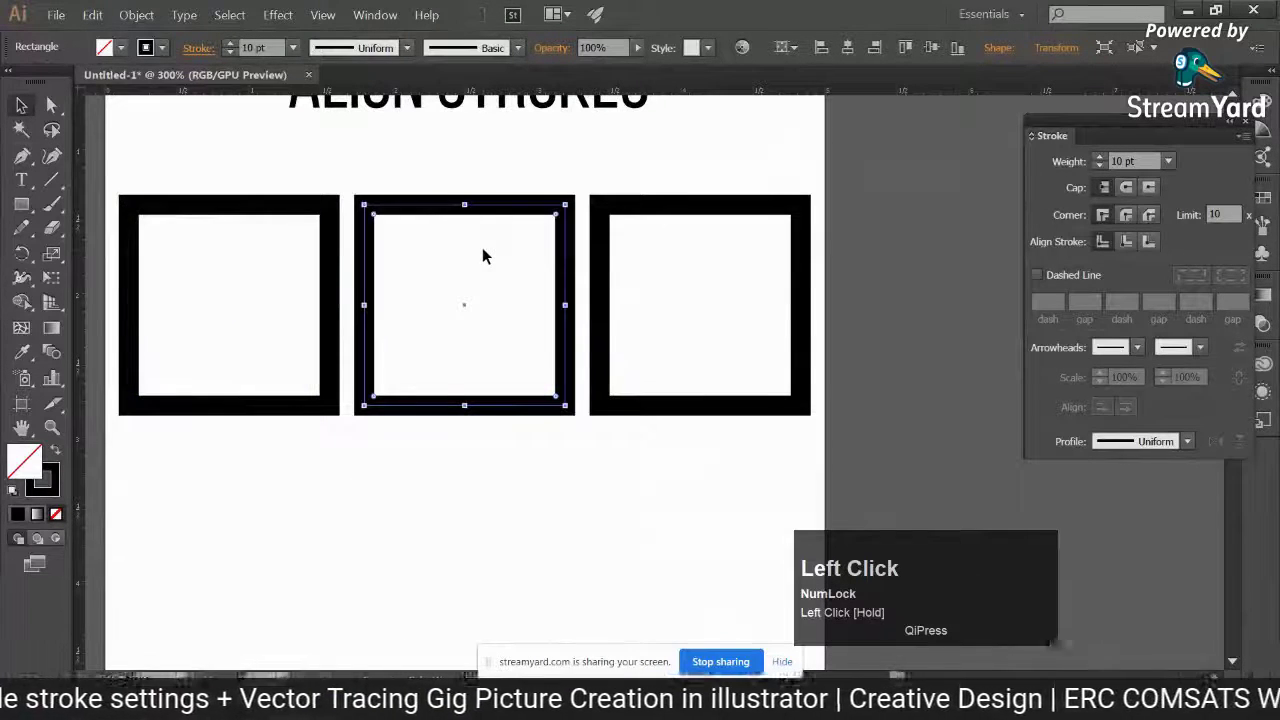
pyautogui.click(1127, 243)
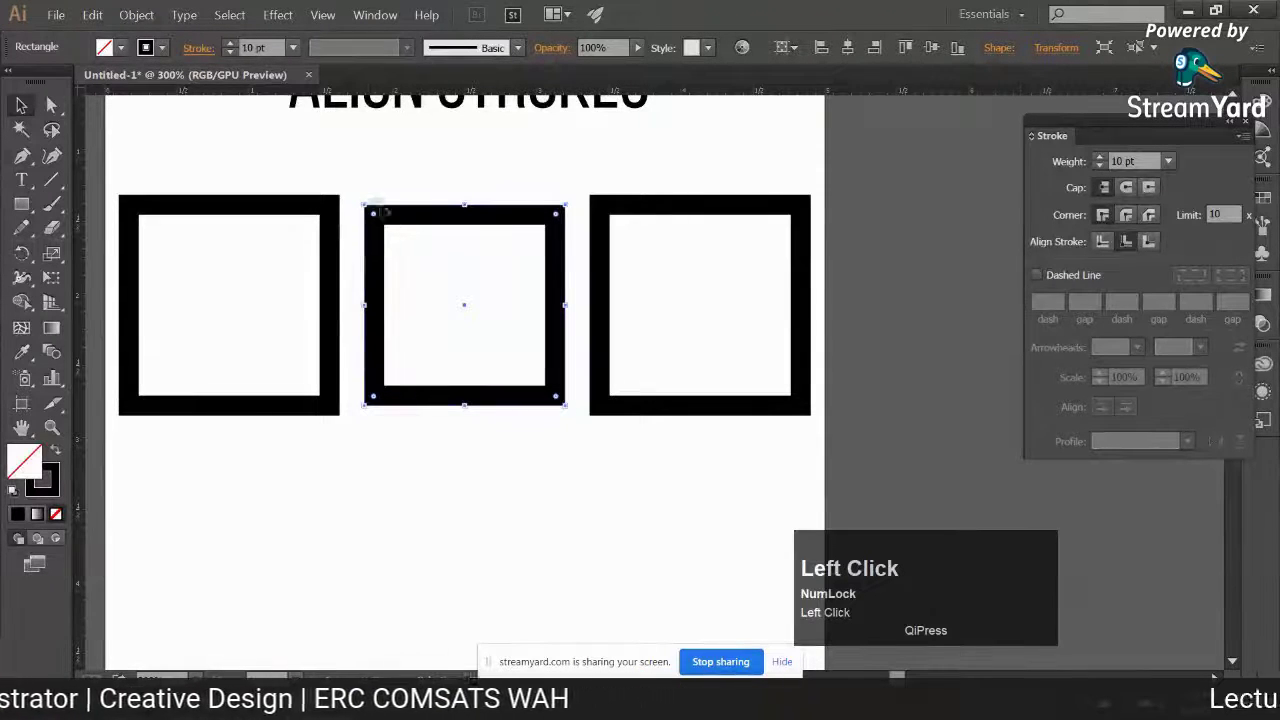
pyautogui.click(227, 45)
pyautogui.click(227, 45)
pyautogui.click(227, 45)
pyautogui.click(227, 45)
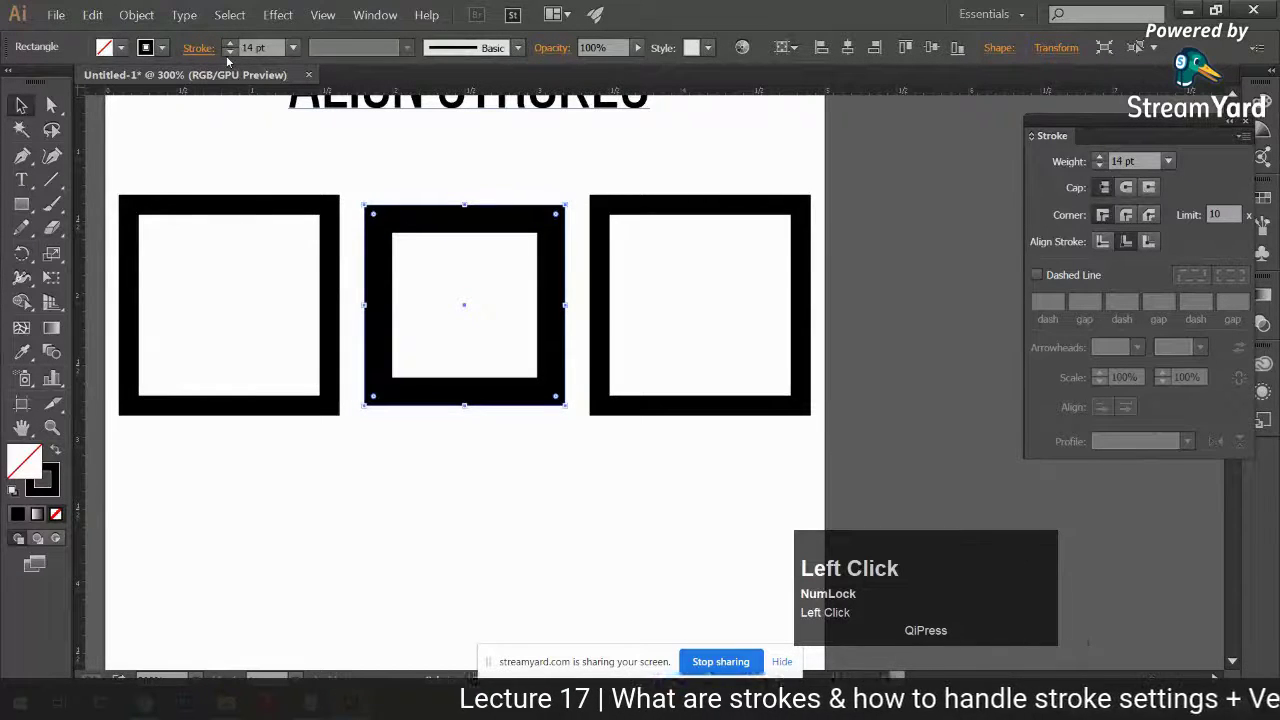
pyautogui.click(227, 52)
pyautogui.click(227, 52)
pyautogui.click(227, 52)
pyautogui.click(227, 52)
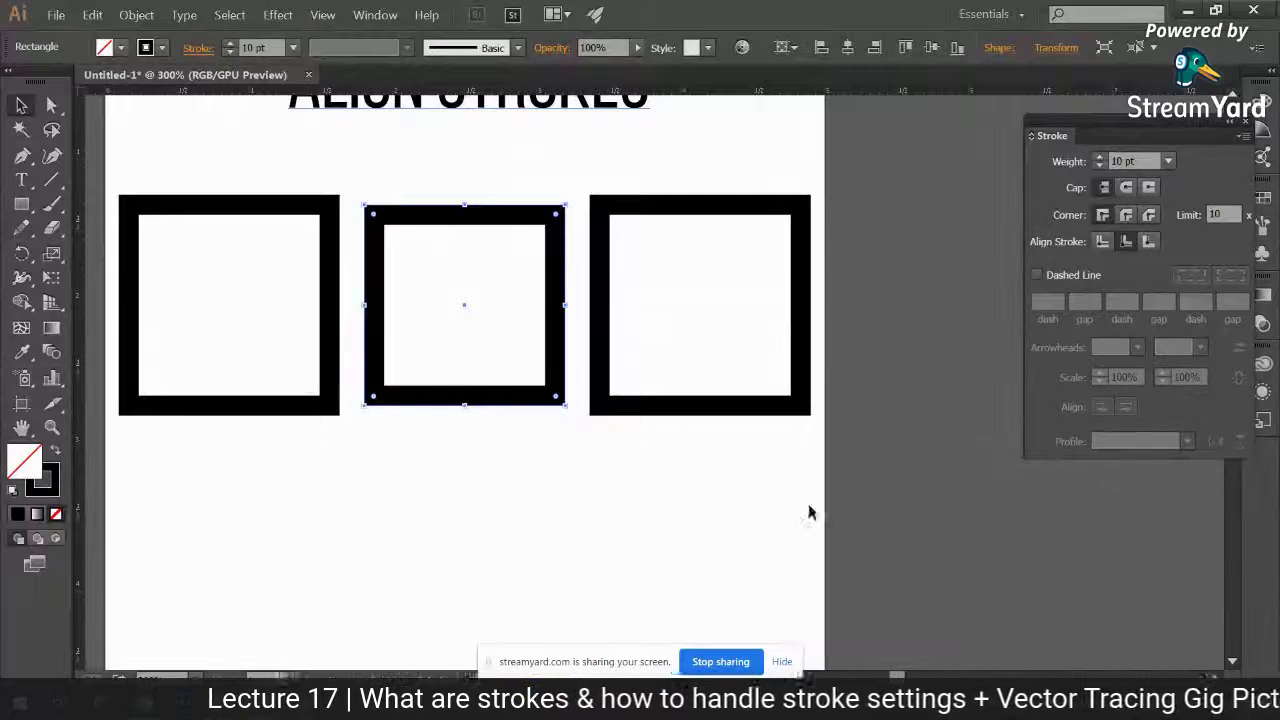
# Align the third square's stroke to the outside and raise its weight to 12 pt
pyautogui.click(694, 351)
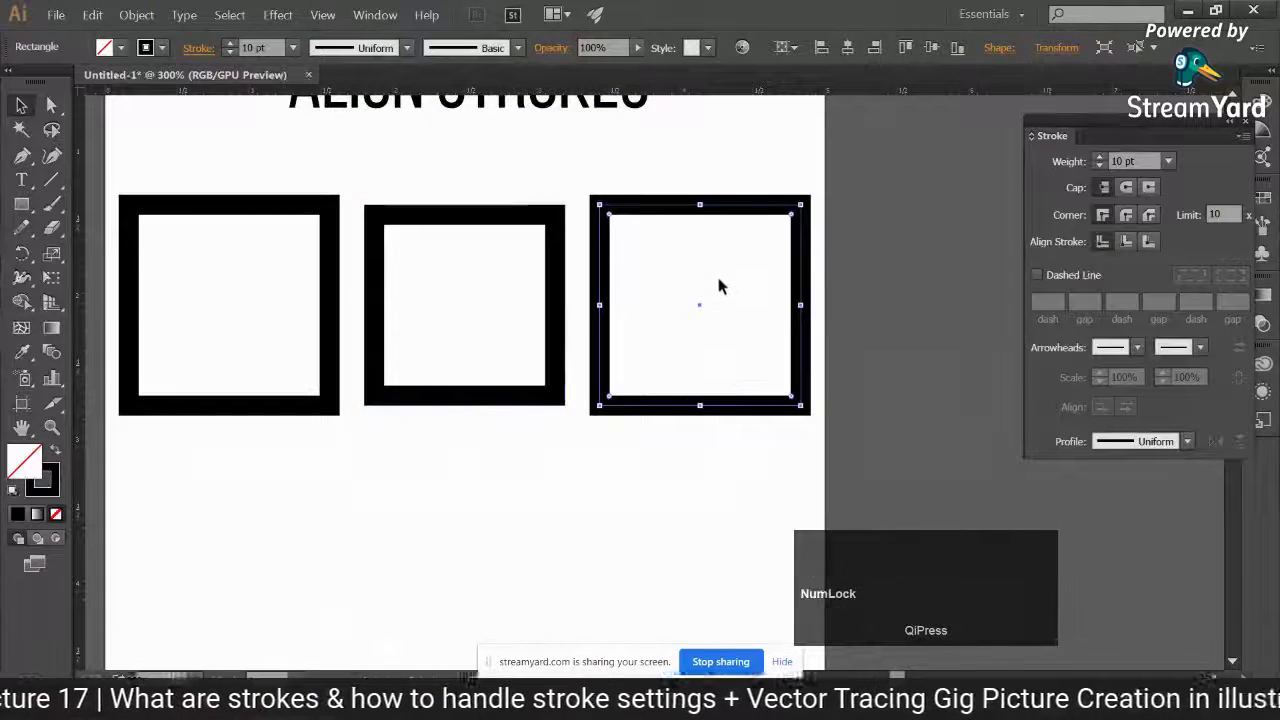
pyautogui.press('space')
pyautogui.moveTo(720, 289); pyautogui.dragTo(720, 334)
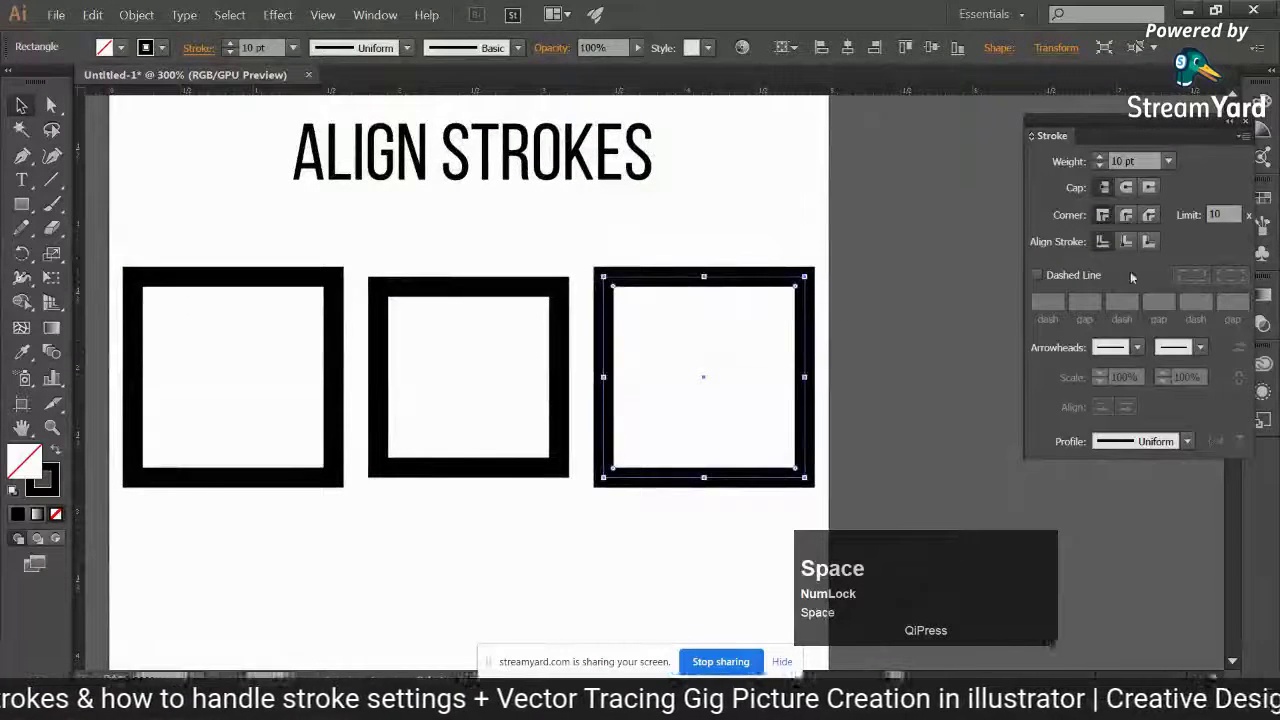
pyautogui.click(1147, 242)
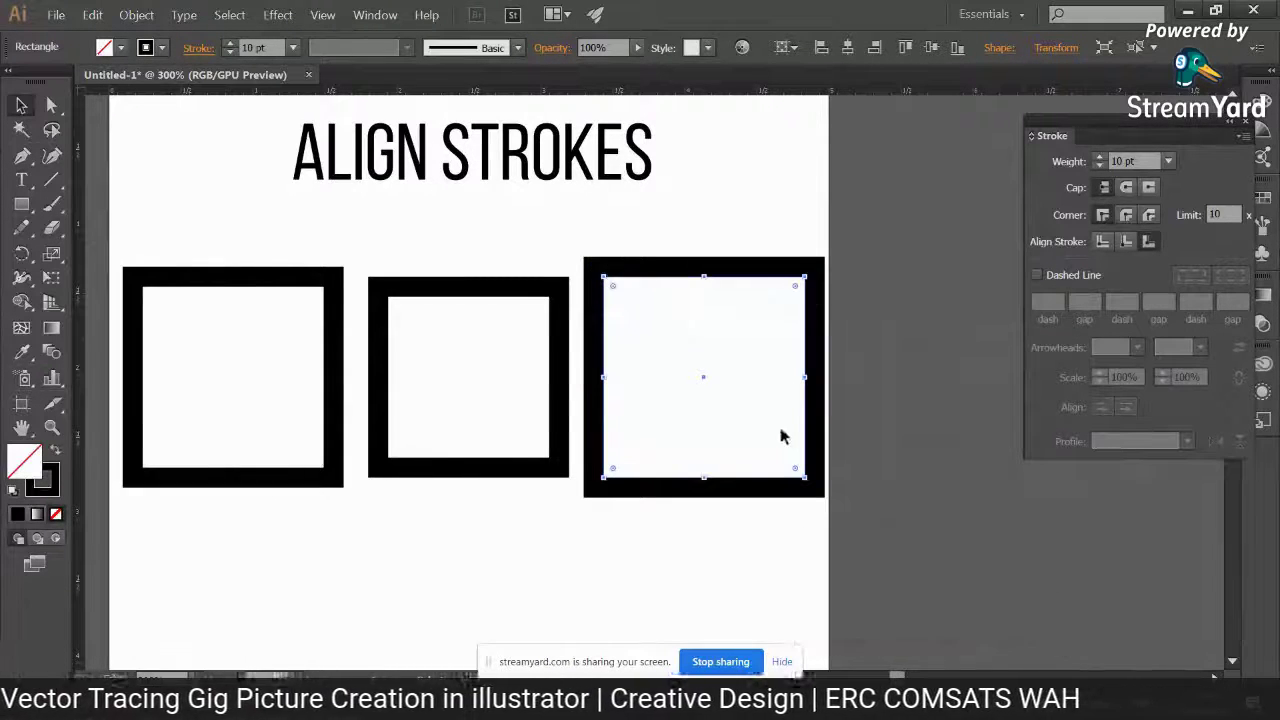
pyautogui.click(230, 45)
pyautogui.click(230, 45)
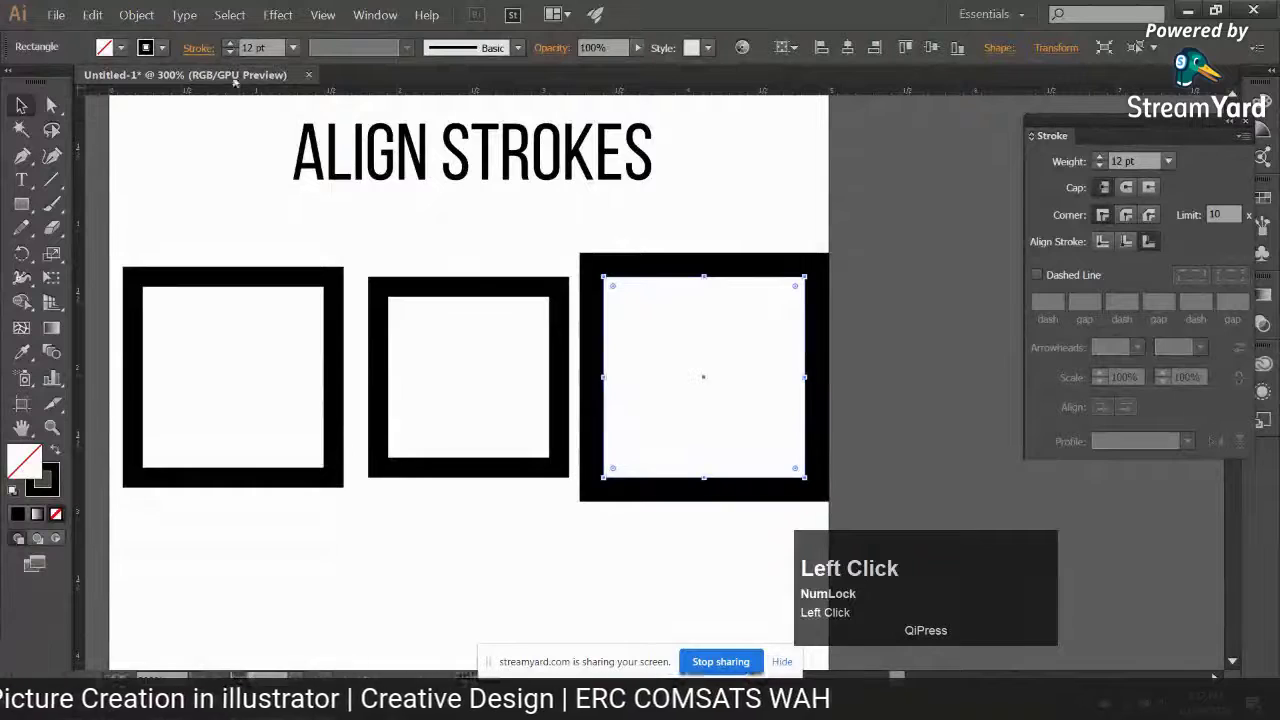
# Set the stroke weight of all three squares to 10 pt
pyautogui.moveTo(200, 243); pyautogui.dragTo(706, 570)
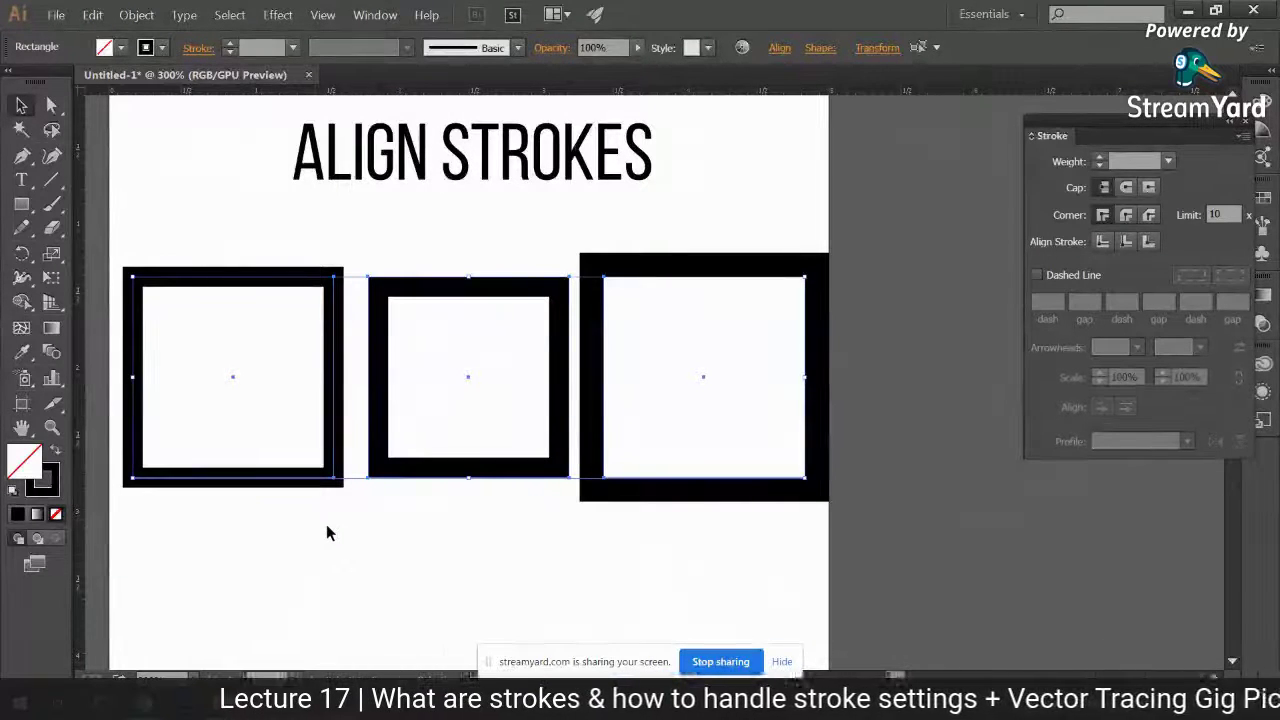
pyautogui.click(601, 292)
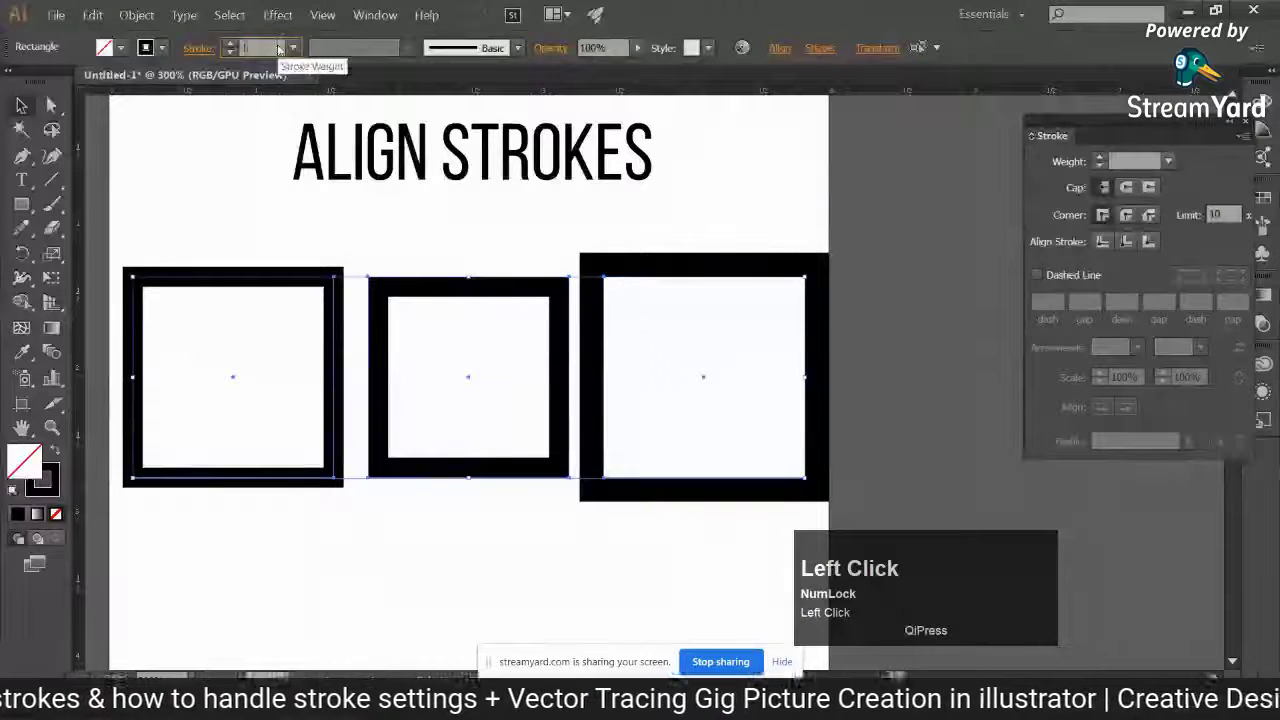
pyautogui.click(319, 548)
pyautogui.moveTo(281, 530); pyautogui.dragTo(280, 527)
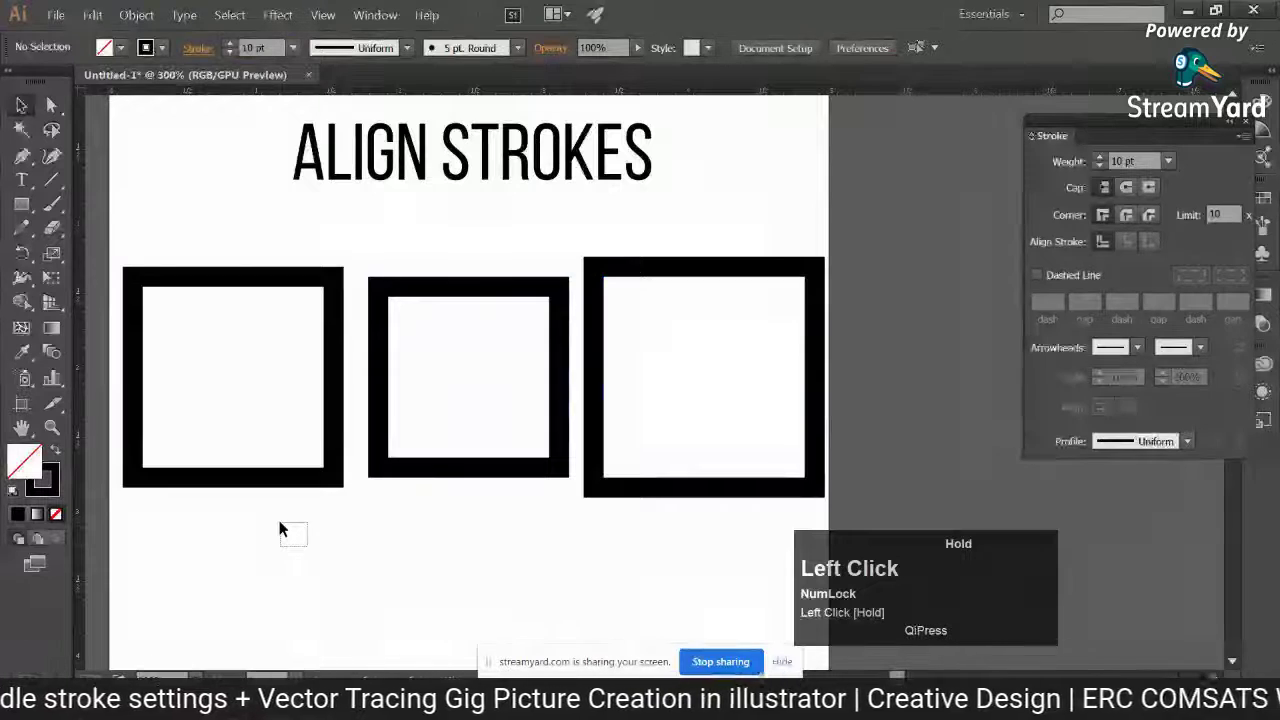
# Select each of the three squares in turn to compare where its stroke sits relative to its path
pyautogui.click(234, 436)
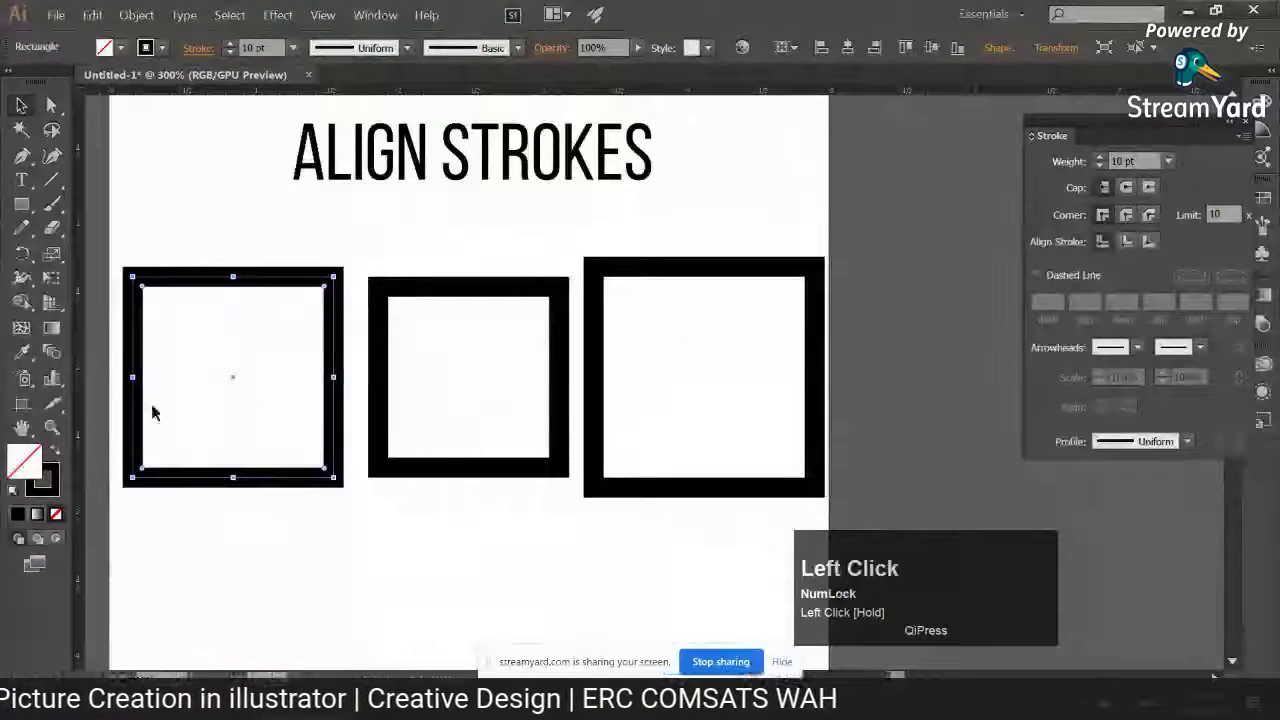
pyautogui.click(451, 434)
pyautogui.click(706, 486)
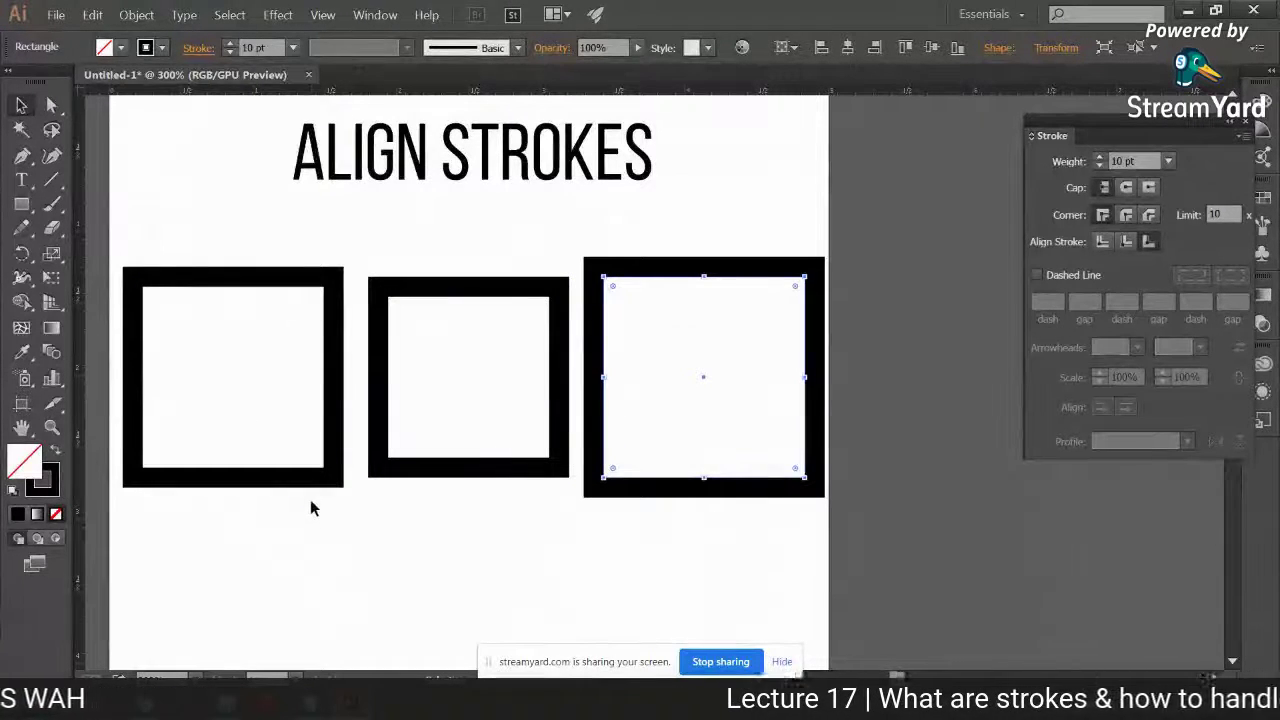
pyautogui.click(411, 510)
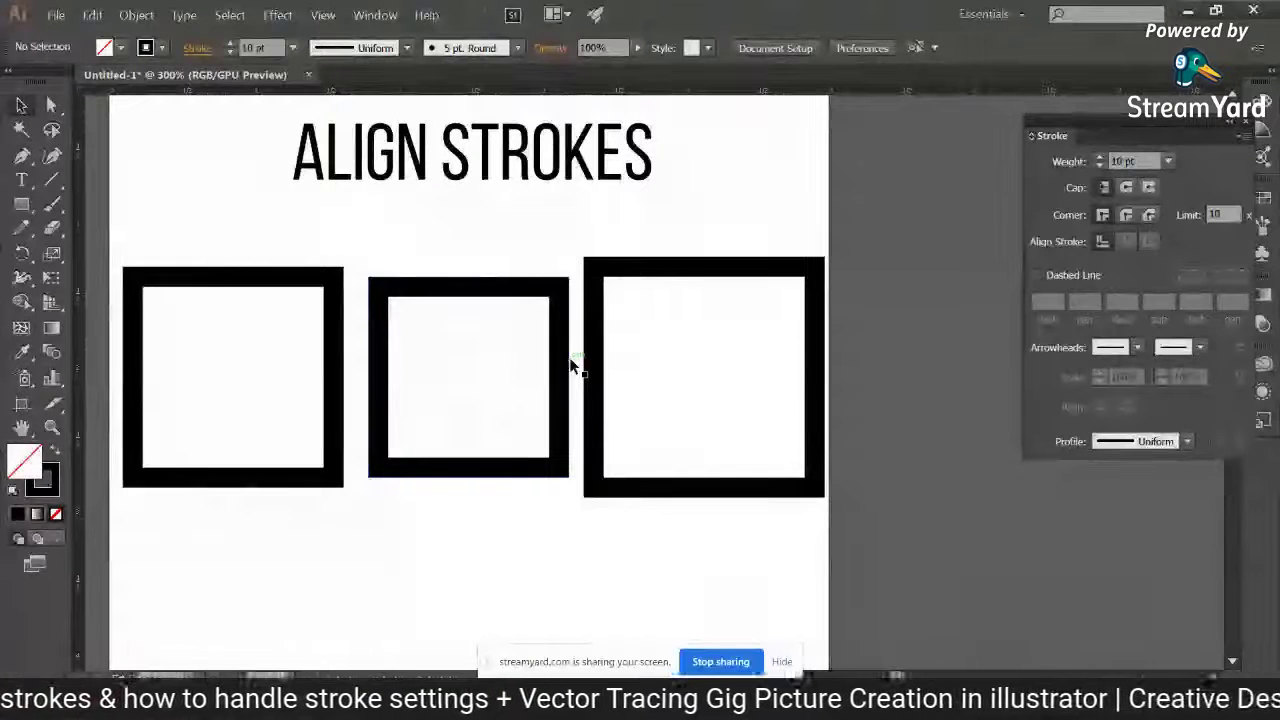
# Draw a circle below the first square and duplicate it twice at equal spacing to form a row of three
pyautogui.moveTo(573, 366)
pyautogui.mouseDown()
pyautogui.moveTo(586, 371)
pyautogui.moveTo(571, 389)
pyautogui.moveTo(597, 369)
pyautogui.mouseUp()
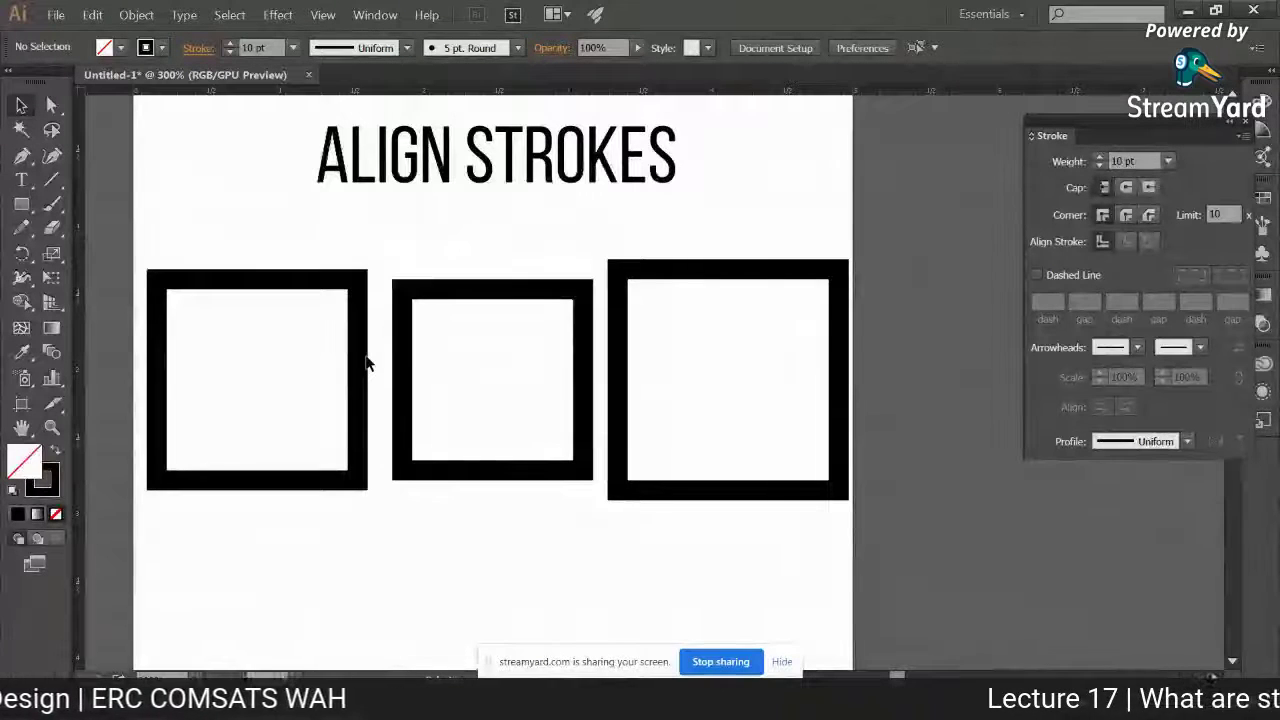
pyautogui.press('space')
pyautogui.moveTo(366, 531); pyautogui.dragTo(379, 424)
pyautogui.click(21, 204)
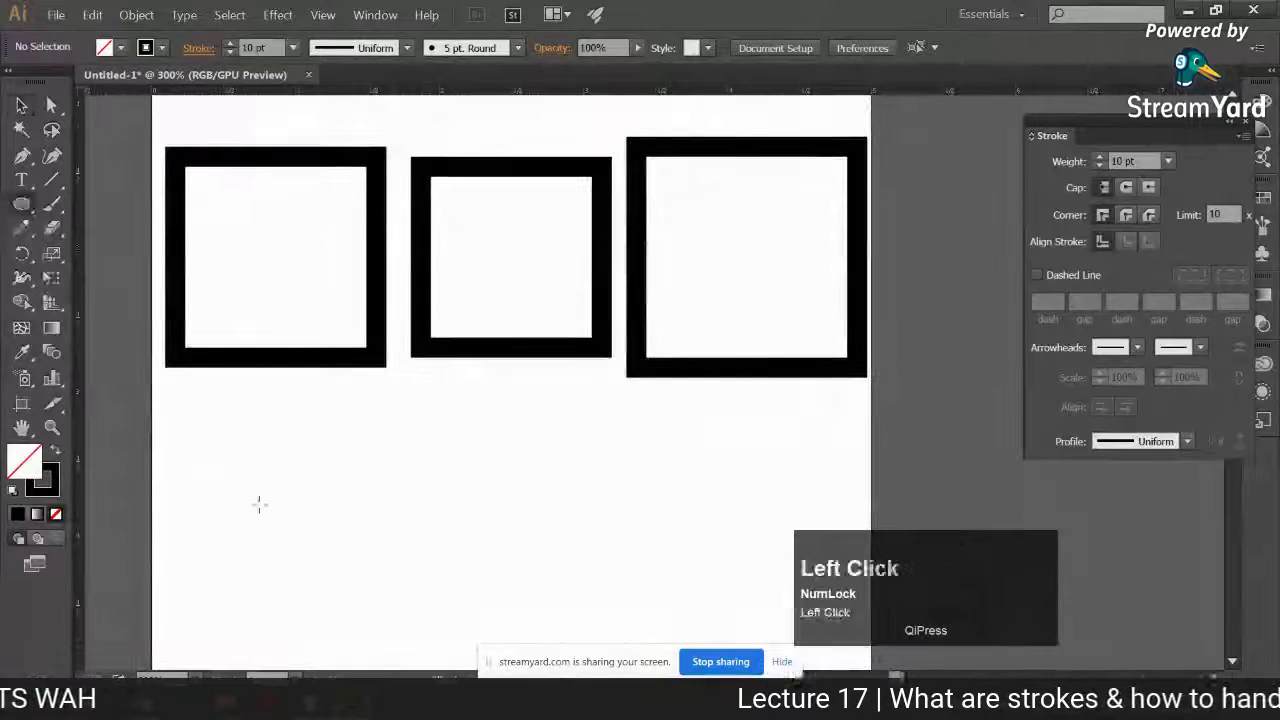
pyautogui.moveTo(265, 486); pyautogui.dragTo(335, 556)
pyautogui.click(21, 104)
pyautogui.moveTo(327, 486); pyautogui.dragTo(552, 455)
pyautogui.hotkey('ctrl', 'z')
pyautogui.click(330, 463)
pyautogui.hotkey('ctrl', 'f')
pyautogui.hotkey('ctrl', 'z')
pyautogui.hotkey('ctrl', 'd')
# Align the middle circle's stroke to the inside and the third circle's stroke to the outside
pyautogui.click(568, 498)
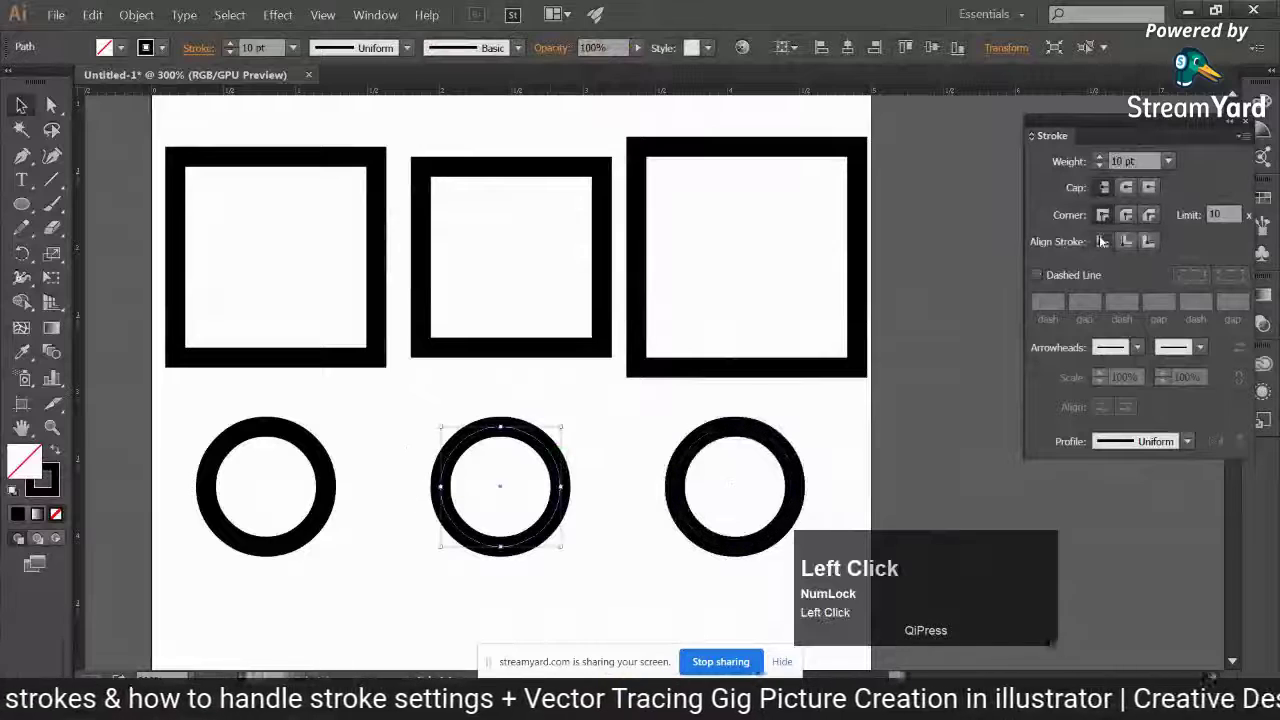
pyautogui.click(1125, 241)
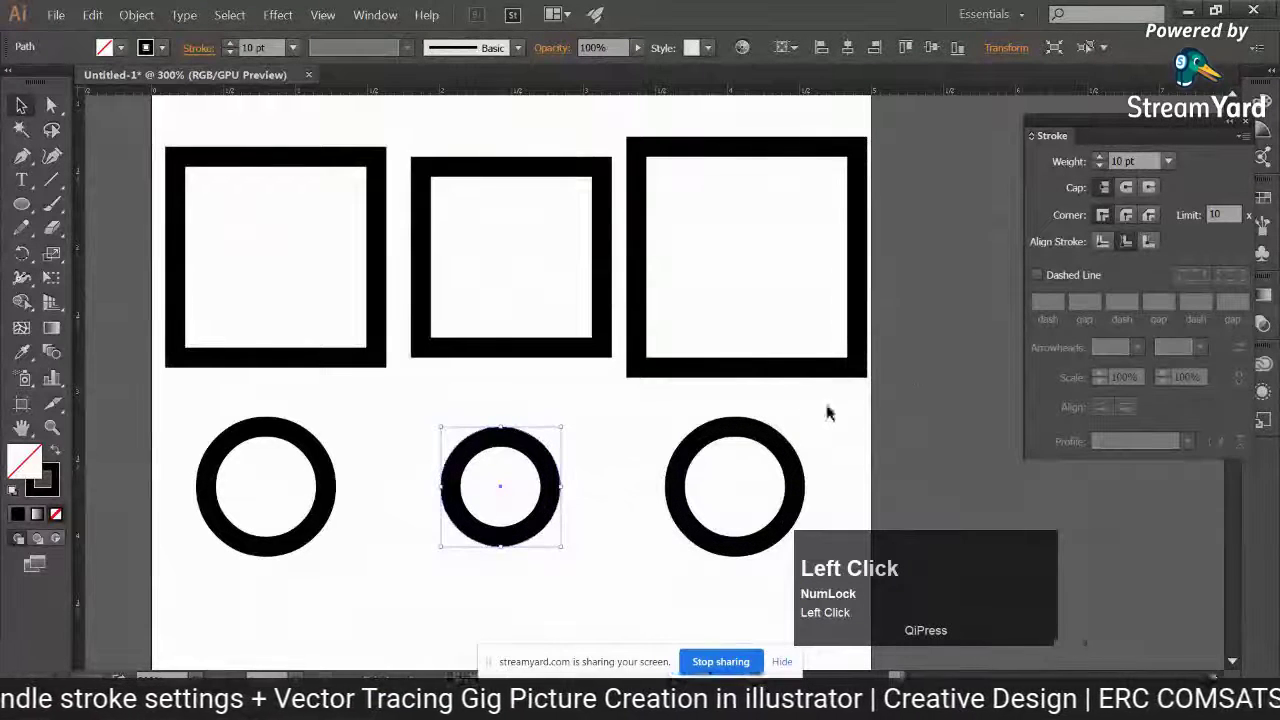
pyautogui.click(740, 451)
pyautogui.click(1149, 241)
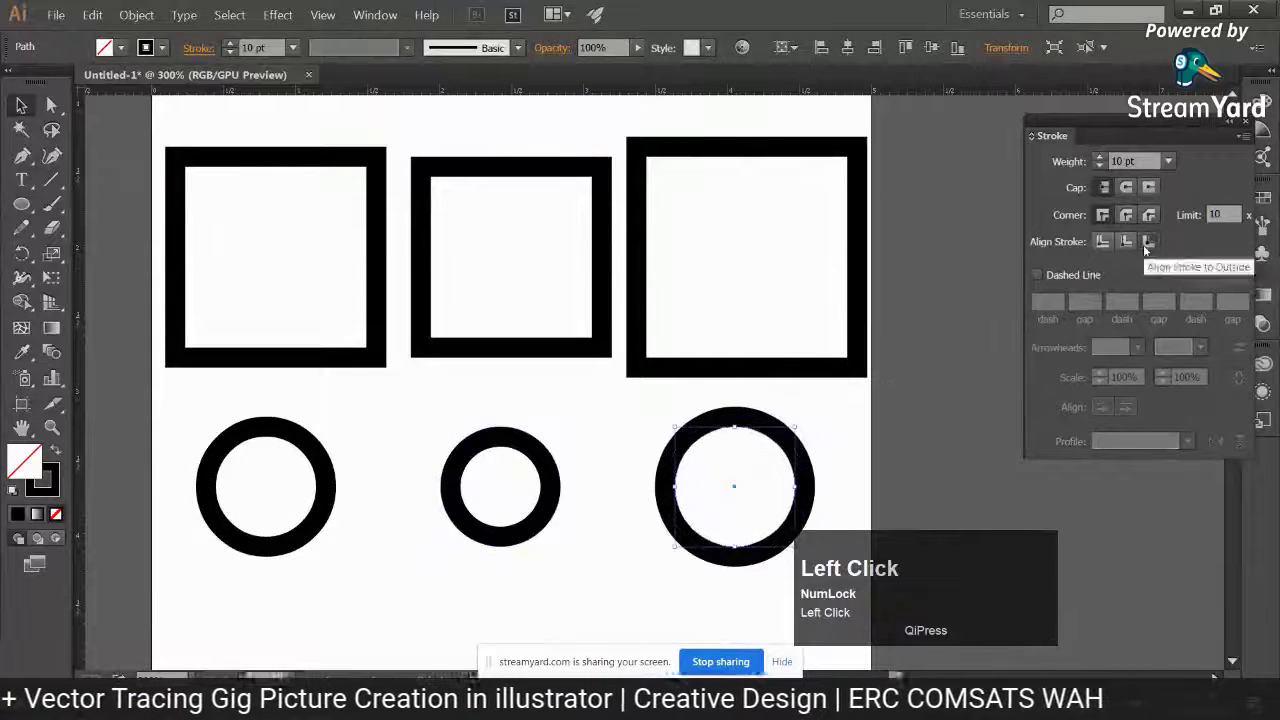
pyautogui.click(459, 587)
pyautogui.press('space')
pyautogui.moveTo(510, 594); pyautogui.dragTo(467, 584)
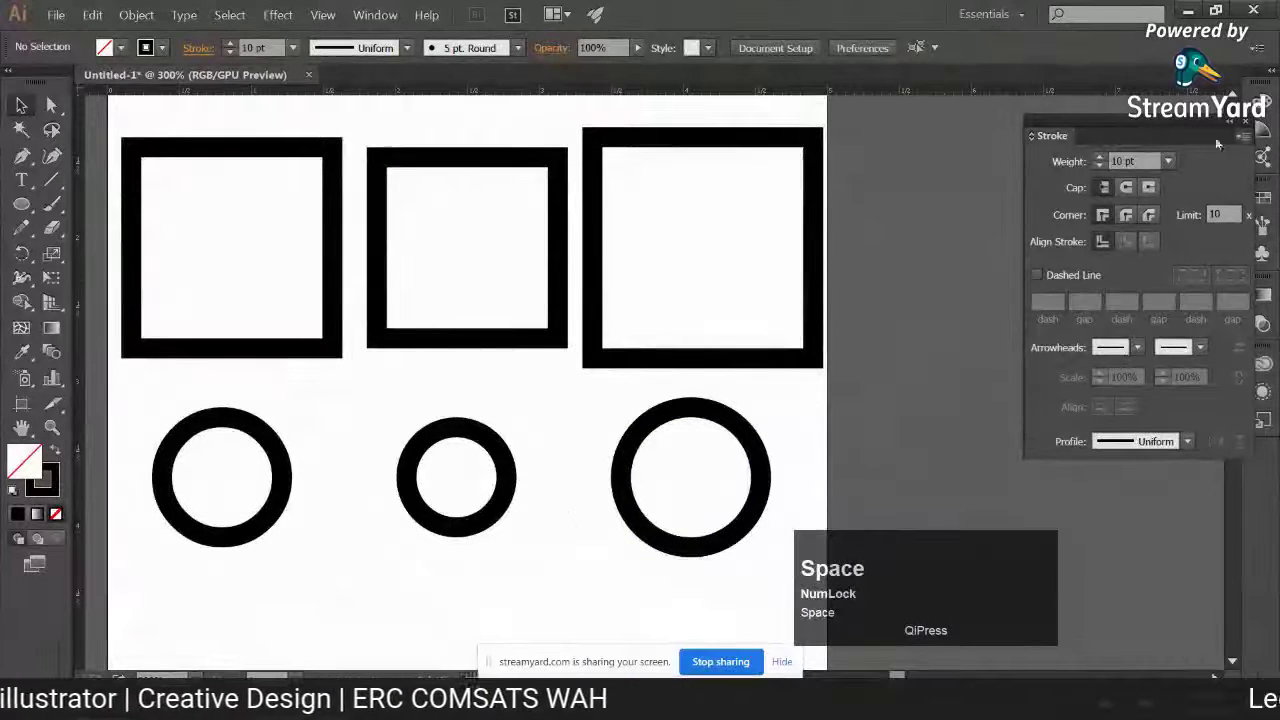
# Remove the stroke from all squares and circles to compare their bare paths, and undo the removal
pyautogui.click(405, 300)
pyautogui.moveTo(133, 117); pyautogui.dragTo(714, 523)
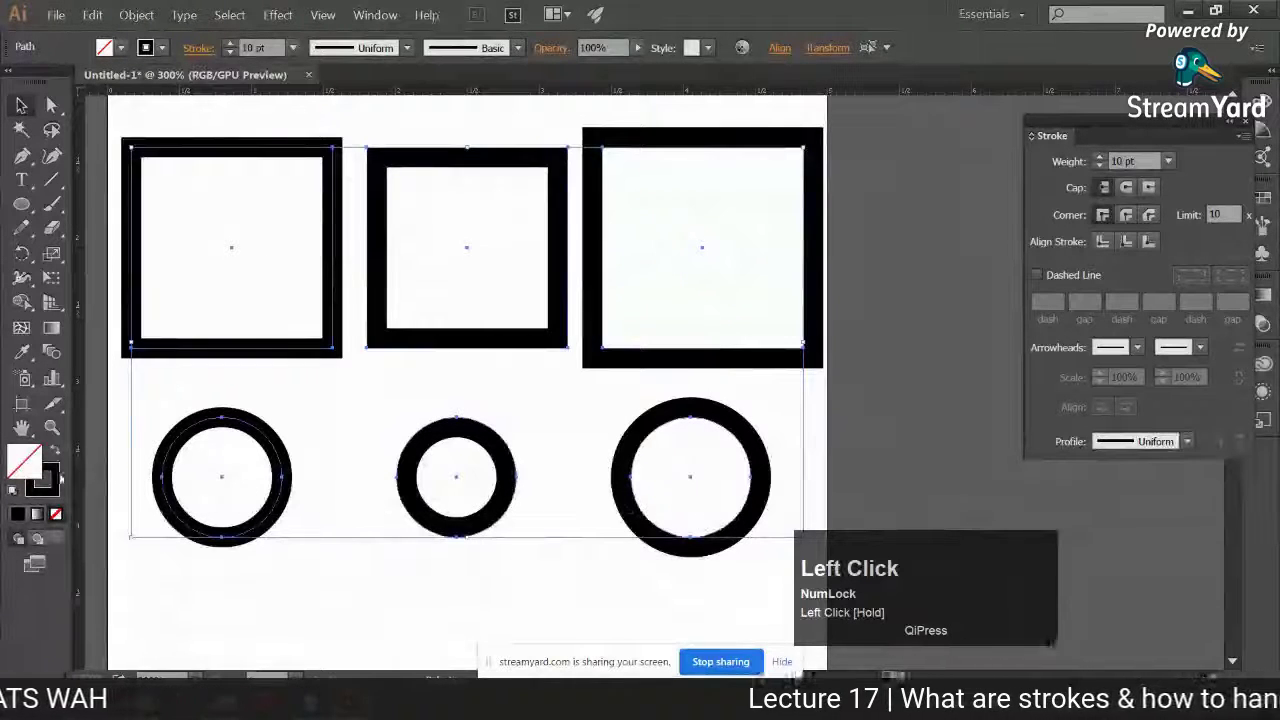
pyautogui.click(58, 481)
pyautogui.click(56, 514)
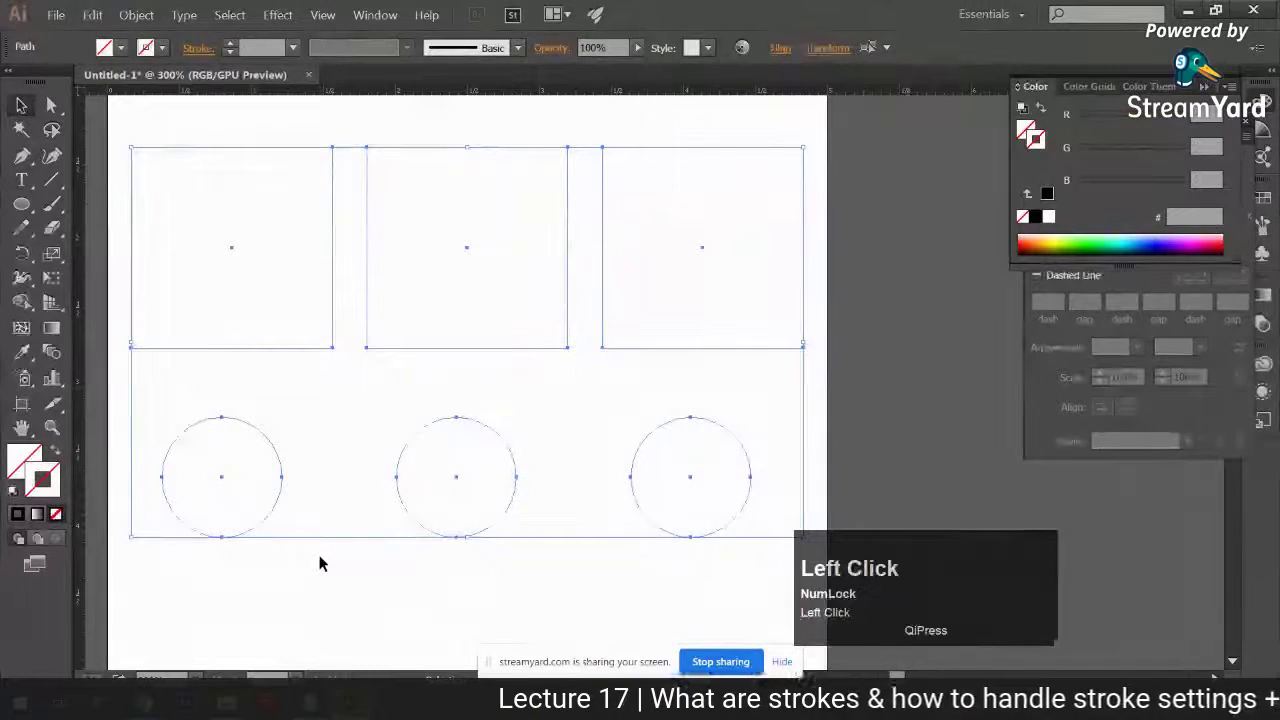
pyautogui.hotkey('ctrl', 'z')
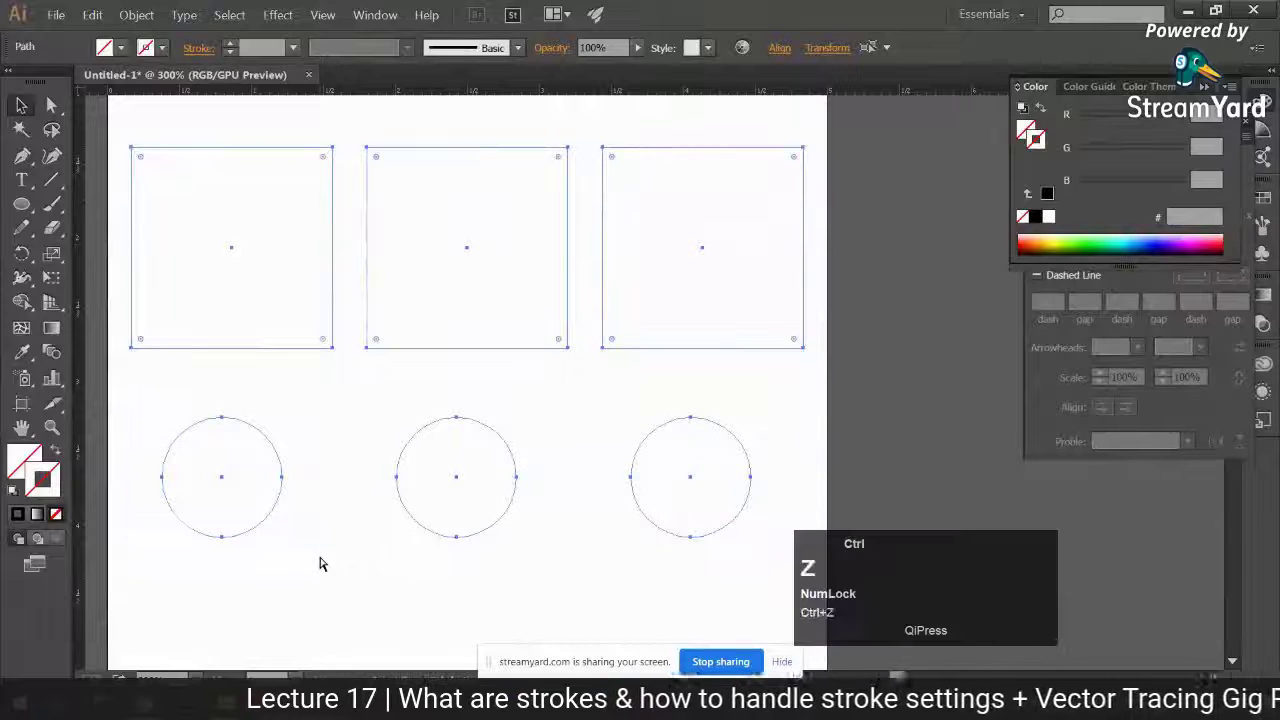
# Collapse the Color panel and move the Stroke panel closer to the artboard
pyautogui.click(1135, 122)
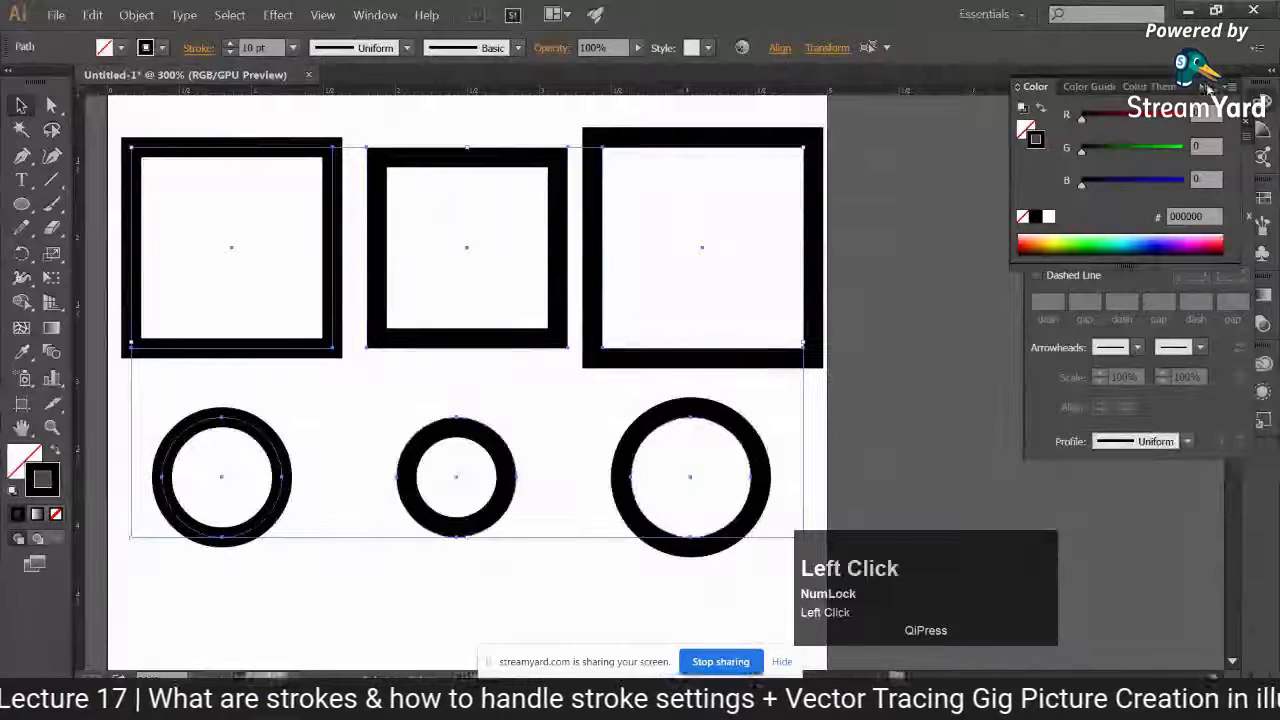
pyautogui.moveTo(1135, 122); pyautogui.dragTo(953, 125)
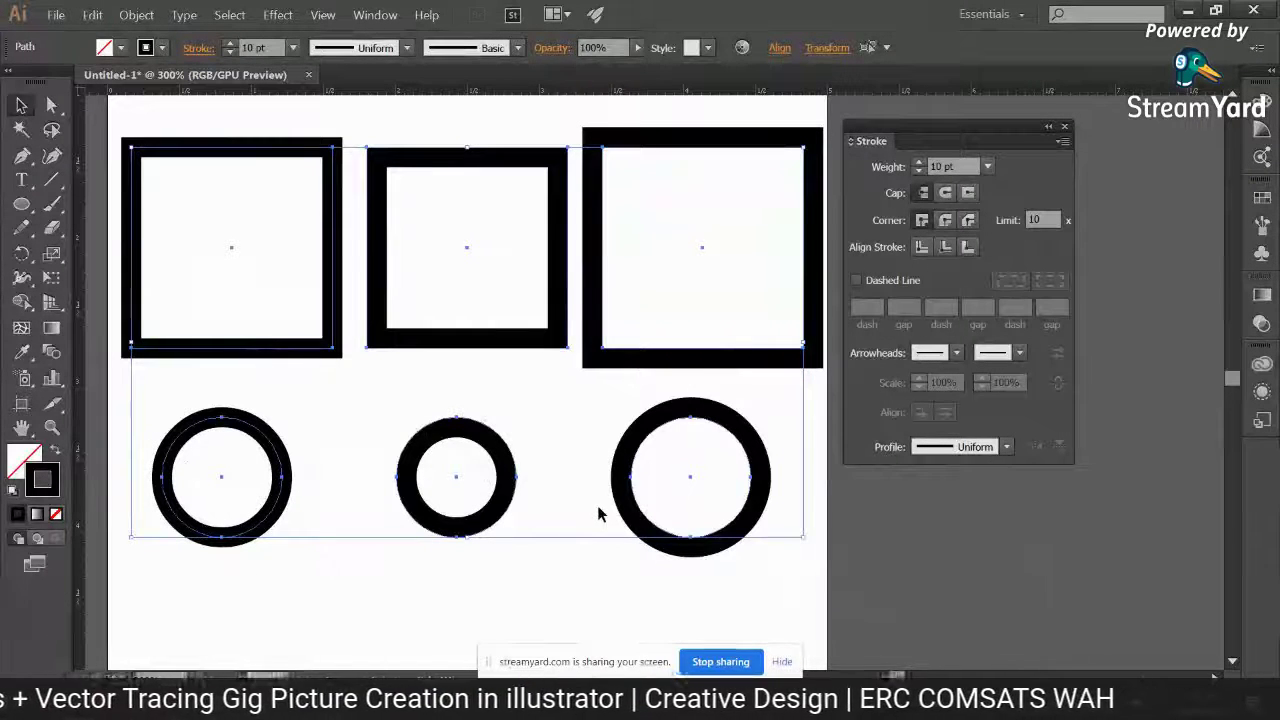
pyautogui.hotkey('ctrl', '-')
pyautogui.press('space')
pyautogui.moveTo(749, 400); pyautogui.dragTo(717, 440)
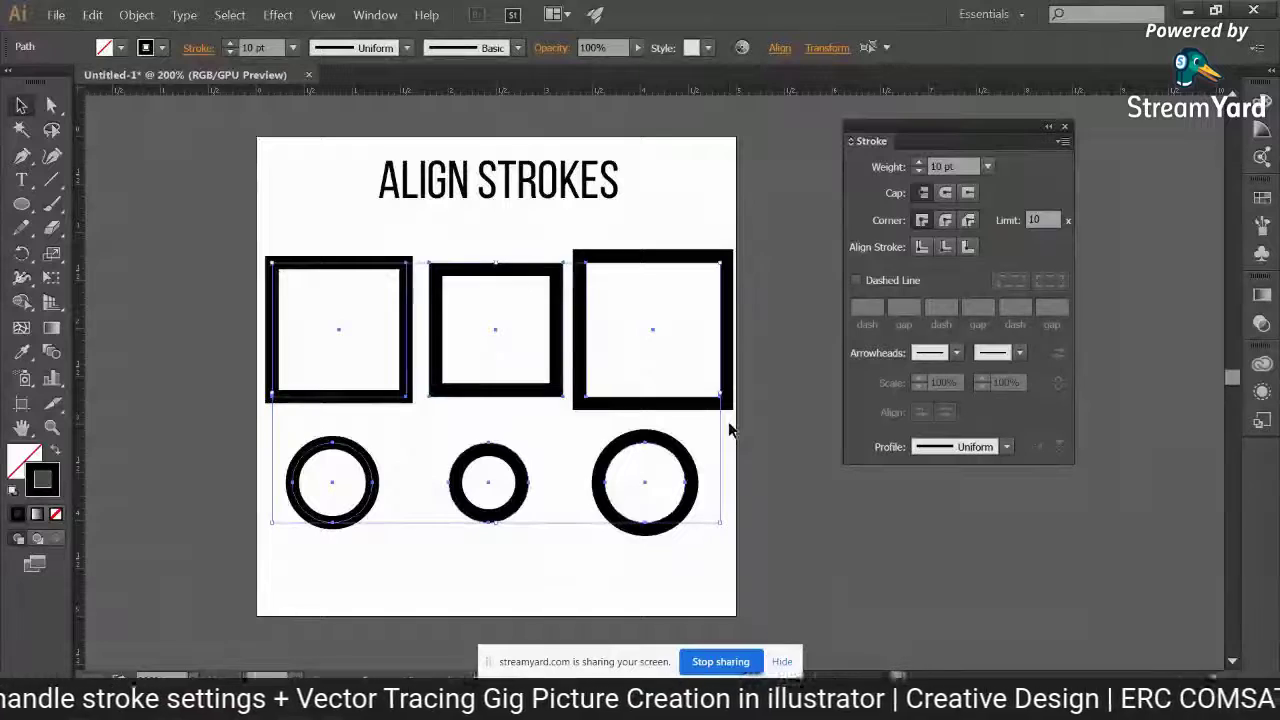
# Switch to the StreamYard window in Chrome and stop the camera
pyautogui.click(162, 704)
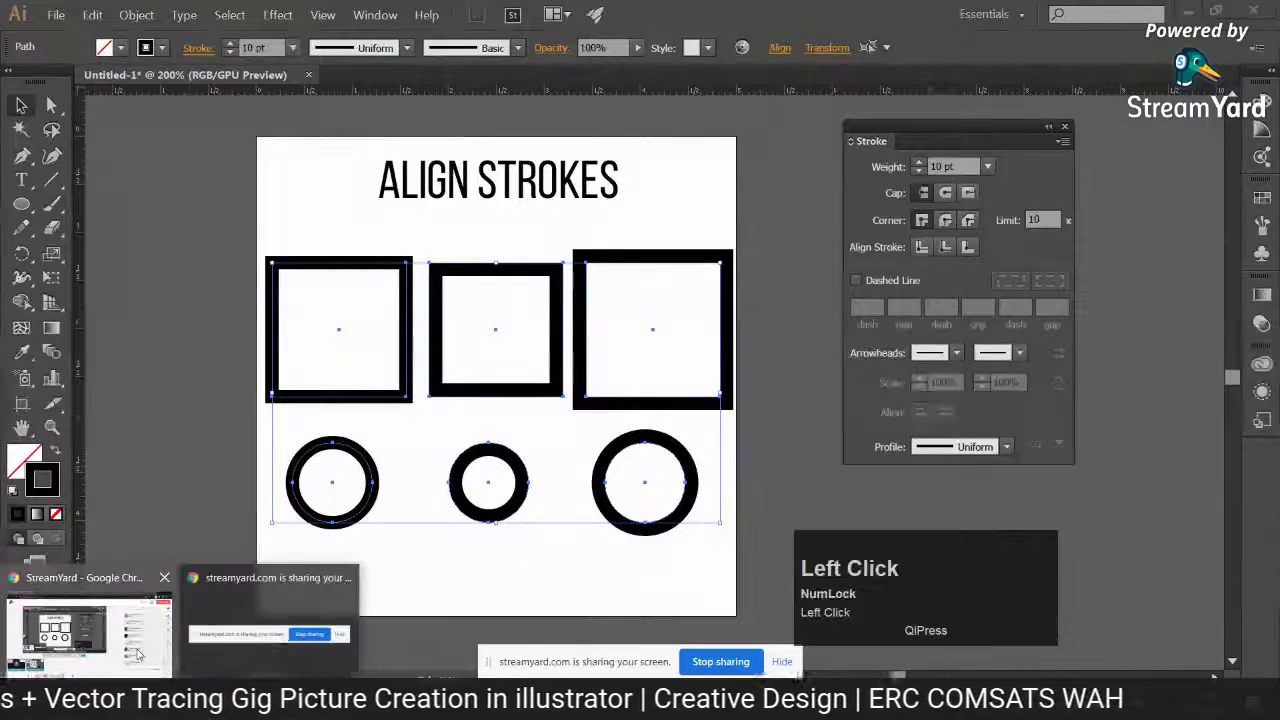
pyautogui.click(138, 655)
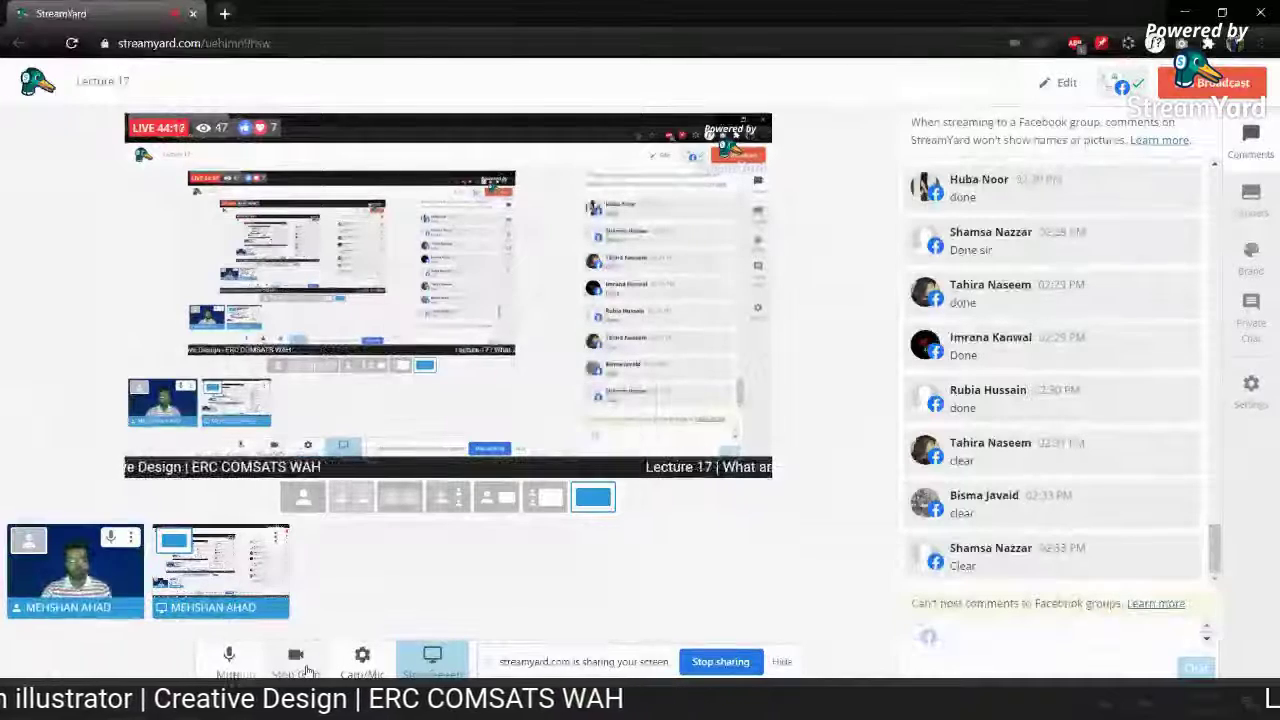
pyautogui.click(300, 664)
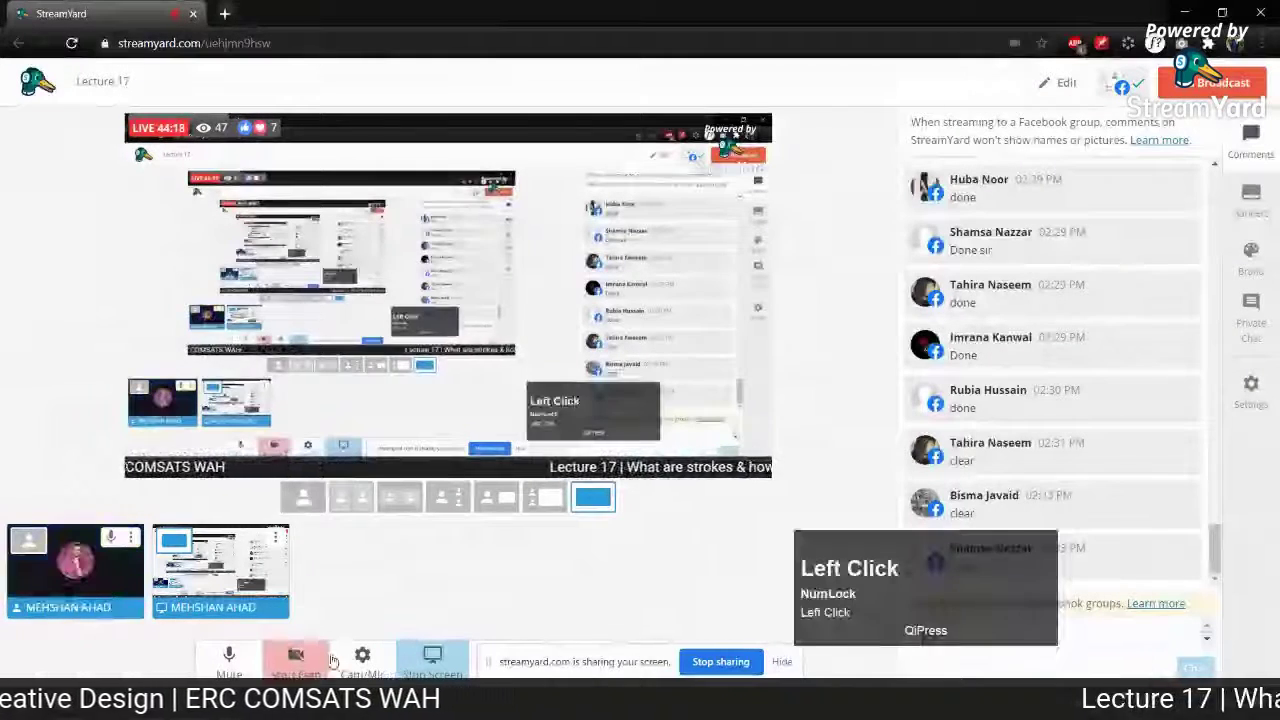
pyautogui.click(578, 597)
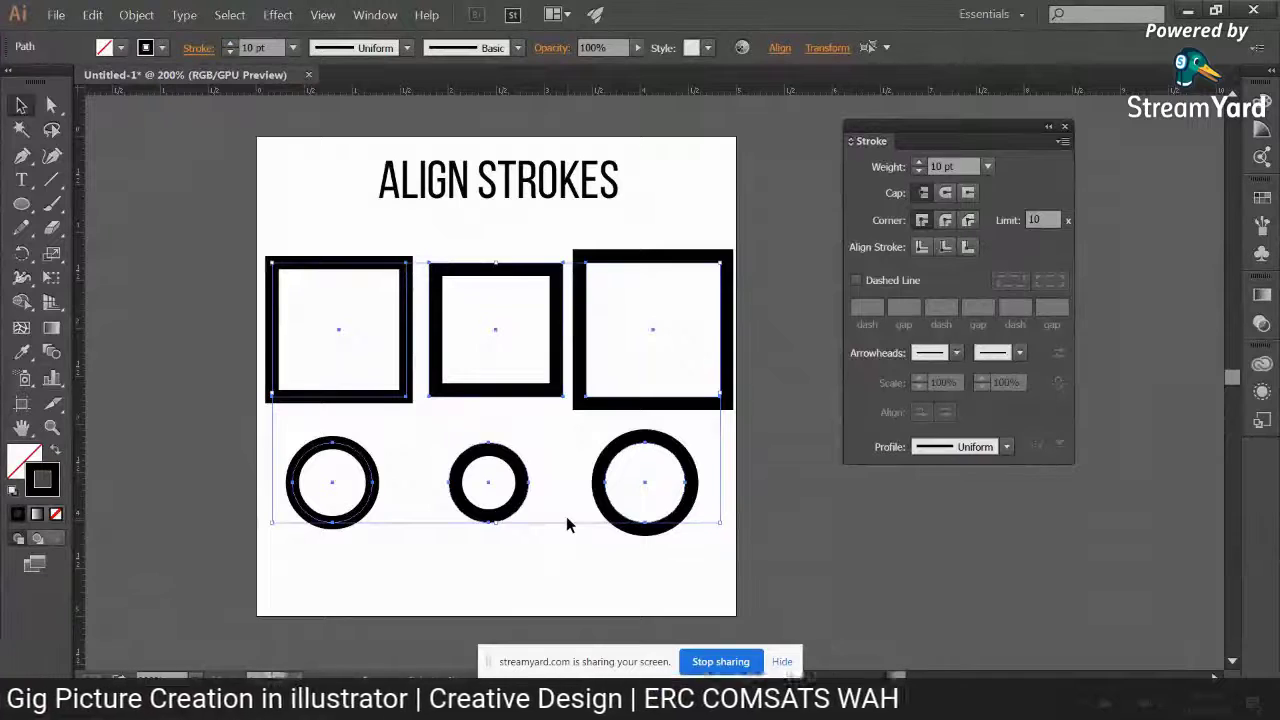
# Move the ALIGN STROKES heading with its squares and circles off the artboard, below the CORNERS group
pyautogui.press('ctrl')
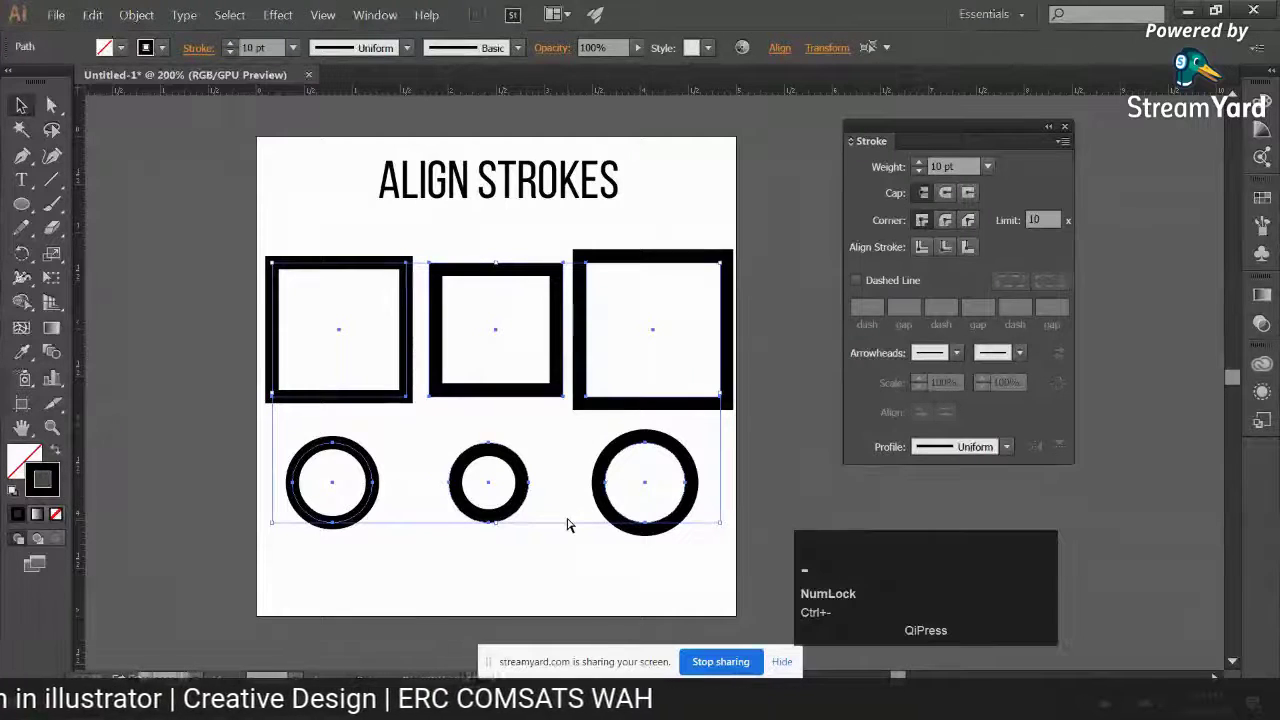
pyautogui.hotkey('ctrl', '-')
pyautogui.hotkey('ctrl', '-')
pyautogui.hotkey('ctrl', '-')
pyautogui.press('space')
pyautogui.moveTo(611, 368); pyautogui.dragTo(604, 299)
pyautogui.moveTo(557, 240)
pyautogui.mouseDown()
pyautogui.moveTo(654, 346)
pyautogui.moveTo(484, 565)
pyautogui.moveTo(477, 539)
pyautogui.mouseUp()
# Change the stroke colour of the ALIGN STROKES squares and circles to white, ffffff
pyautogui.keyDown('shift'); pyautogui.click(429, 470); pyautogui.keyUp('shift')
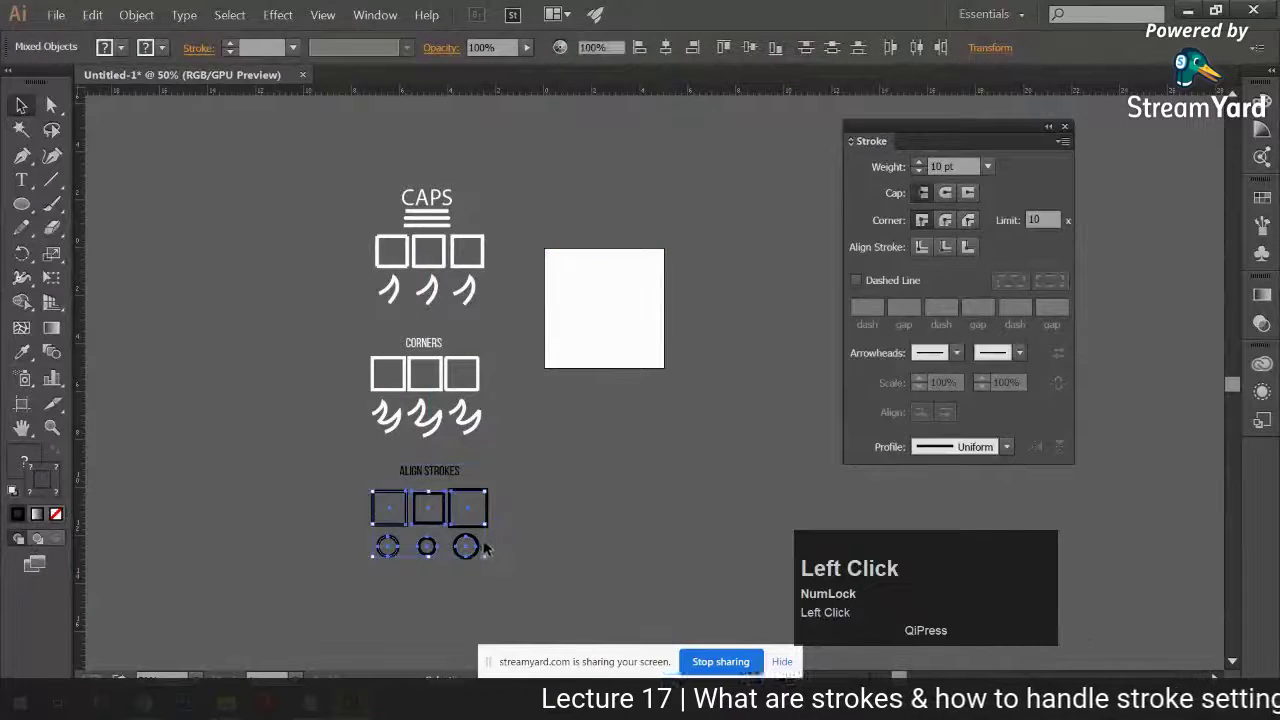
pyautogui.doubleClick(40, 486)
pyautogui.click(716, 272)
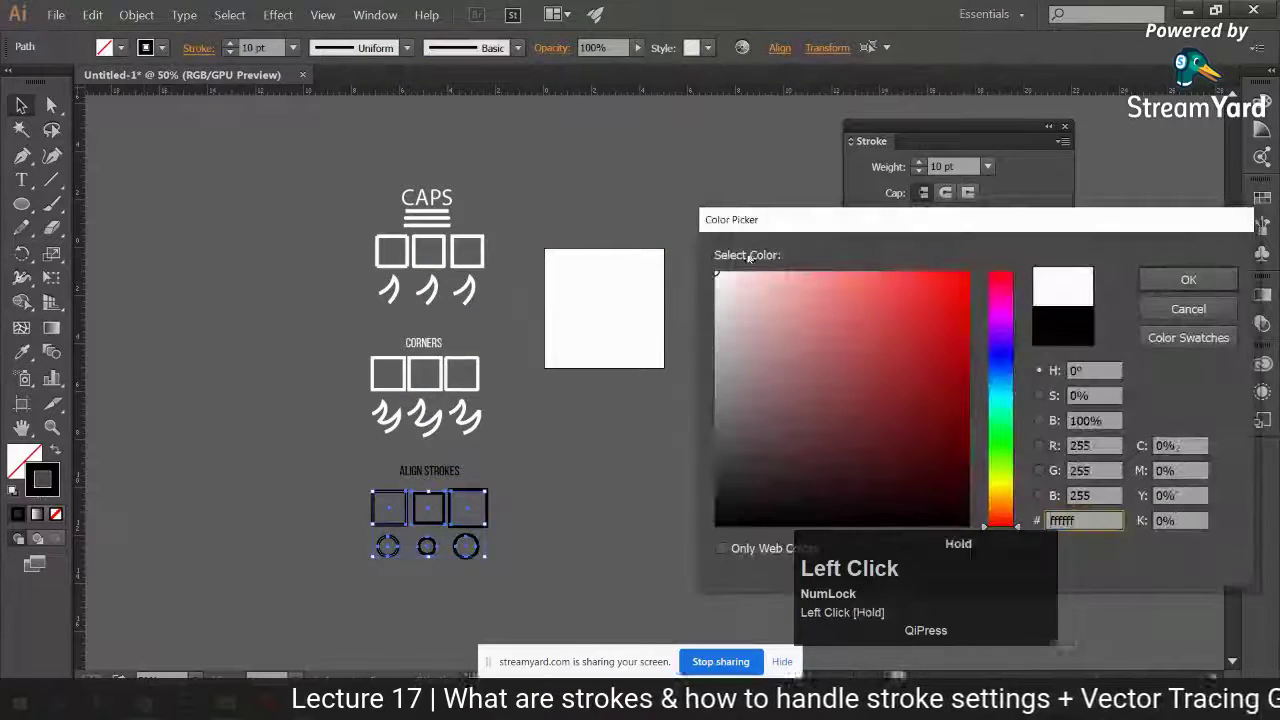
pyautogui.click(1165, 279)
pyautogui.click(716, 548)
# Change the fill of the ALIGN STROKES heading to the near-white colour fffafa
pyautogui.click(429, 470)
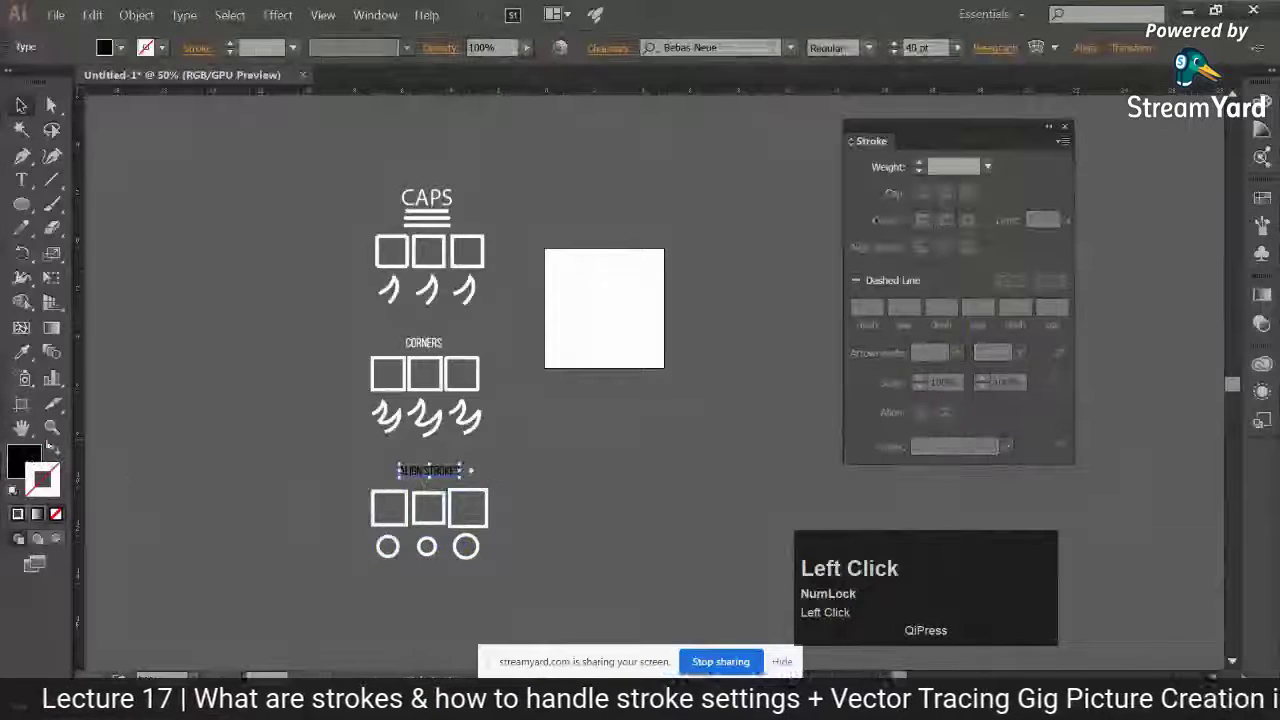
pyautogui.doubleClick(24, 460)
pyautogui.click(716, 272)
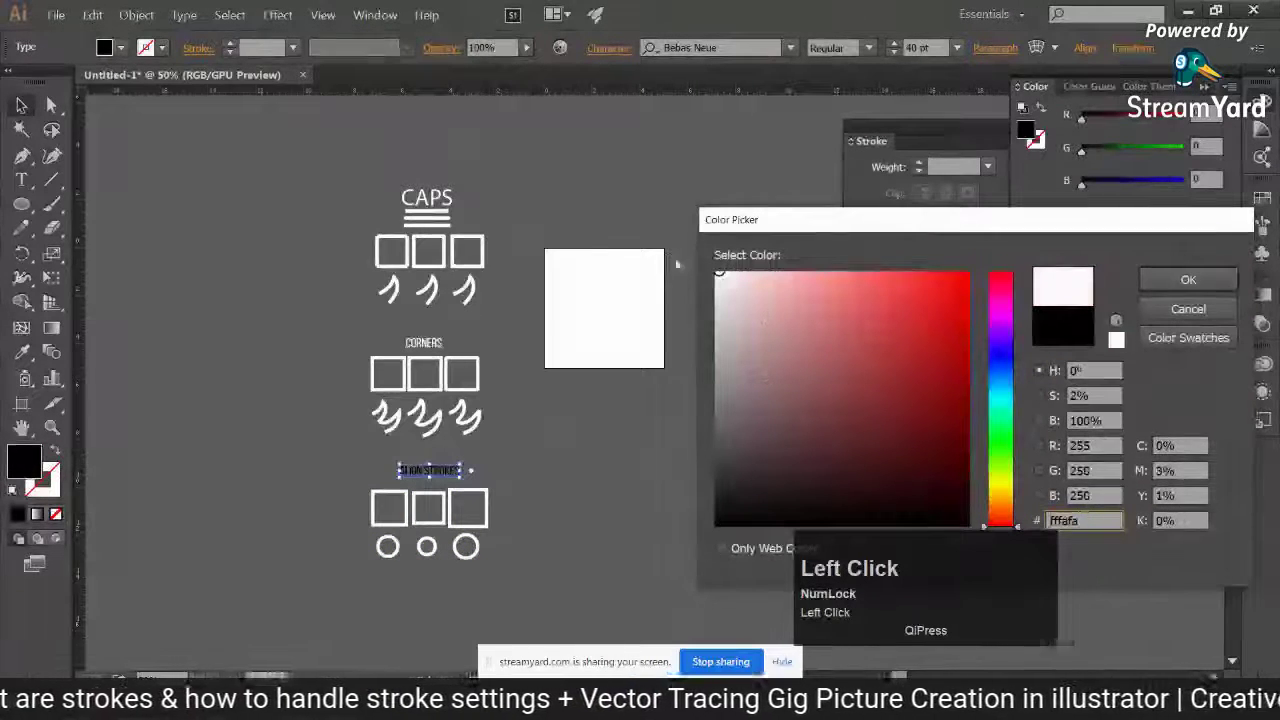
pyautogui.click(1188, 279)
pyautogui.click(700, 494)
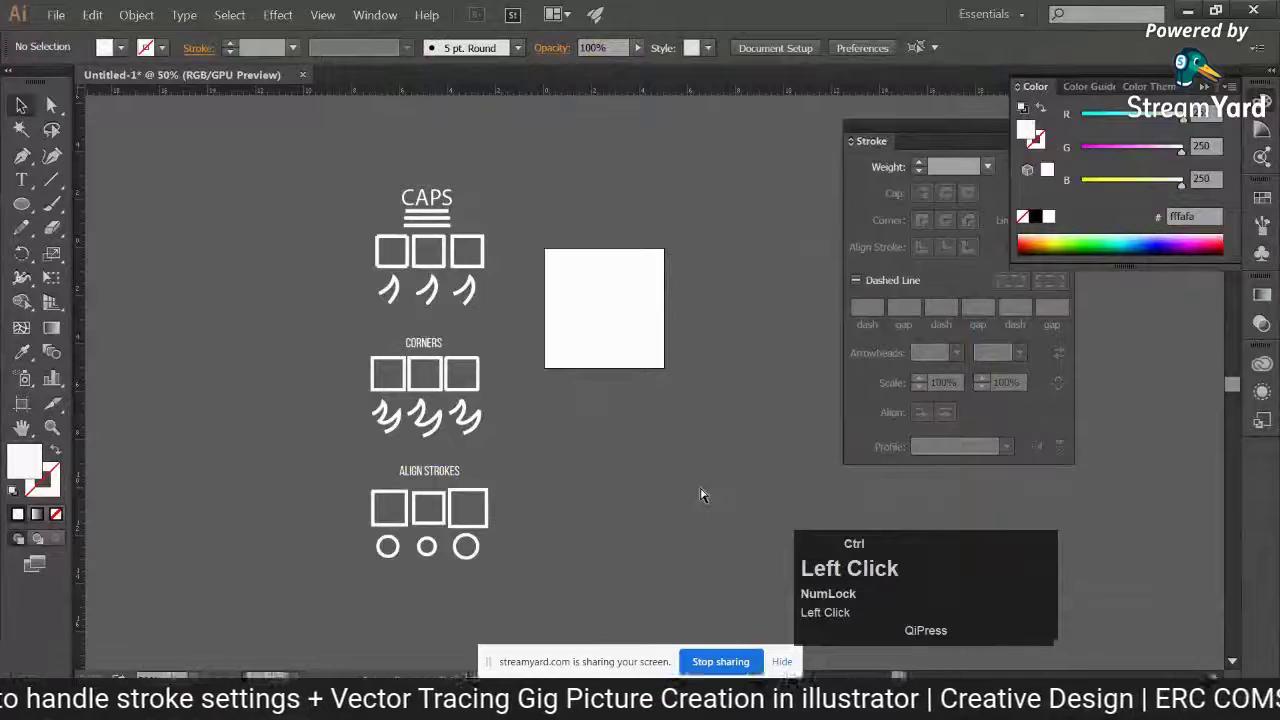
# Add the heading text "DASHED LINE" on the empty artboard
pyautogui.hotkey('ctrl', '=')
pyautogui.hotkey('ctrl', '=')
pyautogui.hotkey('ctrl', '=')
pyautogui.moveTo(672, 356); pyautogui.dragTo(655, 448)
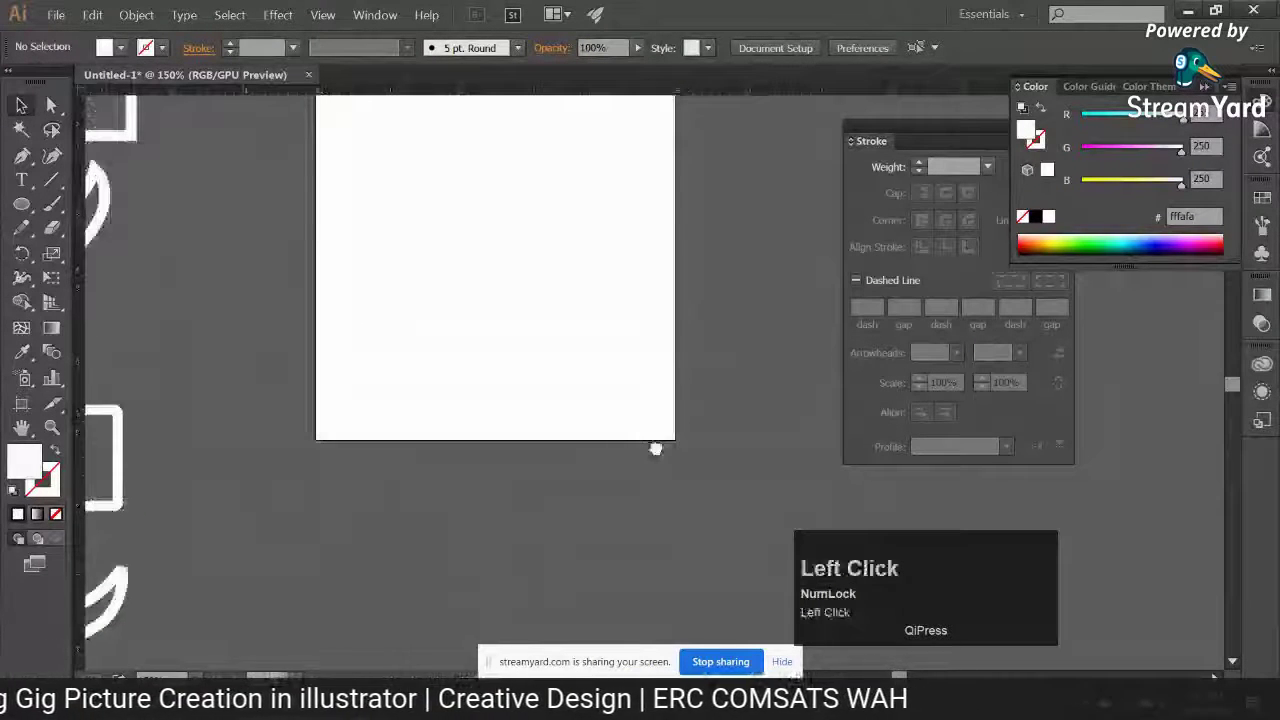
pyautogui.hotkey('ctrl', '=')
pyautogui.moveTo(697, 249); pyautogui.dragTo(680, 347)
pyautogui.keyDown('ctrl'); pyautogui.click(660, 268); pyautogui.keyUp('ctrl')
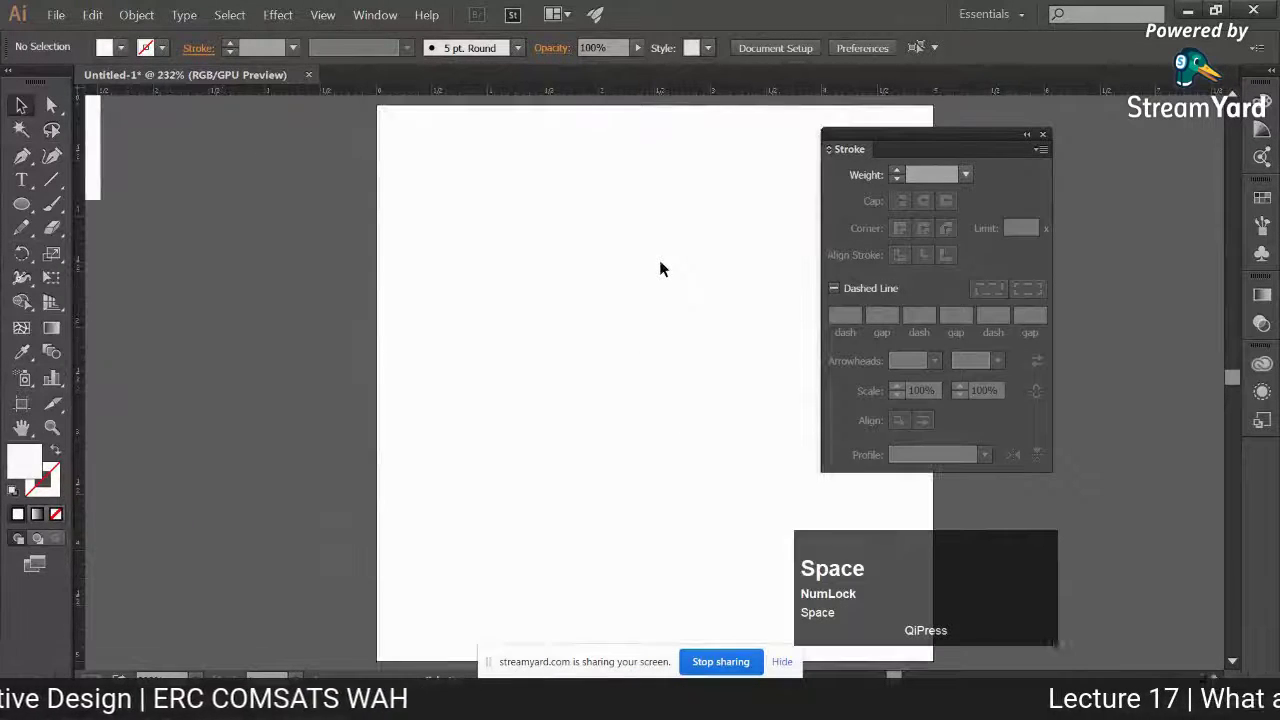
pyautogui.moveTo(666, 260); pyautogui.dragTo(469, 263)
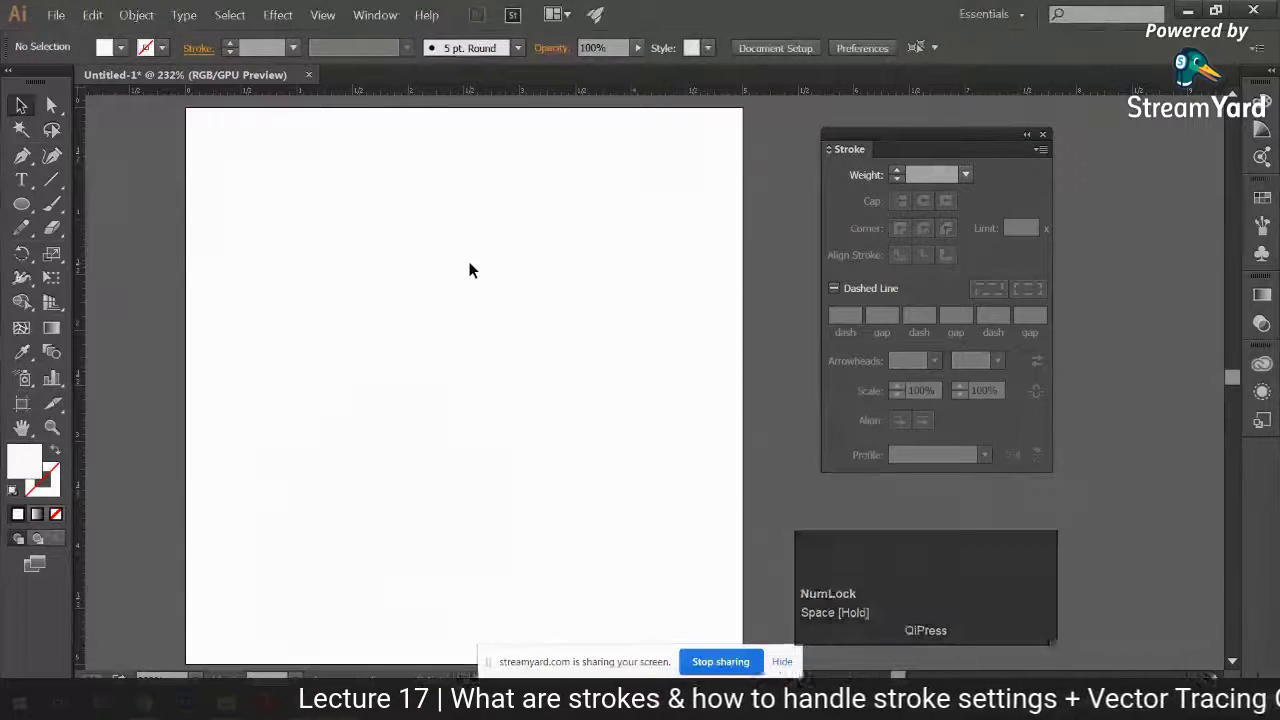
pyautogui.press('t')
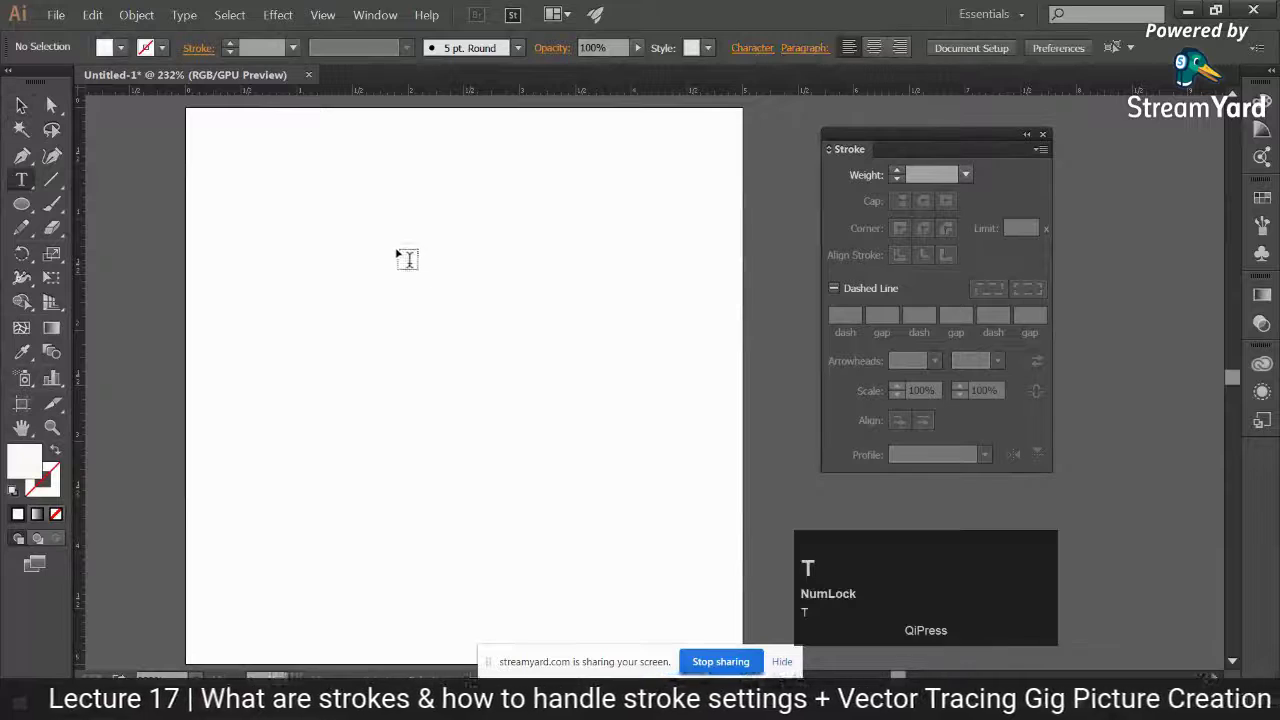
pyautogui.click(350, 223)
pyautogui.write('D')
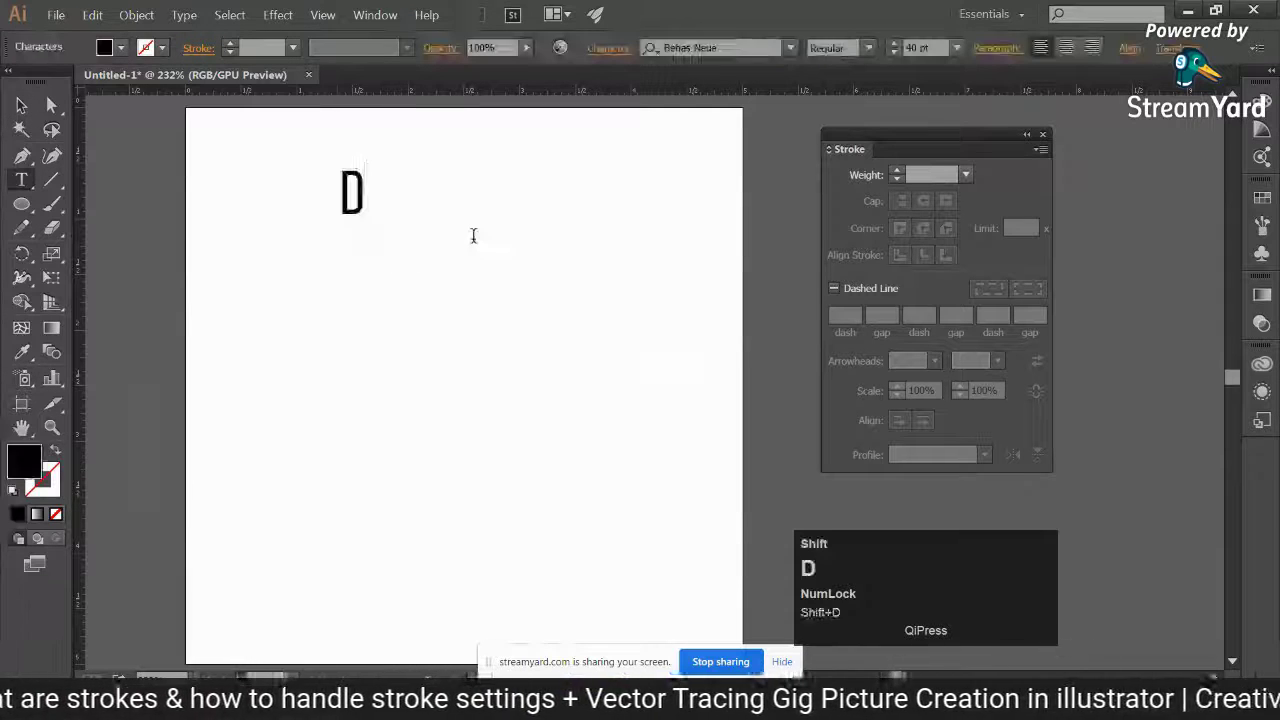
pyautogui.write('ASHED LINE')
# Move the DASHED LINE heading up to the artboard's top edge, near its horizontal center
pyautogui.click(21, 105)
pyautogui.moveTo(448, 188); pyautogui.dragTo(468, 152)
pyautogui.click(494, 286)
pyautogui.click(470, 180)
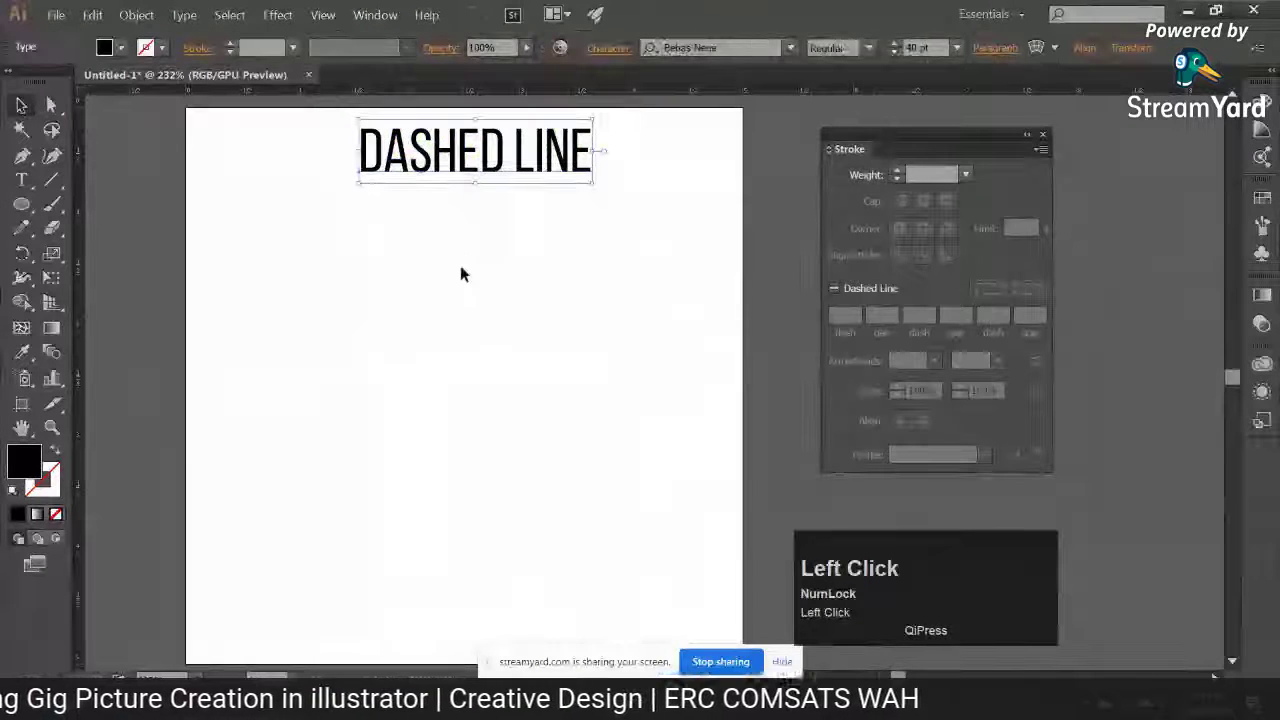
# Draw a large square below the DASHED LINE heading, center it and give it a black stroke with no fill
pyautogui.rightClick(12, 201)
pyautogui.click(112, 206)
pyautogui.moveTo(220, 212); pyautogui.dragTo(565, 555)
pyautogui.press('v')
pyautogui.moveTo(325, 258); pyautogui.dragTo(402, 271)
pyautogui.click(56, 450)
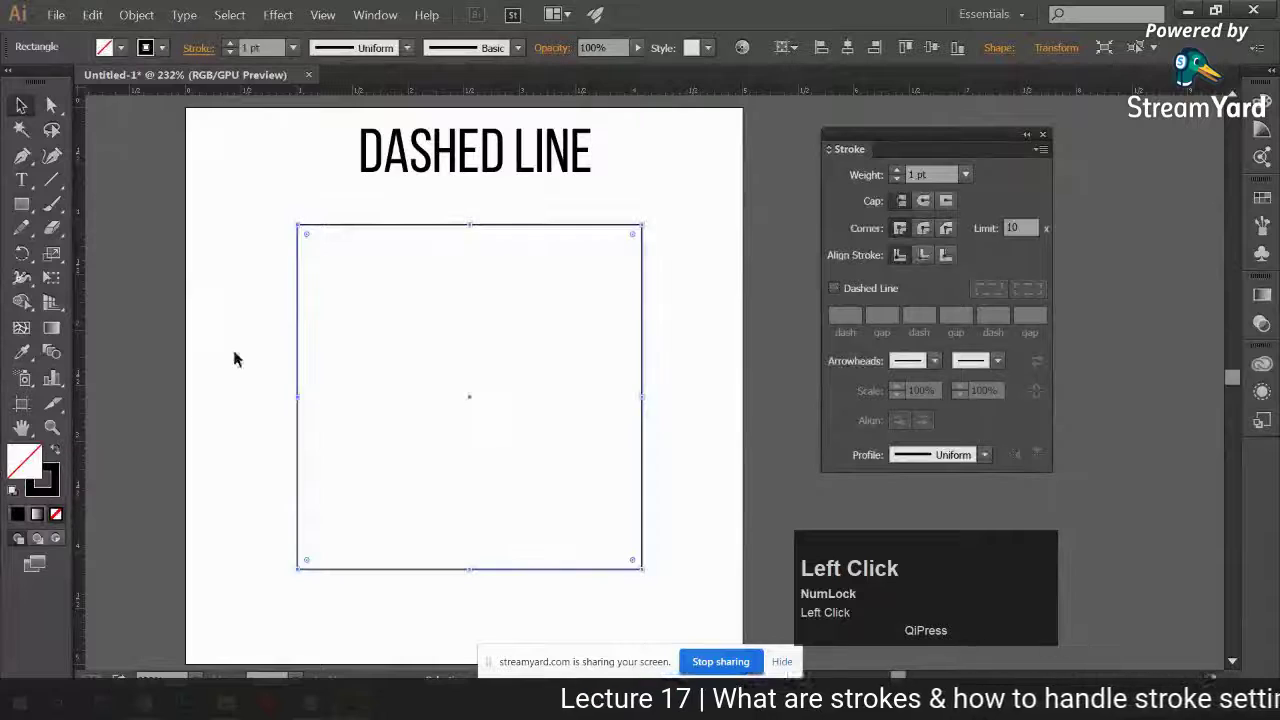
# Set the square's stroke weight to 5 pt and turn its outline into a dashed line
pyautogui.click(229, 43)
pyautogui.click(229, 43)
pyautogui.click(229, 43)
pyautogui.click(229, 43)
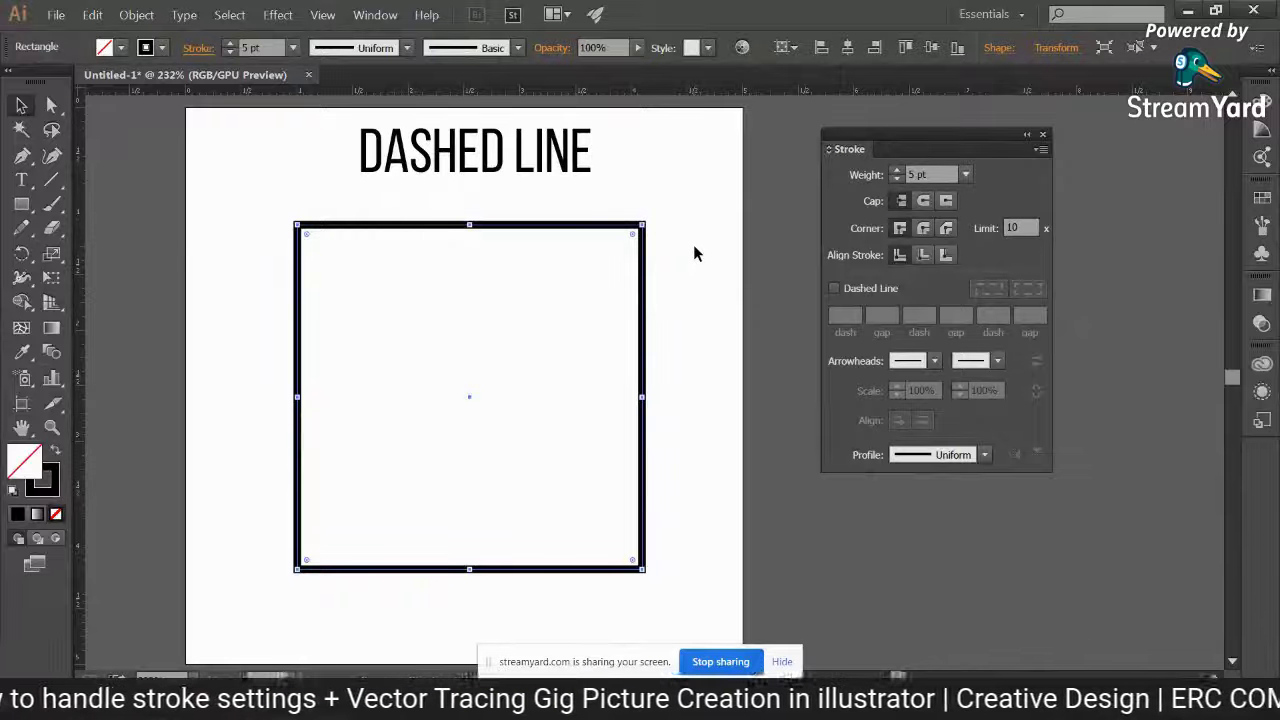
pyautogui.click(835, 288)
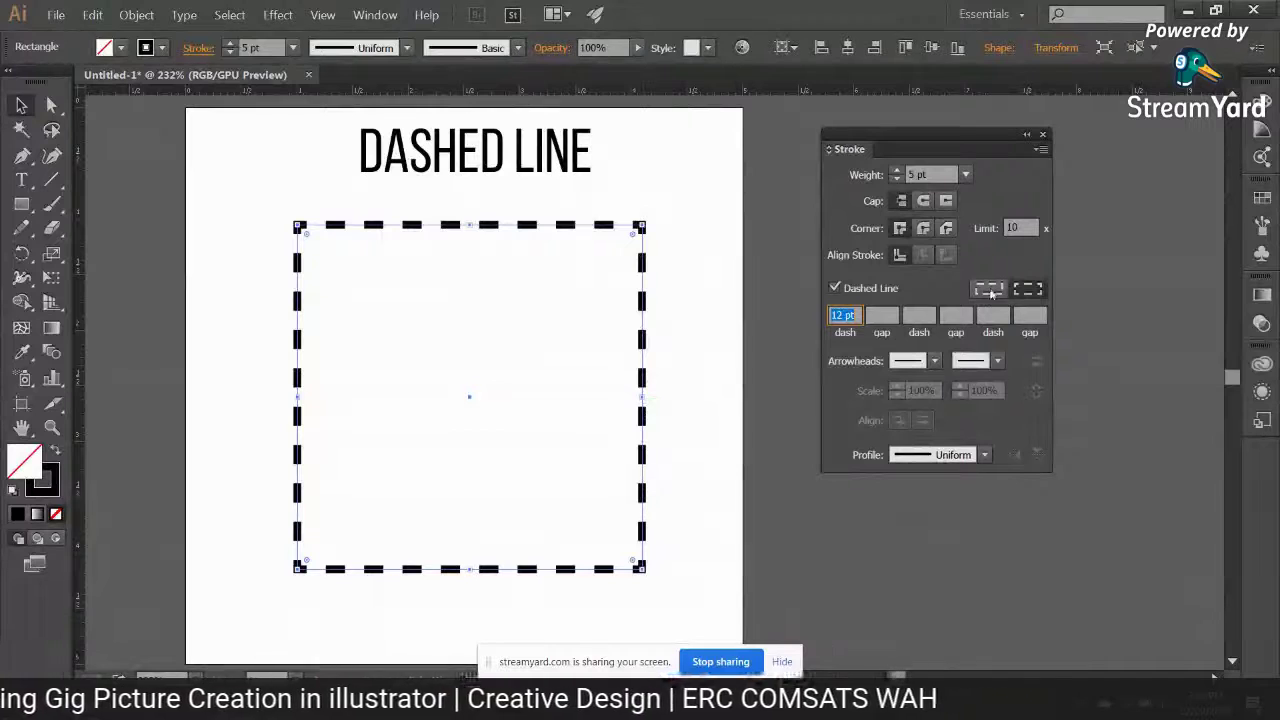
# Switch the square's dashes to exact dash and gap lengths, and restore their alignment to corners and path ends
pyautogui.click(1028, 289)
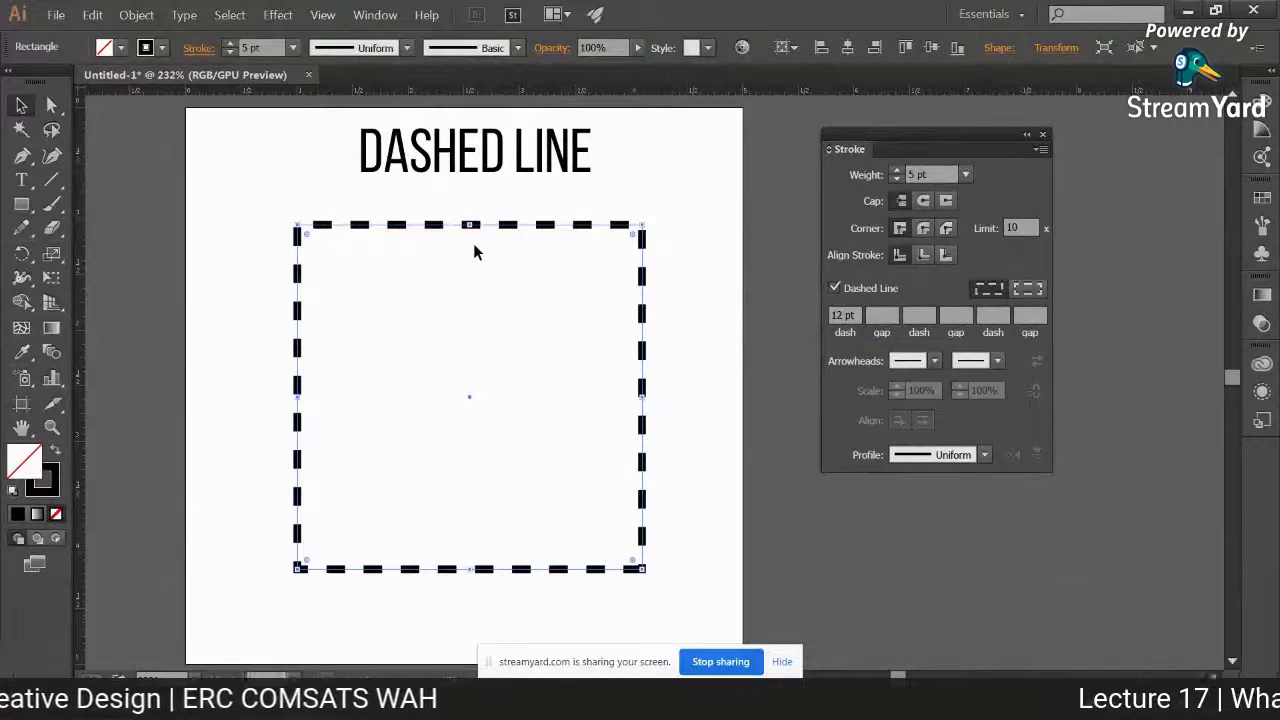
pyautogui.hotkey('ctrl', '=')
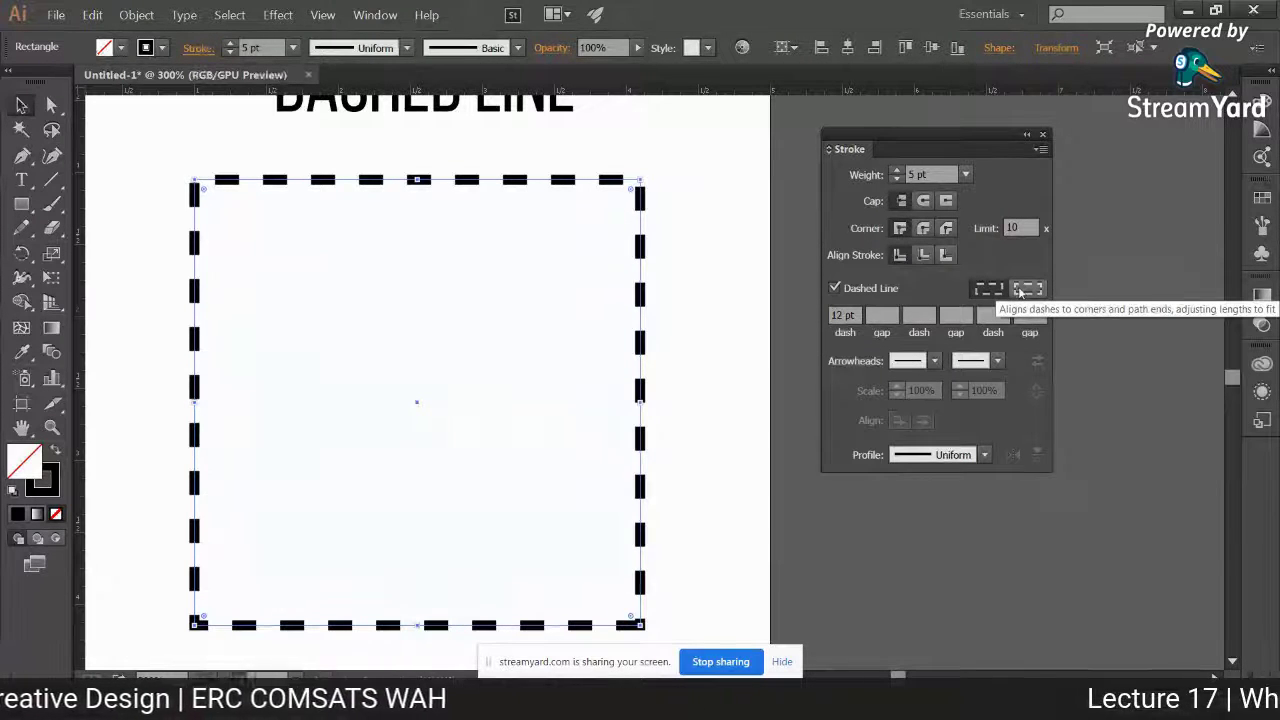
pyautogui.click(1022, 289)
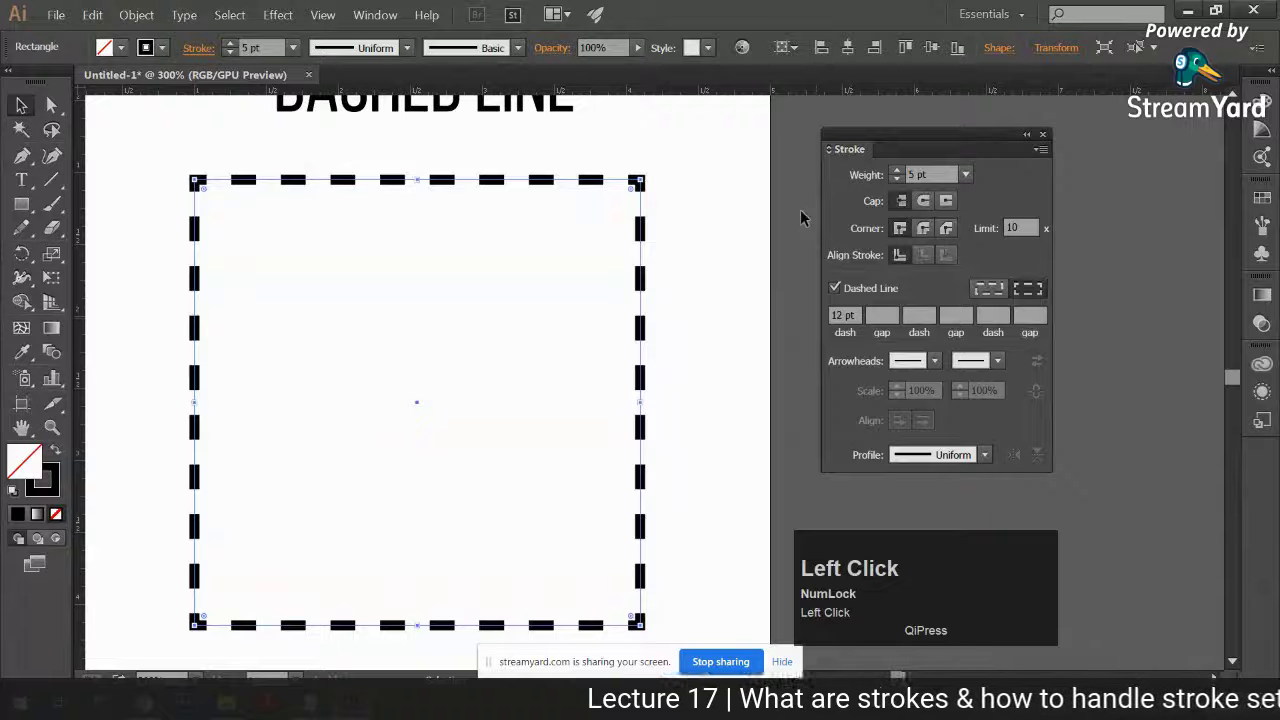
# Shrink the dashed square proportionally and place a duplicate of it alongside on the artboard
pyautogui.hotkey('ctrl', '-')
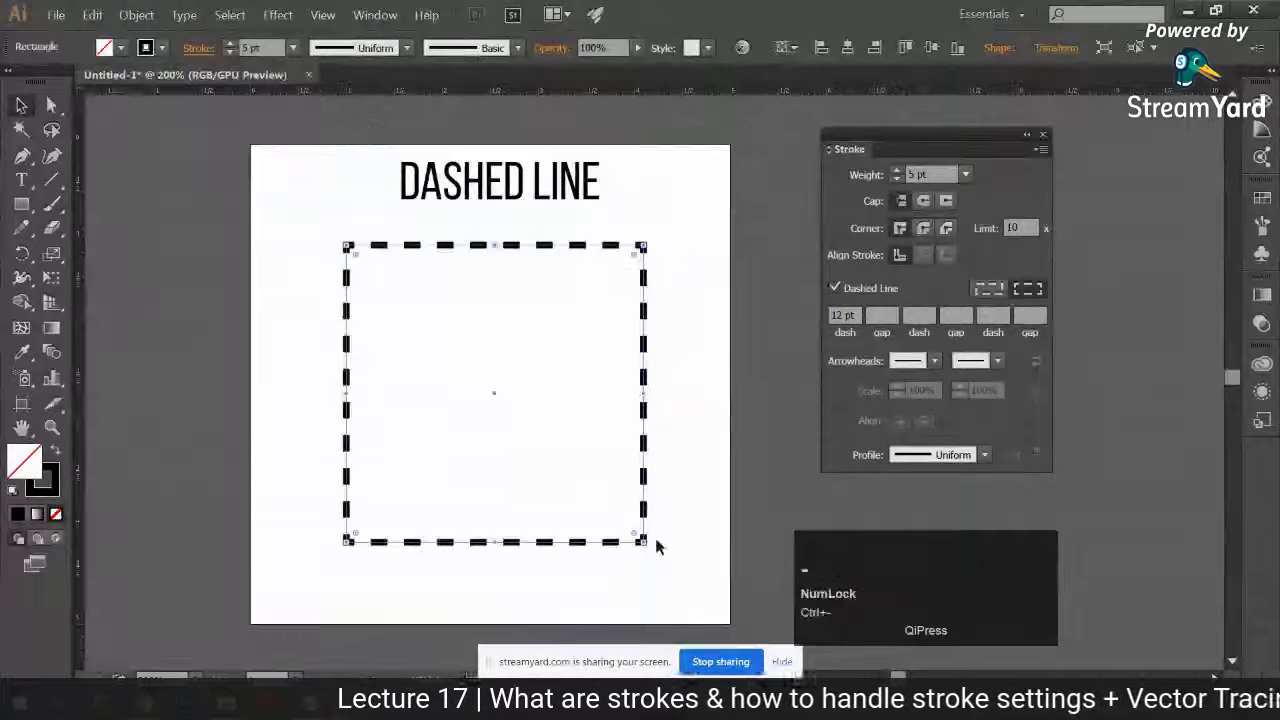
pyautogui.moveTo(645, 541); pyautogui.dragTo(551, 457)
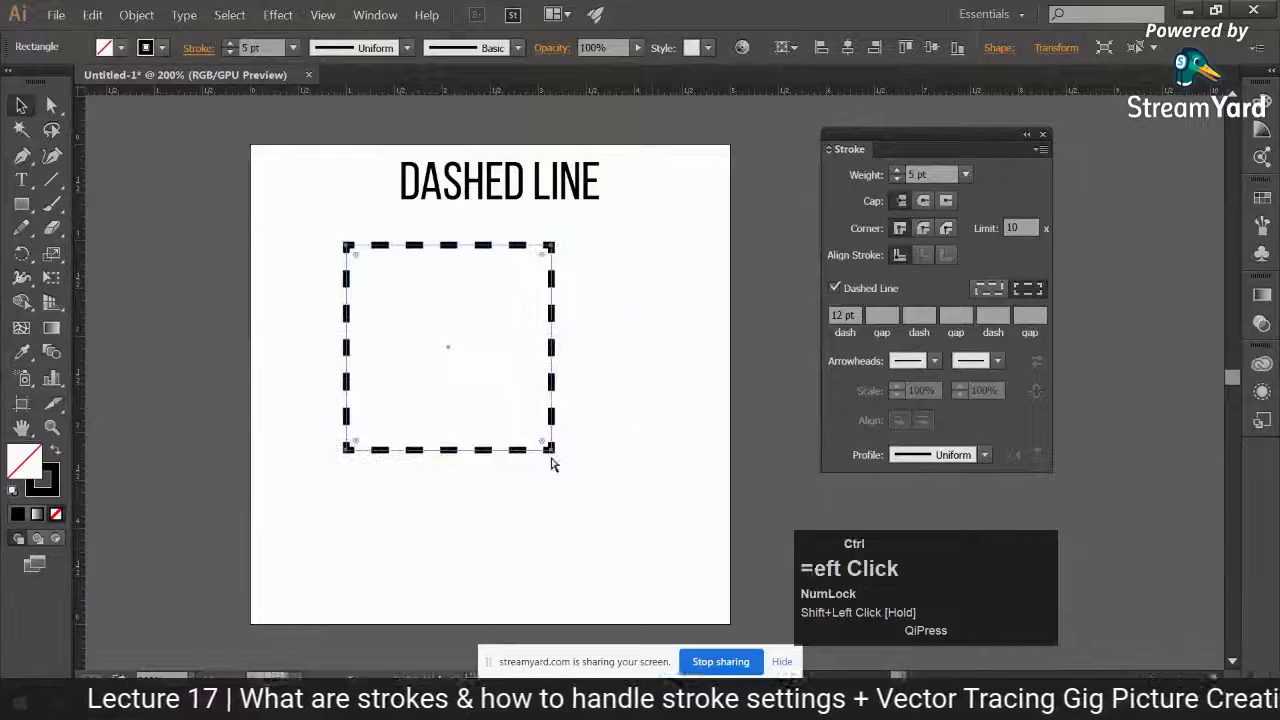
pyautogui.hotkey('ctrl', '=')
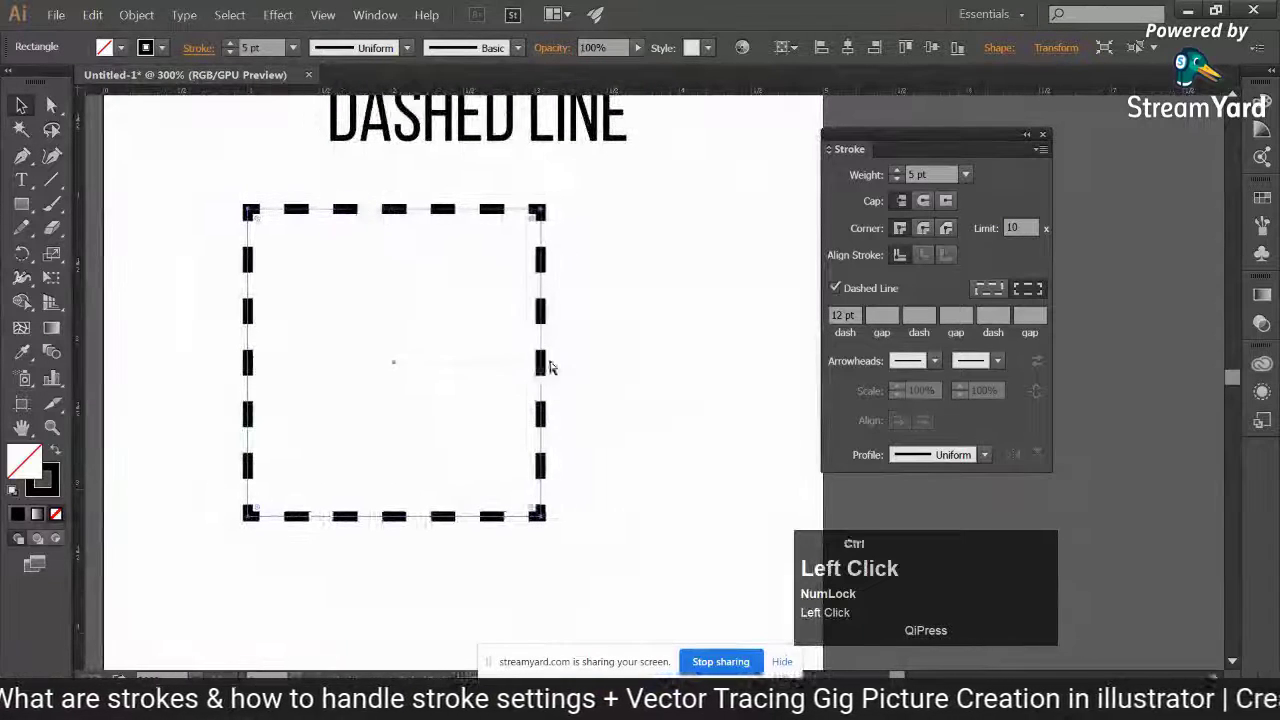
pyautogui.moveTo(555, 360); pyautogui.dragTo(785, 350)
# Preserve exact dash and gap lengths on the left square to compare its corners with the right one
pyautogui.click(988, 288)
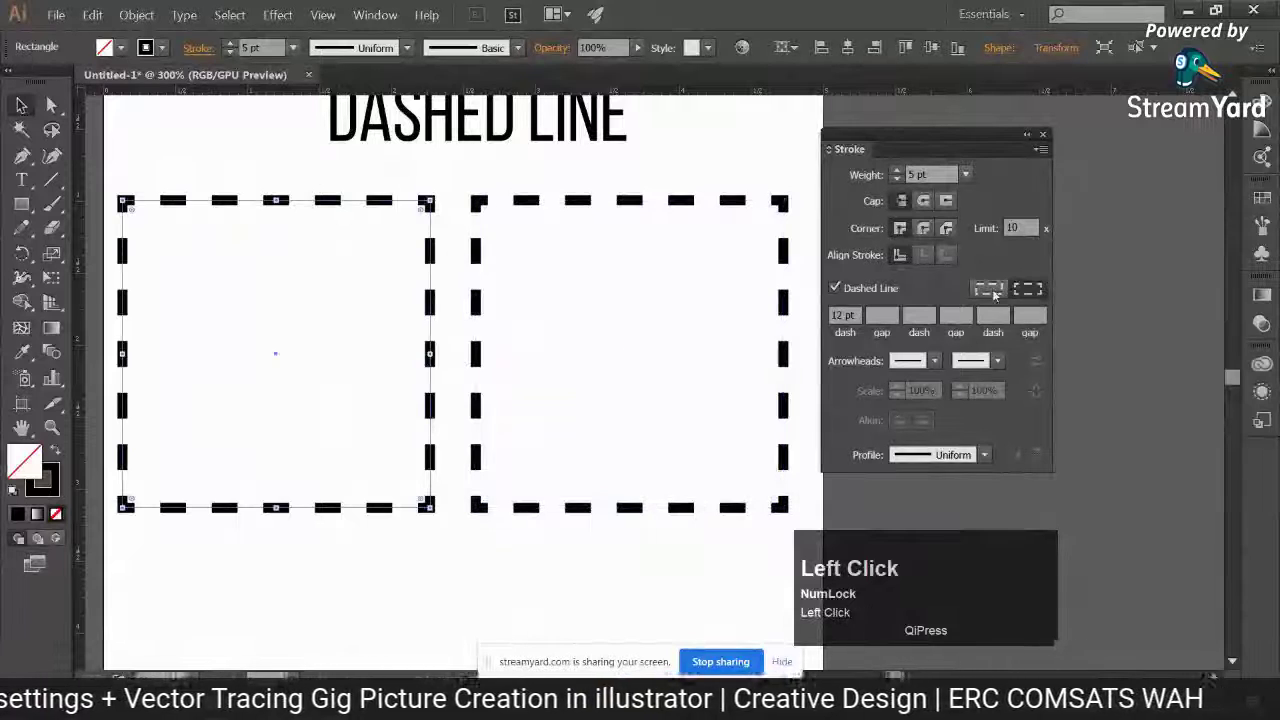
pyautogui.click(517, 603)
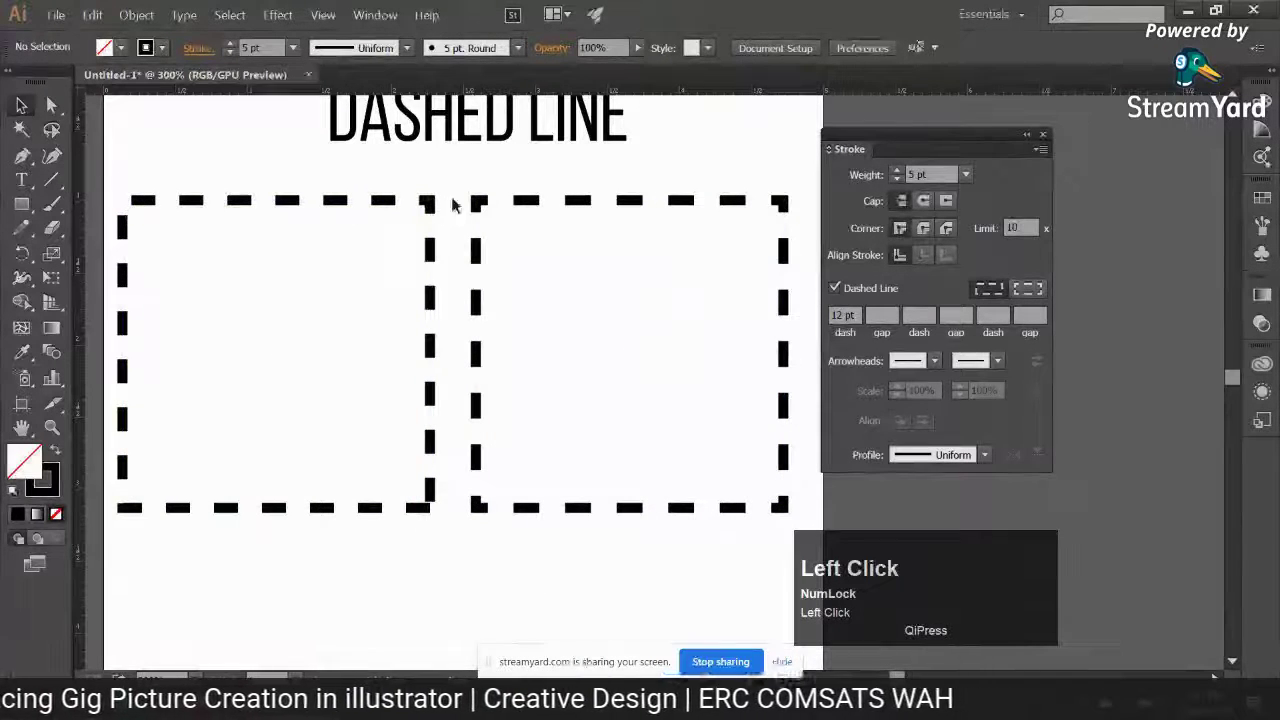
pyautogui.moveTo(475, 187); pyautogui.dragTo(788, 510)
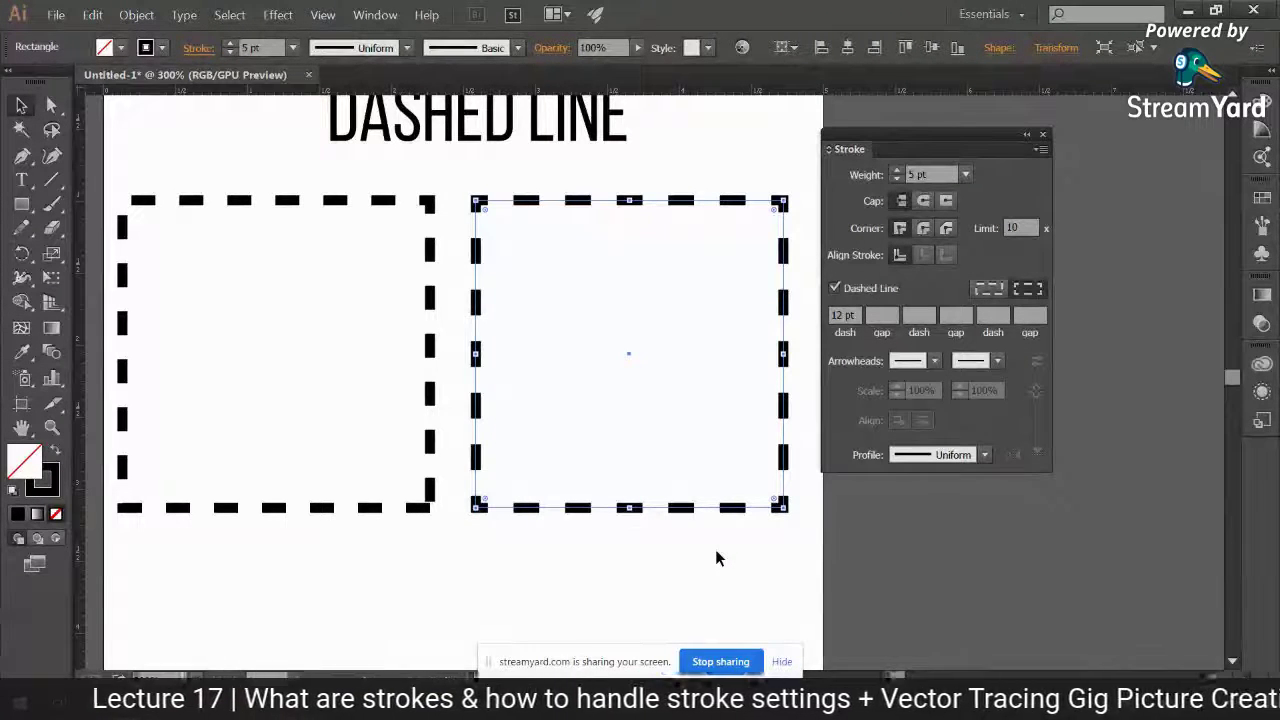
# Delete the left square and move the remaining one to the middle below the DASHED LINE heading
pyautogui.click(285, 404)
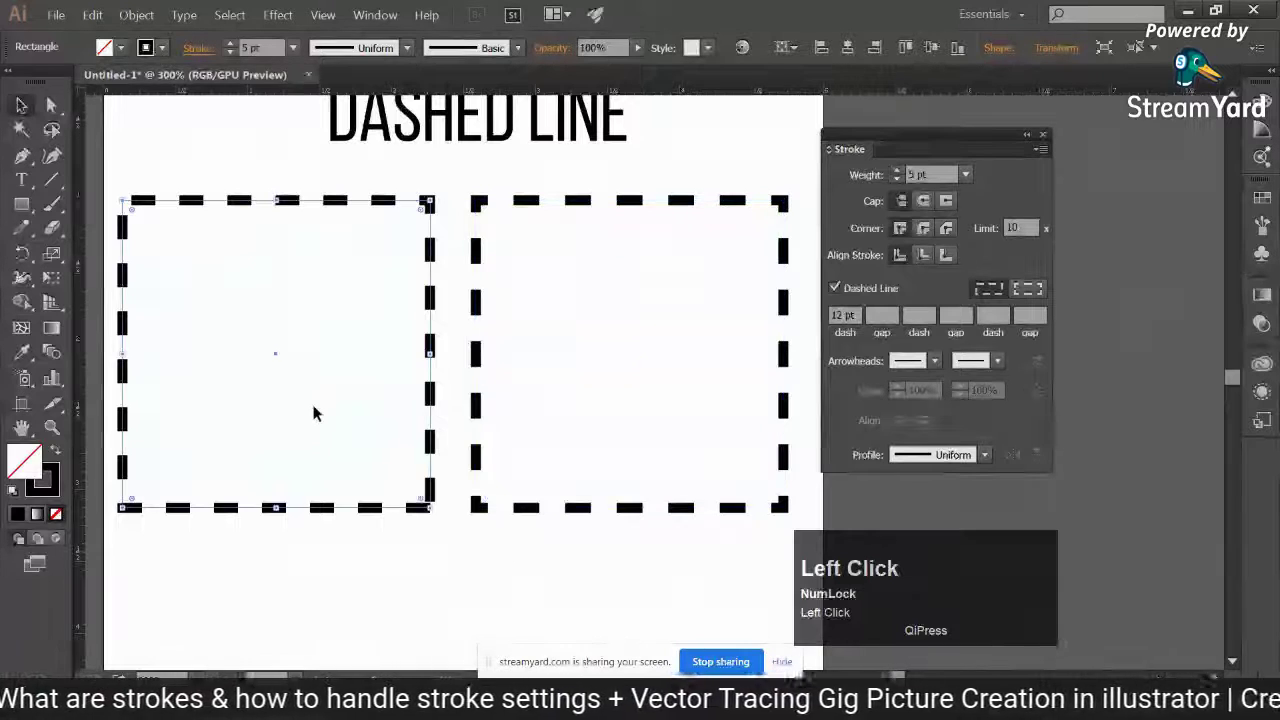
pyautogui.moveTo(785, 364)
pyautogui.mouseDown()
pyautogui.moveTo(620, 374)
pyautogui.moveTo(638, 366)
pyautogui.mouseUp()
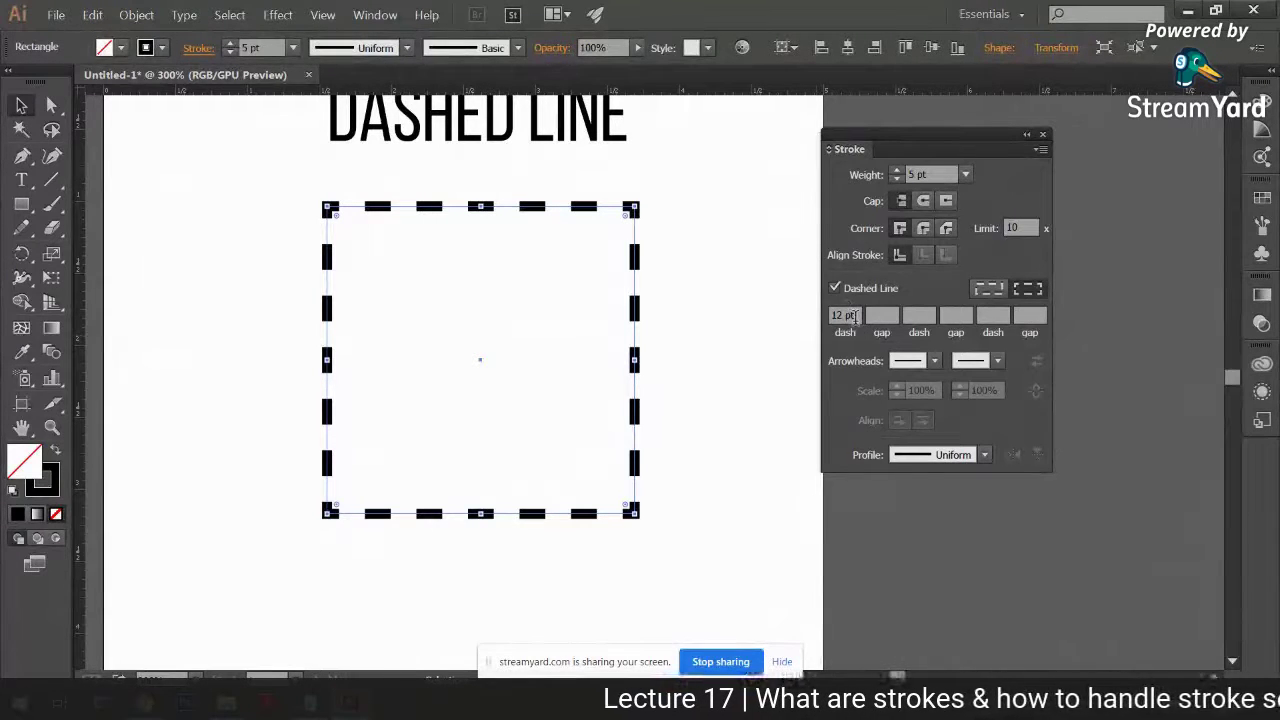
# Set the dash length of the square's outline to 5 pt
pyautogui.click(850, 315)
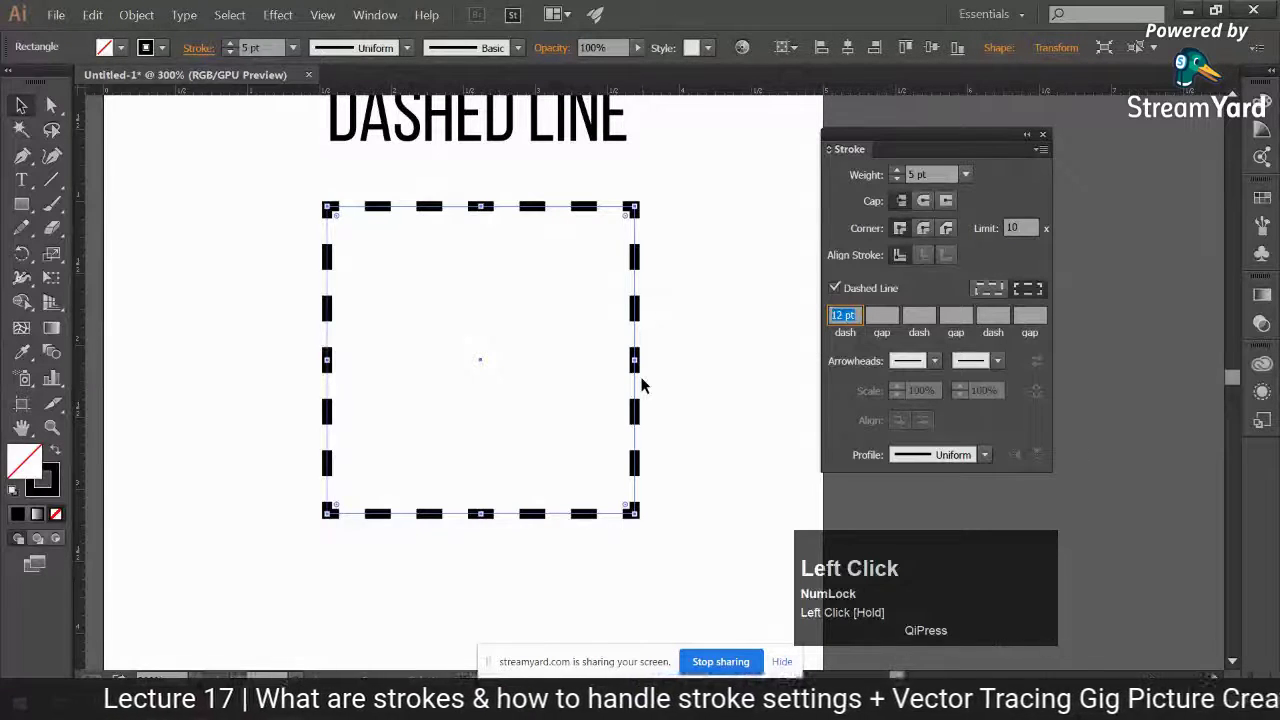
pyautogui.write('5')
pyautogui.press('Return')
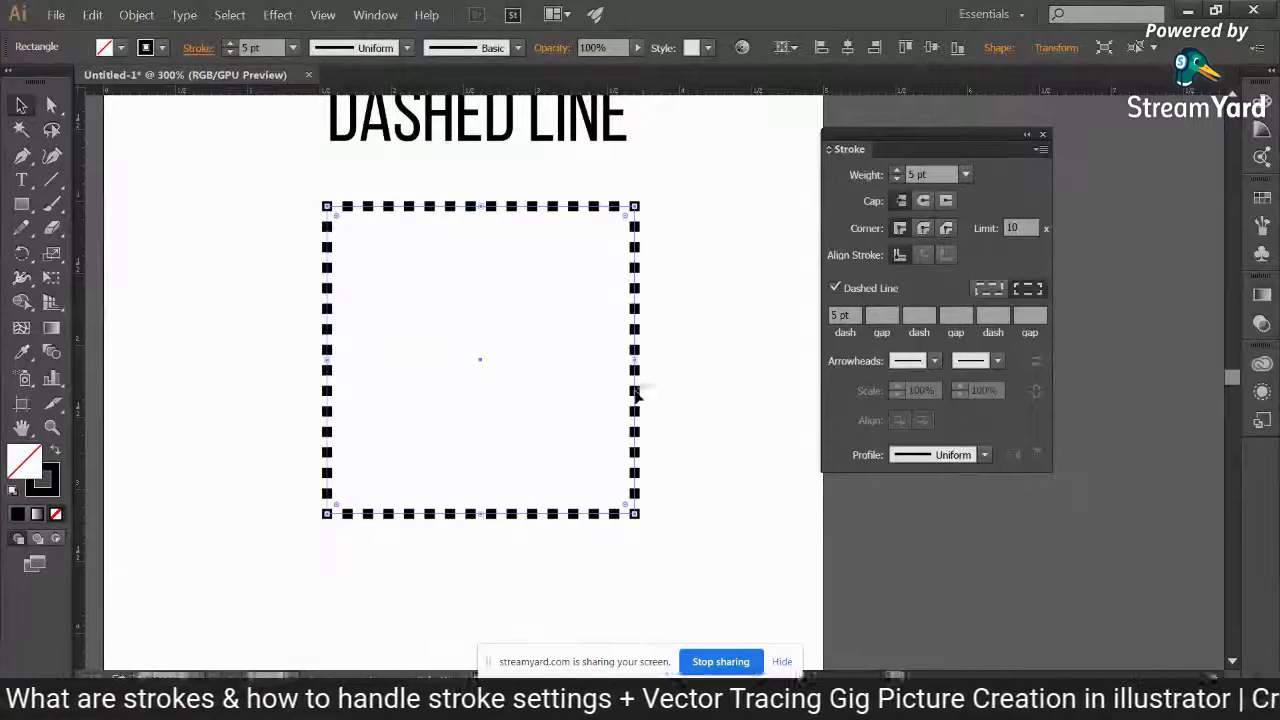
pyautogui.scroll(1, 636, 395)
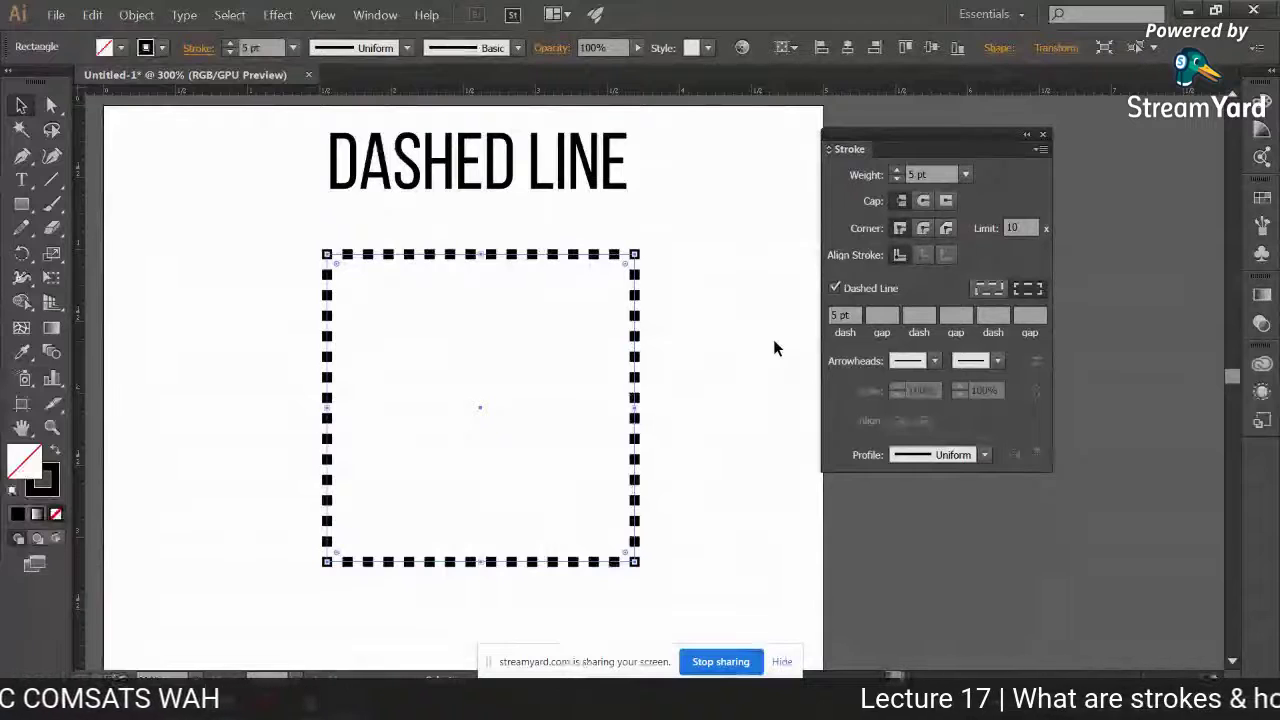
# Set the square's first dash length to 20 pt and its first gap to 5 pt
pyautogui.click(842, 315)
pyautogui.write('2')
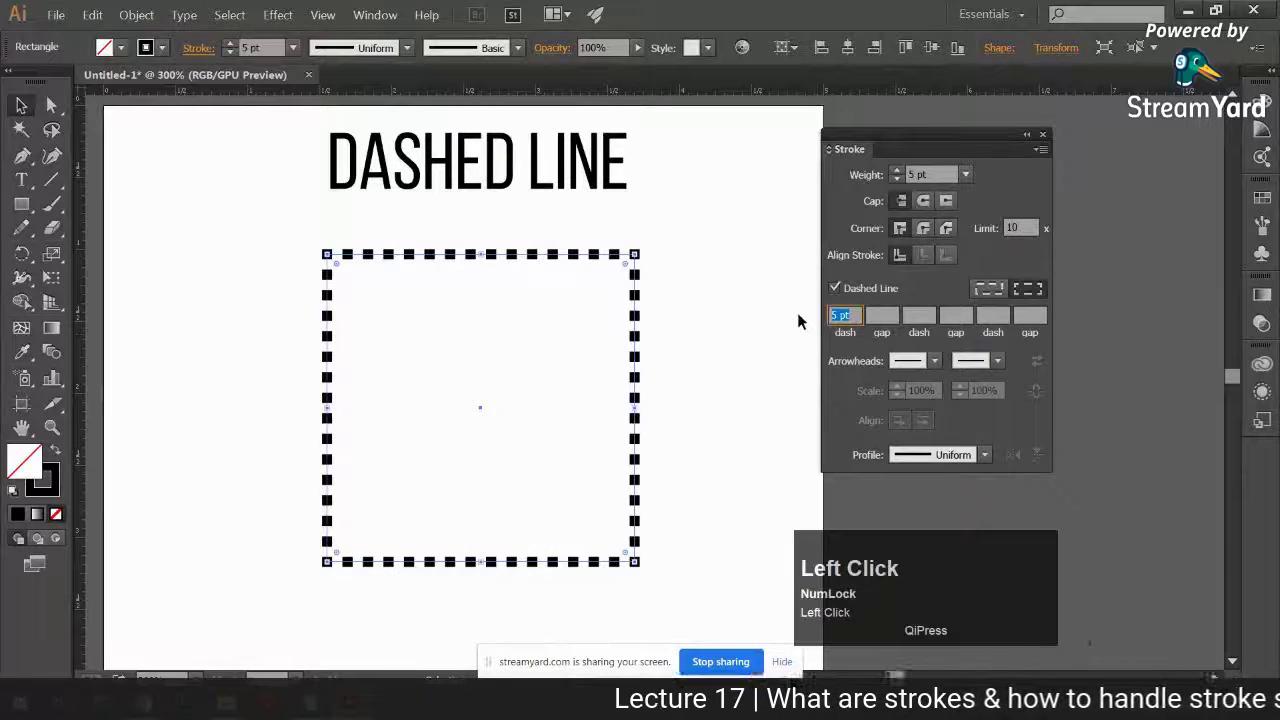
pyautogui.write('0')
pyautogui.press('Return')
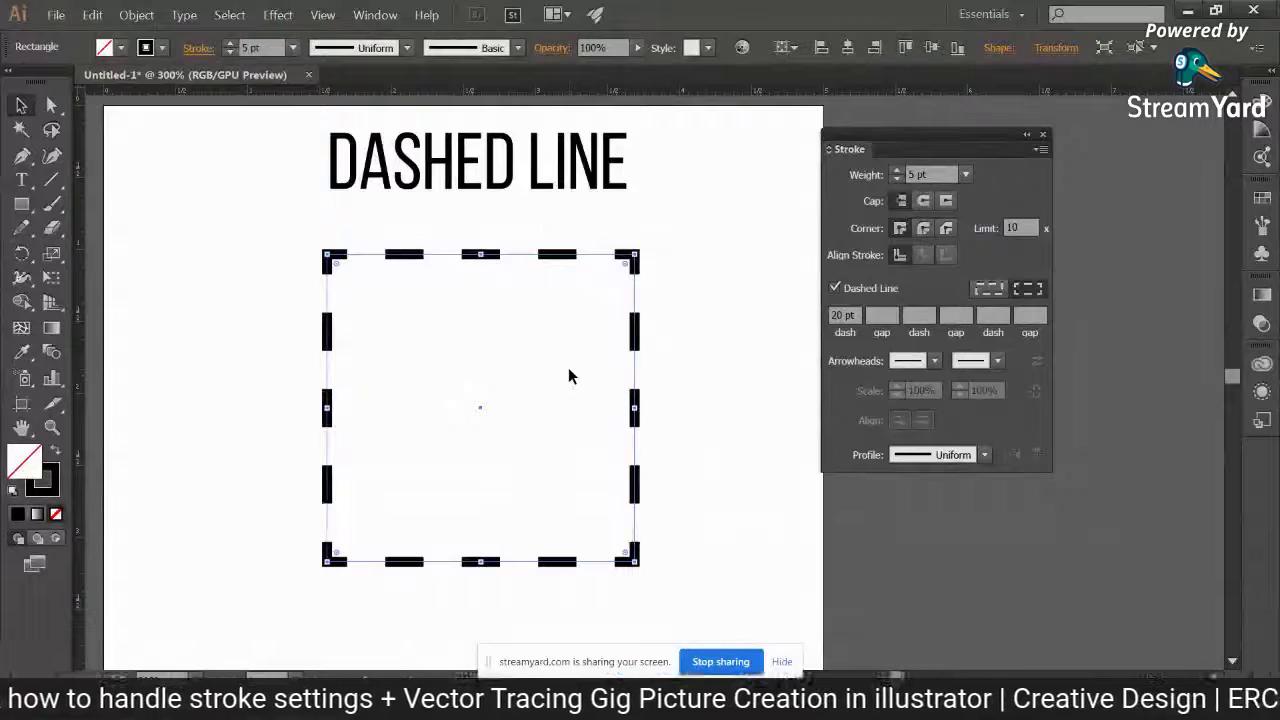
pyautogui.click(882, 315)
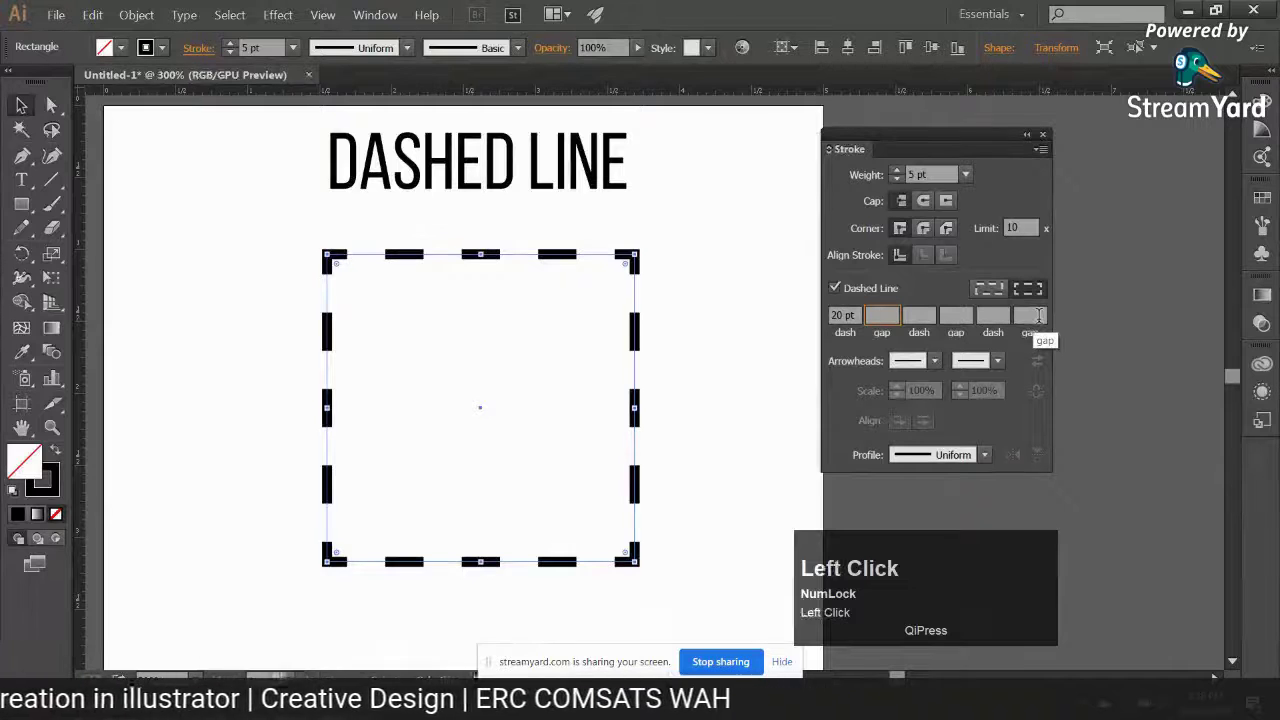
pyautogui.write('5')
pyautogui.press('Return')
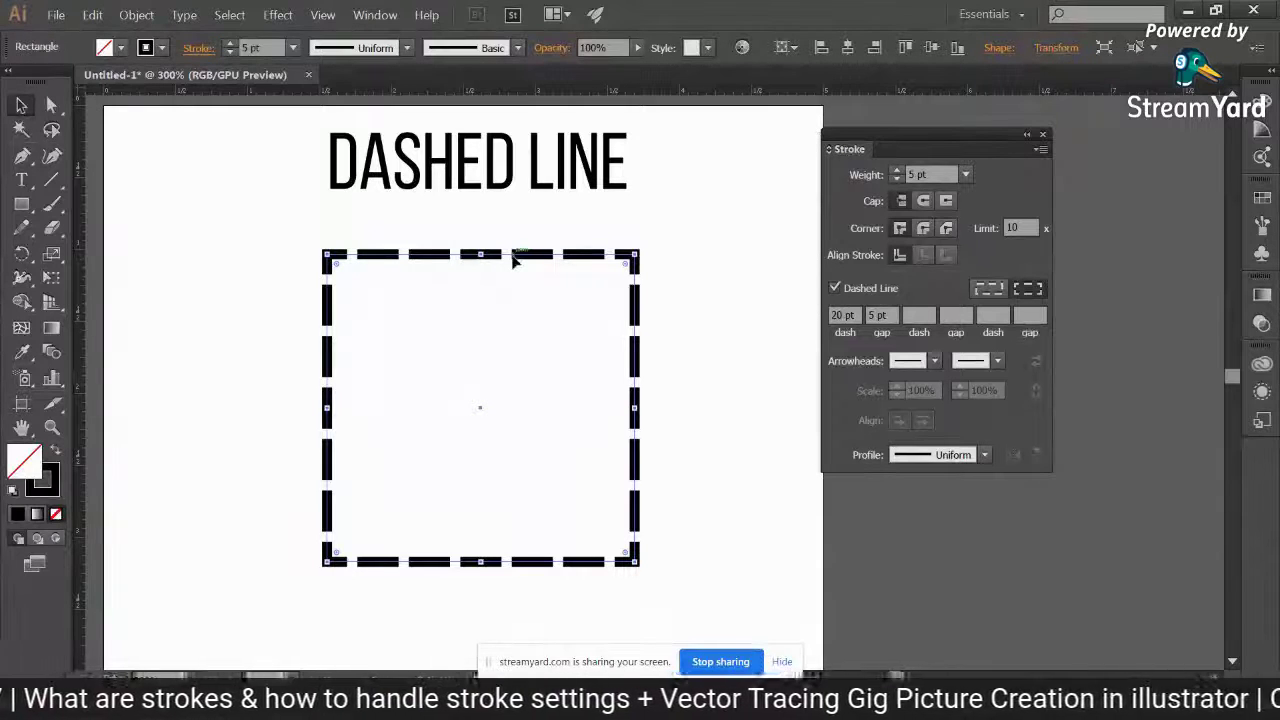
# Extend the square's dash pattern with a second dash of 10 pt and a second gap of 2.5 pt
pyautogui.click(915, 317)
pyautogui.write('10')
pyautogui.press('Return')
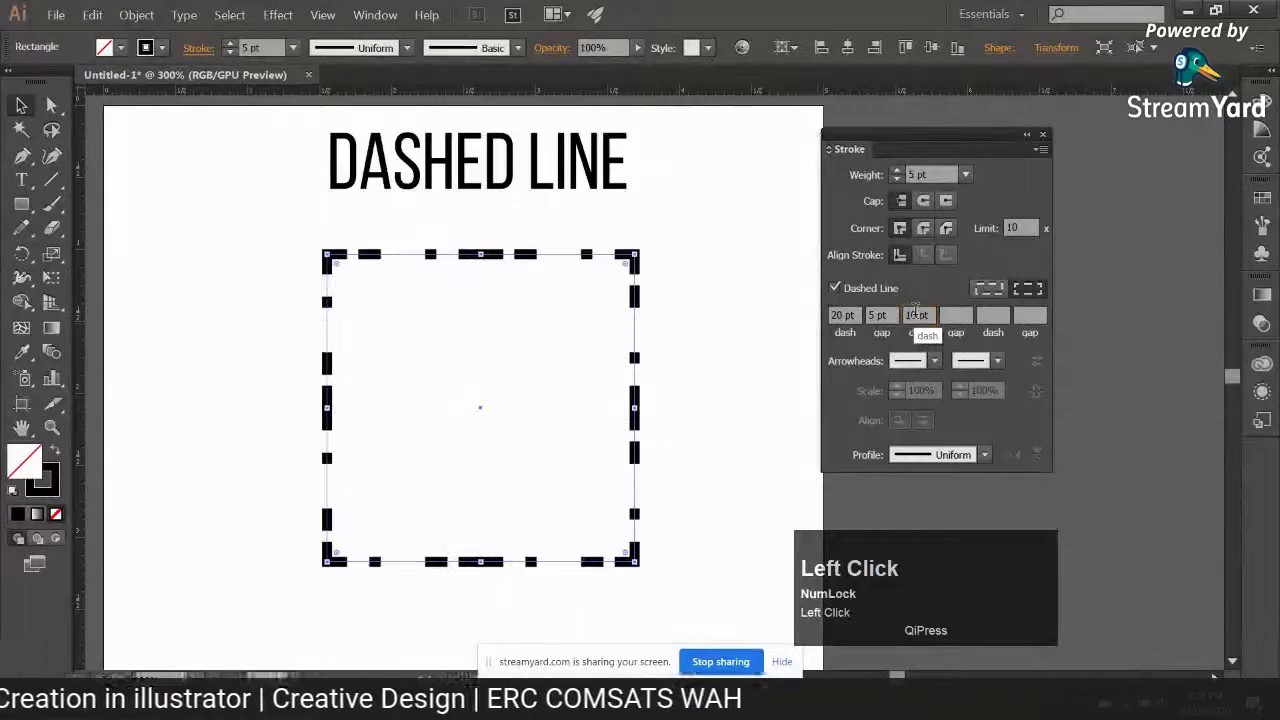
pyautogui.click(745, 358)
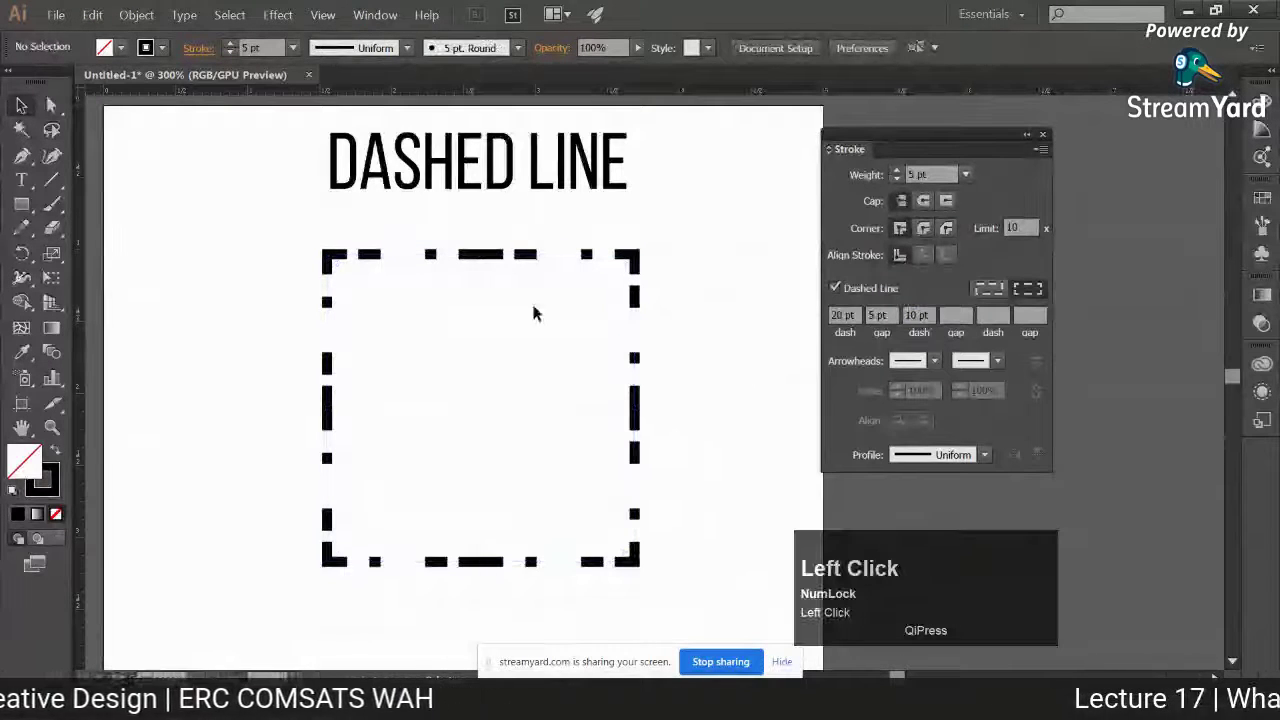
pyautogui.click(478, 258)
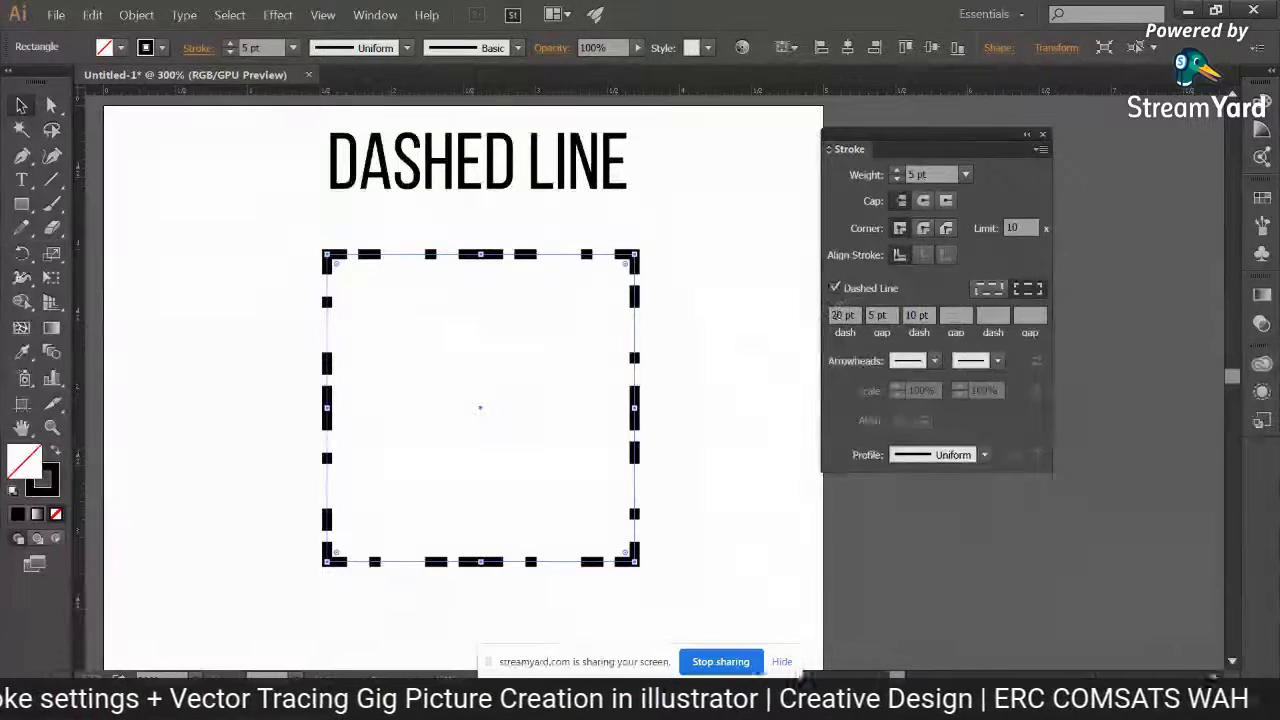
pyautogui.click(955, 315)
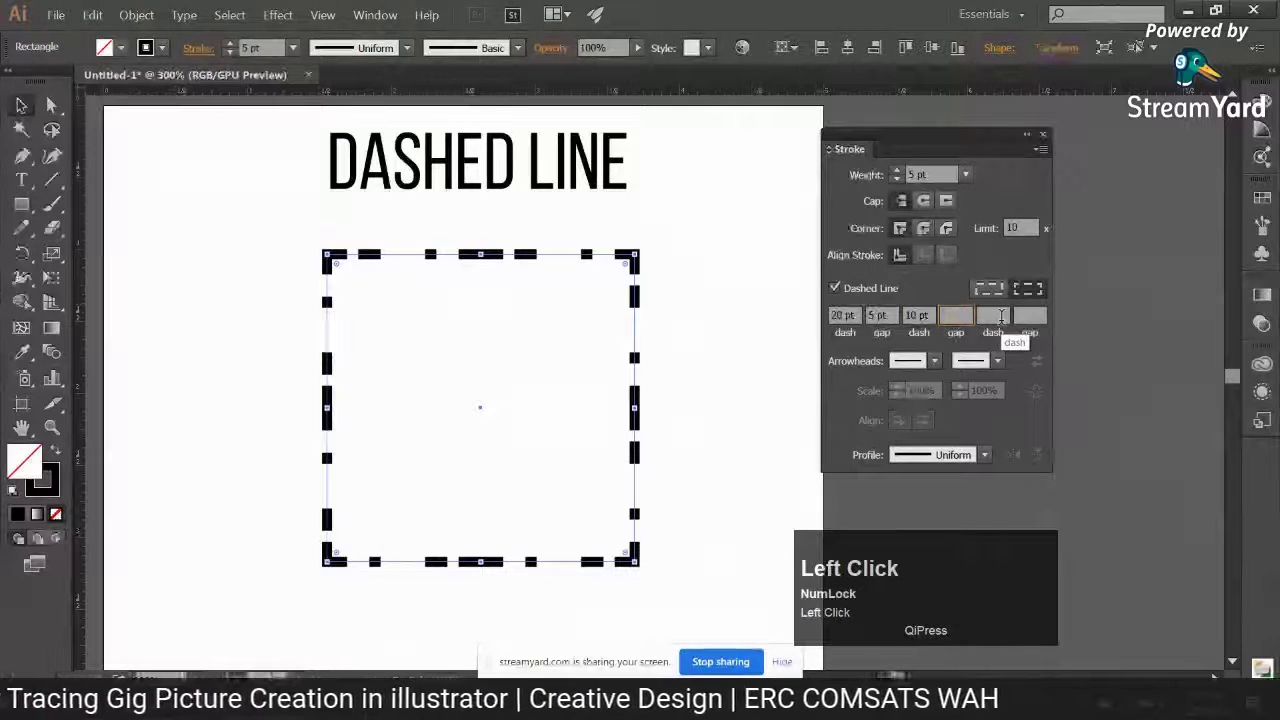
pyautogui.write('2.5')
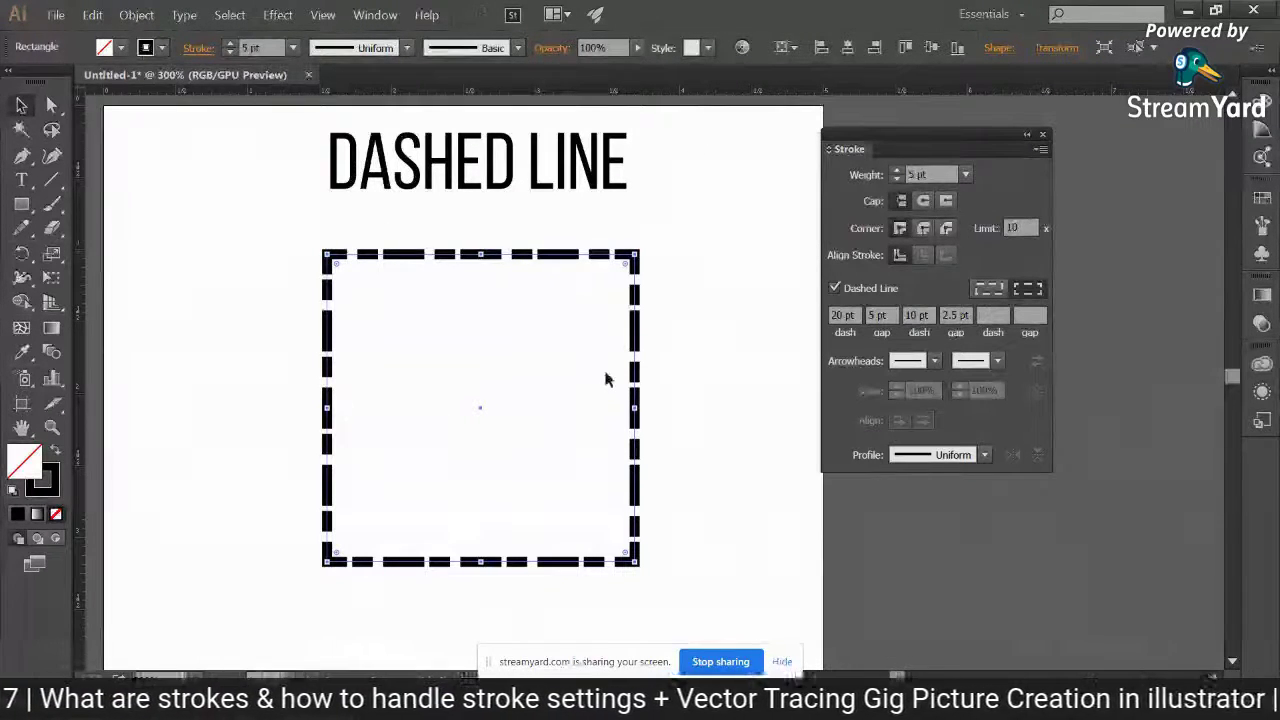
# Clear both gap values and the second dash value, and set the square's single dash length to 5 pt
pyautogui.click(956, 315)
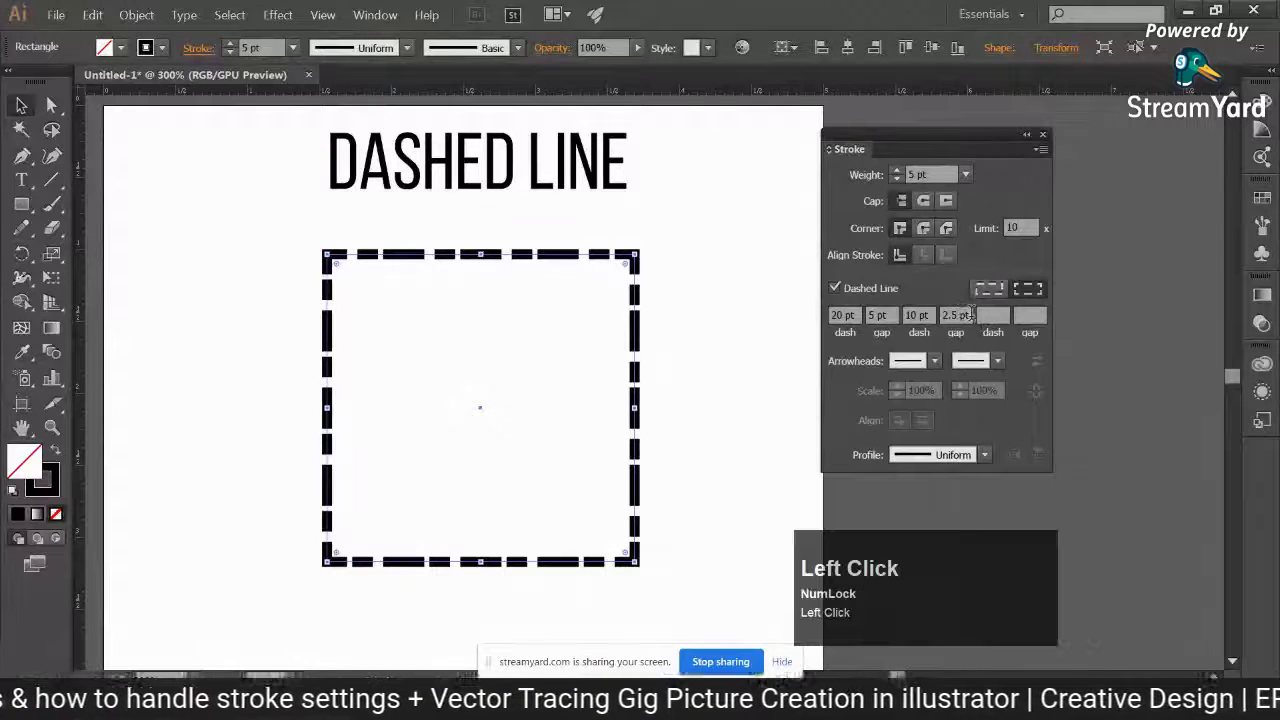
pyautogui.press('BackSpace')
pyautogui.doubleClick(917, 315)
pyautogui.press('BackSpace')
pyautogui.doubleClick(879, 315)
pyautogui.write('0')
pyautogui.click(873, 335)
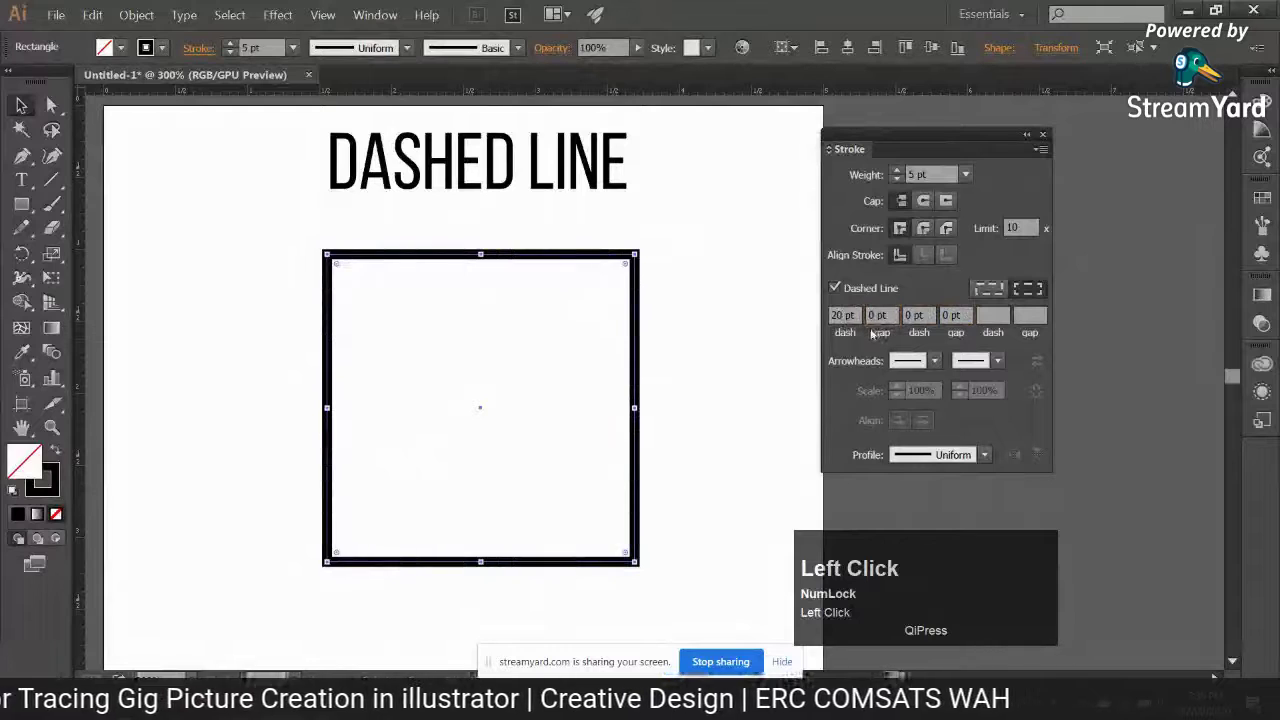
pyautogui.press('BackSpace')
pyautogui.click(915, 319)
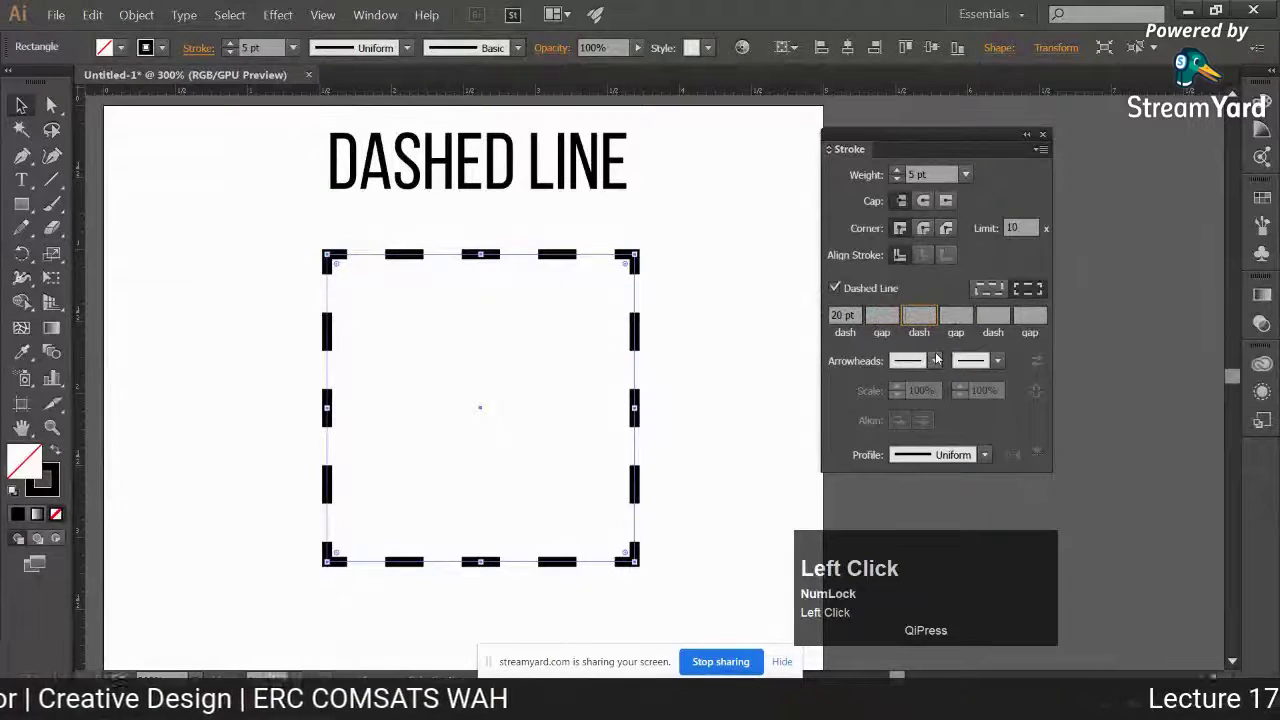
pyautogui.click(857, 314)
pyautogui.moveTo(857, 314); pyautogui.dragTo(794, 320)
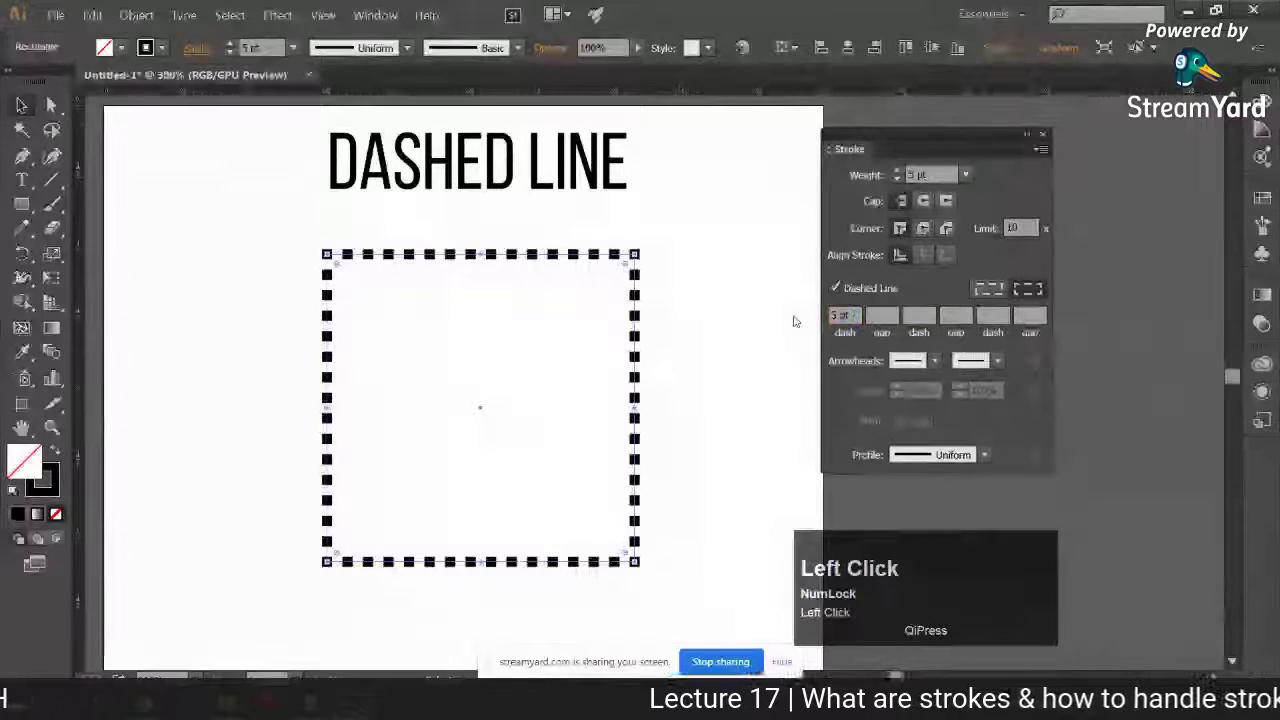
# Move the dashed square off the artboard, beyond its upper-left corner
pyautogui.hotkey('ctrl', '-')
pyautogui.moveTo(643, 390); pyautogui.dragTo(239, 188)
# Draw a closed, curved leaf-like shape with two pointed tips below the heading using the Pen tool
pyautogui.click(24, 157)
pyautogui.click(338, 463)
pyautogui.moveTo(500, 371); pyautogui.dragTo(632, 385)
pyautogui.click(701, 287)
pyautogui.moveTo(701, 287); pyautogui.dragTo(516, 420)
pyautogui.moveTo(423, 334); pyautogui.dragTo(358, 368)
pyautogui.moveTo(509, 523); pyautogui.dragTo(660, 447)
pyautogui.click(690, 339)
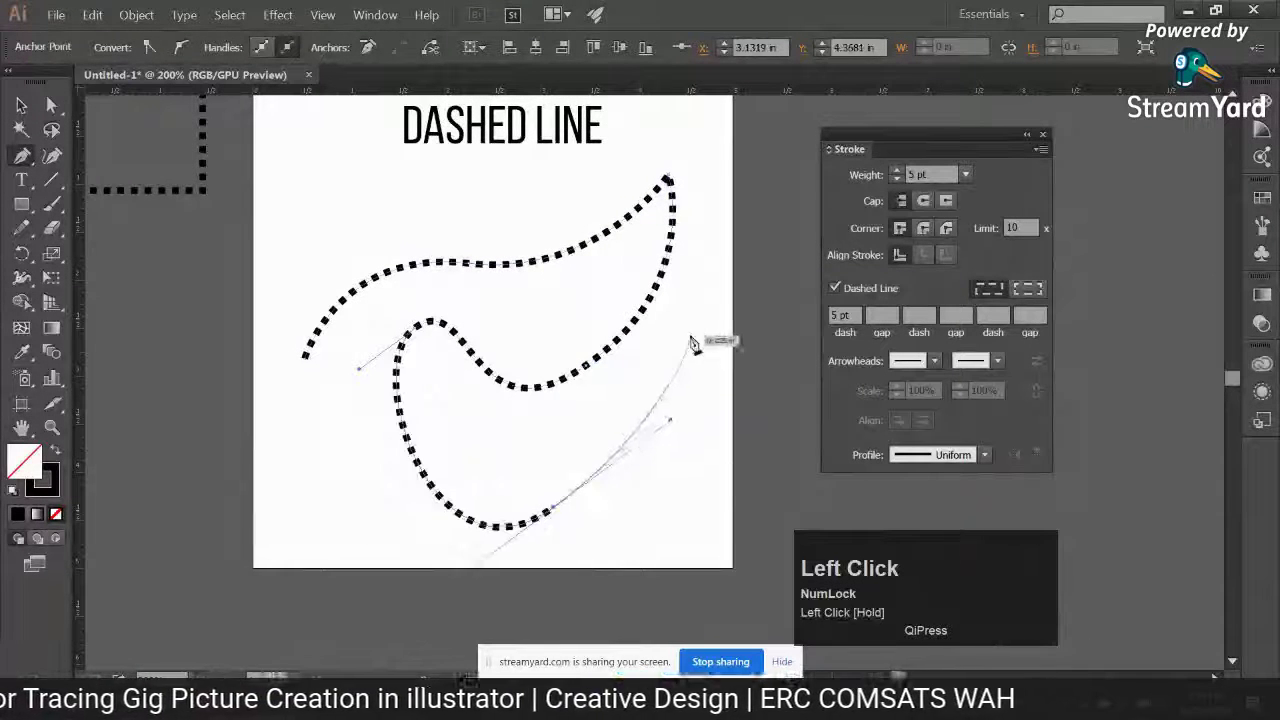
pyautogui.moveTo(313, 570); pyautogui.dragTo(305, 365)
# Scale the curved shape down slightly and align its dashes to corners and path ends
pyautogui.click(21, 105)
pyautogui.moveTo(688, 180); pyautogui.dragTo(657, 248)
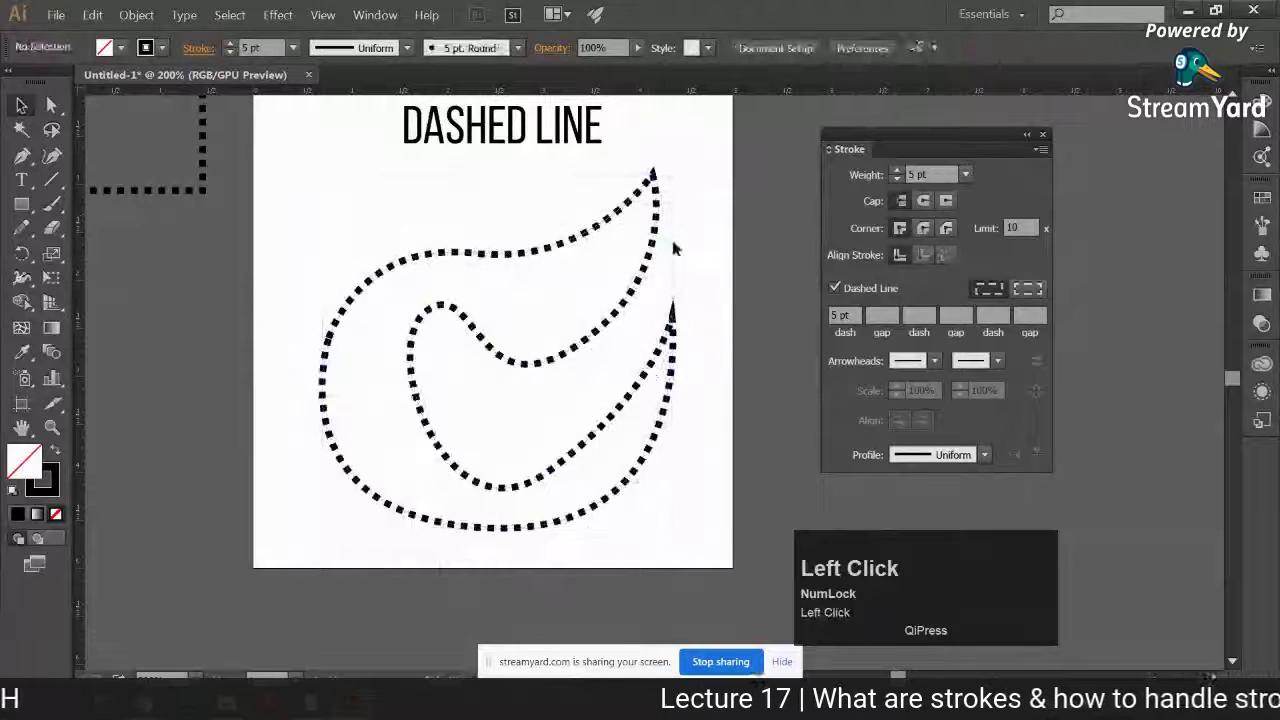
pyautogui.click(1017, 290)
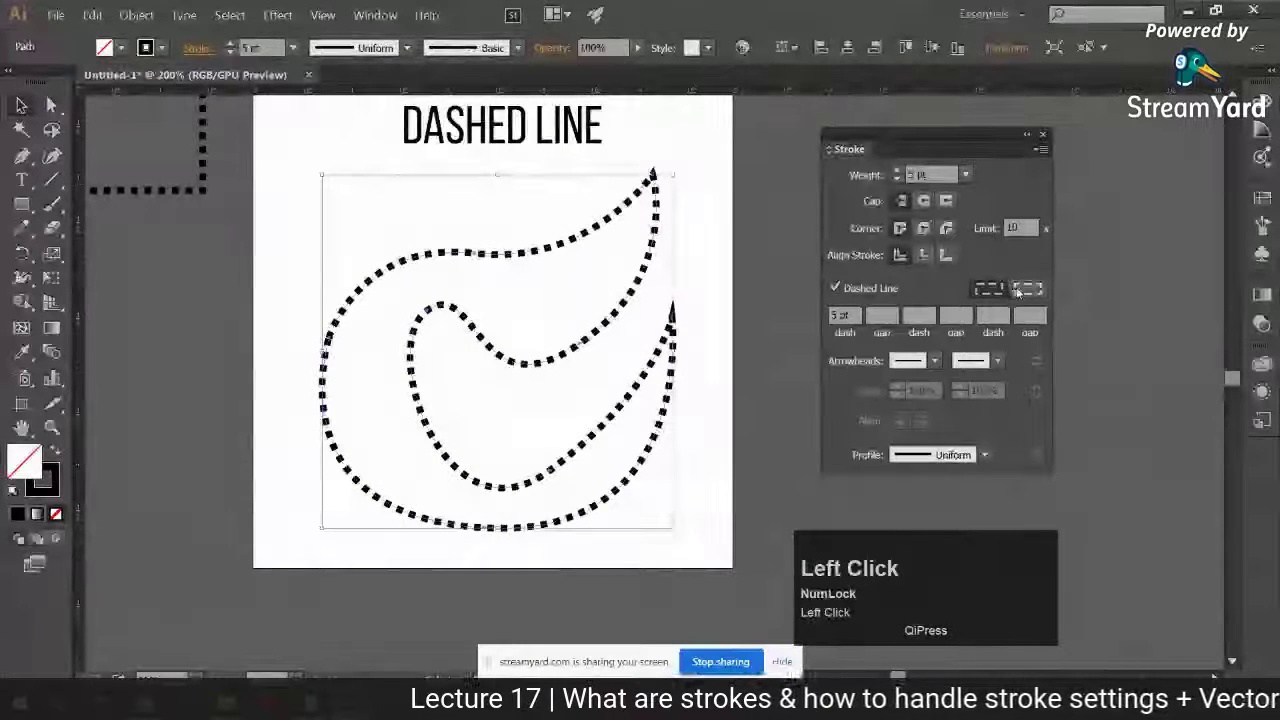
pyautogui.click(1035, 290)
pyautogui.click(700, 310)
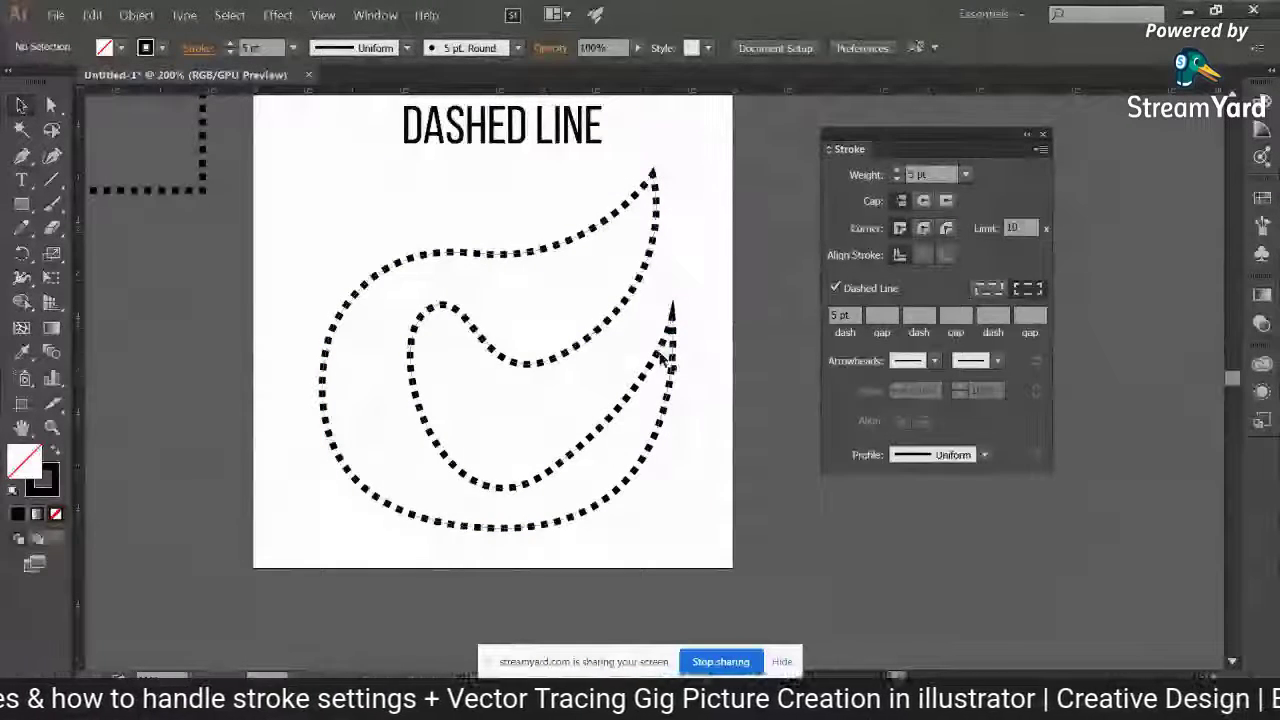
# Set the stroke weight of the dashed curved shape to 2 pt
pyautogui.click(671, 352)
pyautogui.click(230, 52)
pyautogui.click(230, 52)
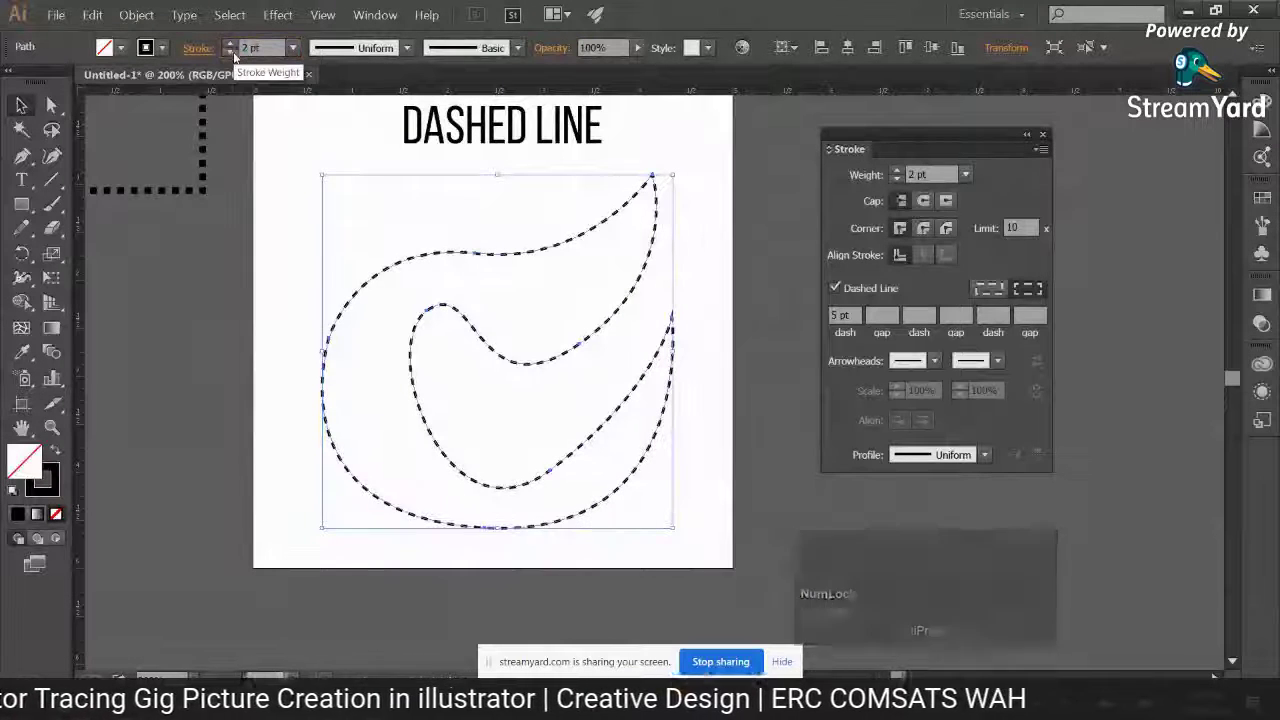
pyautogui.click(297, 282)
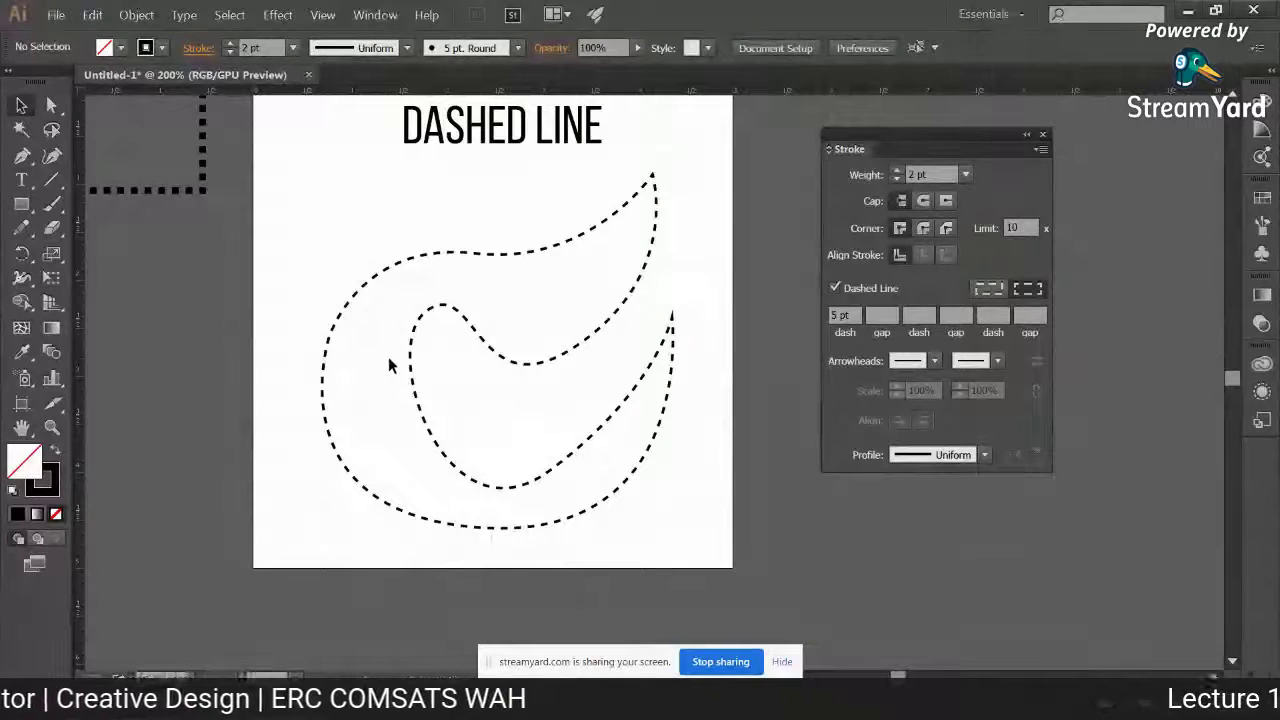
# Reshape the curved shape's inner curve into a wider, rounder loop by adjusting its anchor handles with the Direct Selection tool
pyautogui.moveTo(337, 251); pyautogui.dragTo(500, 356)
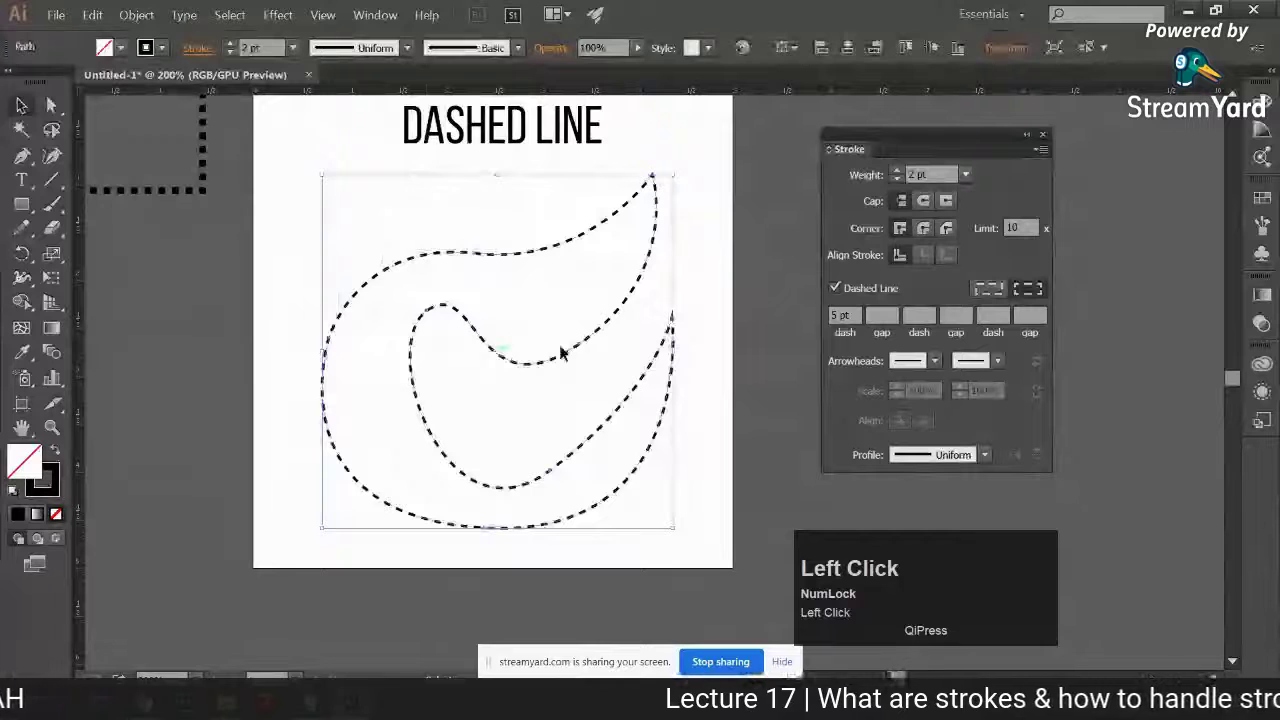
pyautogui.click(711, 384)
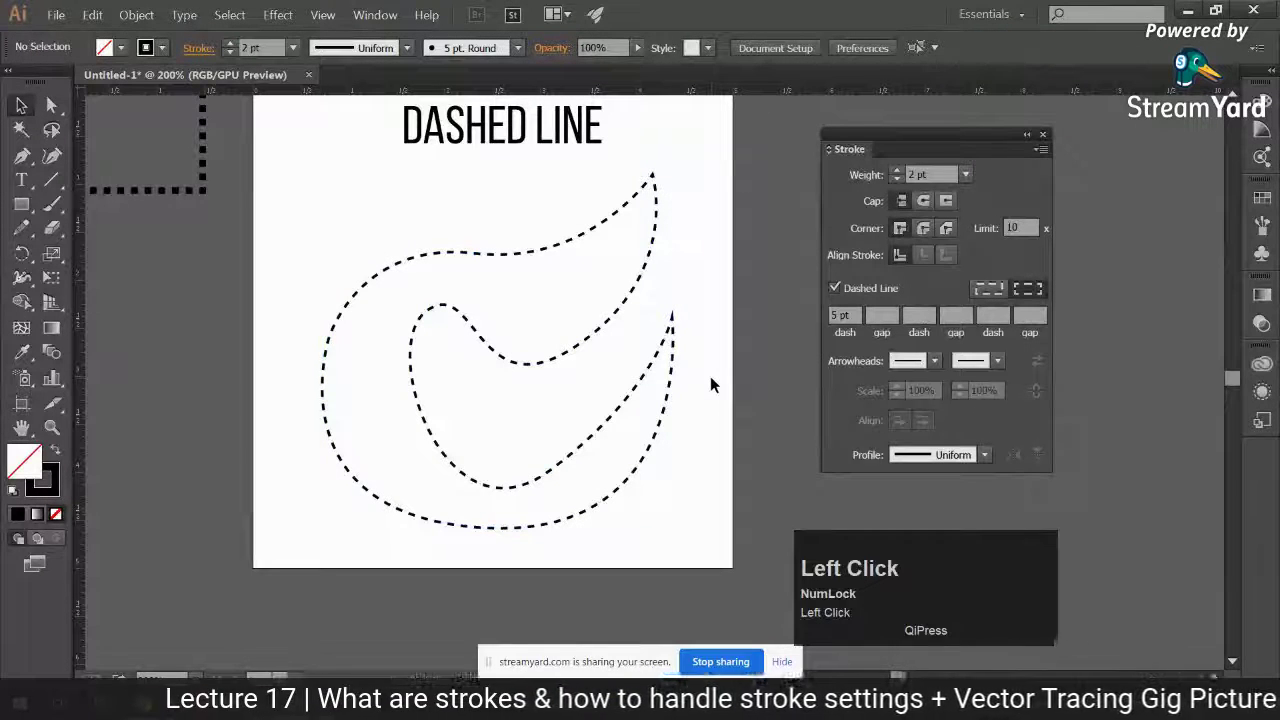
pyautogui.moveTo(378, 280); pyautogui.dragTo(523, 366)
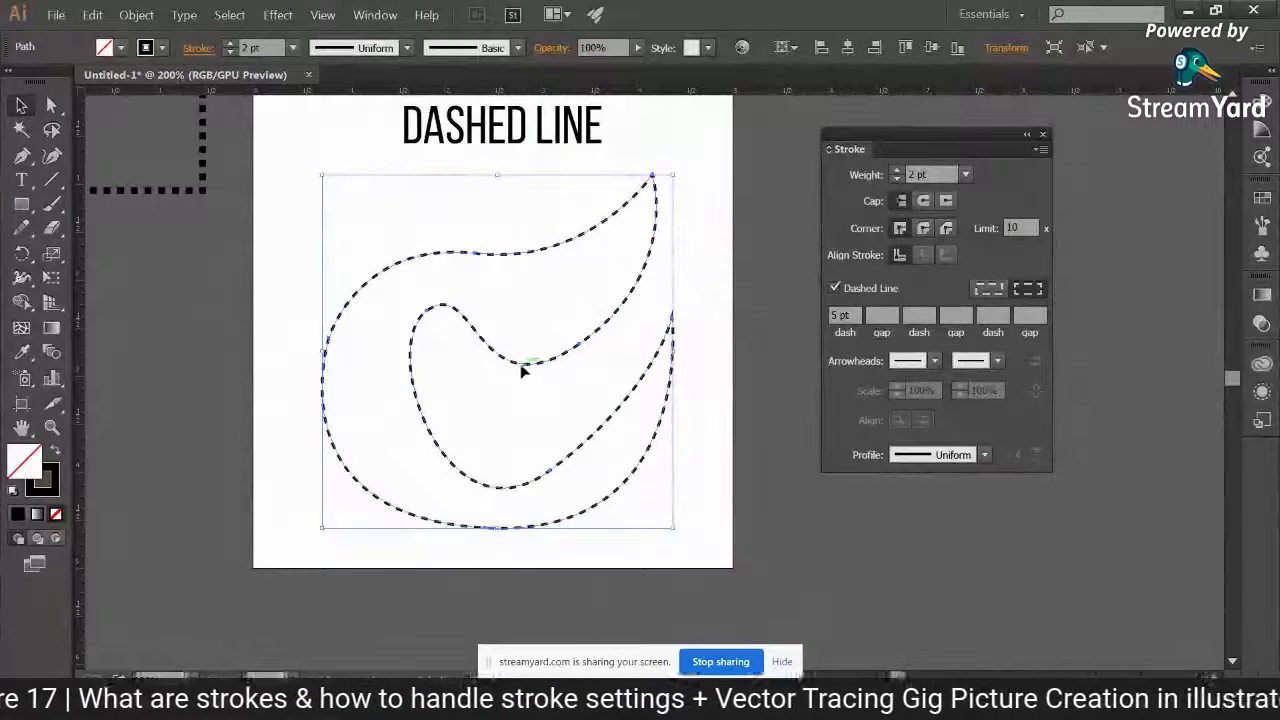
pyautogui.click(51, 106)
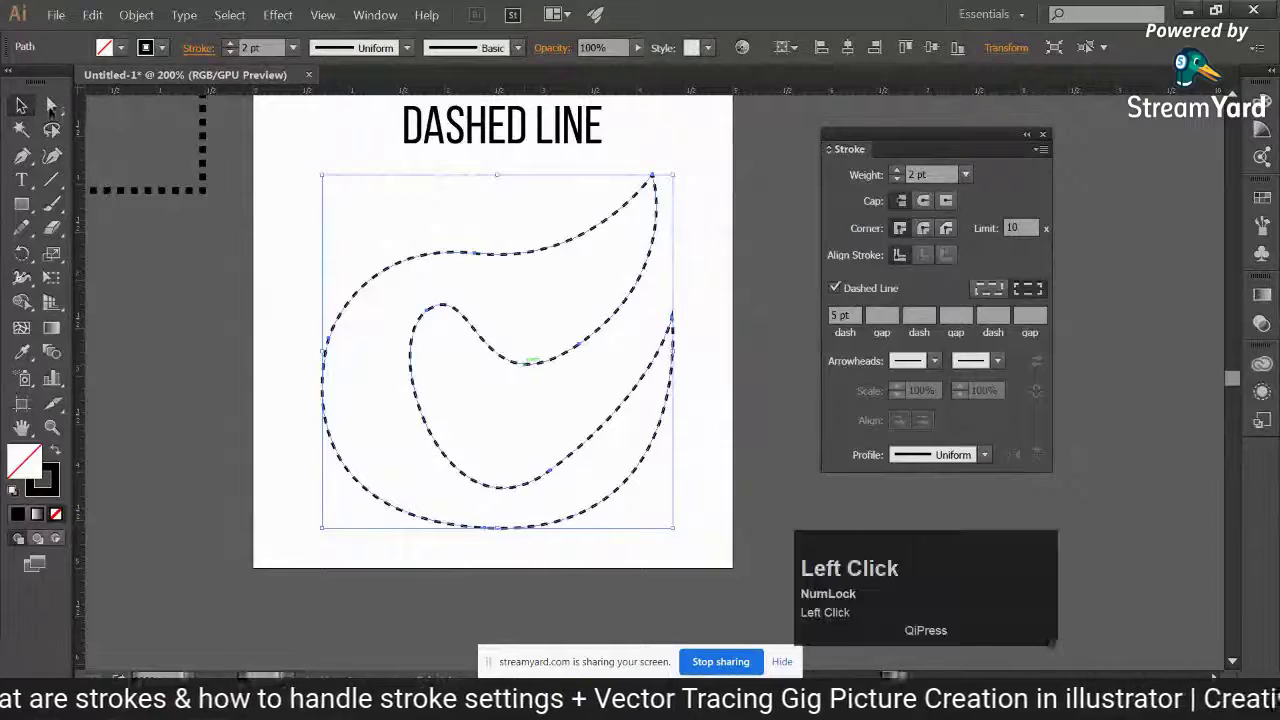
pyautogui.click(487, 462)
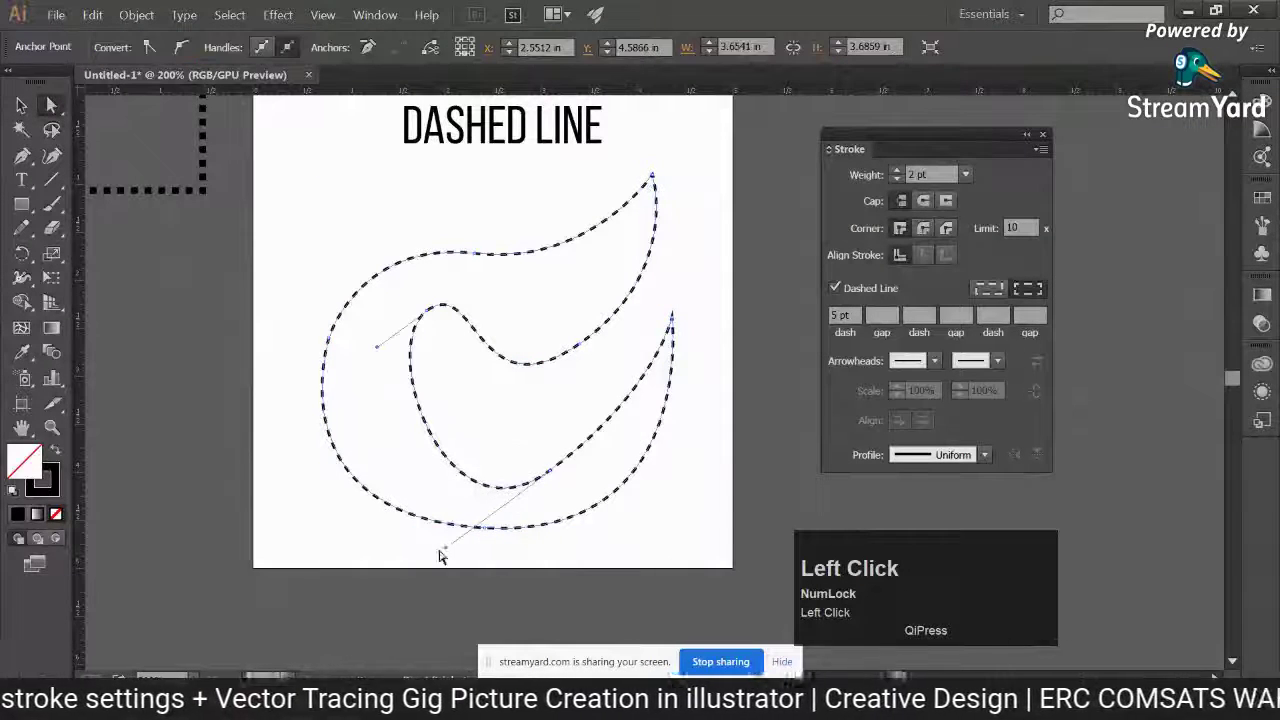
pyautogui.moveTo(441, 550); pyautogui.dragTo(668, 483)
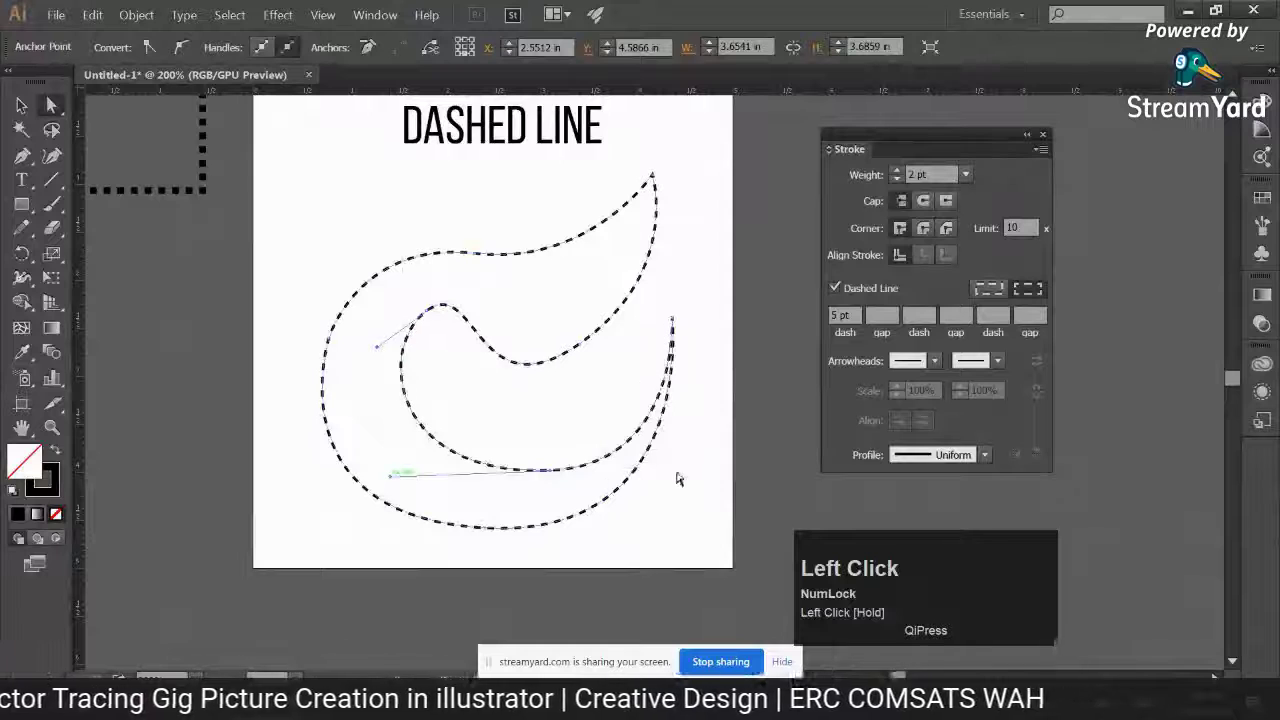
pyautogui.moveTo(546, 477); pyautogui.dragTo(501, 462)
pyautogui.click(423, 316)
pyautogui.moveTo(369, 340); pyautogui.dragTo(366, 323)
pyautogui.click(21, 104)
pyautogui.click(185, 367)
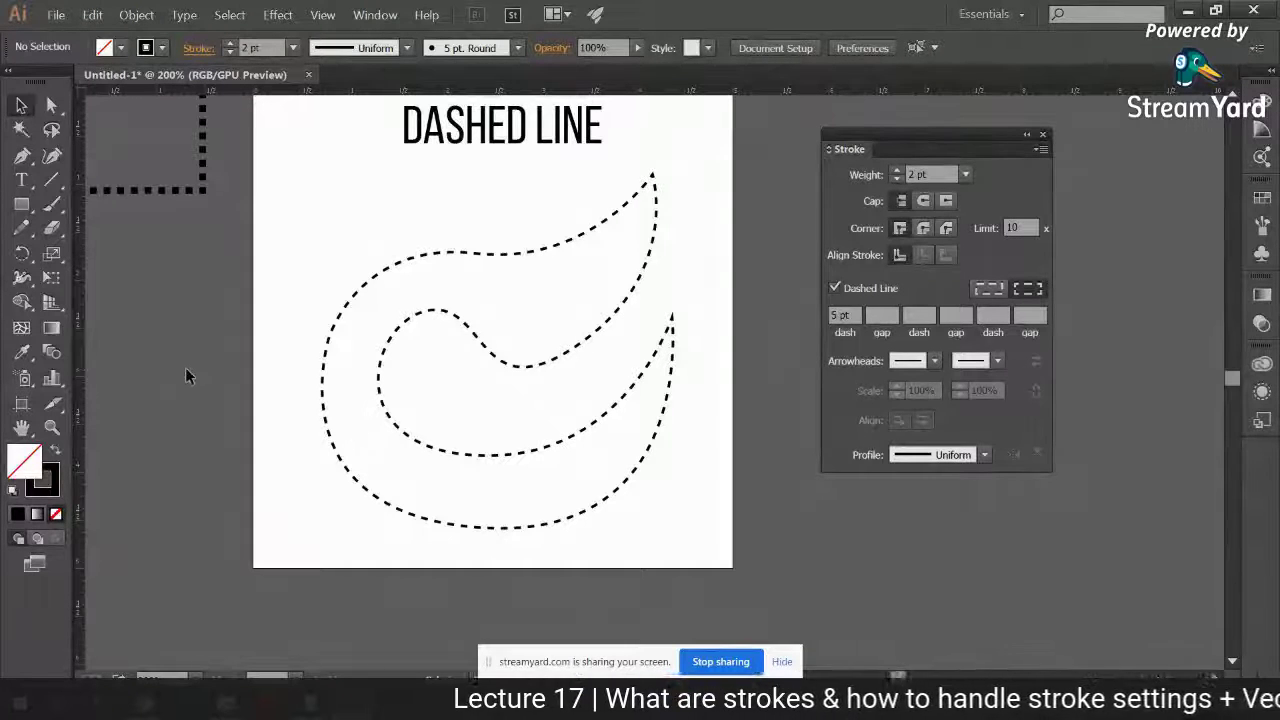
# Select the three squares under CORNERS and those under ALIGN STROKES to compare their stroke settings
pyautogui.click(314, 443)
pyautogui.press('space')
pyautogui.click(195, 512)
pyautogui.moveTo(195, 512); pyautogui.dragTo(851, 283)
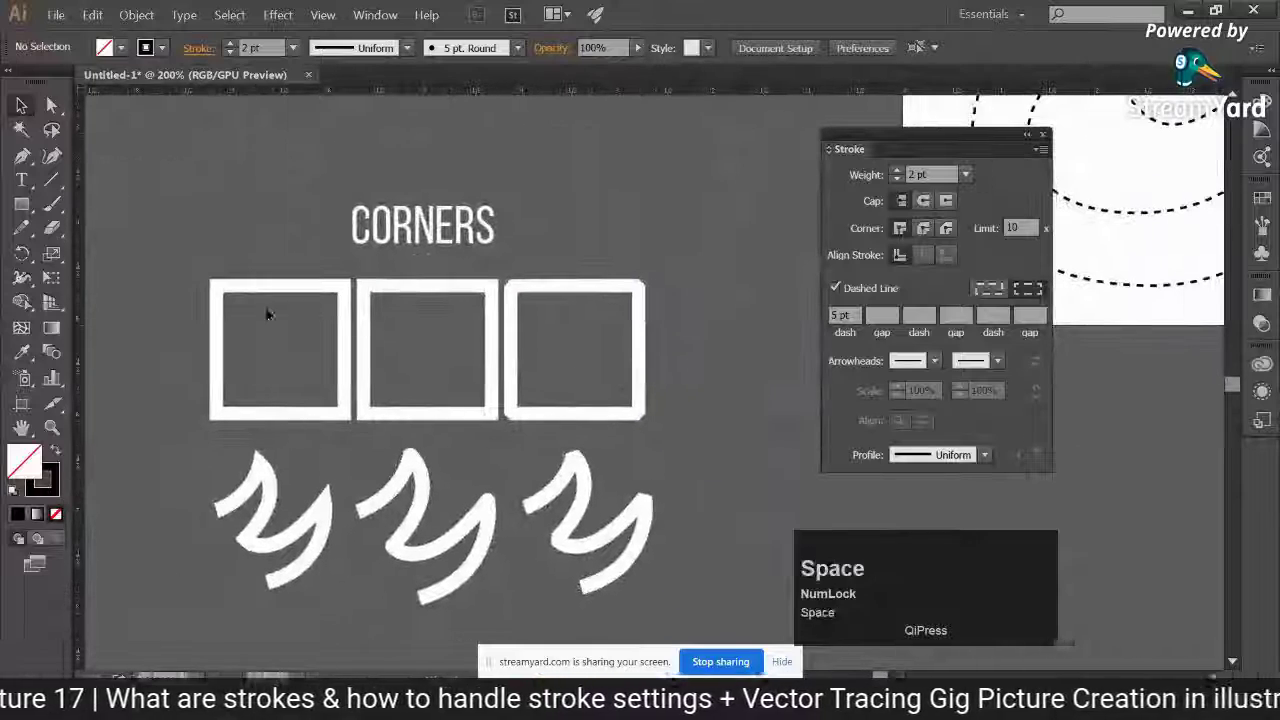
pyautogui.click(637, 394)
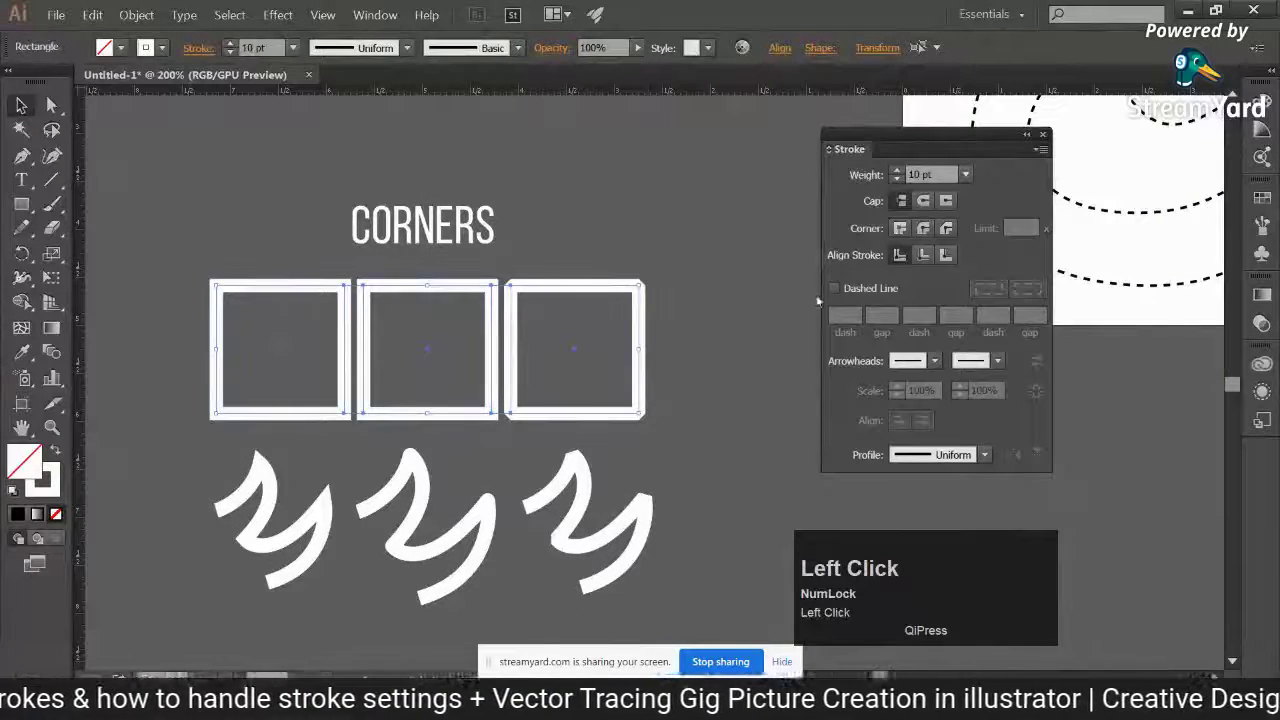
pyautogui.moveTo(588, 357); pyautogui.dragTo(630, 90)
pyautogui.moveTo(650, 620); pyautogui.dragTo(660, 370)
pyautogui.click(683, 392)
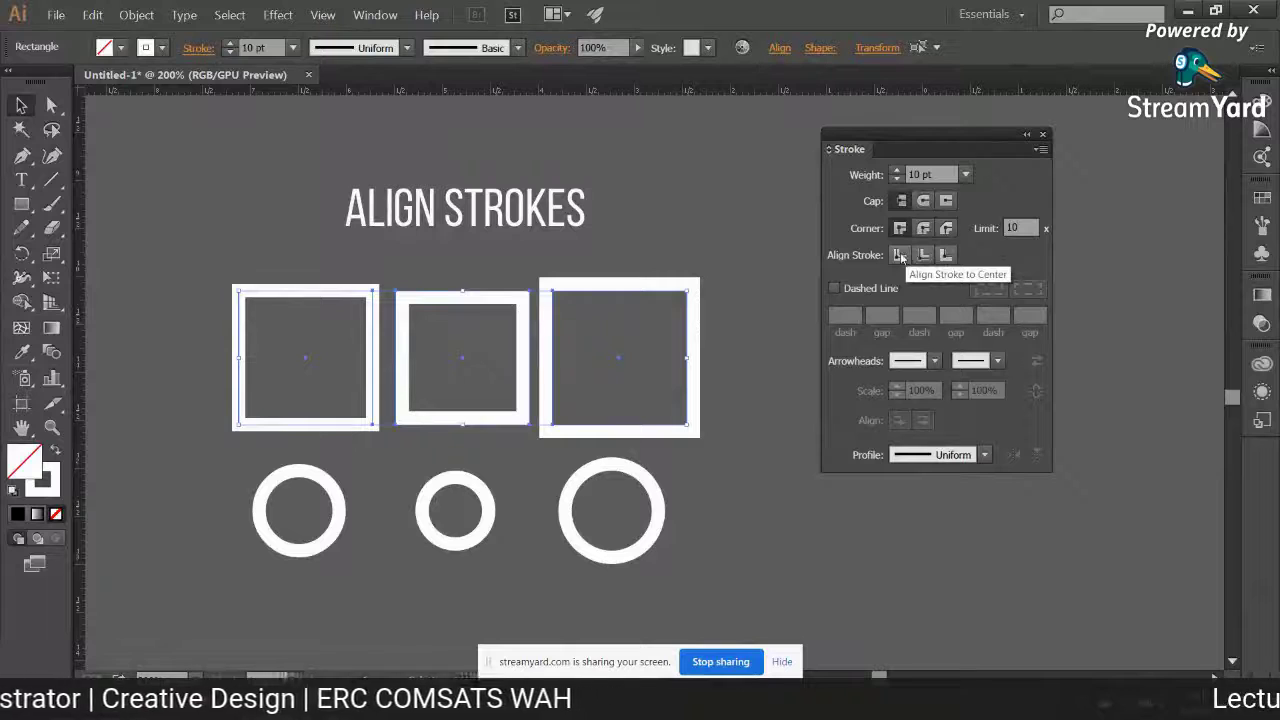
# Increase the stroke weight of the center-aligned square under ALIGN STROKES by 3 pt
pyautogui.hotkey('ctrl', '=')
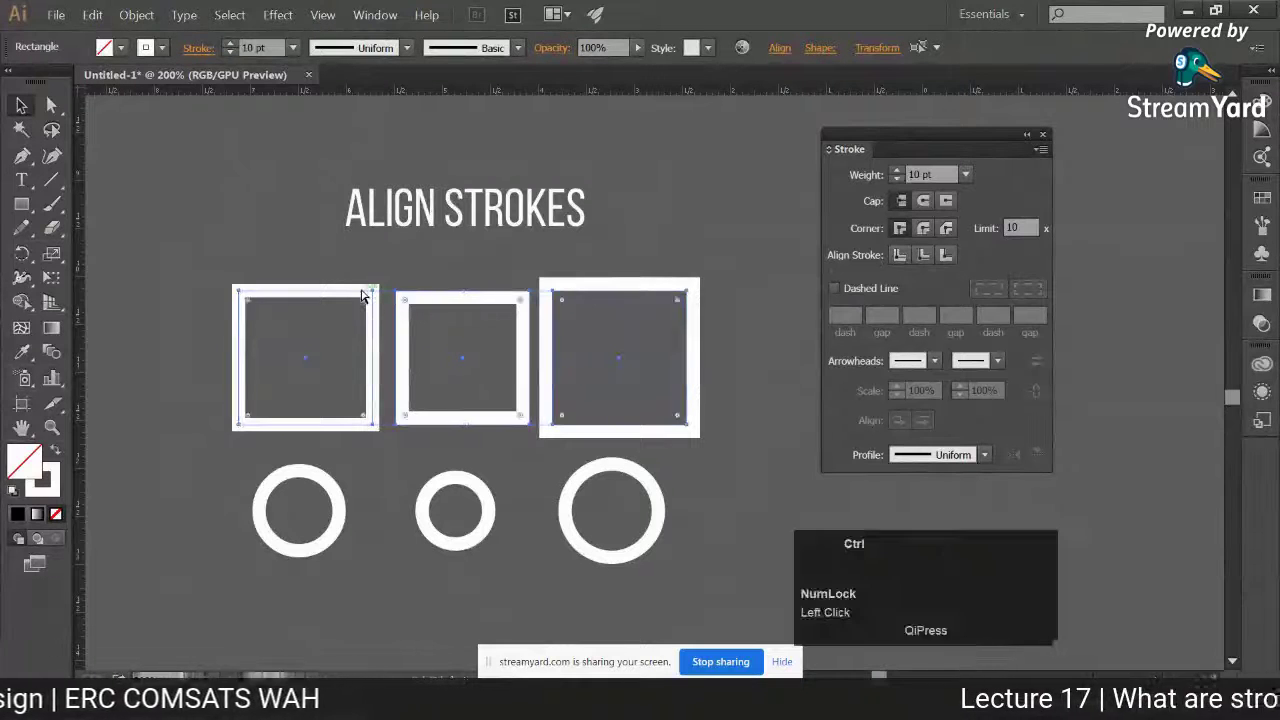
pyautogui.moveTo(60, 180); pyautogui.dragTo(316, 182)
pyautogui.click(330, 205)
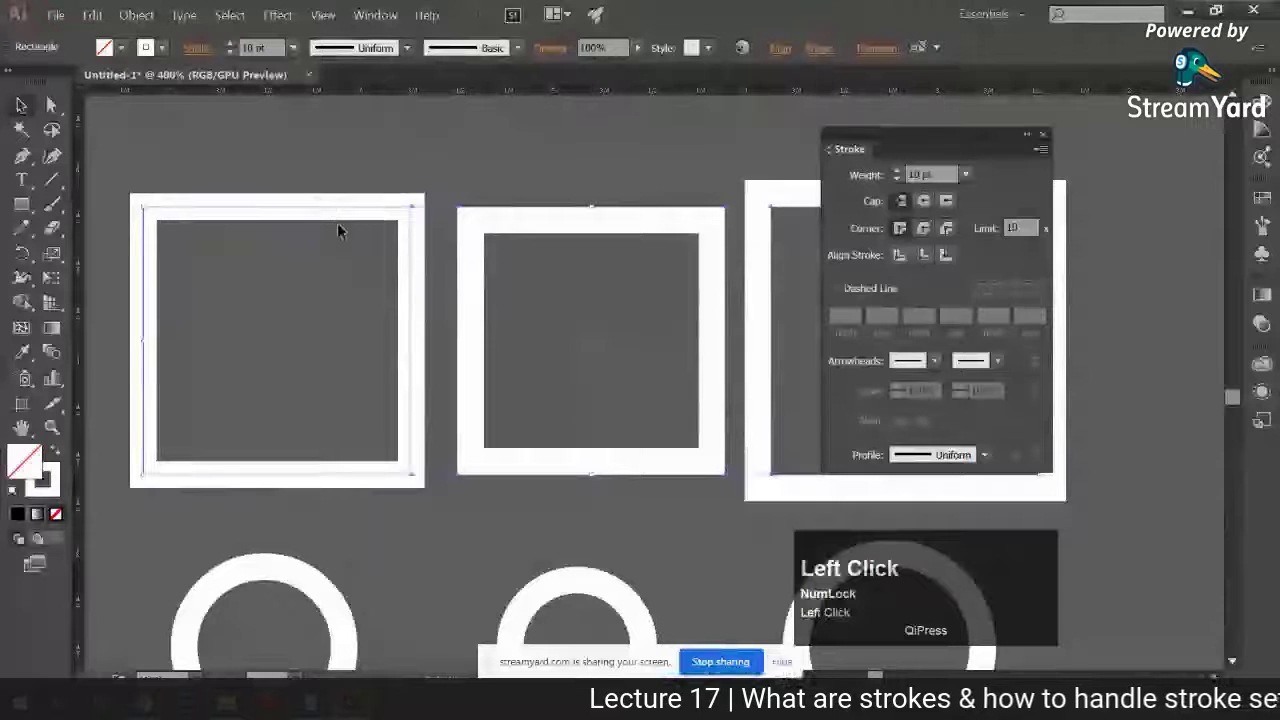
pyautogui.click(231, 44)
pyautogui.click(231, 44)
pyautogui.click(231, 44)
# Set the stroke weight of the inside-aligned middle square to 13 pt
pyautogui.moveTo(565, 156); pyautogui.dragTo(490, 156)
pyautogui.click(490, 212)
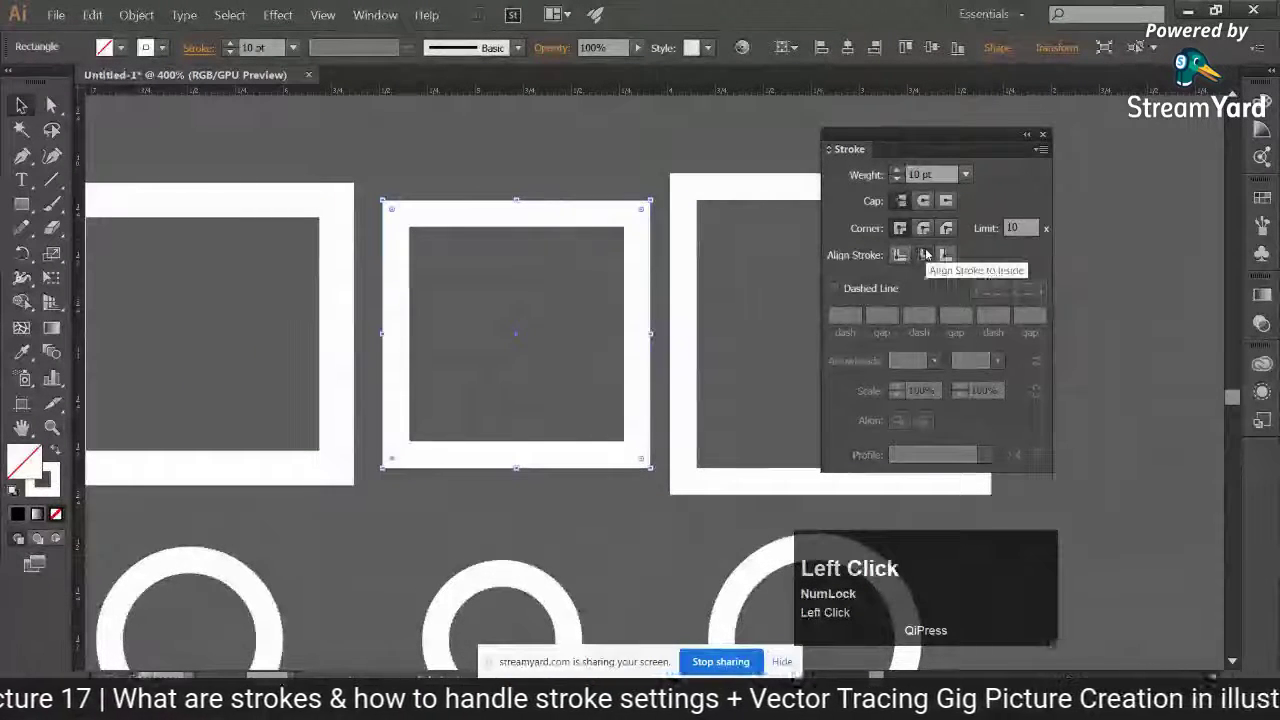
pyautogui.moveTo(520, 156); pyautogui.dragTo(431, 158)
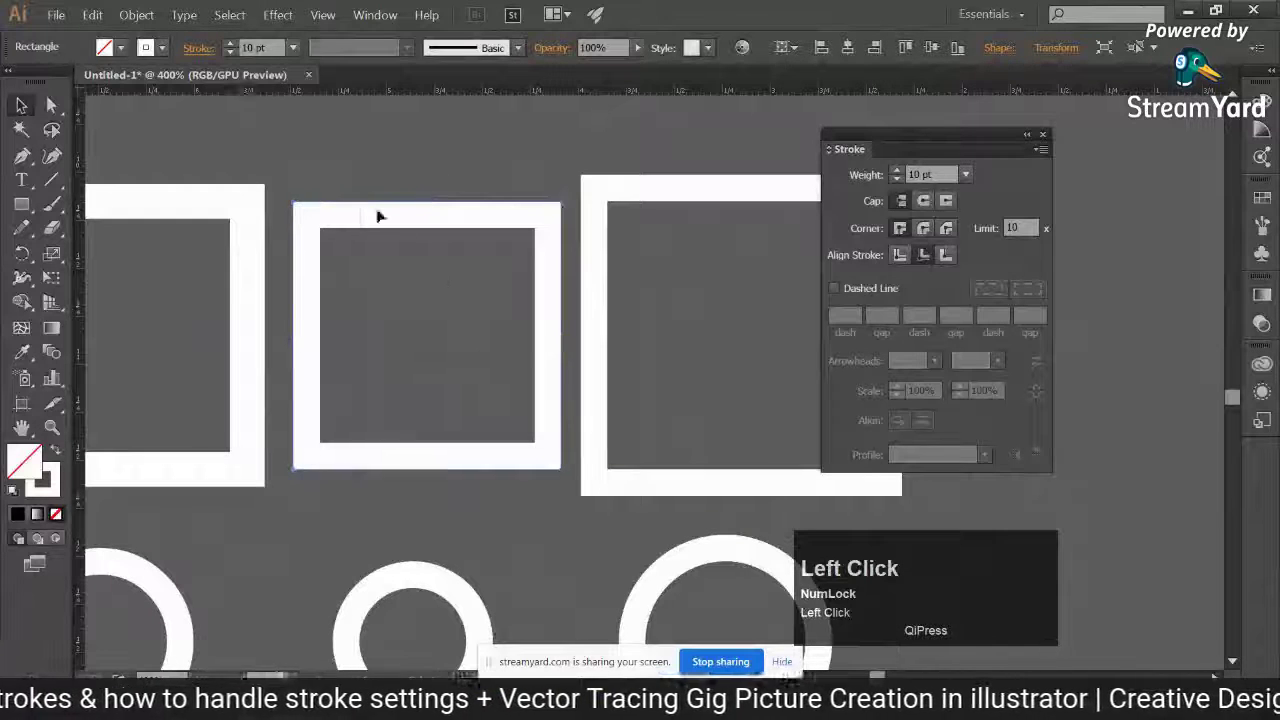
pyautogui.click(229, 44)
pyautogui.click(229, 44)
pyautogui.click(229, 44)
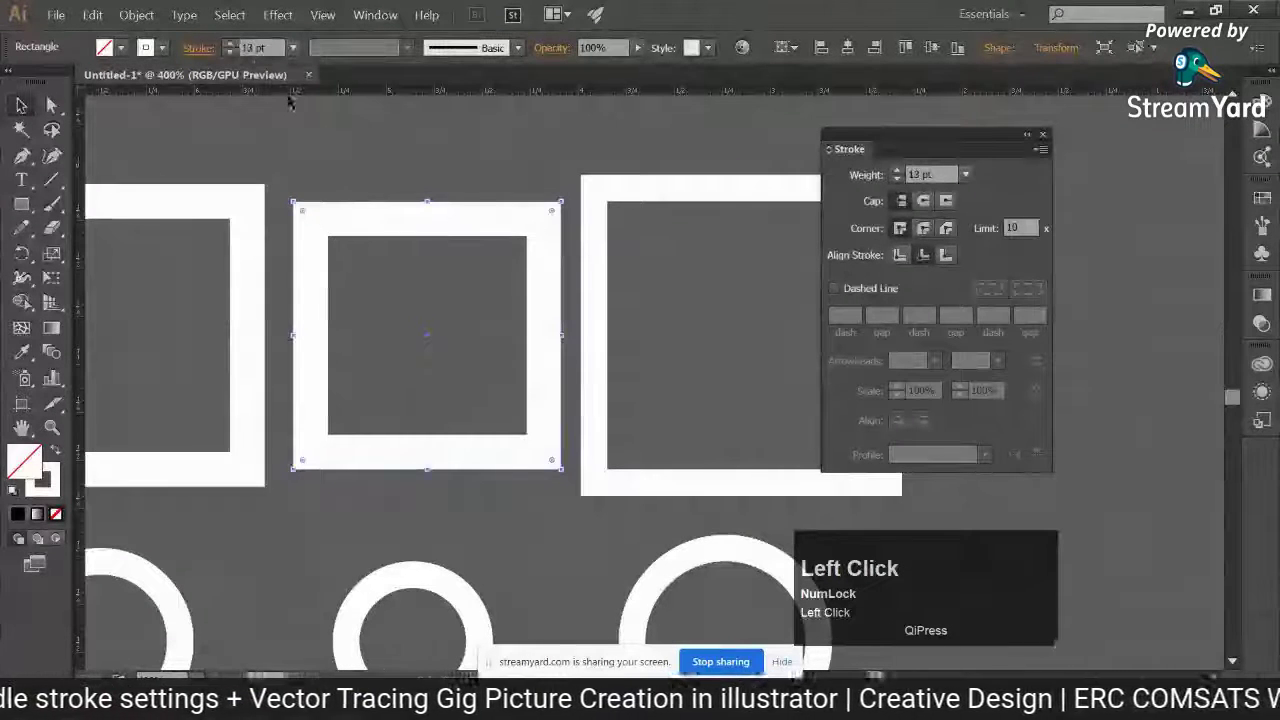
# Undo the accidental move of the outside-aligned square and set its stroke weight to 12 pt
pyautogui.hscroll(5, 434, 194)
pyautogui.moveTo(410, 155)
pyautogui.mouseDown()
pyautogui.moveTo(486, 229)
pyautogui.moveTo(582, 258)
pyautogui.mouseUp()
pyautogui.click(945, 255)
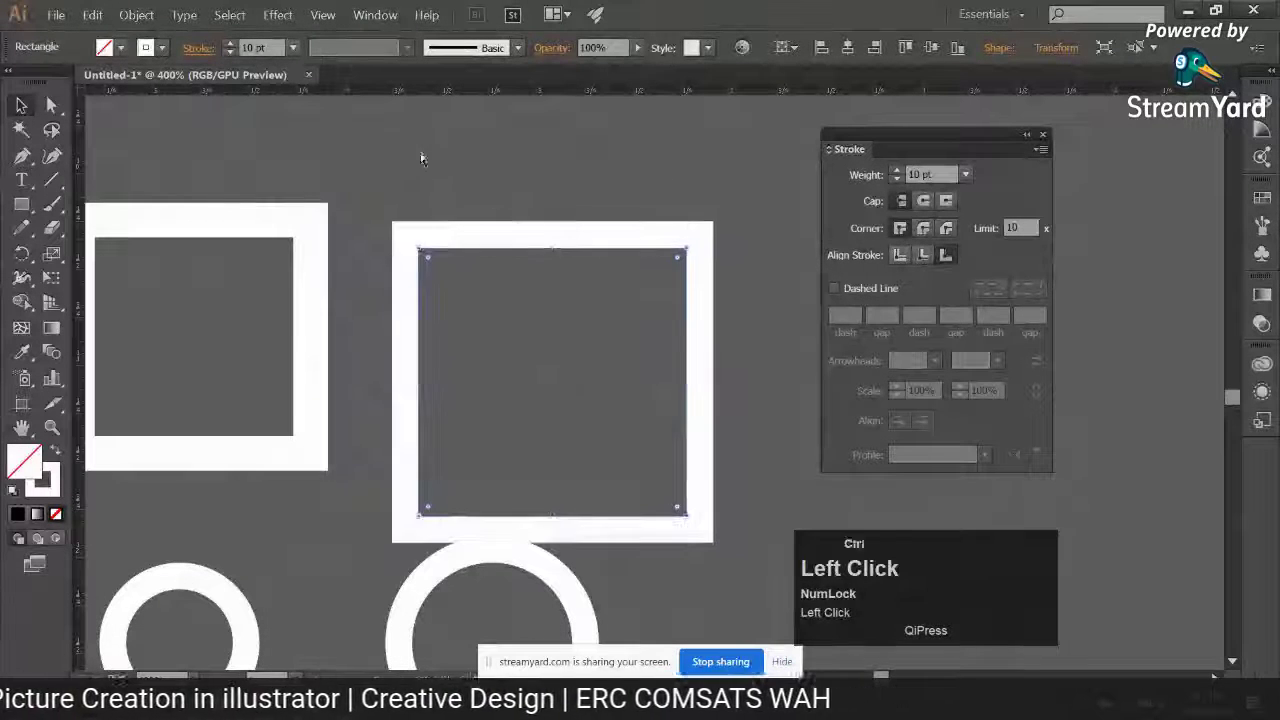
pyautogui.hotkey('ctrl', 'z')
pyautogui.click(231, 44)
pyautogui.click(231, 44)
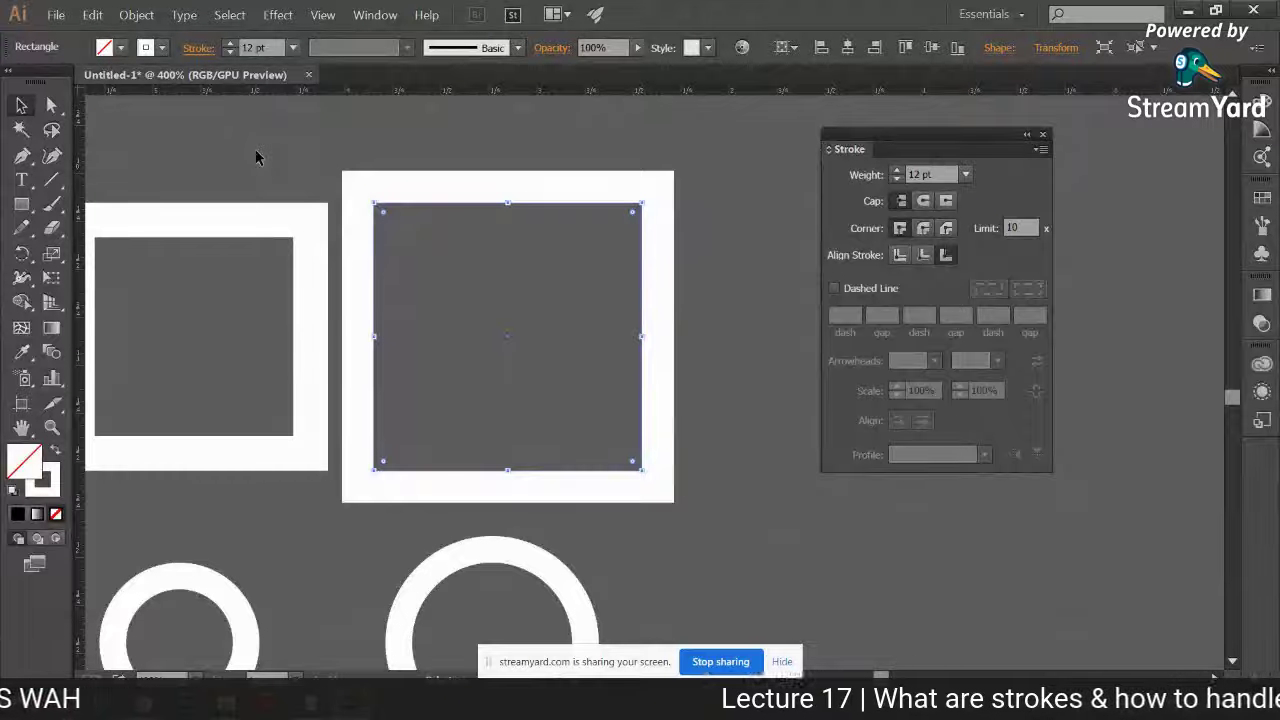
# Deselect the square and return to the whole dashed curved shape below the DASHED LINE heading
pyautogui.click(637, 251)
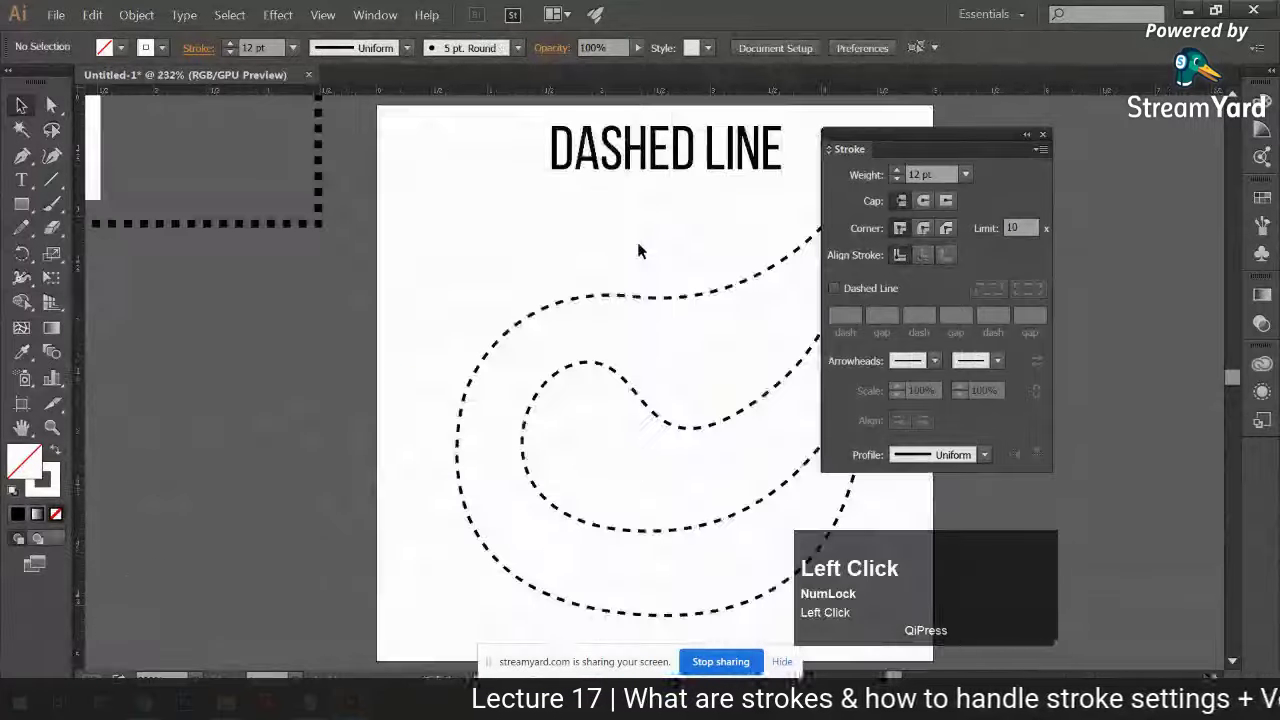
pyautogui.moveTo(600, 366); pyautogui.dragTo(477, 375)
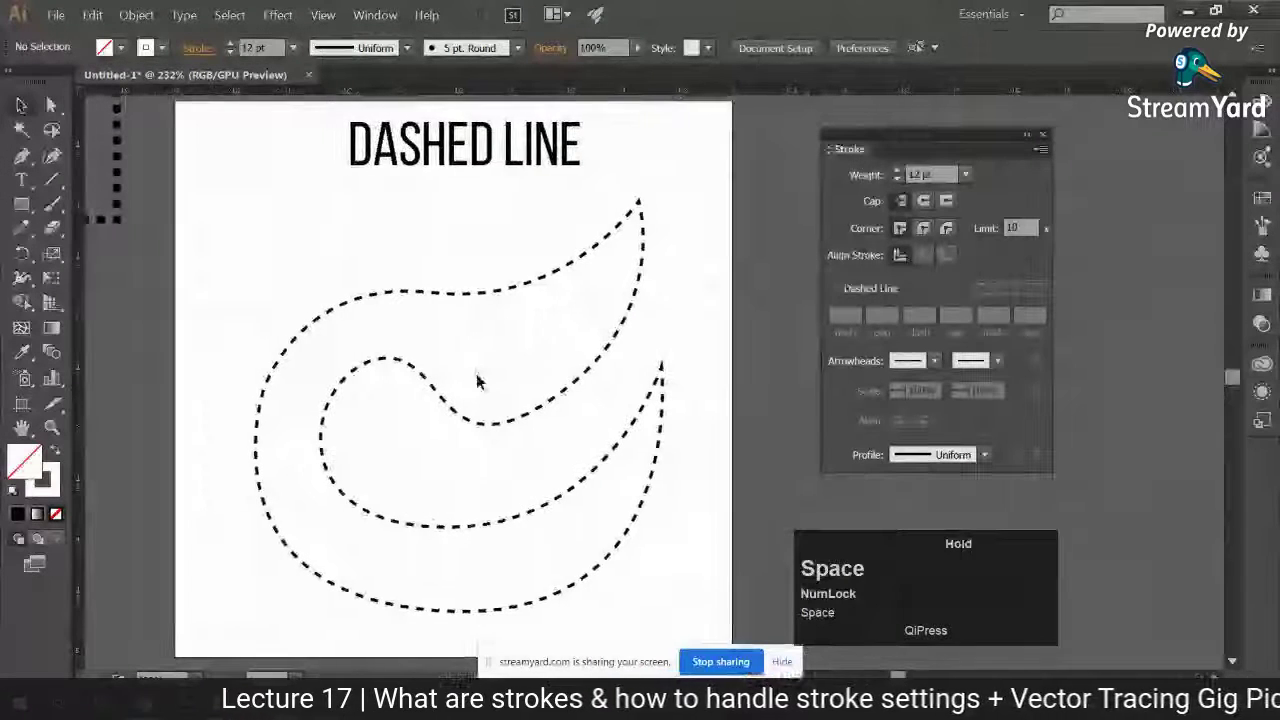
pyautogui.click(782, 662)
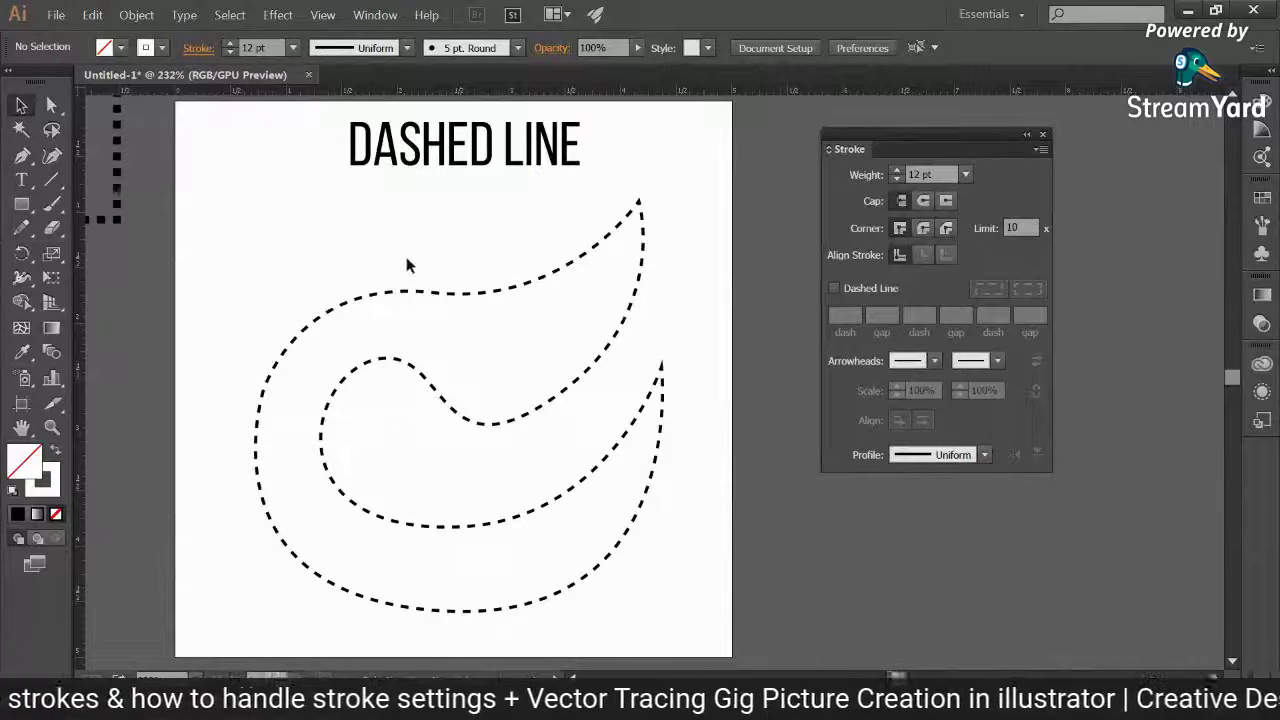
# Delete the dashed swoosh shape and draw a circle with a 2 pt, 5 pt-dash outline on the artboard
pyautogui.click(503, 434)
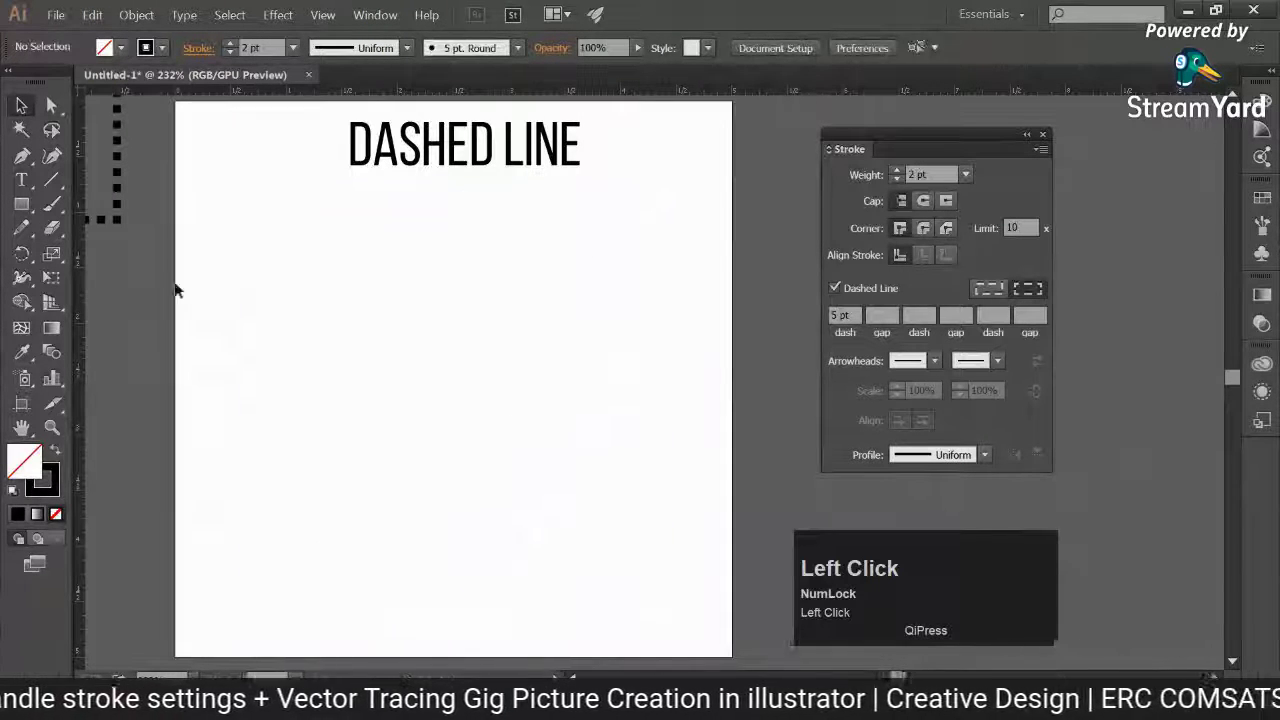
pyautogui.rightClick(21, 204)
pyautogui.click(110, 251)
pyautogui.moveTo(428, 341); pyautogui.dragTo(514, 444)
pyautogui.click(21, 104)
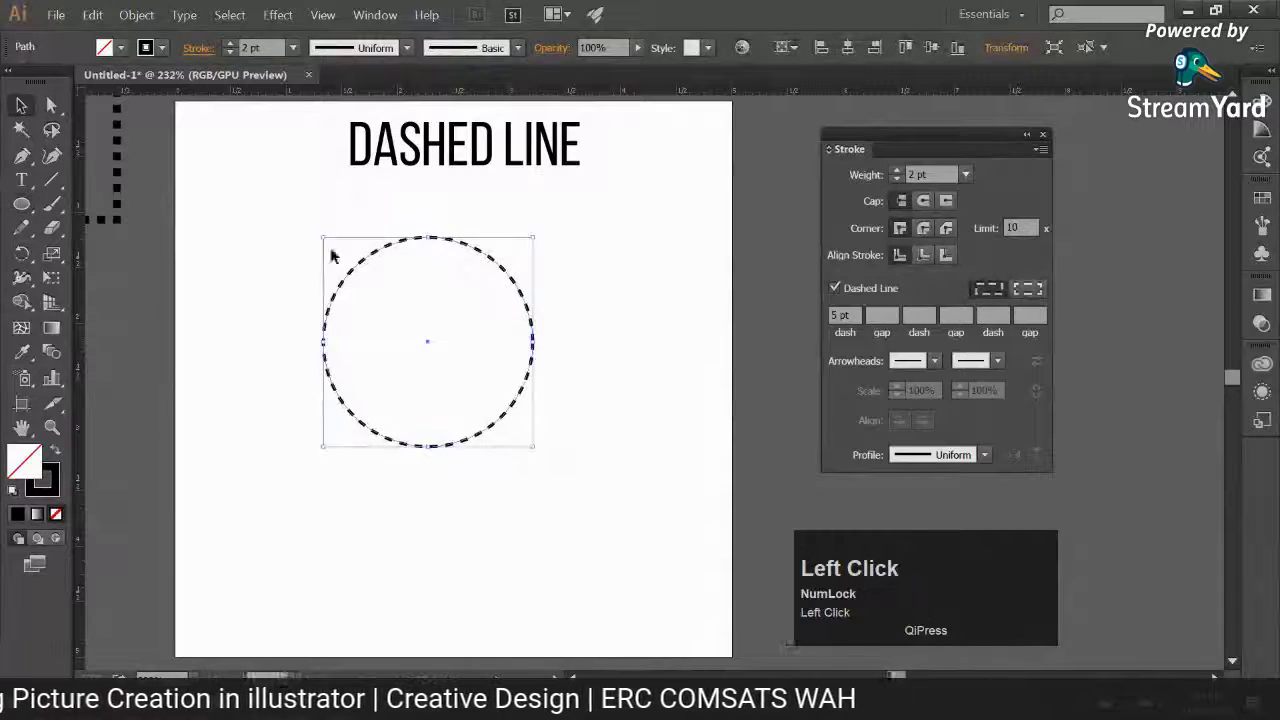
# Duplicate the dashed circle as a slightly smaller, solid black circle without a stroke, placed inside the original
pyautogui.moveTo(534, 347); pyautogui.dragTo(752, 344)
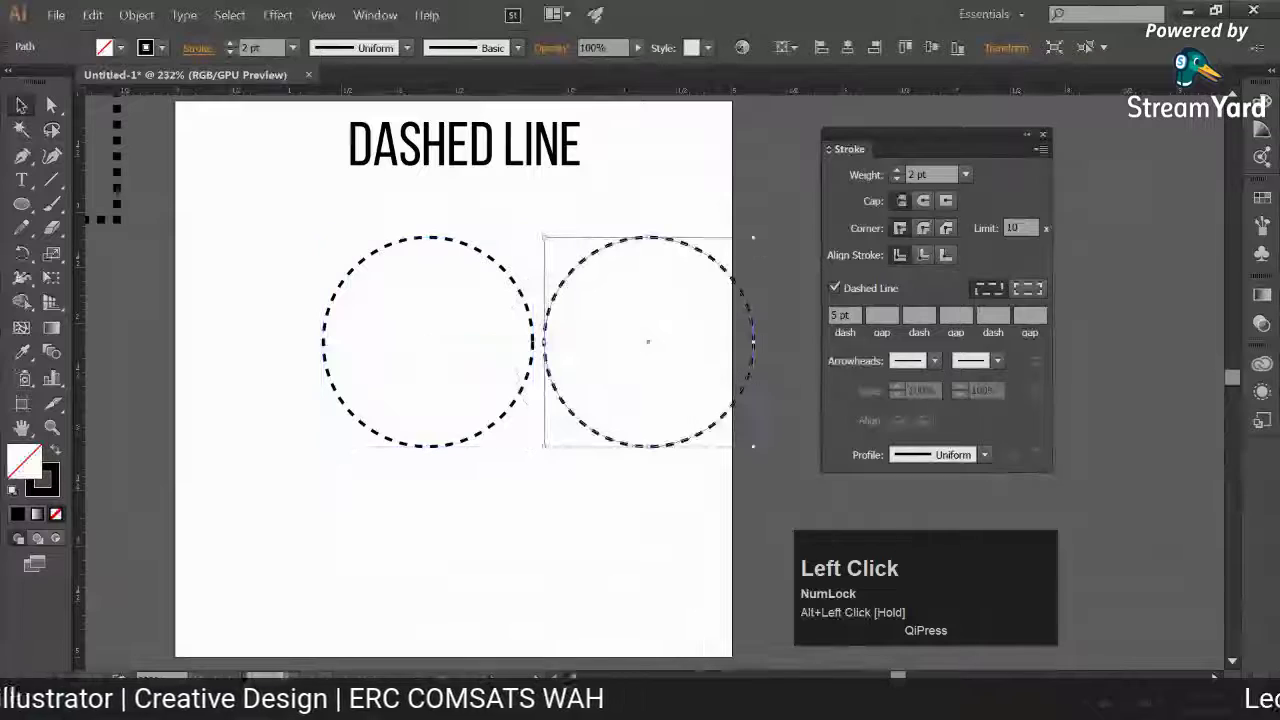
pyautogui.moveTo(754, 238)
pyautogui.mouseDown()
pyautogui.moveTo(760, 250)
pyautogui.moveTo(745, 246)
pyautogui.mouseUp()
pyautogui.click(55, 451)
pyautogui.moveTo(648, 342); pyautogui.dragTo(447, 343)
# Scale the solid and dashed circles down slightly together and move them to the artboard's upper left area
pyautogui.click(291, 240)
pyautogui.moveTo(291, 240); pyautogui.dragTo(571, 257)
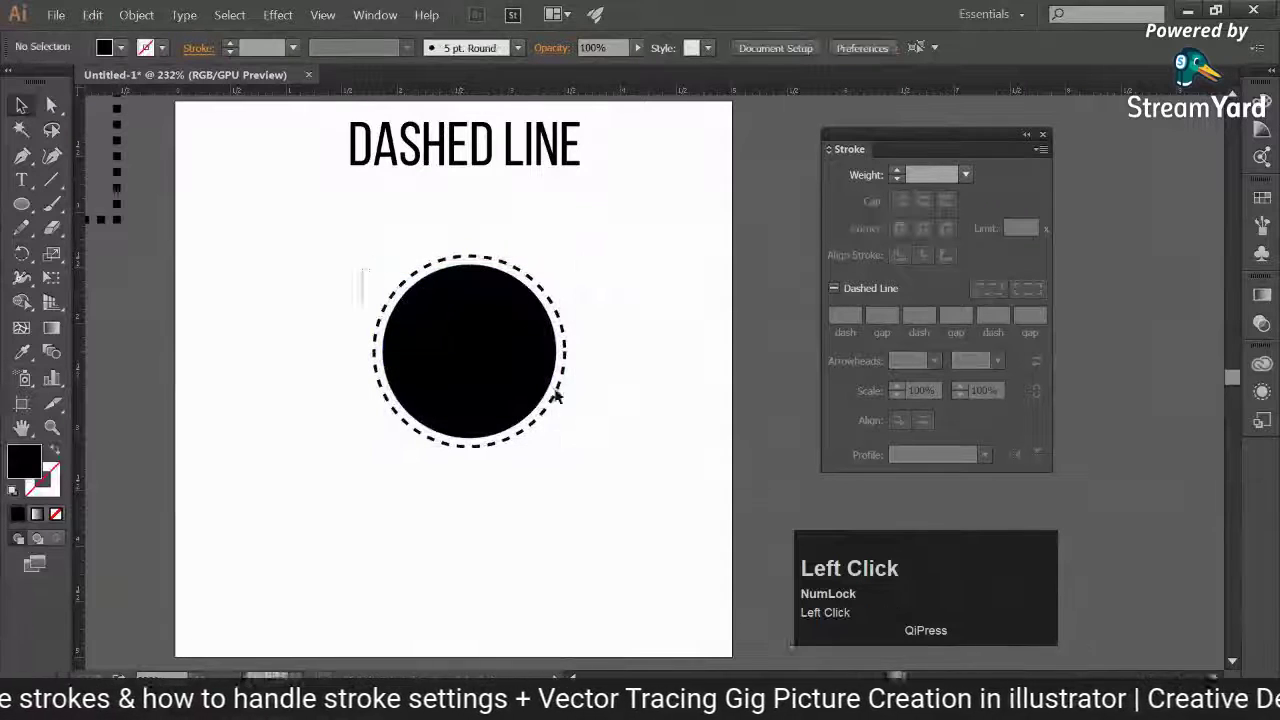
pyautogui.moveTo(528, 380); pyautogui.dragTo(361, 339)
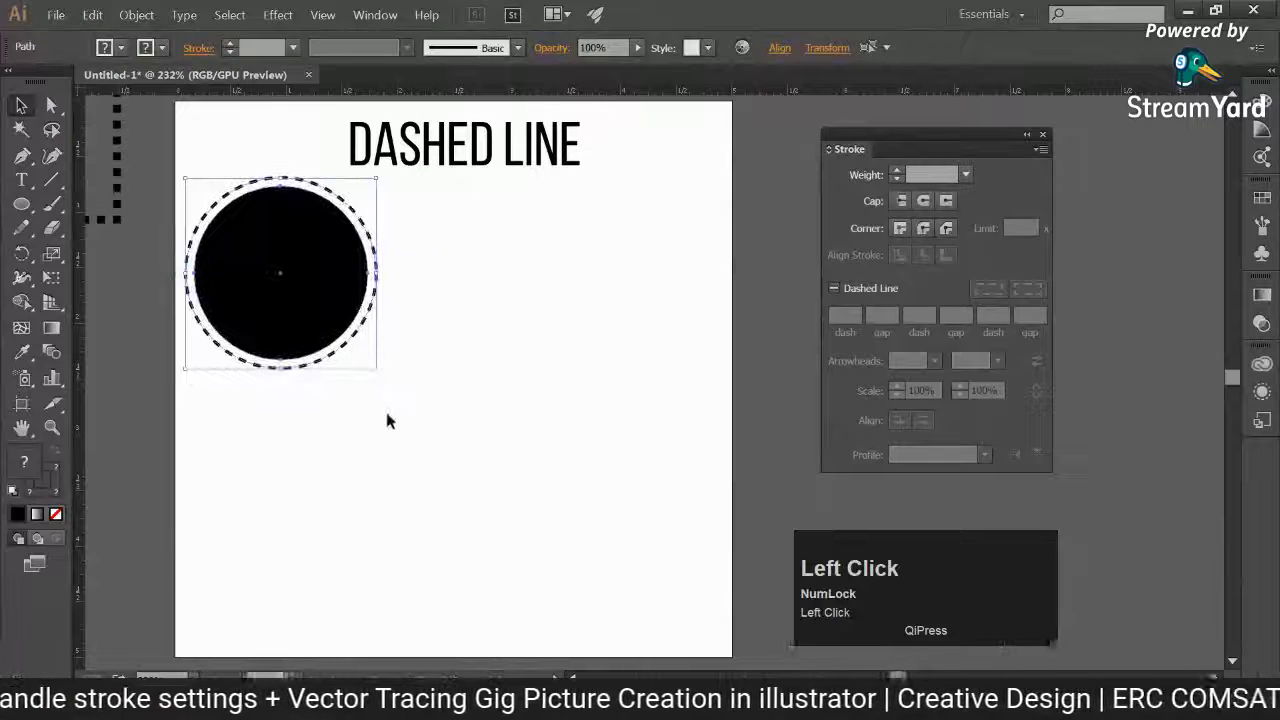
pyautogui.click(383, 403)
# Draw a rectangle across the full artboard width below the circles and fill it with light grey
pyautogui.rightClick(21, 204)
pyautogui.click(122, 204)
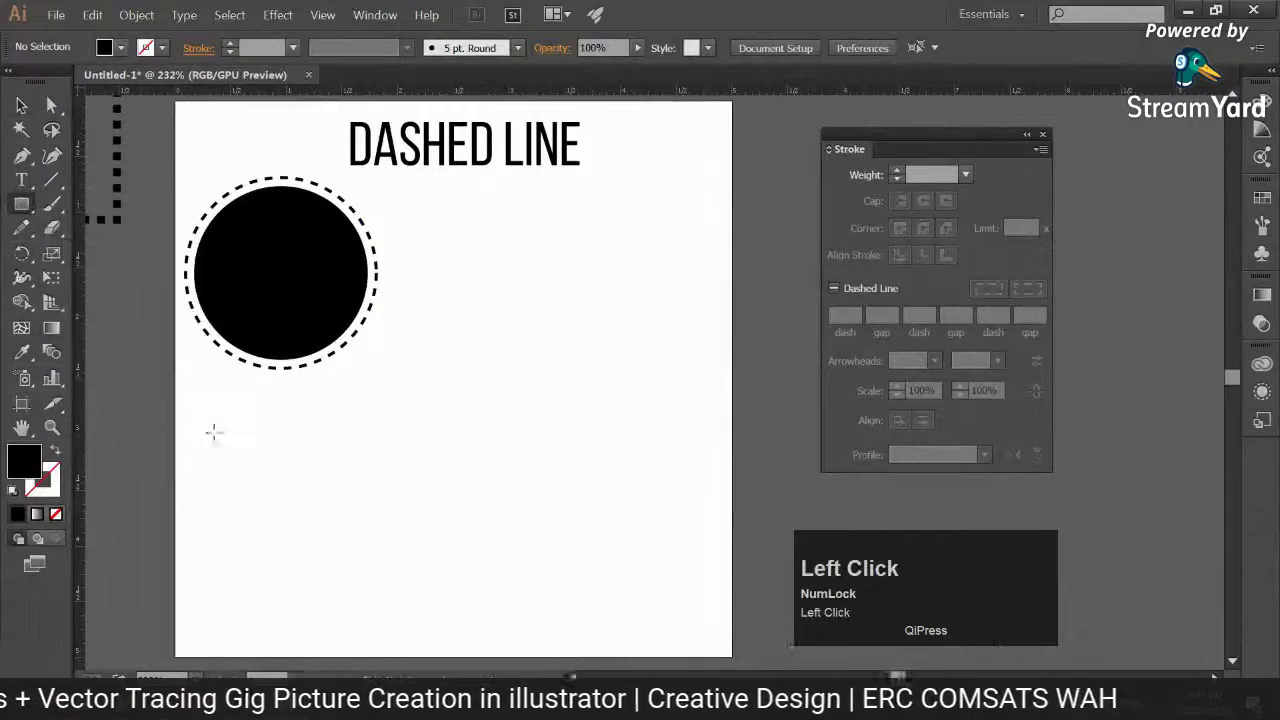
pyautogui.moveTo(177, 410); pyautogui.dragTo(732, 573)
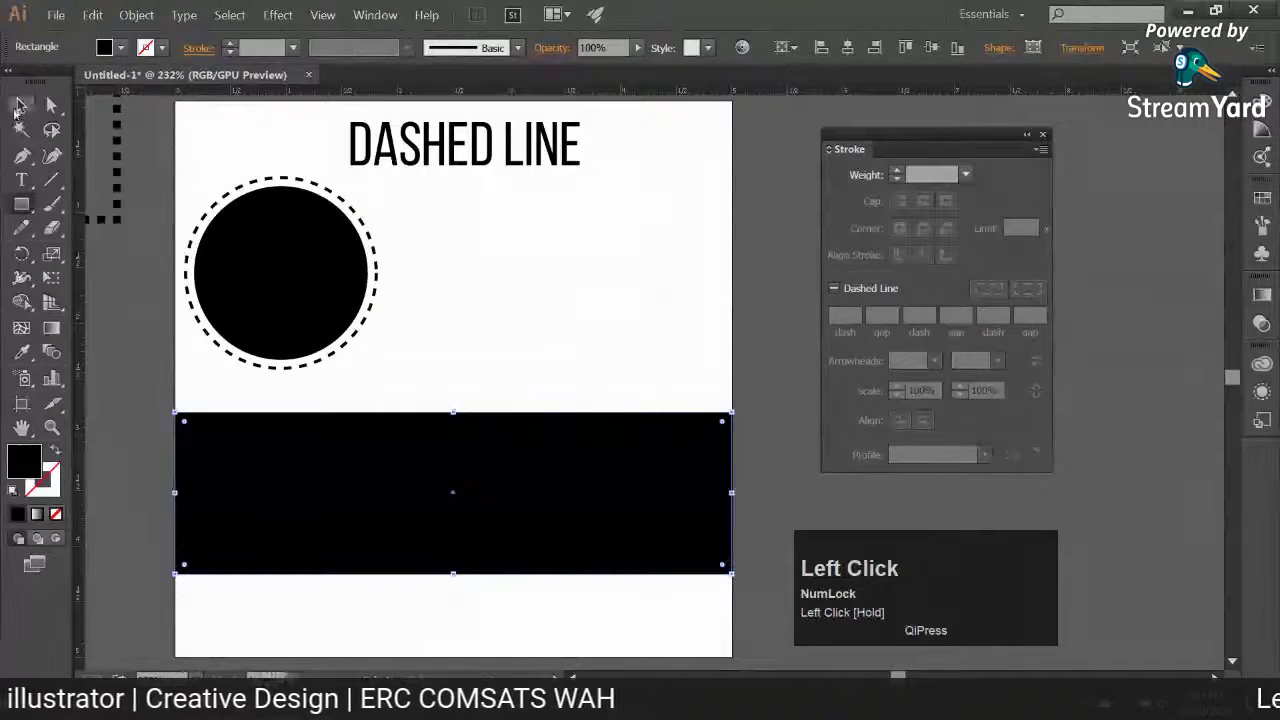
pyautogui.click(21, 104)
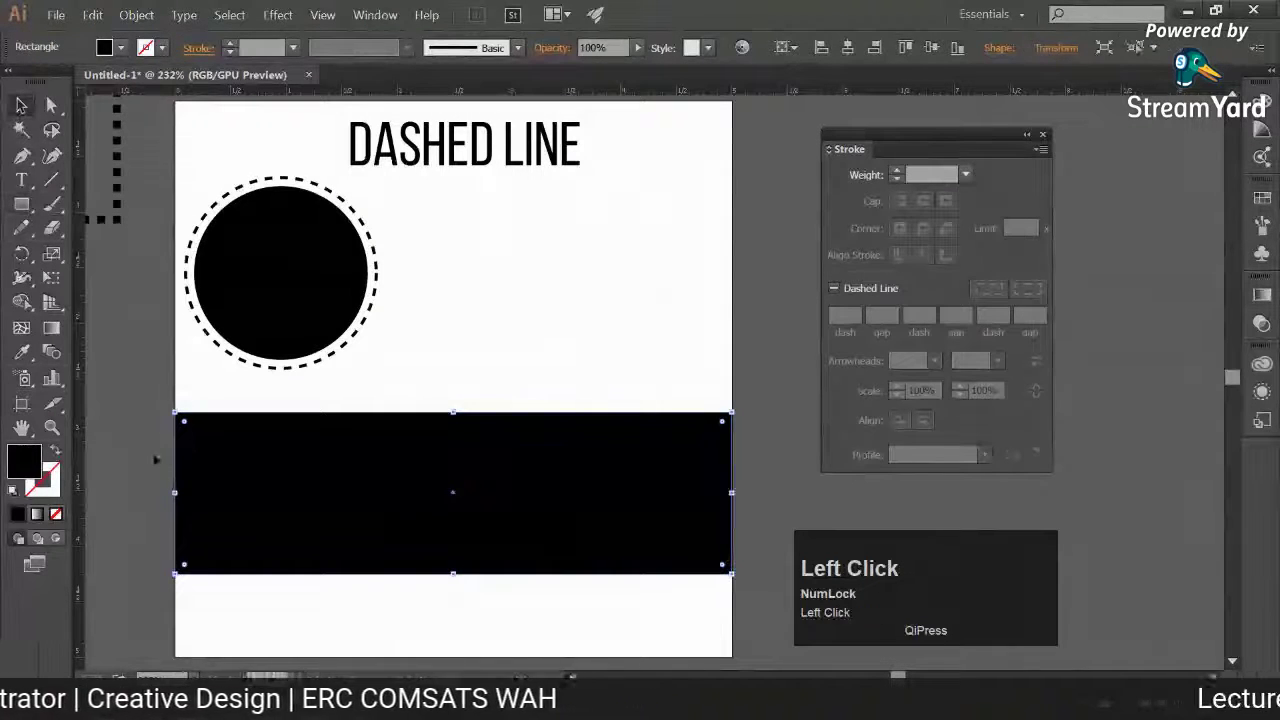
pyautogui.doubleClick(21, 470)
pyautogui.click(714, 322)
pyautogui.doubleClick(711, 315)
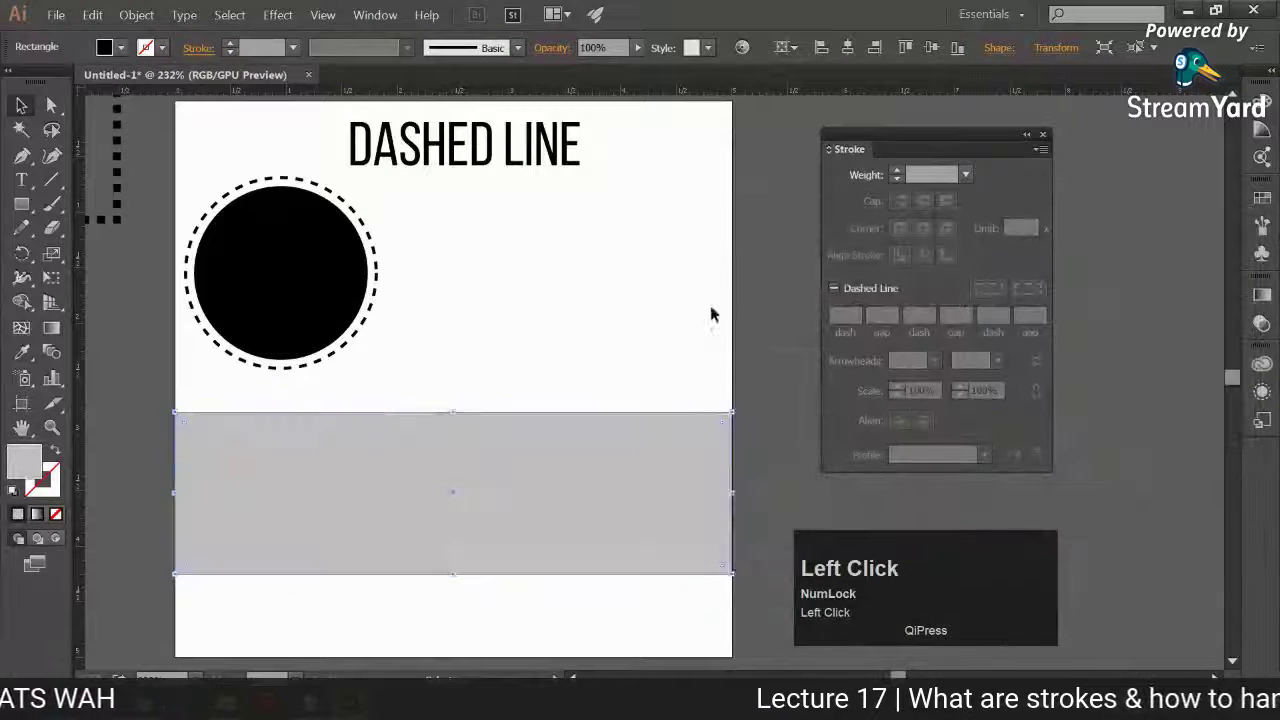
# Draw a straight horizontal Pen tool line across the middle of the grey rectangle, from edge to edge
pyautogui.press('space')
pyautogui.moveTo(657, 380); pyautogui.dragTo(622, 329)
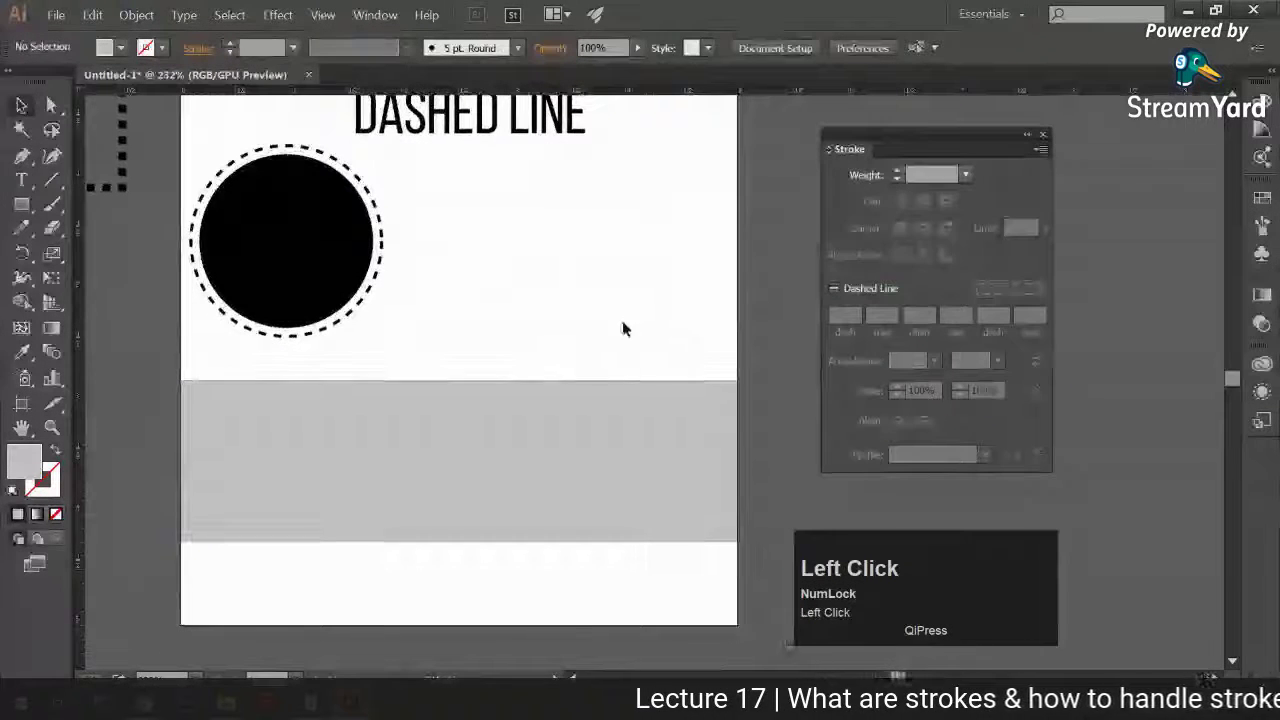
pyautogui.click(21, 156)
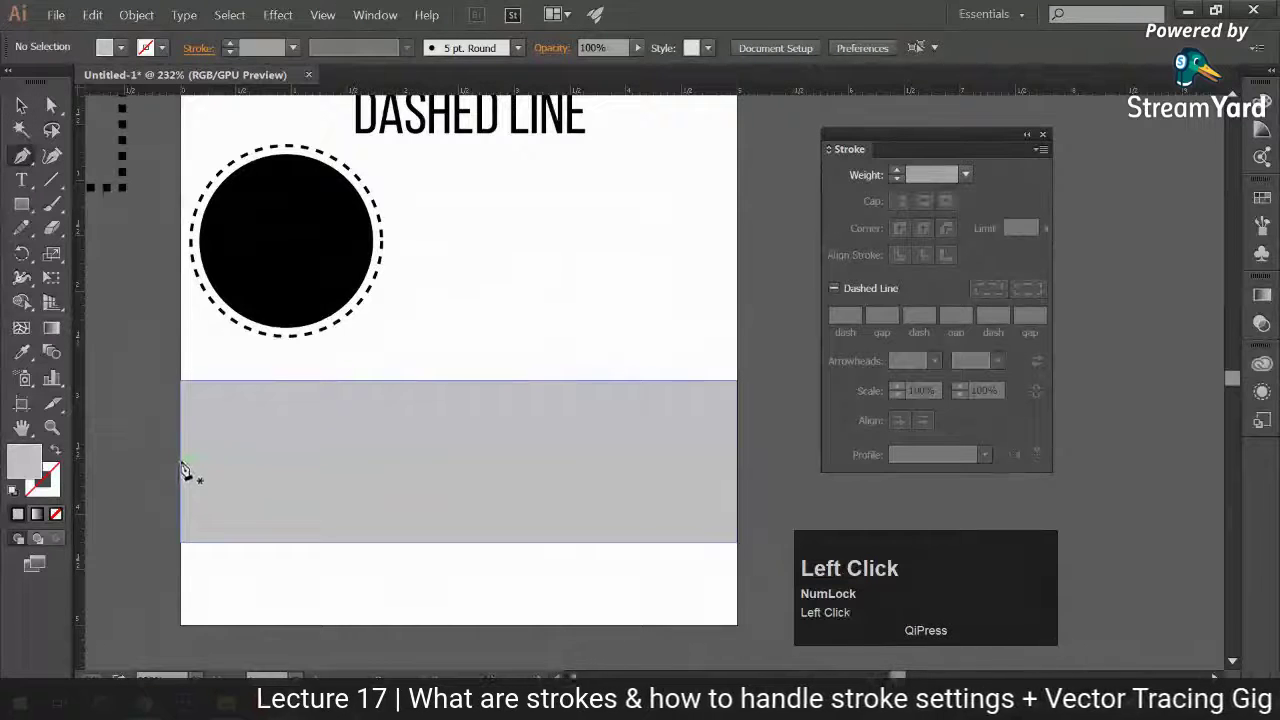
pyautogui.click(182, 462)
pyautogui.keyDown('shift'); pyautogui.click(748, 464); pyautogui.keyUp('shift')
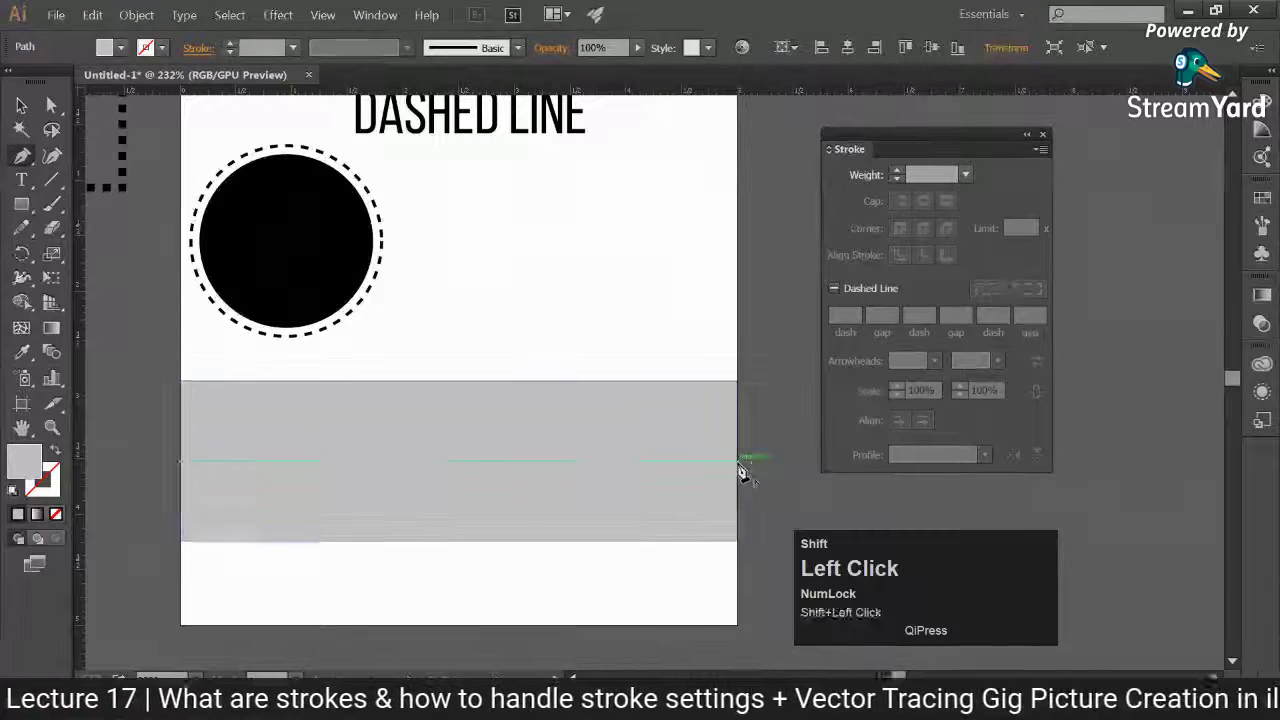
pyautogui.click(21, 104)
pyautogui.click(524, 386)
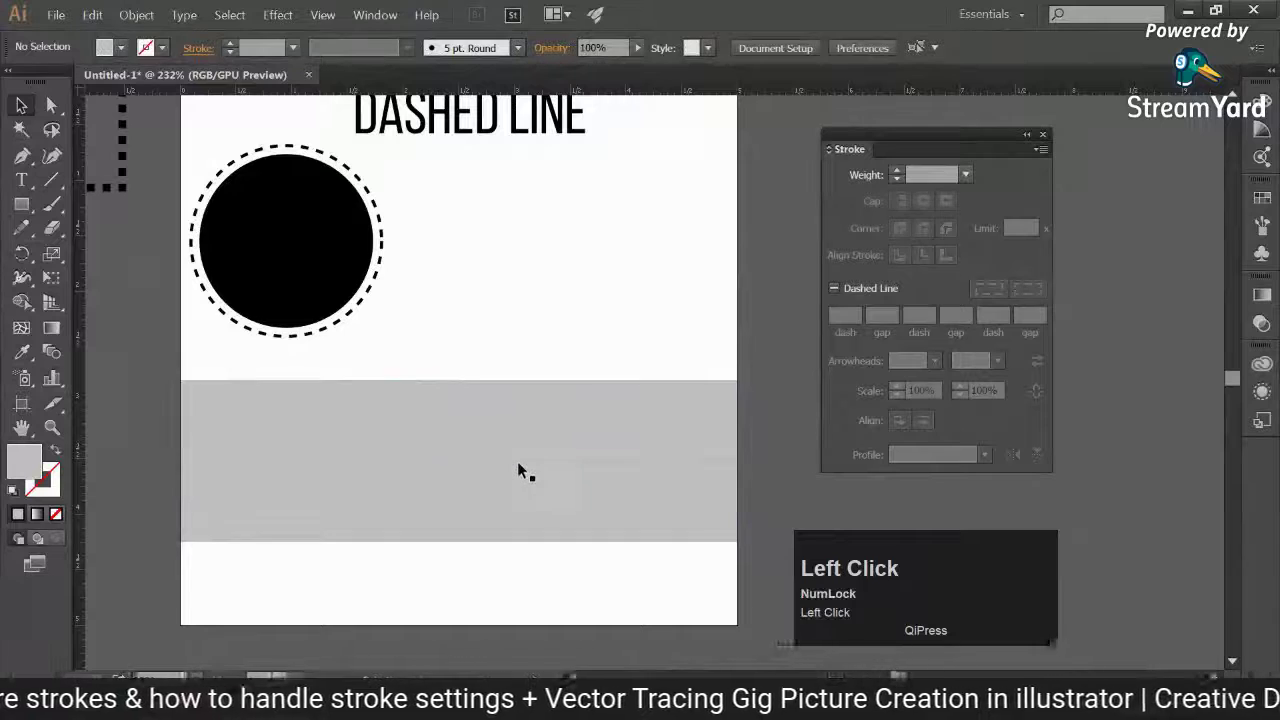
# Give the horizontal line no fill and a white ffffff stroke with a weight of 5 pt
pyautogui.click(517, 462)
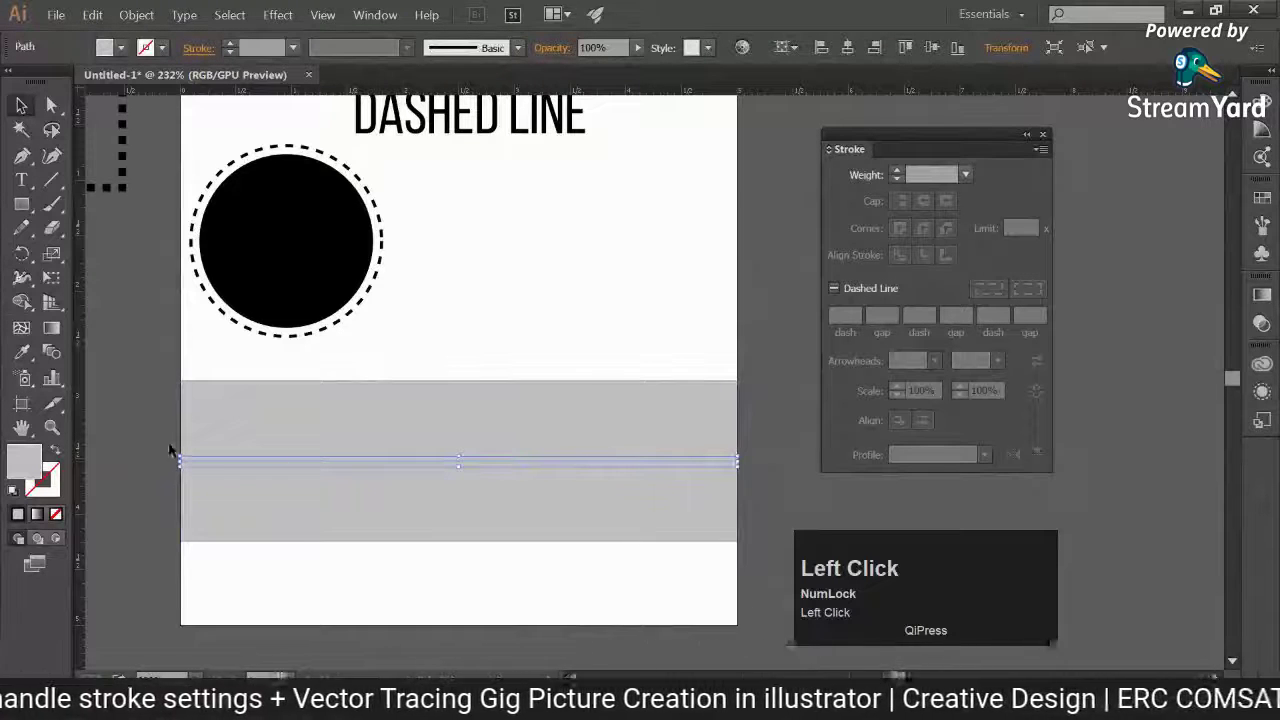
pyautogui.click(55, 451)
pyautogui.doubleClick(49, 474)
pyautogui.moveTo(767, 315); pyautogui.dragTo(689, 248)
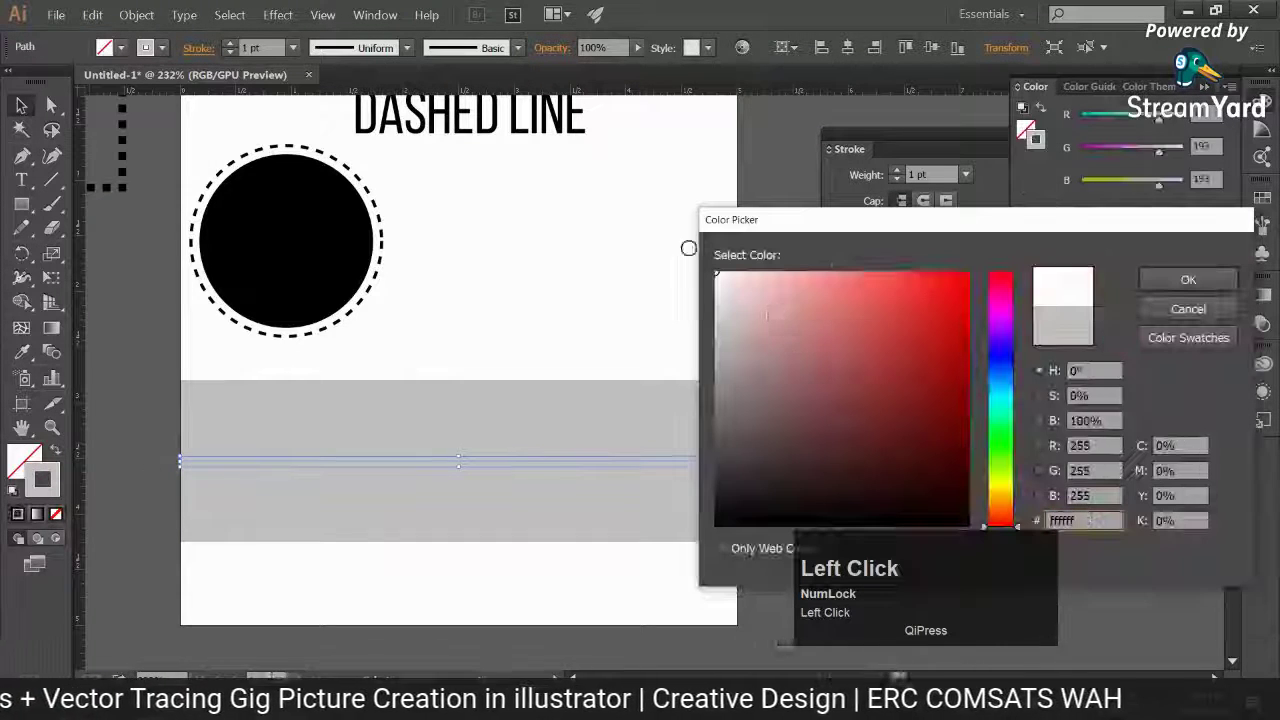
pyautogui.click(1188, 279)
pyautogui.click(230, 43)
pyautogui.click(230, 43)
pyautogui.click(230, 43)
pyautogui.click(230, 43)
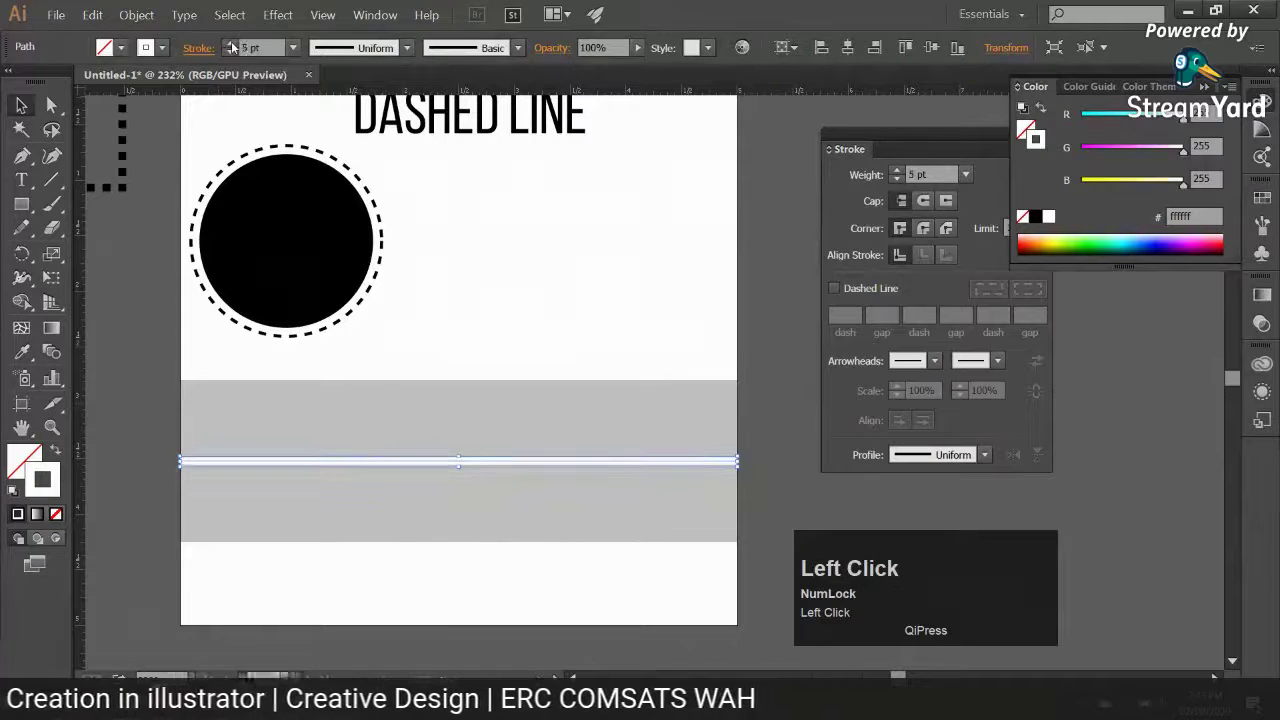
# Turn the white line's stroke into a dashed line with 25 pt dashes
pyautogui.click(834, 289)
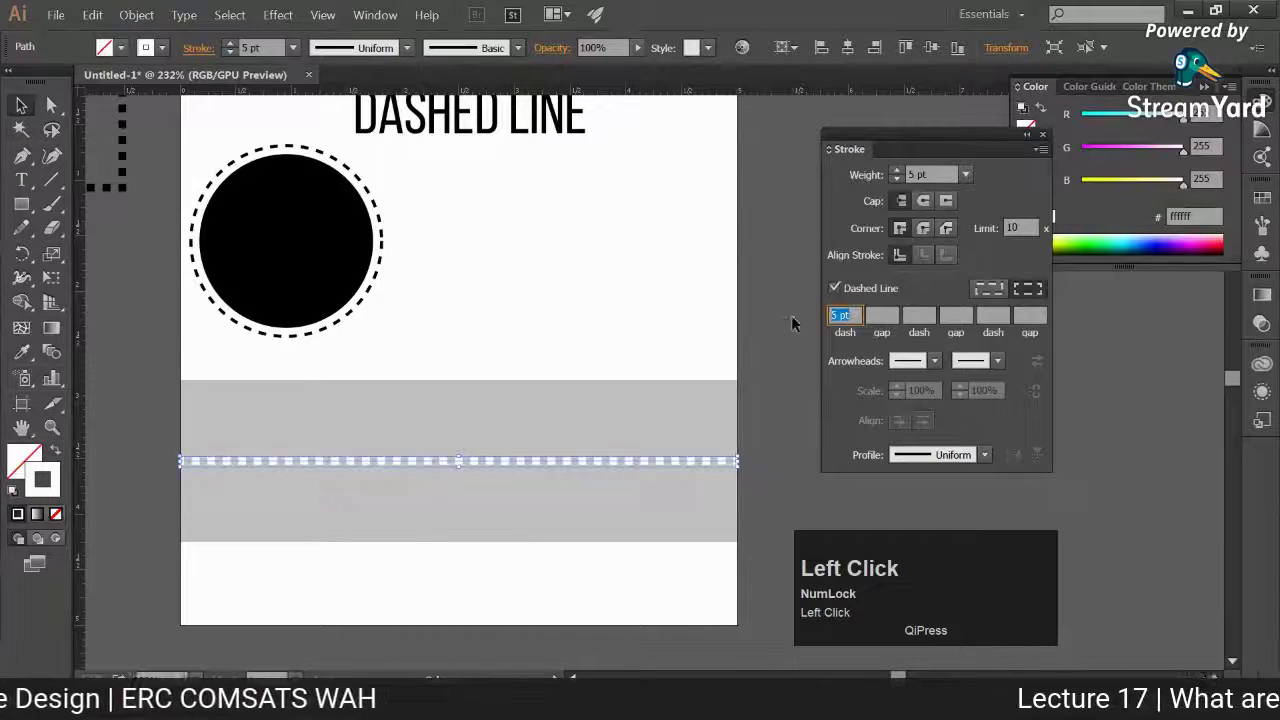
pyautogui.write('25')
pyautogui.press('Return')
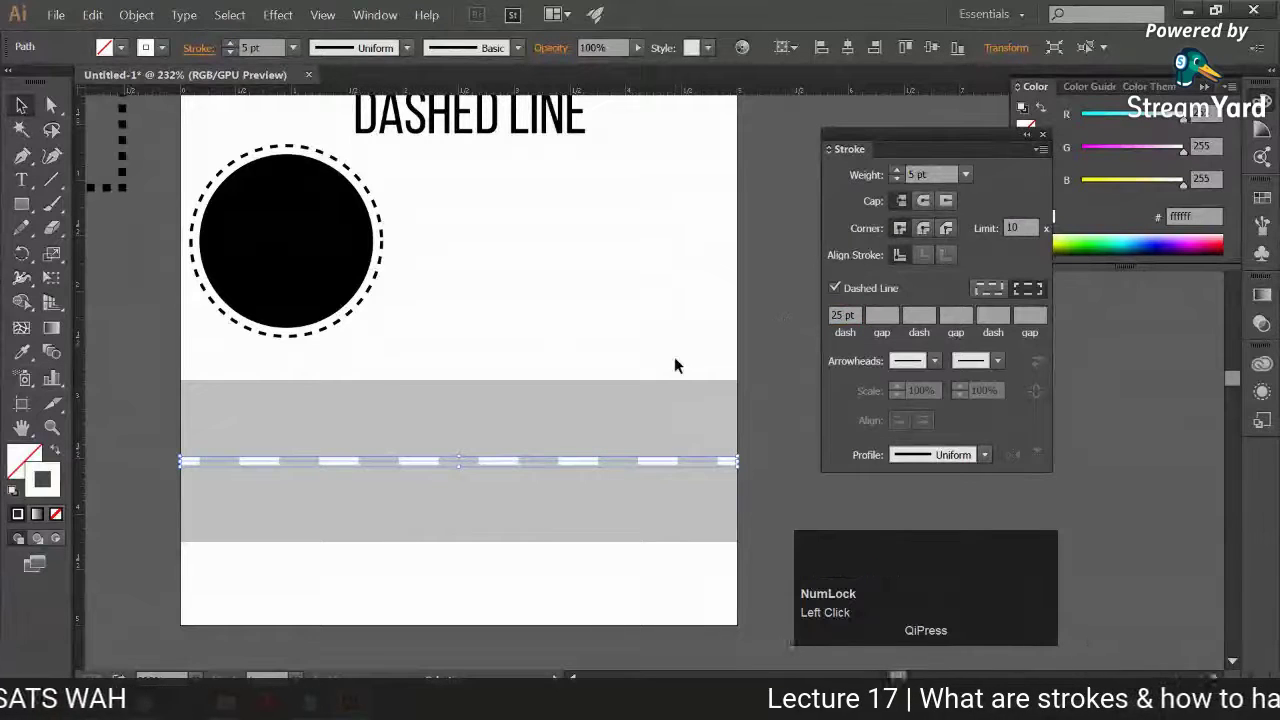
pyautogui.click(530, 405)
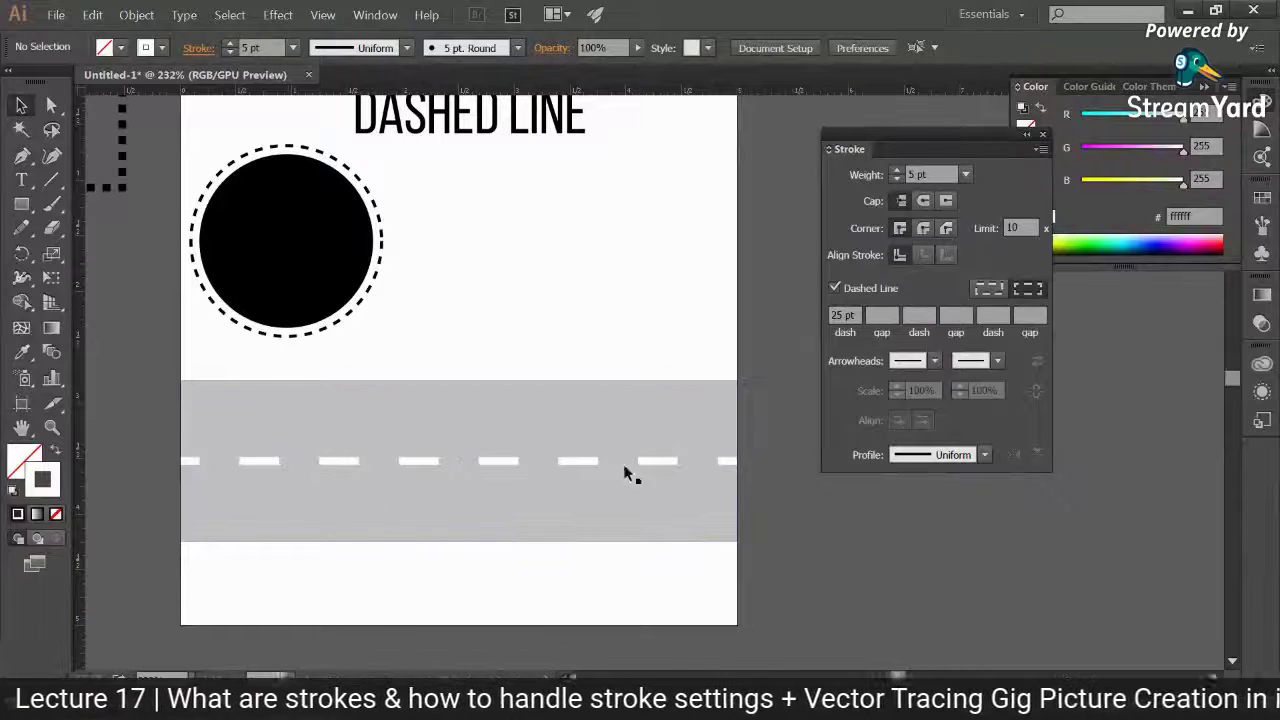
# Scale the grey rectangle and its dashed centre line down together about their centre
pyautogui.moveTo(460, 368); pyautogui.dragTo(655, 517)
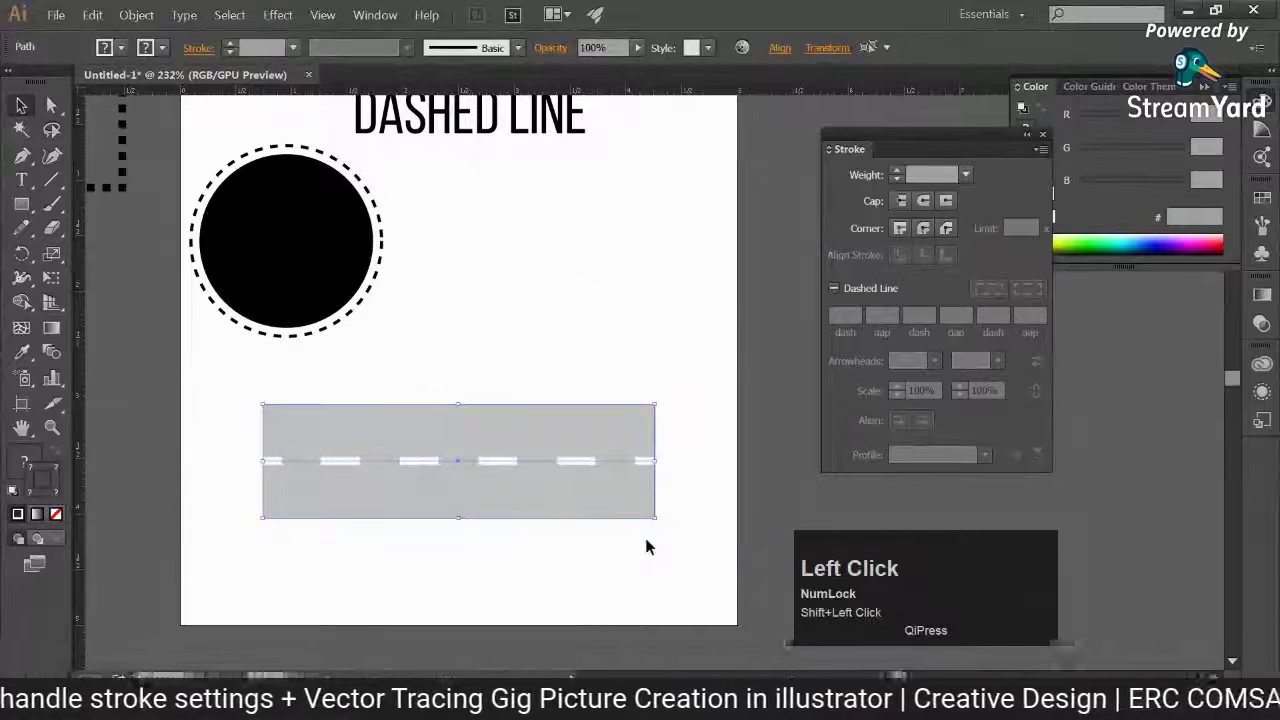
pyautogui.click(640, 542)
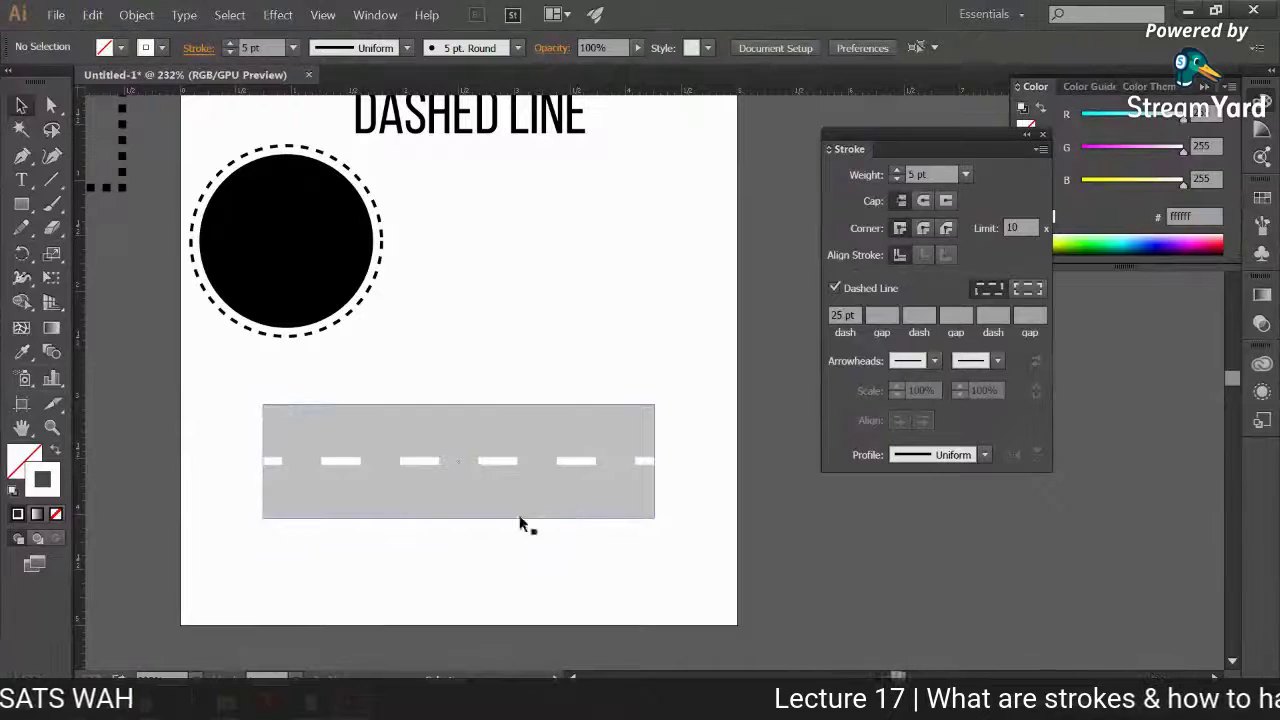
pyautogui.click(306, 543)
# Go to the ALIGN STROKES examples and select the first white square to inspect its stroke settings
pyautogui.moveTo(306, 543)
pyautogui.mouseDown()
pyautogui.moveTo(626, 391)
pyautogui.moveTo(541, 216)
pyautogui.mouseUp()
pyautogui.moveTo(562, 330); pyautogui.dragTo(571, 234)
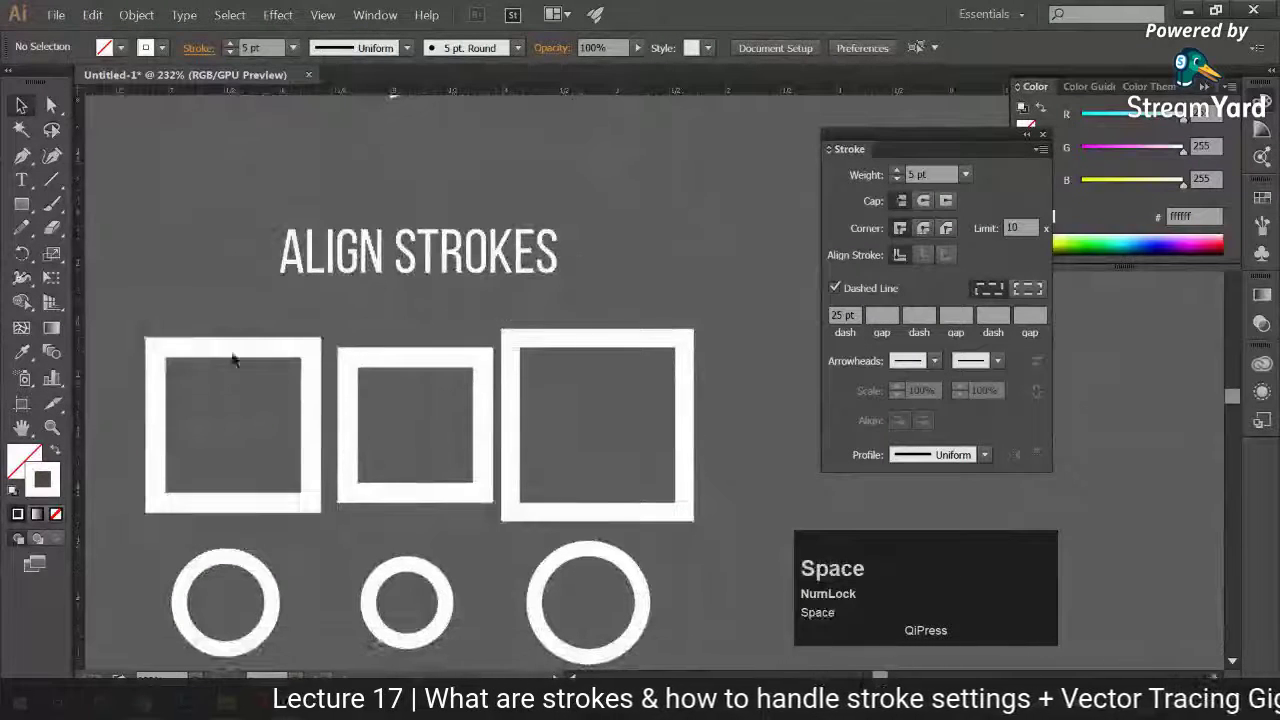
pyautogui.moveTo(190, 322); pyautogui.dragTo(240, 397)
pyautogui.click(178, 333)
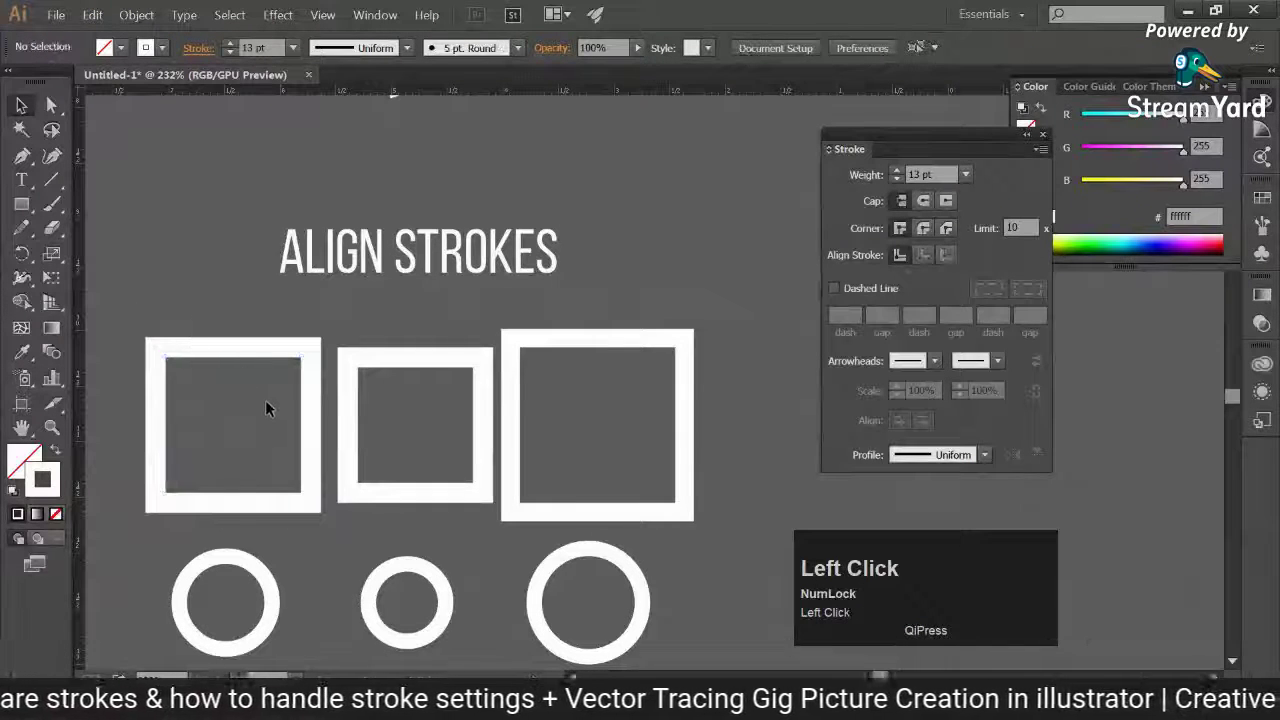
pyautogui.click(265, 400)
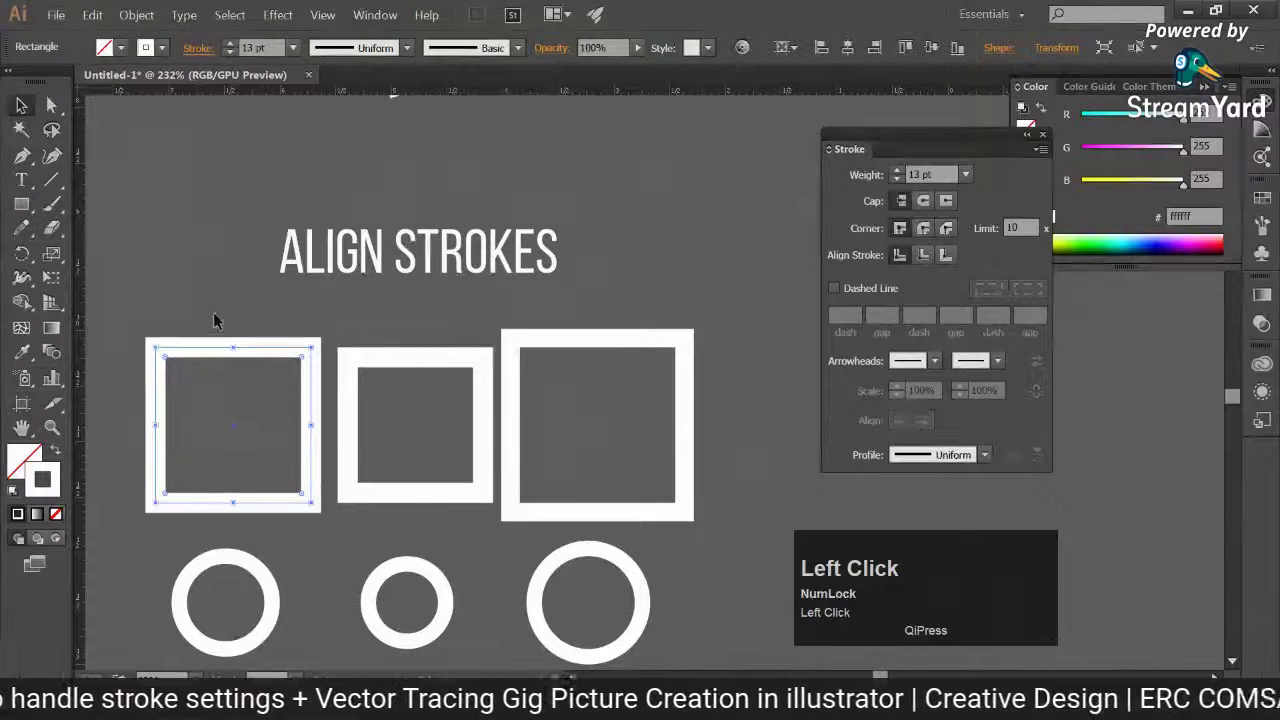
pyautogui.click(28, 207)
pyautogui.moveTo(110, 180); pyautogui.dragTo(229, 307)
pyautogui.hotkey('ctrl', 'z')
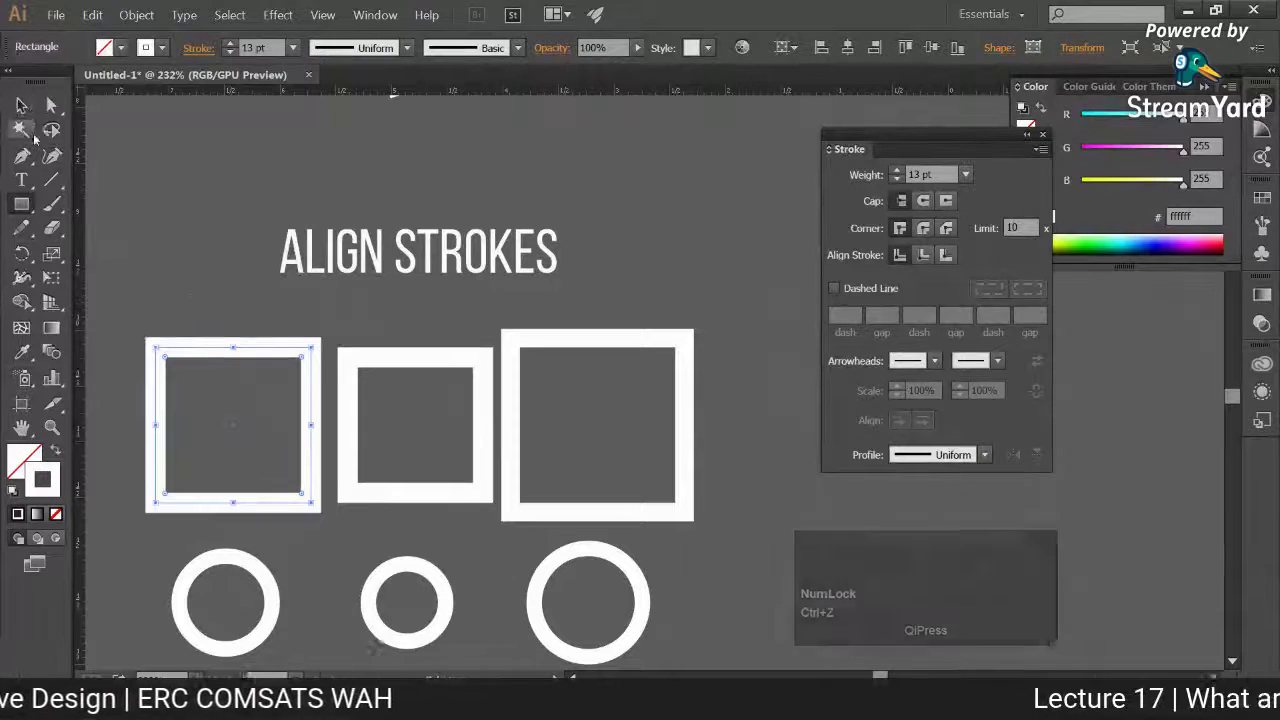
pyautogui.click(21, 105)
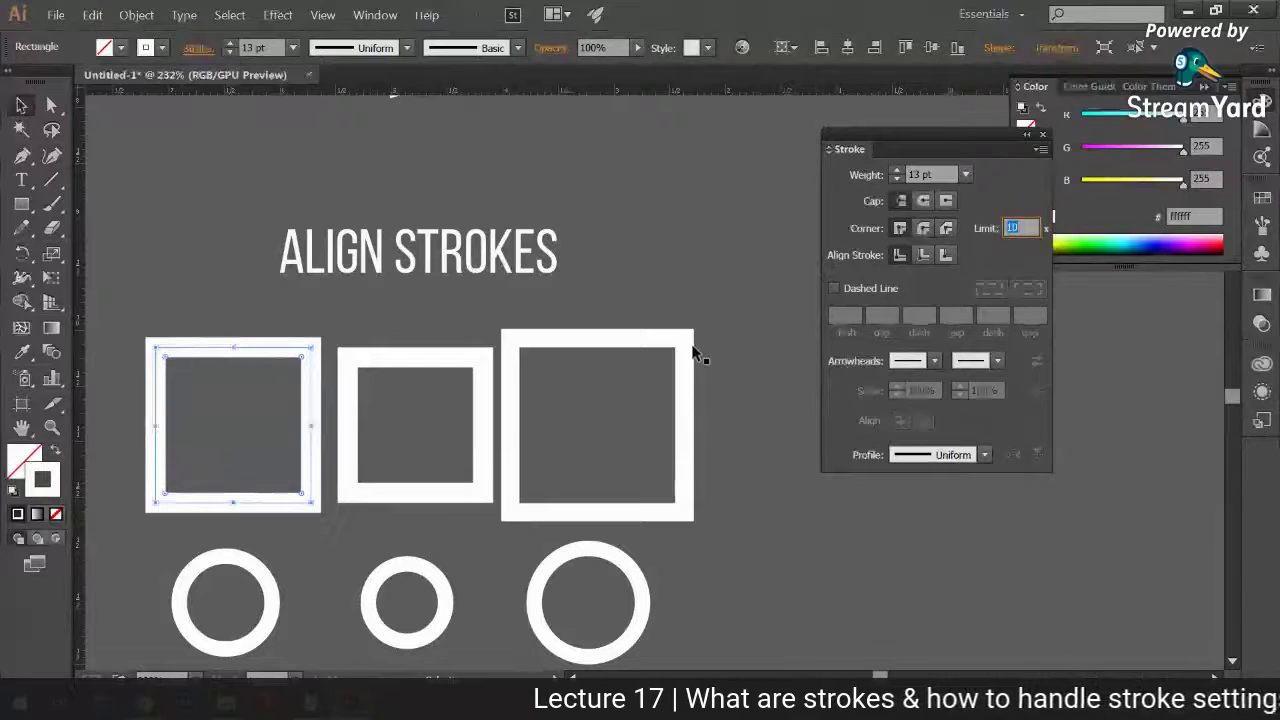
pyautogui.click(689, 279)
pyautogui.click(619, 241)
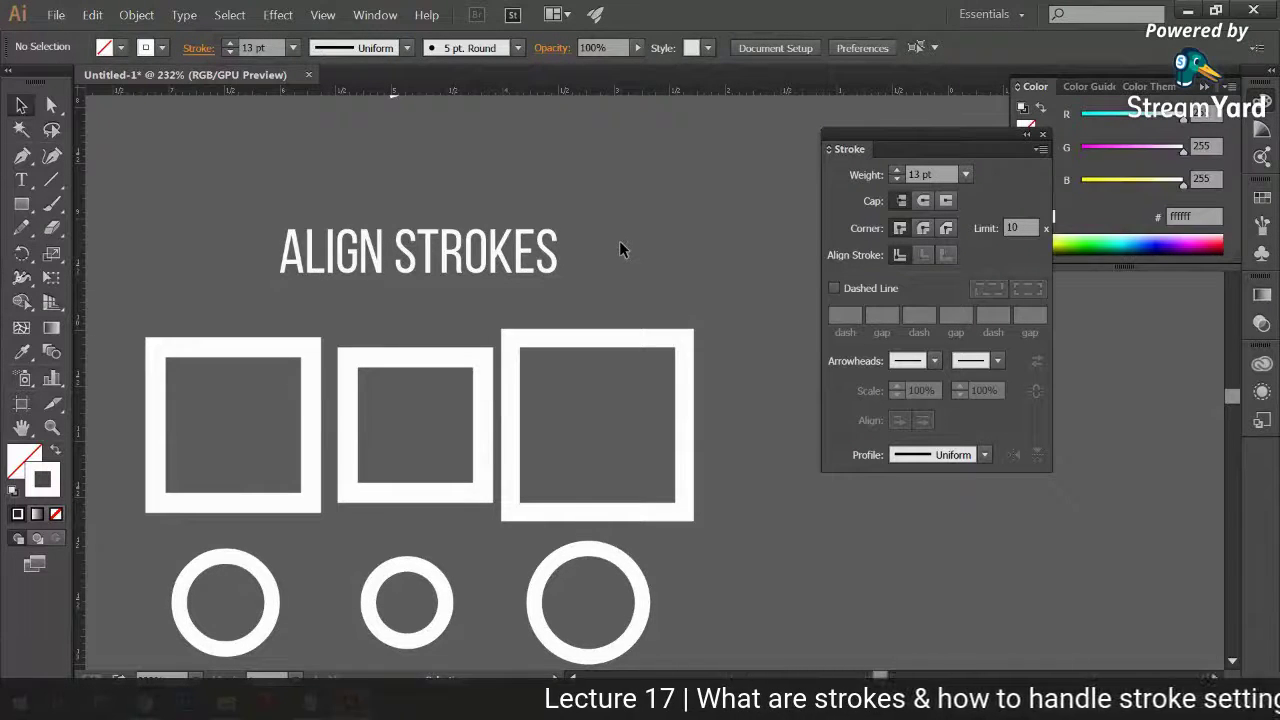
# Return to the DASHED LINE artboard and move the solid and dashed circles together so they sit centred above the grey road
pyautogui.hotkey('ctrl', '-')
pyautogui.moveTo(737, 277)
pyautogui.mouseDown()
pyautogui.moveTo(506, 314)
pyautogui.moveTo(385, 416)
pyautogui.mouseUp()
pyautogui.moveTo(697, 128); pyautogui.dragTo(562, 428)
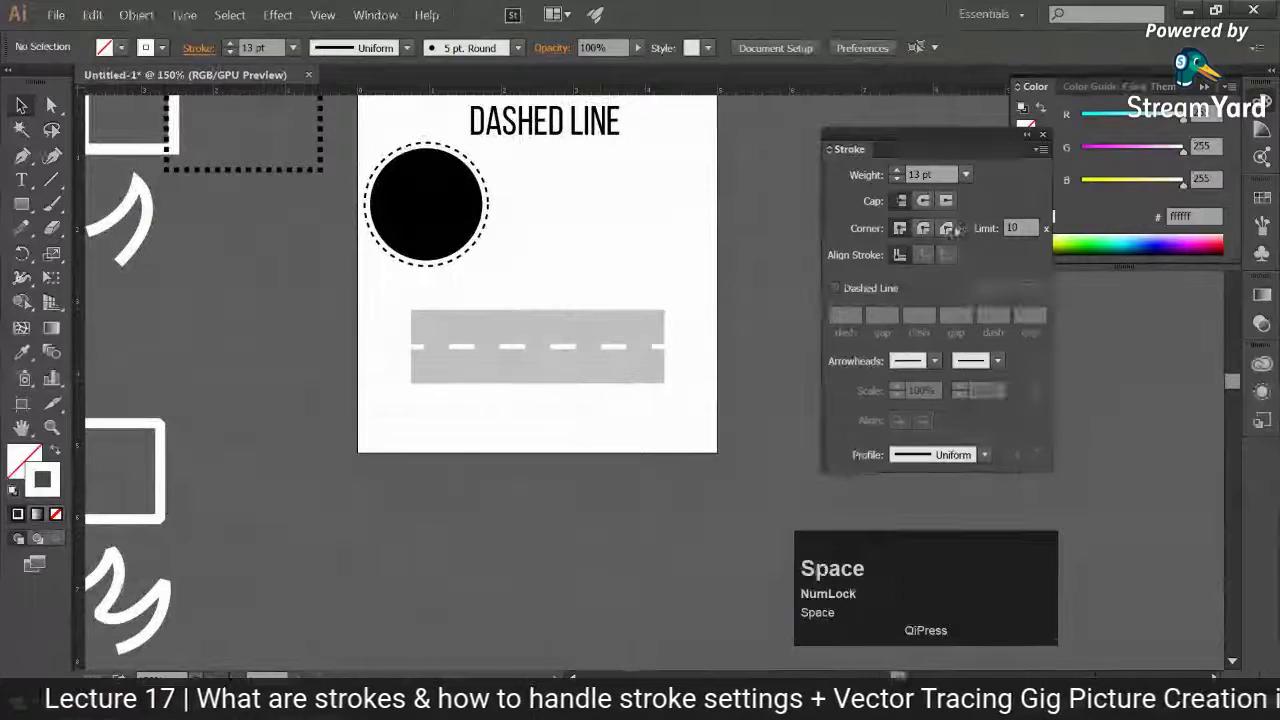
pyautogui.click(1004, 229)
pyautogui.moveTo(1004, 229); pyautogui.dragTo(1040, 248)
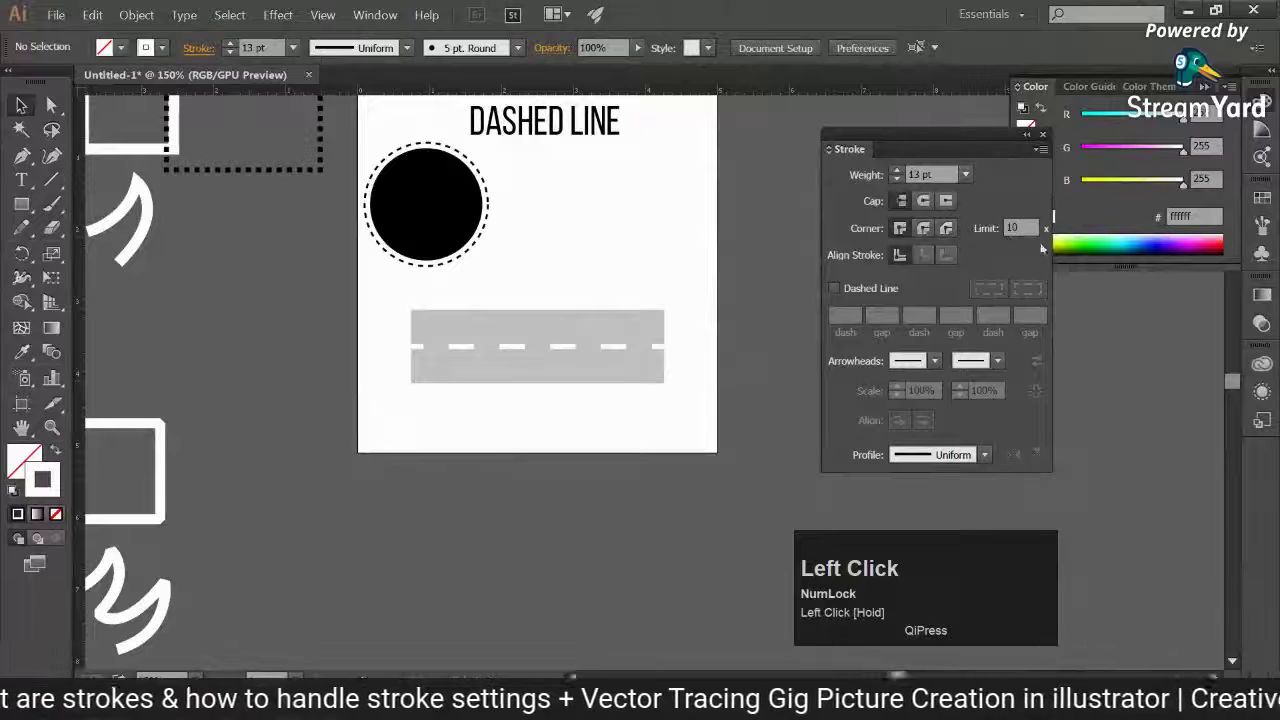
pyautogui.press('space')
pyautogui.moveTo(569, 247); pyautogui.dragTo(571, 303)
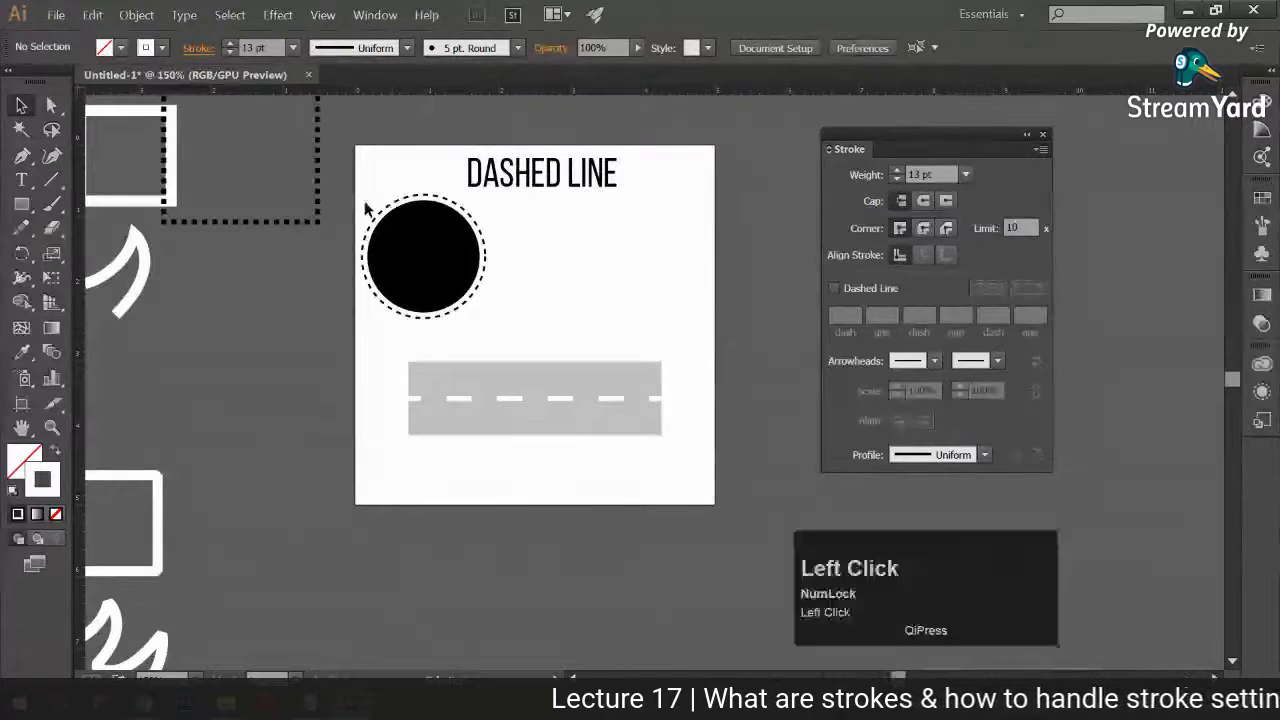
pyautogui.moveTo(366, 206); pyautogui.dragTo(486, 290)
pyautogui.keyDown('shift'); pyautogui.click(461, 395); pyautogui.keyUp('shift')
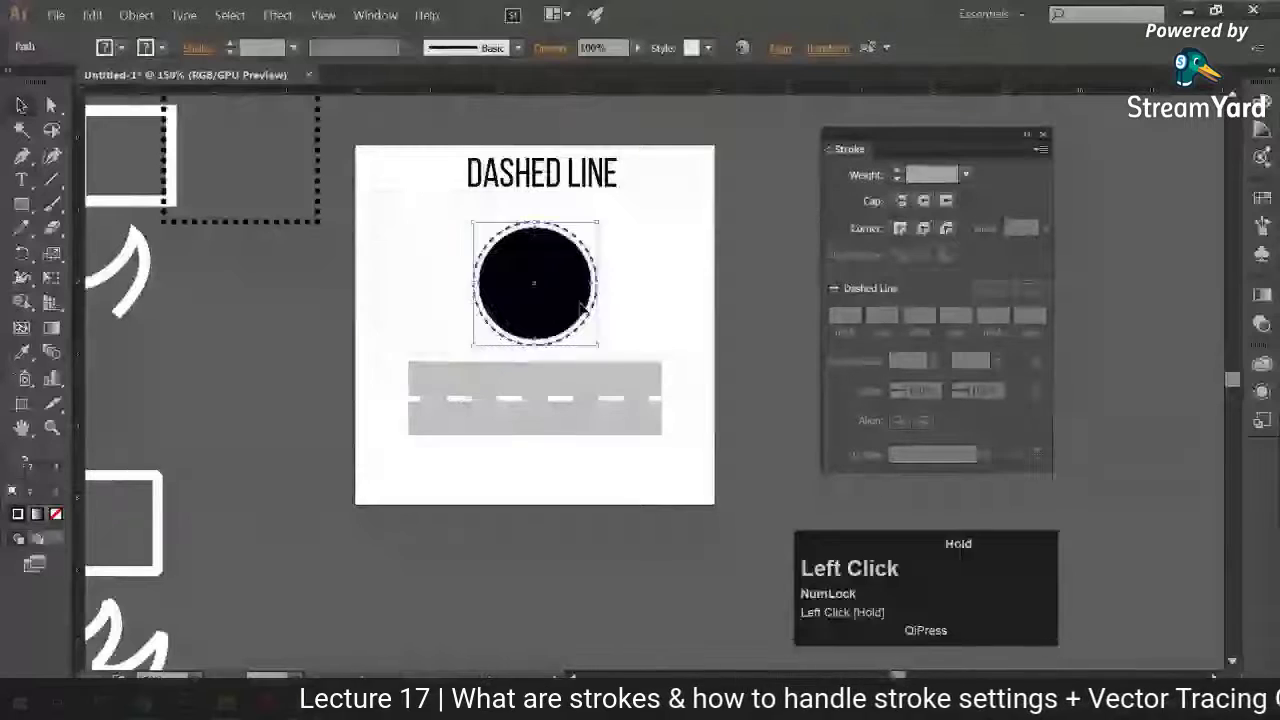
# Move the DASHED LINE heading, the circles and the grey road off the artboard to its upper right
pyautogui.moveTo(669, 449); pyautogui.dragTo(766, 371)
pyautogui.click(587, 268)
pyautogui.click(612, 285)
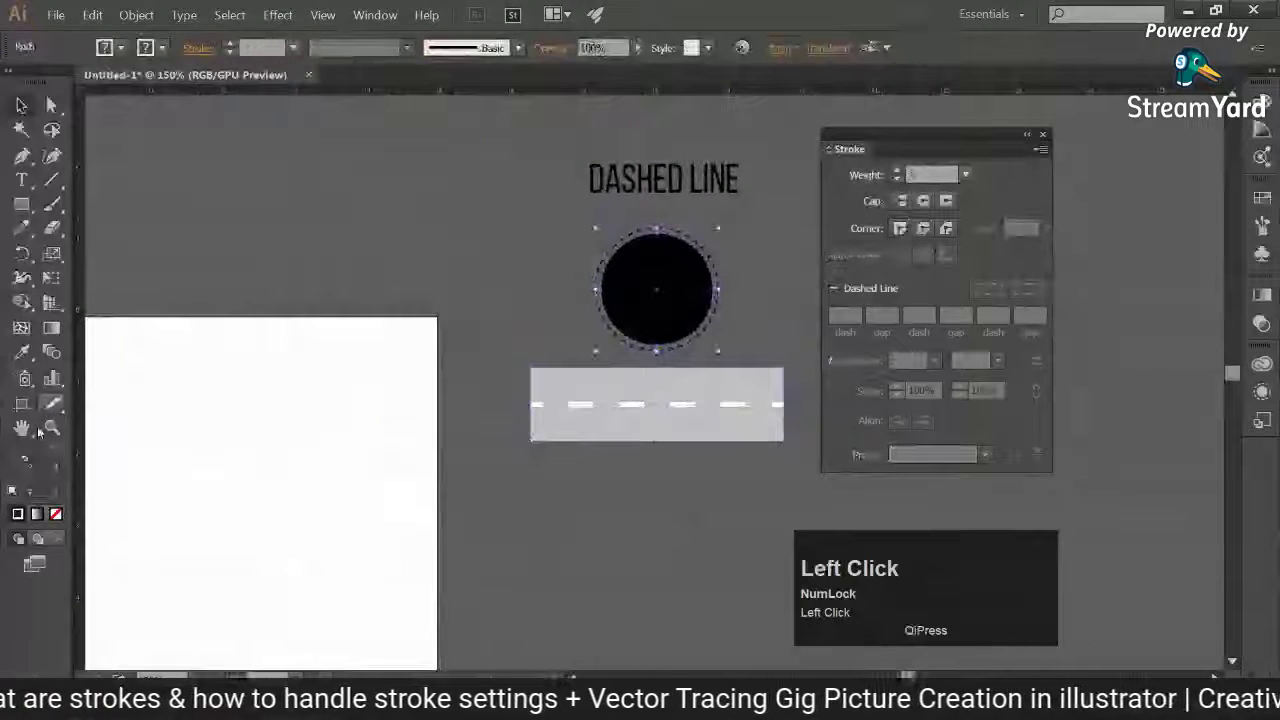
# Change the fill of the solid inner circle to white
pyautogui.click(560, 271)
pyautogui.click(653, 320)
pyautogui.click(580, 300)
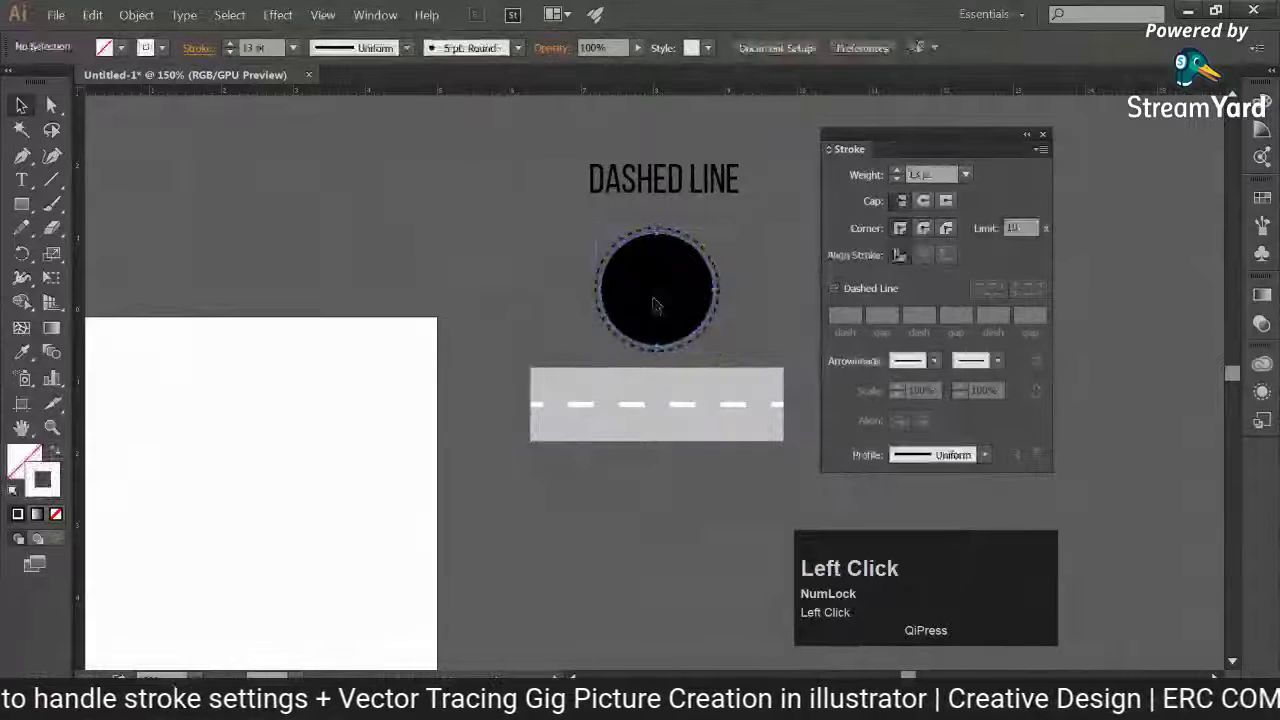
pyautogui.click(655, 304)
pyautogui.doubleClick(24, 462)
pyautogui.click(716, 272)
pyautogui.click(1188, 279)
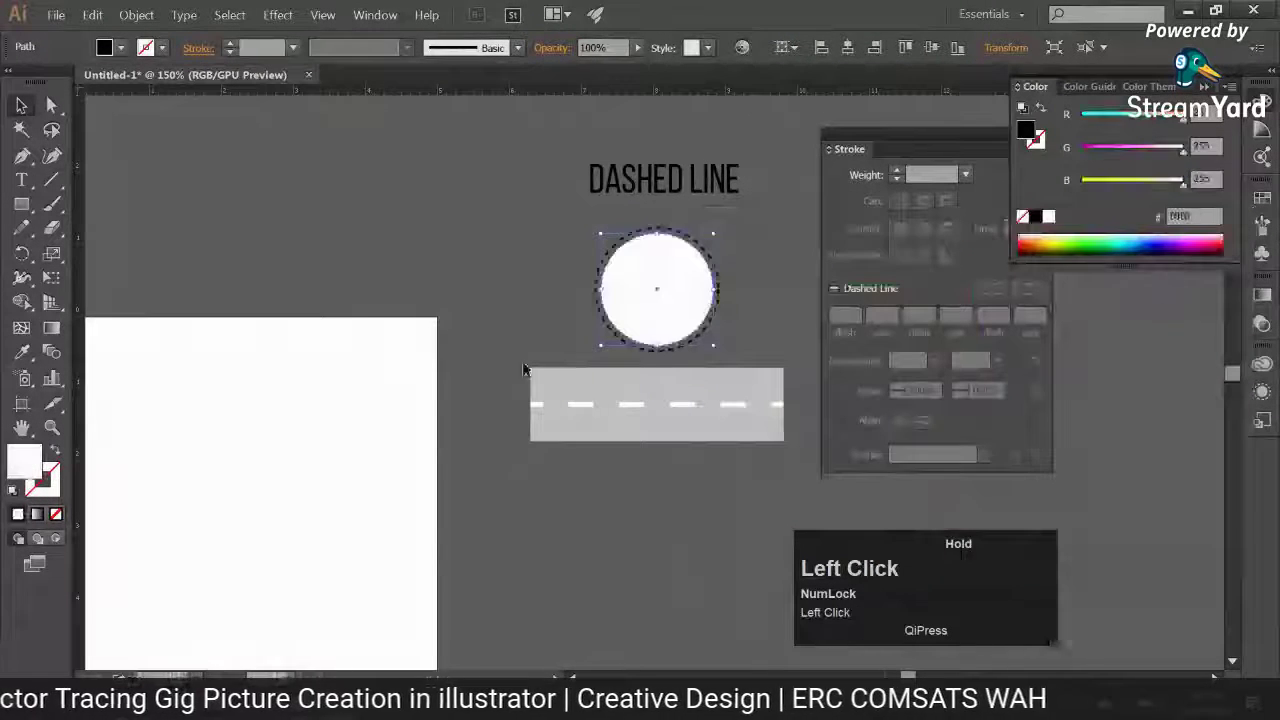
# Set the stroke colour of the dashed ring around the white circle to white (ffffff)
pyautogui.click(55, 481)
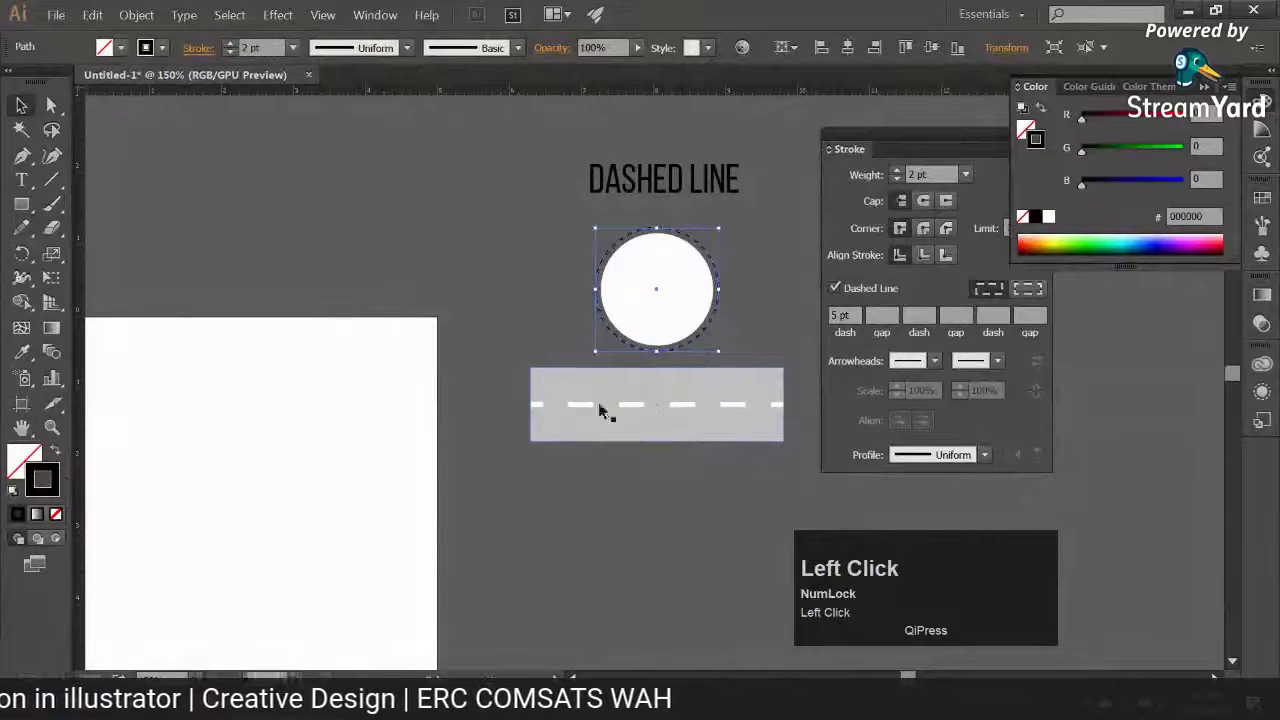
pyautogui.doubleClick(60, 478)
pyautogui.click(716, 272)
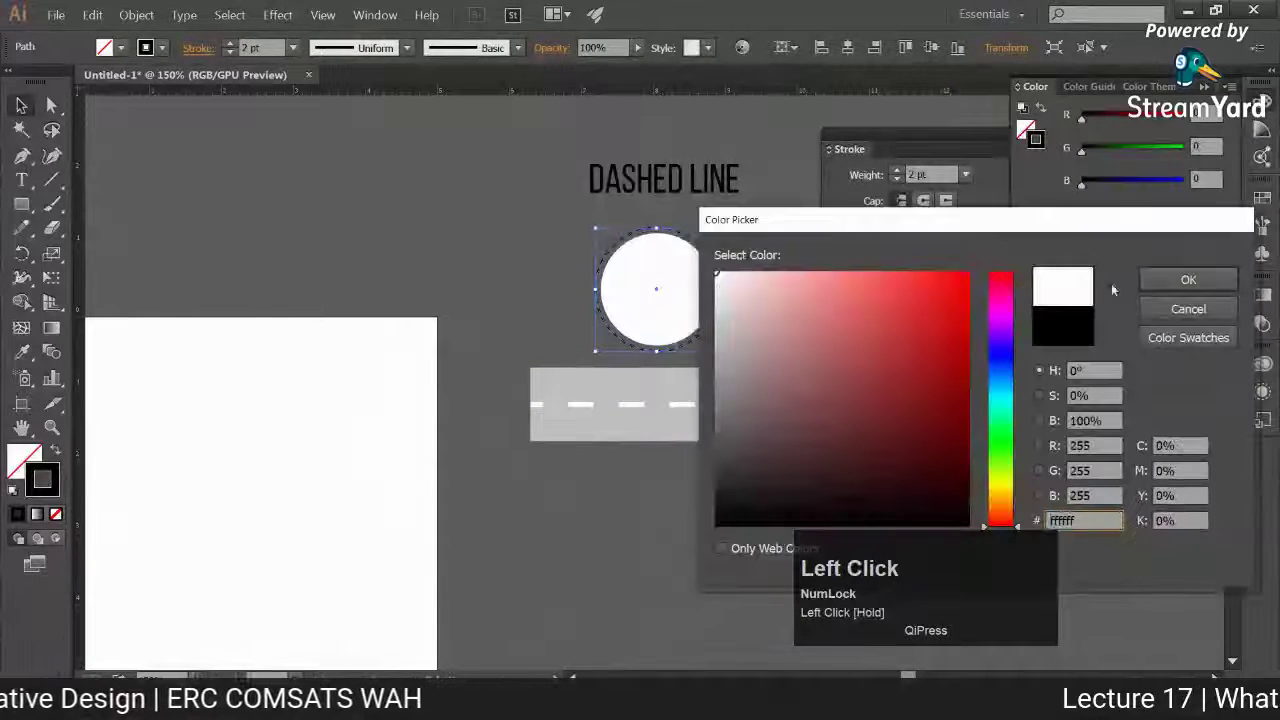
pyautogui.click(1188, 279)
# Recolour the DASHED LINE heading with a white fill and no stroke
pyautogui.keyDown('shift'); pyautogui.click(662, 180); pyautogui.keyUp('shift')
pyautogui.keyDown('shift'); pyautogui.click(650, 290); pyautogui.keyUp('shift')
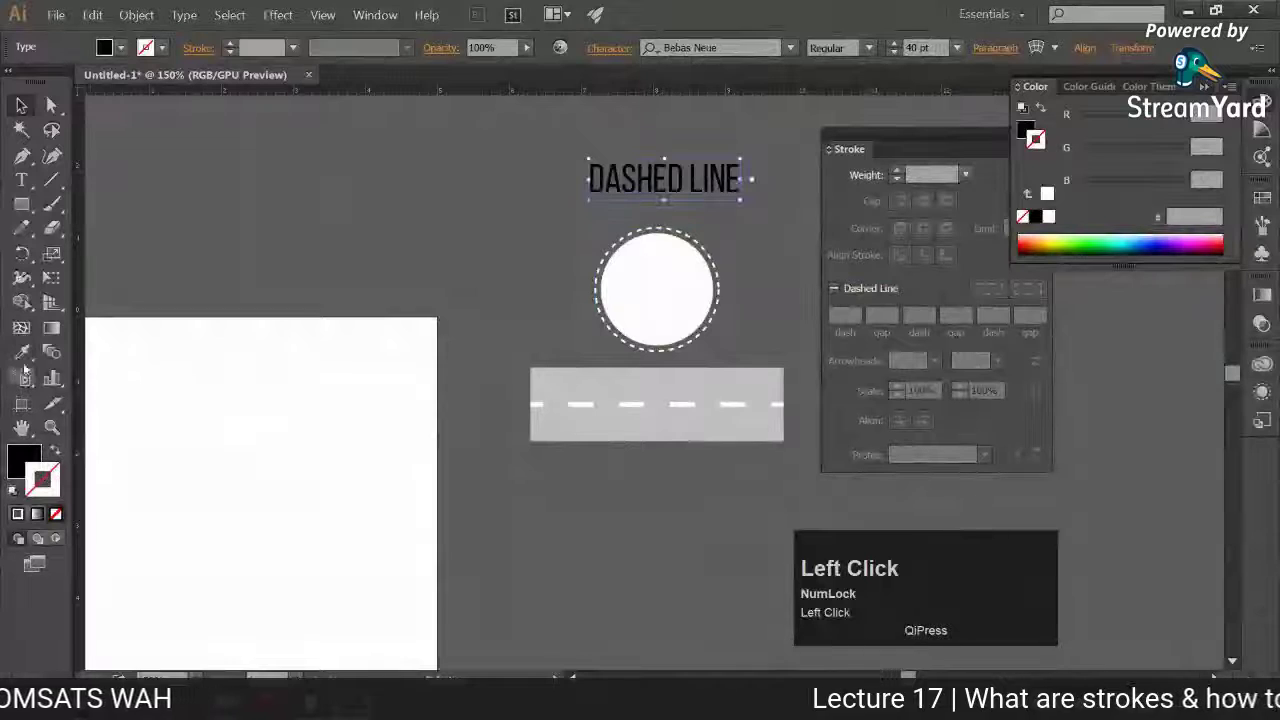
pyautogui.click(22, 352)
pyautogui.click(95, 488)
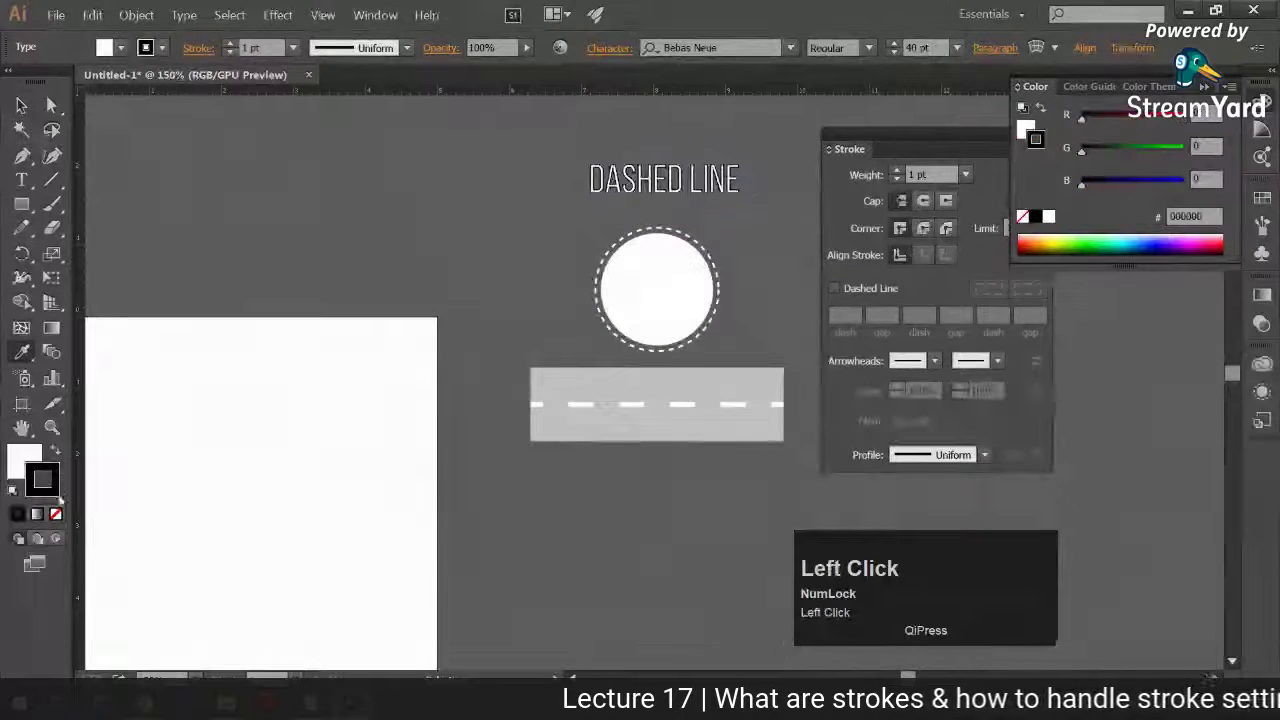
pyautogui.click(21, 105)
pyautogui.click(414, 314)
# Fit the empty artboard in view and place the Stroke settings just beside it
pyautogui.moveTo(351, 522); pyautogui.dragTo(542, 473)
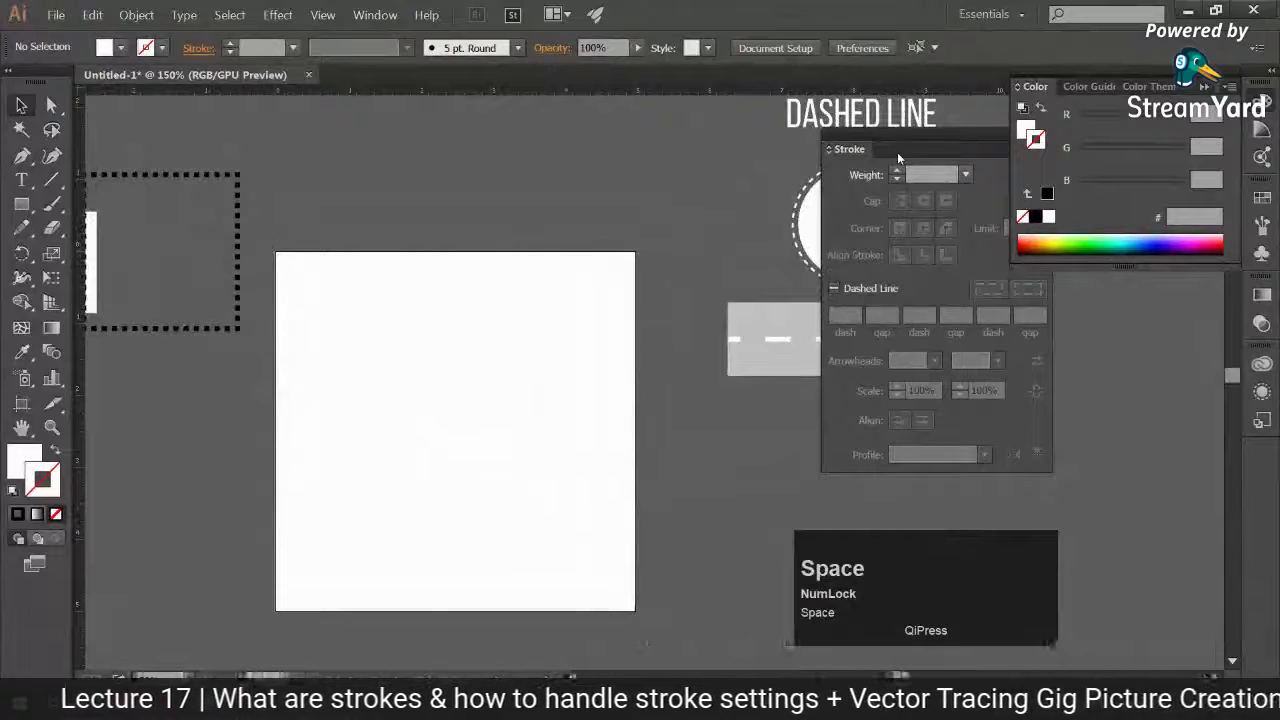
pyautogui.hotkey('ctrl', '0')
pyautogui.moveTo(648, 338)
pyautogui.mouseDown()
pyautogui.moveTo(435, 331)
pyautogui.moveTo(434, 357)
pyautogui.mouseUp()
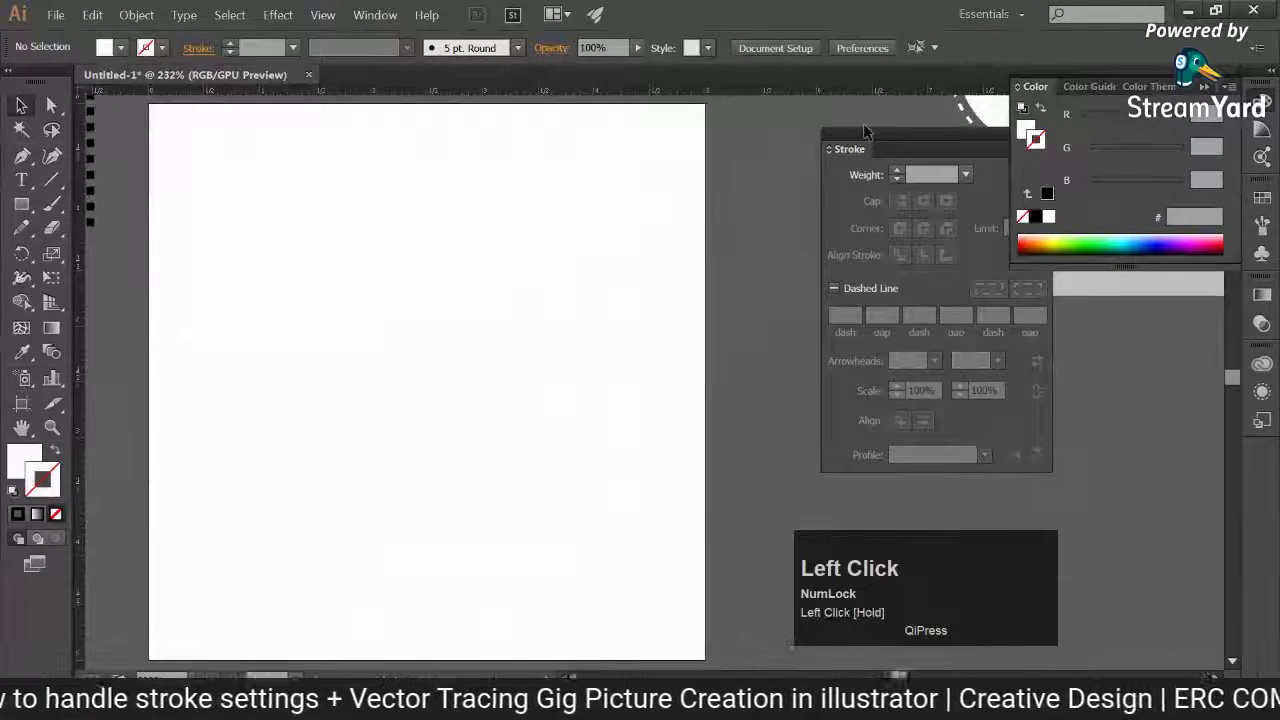
pyautogui.moveTo(866, 131); pyautogui.dragTo(770, 138)
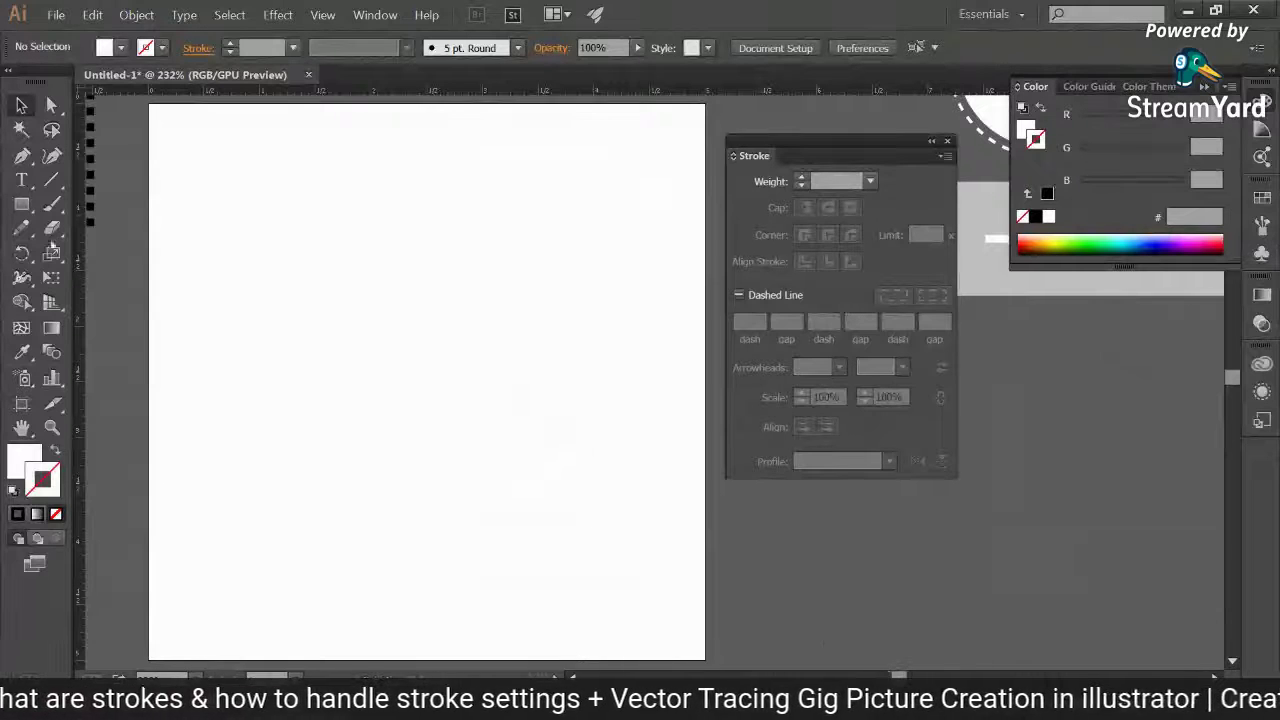
# Draw a square in the upper-left part of the artboard with no fill and a 1 pt black stroke
pyautogui.click(21, 203)
pyautogui.moveTo(222, 182); pyautogui.dragTo(385, 354)
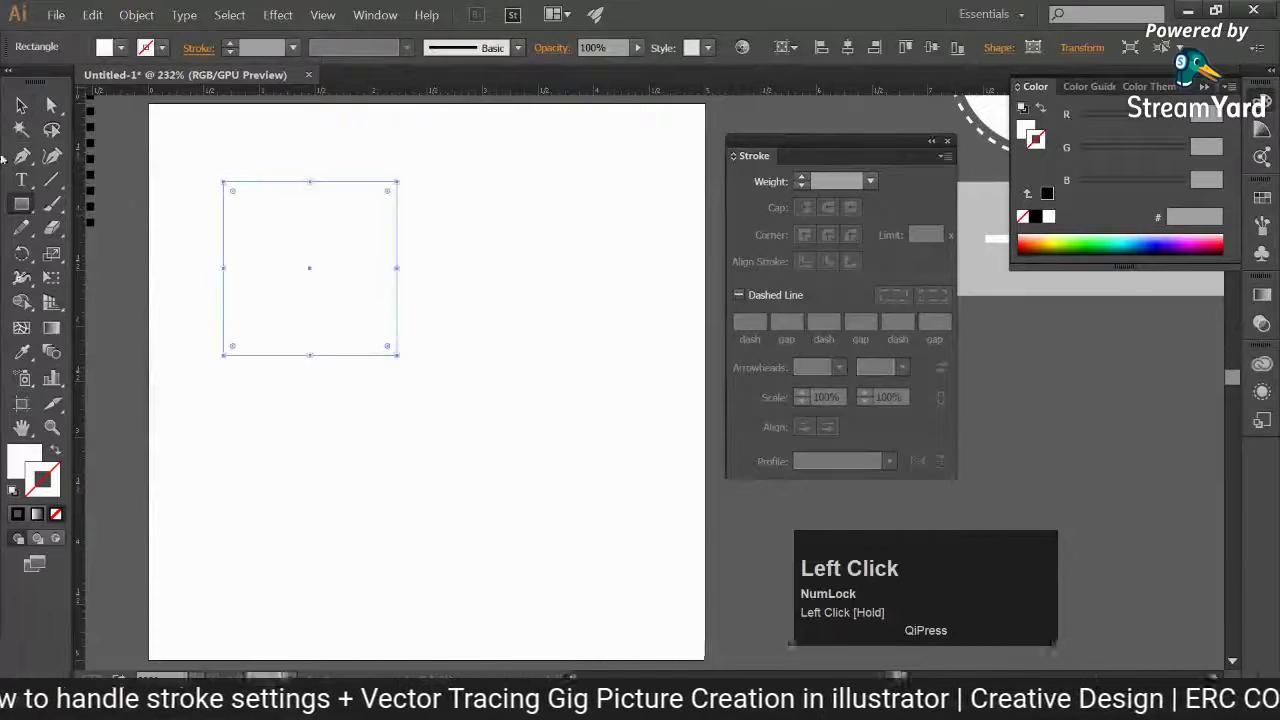
pyautogui.click(14, 490)
pyautogui.click(56, 514)
pyautogui.press('v')
# Duplicate the square to its right and give the copy a round-capped dashed stroke with 5 pt dashes
pyautogui.moveTo(217, 163); pyautogui.dragTo(514, 190)
pyautogui.click(829, 207)
pyautogui.click(753, 297)
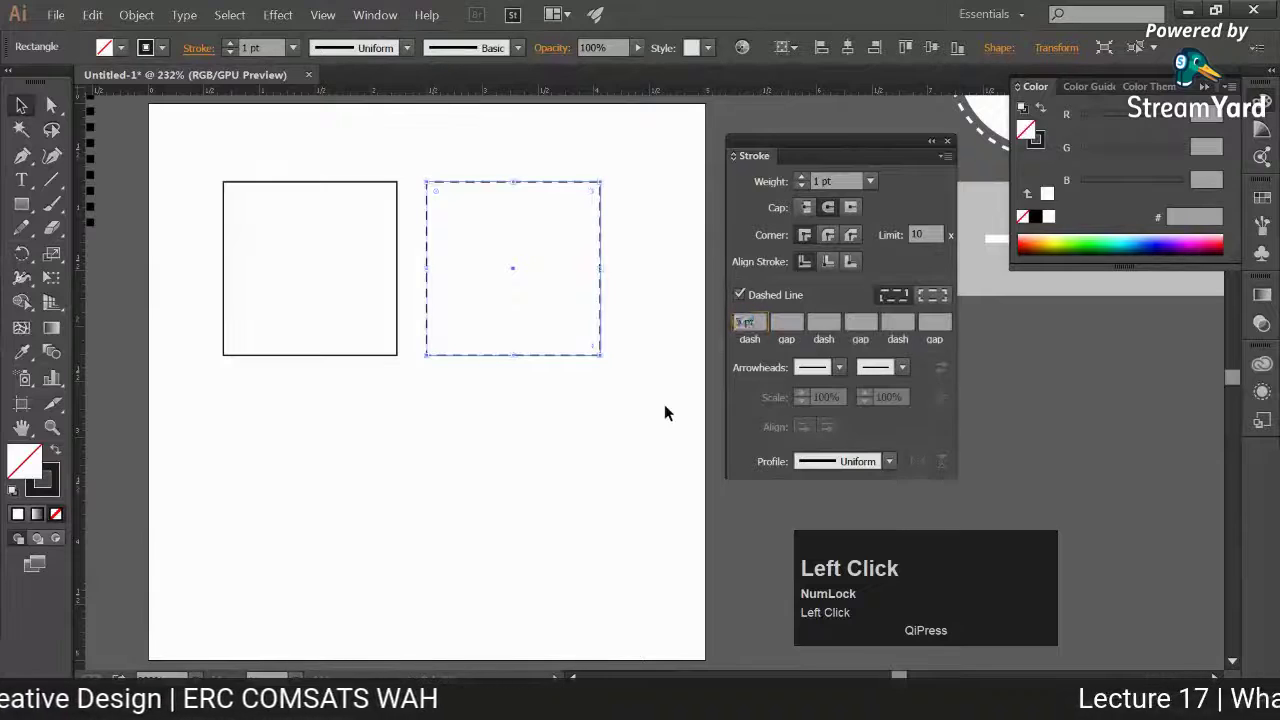
pyautogui.click(612, 380)
pyautogui.click(600, 352)
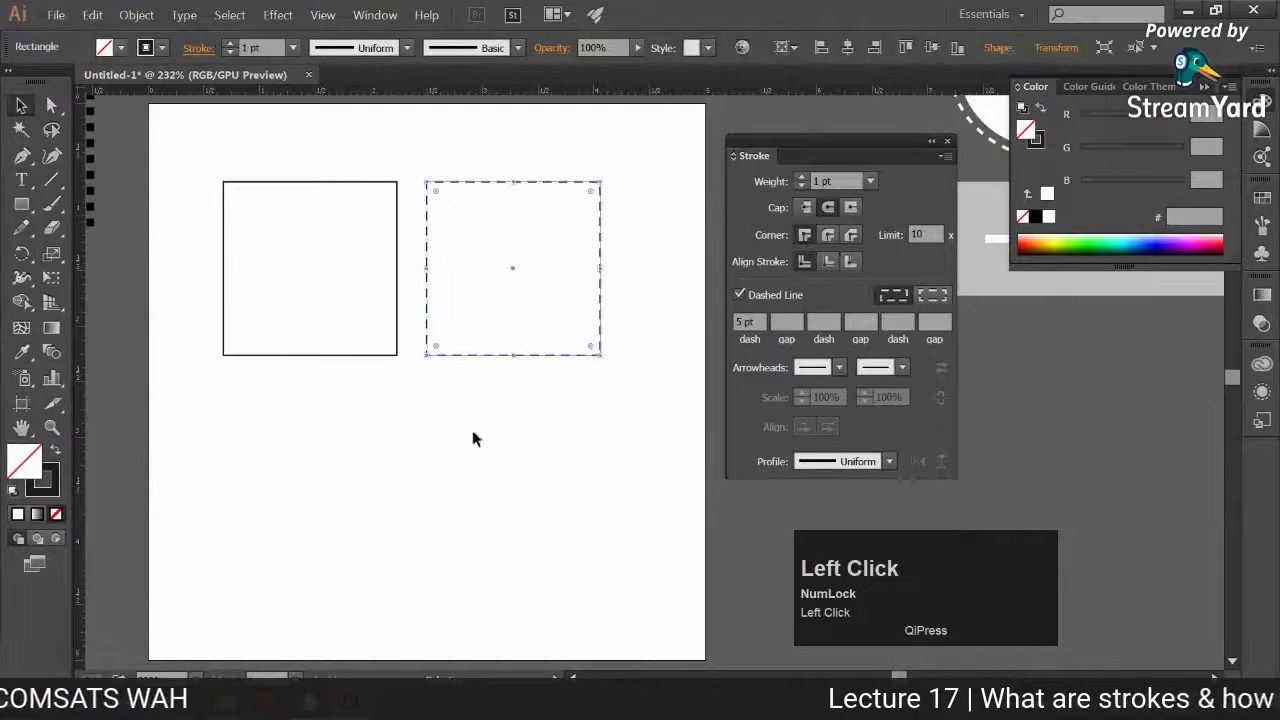
# Copy the dashed square to a spot centred below the other two and apply a projecting cap to its stroke
pyautogui.scroll(-1, 483, 393)
pyautogui.moveTo(491, 318)
pyautogui.mouseDown()
pyautogui.moveTo(405, 488)
pyautogui.moveTo(406, 514)
pyautogui.moveTo(391, 494)
pyautogui.moveTo(388, 511)
pyautogui.mouseUp()
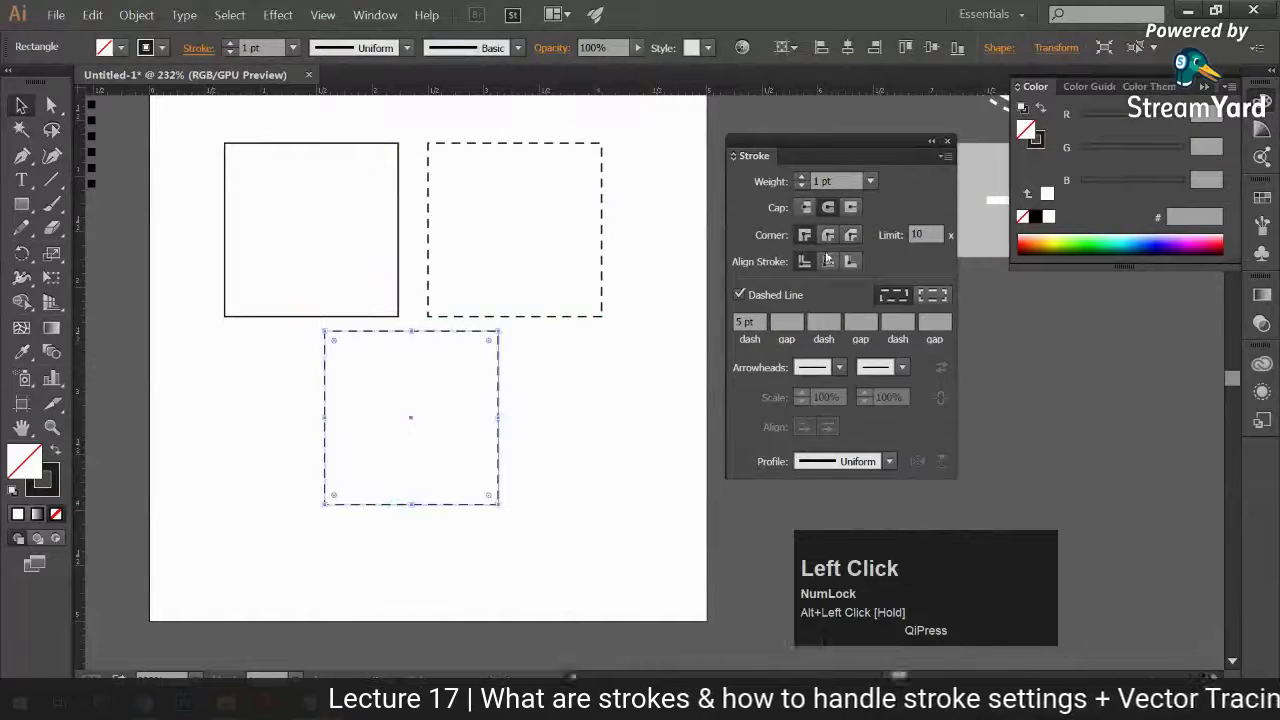
pyautogui.click(852, 208)
pyautogui.click(724, 320)
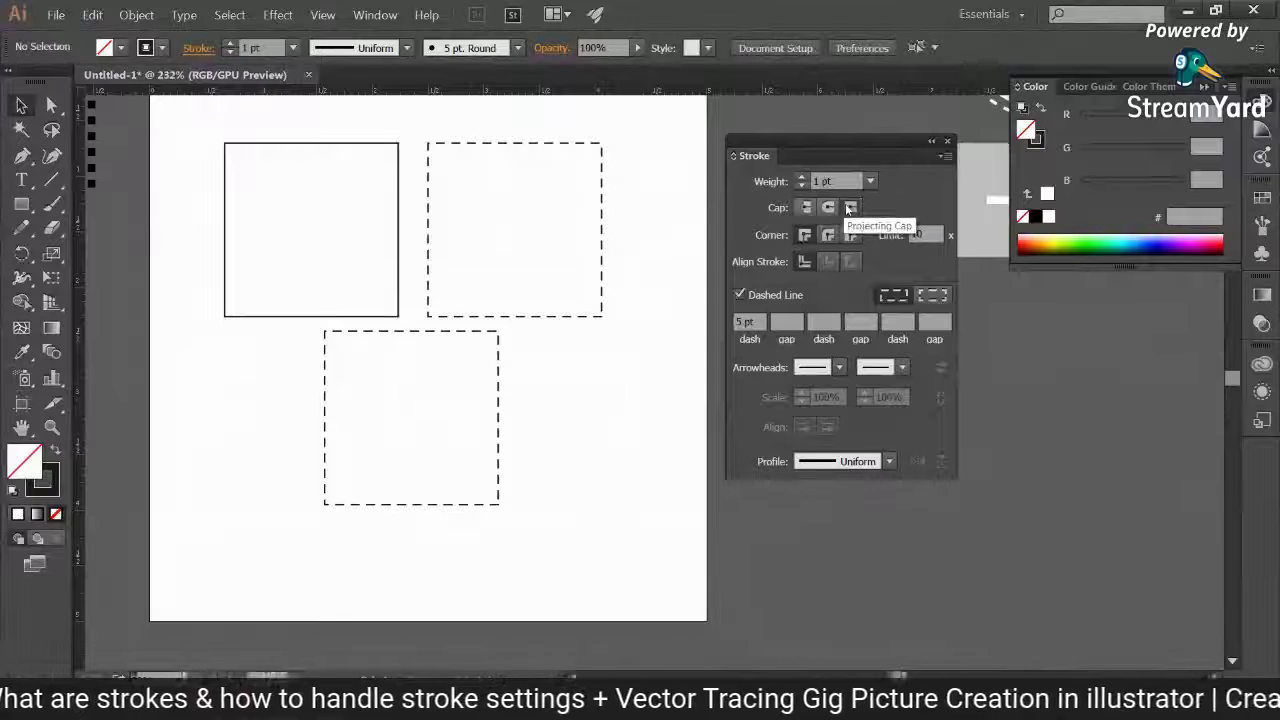
# Apply a round corner join to the upper dashed square and a bevel join to the lower one
pyautogui.moveTo(601, 438); pyautogui.dragTo(262, 228)
pyautogui.click(628, 400)
pyautogui.click(602, 246)
pyautogui.click(824, 237)
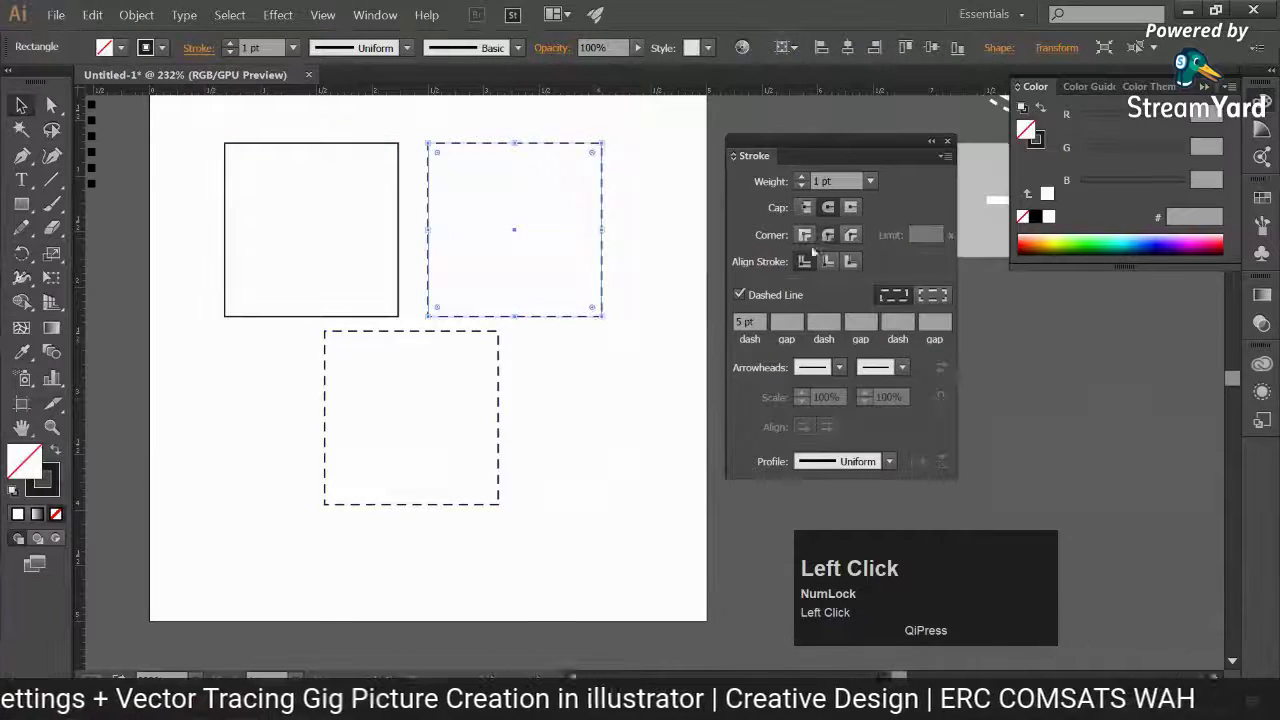
pyautogui.click(482, 446)
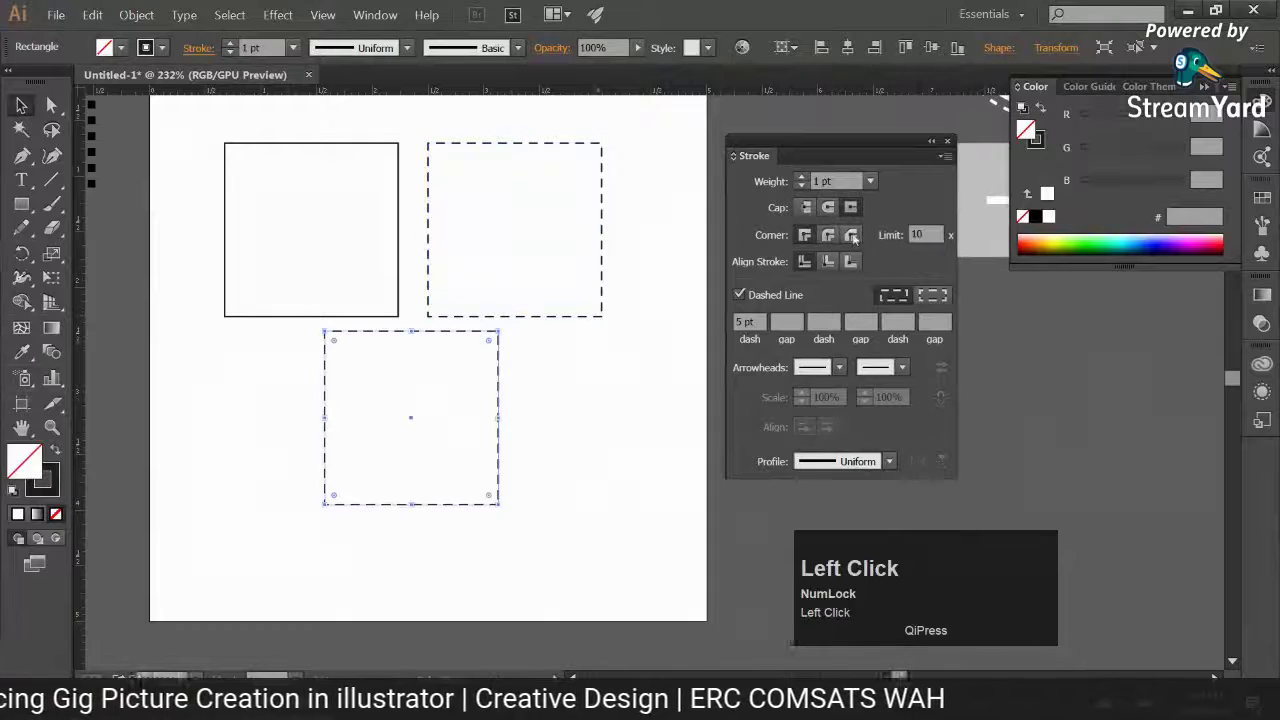
pyautogui.click(636, 465)
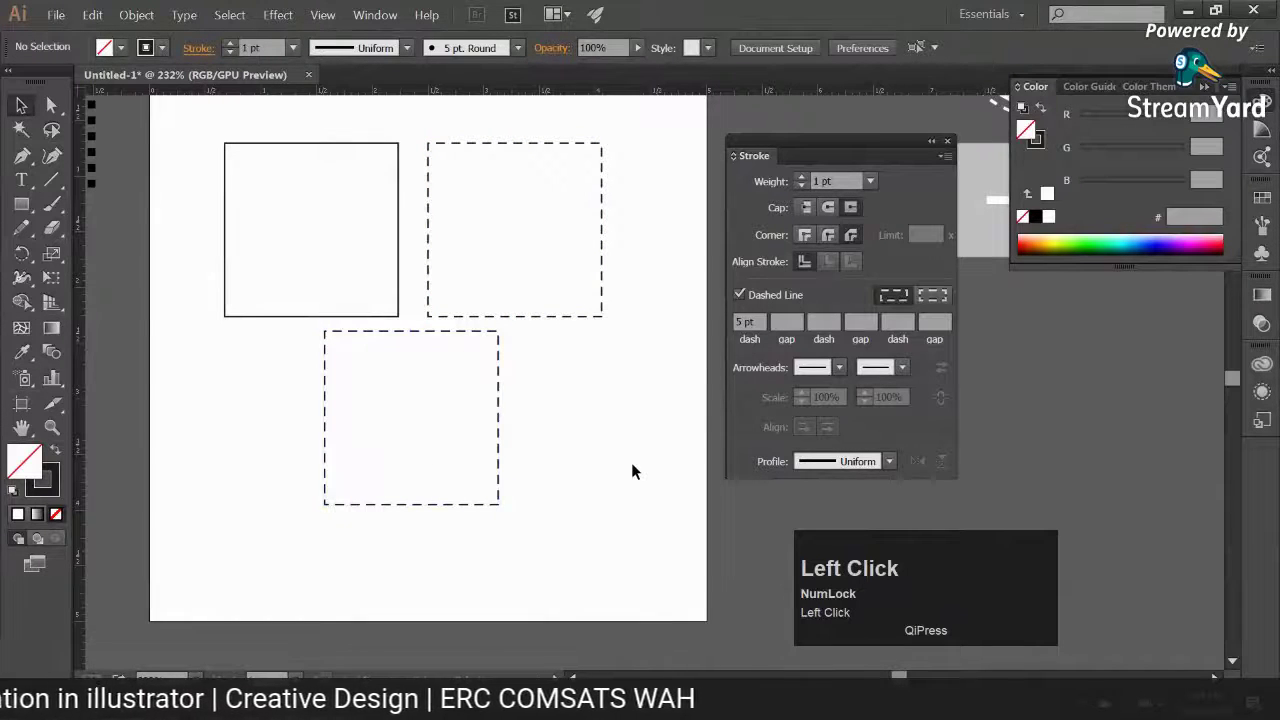
# Delete all three squares and move the Stroke settings clear of the artboard
pyautogui.moveTo(533, 442); pyautogui.dragTo(267, 224)
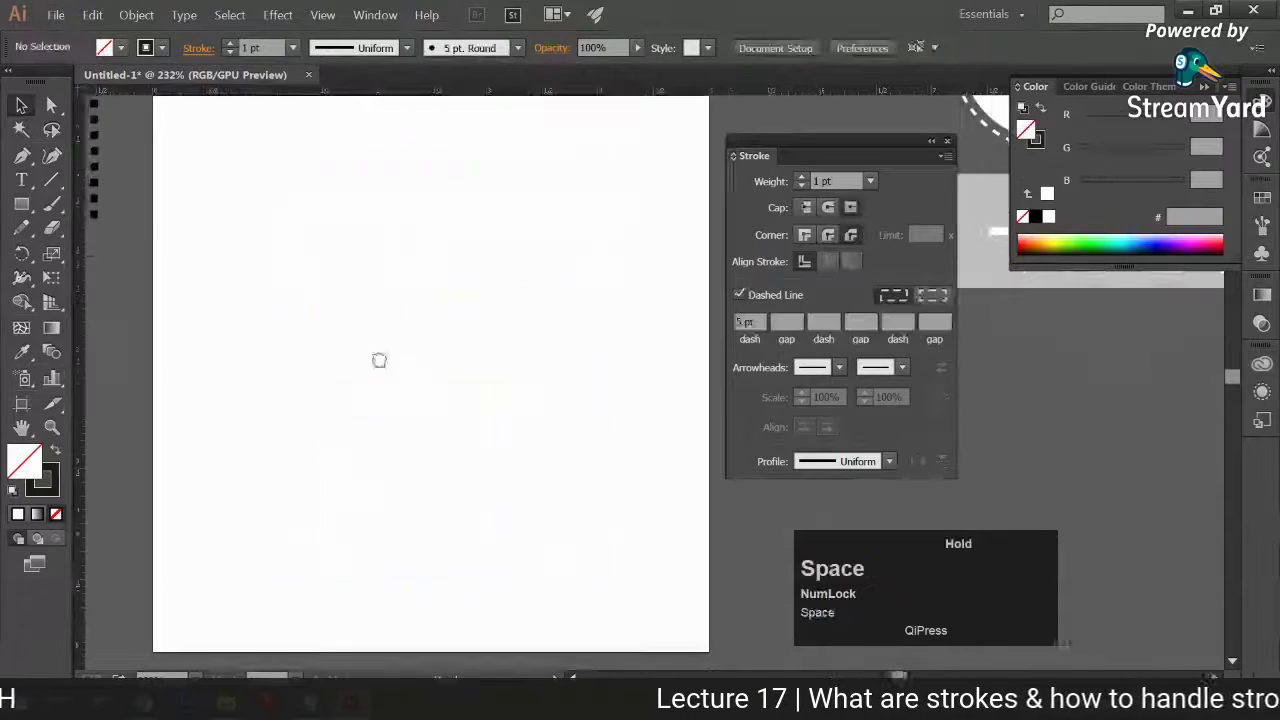
pyautogui.moveTo(377, 357); pyautogui.dragTo(406, 383)
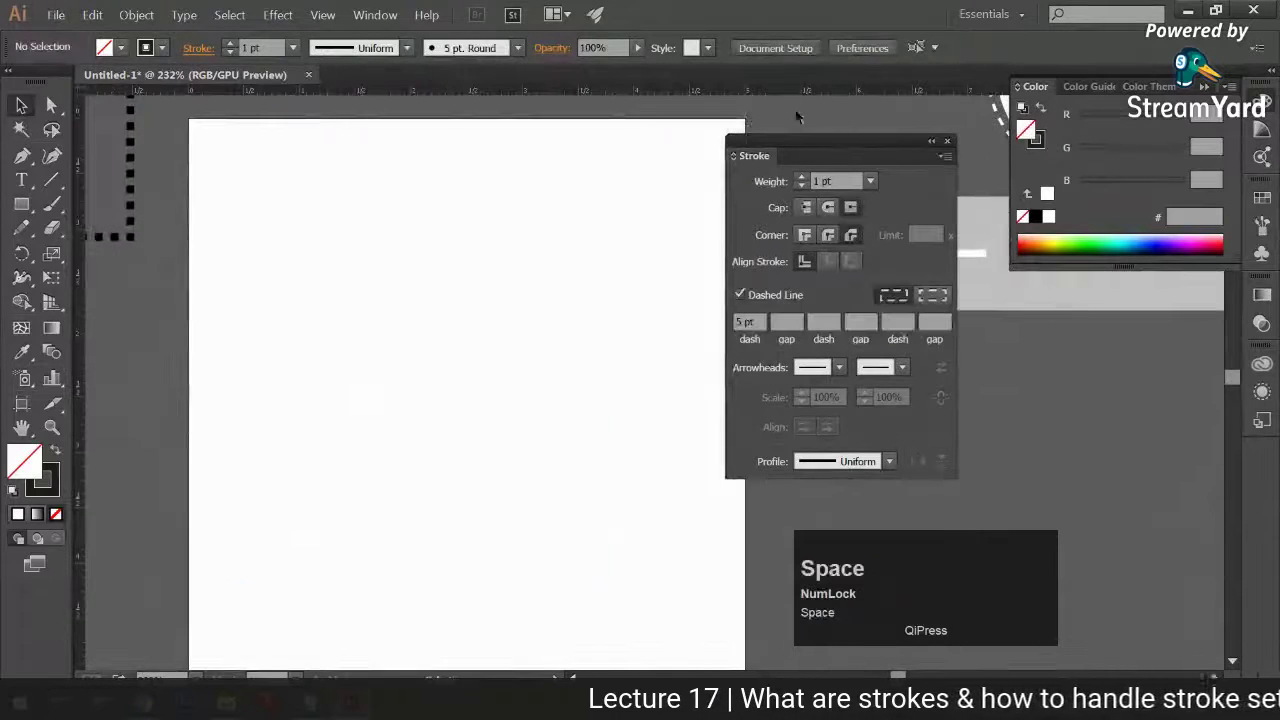
pyautogui.moveTo(792, 137); pyautogui.dragTo(832, 131)
pyautogui.moveTo(627, 316); pyautogui.dragTo(634, 304)
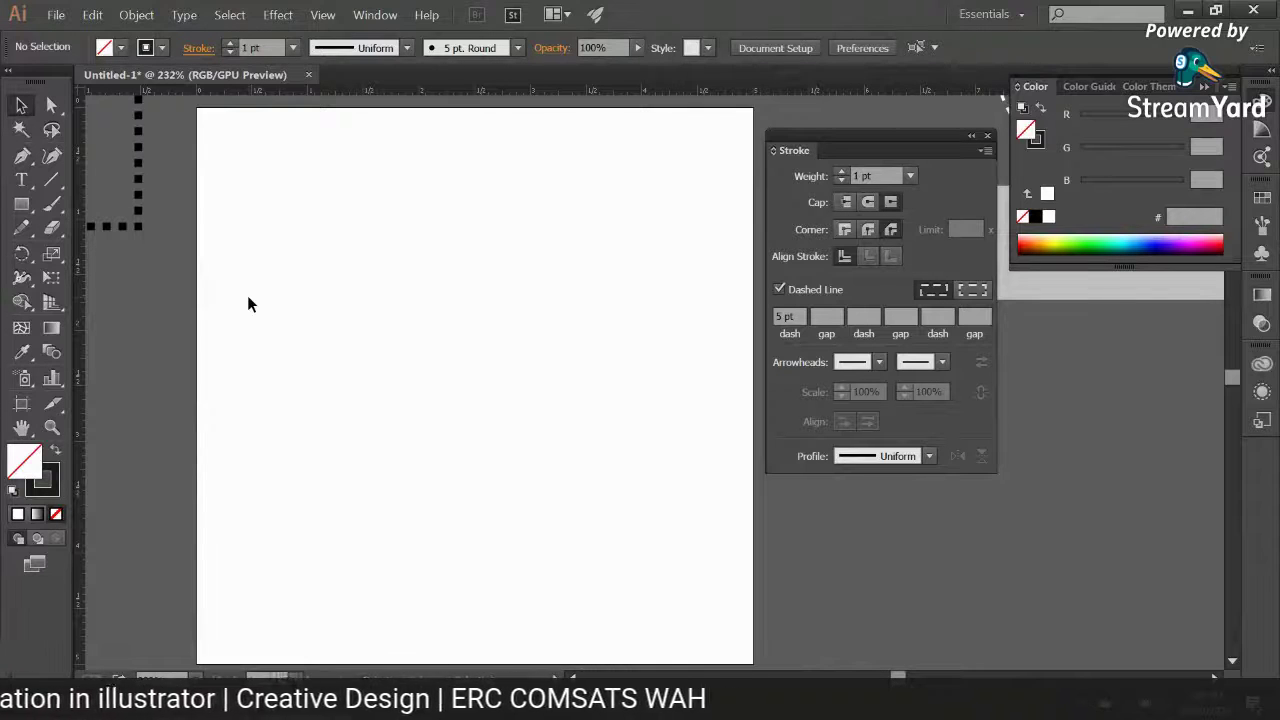
# Draw a straight horizontal line from left to right across the upper artboard with the Pen tool
pyautogui.click(25, 158)
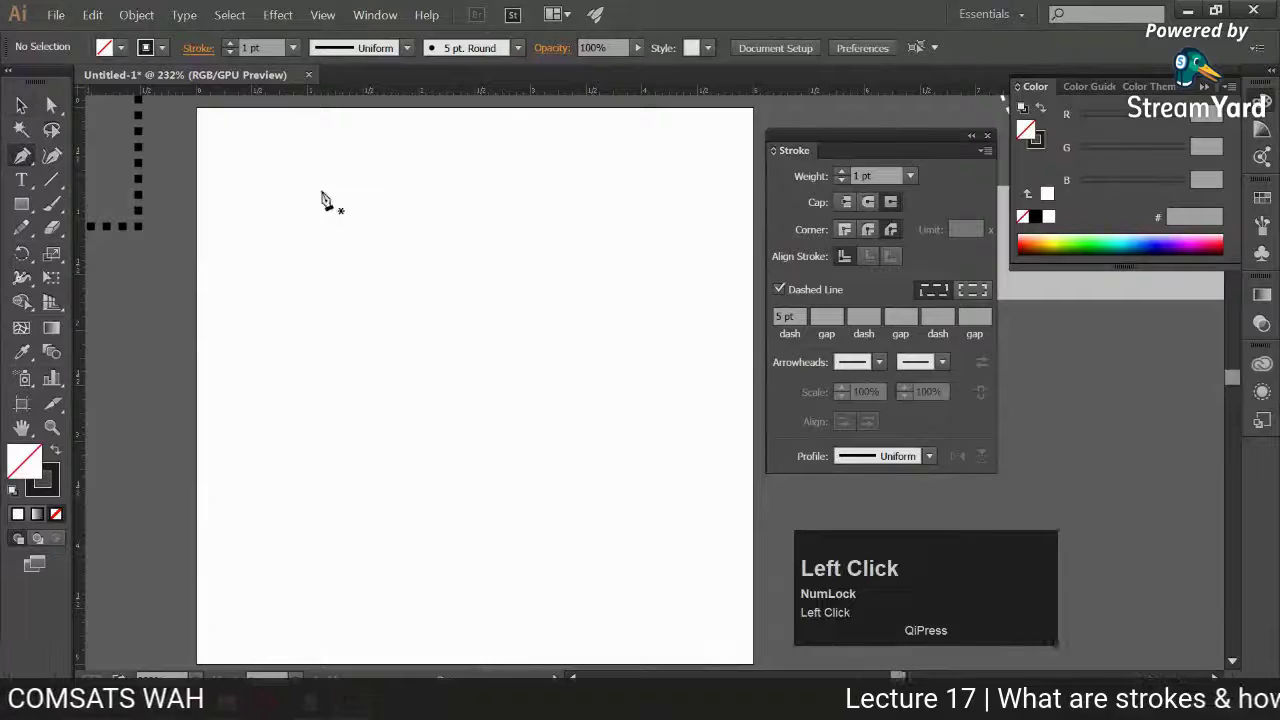
pyautogui.click(294, 186)
pyautogui.keyDown('shift'); pyautogui.click(645, 186); pyautogui.keyUp('shift')
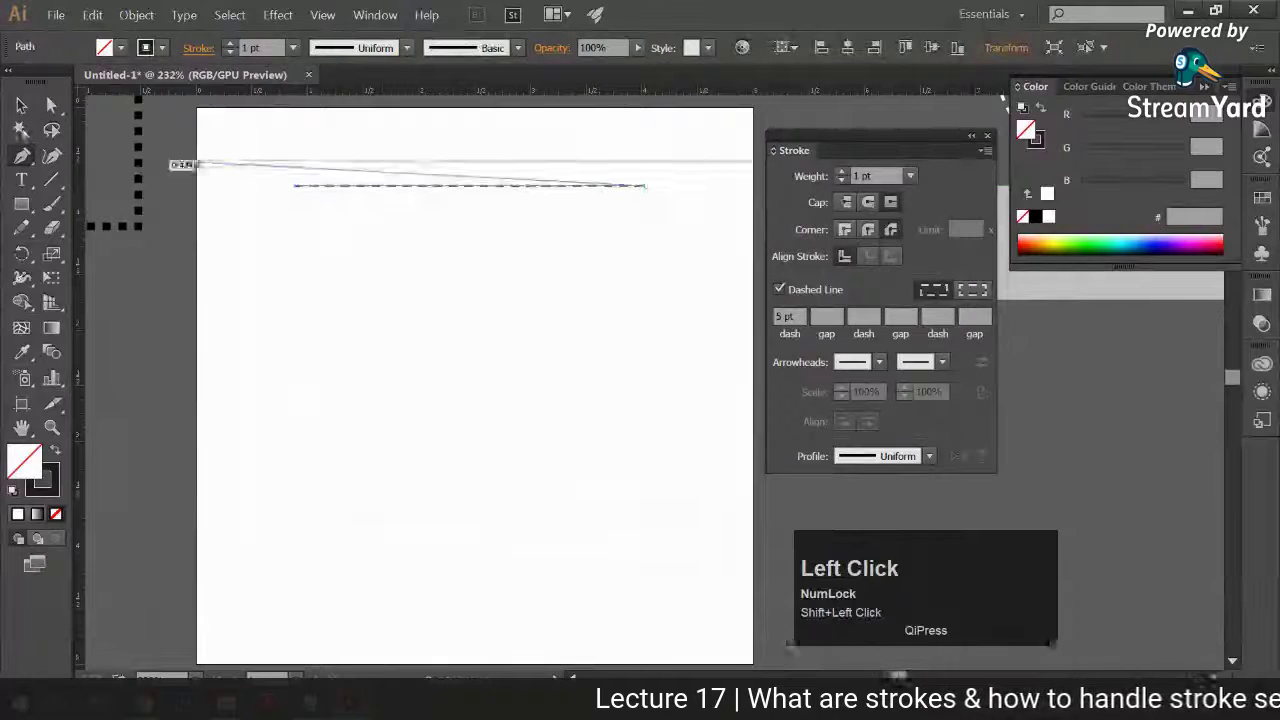
pyautogui.click(21, 105)
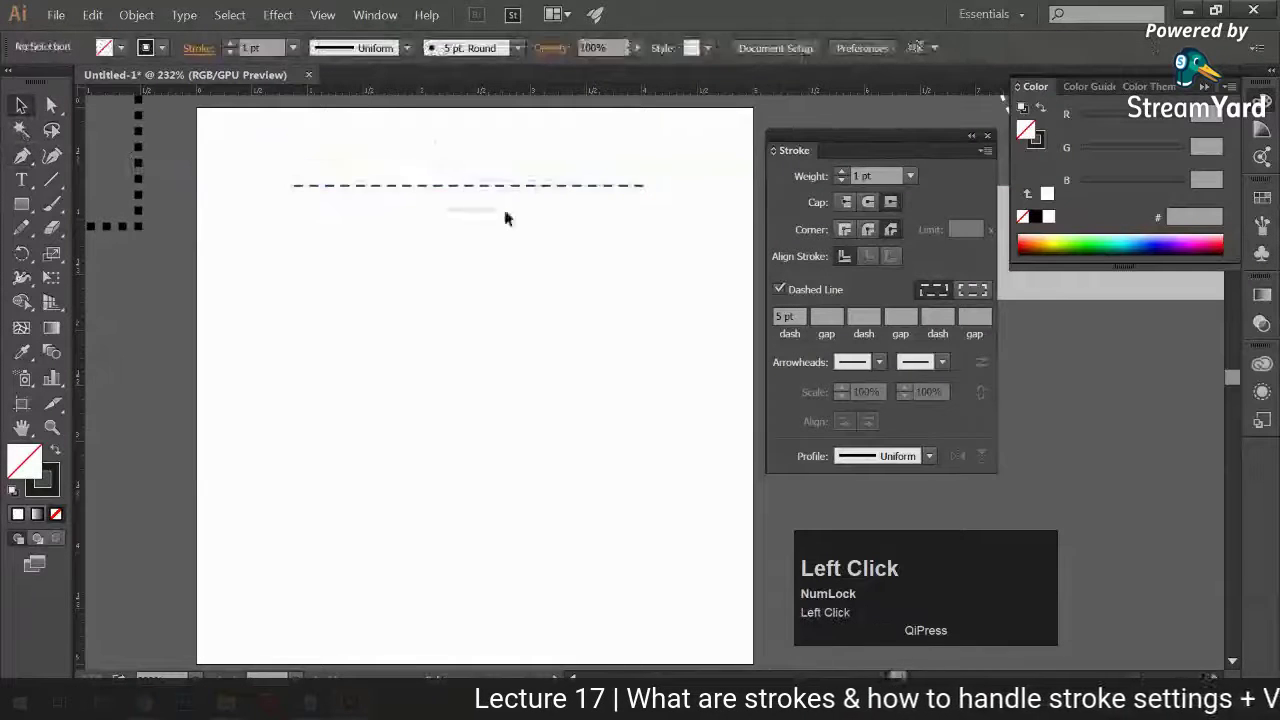
# Turn off dashing for the line and set its stroke weight to 4 pt
pyautogui.click(779, 289)
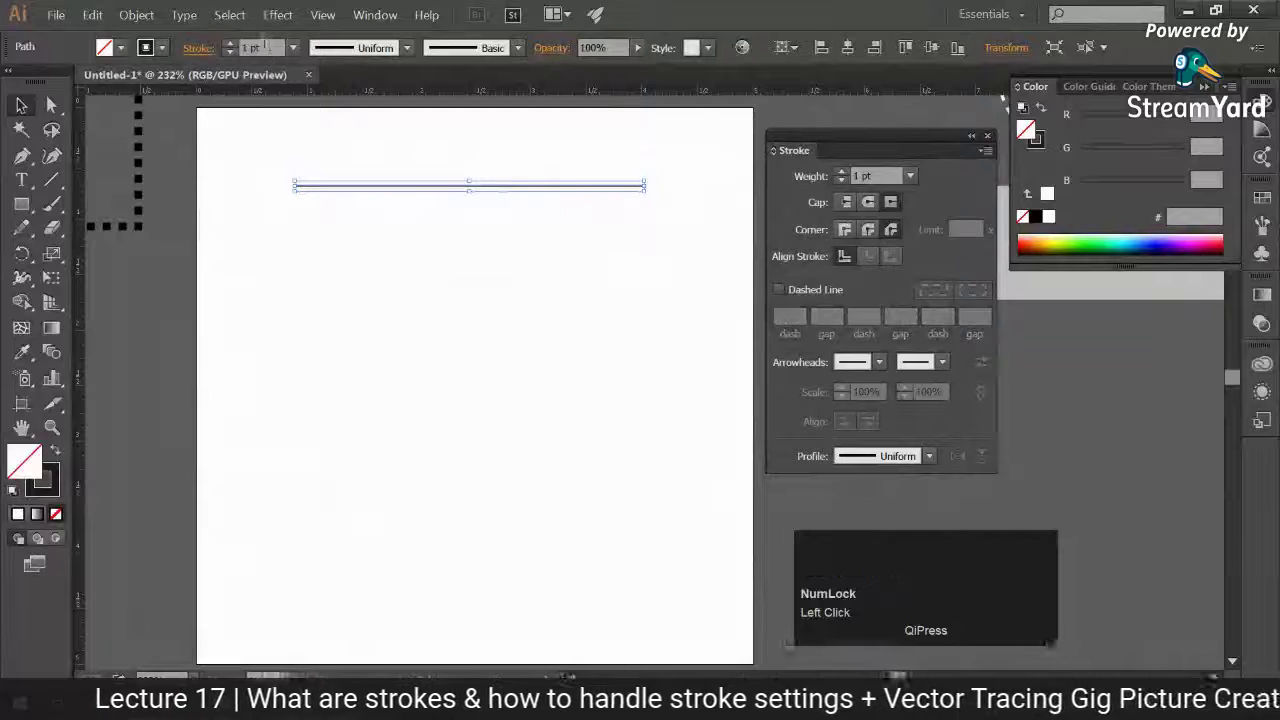
pyautogui.click(230, 43)
pyautogui.click(230, 43)
pyautogui.click(230, 43)
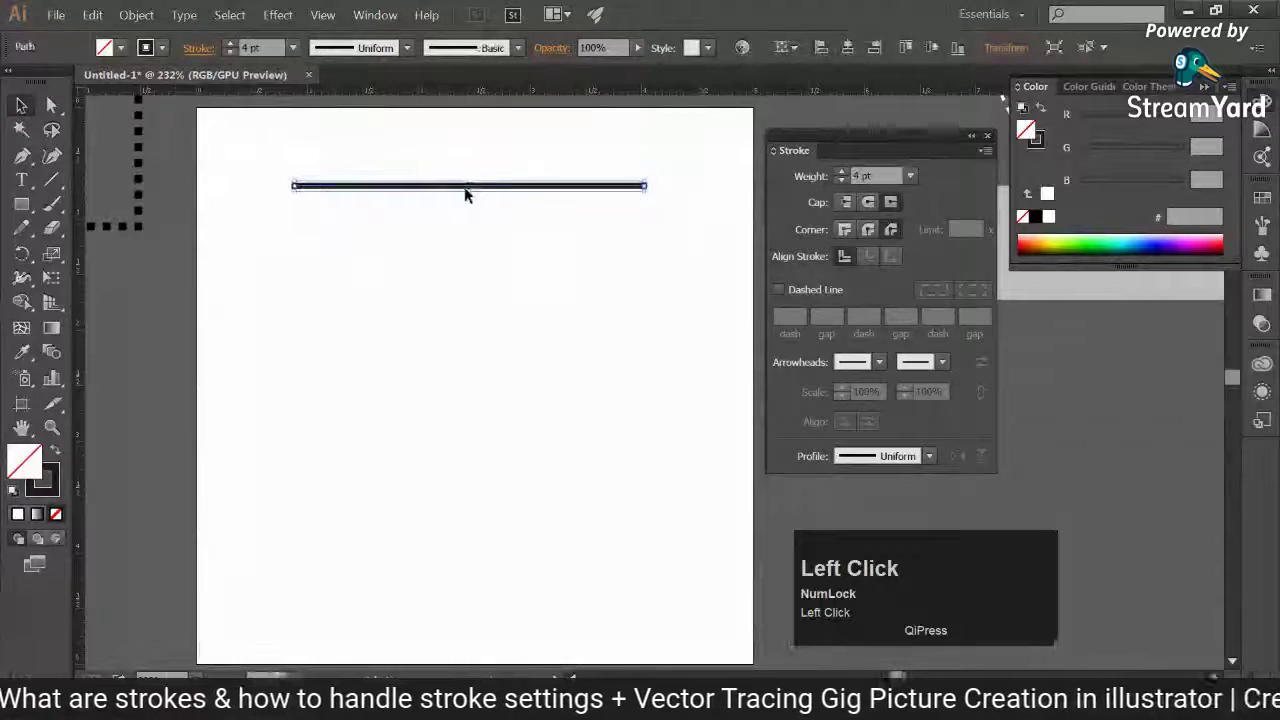
# Duplicate the line directly below the original and shift both lines together slightly down and to the right
pyautogui.moveTo(469, 186); pyautogui.dragTo(485, 256)
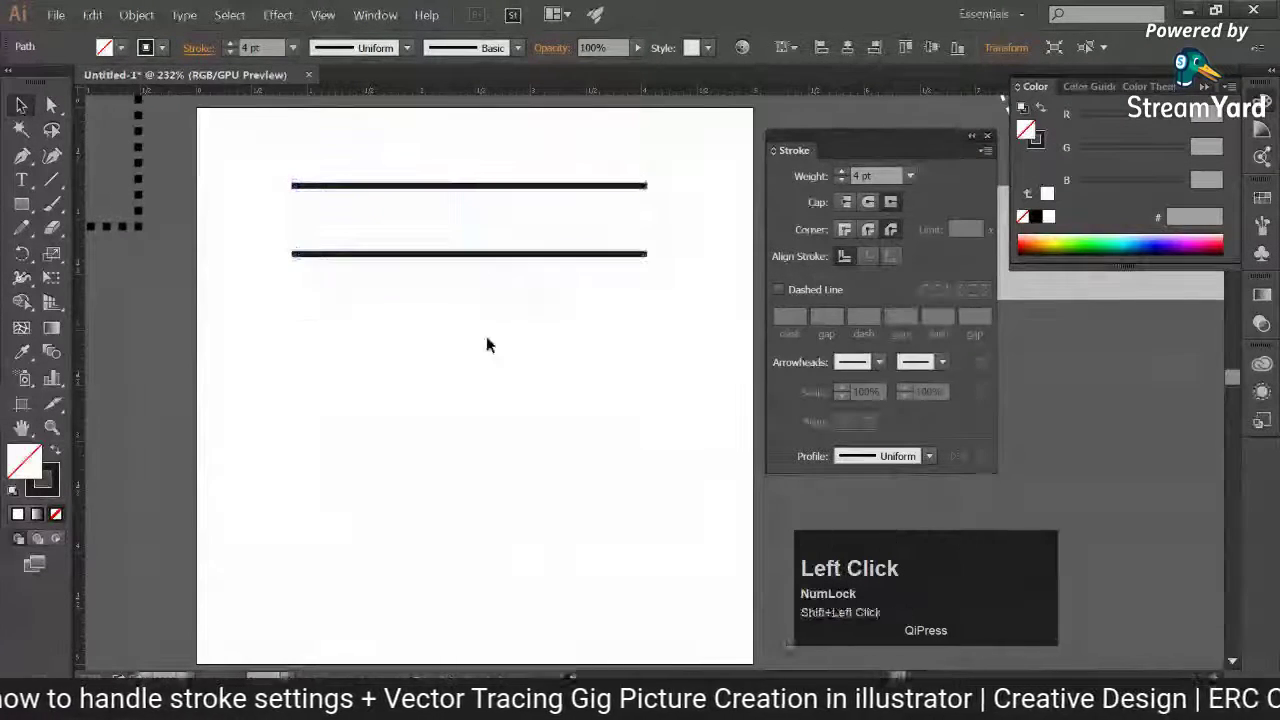
pyautogui.click(462, 186)
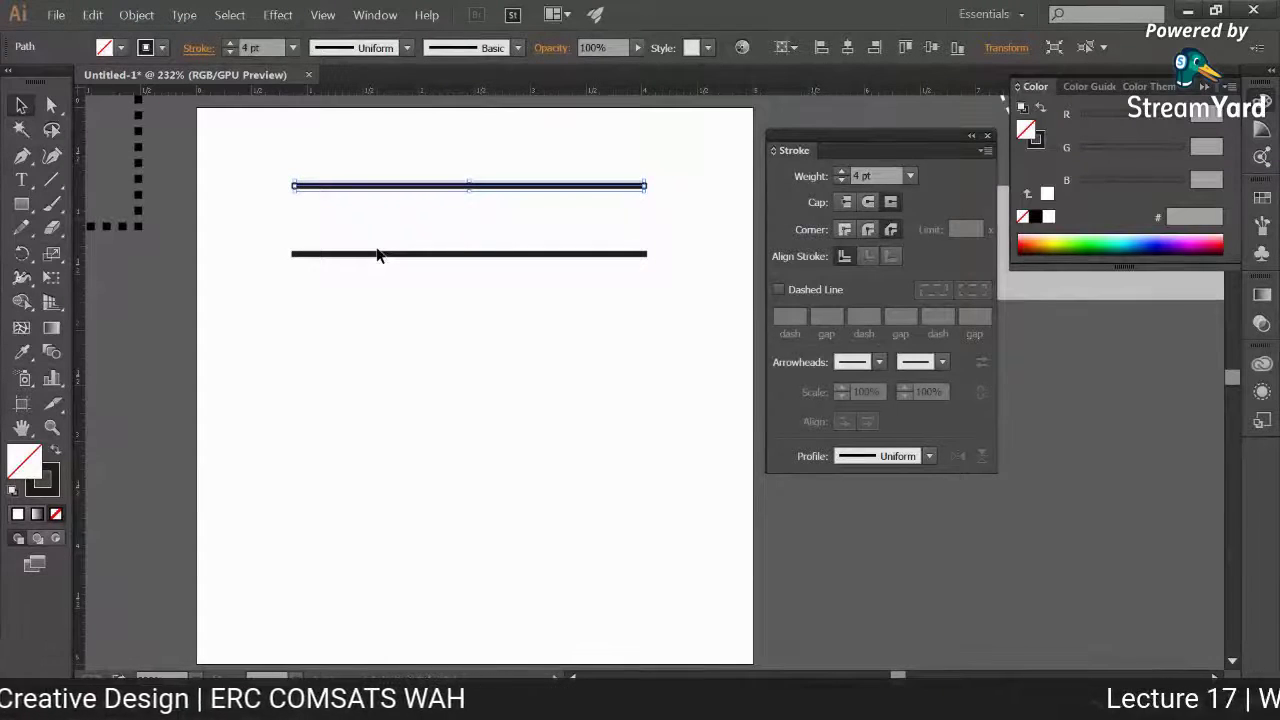
pyautogui.click(432, 185)
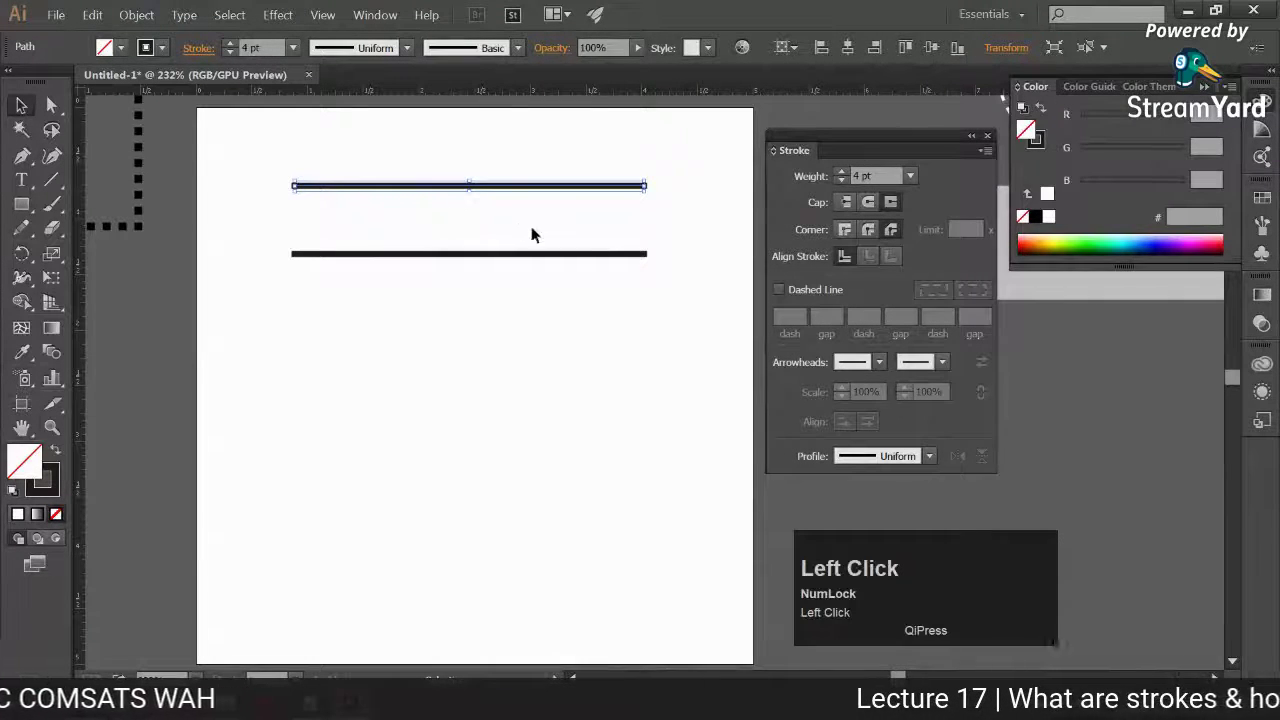
pyautogui.moveTo(436, 162); pyautogui.dragTo(558, 280)
pyautogui.keyDown('shift'); pyautogui.click(523, 275); pyautogui.keyUp('shift')
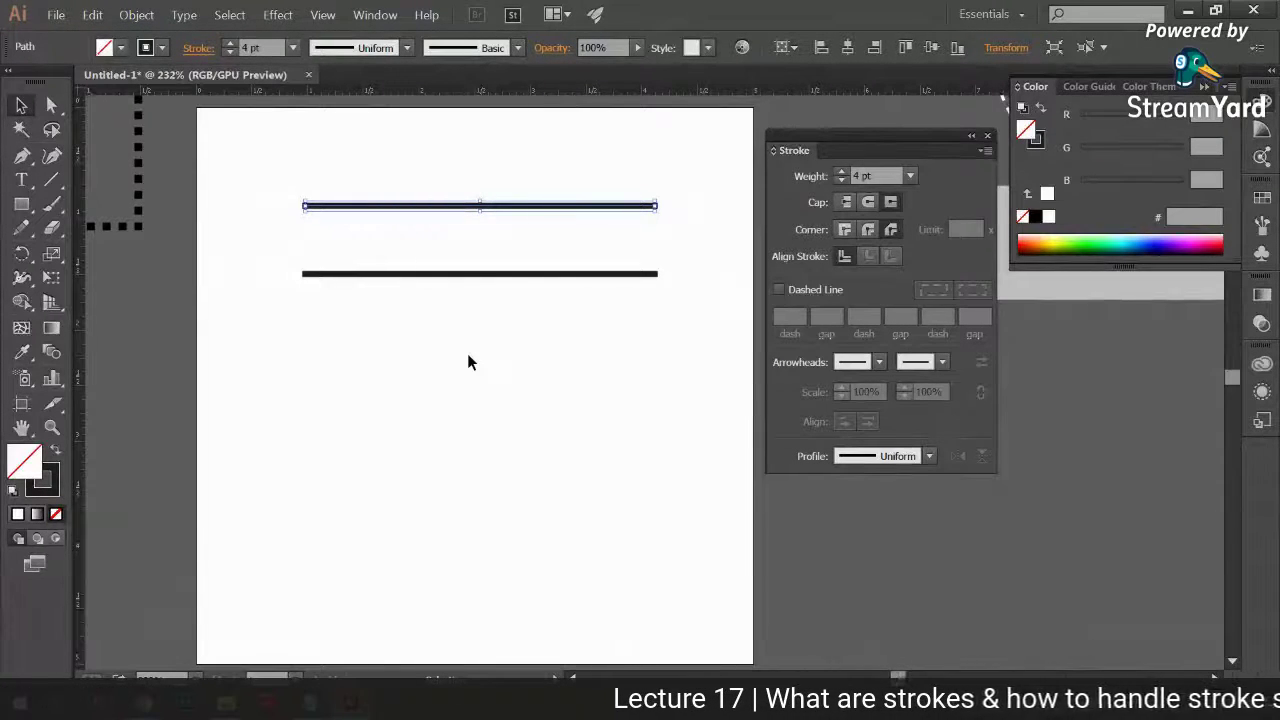
# Draw a third horizontal line from left to right below the existing pair with the Pen tool
pyautogui.click(24, 157)
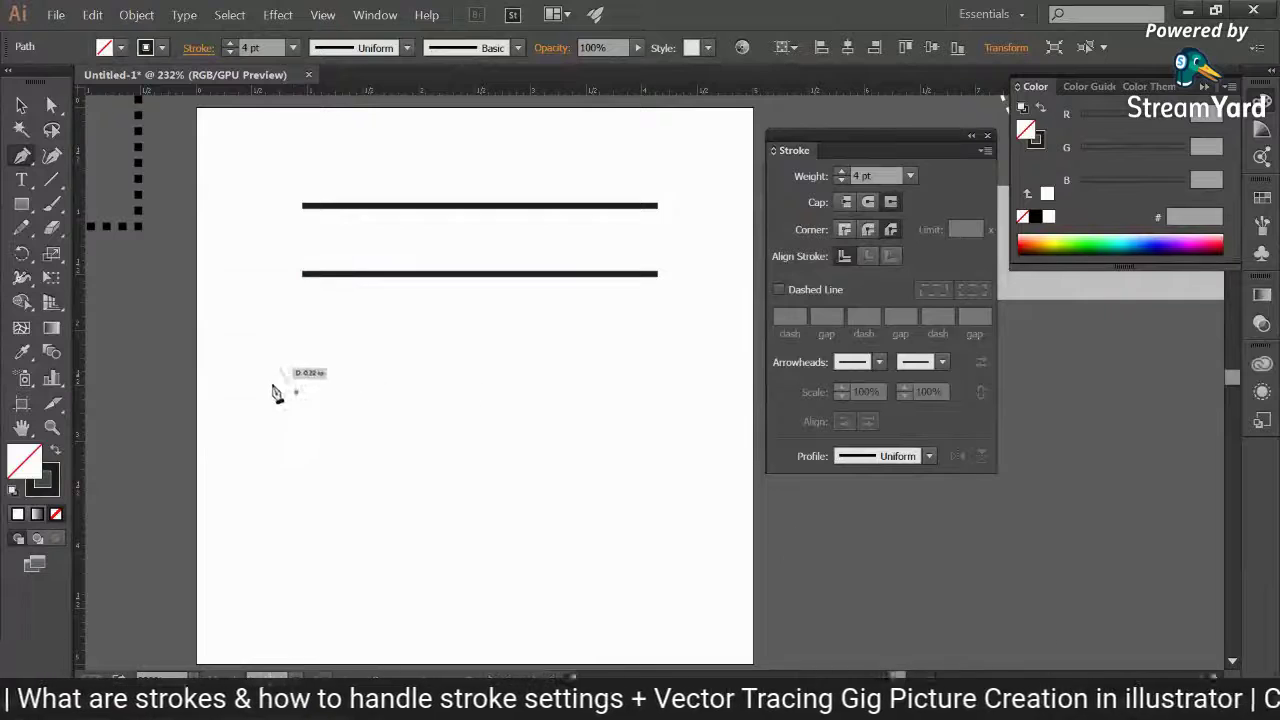
pyautogui.click(296, 392)
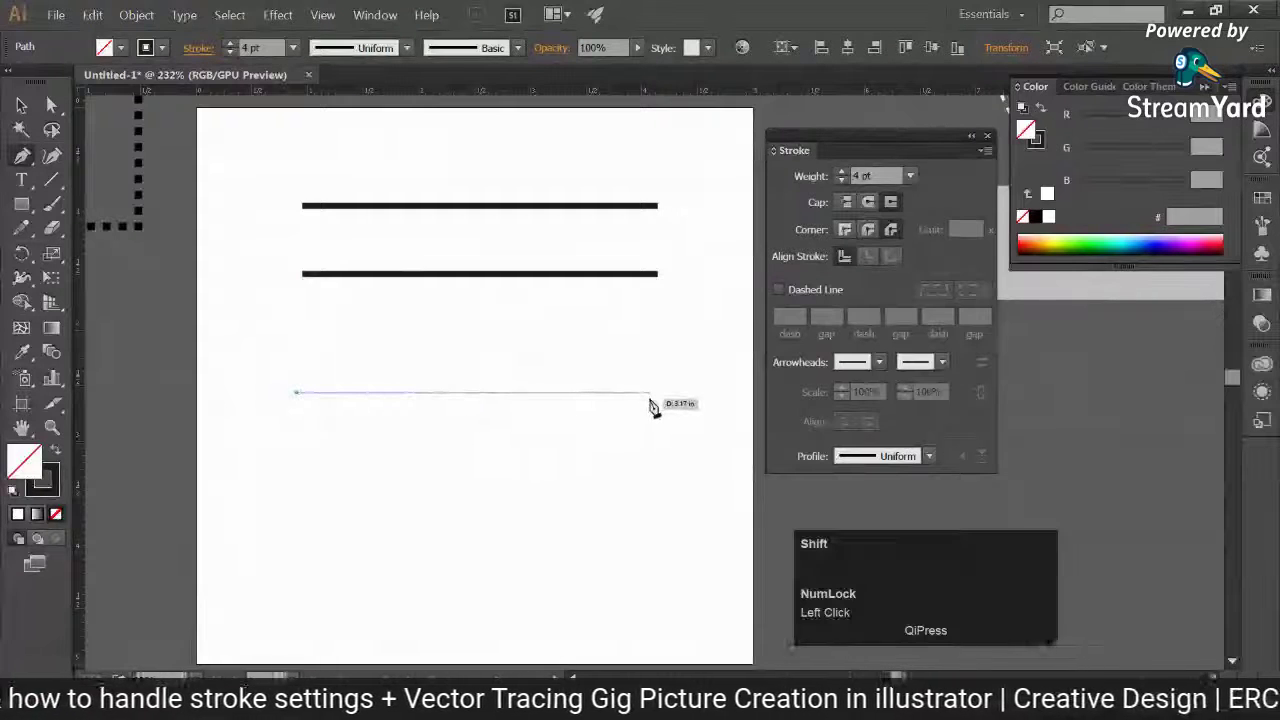
pyautogui.keyDown('shift'); pyautogui.click(651, 403); pyautogui.keyUp('shift')
pyautogui.click(20, 105)
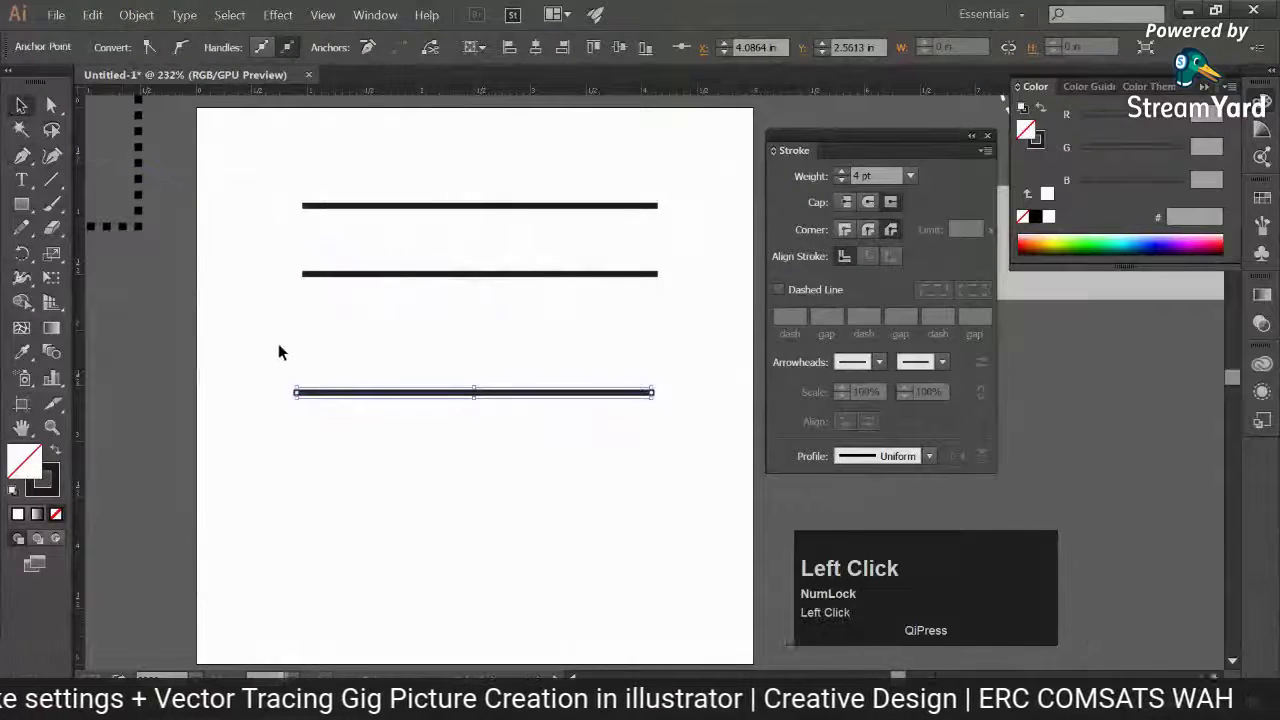
# Draw a diagonal line from right to left below the third line, sloping down to the left
pyautogui.click(22, 155)
pyautogui.click(680, 430)
pyautogui.click(281, 505)
pyautogui.click(20, 105)
pyautogui.click(694, 429)
pyautogui.moveTo(263, 489); pyautogui.dragTo(319, 541)
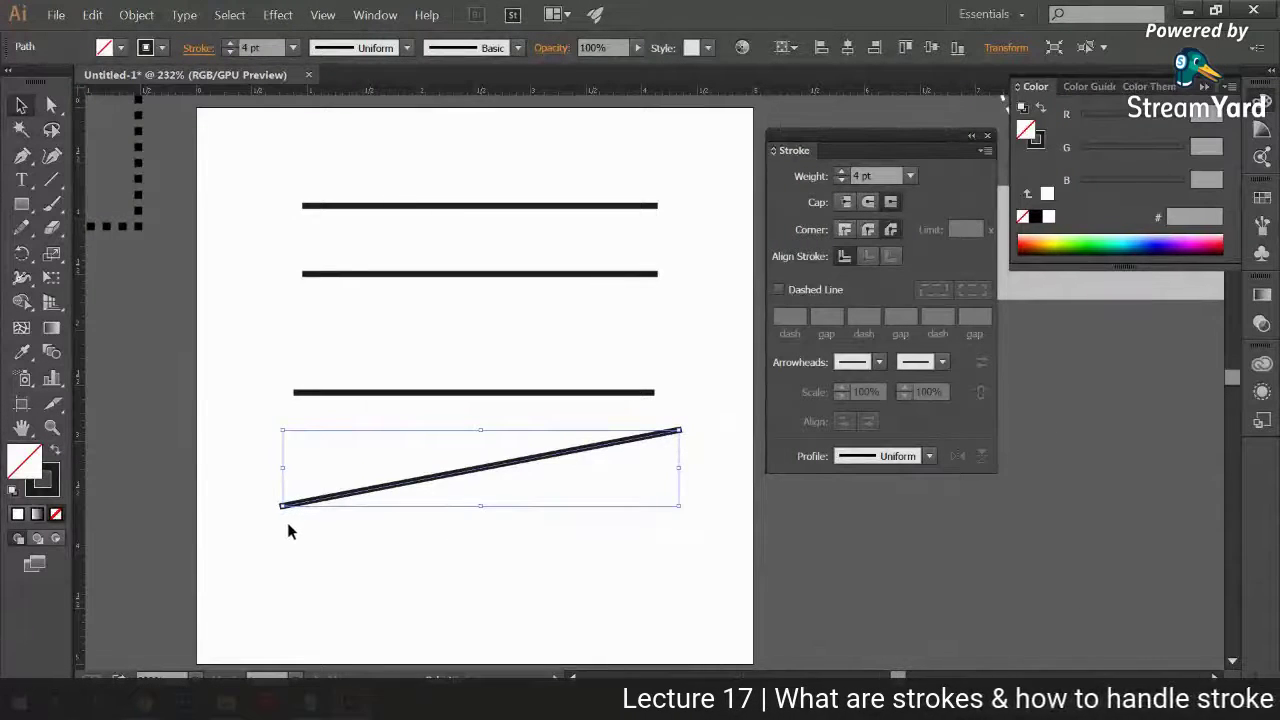
# Undo the diagonal line and the third horizontal line
pyautogui.hotkey('ctrl', 'z')
pyautogui.hotkey('ctrl', 'z')
pyautogui.hotkey('ctrl', 'z')
# Add the Arrow 1 arrowhead to the end of the upper line and look through the other arrowhead styles
pyautogui.moveTo(460, 172); pyautogui.dragTo(505, 215)
pyautogui.click(930, 363)
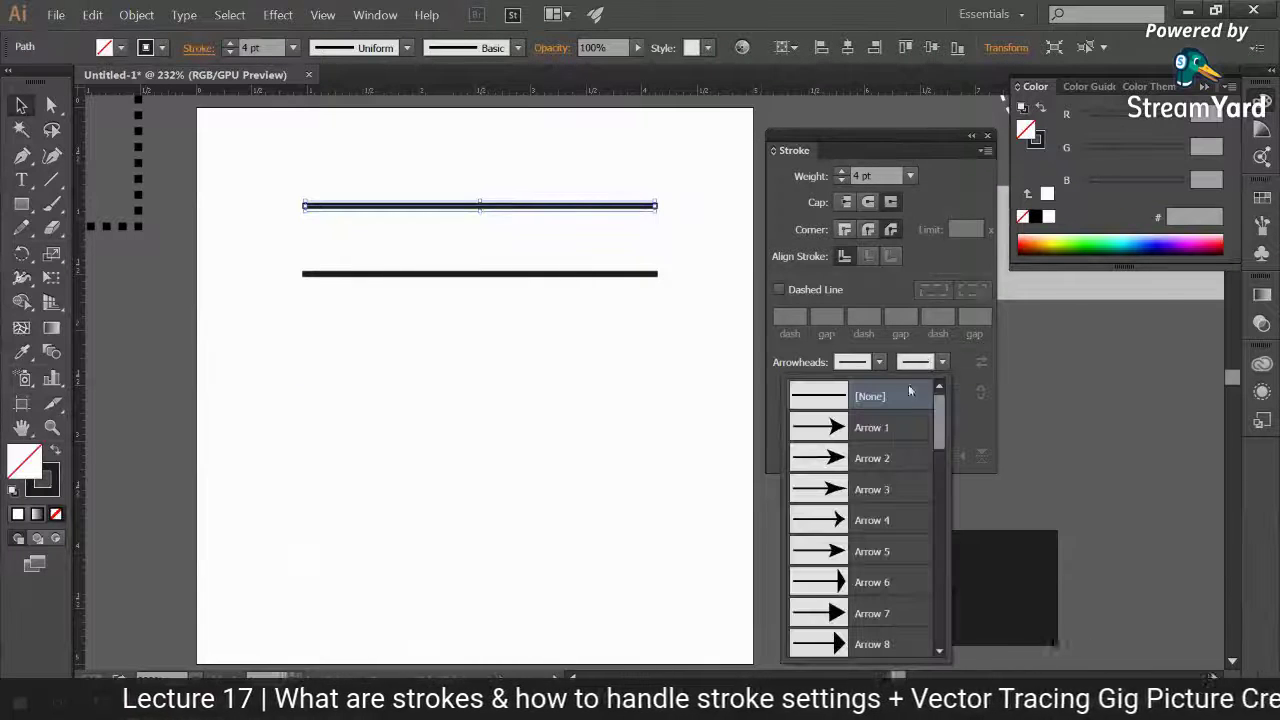
pyautogui.click(869, 428)
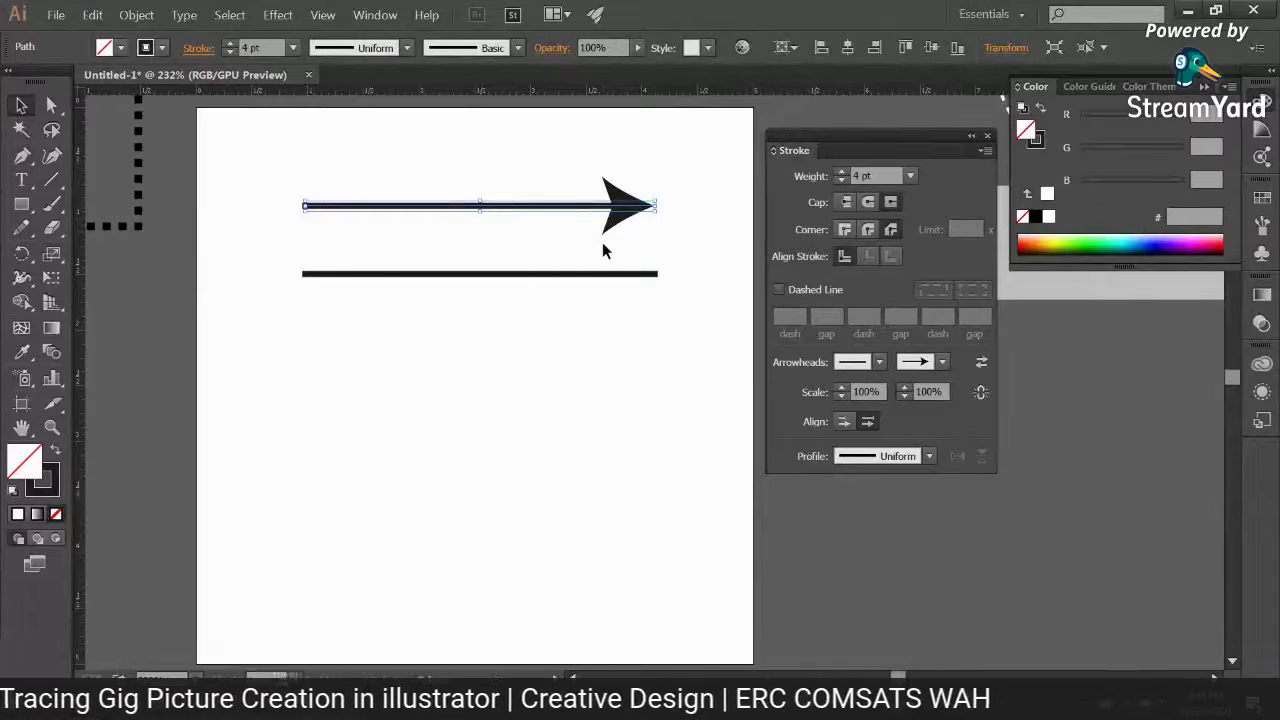
pyautogui.click(943, 363)
pyautogui.scroll(-5, 881, 435)
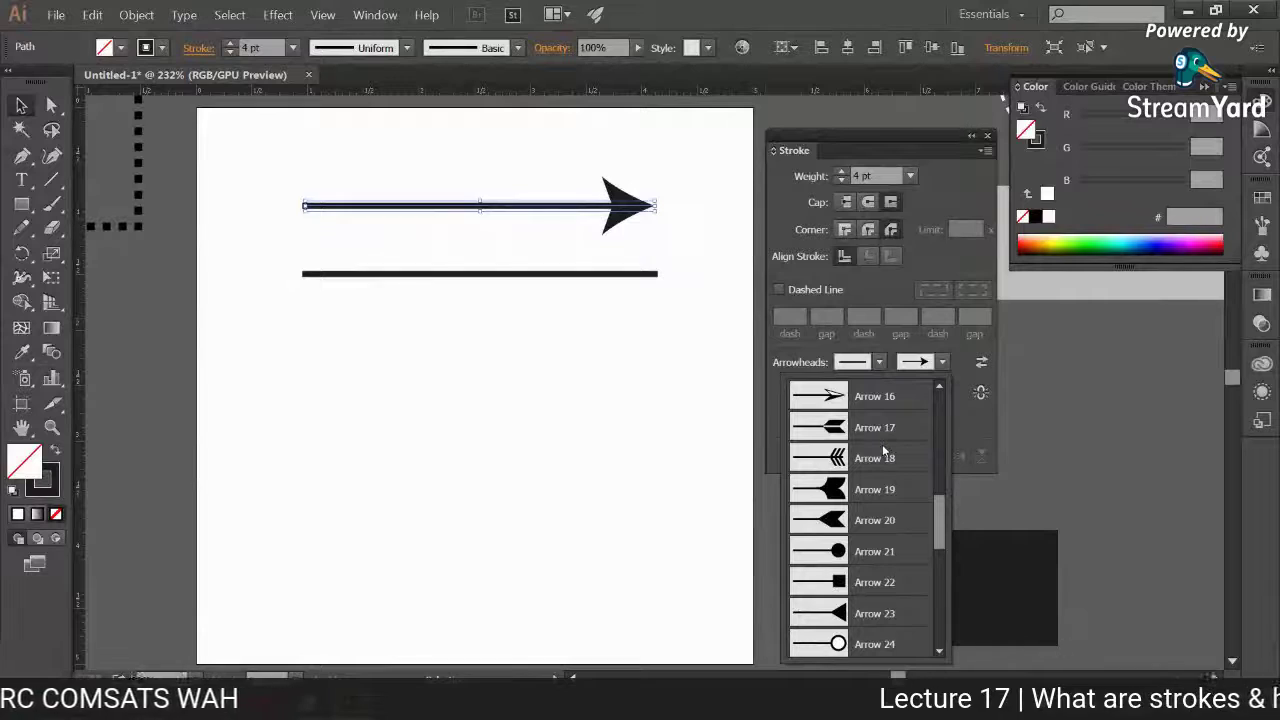
pyautogui.click(708, 452)
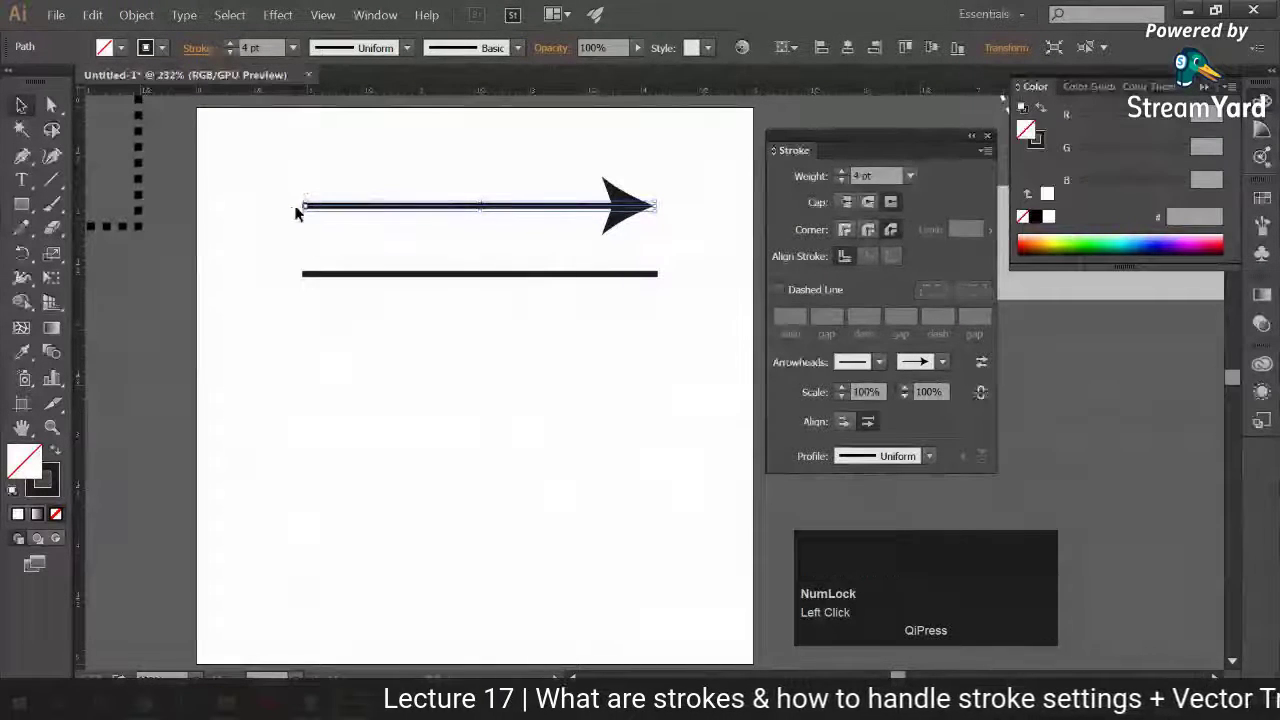
# Add the feathered Arrow 17 arrowhead to the start of the upper line
pyautogui.click(879, 363)
pyautogui.scroll(-2, 880, 432)
pyautogui.scroll(-5, 880, 432)
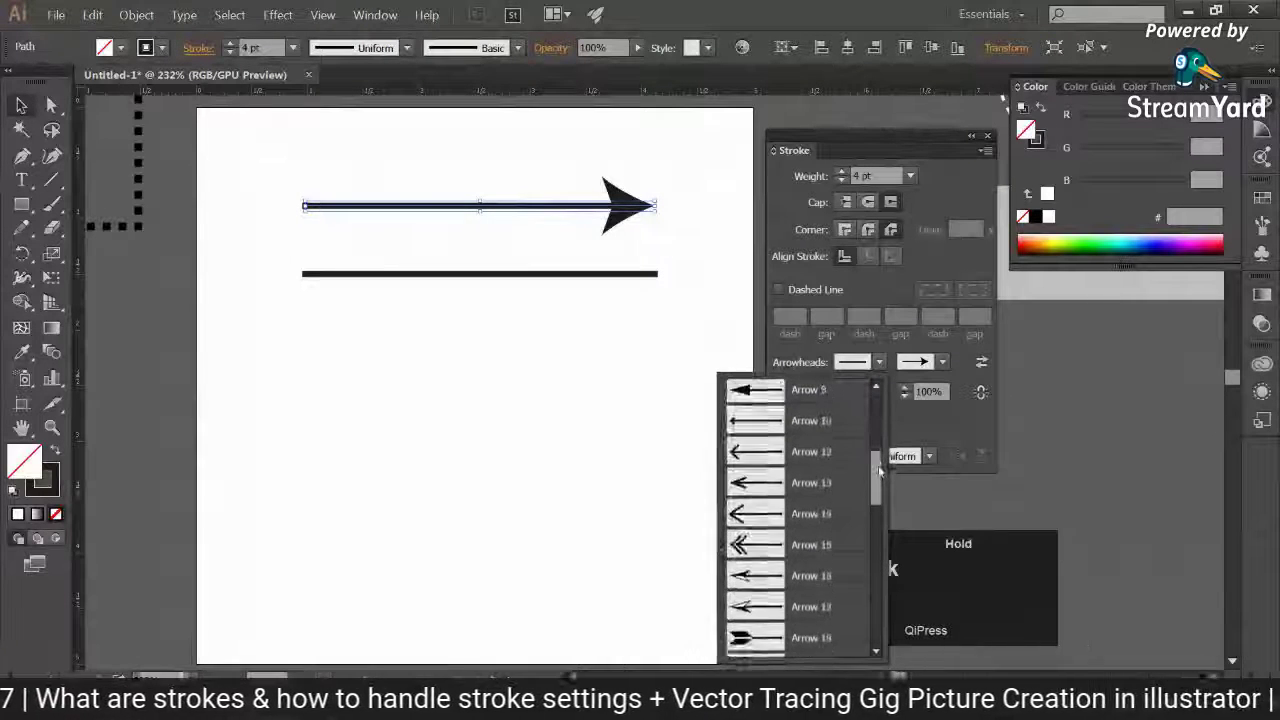
pyautogui.click(798, 584)
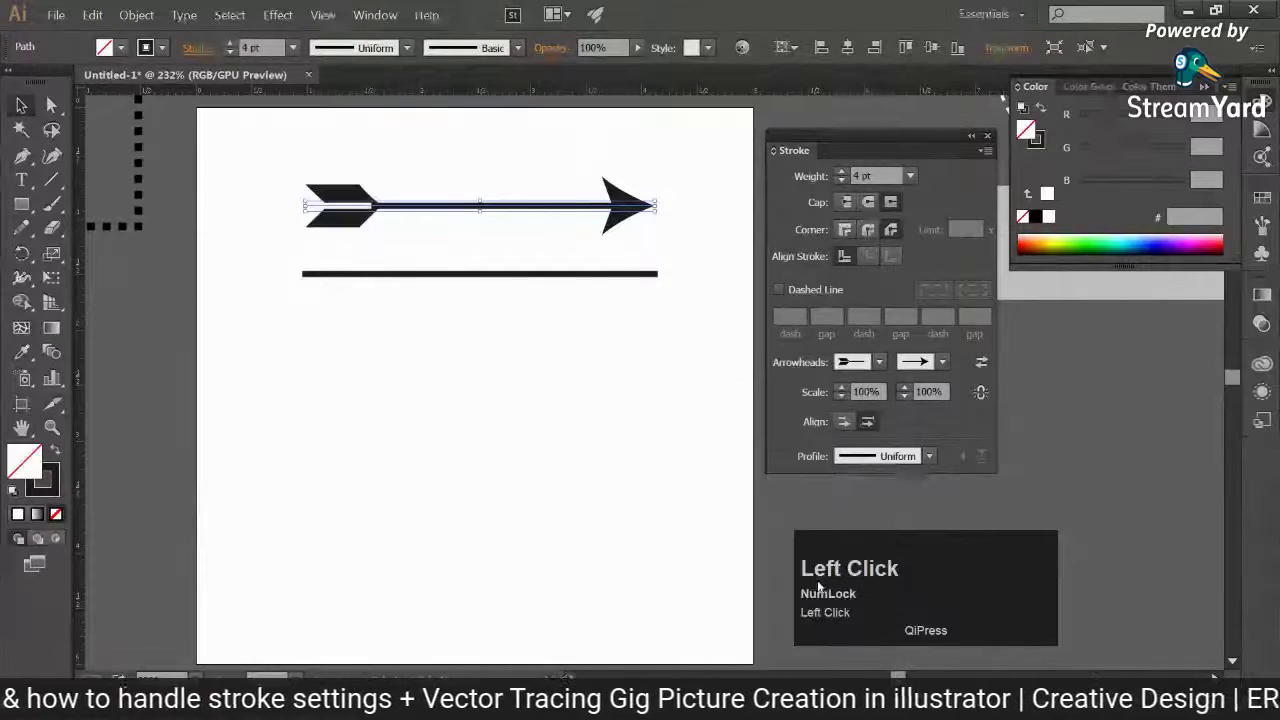
pyautogui.click(612, 452)
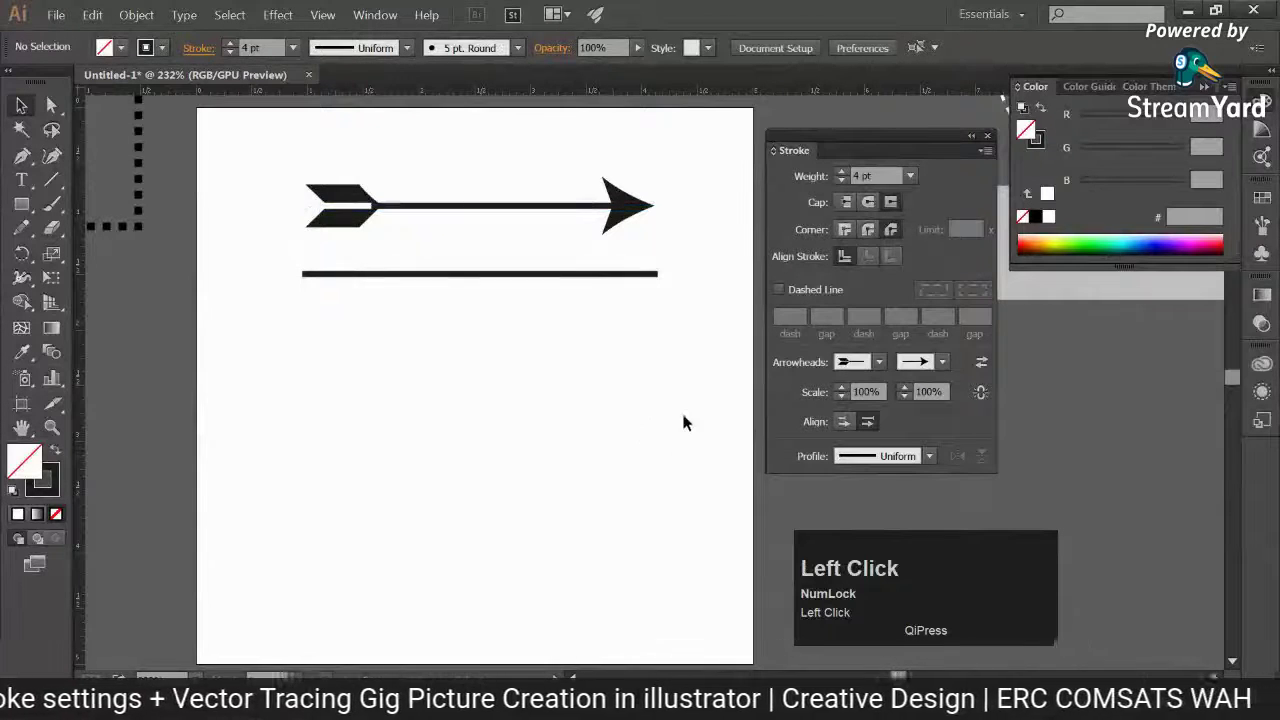
# Reduce the upper line's end arrowhead scale to 40%, then enlarge it to 160%
pyautogui.click(475, 208)
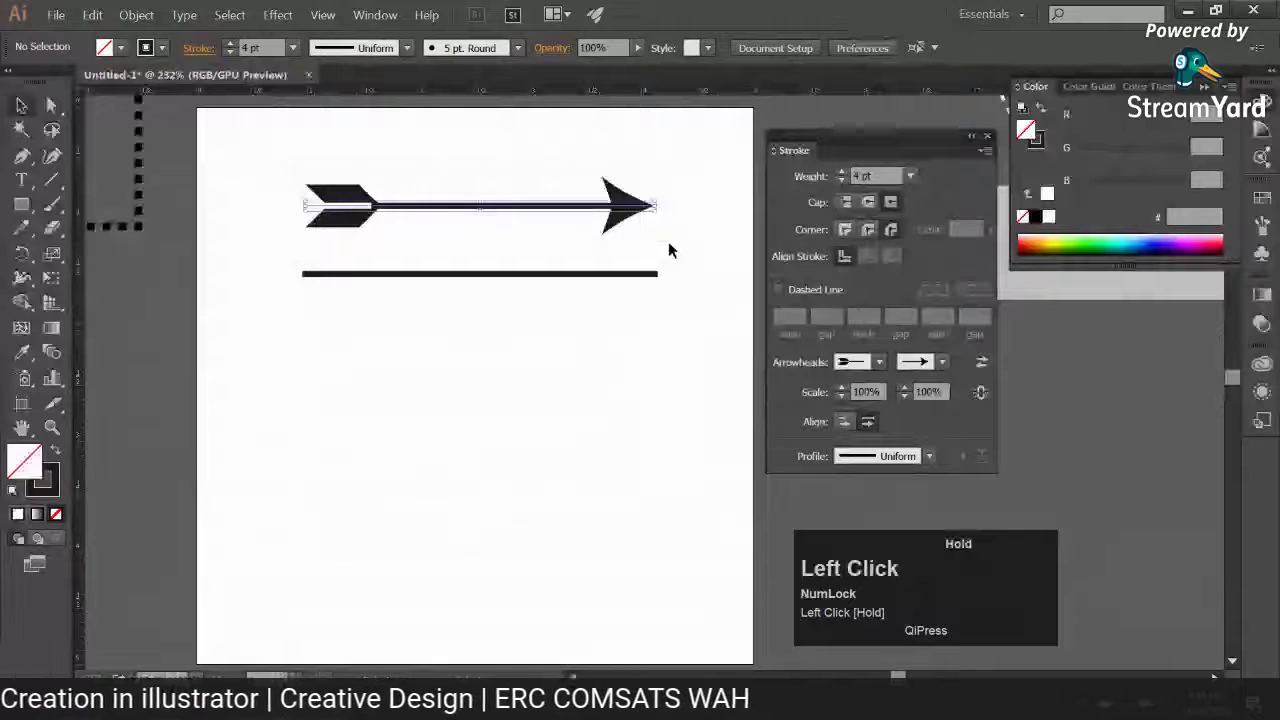
pyautogui.moveTo(670, 250); pyautogui.dragTo(660, 283)
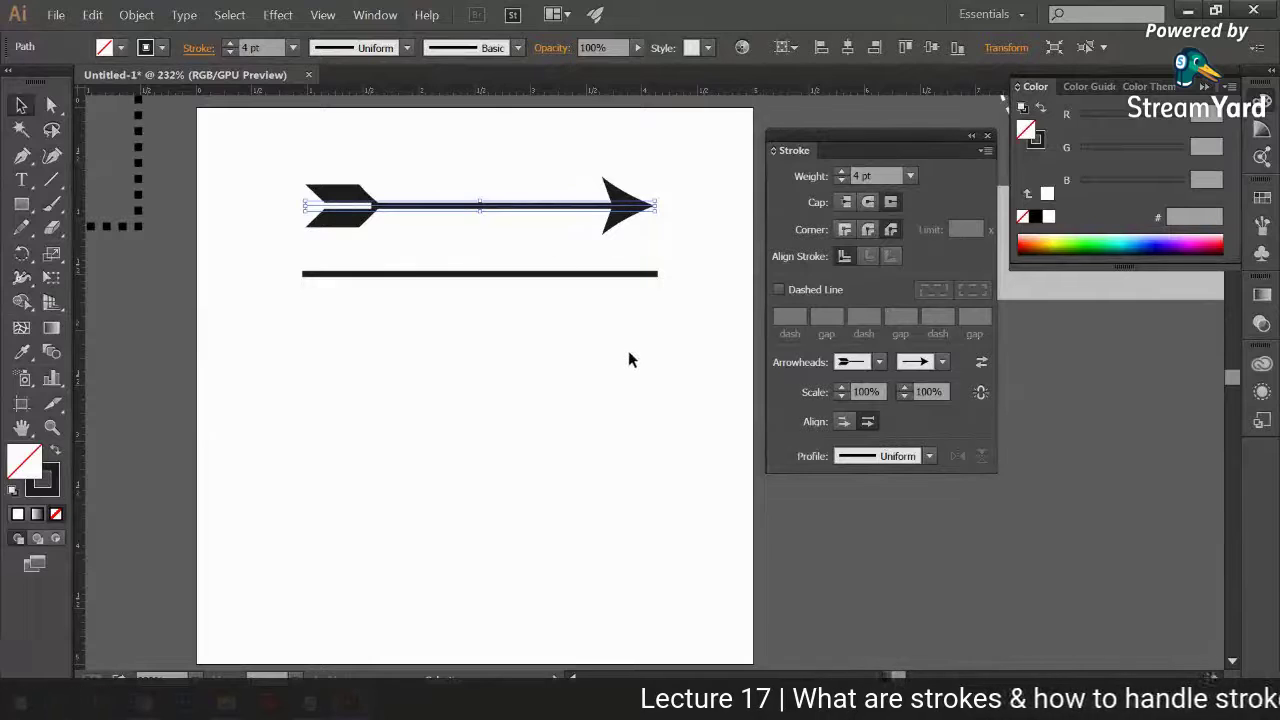
pyautogui.moveTo(305, 160); pyautogui.dragTo(642, 250)
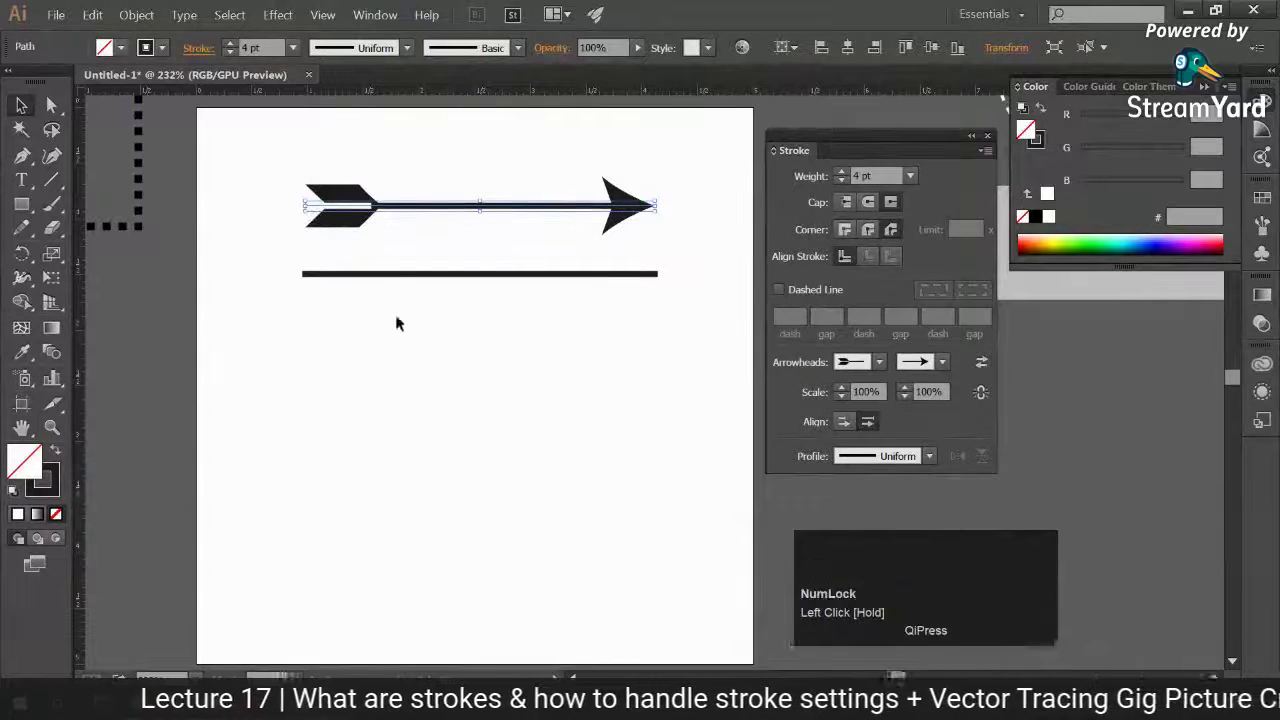
pyautogui.click(903, 397)
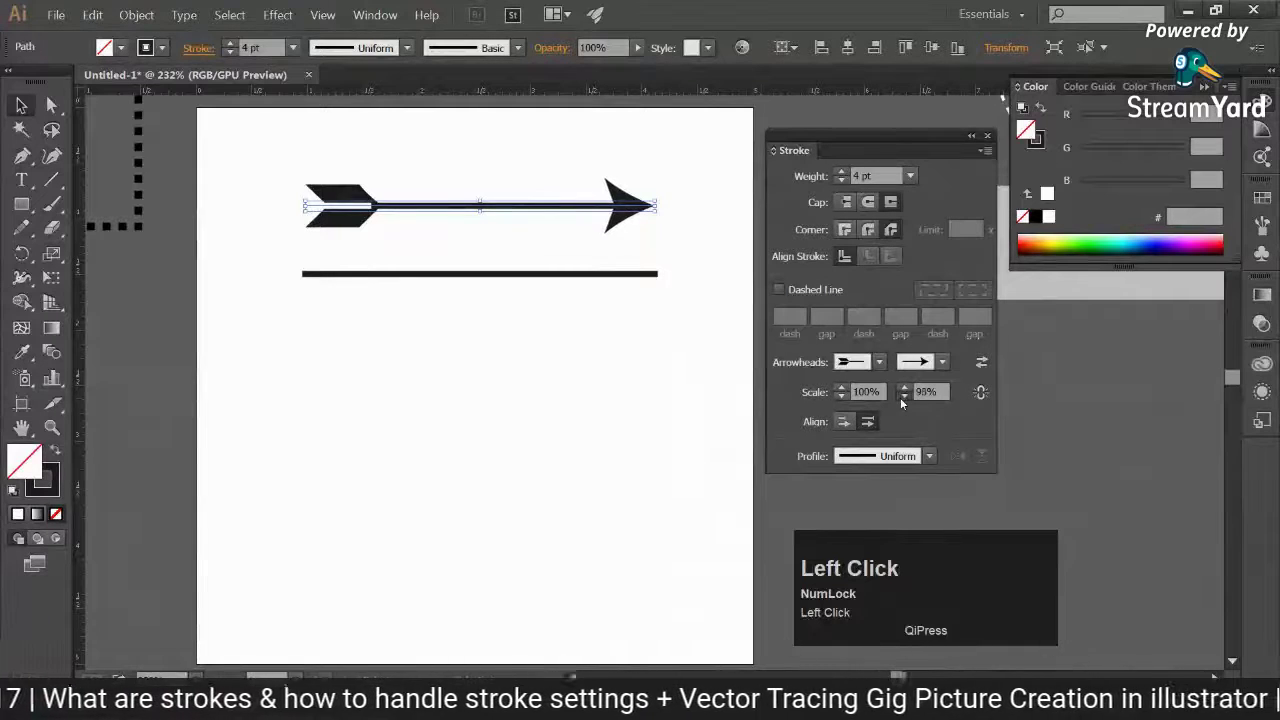
pyautogui.keyDown('shift'); pyautogui.click(902, 396); pyautogui.keyUp('shift')
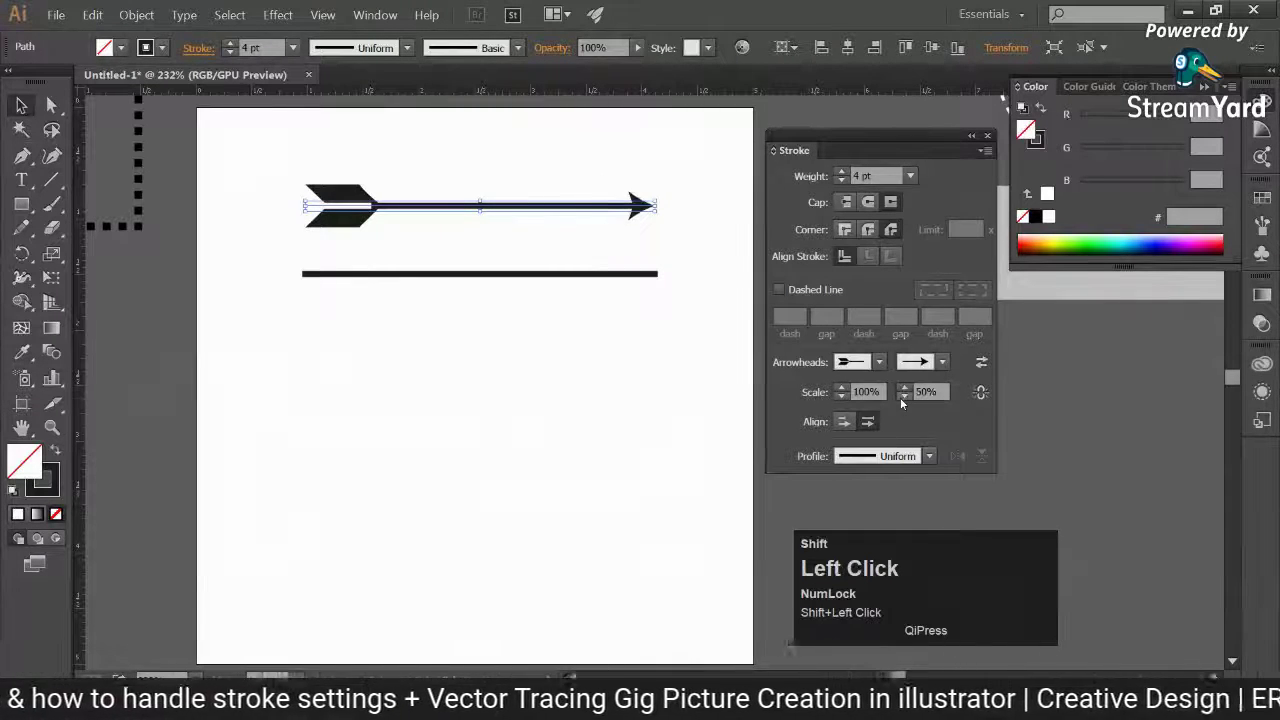
pyautogui.keyDown('shift'); pyautogui.click(903, 396); pyautogui.keyUp('shift')
pyautogui.keyDown('shift'); pyautogui.click(904, 389); pyautogui.keyUp('shift')
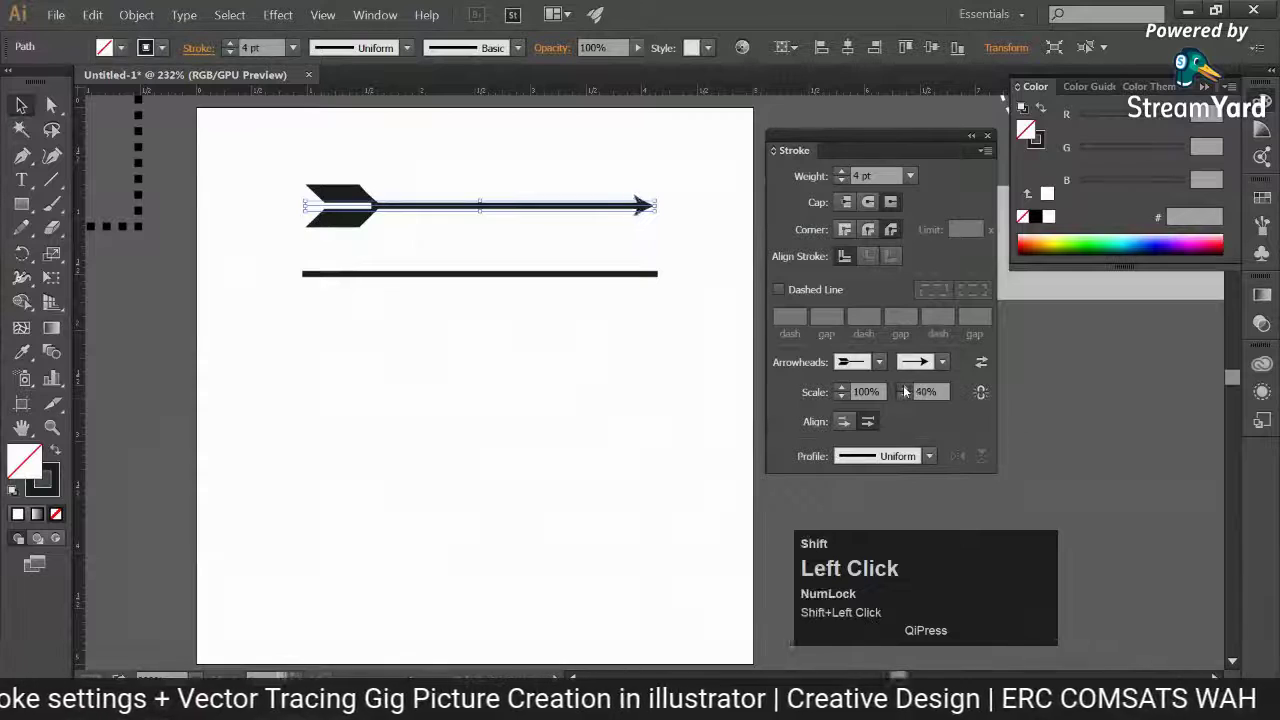
pyautogui.click(904, 389)
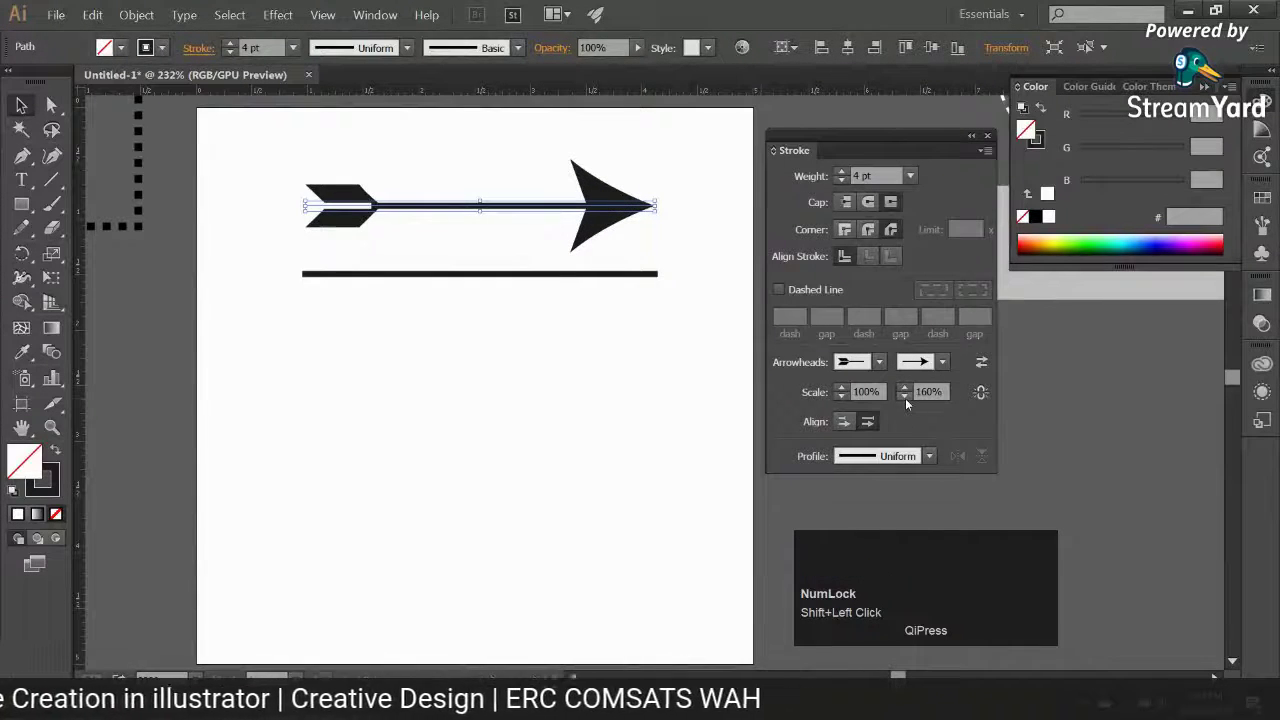
# Scale the upper line's end arrowhead down to 70% in successive decrements
pyautogui.click(904, 397)
pyautogui.click(906, 397)
pyautogui.click(908, 396)
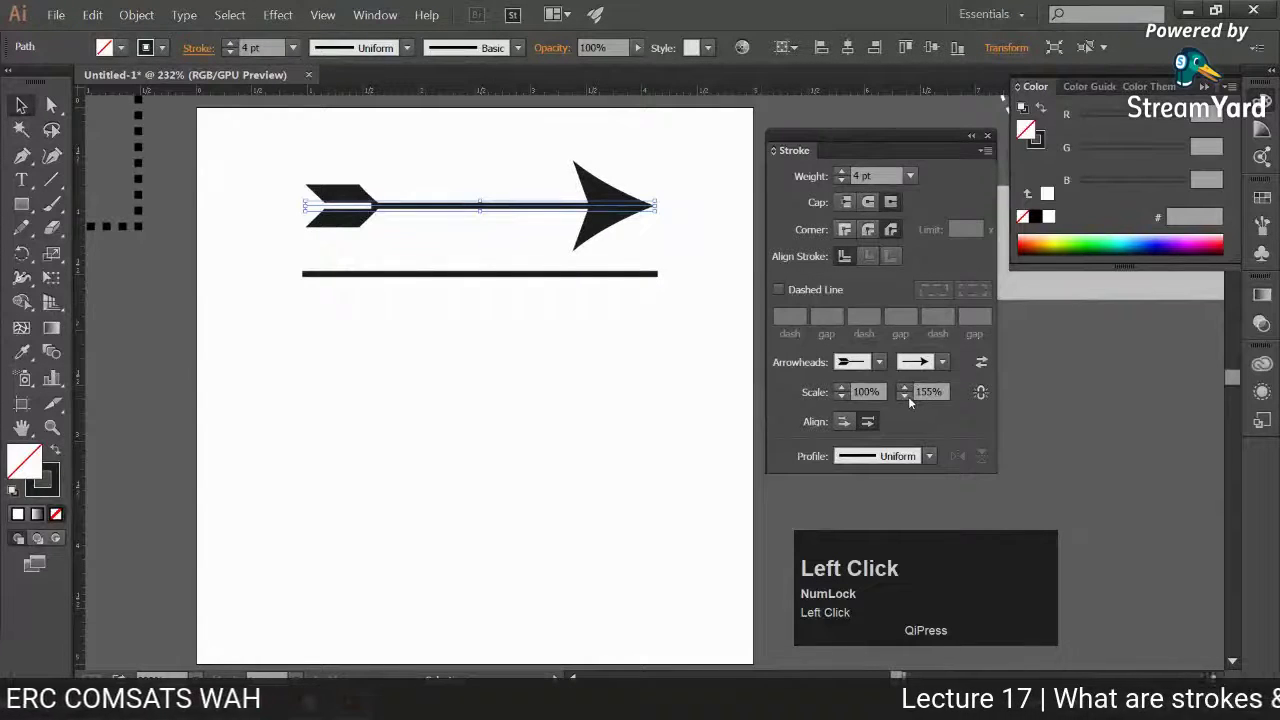
pyautogui.keyDown('shift'); pyautogui.click(908, 396); pyautogui.keyUp('shift')
pyautogui.keyDown('shift'); pyautogui.click(908, 396); pyautogui.keyUp('shift')
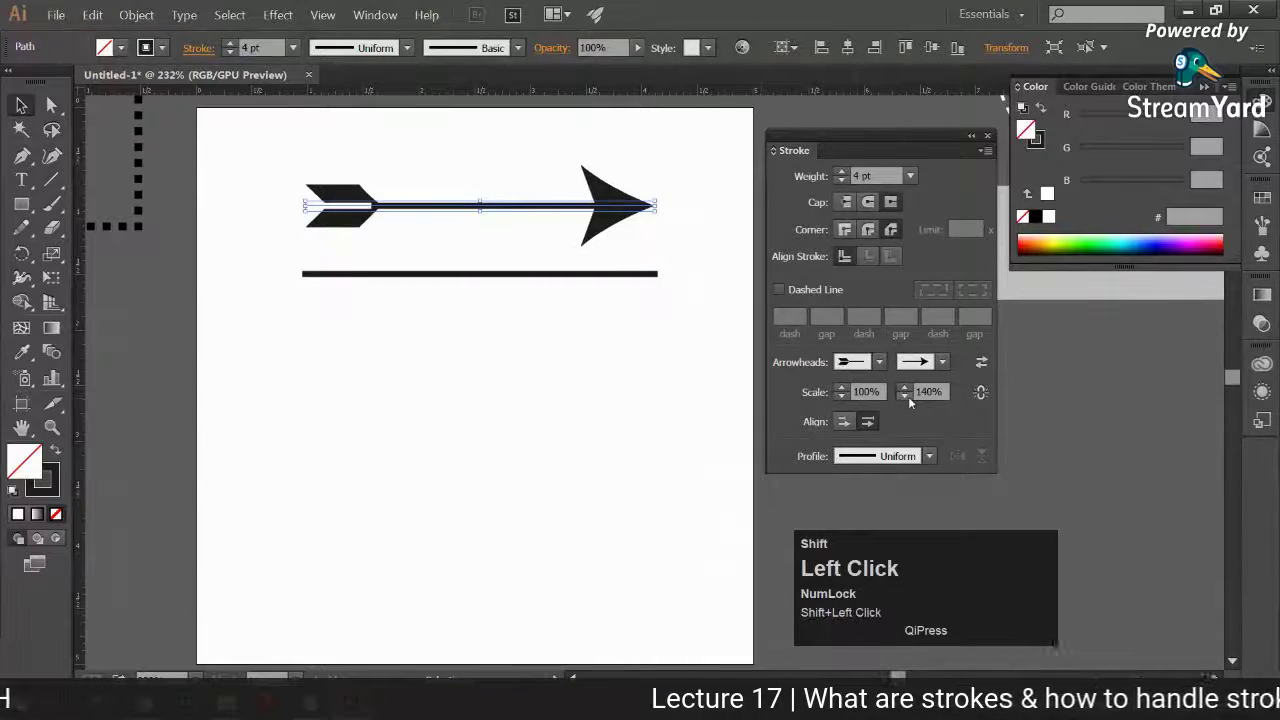
pyautogui.keyDown('shift'); pyautogui.click(908, 396); pyautogui.keyUp('shift')
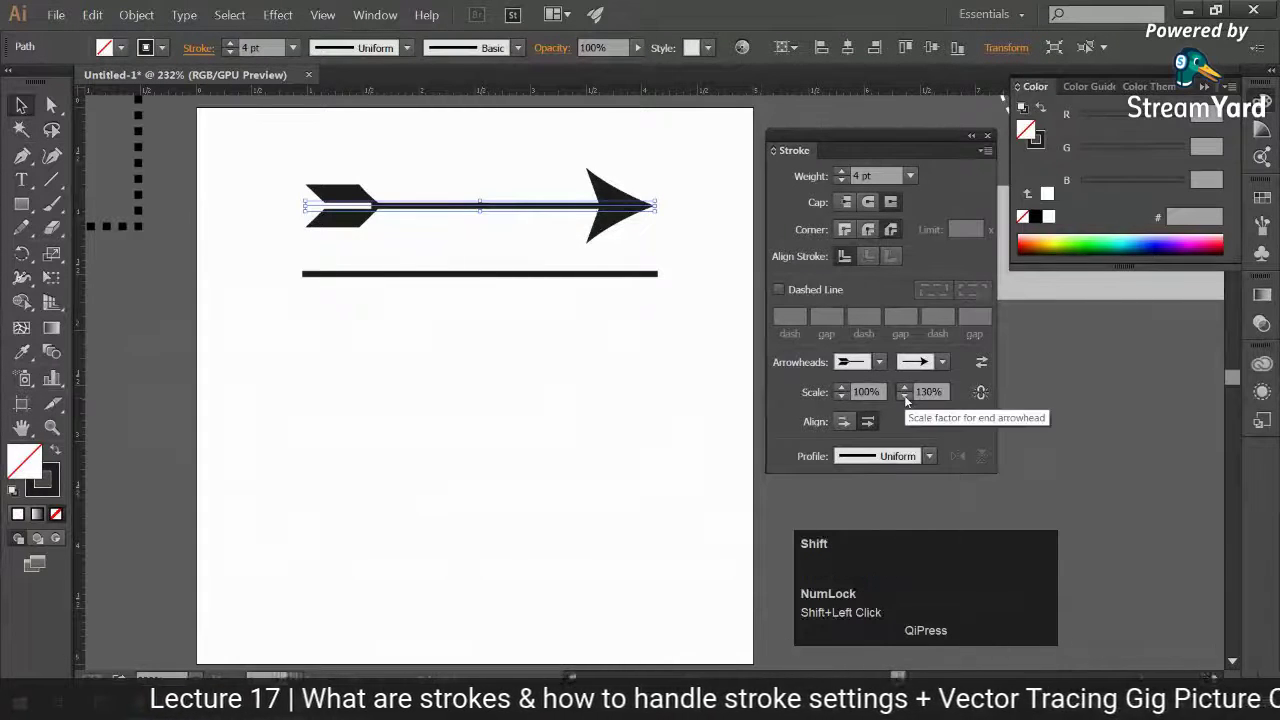
pyautogui.keyDown('shift'); pyautogui.click(904, 396); pyautogui.keyUp('shift')
pyautogui.keyDown('shift'); pyautogui.click(904, 396); pyautogui.keyUp('shift')
pyautogui.keyDown('shift'); pyautogui.click(904, 396); pyautogui.keyUp('shift')
pyautogui.keyDown('shift'); pyautogui.click(904, 395); pyautogui.keyUp('shift')
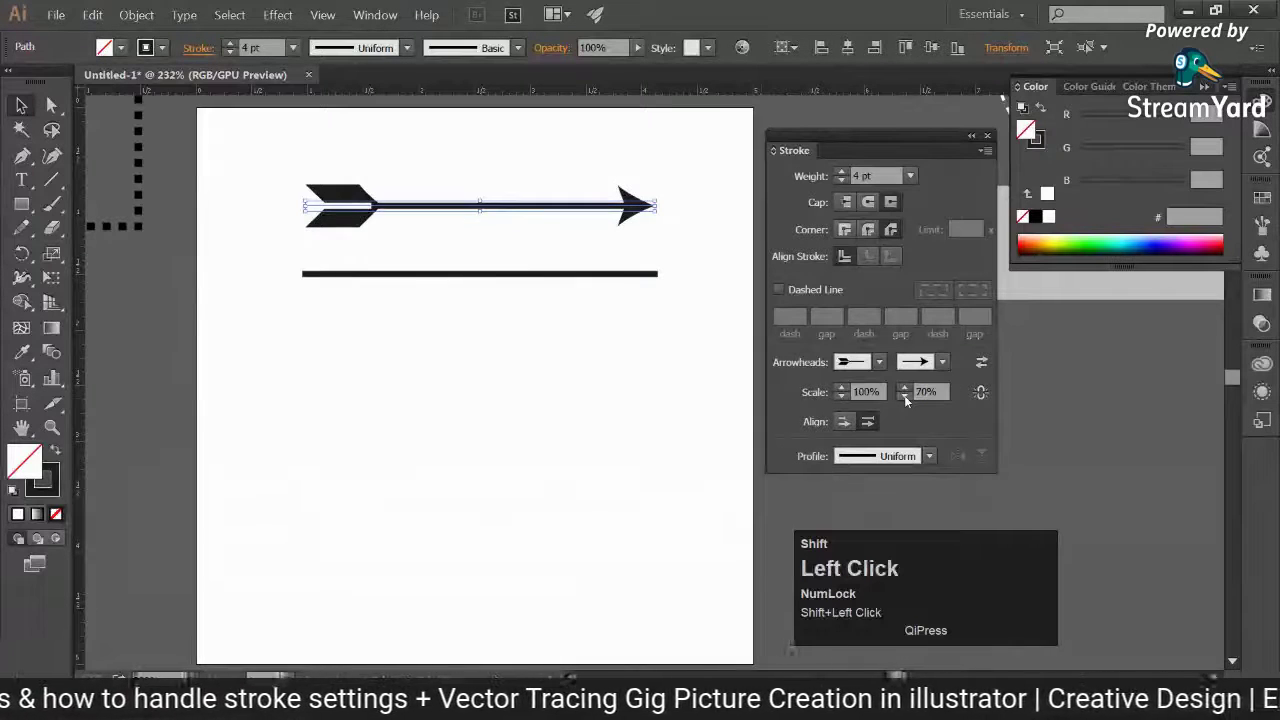
# Try the upper line's stroke weight at 10 pt, reduce it until the stroke disappears, and set it back to 4 pt
pyautogui.keyDown('shift'); pyautogui.click(843, 175); pyautogui.keyUp('shift')
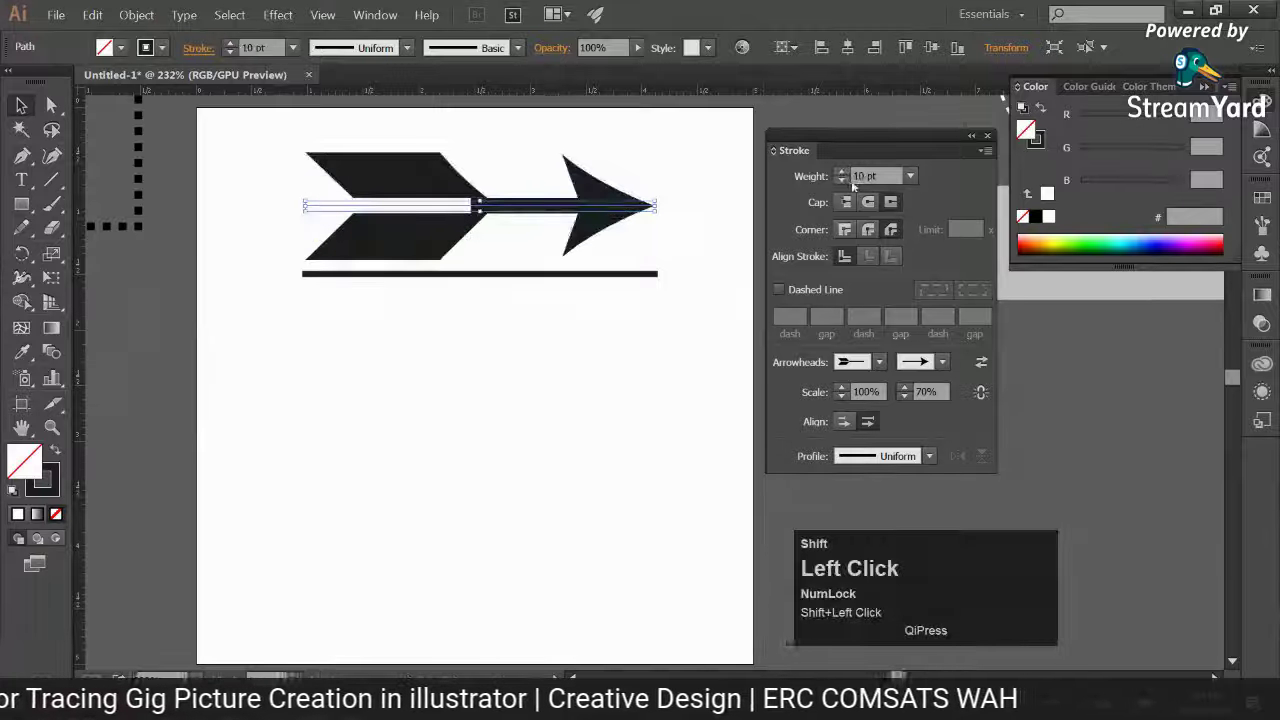
pyautogui.keyDown('shift'); pyautogui.click(842, 180); pyautogui.keyUp('shift')
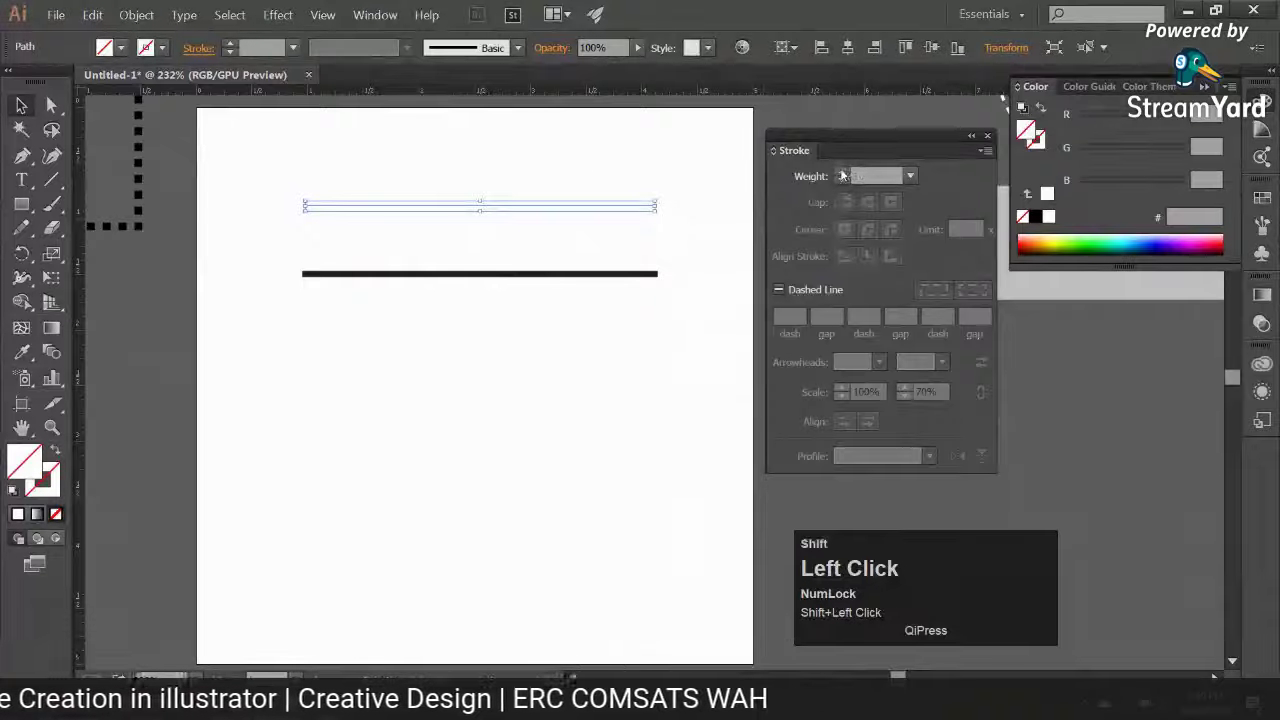
pyautogui.keyDown('shift'); pyautogui.click(842, 171); pyautogui.keyUp('shift')
pyautogui.click(842, 181)
pyautogui.click(842, 181)
pyautogui.click(842, 181)
pyautogui.click(842, 181)
pyautogui.click(842, 181)
pyautogui.click(842, 181)
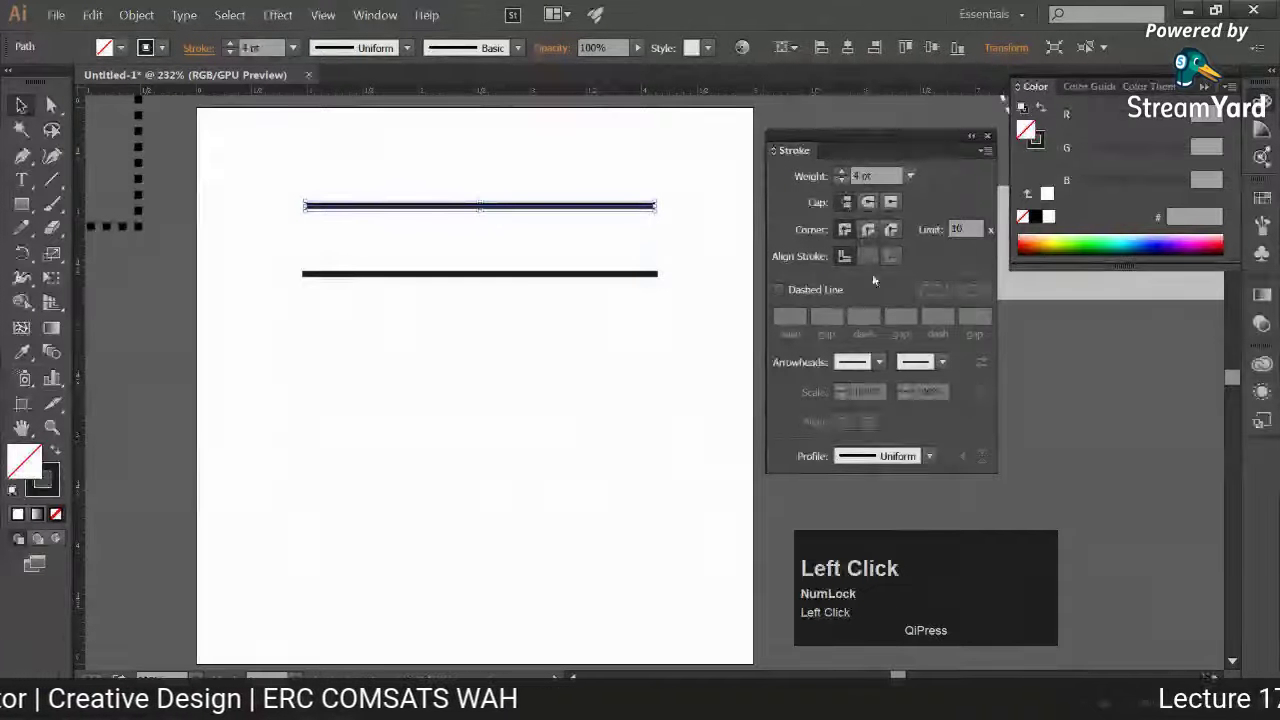
# Add a solid pointed arrowhead to the end of the upper line and the feathered Arrow 17 to its start
pyautogui.click(910, 361)
pyautogui.click(870, 427)
pyautogui.click(878, 361)
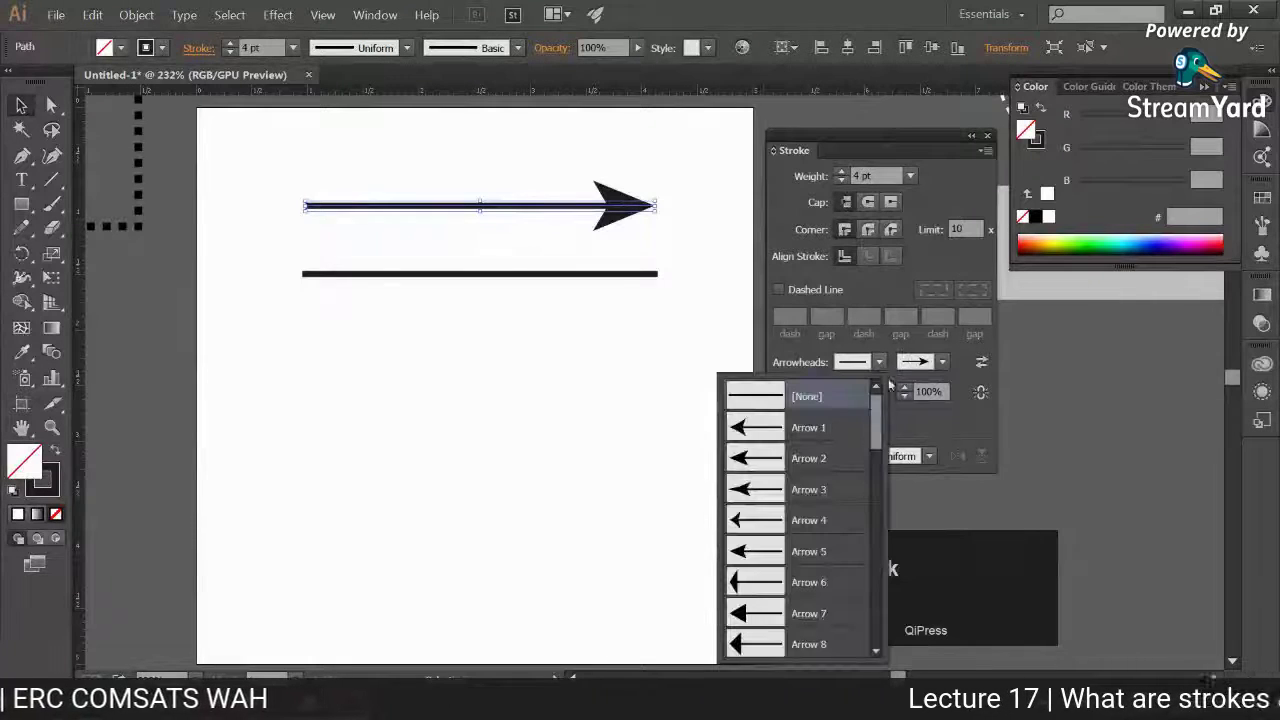
pyautogui.moveTo(883, 445); pyautogui.dragTo(886, 530)
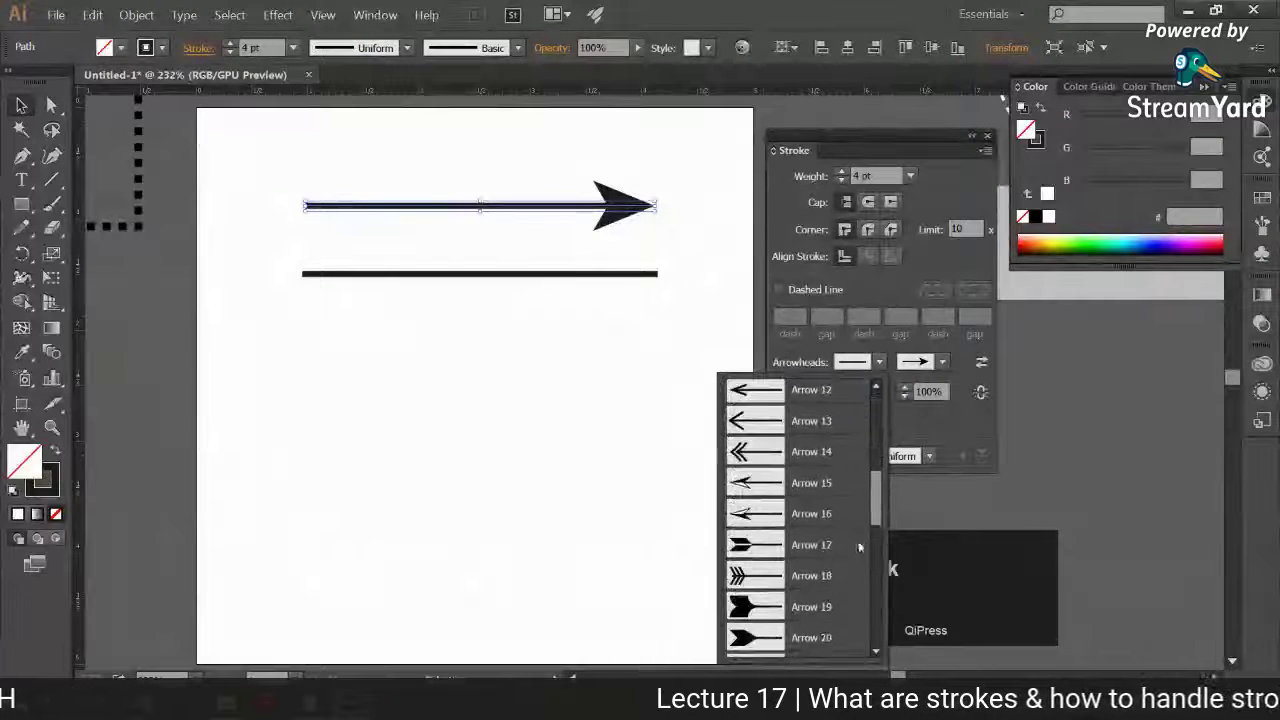
pyautogui.click(790, 560)
# Try larger scales for the upper line's end arrowhead and set it to 50%
pyautogui.keyDown('shift'); pyautogui.click(904, 387); pyautogui.keyUp('shift')
pyautogui.keyDown('shift'); pyautogui.click(904, 387); pyautogui.keyUp('shift')
pyautogui.keyDown('shift'); pyautogui.click(904, 387); pyautogui.keyUp('shift')
pyautogui.keyDown('shift'); pyautogui.click(904, 387); pyautogui.keyUp('shift')
pyautogui.keyDown('shift'); pyautogui.click(904, 387); pyautogui.keyUp('shift')
pyautogui.keyDown('shift'); pyautogui.click(904, 387); pyautogui.keyUp('shift')
pyautogui.keyDown('shift'); pyautogui.click(904, 387); pyautogui.keyUp('shift')
pyautogui.keyDown('shift'); pyautogui.click(904, 387); pyautogui.keyUp('shift')
pyautogui.keyDown('shift'); pyautogui.click(904, 387); pyautogui.keyUp('shift')
pyautogui.keyDown('shift'); pyautogui.click(904, 387); pyautogui.keyUp('shift')
pyautogui.keyDown('shift'); pyautogui.click(904, 387); pyautogui.keyUp('shift')
pyautogui.keyDown('shift'); pyautogui.click(905, 396); pyautogui.keyUp('shift')
pyautogui.keyDown('shift'); pyautogui.click(905, 396); pyautogui.keyUp('shift')
pyautogui.keyDown('shift'); pyautogui.click(905, 396); pyautogui.keyUp('shift')
pyautogui.keyDown('shift'); pyautogui.click(905, 396); pyautogui.keyUp('shift')
pyautogui.keyDown('shift'); pyautogui.click(905, 396); pyautogui.keyUp('shift')
pyautogui.keyDown('shift'); pyautogui.click(905, 396); pyautogui.keyUp('shift')
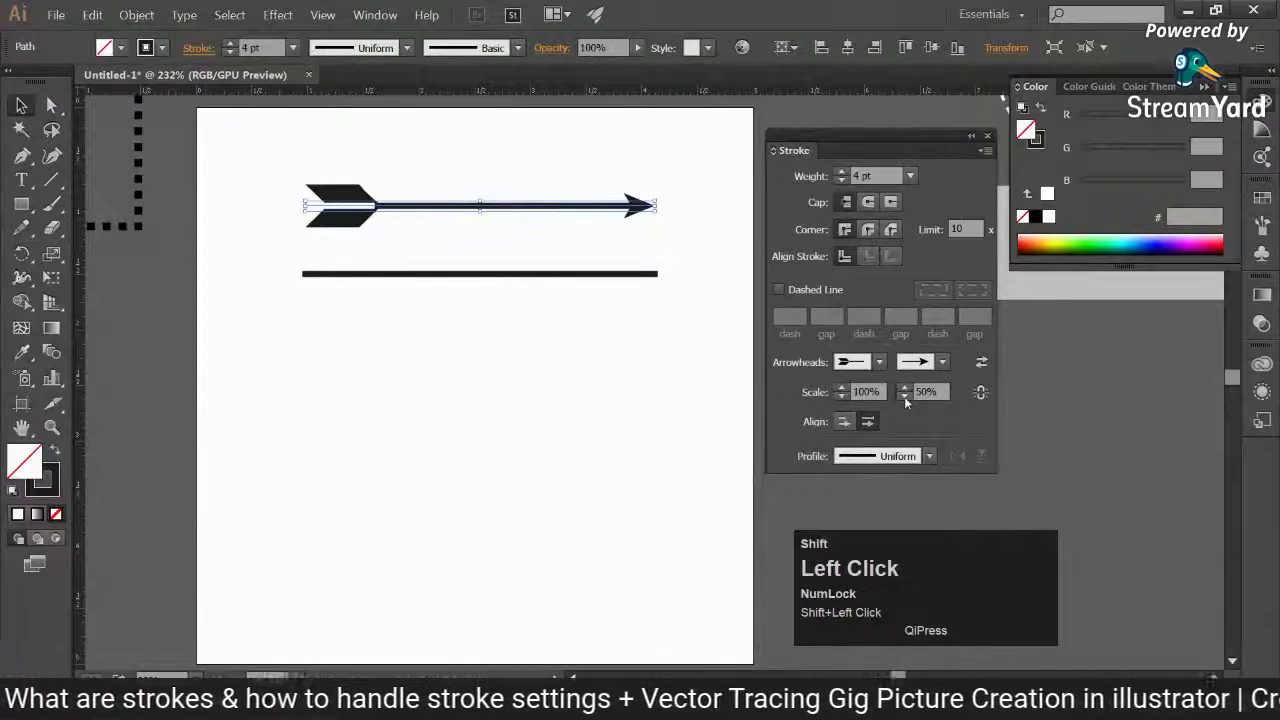
# Set the scale of the upper line's start arrowhead to 59%
pyautogui.keyDown('shift'); pyautogui.click(841, 396); pyautogui.keyUp('shift')
pyautogui.keyDown('shift'); pyautogui.click(841, 396); pyautogui.keyUp('shift')
pyautogui.keyDown('shift'); pyautogui.click(841, 396); pyautogui.keyUp('shift')
pyautogui.keyDown('shift'); pyautogui.click(841, 396); pyautogui.keyUp('shift')
pyautogui.keyDown('shift'); pyautogui.click(841, 396); pyautogui.keyUp('shift')
pyautogui.keyDown('shift'); pyautogui.click(841, 389); pyautogui.keyUp('shift')
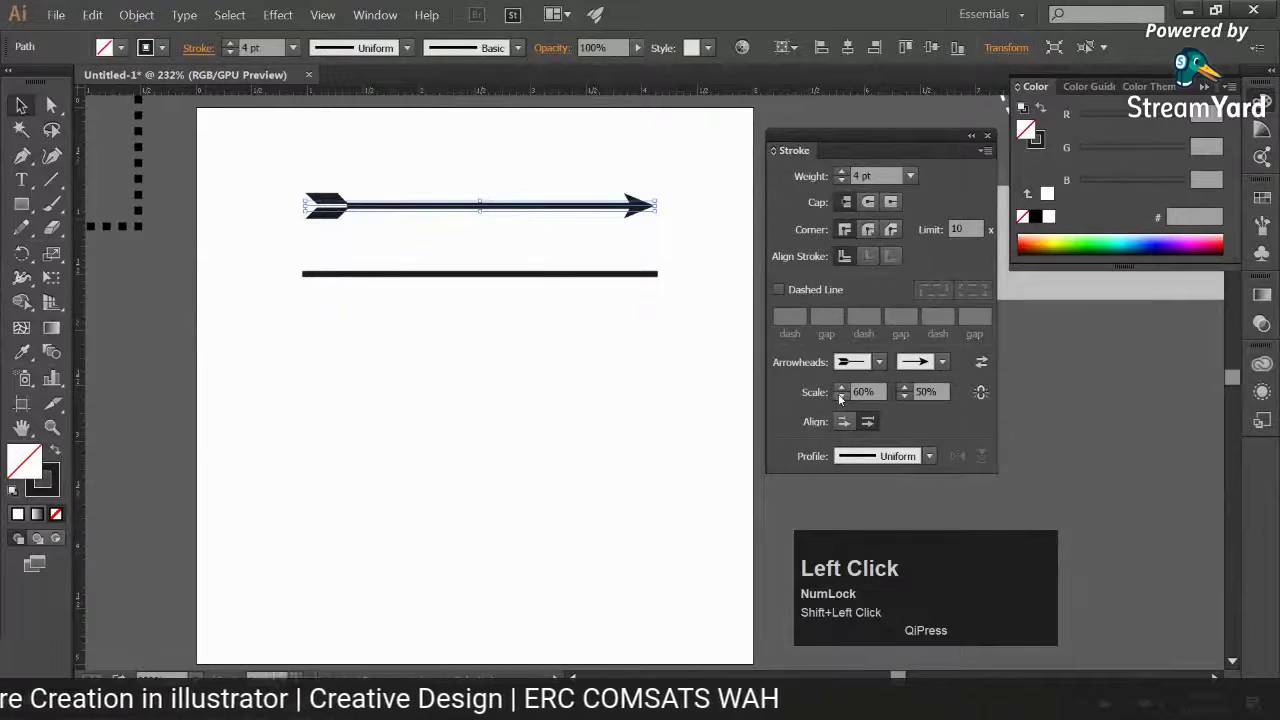
pyautogui.click(841, 396)
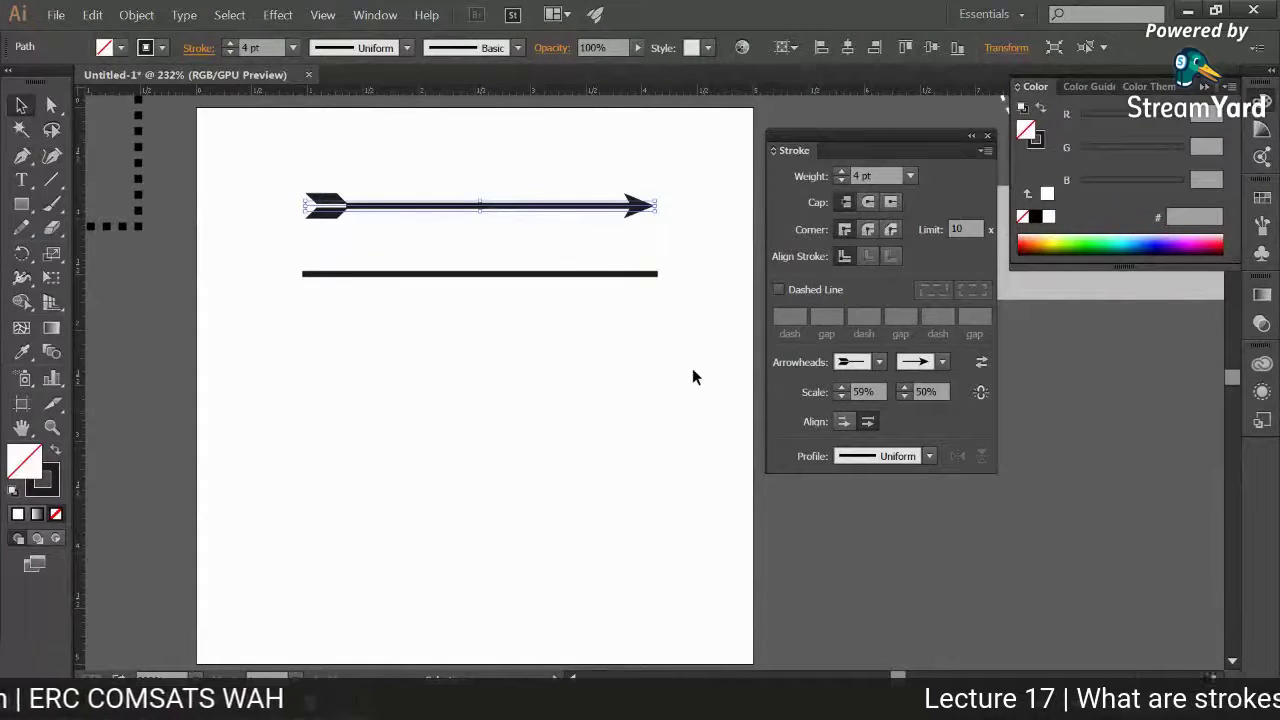
# Draw a longer straight horizontal line below the two existing lines with the Pen tool
pyautogui.click(22, 155)
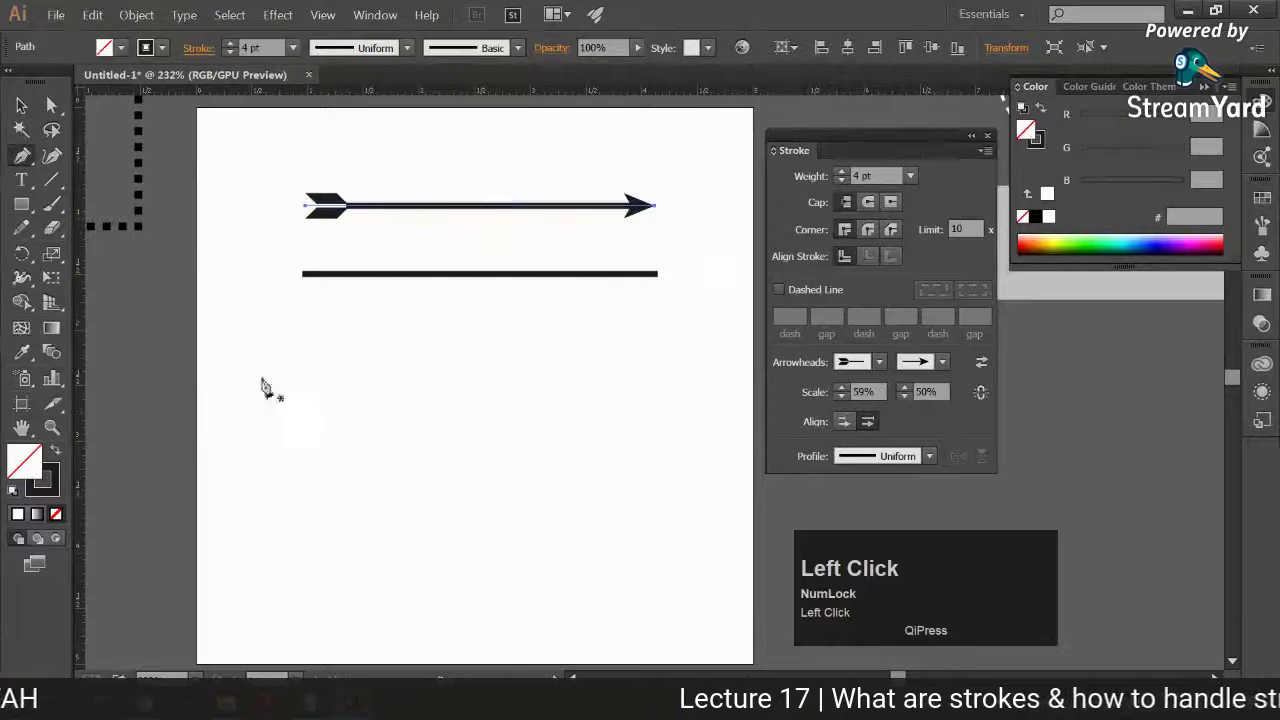
pyautogui.keyDown('shift'); pyautogui.click(247, 377); pyautogui.keyUp('shift')
pyautogui.keyDown('shift'); pyautogui.click(708, 377); pyautogui.keyUp('shift')
pyautogui.click(21, 105)
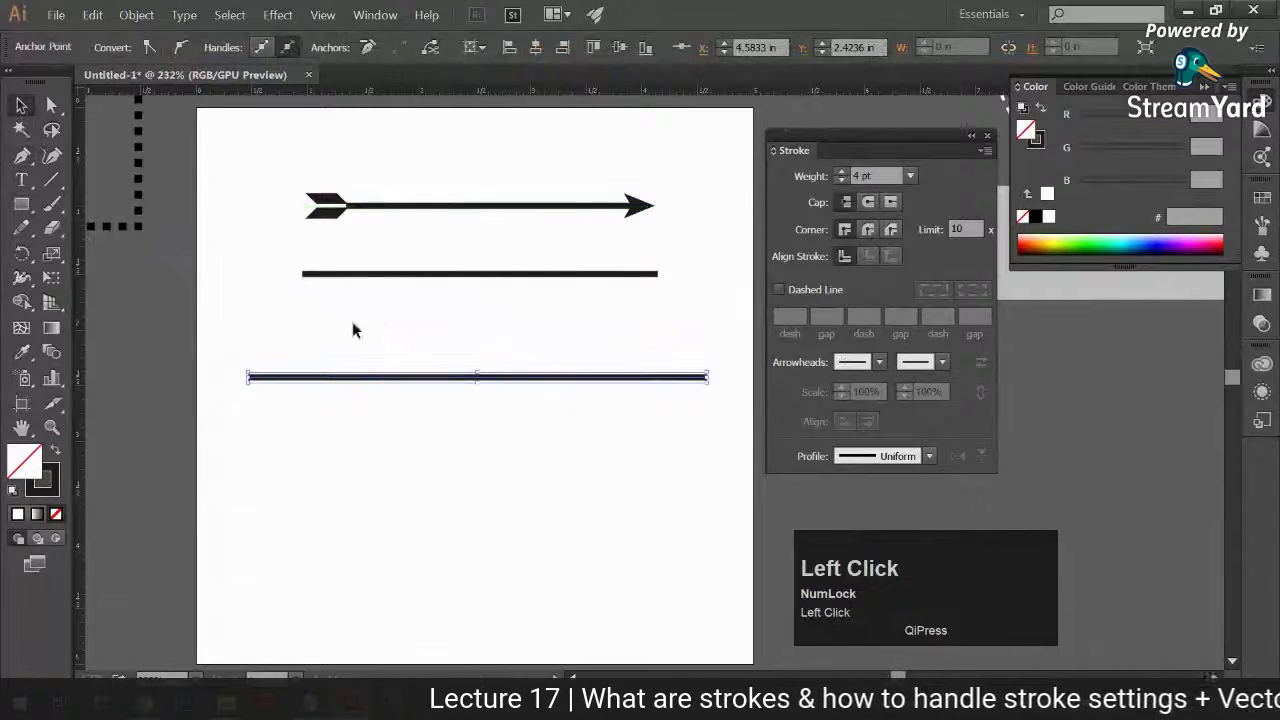
# Make the new bottom line dashed with round caps and set its dash length to 1 pt
pyautogui.click(779, 289)
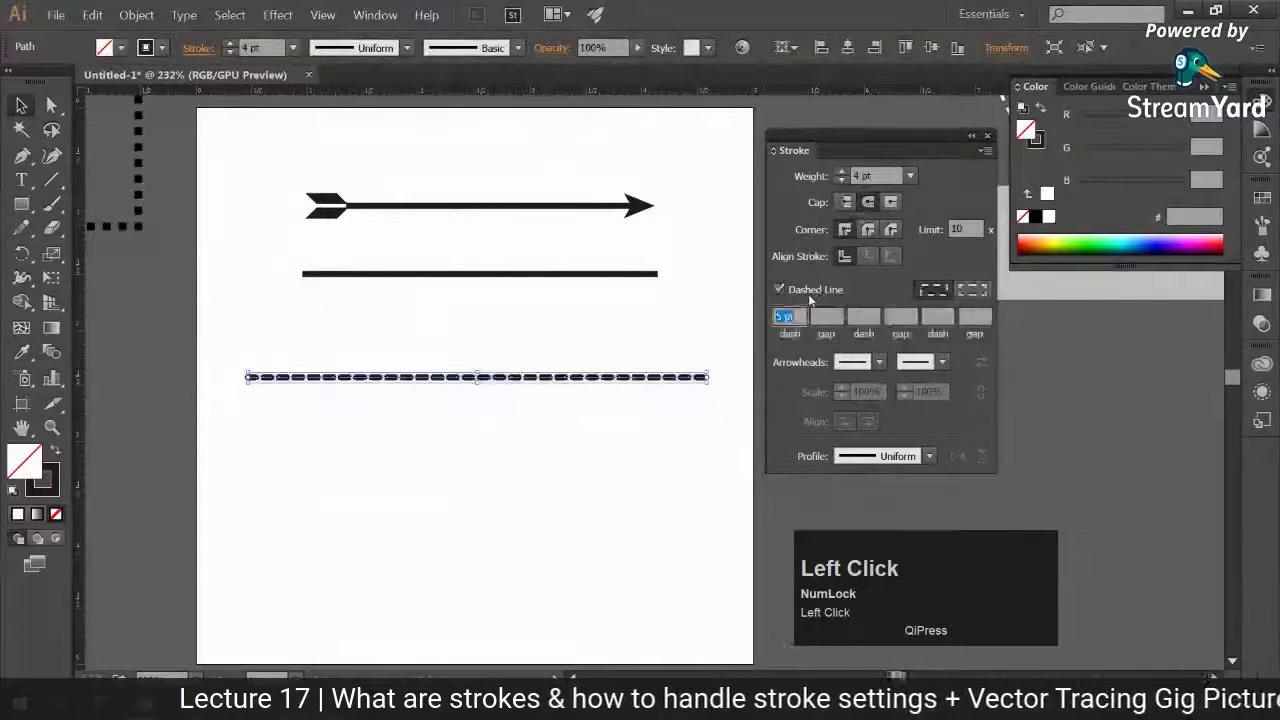
pyautogui.click(692, 449)
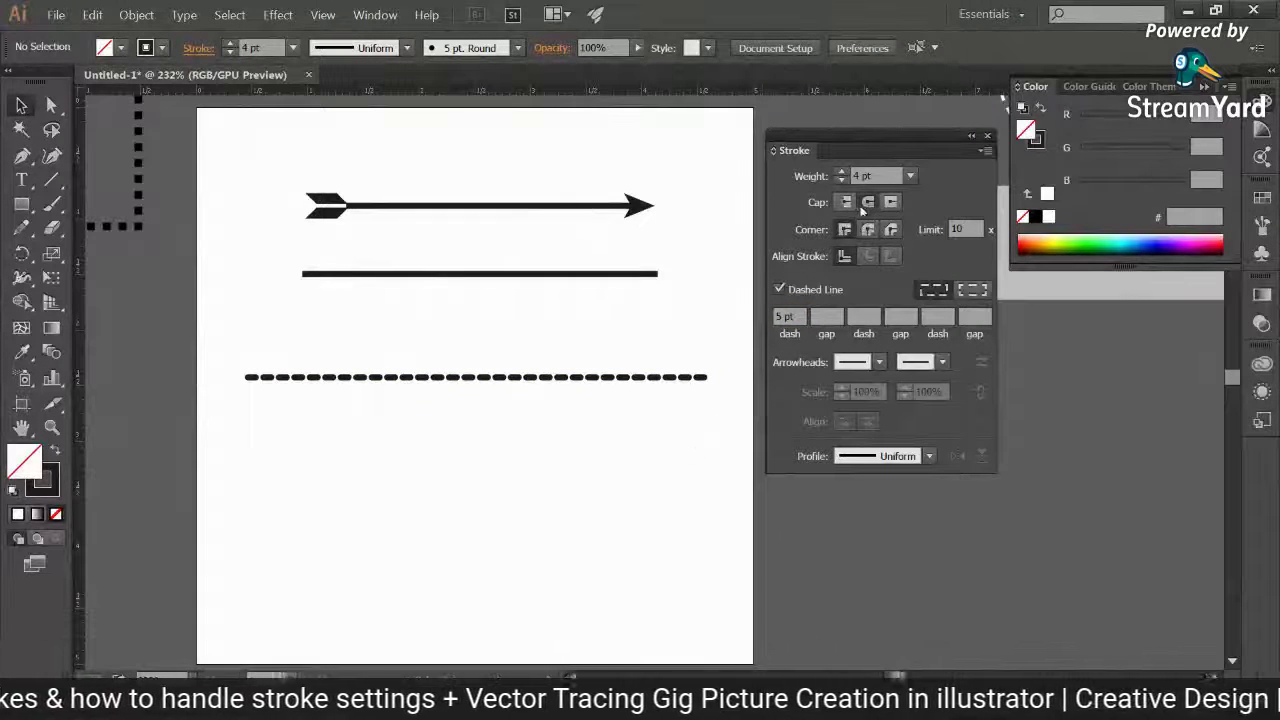
pyautogui.click(634, 376)
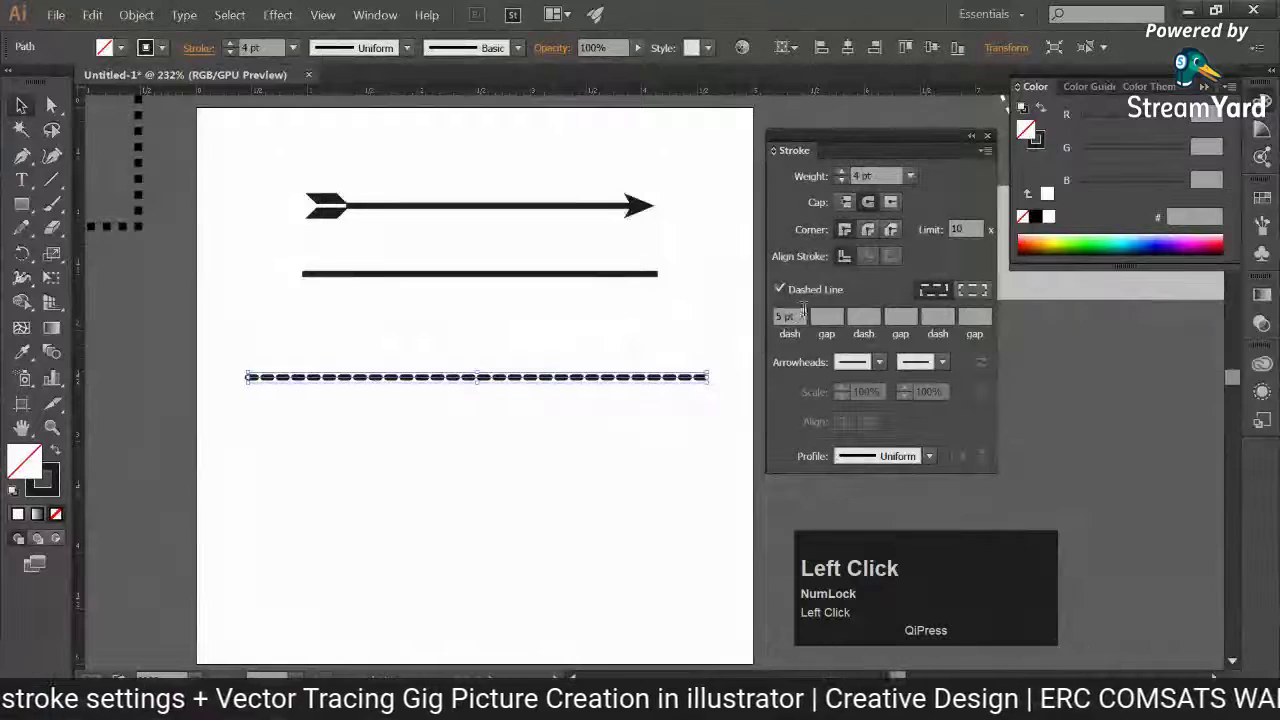
pyautogui.press('Return')
pyautogui.moveTo(803, 313); pyautogui.dragTo(757, 317)
pyautogui.write('1')
pyautogui.press('Return')
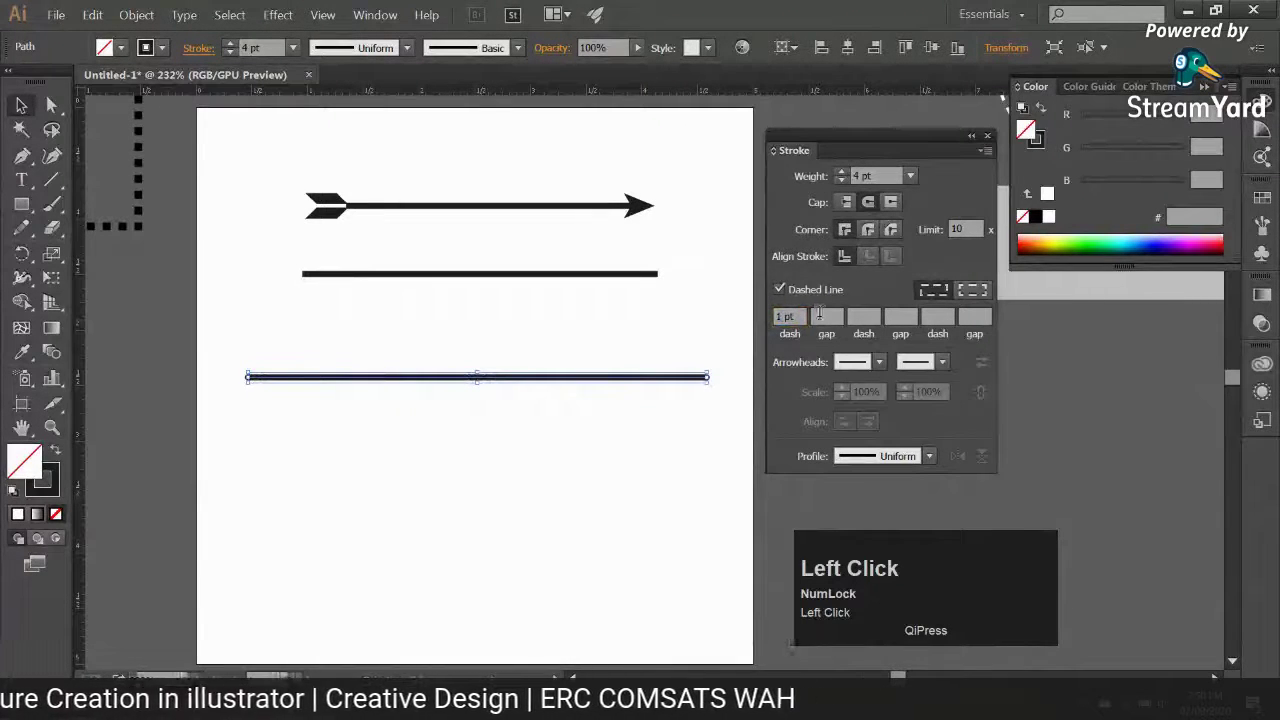
# Set the bottom line's dash length to 8 pt and inspect its rounded dashes up close
pyautogui.write('8')
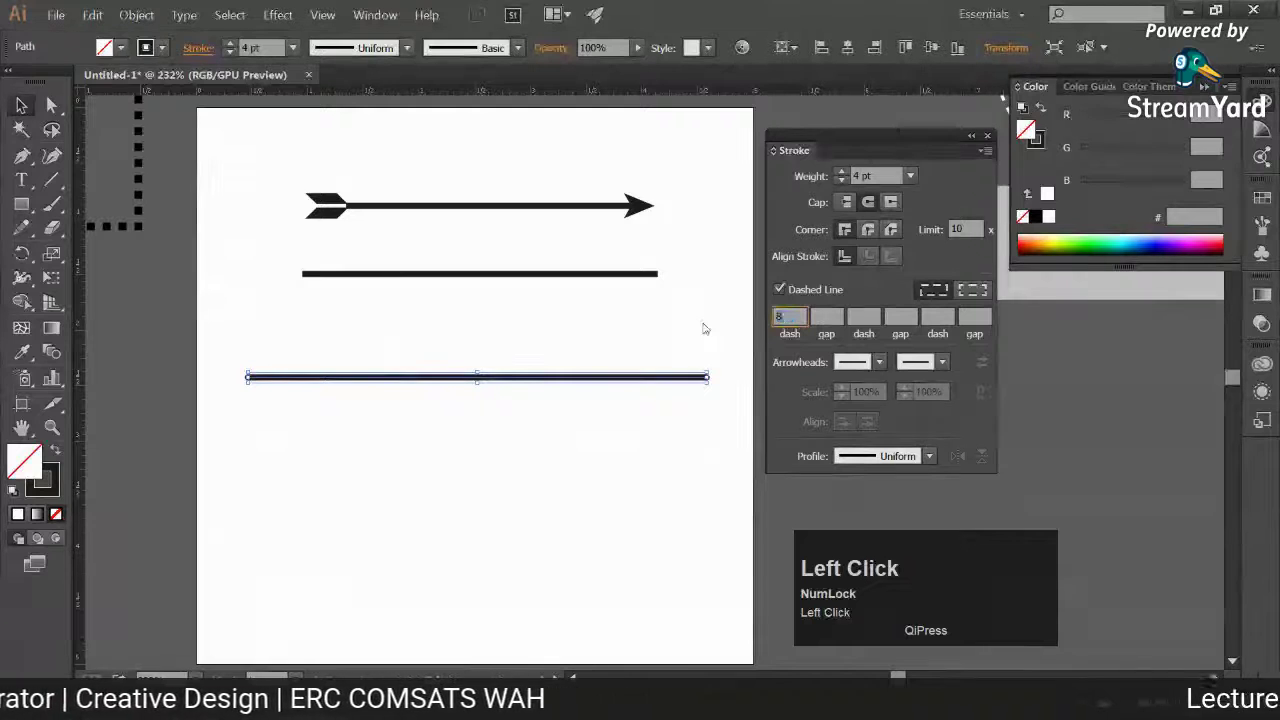
pyautogui.press('Return')
pyautogui.click(452, 490)
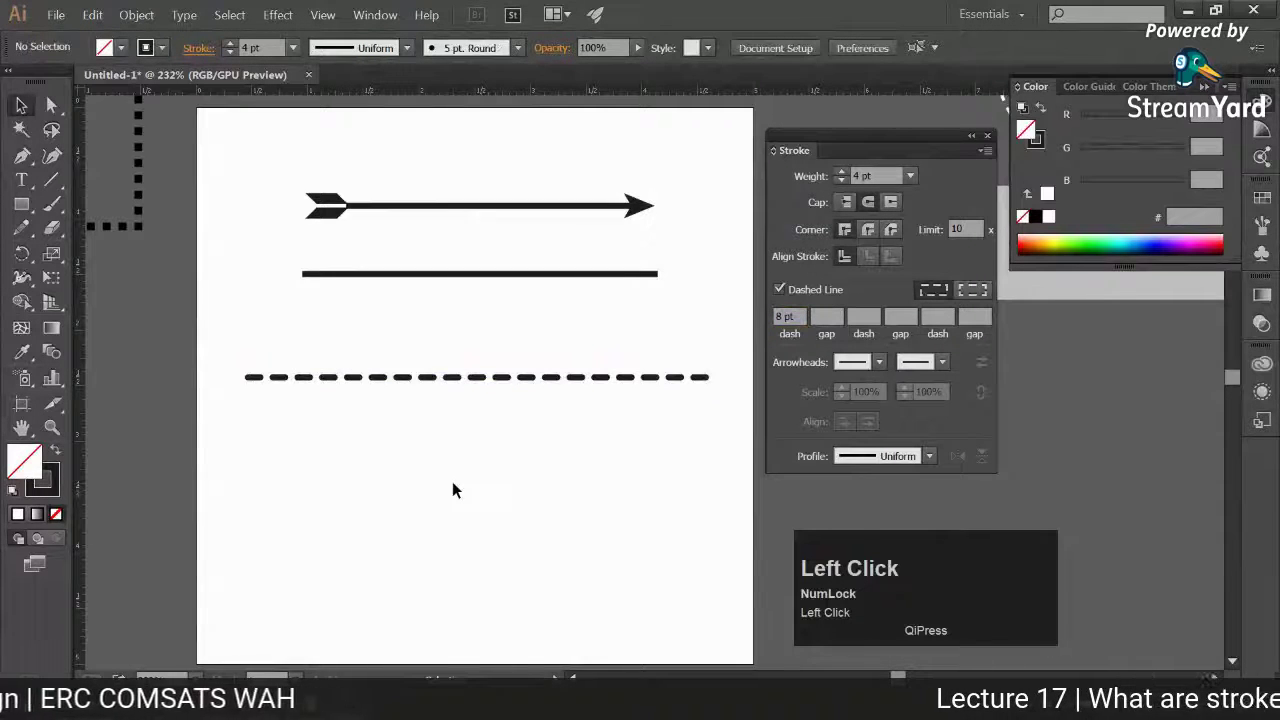
pyautogui.hotkey('ctrl', '=')
pyautogui.hotkey('ctrl', '=')
pyautogui.moveTo(465, 495); pyautogui.dragTo(517, 531)
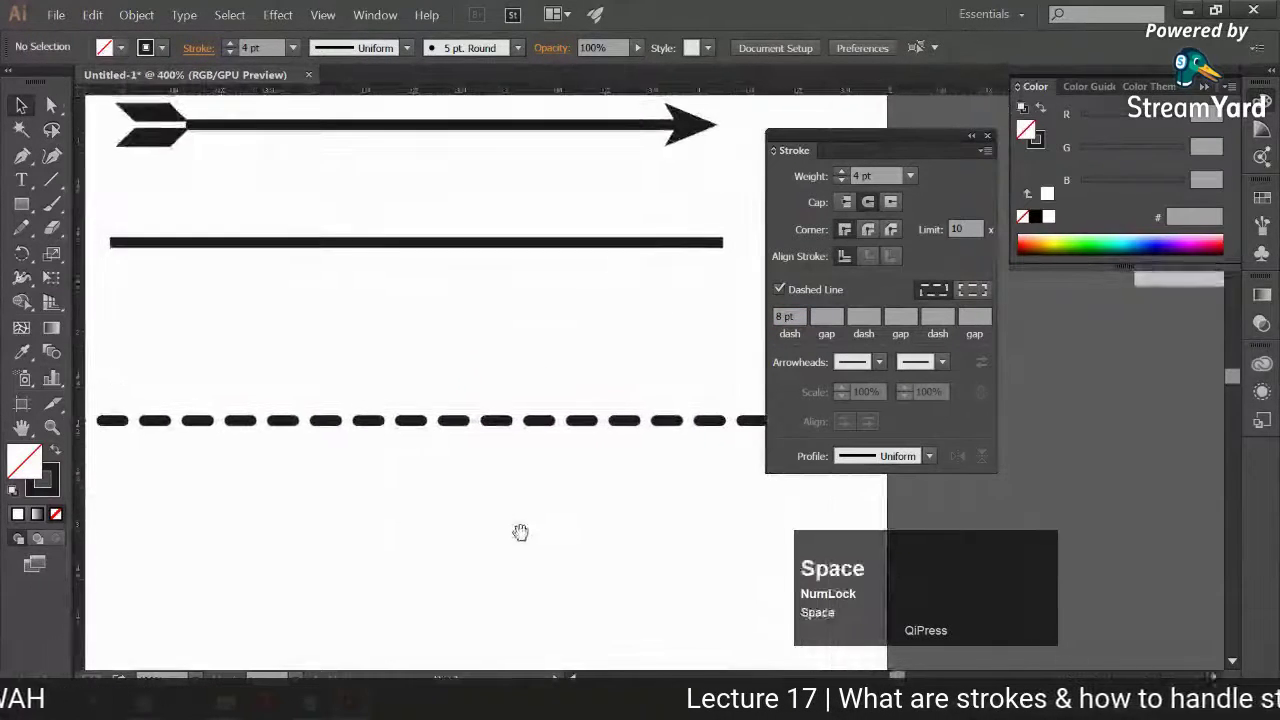
# Delete the dashed line at the bottom of the artboard
pyautogui.click(480, 420)
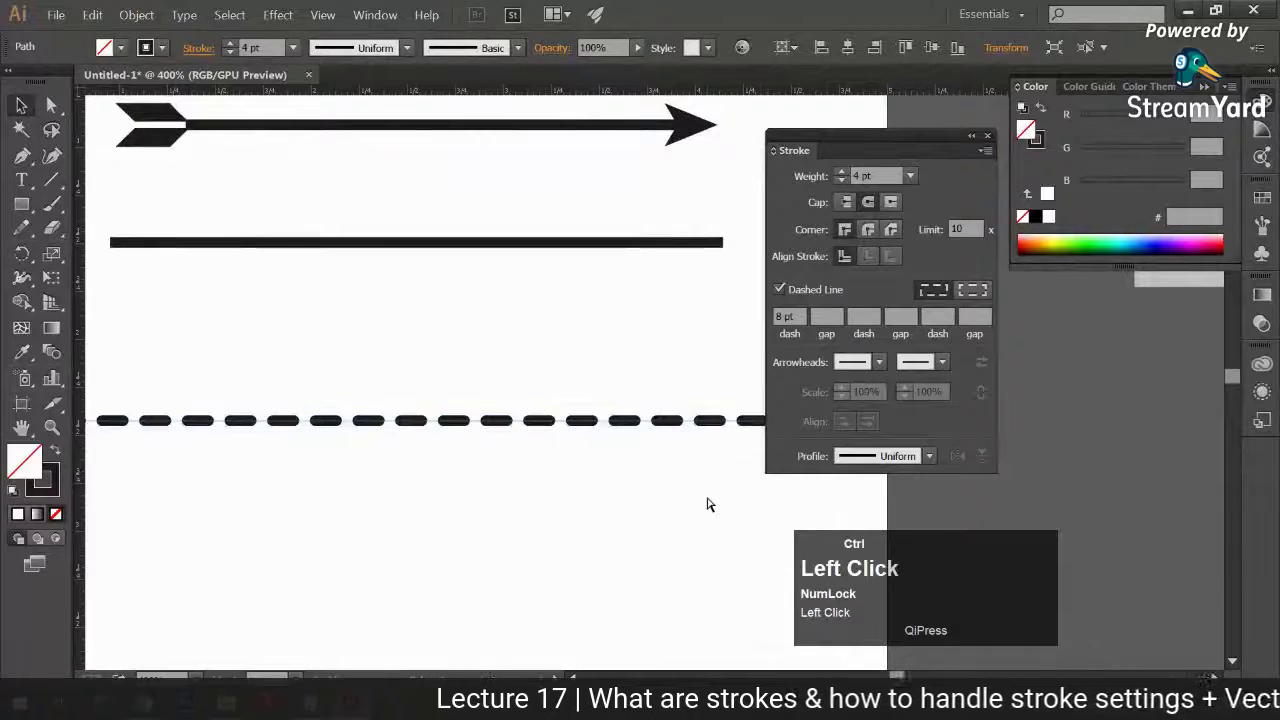
pyautogui.hotkey('ctrl', '-')
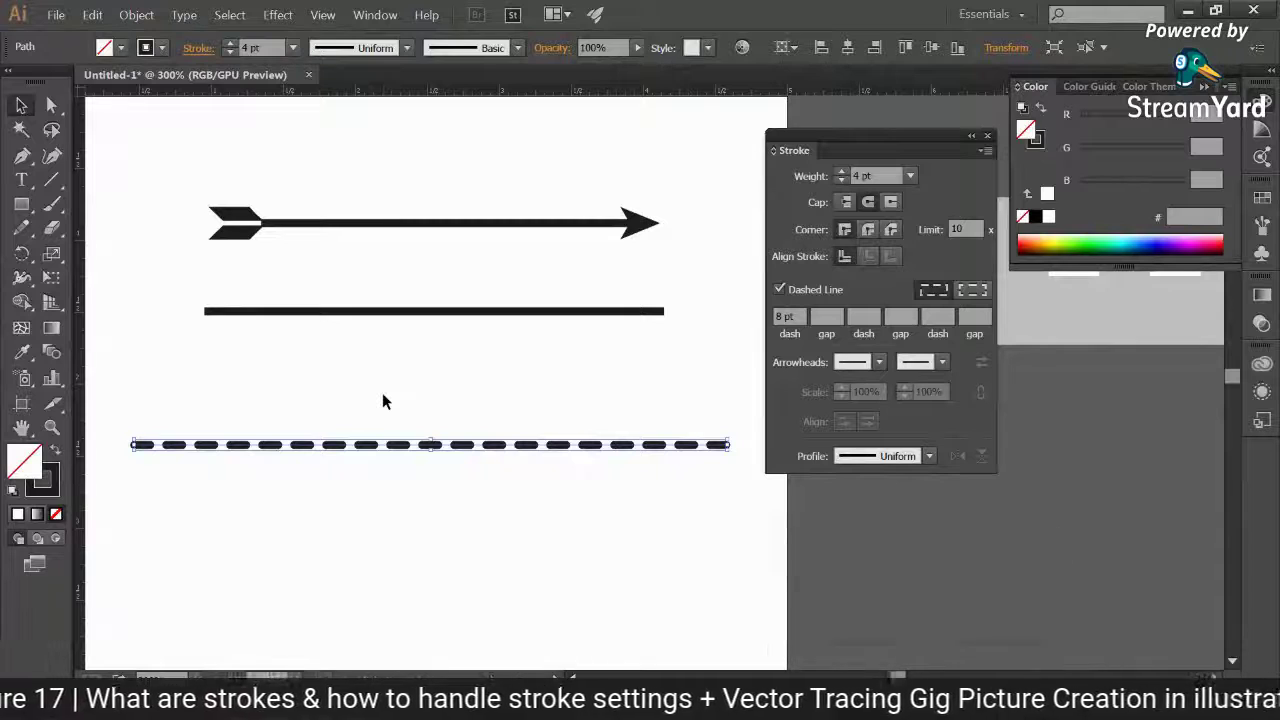
pyautogui.press('Delete')
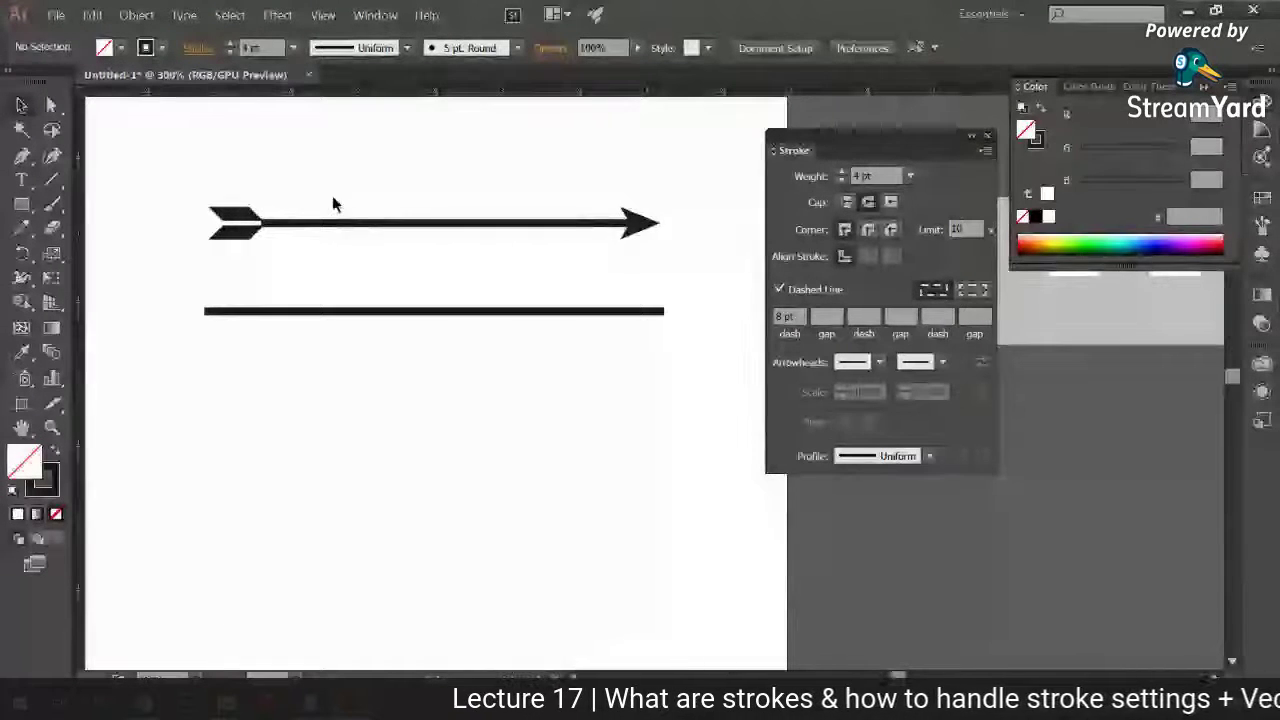
pyautogui.click(382, 222)
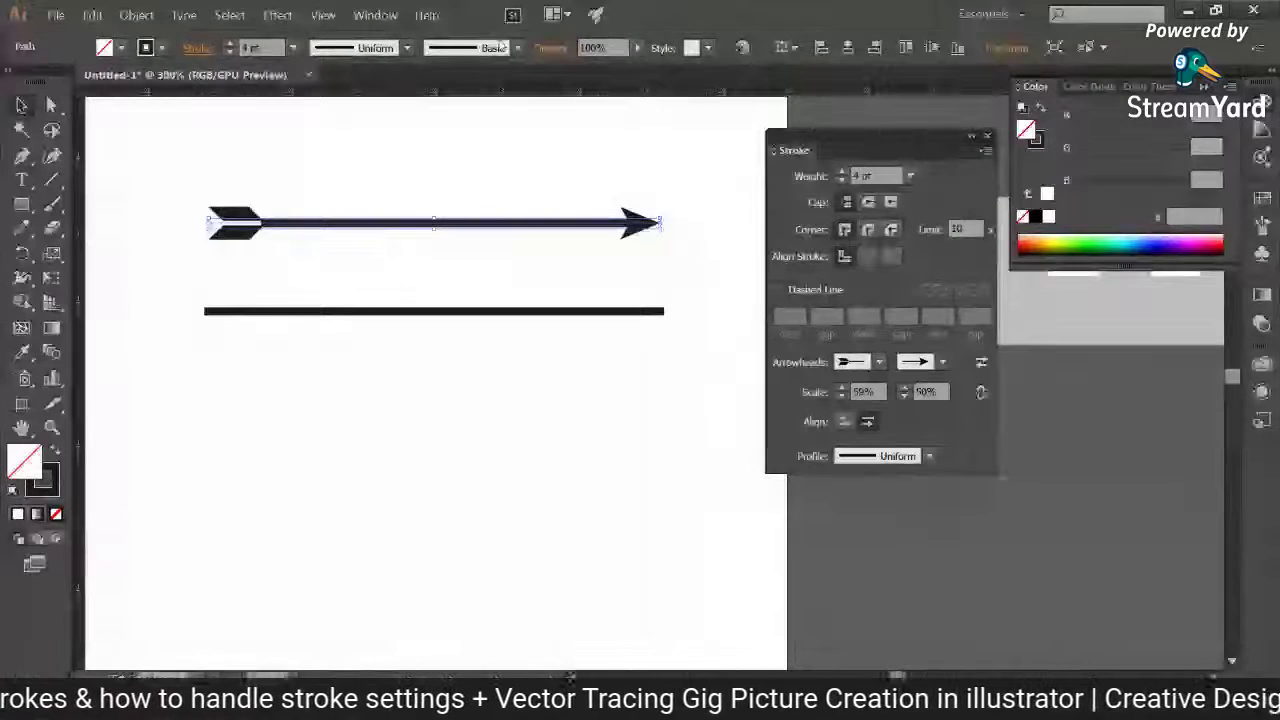
pyautogui.click(388, 20)
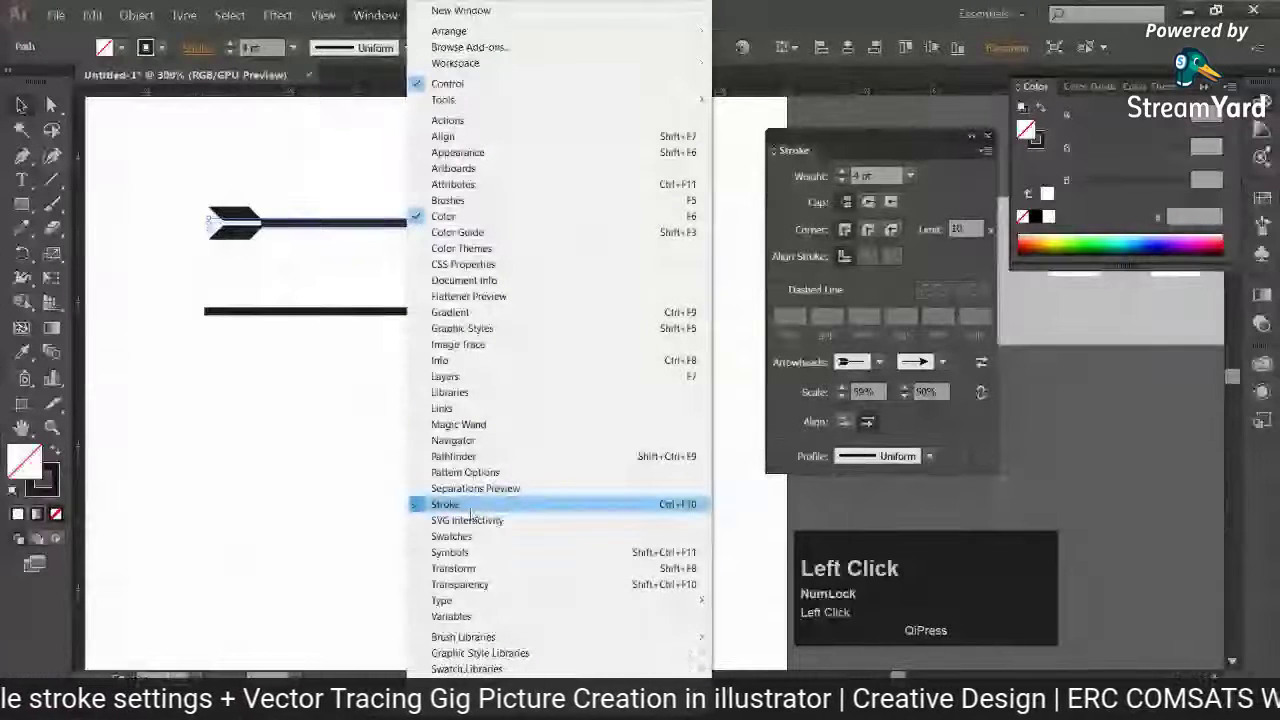
pyautogui.click(497, 451)
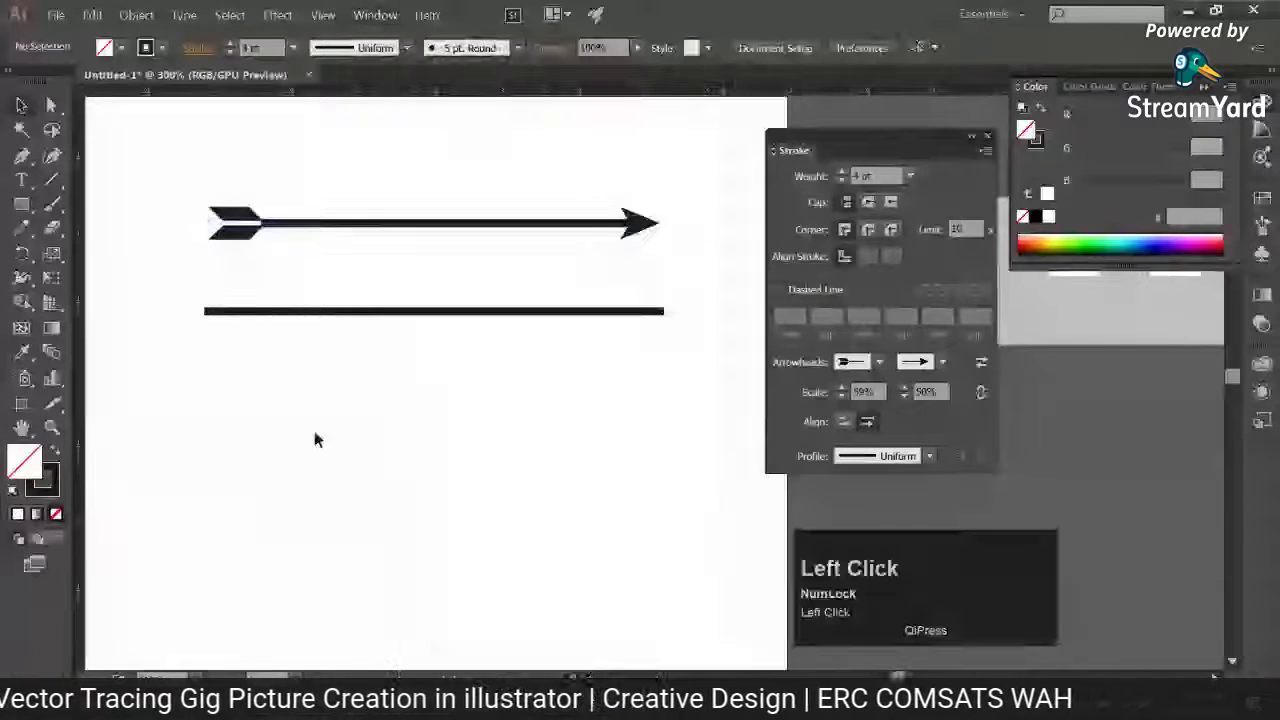
# Change the top arrow's start to a striped feather arrowhead and set that arrowhead's scale to 49%
pyautogui.click(215, 228)
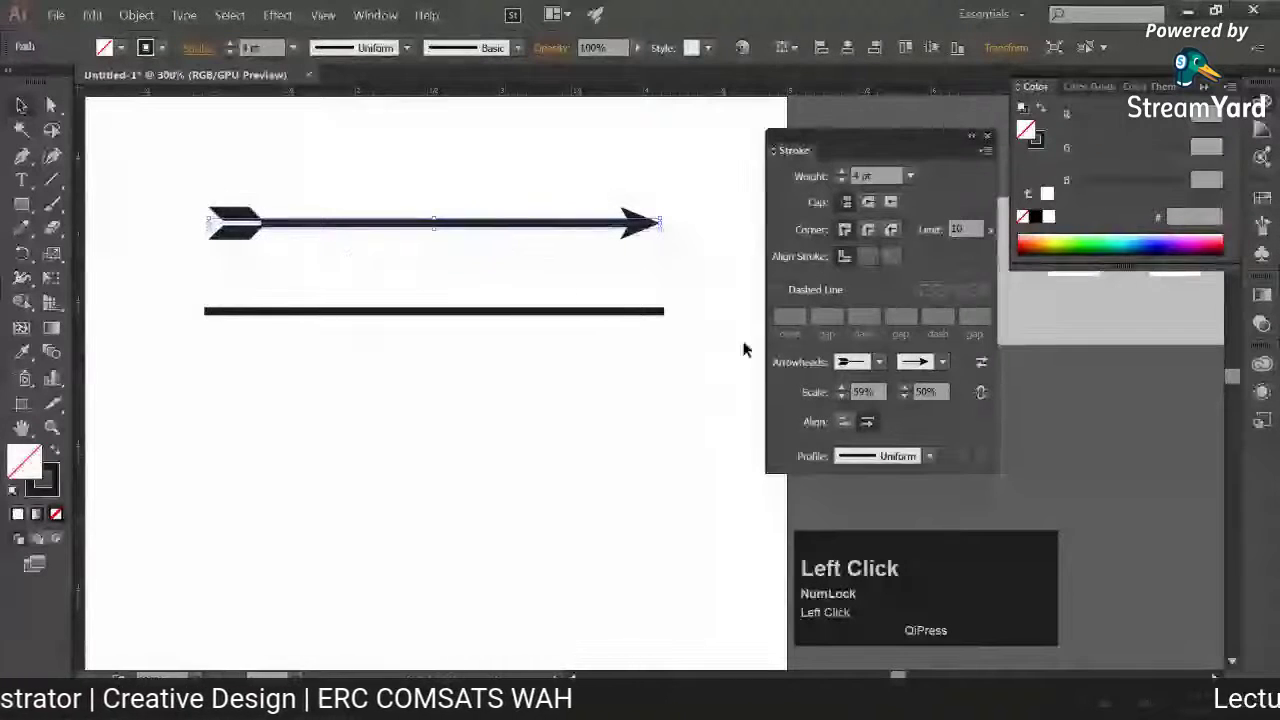
pyautogui.click(878, 362)
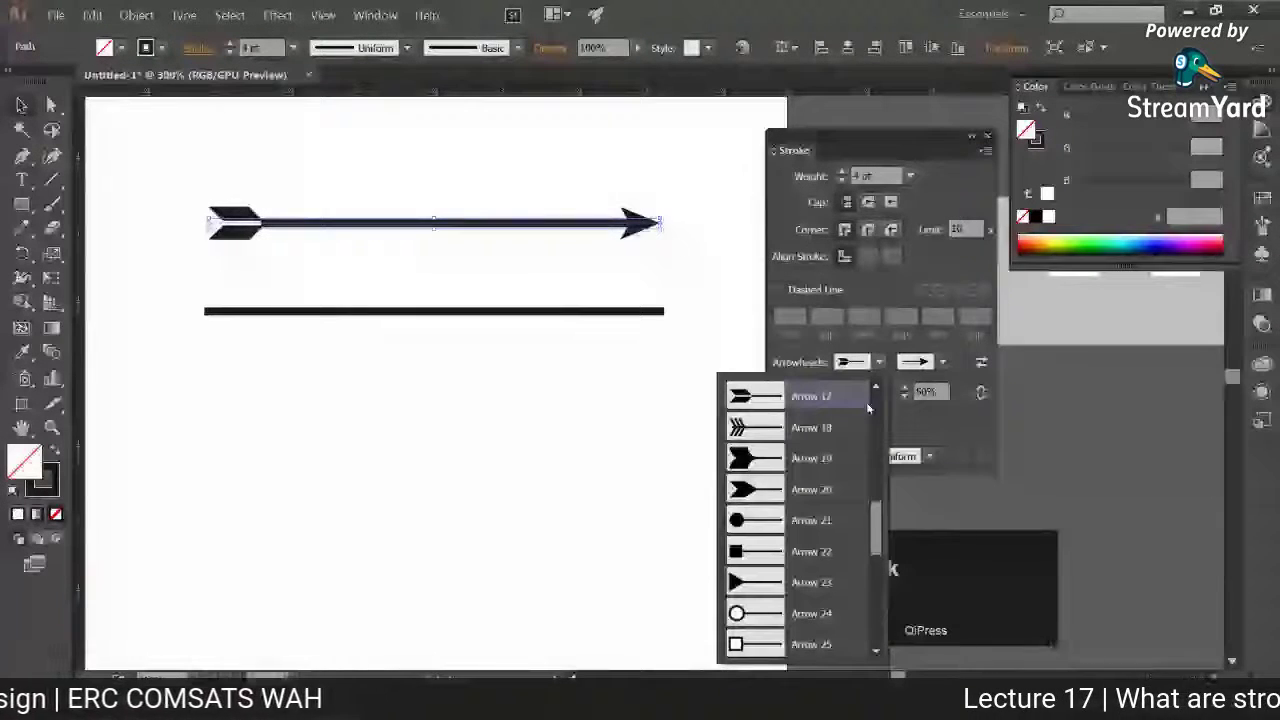
pyautogui.click(866, 402)
pyautogui.click(880, 362)
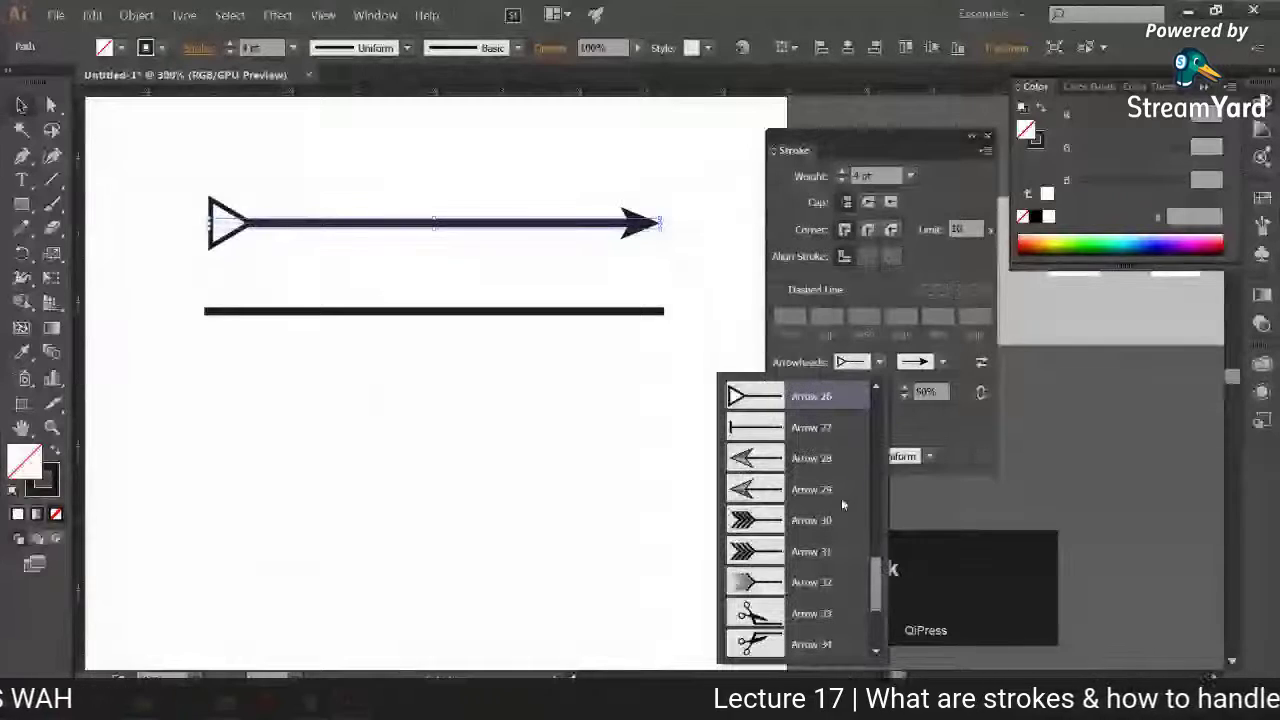
pyautogui.click(838, 500)
pyautogui.click(842, 398)
pyautogui.click(842, 398)
pyautogui.click(842, 398)
pyautogui.click(842, 398)
pyautogui.click(842, 398)
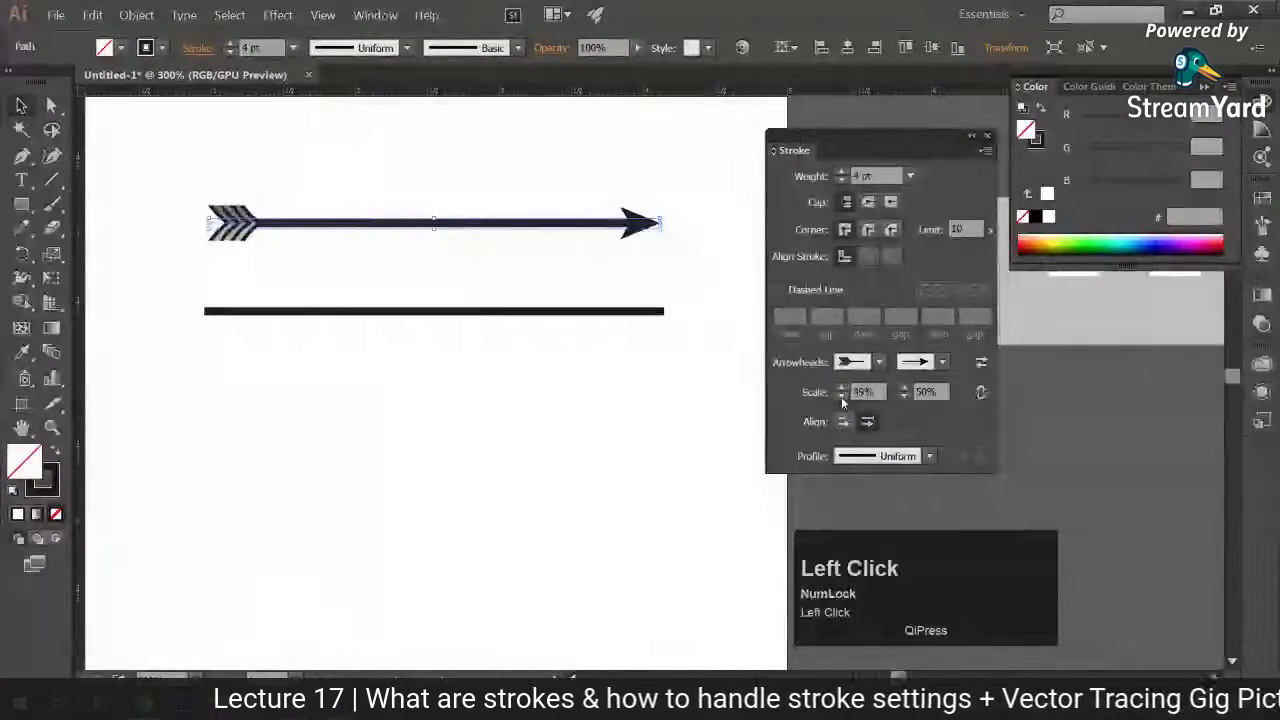
# Draw a straight horizontal line below the two existing lines with the Pen tool
pyautogui.click(727, 443)
pyautogui.press('p')
pyautogui.click(197, 372)
pyautogui.click(670, 372)
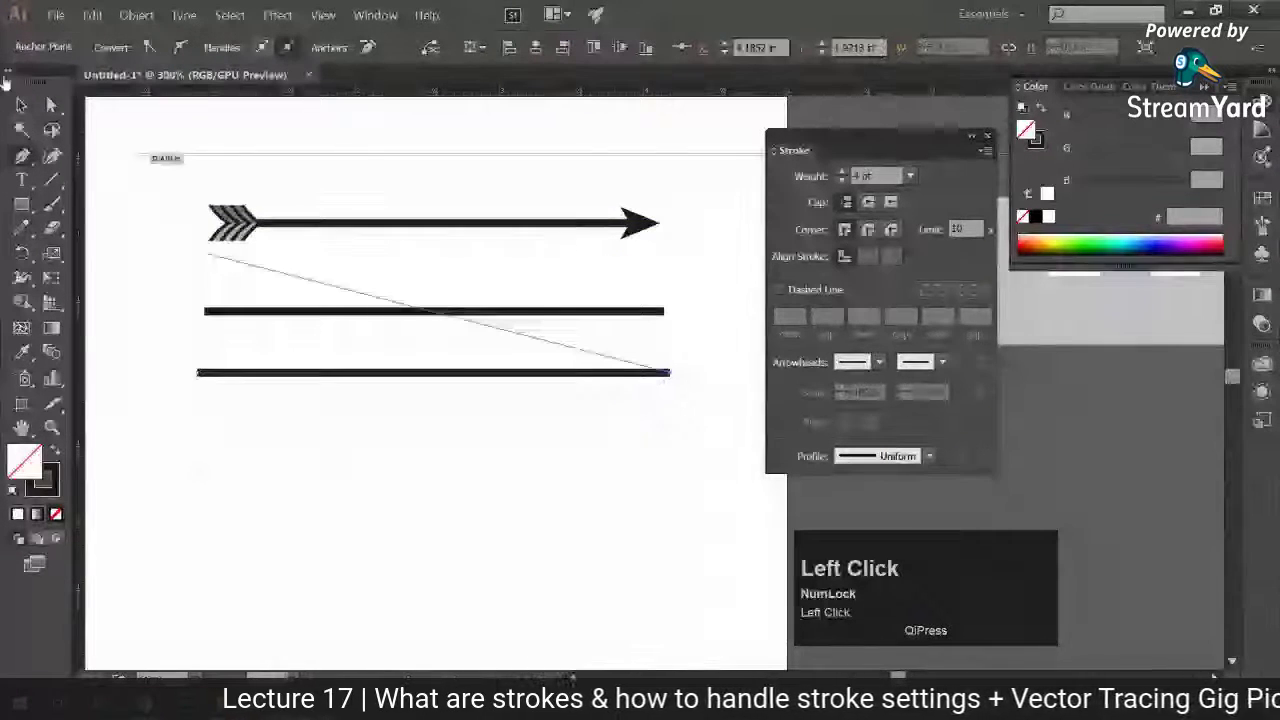
pyautogui.press('Escape')
# Draw a rectangle below the lowest line and add arrowheads to both the start and end of its stroke
pyautogui.press('m')
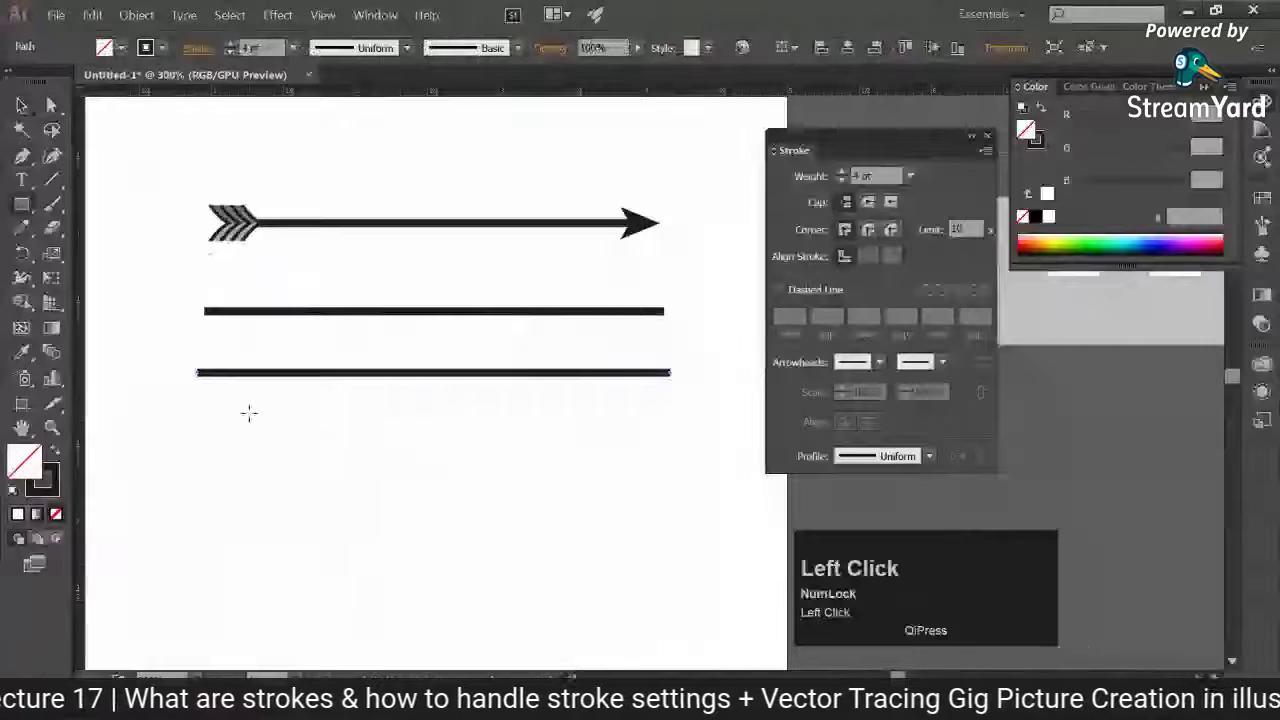
pyautogui.moveTo(246, 410); pyautogui.dragTo(470, 552)
pyautogui.click(941, 362)
pyautogui.click(899, 430)
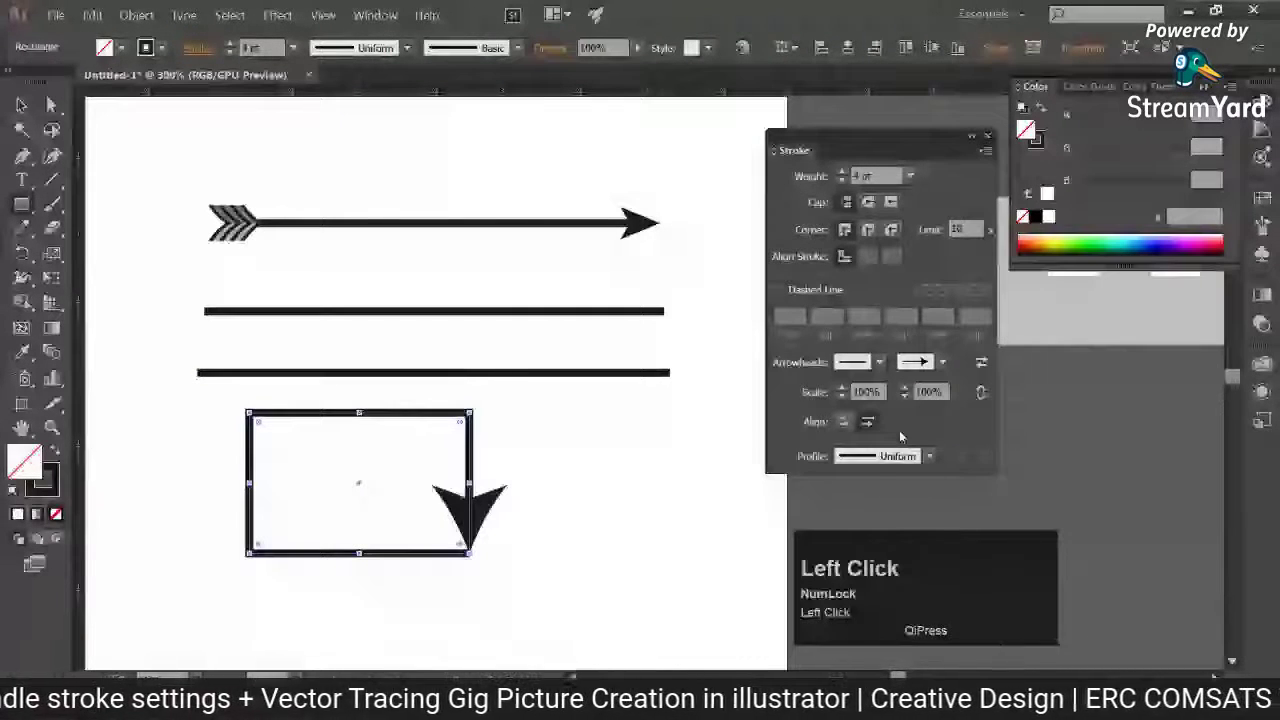
pyautogui.click(879, 362)
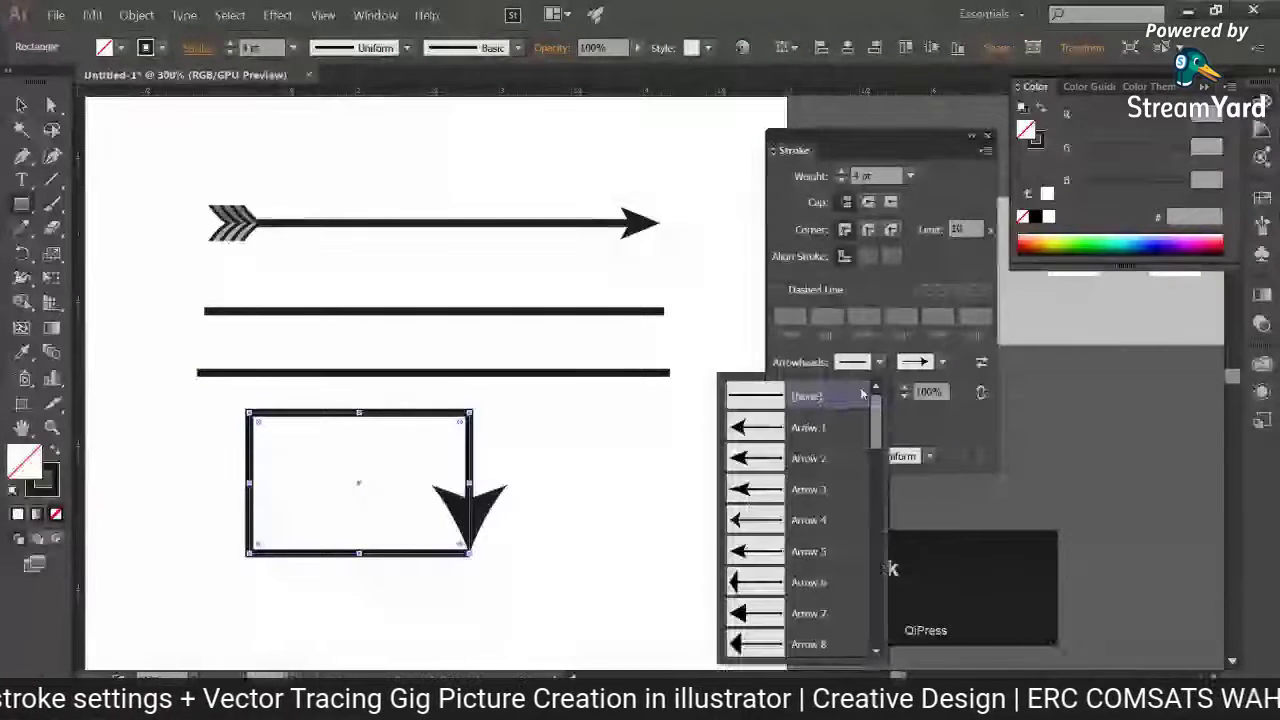
pyautogui.click(822, 484)
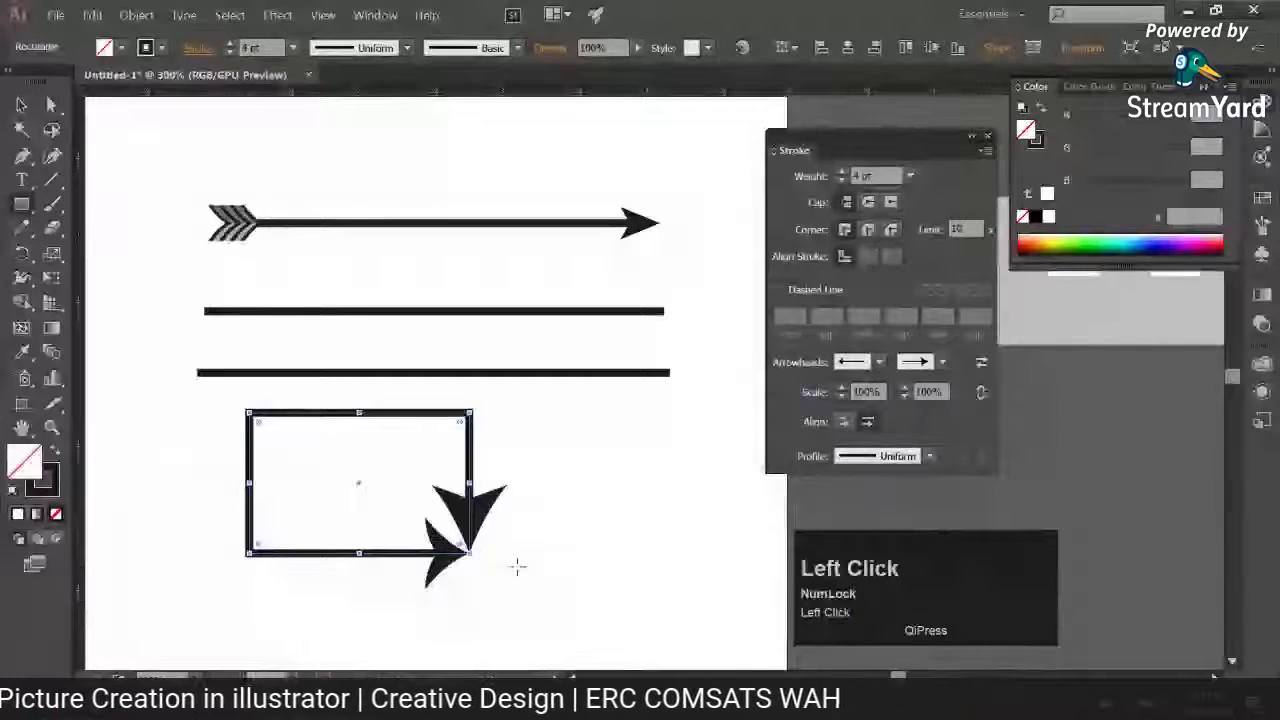
# Move the arrowed rectangle down and to the right, clear of the lowest line, and select it
pyautogui.click(21, 104)
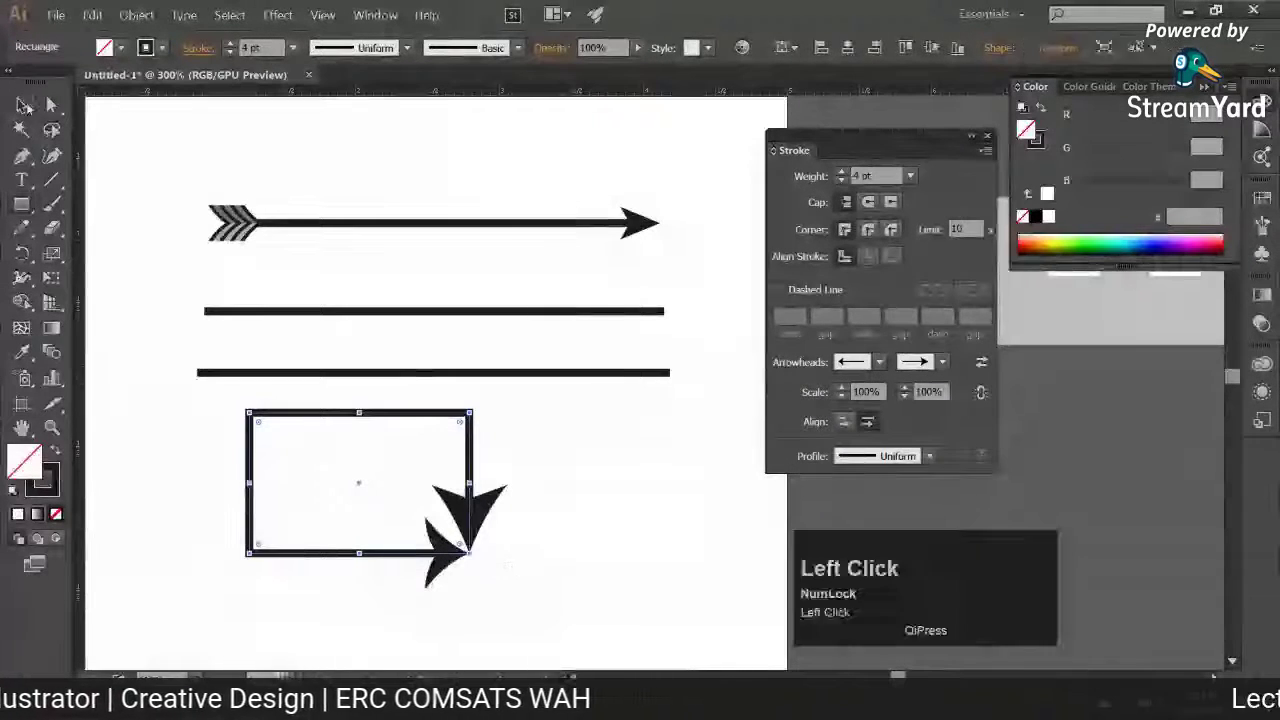
pyautogui.moveTo(177, 357); pyautogui.dragTo(218, 396)
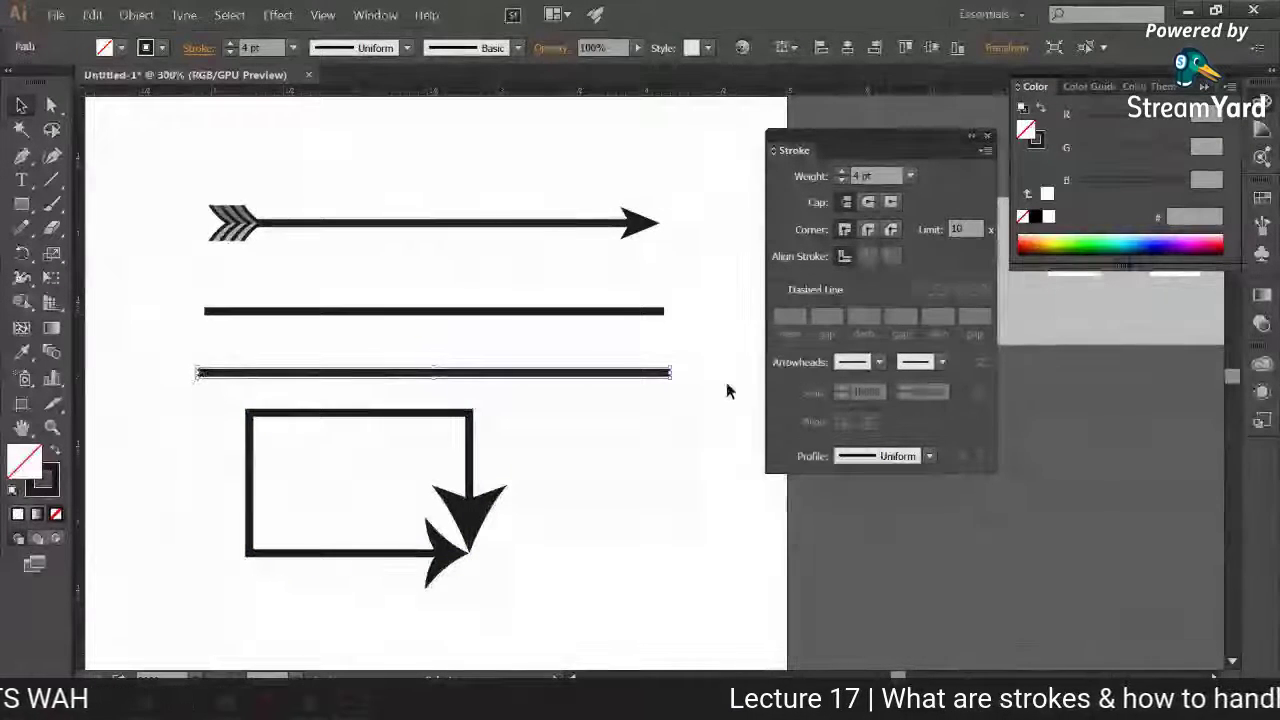
pyautogui.moveTo(471, 563); pyautogui.dragTo(574, 544)
pyautogui.click(338, 373)
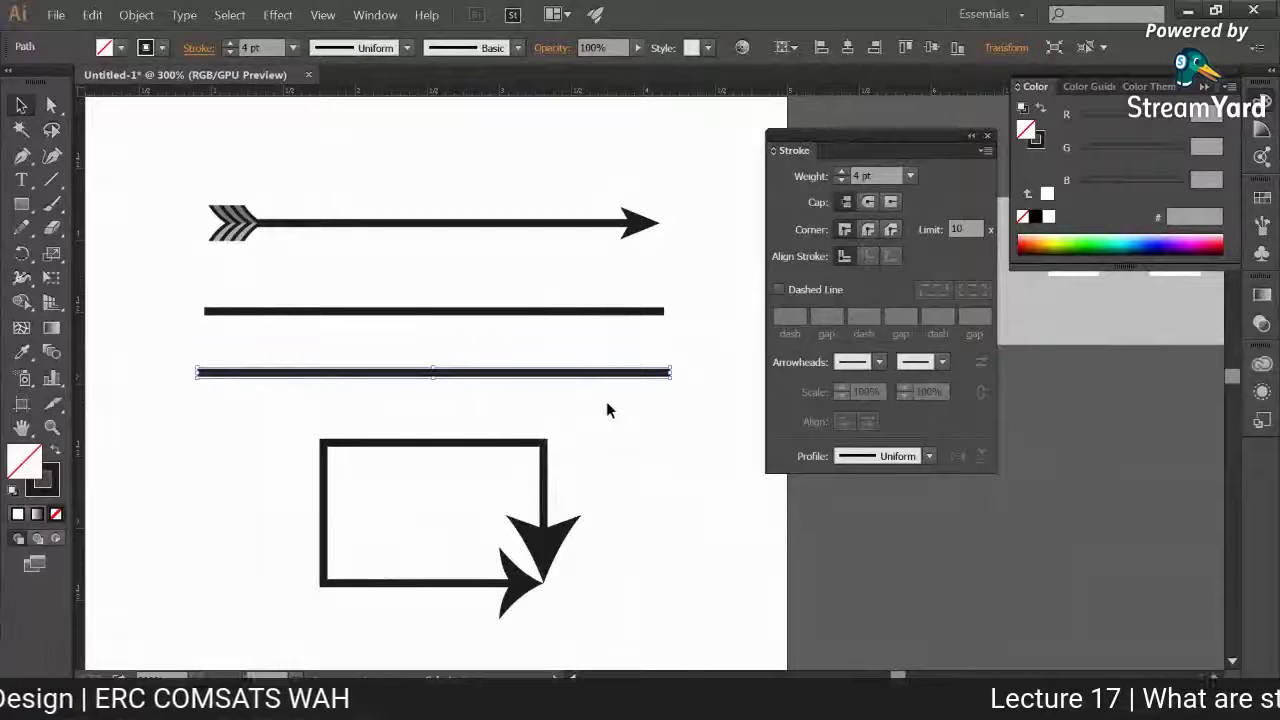
pyautogui.moveTo(238, 464); pyautogui.dragTo(578, 546)
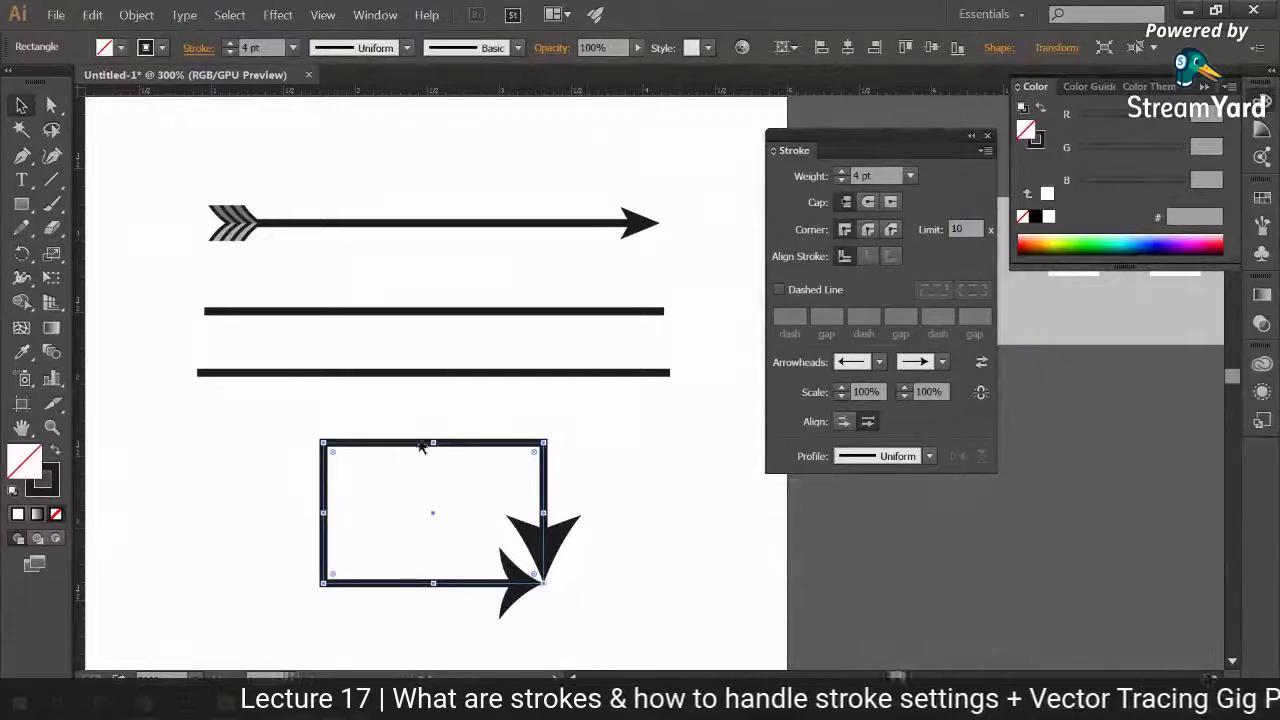
# Draw a circle beside the rectangle with the Ellipse tool and give its stroke arrowheads at both start and end
pyautogui.rightClick(22, 204)
pyautogui.click(111, 252)
pyautogui.moveTo(130, 428); pyautogui.dragTo(245, 578)
pyautogui.click(941, 362)
pyautogui.click(905, 380)
pyautogui.click(941, 362)
pyautogui.click(912, 430)
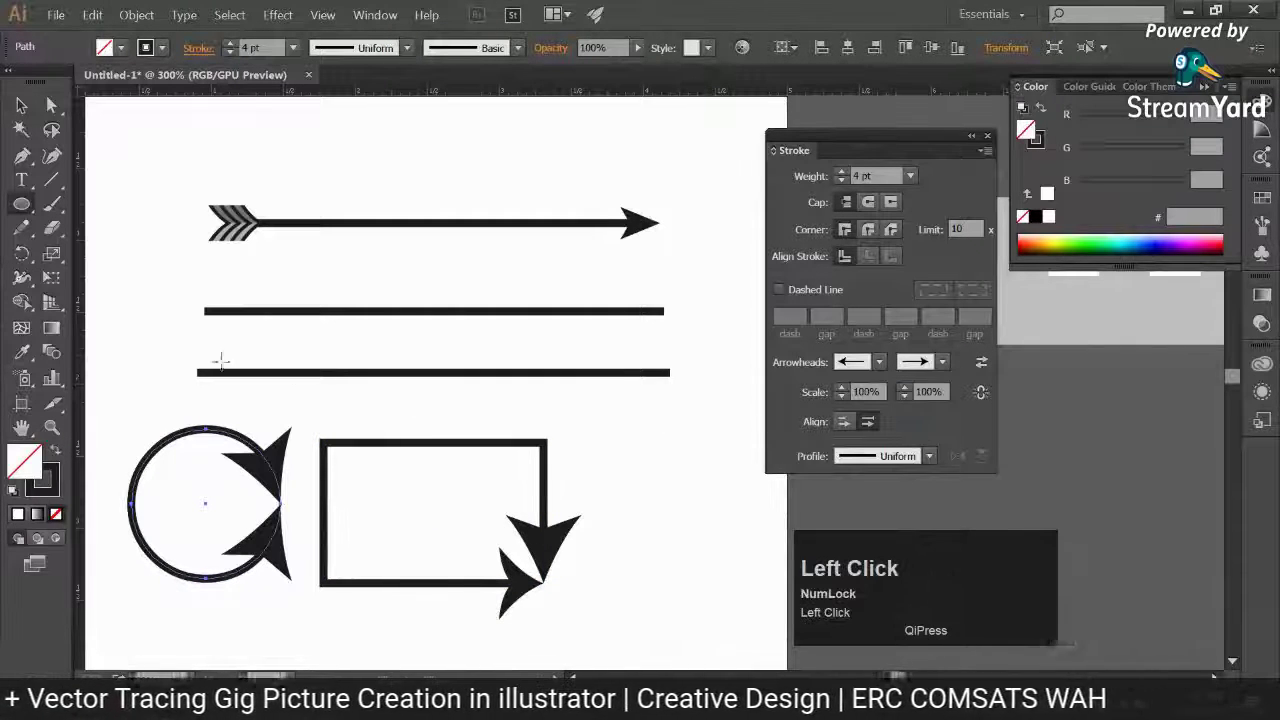
pyautogui.click(21, 105)
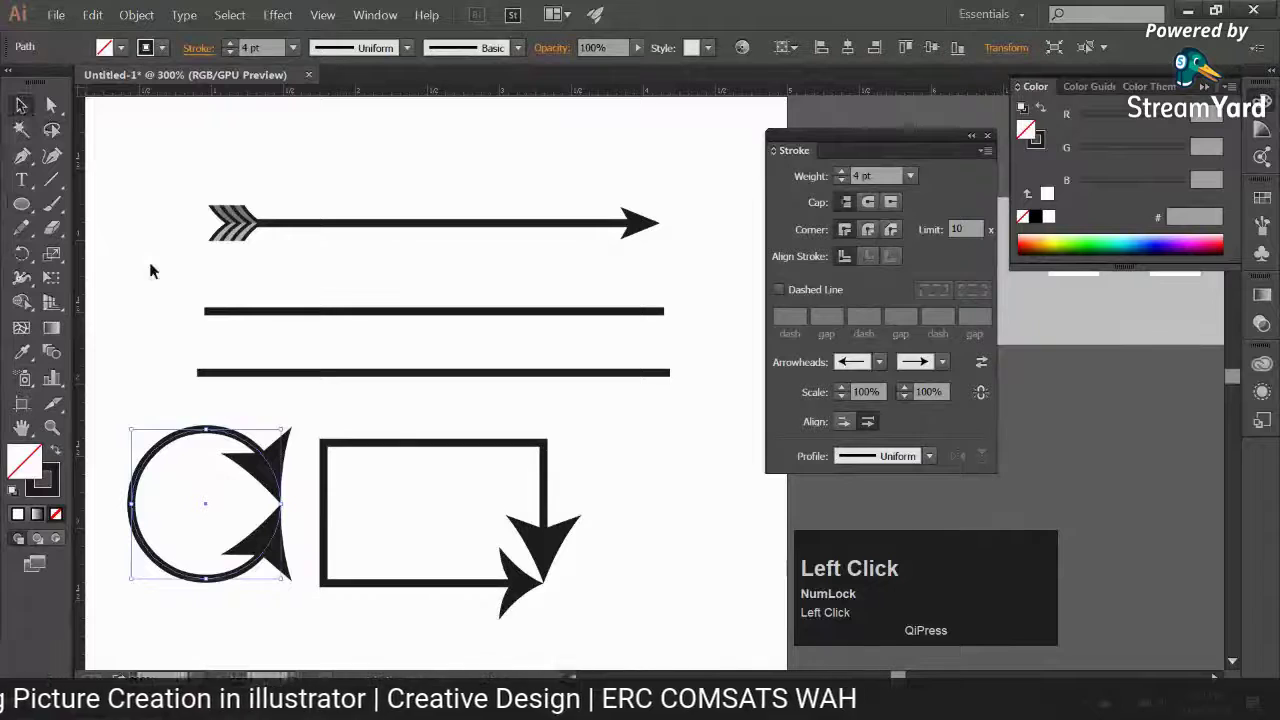
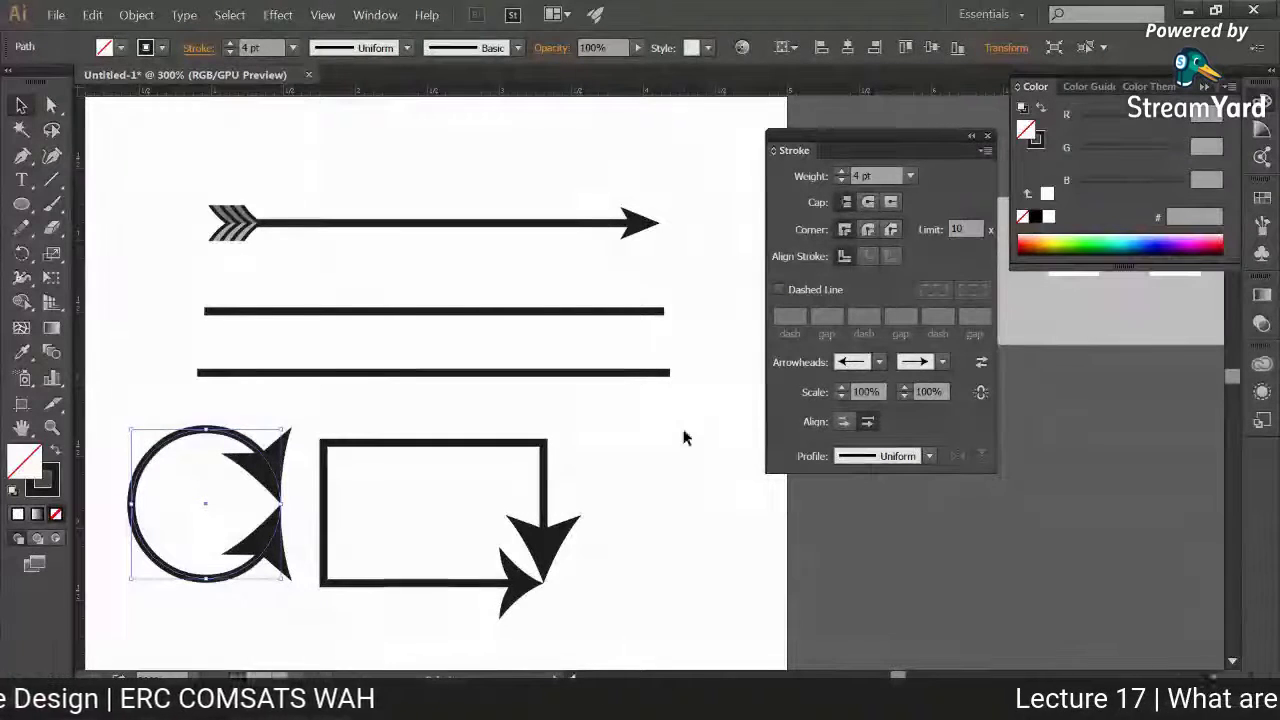
# Swap the top arrow's start and end arrowheads back and forth several times, ending with the original order
pyautogui.click(420, 223)
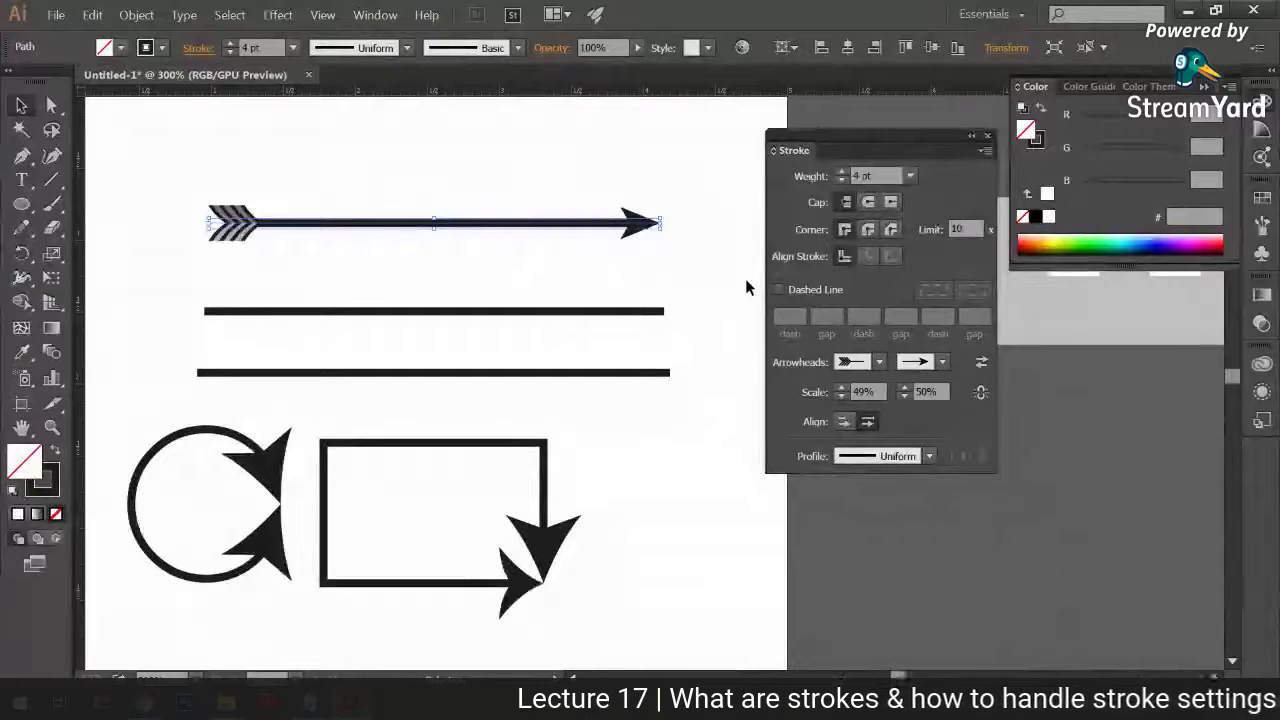
pyautogui.click(981, 364)
pyautogui.click(981, 364)
pyautogui.click(981, 364)
pyautogui.click(981, 363)
pyautogui.click(981, 363)
pyautogui.click(981, 363)
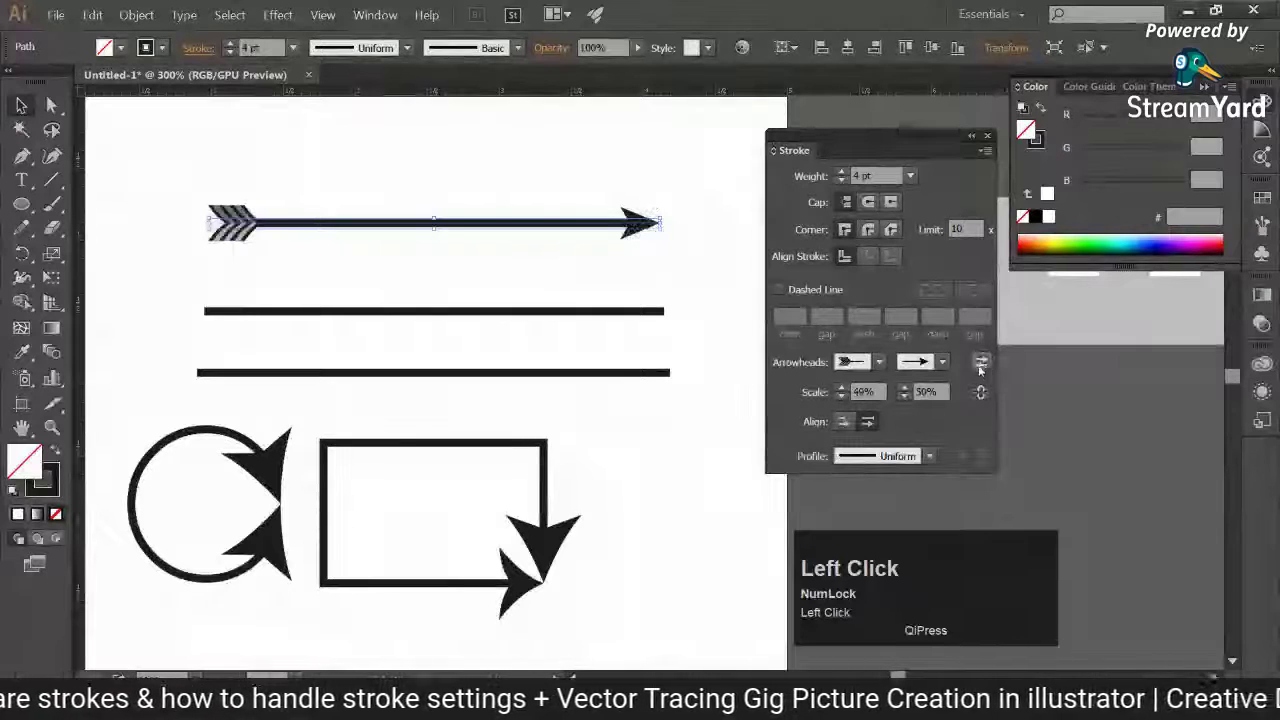
# Set both the start and end arrowhead scales of the top arrow to 100%
pyautogui.moveTo(881, 392); pyautogui.dragTo(820, 395)
pyautogui.write('100')
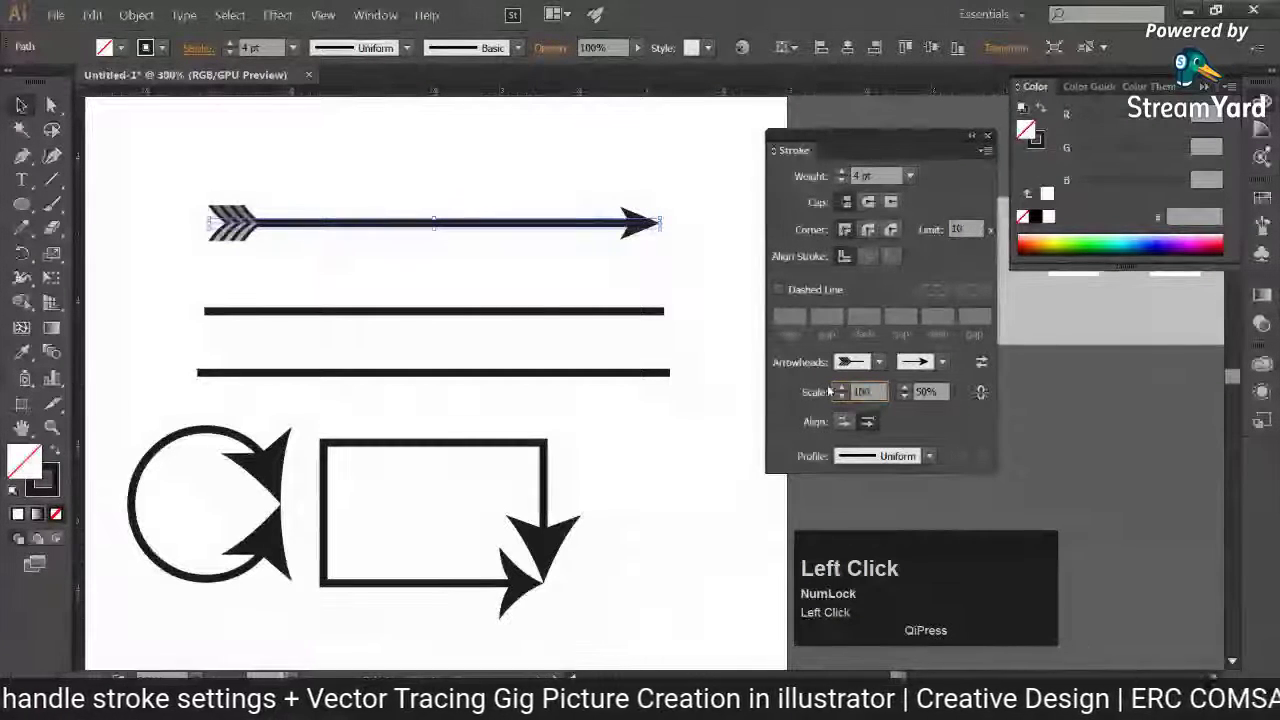
pyautogui.press('Tab')
pyautogui.write('100')
pyautogui.press('Tab')
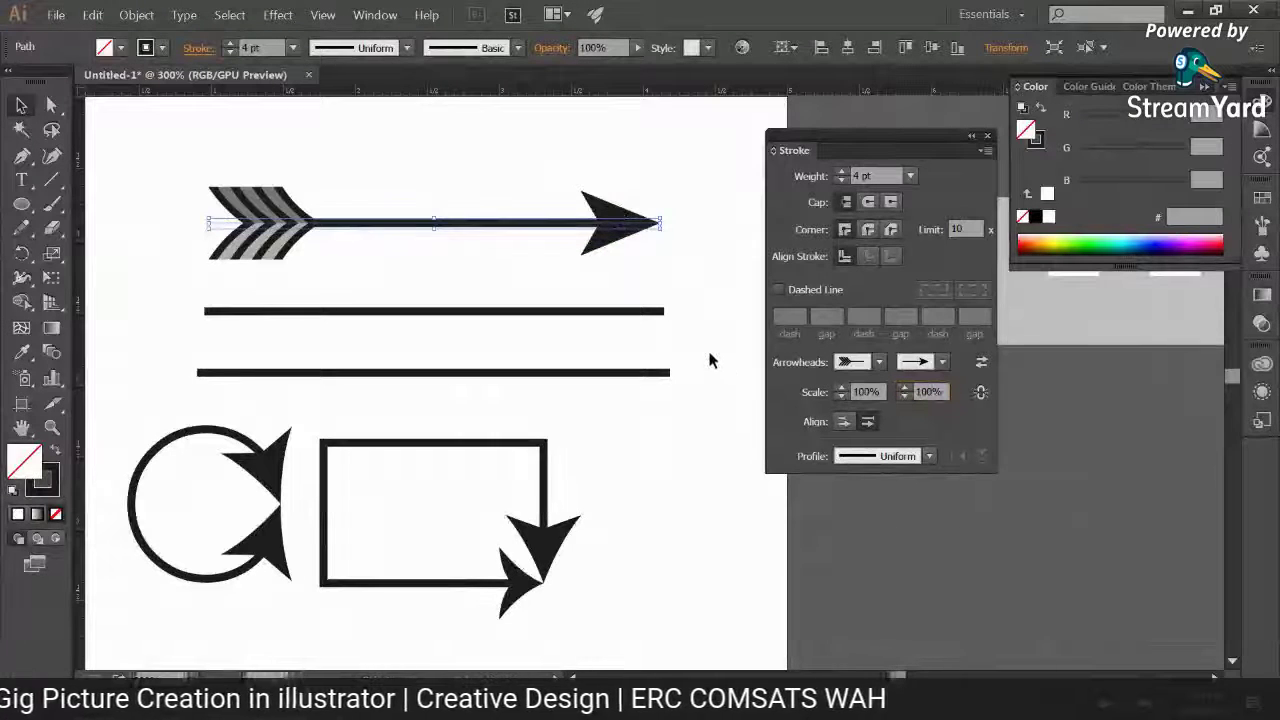
pyautogui.click(710, 360)
# Link the top arrow's start and end arrowhead scales and reduce them together to 40%
pyautogui.click(620, 229)
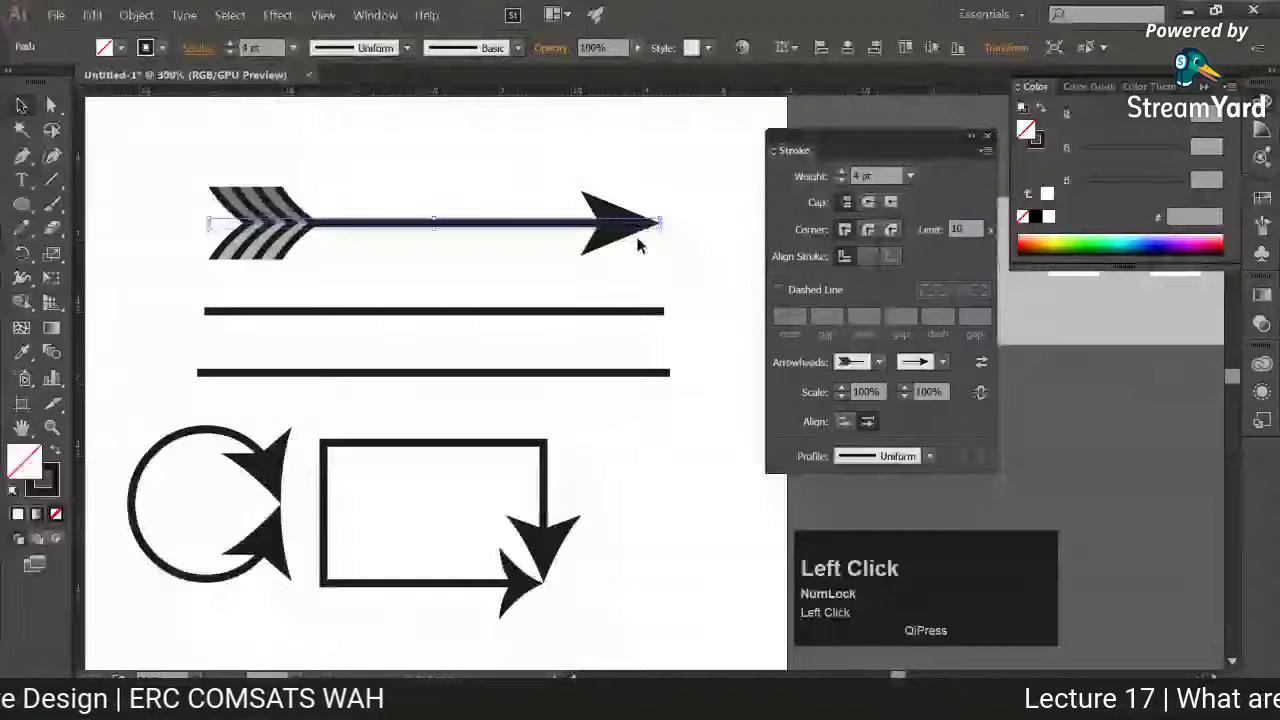
pyautogui.click(906, 398)
pyautogui.keyDown('shift'); pyautogui.click(905, 394); pyautogui.keyUp('shift')
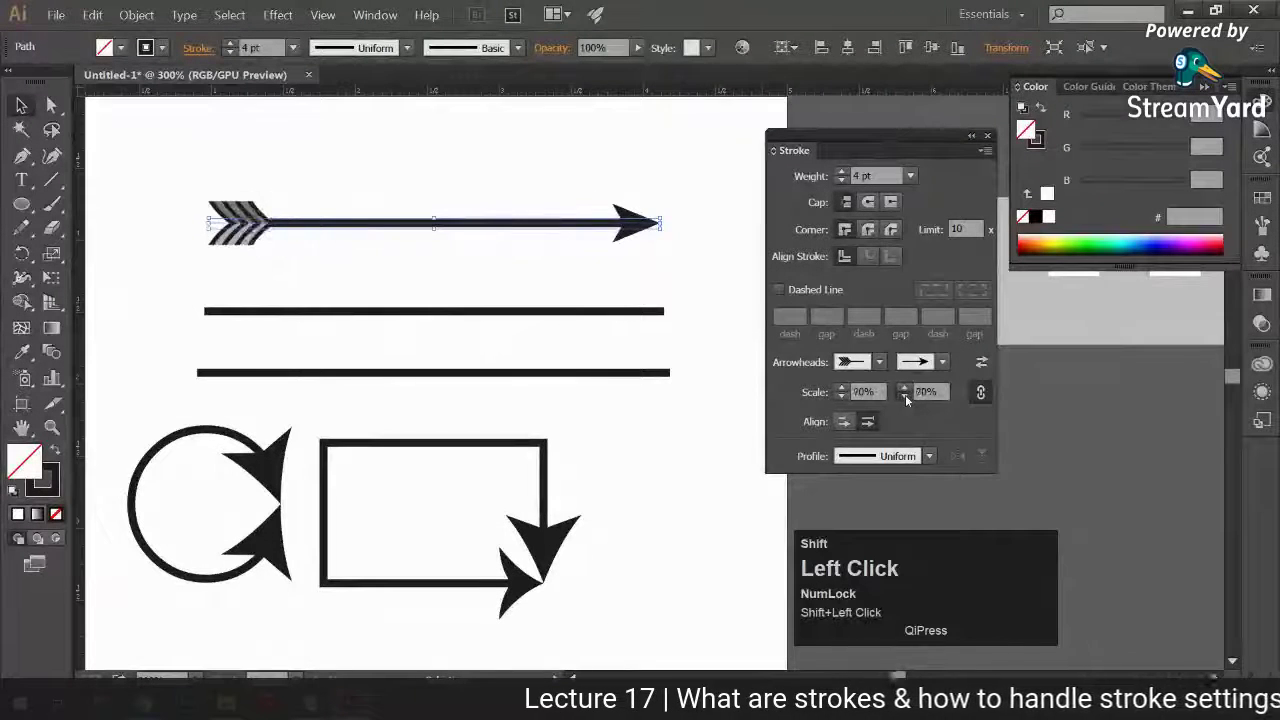
pyautogui.keyDown('shift'); pyautogui.click(905, 394); pyautogui.keyUp('shift')
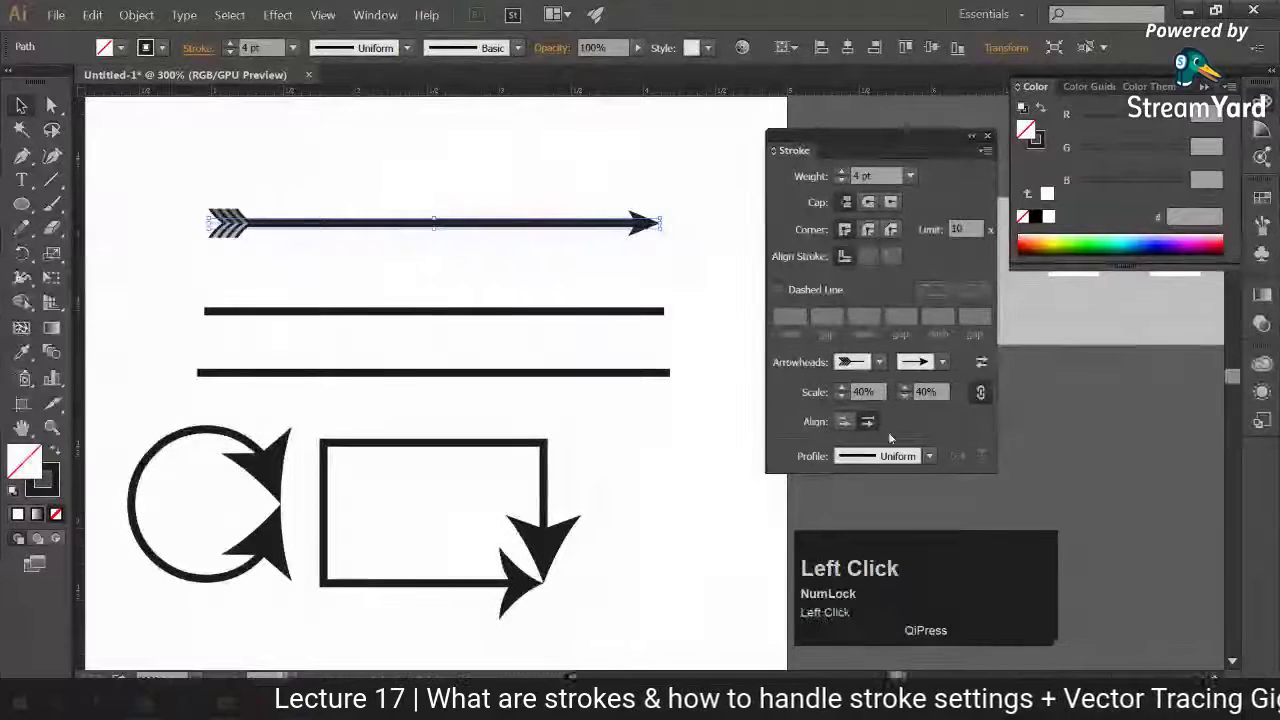
# Move the Stroke panel clear of the top arrow and reselect the arrow
pyautogui.press('space')
pyautogui.hotkey('ctrl', '=')
pyautogui.press('space')
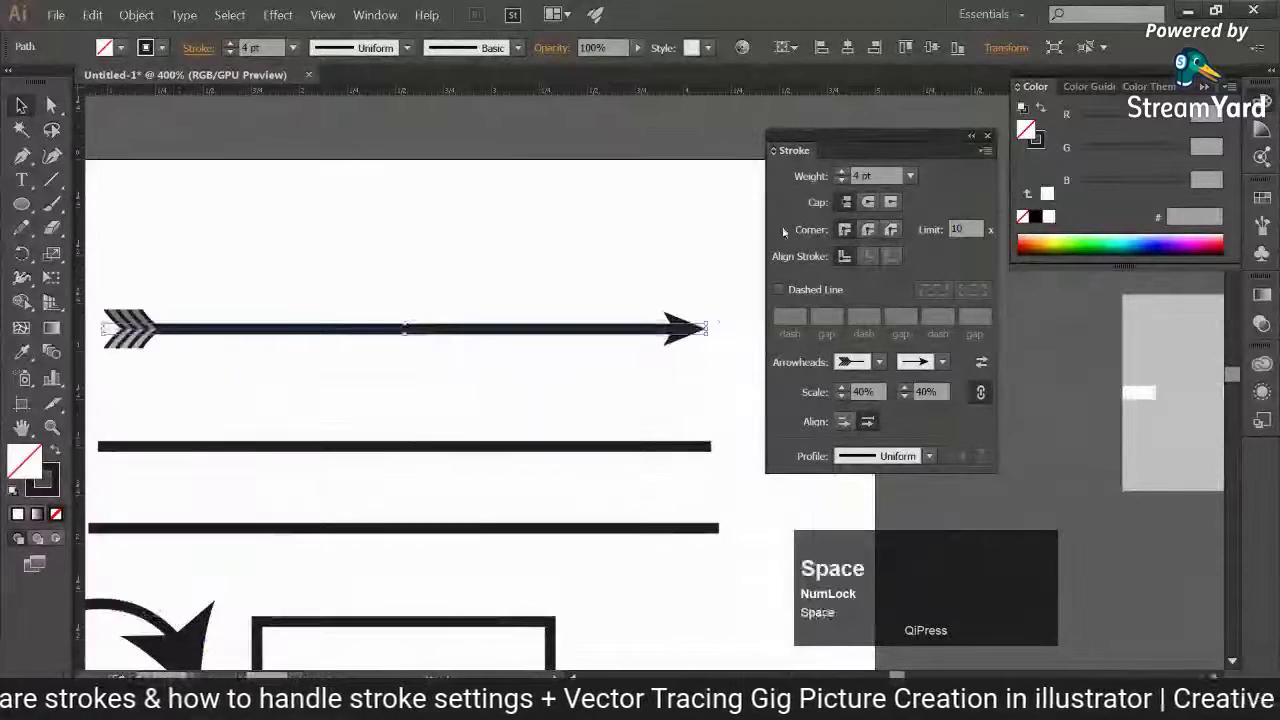
pyautogui.moveTo(814, 135); pyautogui.dragTo(892, 155)
pyautogui.moveTo(684, 328); pyautogui.dragTo(768, 287)
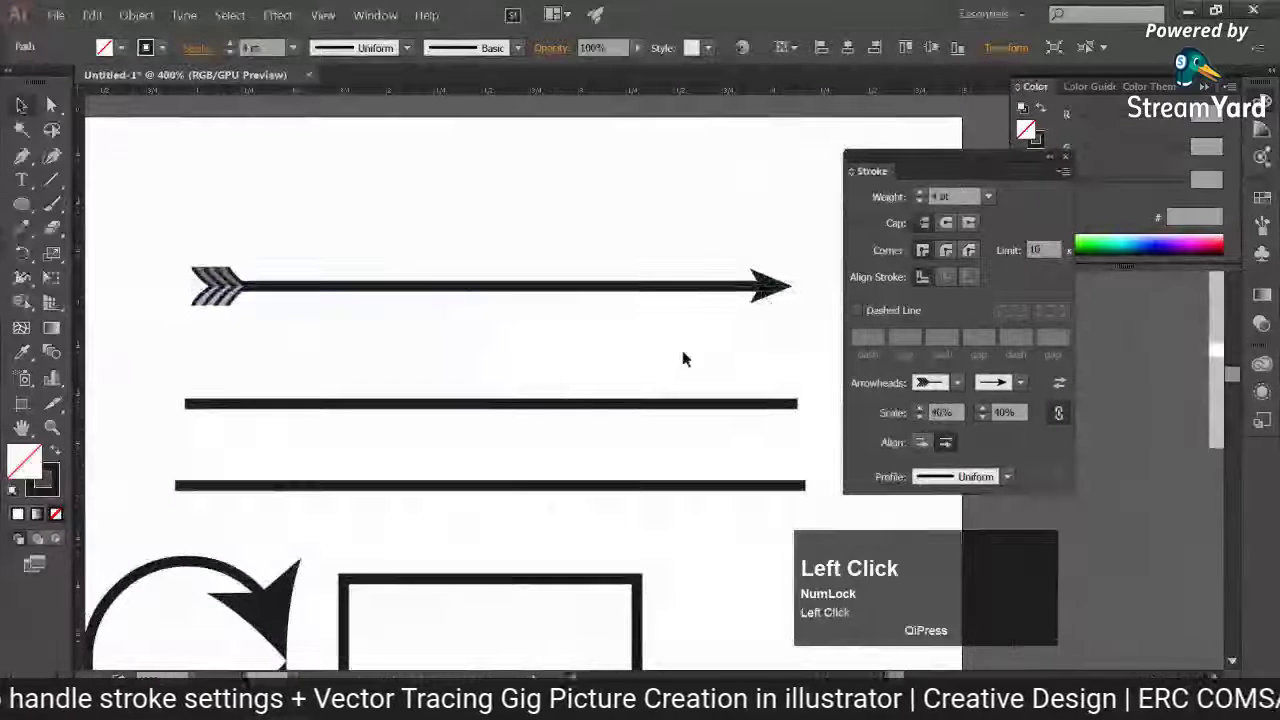
pyautogui.click(682, 350)
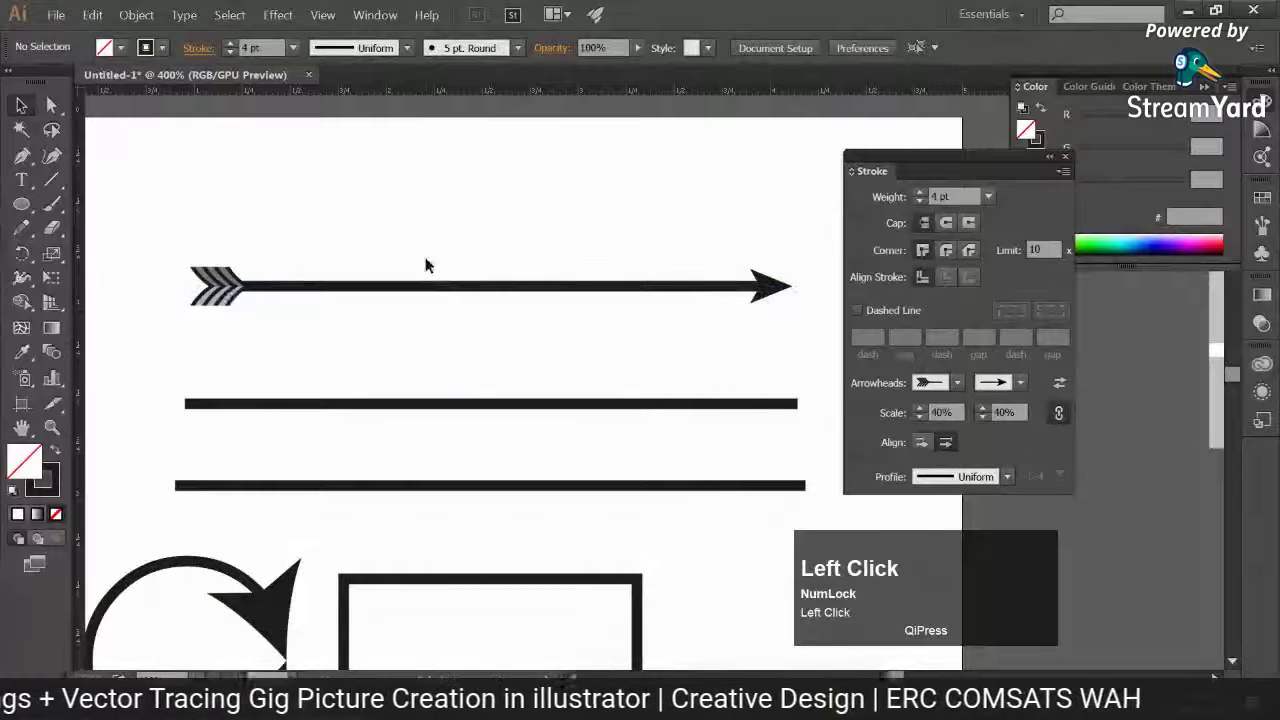
pyautogui.click(432, 287)
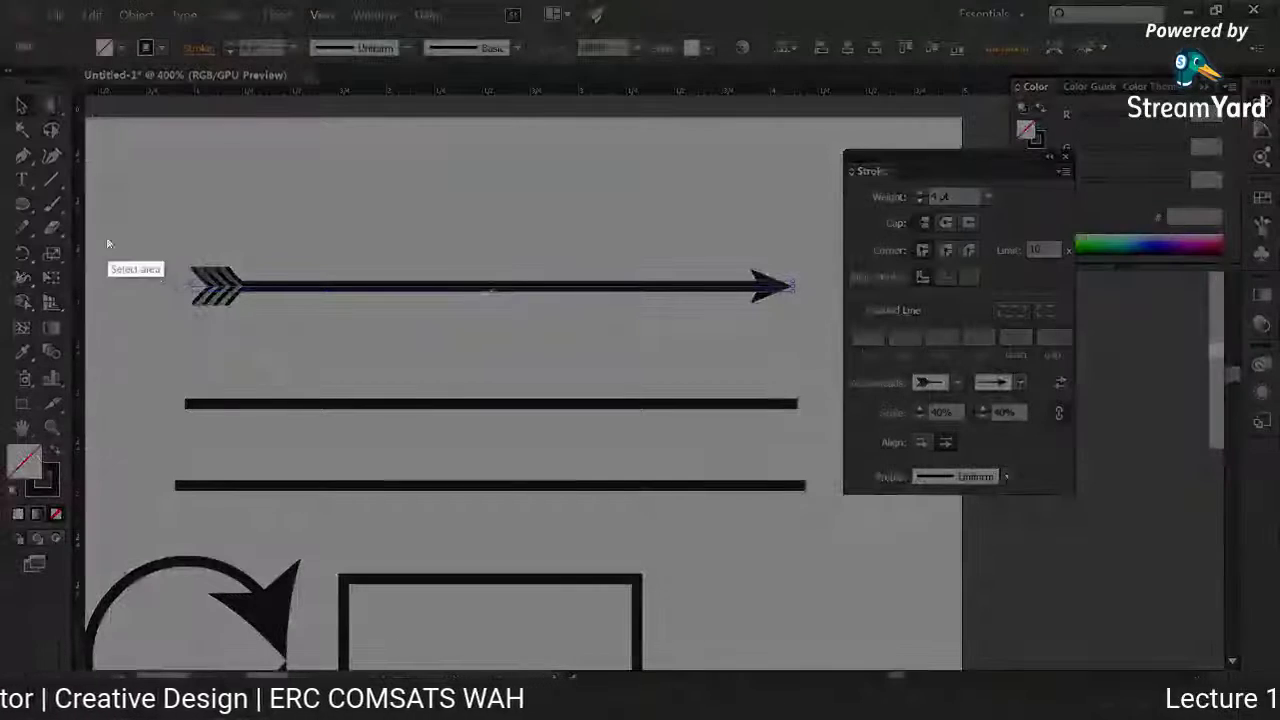
# Annotate a screen capture in red, marking the arrow's ends and span and circling the active arrowhead Align option, and dismiss the capture
pyautogui.moveTo(120, 215); pyautogui.dragTo(1193, 590)
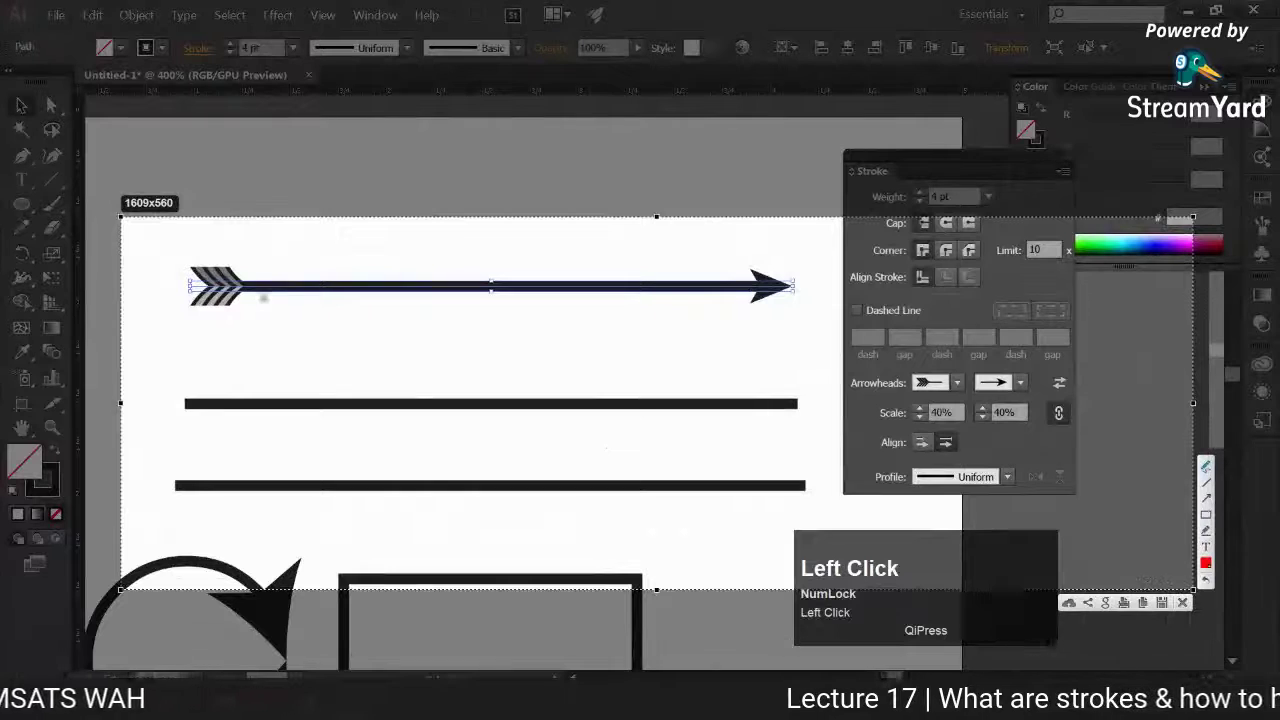
pyautogui.moveTo(190, 235); pyautogui.dragTo(189, 343)
pyautogui.moveTo(796, 240); pyautogui.dragTo(795, 334)
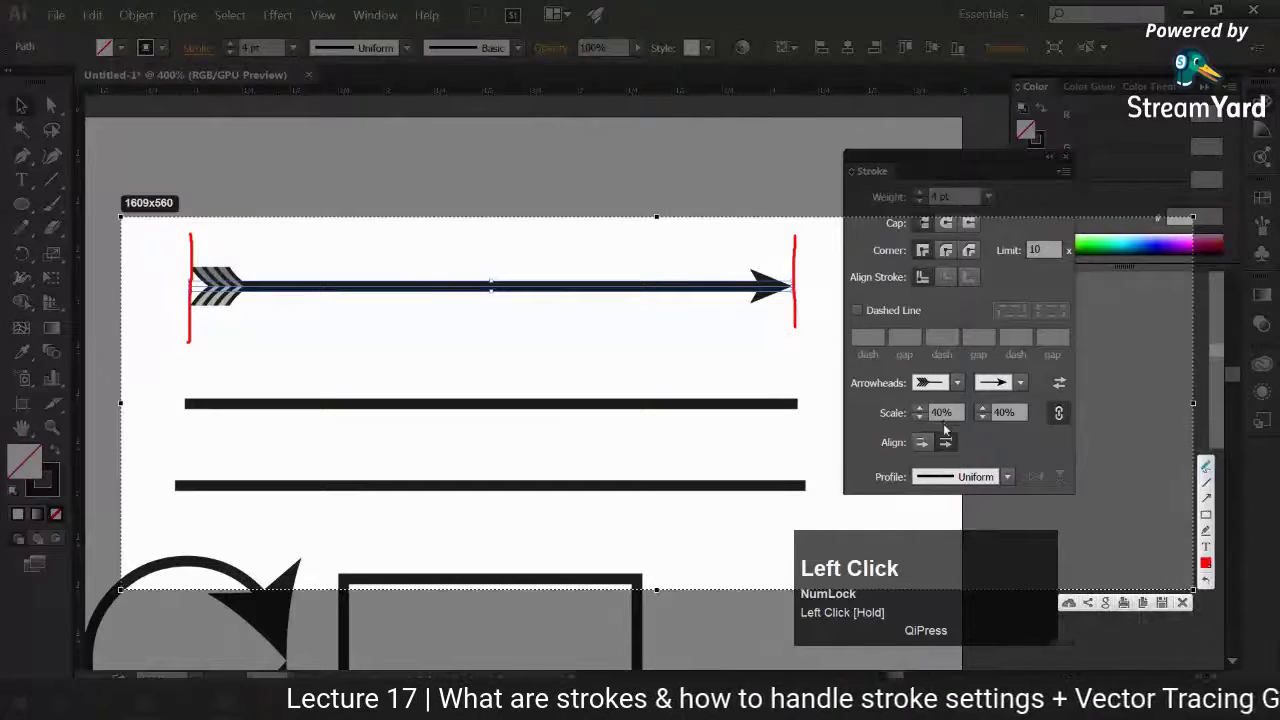
pyautogui.moveTo(951, 450)
pyautogui.mouseDown()
pyautogui.moveTo(948, 434)
pyautogui.moveTo(965, 443)
pyautogui.mouseUp()
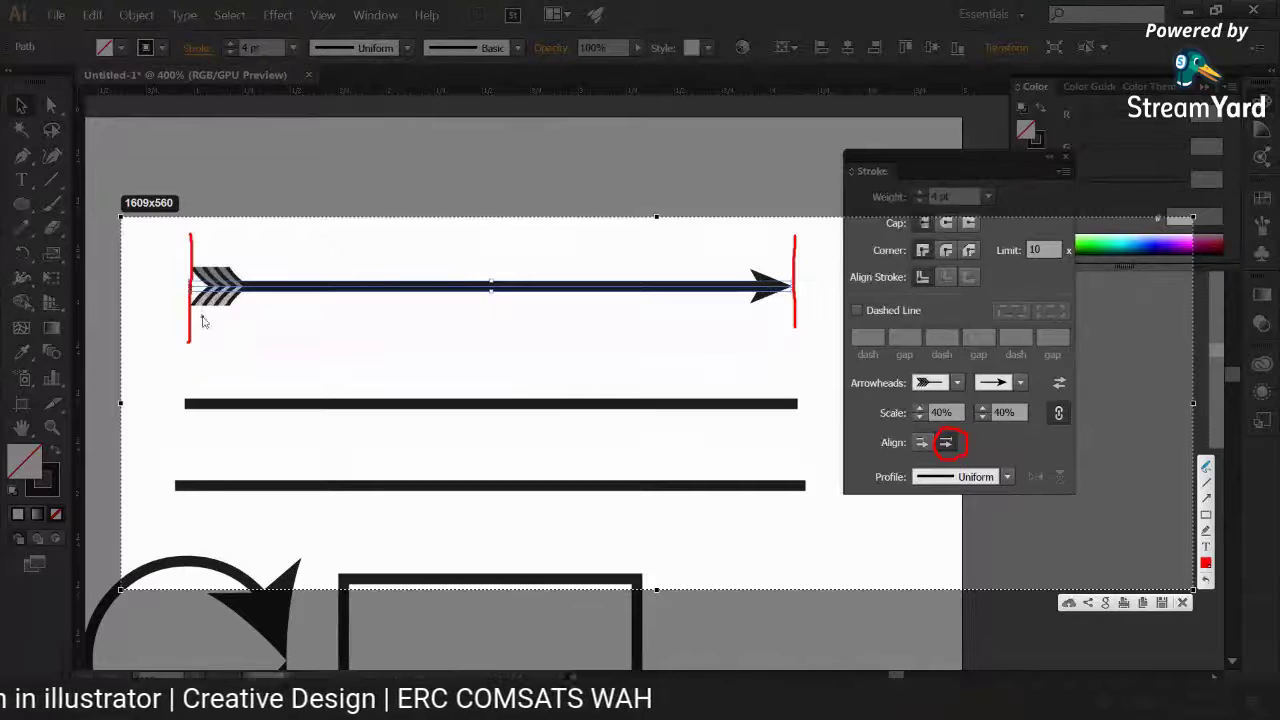
pyautogui.moveTo(195, 328); pyautogui.dragTo(796, 324)
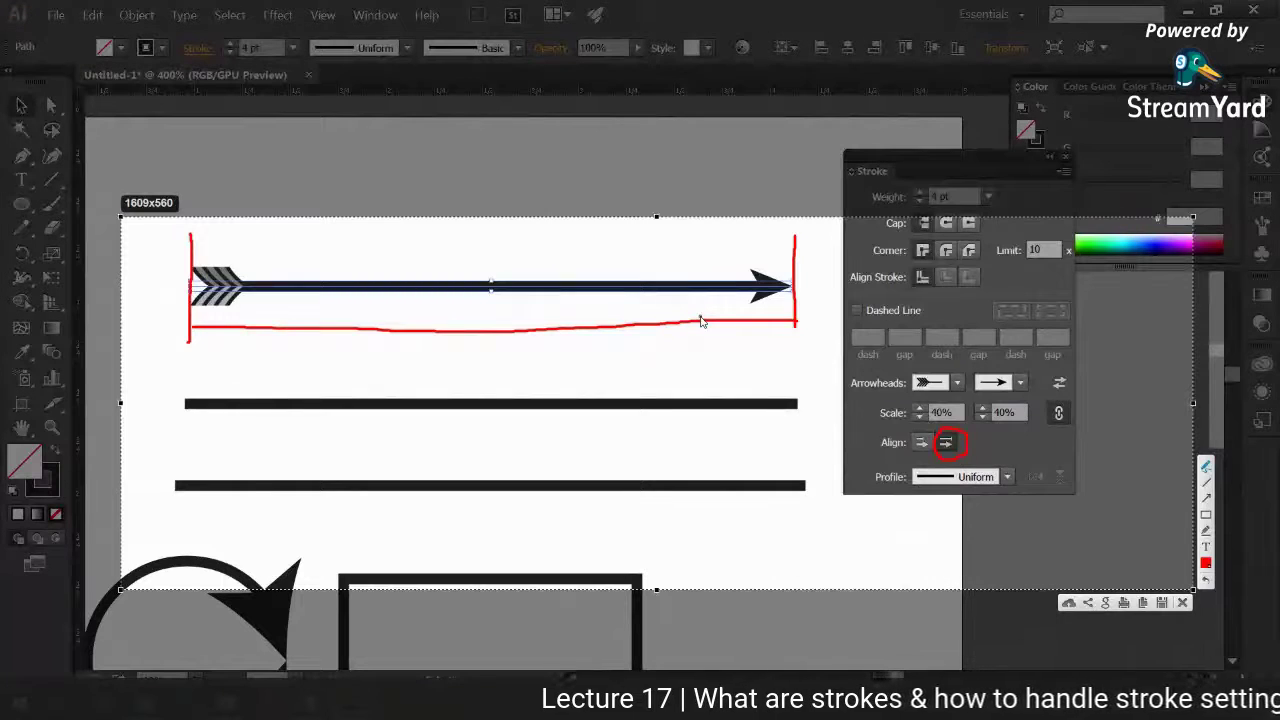
pyautogui.click(22, 104)
pyautogui.press('Num_Lock')
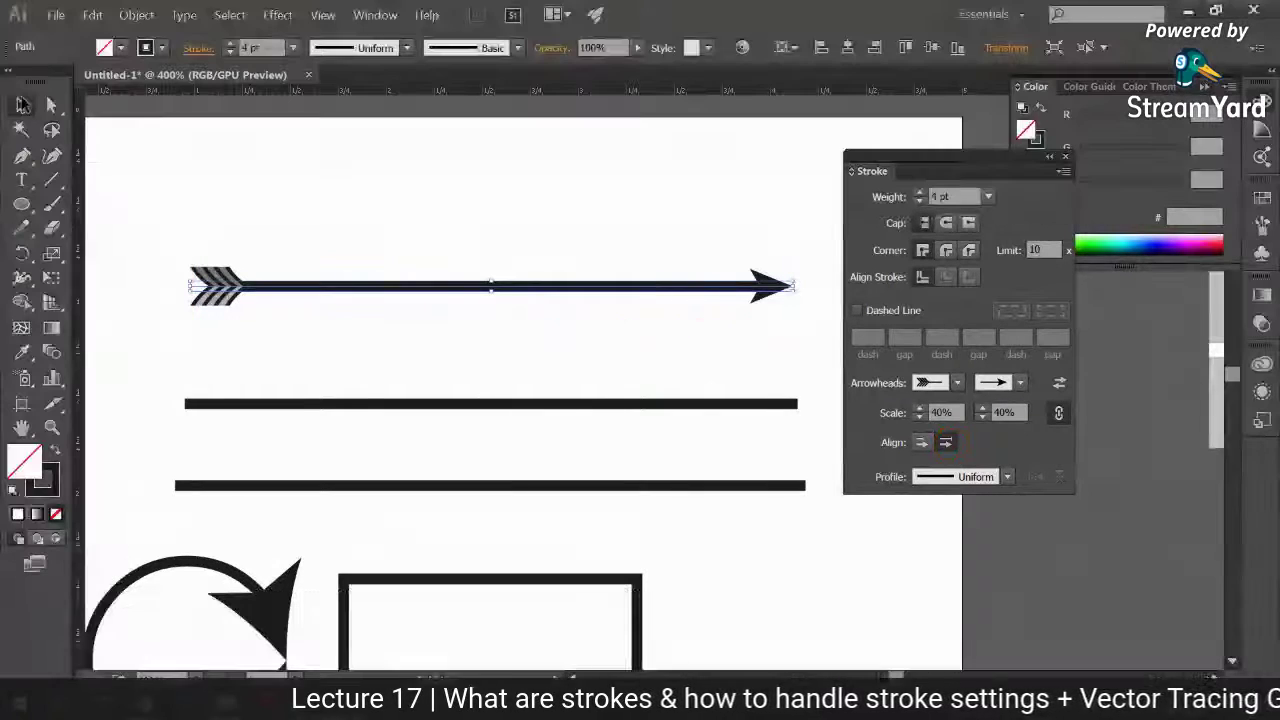
# Duplicate the top arrow directly above itself and set the copy's arrowhead alignment to extend the tips beyond the path ends
pyautogui.click(320, 280)
pyautogui.moveTo(408, 288); pyautogui.dragTo(408, 213)
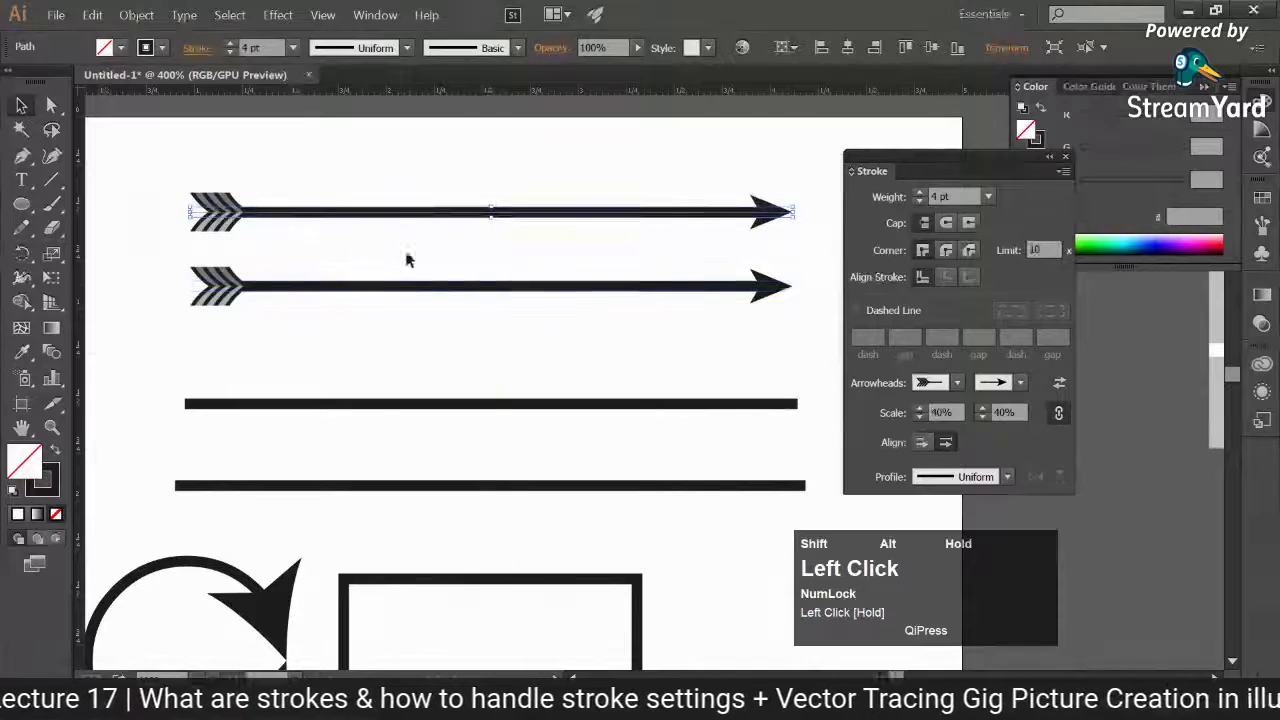
pyautogui.click(922, 442)
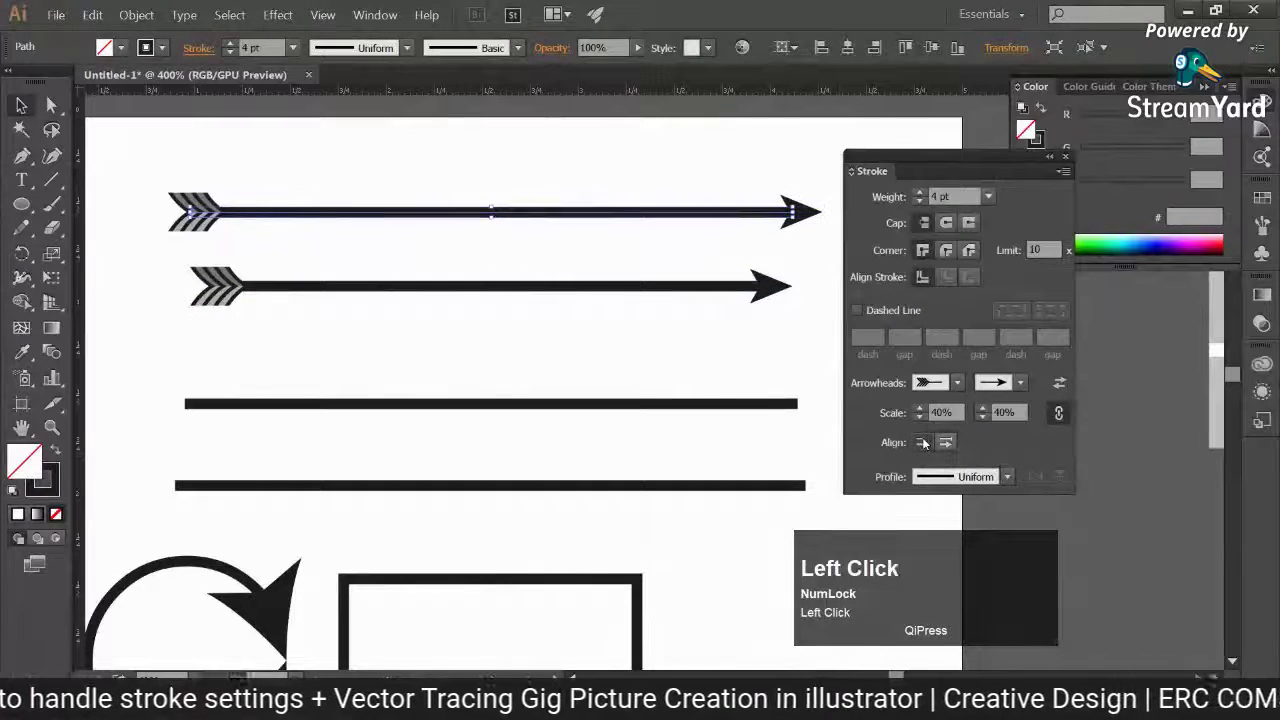
pyautogui.click(363, 330)
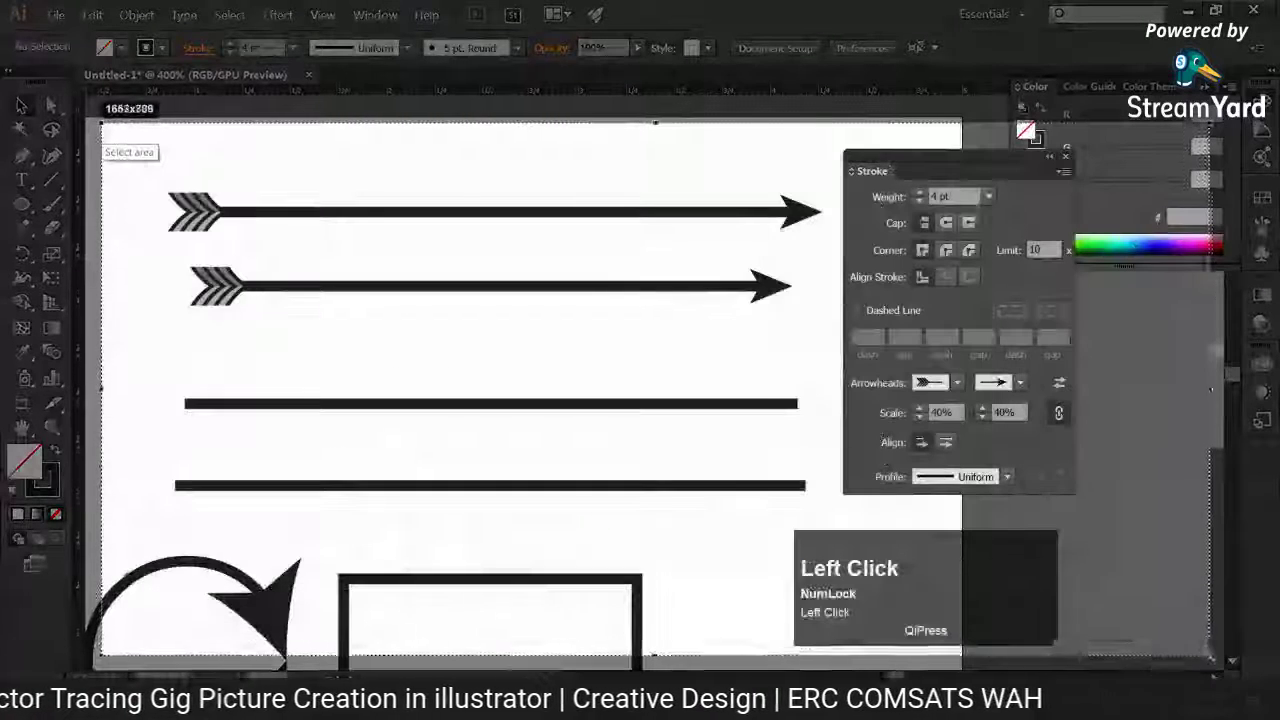
# Annotate a screen capture of both selected arrows in red, marking the path ends and linking each Align option to its arrow, and dismiss it
pyautogui.moveTo(1210, 658); pyautogui.dragTo(1213, 659)
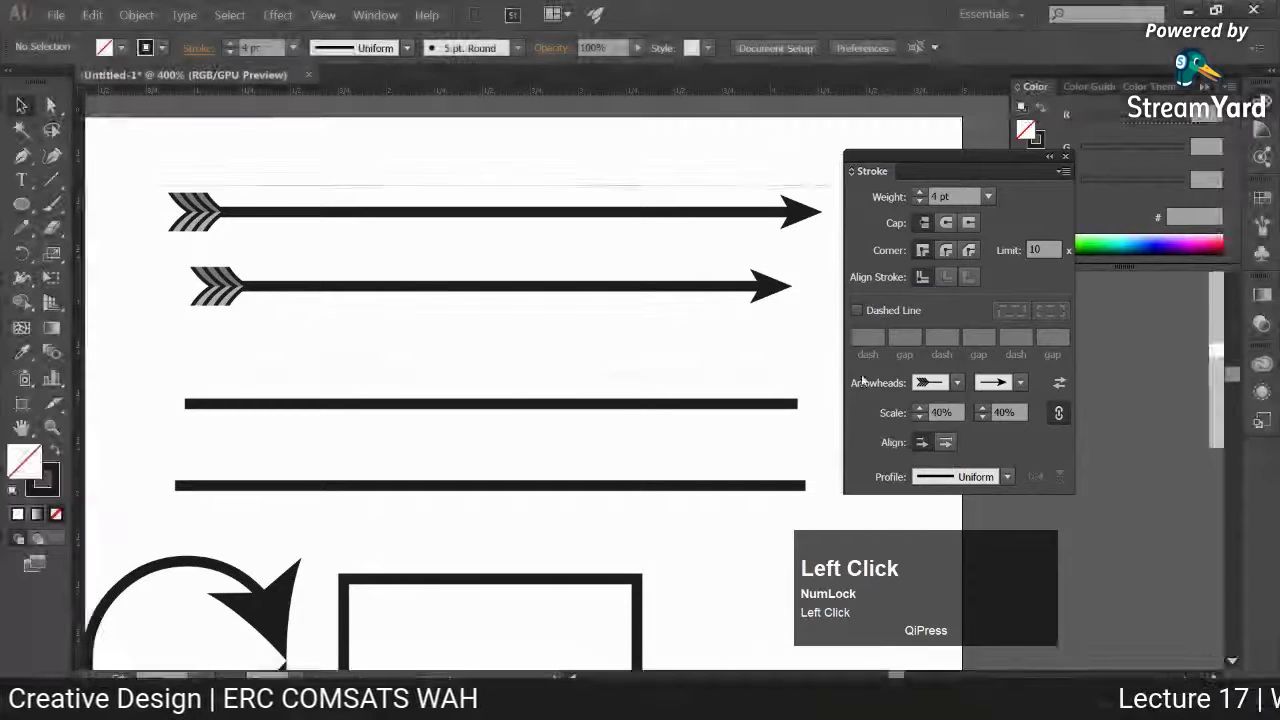
pyautogui.moveTo(150, 170); pyautogui.dragTo(826, 366)
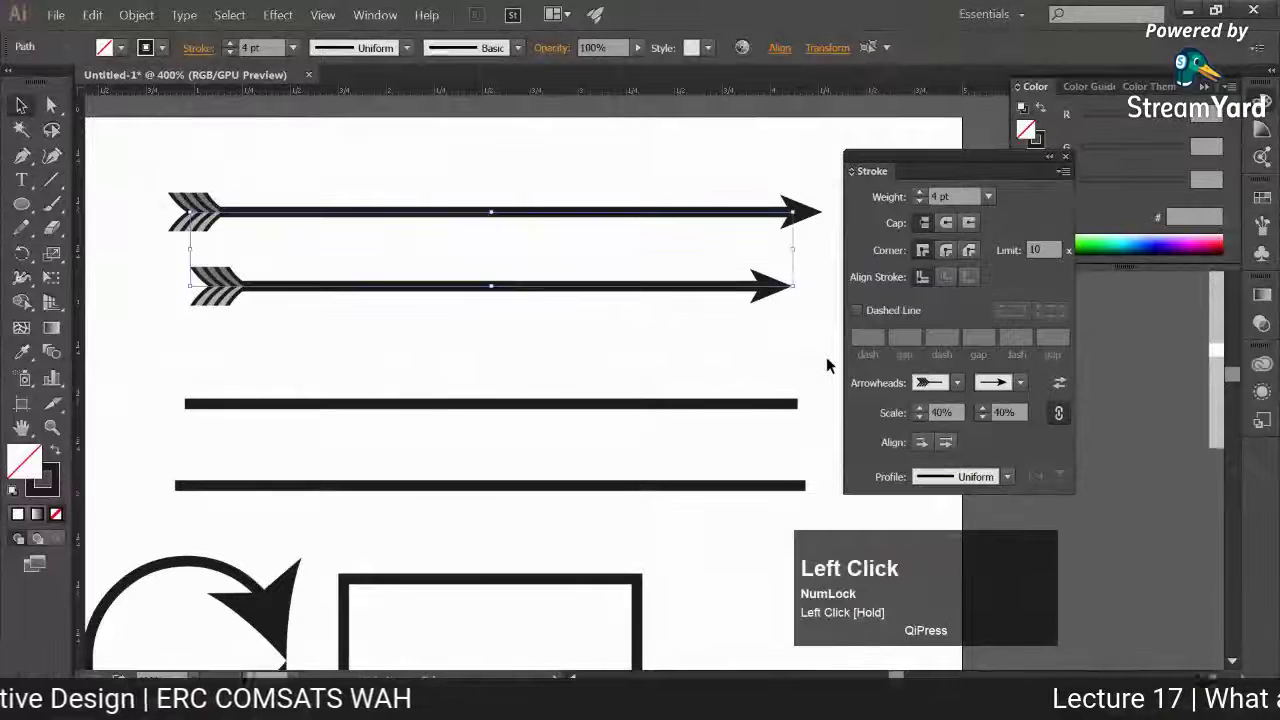
pyautogui.press('Print')
pyautogui.moveTo(116, 148); pyautogui.dragTo(1172, 651)
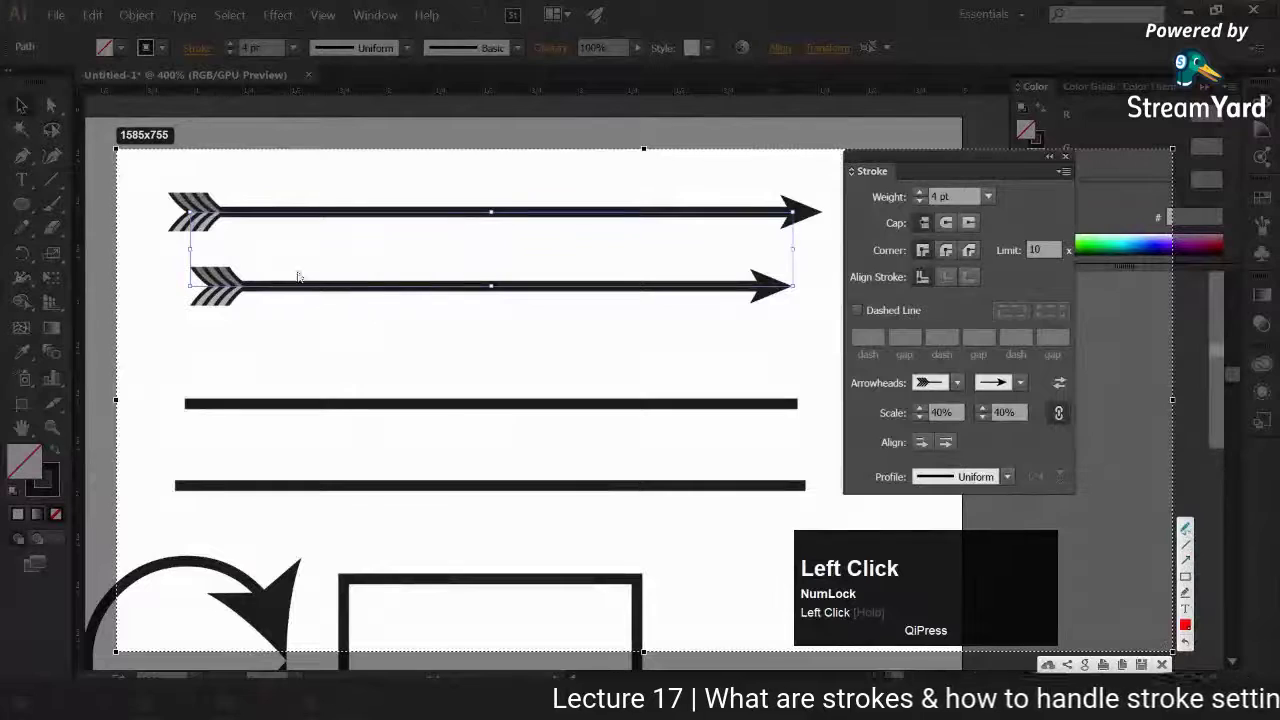
pyautogui.moveTo(187, 175); pyautogui.dragTo(190, 315)
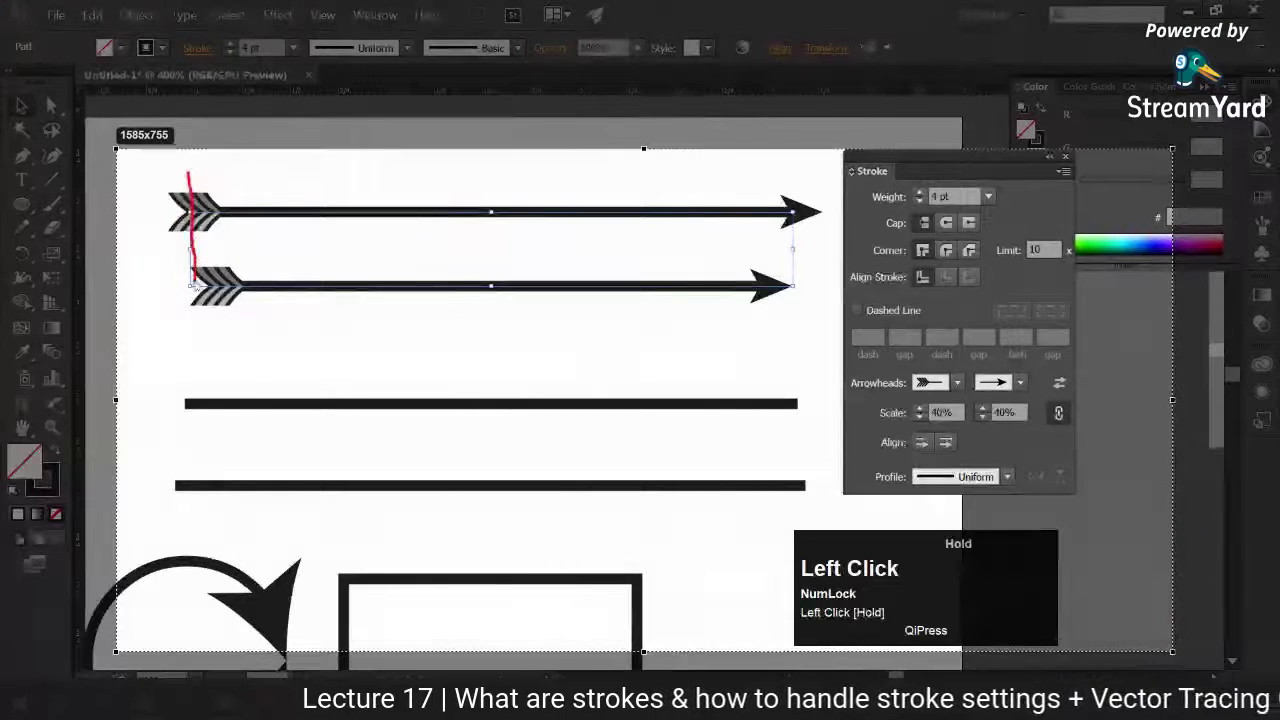
pyautogui.moveTo(790, 178); pyautogui.dragTo(794, 316)
pyautogui.moveTo(945, 452)
pyautogui.mouseDown()
pyautogui.moveTo(939, 392)
pyautogui.moveTo(850, 343)
pyautogui.moveTo(679, 331)
pyautogui.mouseUp()
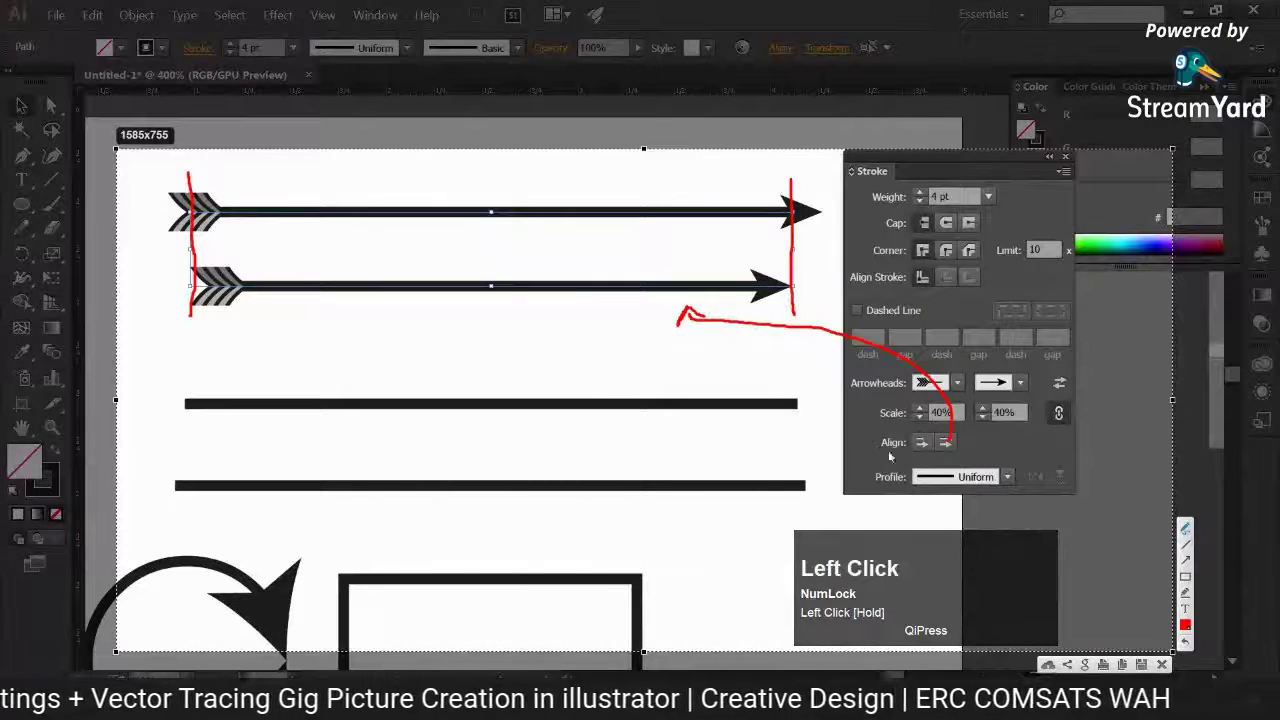
pyautogui.moveTo(946, 446)
pyautogui.mouseDown()
pyautogui.moveTo(767, 464)
pyautogui.moveTo(662, 450)
pyautogui.moveTo(522, 322)
pyautogui.moveTo(512, 236)
pyautogui.mouseUp()
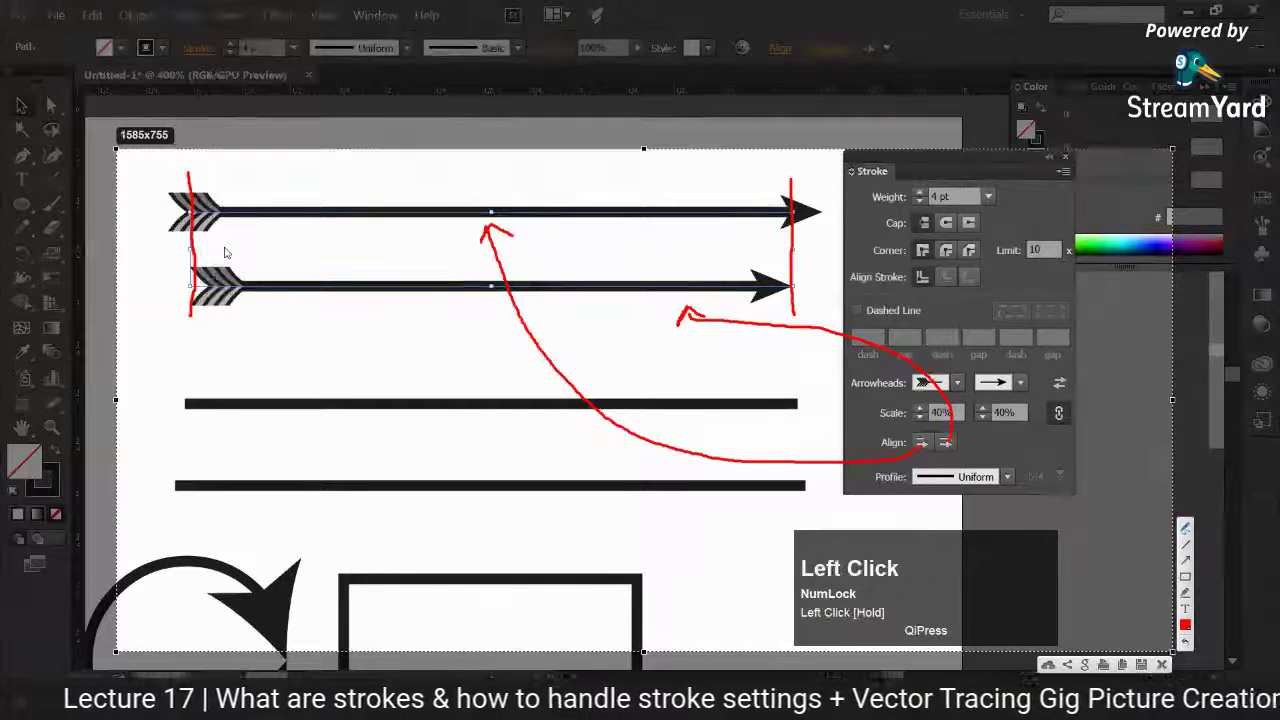
pyautogui.press('Escape')
# Delete all the arrows, lines and shapes from the artboard
pyautogui.hotkey('ctrl', '-')
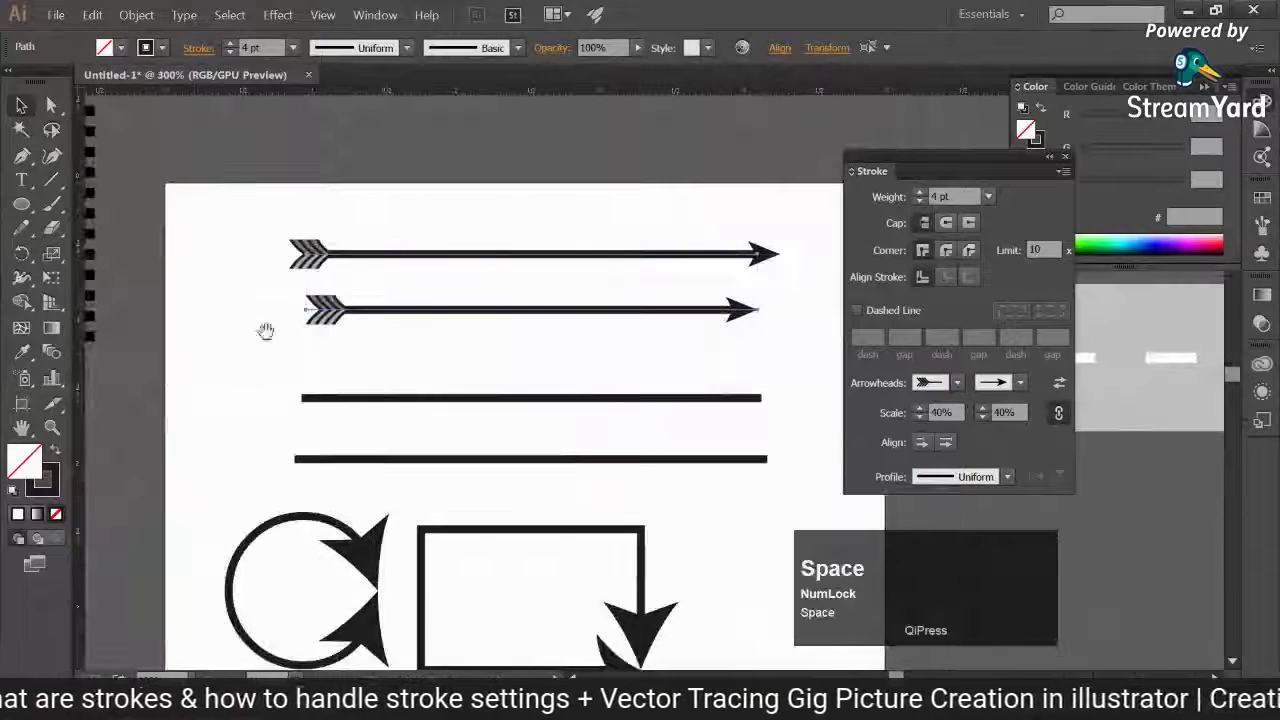
pyautogui.moveTo(237, 297); pyautogui.dragTo(213, 242)
pyautogui.moveTo(204, 180); pyautogui.dragTo(628, 609)
pyautogui.press('Delete')
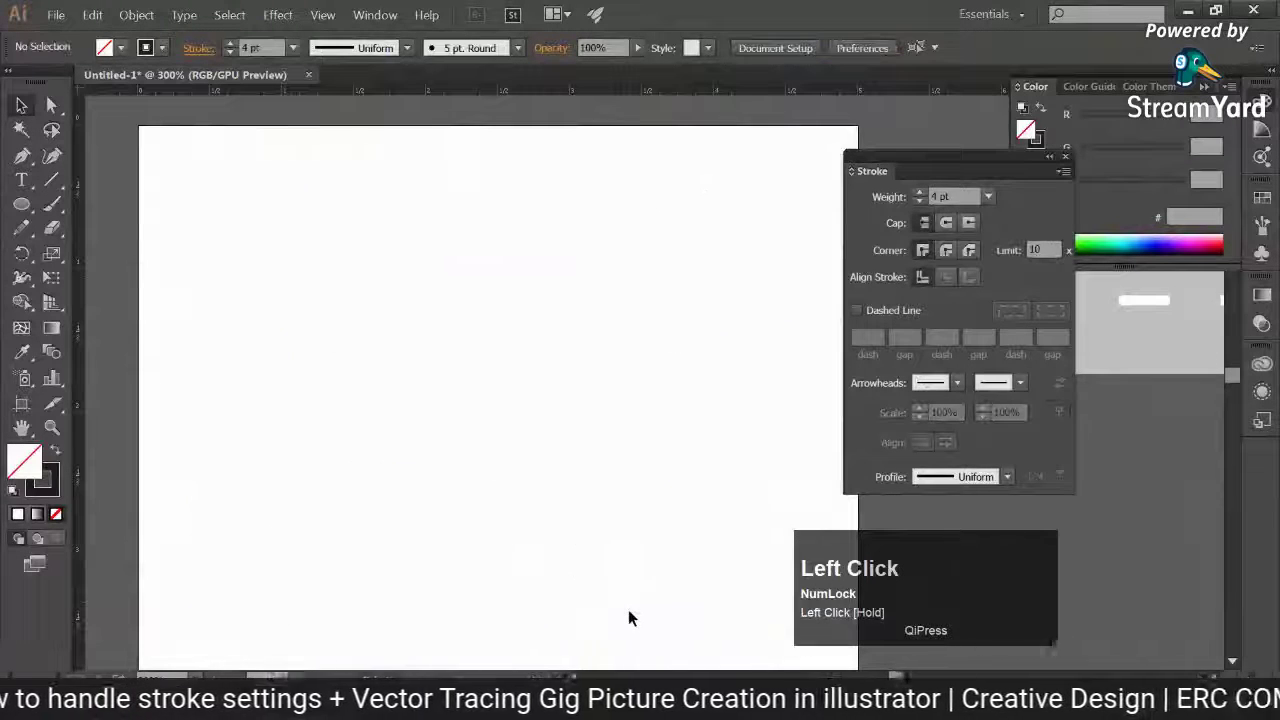
# Draw two open curved paths with the Pen tool: a rising S-curve across the artboard and an arch-shaped curve below it
pyautogui.press('p')
pyautogui.click(198, 468)
pyautogui.moveTo(370, 303); pyautogui.dragTo(532, 318)
pyautogui.moveTo(603, 205); pyautogui.dragTo(637, 407)
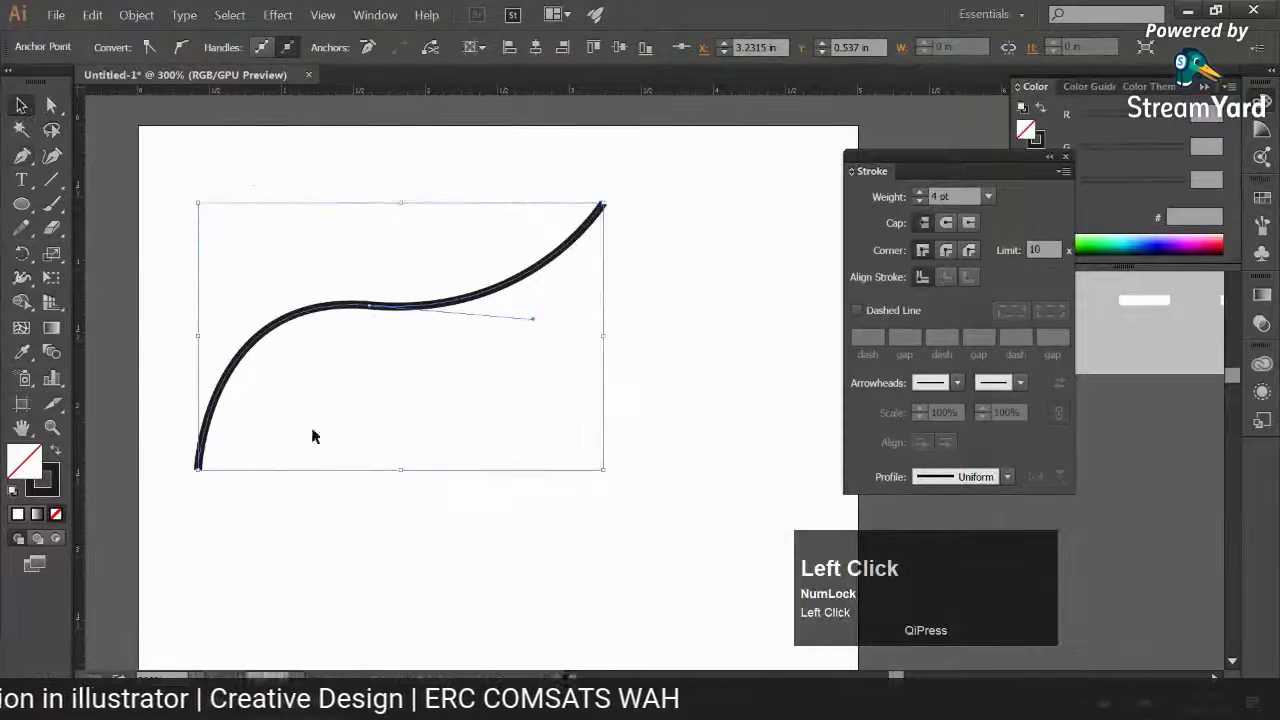
pyautogui.keyDown('ctrl'); pyautogui.click(360, 431); pyautogui.keyUp('ctrl')
pyautogui.click(373, 597)
pyautogui.moveTo(405, 435); pyautogui.dragTo(565, 589)
pyautogui.press('v')
# Select both curves and apply a solid arrow as their end arrowhead
pyautogui.click(317, 289)
pyautogui.moveTo(317, 289); pyautogui.dragTo(477, 463)
pyautogui.click(997, 383)
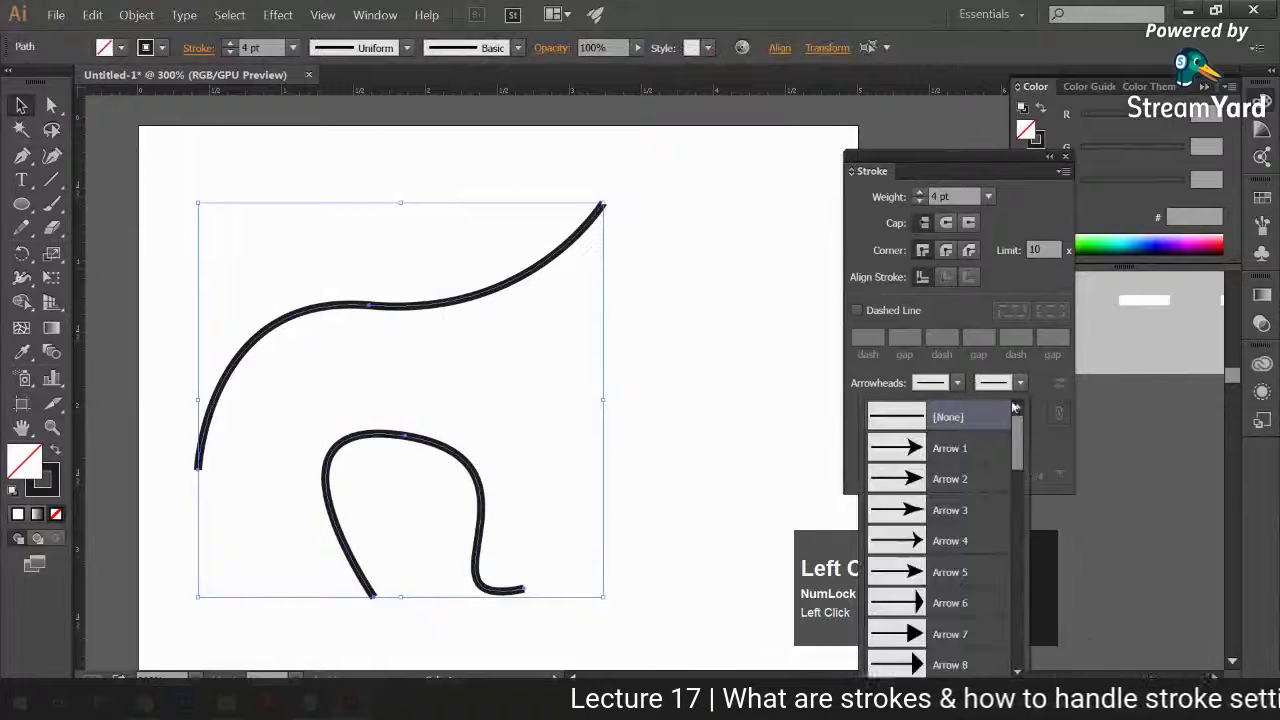
pyautogui.click(990, 430)
# Reduce both curves' arrowhead scales to 40% and align the tips to extend beyond the path ends
pyautogui.keyDown('shift'); pyautogui.click(979, 417); pyautogui.keyUp('shift')
pyautogui.keyDown('shift'); pyautogui.click(979, 417); pyautogui.keyUp('shift')
pyautogui.keyDown('shift'); pyautogui.click(979, 417); pyautogui.keyUp('shift')
pyautogui.keyDown('shift'); pyautogui.click(979, 417); pyautogui.keyUp('shift')
pyautogui.keyDown('shift'); pyautogui.click(979, 417); pyautogui.keyUp('shift')
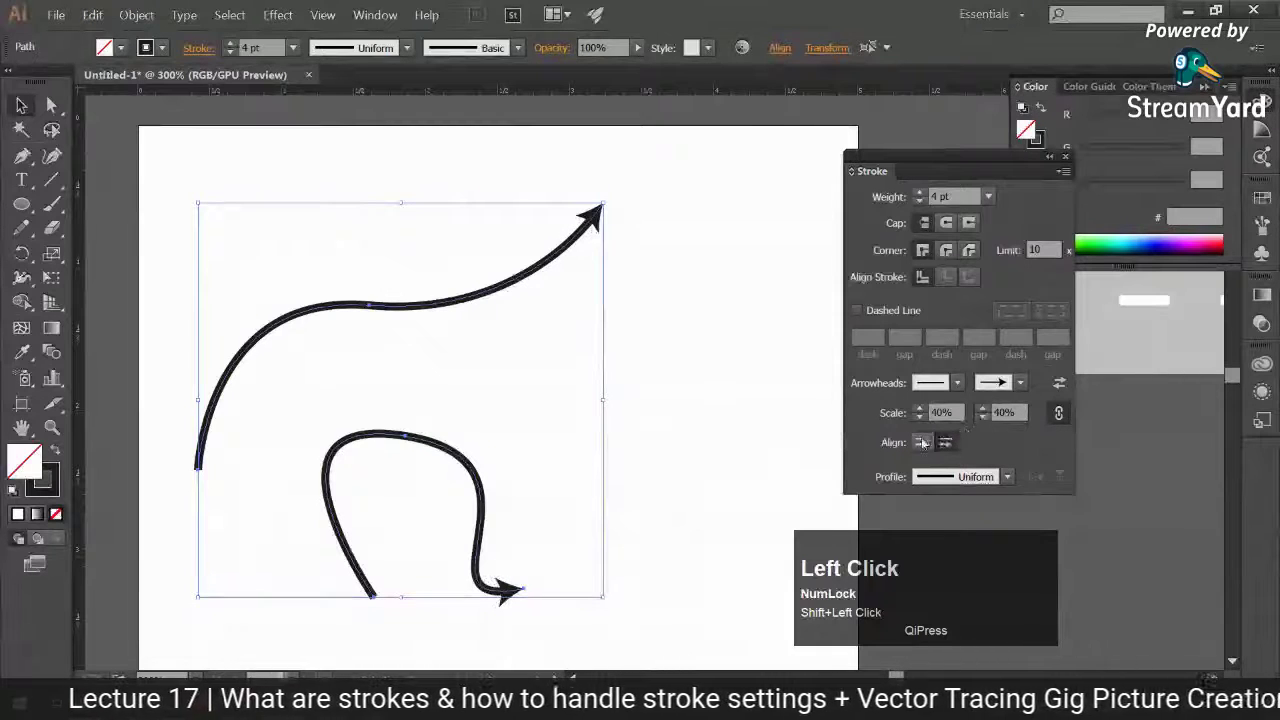
pyautogui.click(922, 443)
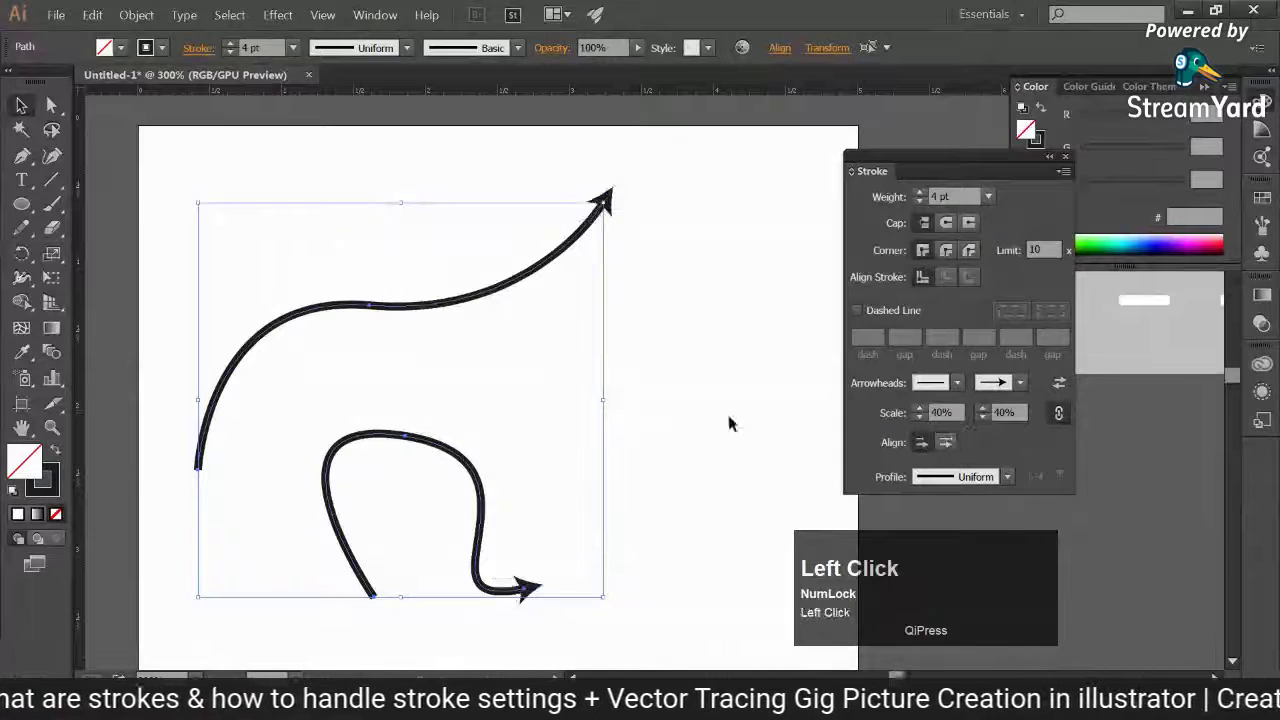
# Give both curves a solid round dot as their start arrowhead and deselect them
pyautogui.click(955, 383)
pyautogui.scroll(-3, 829, 520)
pyautogui.click(829, 534)
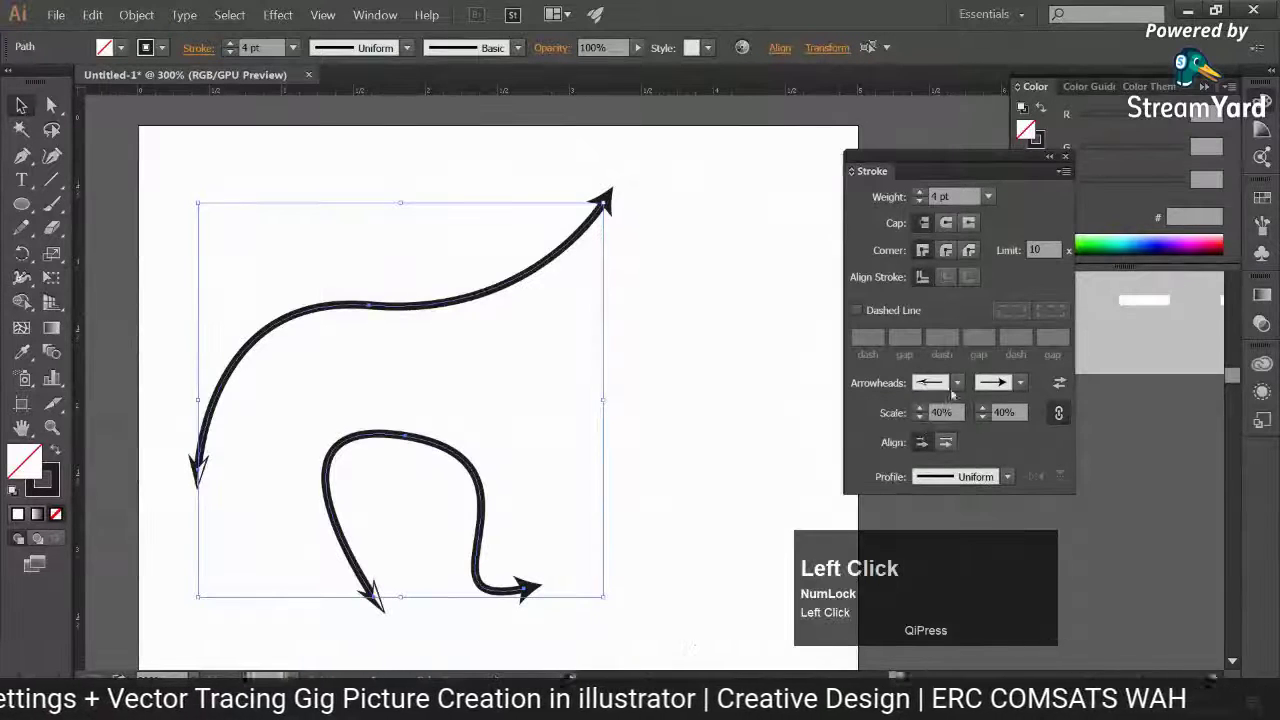
pyautogui.click(950, 390)
pyautogui.scroll(-5, 880, 520)
pyautogui.click(905, 507)
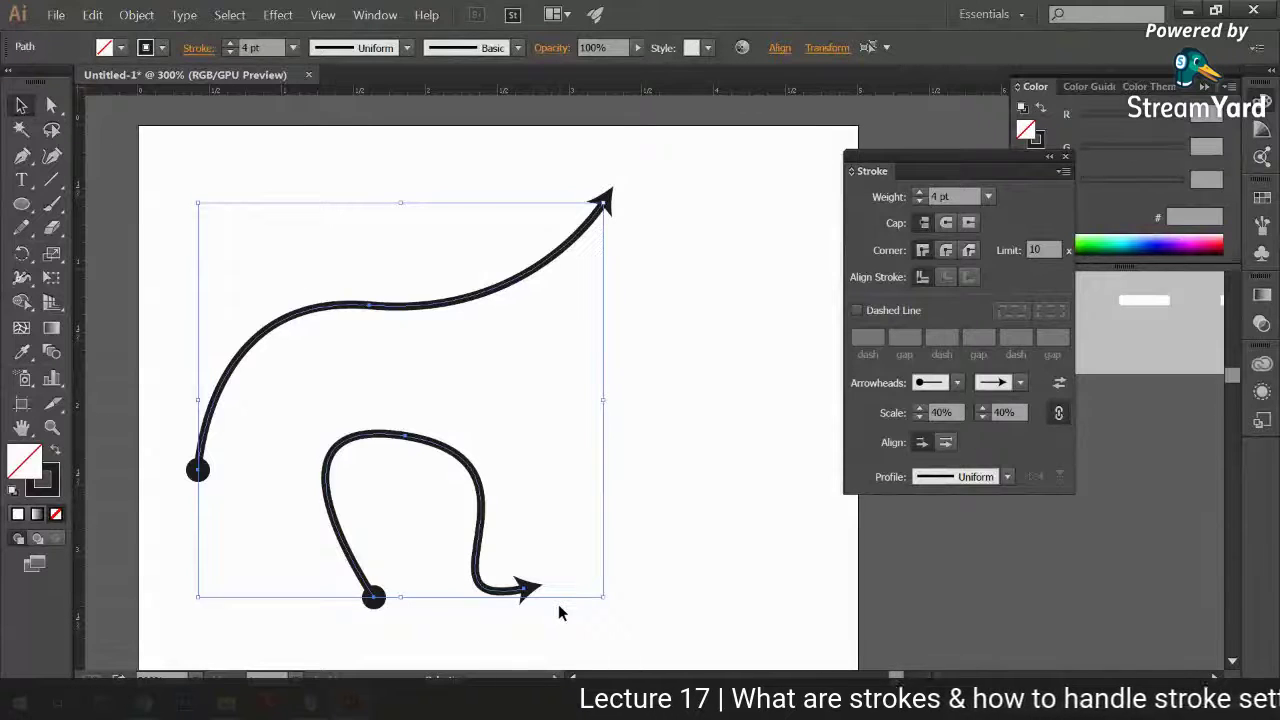
pyautogui.click(553, 595)
# Add the text INFOGRAPHICS and place it between the two curves
pyautogui.write('t')
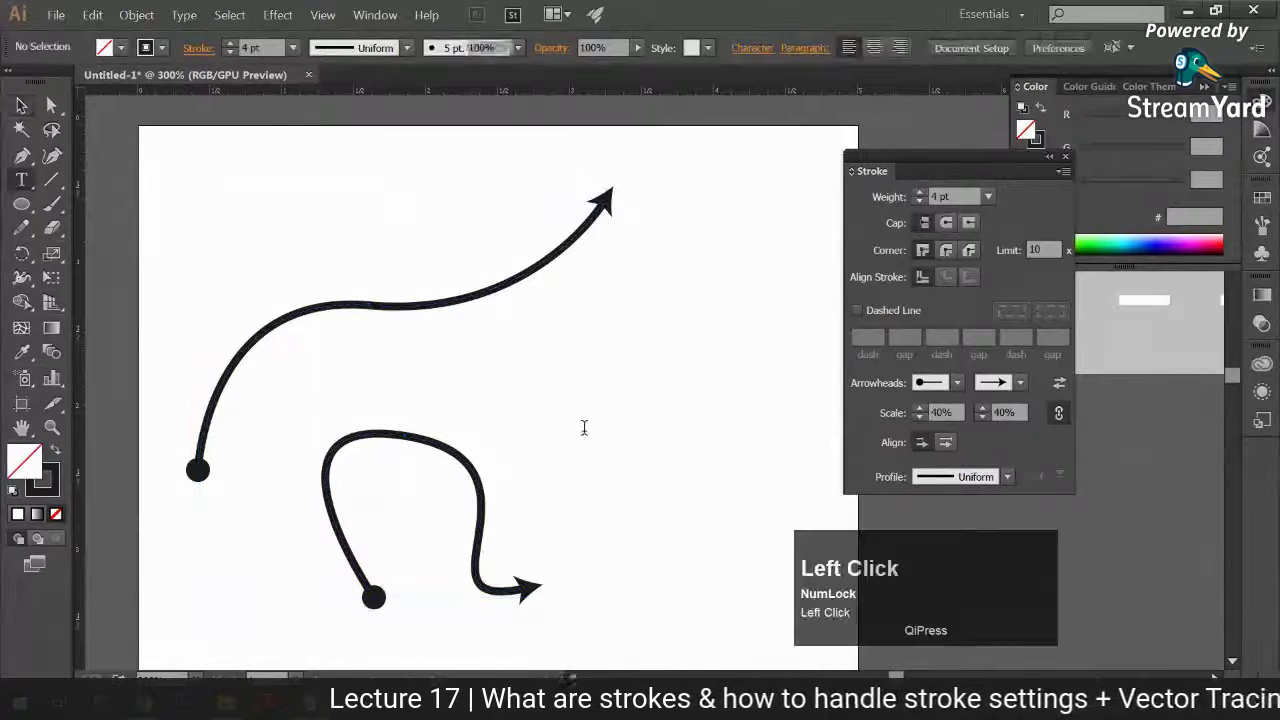
pyautogui.write('INFO')
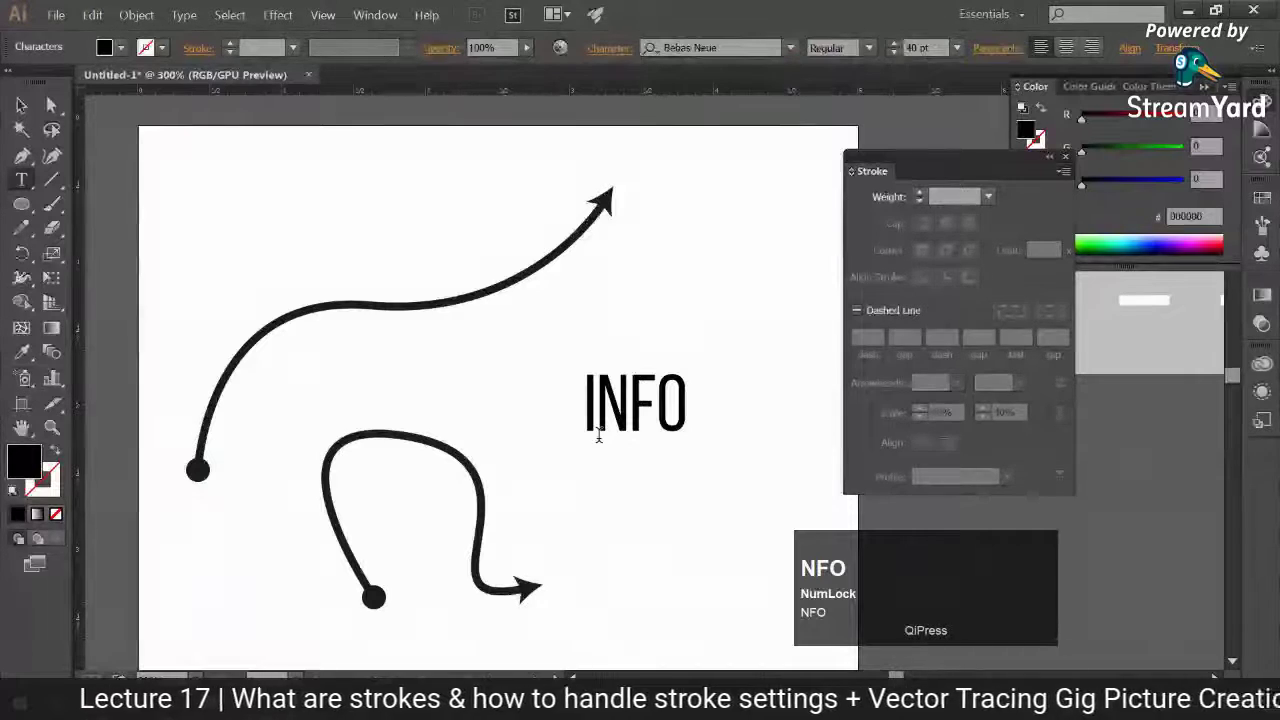
pyautogui.write('GRAPHICS')
pyautogui.click(21, 105)
pyautogui.moveTo(712, 382); pyautogui.dragTo(438, 357)
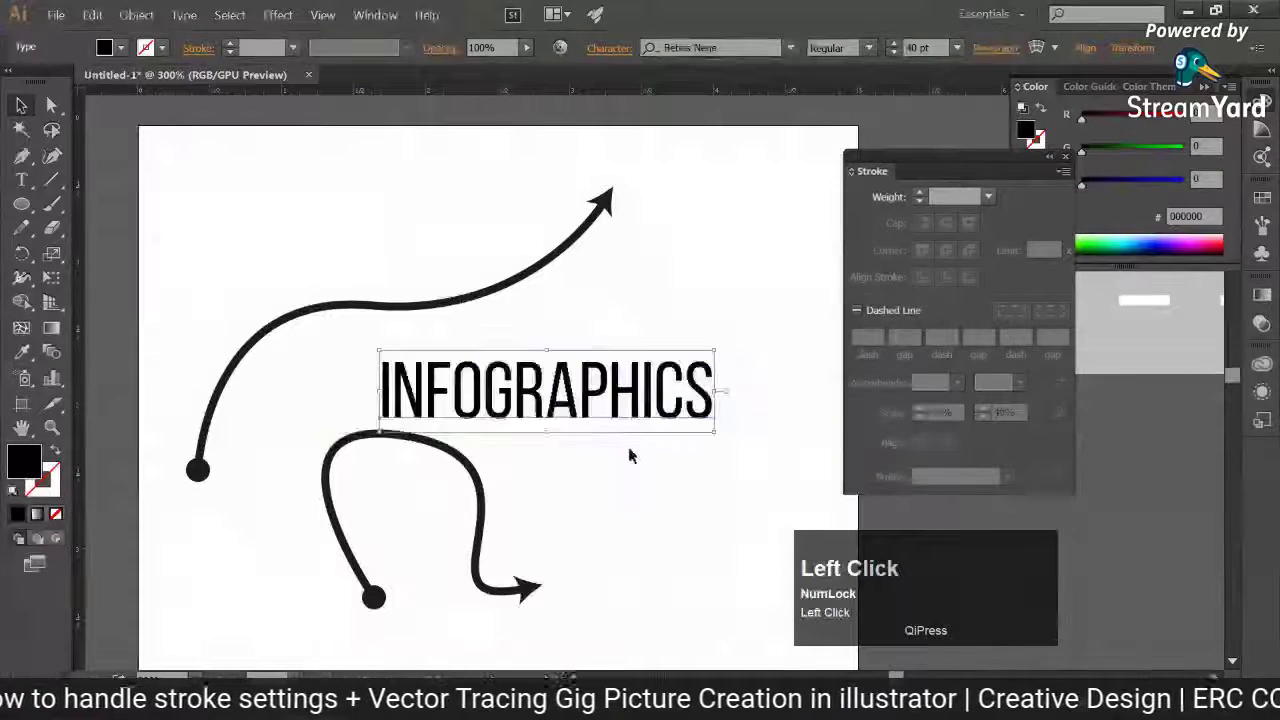
pyautogui.click(640, 455)
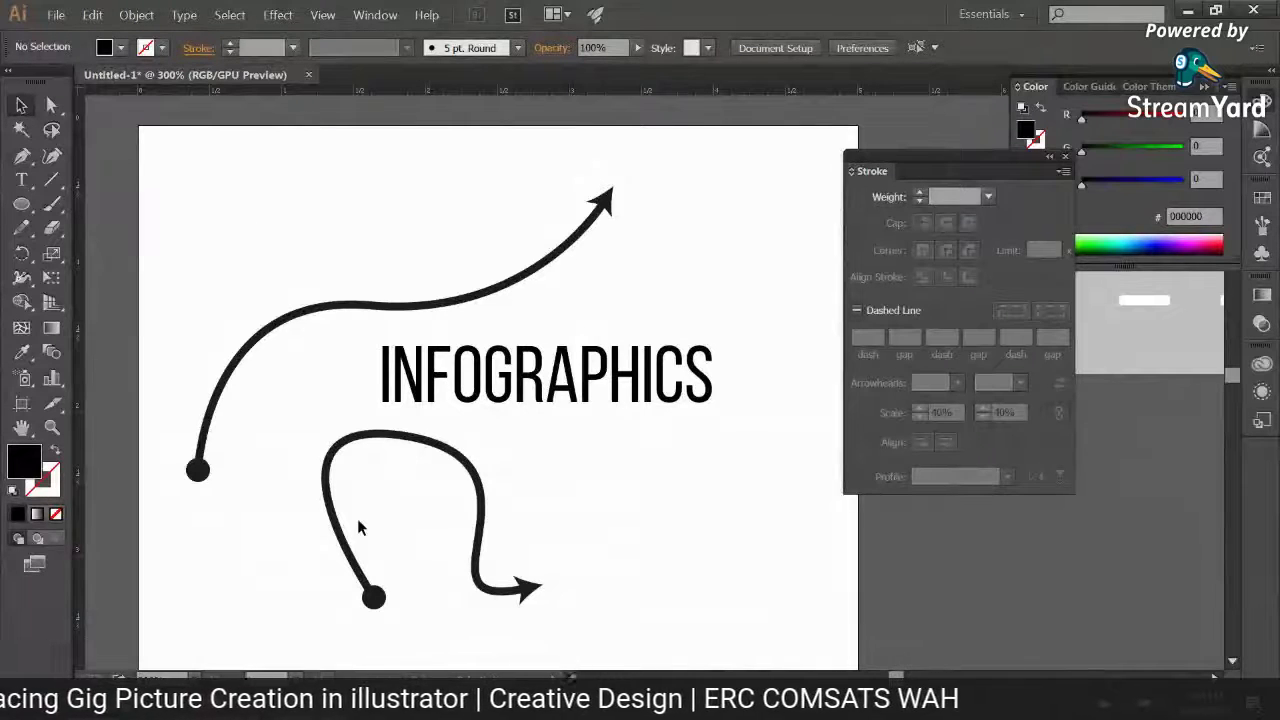
# Switch to Chrome and search Google for "pie chart" in a new tab
pyautogui.click(165, 704)
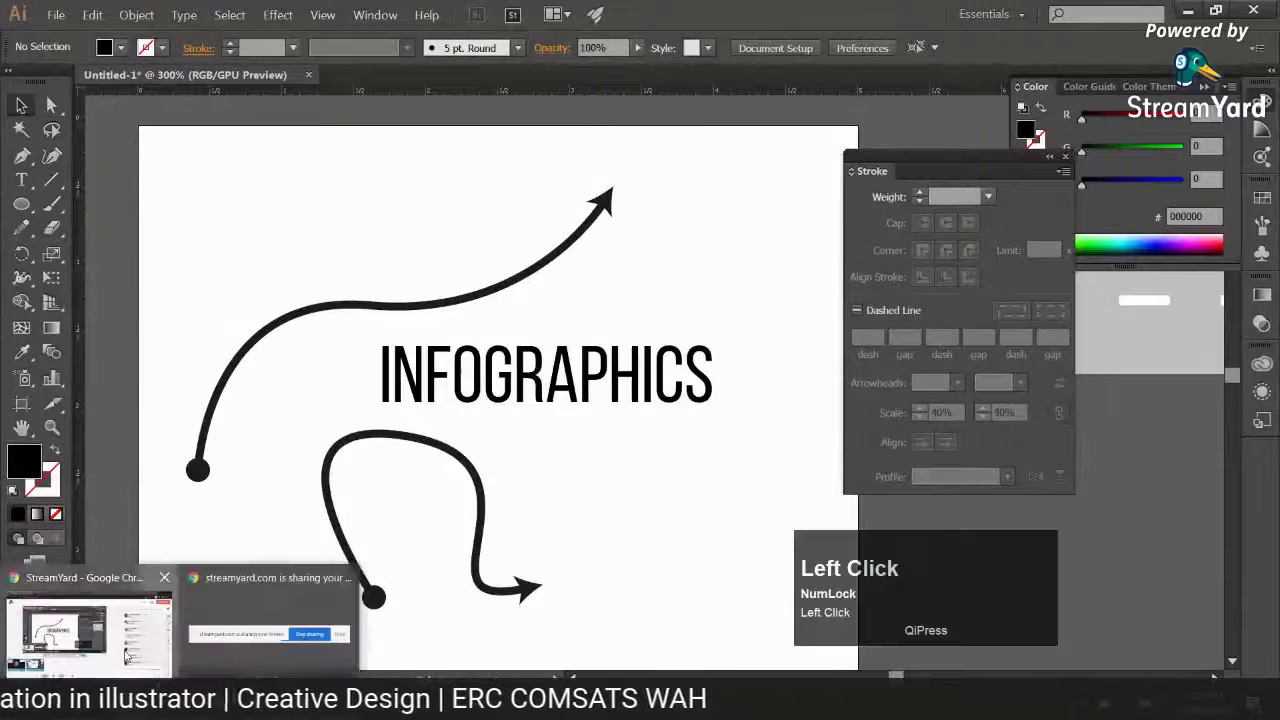
pyautogui.click(95, 615)
pyautogui.write('e ch')
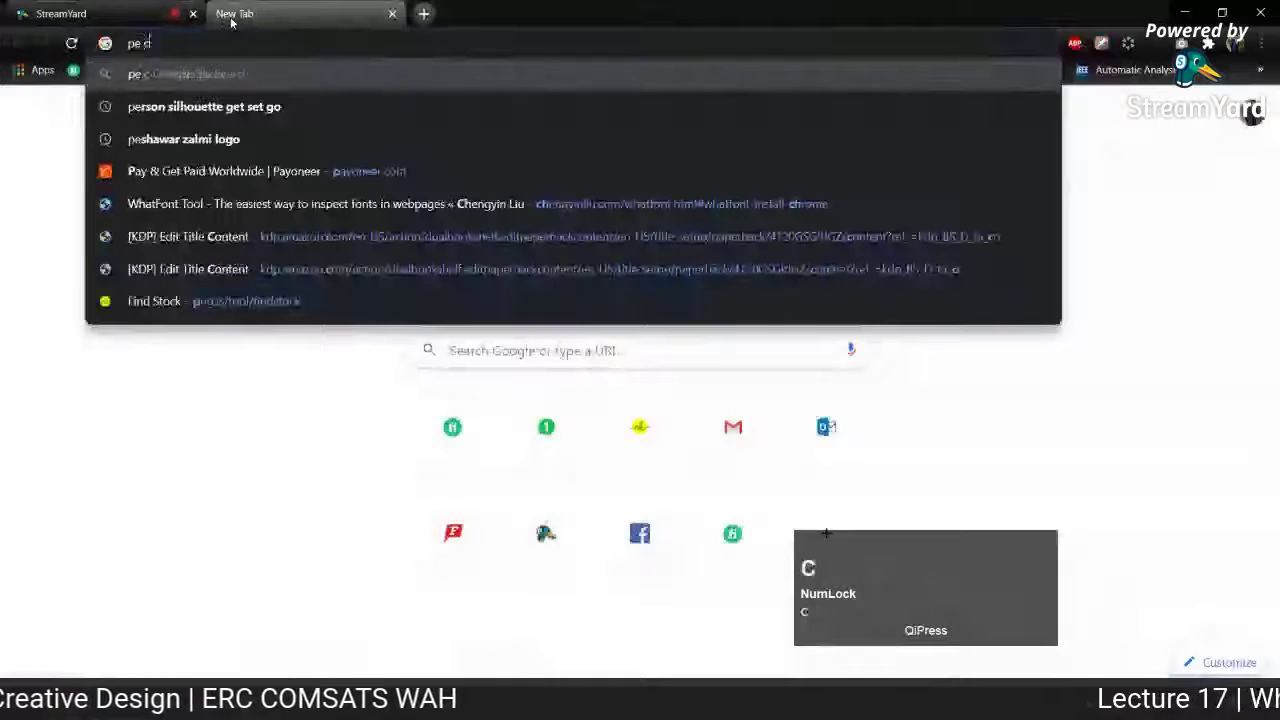
pyautogui.press('BackSpace')
pyautogui.press('BackSpace')
pyautogui.press('BackSpace')
pyautogui.press('BackSpace')
pyautogui.write('ie char')
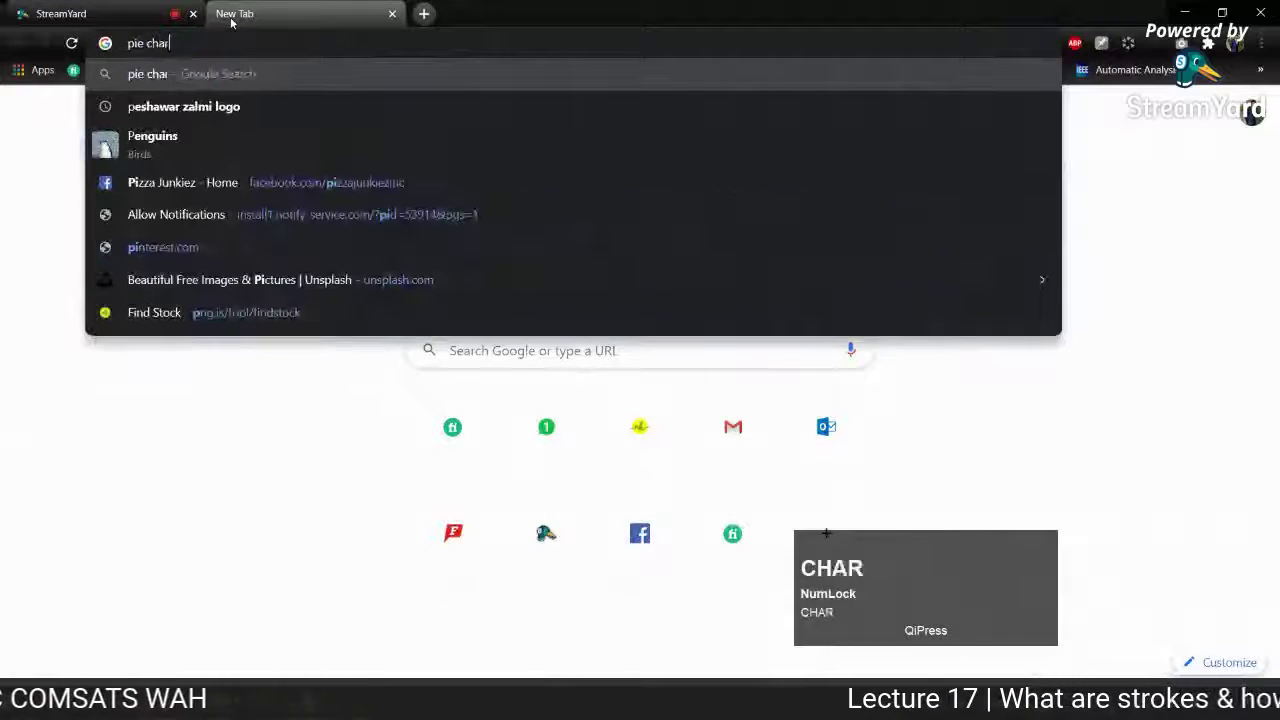
pyautogui.write('t')
pyautogui.press('Return')
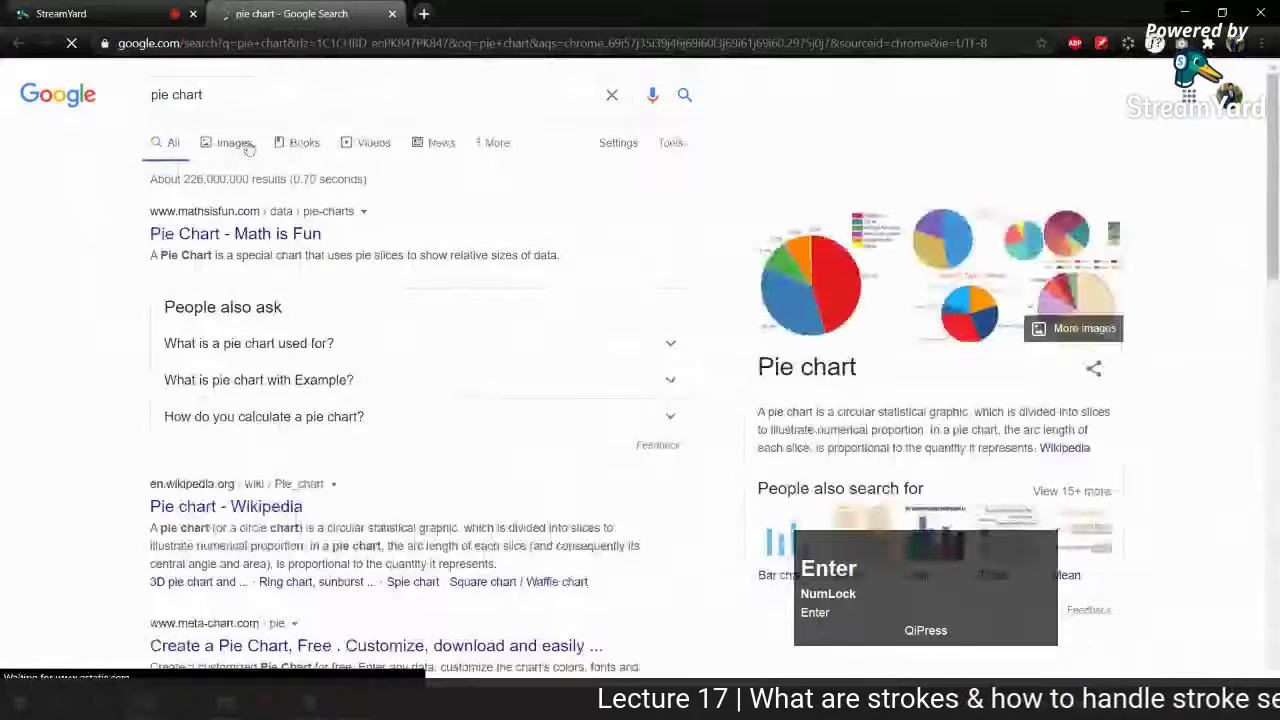
# Show the pie chart image results and preview the Bar Of Pie Chart example
pyautogui.click(236, 143)
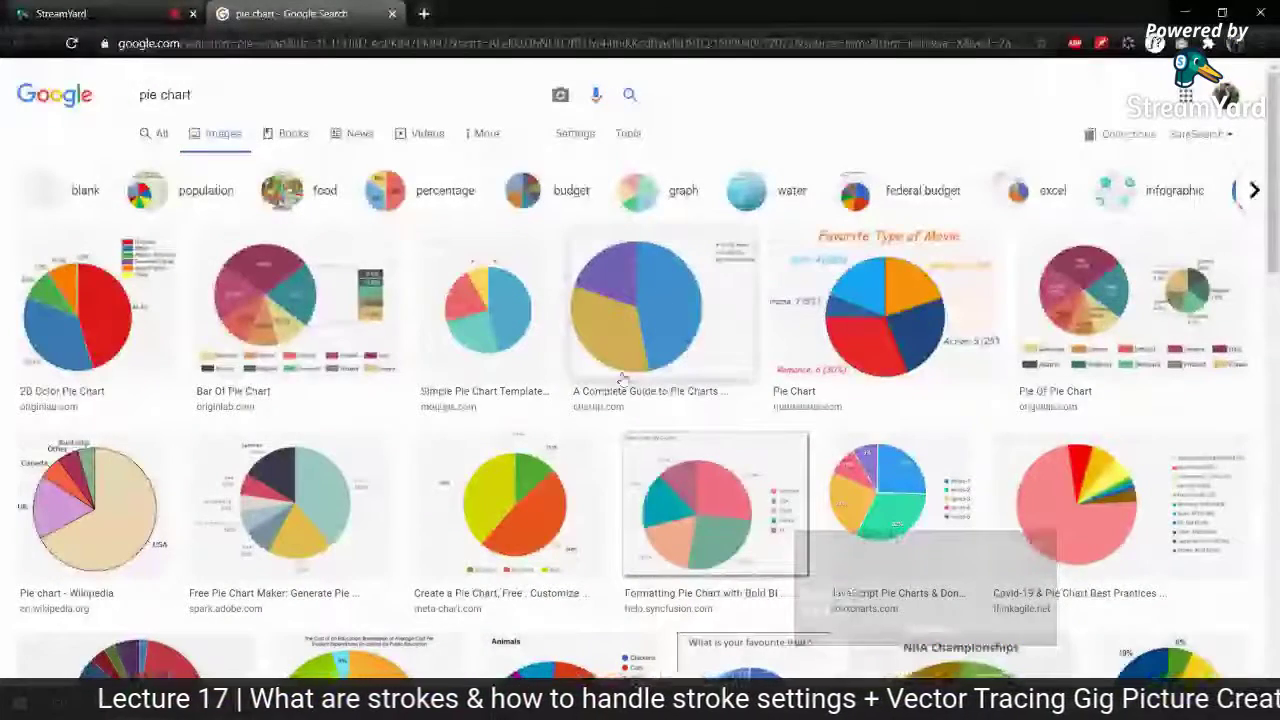
pyautogui.click(265, 305)
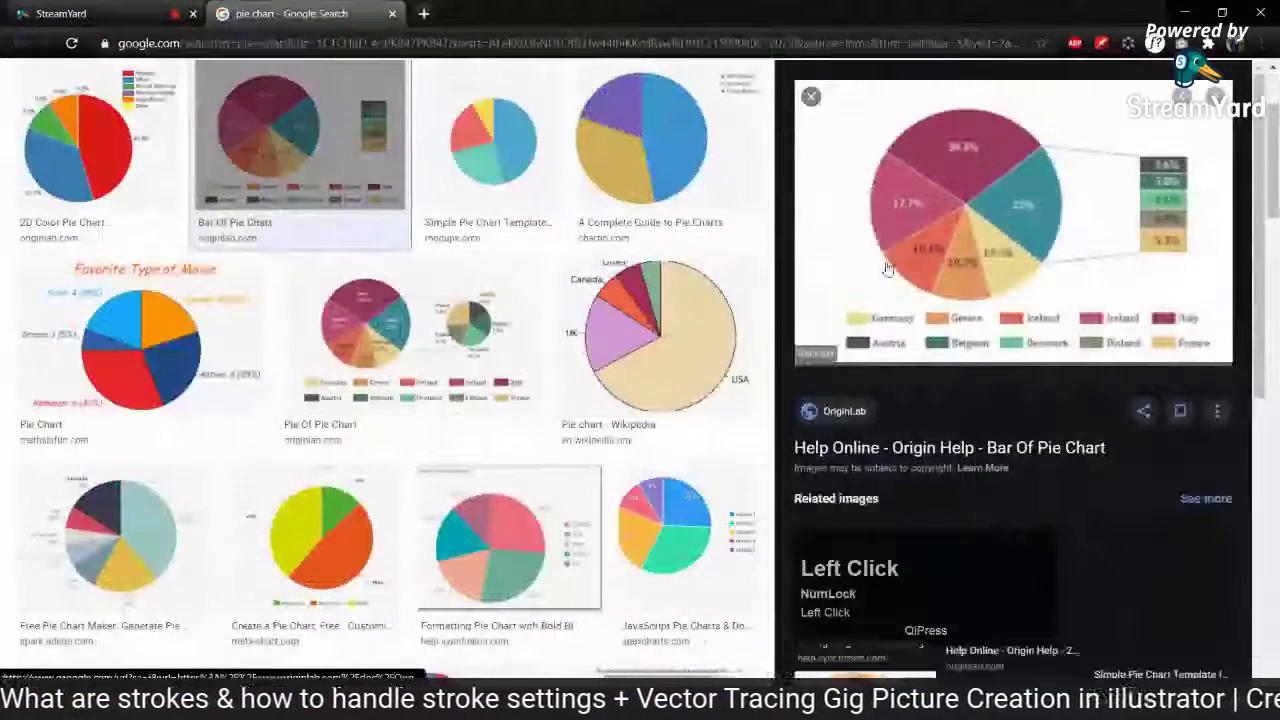
pyautogui.scroll(2, 97, 102)
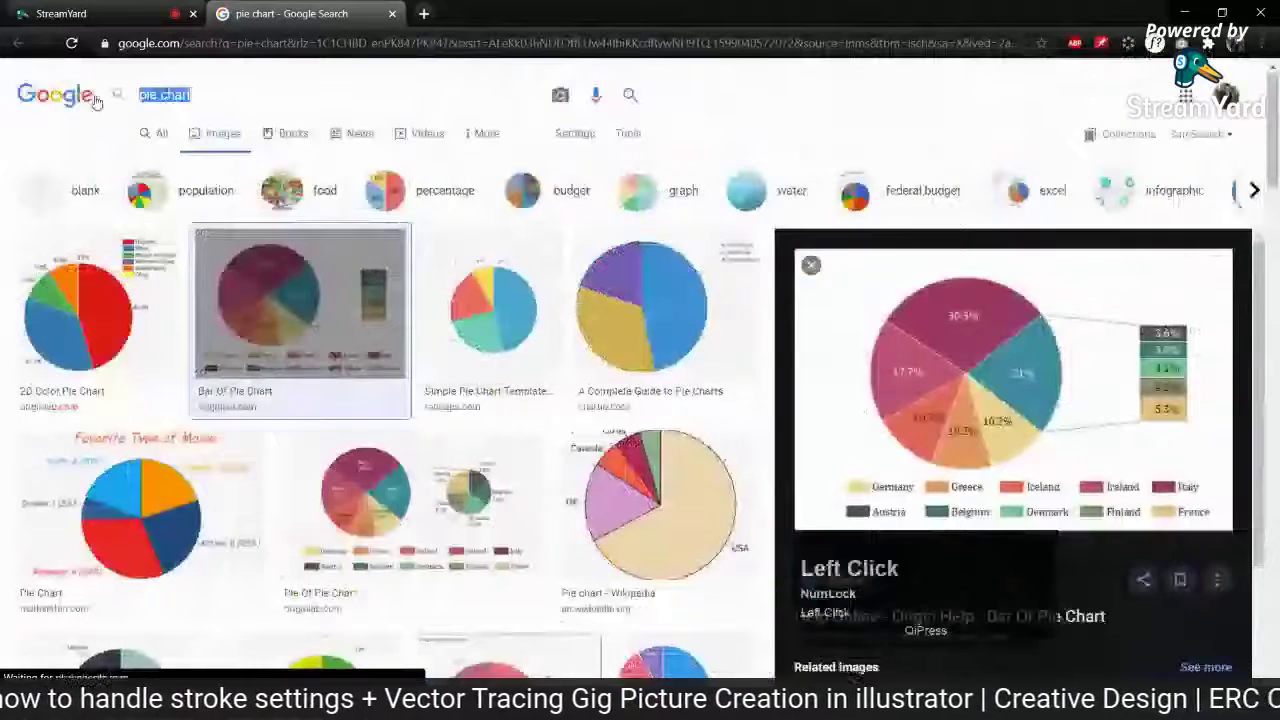
# Search Google Images for "infographics" and browse the example designs
pyautogui.write('nfograh')
pyautogui.press('BackSpace')
pyautogui.write('phics')
pyautogui.press('Return')
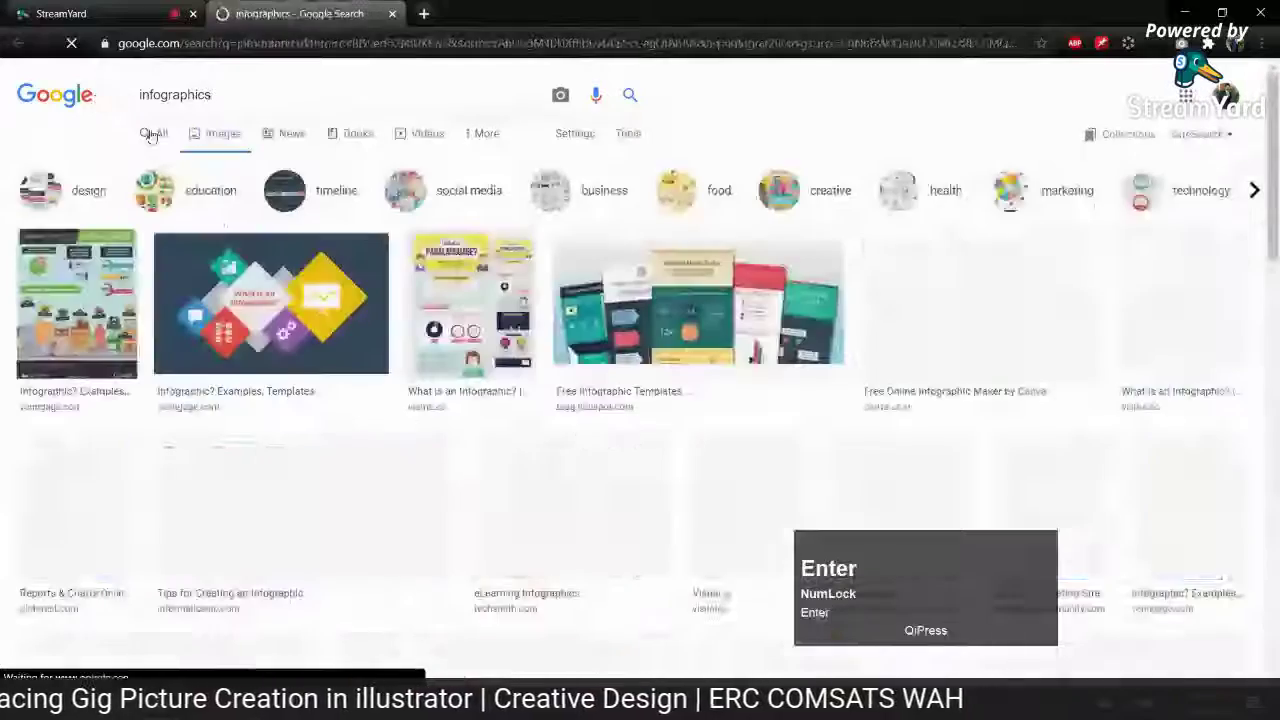
pyautogui.scroll(-1, 390, 262)
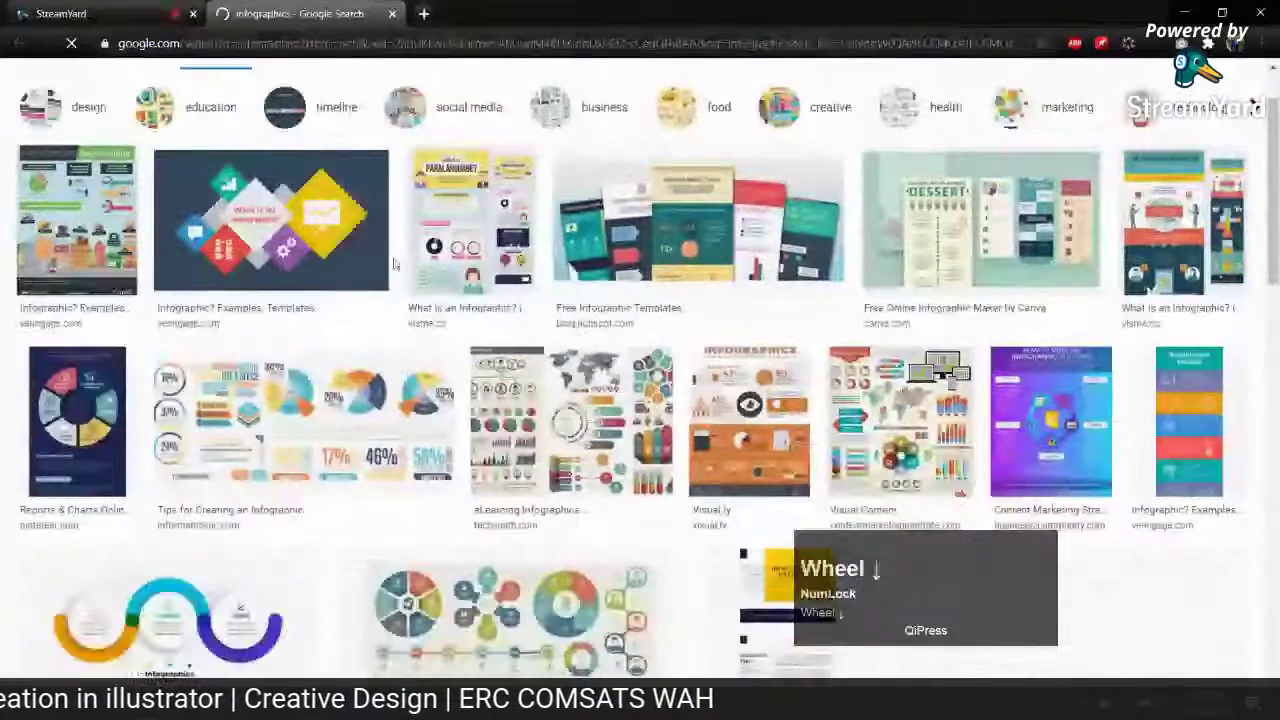
pyautogui.scroll(-3, 378, 343)
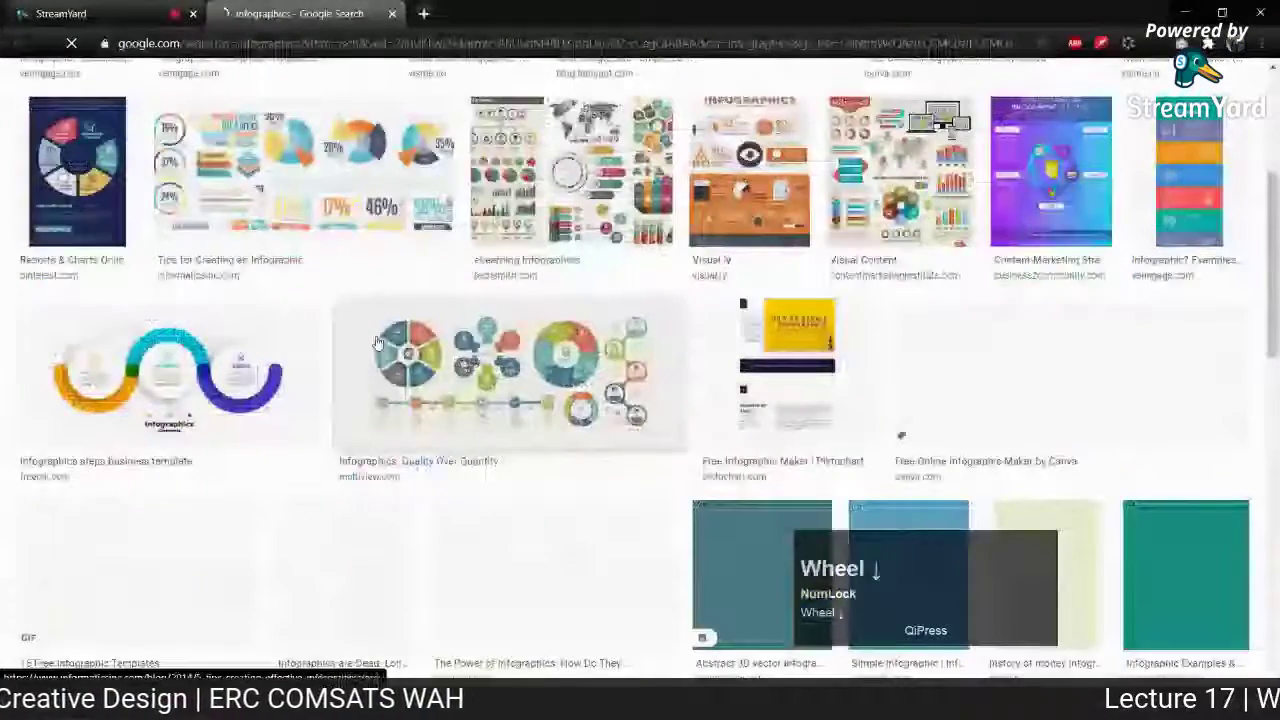
pyautogui.scroll(-3, 378, 343)
pyautogui.scroll(-2, 640, 360)
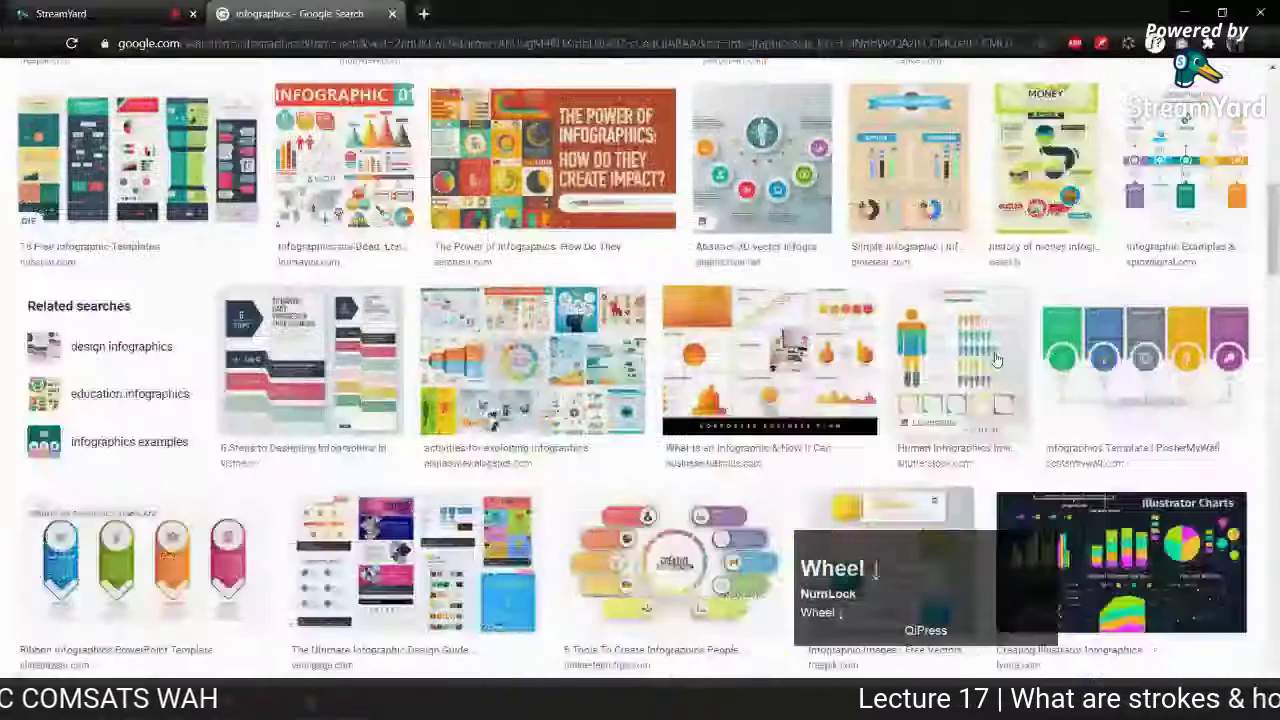
# Preview the PosterMyWall infographics template and the ribbon infographics template, and browse further results
pyautogui.click(1080, 345)
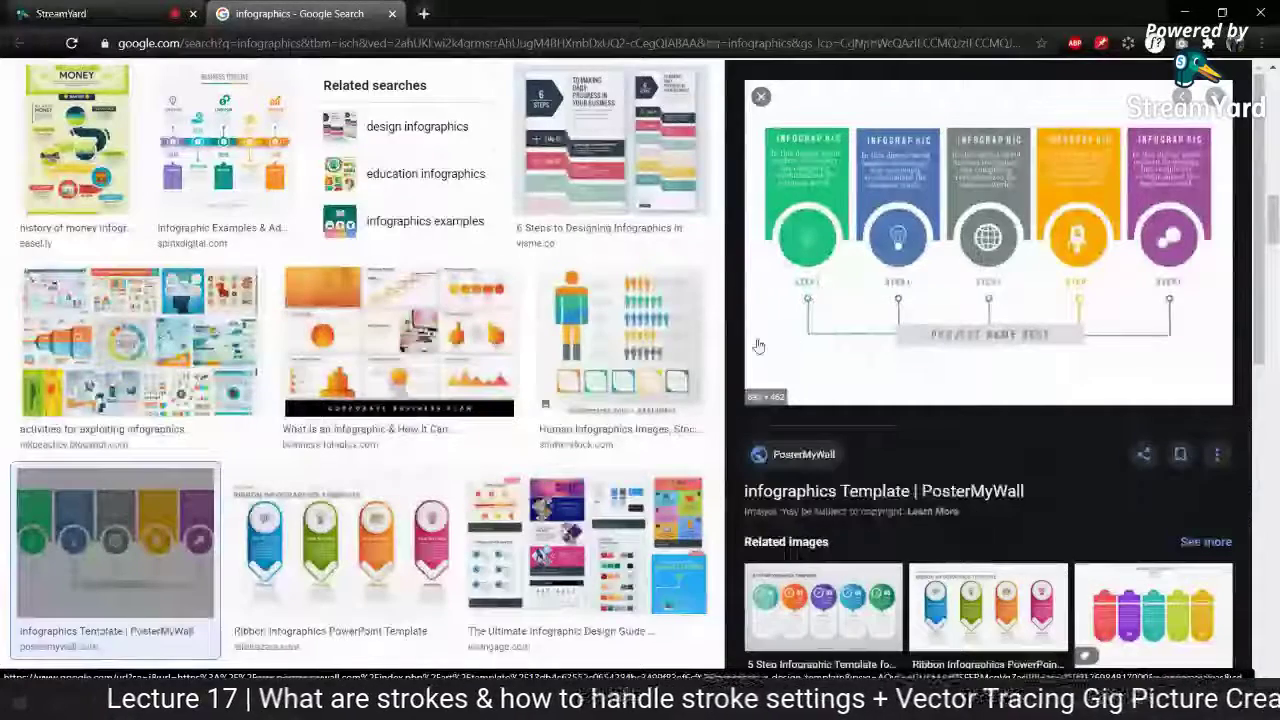
pyautogui.click(404, 530)
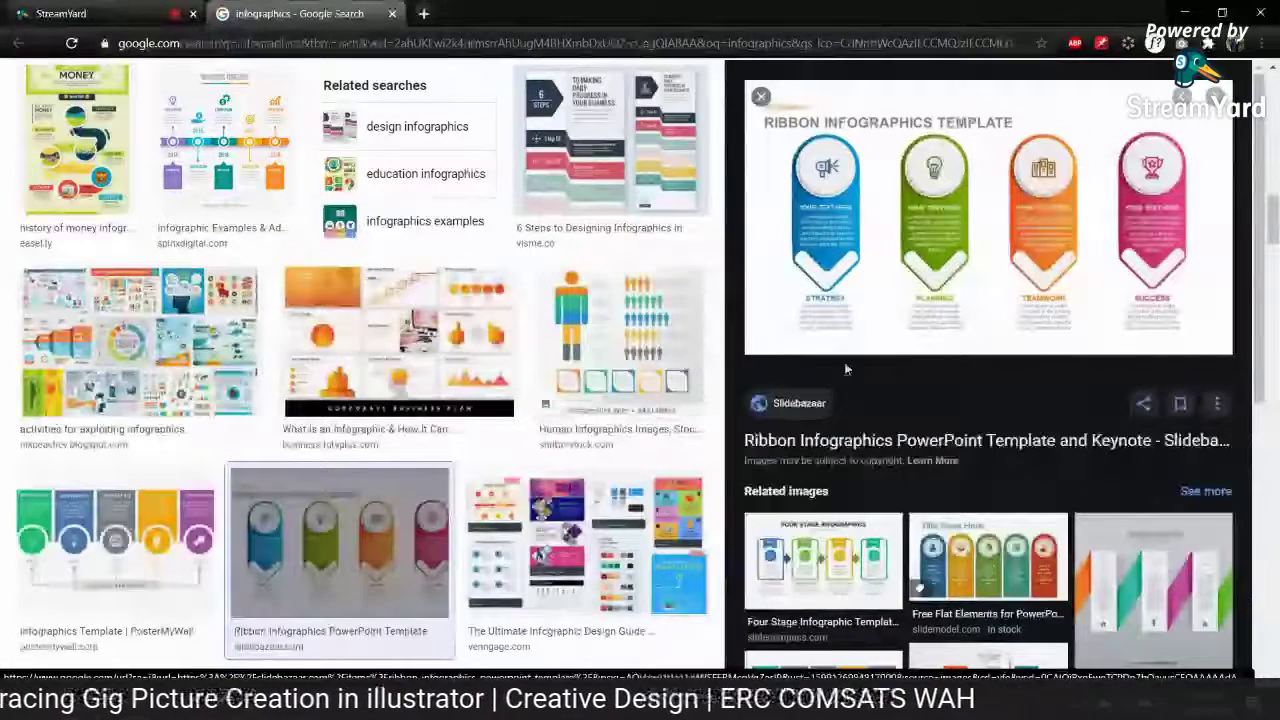
pyautogui.scroll(-2, 561, 388)
pyautogui.scroll(-2, 561, 388)
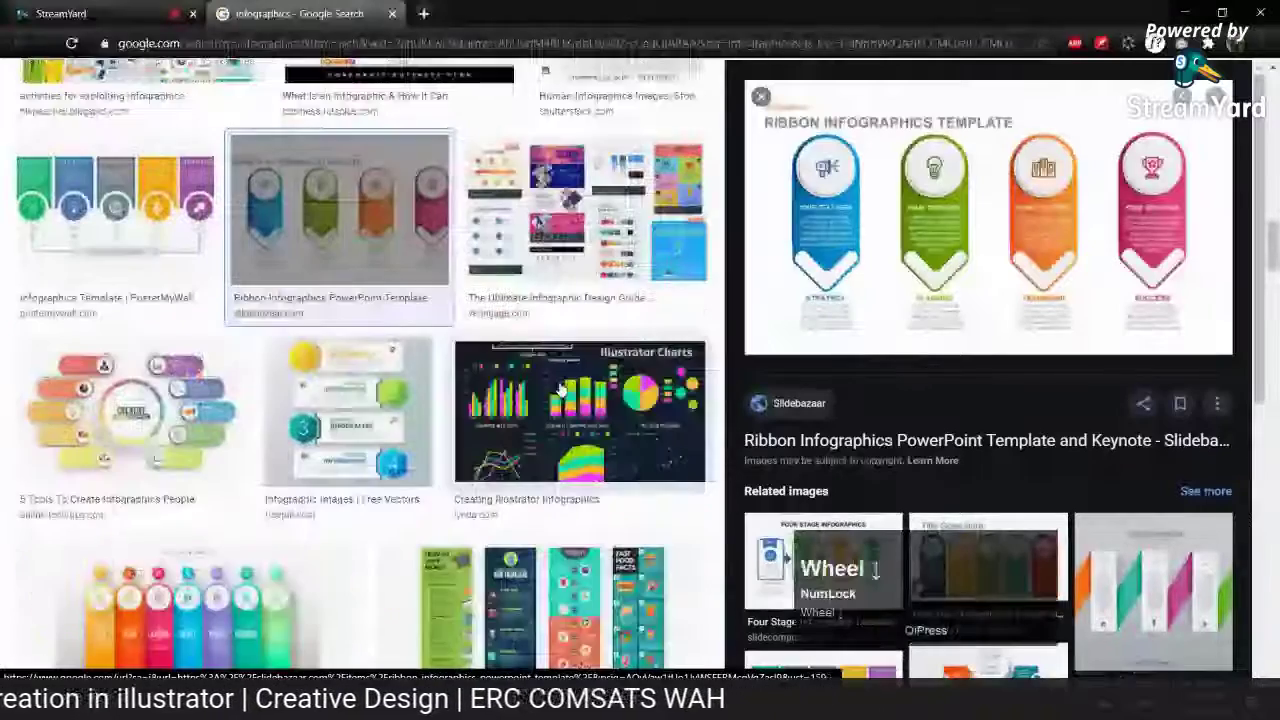
# Browse the infographics image results and preview the Four Stage Infographics template
pyautogui.scroll(10, 561, 388)
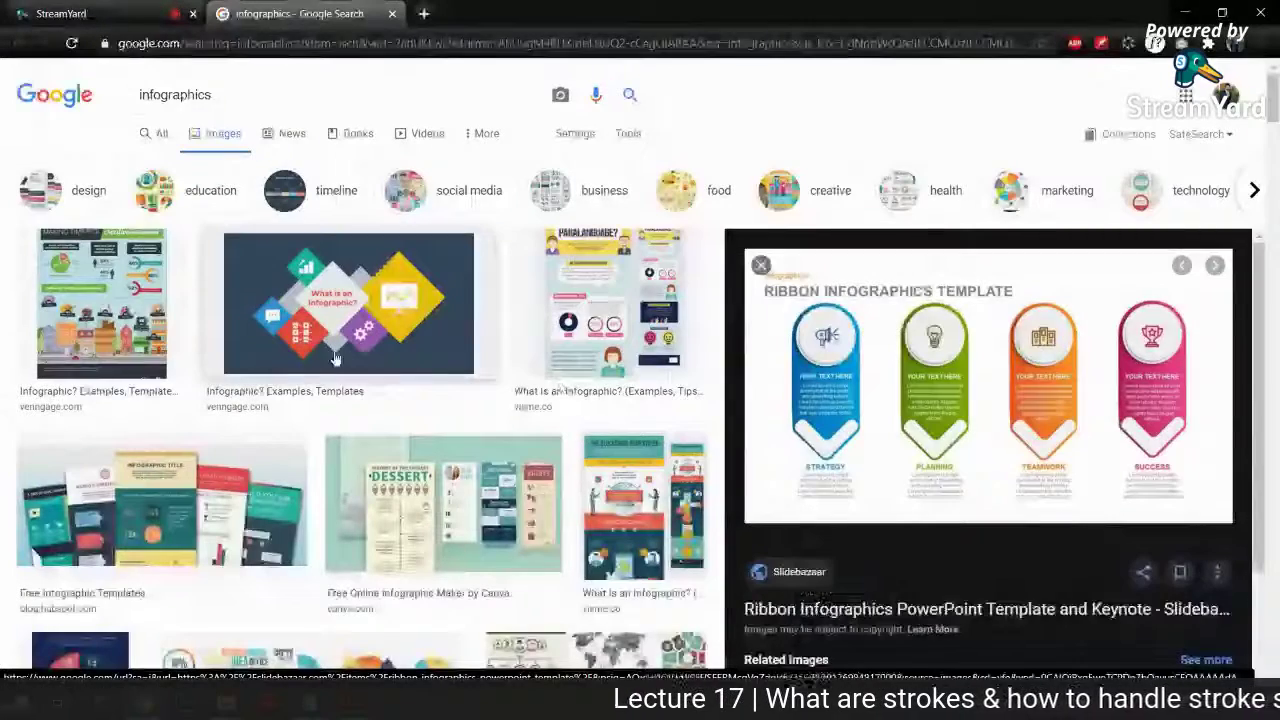
pyautogui.scroll(-2, 361, 362)
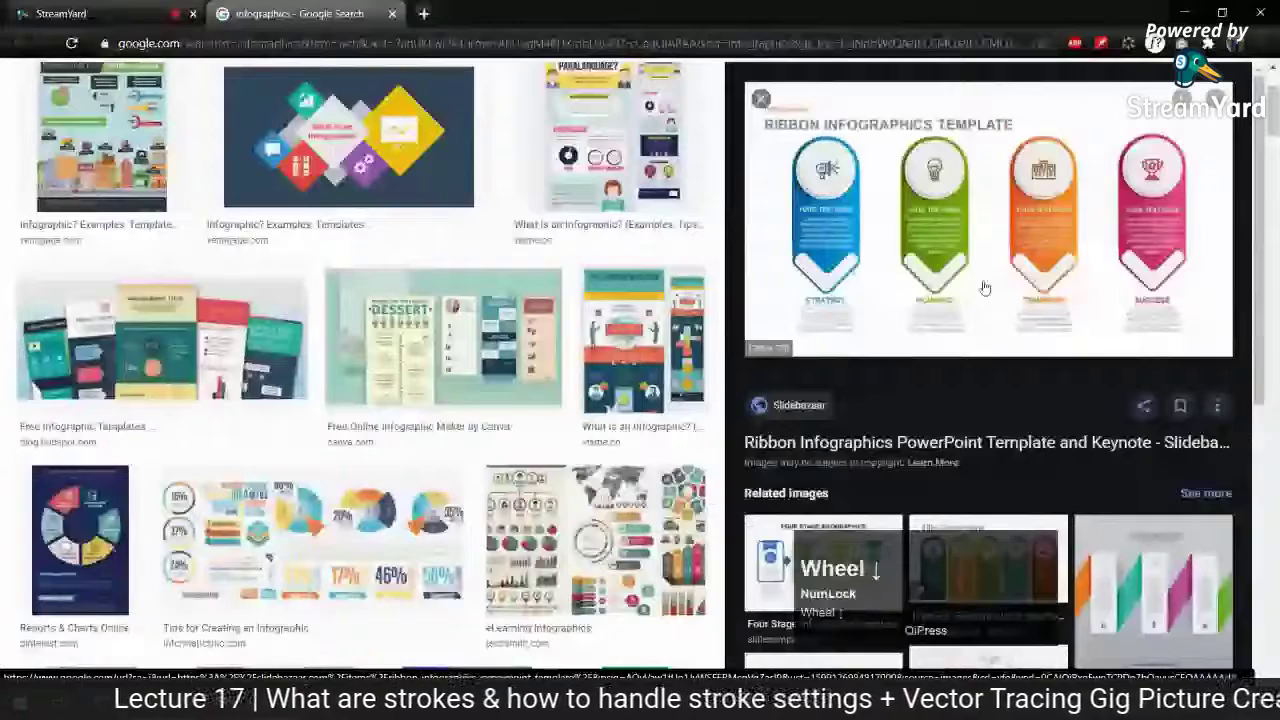
pyautogui.click(822, 575)
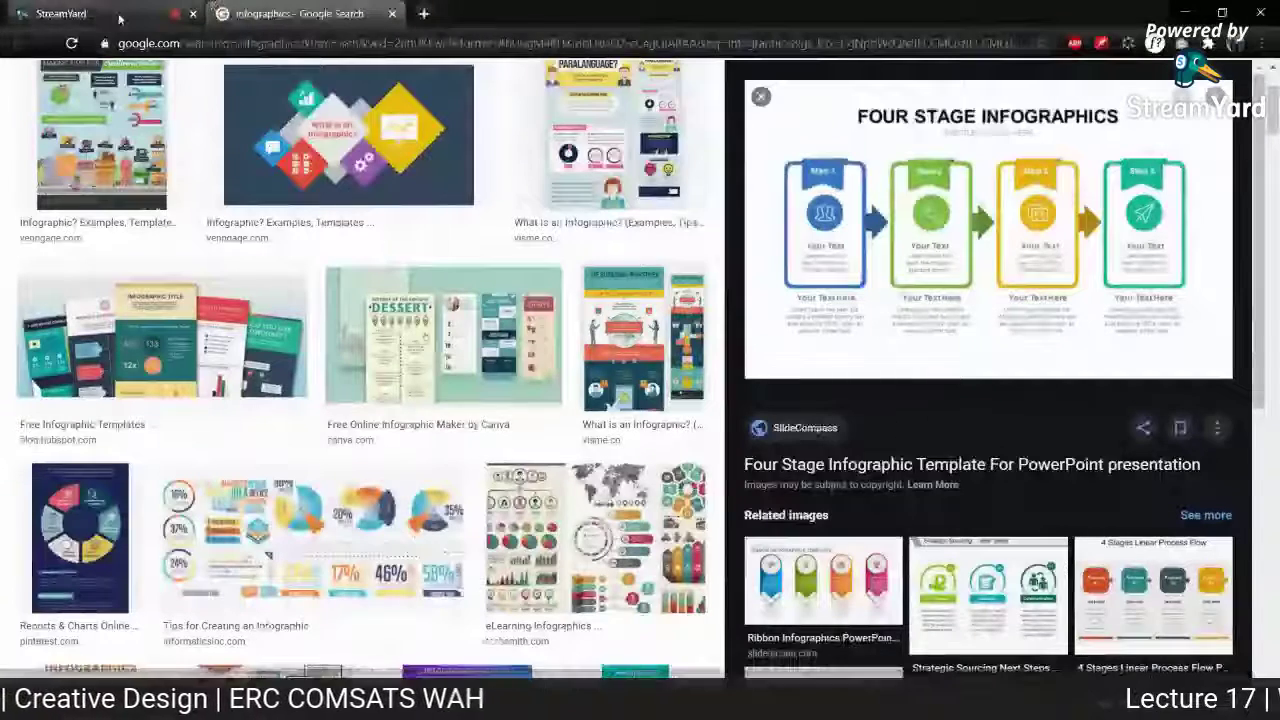
# Switch to Illustrator and delete both arrowed curves and the INFOGRAPHICS text from the artboard
pyautogui.click(60, 13)
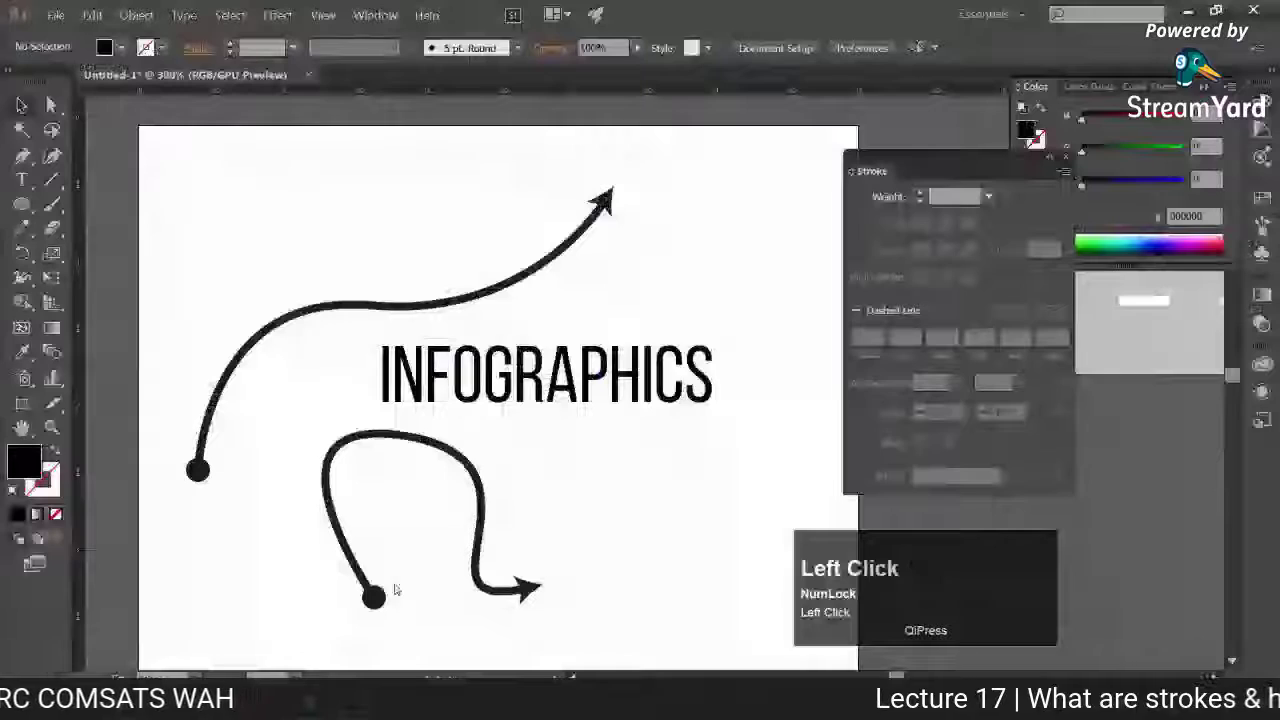
pyautogui.hotkey('ctrl', '-')
pyautogui.click(530, 482)
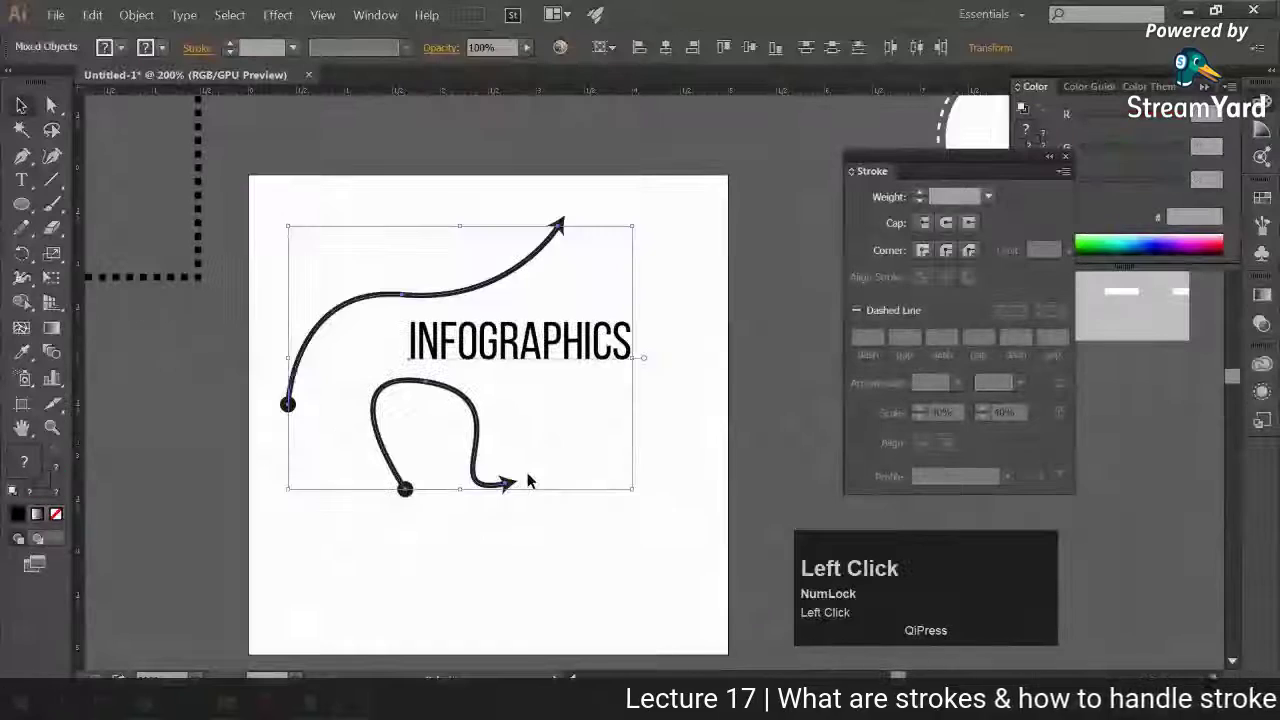
pyautogui.press('Delete')
# Draw a large filled black circle in the upper middle of the artboard and select it
pyautogui.click(21, 204)
pyautogui.moveTo(340, 226); pyautogui.dragTo(620, 502)
pyautogui.click(21, 104)
pyautogui.click(294, 200)
pyautogui.click(553, 377)
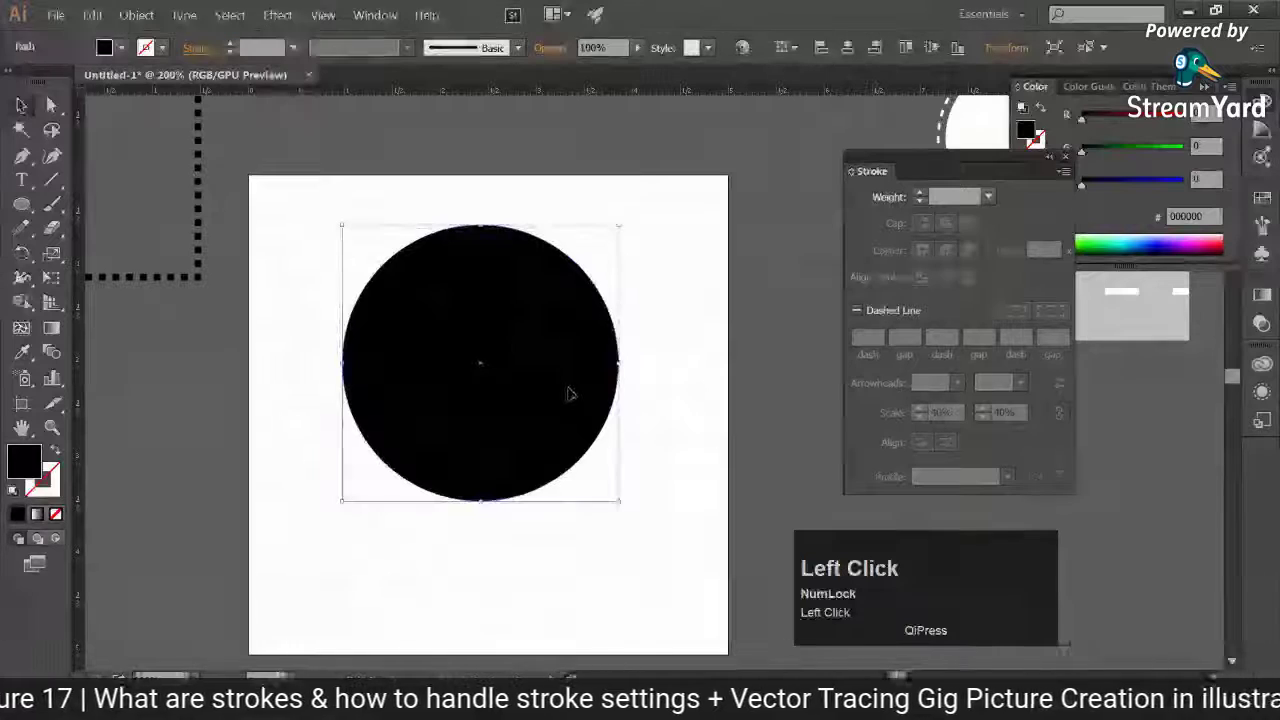
# Swap the circle's fill and stroke so it is only outlined, and set the stroke weight to 4 pt
pyautogui.click(54, 451)
pyautogui.click(232, 44)
pyautogui.click(232, 44)
pyautogui.click(233, 45)
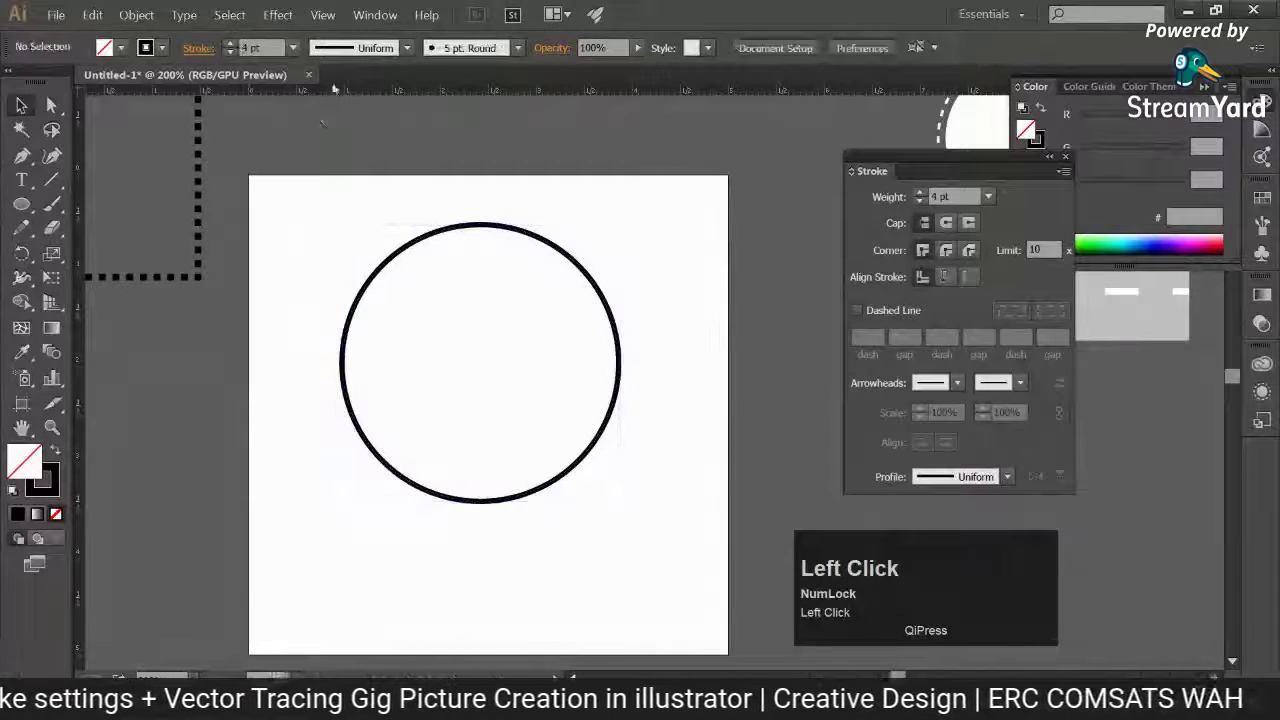
# Try several variable width profiles on the circle's stroke, ending with the long taper that is thickest near one end
pyautogui.click(358, 44)
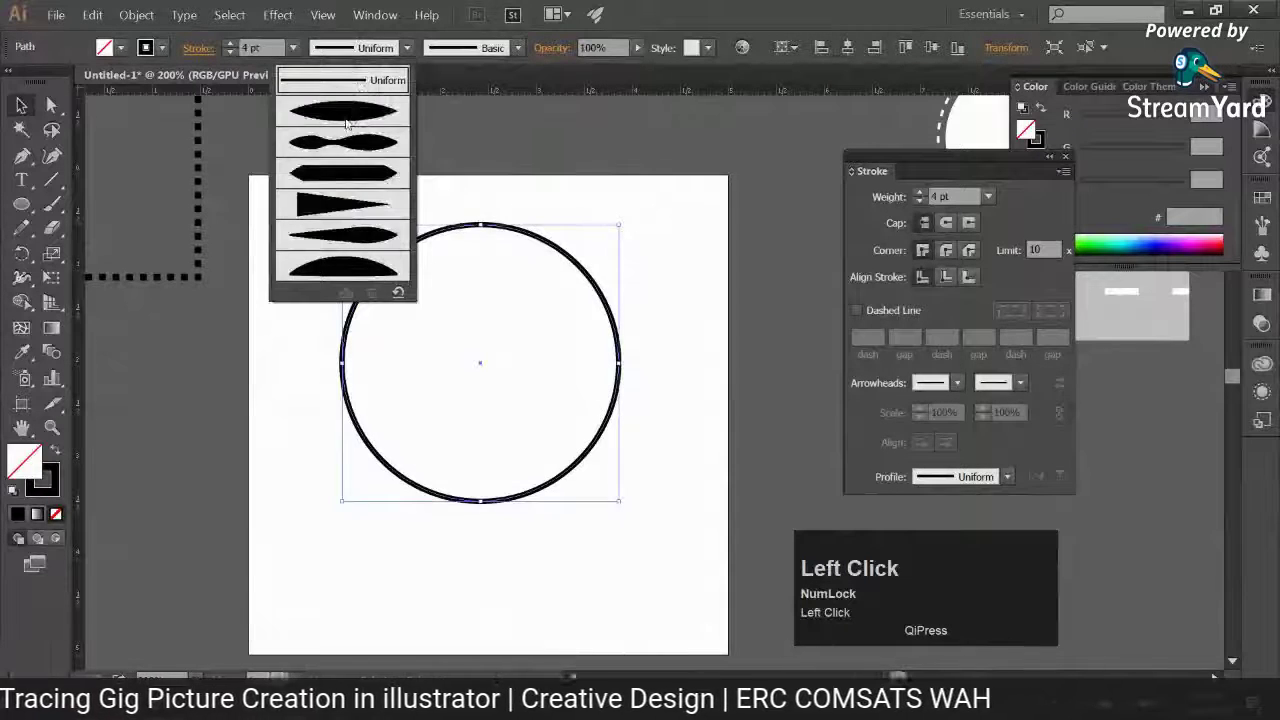
pyautogui.click(350, 122)
pyautogui.click(358, 47)
pyautogui.click(343, 141)
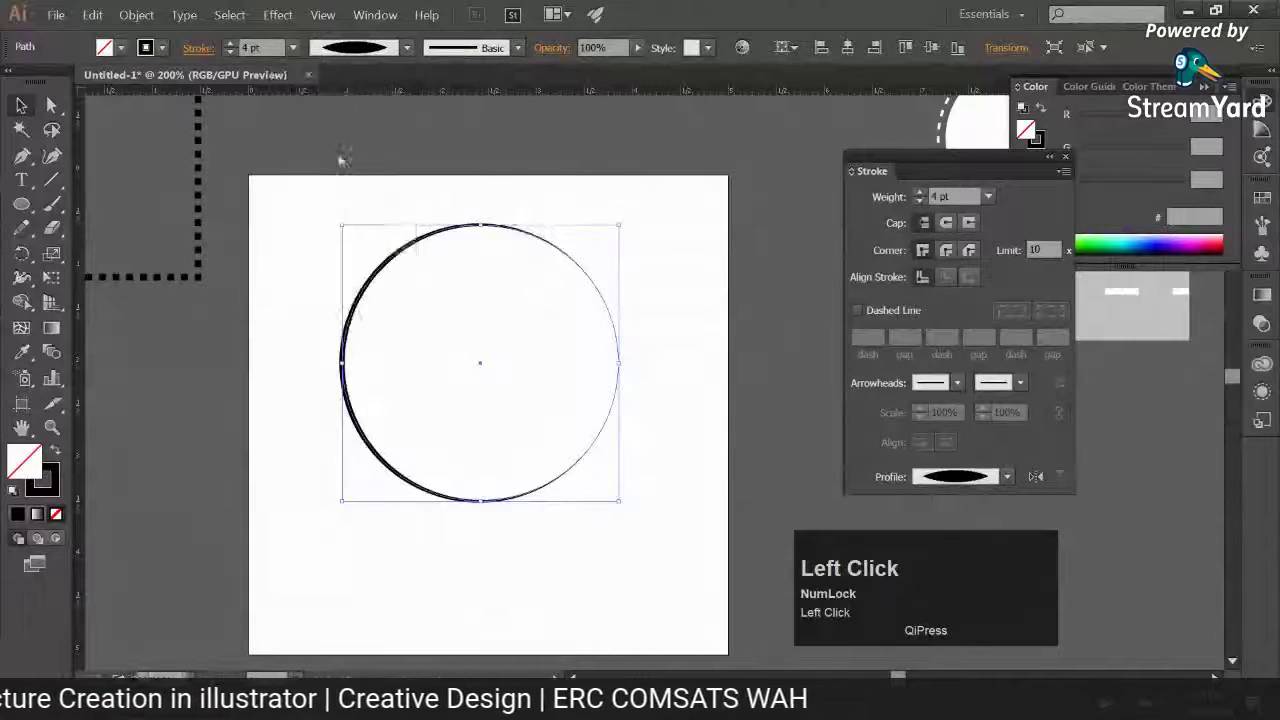
pyautogui.click(362, 47)
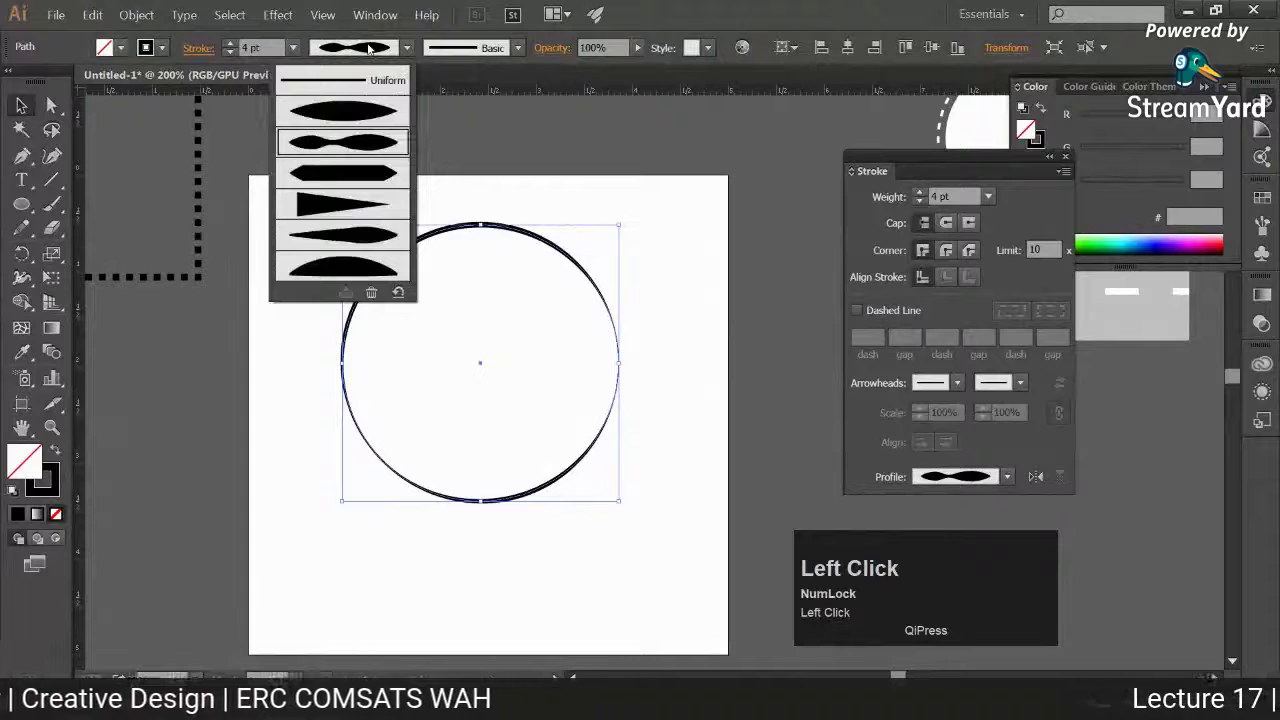
pyautogui.click(324, 172)
pyautogui.click(358, 47)
pyautogui.click(343, 205)
pyautogui.click(358, 47)
pyautogui.click(346, 126)
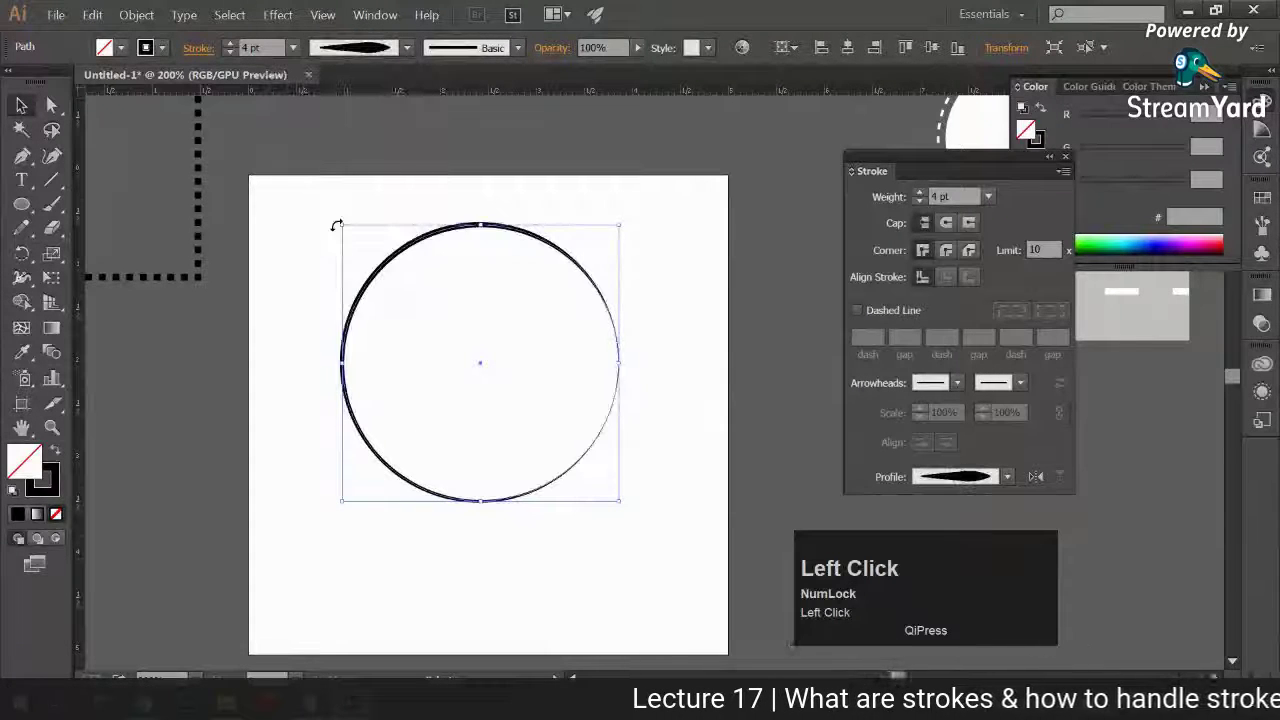
# Scale the circle down in the artboard's upper left area and draw a large five-pointed star beside it
pyautogui.click(22, 104)
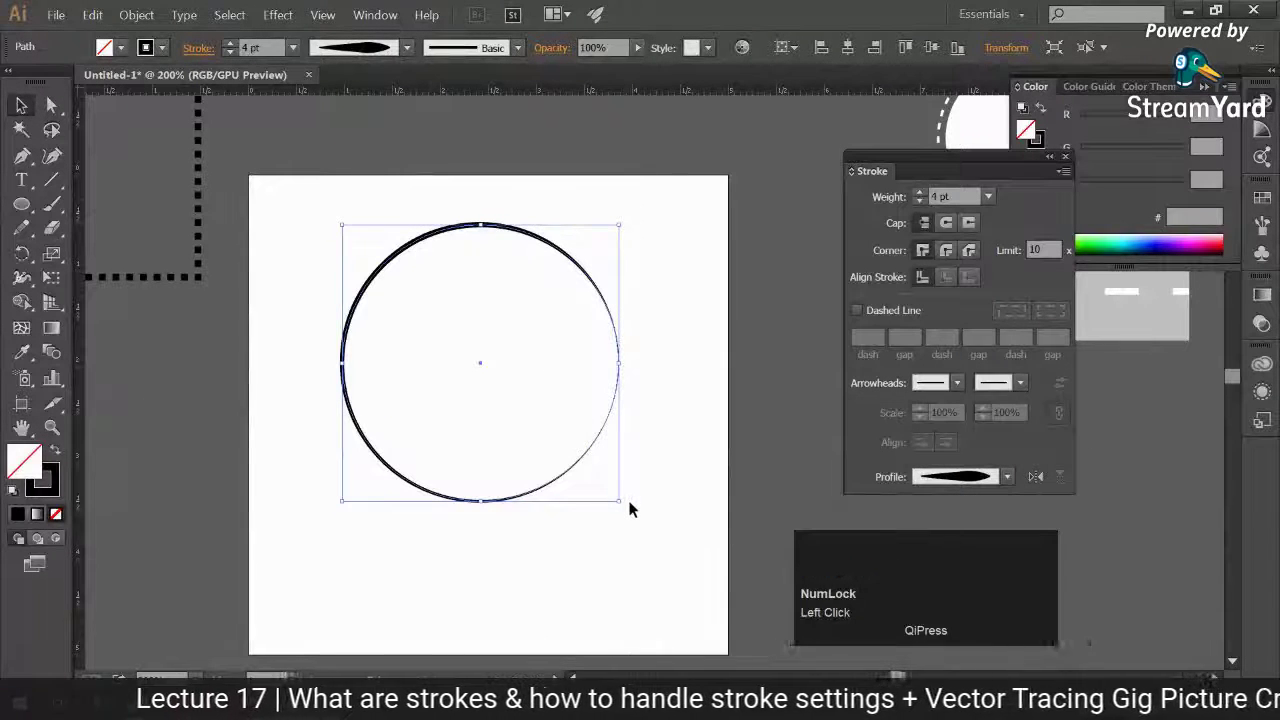
pyautogui.moveTo(620, 503)
pyautogui.mouseDown()
pyautogui.moveTo(557, 409)
pyautogui.moveTo(459, 357)
pyautogui.mouseUp()
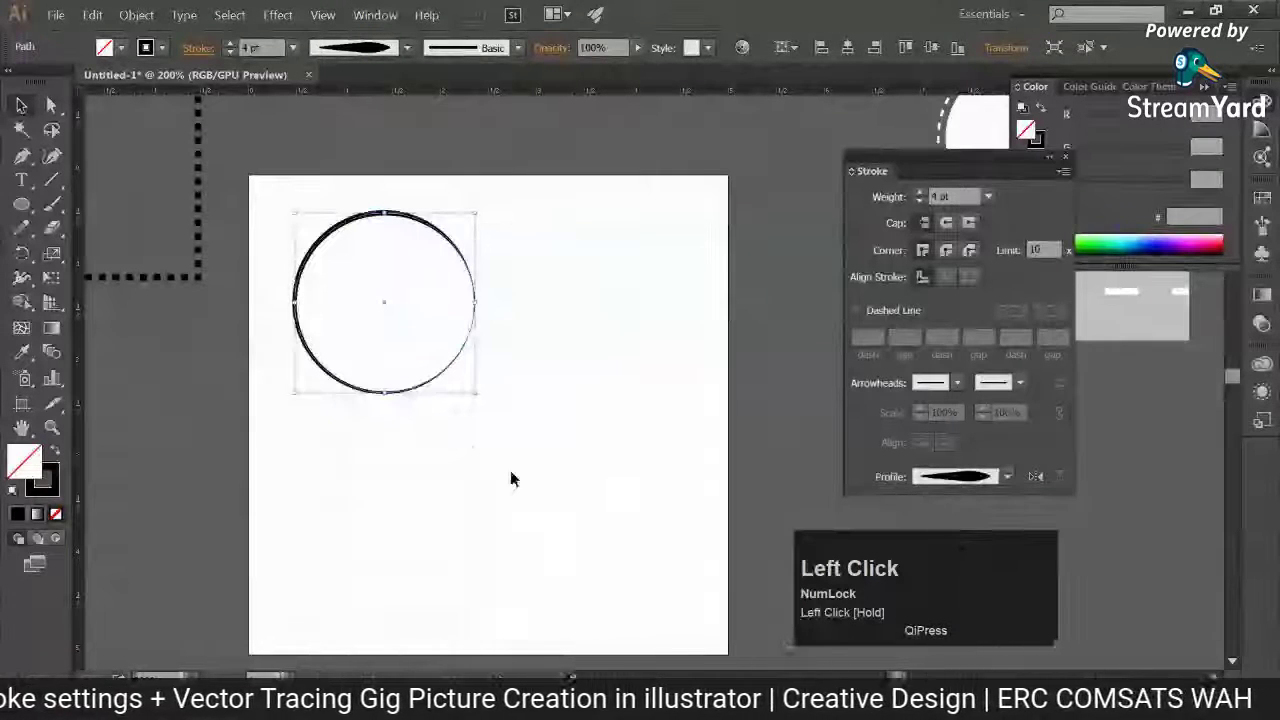
pyautogui.rightClick(21, 204)
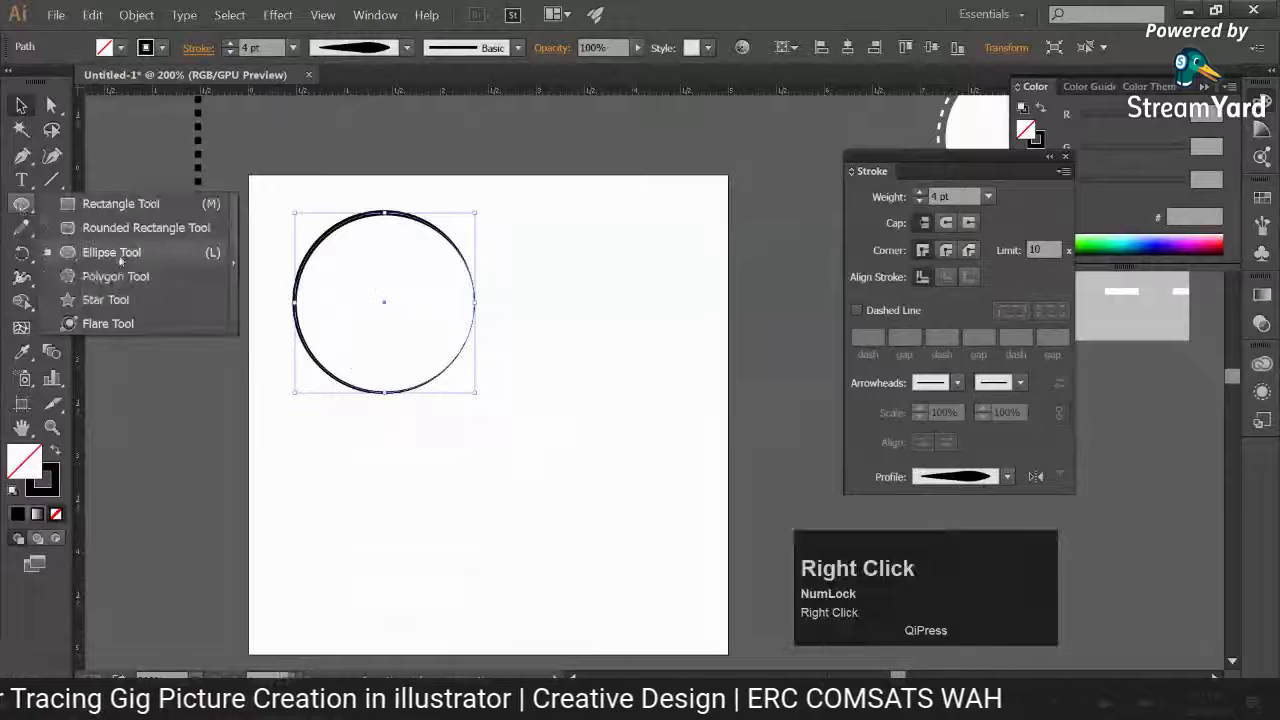
pyautogui.click(100, 294)
pyautogui.moveTo(590, 352)
pyautogui.mouseDown()
pyautogui.moveTo(680, 480)
pyautogui.moveTo(666, 455)
pyautogui.mouseUp()
# Give the star the flat width profile with pointed ends and a 10 pt stroke, and move the circle clear of it
pyautogui.click(375, 48)
pyautogui.click(344, 176)
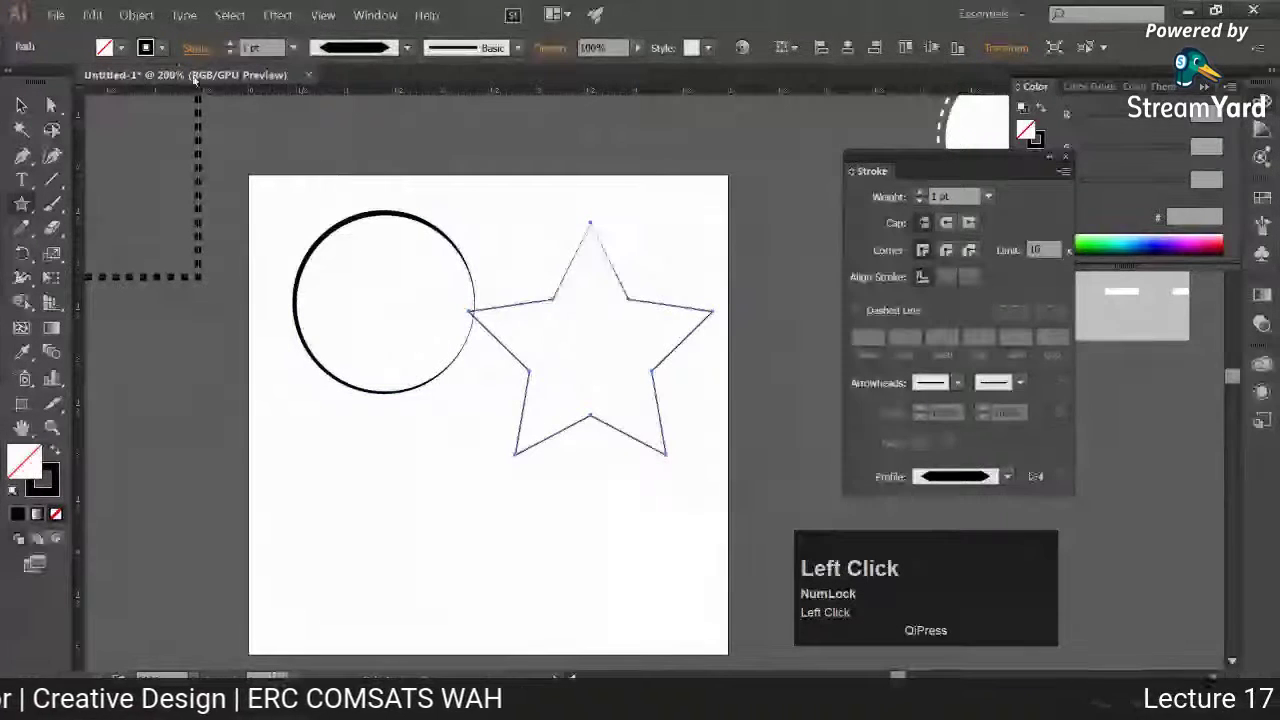
pyautogui.keyDown('shift'); pyautogui.click(231, 45); pyautogui.keyUp('shift')
pyautogui.click(231, 52)
pyautogui.click(21, 104)
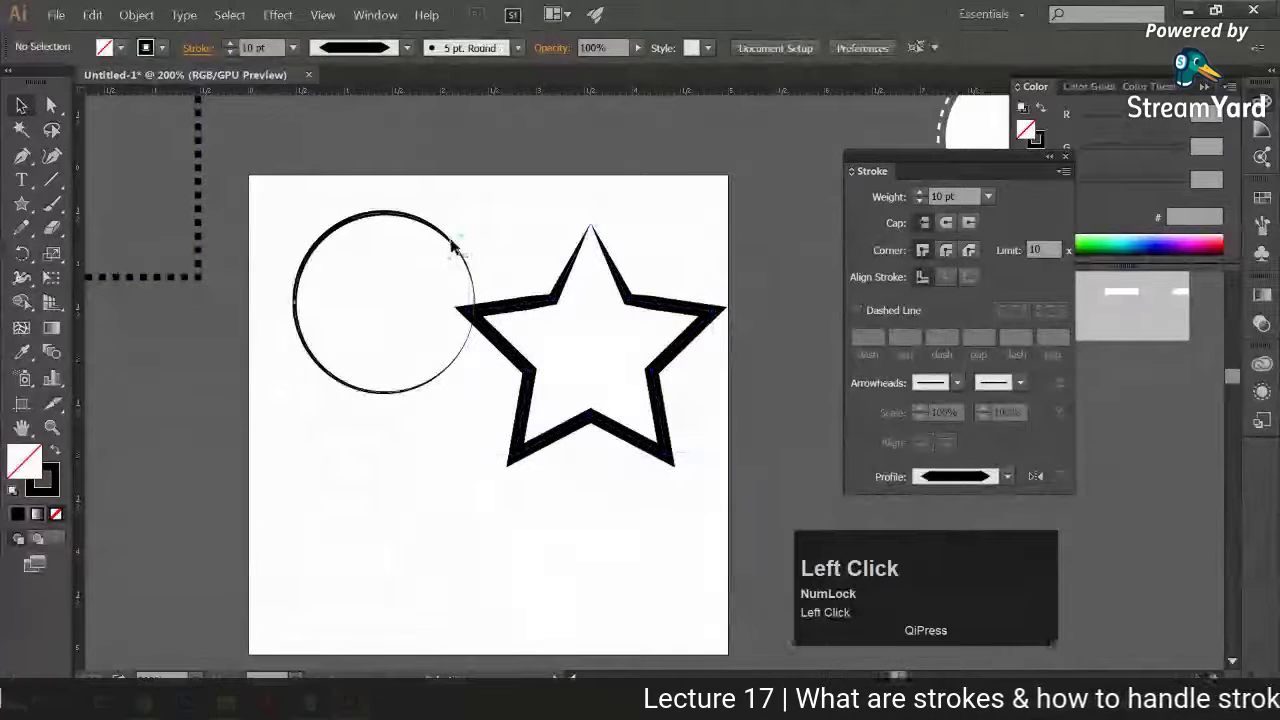
pyautogui.moveTo(461, 257); pyautogui.dragTo(396, 256)
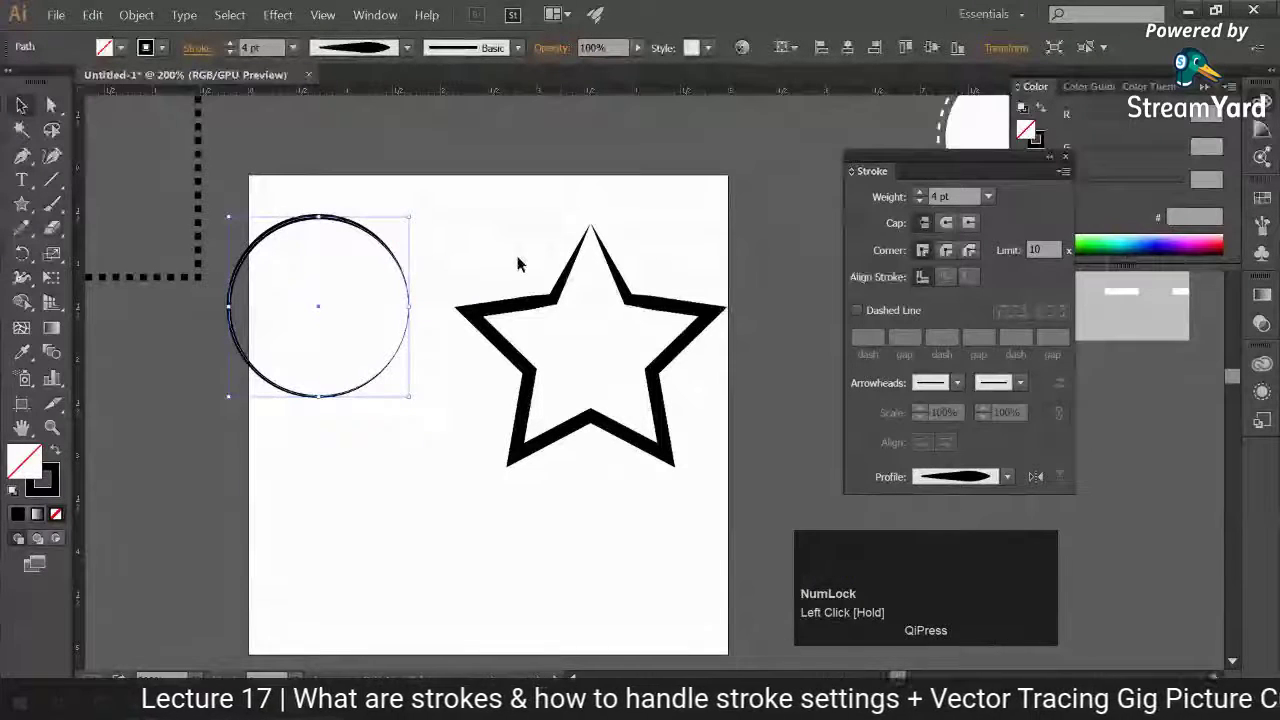
# Copy the star in front of itself, shrink the copy about its center, and swap its stroke for a solid black fill
pyautogui.click(550, 340)
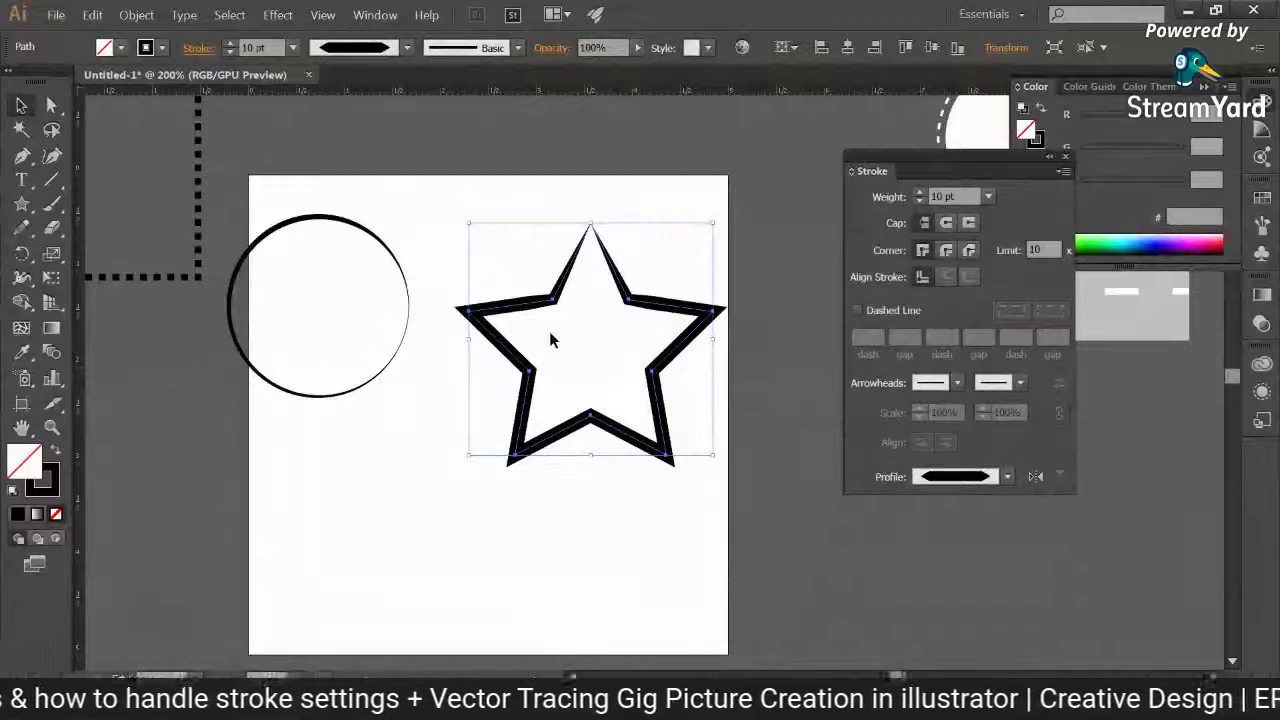
pyautogui.hotkey('ctrl', 'c')
pyautogui.hotkey('ctrl', 'f')
pyautogui.moveTo(712, 226); pyautogui.dragTo(673, 262)
pyautogui.click(53, 451)
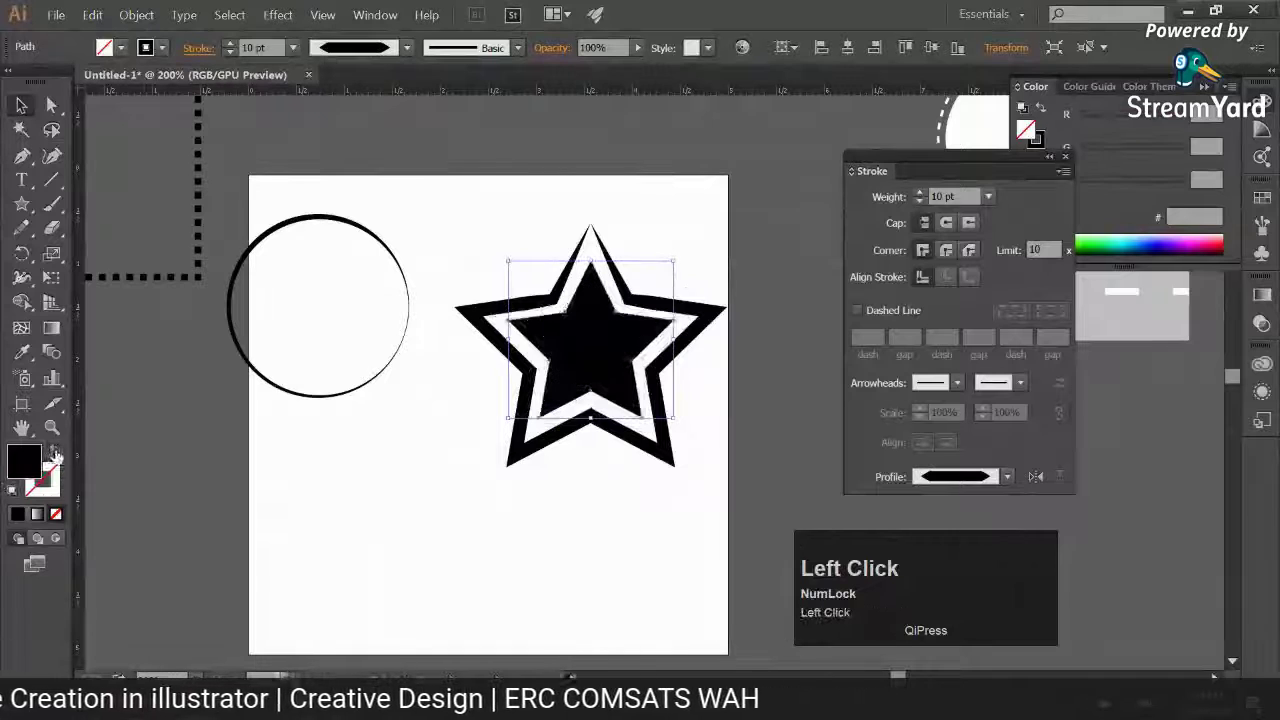
pyautogui.click(143, 200)
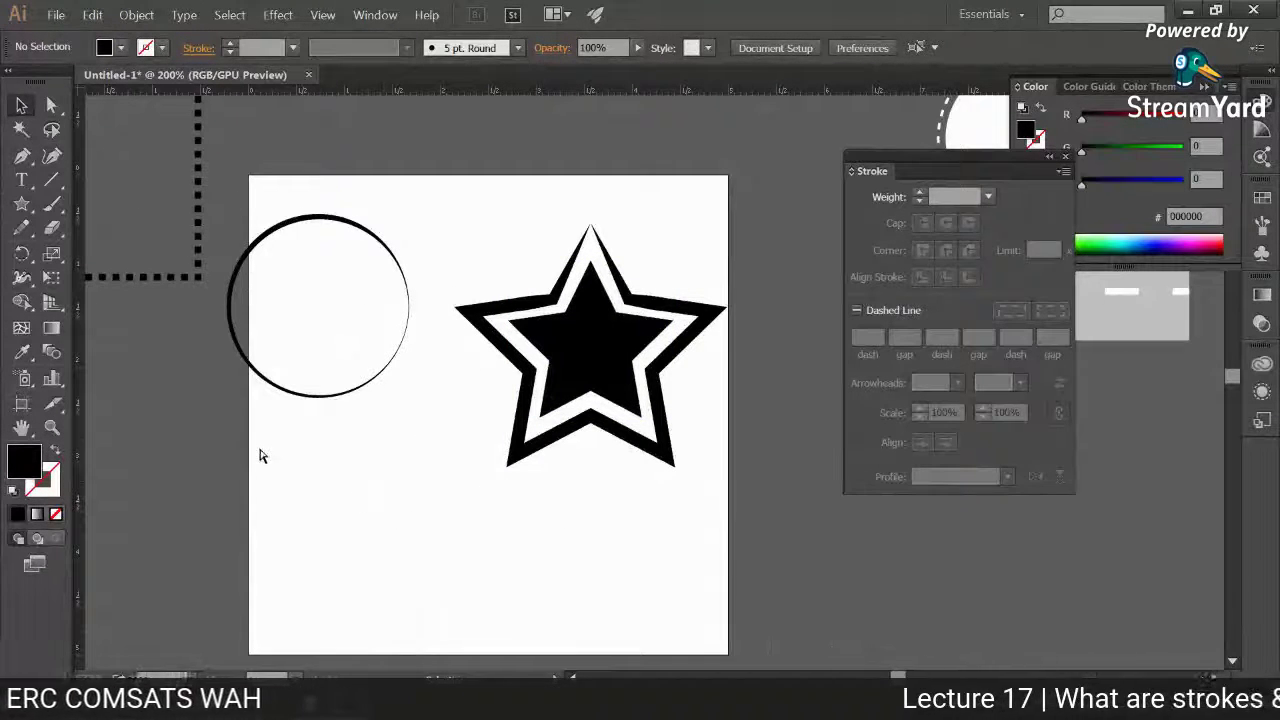
# Scale the circle and both stars down together and reposition them in the upper part of the artboard
pyautogui.scroll(1, 259, 447)
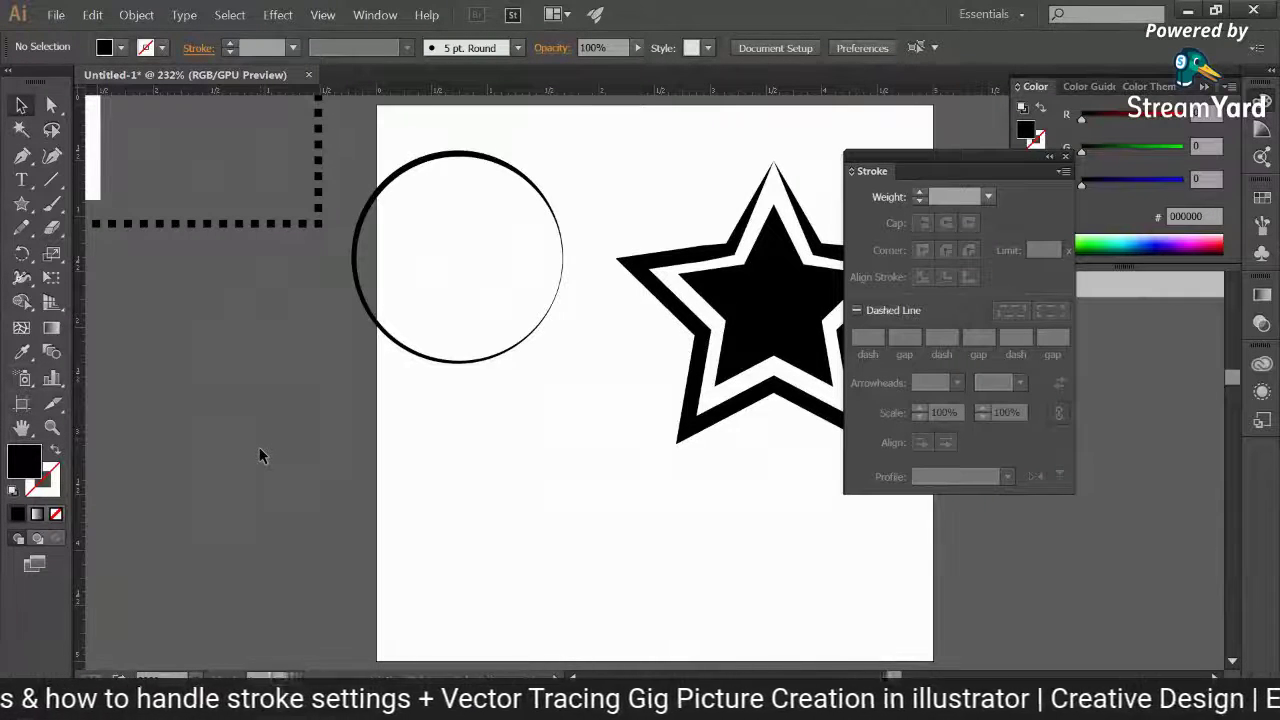
pyautogui.press('space')
pyautogui.moveTo(654, 491); pyautogui.dragTo(459, 488)
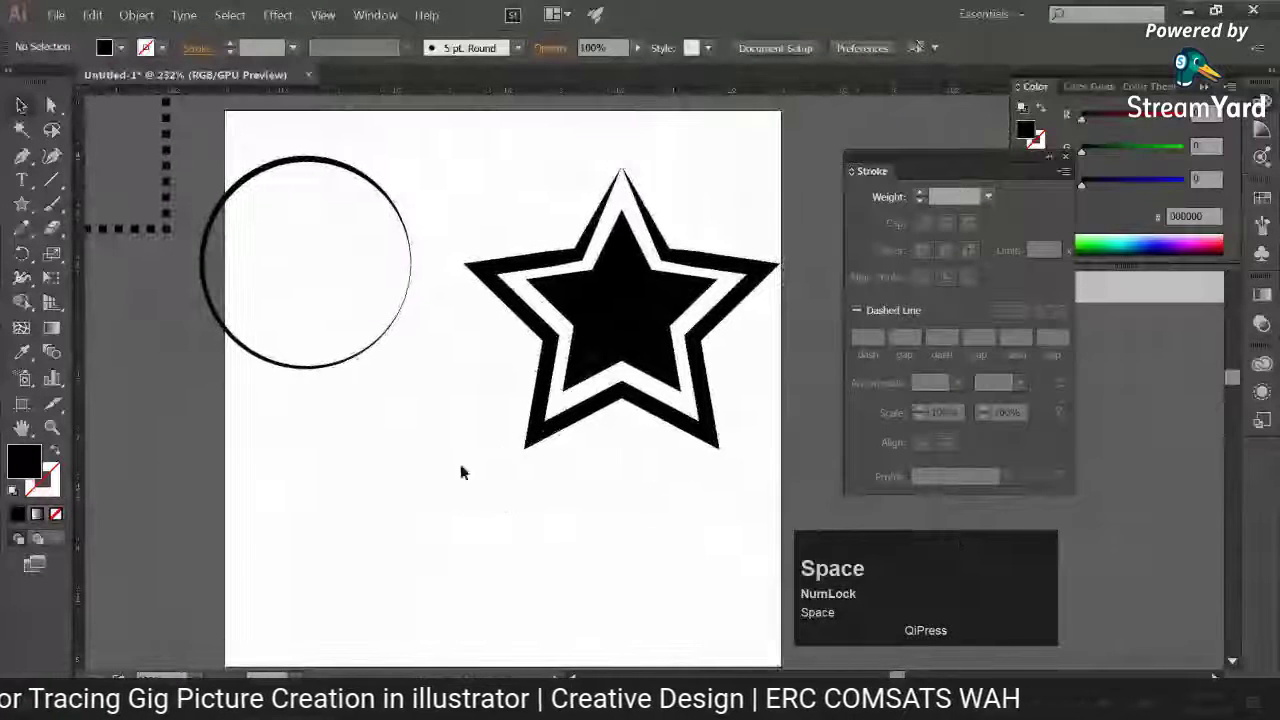
pyautogui.moveTo(414, 257); pyautogui.dragTo(733, 490)
pyautogui.moveTo(762, 436); pyautogui.dragTo(651, 330)
pyautogui.click(666, 466)
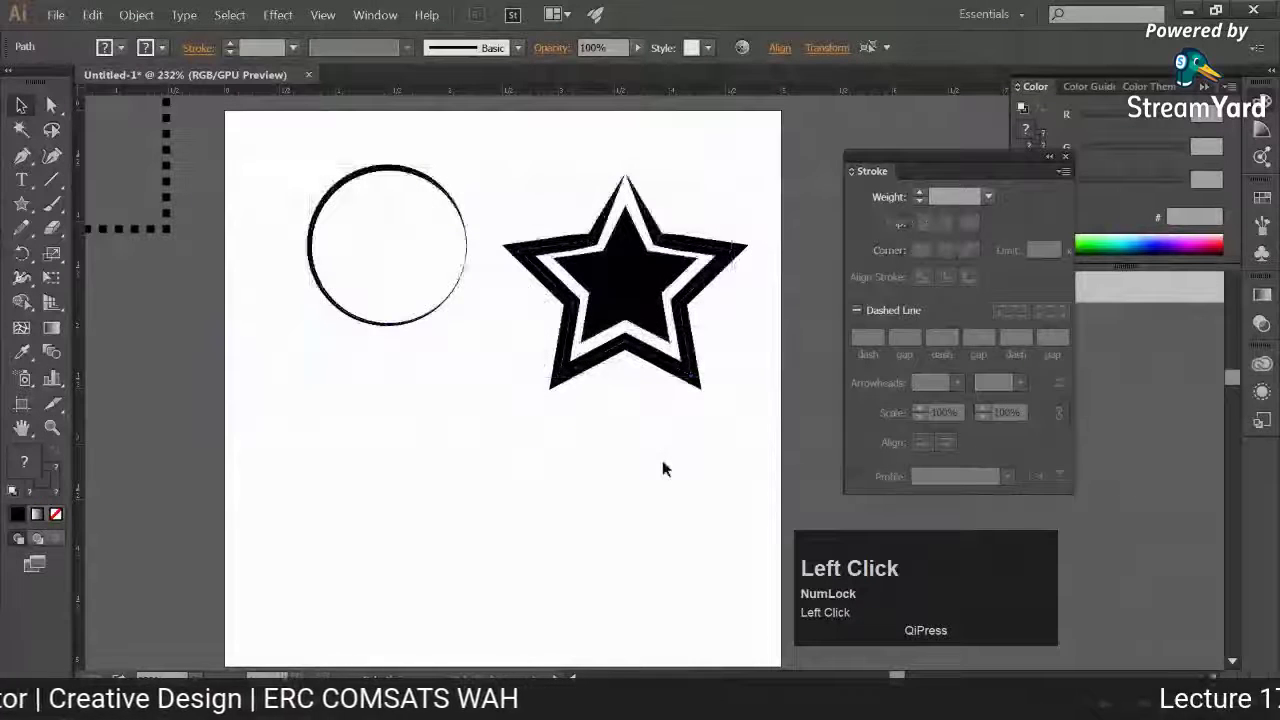
pyautogui.moveTo(658, 378); pyautogui.dragTo(642, 378)
pyautogui.click(760, 320)
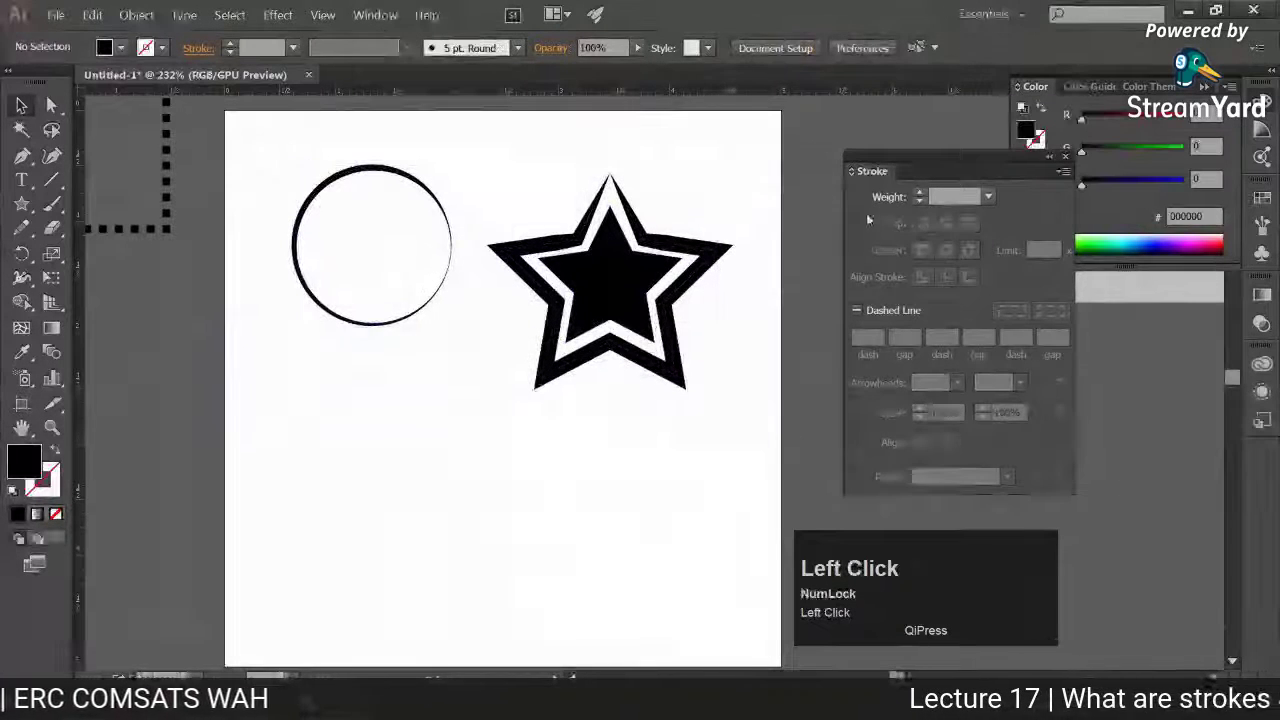
# Switch to StreamYard in Chrome and copy the guest invitation link for the broadcast studio
pyautogui.moveTo(150, 708)
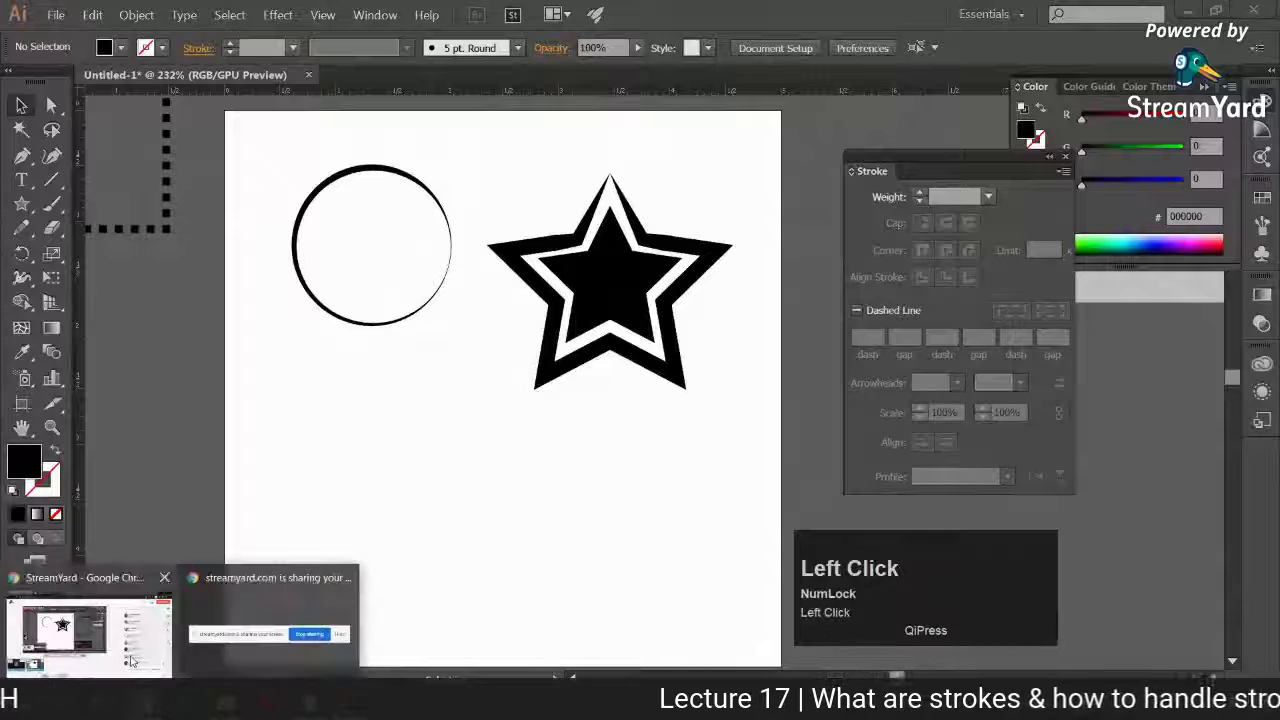
pyautogui.click(80, 680)
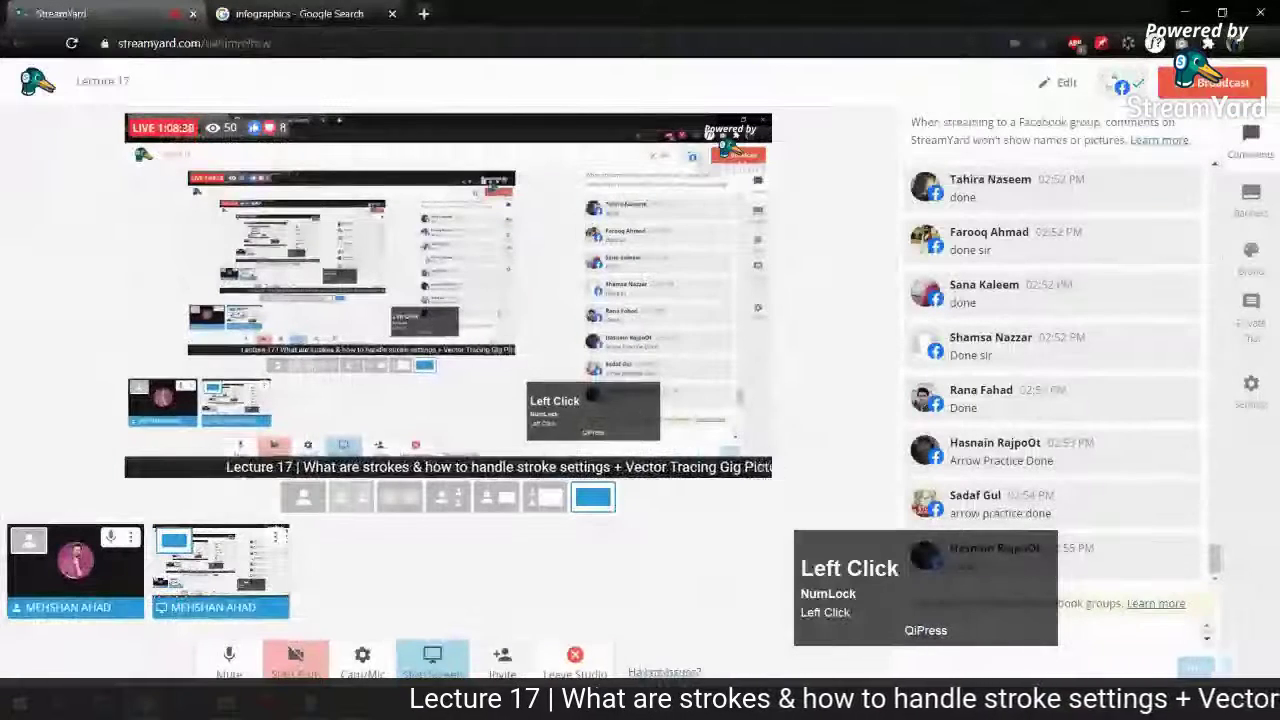
pyautogui.click(502, 655)
pyautogui.click(579, 453)
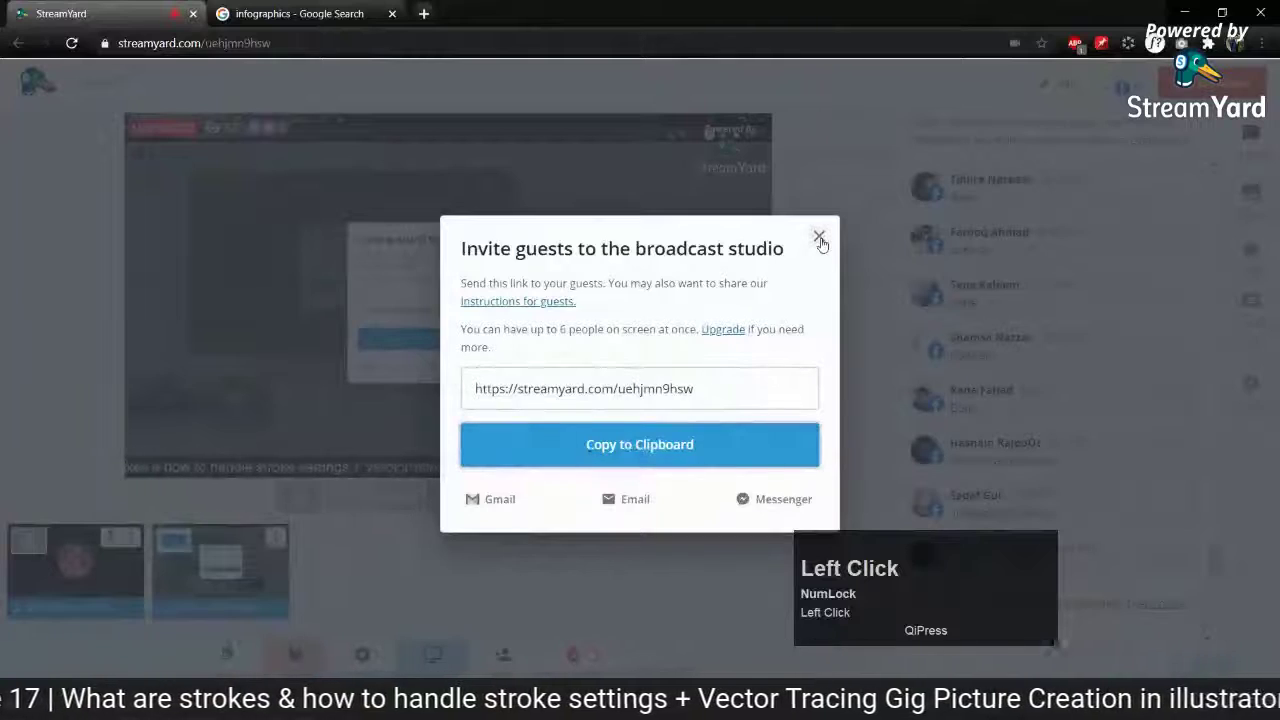
pyautogui.click(819, 239)
# Open the live broadcast on Facebook and post the copied studio invitation link as a comment
pyautogui.click(1122, 85)
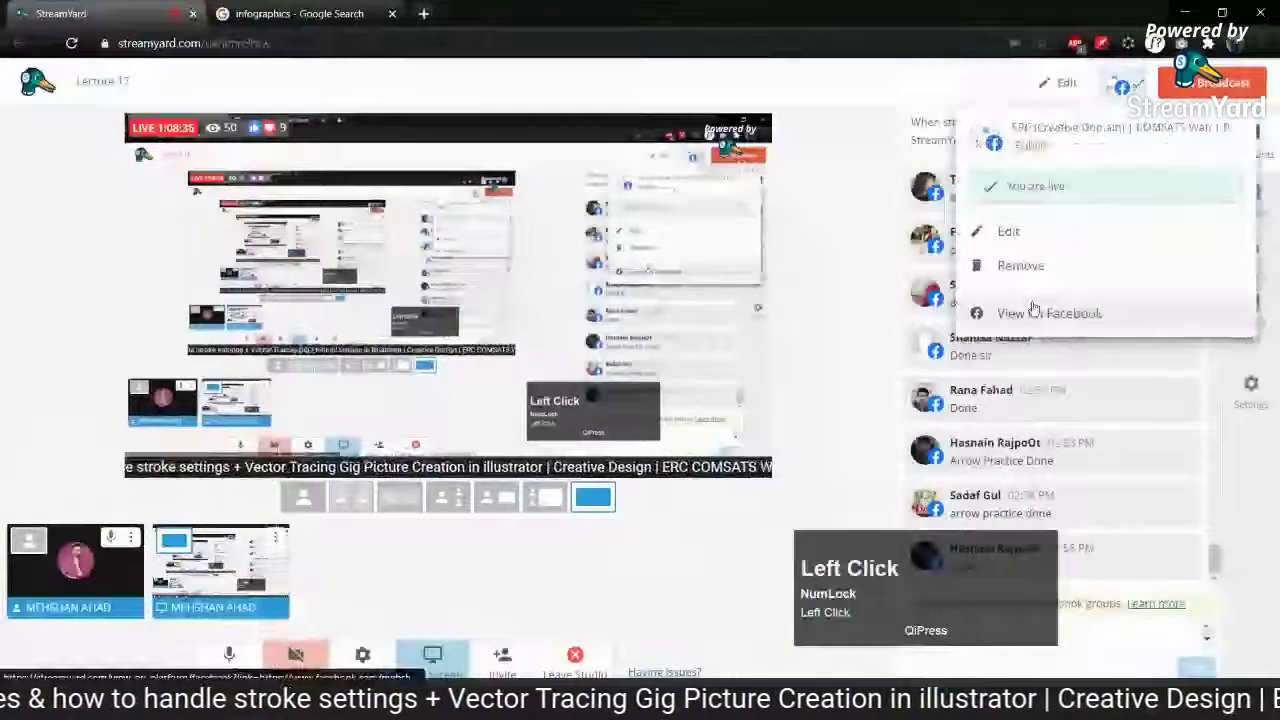
pyautogui.click(1033, 311)
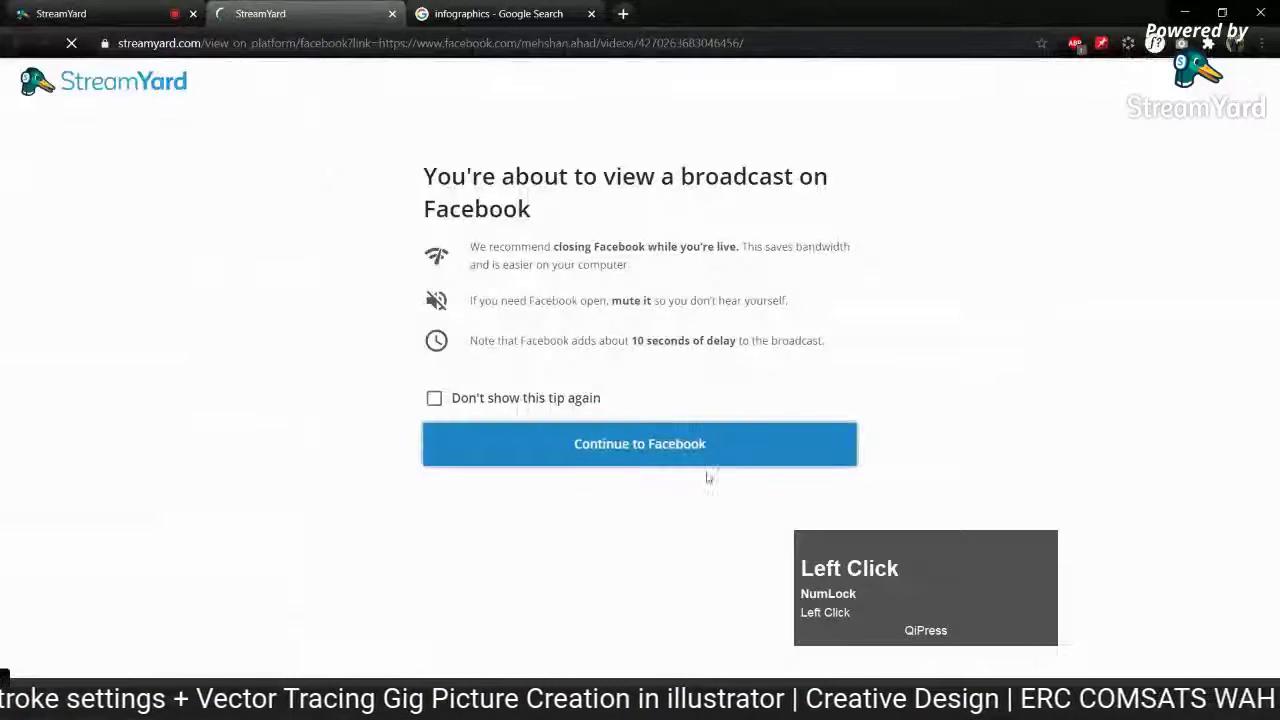
pyautogui.click(713, 456)
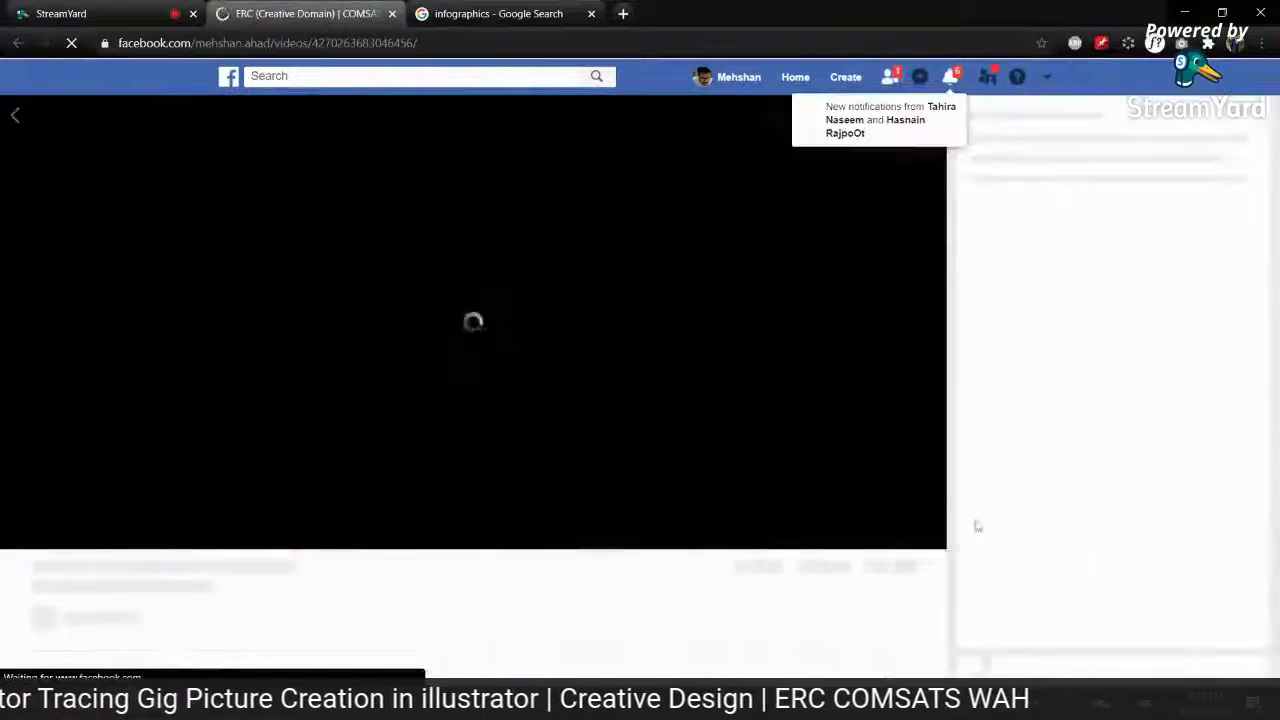
pyautogui.click(924, 506)
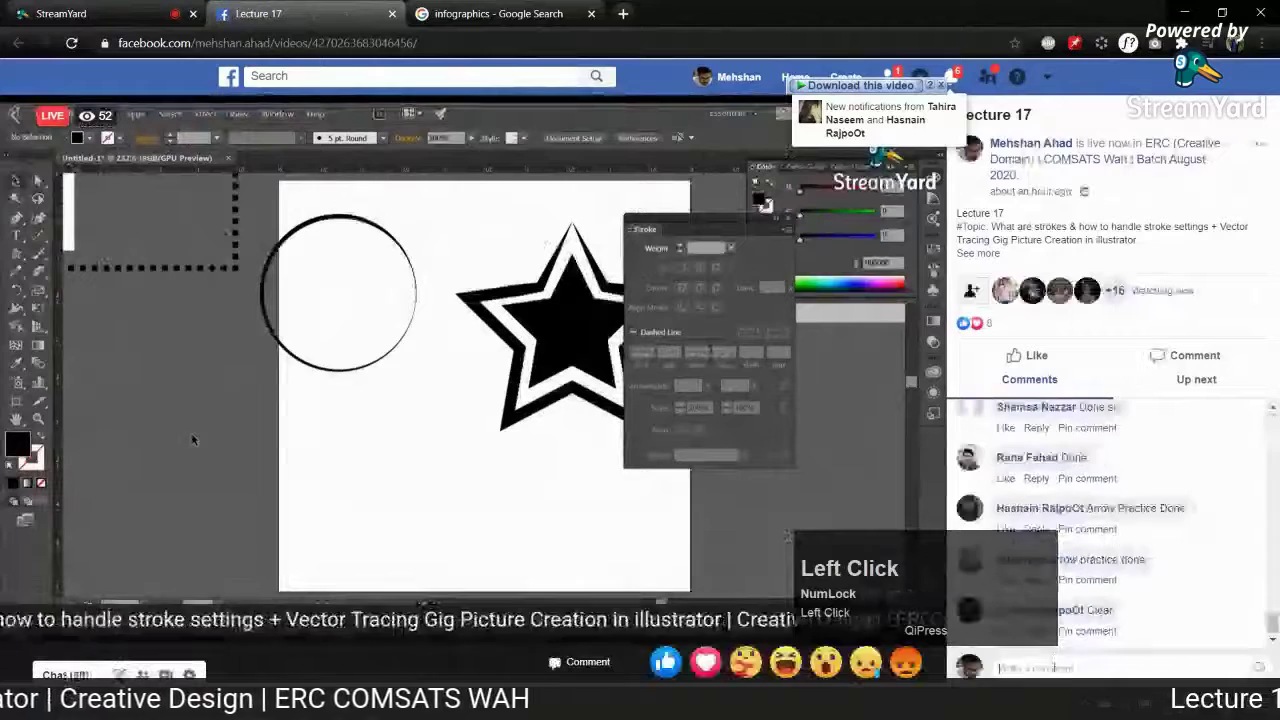
pyautogui.hotkey('ctrl', 'v')
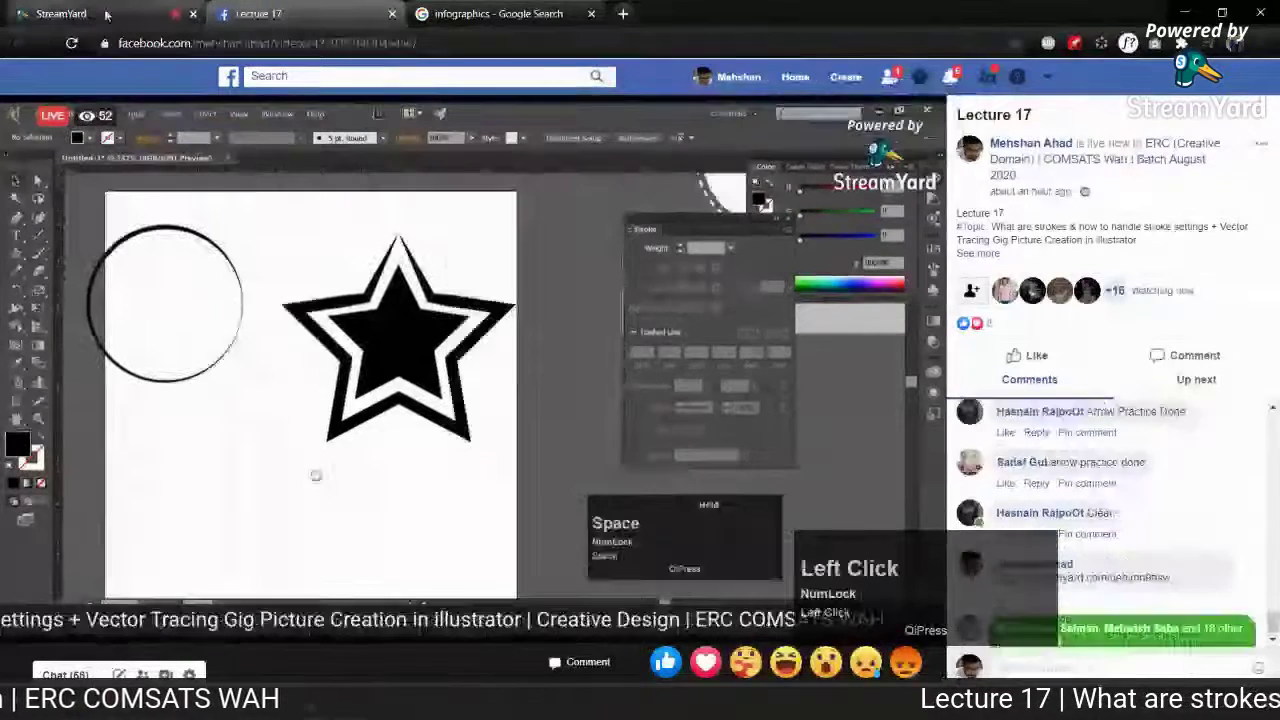
# Return to the StreamYard studio, close the Facebook broadcast tab, and show the viewer's comment about the align problem on stream
pyautogui.click(61, 13)
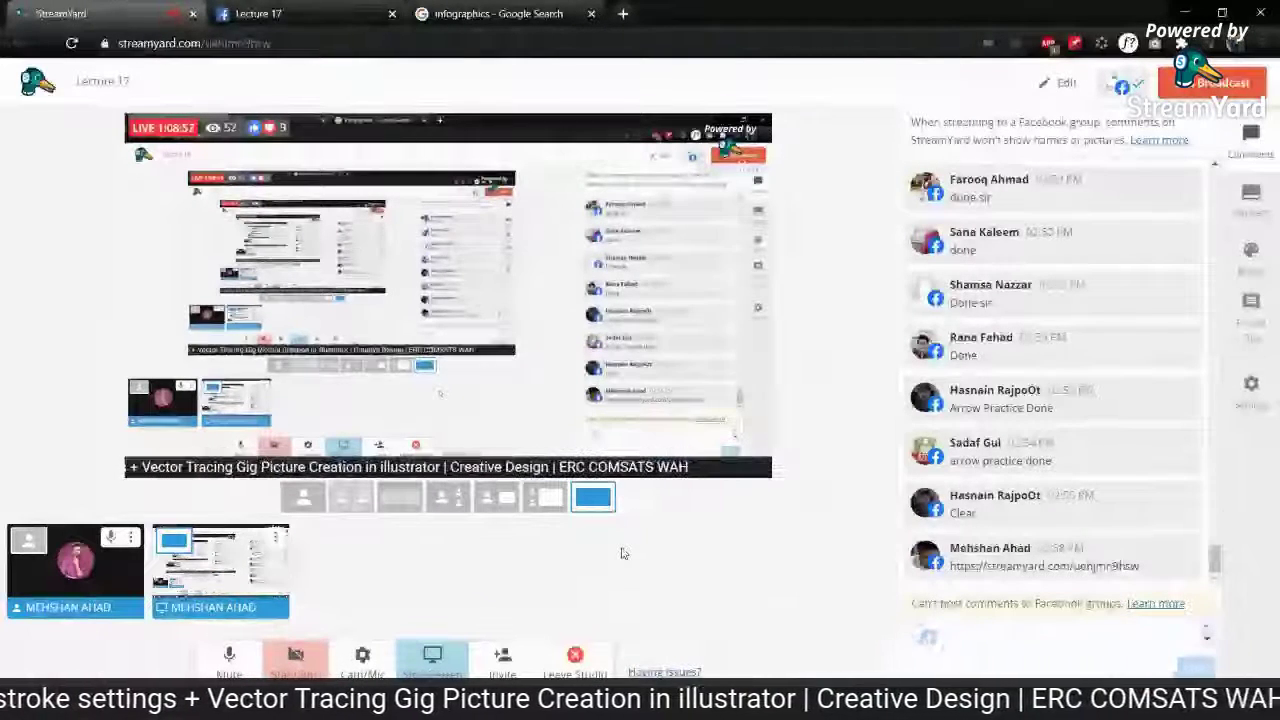
pyautogui.click(383, 37)
pyautogui.click(355, 13)
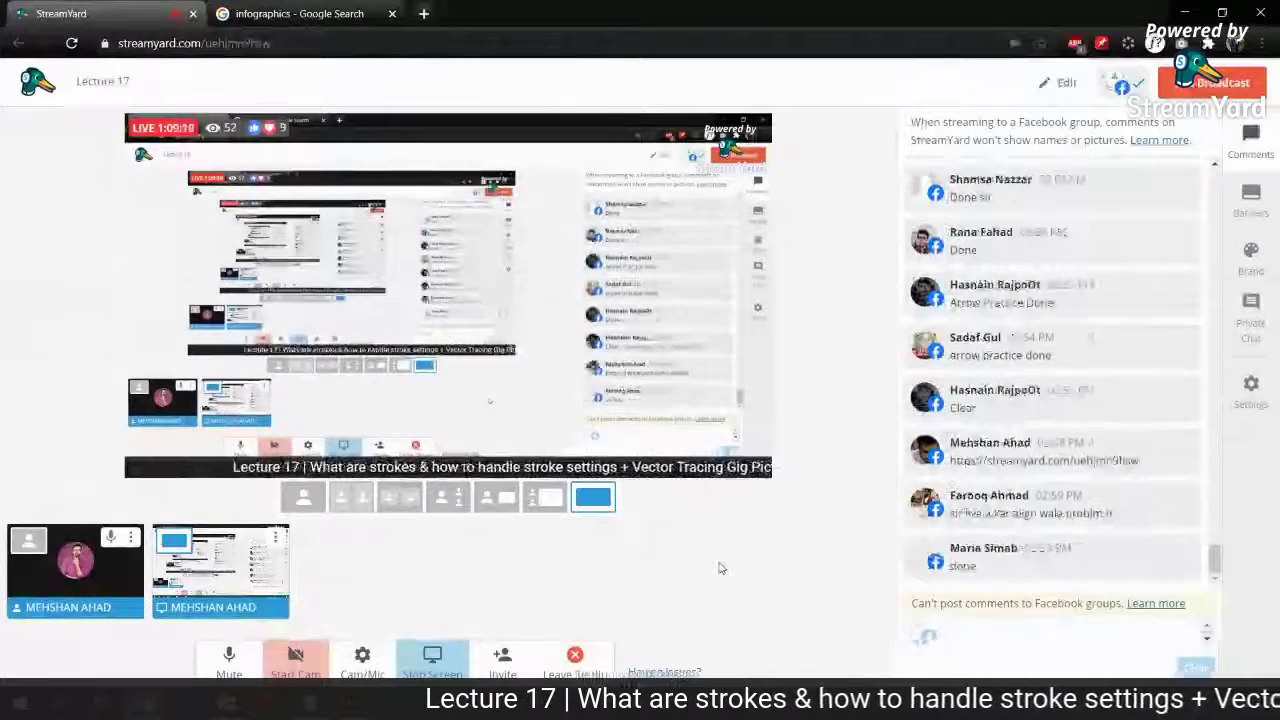
pyautogui.click(1055, 505)
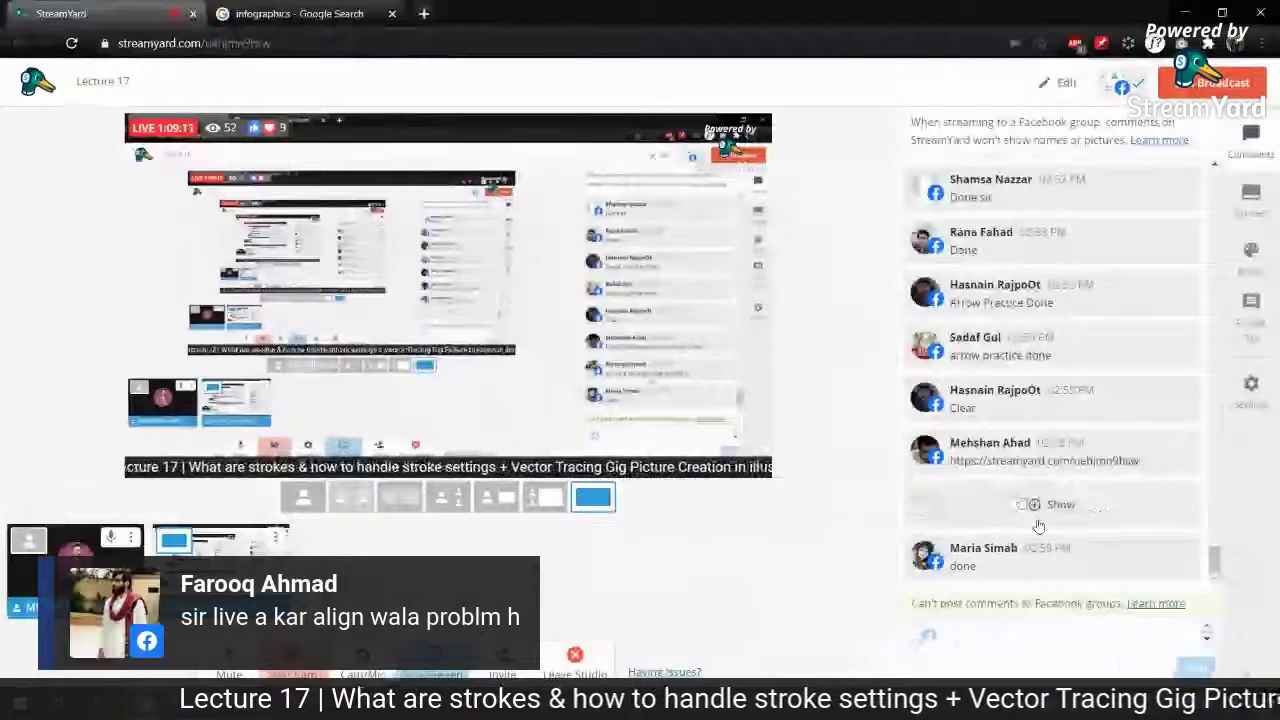
# Show the comment containing the studio link on stream, followed by the viewer's question about strokes sticking out of cube shapes
pyautogui.click(1037, 452)
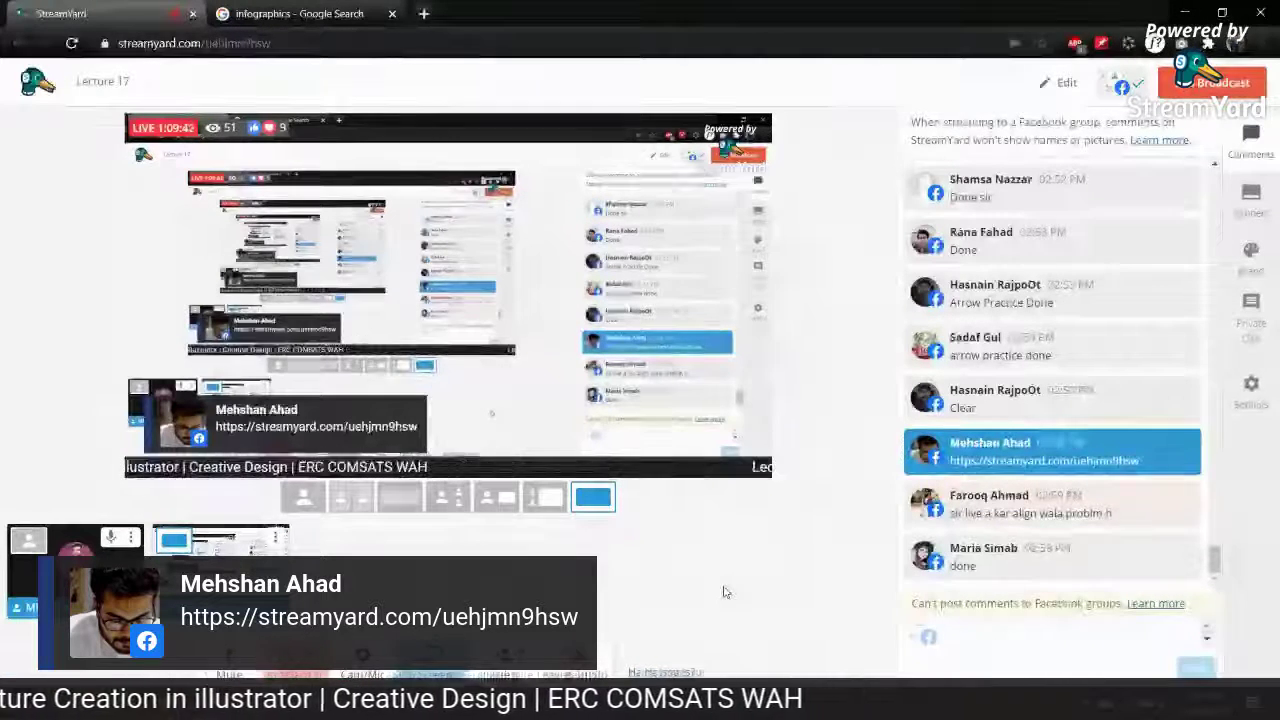
pyautogui.moveTo(1011, 453)
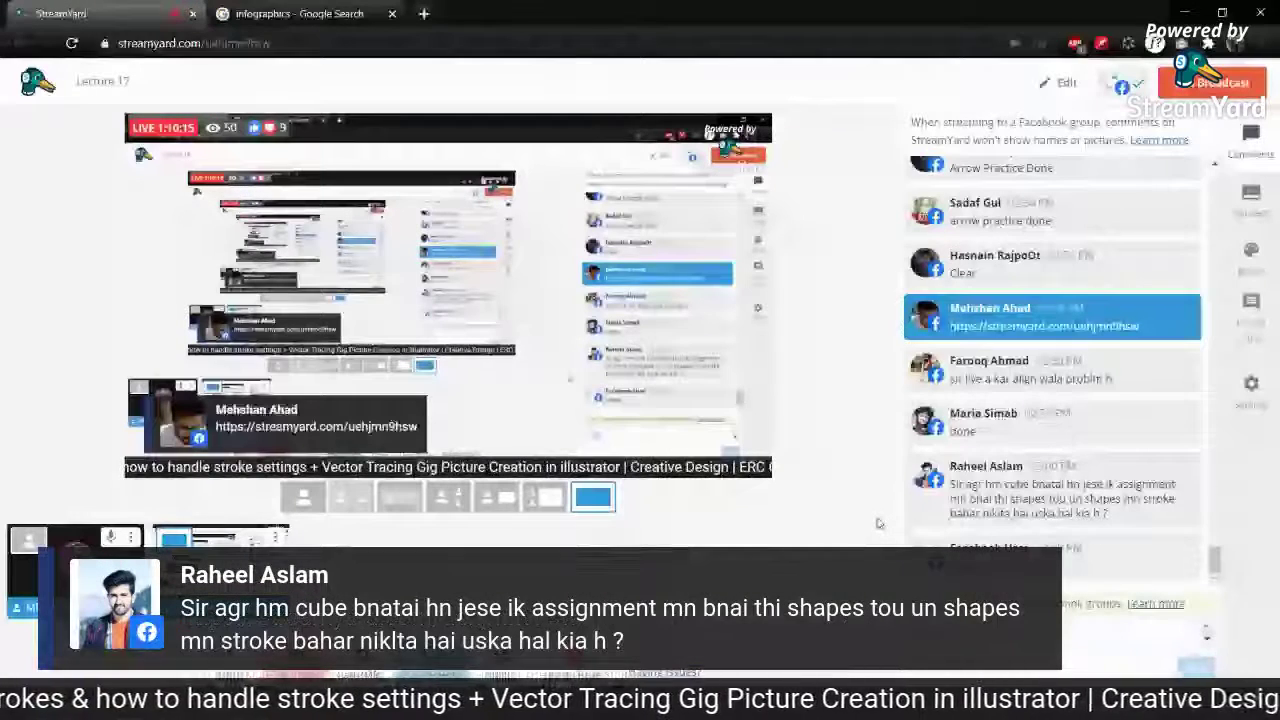
pyautogui.click(915, 508)
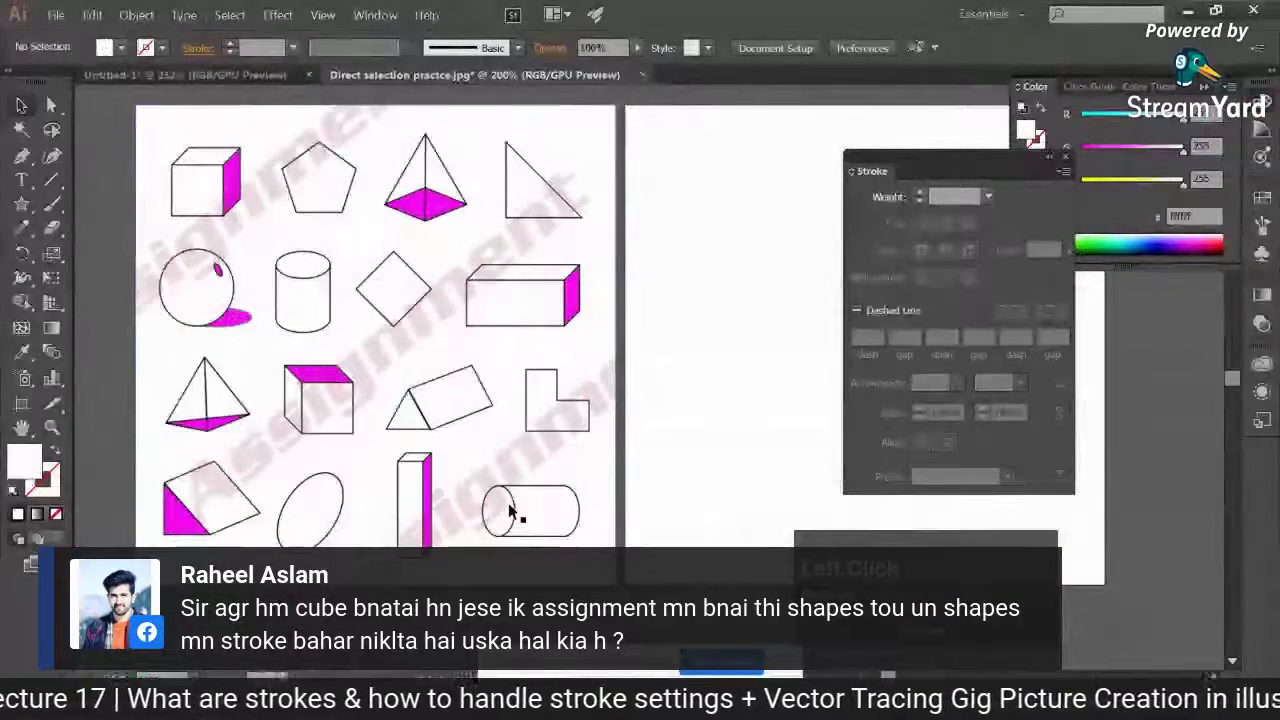
# Switch to Illustrator and draw a square around the cube in the third row, with no fill and a red #f41616 stroke
pyautogui.moveTo(14, 199); pyautogui.dragTo(69, 204)
pyautogui.moveTo(270, 356); pyautogui.dragTo(362, 449)
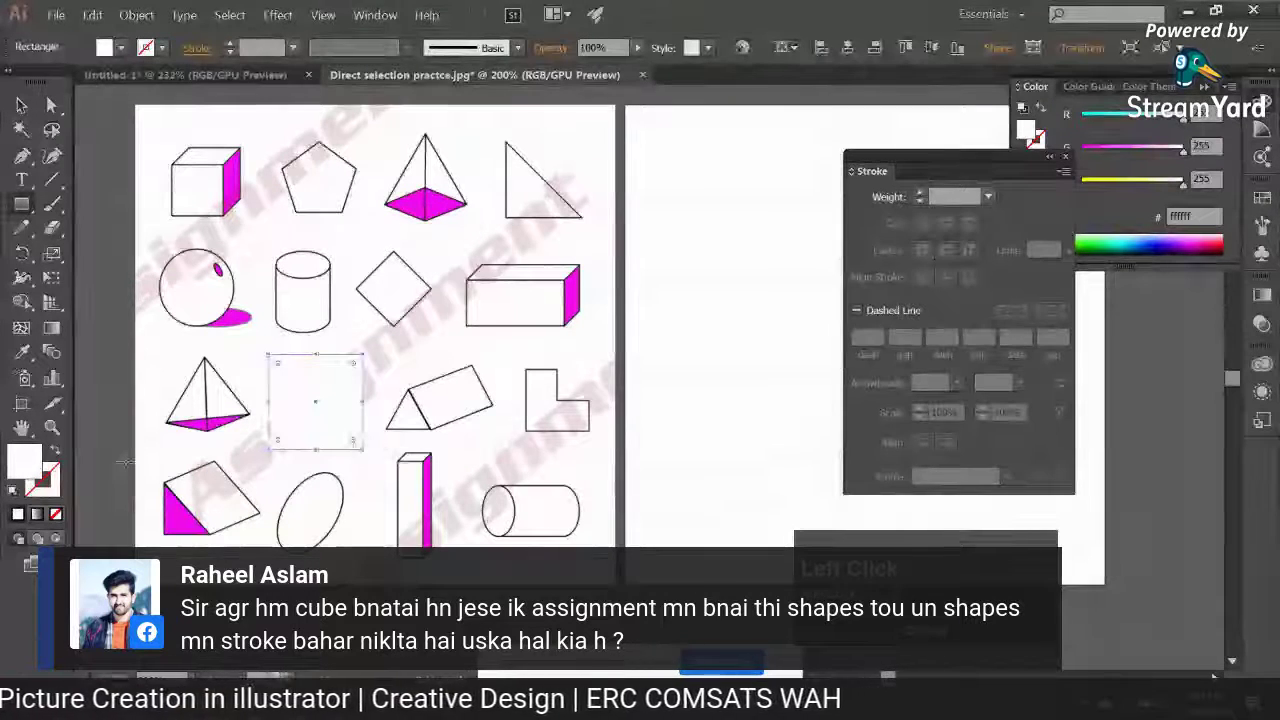
pyautogui.click(55, 451)
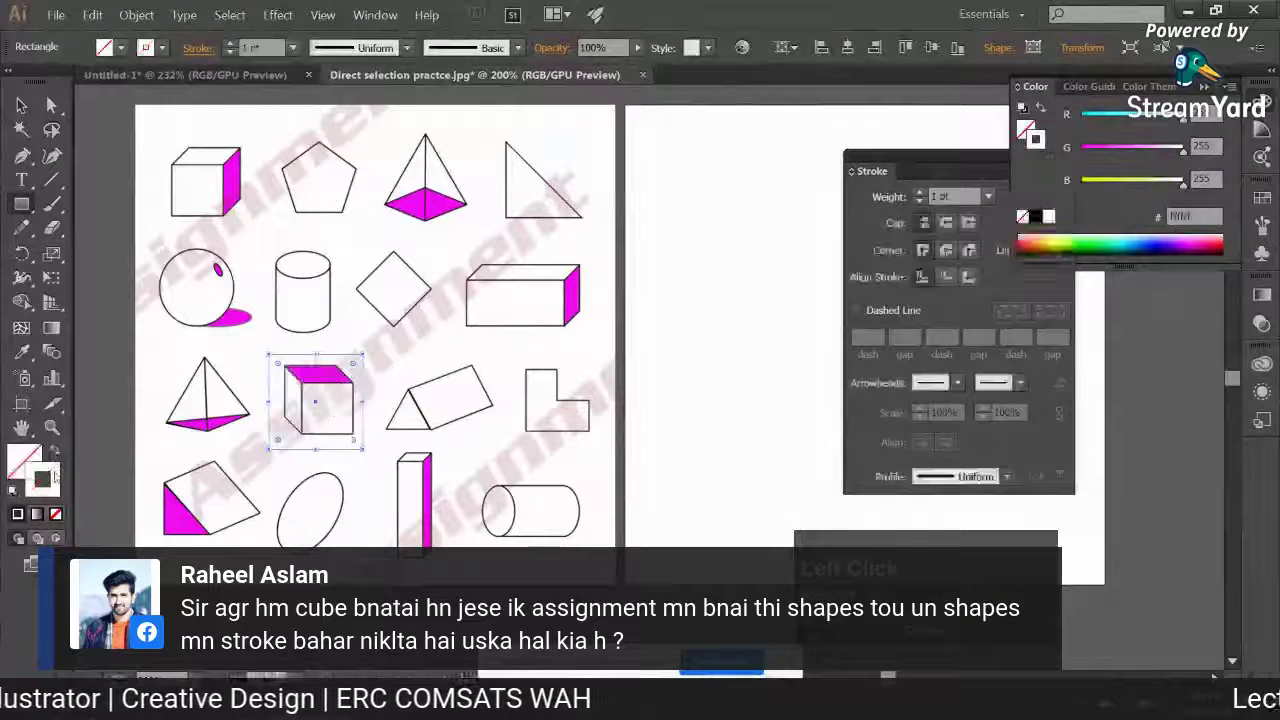
pyautogui.doubleClick(42, 480)
pyautogui.click(948, 285)
pyautogui.click(1188, 279)
# Raise the red frame's stroke weight to 4 pt and place a copy around the cube in the first row
pyautogui.click(229, 44)
pyautogui.click(229, 44)
pyautogui.click(229, 44)
pyautogui.press('v')
pyautogui.click(258, 345)
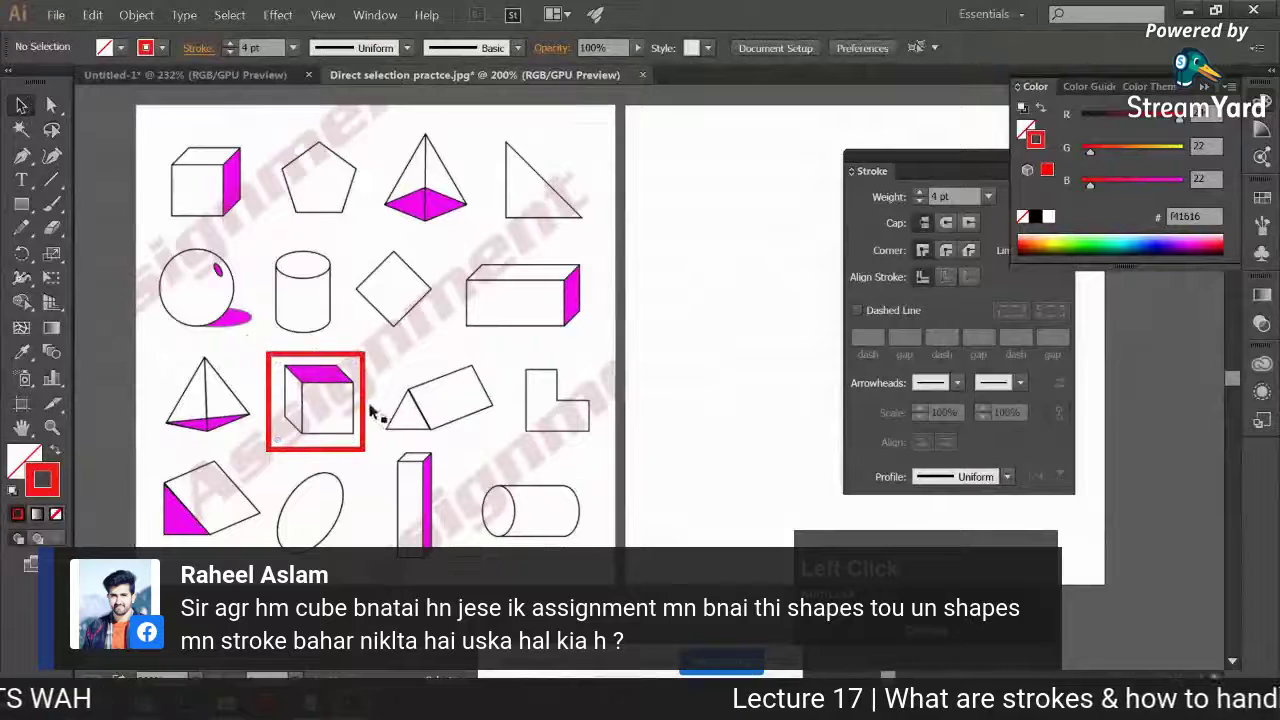
pyautogui.moveTo(365, 408); pyautogui.dragTo(256, 191)
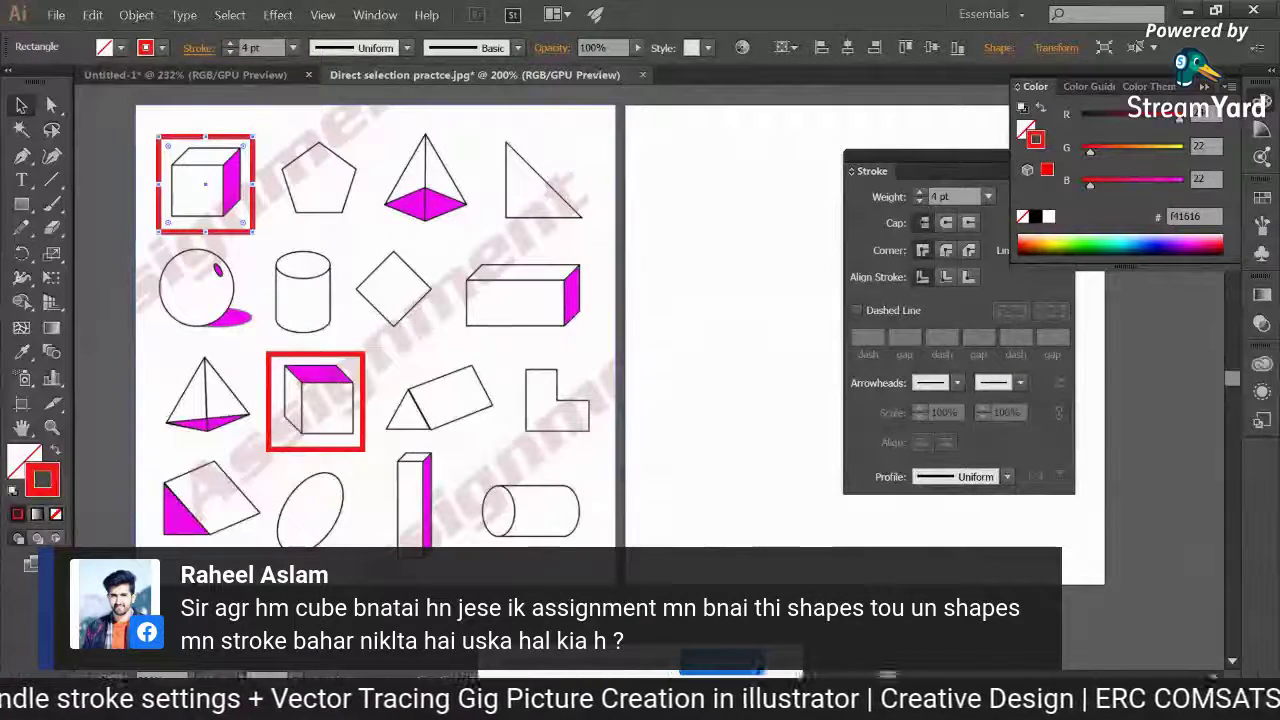
pyautogui.click(722, 330)
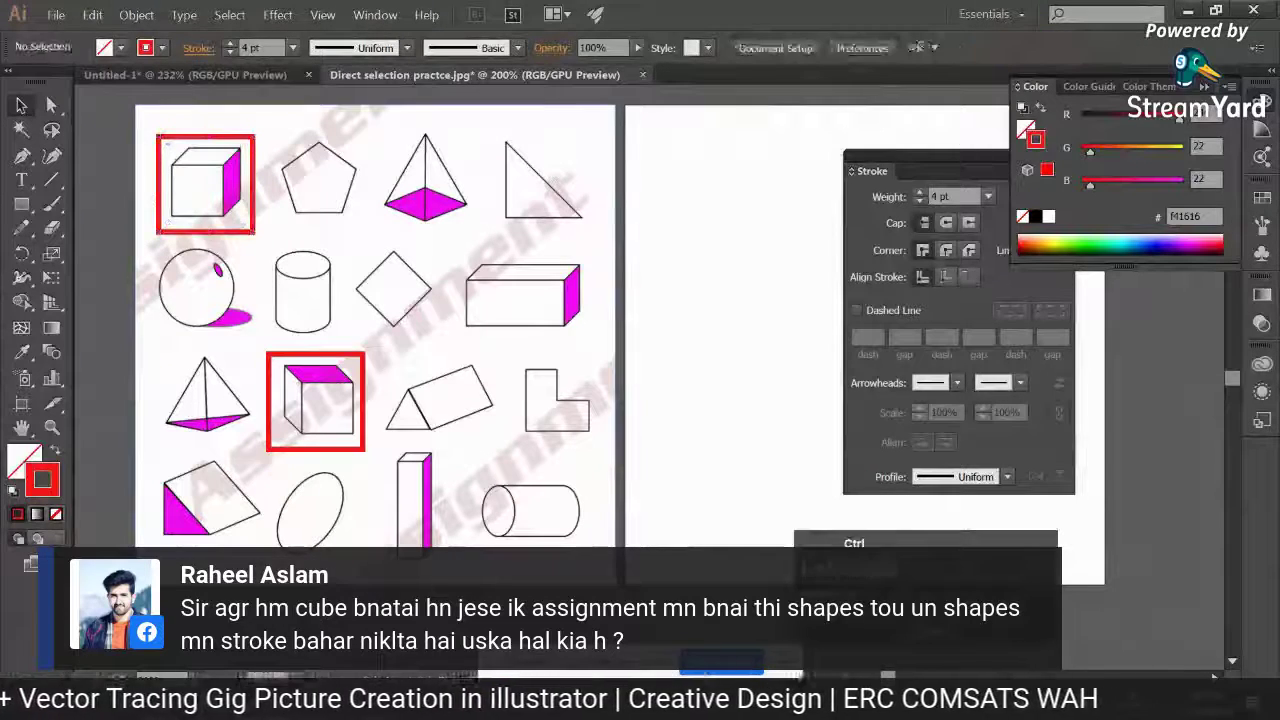
# Undo both red frames around the cubes in the assignment sheet
pyautogui.hotkey('ctrl', 'z')
pyautogui.hotkey('ctrl', 'z')
pyautogui.hotkey('ctrl', 'z')
pyautogui.hotkey('ctrl', 'z')
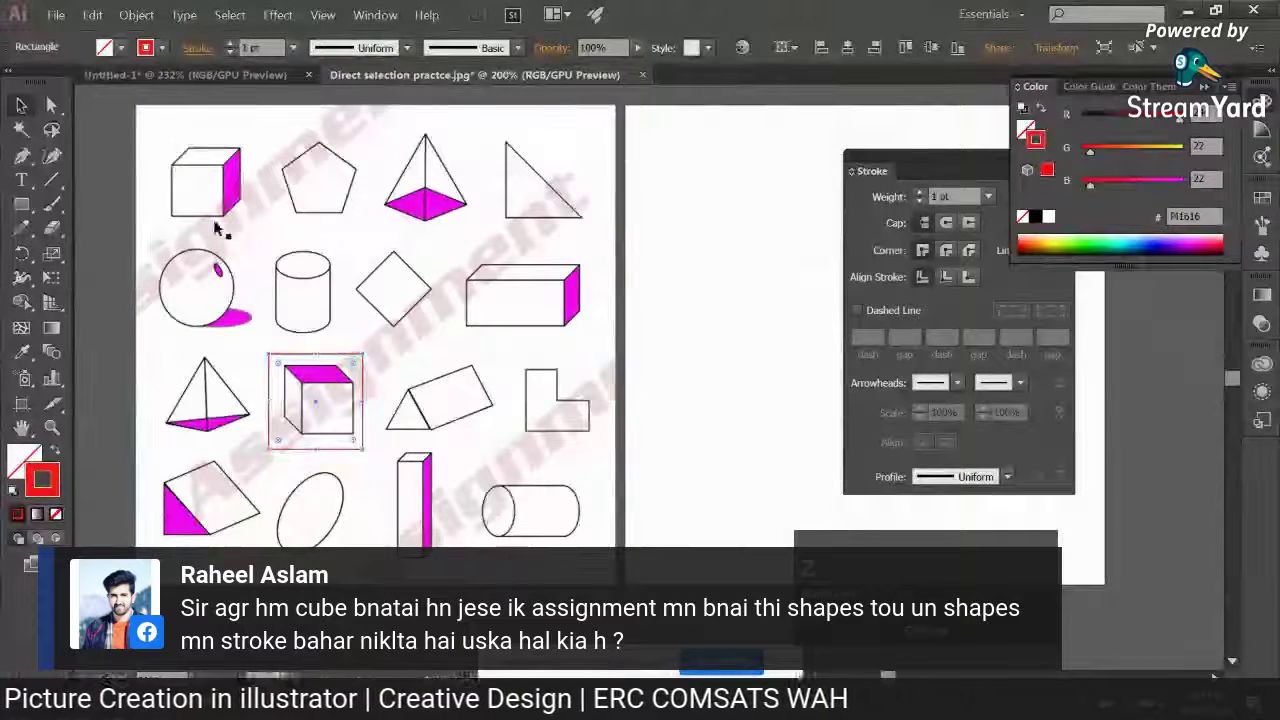
pyautogui.hotkey('ctrl', 'z')
pyautogui.hotkey('ctrl', 'z')
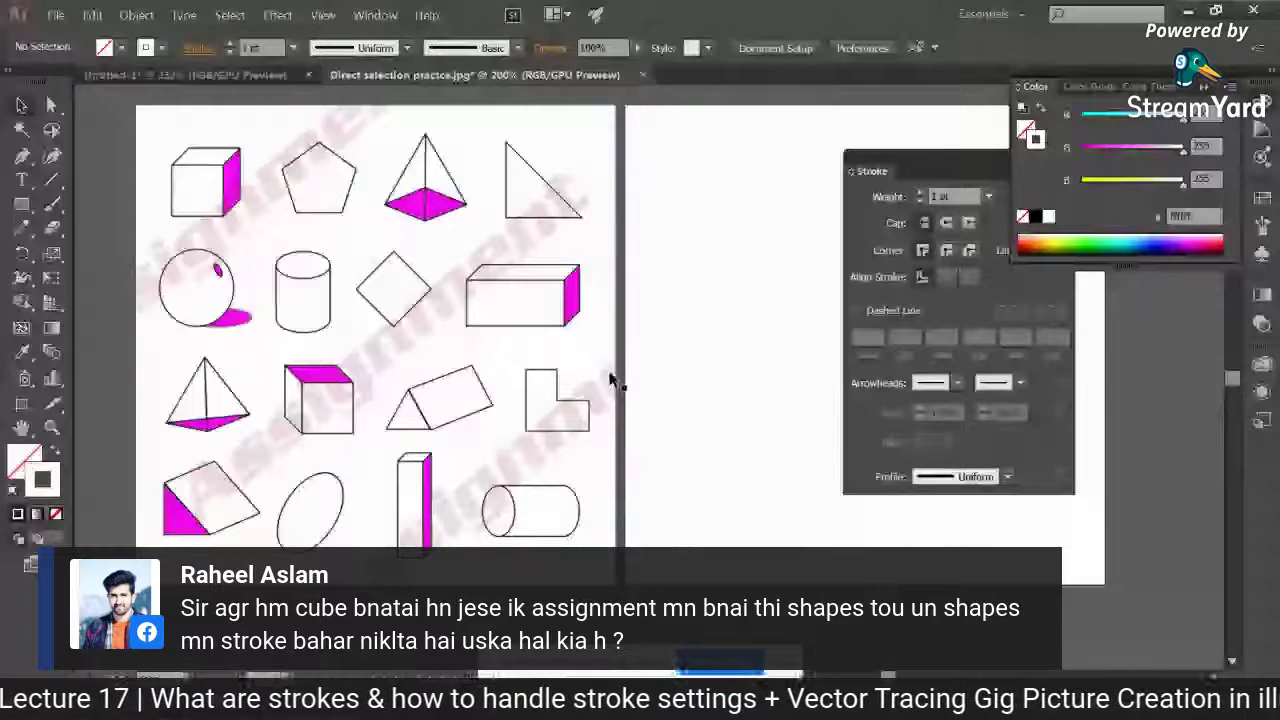
# Draw a square in the upper part of the blank artboard with no fill and a 1 pt black stroke
pyautogui.press('space')
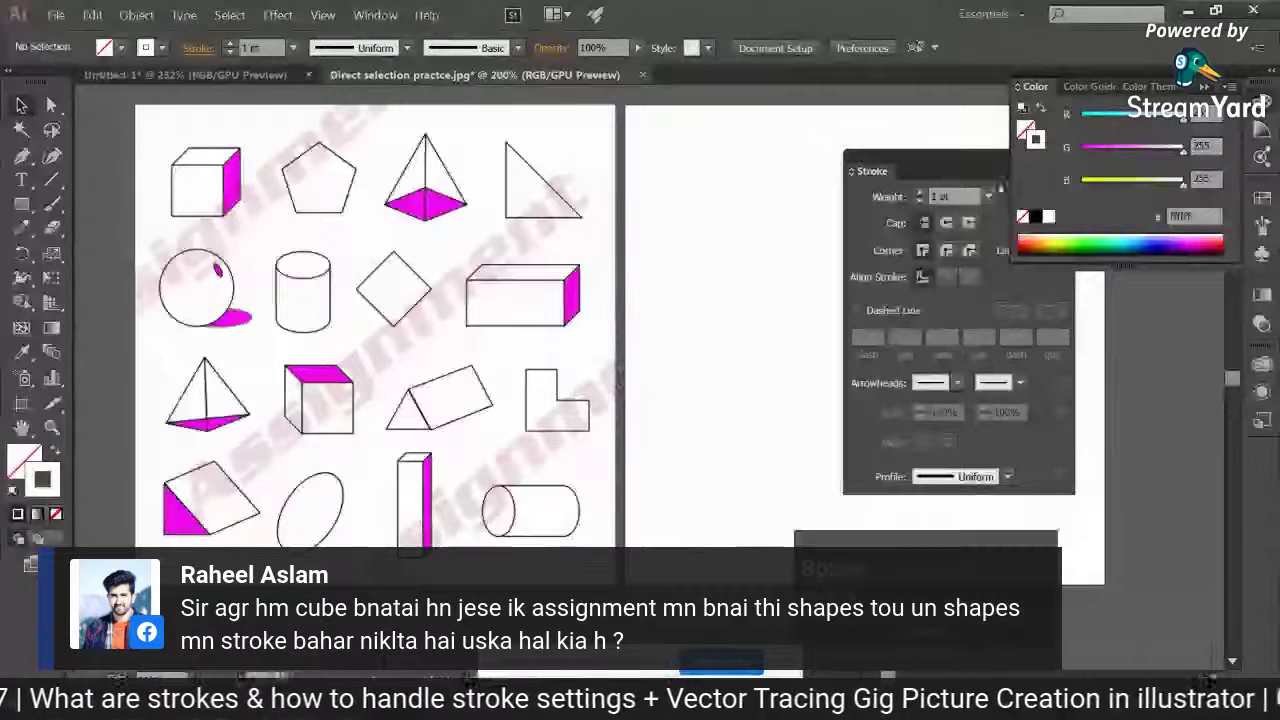
pyautogui.keyDown('ctrl'); pyautogui.click(999, 172); pyautogui.keyUp('ctrl')
pyautogui.moveTo(1110, 148); pyautogui.dragTo(1075, 151)
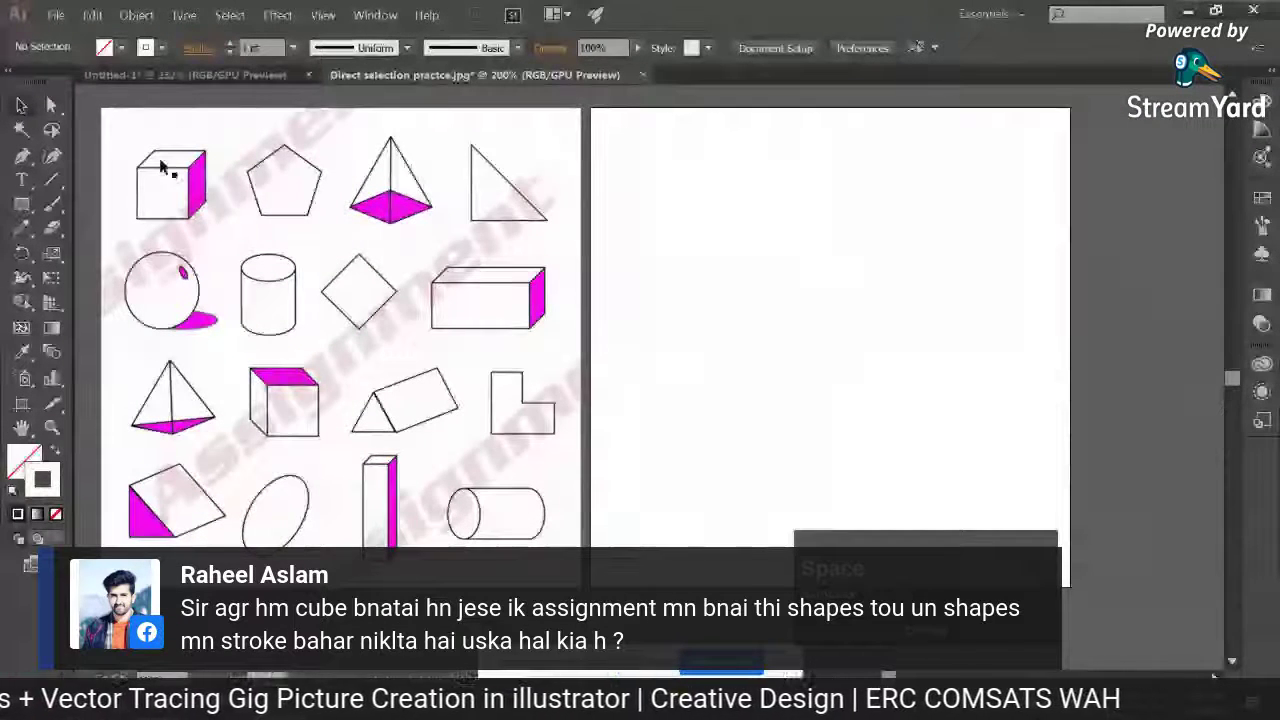
pyautogui.click(21, 204)
pyautogui.moveTo(651, 203)
pyautogui.mouseDown()
pyautogui.moveTo(775, 308)
pyautogui.moveTo(757, 308)
pyautogui.mouseUp()
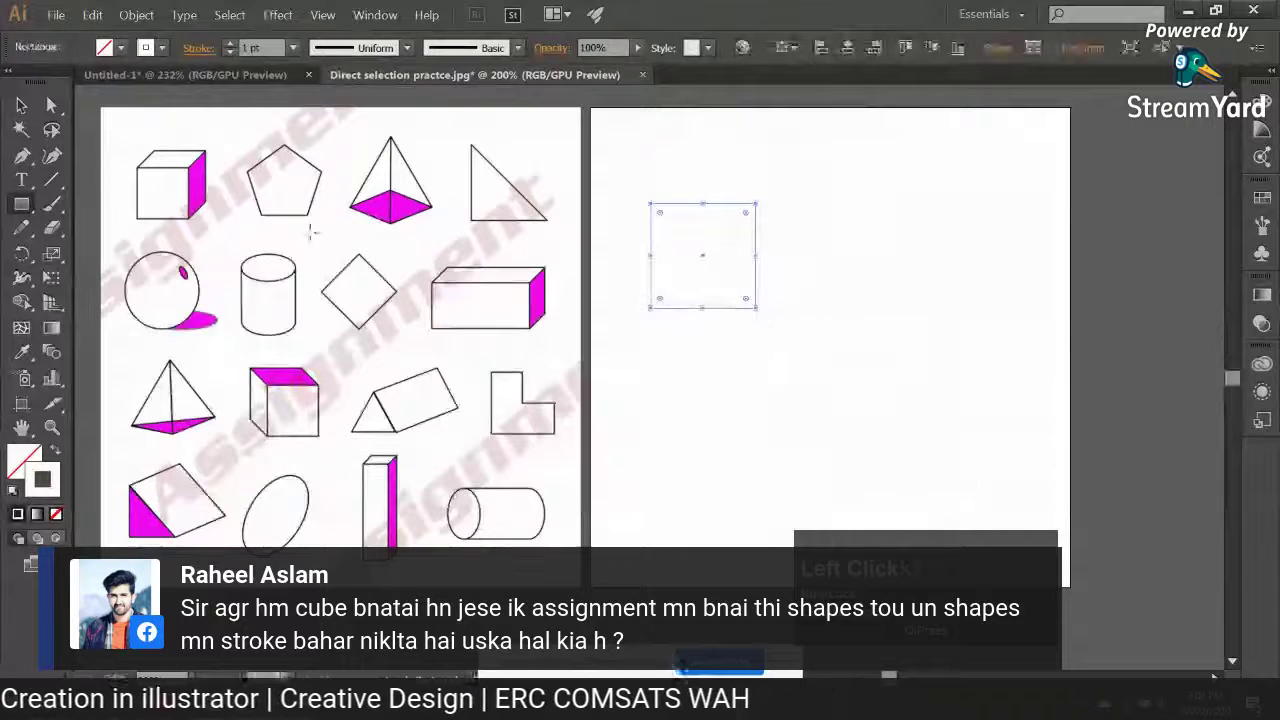
pyautogui.doubleClick(48, 476)
pyautogui.click(1188, 279)
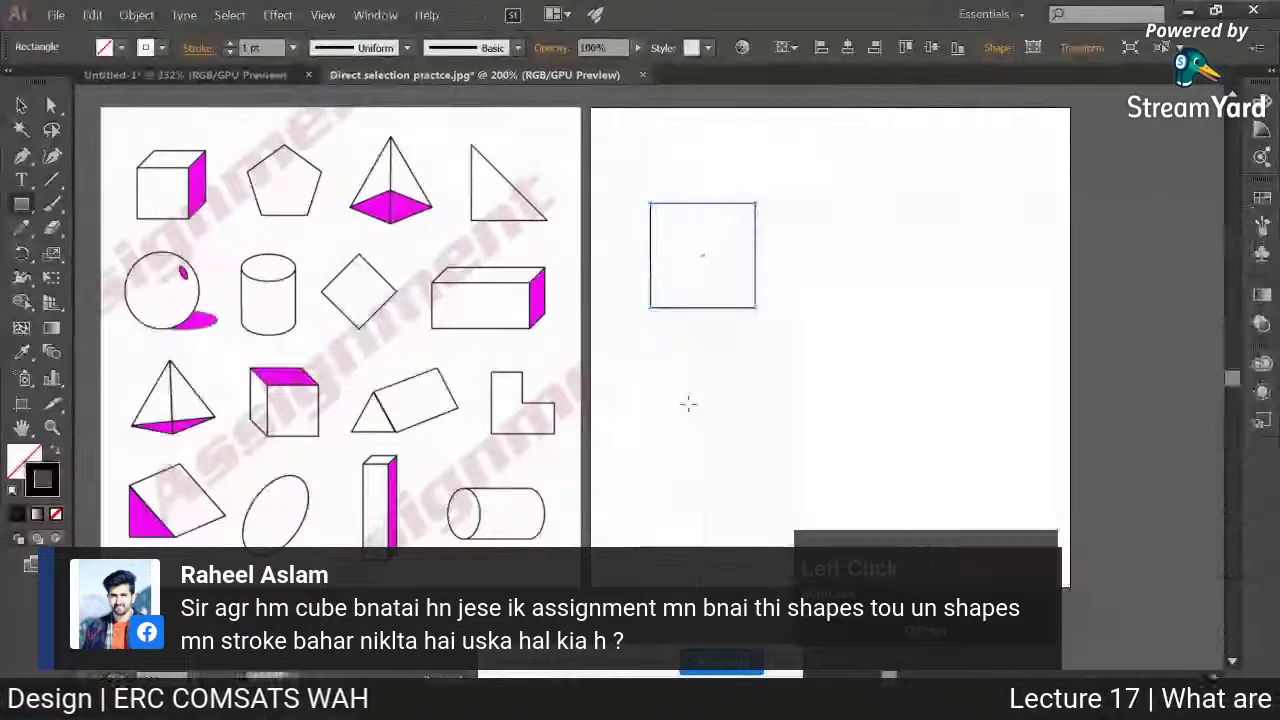
# Duplicate the square twice, placing one copy flush against its right side and the other flush above it
pyautogui.click(689, 402)
pyautogui.press('Escape')
pyautogui.press('v')
pyautogui.click(629, 363)
pyautogui.moveTo(757, 277); pyautogui.dragTo(857, 272)
pyautogui.moveTo(737, 310); pyautogui.dragTo(730, 200)
# Slant the outer edges of the upper and right squares with Direct Selection until their corners meet, forming a cube
pyautogui.click(51, 104)
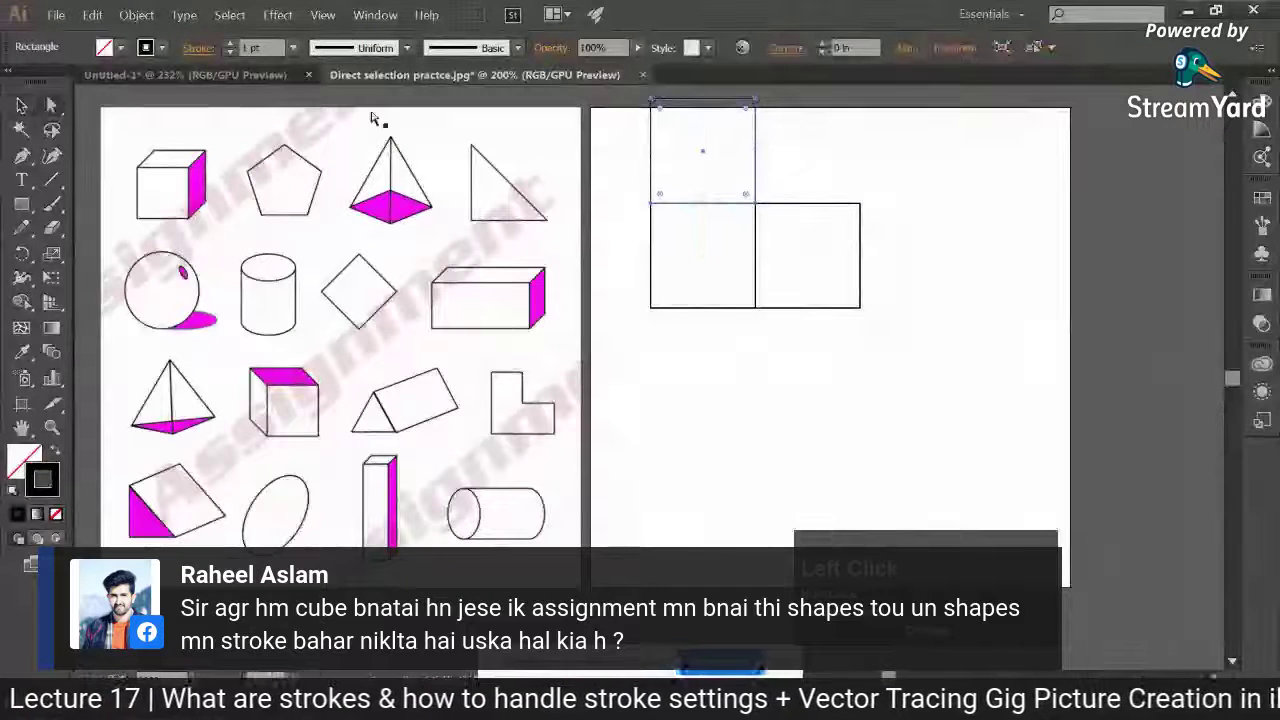
pyautogui.moveTo(755, 99); pyautogui.dragTo(788, 185)
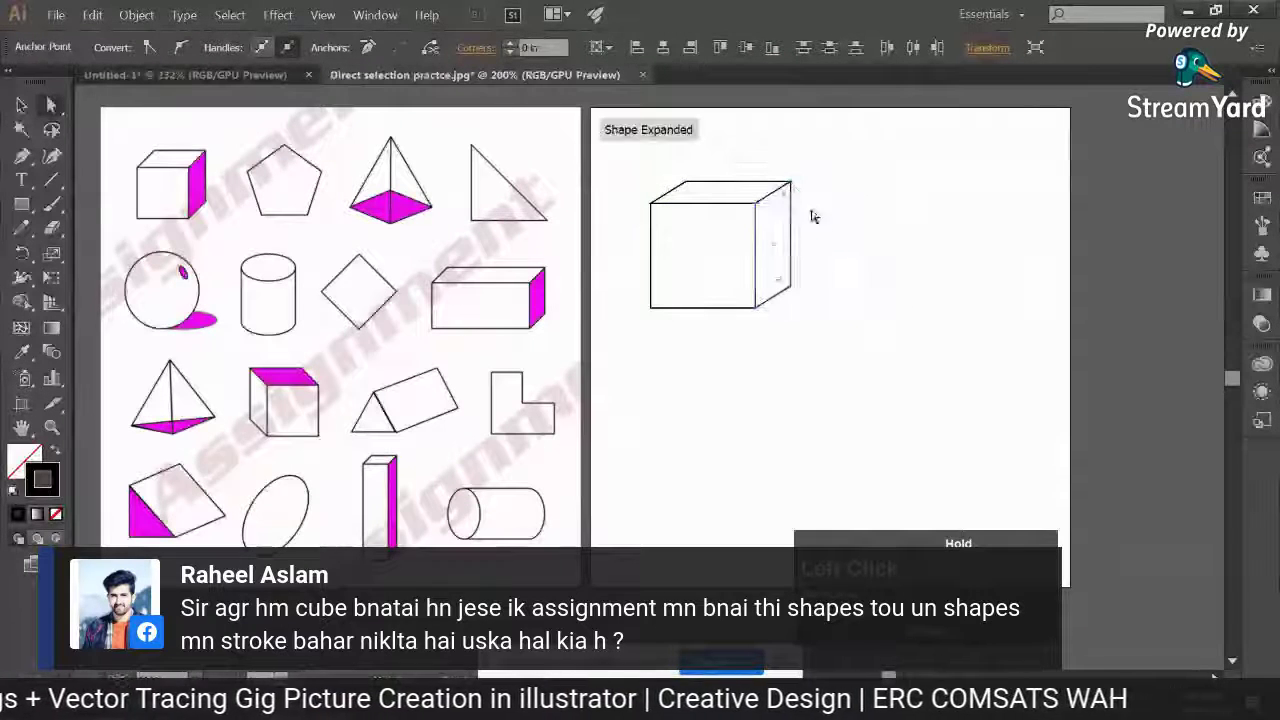
pyautogui.click(803, 200)
# Pull the upper outer corner of the cube's side face away from the top face's corner
pyautogui.hotkey('ctrl', '-')
pyautogui.scroll(4, 699, 361)
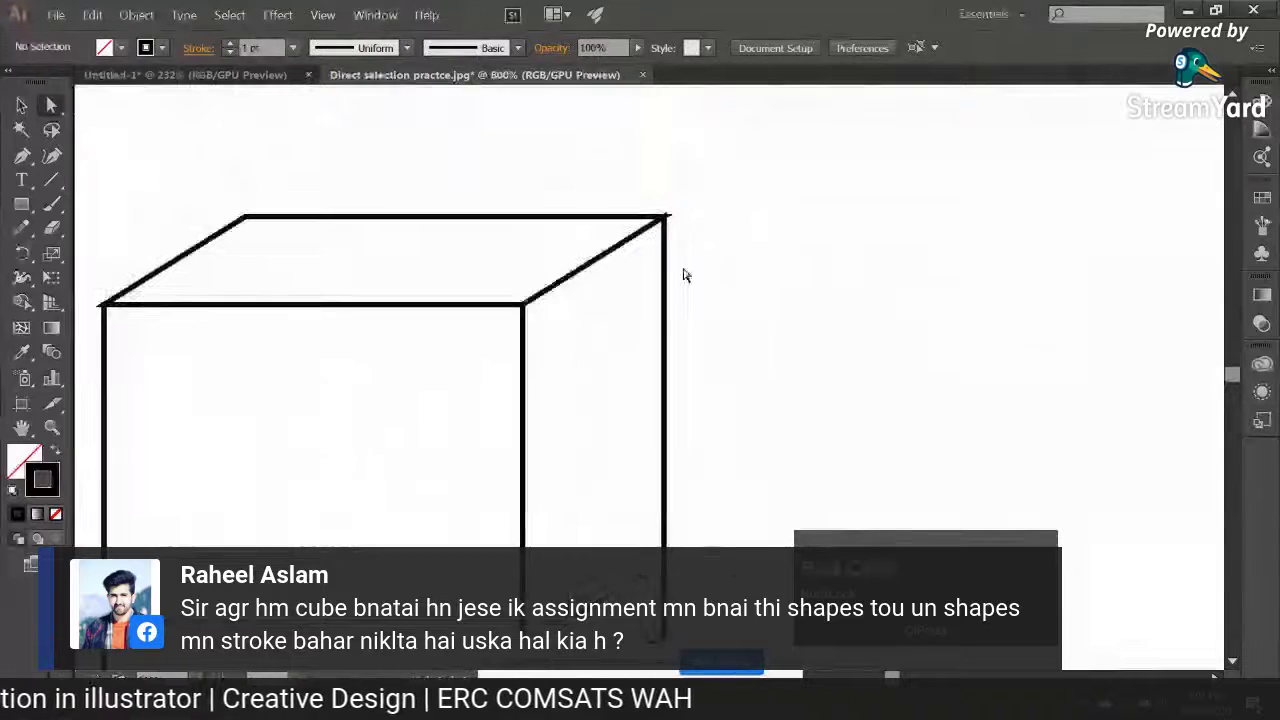
pyautogui.click(666, 215)
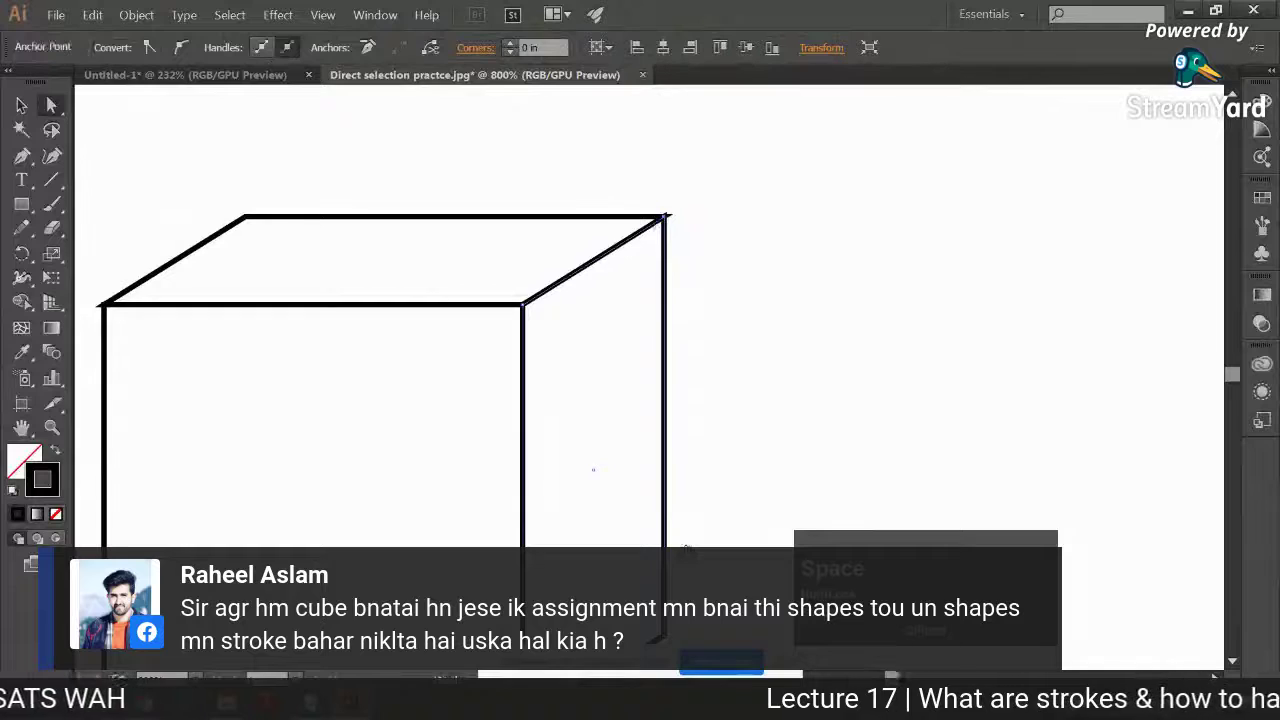
pyautogui.moveTo(686, 547); pyautogui.dragTo(674, 474)
pyautogui.moveTo(696, 203); pyautogui.dragTo(749, 351)
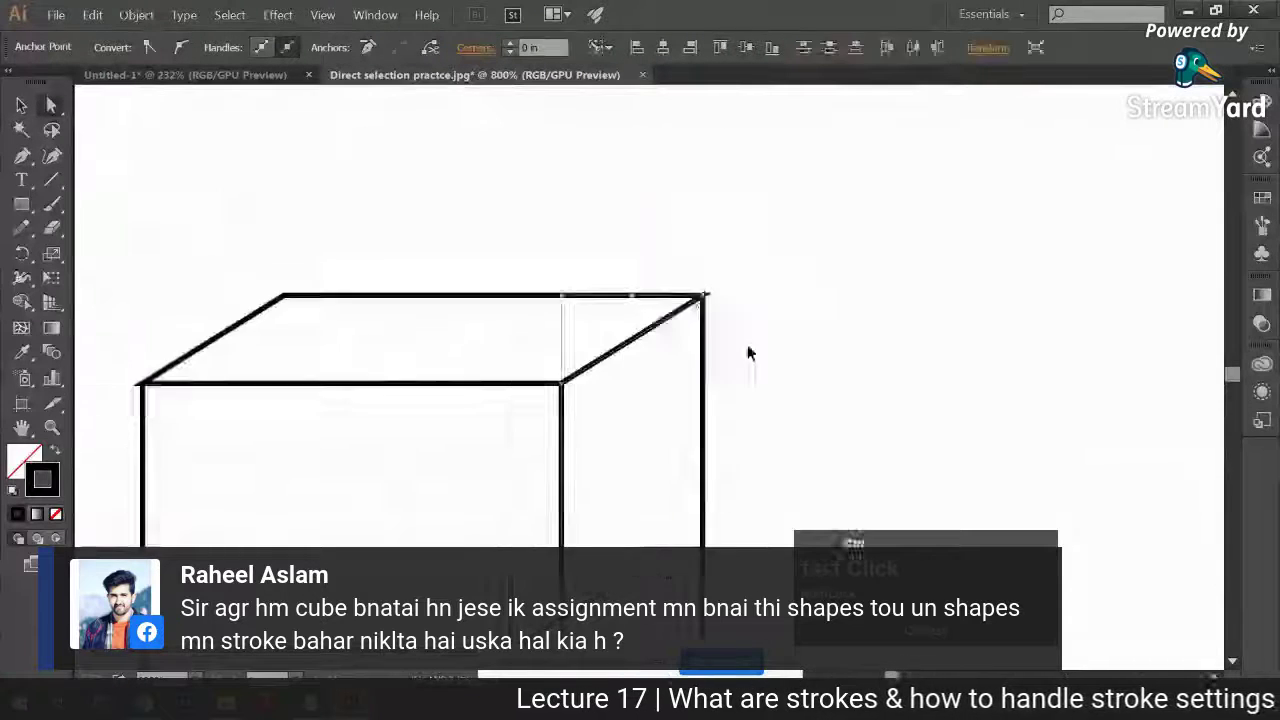
pyautogui.scroll(2, 749, 351)
pyautogui.moveTo(763, 218); pyautogui.dragTo(843, 218)
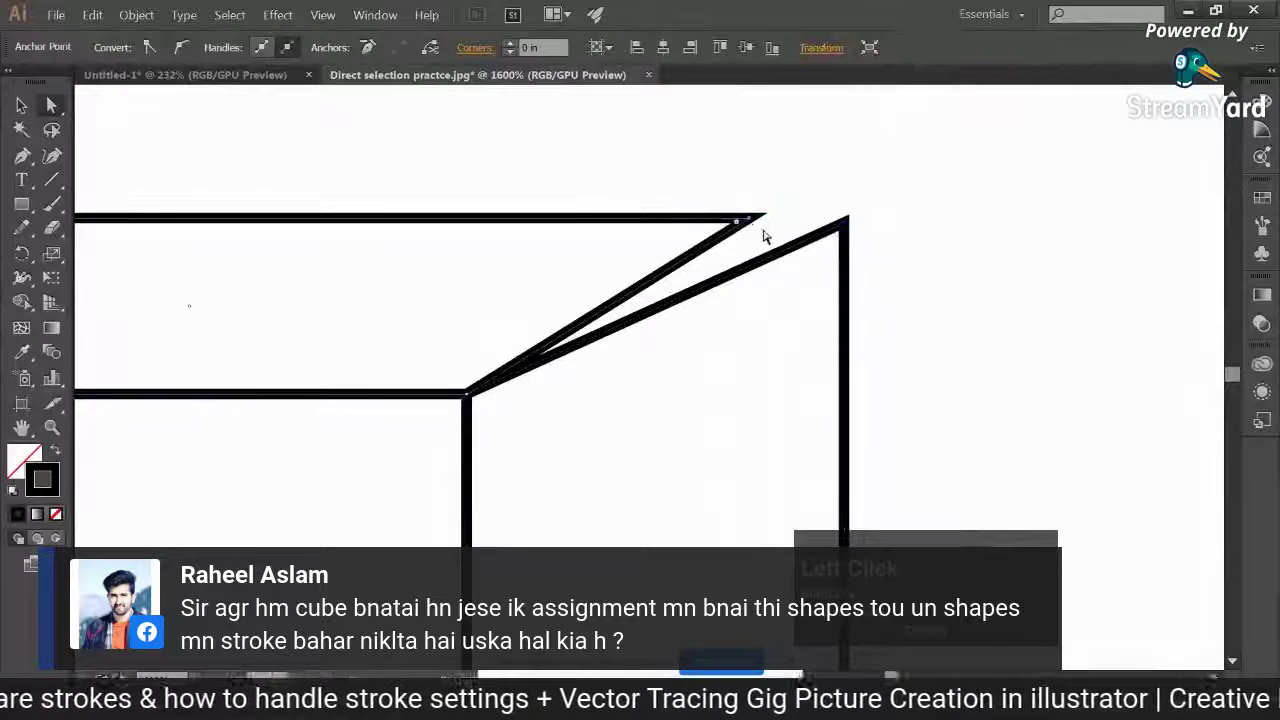
# Try to move the side face's upper corner alone onto the top face's corner, and undo the move
pyautogui.moveTo(758, 220); pyautogui.dragTo(752, 222)
pyautogui.moveTo(846, 224); pyautogui.dragTo(747, 221)
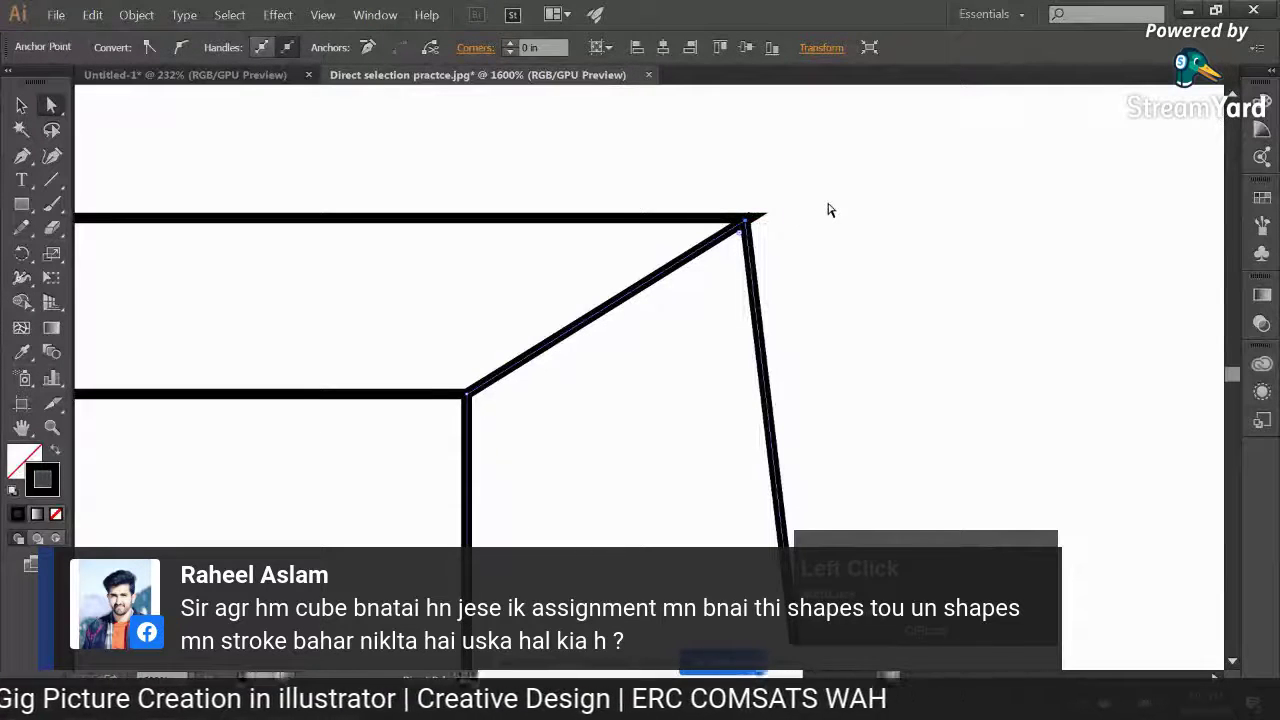
pyautogui.click(828, 210)
pyautogui.hotkey('ctrl', '-')
pyautogui.hotkey('ctrl', '-')
pyautogui.hotkey('ctrl', '-')
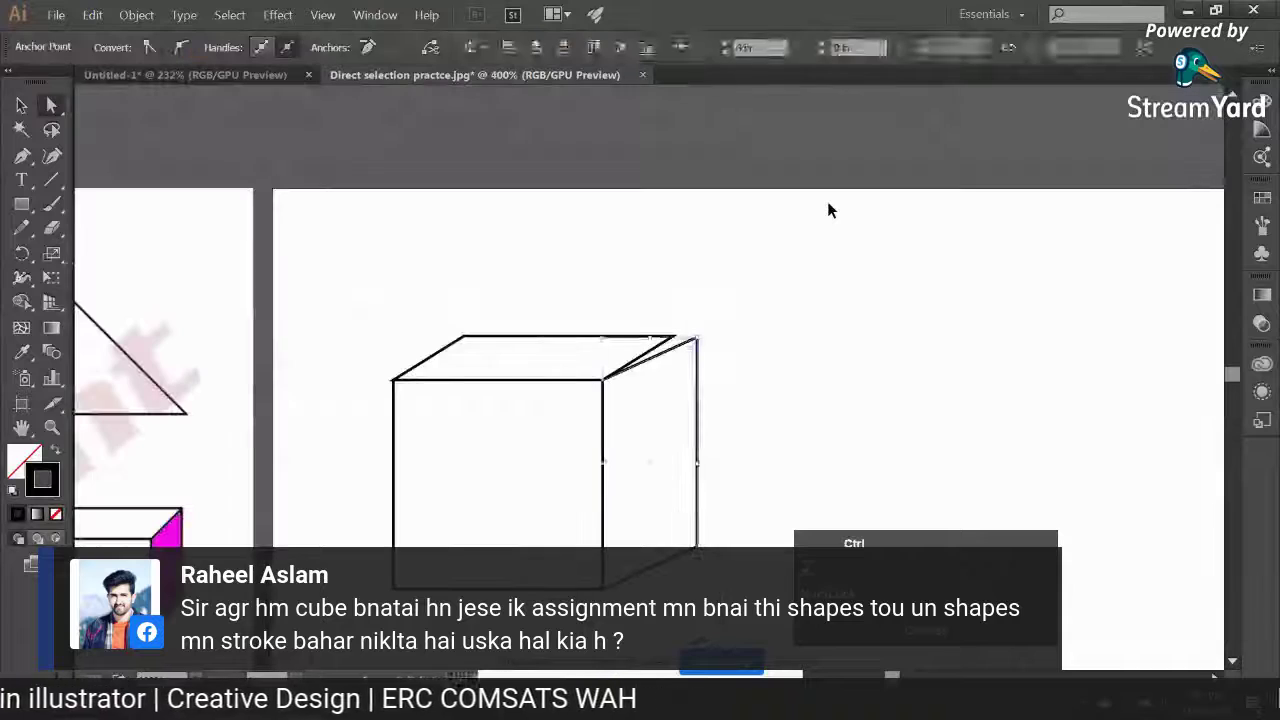
# Move the side face's upper outer corner back onto the matching corner of the cube's top face
pyautogui.moveTo(697, 338); pyautogui.dragTo(713, 299)
pyautogui.hotkey('ctrl', '+')
pyautogui.hotkey('ctrl', '+')
pyautogui.hotkey('ctrl', '+')
pyautogui.hotkey('ctrl', '+')
pyautogui.hotkey('ctrl', '+')
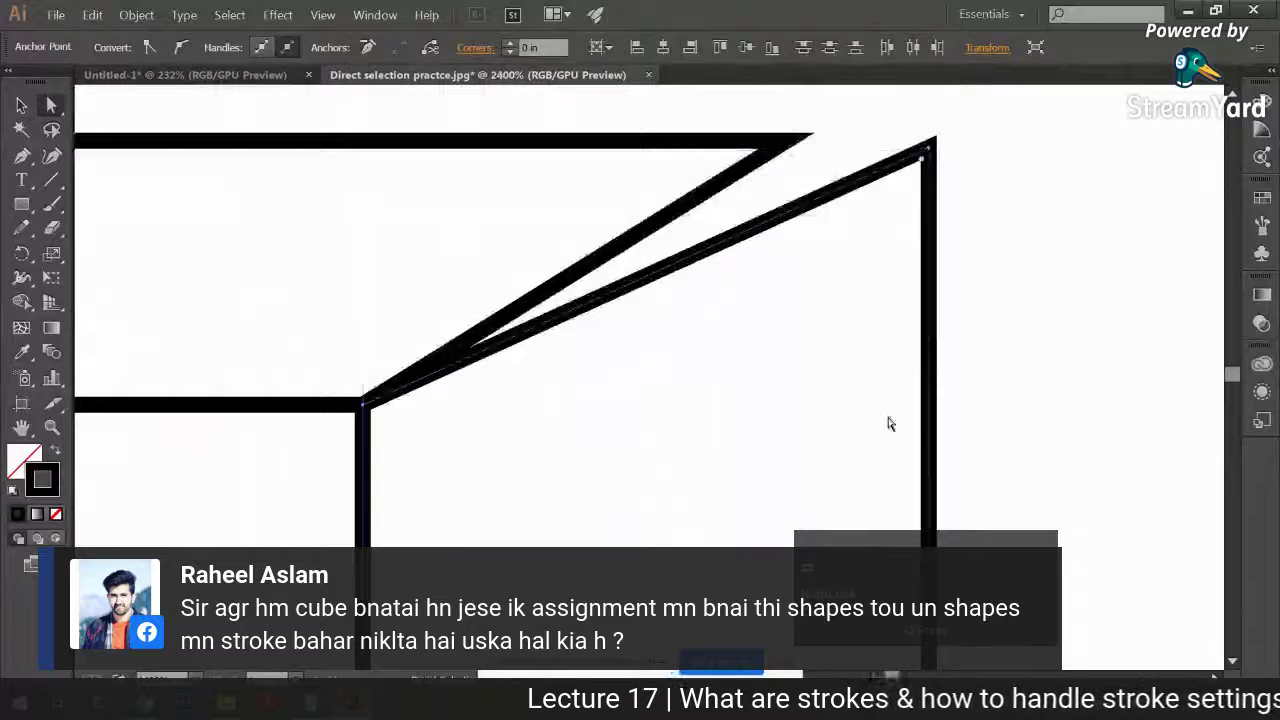
pyautogui.hotkey('ctrl', '-')
pyautogui.hotkey('ctrl', '-')
pyautogui.hotkey('ctrl', '-')
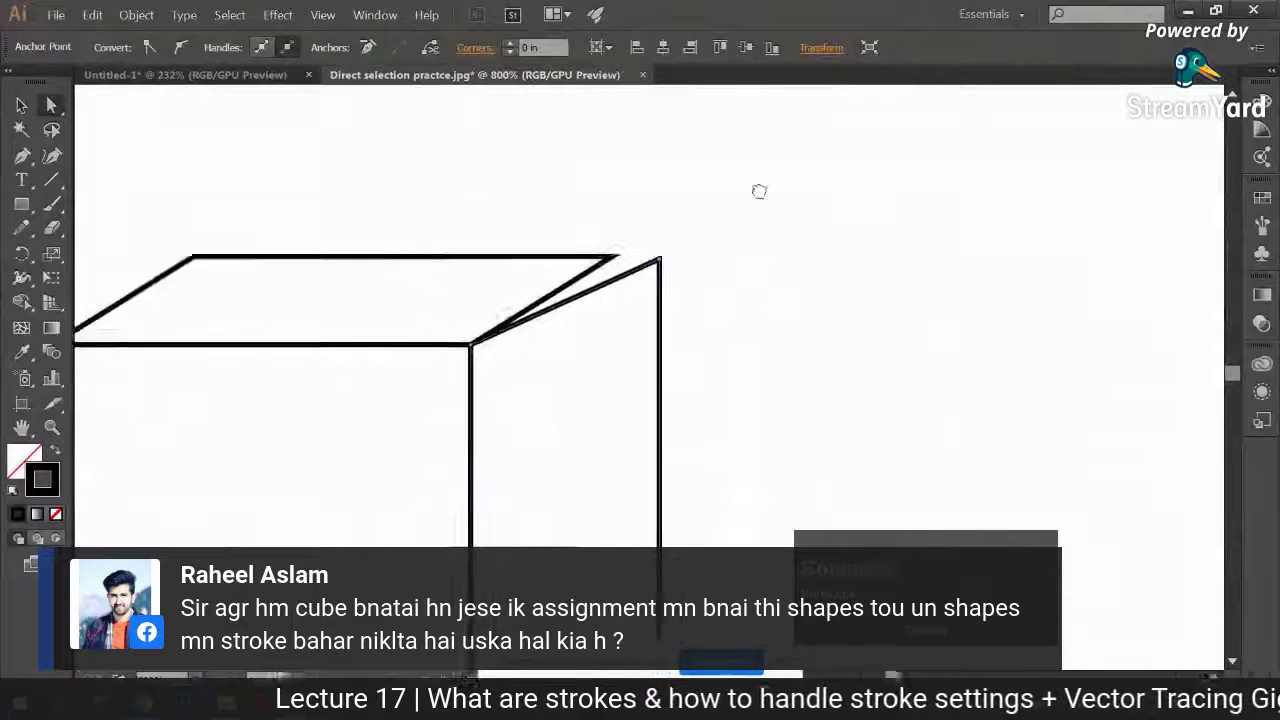
pyautogui.hotkey('ctrl', '+')
pyautogui.hotkey('ctrl', '+')
pyautogui.hotkey('ctrl', '+')
pyautogui.hotkey('ctrl', '+')
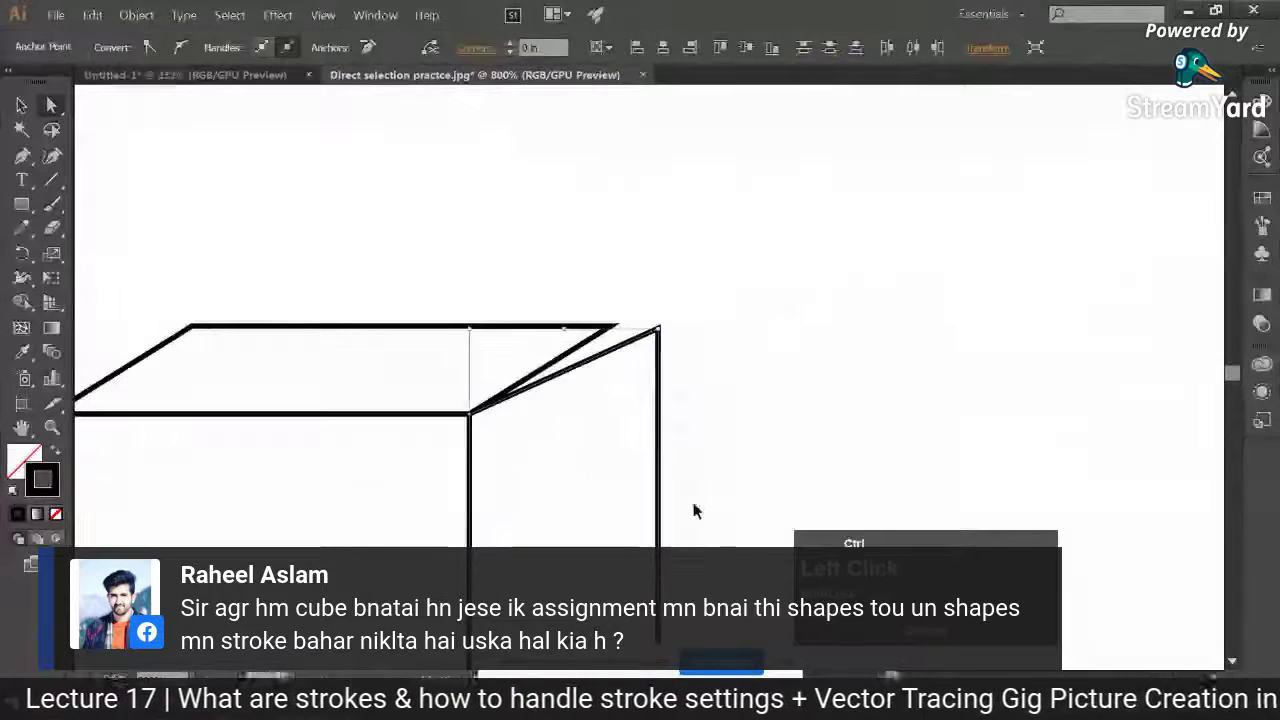
pyautogui.moveTo(724, 332); pyautogui.dragTo(541, 318)
pyautogui.click(613, 318)
pyautogui.hotkey('ctrl', '-')
pyautogui.hotkey('ctrl', '-')
pyautogui.hotkey('ctrl', '-')
pyautogui.hotkey('ctrl', '-')
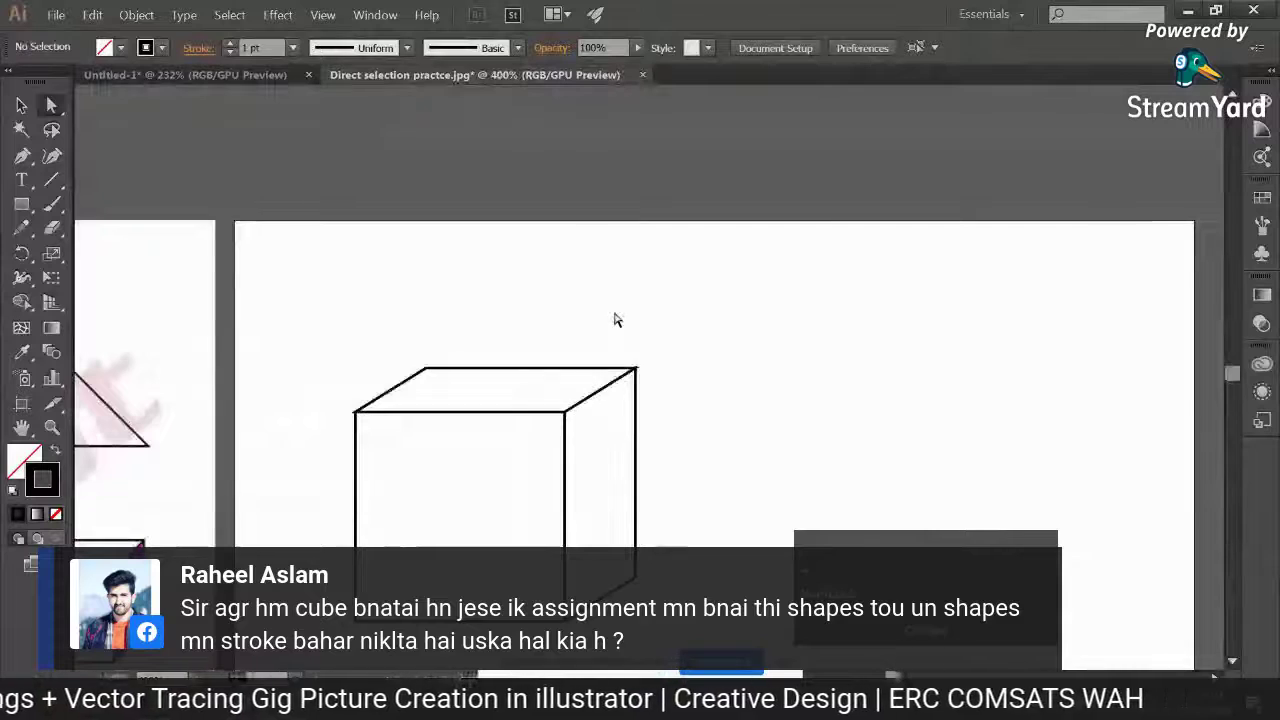
# Select all three faces of the cube and open the Stroke settings
pyautogui.moveTo(309, 307); pyautogui.dragTo(562, 457)
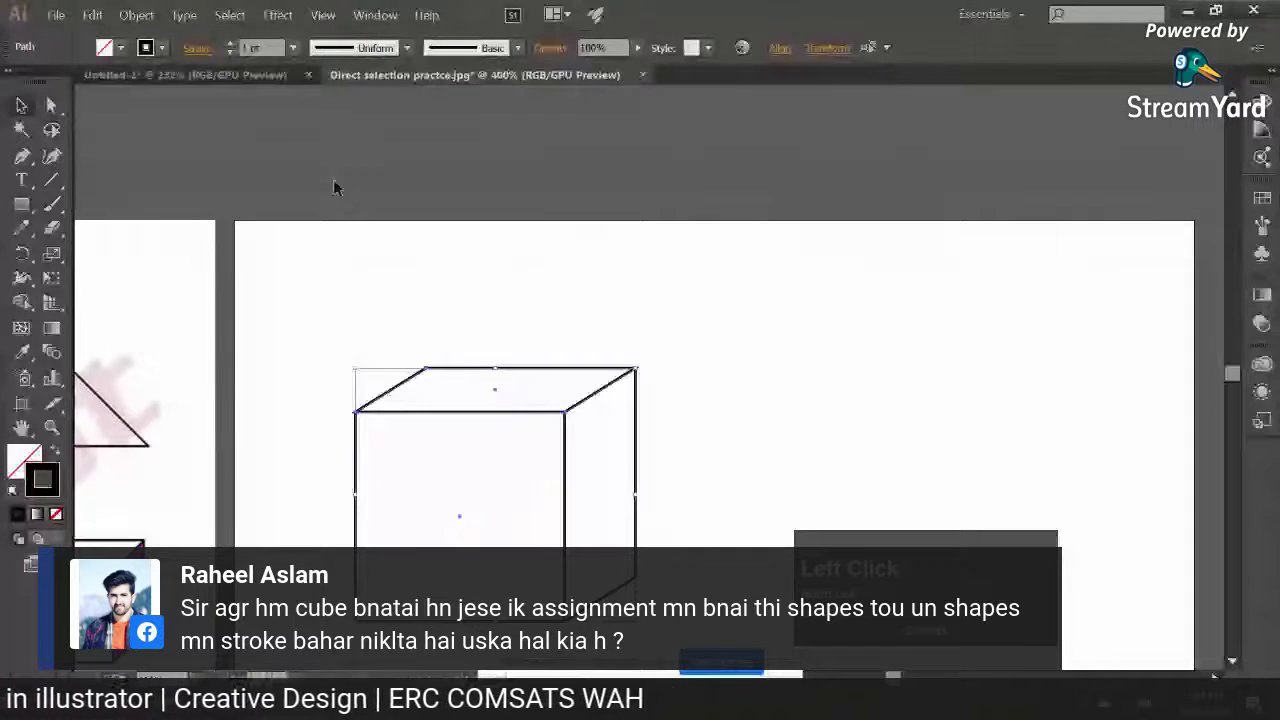
pyautogui.click(375, 14)
pyautogui.click(468, 527)
pyautogui.hotkey('ctrl', '+')
pyautogui.hotkey('ctrl', '+')
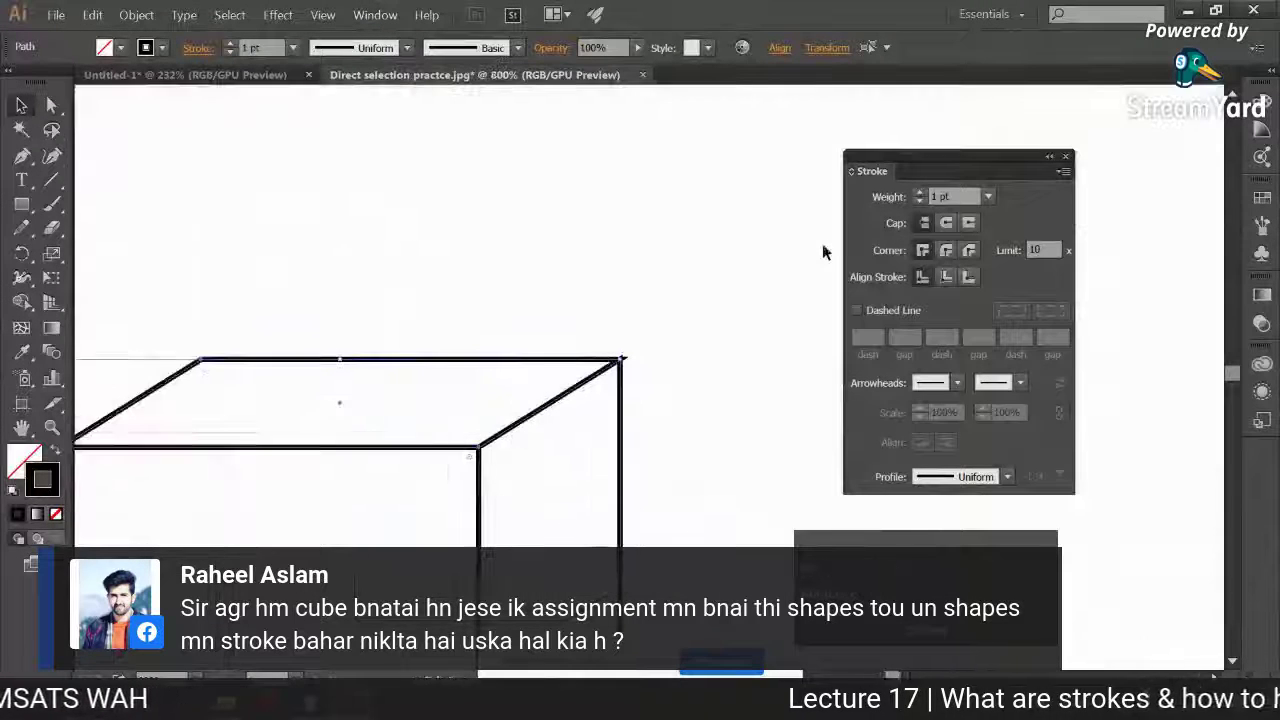
# Try aligning the cube faces' strokes to the inside and to the outside
pyautogui.moveTo(727, 402); pyautogui.dragTo(754, 234)
pyautogui.click(968, 277)
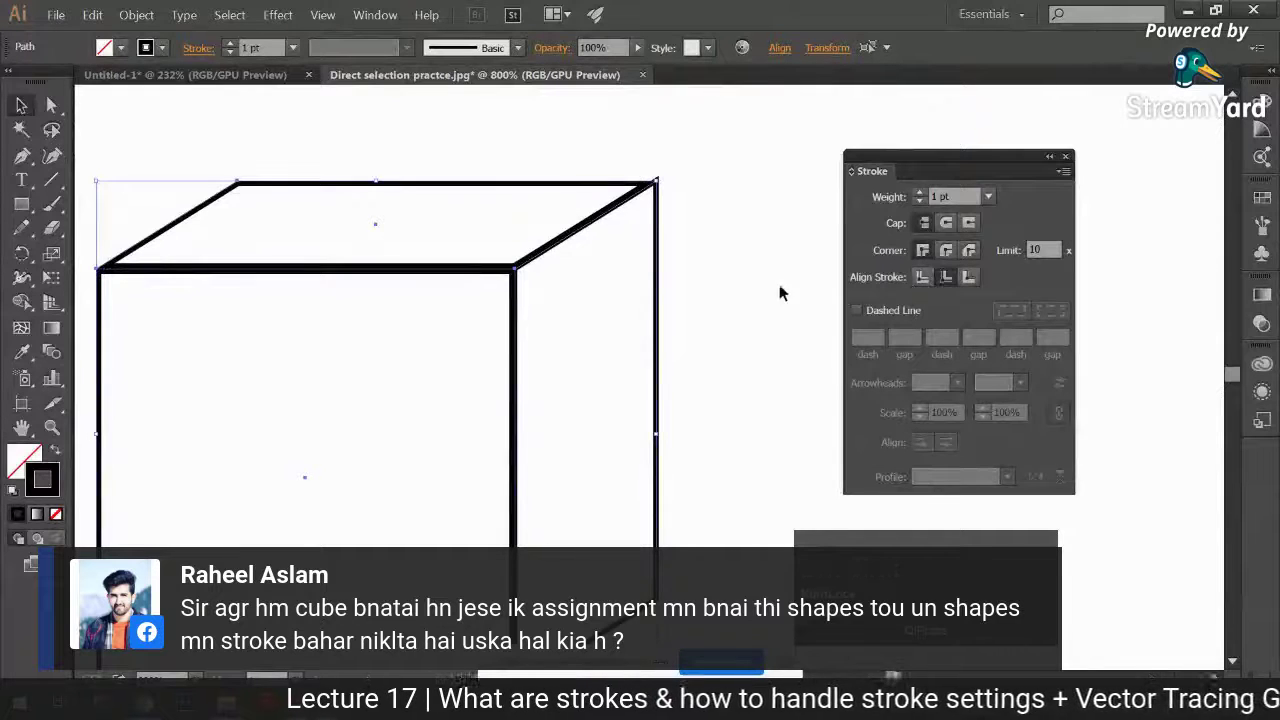
pyautogui.click(968, 277)
pyautogui.click(403, 126)
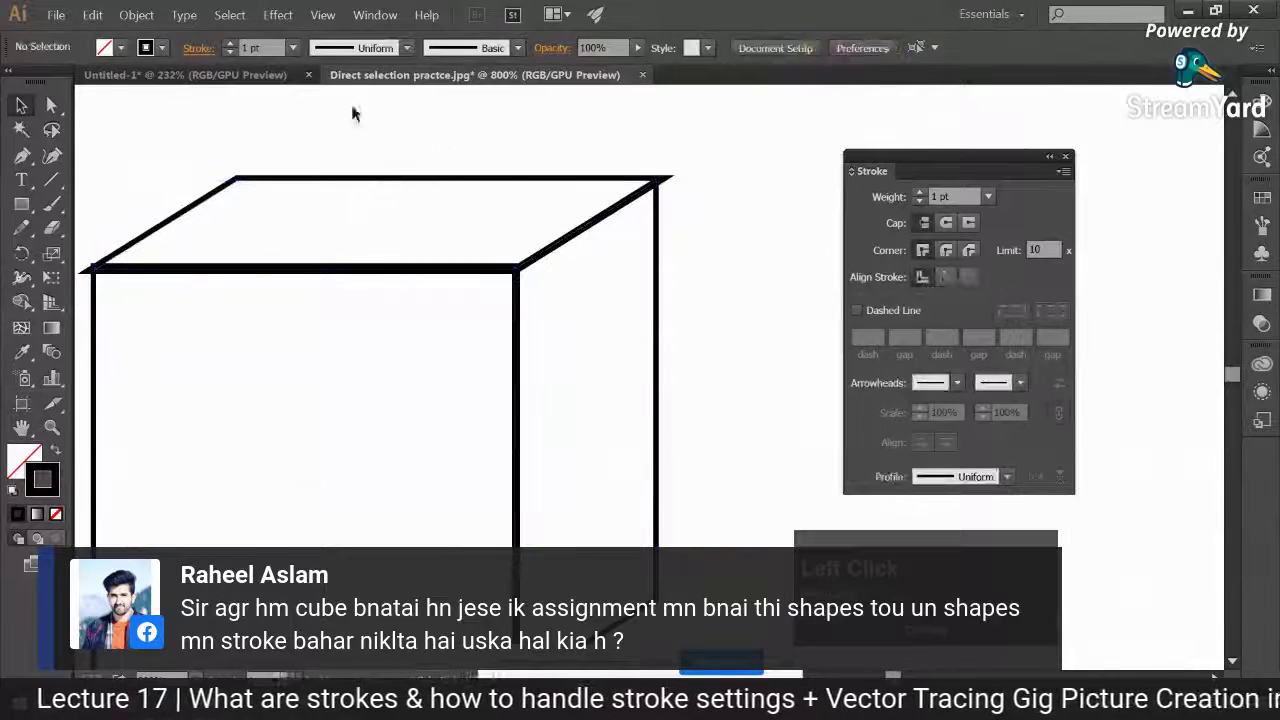
# Reselect the cube's three faces and align their strokes to the inside
pyautogui.click(660, 396)
pyautogui.click(928, 280)
pyautogui.click(937, 280)
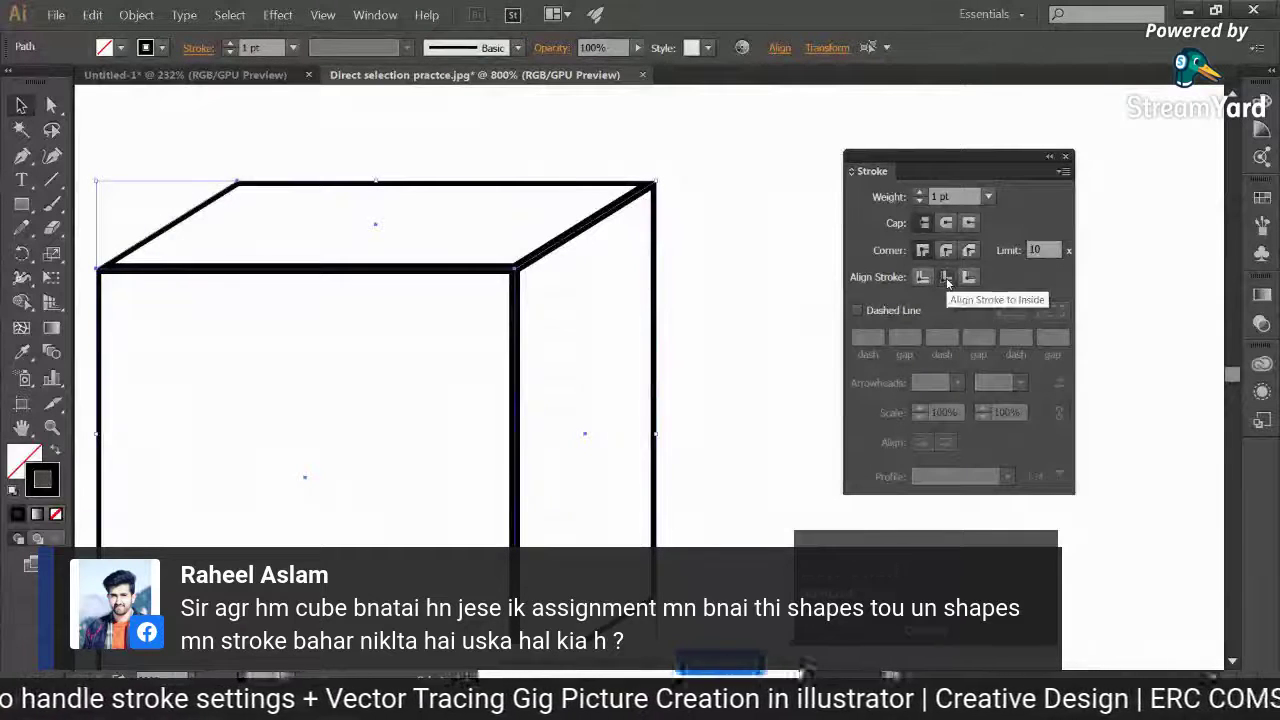
pyautogui.click(760, 276)
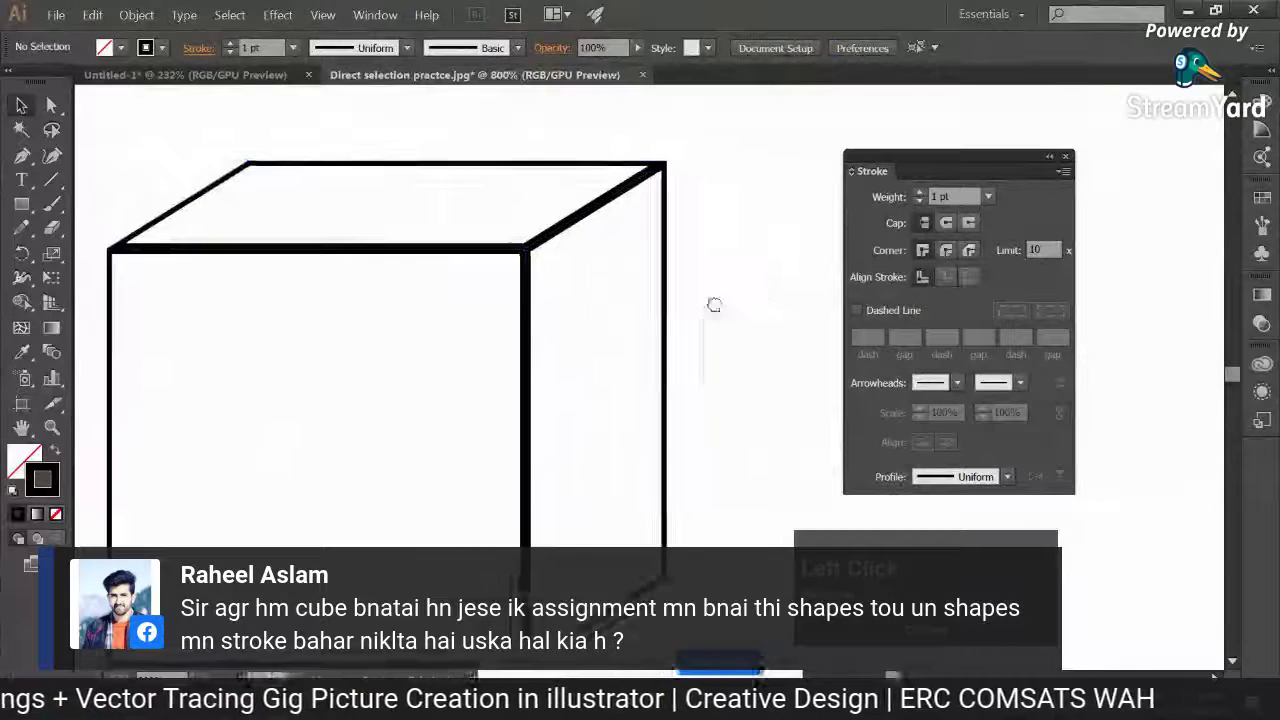
# Select the magenta-less side face of the cube on the blank artboard
pyautogui.moveTo(694, 323); pyautogui.dragTo(746, 269)
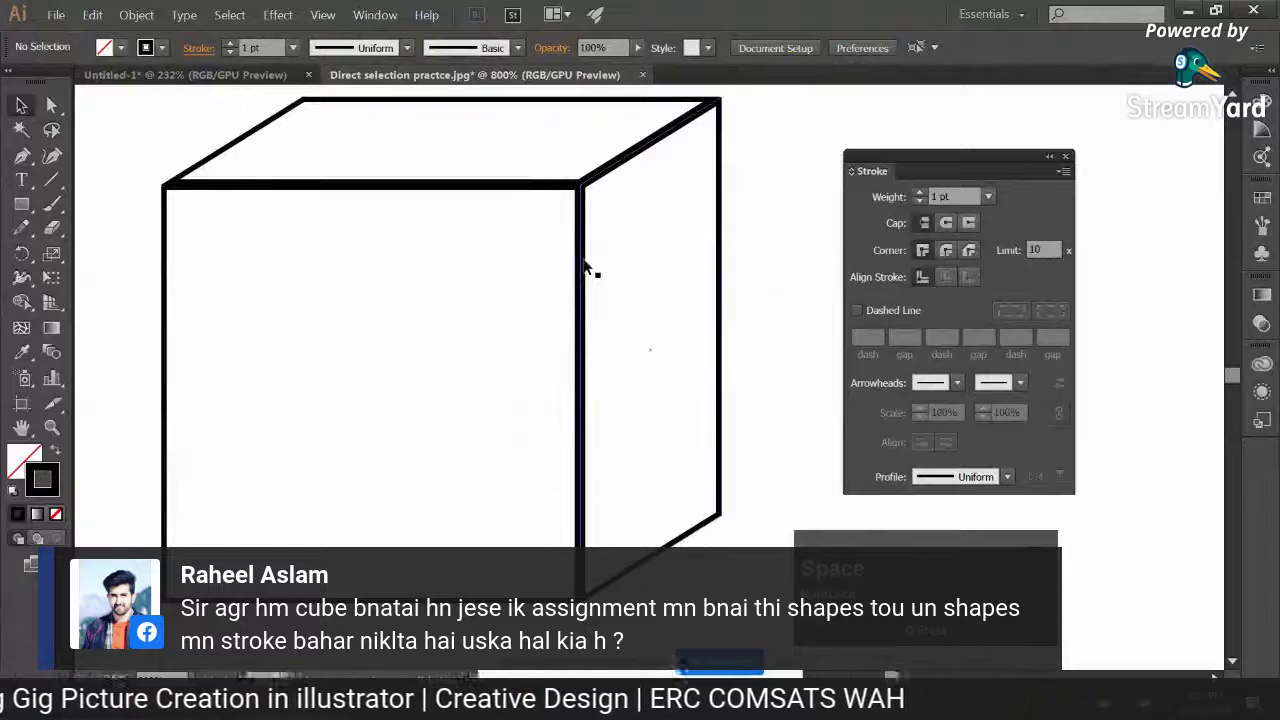
pyautogui.moveTo(582, 262); pyautogui.dragTo(513, 311)
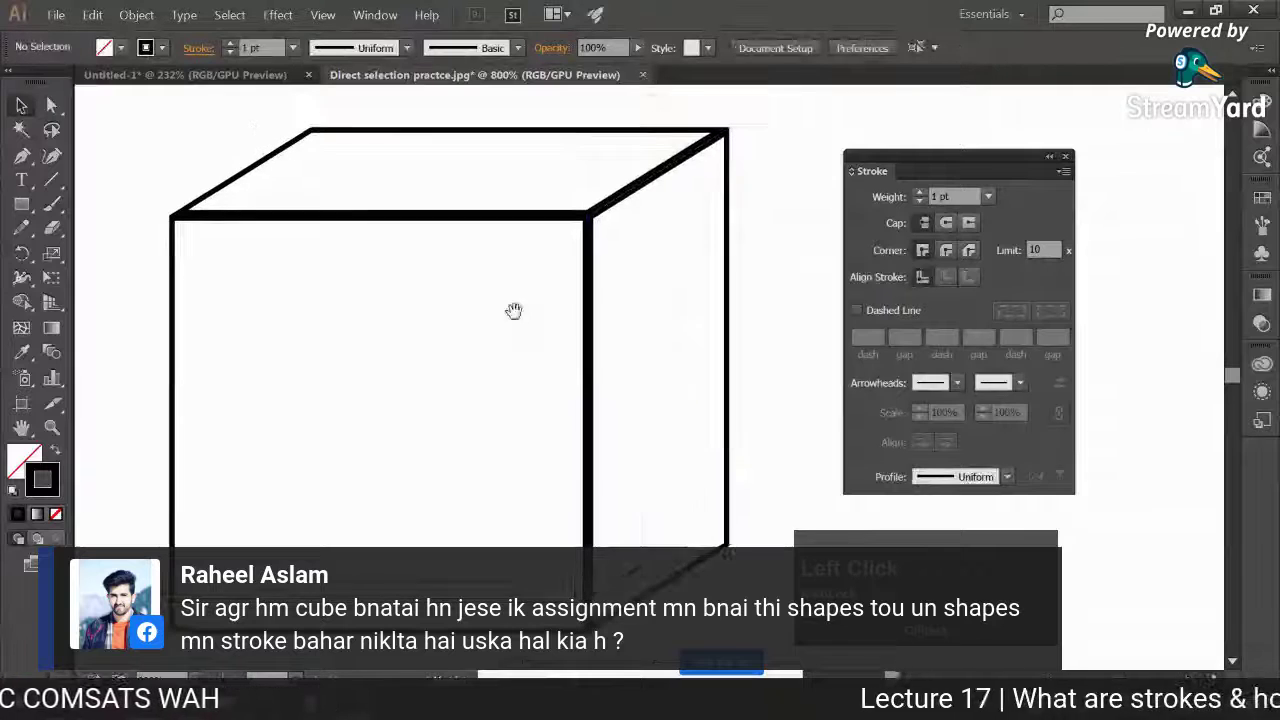
pyautogui.click(727, 350)
pyautogui.hotkey('ctrl', '-')
pyautogui.hotkey('ctrl', '-')
pyautogui.hotkey('ctrl', '-')
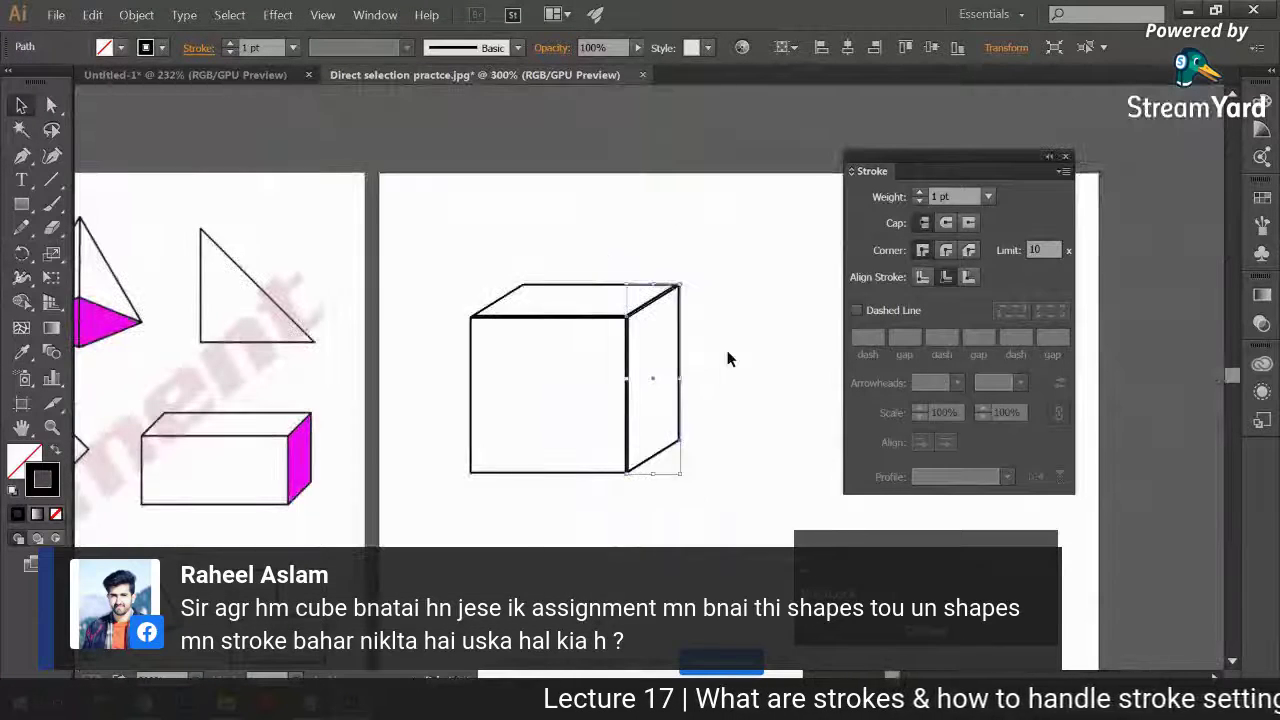
pyautogui.moveTo(724, 355); pyautogui.dragTo(799, 303)
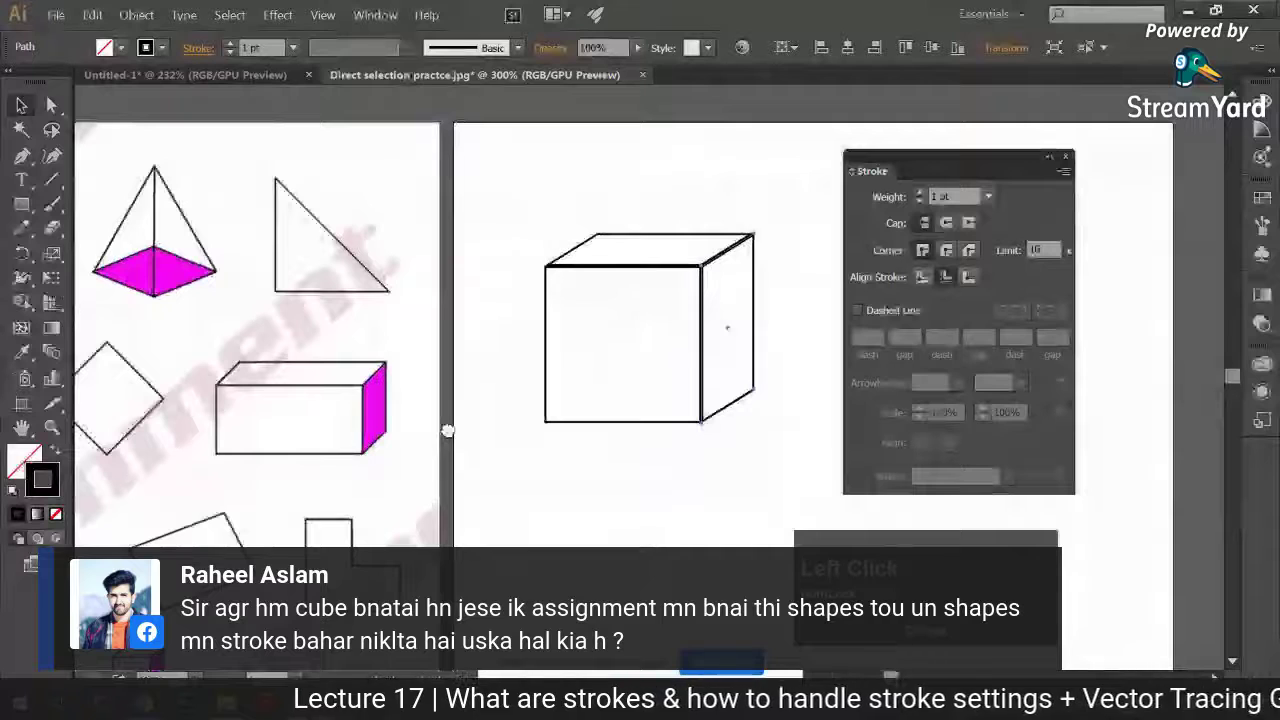
pyautogui.moveTo(155, 278); pyautogui.dragTo(449, 326)
# Try to sample the reference cube's magenta onto the selected side face with the Eyedropper, and undo it
pyautogui.press('i')
pyautogui.click(449, 325)
pyautogui.moveTo(339, 299); pyautogui.dragTo(151, 300)
pyautogui.moveTo(685, 350); pyautogui.dragTo(833, 386)
pyautogui.hotkey('ctrl', 'z')
pyautogui.keyDown('shift'); pyautogui.click(122, 275); pyautogui.keyUp('shift')
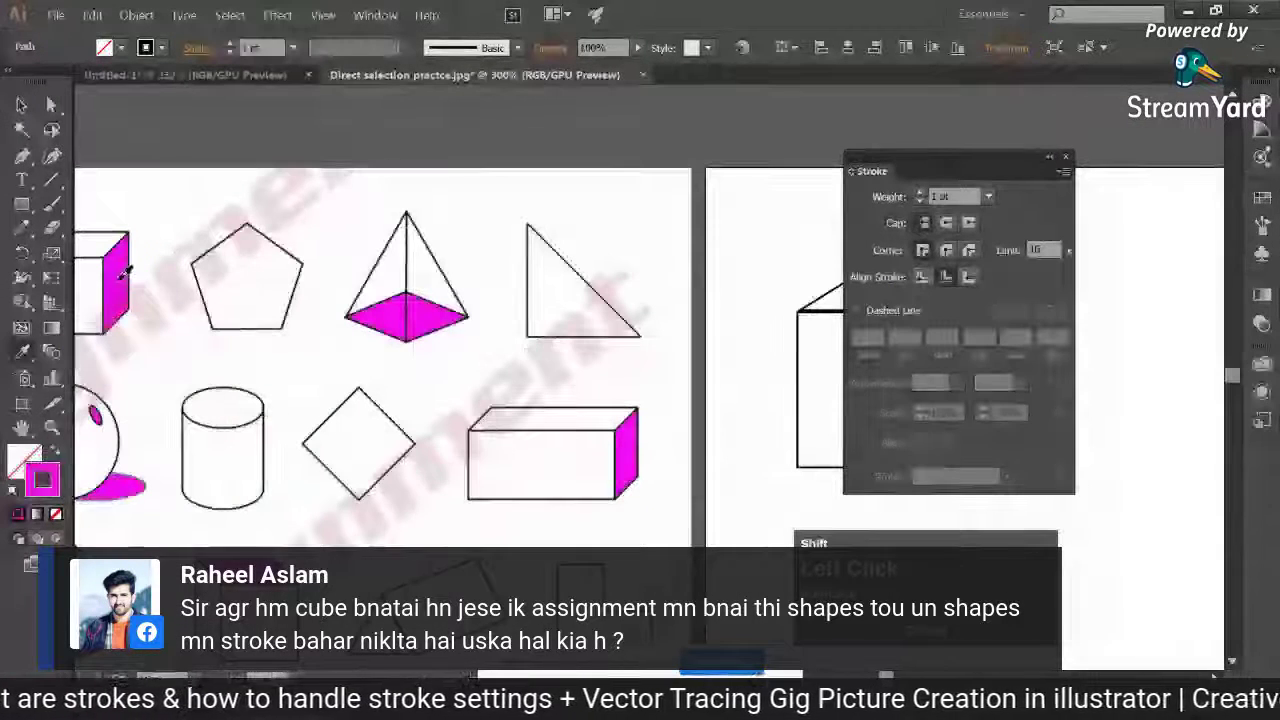
pyautogui.moveTo(550, 273)
pyautogui.mouseDown()
pyautogui.moveTo(177, 266)
pyautogui.moveTo(511, 268)
pyautogui.mouseUp()
pyautogui.hotkey('ctrl', 'z')
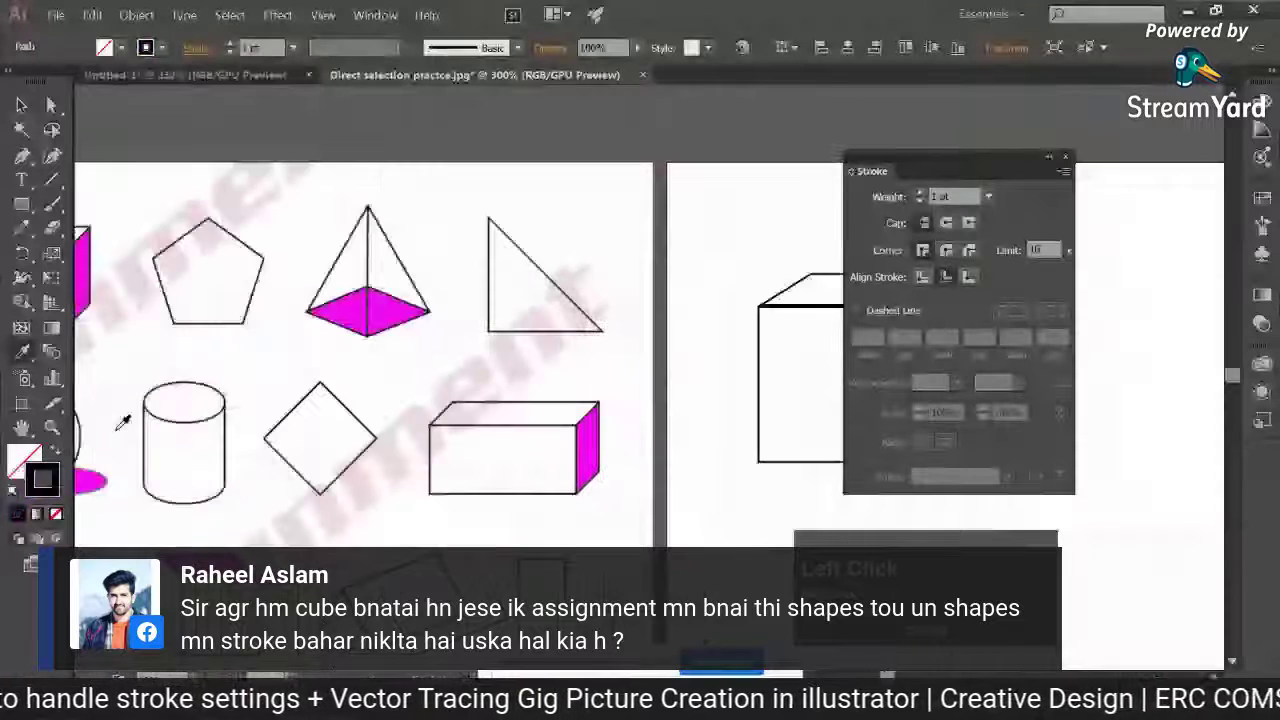
# Fill the cube's side face with the magenta sampled from the reference cube, and deselect it
pyautogui.click(22, 458)
pyautogui.keyDown('shift'); pyautogui.click(82, 274); pyautogui.keyUp('shift')
pyautogui.moveTo(578, 323); pyautogui.dragTo(142, 301)
pyautogui.press('v')
pyautogui.click(286, 223)
pyautogui.hotkey('ctrl', '+')
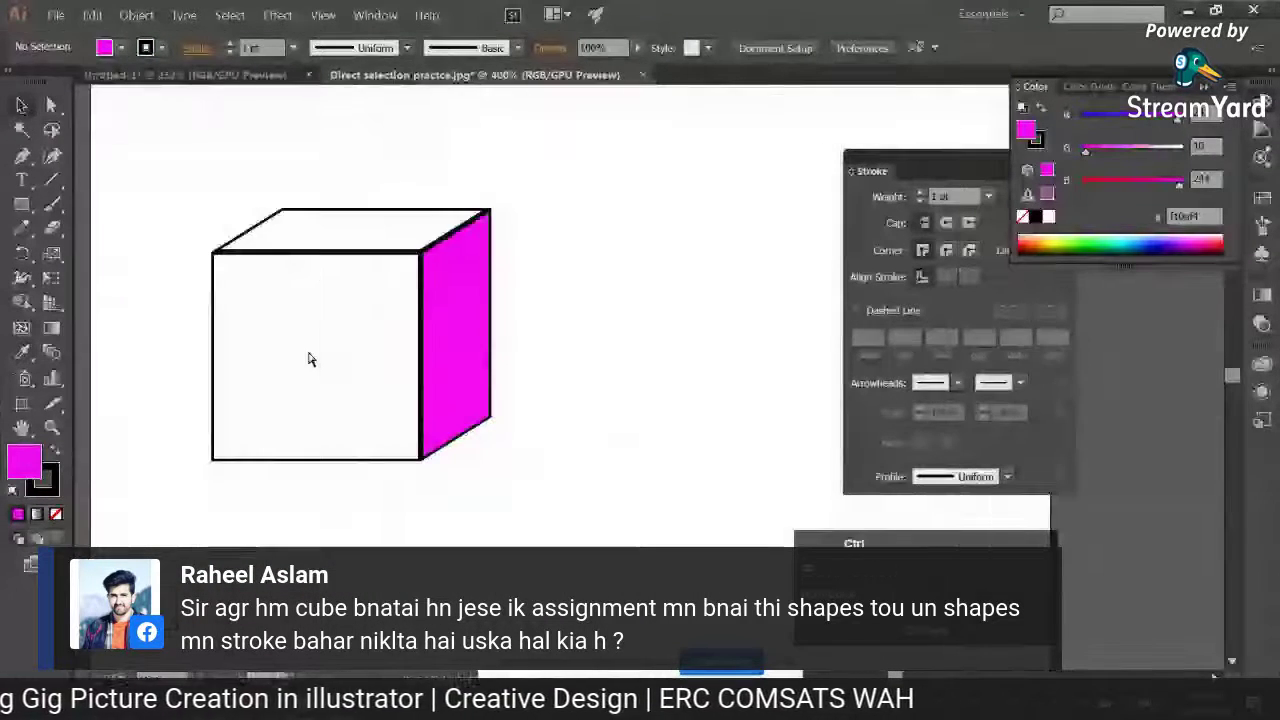
# Try aligning the stroke of the cube's front face to the outside, and undo the change
pyautogui.click(229, 347)
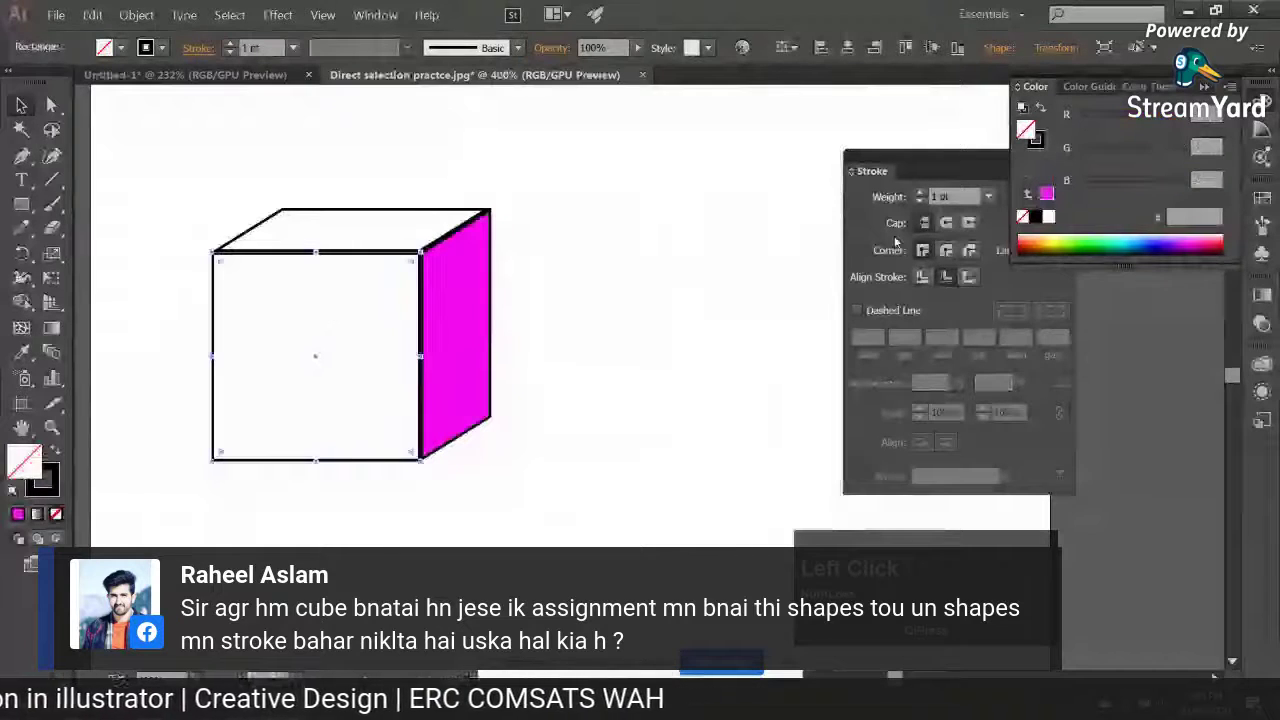
pyautogui.click(947, 279)
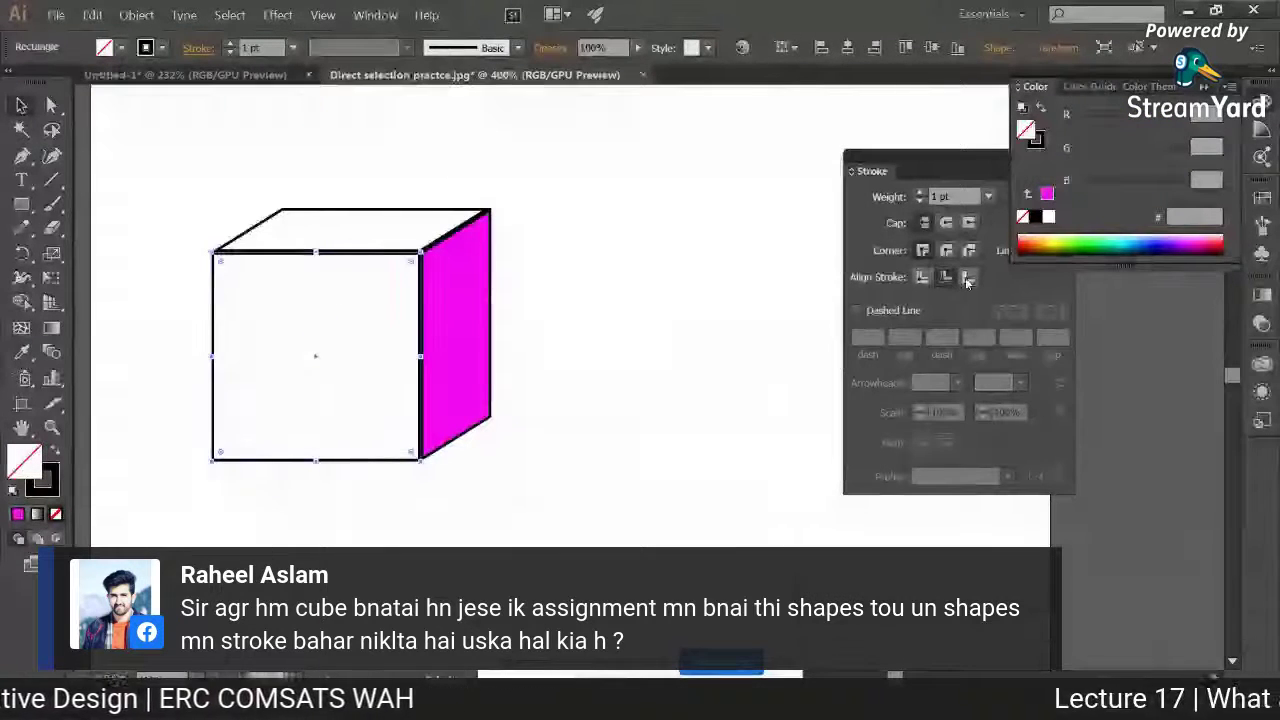
pyautogui.click(730, 280)
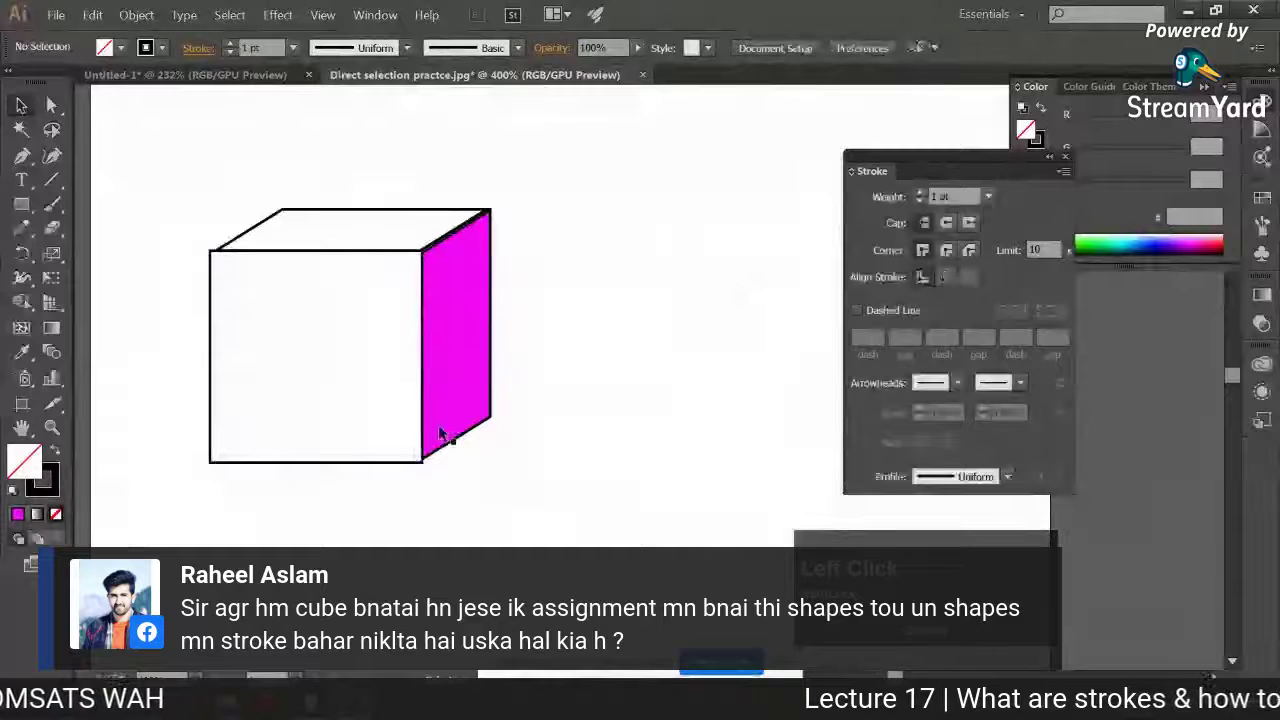
pyautogui.hotkey('ctrl', 'z')
pyautogui.hotkey('ctrl', 'z')
pyautogui.click(530, 401)
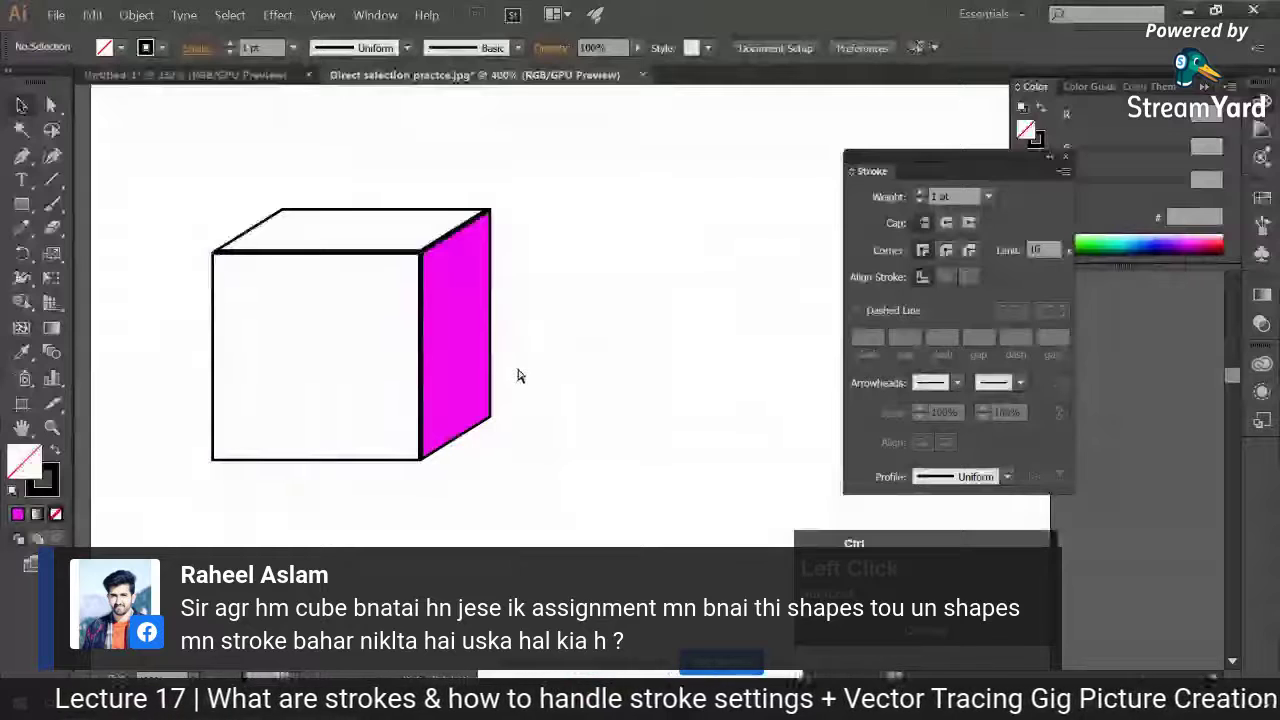
# Trace the reference cube's outer outline as one closed path with the Pen tool, and deselect it
pyautogui.hotkey('ctrl', '-')
pyautogui.hotkey('ctrl', '-')
pyautogui.hotkey('ctrl', '-')
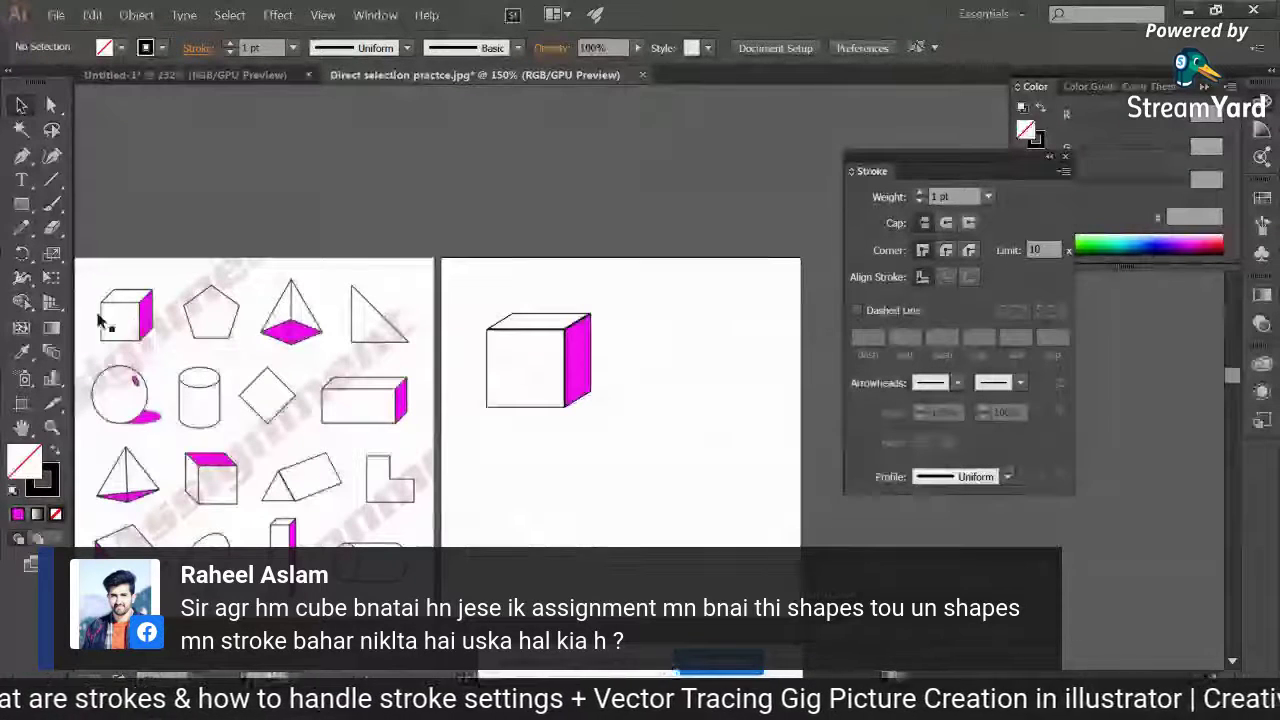
pyautogui.moveTo(359, 338); pyautogui.dragTo(789, 369)
pyautogui.hotkey('ctrl', '+')
pyautogui.hotkey('ctrl', '+')
pyautogui.hotkey('ctrl', '+')
pyautogui.hotkey('ctrl', '+')
pyautogui.hotkey('ctrl', '+')
pyautogui.moveTo(400, 300); pyautogui.dragTo(737, 437)
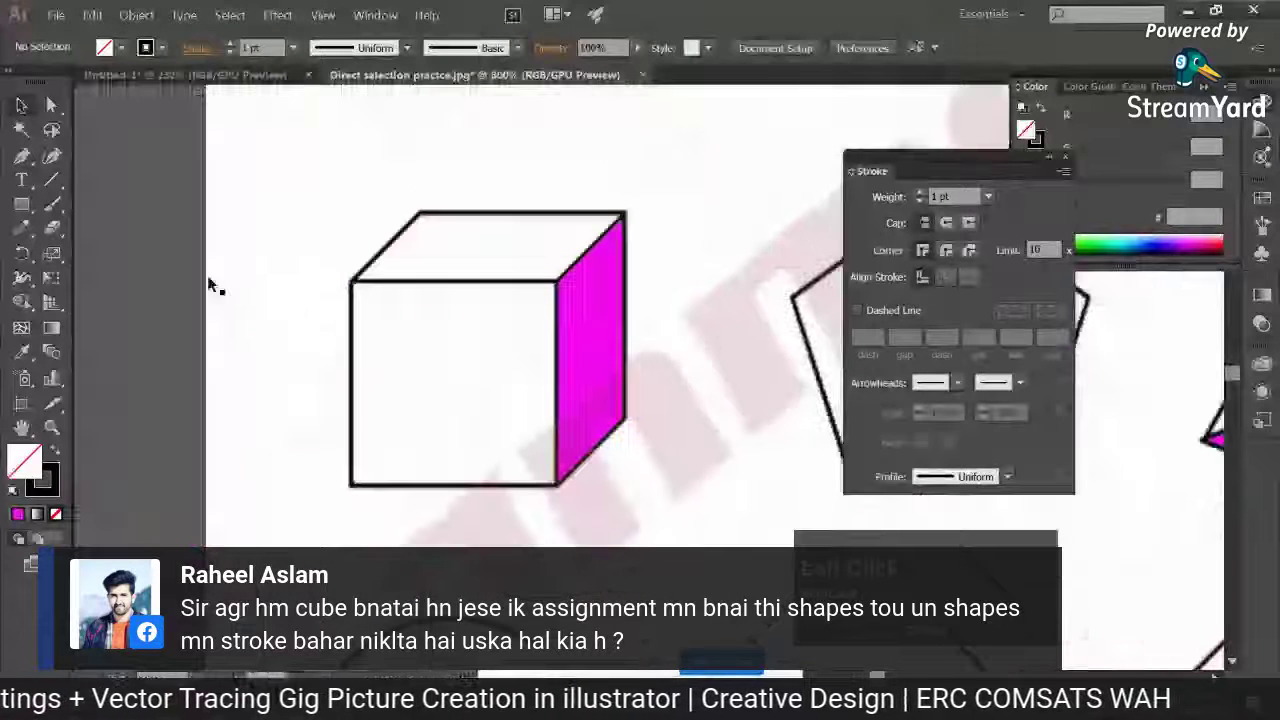
pyautogui.press('p')
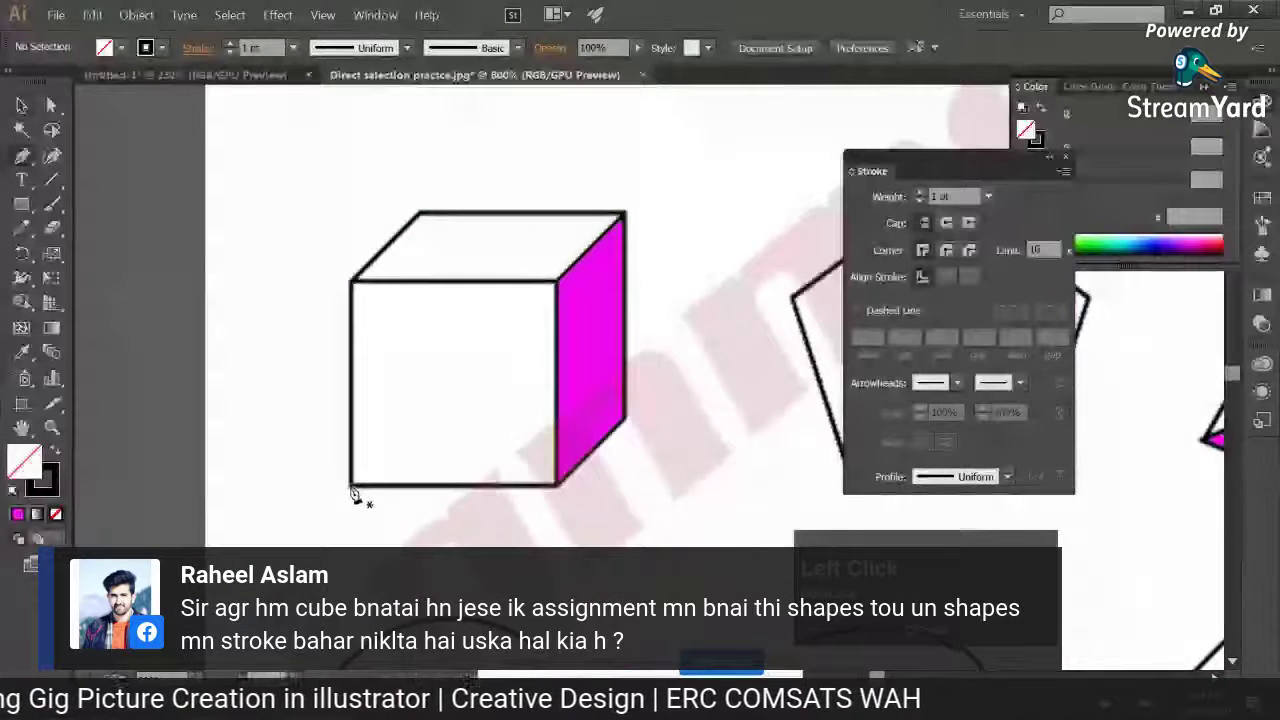
pyautogui.click(355, 492)
pyautogui.click(350, 283)
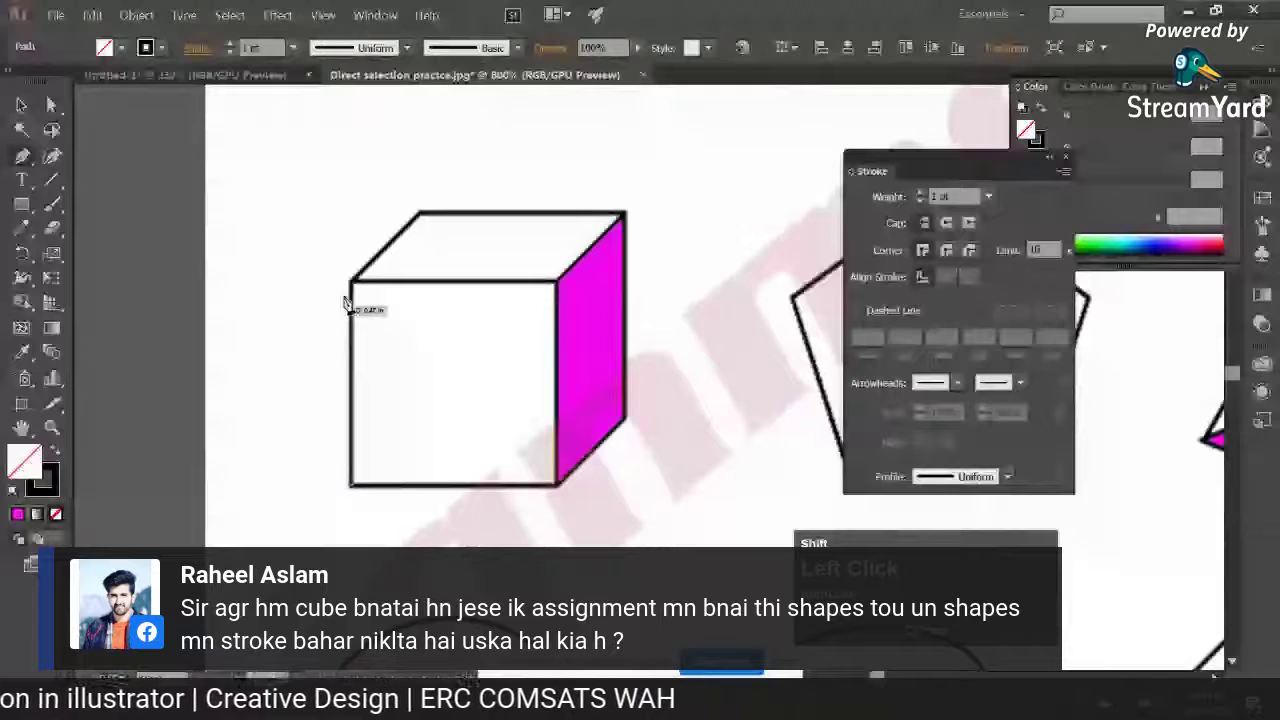
pyautogui.click(417, 214)
pyautogui.click(626, 214)
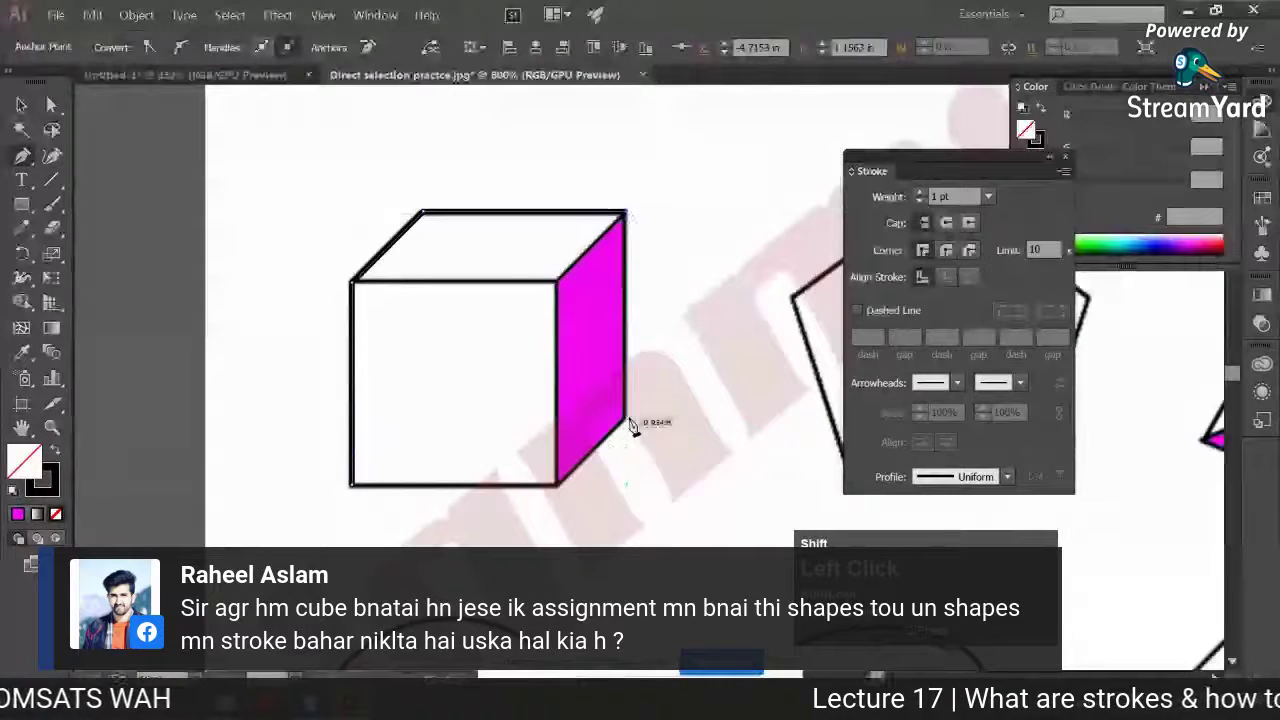
pyautogui.click(628, 421)
pyautogui.click(557, 486)
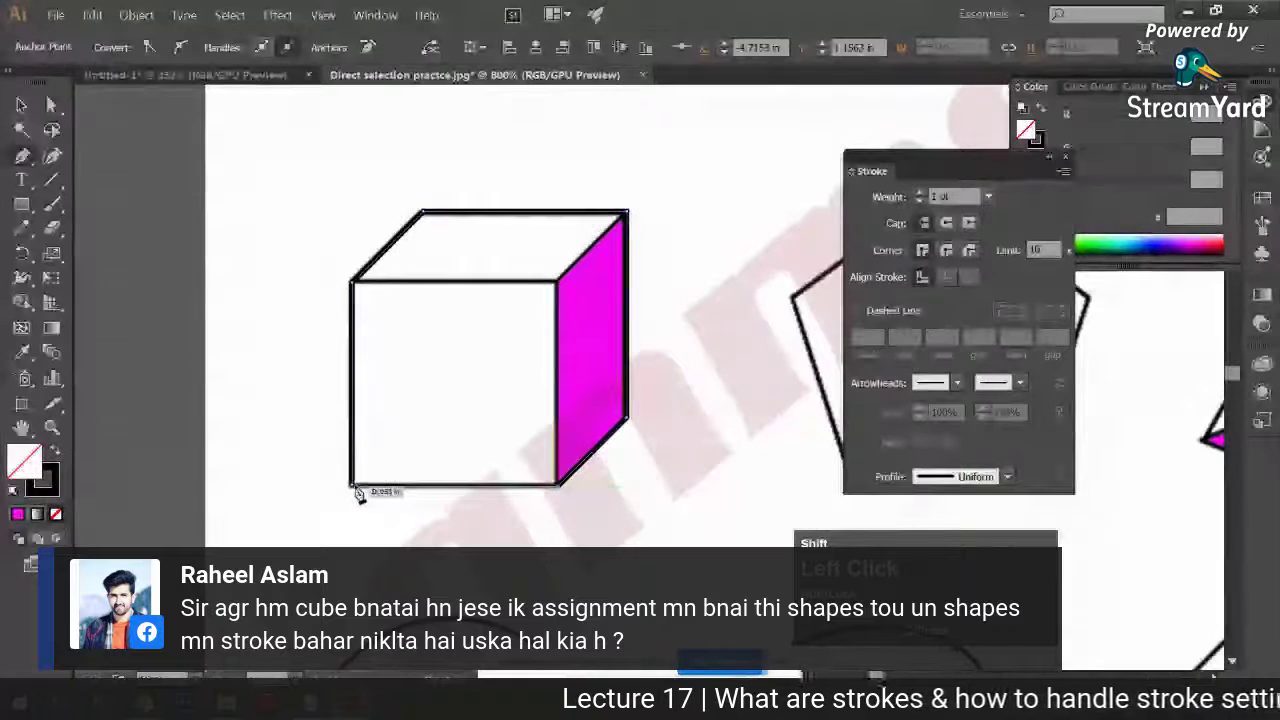
pyautogui.click(353, 488)
pyautogui.click(21, 104)
pyautogui.click(146, 213)
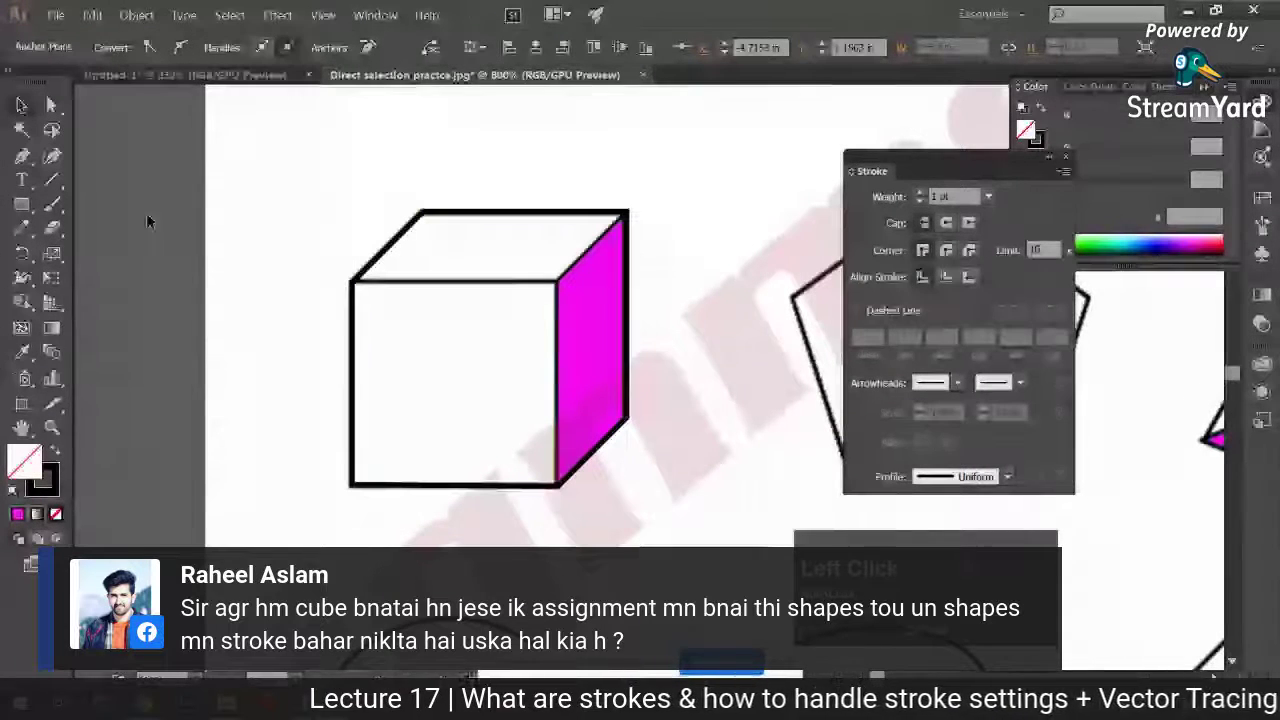
pyautogui.press('p')
pyautogui.click(351, 283)
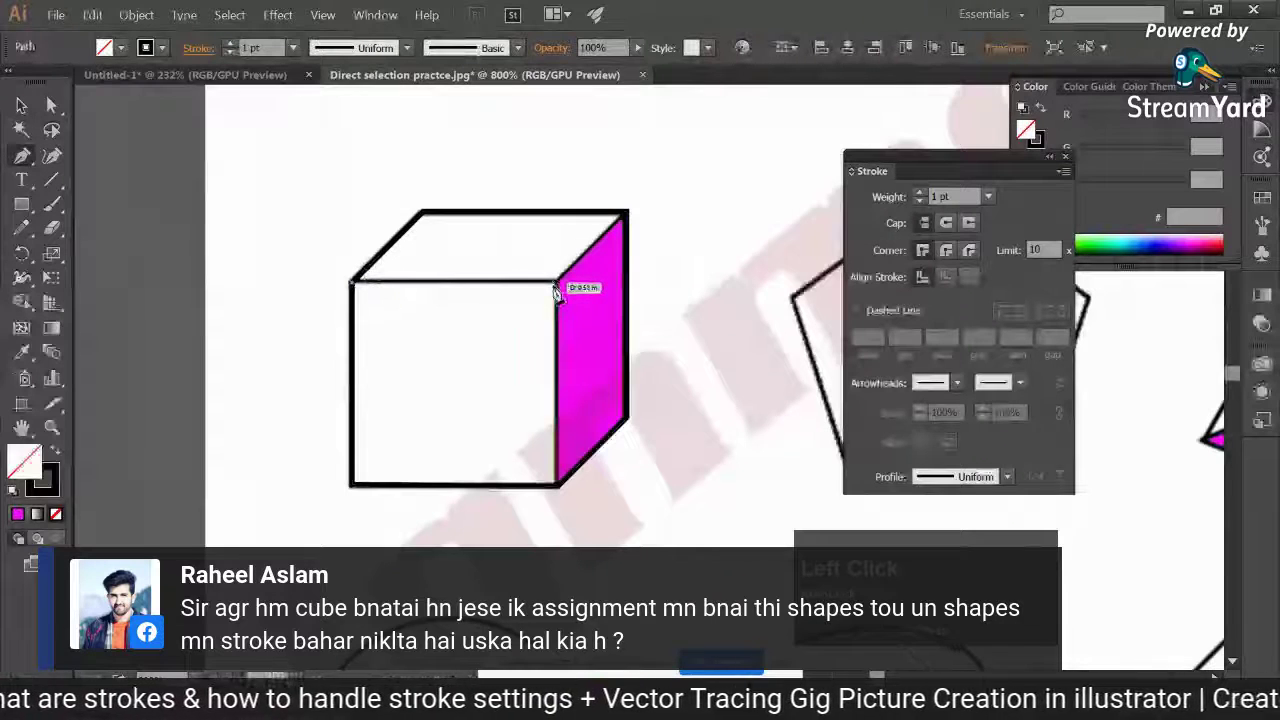
pyautogui.press('v')
pyautogui.moveTo(323, 269); pyautogui.dragTo(417, 320)
pyautogui.hotkey('ctrl', 'z')
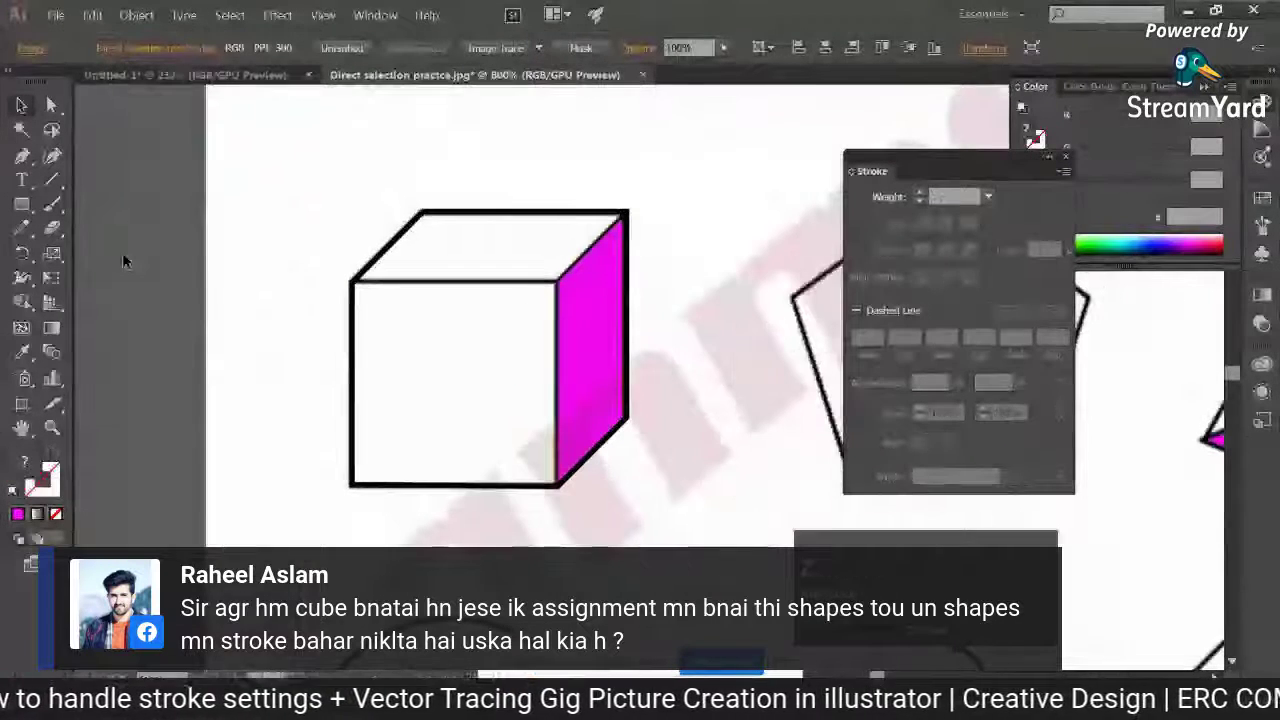
# Set the traced outline's stroke colour to red, ed1414, and deselect it
pyautogui.click(378, 316)
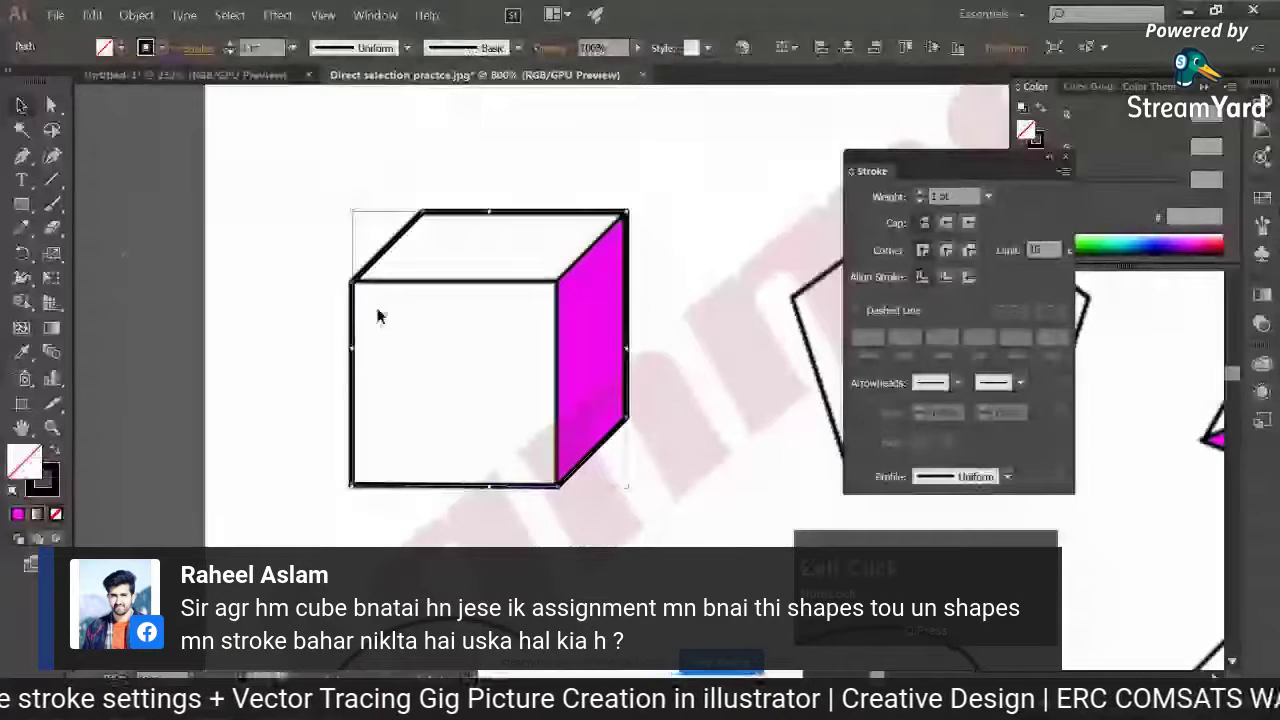
pyautogui.doubleClick(43, 480)
pyautogui.click(1157, 287)
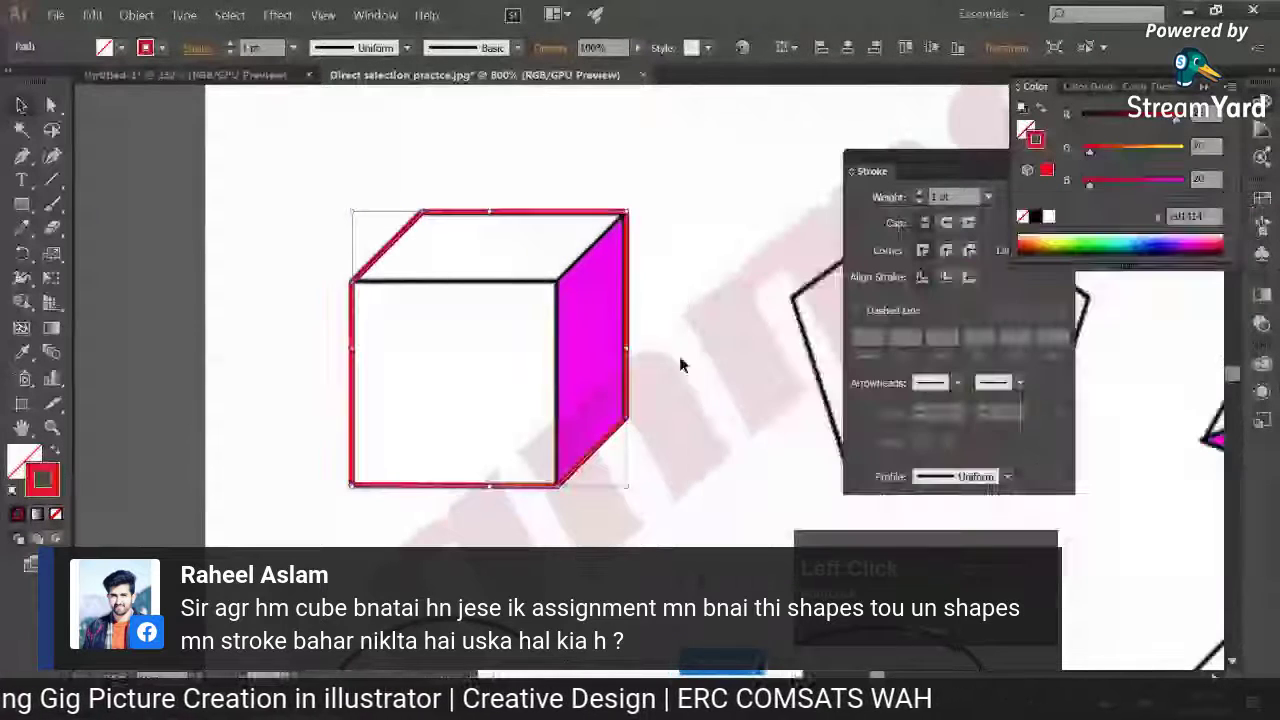
pyautogui.click(197, 233)
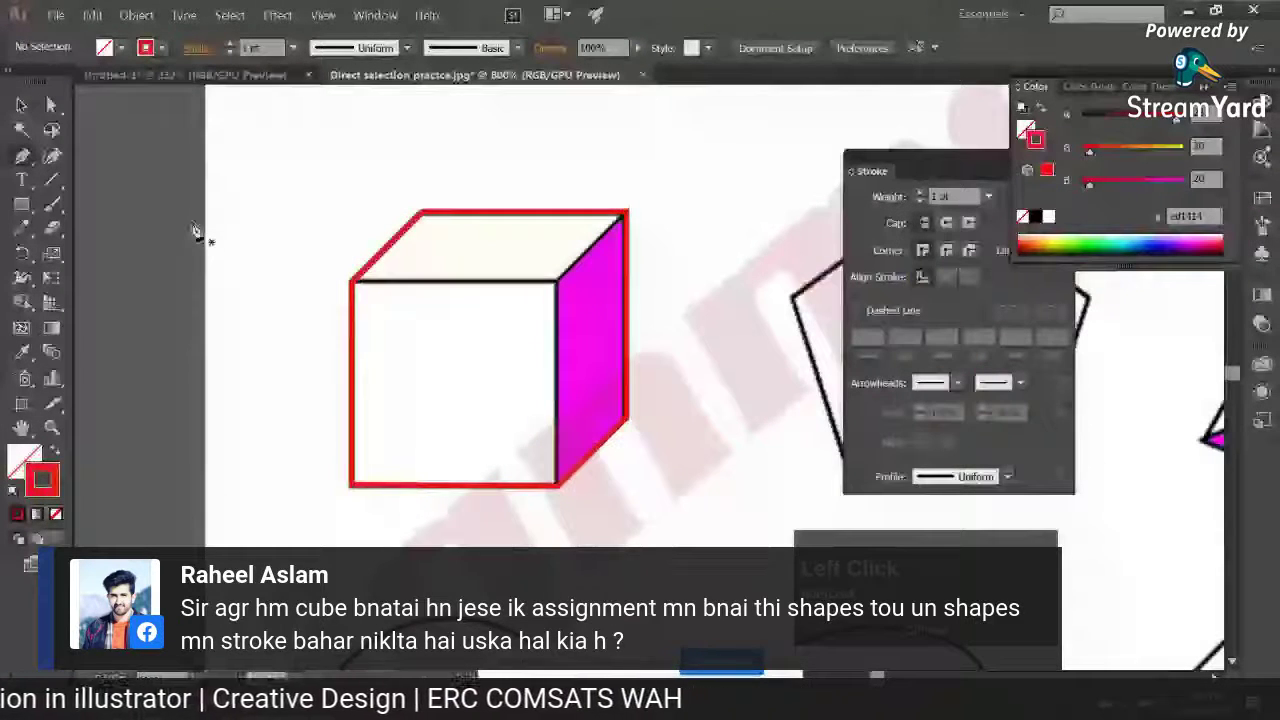
# Trace the reference cube's inner edges with the Pen tool: the front face's upper edge, the slanted edge and the inner vertical edge
pyautogui.click(405, 282)
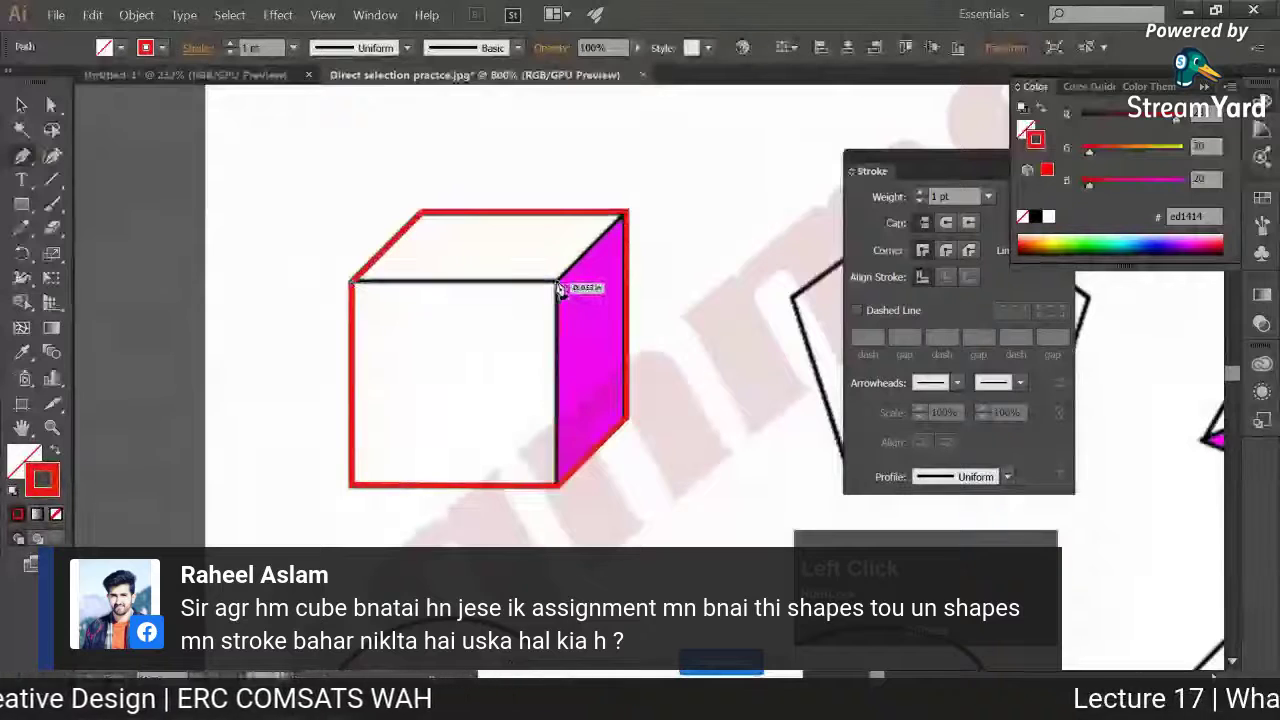
pyautogui.click(626, 214)
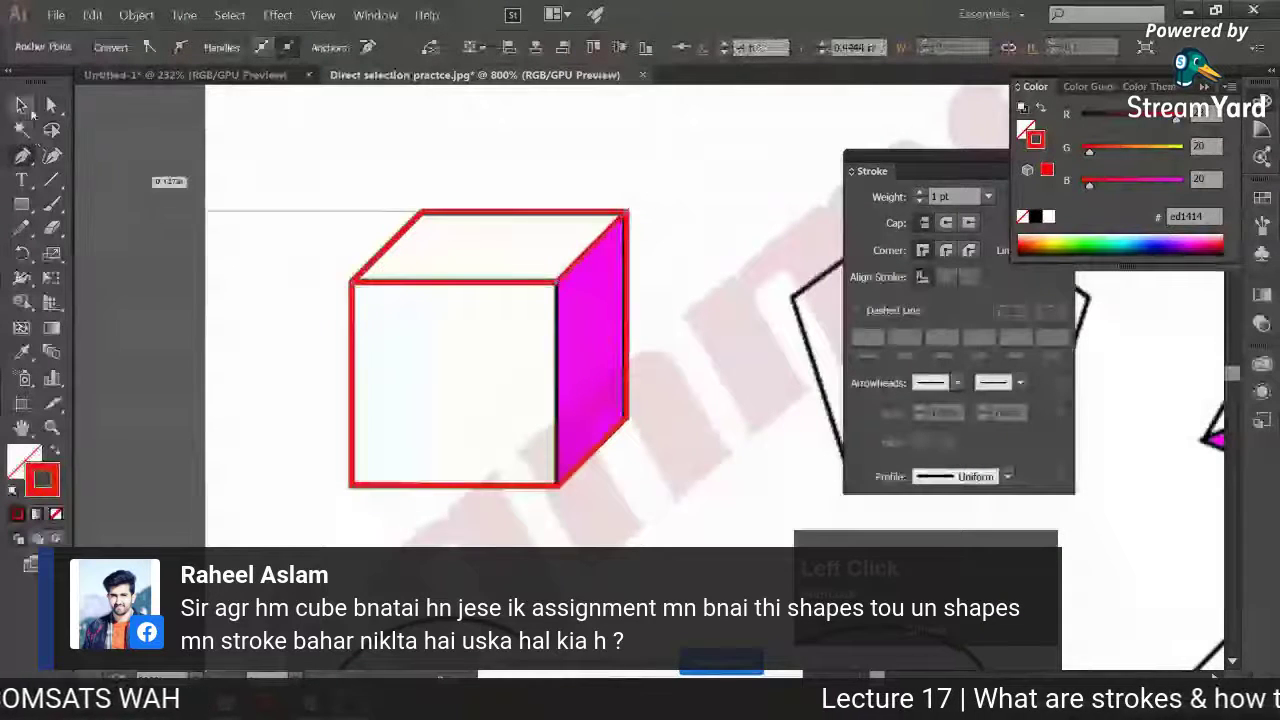
pyautogui.hotkey('ctrl', 'shift', 'a')
pyautogui.click(23, 156)
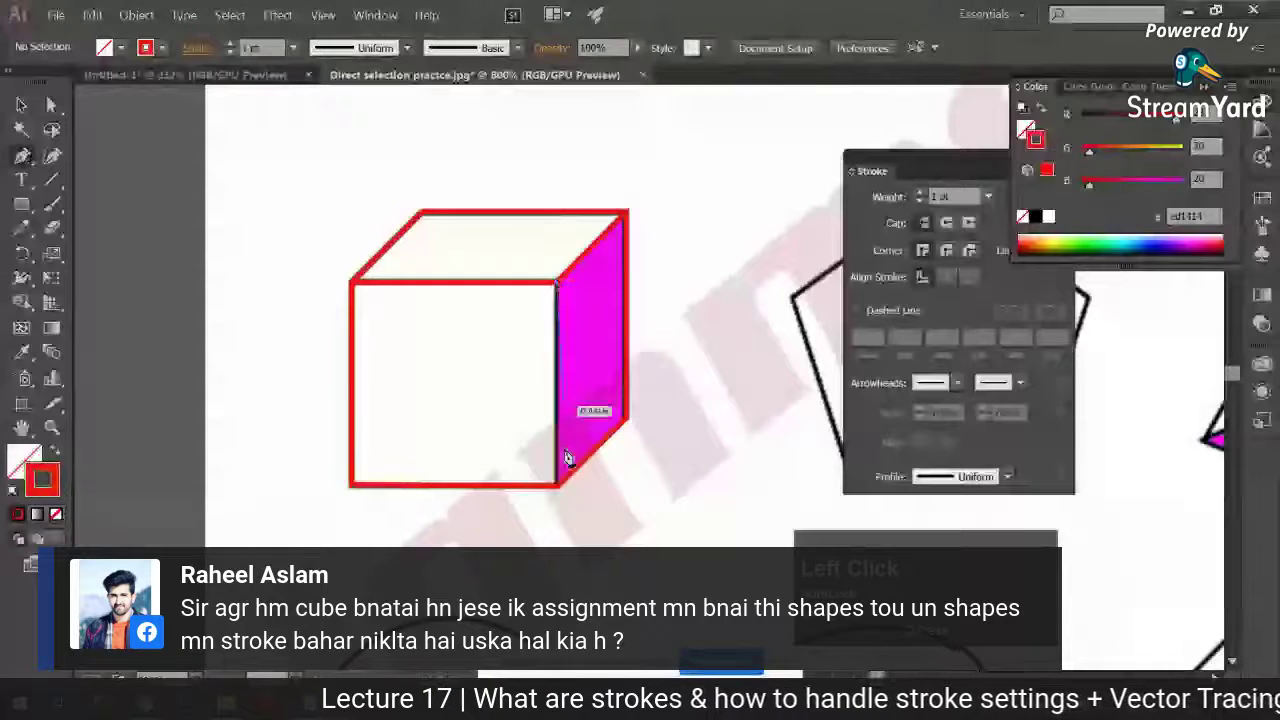
pyautogui.click(557, 486)
pyautogui.click(22, 105)
pyautogui.click(243, 205)
# Delete the red outline and inner edges traced over the reference cube
pyautogui.click(409, 281)
pyautogui.moveTo(499, 447); pyautogui.dragTo(325, 415)
pyautogui.keyDown('shift'); pyautogui.click(630, 415); pyautogui.keyUp('shift')
pyautogui.click(392, 513)
# Examine how the reference pentagon and pyramid are built from separate edges and faces
pyautogui.moveTo(742, 455); pyautogui.dragTo(285, 398)
pyautogui.moveTo(660, 392); pyautogui.dragTo(296, 395)
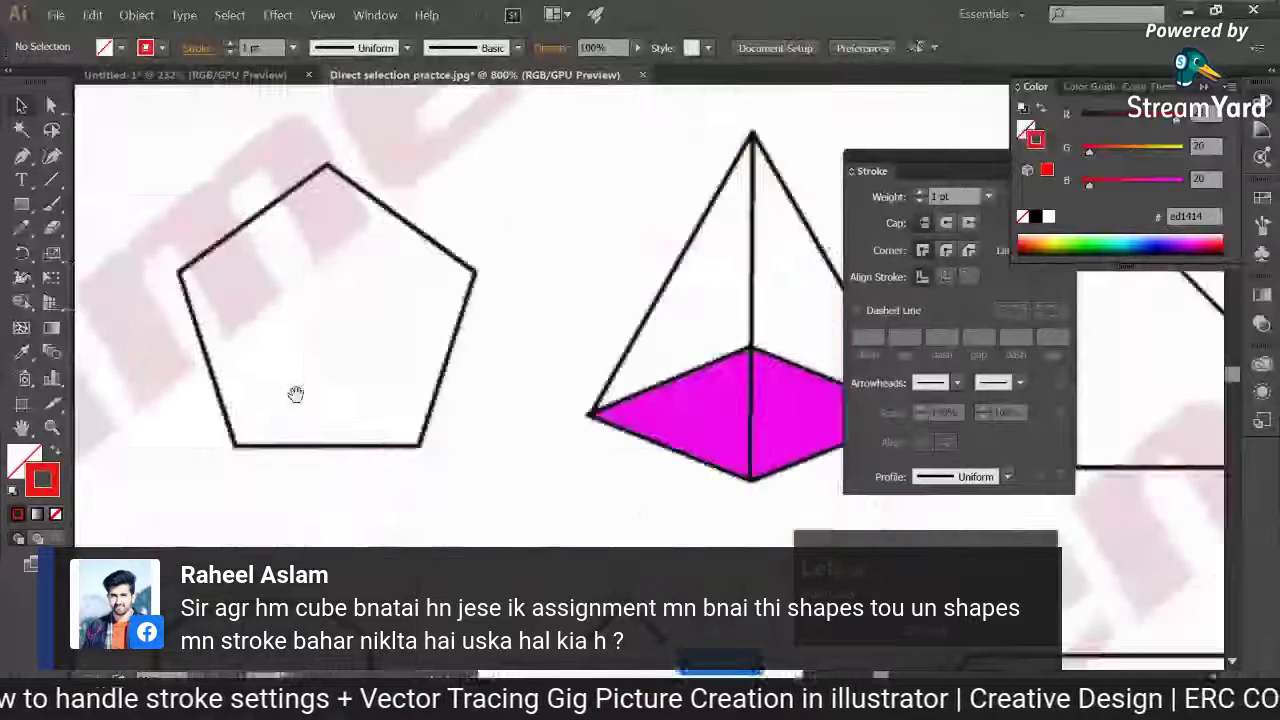
pyautogui.moveTo(471, 395); pyautogui.dragTo(185, 401)
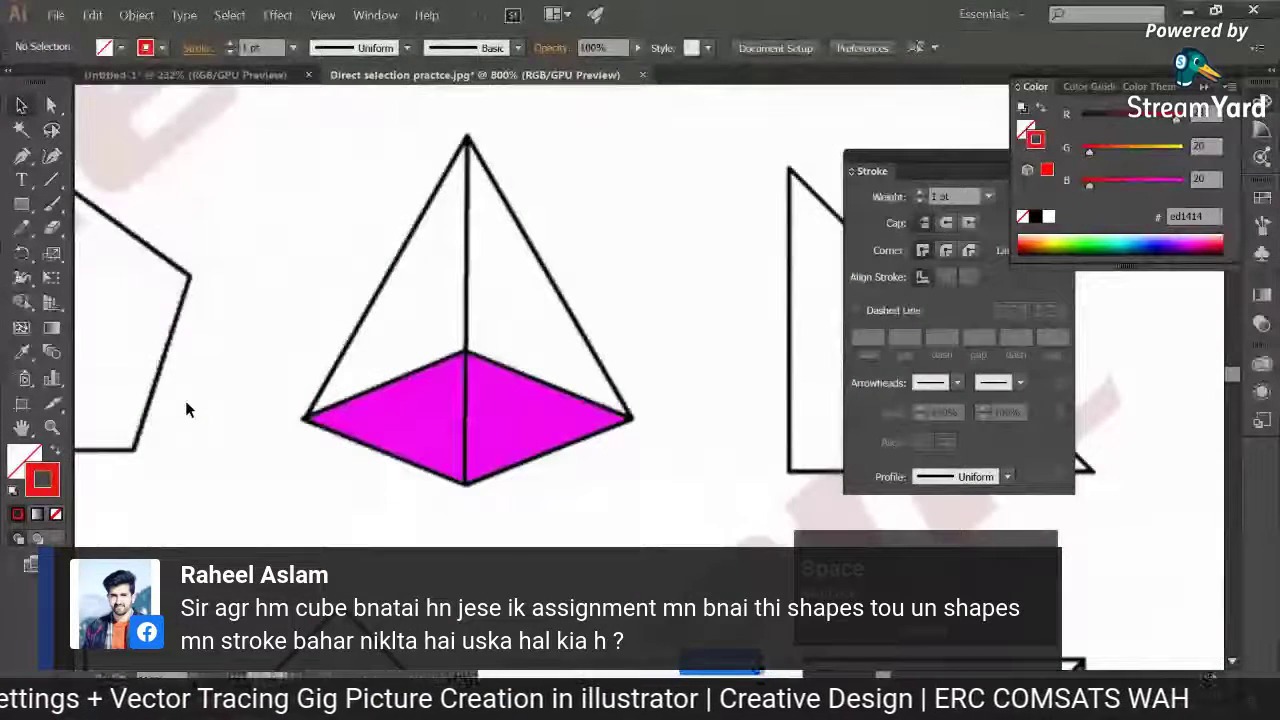
pyautogui.hotkey('ctrl', '-')
pyautogui.hotkey('ctrl', '-')
pyautogui.hotkey('ctrl', '+')
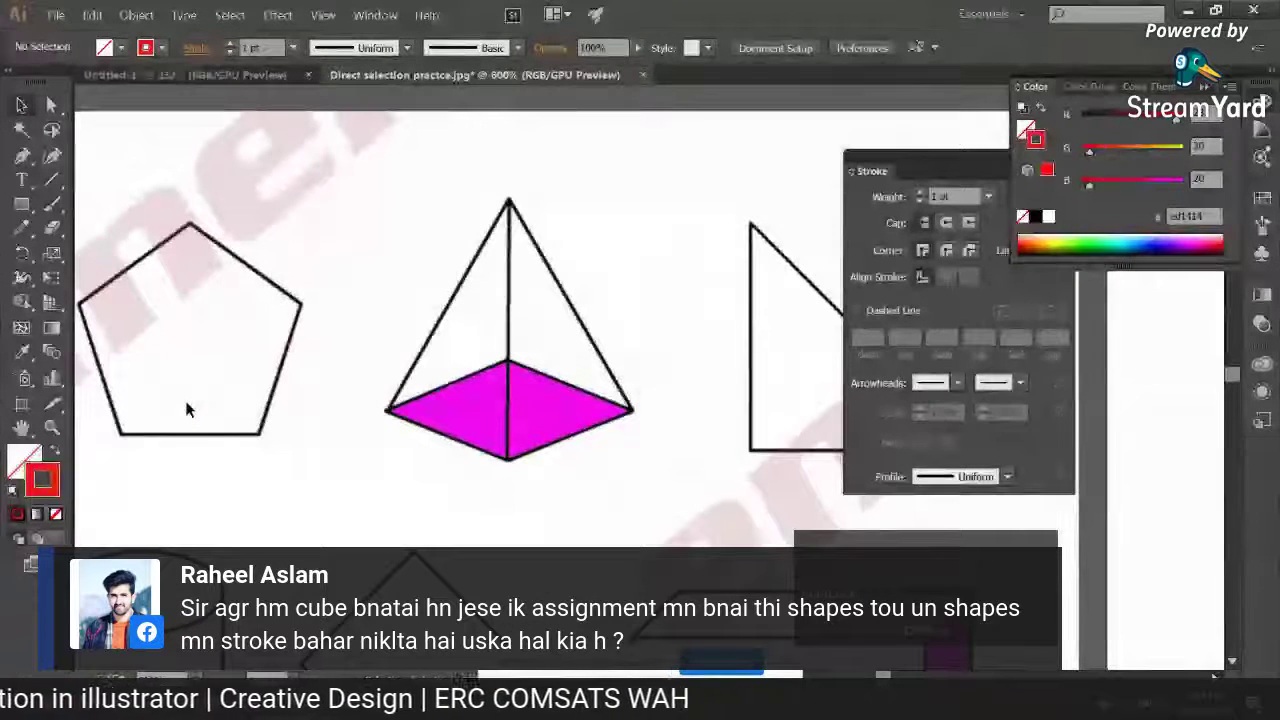
pyautogui.hotkey('ctrl', '-')
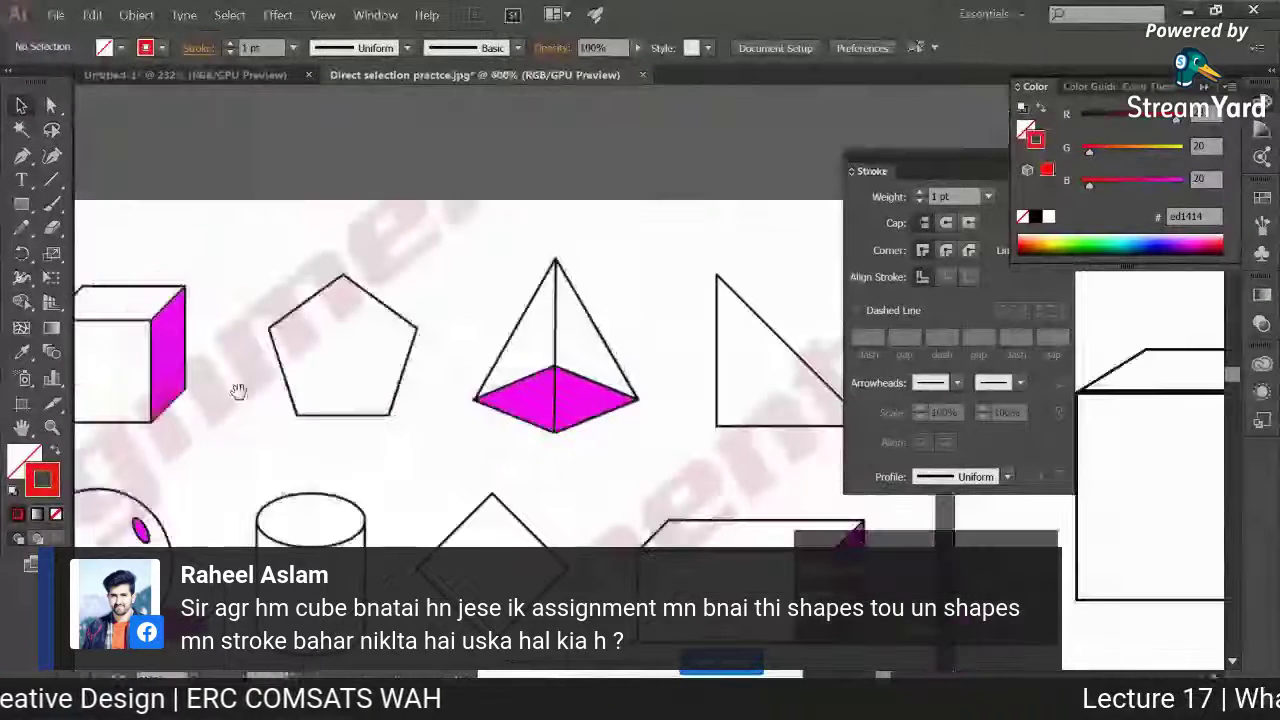
pyautogui.hotkey('ctrl', '-')
pyautogui.hotkey('ctrl', '-')
# Delete the whole cube from the blank artboard
pyautogui.moveTo(524, 384); pyautogui.dragTo(384, 362)
pyautogui.moveTo(592, 212); pyautogui.dragTo(786, 474)
pyautogui.press('Delete')
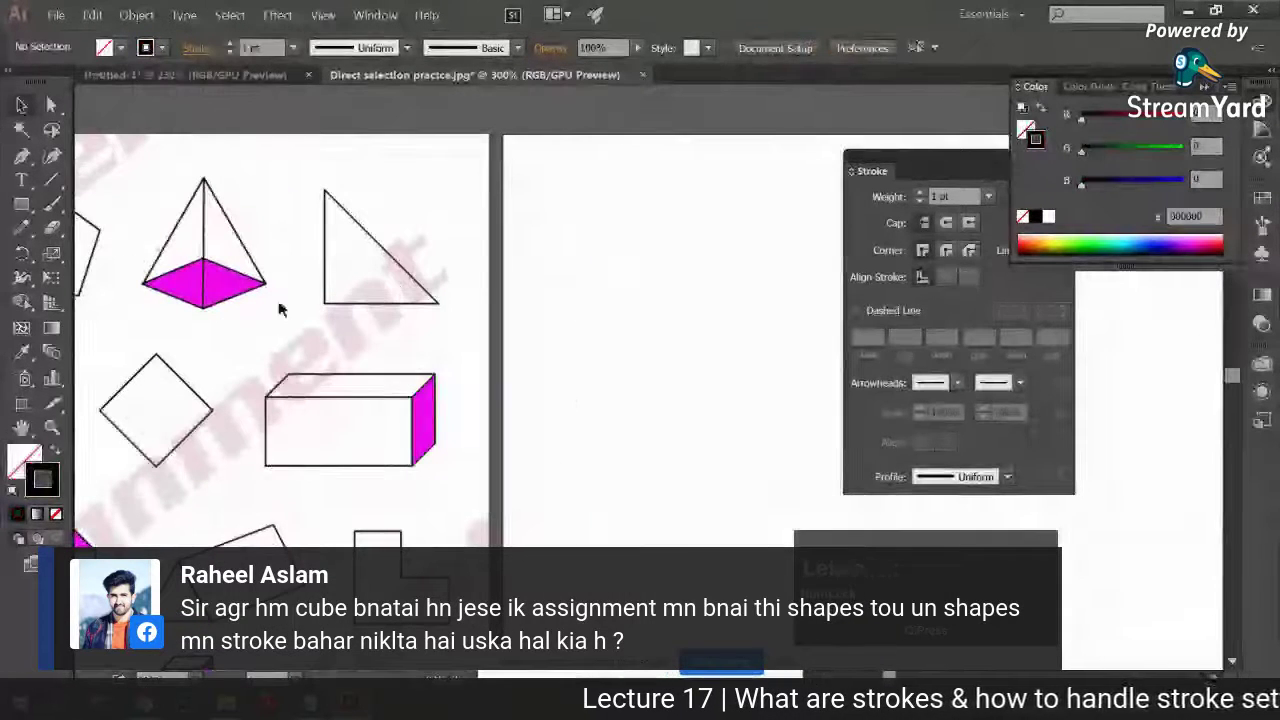
# Draw a square on the blank artboard and rotate it 45° into a diamond
pyautogui.press('m')
pyautogui.moveTo(718, 410); pyautogui.dragTo(742, 484)
pyautogui.click(22, 106)
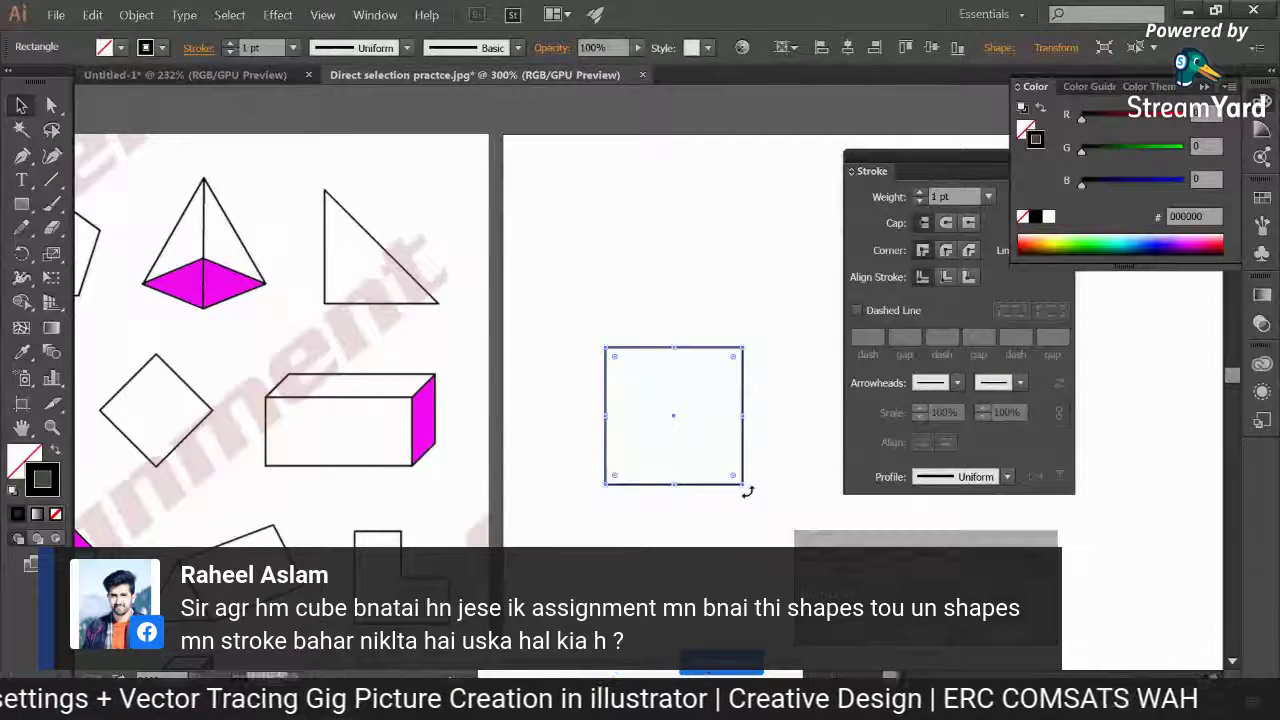
pyautogui.moveTo(746, 489); pyautogui.dragTo(767, 390)
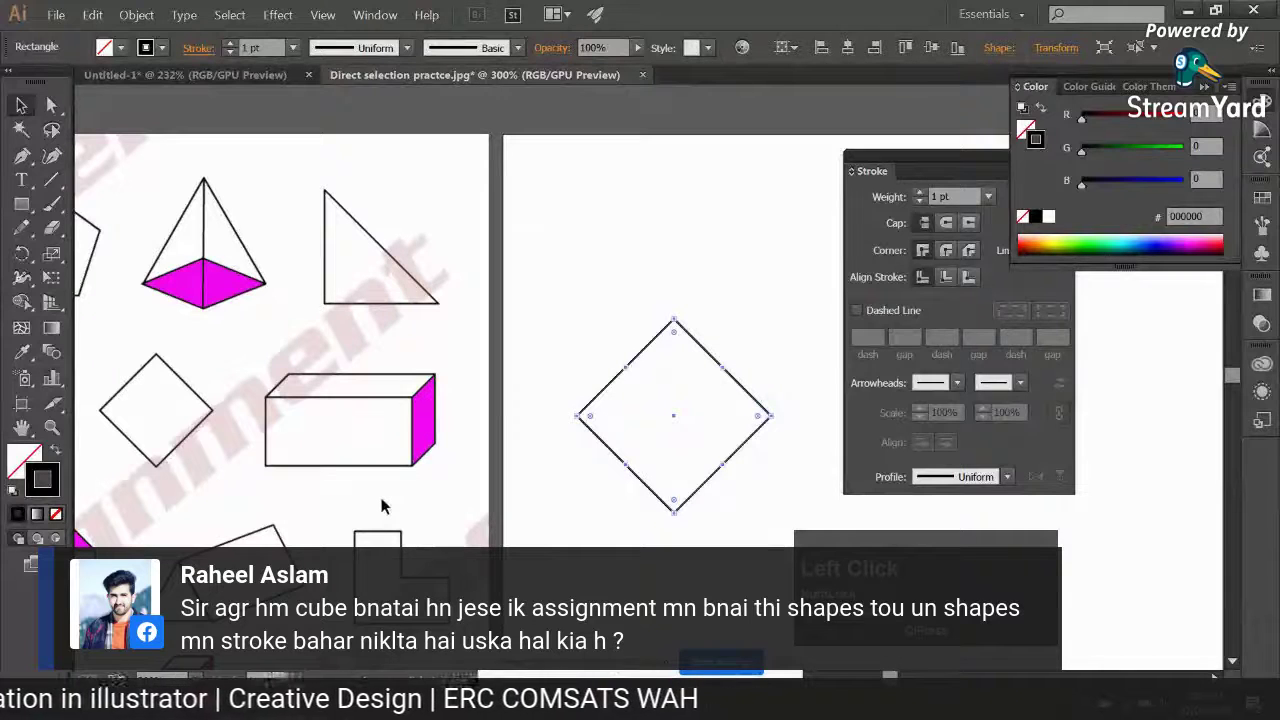
# Flatten the diamond into a wide rhombus by moving its upper and lower corner points inward
pyautogui.click(52, 105)
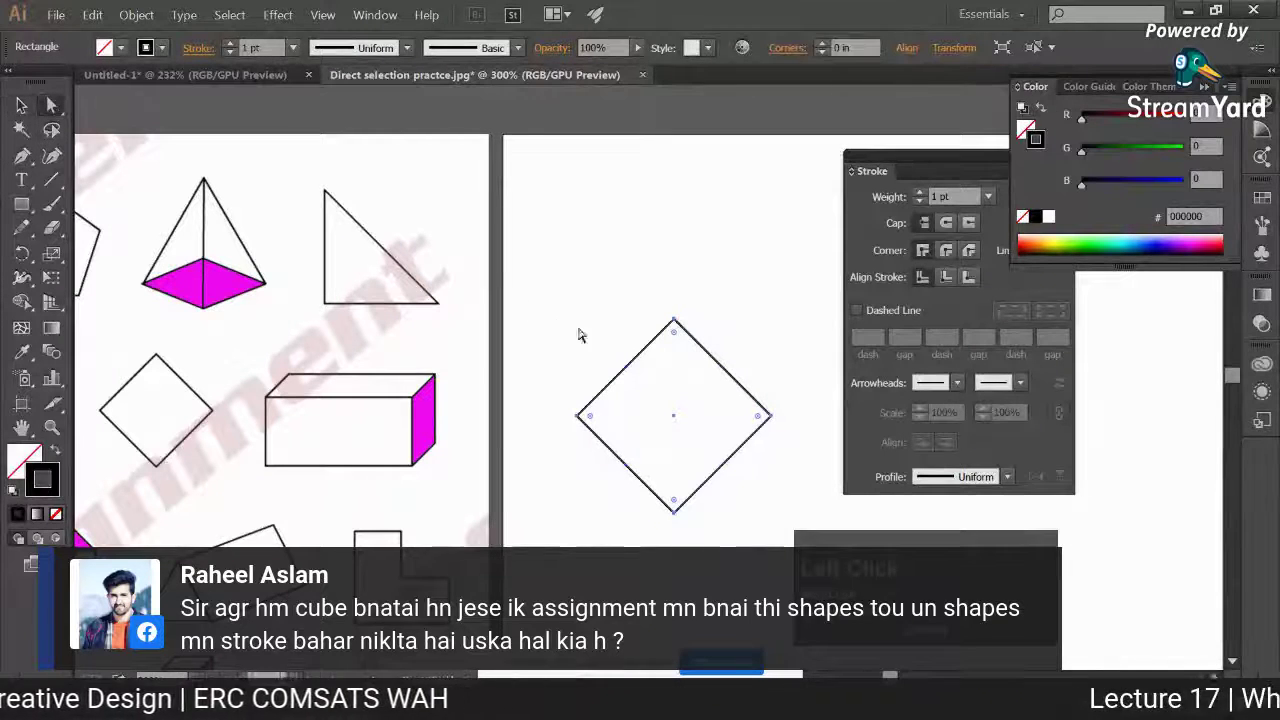
pyautogui.click(675, 322)
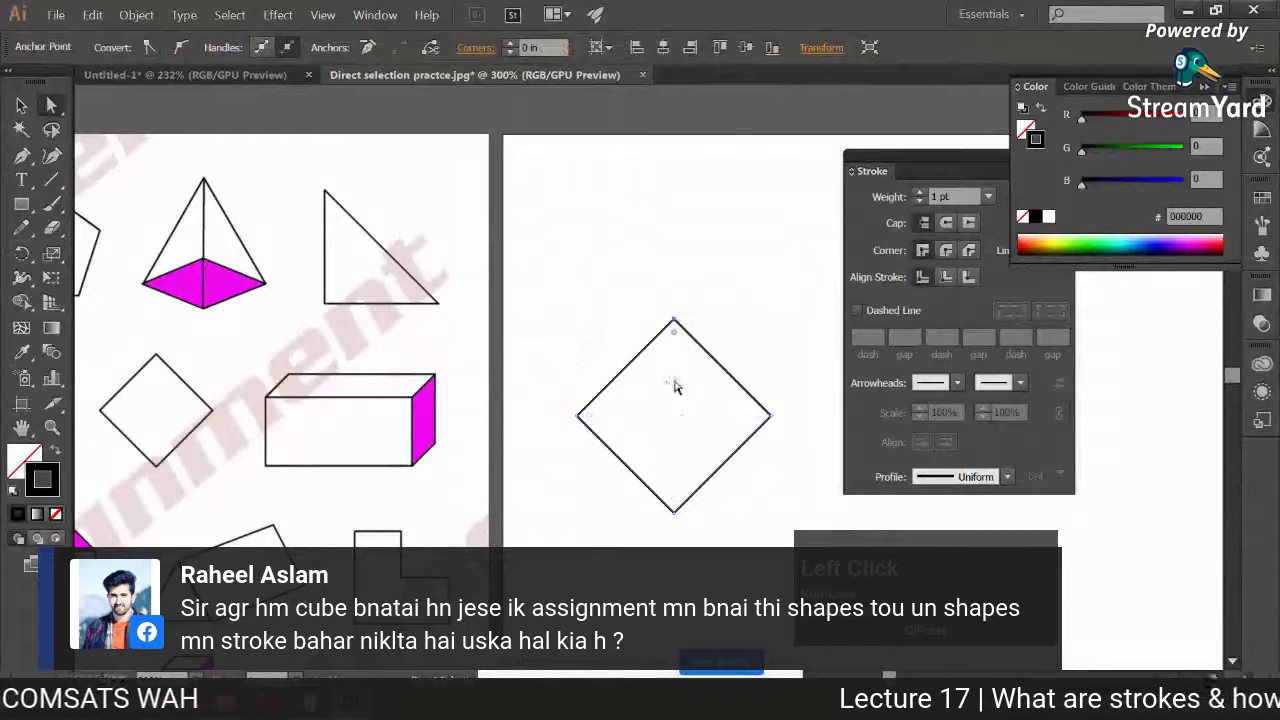
pyautogui.moveTo(675, 325); pyautogui.dragTo(676, 359)
pyautogui.moveTo(676, 515); pyautogui.dragTo(678, 462)
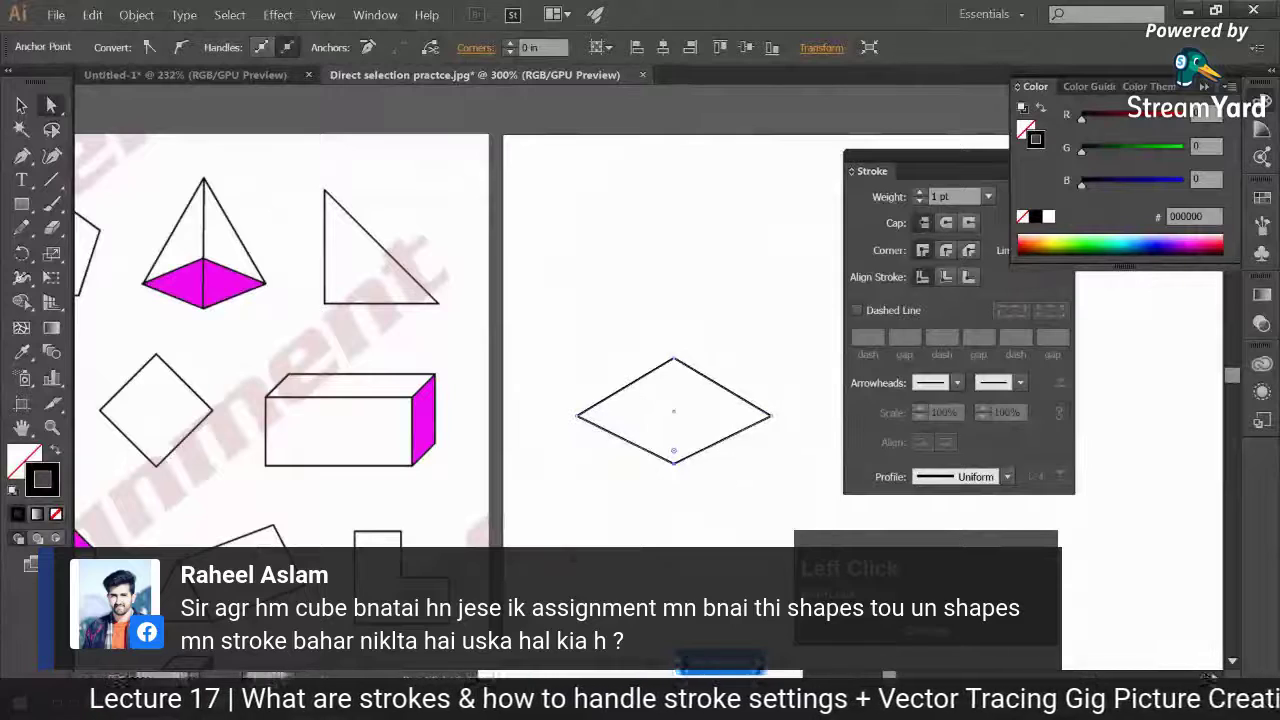
pyautogui.click(624, 518)
# Draw an upright three-sided polygon above the rhombus
pyautogui.rightClick(22, 204)
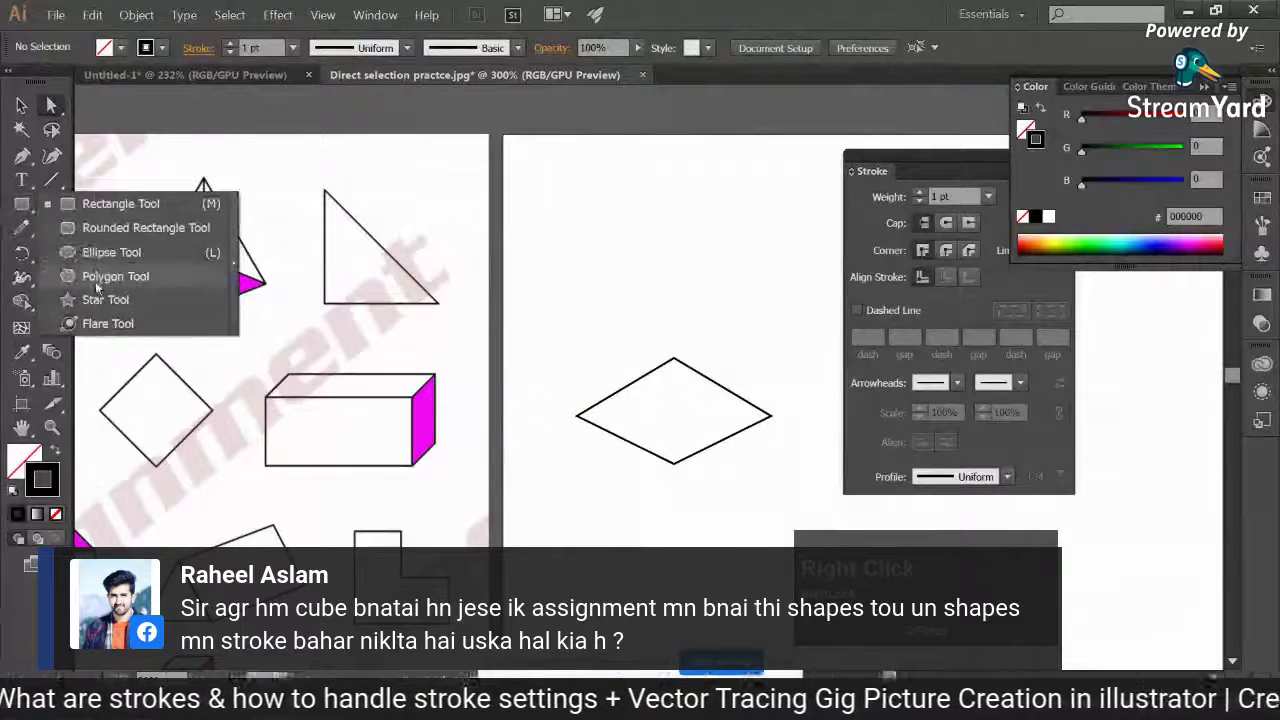
pyautogui.click(100, 278)
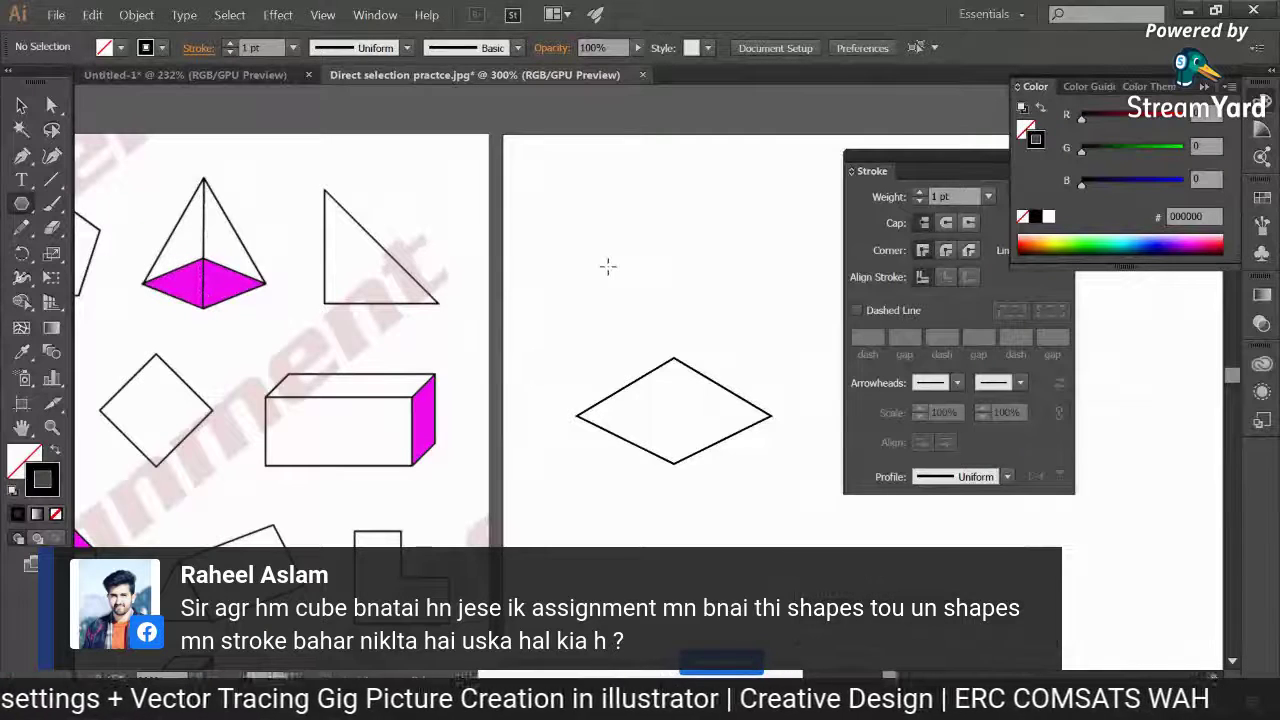
pyautogui.click(608, 266)
pyautogui.click(310, 398)
pyautogui.moveTo(635, 270); pyautogui.dragTo(594, 220)
pyautogui.press('Down')
pyautogui.press('Down')
pyautogui.press('Down')
pyautogui.press('shift')
# Reshape the triangle into the pyramid's left face, snapping its corners to the rhombus's left and lower points and its apex above the centre
pyautogui.click(55, 111)
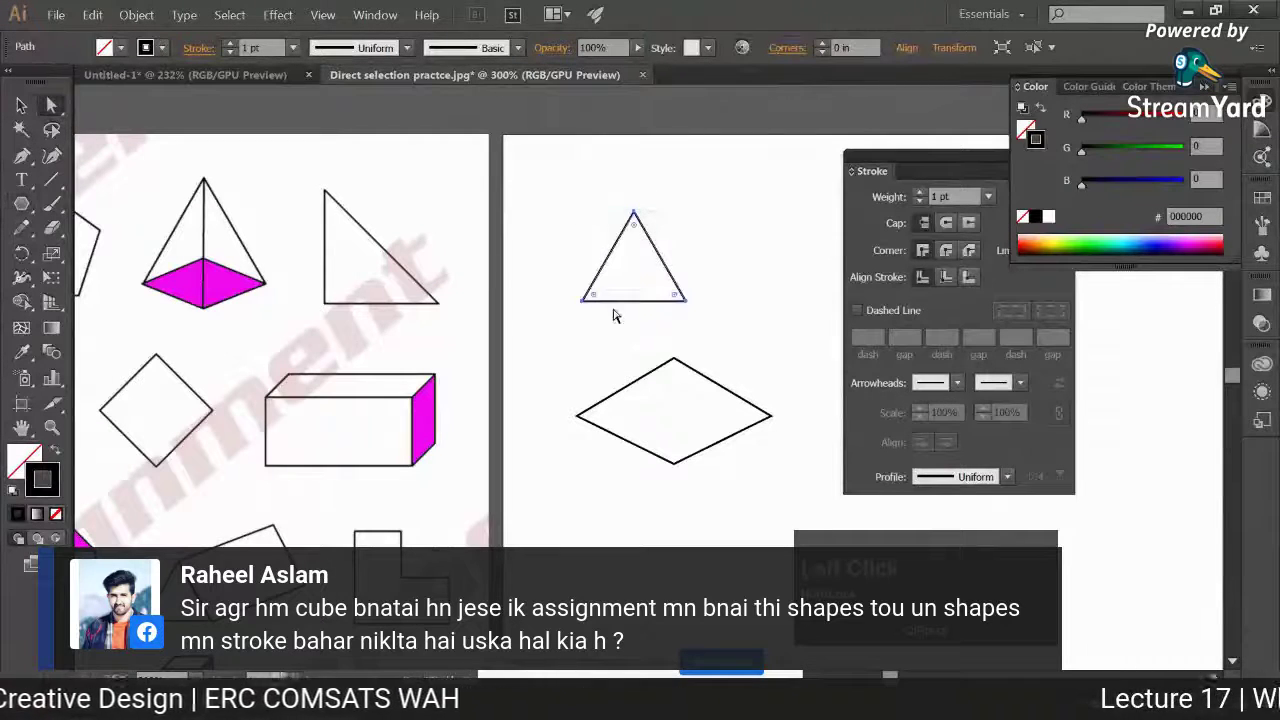
pyautogui.moveTo(622, 301); pyautogui.dragTo(675, 464)
pyautogui.moveTo(628, 330); pyautogui.dragTo(673, 224)
pyautogui.click(555, 450)
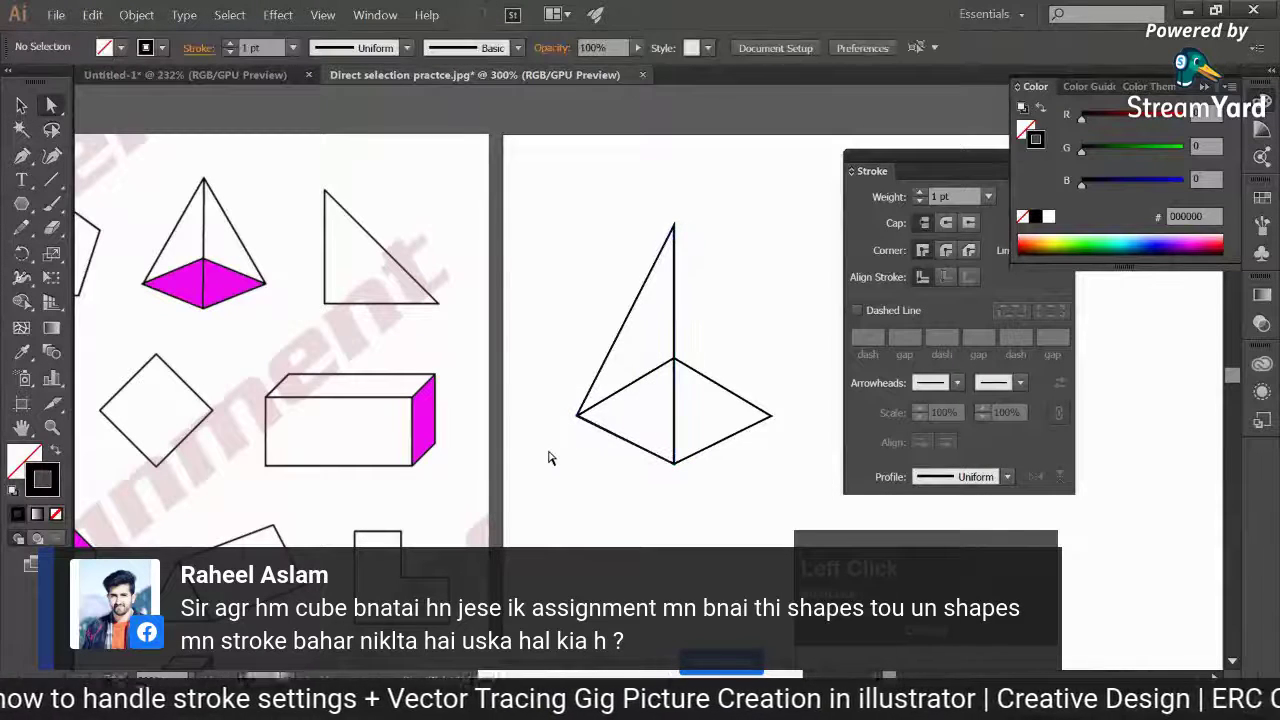
# Reflect a copy of the left face and place it against the centre edge as the pyramid's right face
pyautogui.click(675, 278)
pyautogui.moveTo(708, 294); pyautogui.dragTo(511, 277)
pyautogui.rightClick(514, 277)
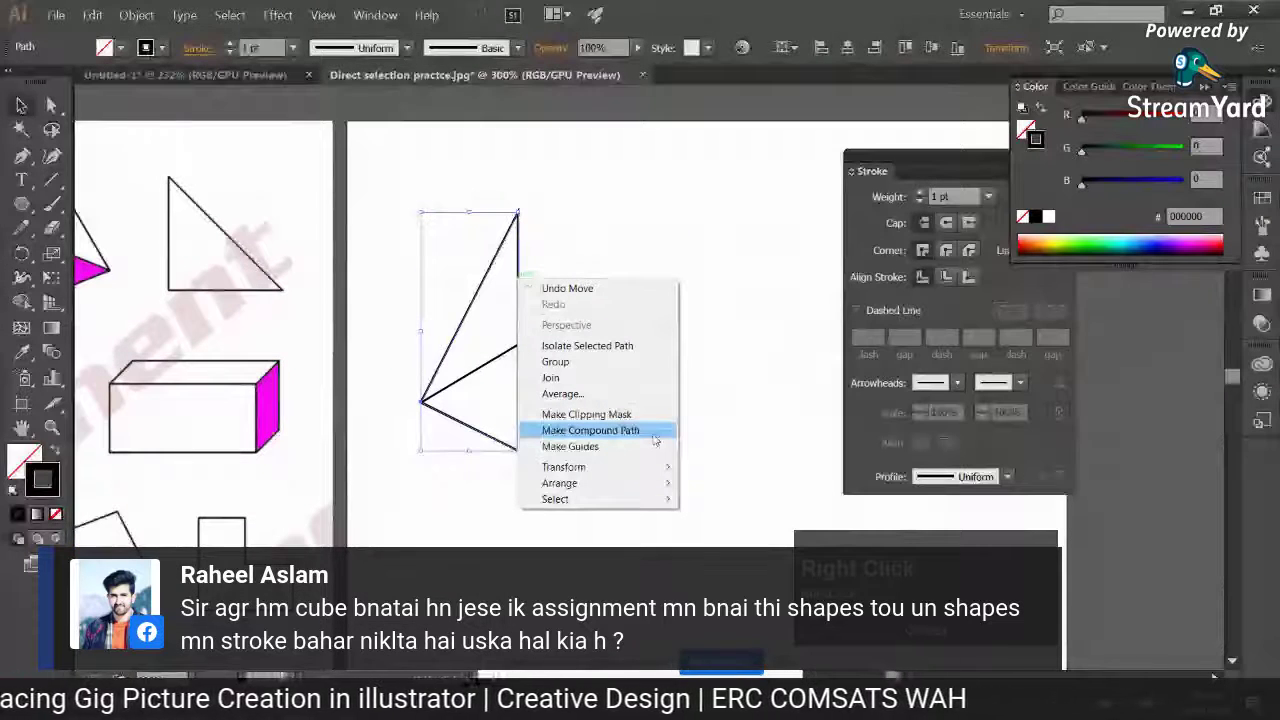
pyautogui.click(715, 515)
pyautogui.click(831, 447)
pyautogui.click(907, 493)
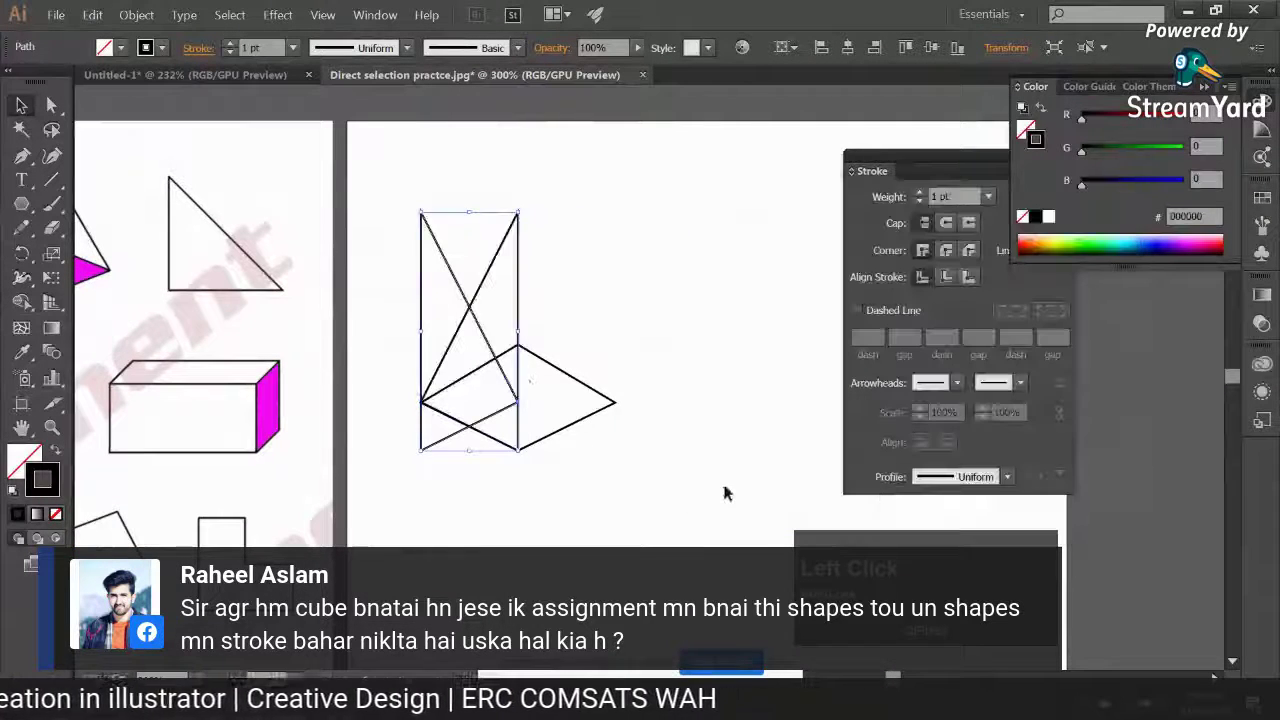
pyautogui.click(485, 347)
pyautogui.moveTo(489, 347); pyautogui.dragTo(582, 348)
pyautogui.moveTo(715, 412); pyautogui.dragTo(835, 435)
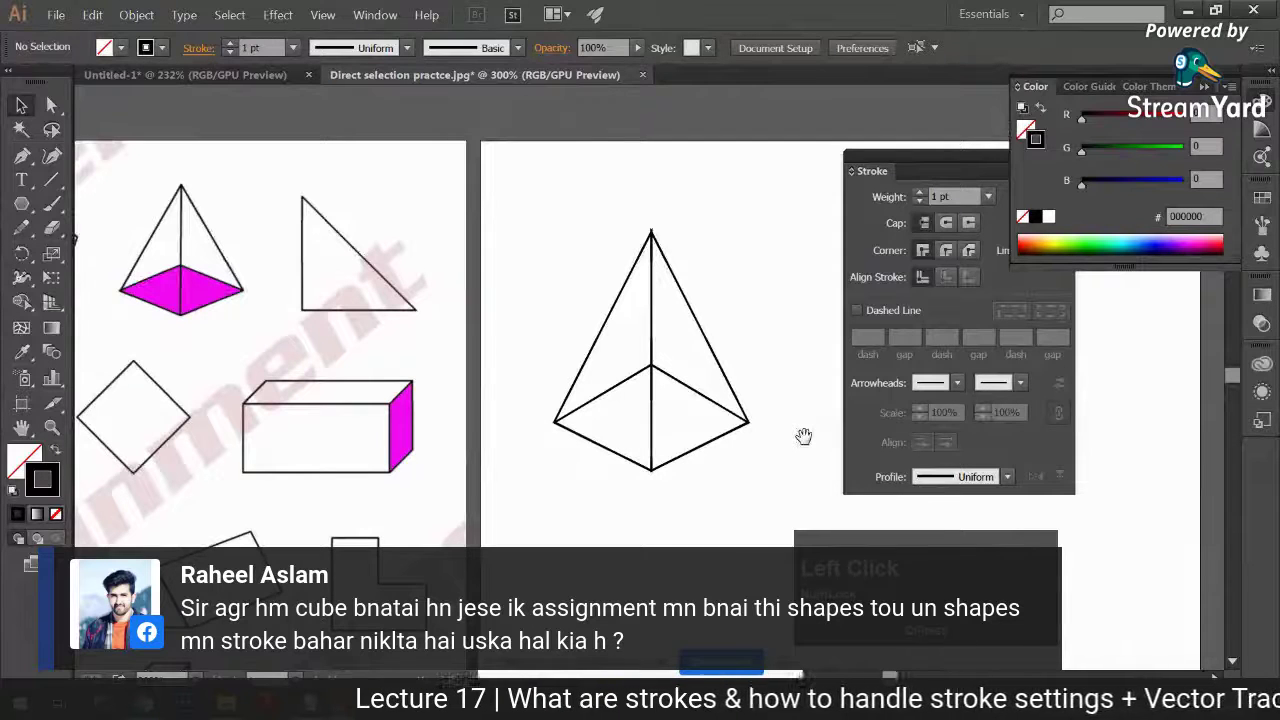
# Fill the rhombus base with the magenta sampled from the reference pyramid's base
pyautogui.click(651, 420)
pyautogui.click(21, 351)
pyautogui.click(181, 290)
pyautogui.click(22, 106)
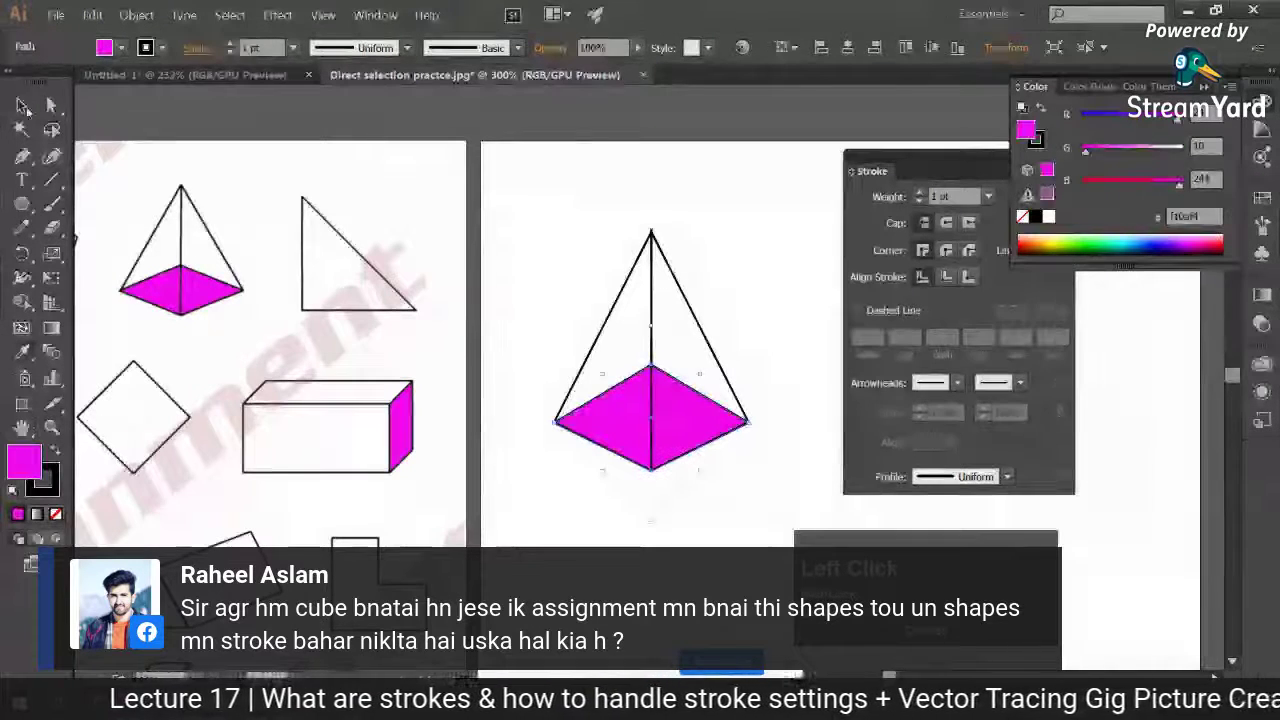
pyautogui.click(522, 249)
# Apply round corner joins to the strokes of the pyramid's two faces and its base
pyautogui.scroll(3, 506, 400)
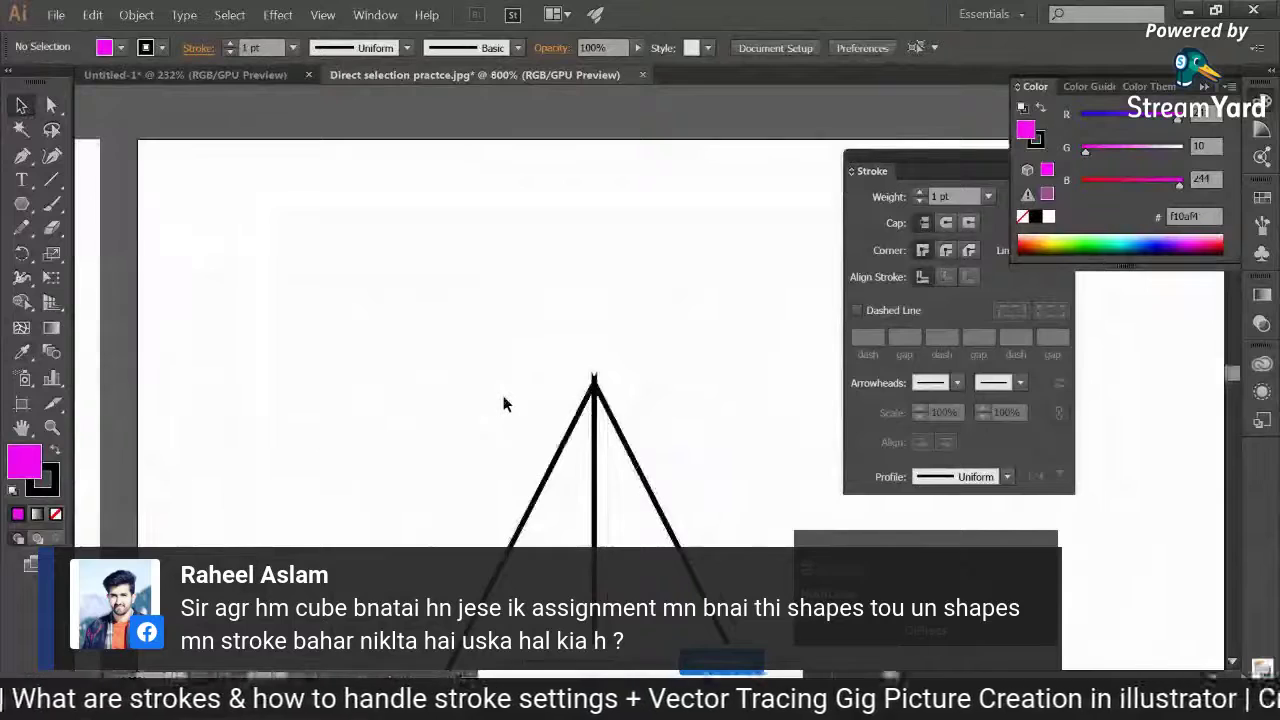
pyautogui.scroll(-3, 503, 395)
pyautogui.click(512, 258)
pyautogui.scroll(-3, 522, 240)
pyautogui.moveTo(516, 164); pyautogui.dragTo(528, 218)
pyautogui.click(976, 229)
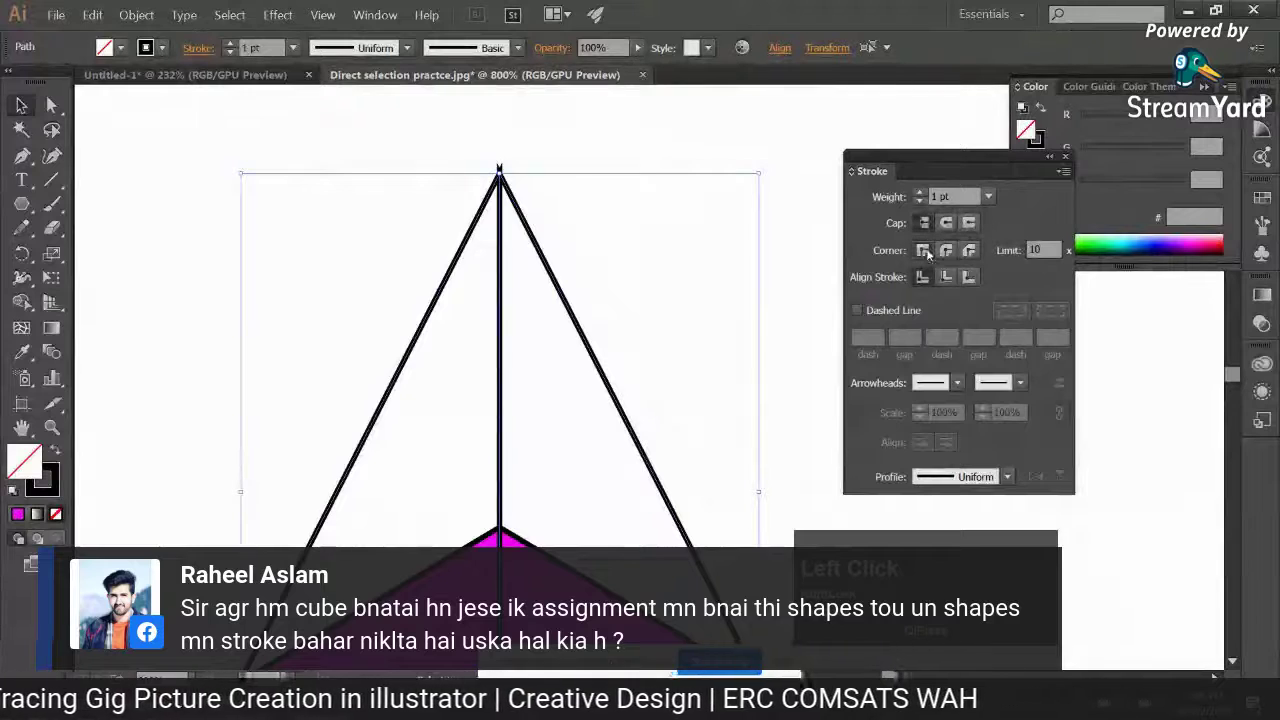
pyautogui.click(945, 252)
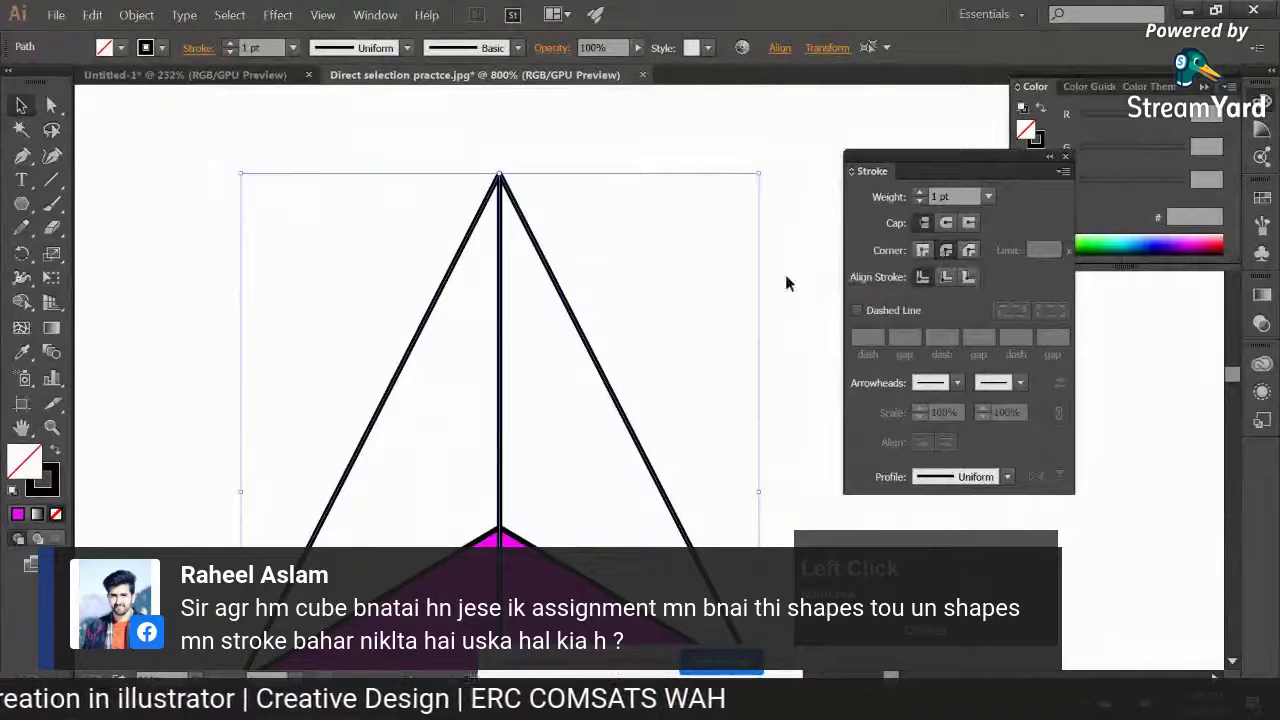
pyautogui.moveTo(712, 300)
pyautogui.mouseDown()
pyautogui.moveTo(629, 166)
pyautogui.moveTo(603, 223)
pyautogui.moveTo(623, 327)
pyautogui.mouseUp()
pyautogui.click(583, 377)
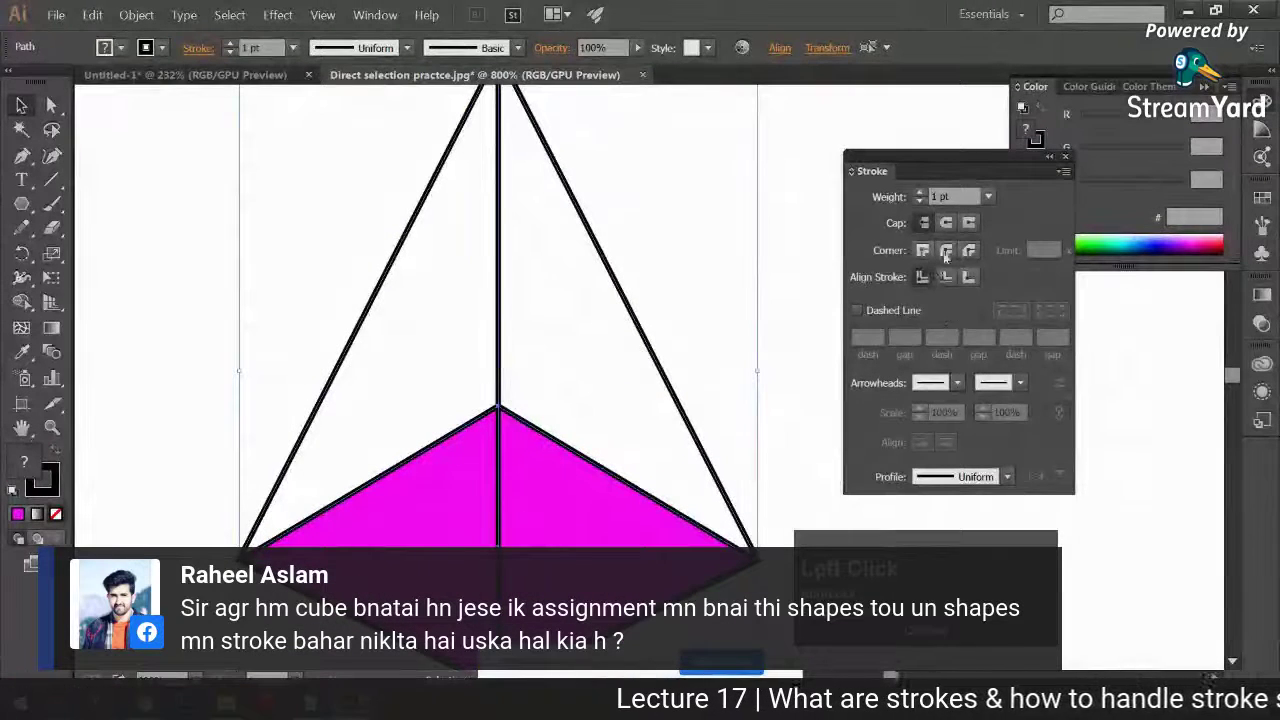
pyautogui.moveTo(640, 178); pyautogui.dragTo(651, 240)
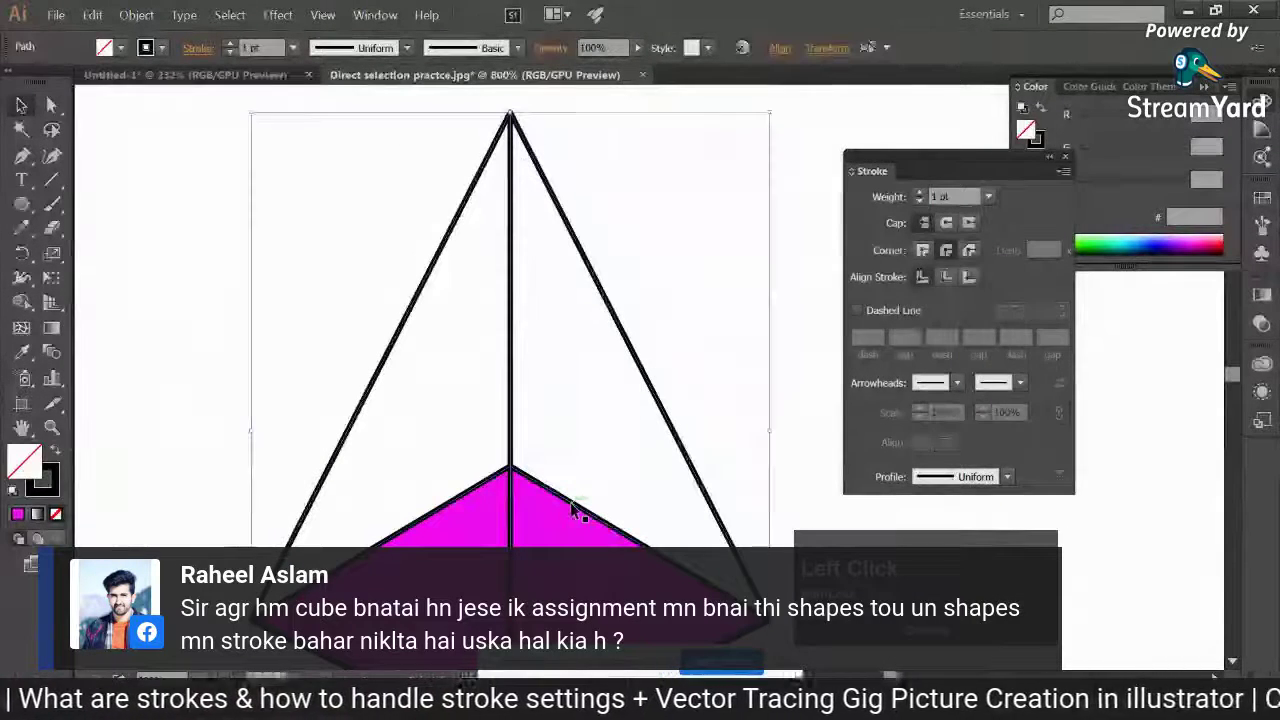
# Compare inside and outside stroke alignment on the pyramid's paths and keep the strokes aligned to the inside
pyautogui.click(946, 277)
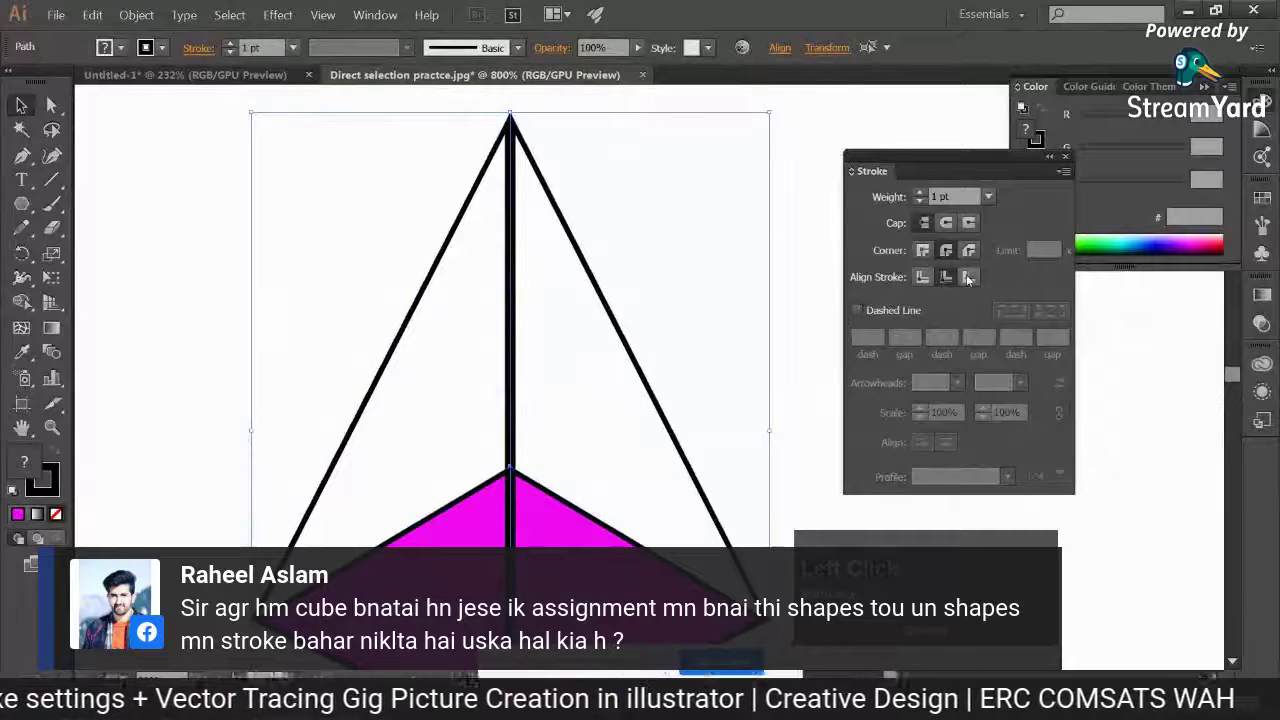
pyautogui.click(968, 278)
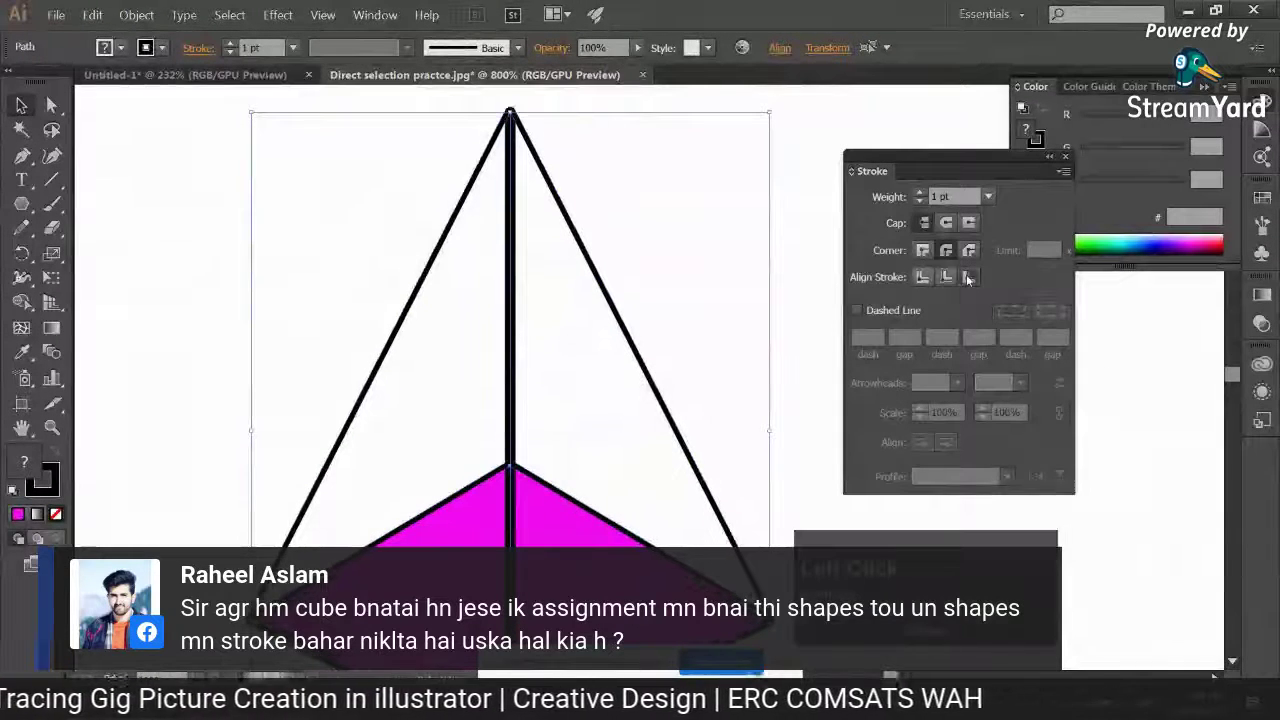
pyautogui.click(711, 268)
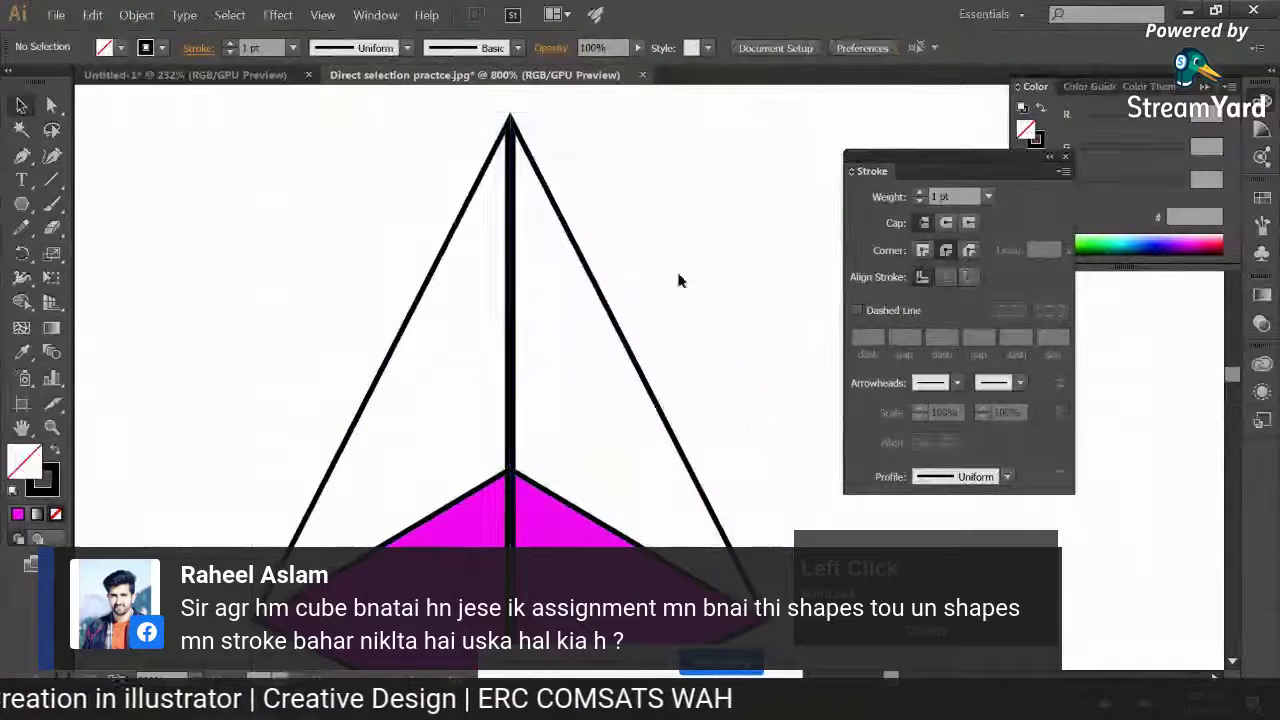
pyautogui.moveTo(580, 272); pyautogui.dragTo(582, 265)
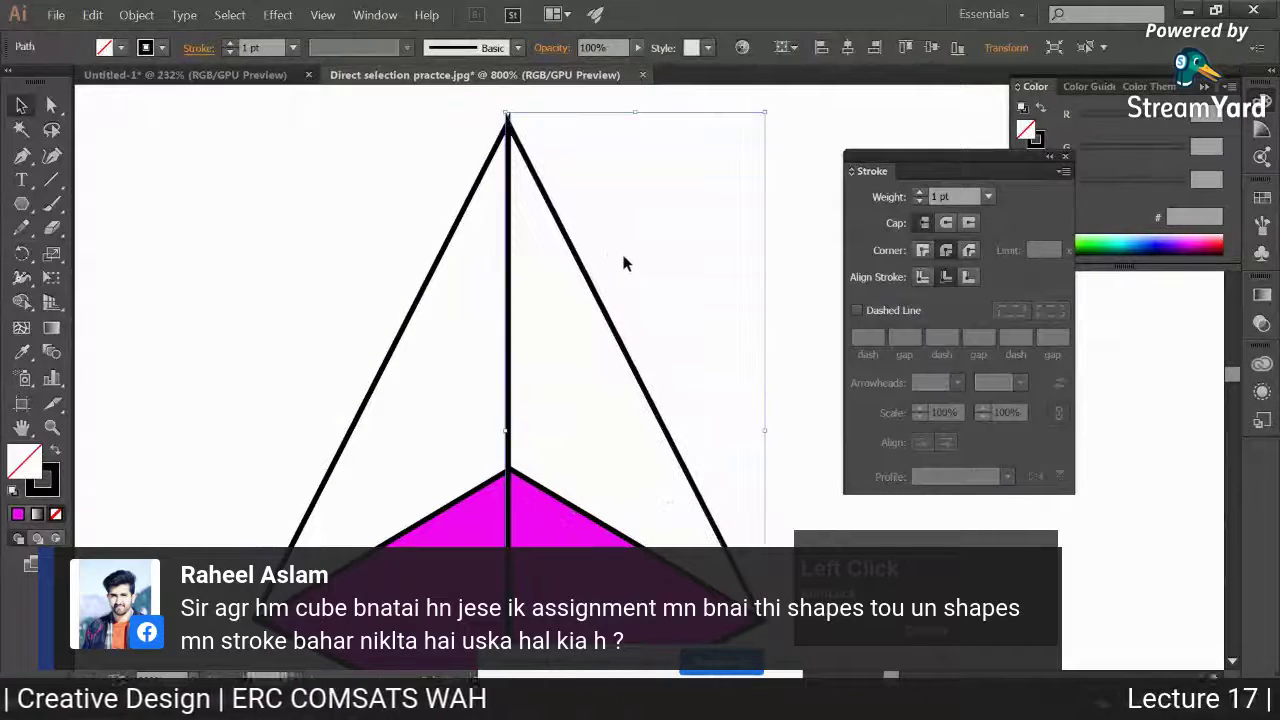
pyautogui.click(634, 255)
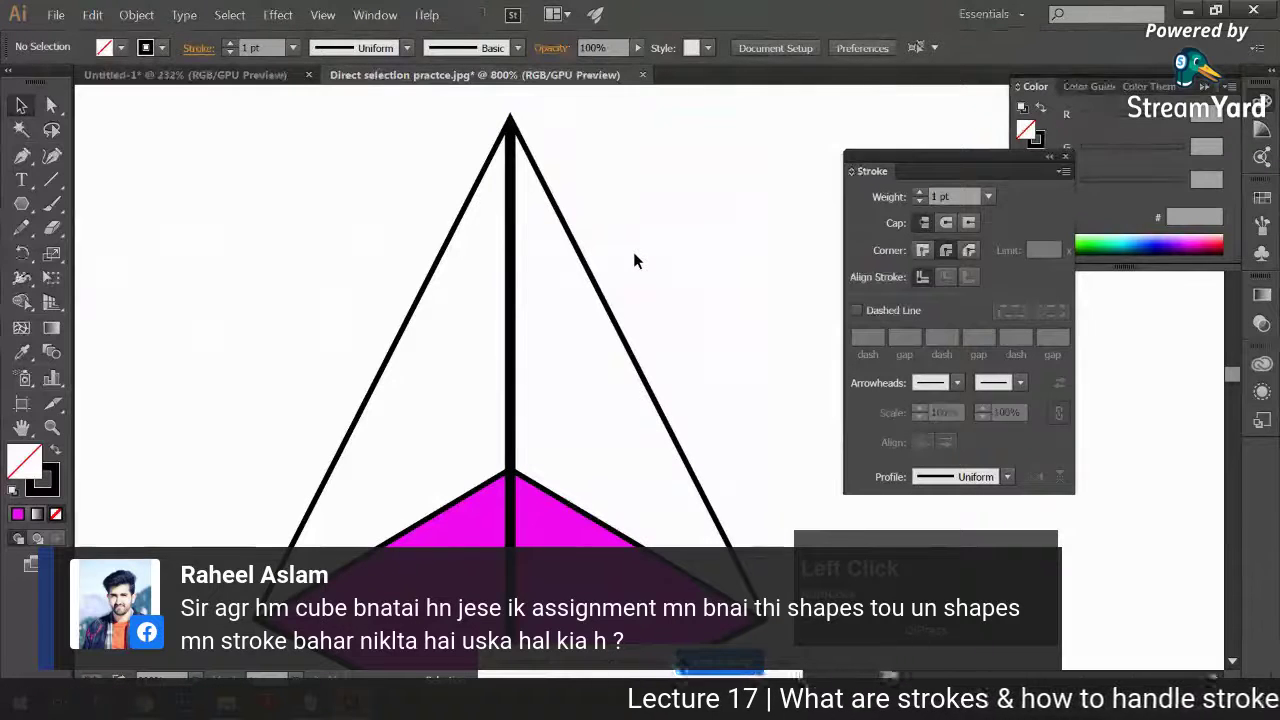
# Look over the assignment's reference shapes and close the stroke settings
pyautogui.hotkey('ctrl', '0')
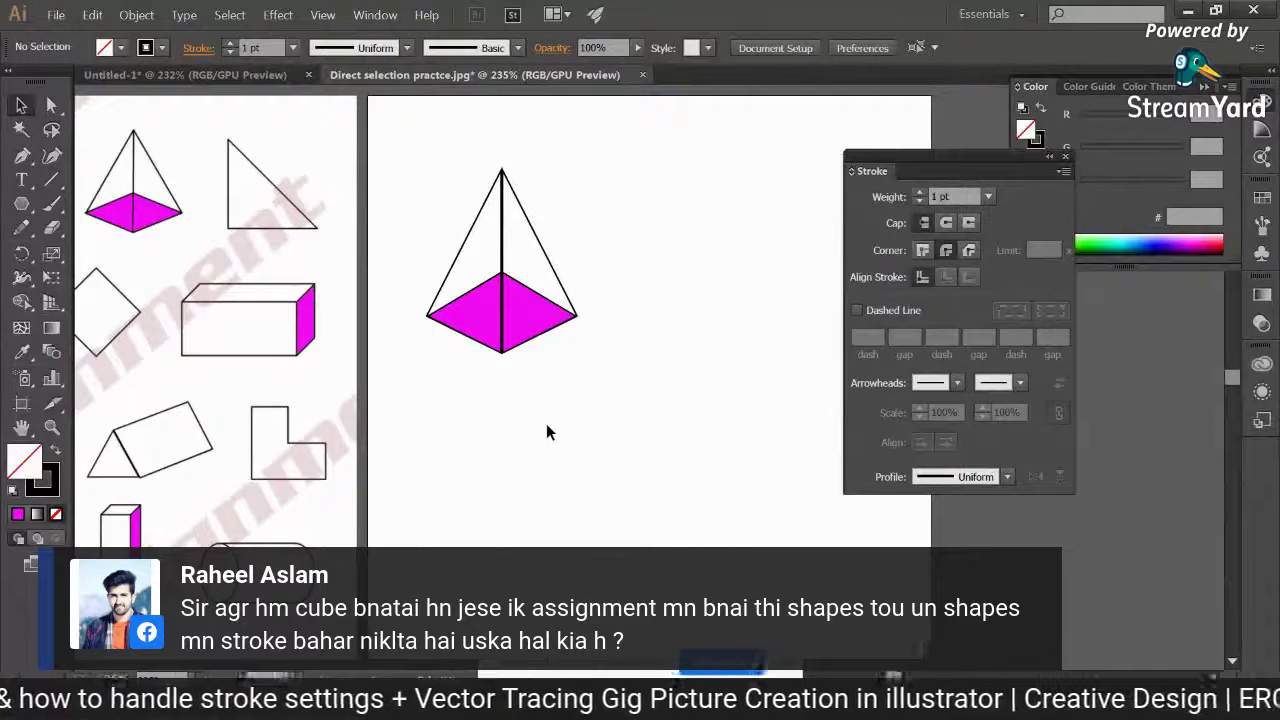
pyautogui.moveTo(524, 408); pyautogui.dragTo(715, 485)
pyautogui.moveTo(332, 233); pyautogui.dragTo(591, 249)
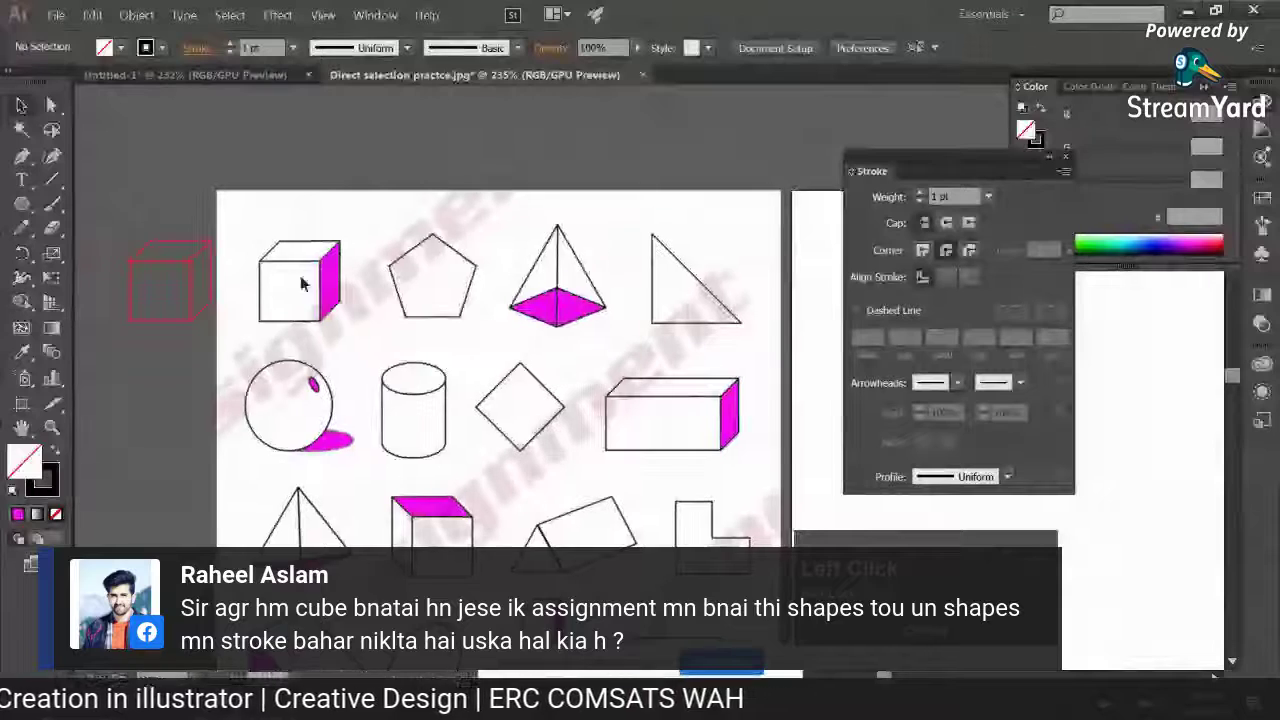
pyautogui.moveTo(606, 427); pyautogui.dragTo(592, 337)
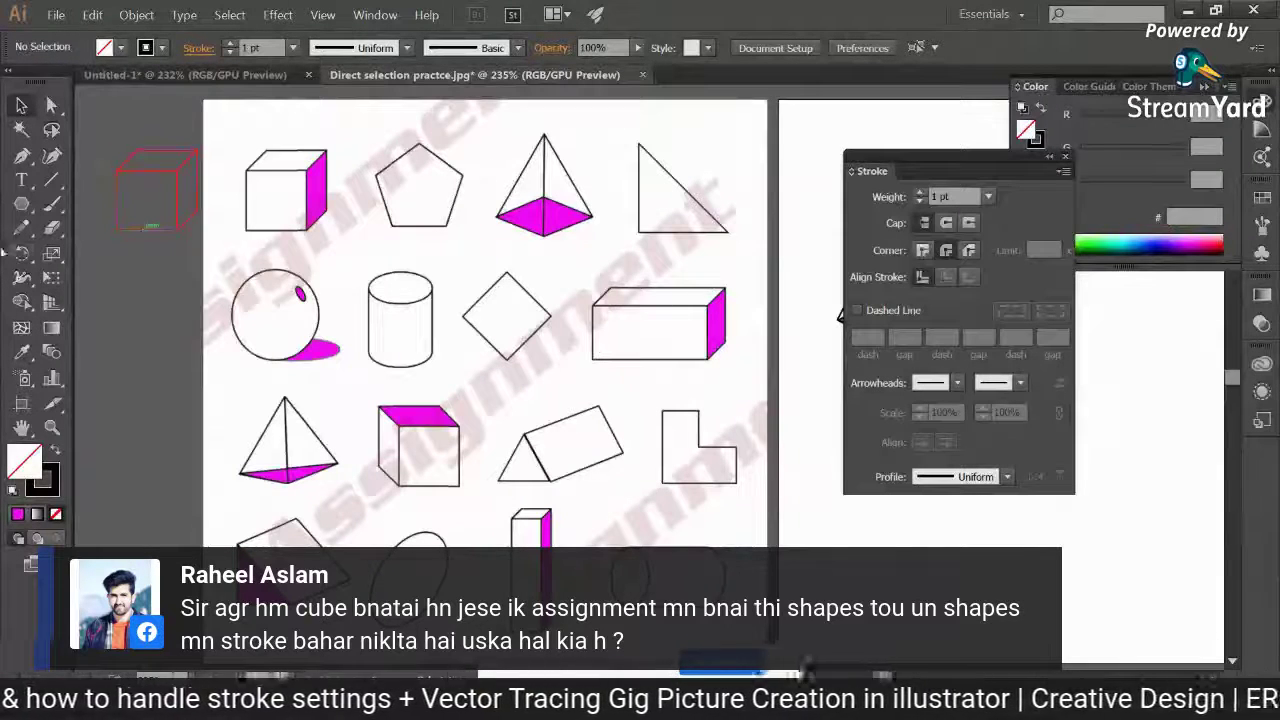
pyautogui.rightClick(20, 228)
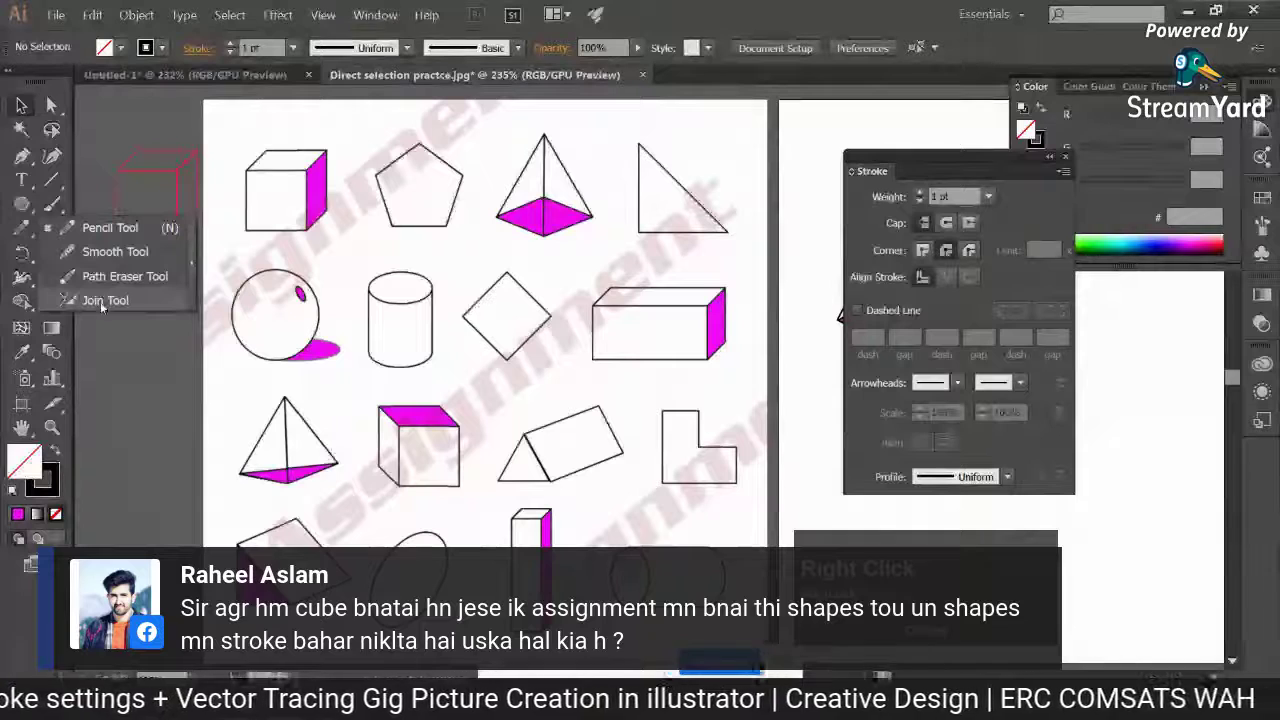
pyautogui.click(196, 336)
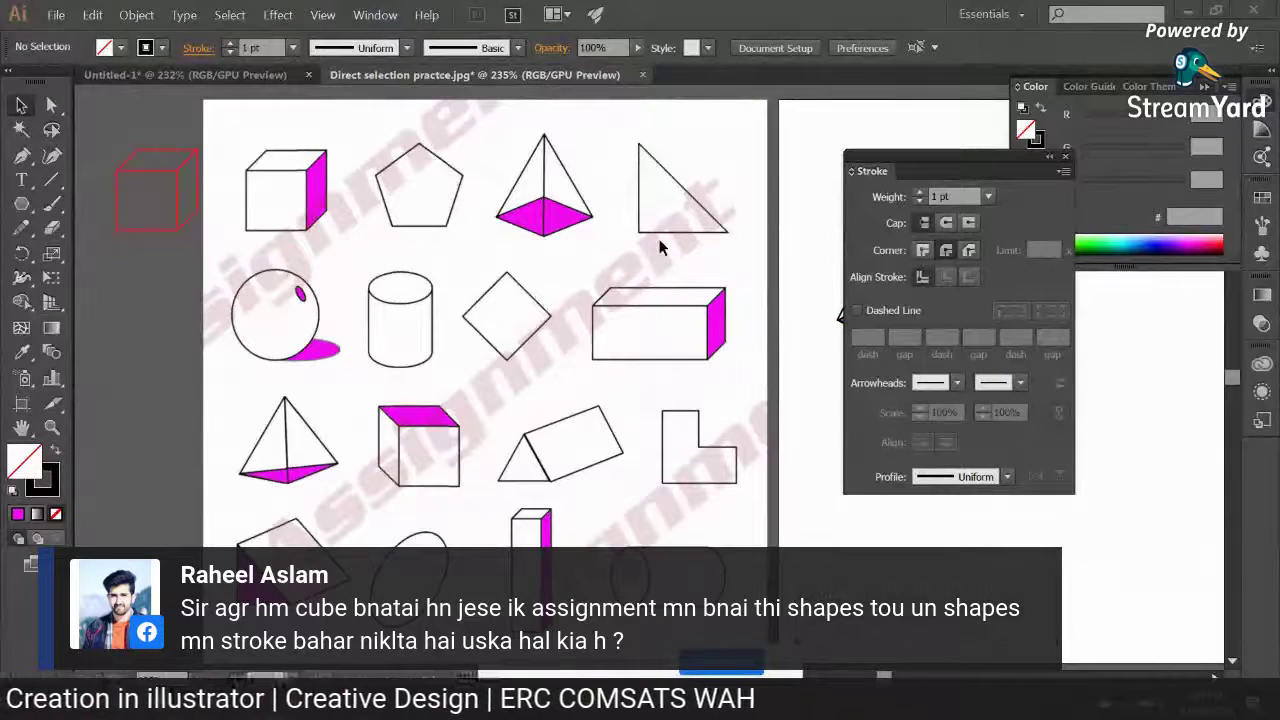
pyautogui.click(1065, 157)
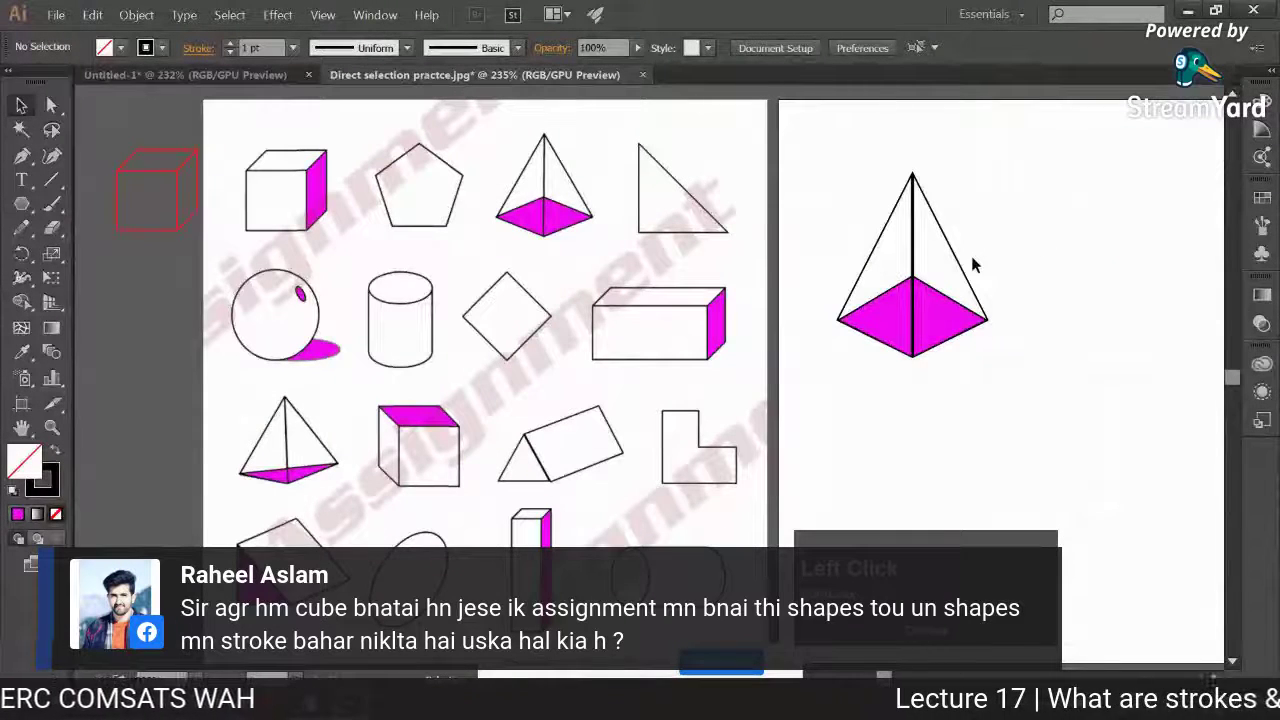
# Pull the pyramid's right face away to inspect the doubled centre edge, and undo the move
pyautogui.moveTo(1006, 251); pyautogui.dragTo(743, 314)
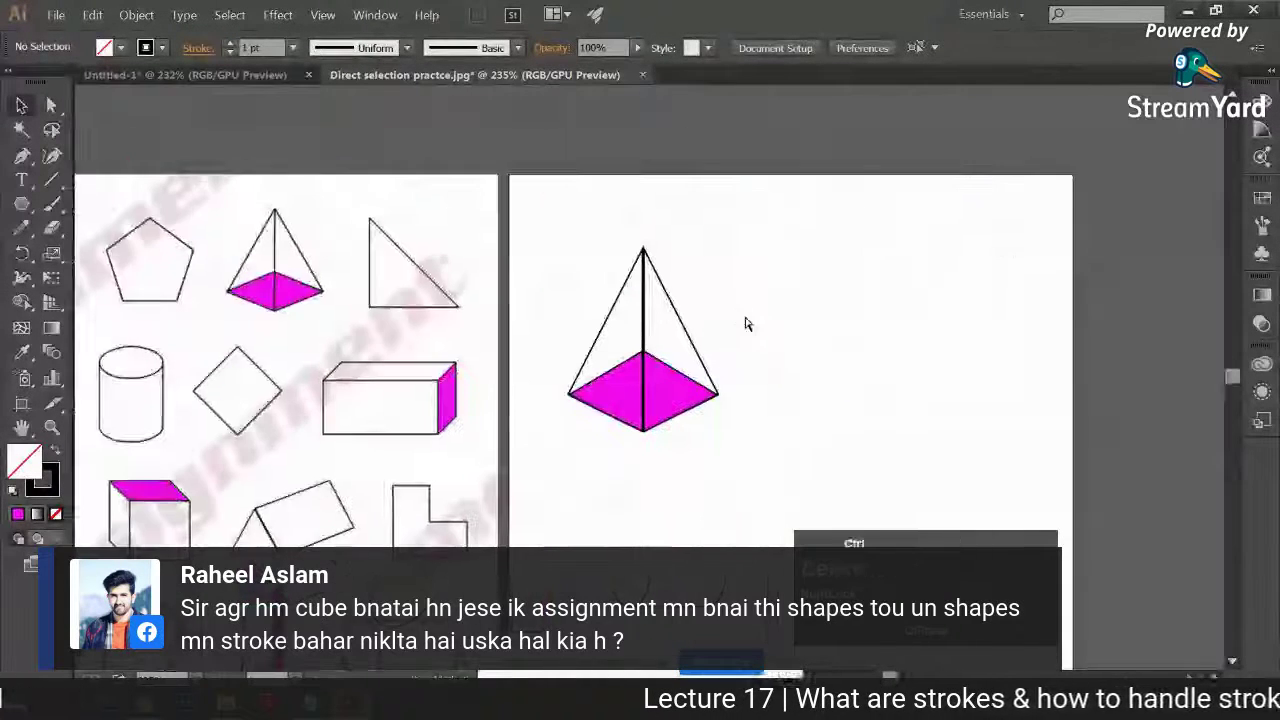
pyautogui.scroll(2, 745, 323)
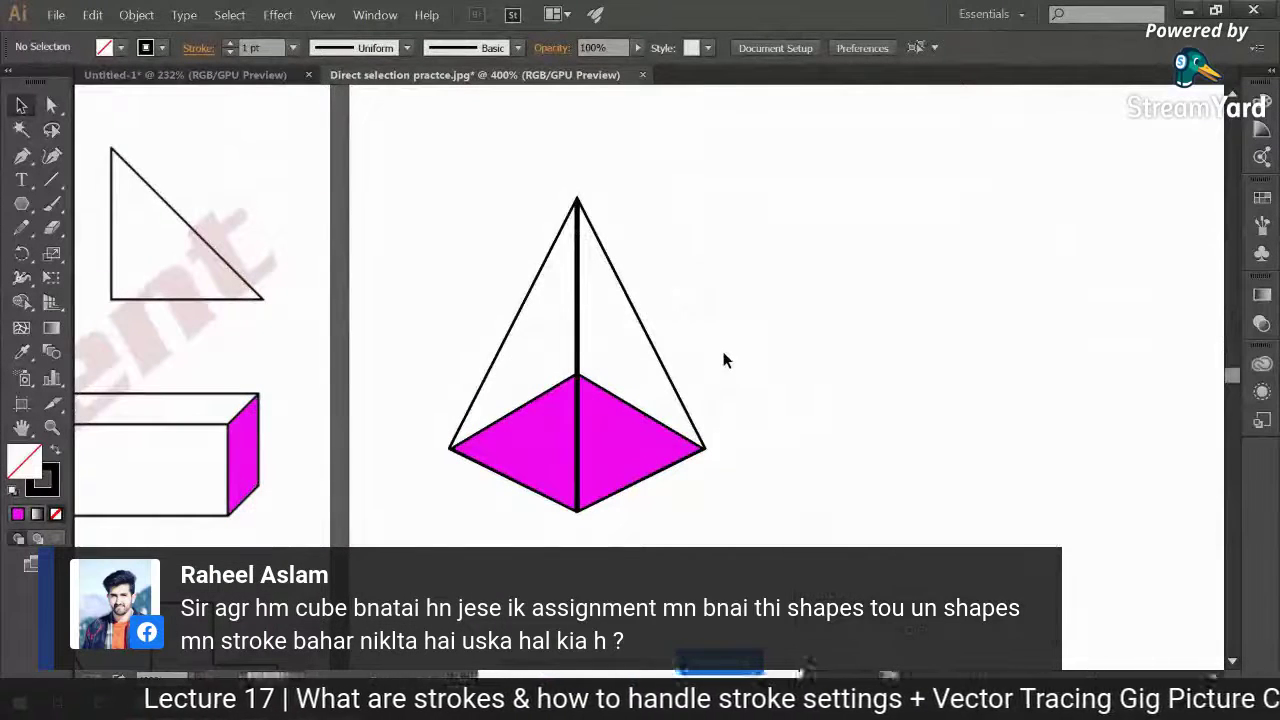
pyautogui.scroll(1, 725, 360)
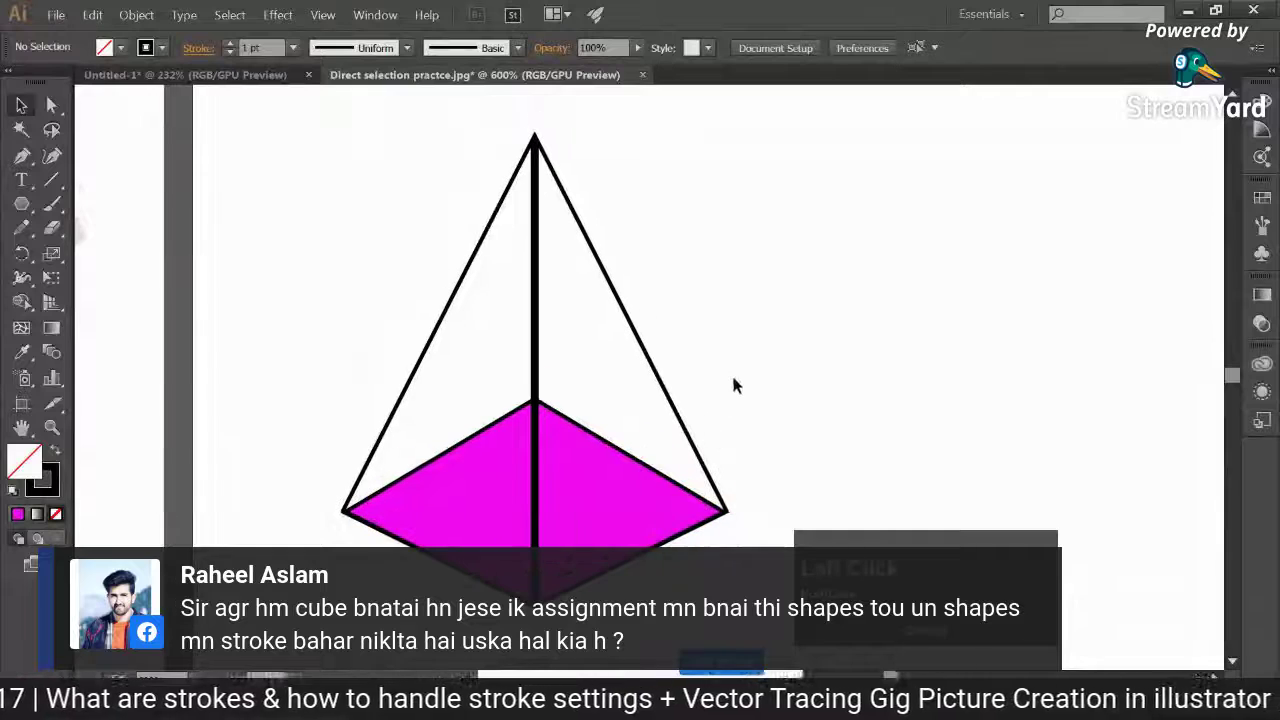
pyautogui.moveTo(641, 337); pyautogui.dragTo(733, 320)
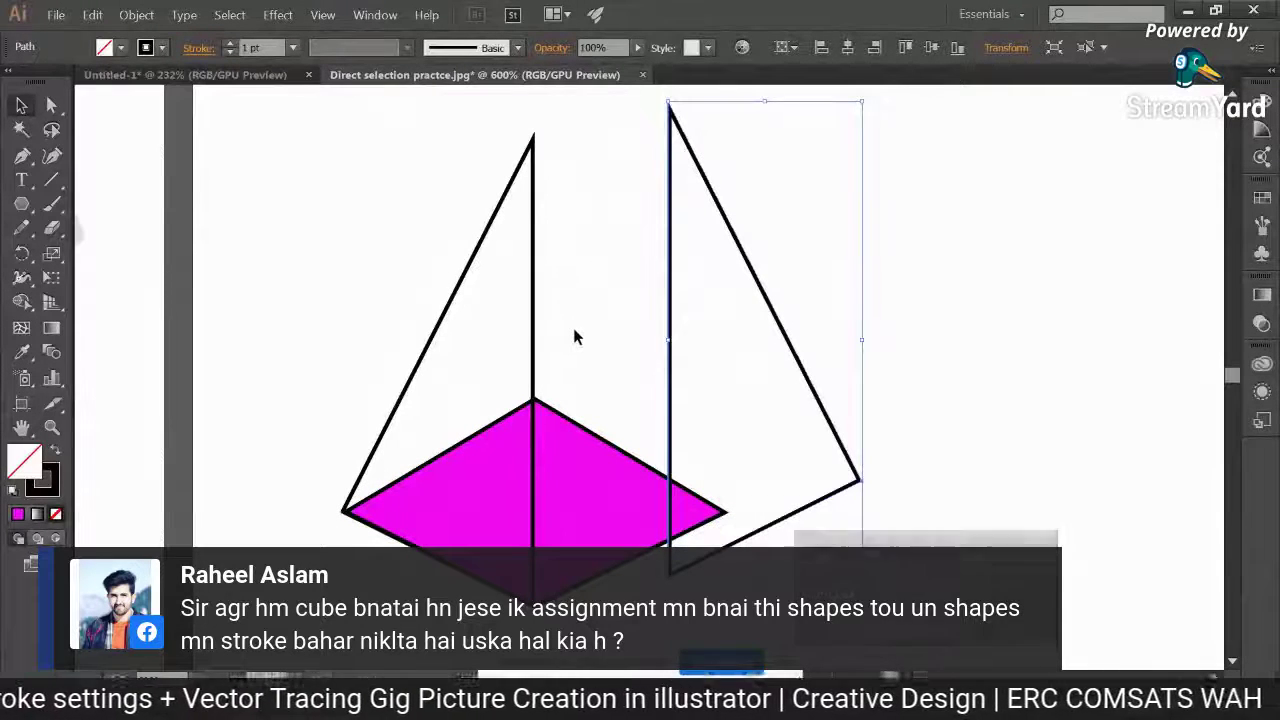
pyautogui.press('ctrl')
pyautogui.hotkey('ctrl', 'z')
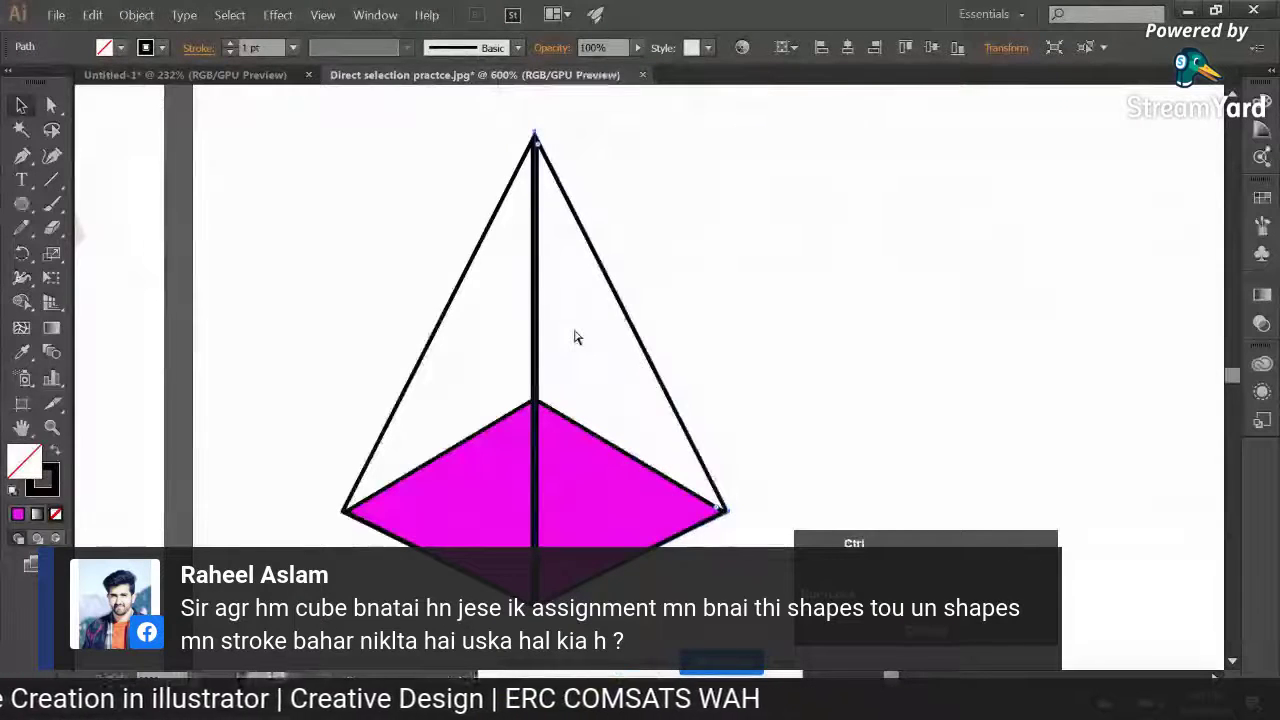
# Switch to outline view and examine how the pyramid's paths meet along the centre edge and corners
pyautogui.hotkey('ctrl', 'y')
pyautogui.click(773, 304)
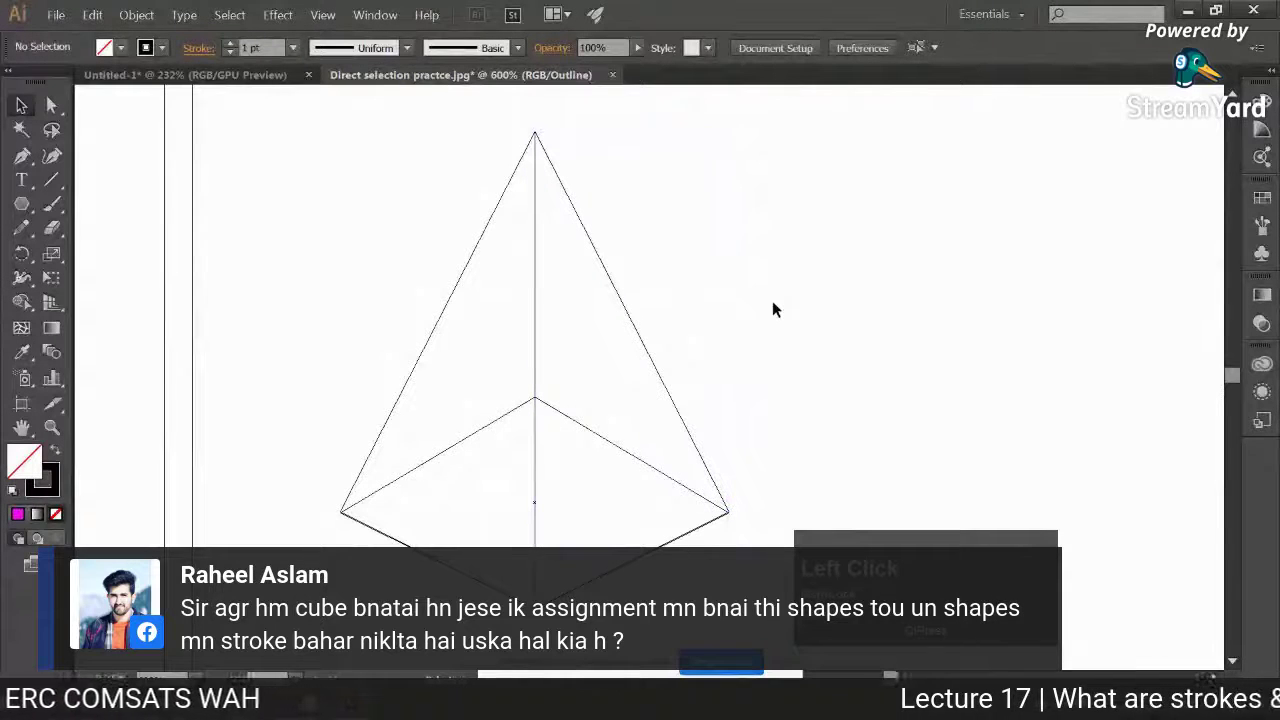
pyautogui.hotkey('ctrl', '0')
pyautogui.hotkey('ctrl', '-')
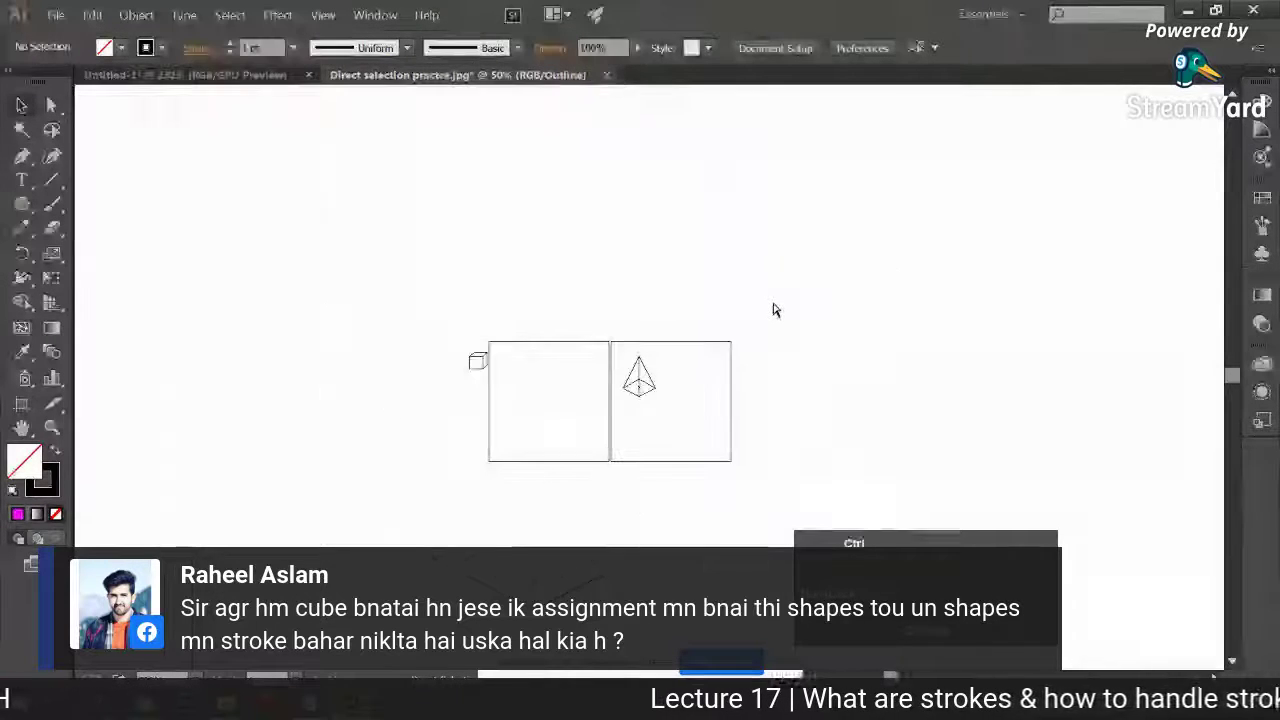
pyautogui.hotkey('ctrl', '+')
pyautogui.hotkey('ctrl', '+')
pyautogui.hotkey('ctrl', '+')
pyautogui.hotkey('ctrl', '+')
pyautogui.hotkey('ctrl', '+')
pyautogui.hotkey('ctrl', '+')
pyautogui.hotkey('ctrl', '+')
pyautogui.hotkey('ctrl', '+')
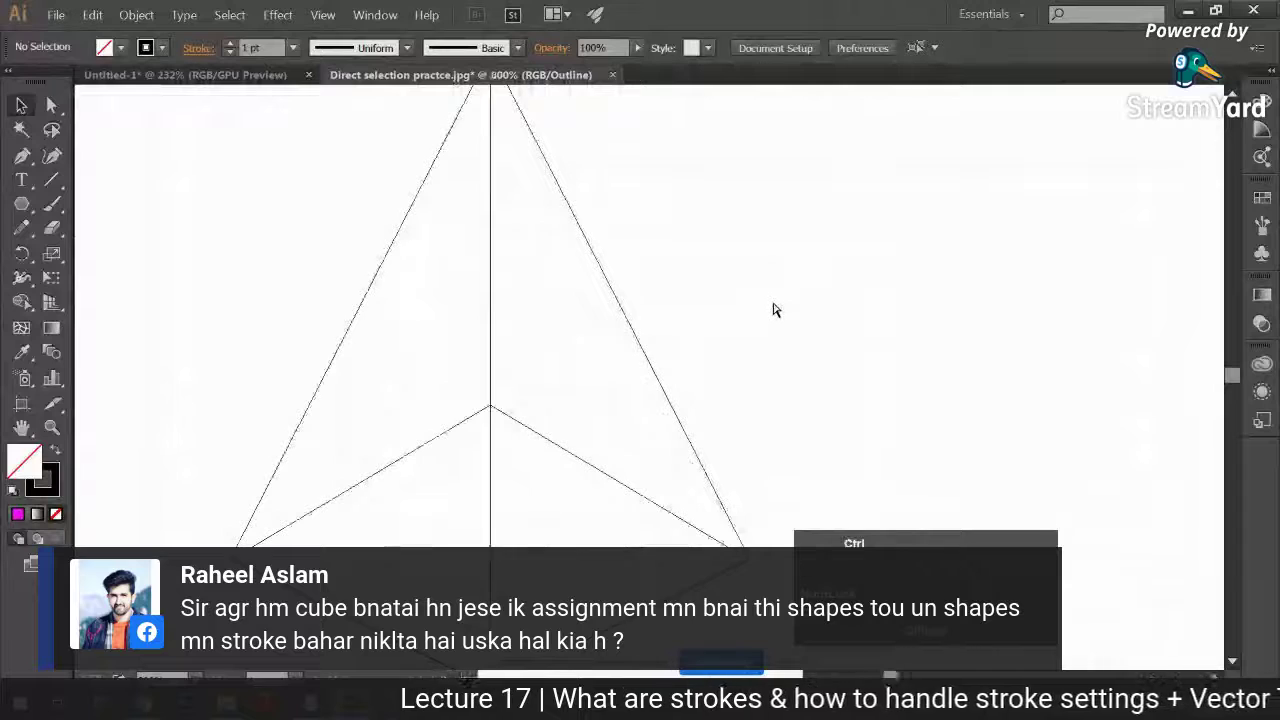
# Try moving the pyramid's right face aside in outline view, undo the move, and inspect the face's outer edge
pyautogui.hotkey('ctrl', '-')
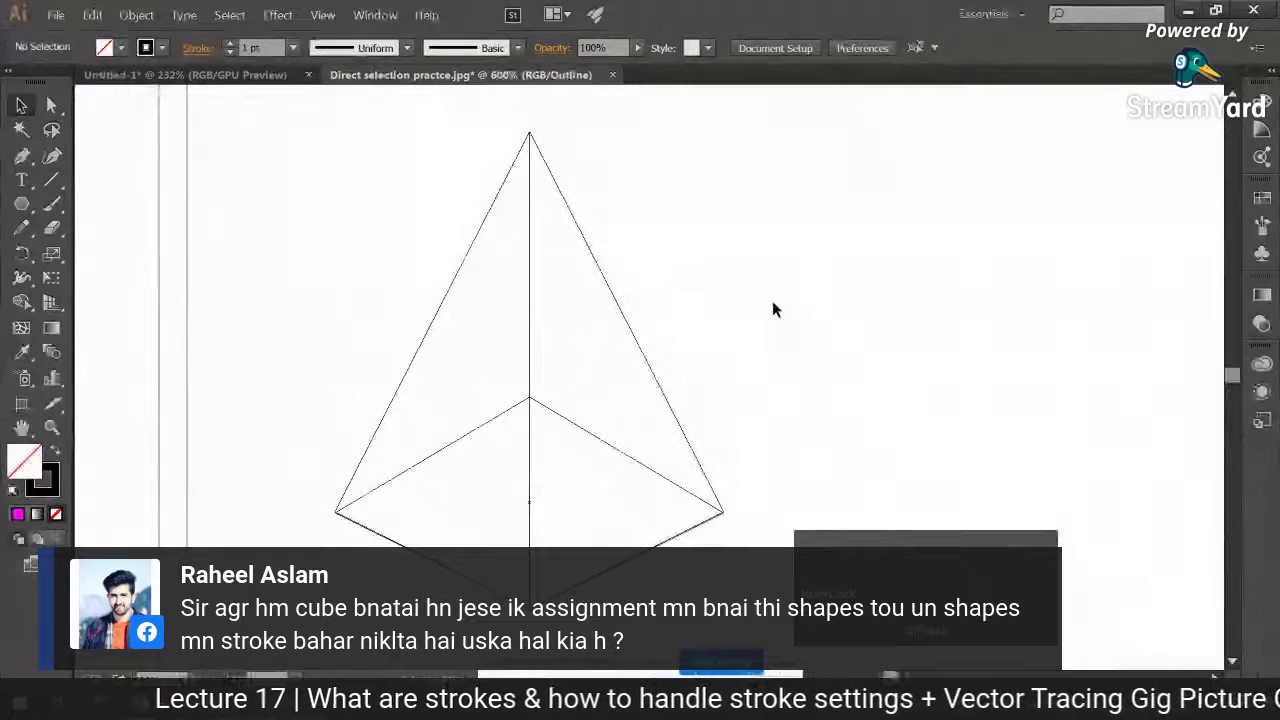
pyautogui.click(608, 288)
pyautogui.hotkey('ctrl', 'z')
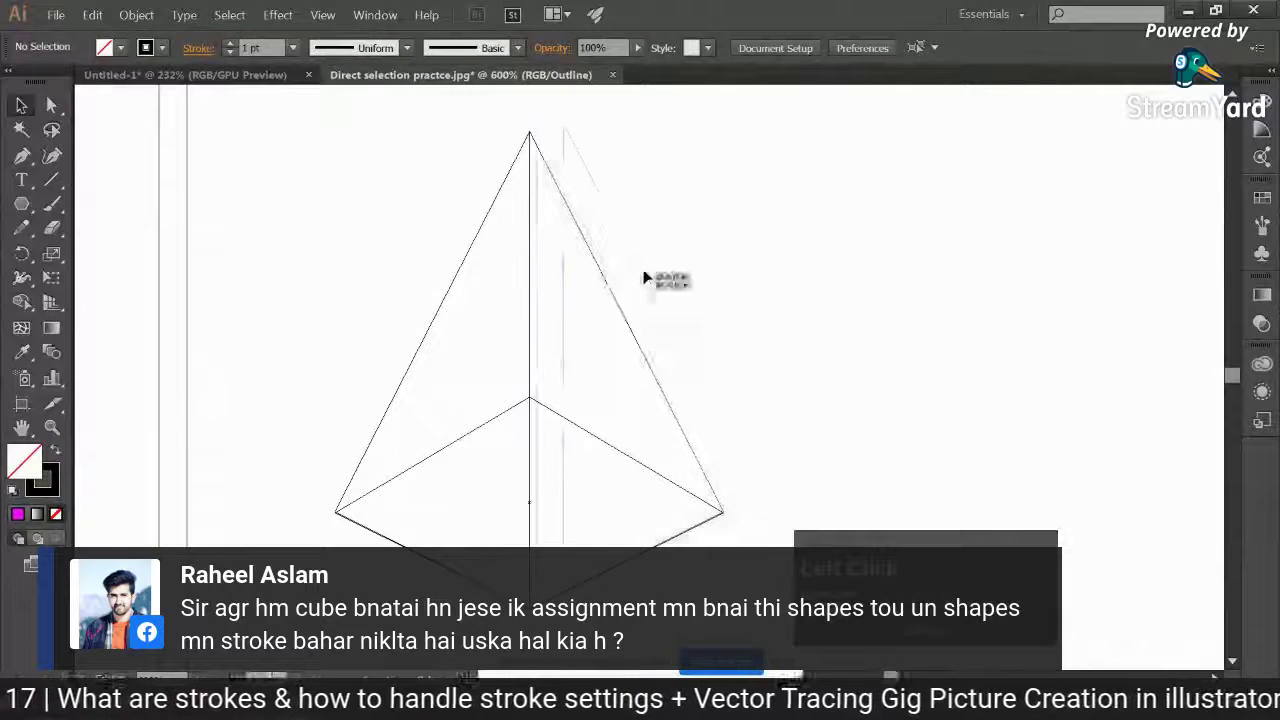
pyautogui.click(629, 277)
pyautogui.click(629, 277)
pyautogui.click(617, 294)
pyautogui.moveTo(625, 291); pyautogui.dragTo(619, 293)
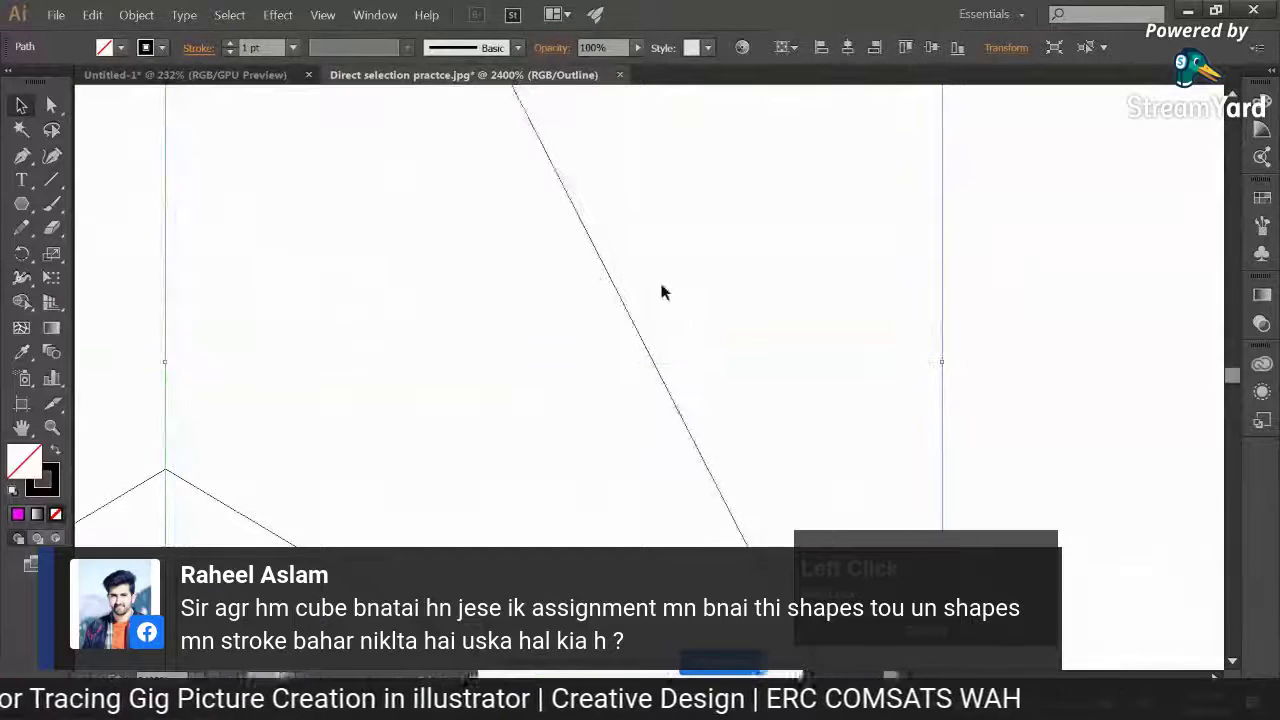
# Return the pyramid from outline view to the coloured preview and deselect its right face
pyautogui.hotkey('ctrl', '-')
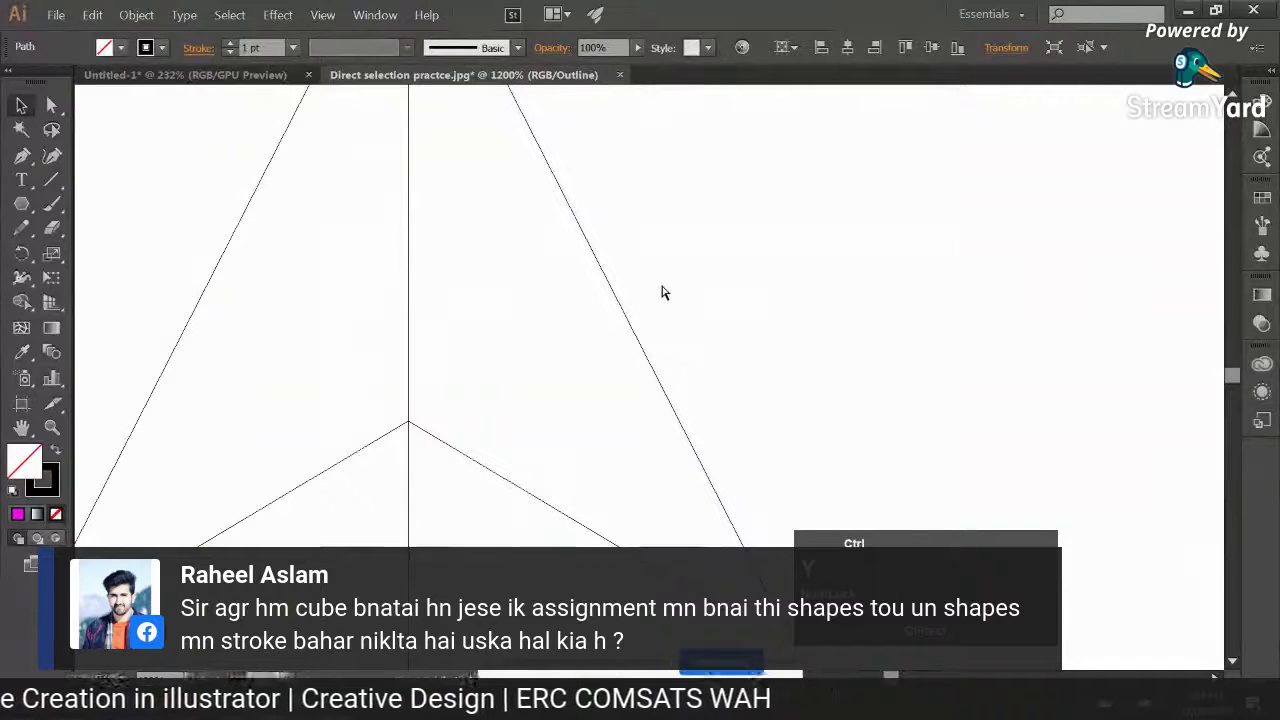
pyautogui.hotkey('ctrl', '-')
pyautogui.hotkey('ctrl', '-')
pyautogui.hotkey('ctrl', '-')
pyautogui.hotkey('ctrl', 'y')
pyautogui.click(661, 292)
pyautogui.hotkey('ctrl', '+')
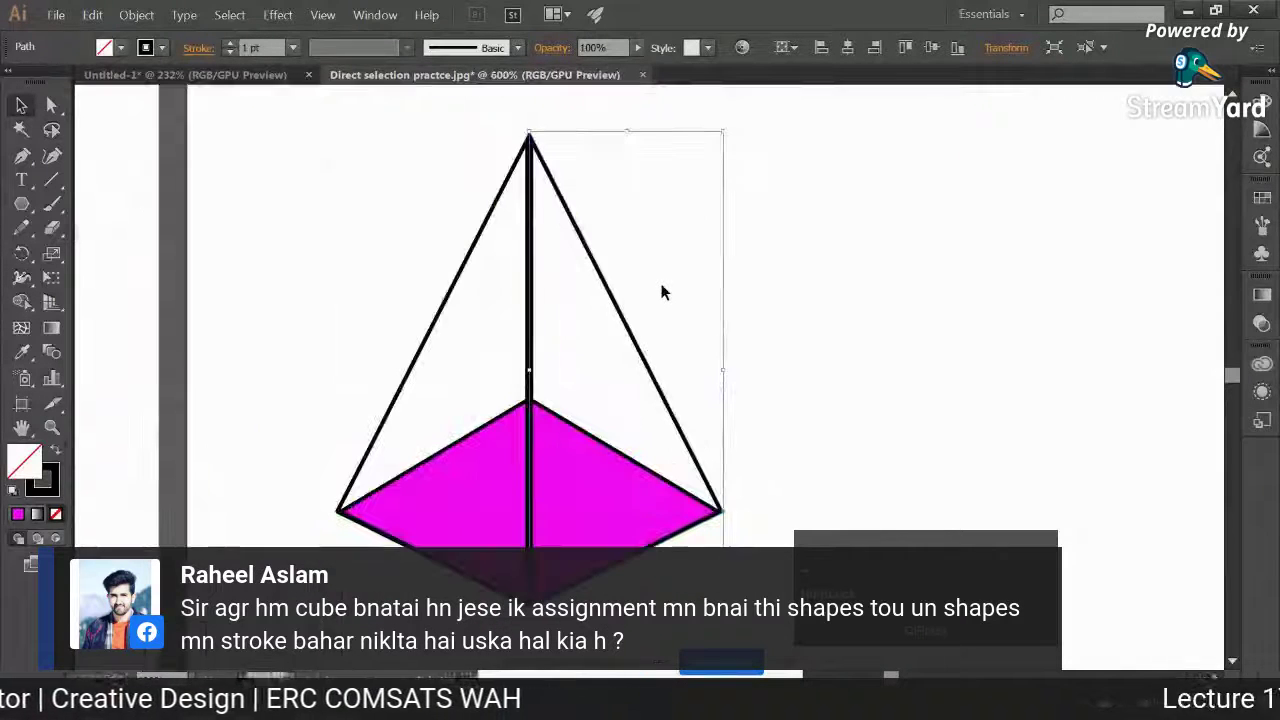
pyautogui.click(788, 327)
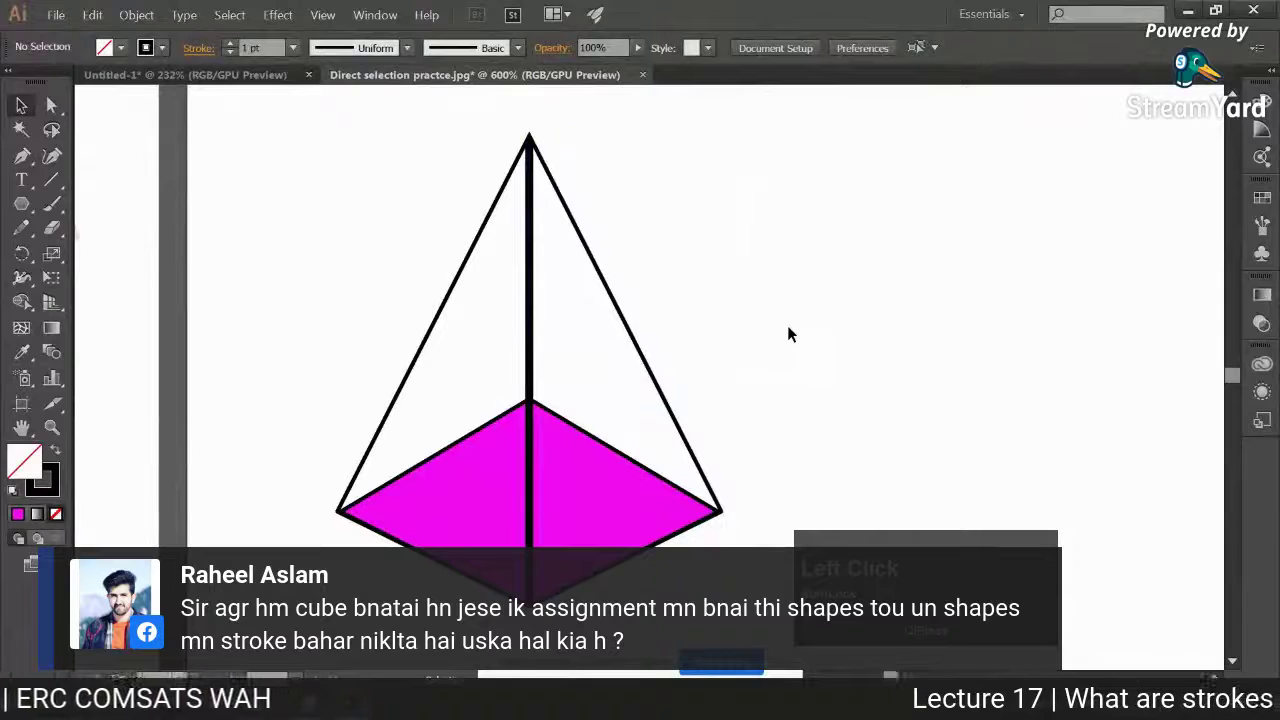
# Check the overlapping path on the pyramid's centre edge, deselect it, and bring the whole reference sheet into view
pyautogui.click(529, 278)
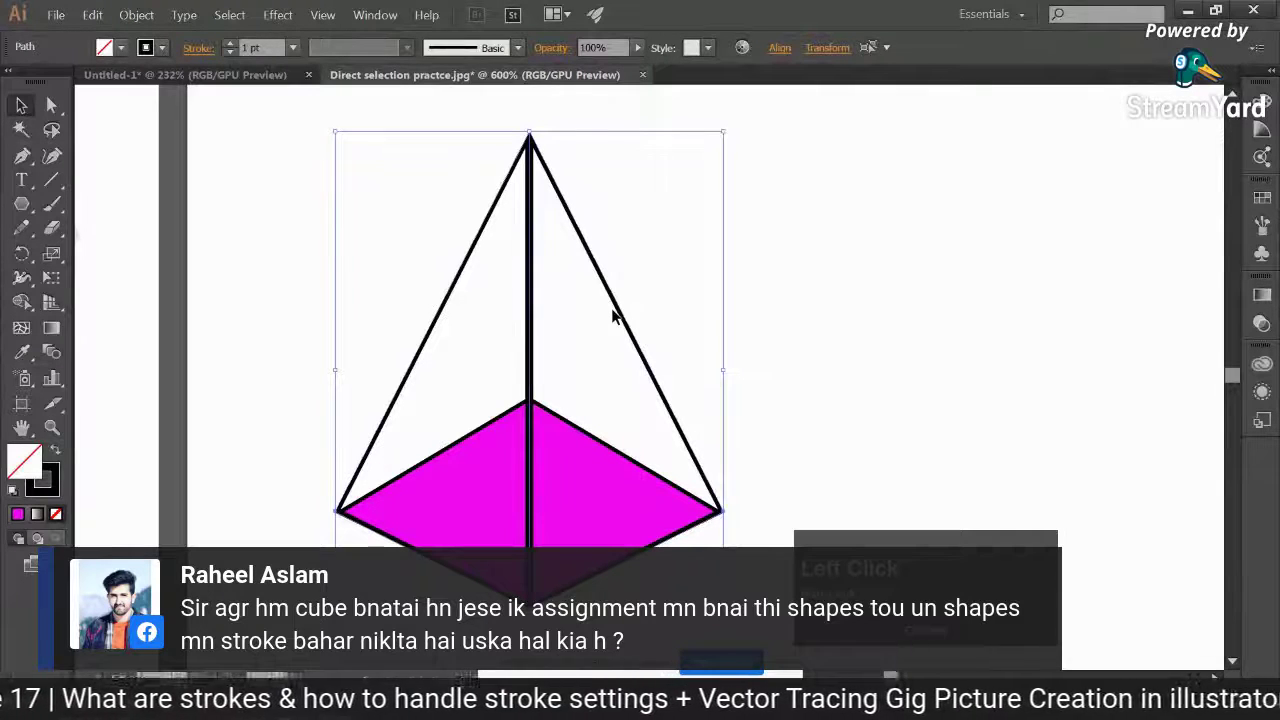
pyautogui.click(711, 274)
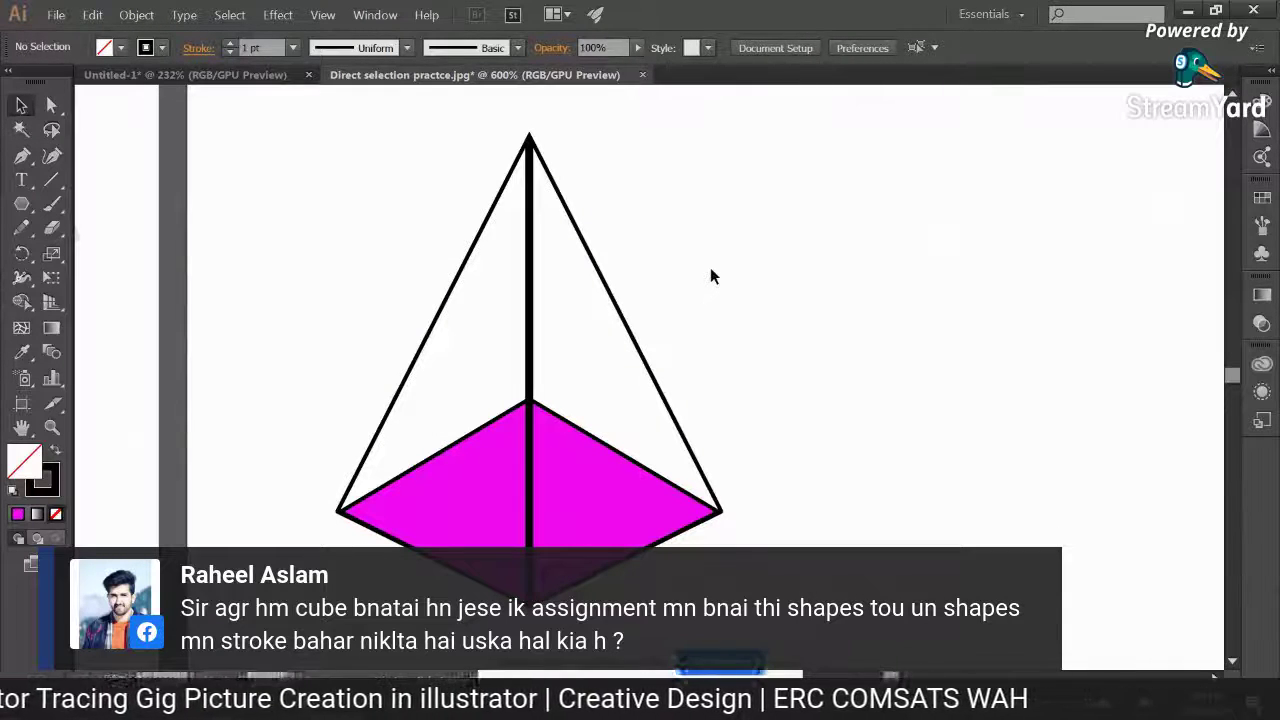
pyautogui.hotkey('ctrl', '0')
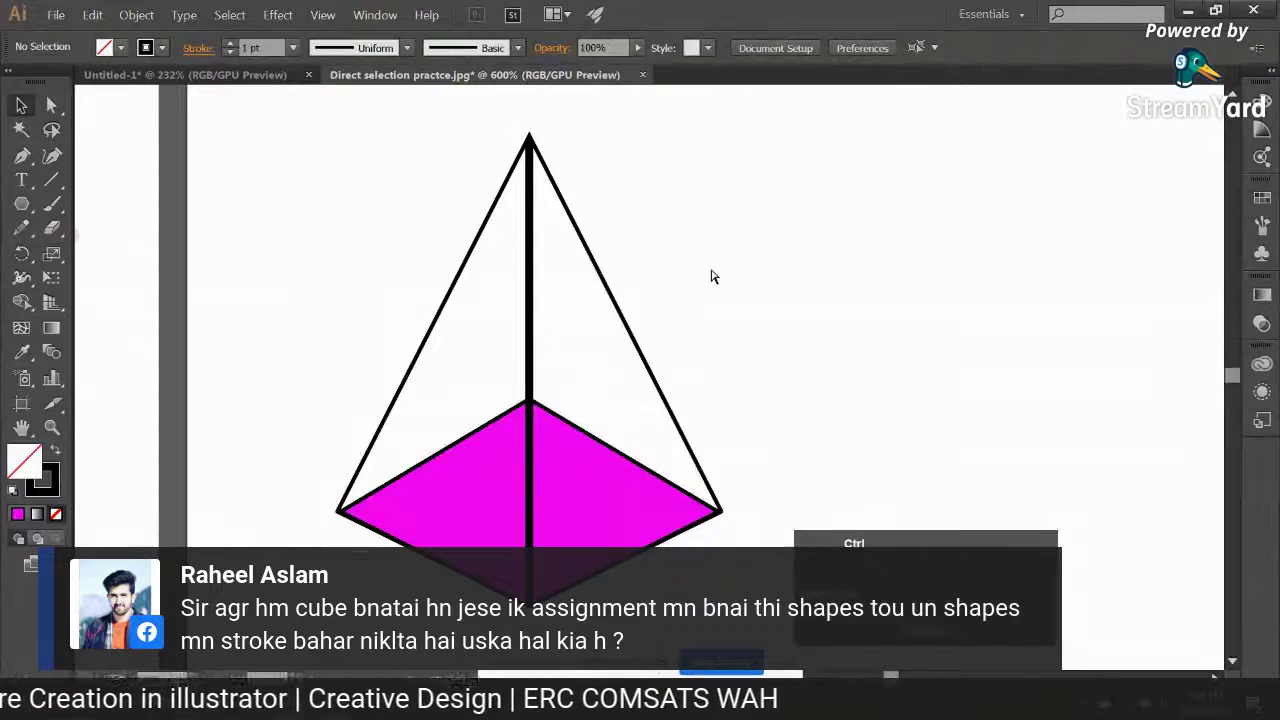
pyautogui.hotkey('ctrl', '-')
pyautogui.hotkey('ctrl', '-')
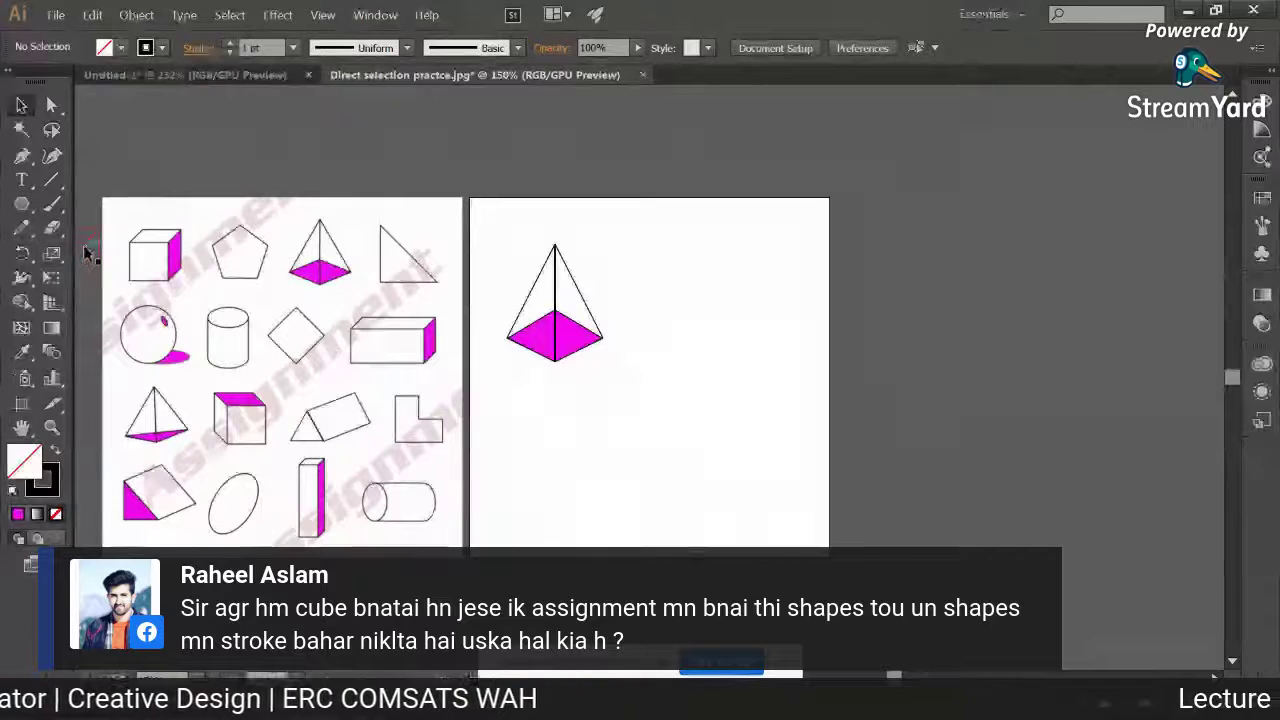
pyautogui.moveTo(21, 204); pyautogui.dragTo(90, 199)
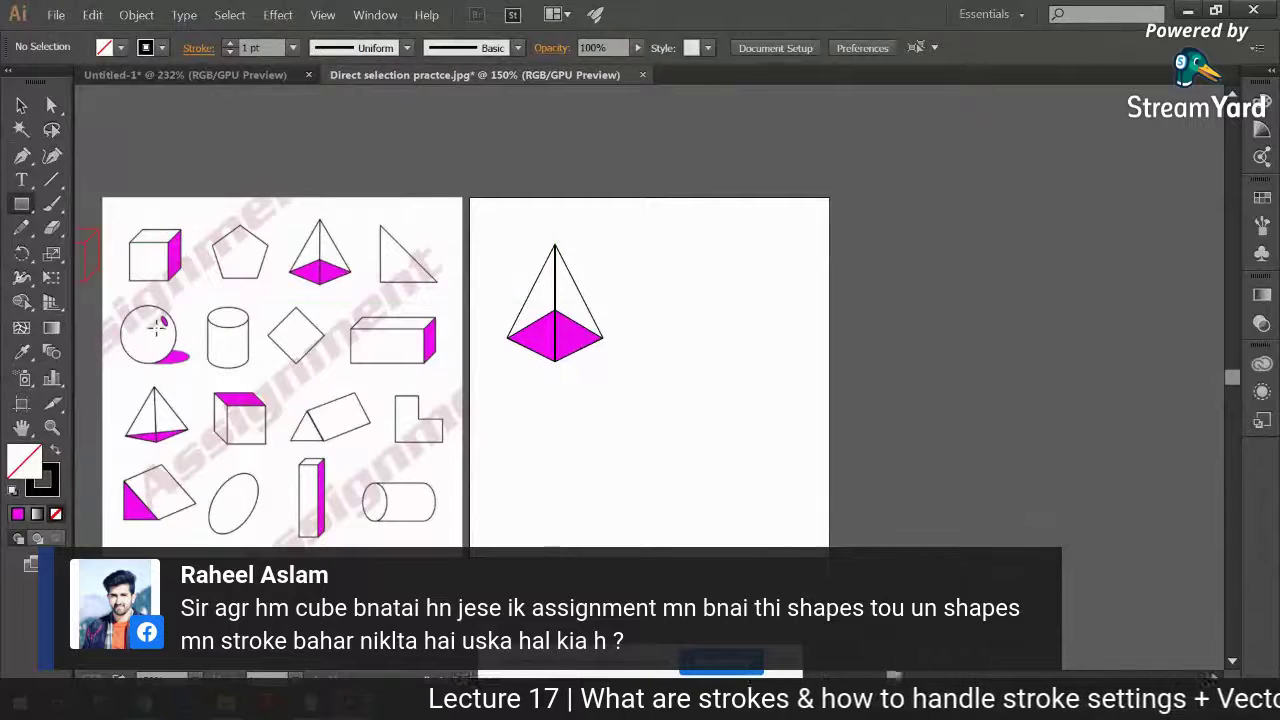
pyautogui.click(21, 105)
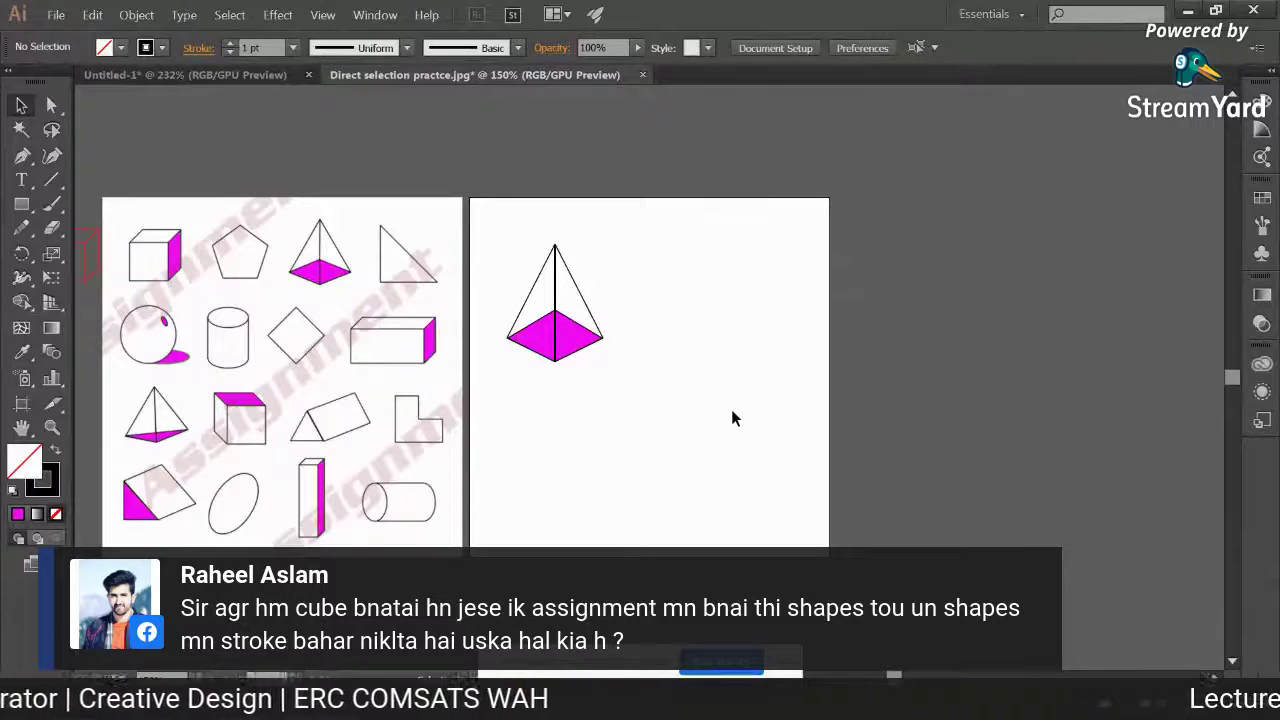
pyautogui.click(547, 260)
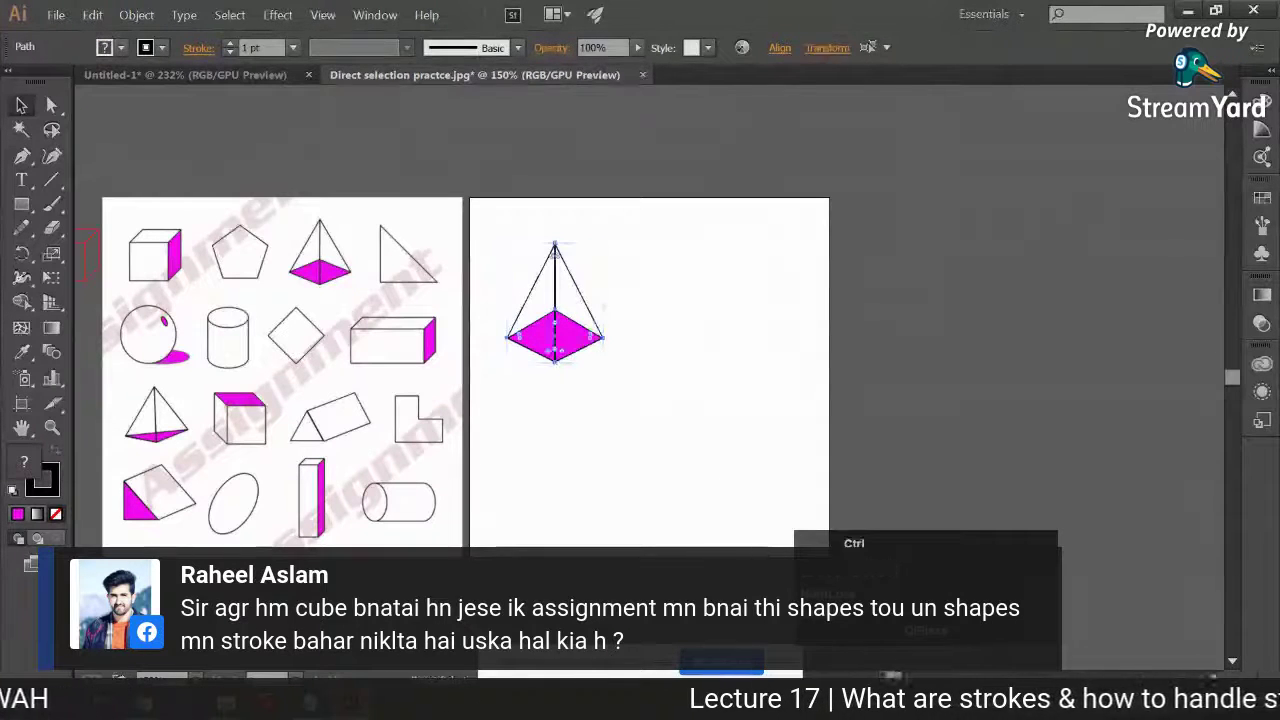
pyautogui.hotkey('ctrl', 'n')
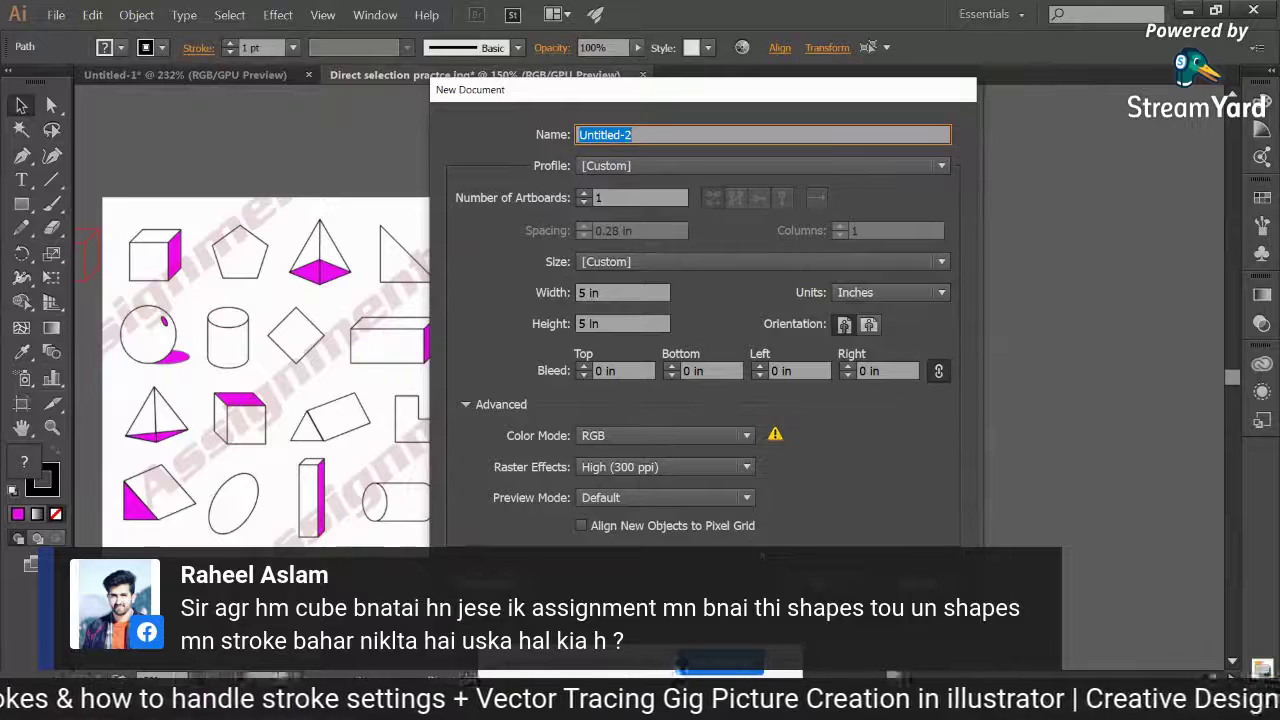
pyautogui.click(926, 587)
# Switch to StreamYard, remove the viewer's question from the broadcast, read the latest comments, and minimize the browser
pyautogui.hotkey('alt', 'Tab')
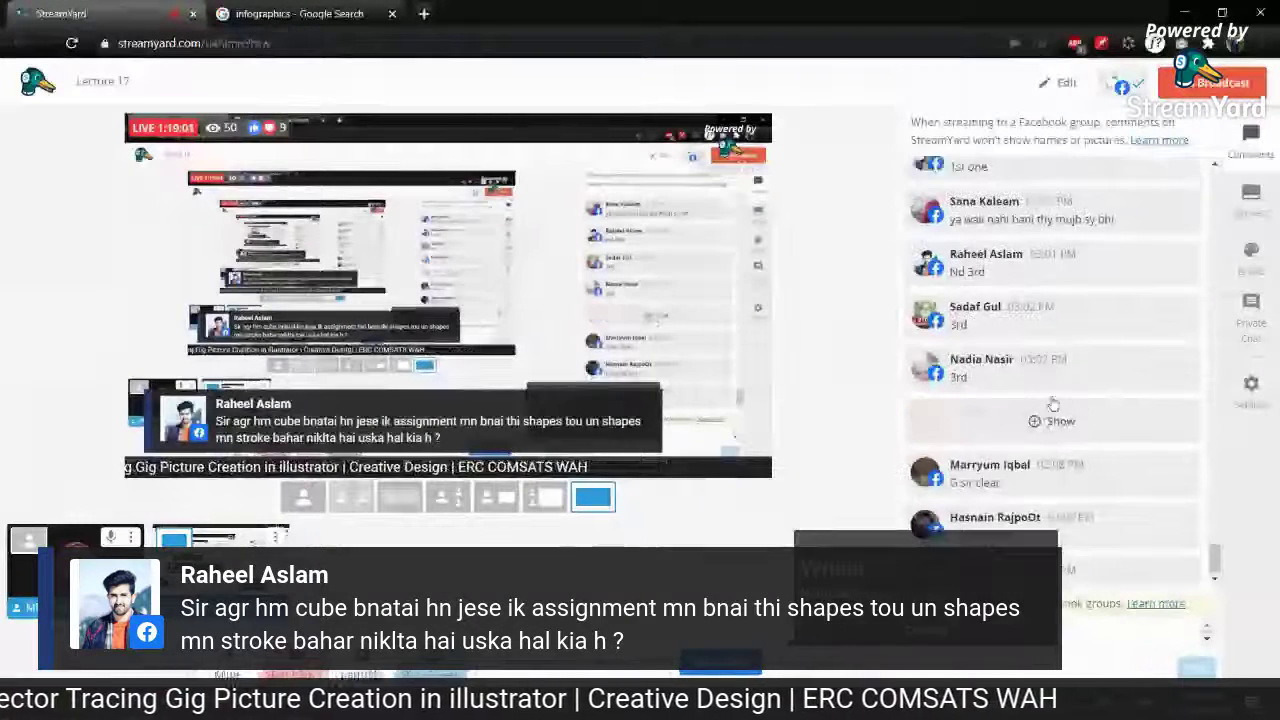
pyautogui.scroll(5, 1040, 300)
pyautogui.click(1040, 300)
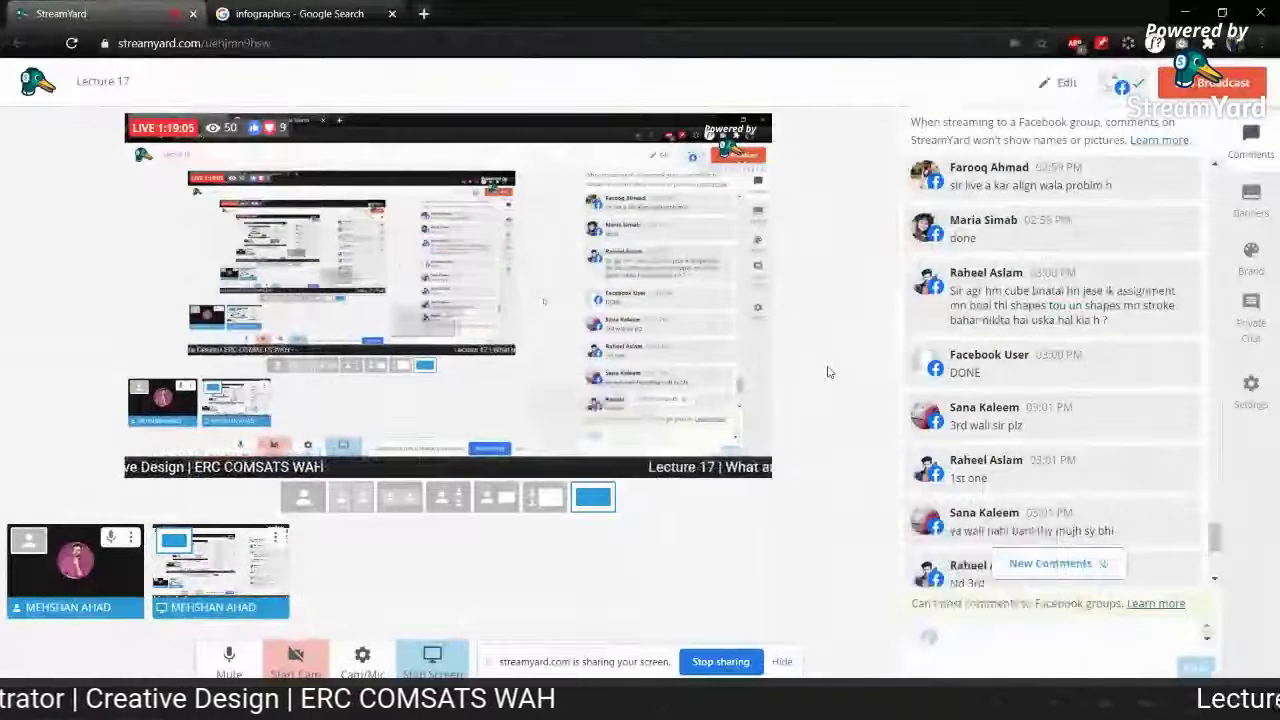
pyautogui.scroll(-5, 828, 430)
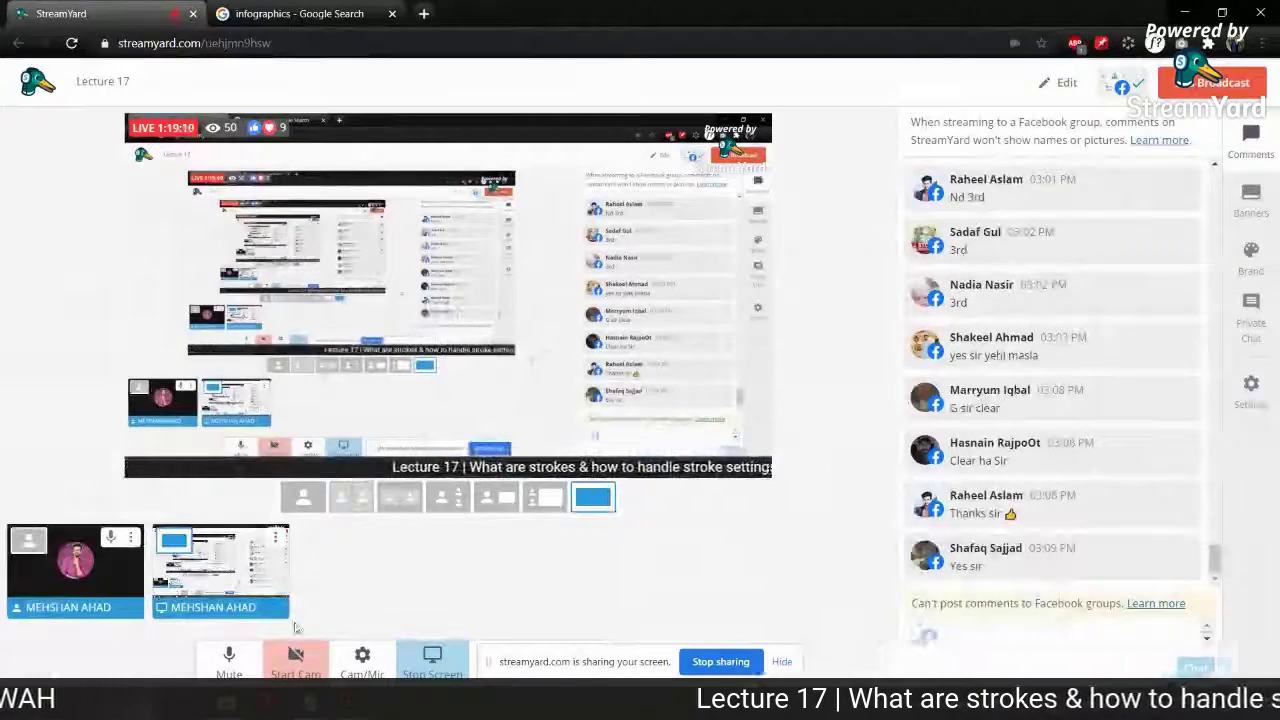
pyautogui.click(1183, 13)
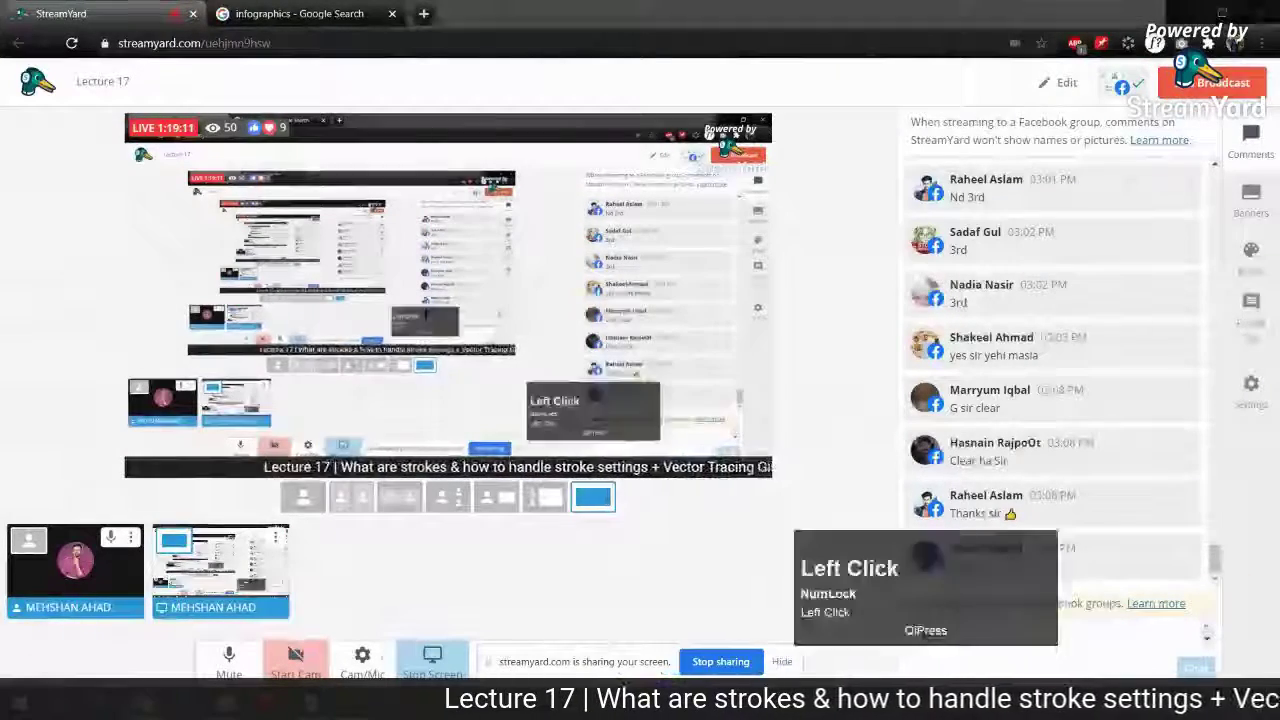
pyautogui.doubleClick(1240, 198)
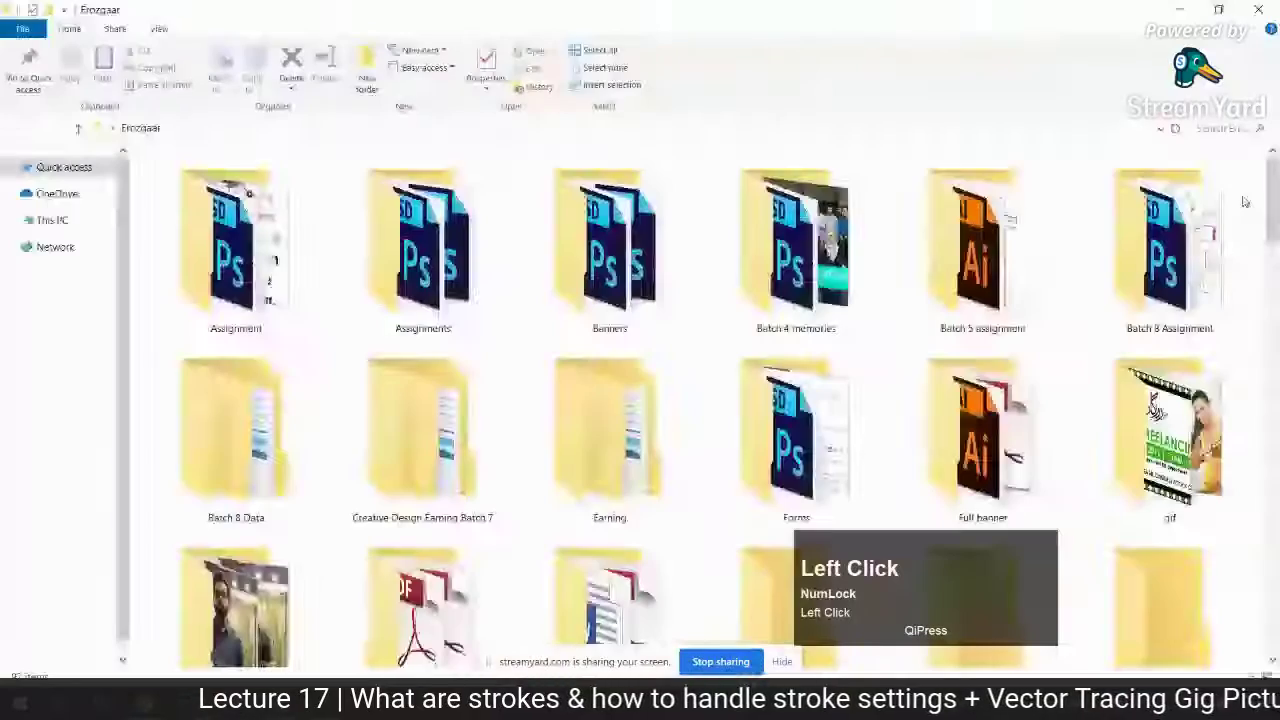
pyautogui.scroll(-2, 1181, 304)
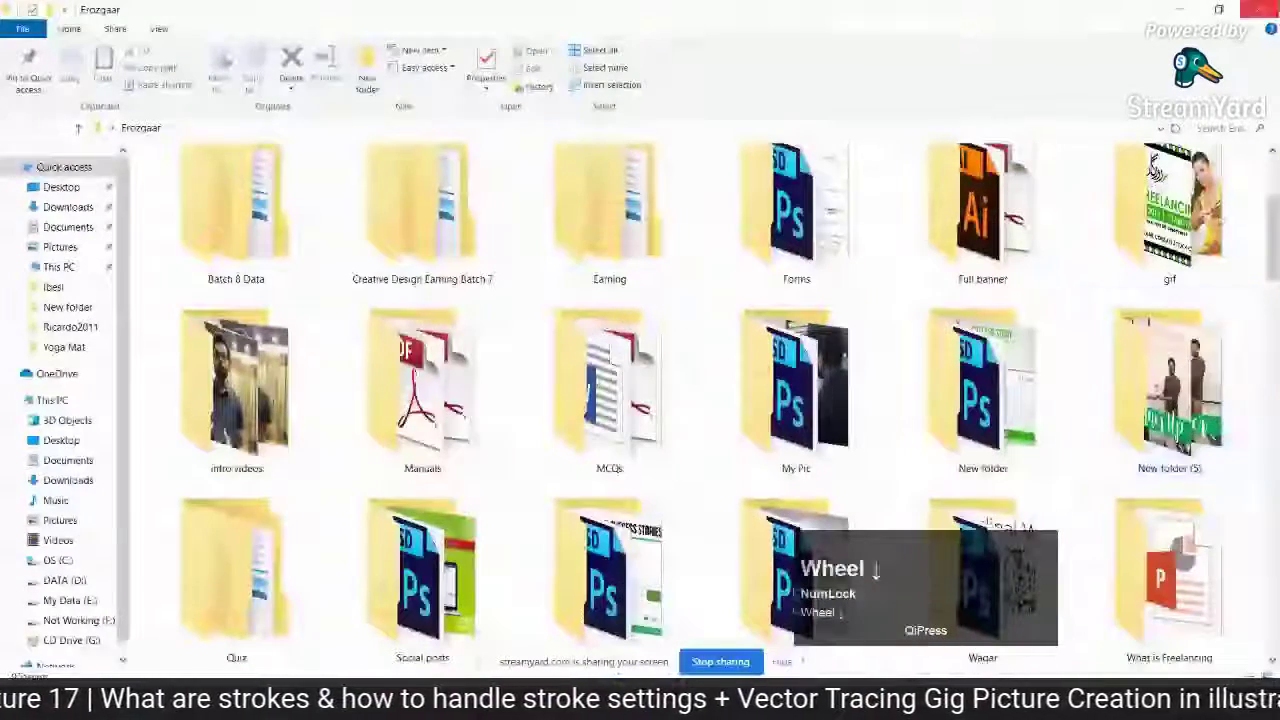
pyautogui.click(1259, 9)
# Open the Freelancing 6 folder in File Explorer and look through its client project folders
pyautogui.doubleClick(1236, 32)
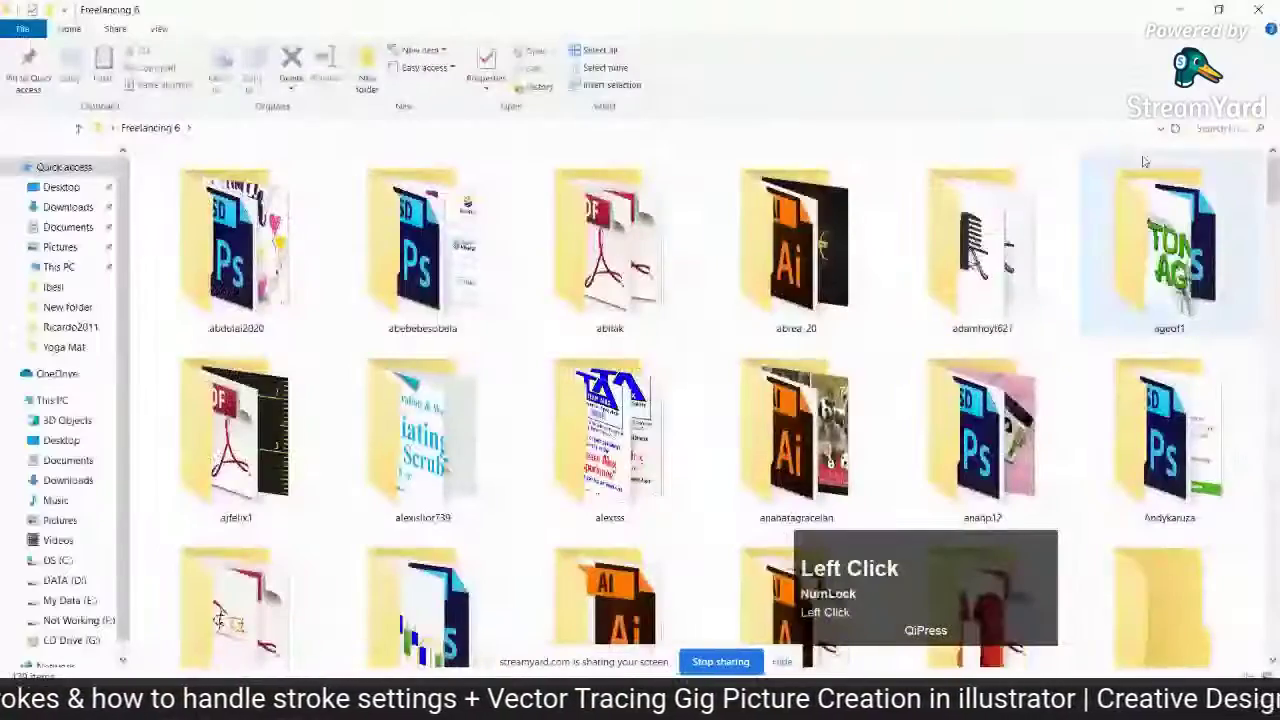
pyautogui.scroll(-1, 1042, 280)
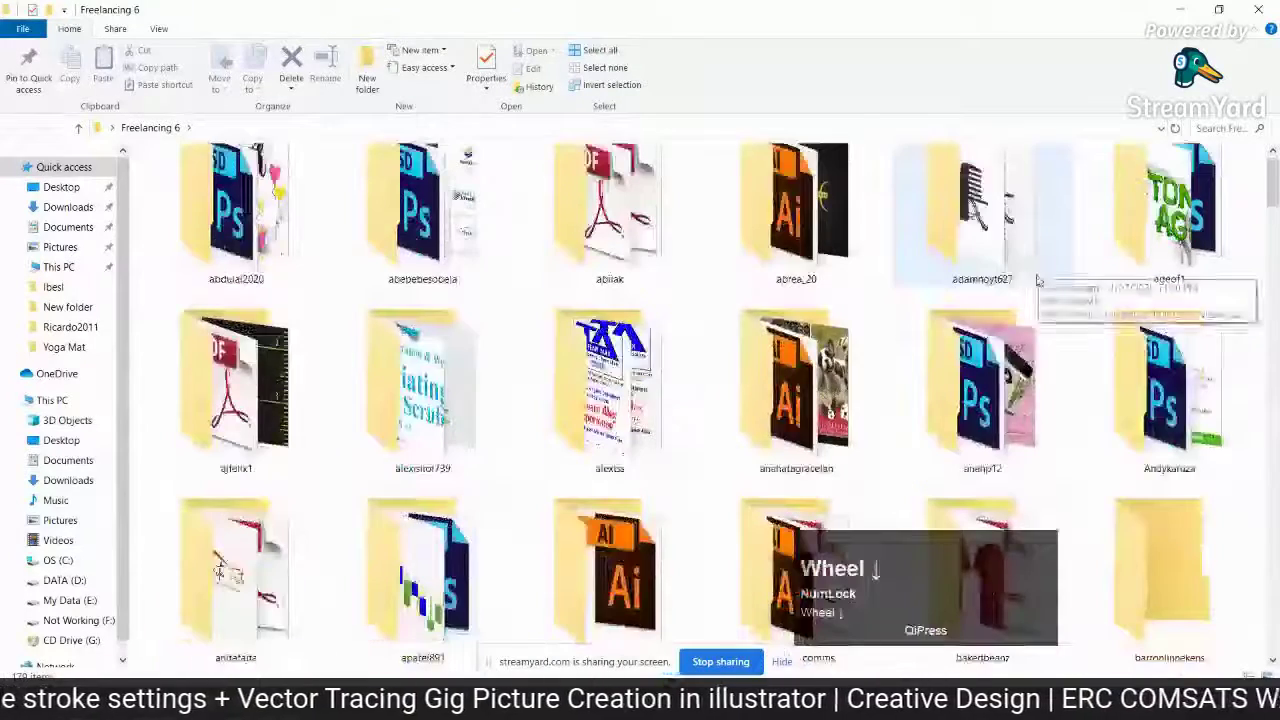
pyautogui.scroll(-2, 990, 320)
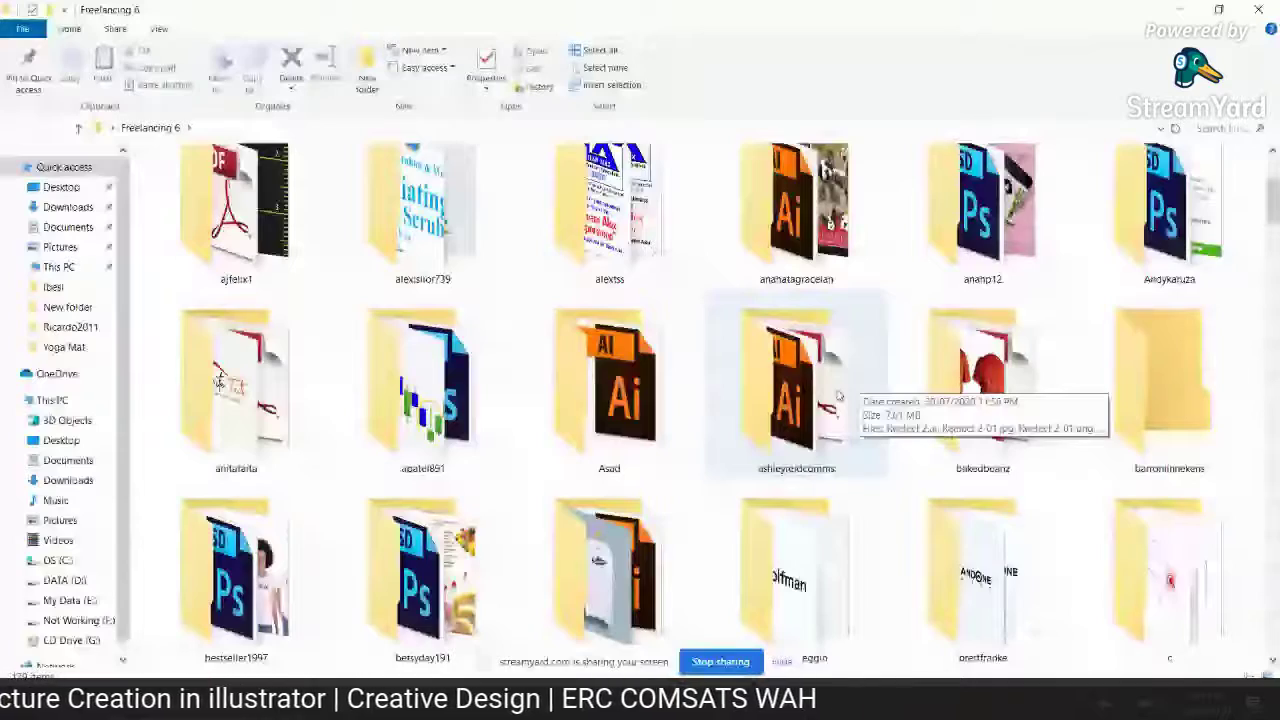
pyautogui.scroll(-3, 838, 396)
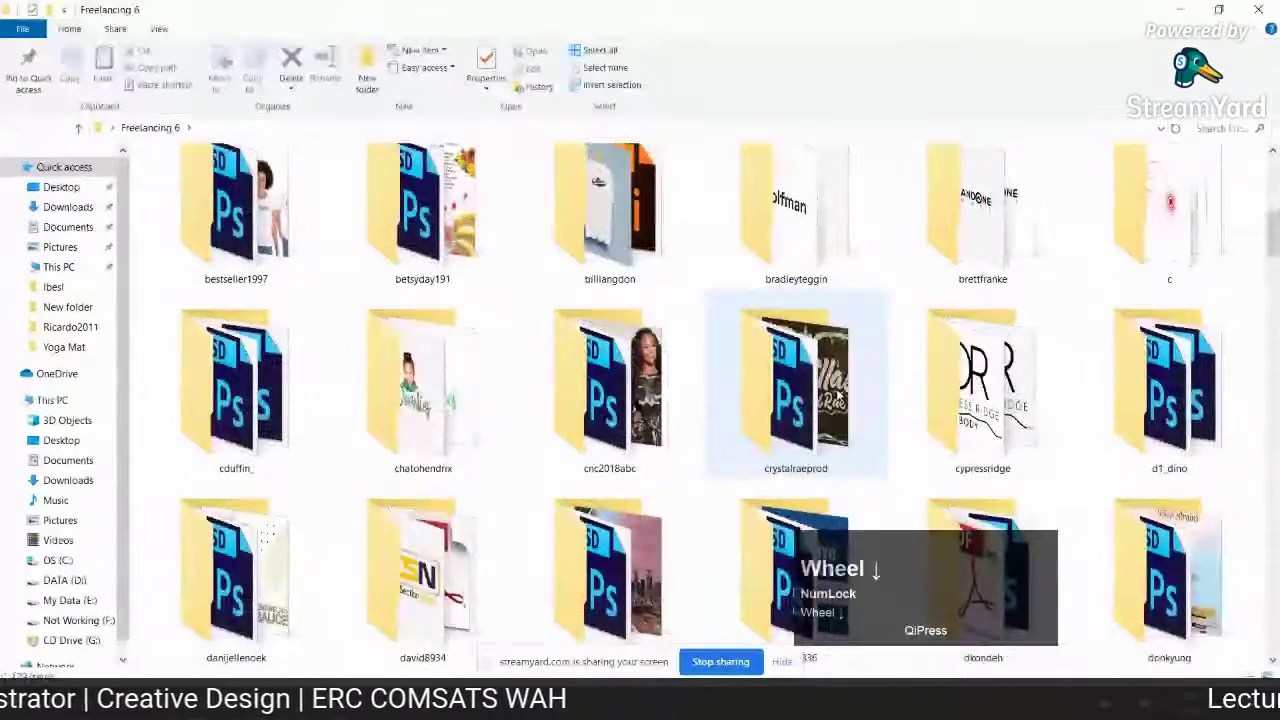
pyautogui.scroll(-3, 838, 396)
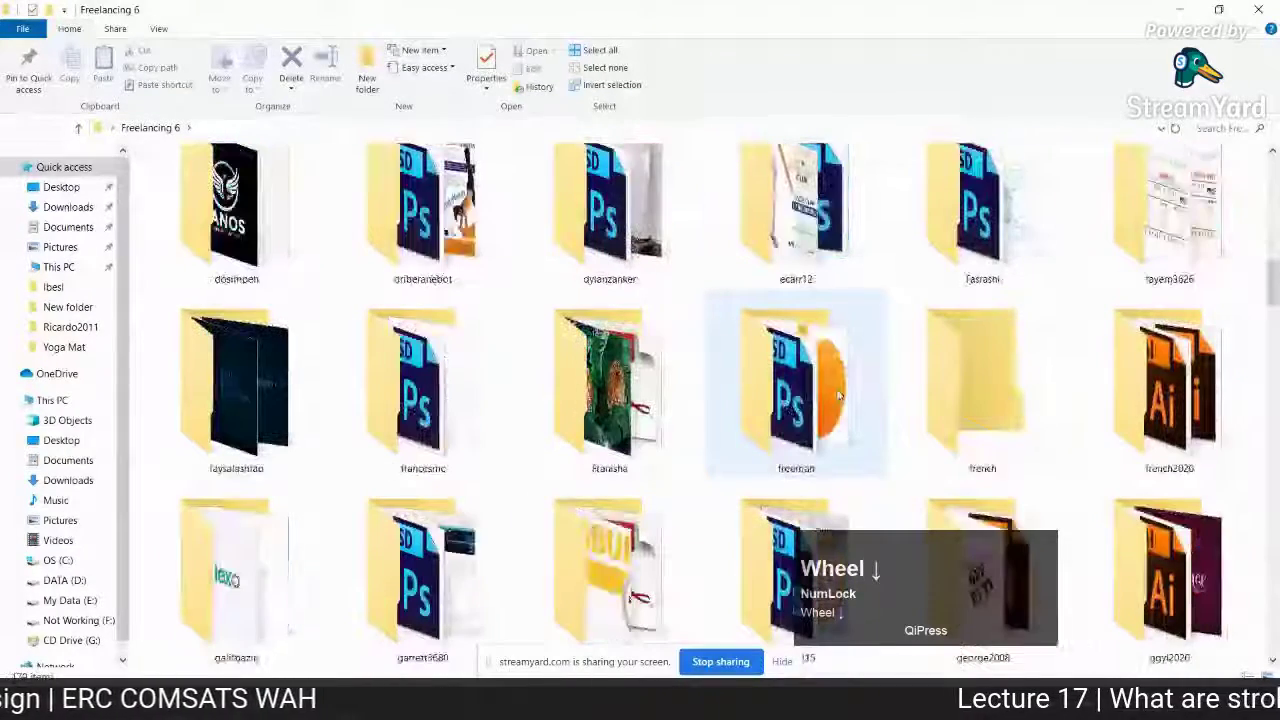
pyautogui.scroll(-5, 838, 396)
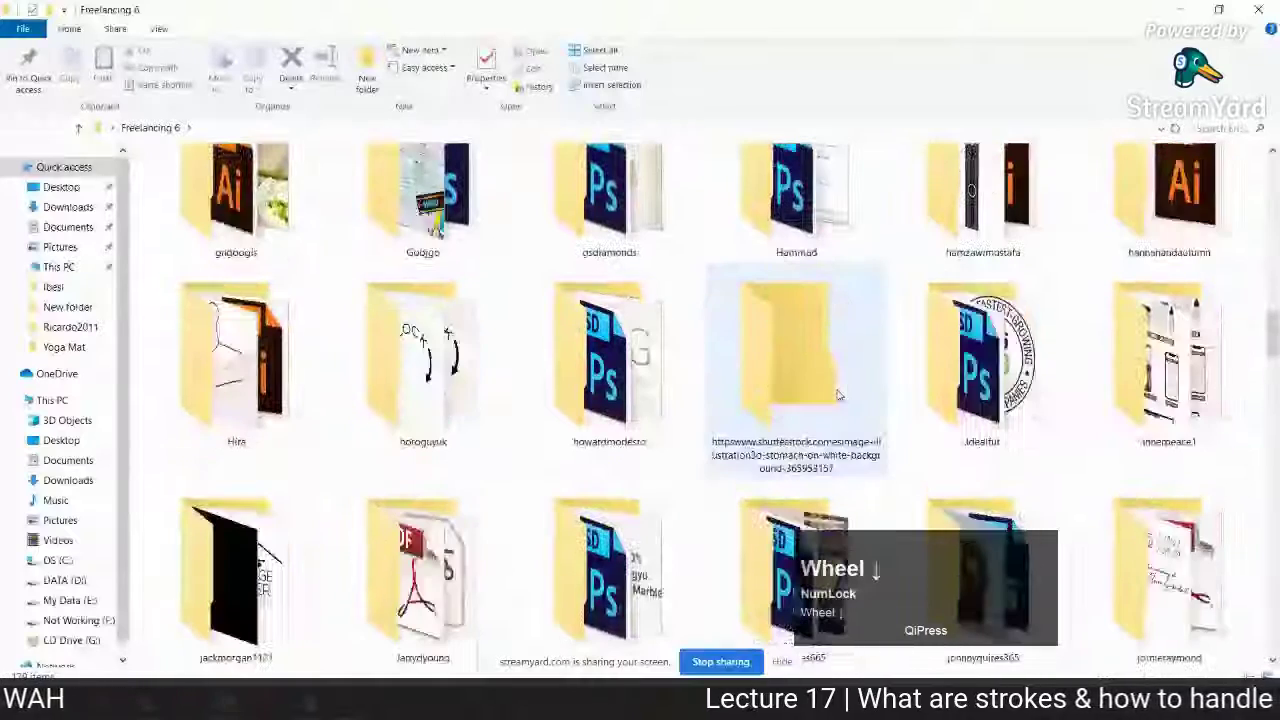
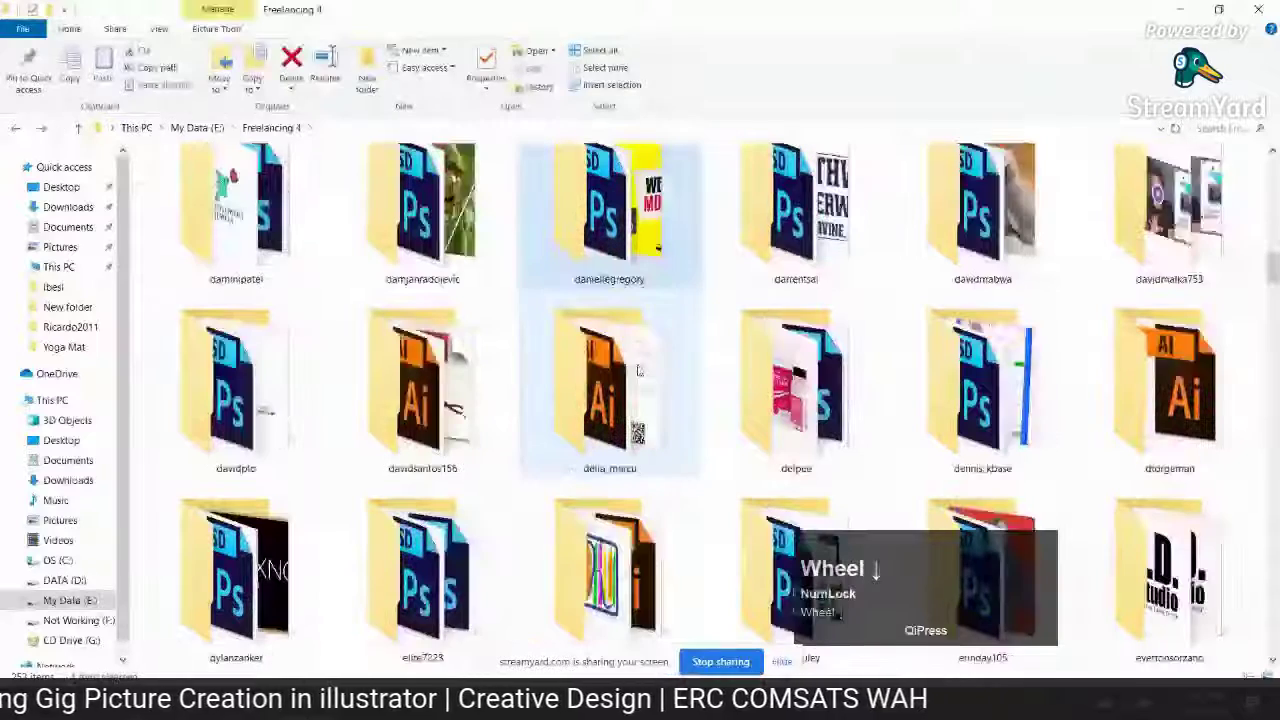
# Browse the client project folders in Freelancing 4 for finished artwork, checking inside a few of them
pyautogui.doubleClick(749, 400)
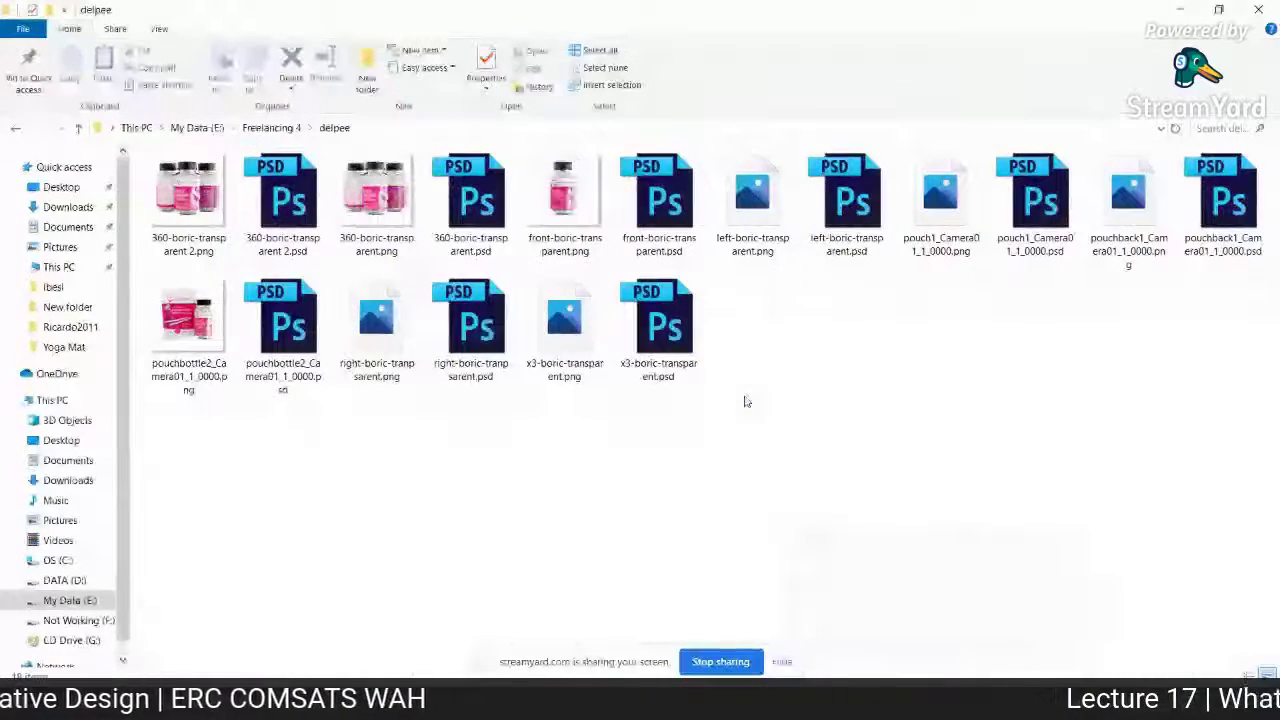
pyautogui.hotkey('alt', 'Left')
pyautogui.scroll(-2, 744, 401)
pyautogui.doubleClick(645, 397)
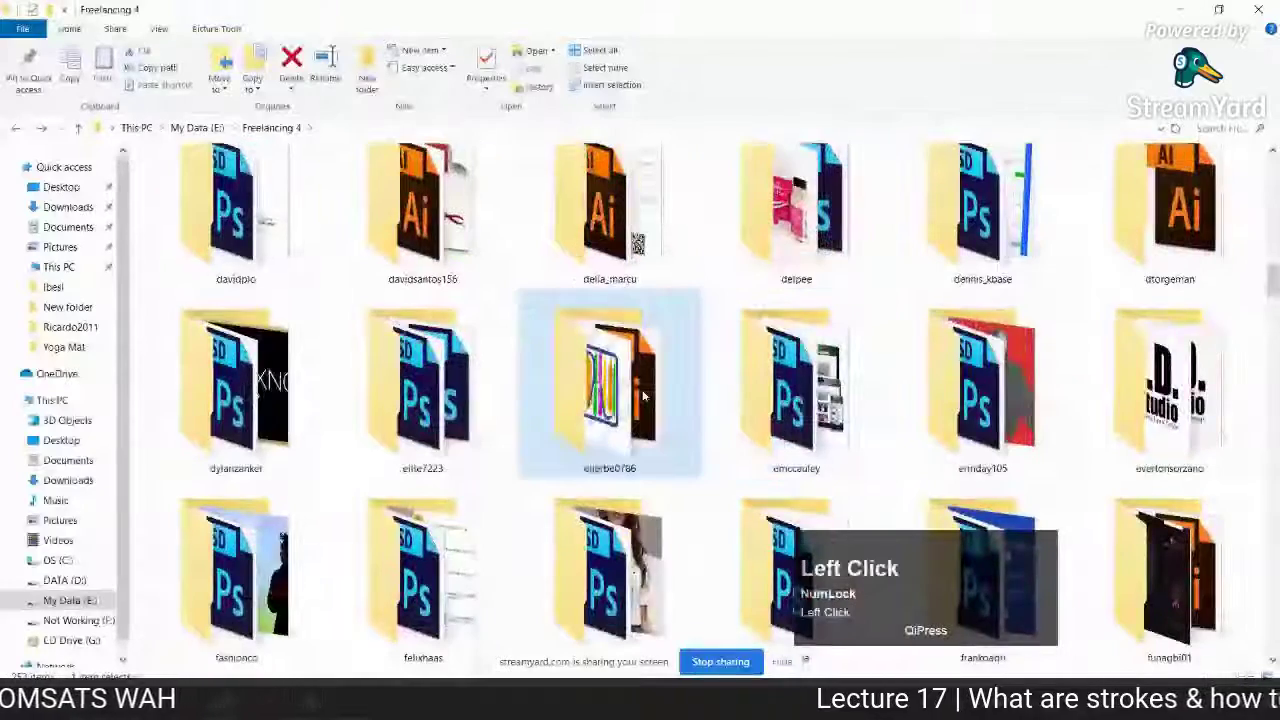
pyautogui.hotkey('alt', 'Left')
pyautogui.scroll(-2, 643, 397)
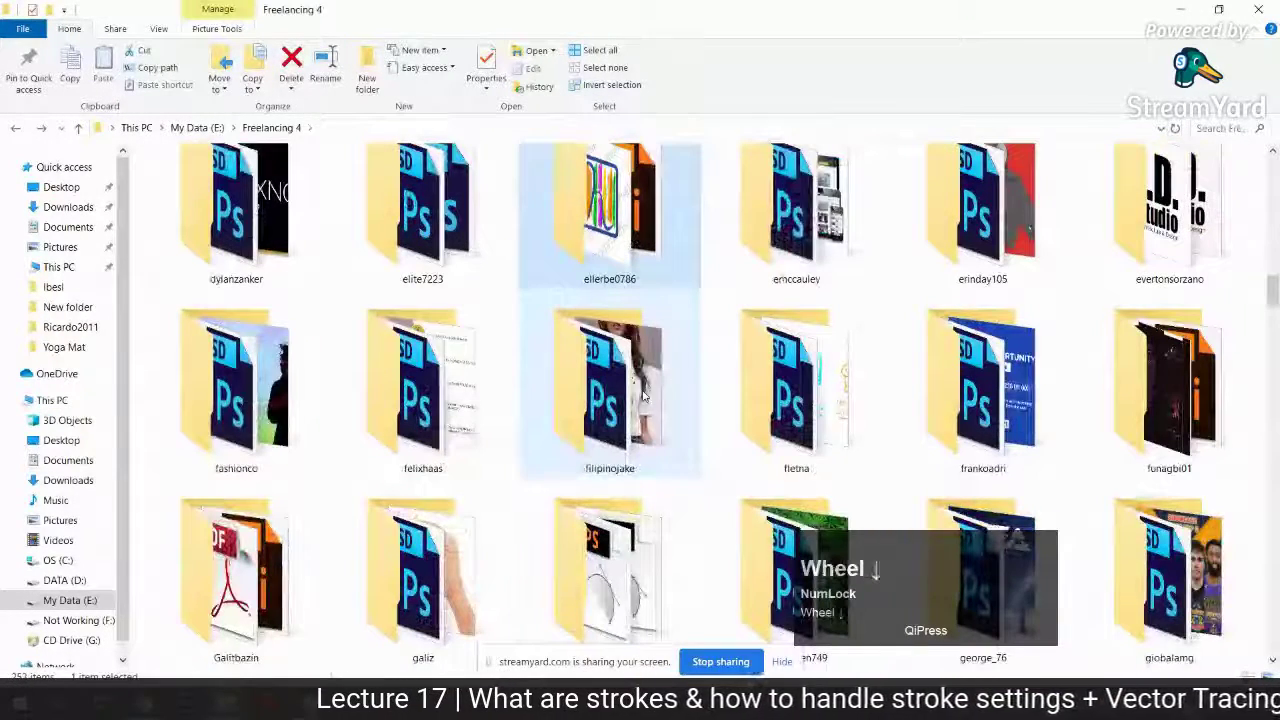
pyautogui.scroll(-3, 643, 397)
pyautogui.scroll(-2, 643, 397)
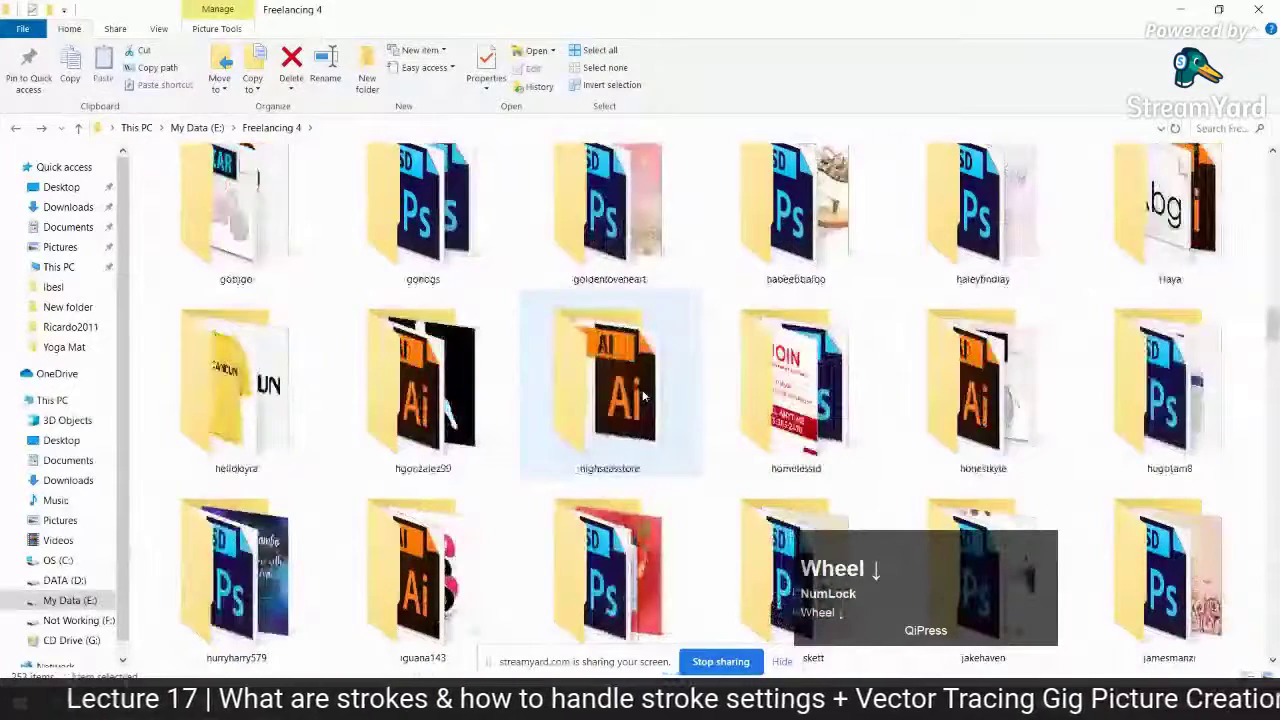
pyautogui.scroll(-2, 643, 397)
pyautogui.scroll(-2, 643, 397)
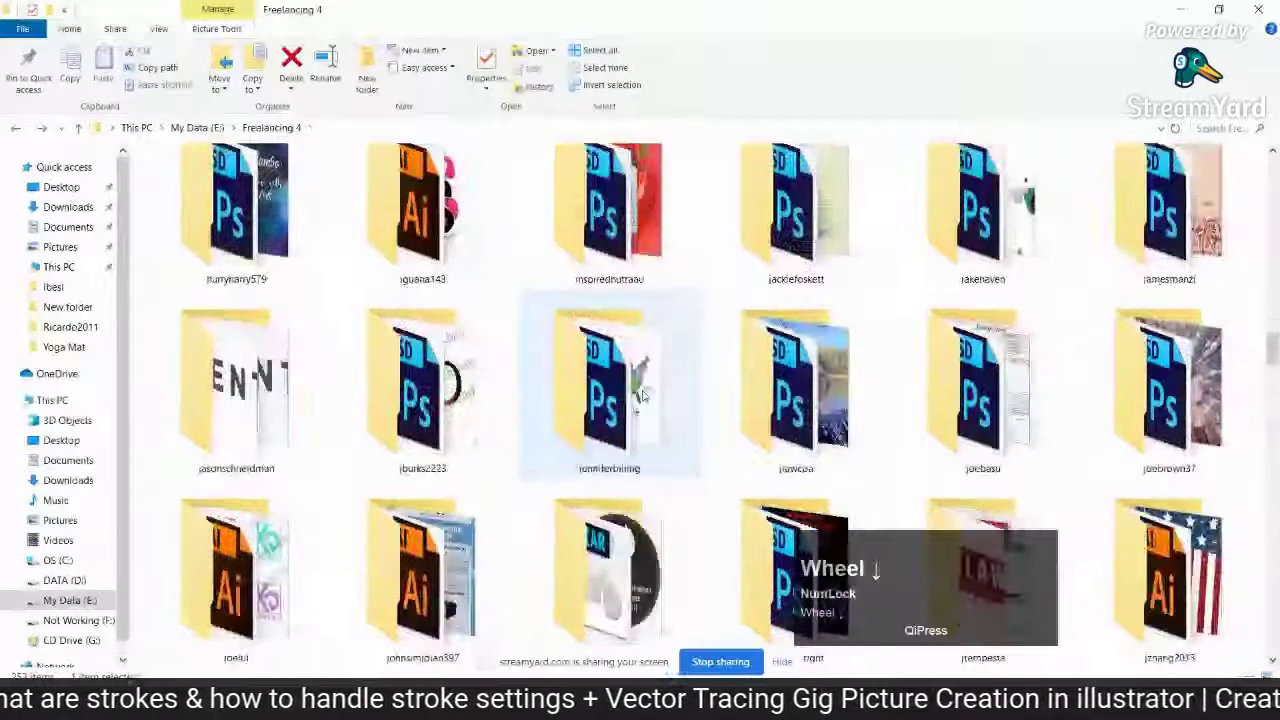
pyautogui.scroll(-4, 643, 397)
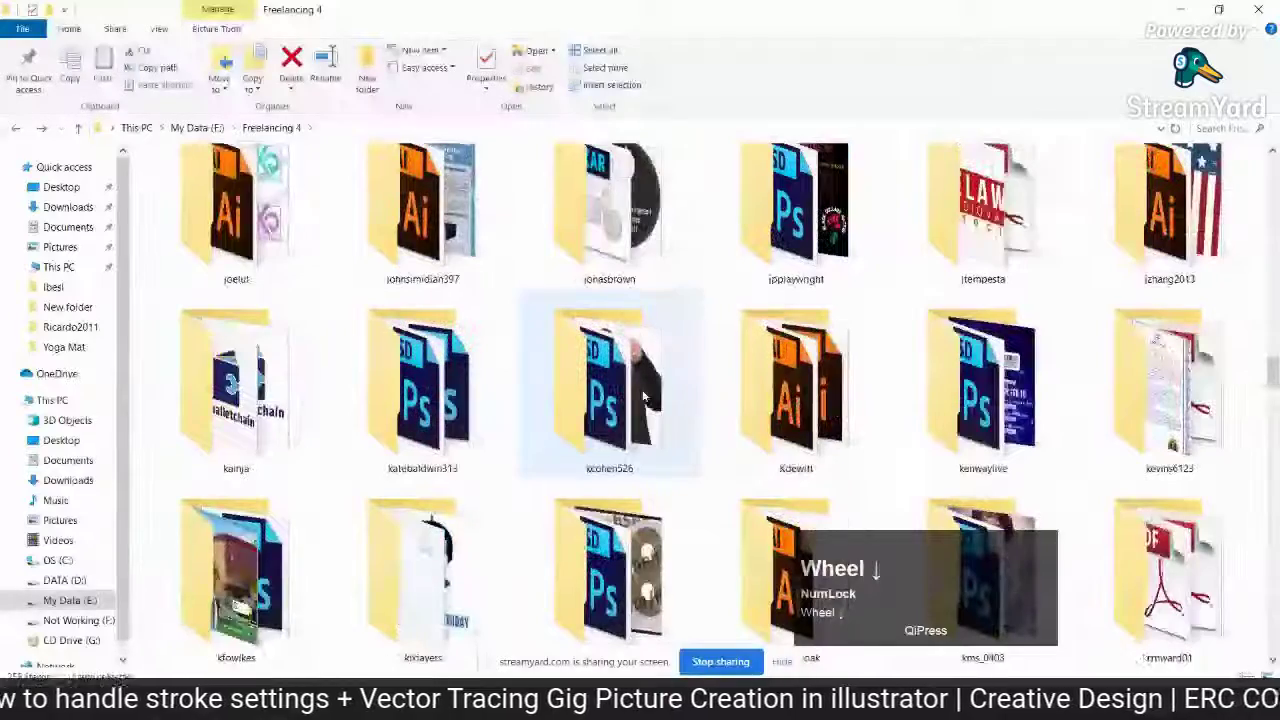
pyautogui.scroll(-4, 340, 400)
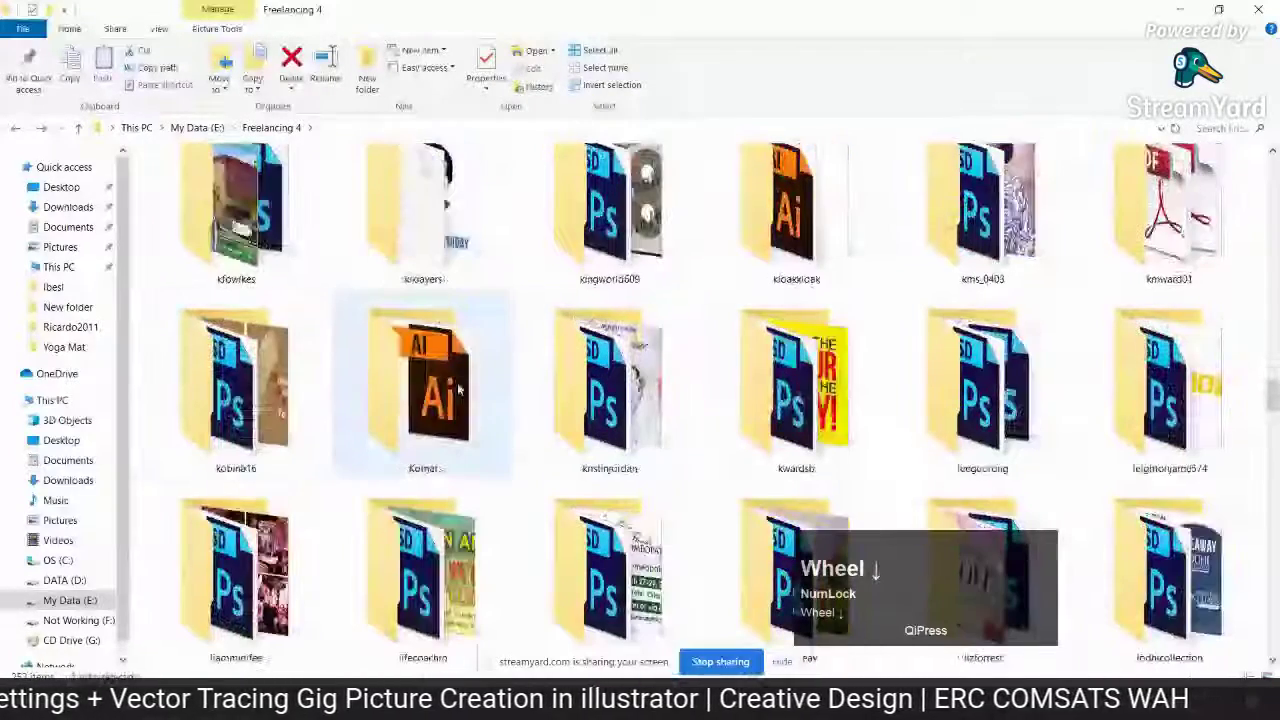
pyautogui.scroll(-2, 560, 466)
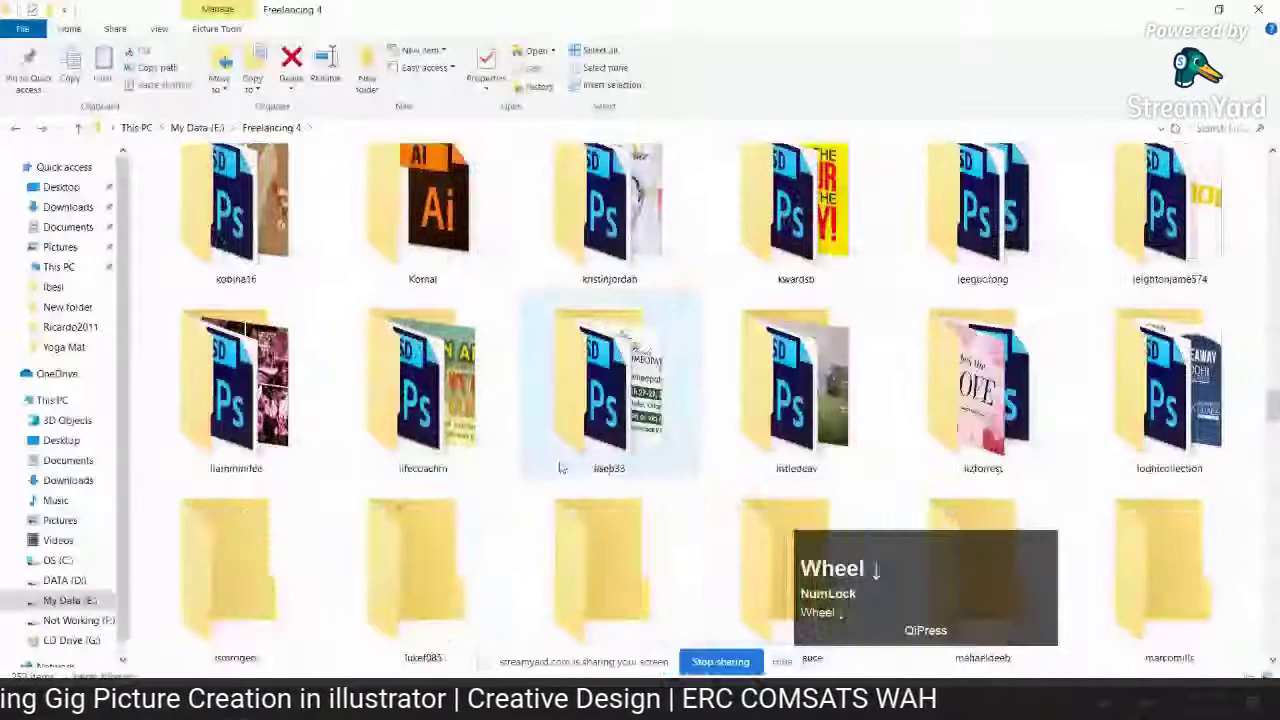
# View the image Transformations Logo 2_Trns ICON.jpg from its project folder, and close it
pyautogui.scroll(-2, 561, 467)
pyautogui.doubleClick(225, 405)
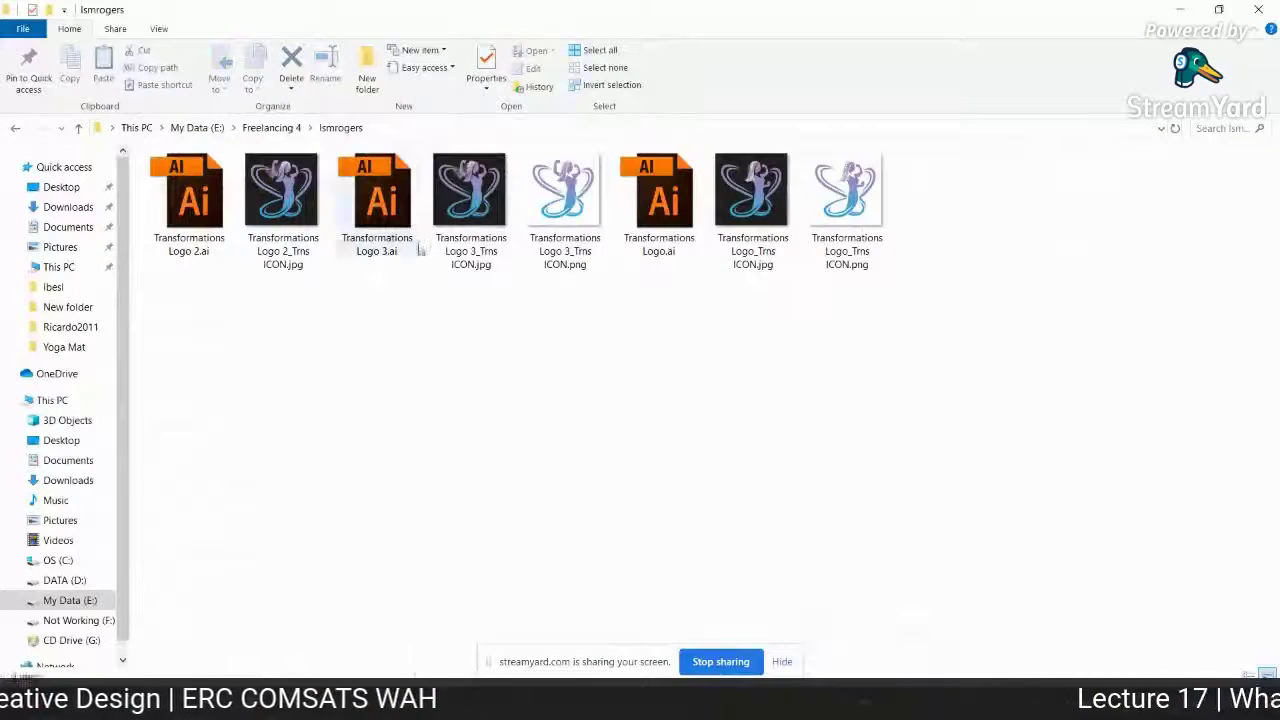
pyautogui.doubleClick(281, 194)
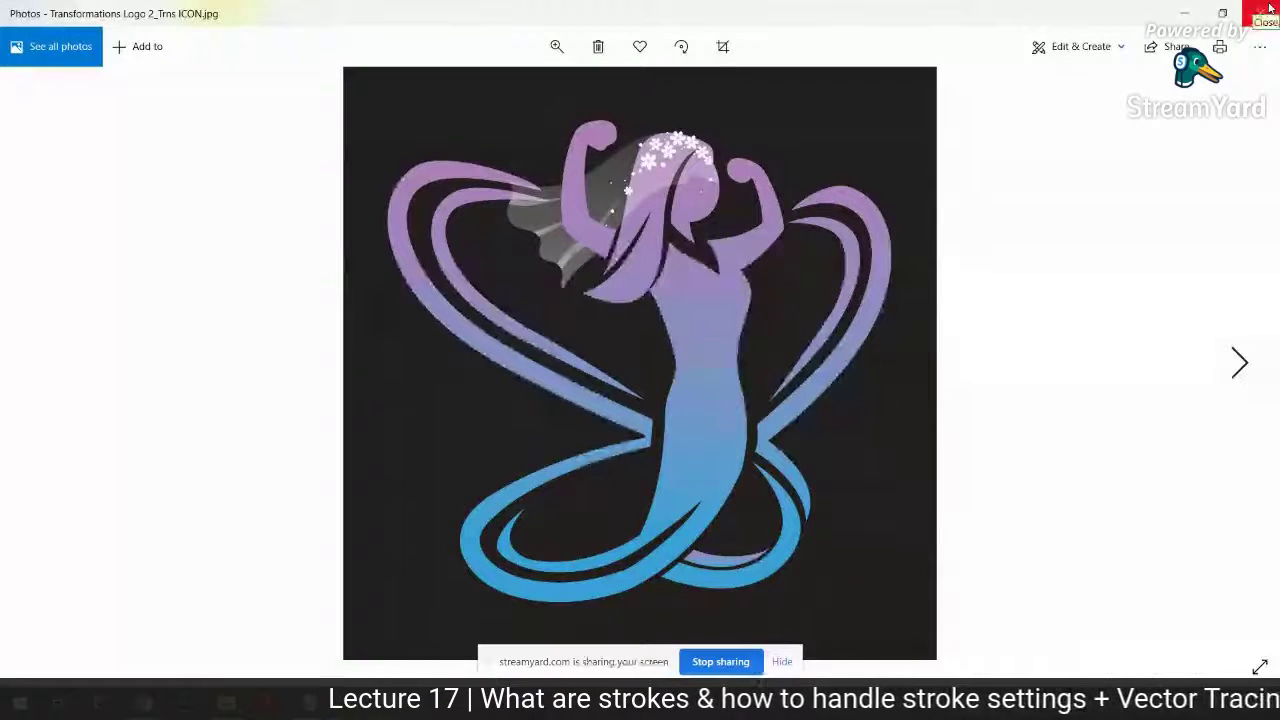
pyautogui.click(1266, 12)
# Return to Freelancing 4, view Christmas dark grey.jpg from its project folder, and close the image
pyautogui.hotkey('alt', 'Up')
pyautogui.scroll(-2, 700, 400)
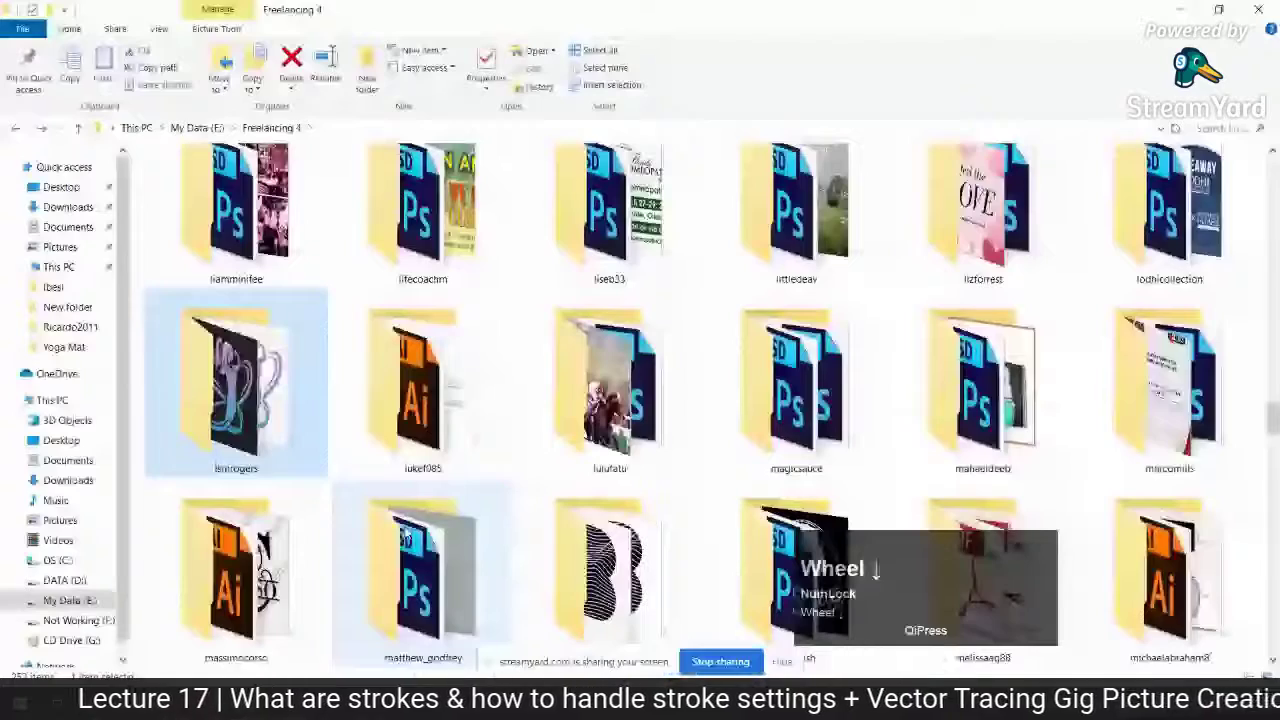
pyautogui.scroll(-3, 536, 466)
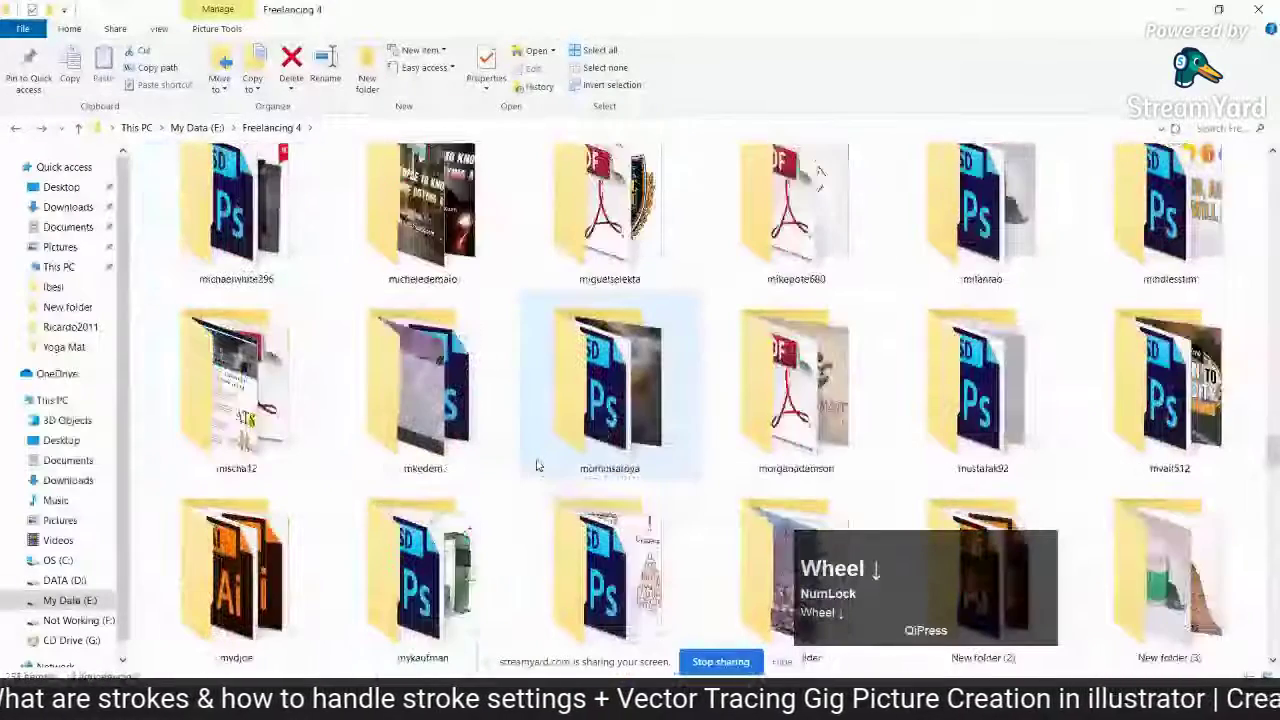
pyautogui.scroll(-2, 536, 466)
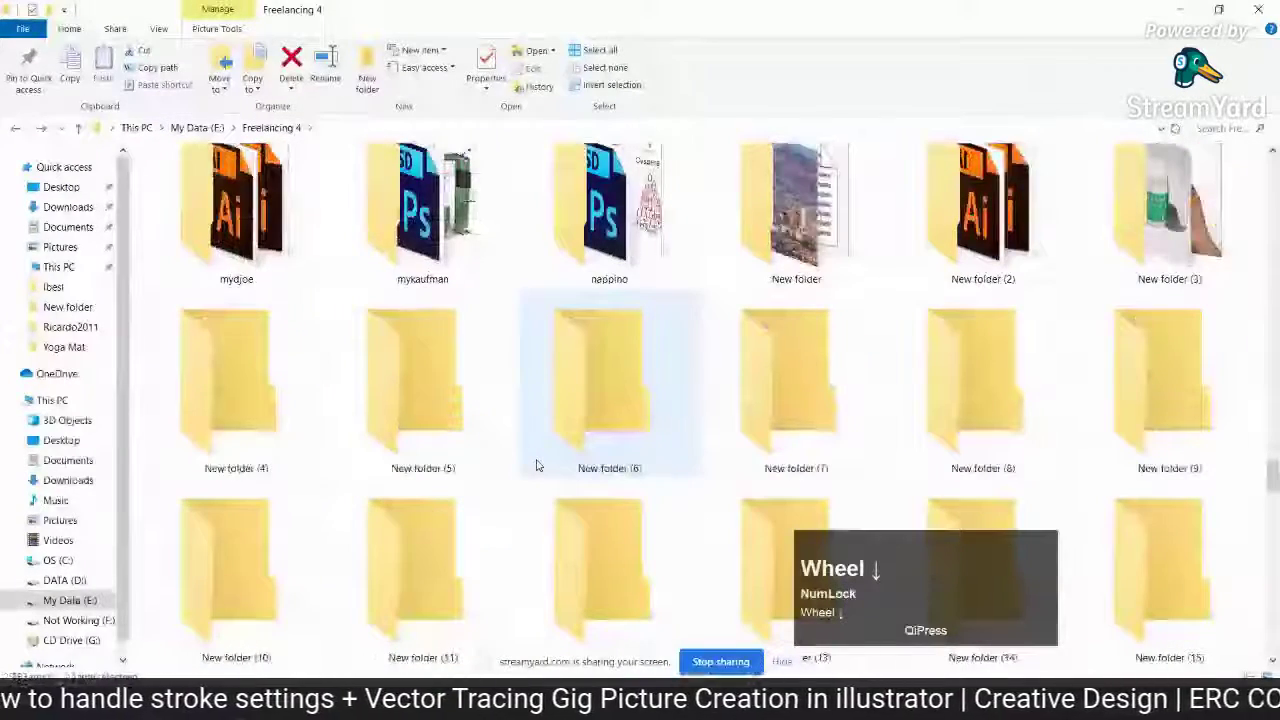
pyautogui.doubleClick(612, 225)
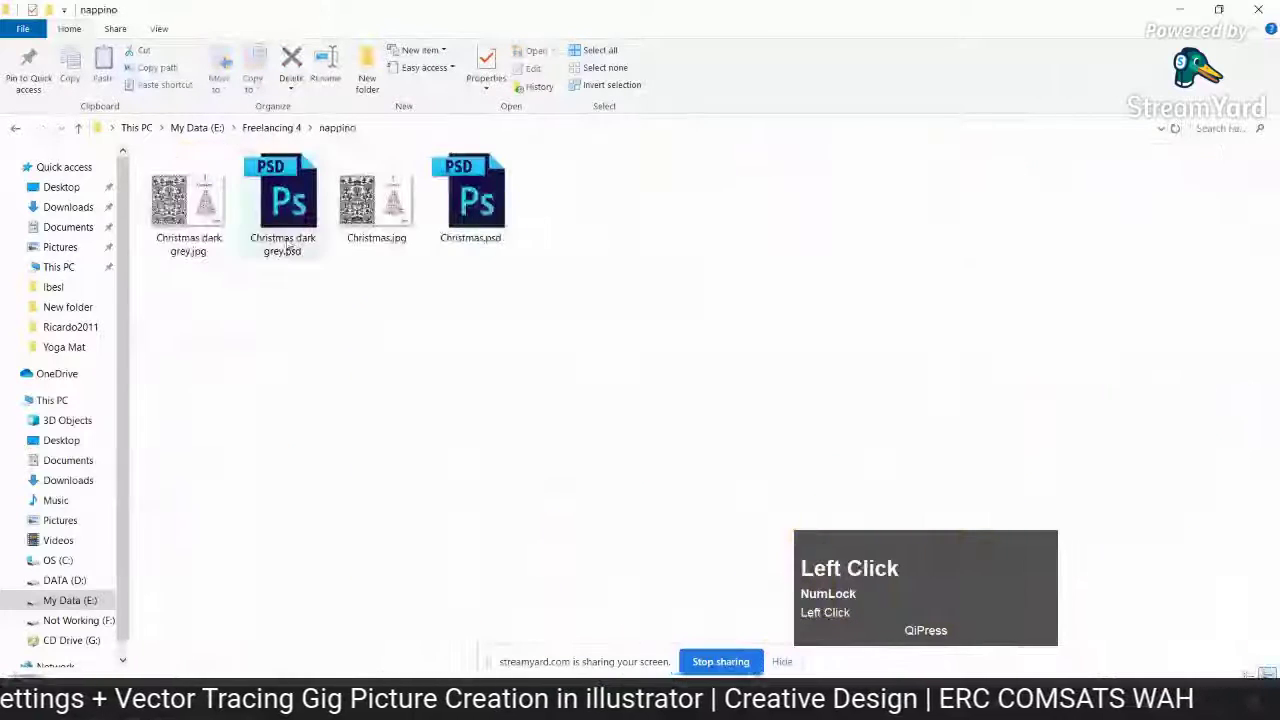
pyautogui.doubleClick(189, 220)
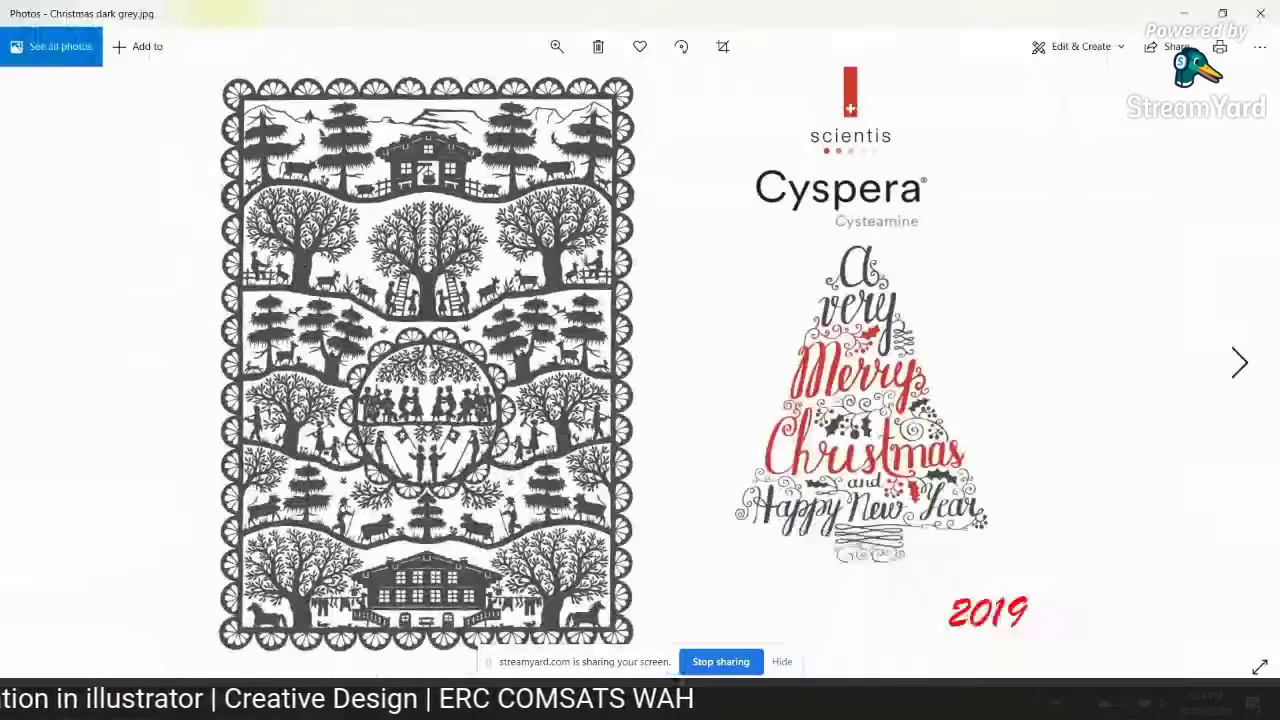
pyautogui.click(1260, 13)
# Reopen Freelancing 4 from the My Data (E:) drive and check the project folder with the red artwork preview
pyautogui.press('BackSpace')
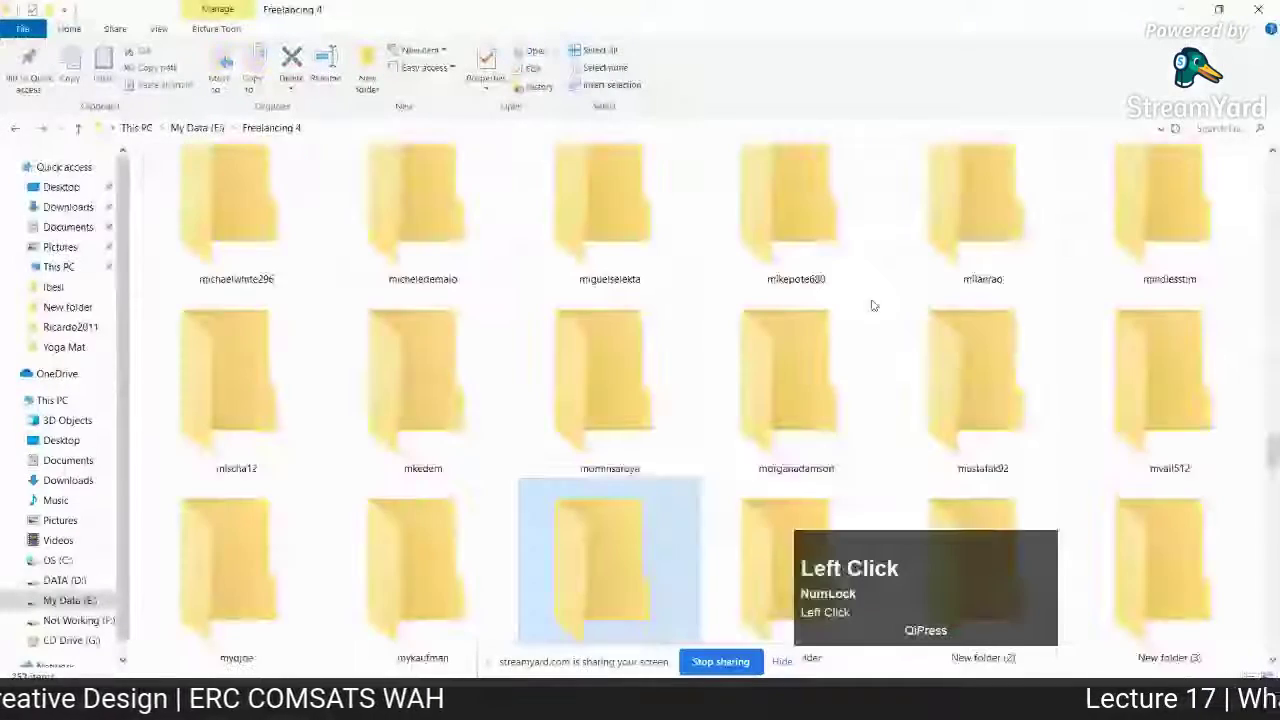
pyautogui.press('BackSpace')
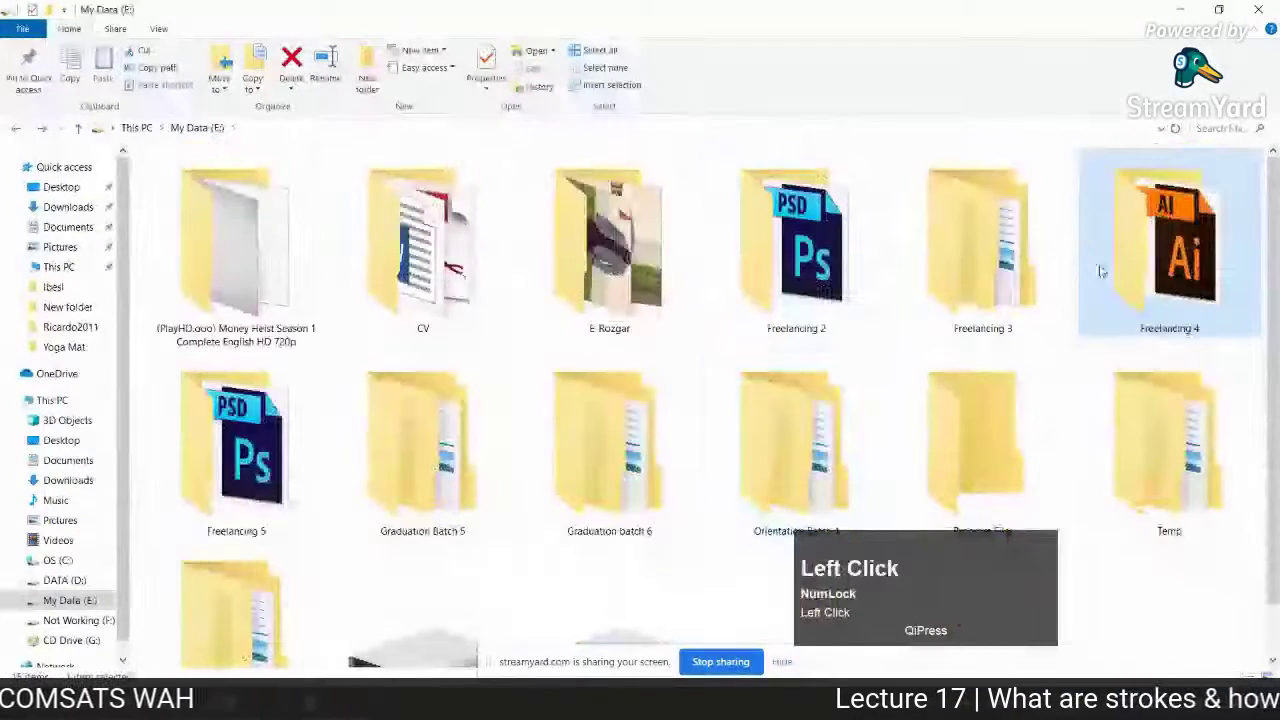
pyautogui.doubleClick(1100, 271)
pyautogui.scroll(-2, 708, 473)
pyautogui.scroll(-10, 708, 473)
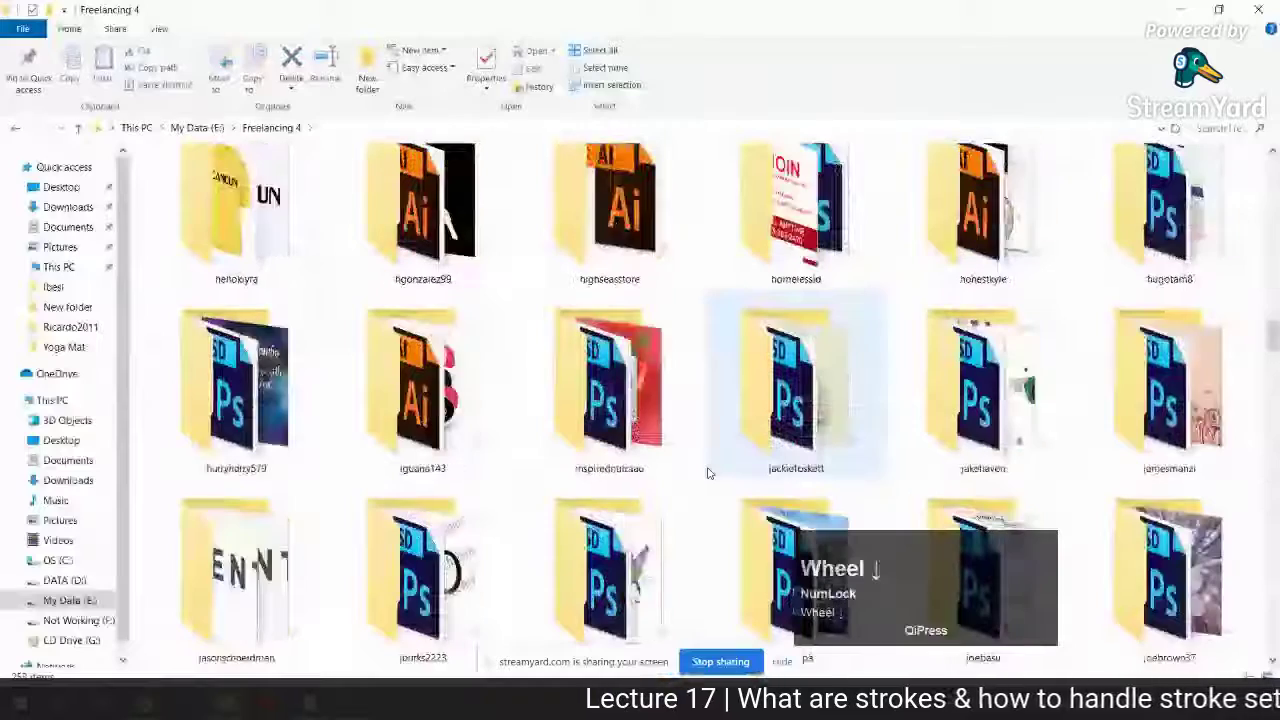
pyautogui.scroll(1, 708, 473)
pyautogui.scroll(3, 708, 473)
pyautogui.doubleClick(645, 435)
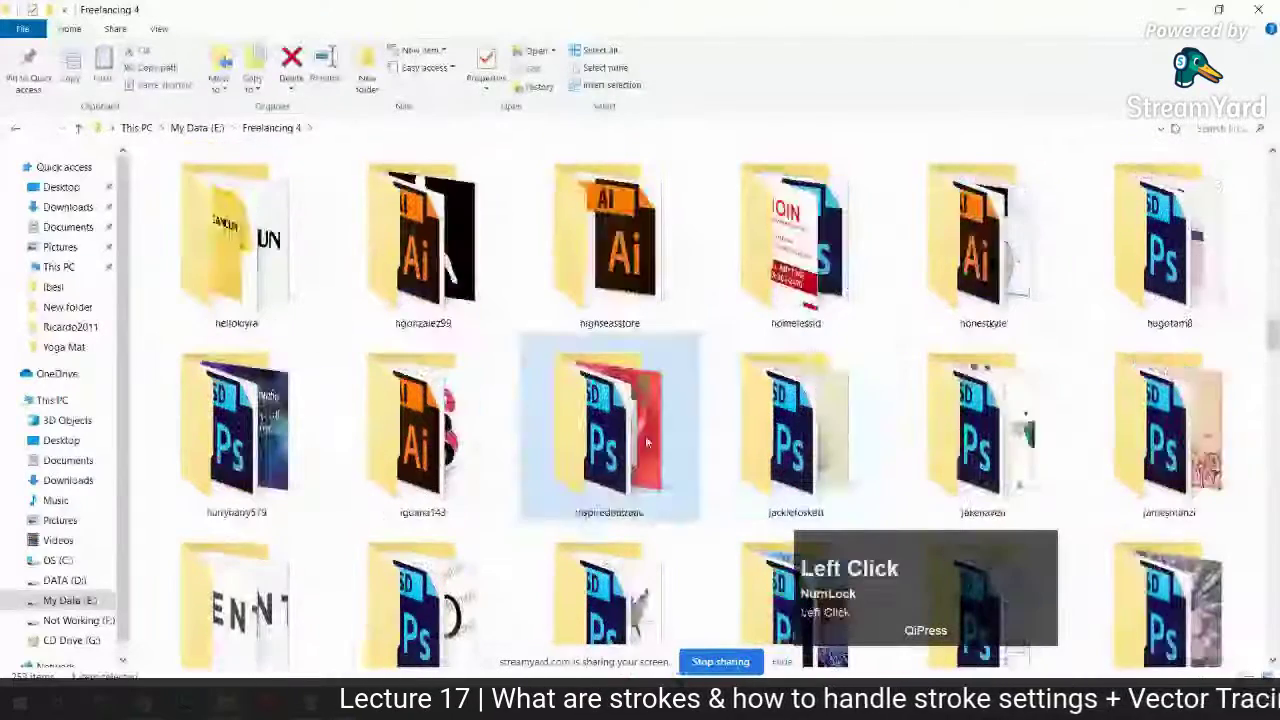
pyautogui.hotkey('alt', 'Left')
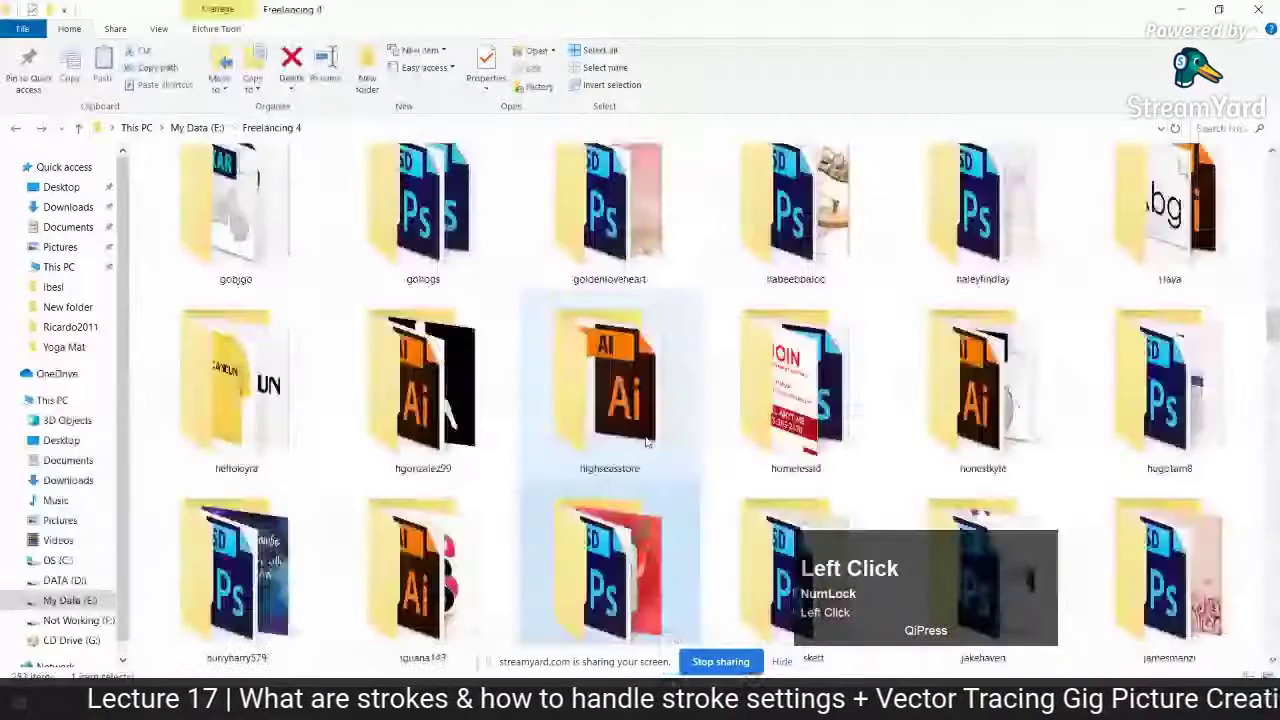
# View Delivery 2.jpg from its project folder further down the list, and close the image
pyautogui.scroll(-2, 660, 430)
pyautogui.doubleClick(757, 400)
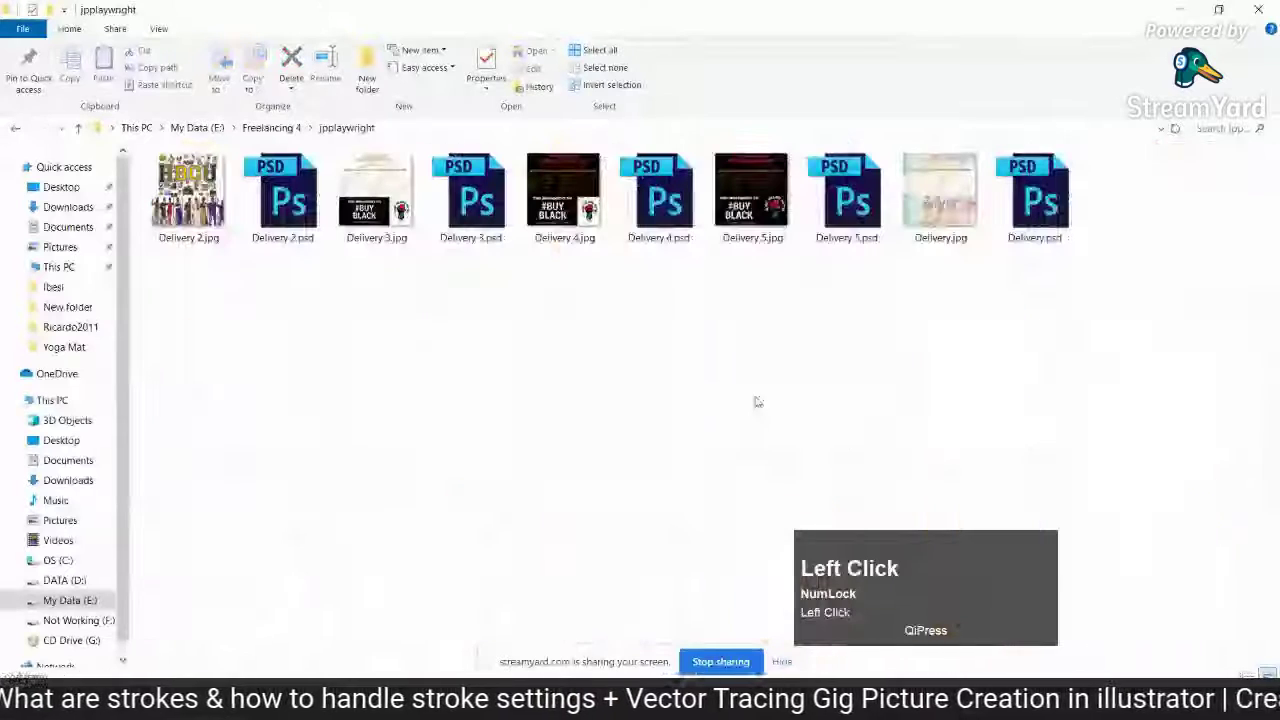
pyautogui.doubleClick(170, 193)
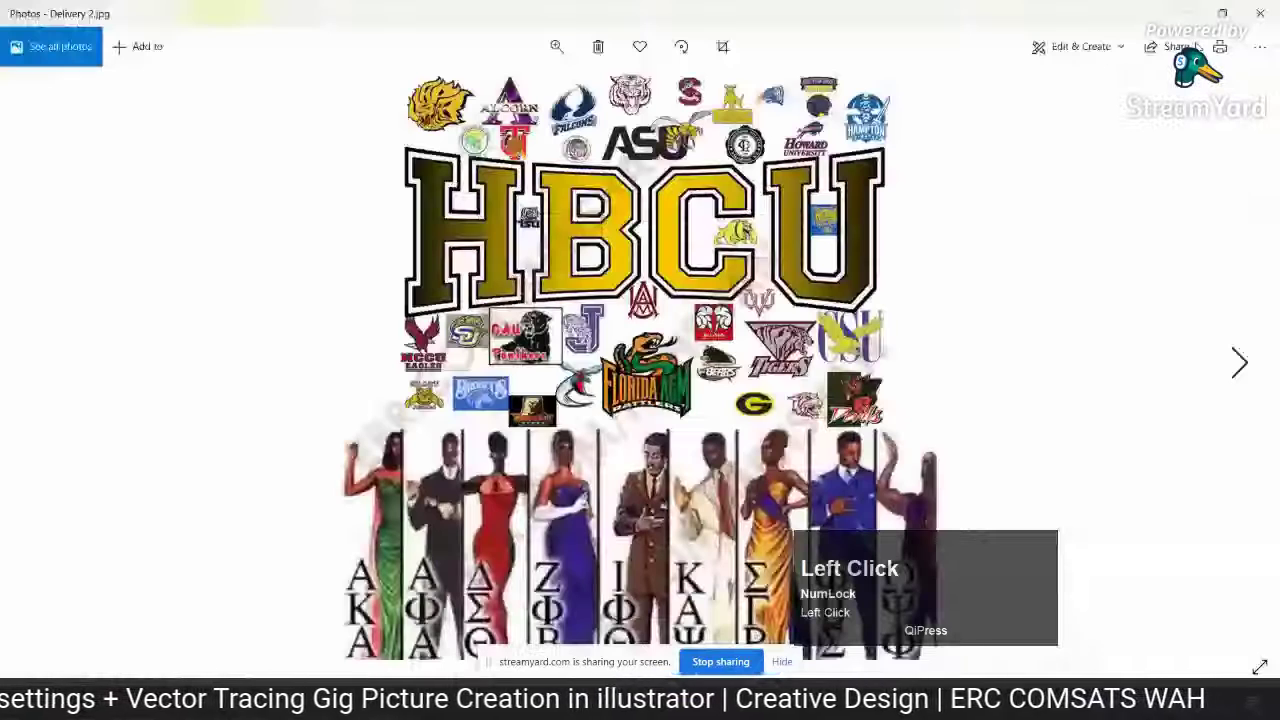
pyautogui.click(1275, 7)
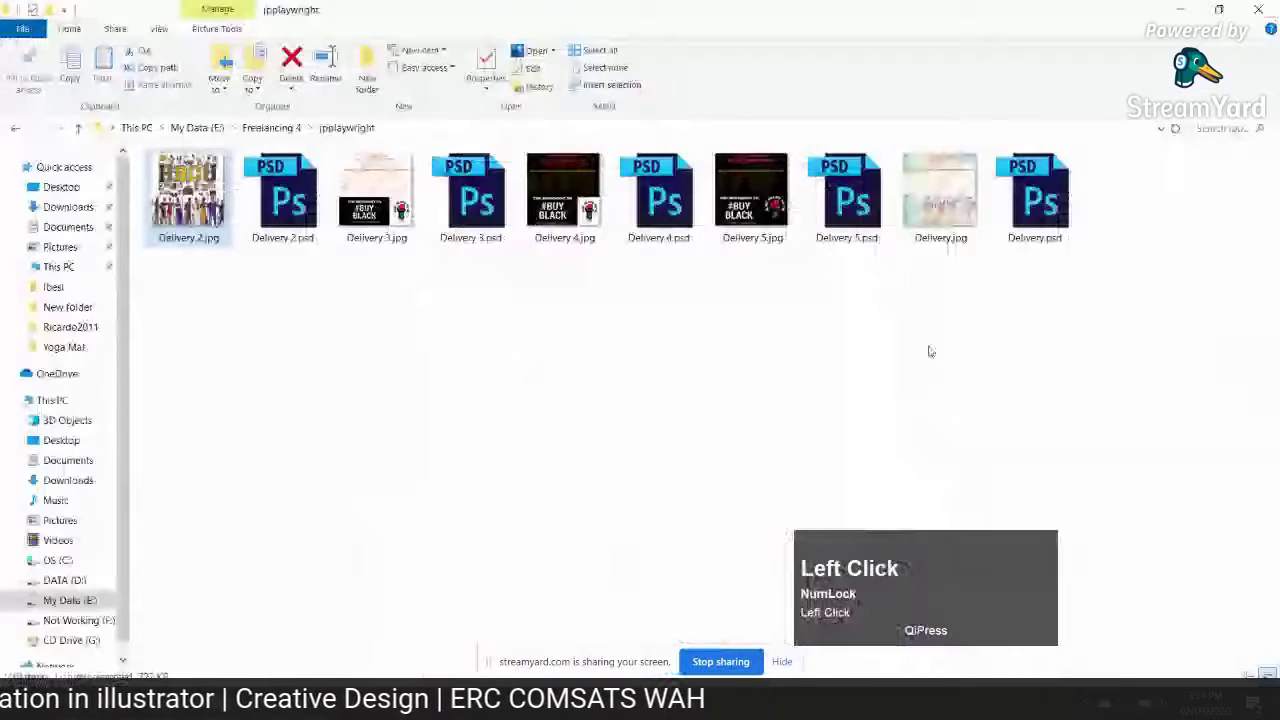
# Check more project folders further down Freelancing 4 for suitable vector artwork
pyautogui.hotkey('alt', 'Left')
pyautogui.scroll(-3, 924, 355)
pyautogui.doubleClick(631, 336)
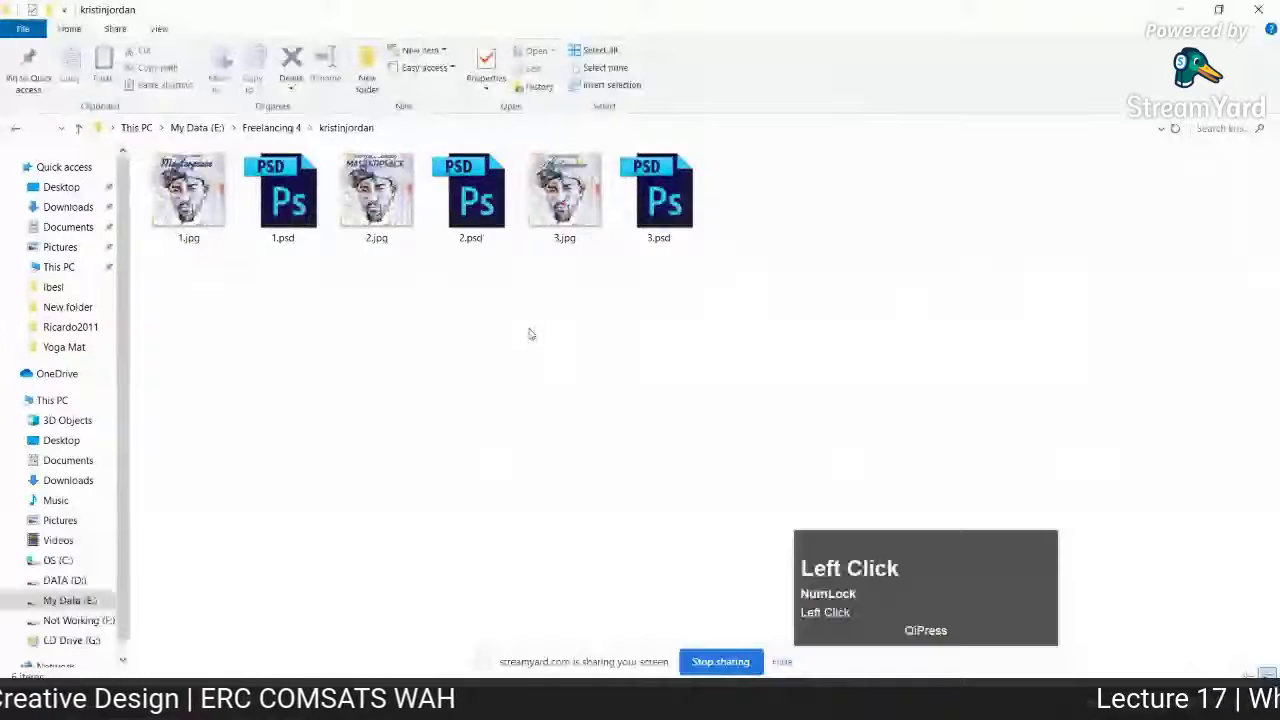
pyautogui.hotkey('alt', 'Left')
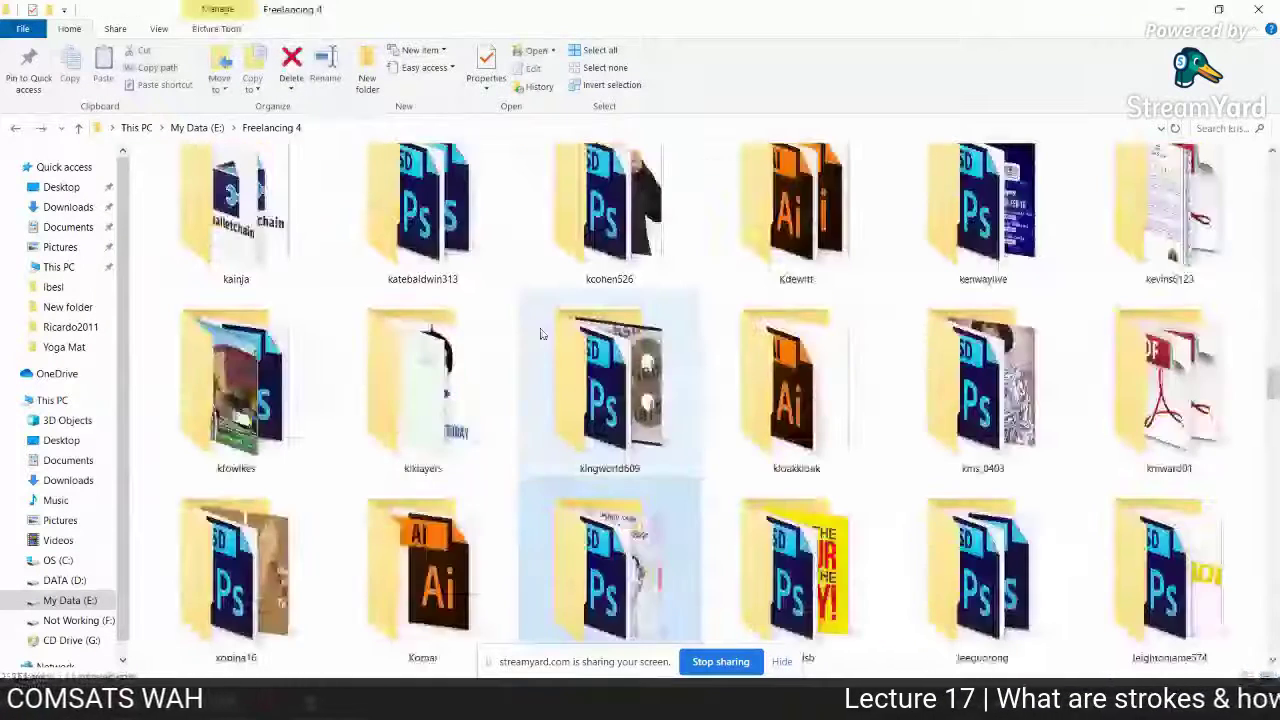
pyautogui.doubleClick(543, 331)
pyautogui.hotkey('alt', 'Left')
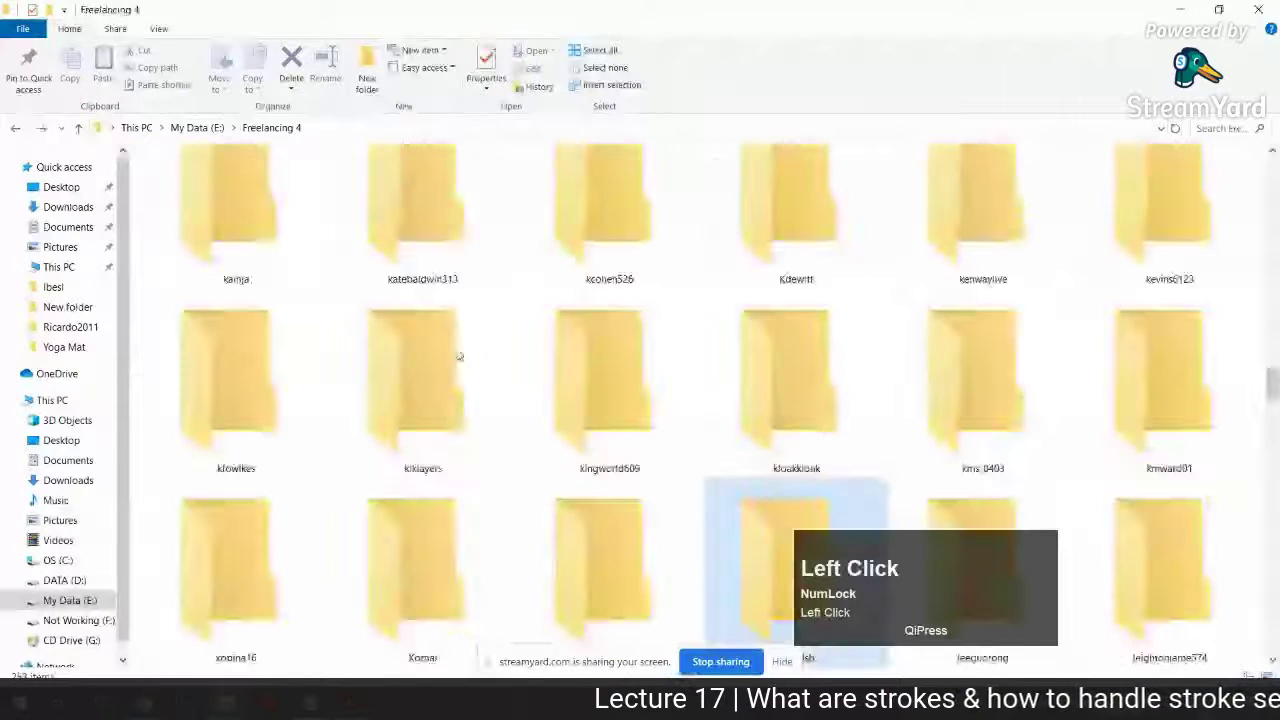
pyautogui.scroll(-6, 529, 357)
pyautogui.scroll(-4, 800, 372)
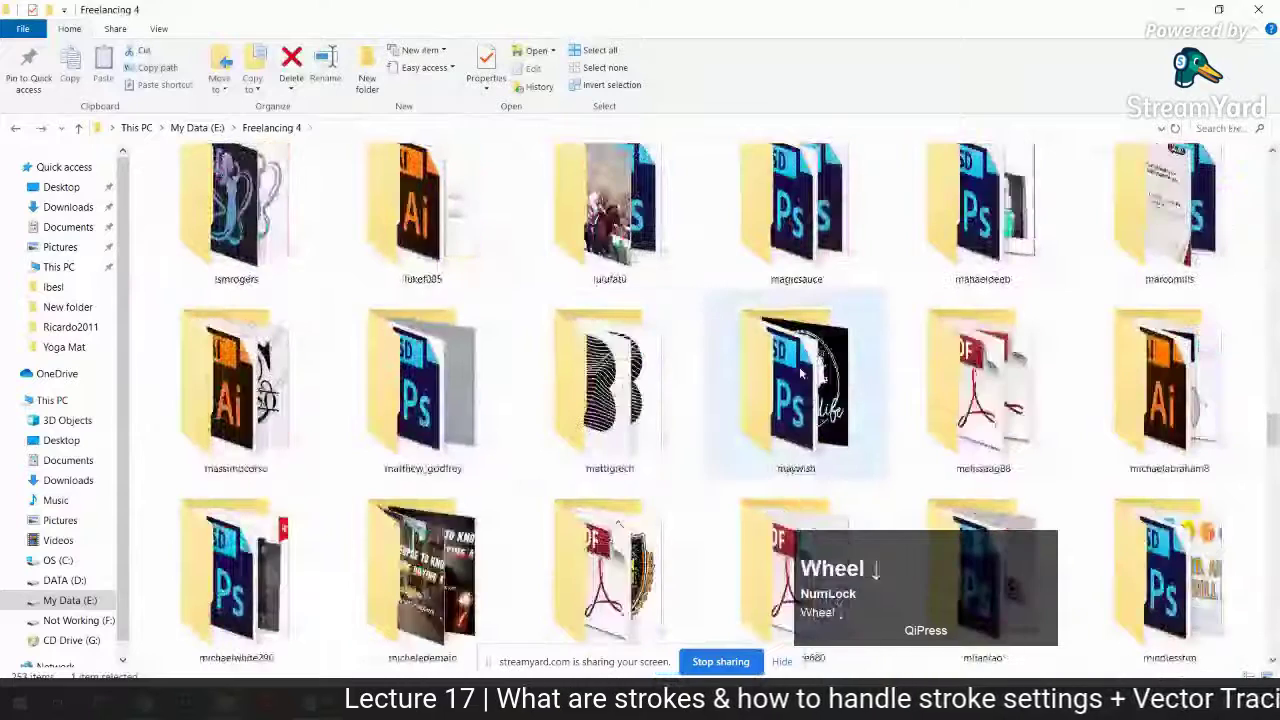
# Open the project folder with the shield badge preview and show its files as extra large icons
pyautogui.doubleClick(598, 383)
pyautogui.click(159, 28)
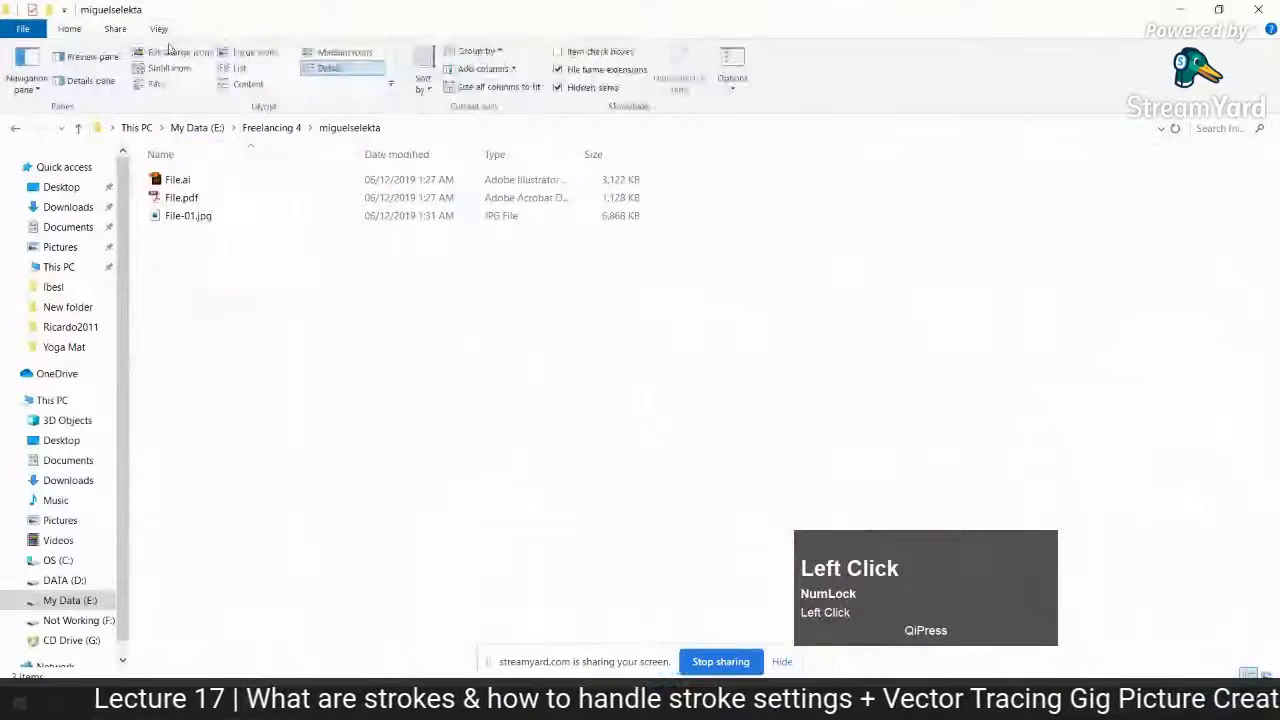
pyautogui.click(178, 52)
pyautogui.click(612, 300)
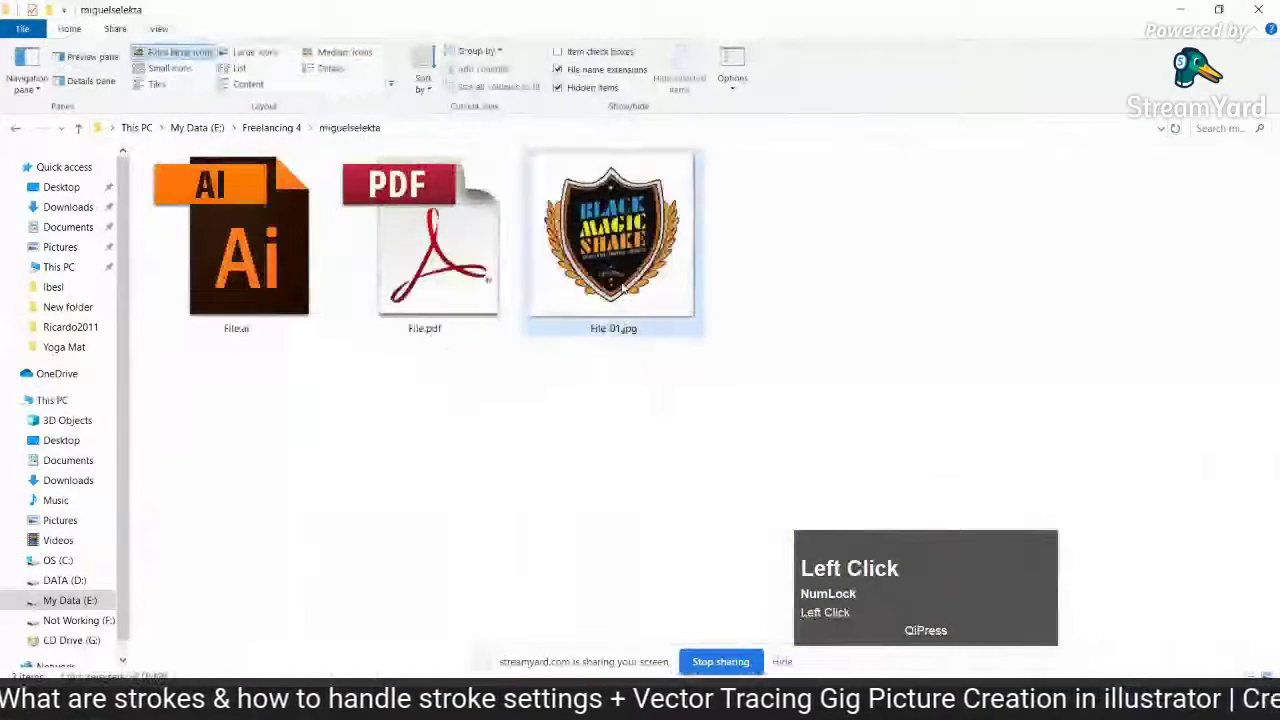
# Open File.ai in Illustrator and leave the badge artwork deselected
pyautogui.doubleClick(241, 240)
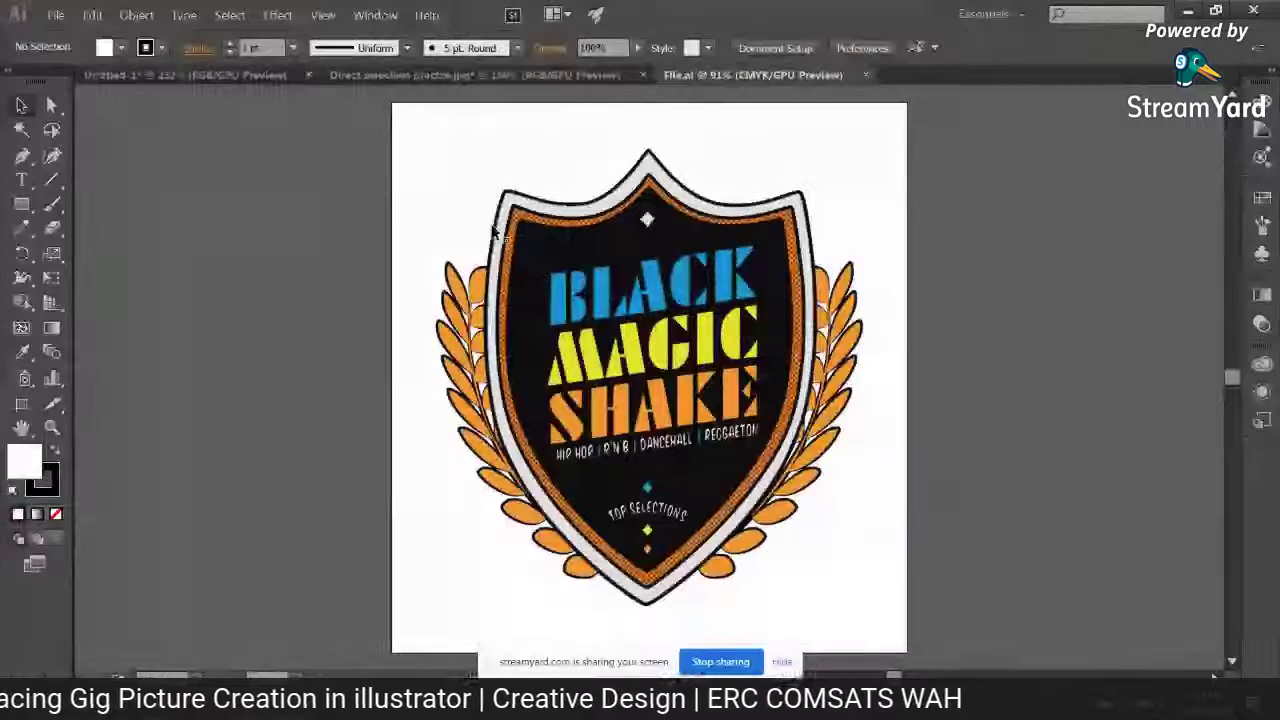
pyautogui.click(793, 365)
pyautogui.click(912, 425)
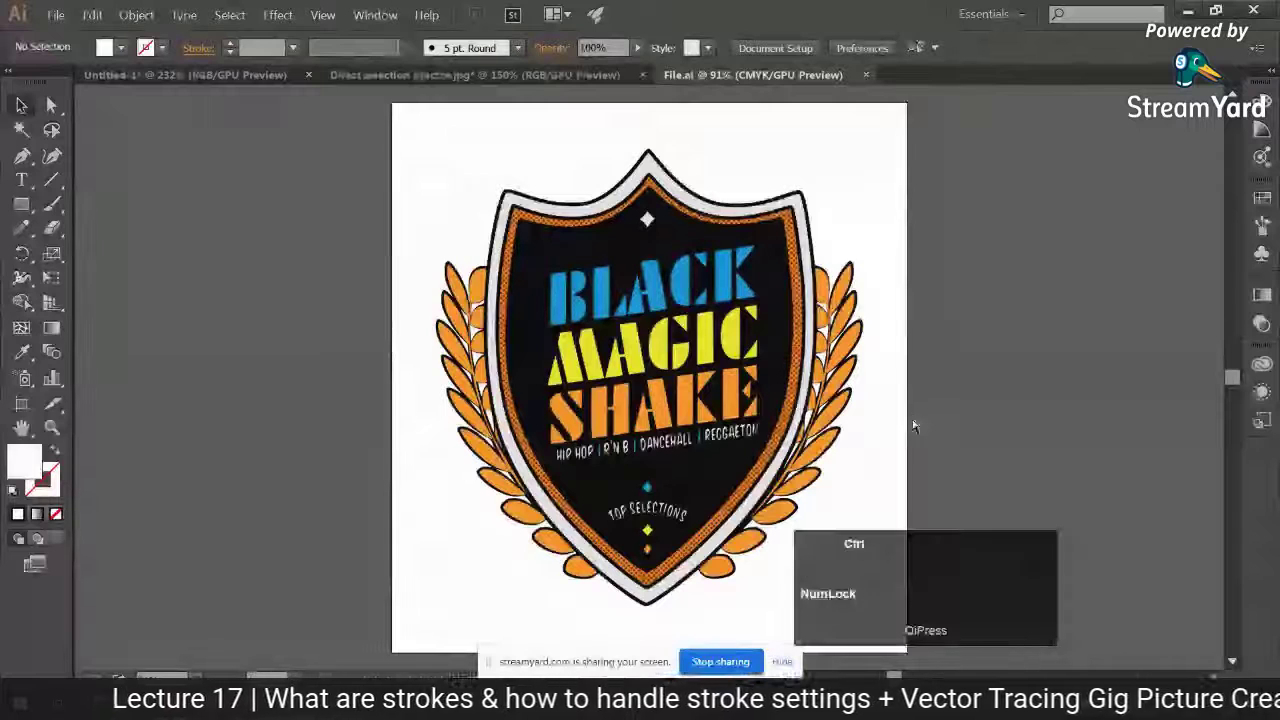
# Create a new document measured in pixels, 550 px wide and 370 px high
pyautogui.hotkey('ctrl', 'n')
pyautogui.click(888, 292)
pyautogui.click(866, 425)
pyautogui.click(610, 292)
pyautogui.press('Tab')
pyautogui.write('37')
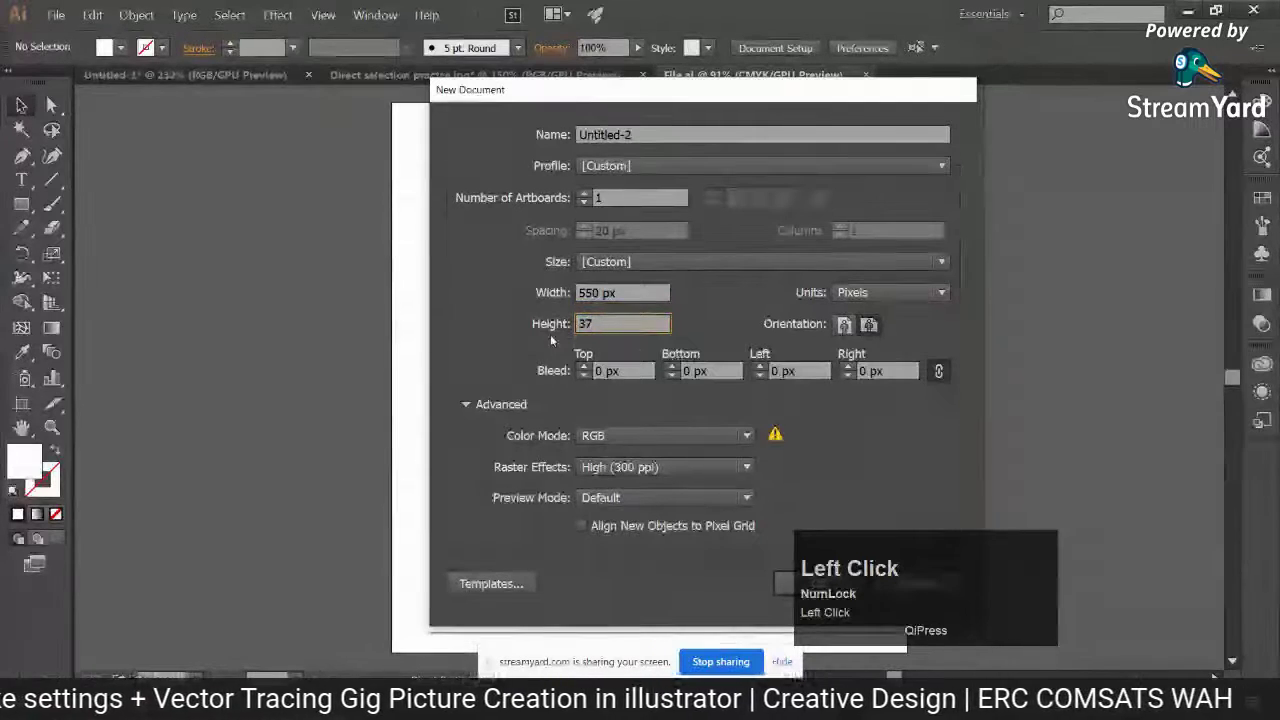
pyautogui.write('0')
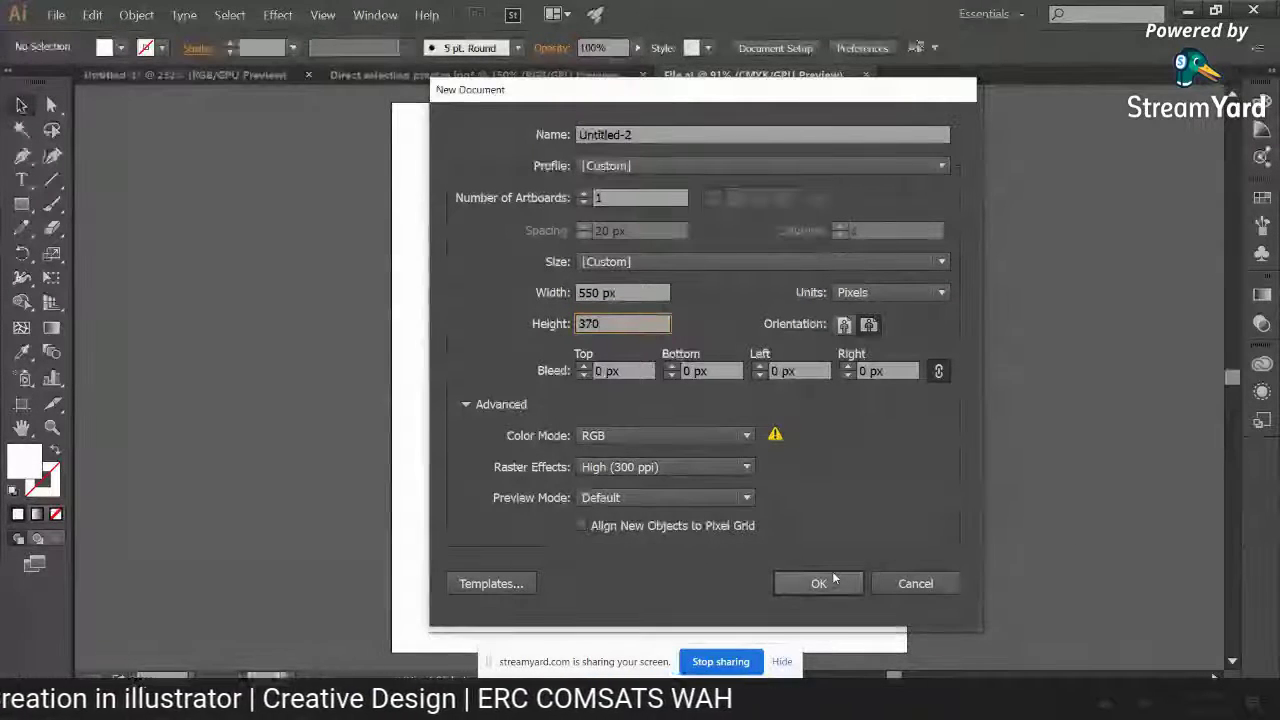
pyautogui.click(818, 583)
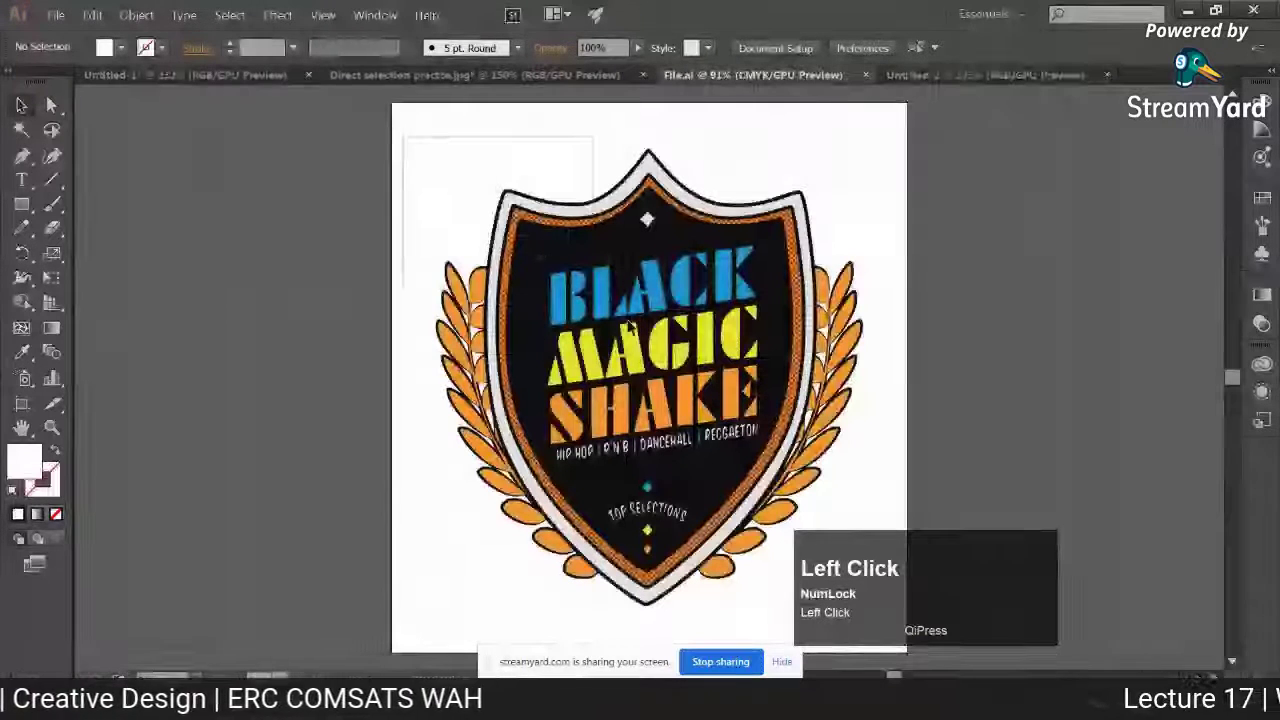
# Select the whole Black Magic Shake shield badge in File.ai and copy it
pyautogui.click(630, 325)
pyautogui.moveTo(602, 523); pyautogui.dragTo(434, 512)
pyautogui.moveTo(262, 153); pyautogui.dragTo(671, 585)
pyautogui.hotkey('ctrl', 'c')
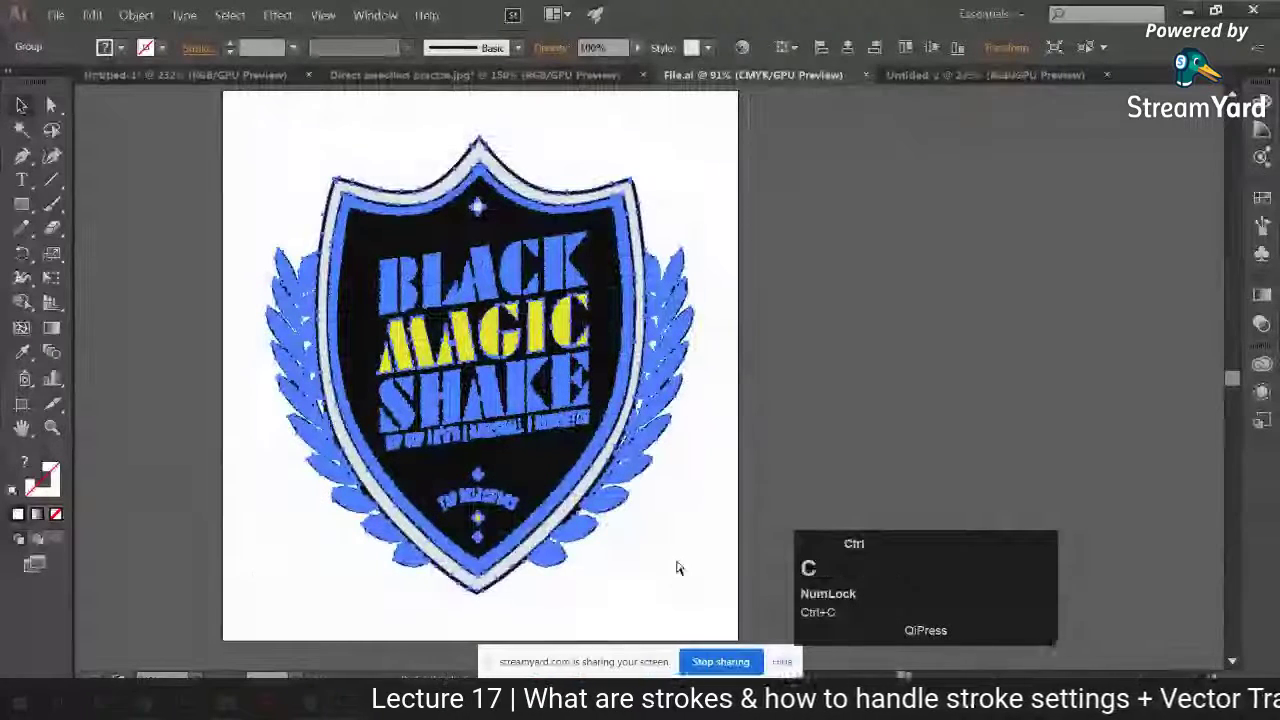
# Paste the copied shield badge into the new 550 x 370 px document and scale it down proportionally
pyautogui.click(950, 75)
pyautogui.hotkey('ctrl', 'v')
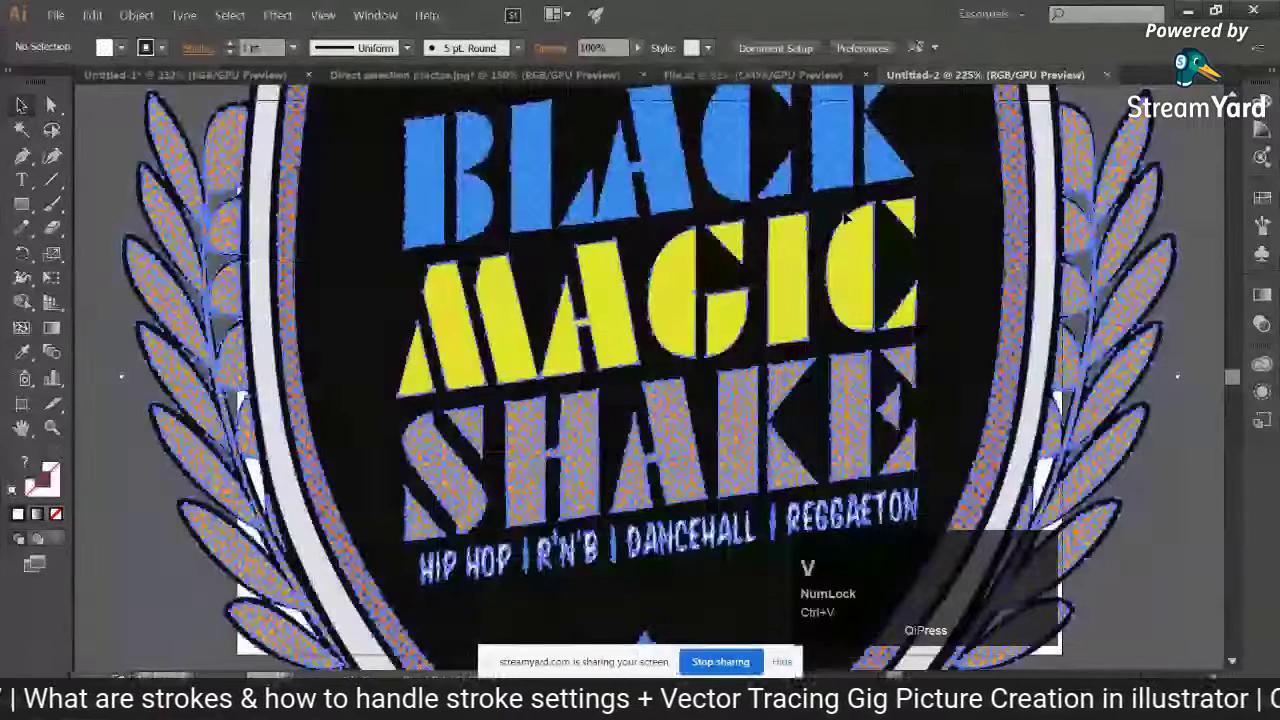
pyautogui.keyDown('alt'); pyautogui.keyDown('shift'); pyautogui.click(845, 217); pyautogui.keyUp('shift'); pyautogui.keyUp('alt')
pyautogui.hotkey('ctrl', '0')
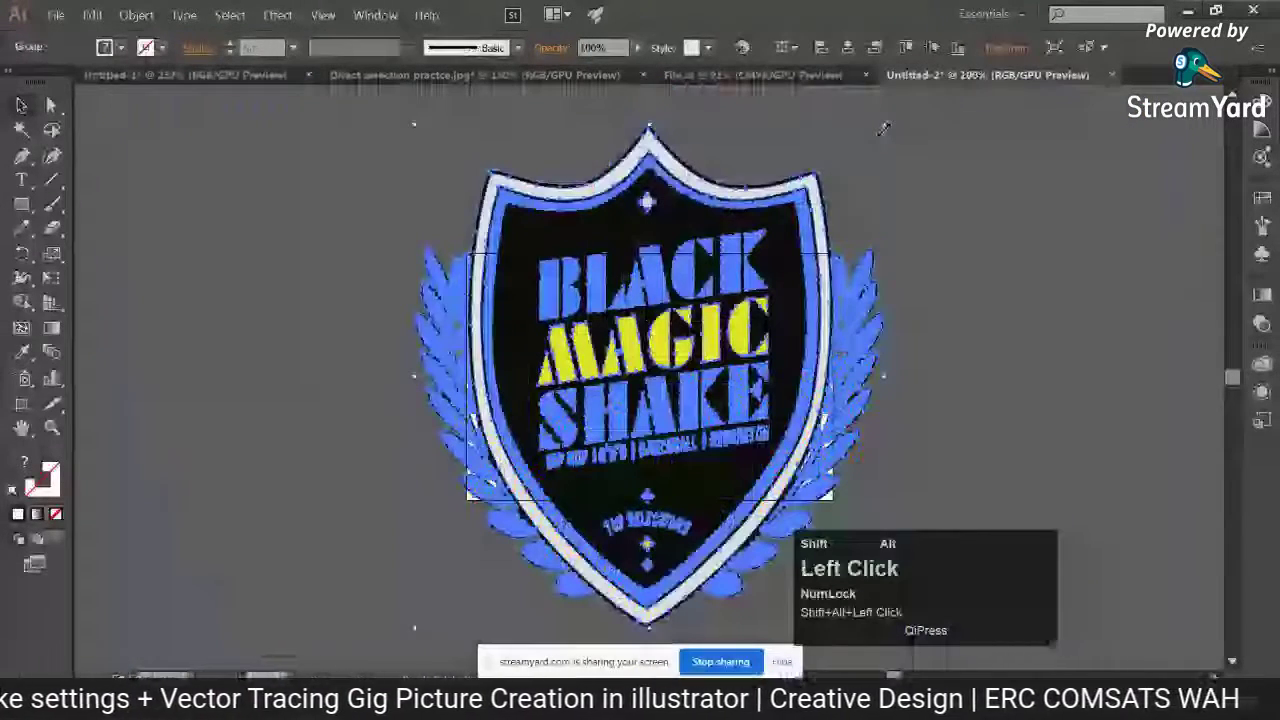
pyautogui.hotkey('ctrl', '=')
pyautogui.click(803, 289)
pyautogui.moveTo(384, 212); pyautogui.dragTo(744, 469)
# Position the badge on the right half of the artboard, enlarge it to nearly fill the artboard's height, and deselect it
pyautogui.moveTo(695, 243); pyautogui.dragTo(948, 150)
pyautogui.click(1043, 364)
pyautogui.moveTo(818, 392); pyautogui.dragTo(807, 378)
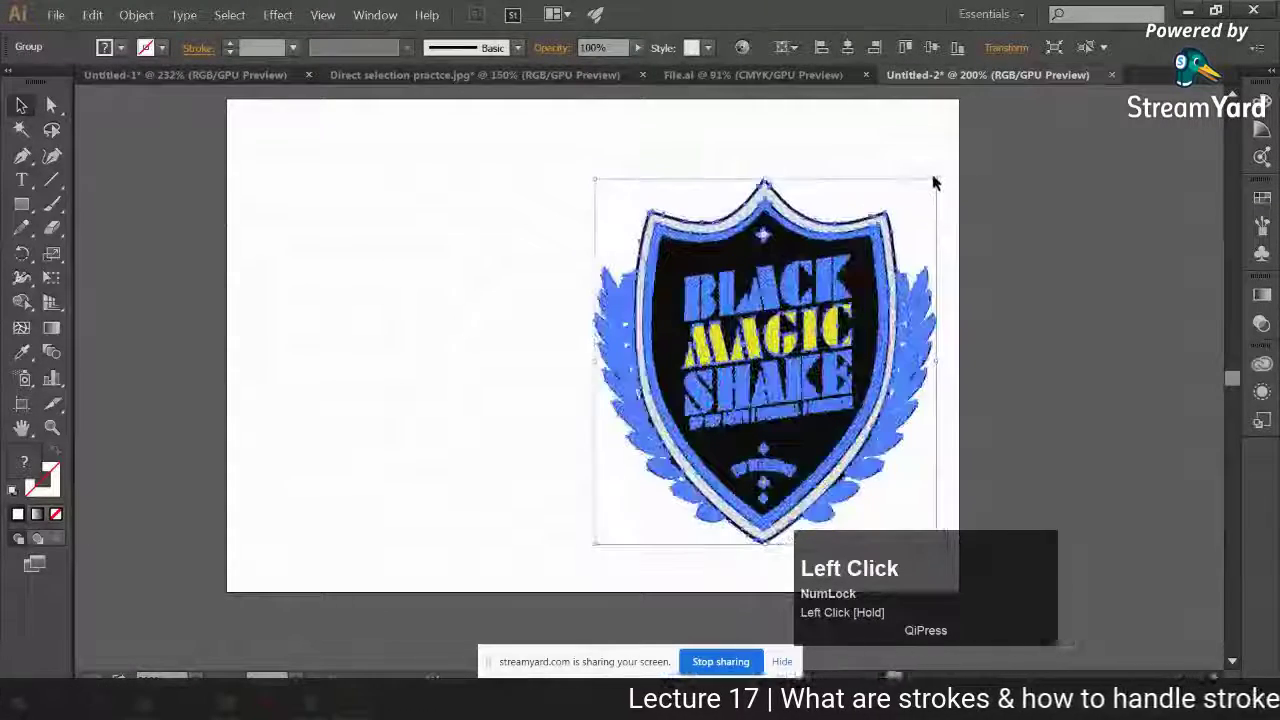
pyautogui.moveTo(943, 172); pyautogui.dragTo(958, 148)
pyautogui.moveTo(940, 300)
pyautogui.mouseDown()
pyautogui.moveTo(968, 284)
pyautogui.moveTo(922, 313)
pyautogui.mouseUp()
pyautogui.click(523, 406)
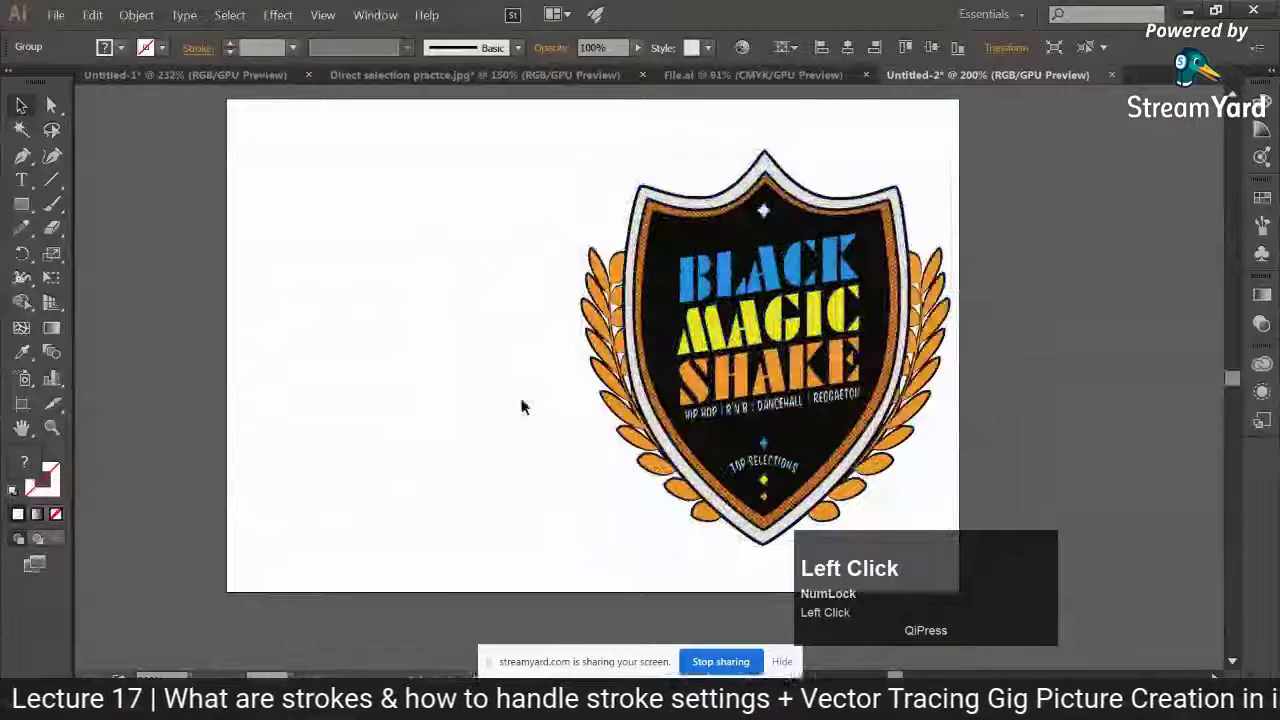
# Return to File.ai, deselect the badge, and set up an export to the Desktop in PNG format
pyautogui.click(705, 80)
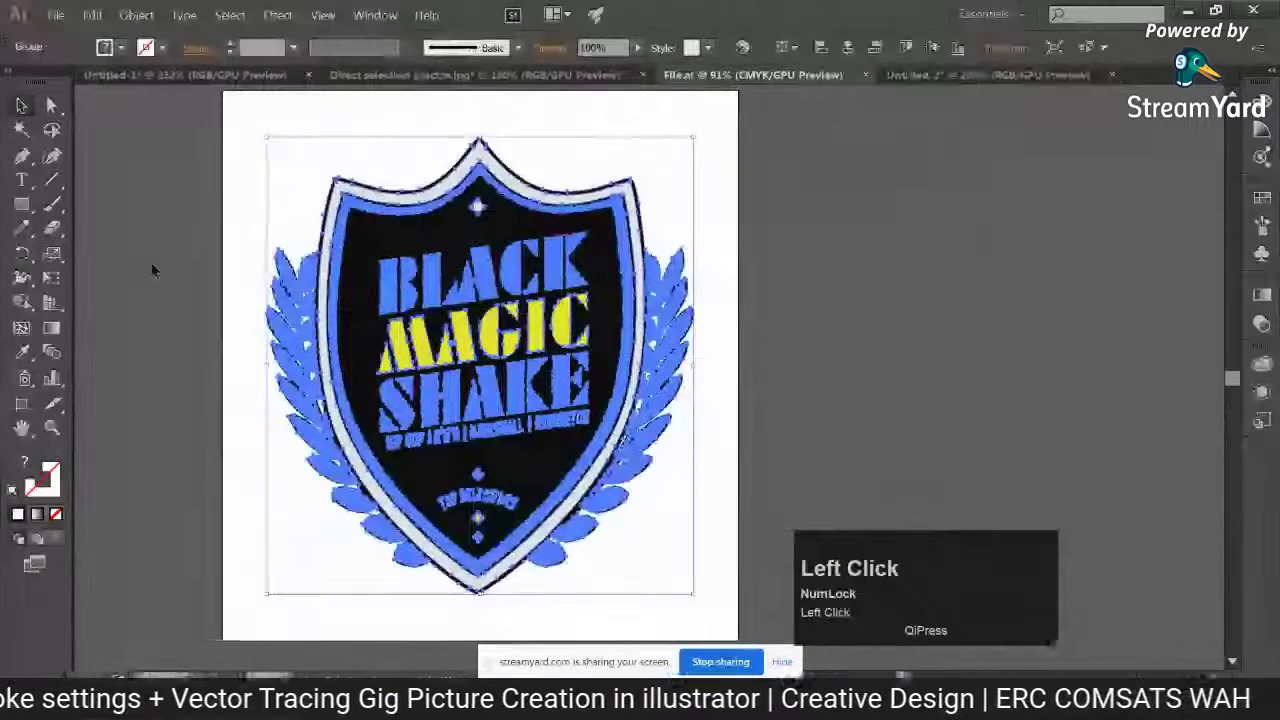
pyautogui.click(151, 262)
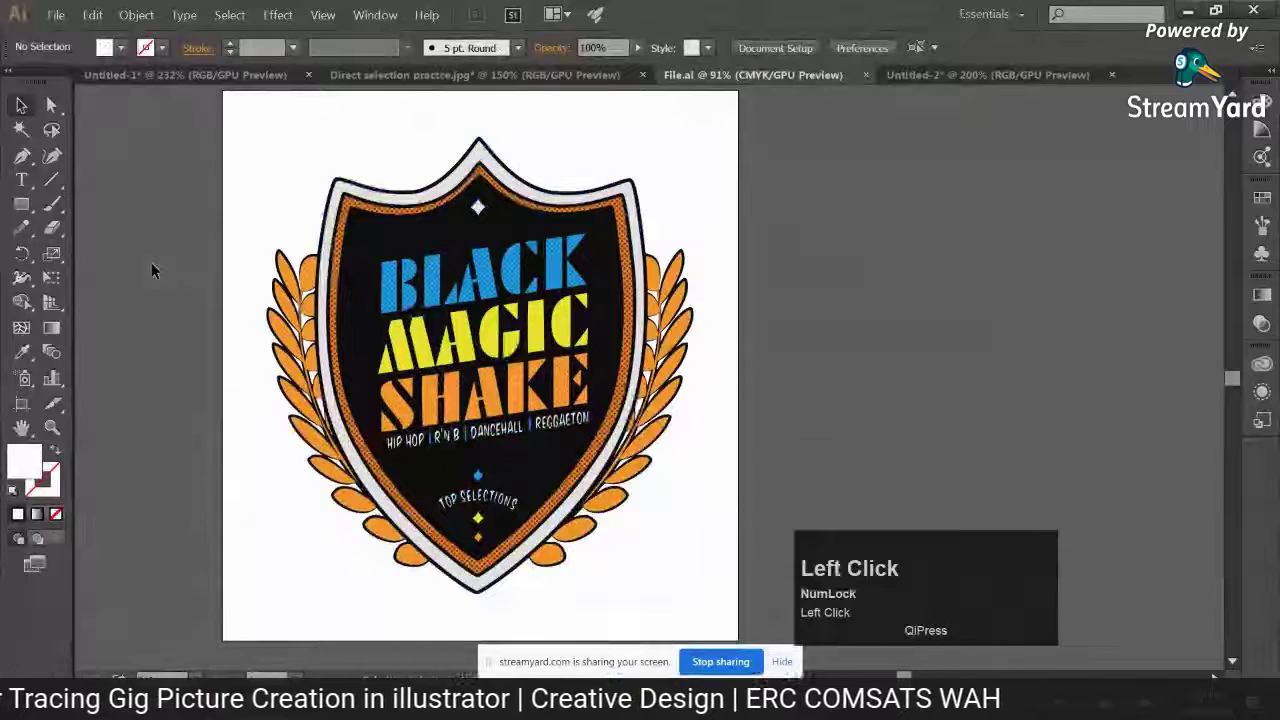
pyautogui.press('space')
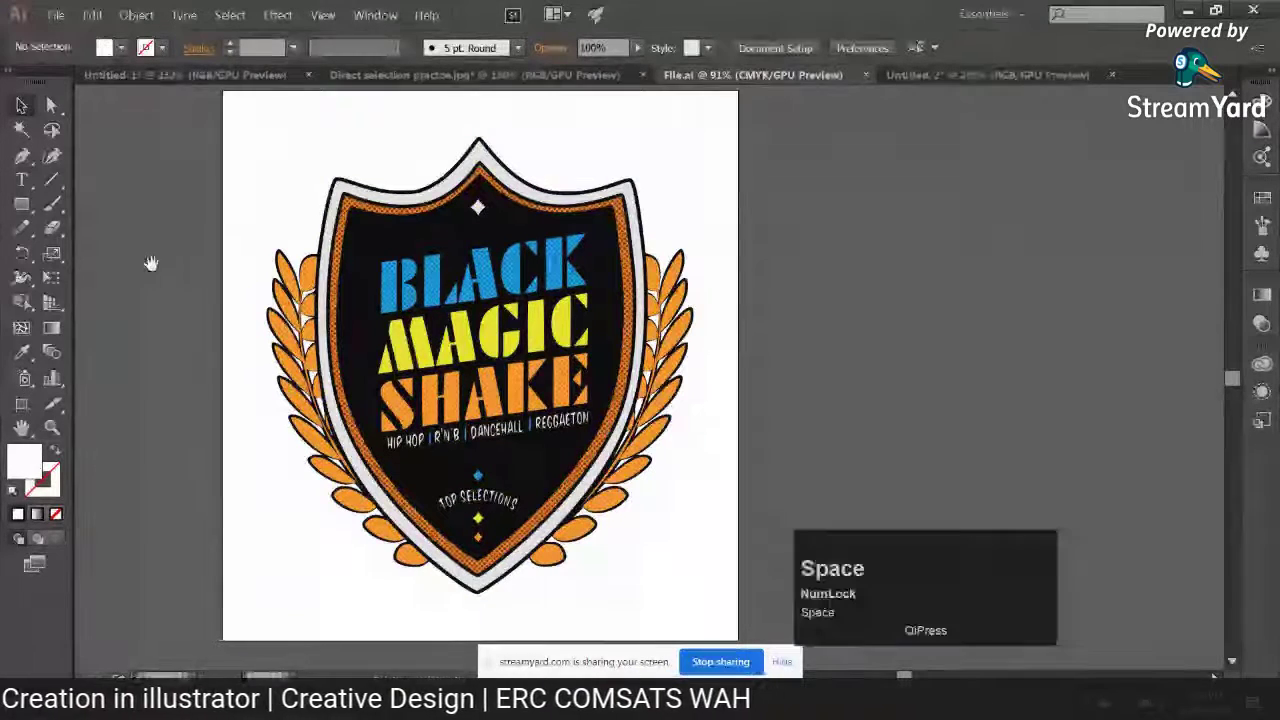
pyautogui.moveTo(151, 262); pyautogui.dragTo(206, 262)
pyautogui.click(56, 15)
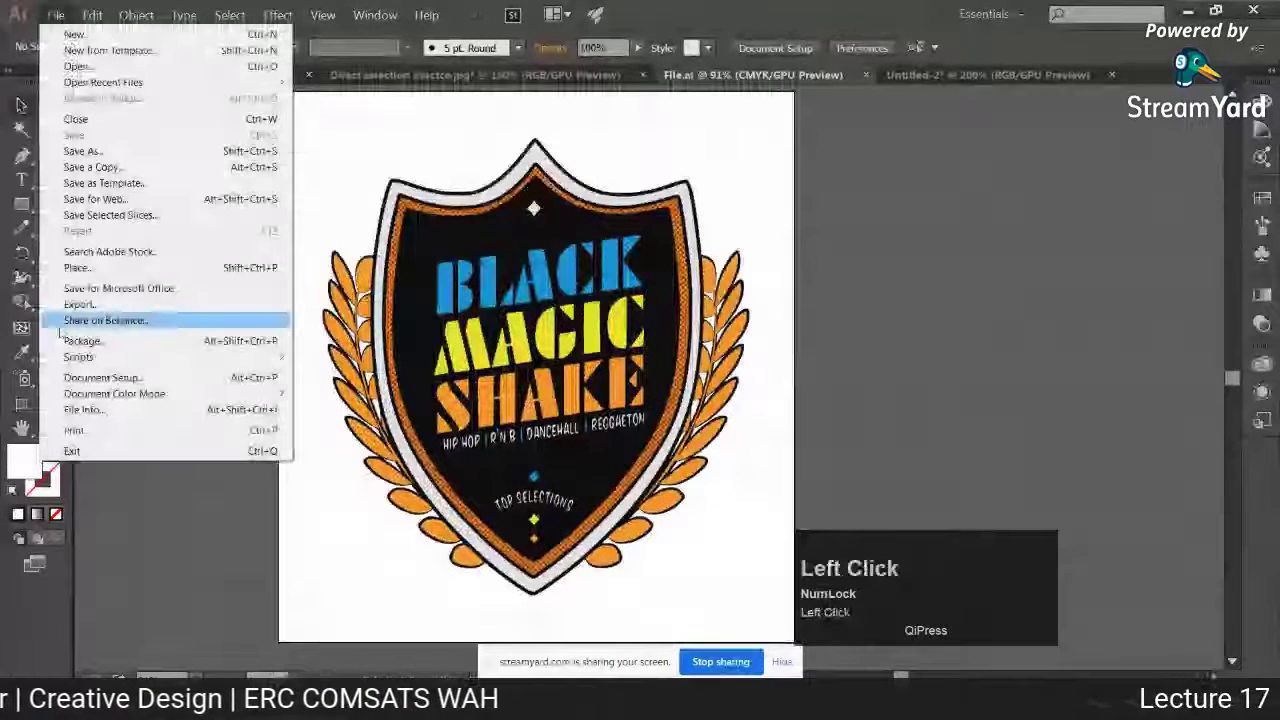
pyautogui.click(68, 306)
pyautogui.scroll(2, 68, 312)
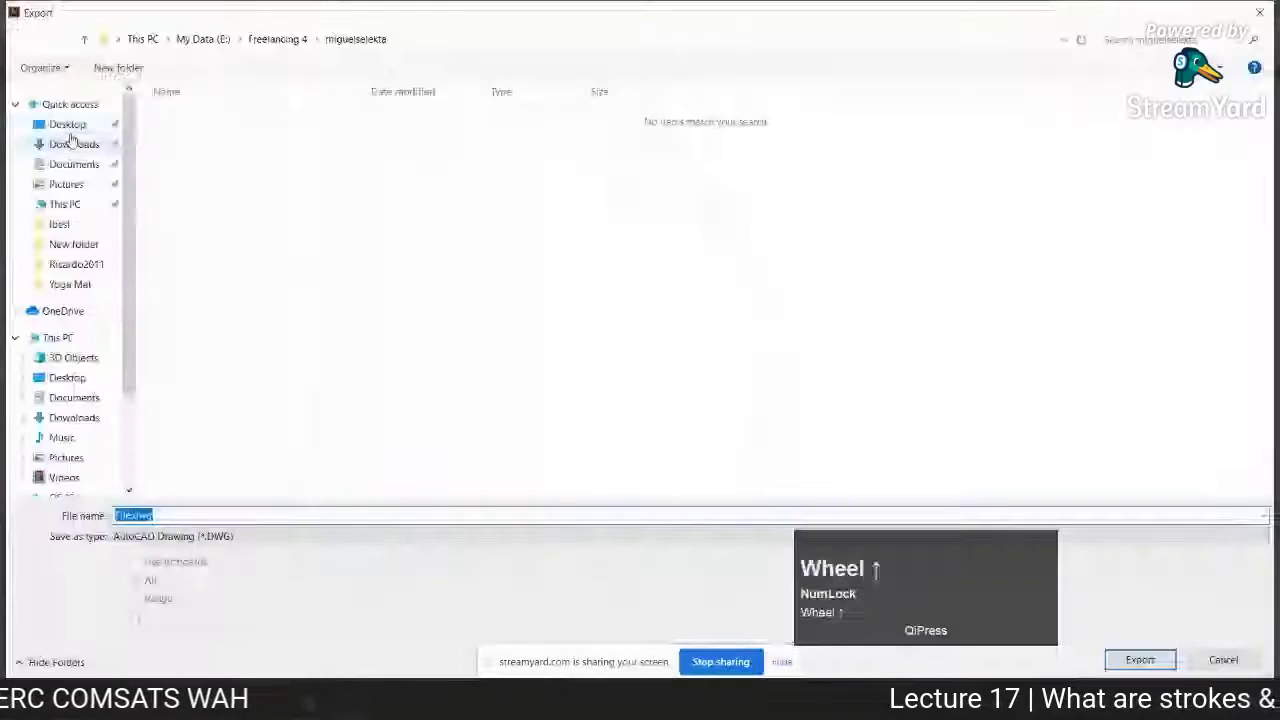
pyautogui.click(68, 125)
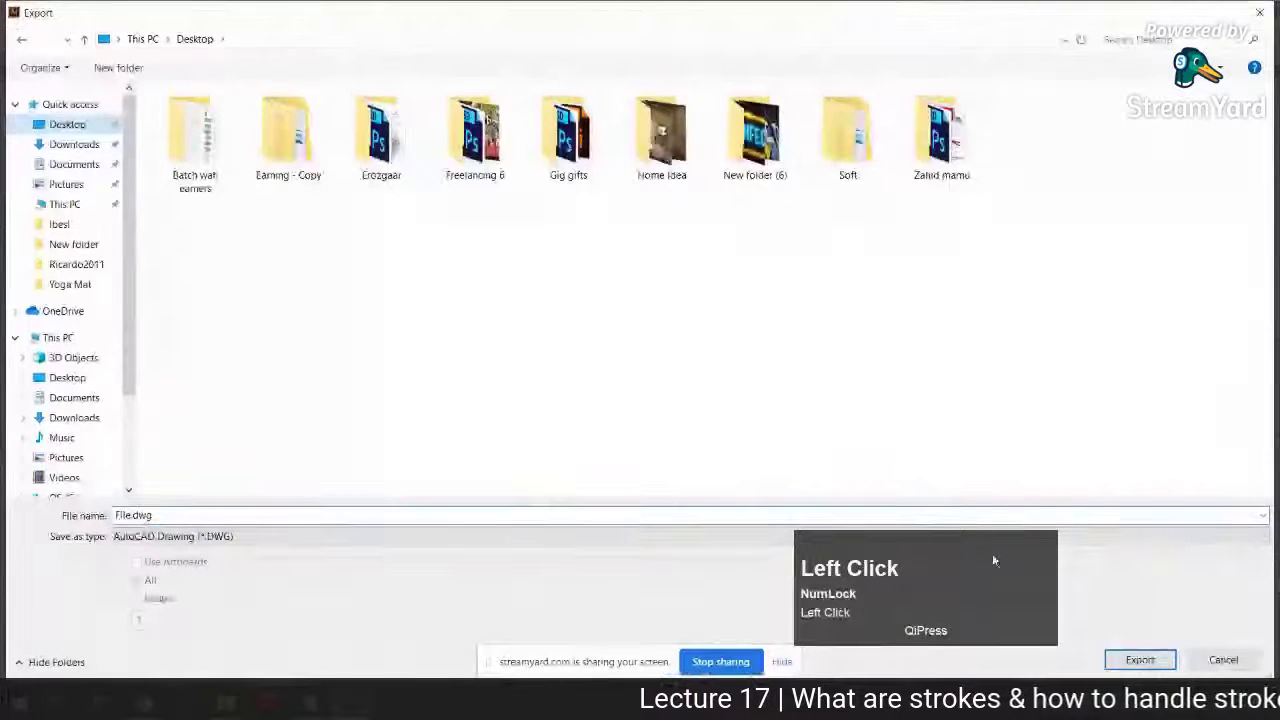
pyautogui.click(340, 537)
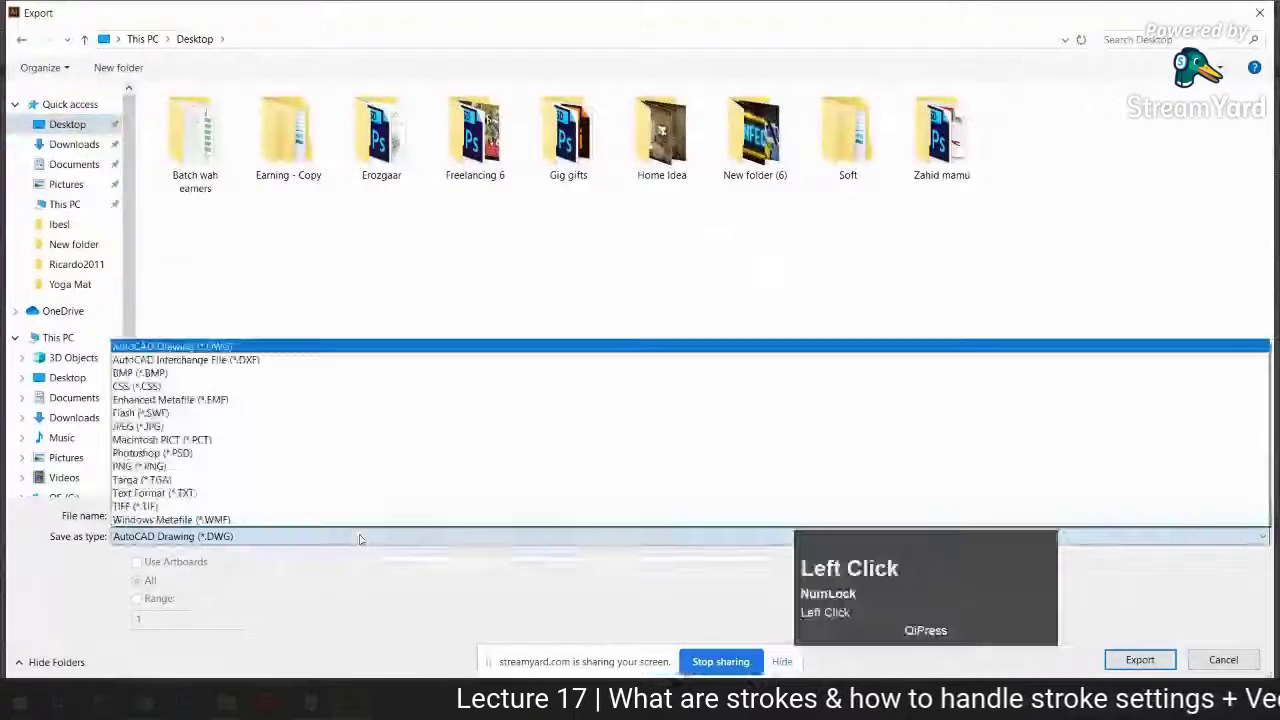
pyautogui.click(287, 467)
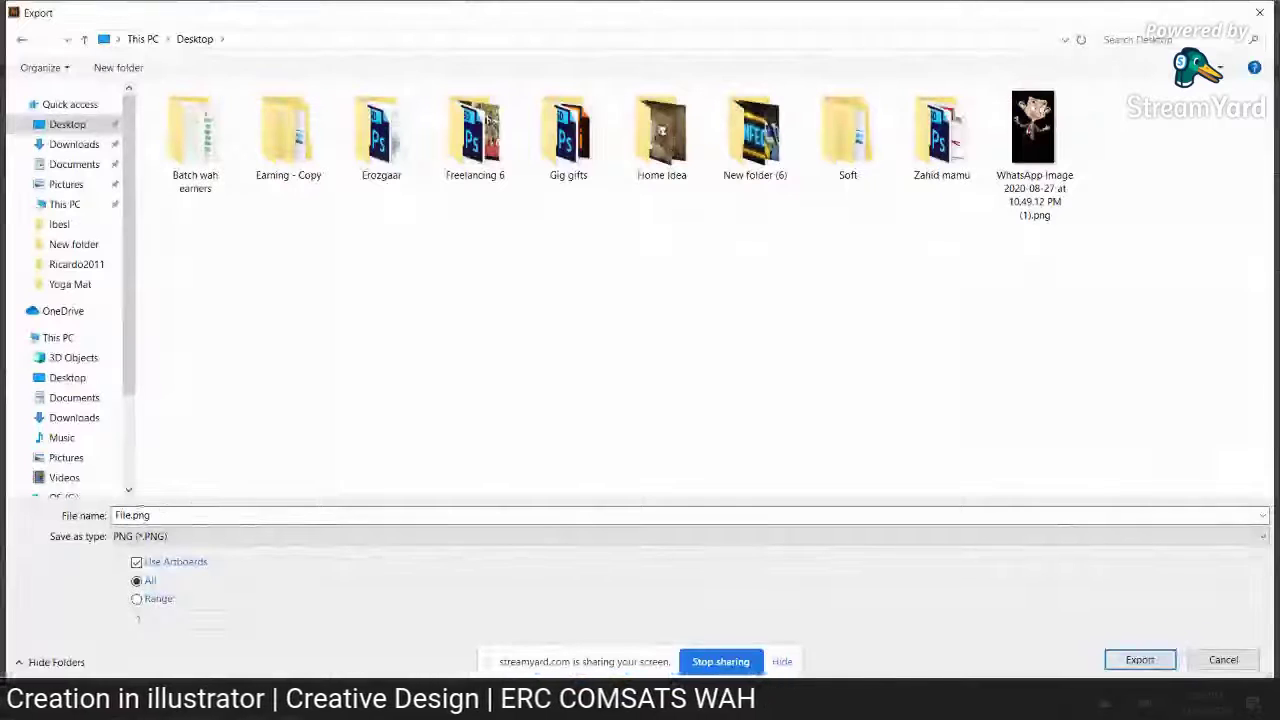
# Switch the export format to JPEG and back to PNG
pyautogui.click(200, 536)
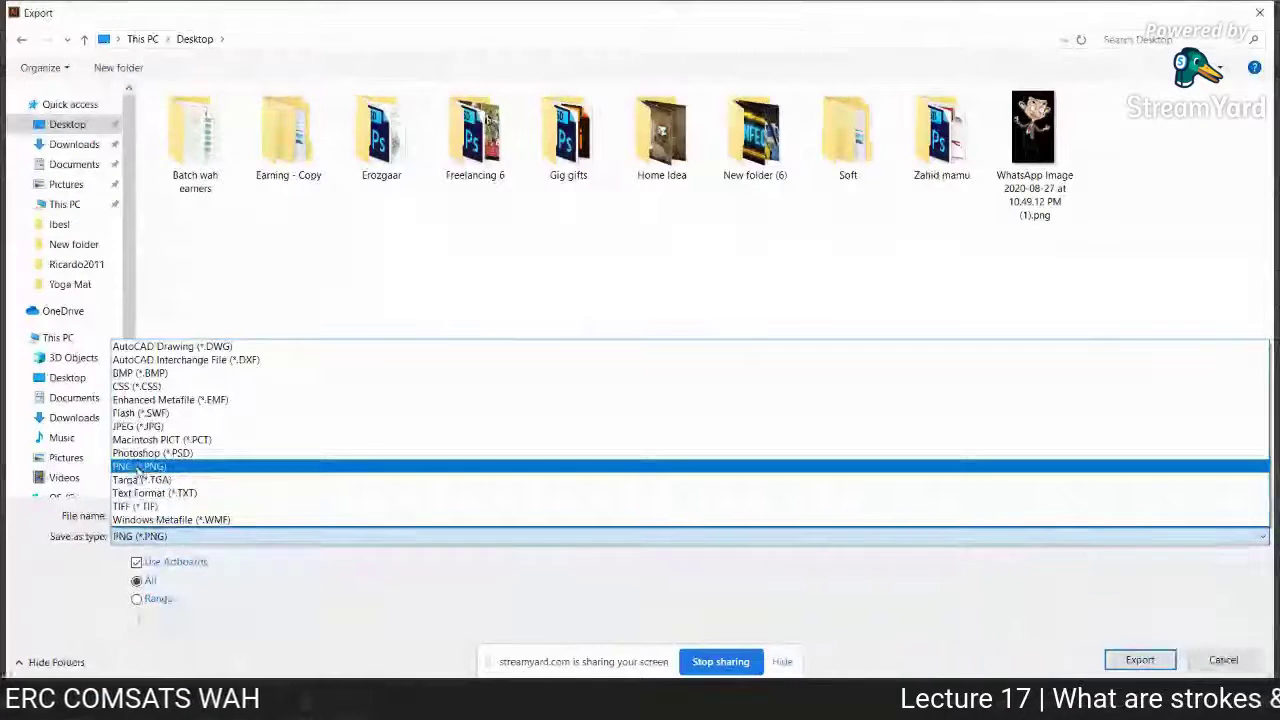
pyautogui.click(138, 426)
pyautogui.click(170, 537)
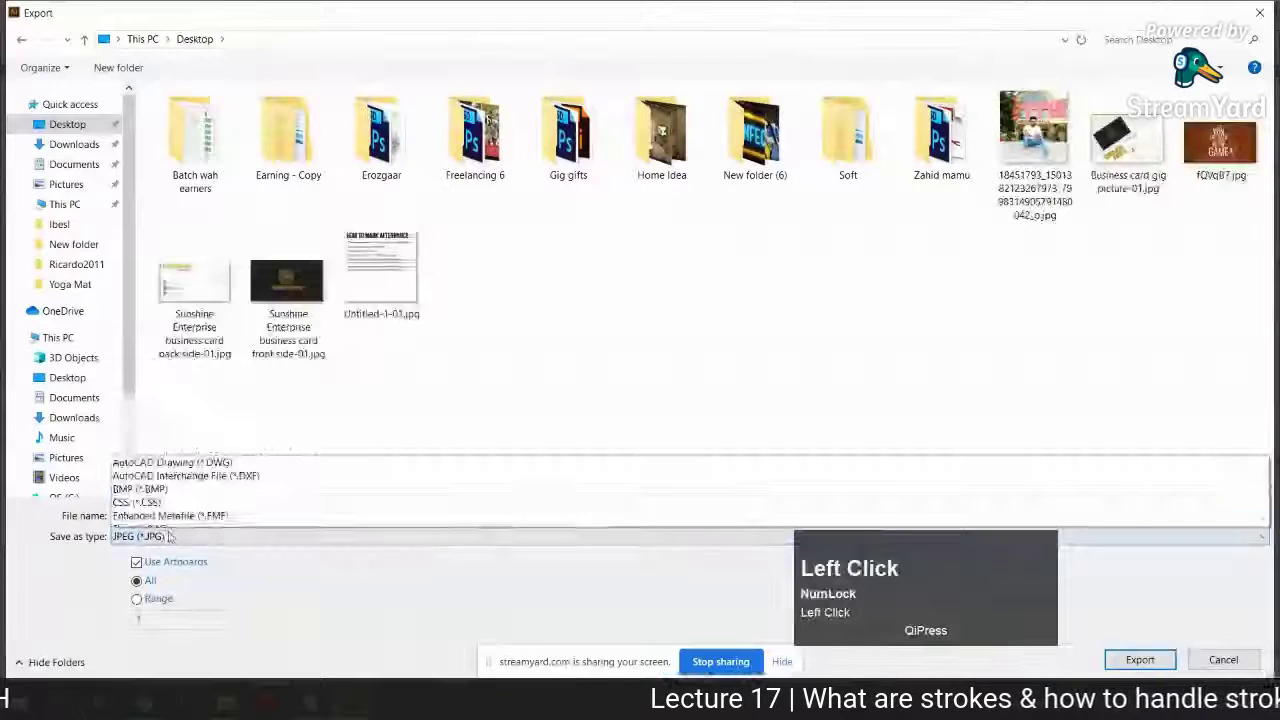
pyautogui.click(155, 464)
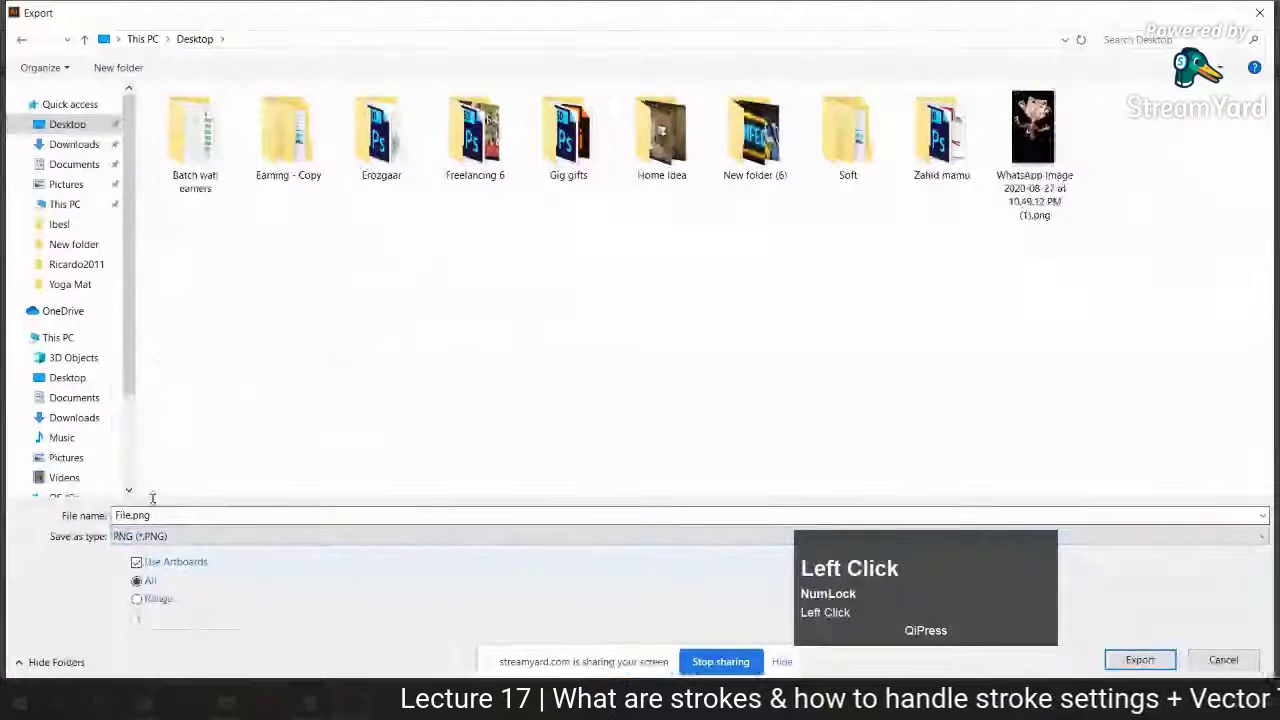
# Export File.png using artboards, at Screen (72 ppi) resolution with a transparent background
pyautogui.click(138, 564)
pyautogui.click(138, 564)
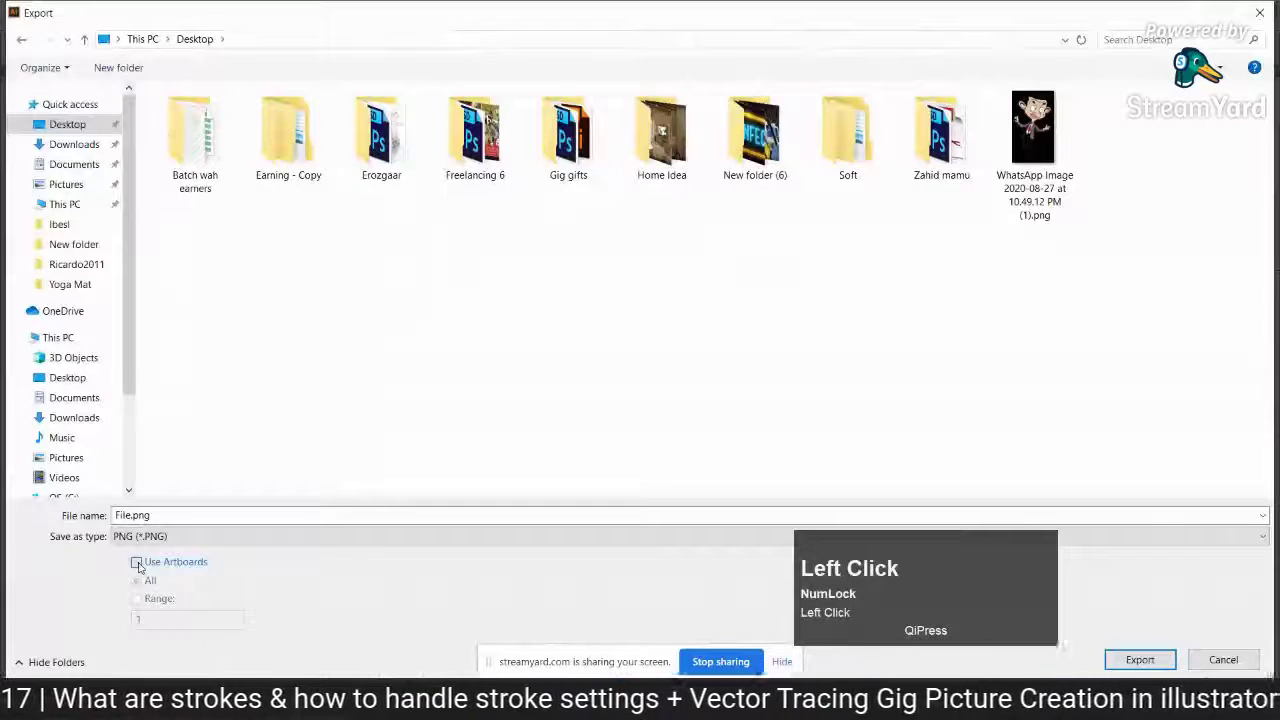
pyautogui.click(1141, 666)
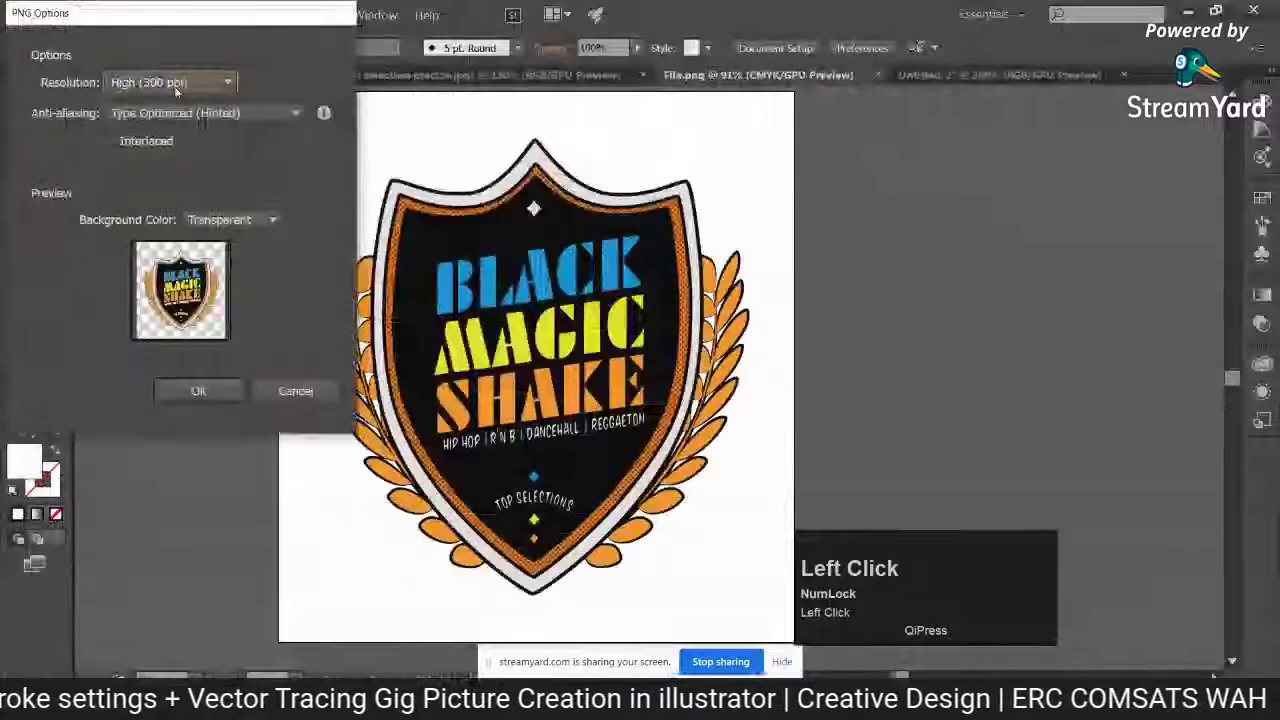
pyautogui.click(170, 106)
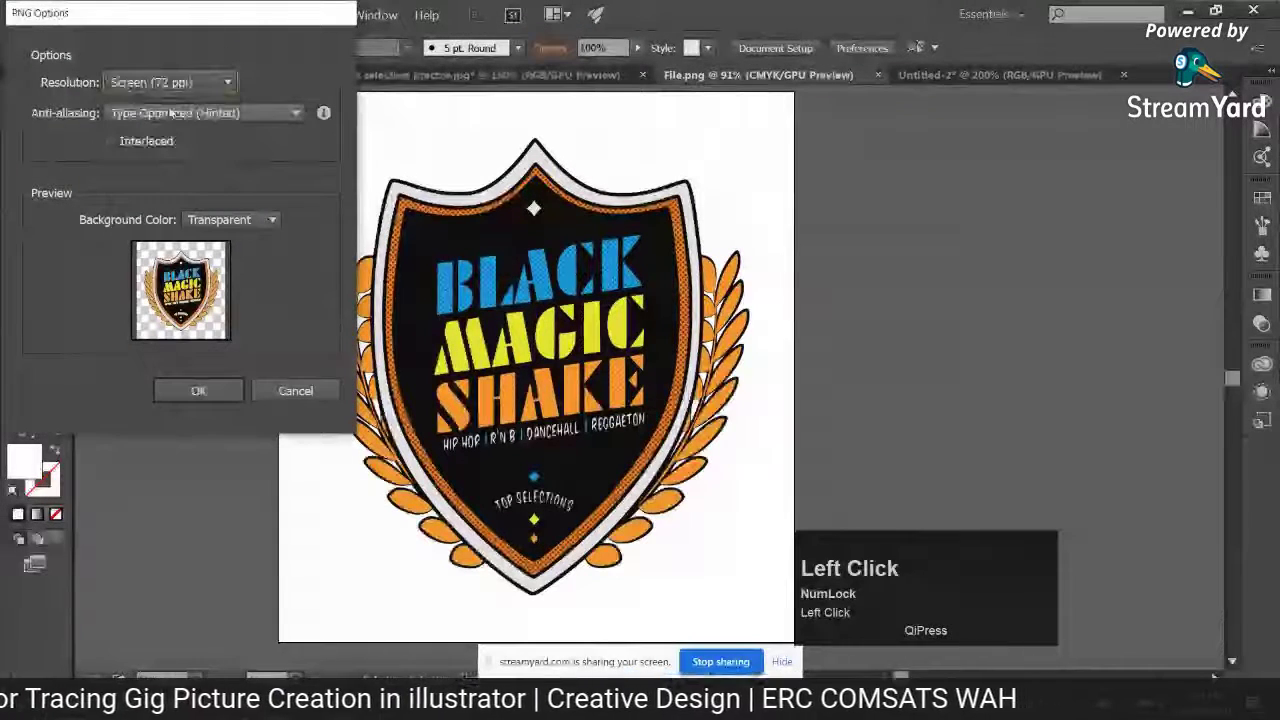
pyautogui.click(198, 391)
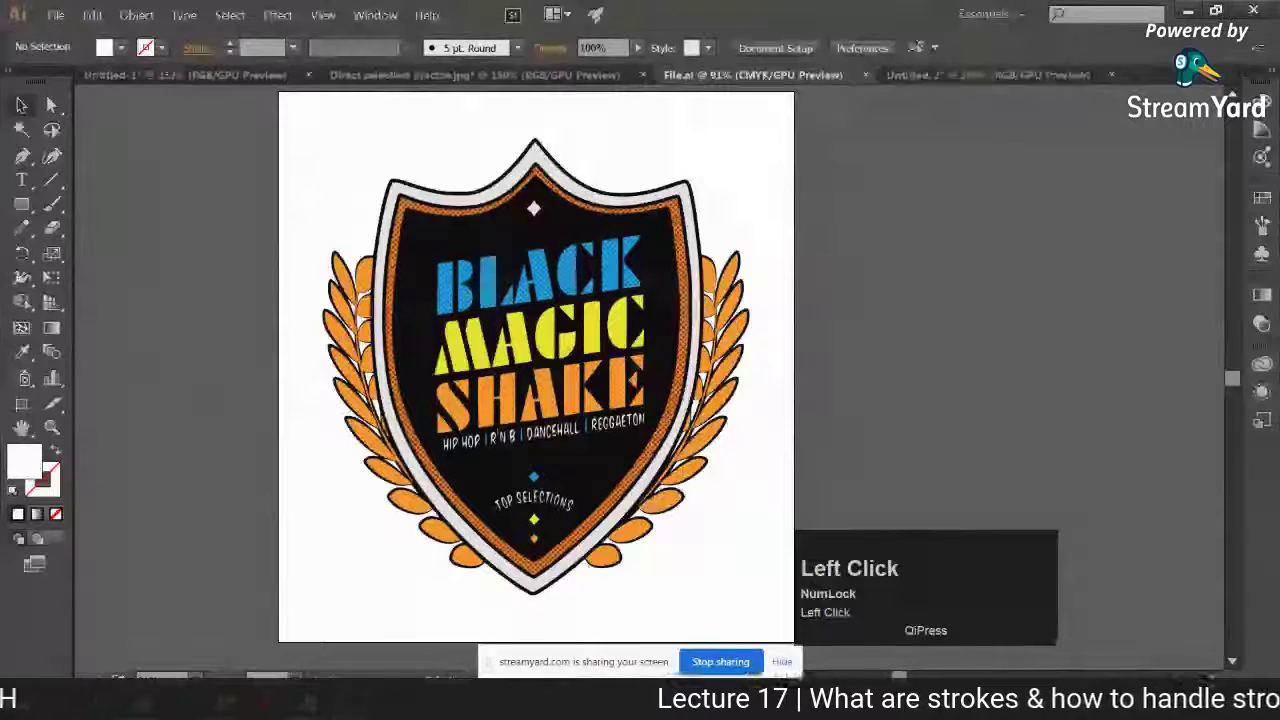
# Switch to the desktop, move the exported File-01.png to an empty spot in the middle, and return to Illustrator
pyautogui.click(1187, 9)
pyautogui.moveTo(286, 605); pyautogui.dragTo(549, 366)
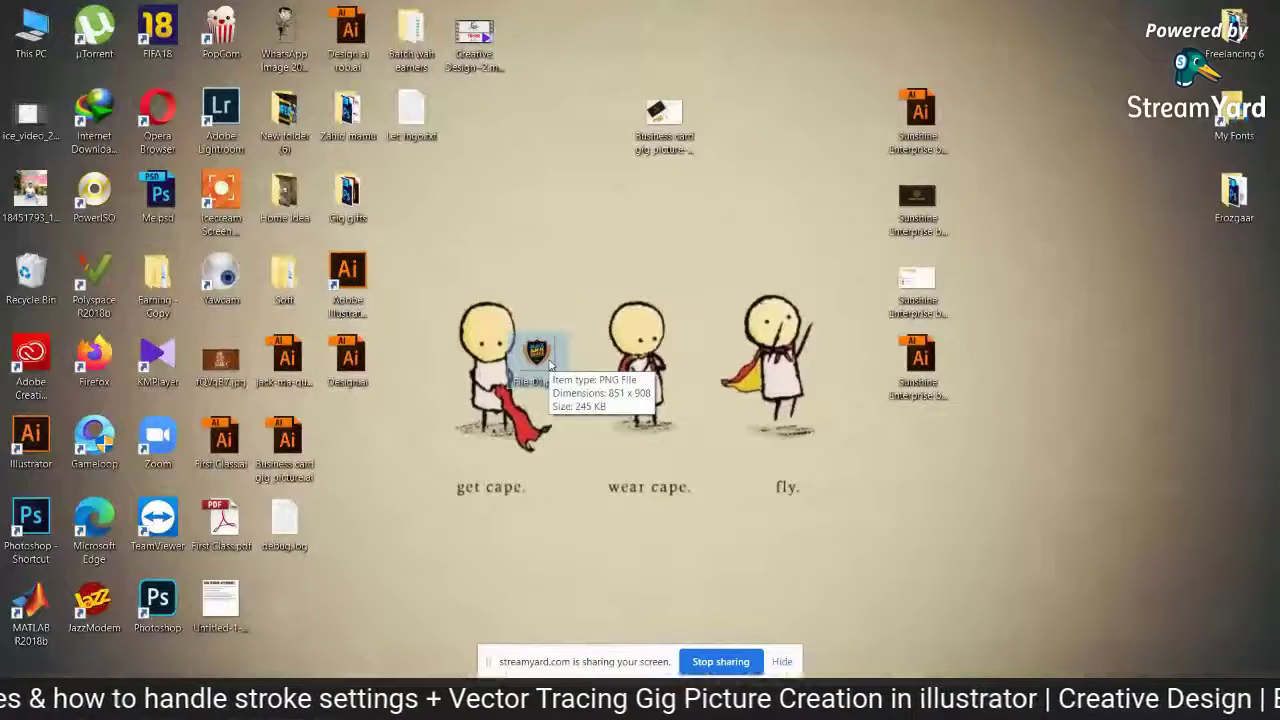
pyautogui.click(549, 366)
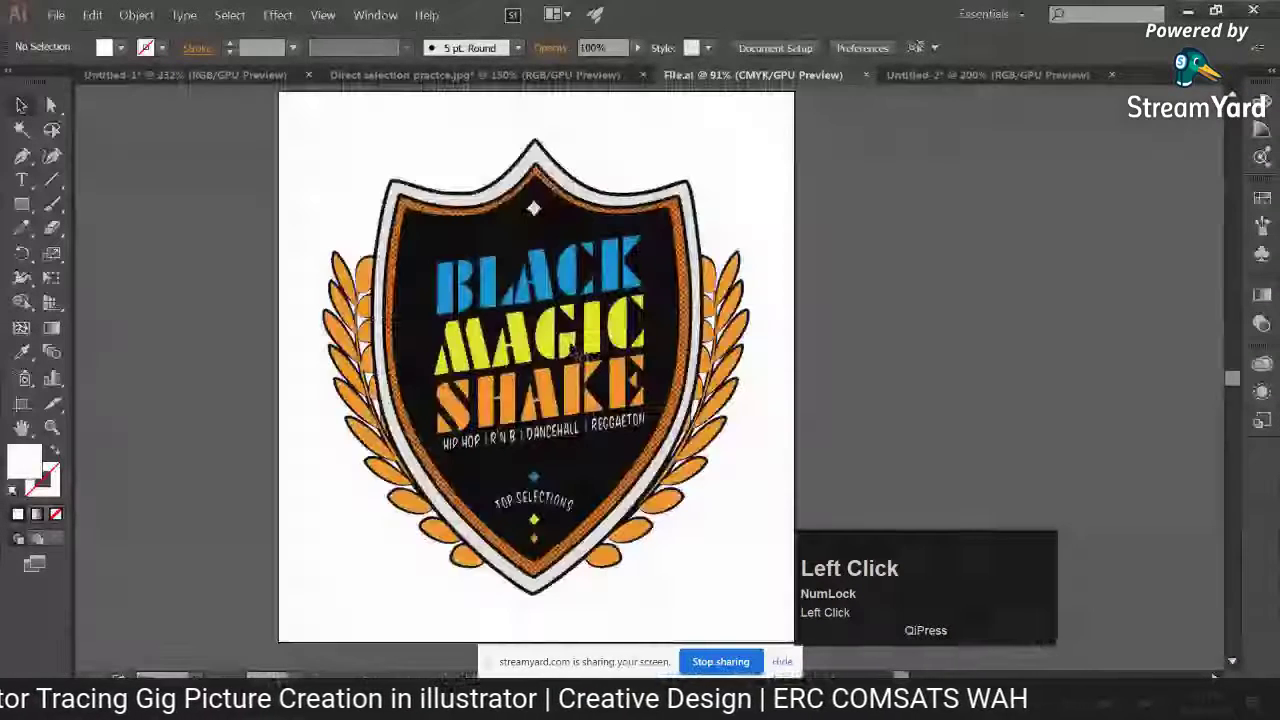
# Create a new document measured in pixels, 400 px wide and 400 px high
pyautogui.hotkey('ctrl', 'n')
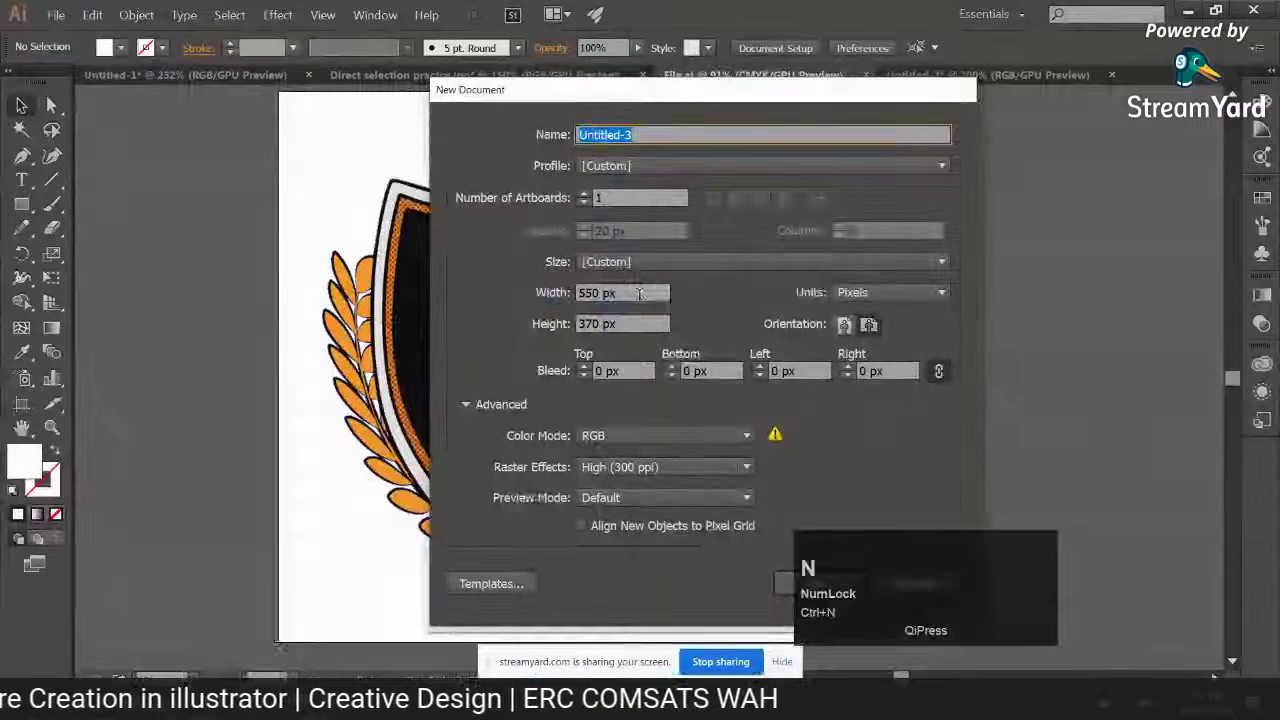
pyautogui.click(512, 293)
pyautogui.write('400')
pyautogui.press('Tab')
pyautogui.write('4')
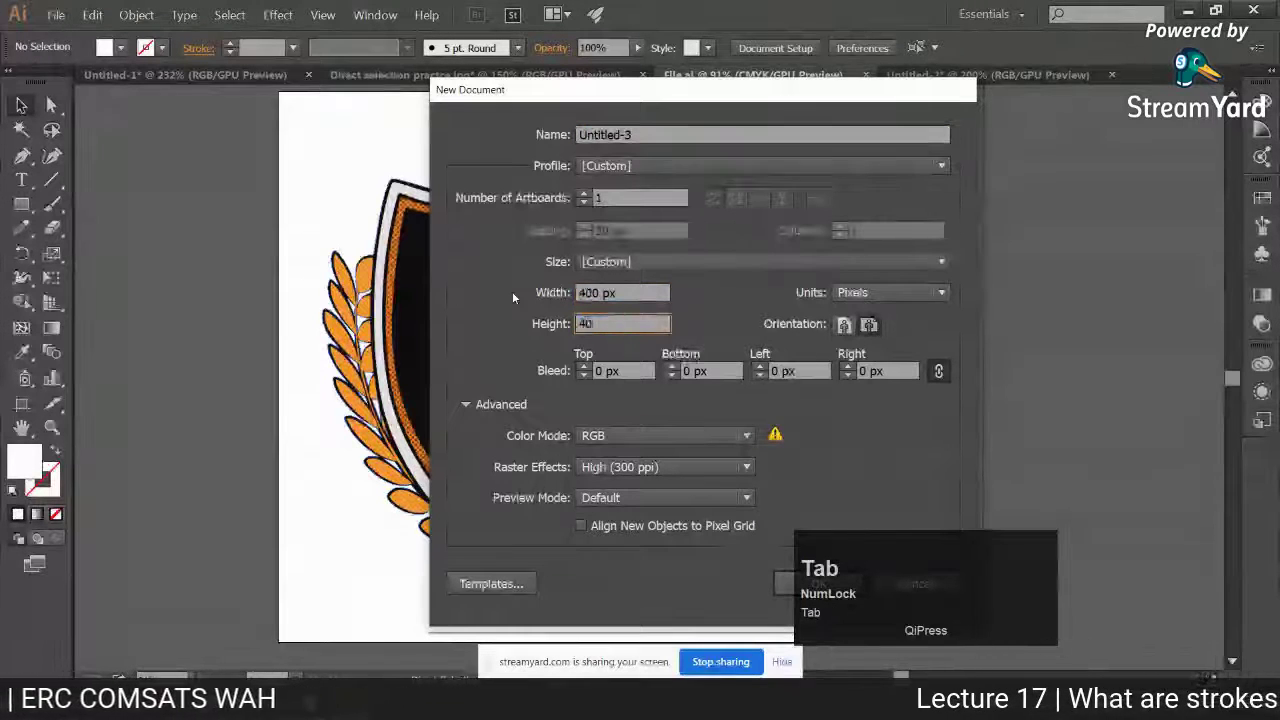
pyautogui.write('00')
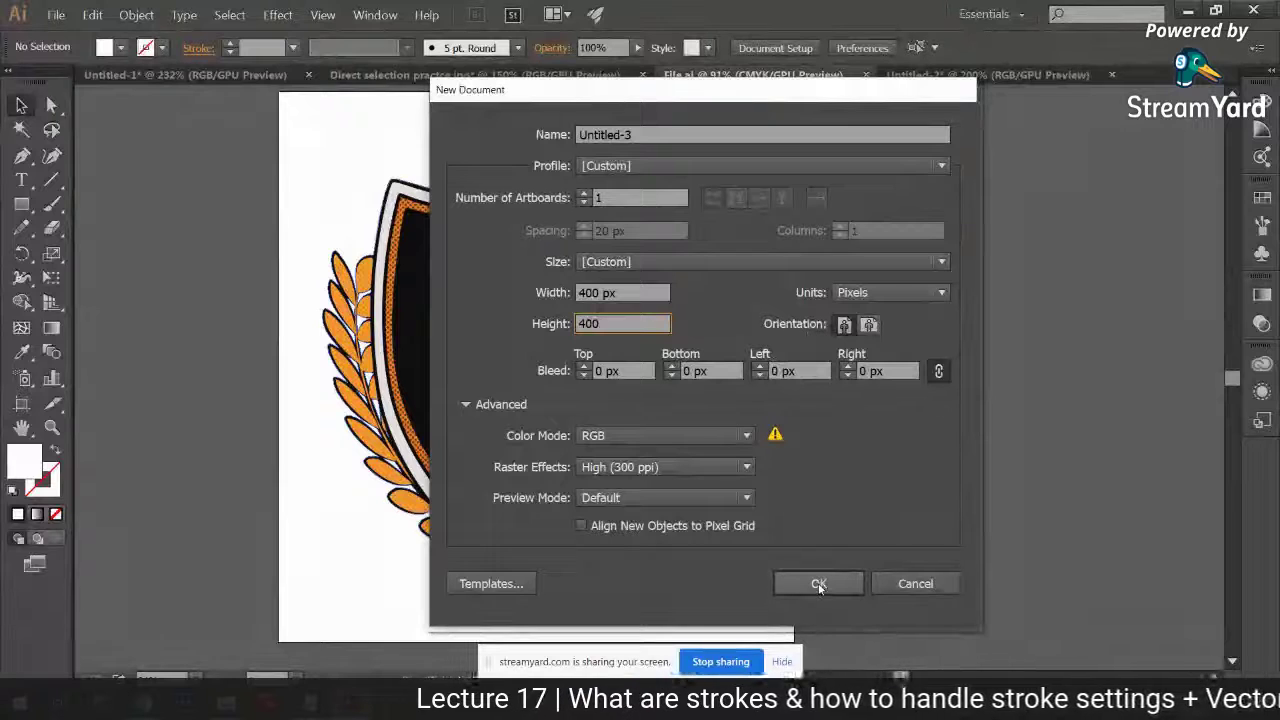
pyautogui.click(818, 585)
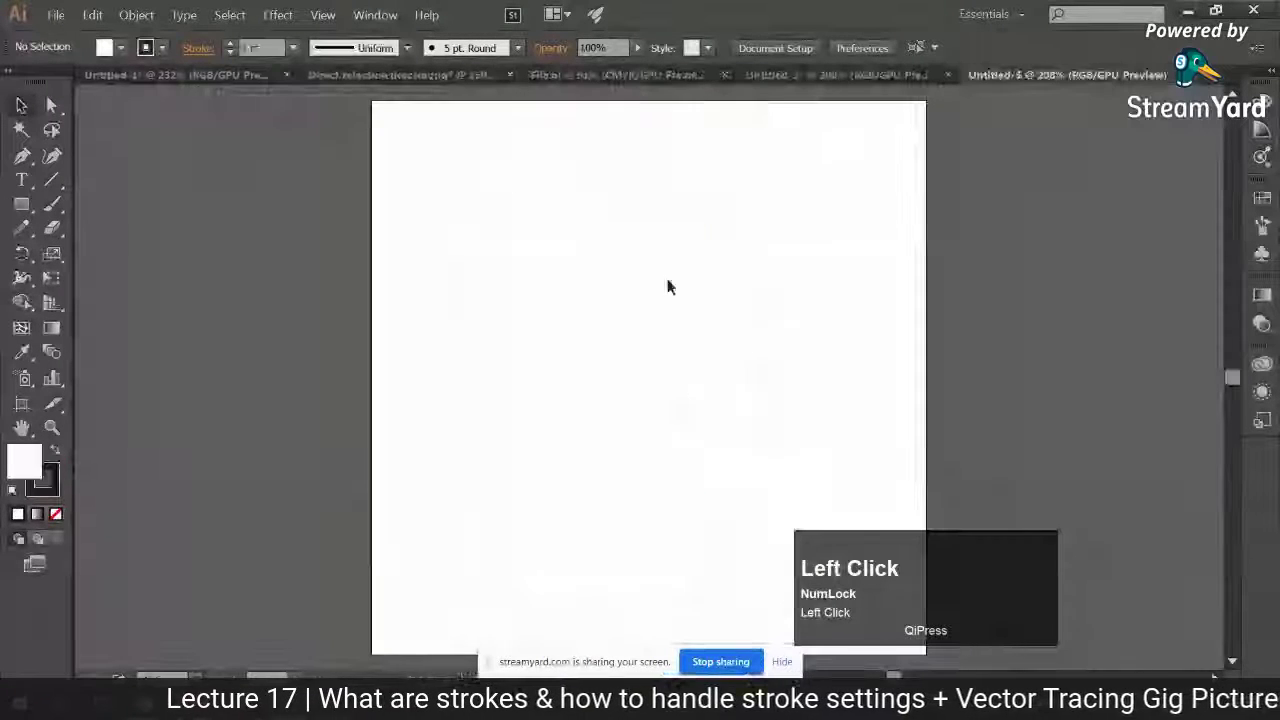
# Paste the shield badge into the 400 x 400 px document and scale it down to fit inside the artboard
pyautogui.hotkey('ctrl', 'v')
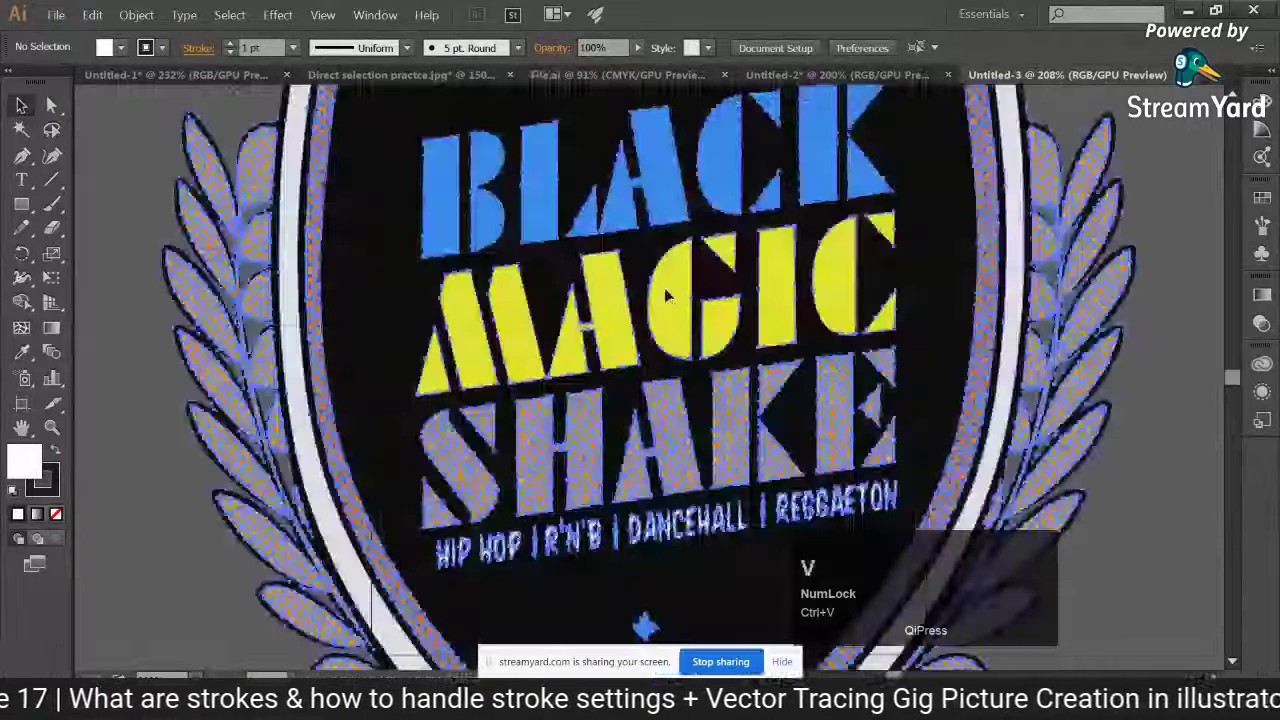
pyautogui.hotkey('ctrl', '-')
pyautogui.hotkey('ctrl', '-')
pyautogui.moveTo(884, 125); pyautogui.dragTo(785, 283)
pyautogui.click(800, 282)
pyautogui.hotkey('ctrl', '+')
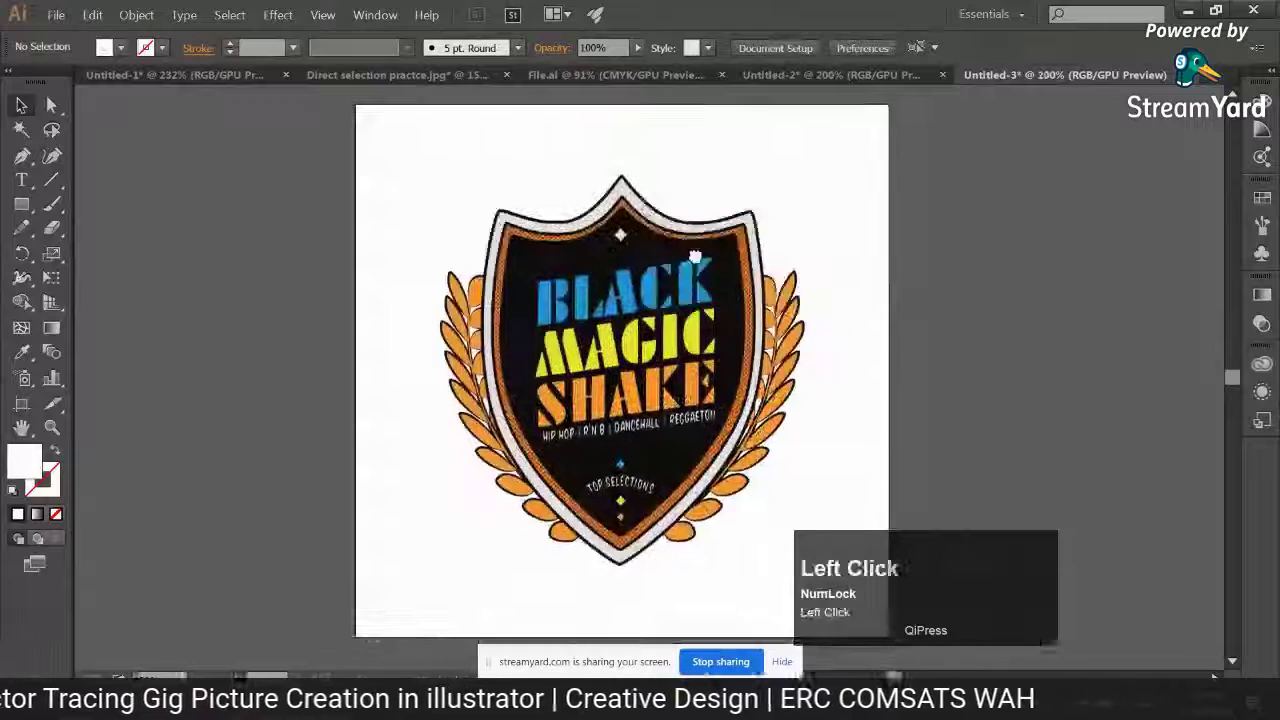
pyautogui.hotkey('ctrl', 'z')
# Export the artboard to the Desktop as a PNG named "small size" at Screen (72 ppi) resolution with a transparent background
pyautogui.click(56, 14)
pyautogui.click(190, 297)
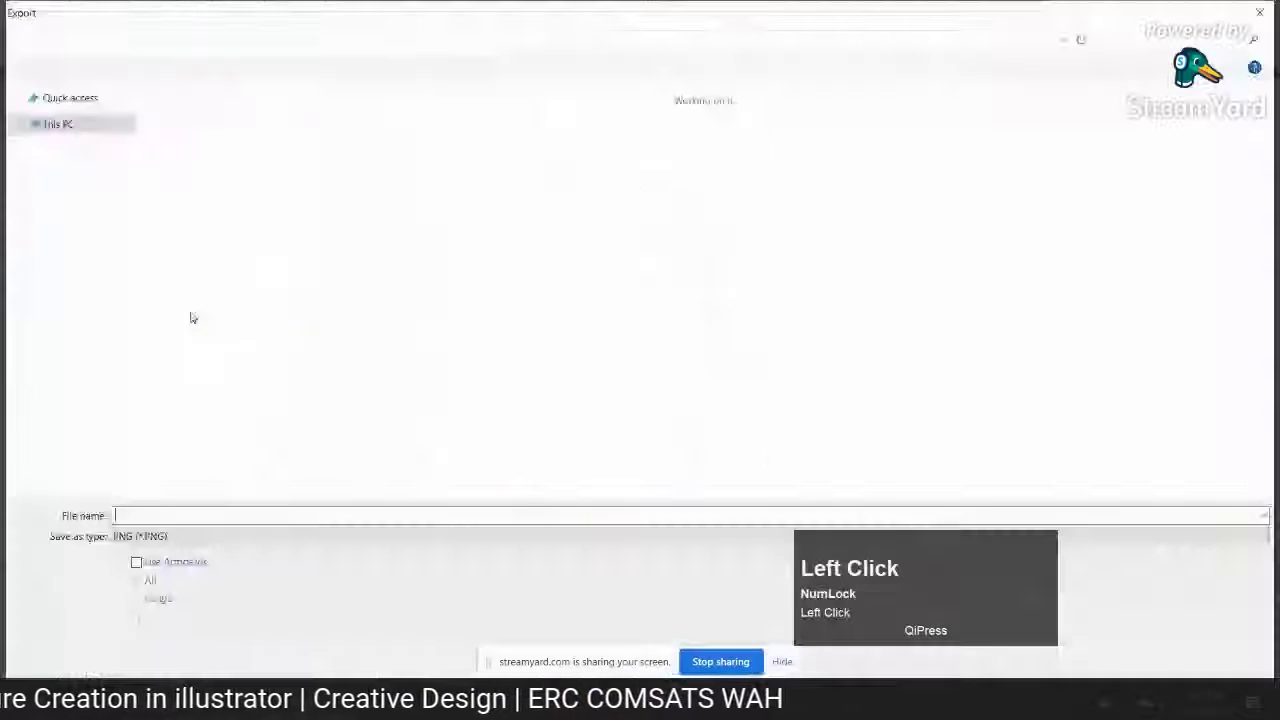
pyautogui.write('small size')
pyautogui.click(177, 566)
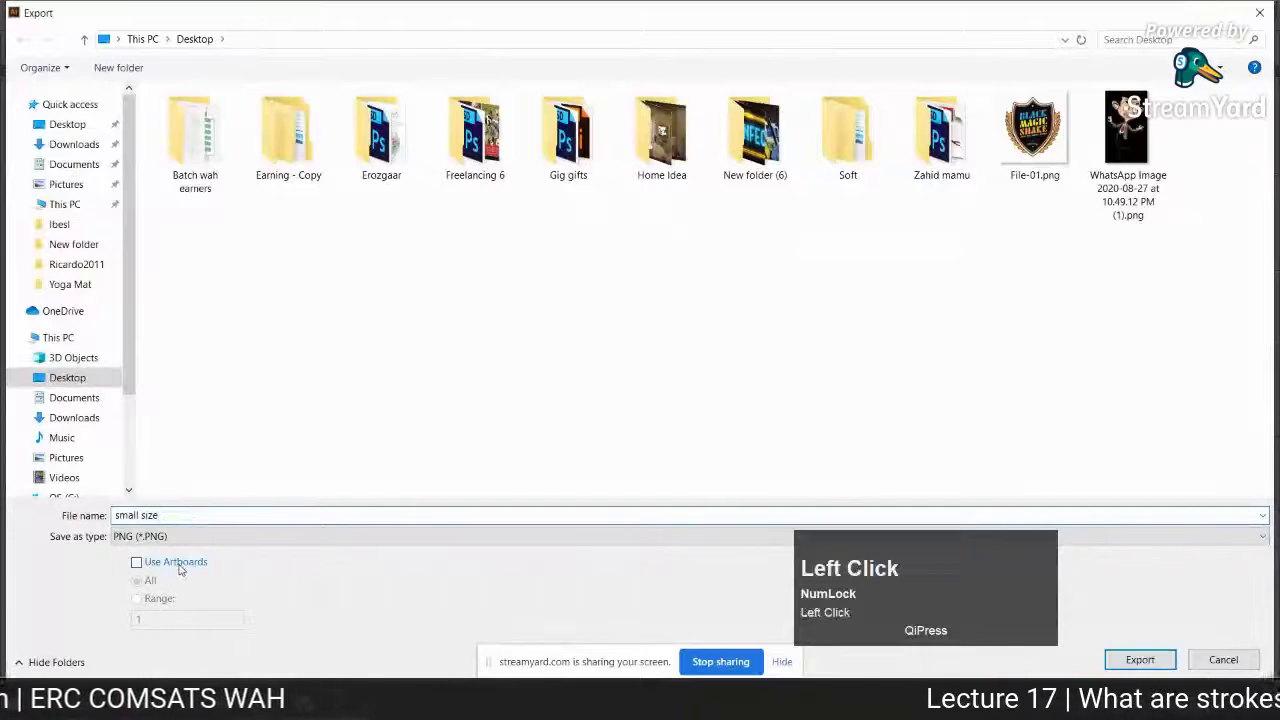
pyautogui.click(1140, 659)
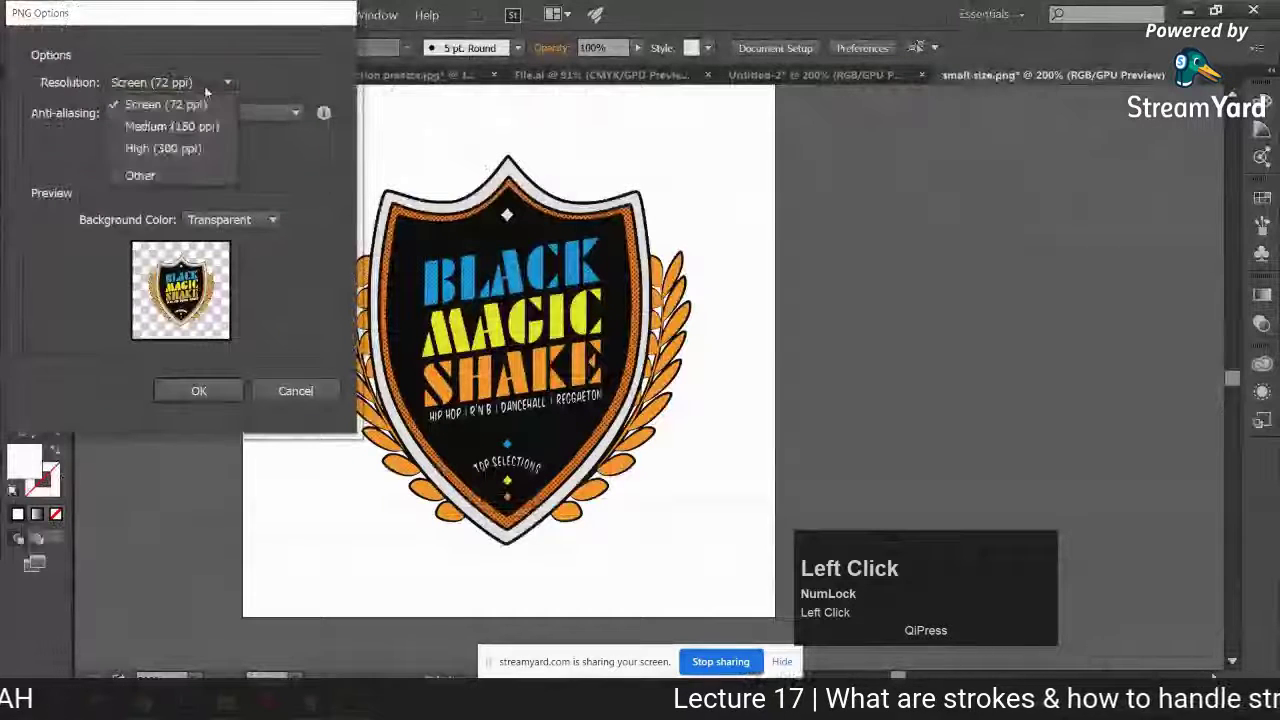
pyautogui.click(198, 390)
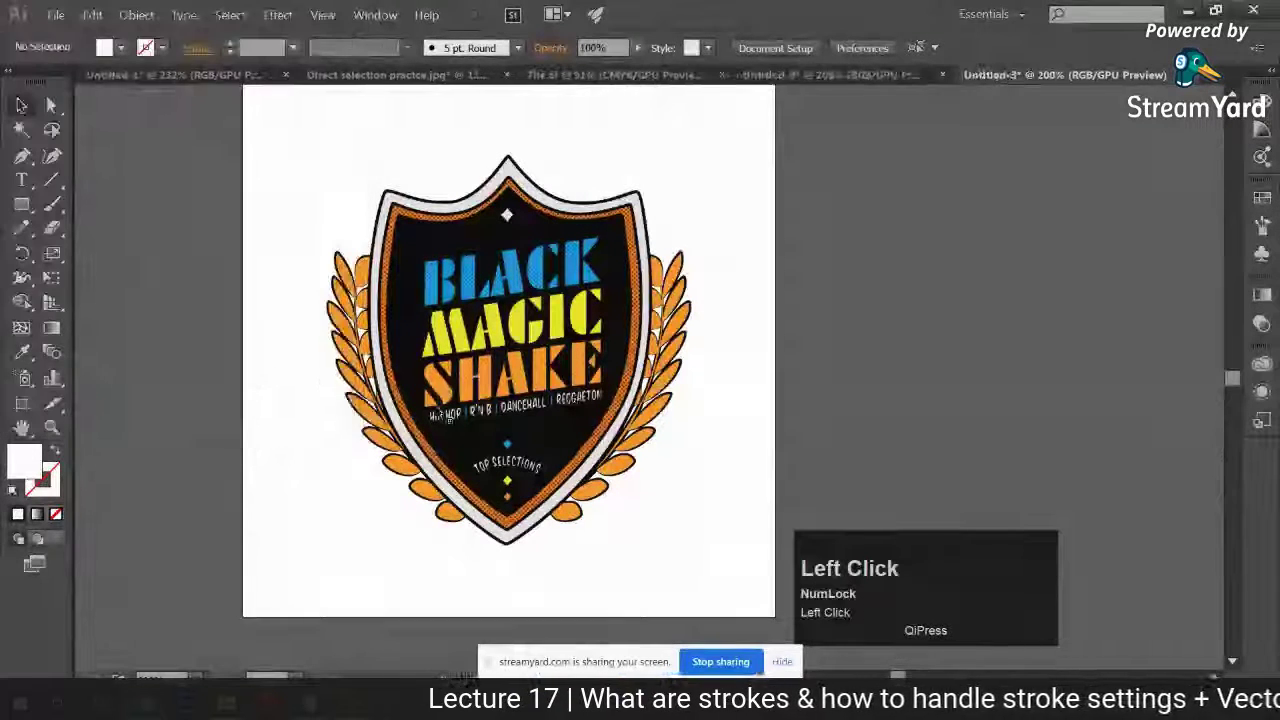
# Switch to the desktop and move small size-01.png to an empty spot above File-01.png
pyautogui.press('super+d')
pyautogui.moveTo(283, 600); pyautogui.dragTo(603, 192)
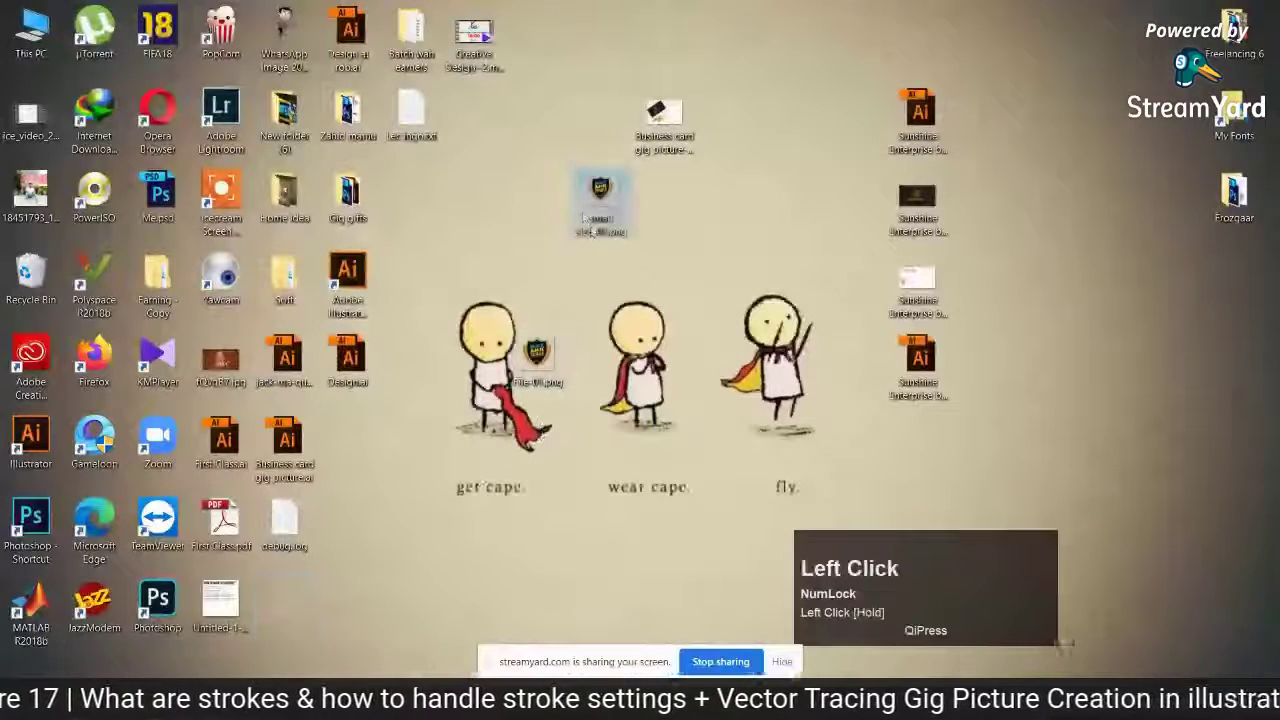
# Open small size-01.png and File-01.png in turn in Photos to compare their display size and sharpness
pyautogui.doubleClick(615, 192)
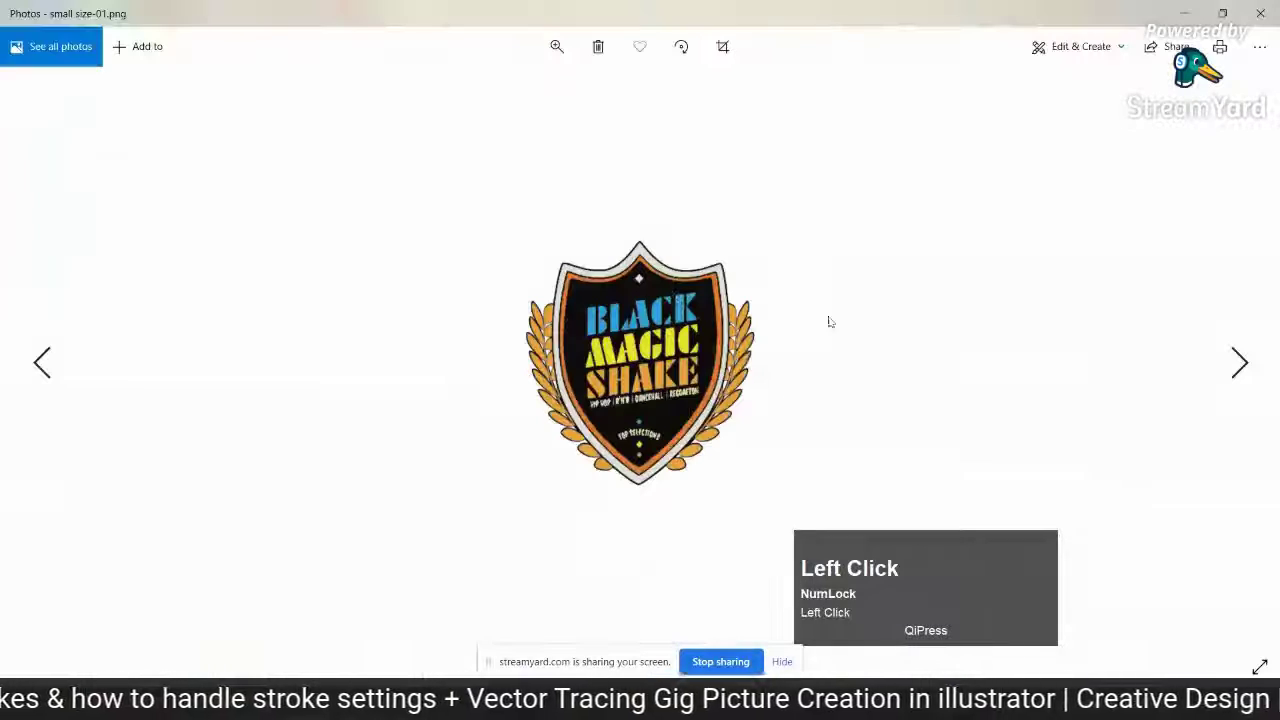
pyautogui.scroll(2, 733, 389)
pyautogui.scroll(-1, 735, 388)
pyautogui.click(1261, 13)
pyautogui.doubleClick(537, 362)
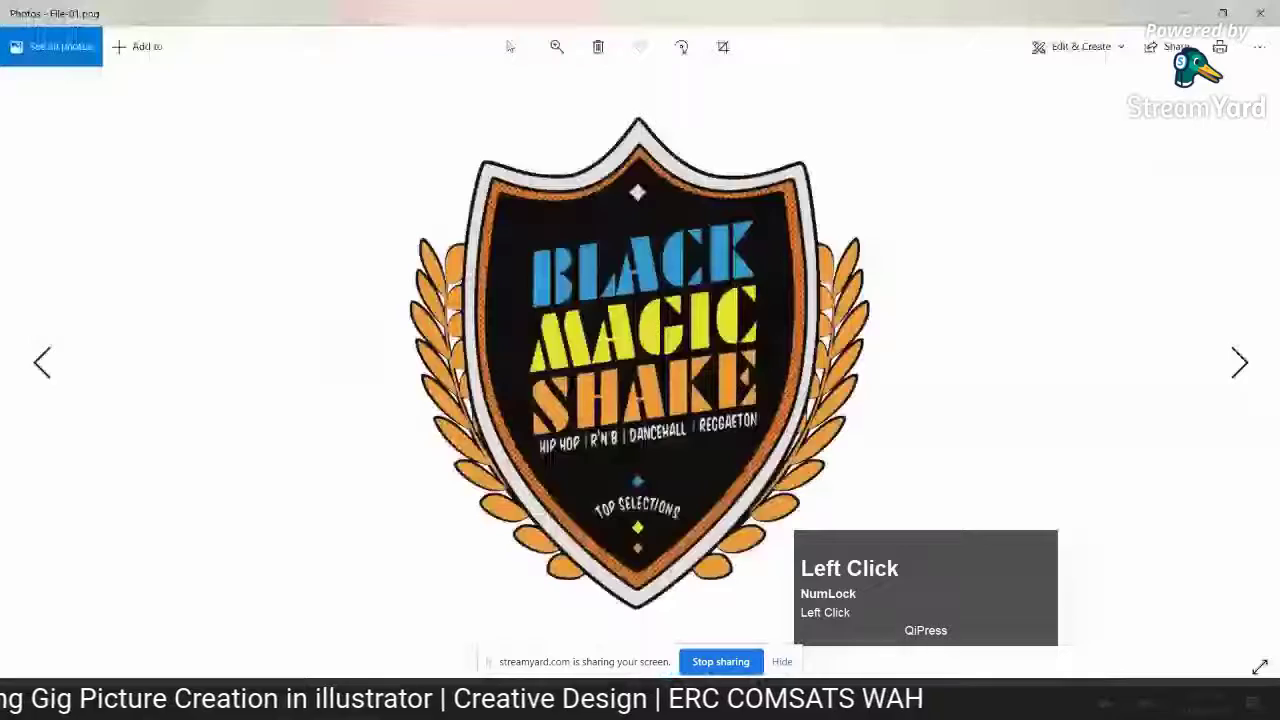
pyautogui.click(556, 46)
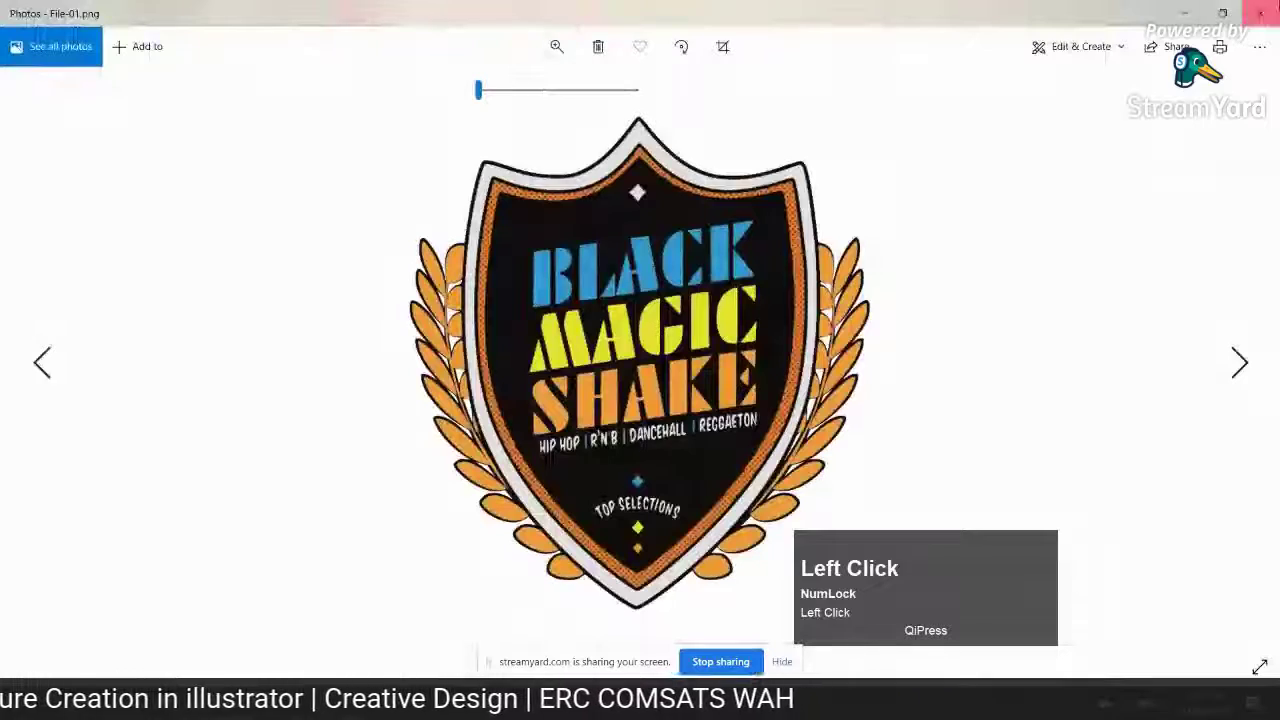
# Close File-01.png, then open small size-01.png in Photos and zoom in to check its sharpness
pyautogui.click(1261, 13)
pyautogui.doubleClick(601, 205)
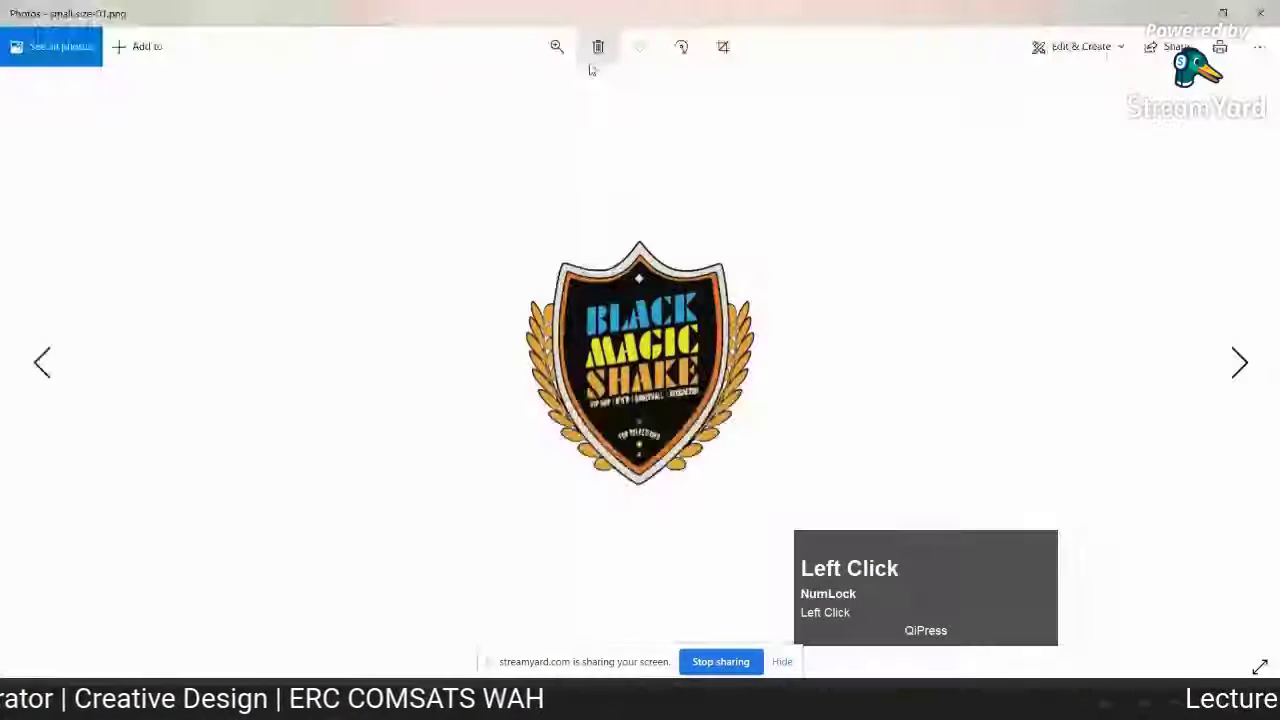
pyautogui.click(564, 54)
pyautogui.moveTo(480, 91); pyautogui.dragTo(628, 94)
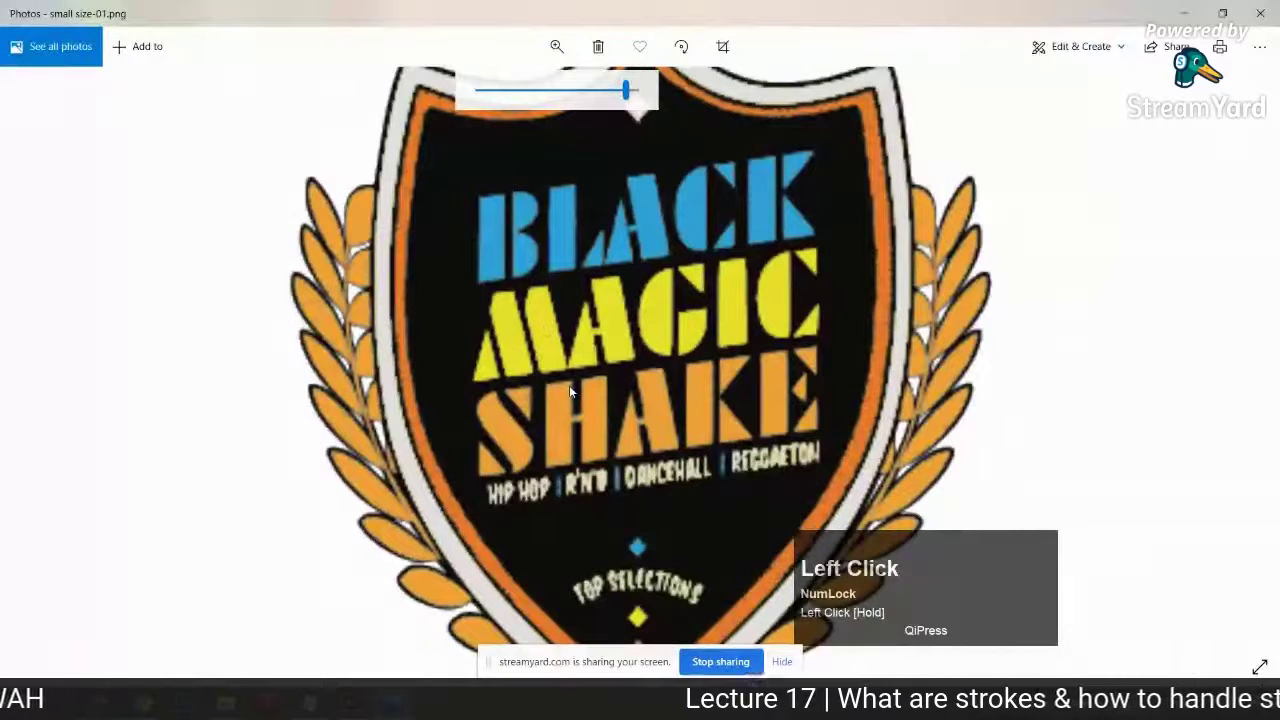
pyautogui.click(1260, 13)
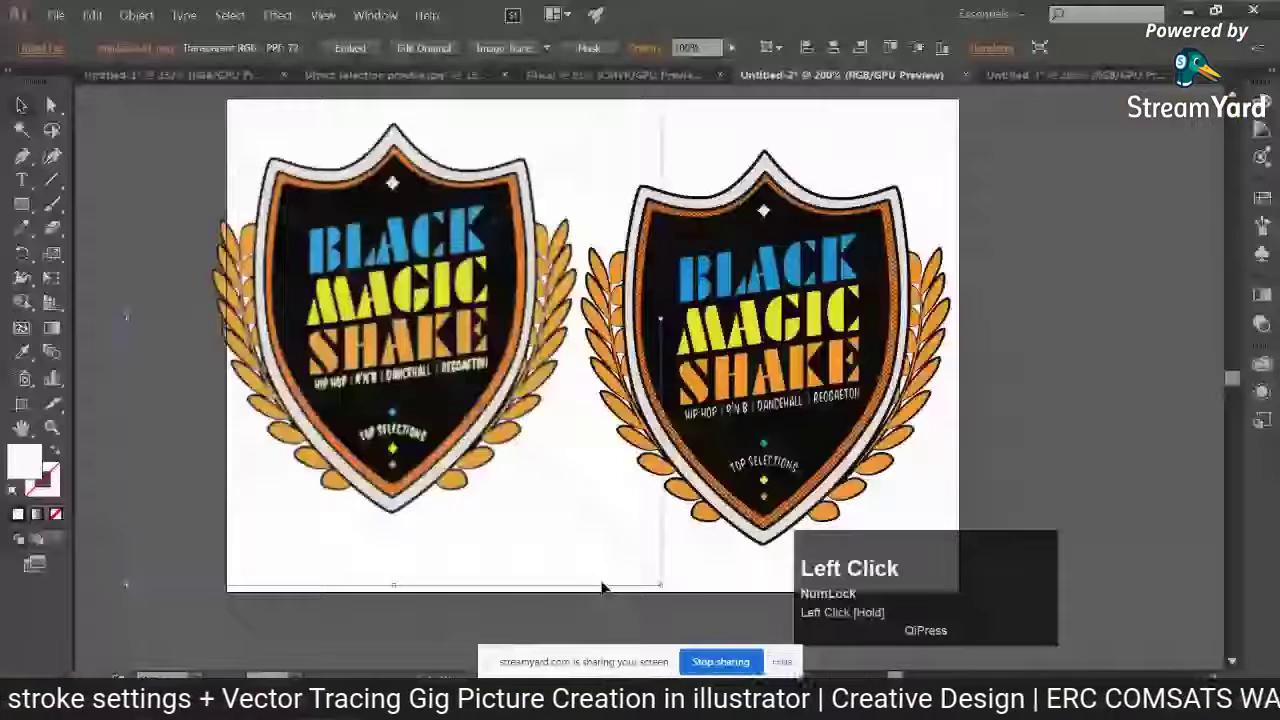
# Embed the placed small size-01.png image and scale it down on the artboard's left side, well below the large badge's size
pyautogui.moveTo(601, 587); pyautogui.dragTo(584, 511)
pyautogui.click(366, 50)
pyautogui.moveTo(396, 267); pyautogui.dragTo(380, 251)
pyautogui.click(462, 562)
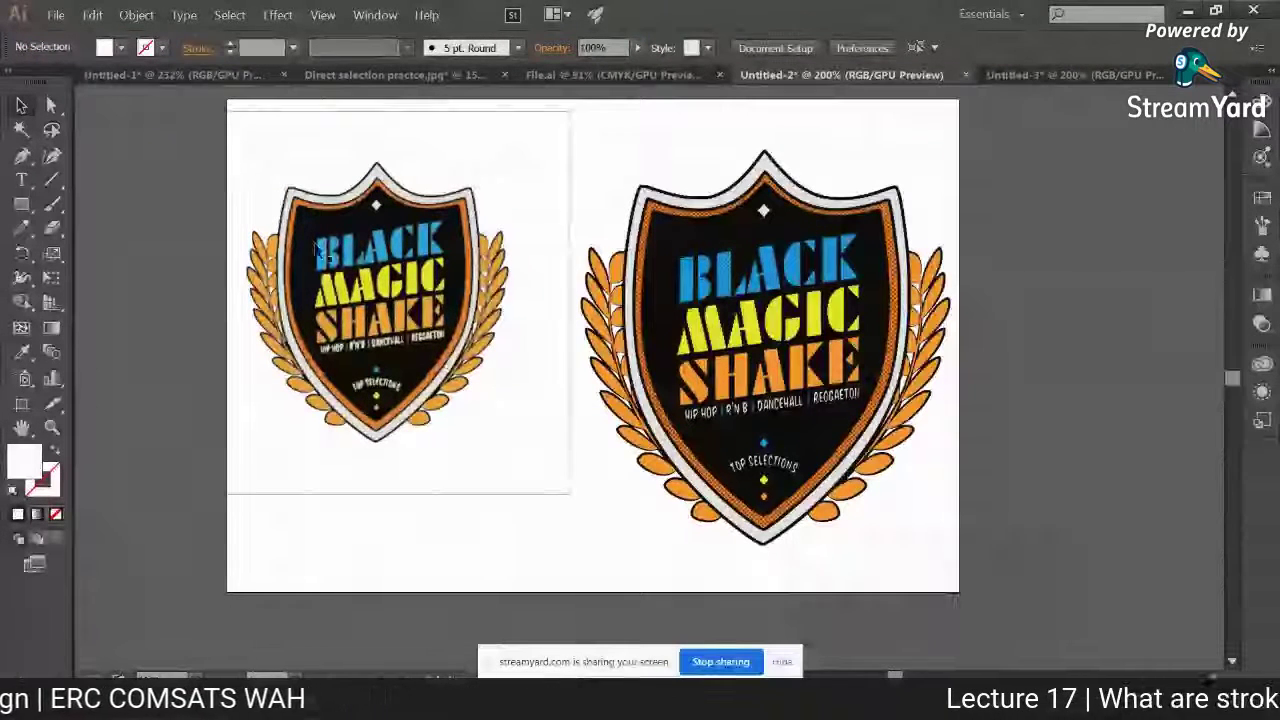
pyautogui.click(466, 400)
pyautogui.moveTo(569, 498); pyautogui.dragTo(445, 316)
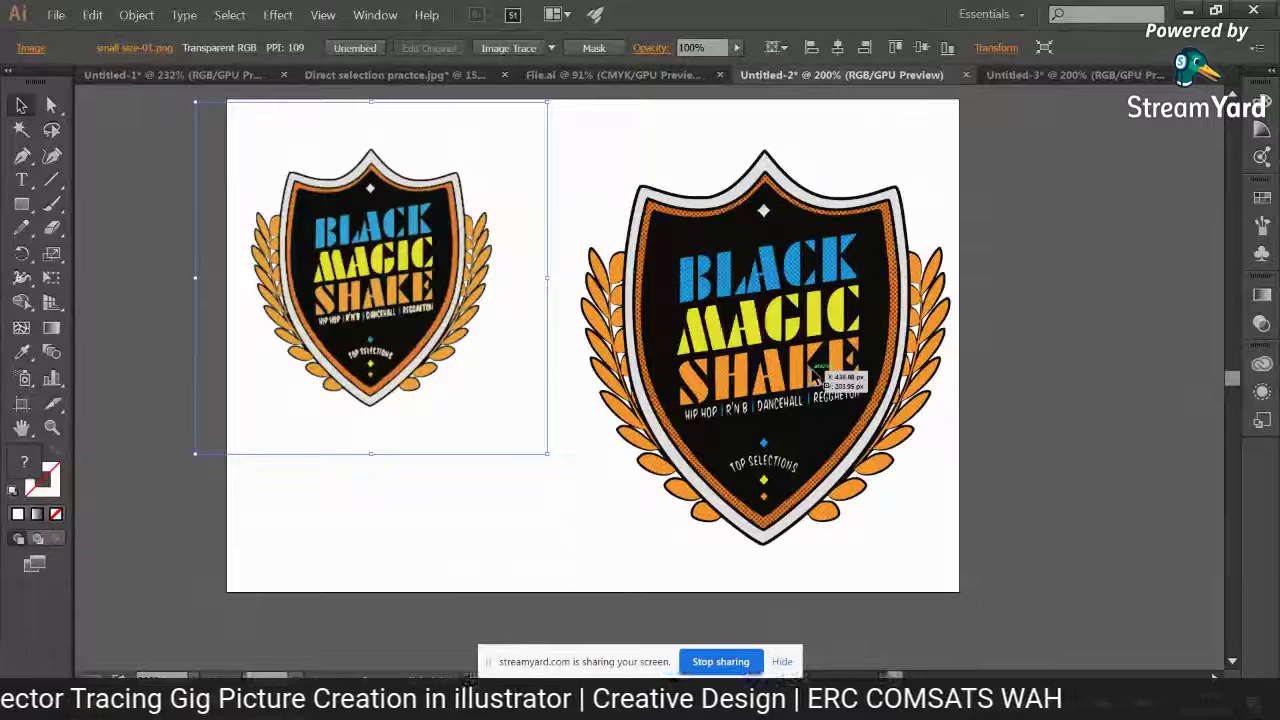
# Draw a downward-bowing curve with the Pen tool in the space between the small badge and the large badge
pyautogui.click(585, 498)
pyautogui.press('space')
pyautogui.moveTo(585, 498); pyautogui.dragTo(527, 516)
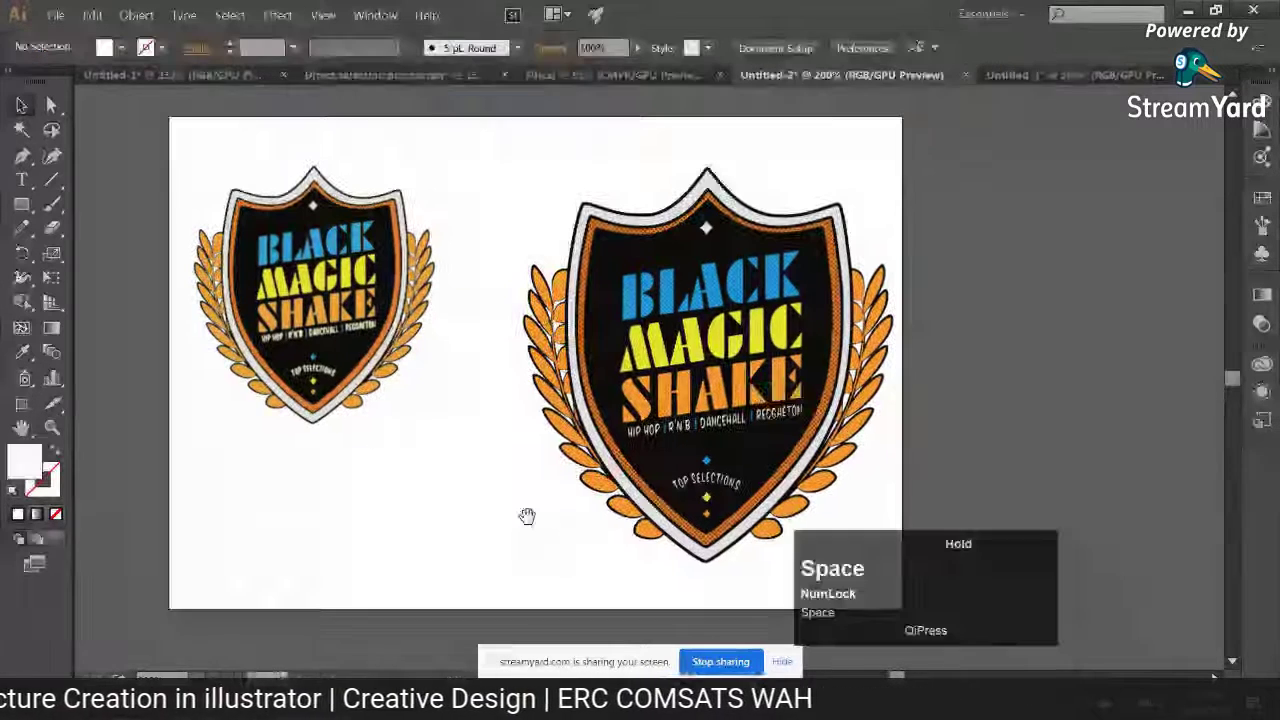
pyautogui.click(23, 156)
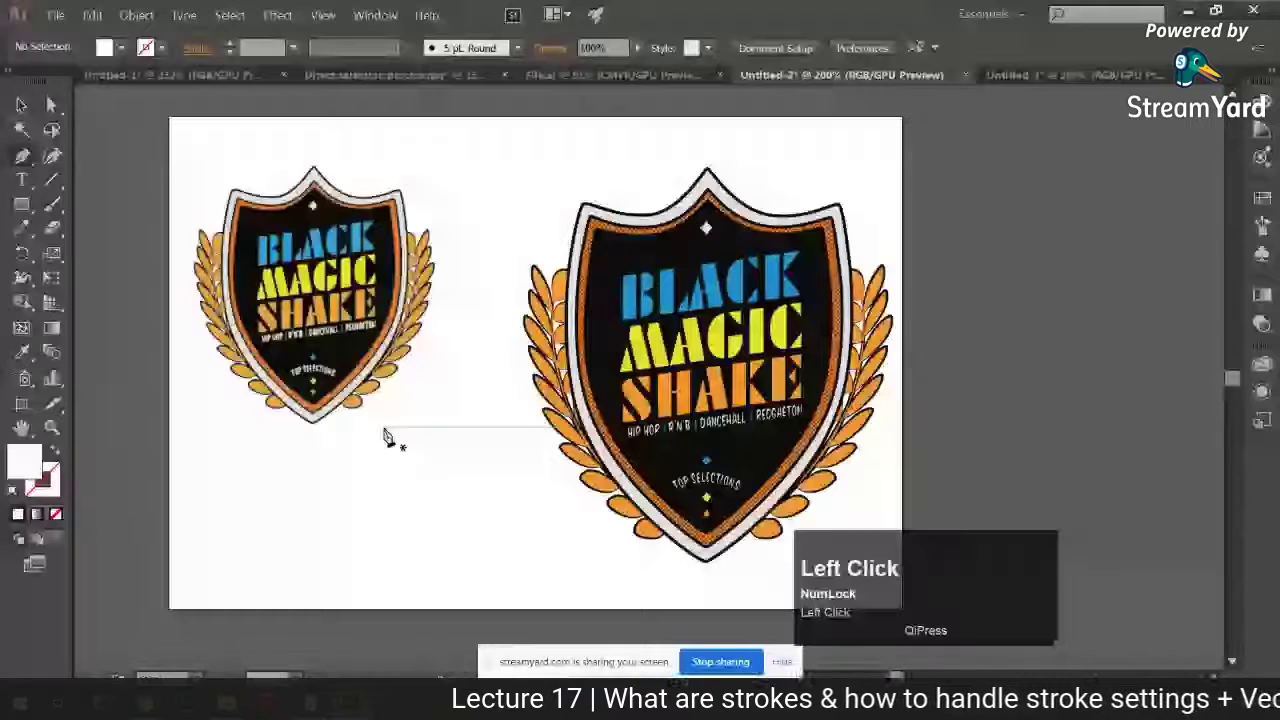
pyautogui.moveTo(388, 437); pyautogui.dragTo(408, 496)
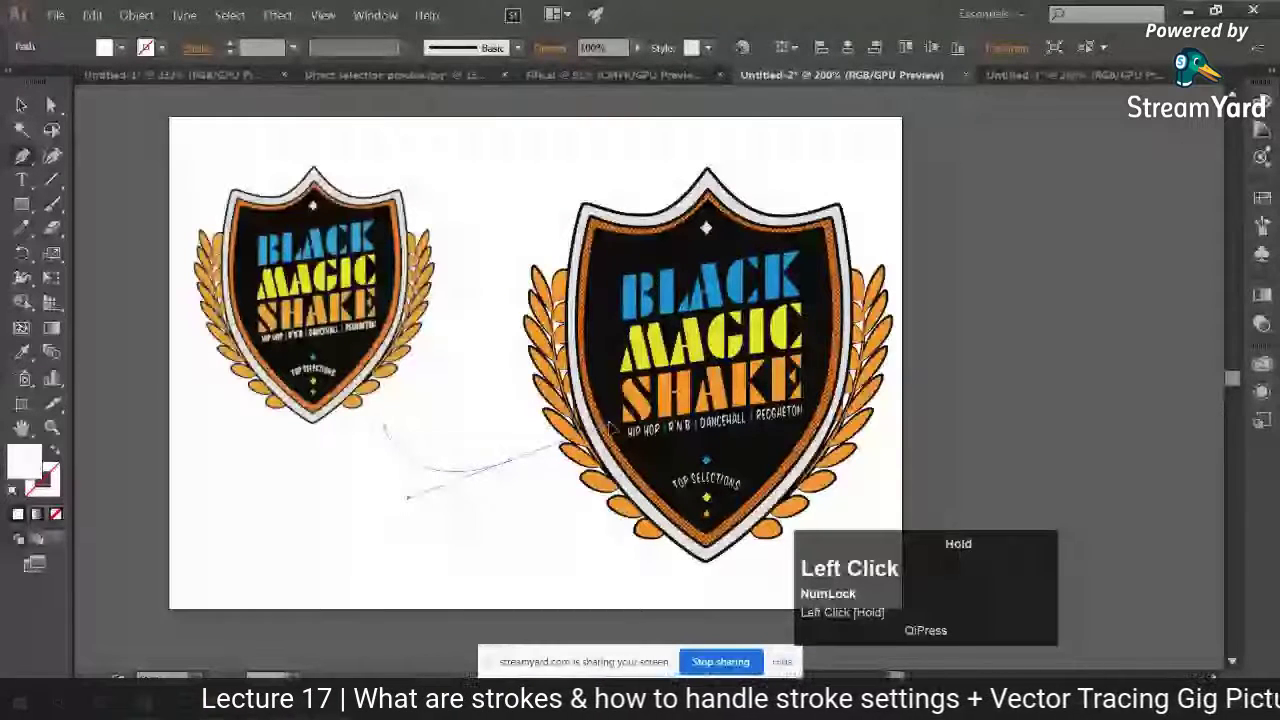
pyautogui.moveTo(612, 428); pyautogui.dragTo(611, 425)
# Set the curve's stroke to the blue sampled from the badge's "BLACK" lettering and remove its fill
pyautogui.doubleClick(43, 481)
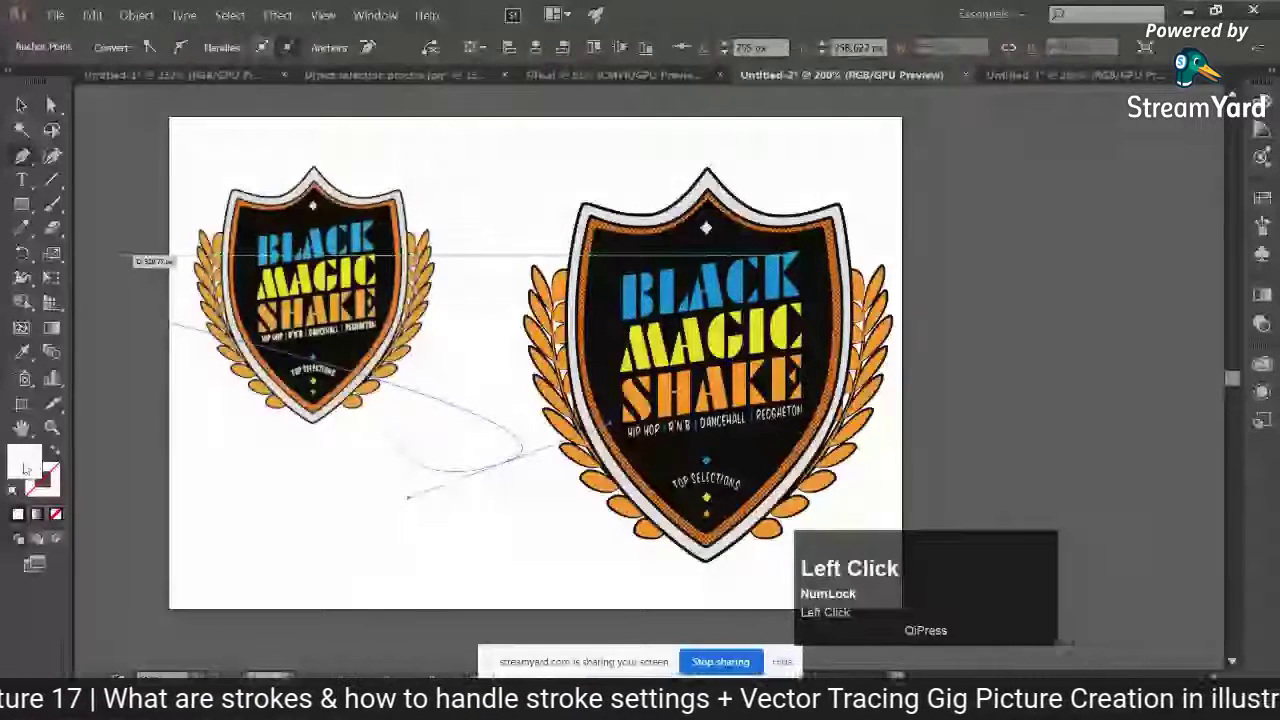
pyautogui.click(940, 289)
pyautogui.click(1188, 280)
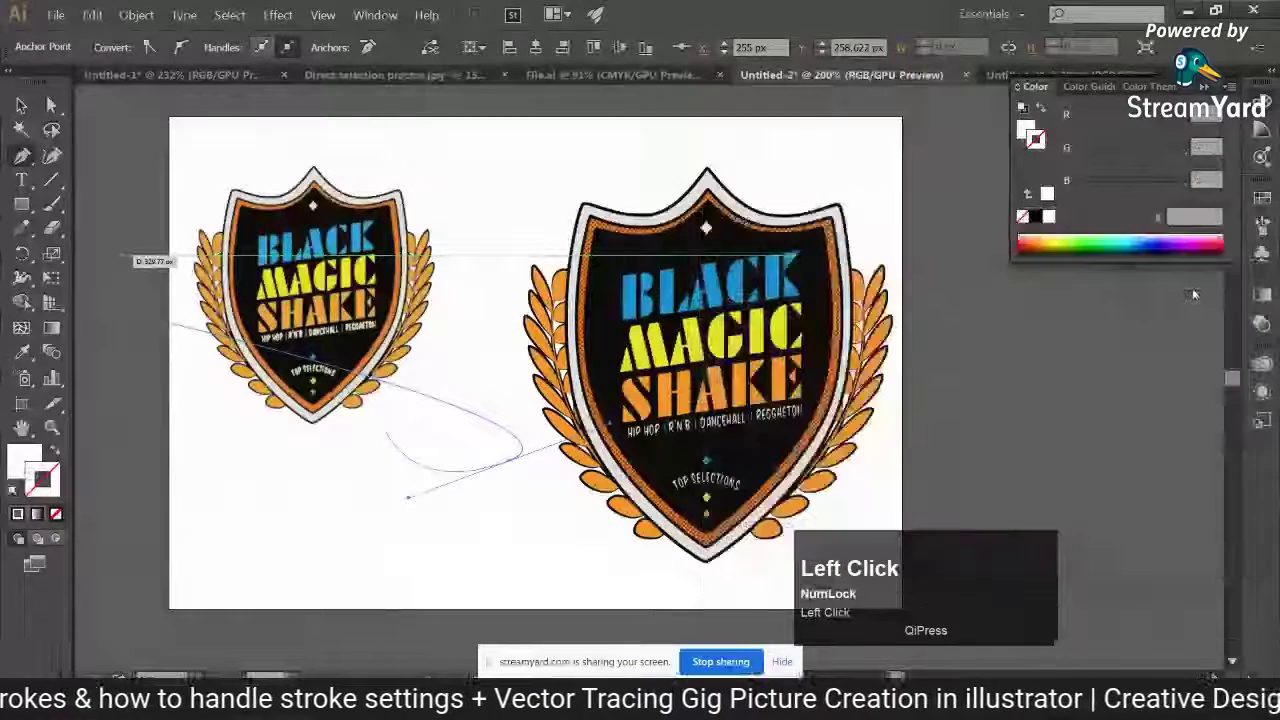
pyautogui.click(22, 355)
pyautogui.keyDown('shift'); pyautogui.click(352, 285); pyautogui.keyUp('shift')
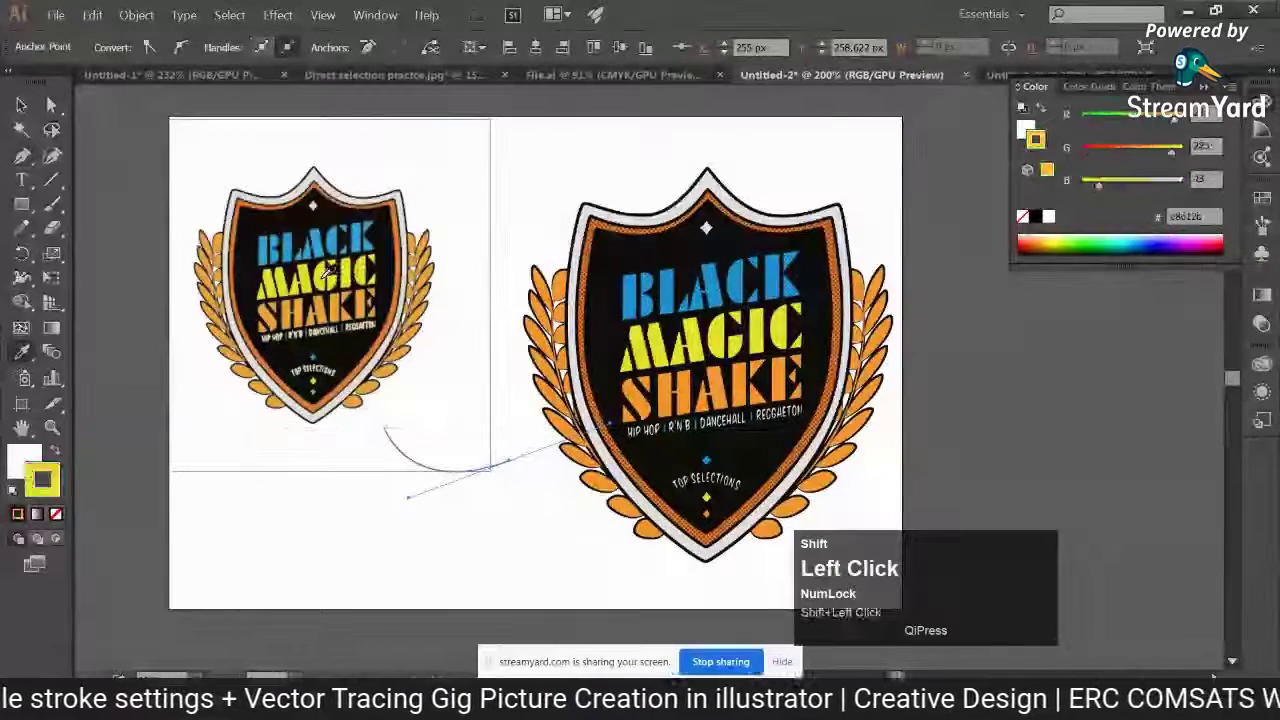
pyautogui.keyDown('shift'); pyautogui.click(325, 233); pyautogui.keyUp('shift')
pyautogui.click(55, 514)
# Select the blue curve and thicken its stroke to 30 pt
pyautogui.click(22, 104)
pyautogui.moveTo(516, 424); pyautogui.dragTo(435, 461)
pyautogui.click(451, 478)
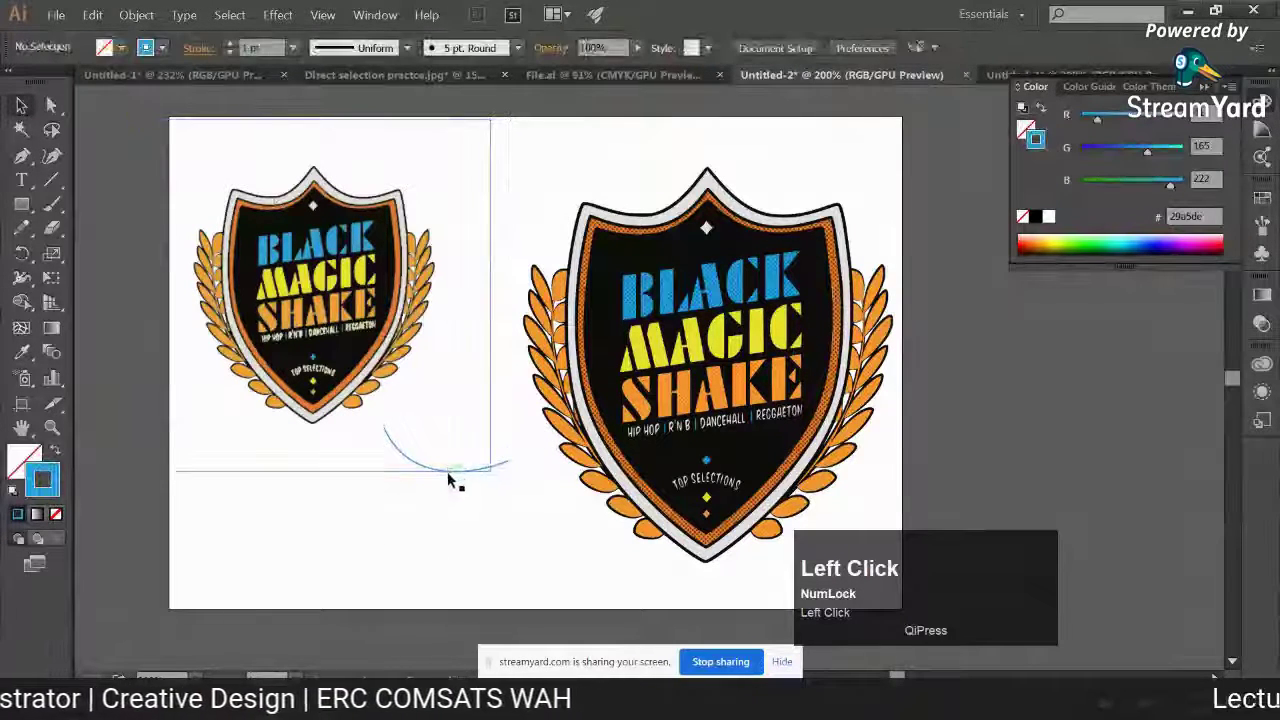
pyautogui.click(446, 470)
pyautogui.keyDown('shift'); pyautogui.click(230, 43); pyautogui.keyUp('shift')
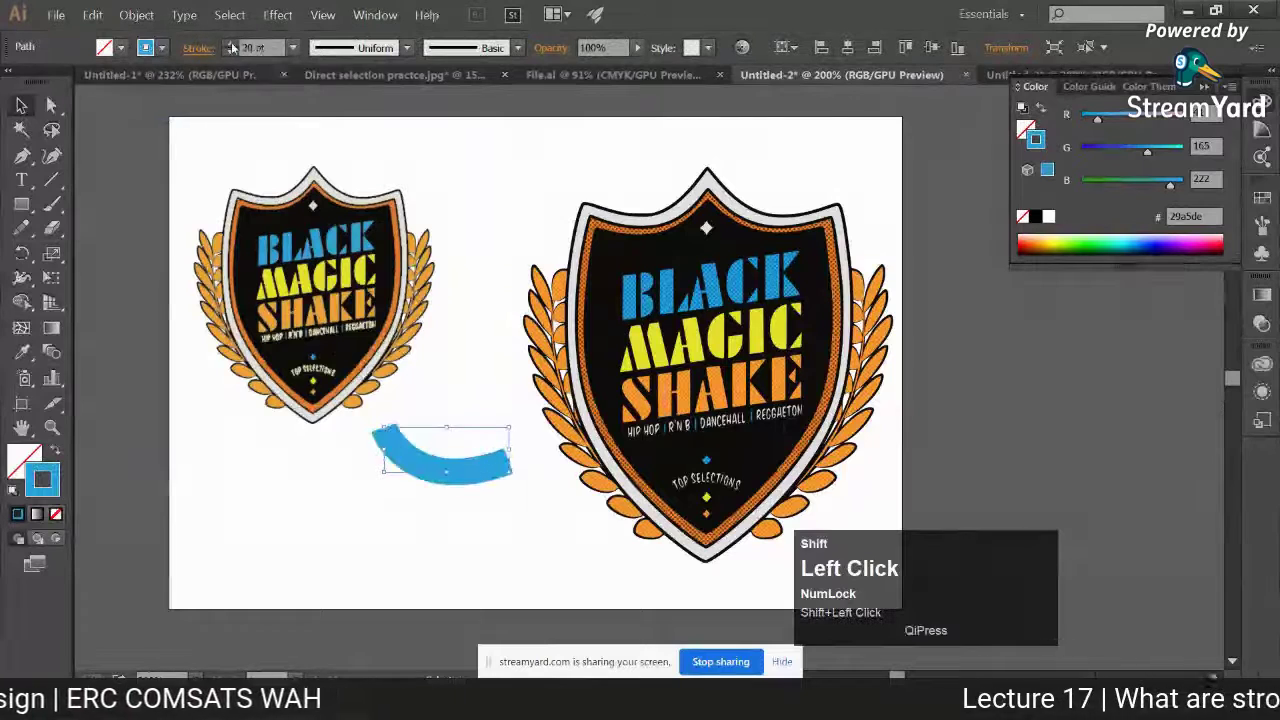
# Add a solid arrowhead to the end of the blue curve and reduce the arrowhead scale to 40%
pyautogui.click(198, 48)
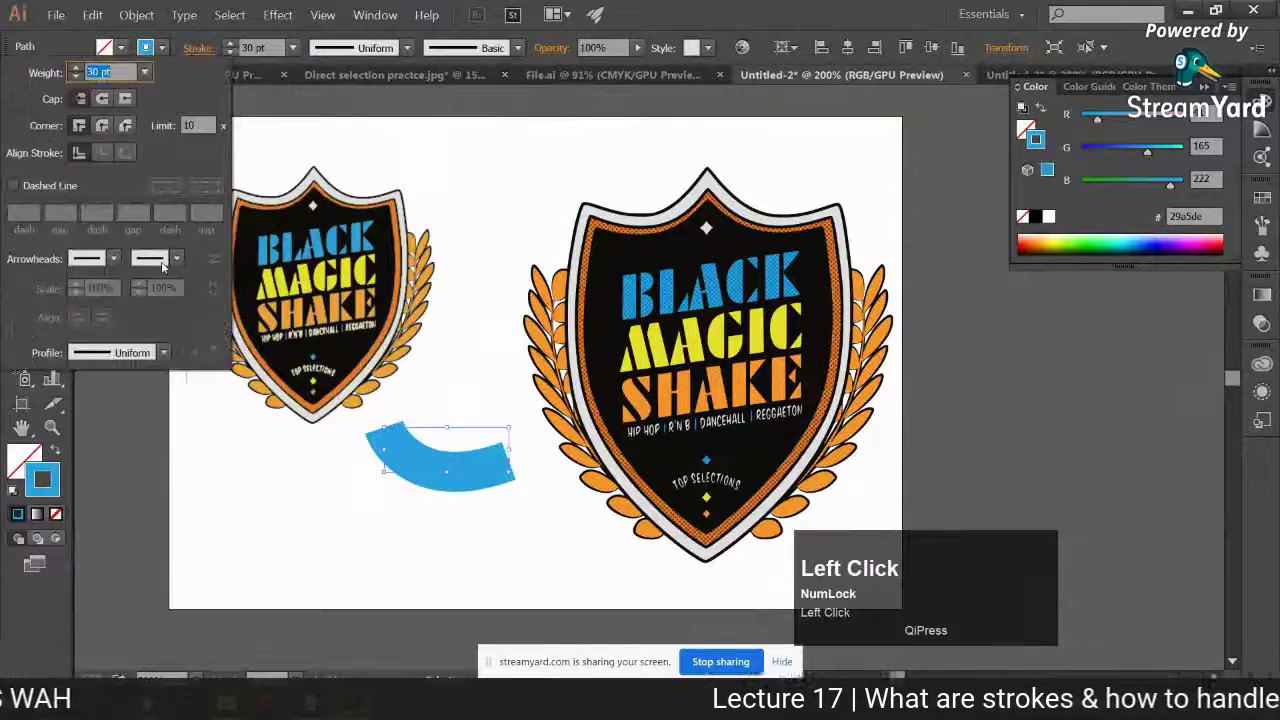
pyautogui.click(110, 258)
pyautogui.click(132, 347)
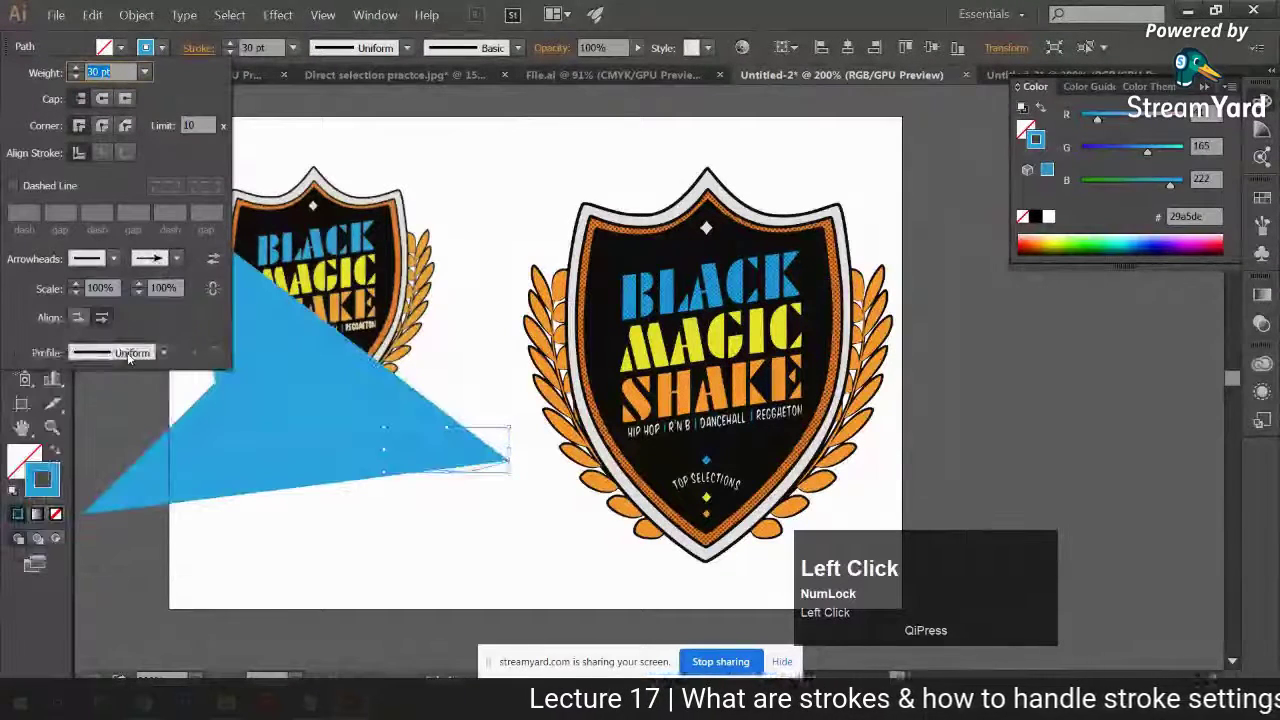
pyautogui.keyDown('shift'); pyautogui.click(138, 292); pyautogui.keyUp('shift')
pyautogui.keyDown('shift'); pyautogui.click(139, 293); pyautogui.keyUp('shift')
pyautogui.keyDown('shift'); pyautogui.click(139, 293); pyautogui.keyUp('shift')
pyautogui.keyDown('shift'); pyautogui.click(139, 293); pyautogui.keyUp('shift')
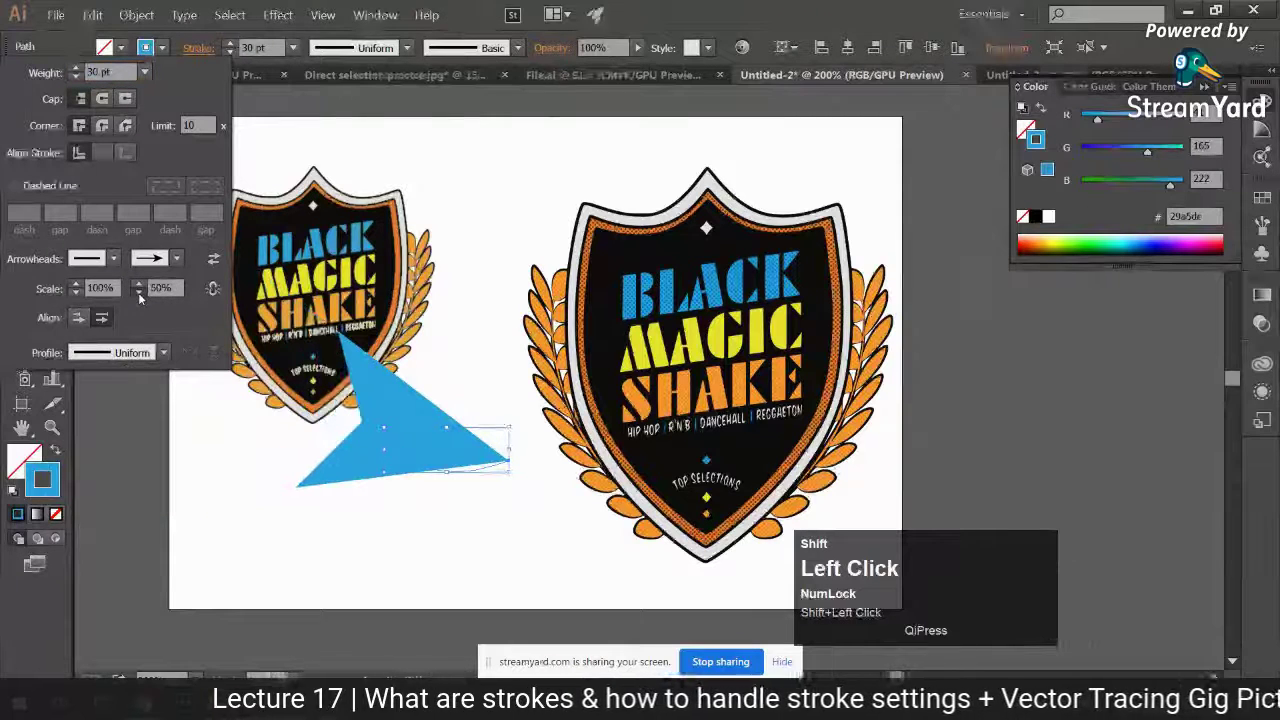
pyautogui.keyDown('shift'); pyautogui.click(139, 293); pyautogui.keyUp('shift')
pyautogui.keyDown('shift'); pyautogui.click(139, 293); pyautogui.keyUp('shift')
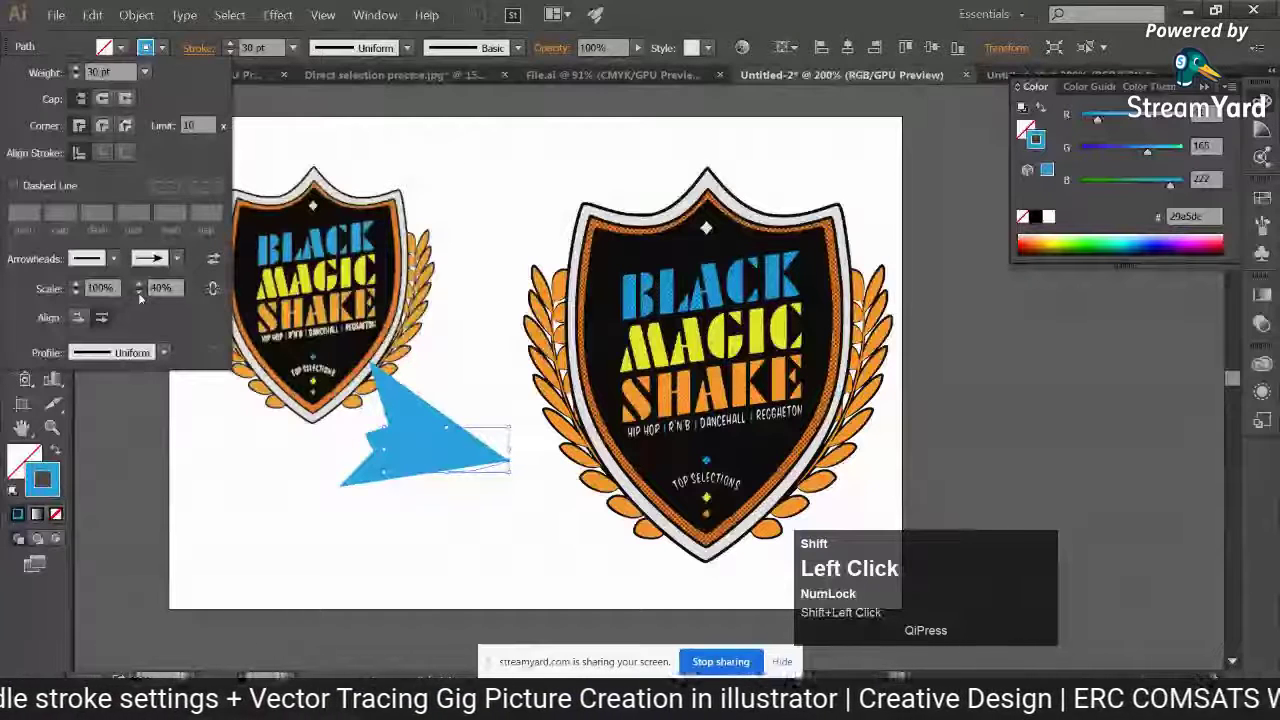
# Reduce the arrow's stroke weight to 18 pt and apply the triangular tapered width profile
pyautogui.click(360, 48)
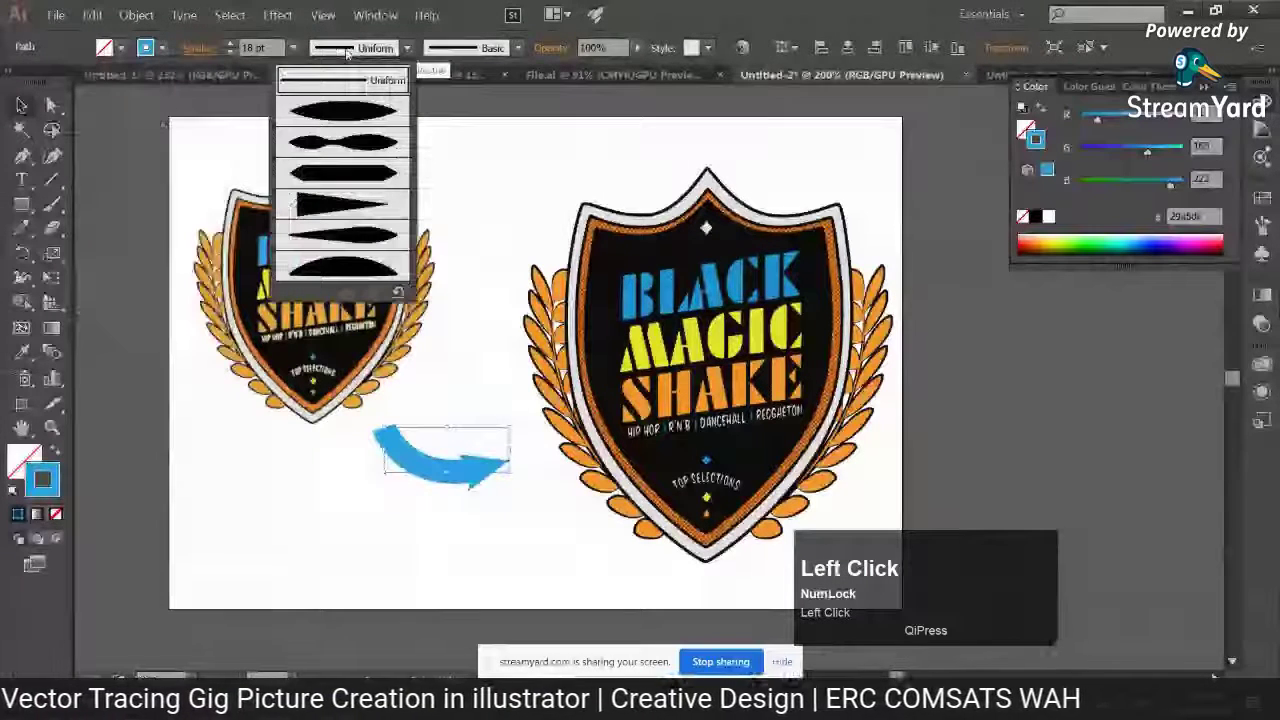
pyautogui.click(350, 204)
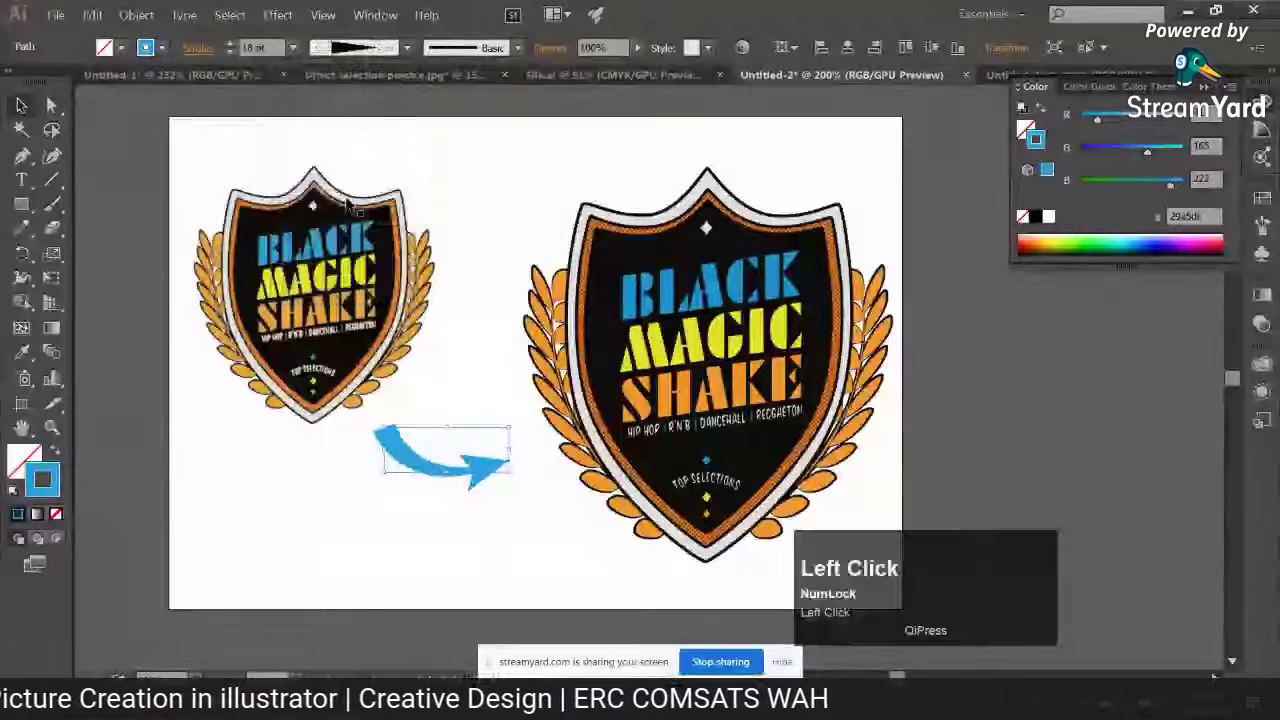
pyautogui.click(478, 488)
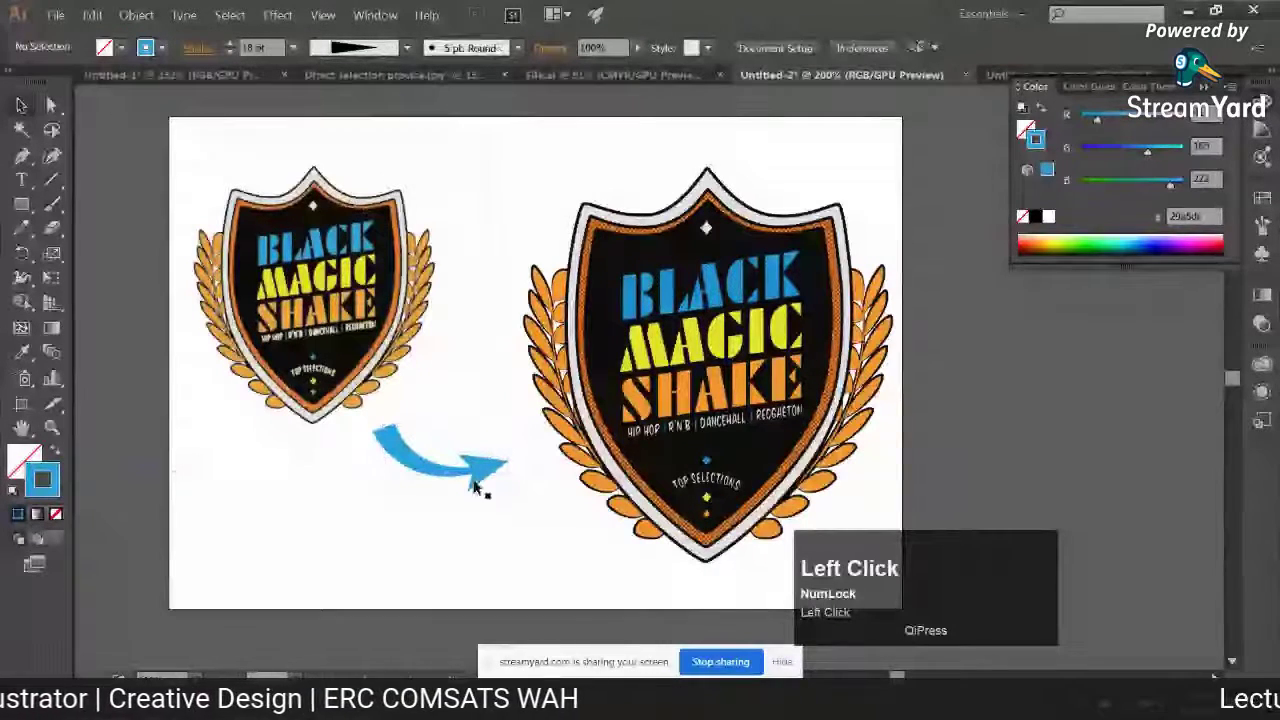
# Enlarge and reposition the blue arrow so it spans from beneath the small badge to the large badge
pyautogui.click(482, 478)
pyautogui.moveTo(514, 429); pyautogui.dragTo(549, 500)
pyautogui.click(543, 502)
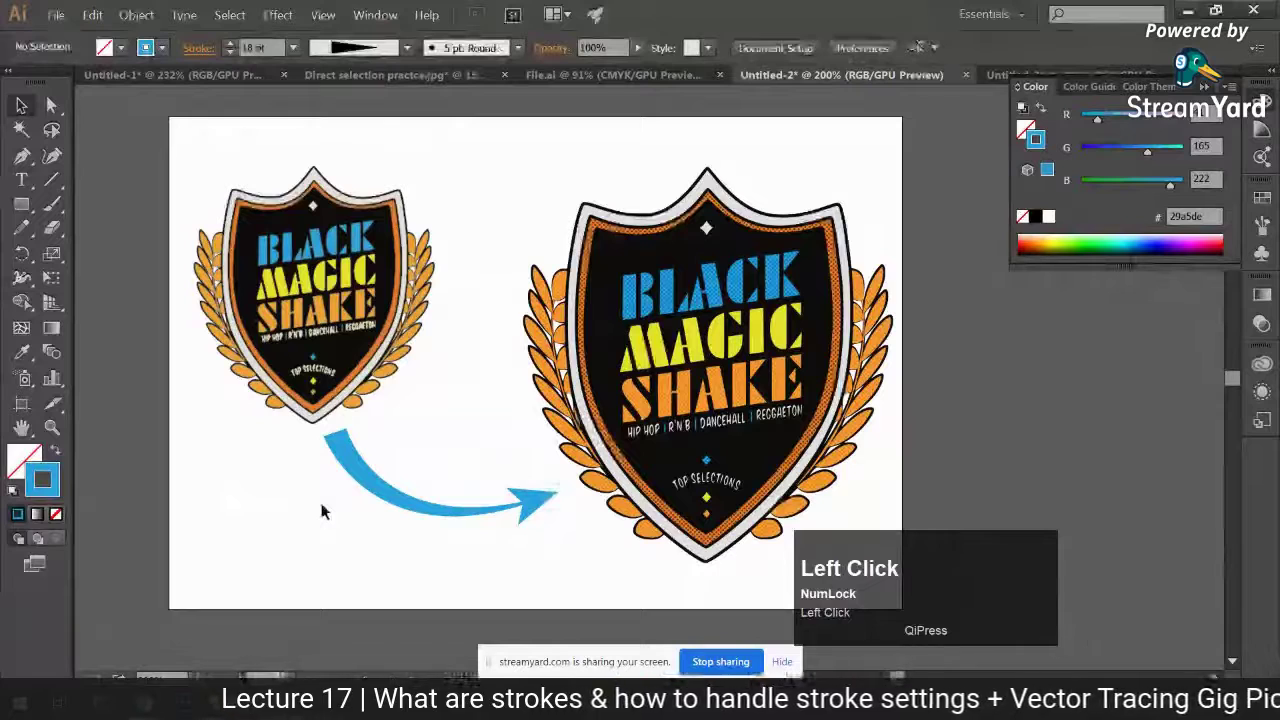
# Switch to Chrome, search Google Images for "Arrow heads vector" and browse the arrow designs
pyautogui.click(160, 702)
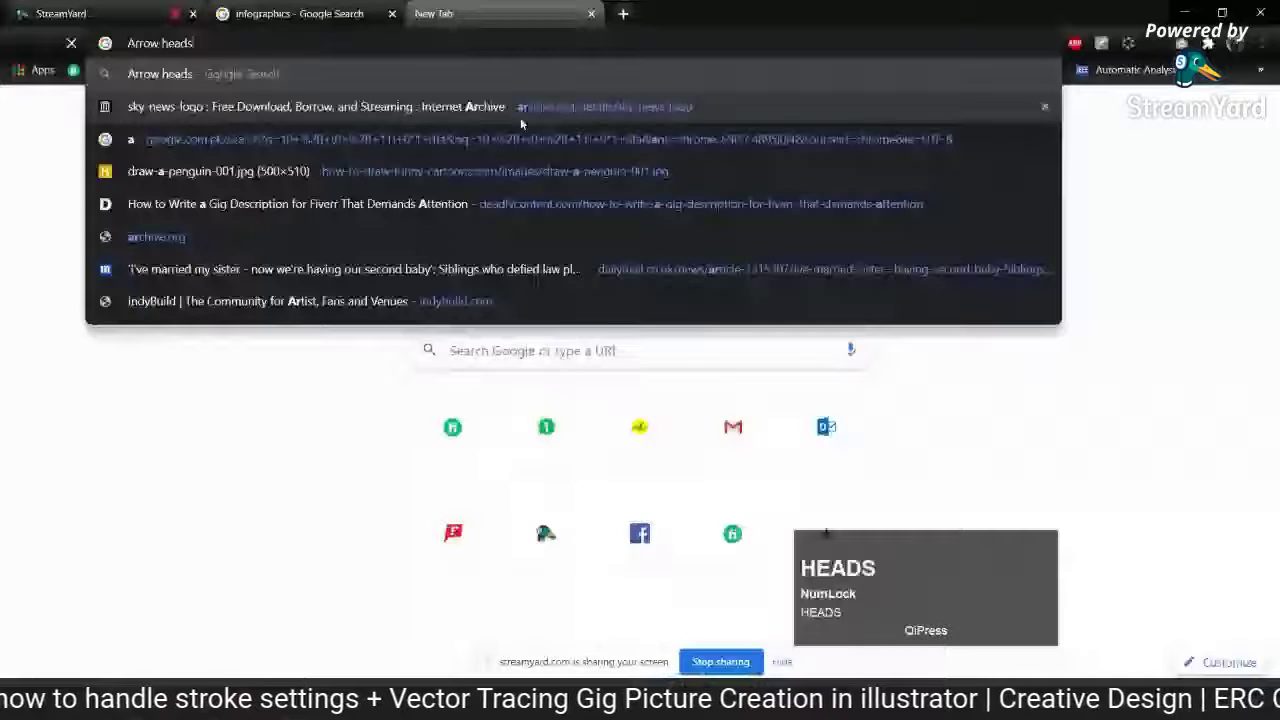
pyautogui.press('Return')
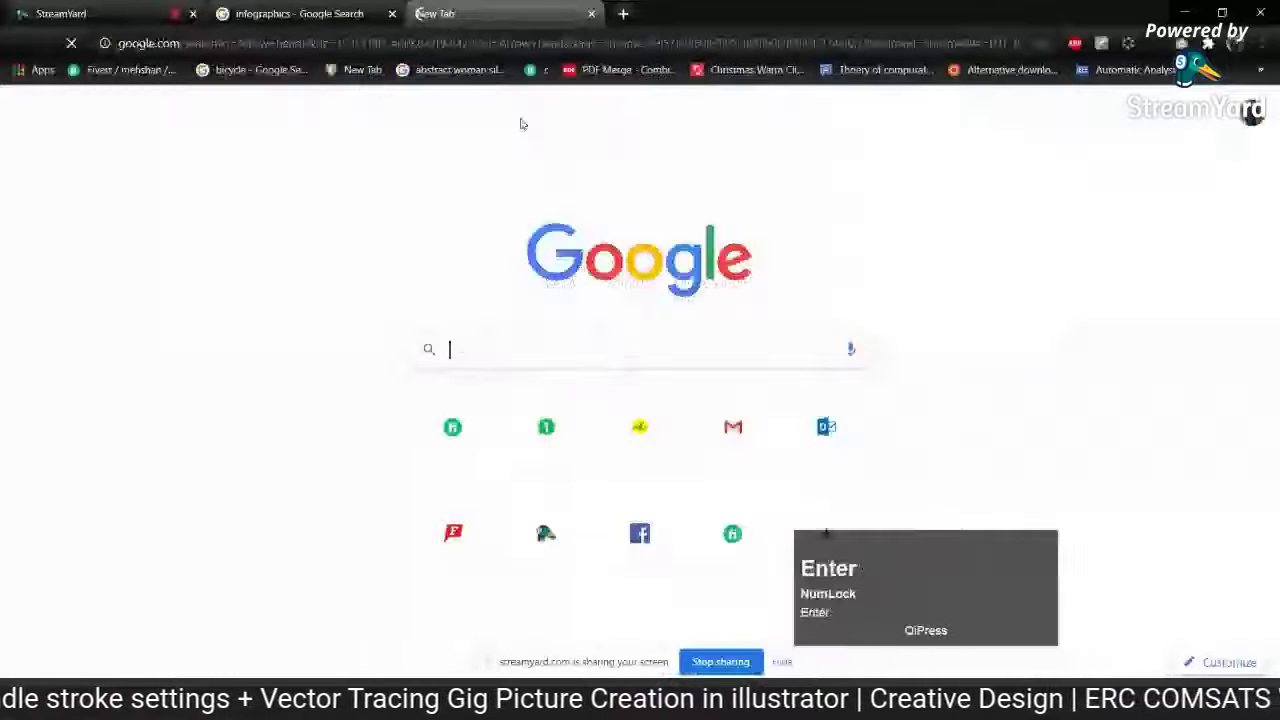
pyautogui.click(251, 101)
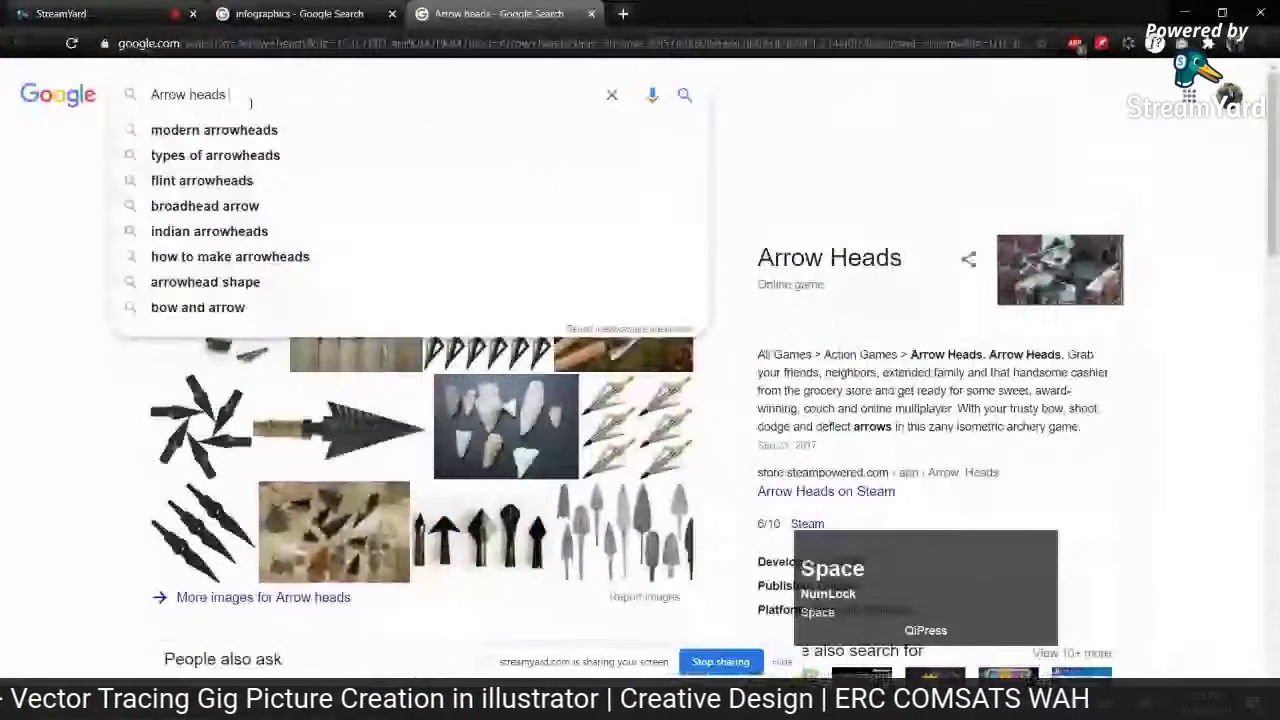
pyautogui.write('vector')
pyautogui.press('Return')
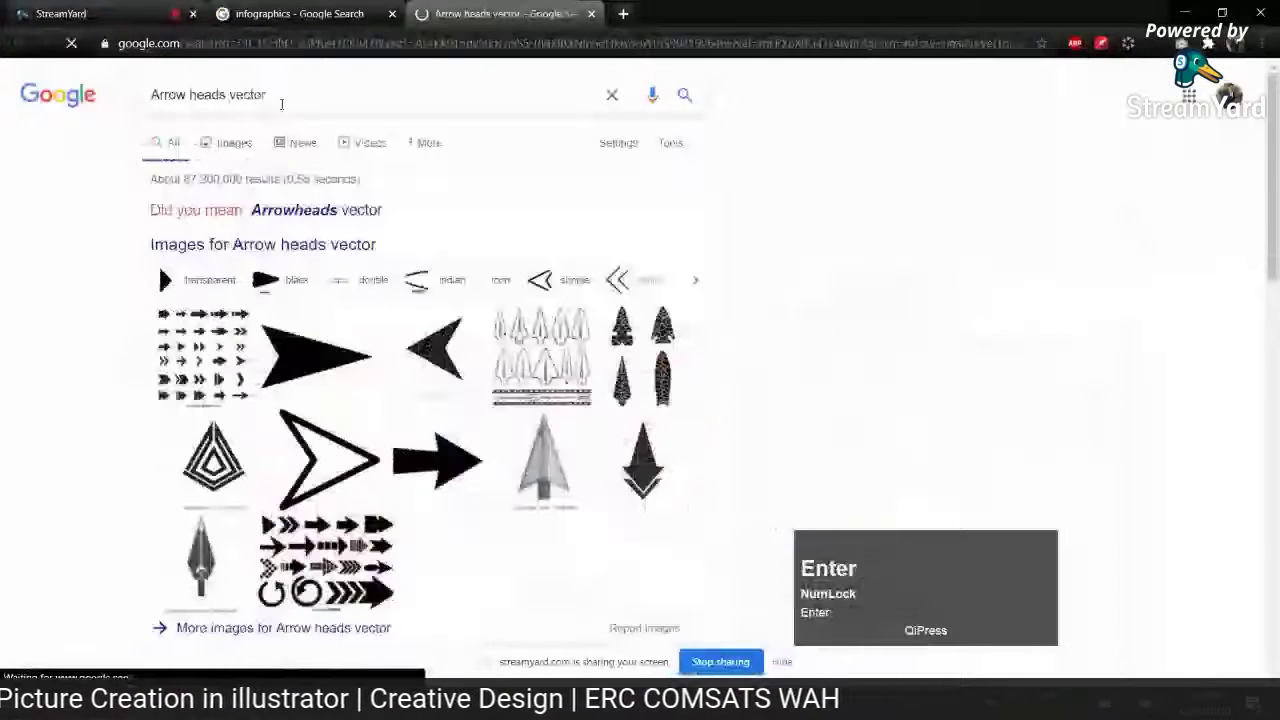
pyautogui.click(229, 143)
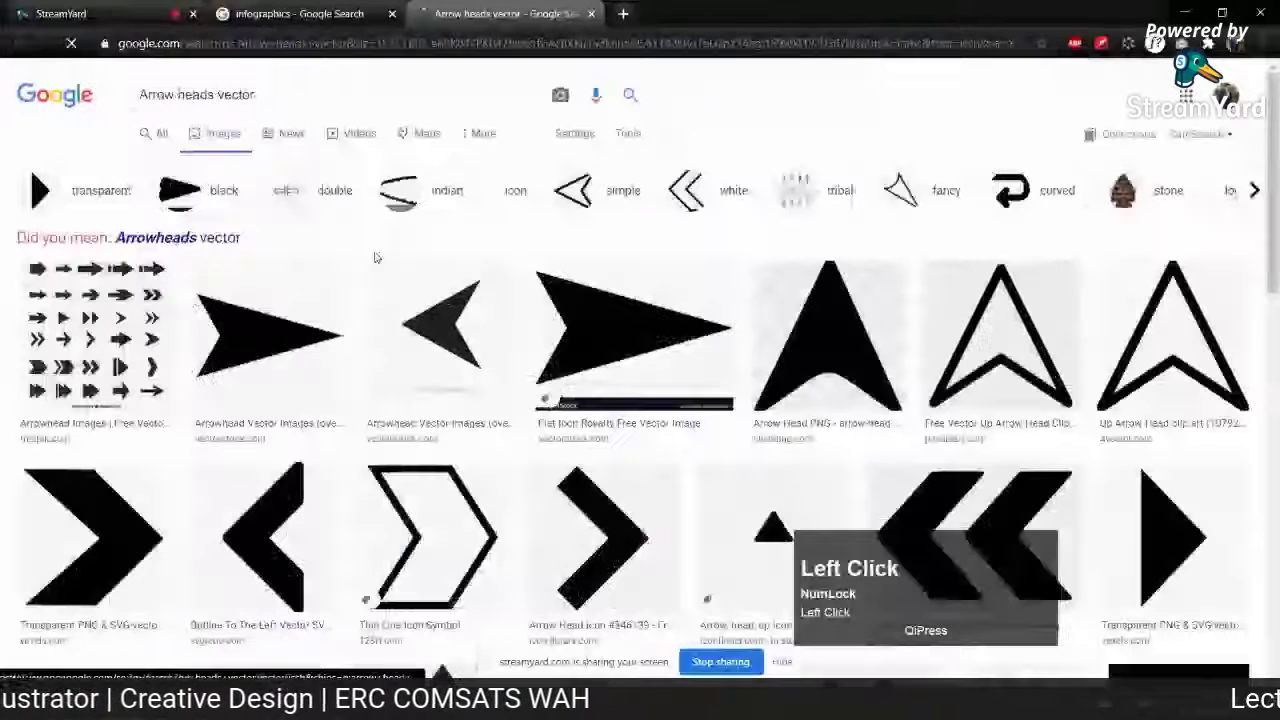
pyautogui.scroll(-5, 375, 258)
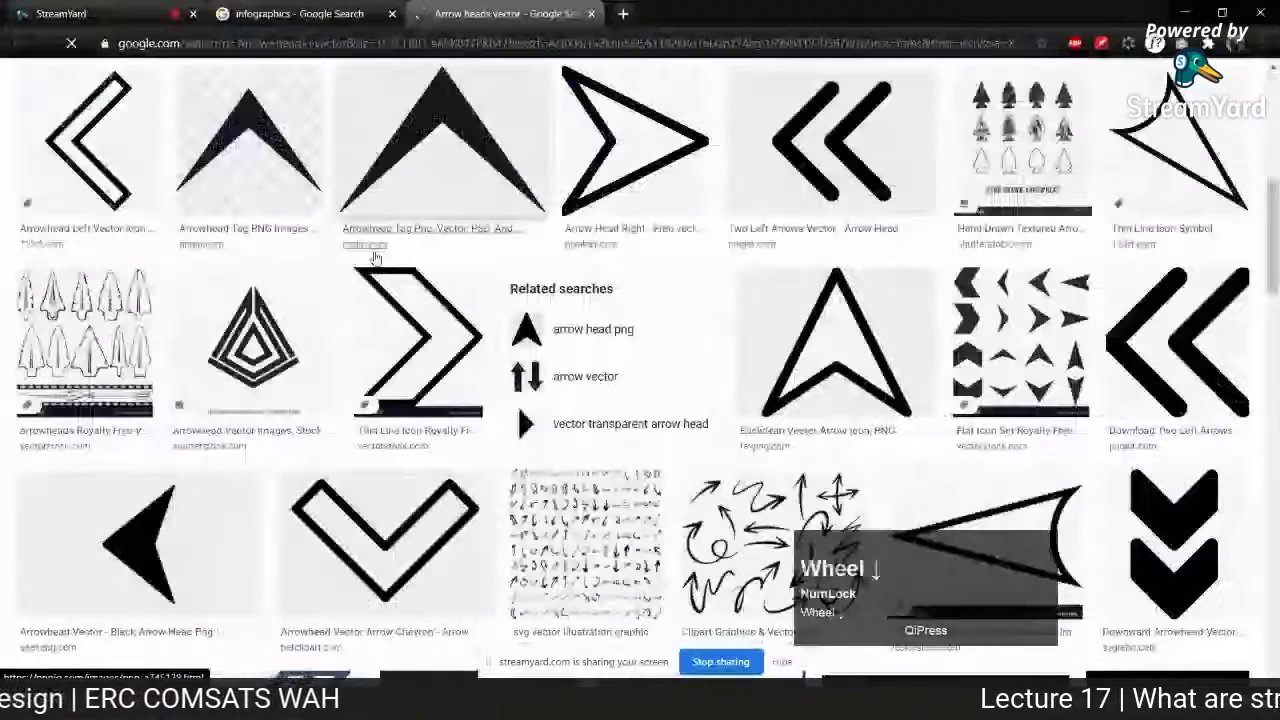
pyautogui.scroll(-2, 375, 258)
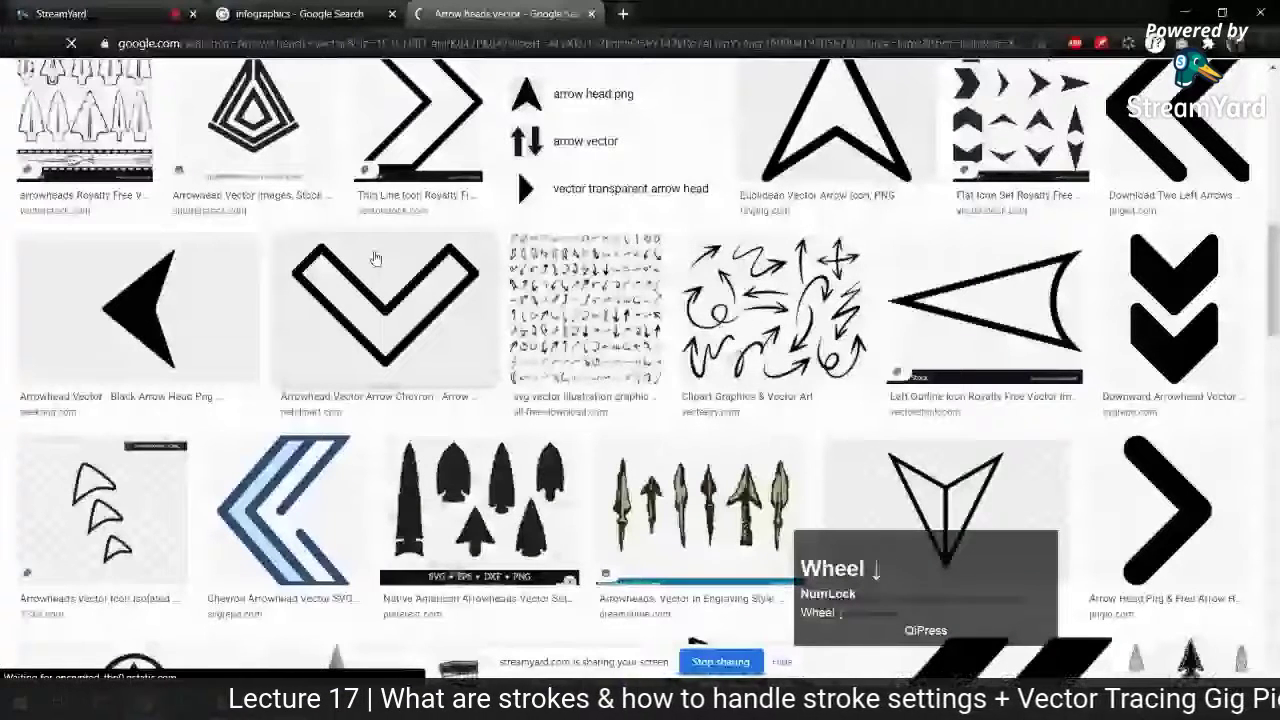
pyautogui.scroll(3, 375, 258)
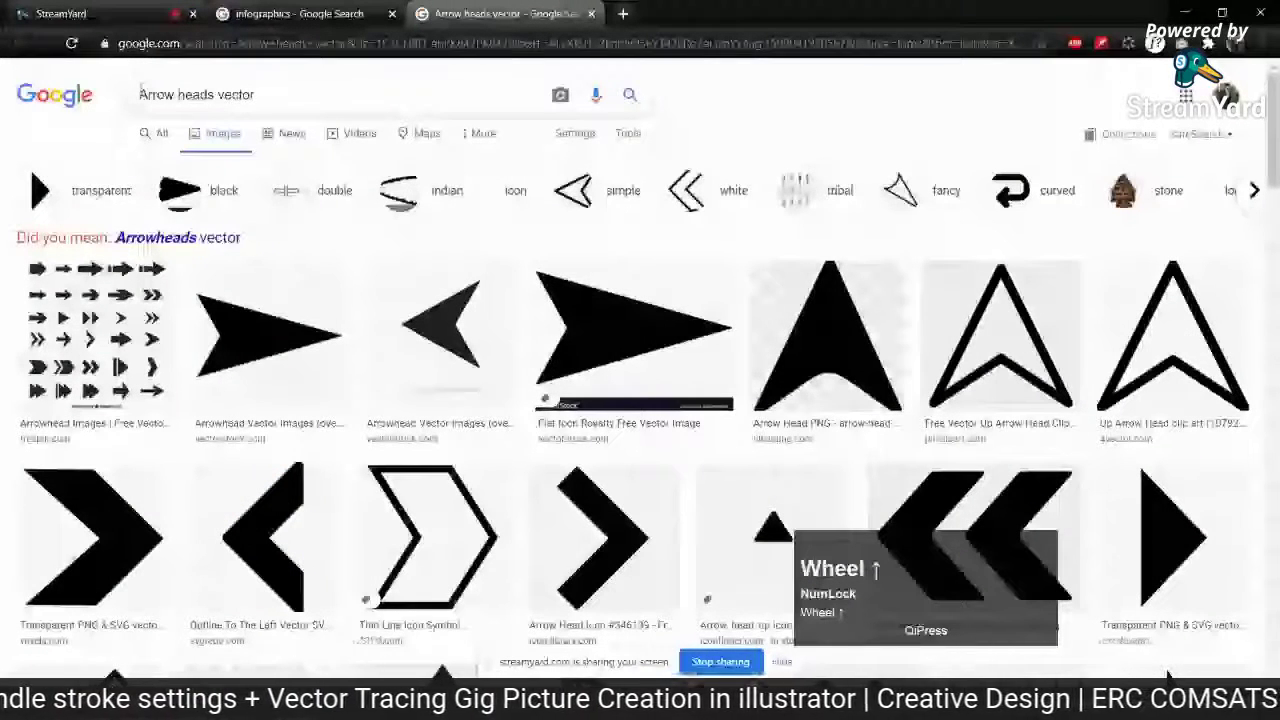
# Refine the image search to "curved Arrow heads vector"
pyautogui.click(139, 94)
pyautogui.write('curved')
pyautogui.press('Return')
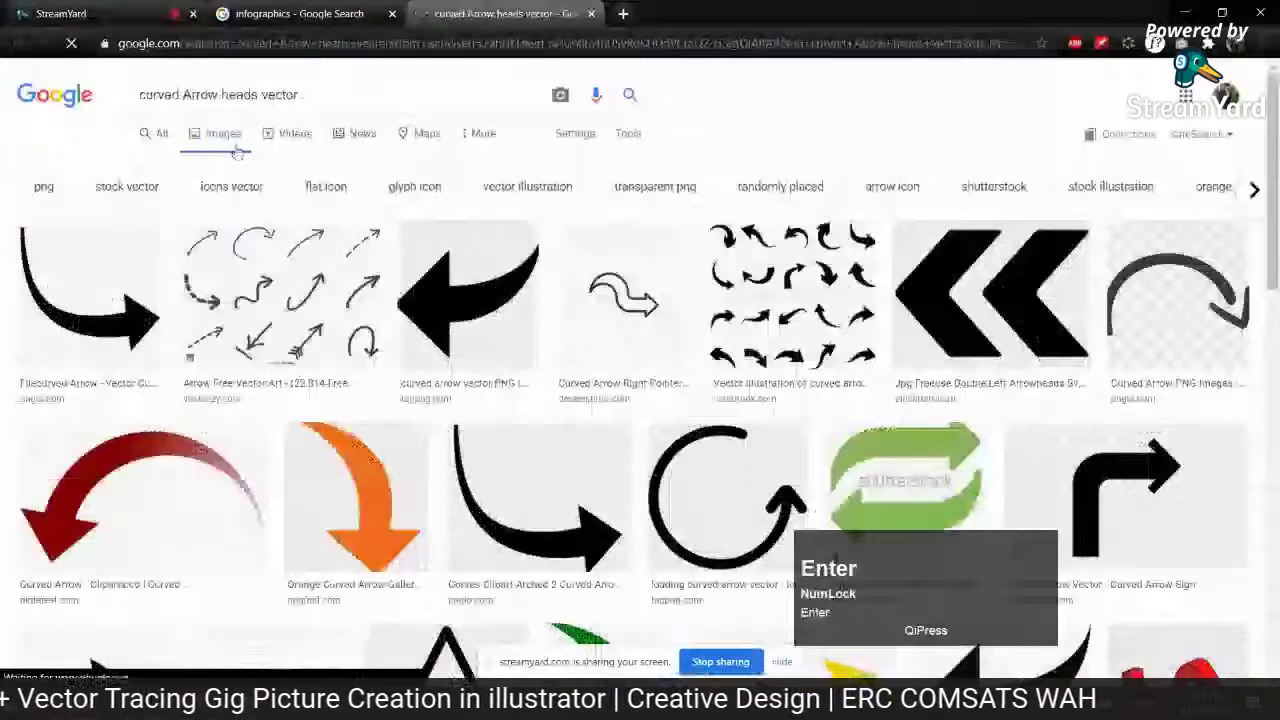
# Open the black left-pointing curved arrow image and save it to Downloads as a PNG
pyautogui.click(468, 292)
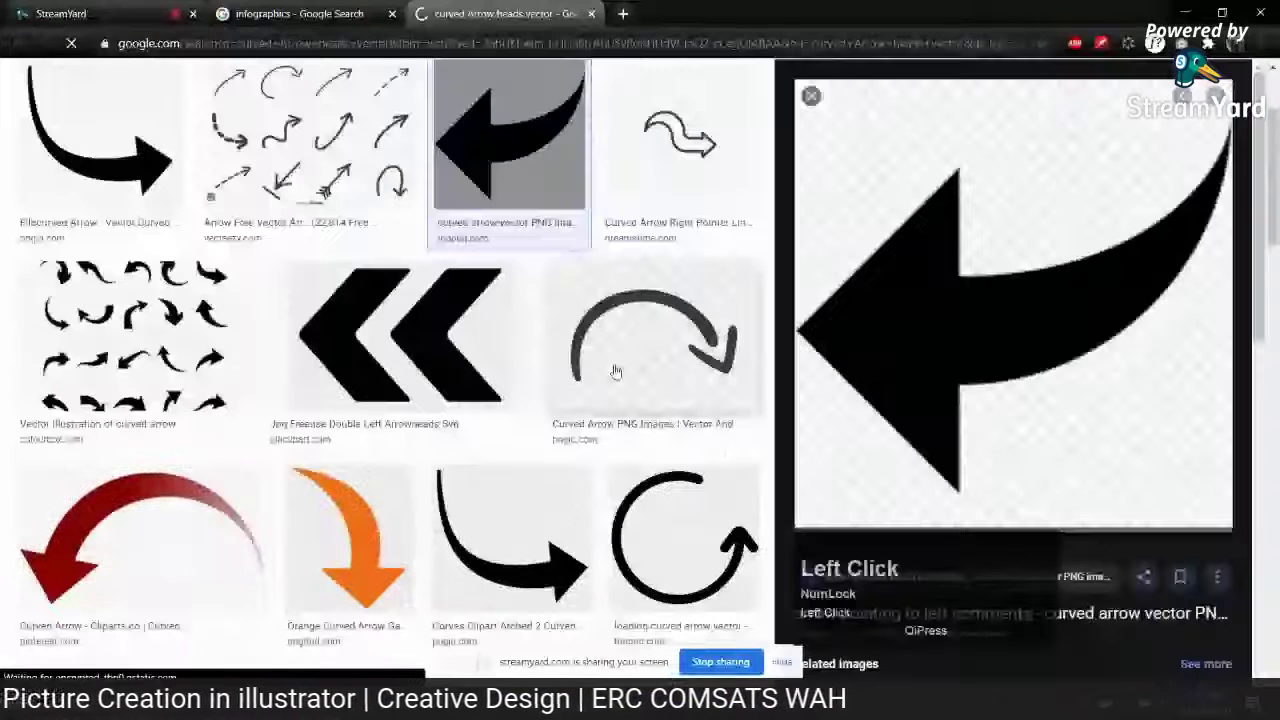
pyautogui.rightClick(960, 323)
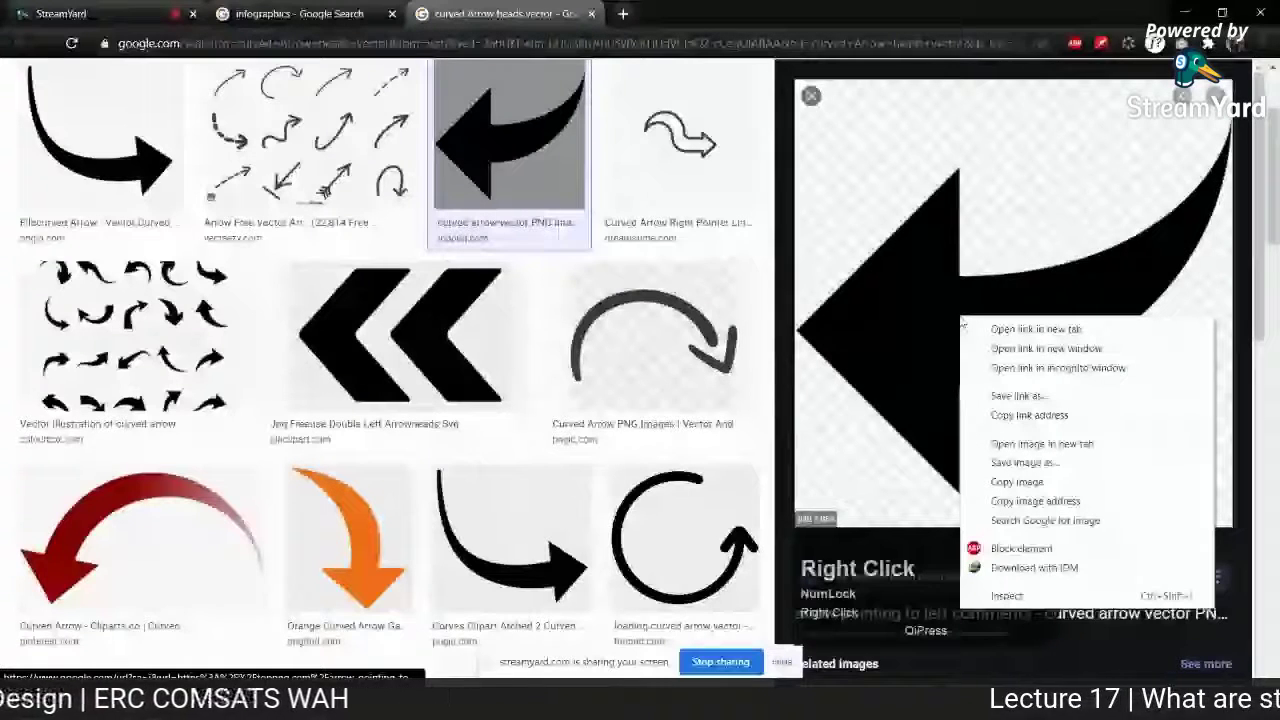
pyautogui.click(1024, 462)
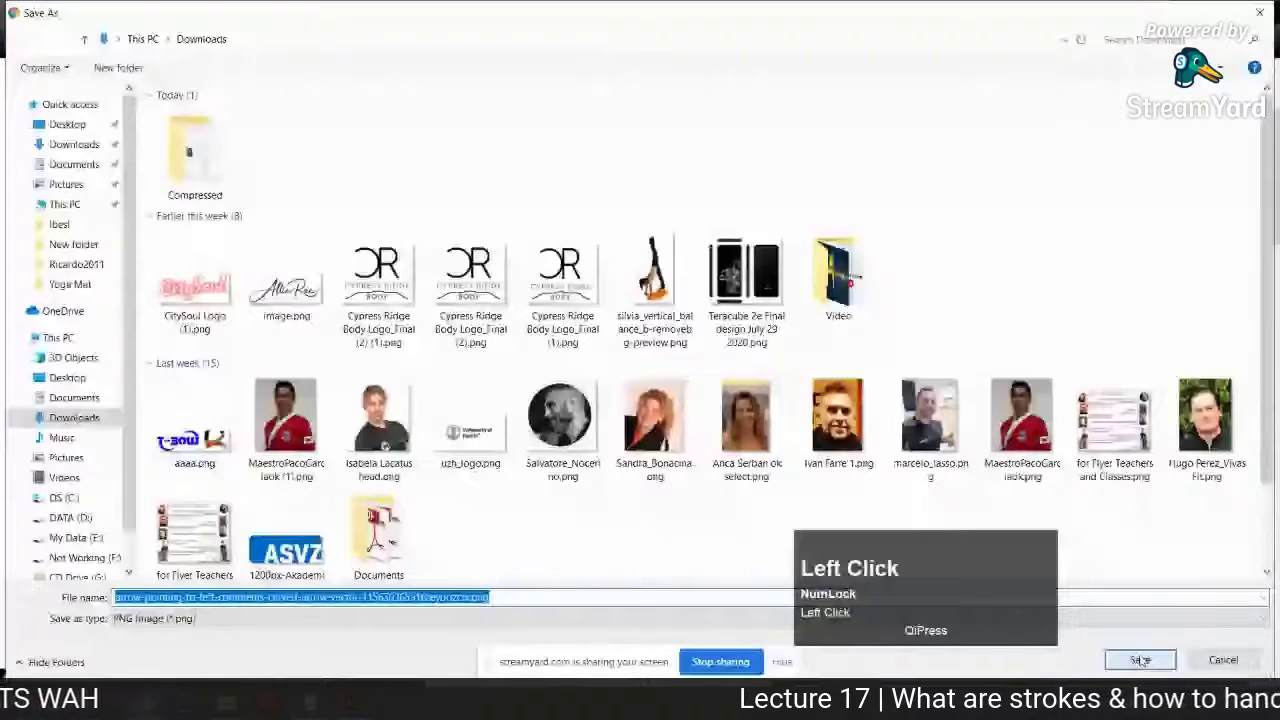
pyautogui.click(1140, 661)
# Place the downloaded curved arrow image in the Illustrator gig document and position it outside the artboard's left edge
pyautogui.moveTo(77, 670); pyautogui.dragTo(243, 523)
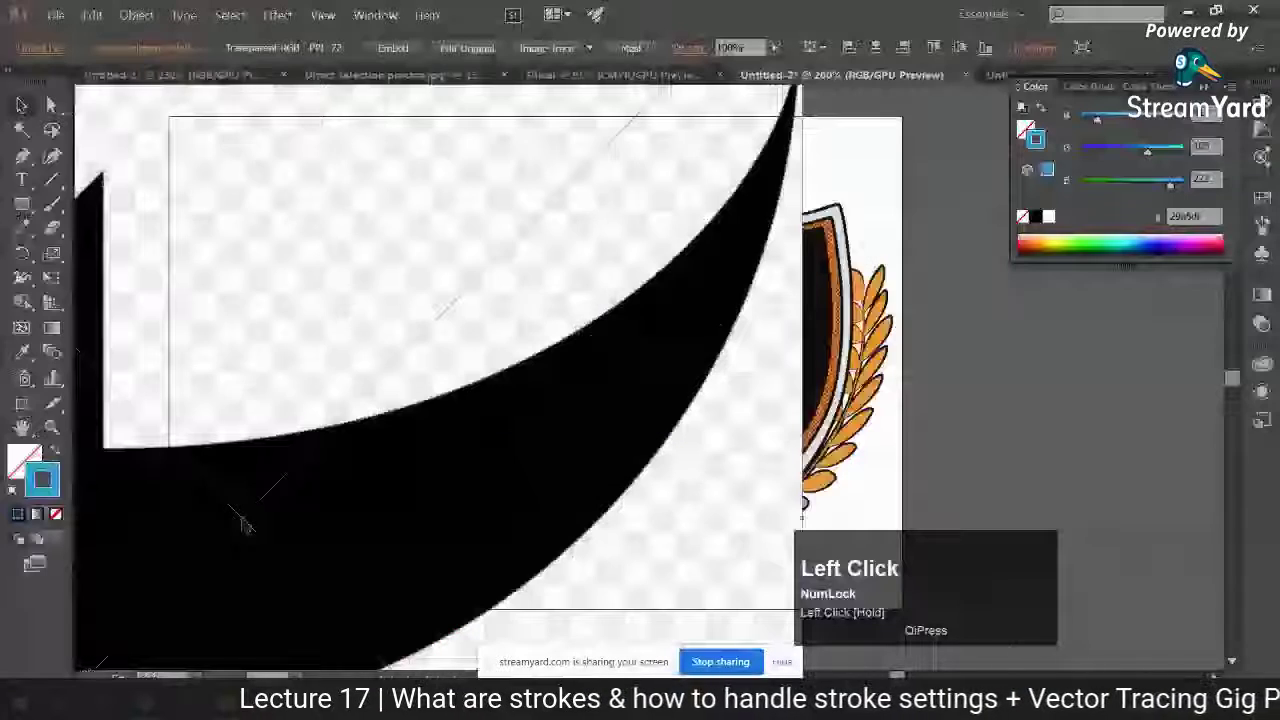
pyautogui.hotkey('ctrl', '-')
pyautogui.click(328, 478)
pyautogui.moveTo(326, 472); pyautogui.dragTo(322, 471)
pyautogui.press('space')
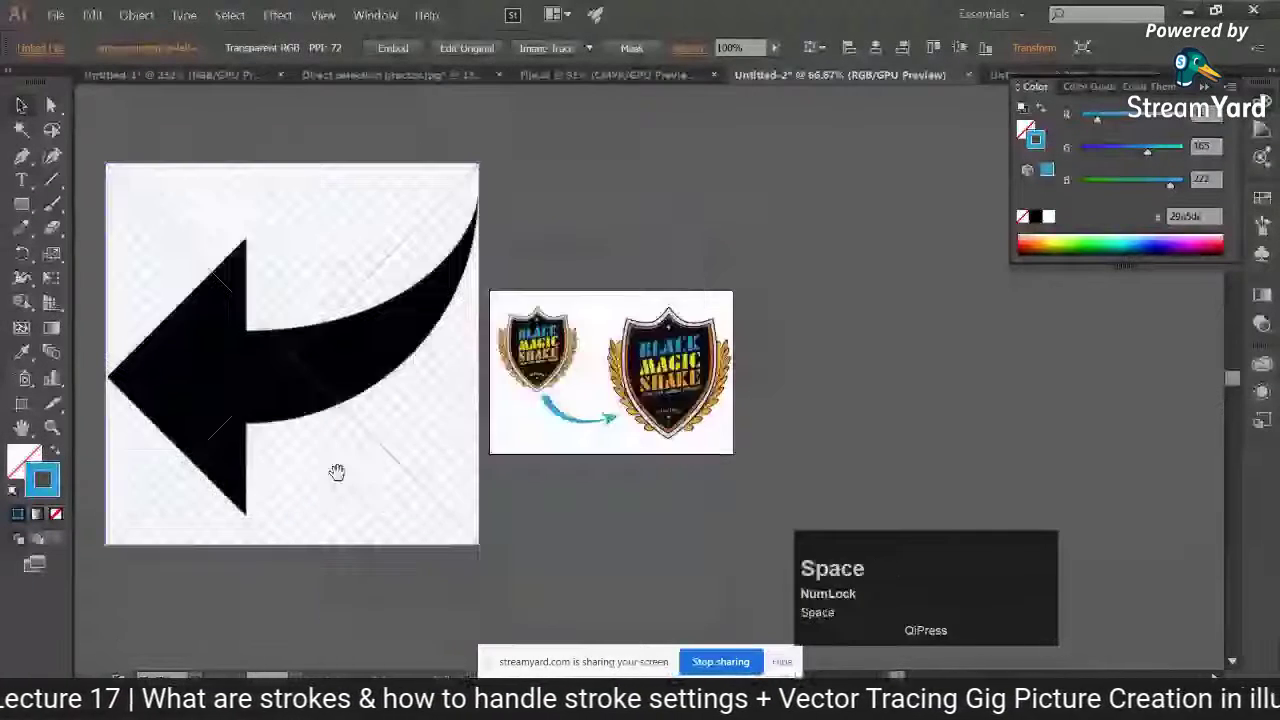
# Trace the black arrow's upper edge with the Pen tool, from the tail's tip along the curve to the arrowhead's upper corner
pyautogui.moveTo(400, 491); pyautogui.dragTo(576, 489)
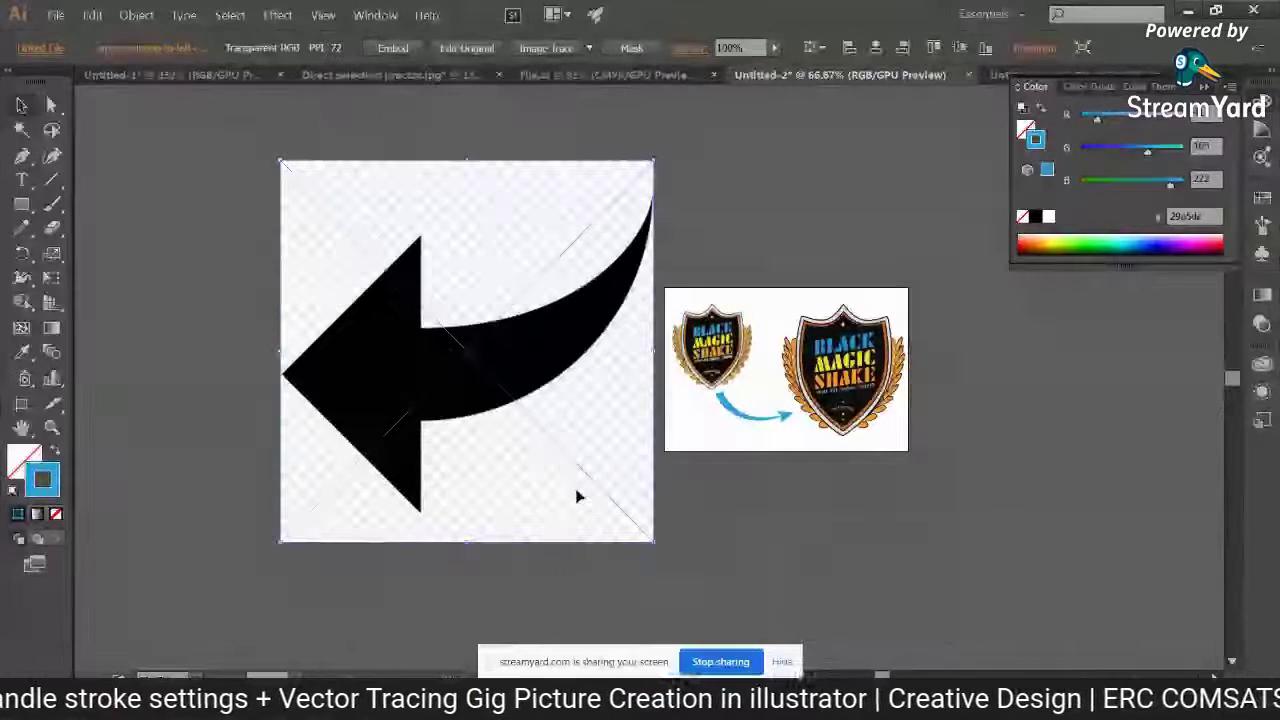
pyautogui.click(577, 496)
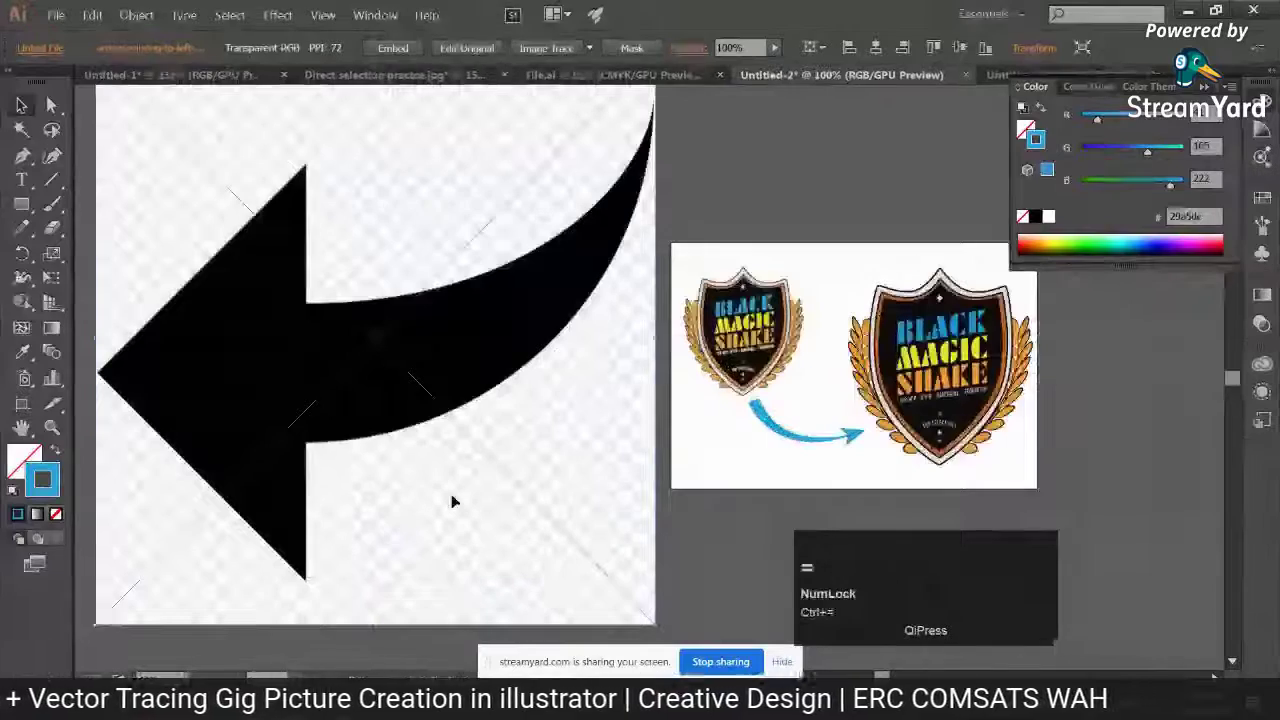
pyautogui.click(551, 494)
pyautogui.click(52, 157)
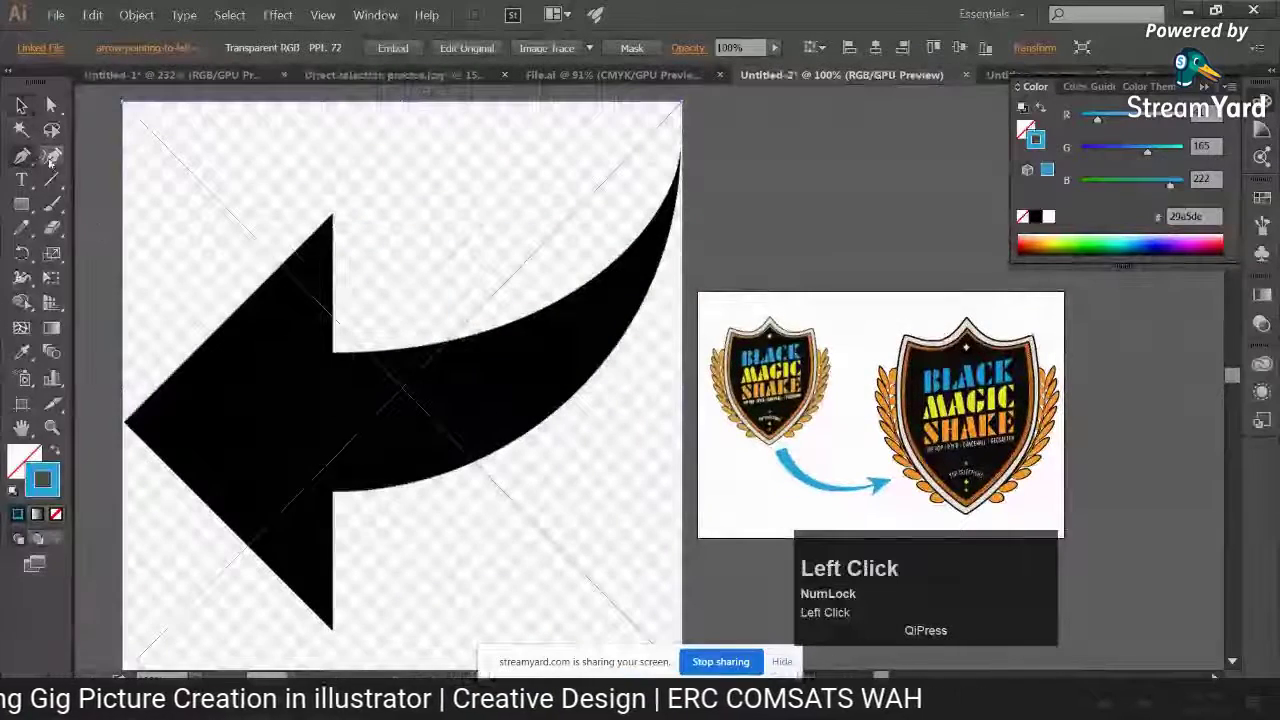
pyautogui.click(681, 157)
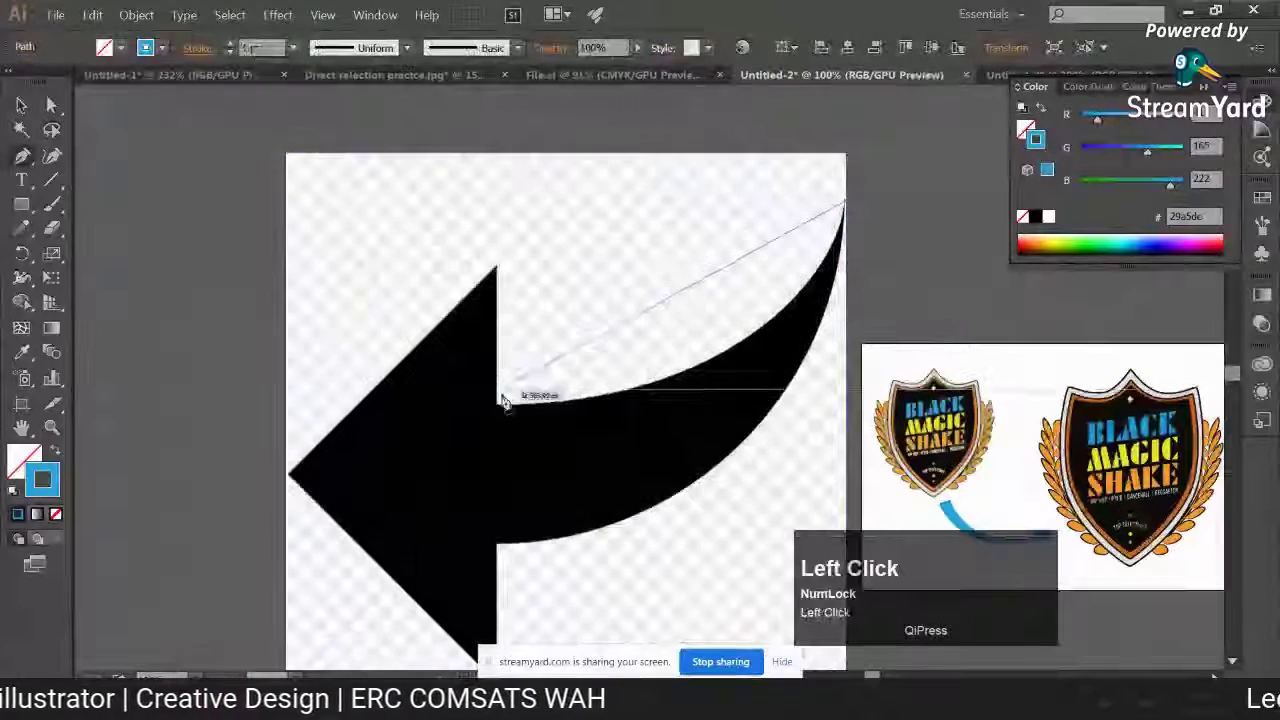
pyautogui.moveTo(498, 412)
pyautogui.mouseDown()
pyautogui.moveTo(236, 432)
pyautogui.moveTo(171, 409)
pyautogui.moveTo(452, 427)
pyautogui.moveTo(500, 413)
pyautogui.mouseUp()
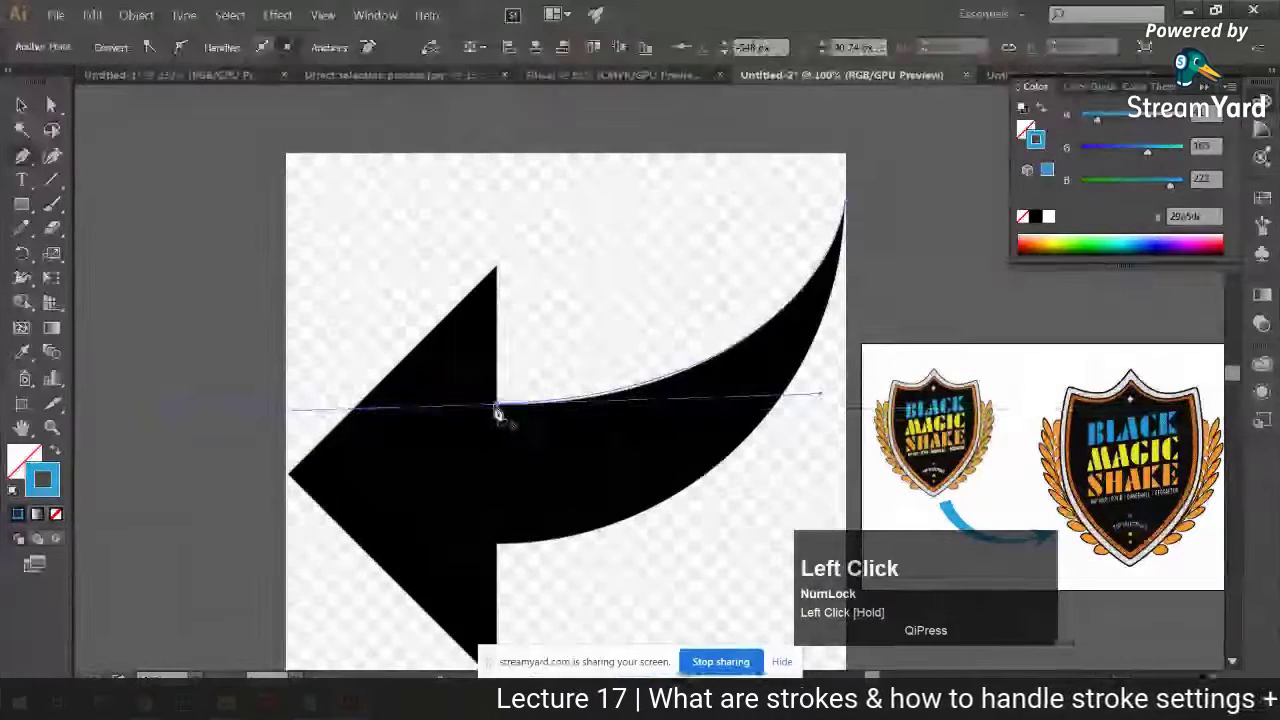
pyautogui.keyDown('shift'); pyautogui.click(502, 273); pyautogui.keyUp('shift')
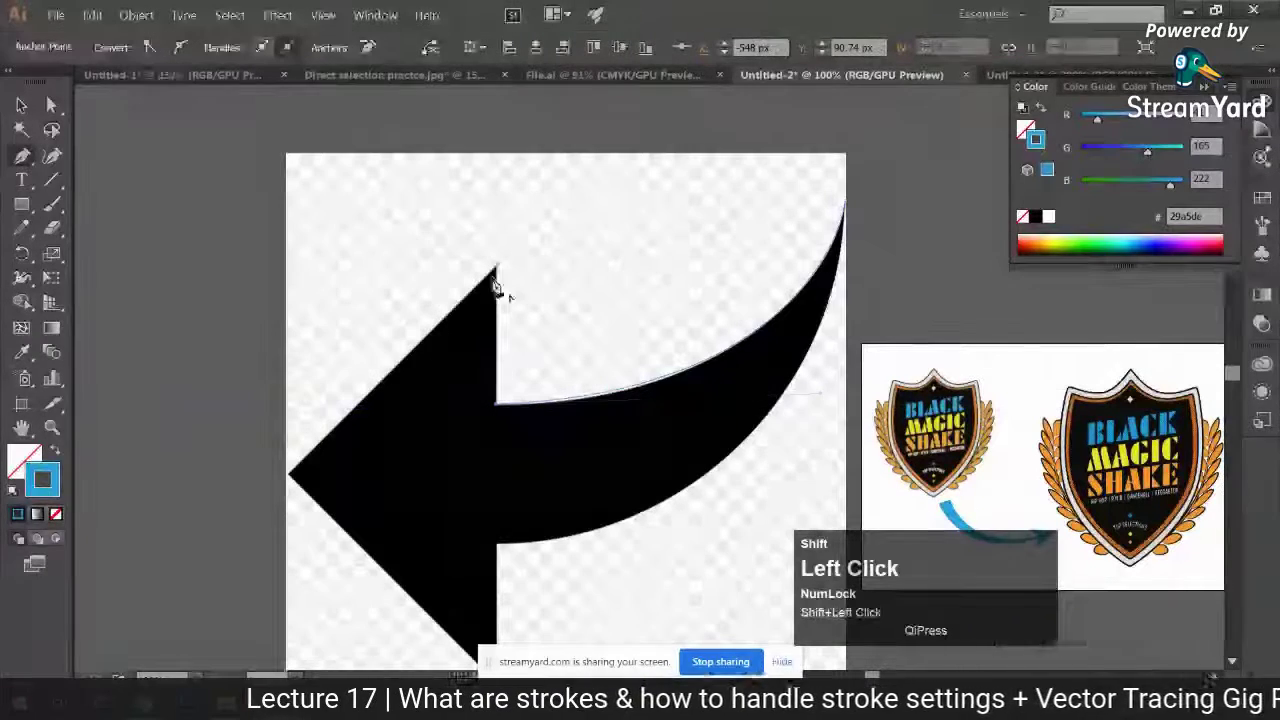
# Continue the path around the arrowhead's point and lower corner, then along the lower curve, closing it at the tail's tip
pyautogui.click(291, 479)
pyautogui.keyDown('shift'); pyautogui.click(453, 586); pyautogui.keyUp('shift')
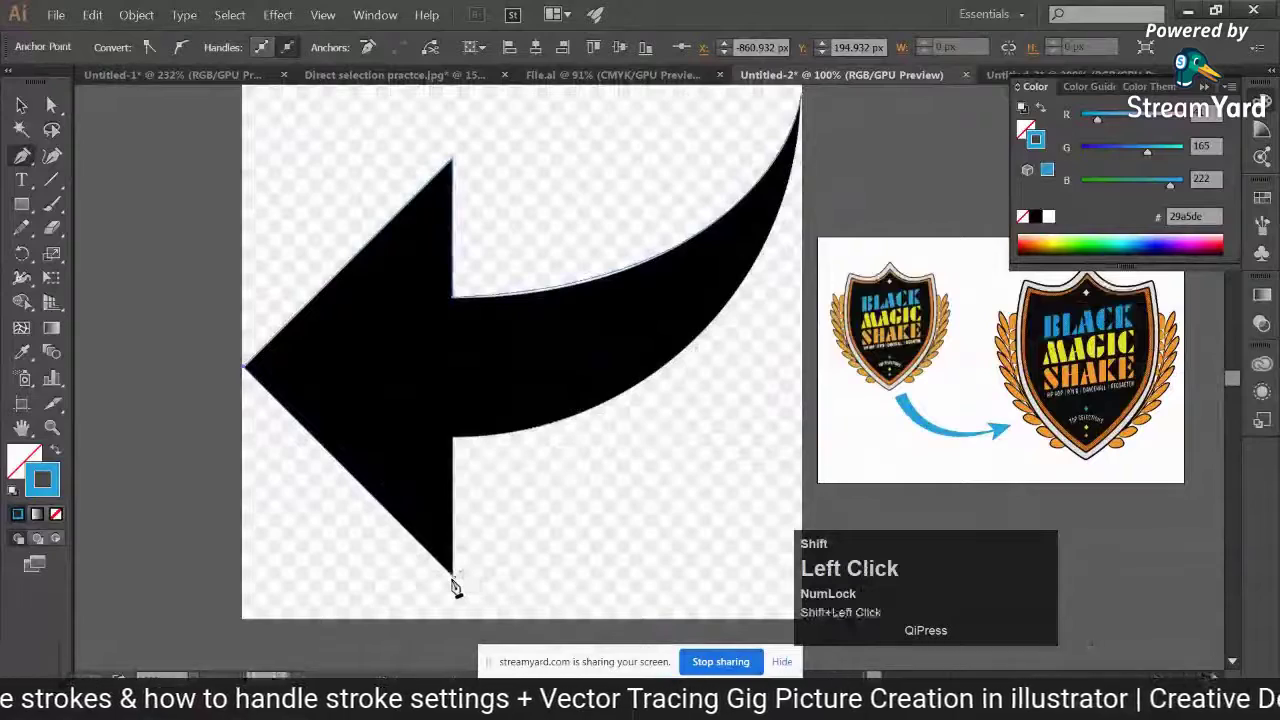
pyautogui.click(727, 320)
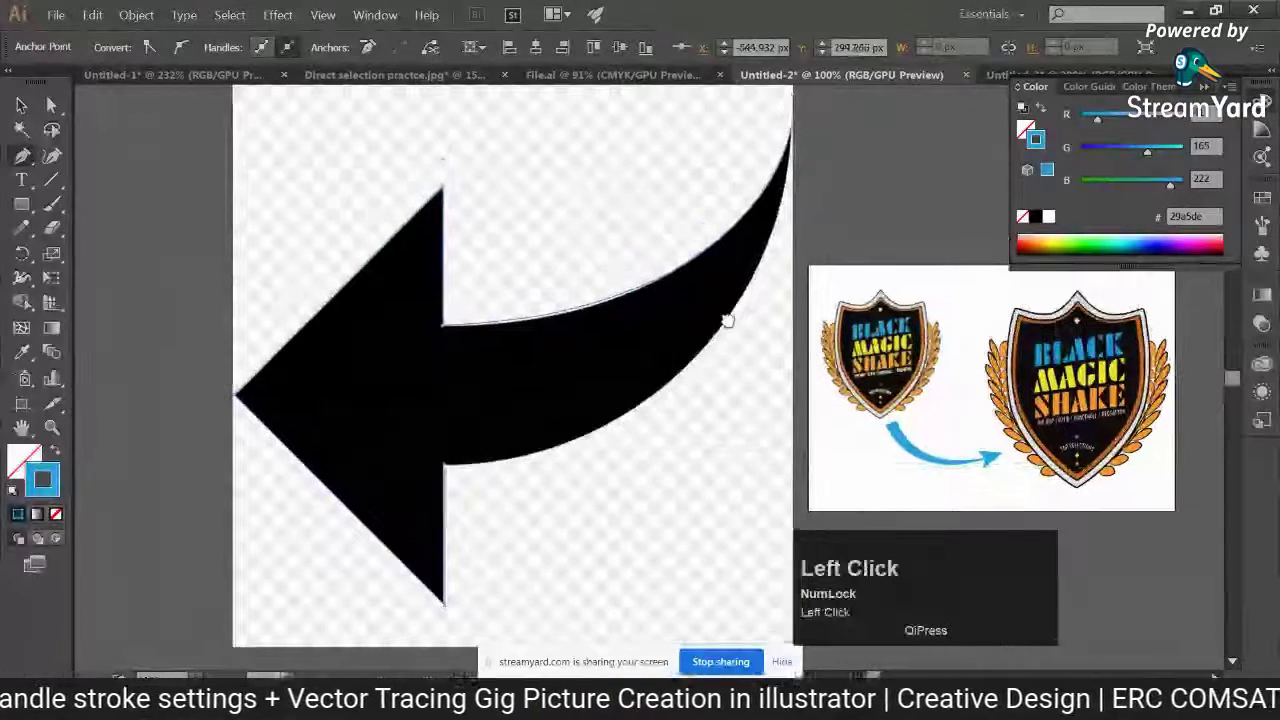
pyautogui.hotkey('ctrl', '-')
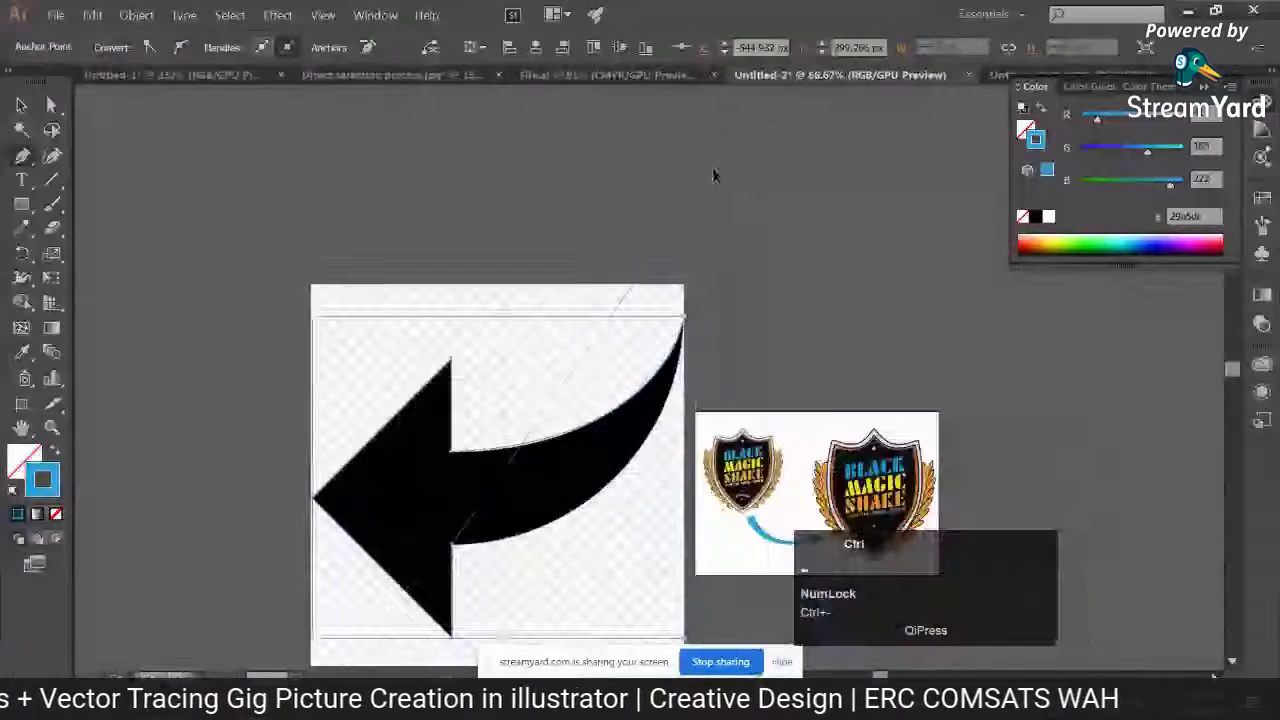
pyautogui.click(686, 322)
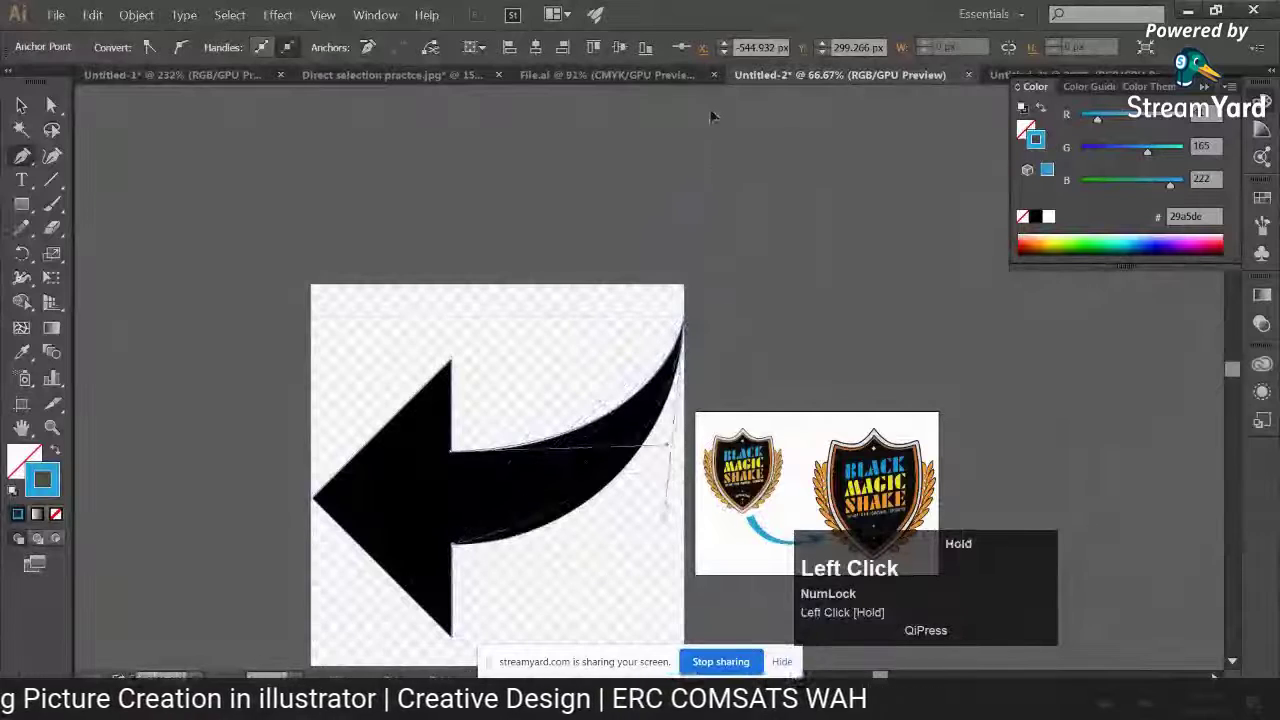
pyautogui.scroll(3, 712, 117)
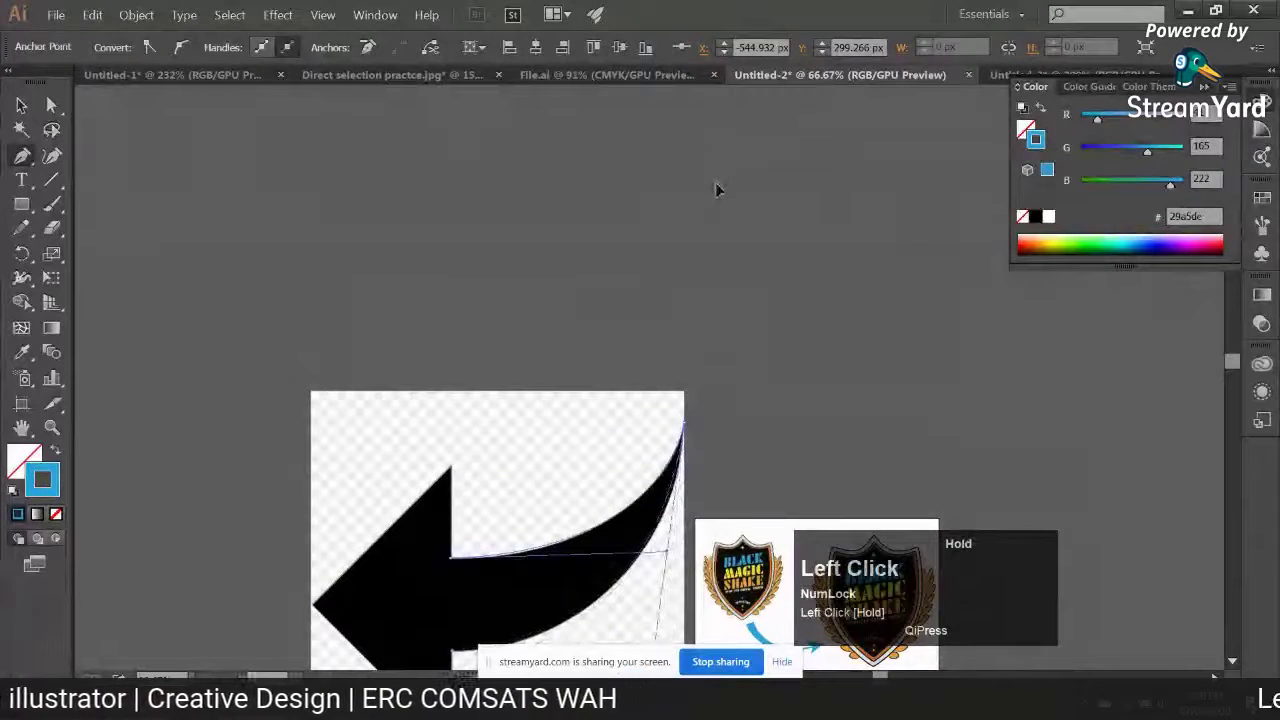
pyautogui.moveTo(858, 440); pyautogui.dragTo(809, 343)
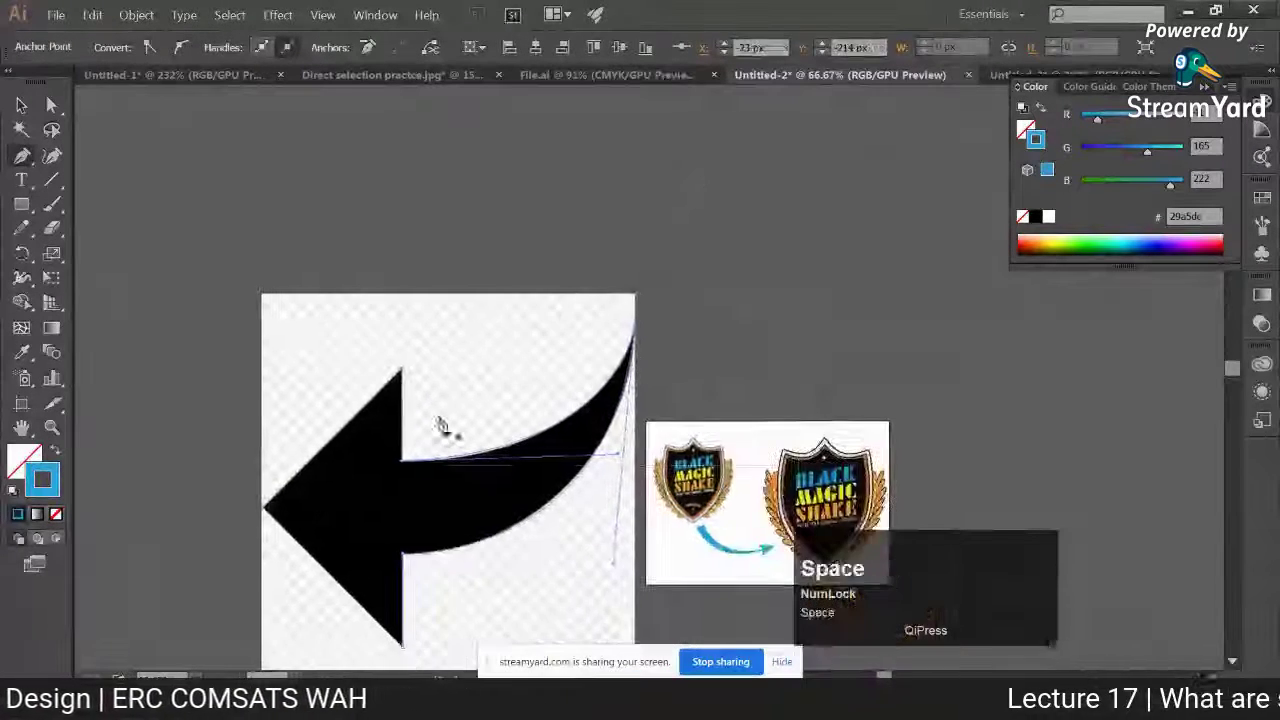
# Swap the traced arrow's fill and stroke so it is solid blue without an outline, and move it above the artboard
pyautogui.click(55, 452)
pyautogui.press('v')
pyautogui.moveTo(386, 514); pyautogui.dragTo(835, 274)
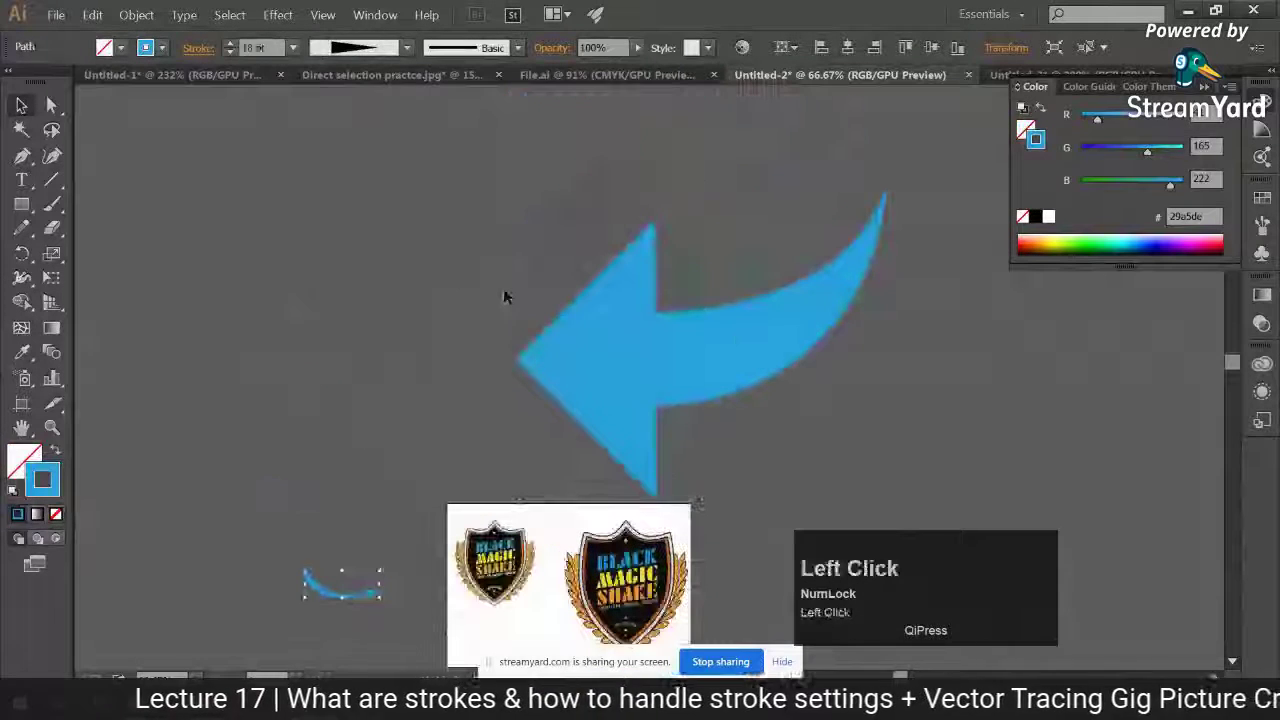
# Shrink the blue arrow proportionally and place it on the artboard below and between the two badges
pyautogui.click(610, 340)
pyautogui.moveTo(886, 188); pyautogui.dragTo(768, 302)
pyautogui.scroll(-3, 717, 251)
pyautogui.moveTo(717, 251); pyautogui.dragTo(590, 515)
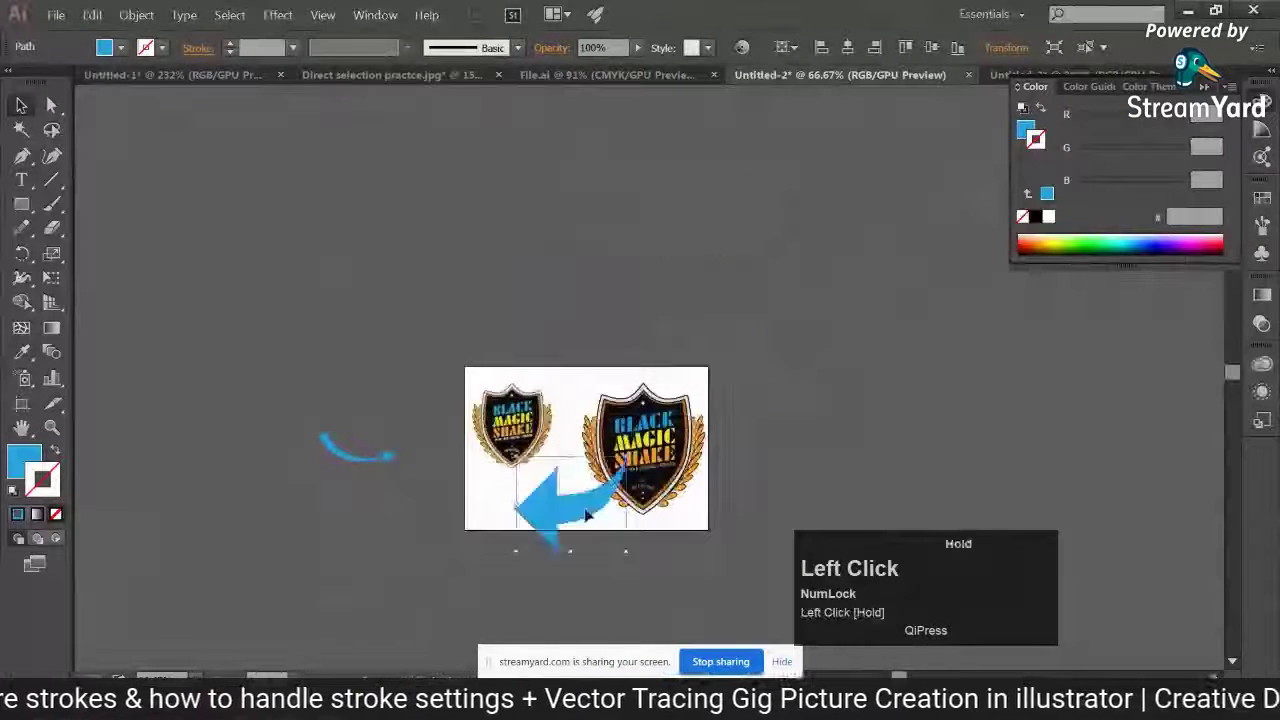
pyautogui.hotkey('ctrl', '=')
pyautogui.hotkey('ctrl', '=')
pyautogui.scroll(-3, 615, 400)
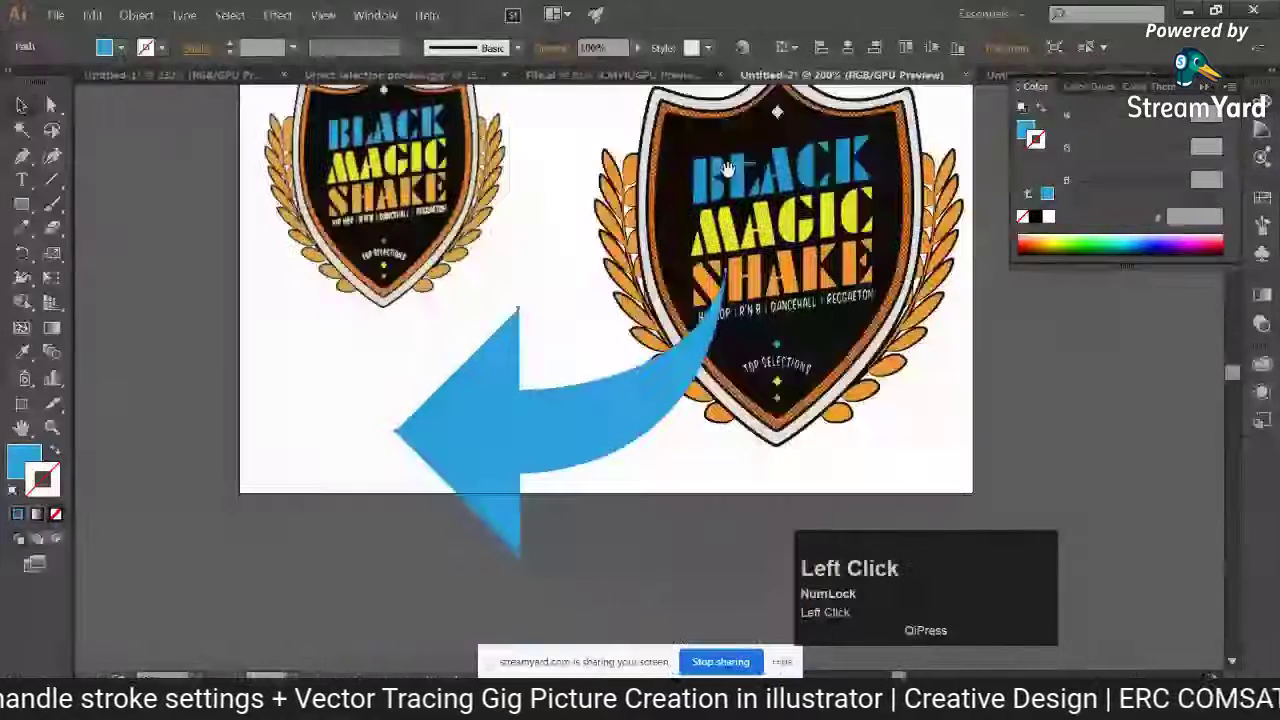
pyautogui.click(615, 345)
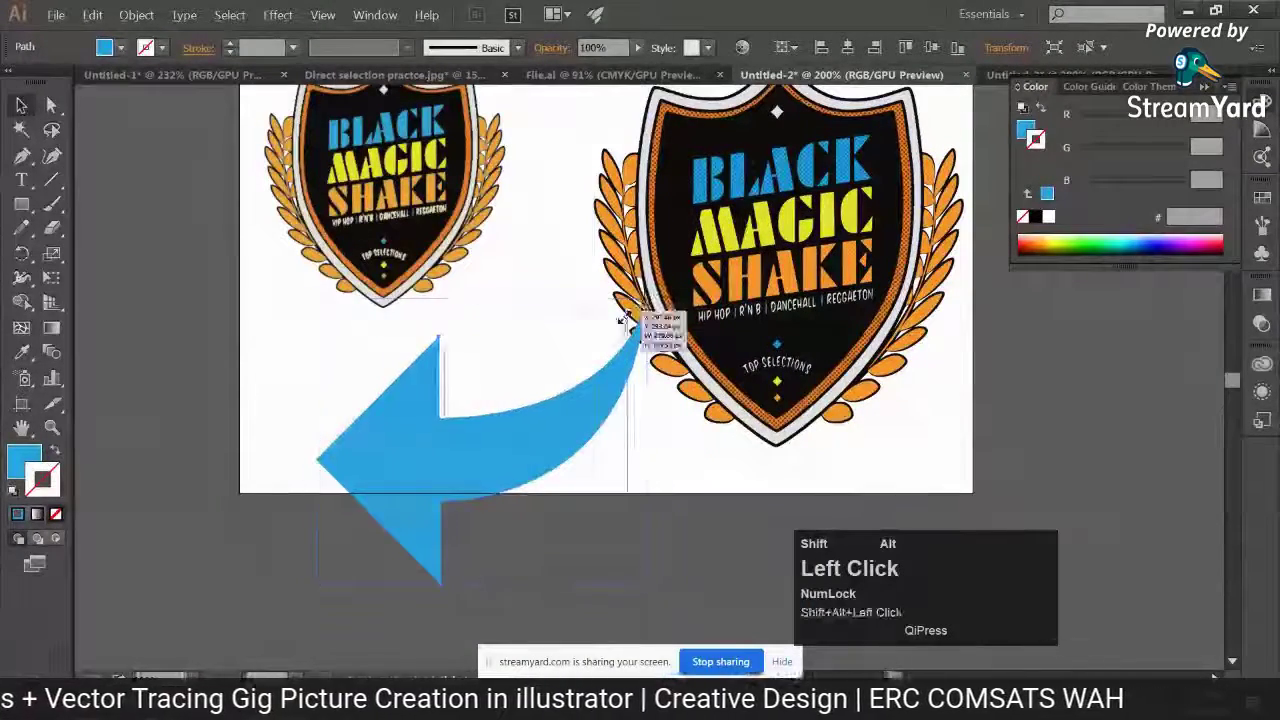
pyautogui.moveTo(646, 298); pyautogui.dragTo(593, 346)
# Reflect the blue arrow across the vertical axis so it points towards the large badge
pyautogui.rightClick(537, 446)
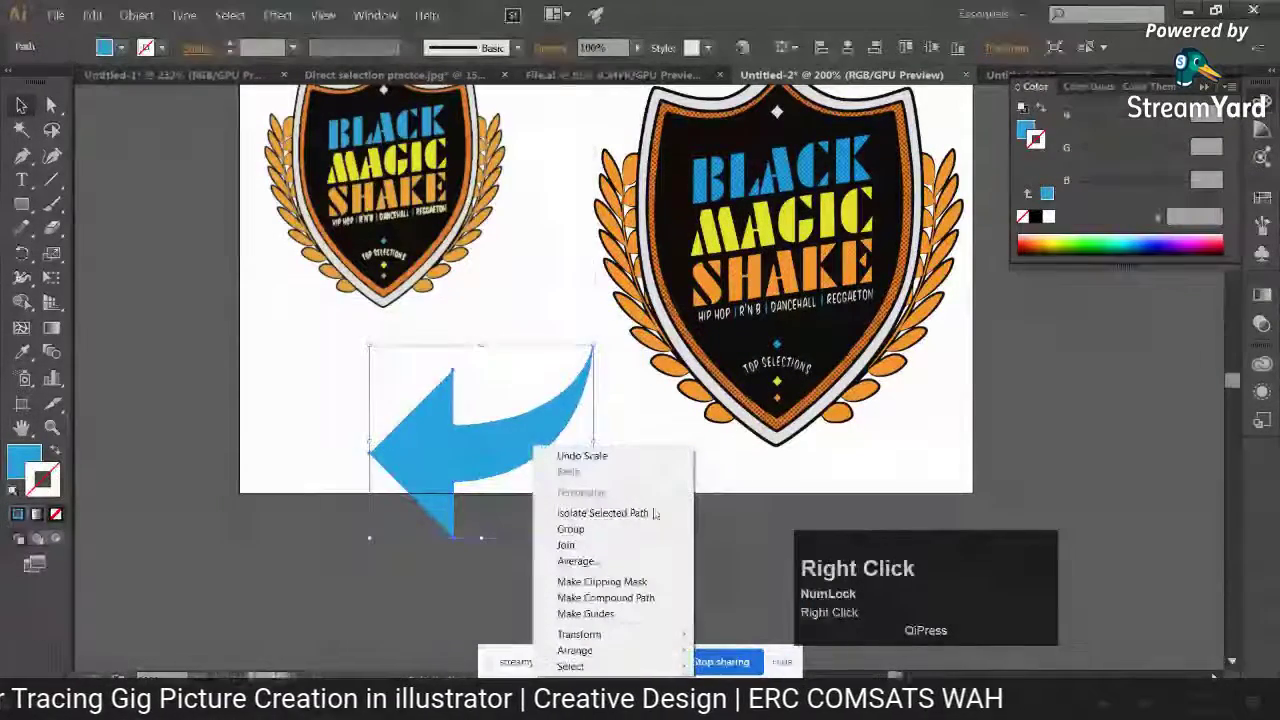
pyautogui.moveTo(579, 634)
pyautogui.click(750, 560)
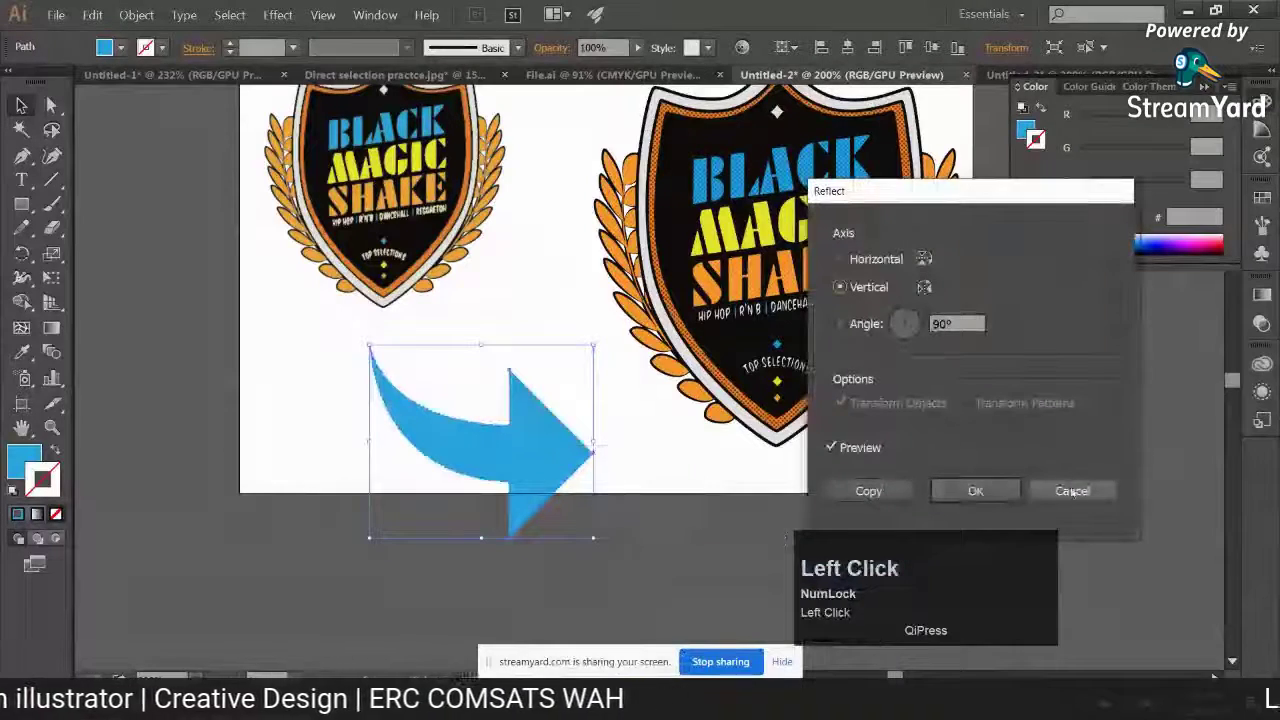
pyautogui.click(975, 491)
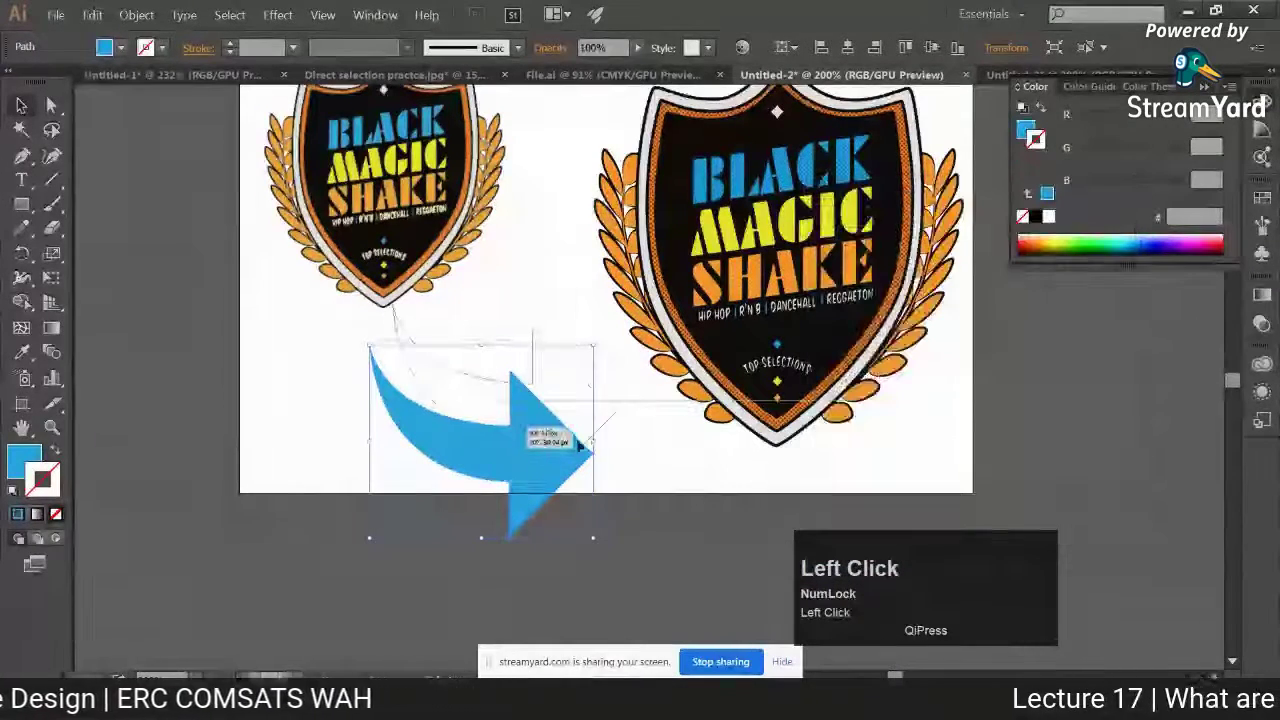
# Rotate, shrink and position the blue arrow so it leads from the small badge's lower tip to the large badge
pyautogui.moveTo(577, 442); pyautogui.dragTo(577, 441)
pyautogui.moveTo(587, 437); pyautogui.dragTo(599, 491)
pyautogui.moveTo(629, 358); pyautogui.dragTo(610, 374)
pyautogui.moveTo(617, 549); pyautogui.dragTo(594, 345)
pyautogui.moveTo(575, 425); pyautogui.dragTo(590, 401)
pyautogui.click(540, 531)
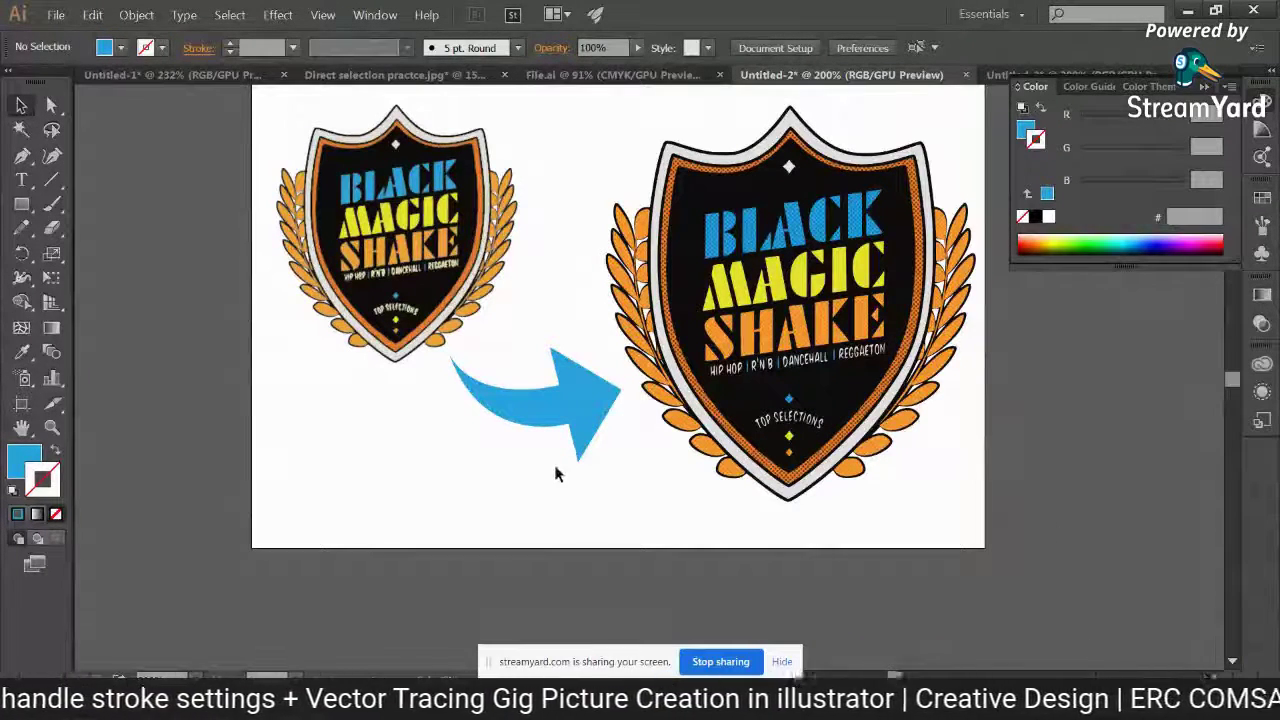
# Give the blue arrow a 3 pt black outline with the colour sampled from the small badge
pyautogui.click(580, 418)
pyautogui.click(22, 352)
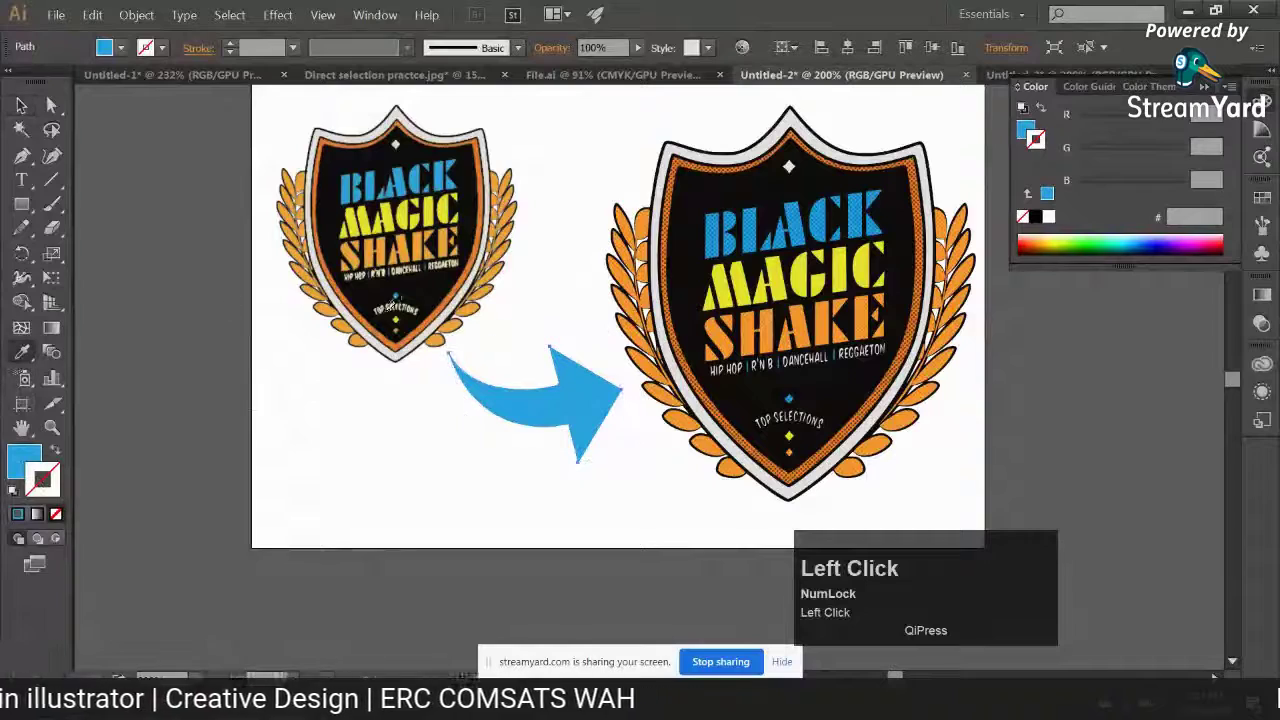
pyautogui.keyDown('shift'); pyautogui.click(398, 300); pyautogui.keyUp('shift')
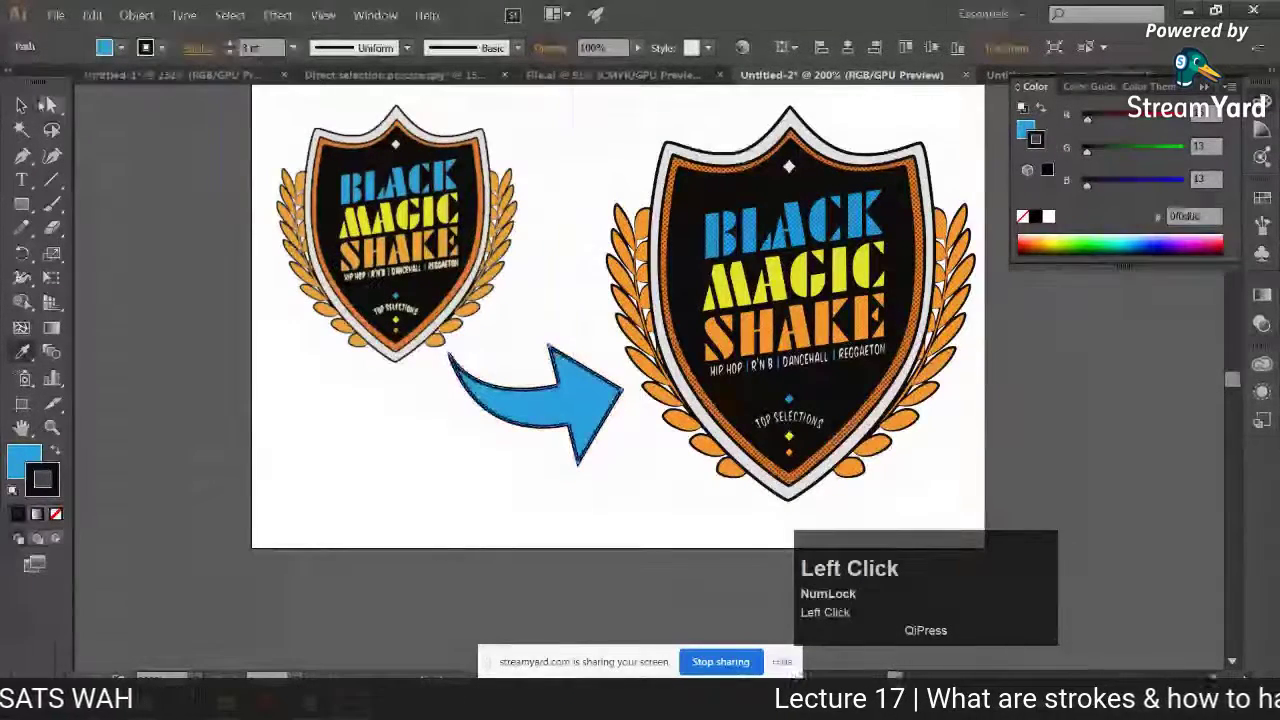
# Recolour the arrow's outline to orange f5a231, sampled from the small badge
pyautogui.moveTo(296, 357); pyautogui.dragTo(251, 414)
pyautogui.click(490, 480)
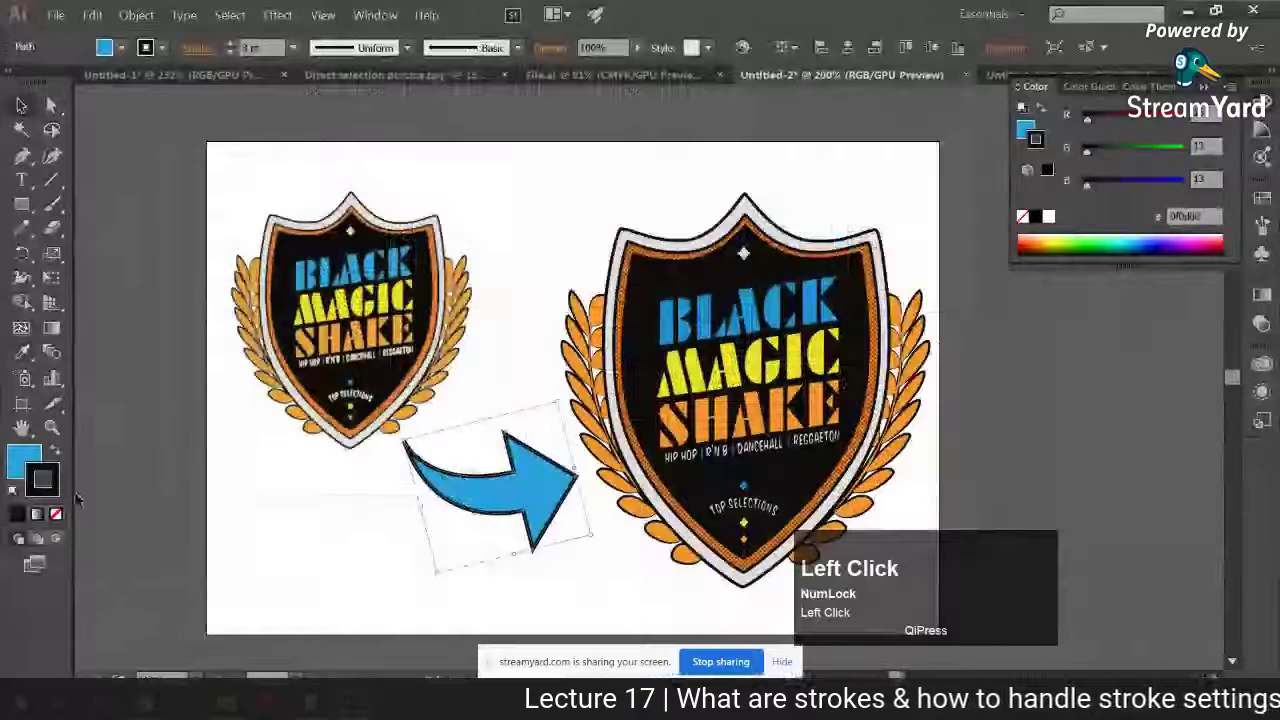
pyautogui.click(24, 352)
pyautogui.keyDown('shift'); pyautogui.click(460, 333); pyautogui.keyUp('shift')
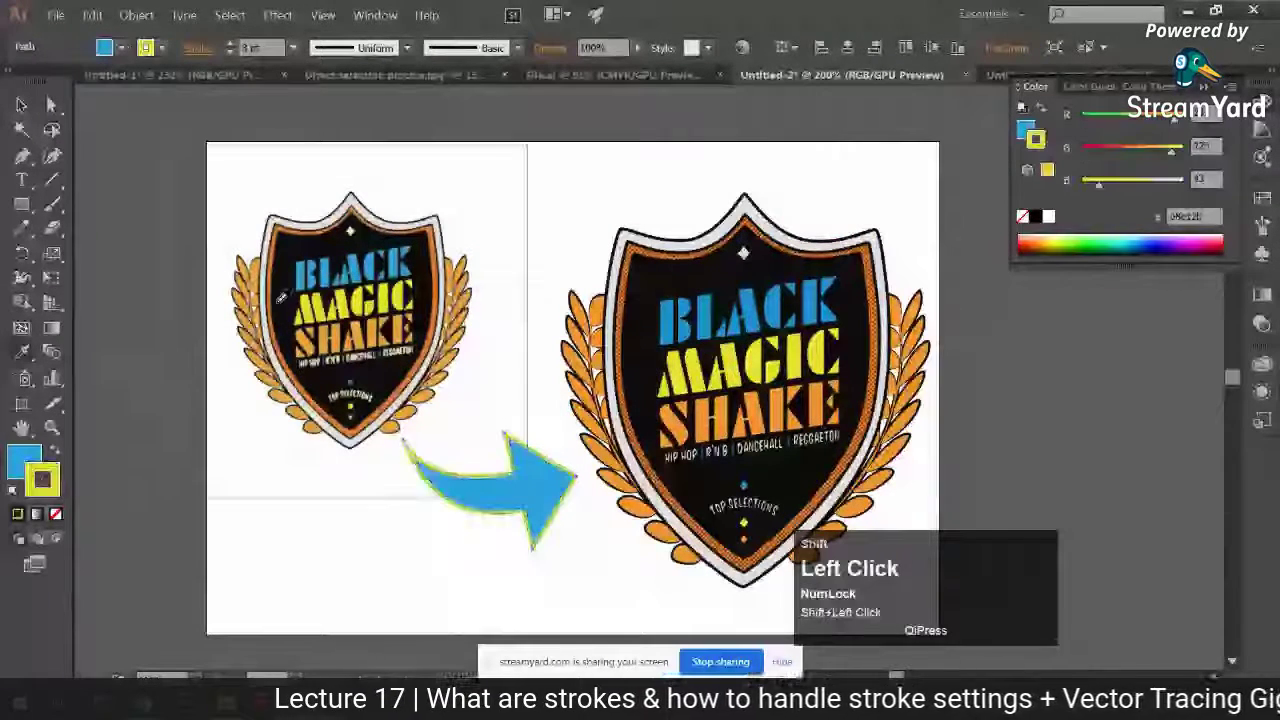
pyautogui.click(21, 104)
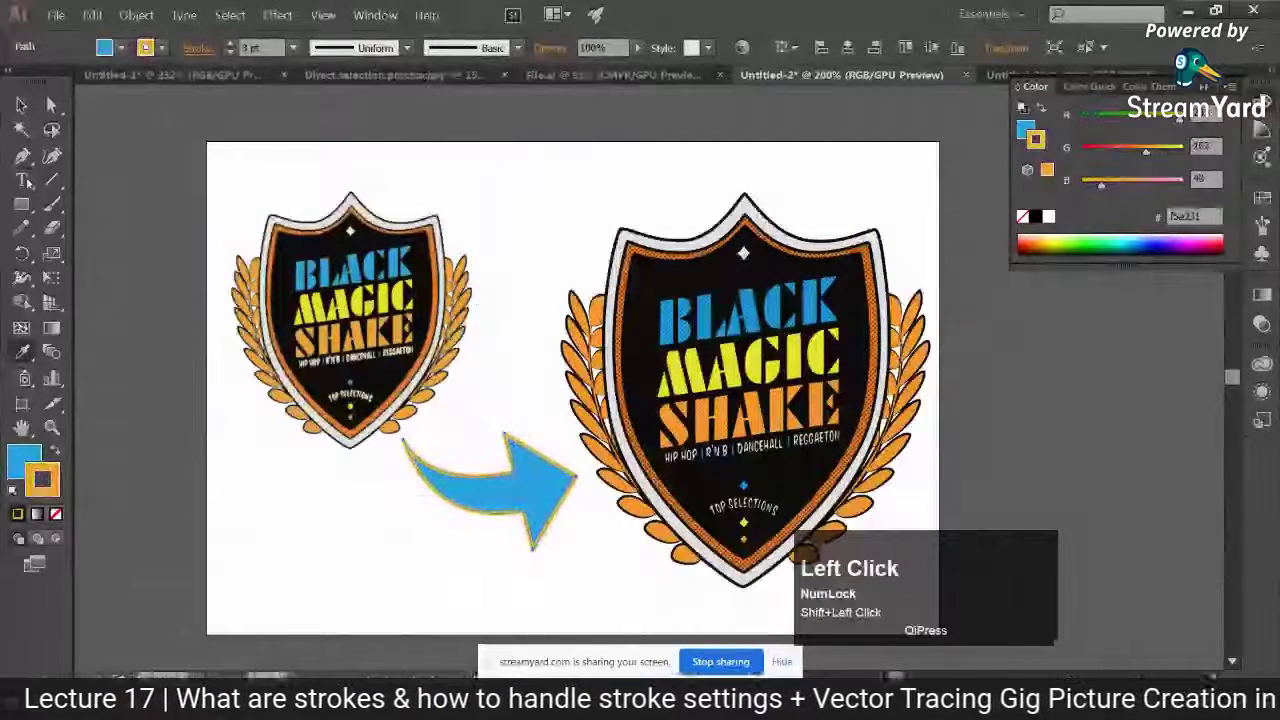
pyautogui.click(315, 522)
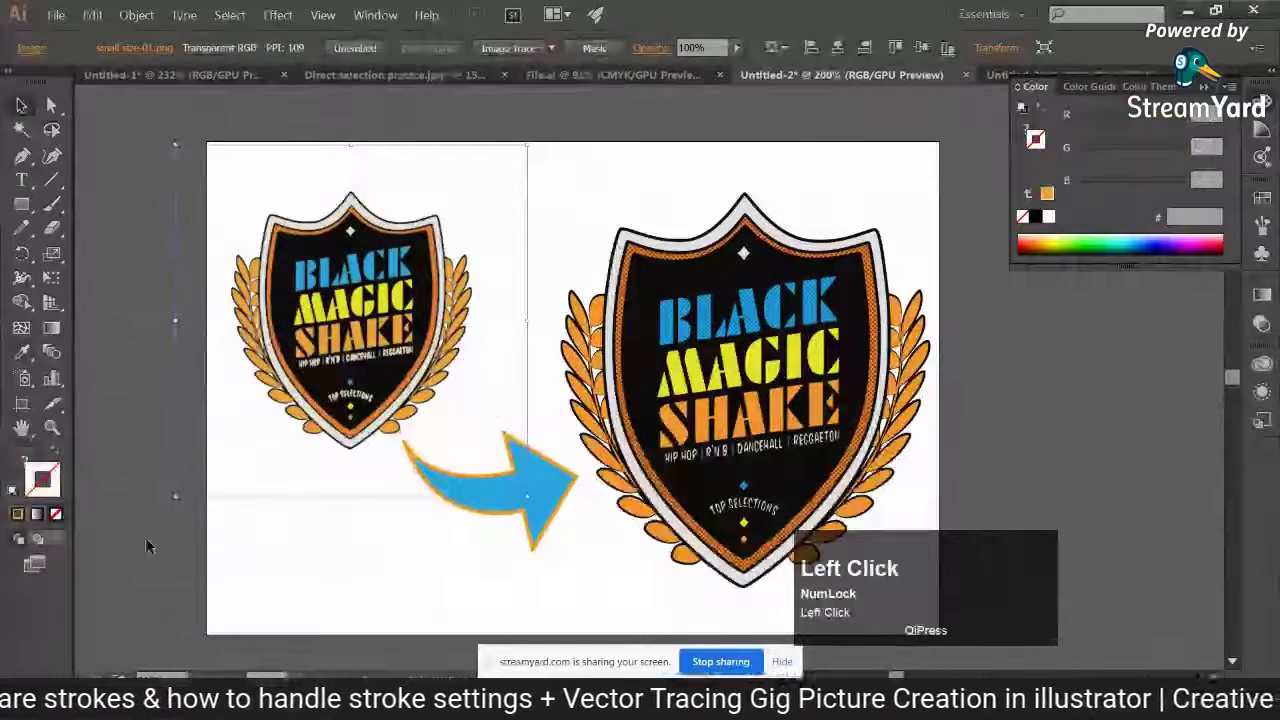
# Shrink the outlined arrow slightly and shift it a little up and to the right between the badges
pyautogui.click(520, 480)
pyautogui.scroll(-1, 520, 480)
pyautogui.moveTo(580, 499); pyautogui.dragTo(529, 439)
pyautogui.press('space')
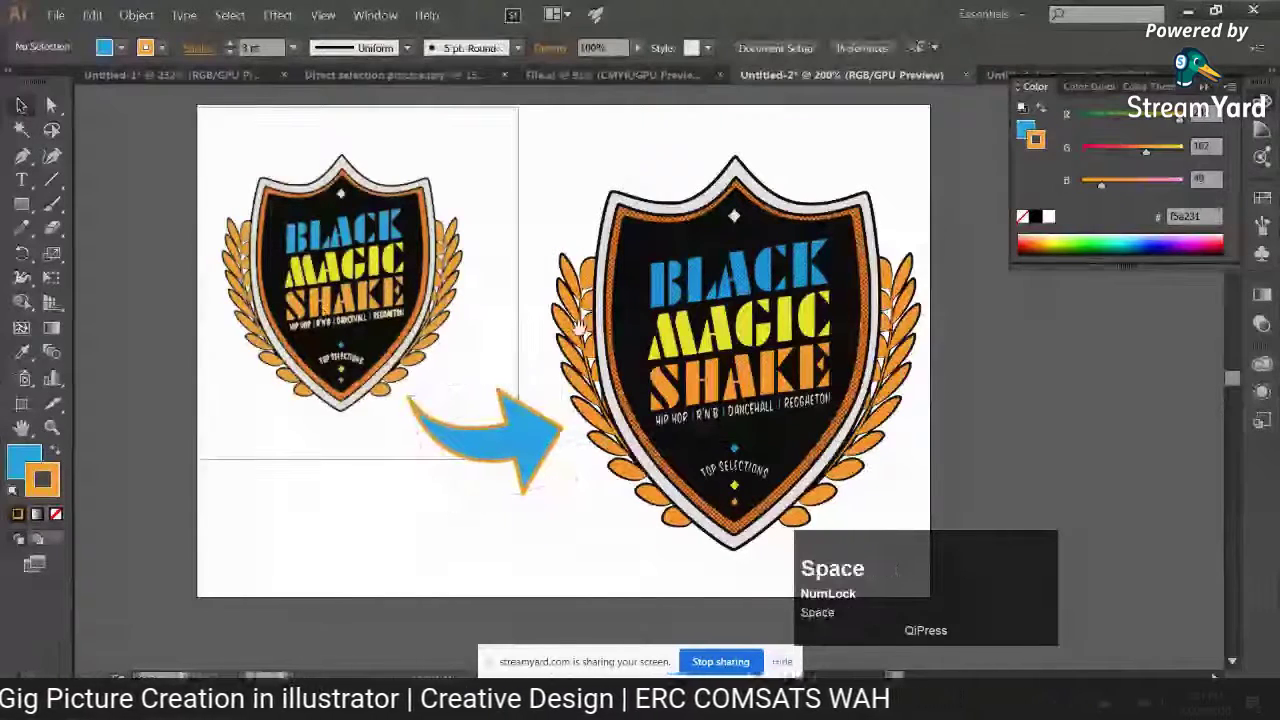
pyautogui.moveTo(600, 338); pyautogui.dragTo(577, 338)
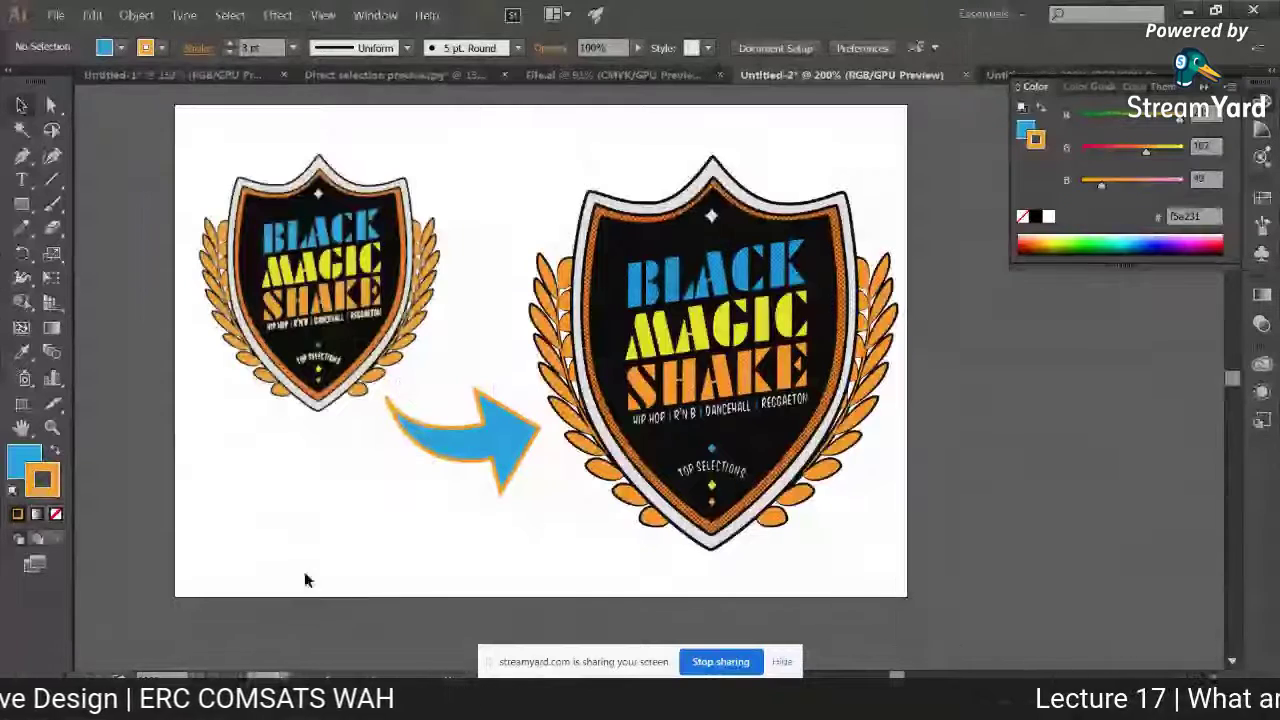
pyautogui.click(492, 450)
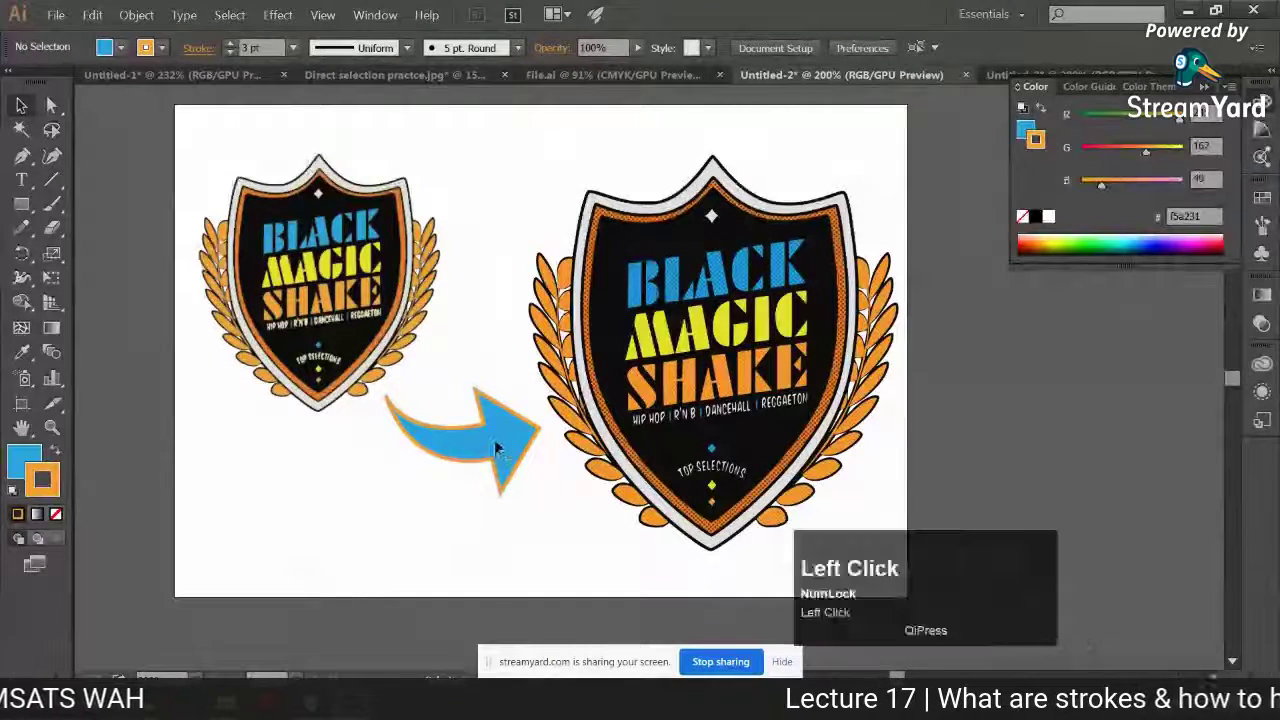
pyautogui.moveTo(495, 434); pyautogui.dragTo(476, 501)
pyautogui.click(476, 501)
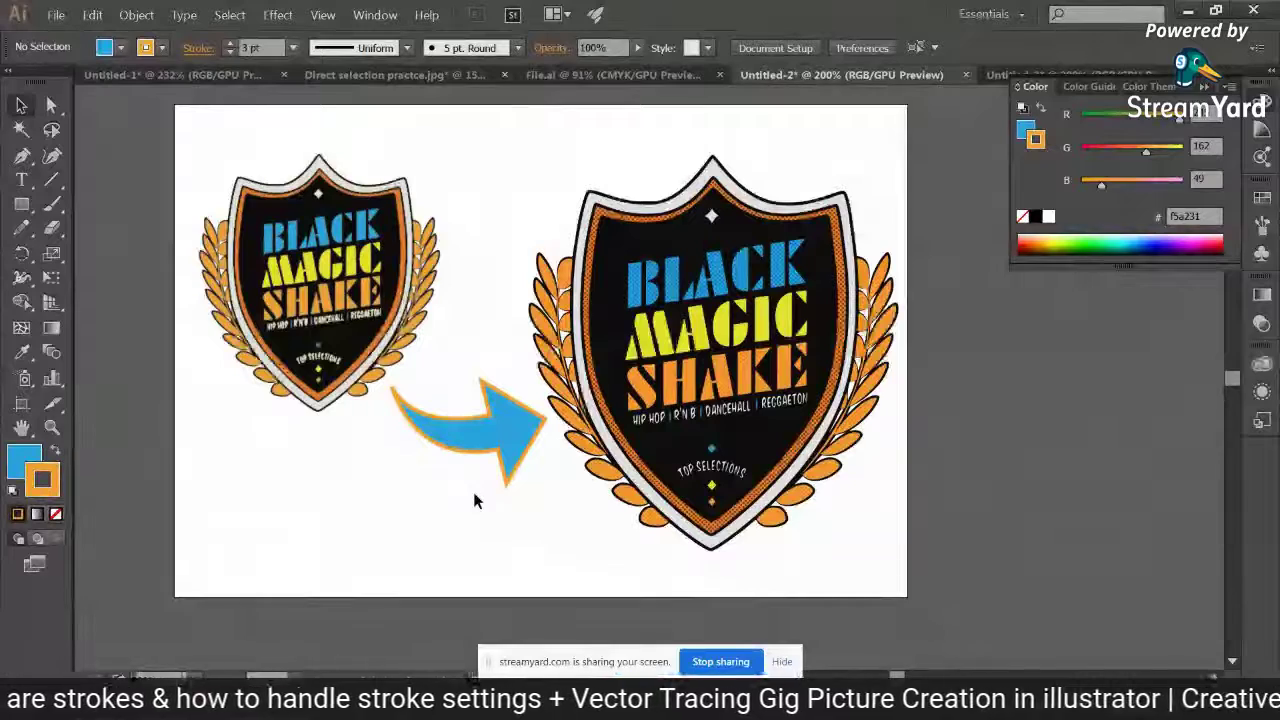
pyautogui.press('t')
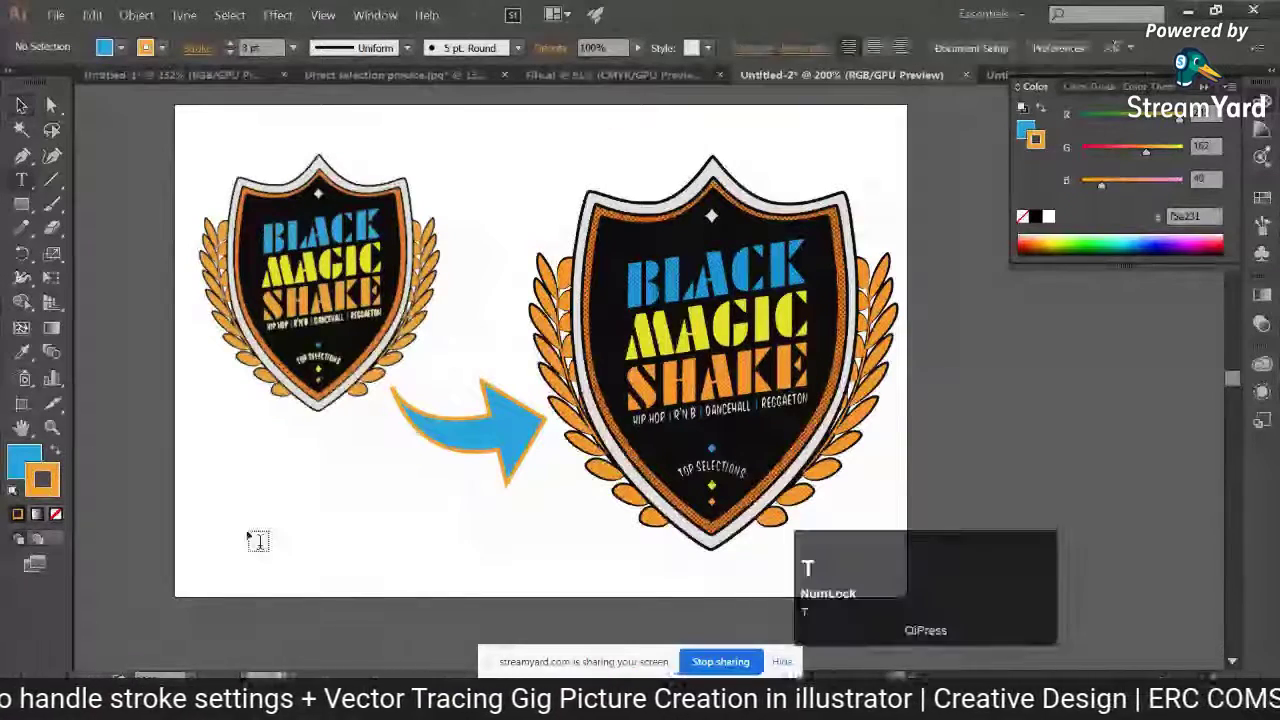
pyautogui.click(223, 507)
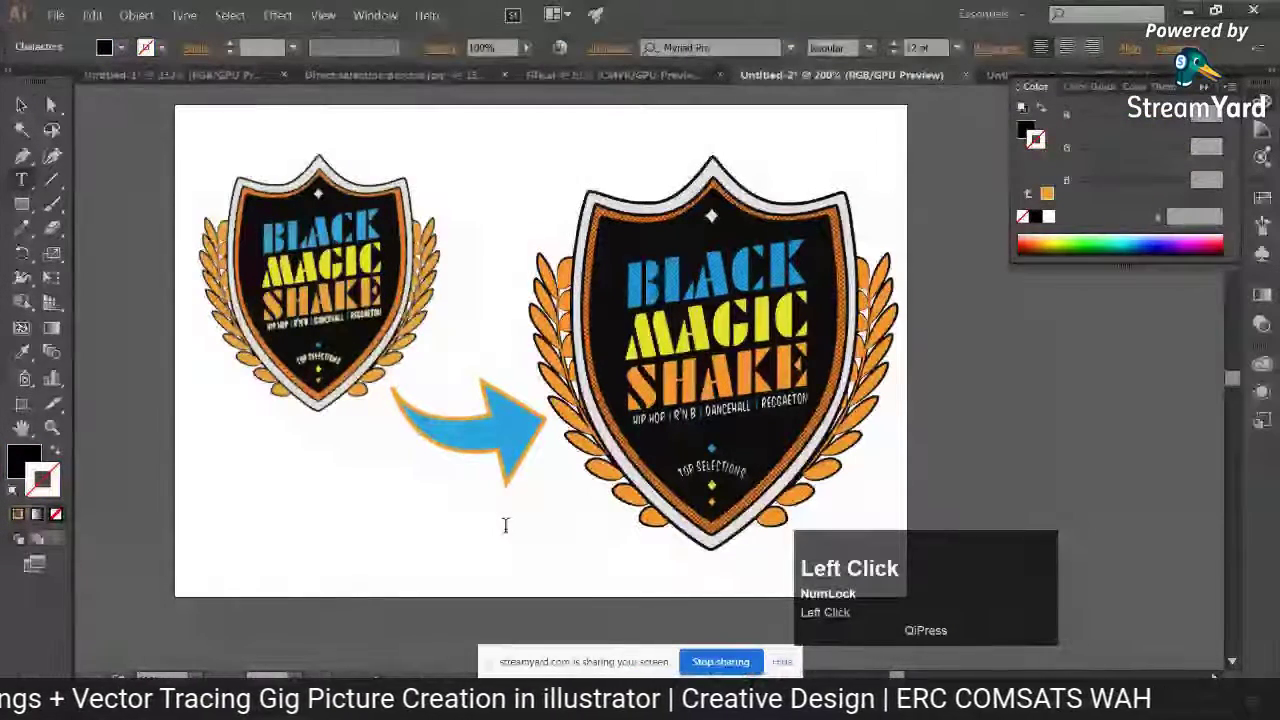
pyautogui.click(21, 104)
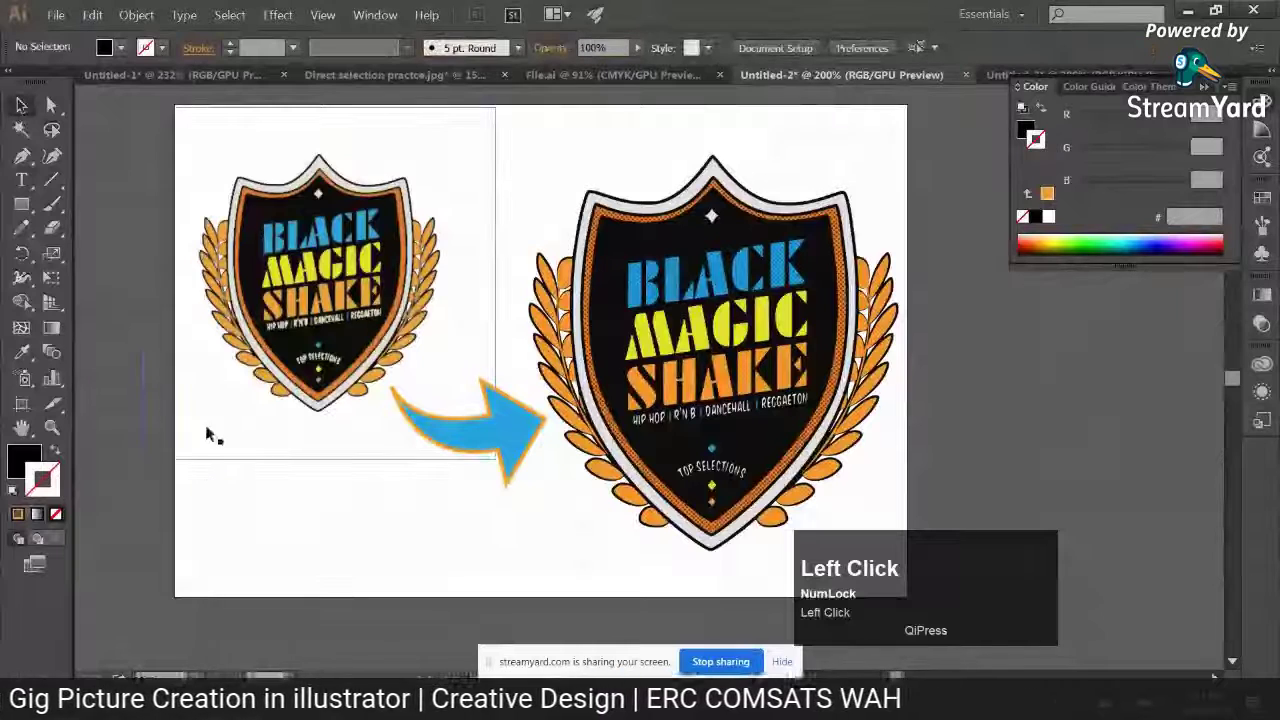
# Draw a small square below the small badge and fill it with orange sampled from the badge's SHAKE lettering
pyautogui.click(245, 372)
pyautogui.click(21, 204)
pyautogui.moveTo(200, 531); pyautogui.dragTo(211, 522)
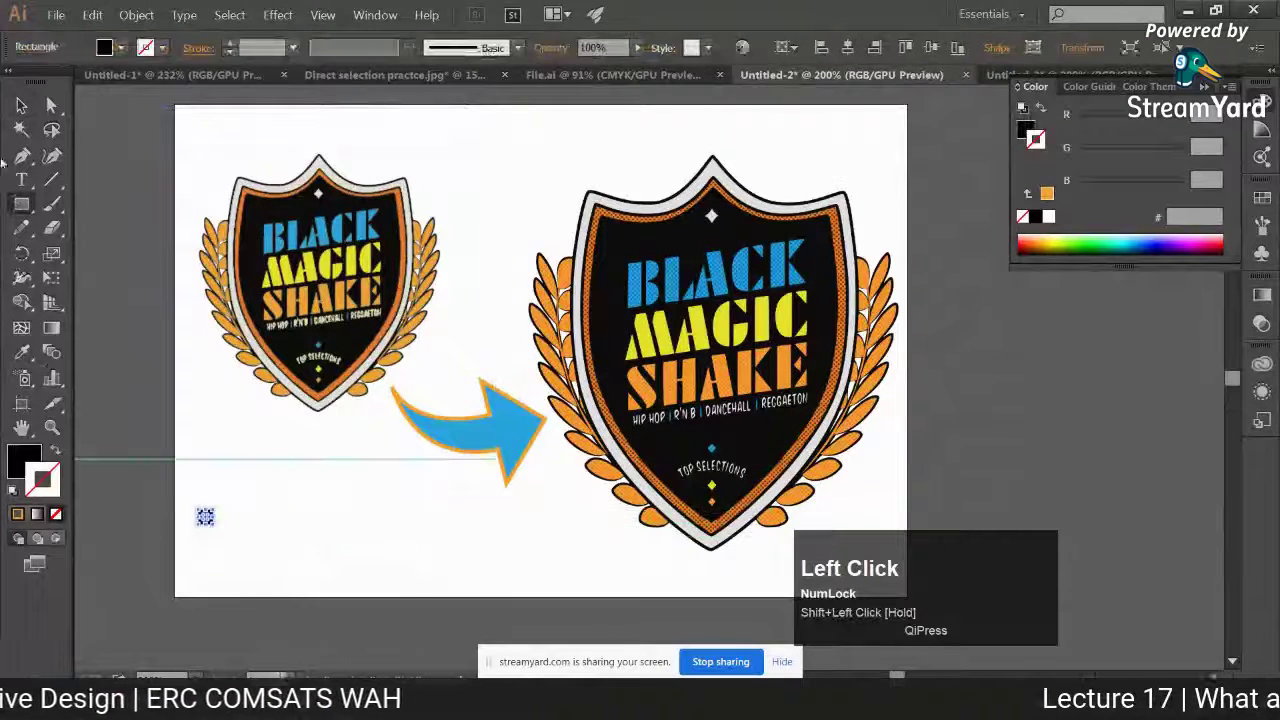
pyautogui.click(21, 352)
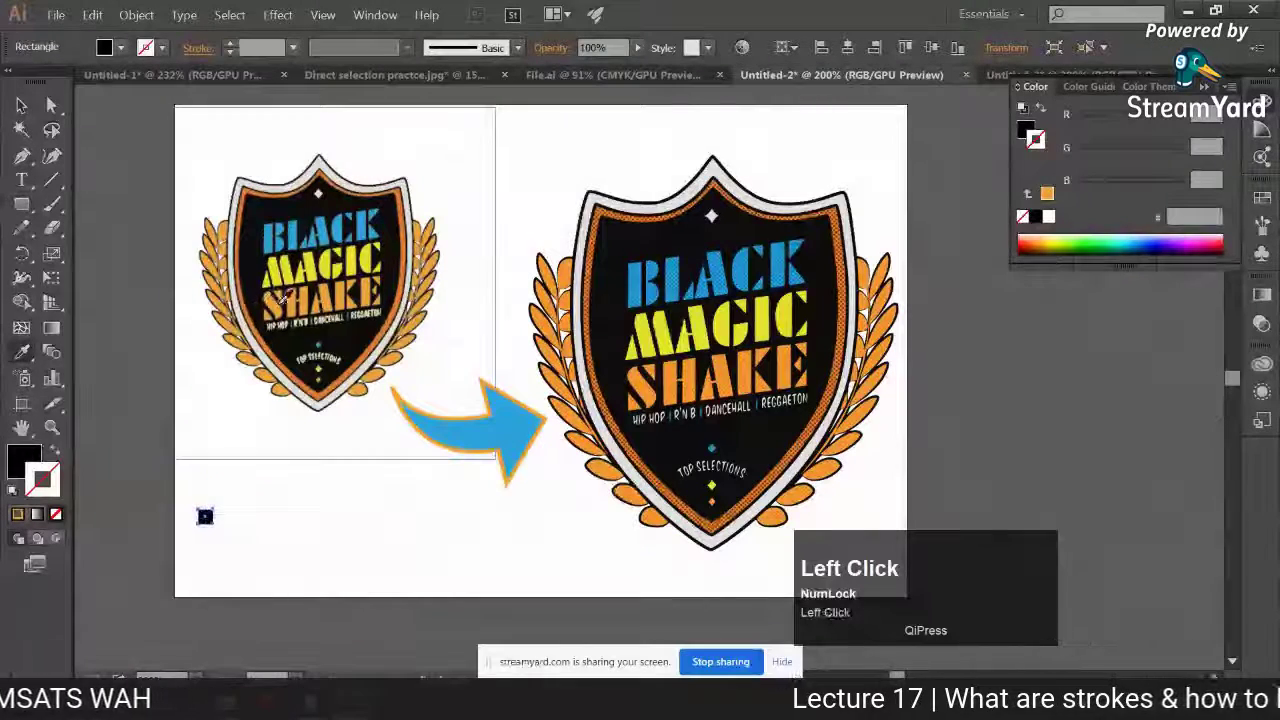
pyautogui.click(270, 300)
pyautogui.click(24, 122)
pyautogui.click(148, 383)
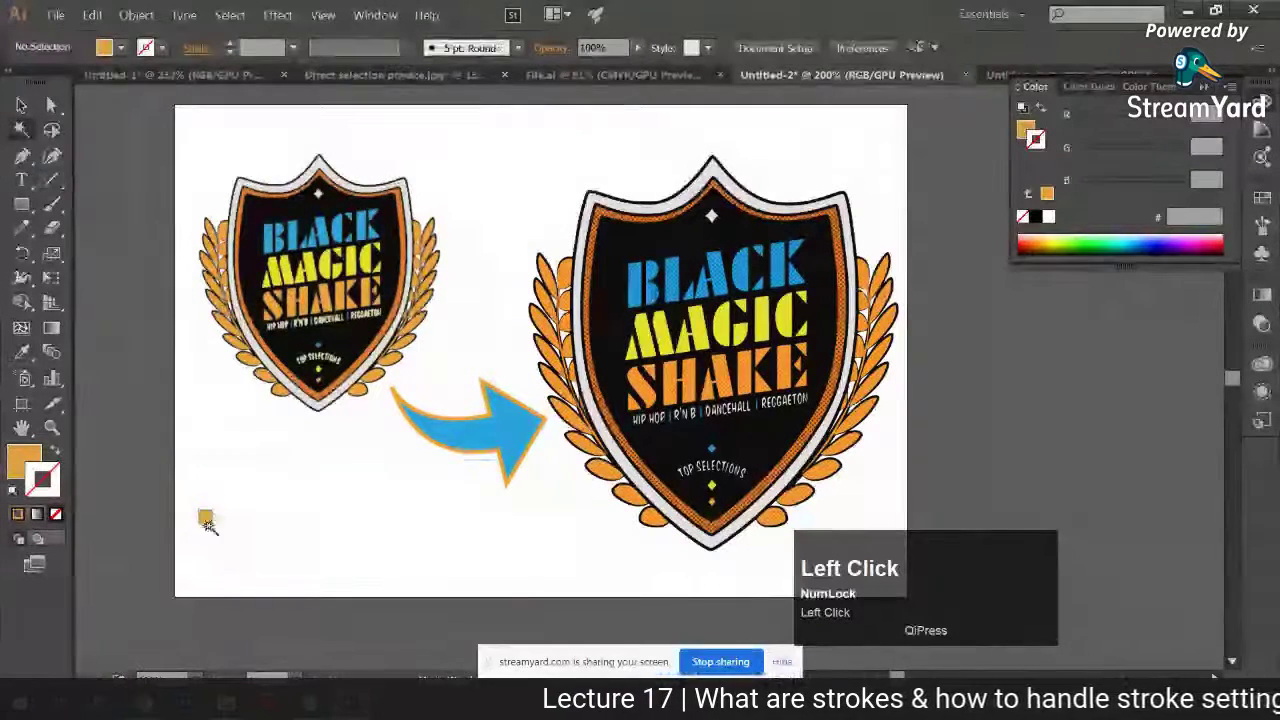
# Move the orange square slightly lower to serve as a bullet near the artboard's lower-left area
pyautogui.click(21, 106)
pyautogui.moveTo(205, 516); pyautogui.dragTo(200, 502)
pyautogui.click(140, 520)
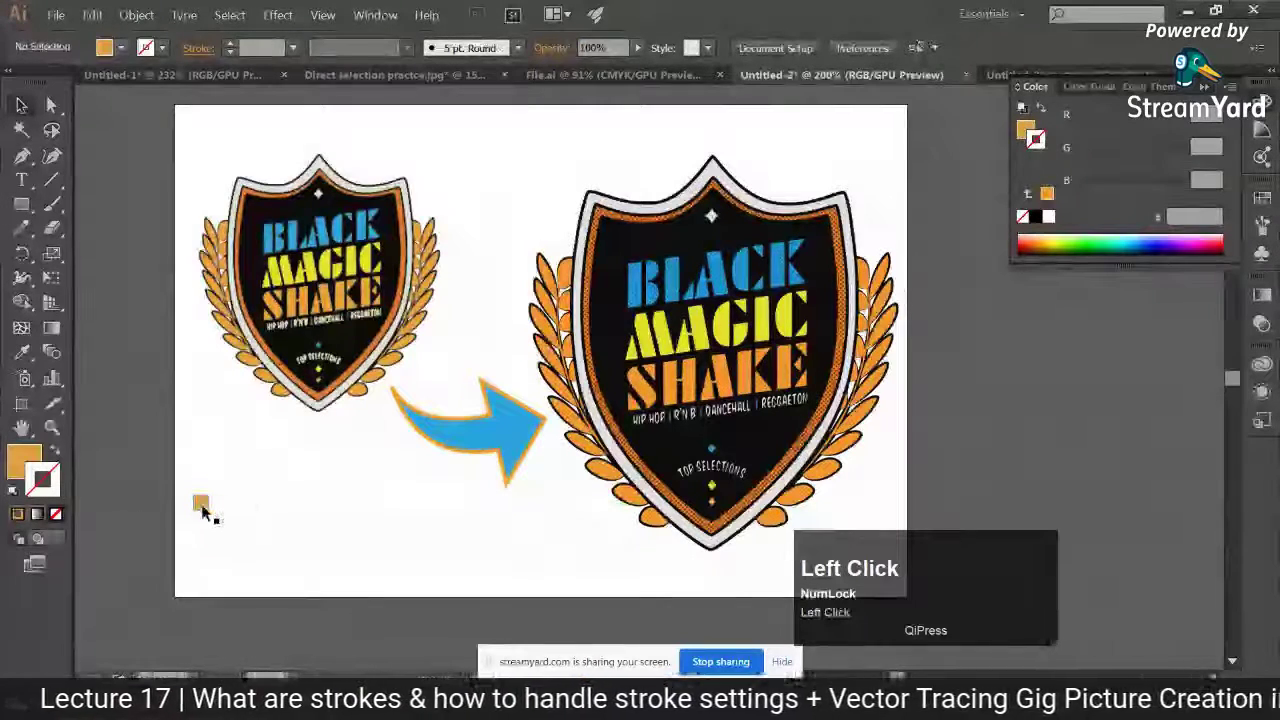
pyautogui.moveTo(205, 513); pyautogui.dragTo(206, 542)
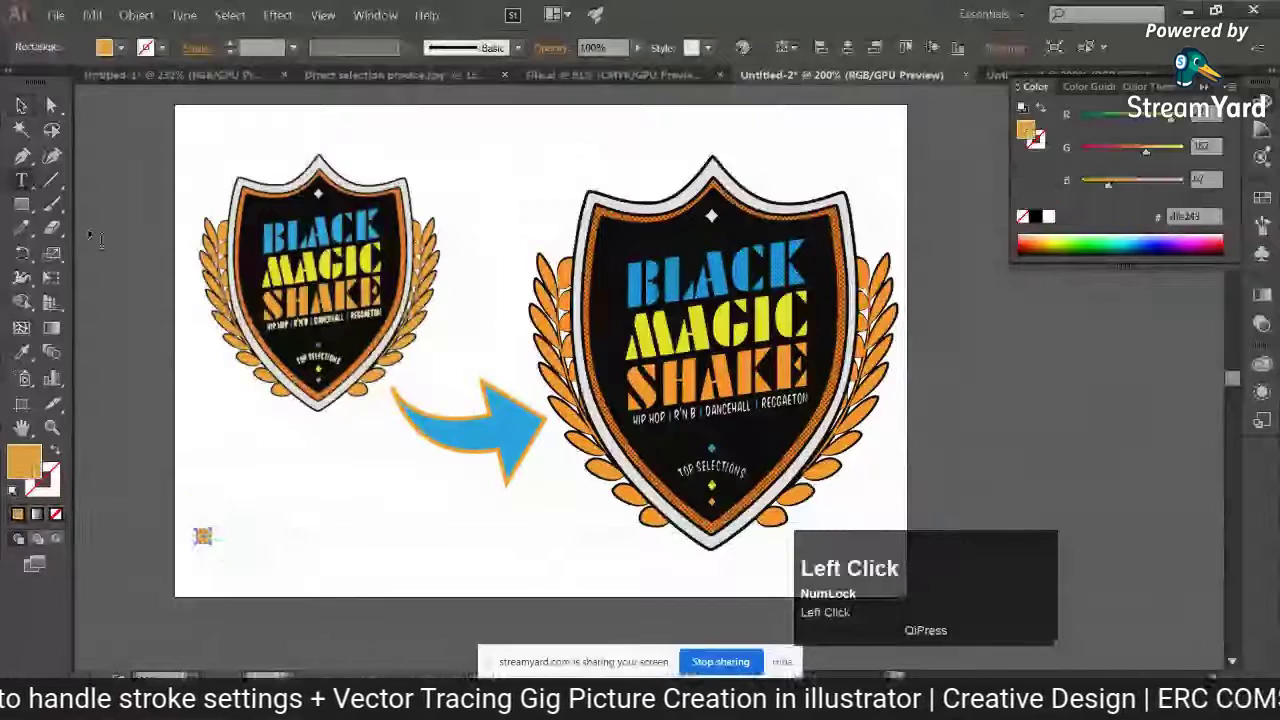
# Add the text "I will vectorize your" below the artboard and set its font to Bebas Neue Bold
pyautogui.scroll(-2, 345, 570)
pyautogui.click(345, 570)
pyautogui.write('I will vectori')
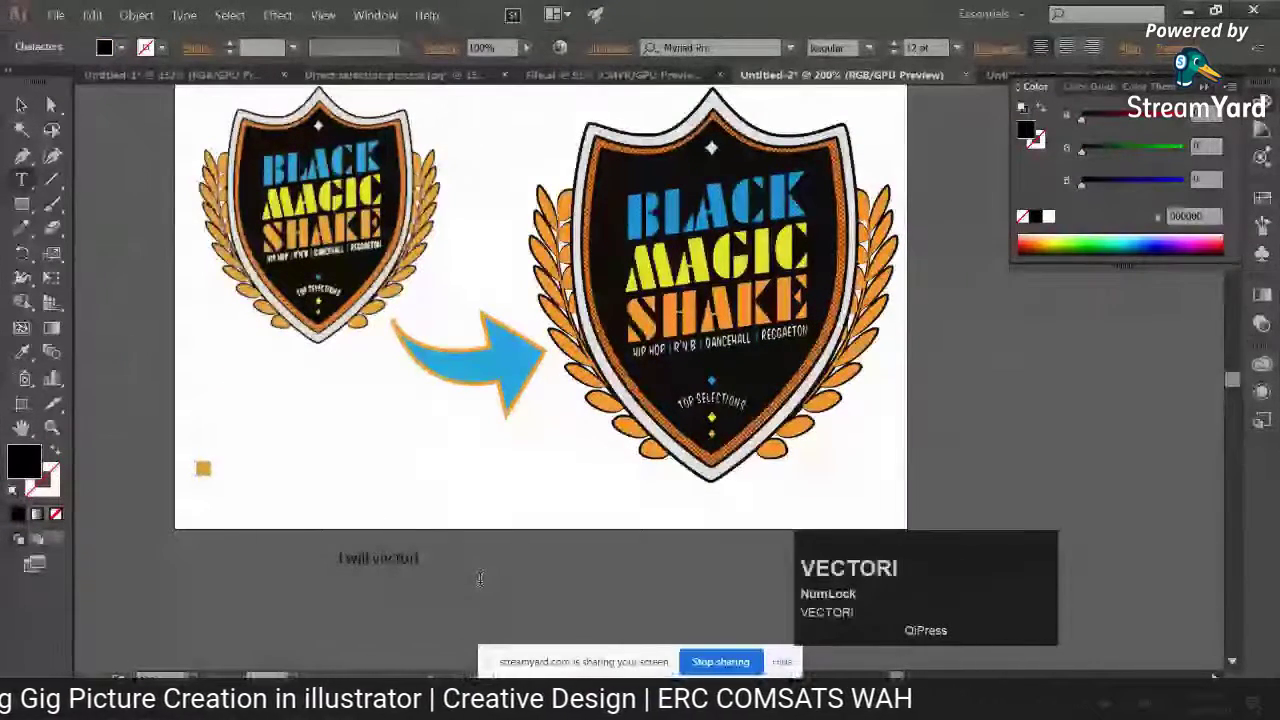
pyautogui.write('ze your')
pyautogui.hotkey('ctrl', 'a')
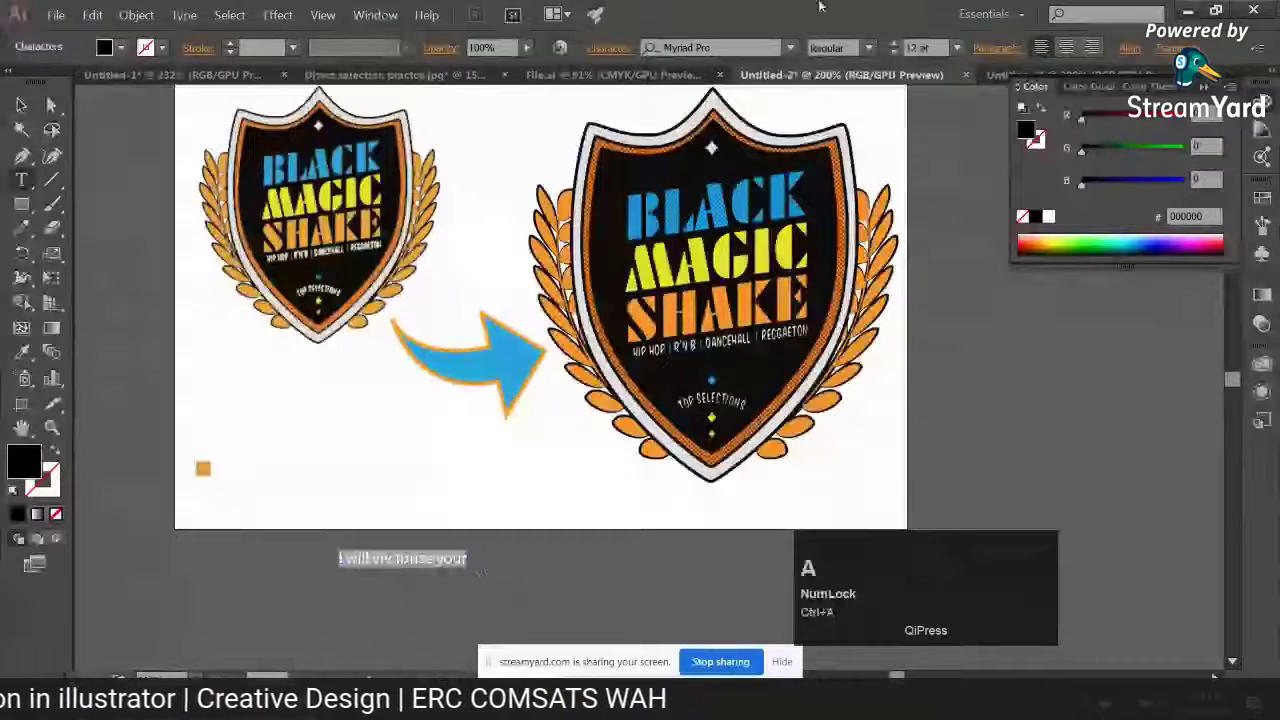
pyautogui.click(765, 46)
pyautogui.write('beba')
pyautogui.click(737, 203)
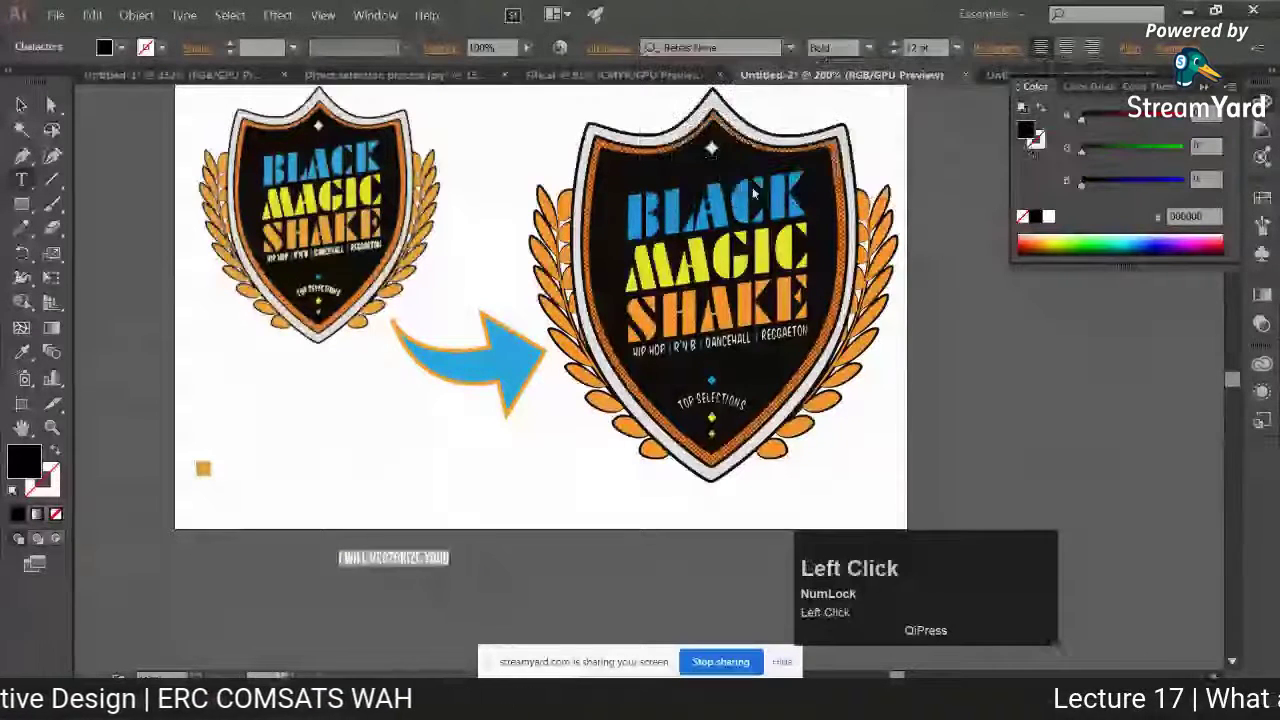
# Enlarge the headline to about 32.43 pt above the square bullet and colour both orange f5a231
pyautogui.click(21, 104)
pyautogui.moveTo(447, 552); pyautogui.dragTo(477, 440)
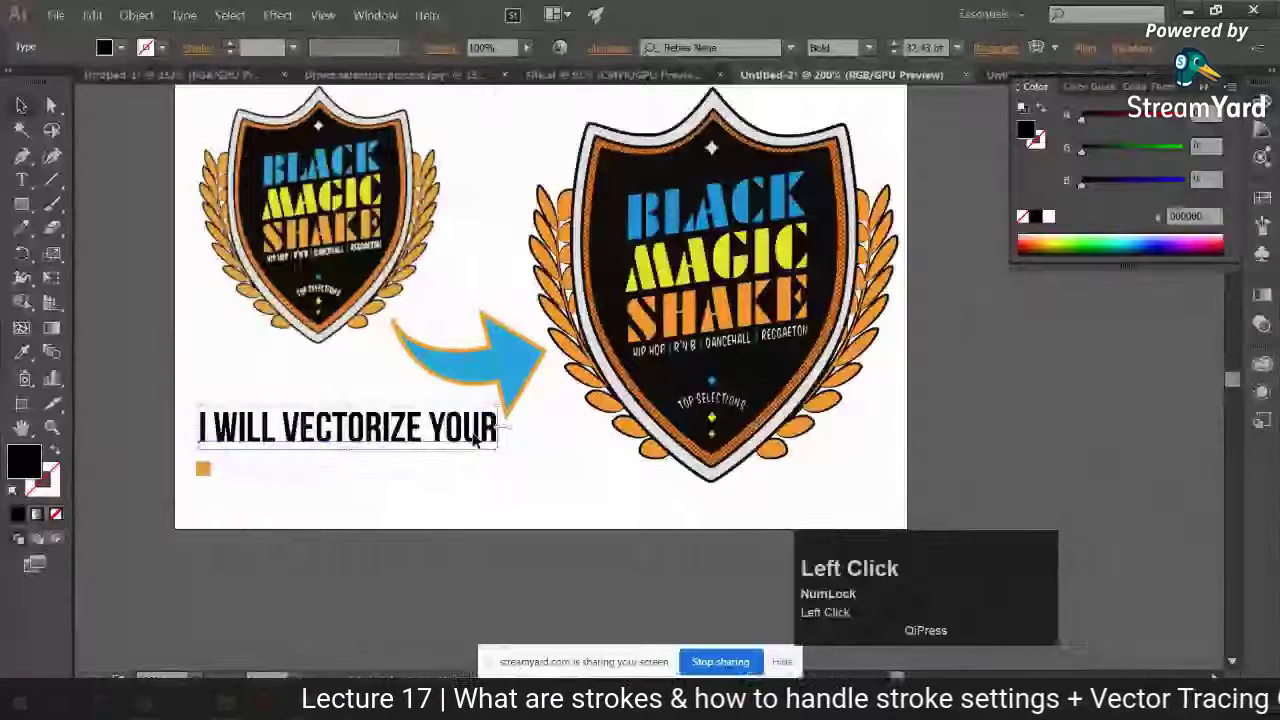
pyautogui.click(21, 352)
pyautogui.click(203, 468)
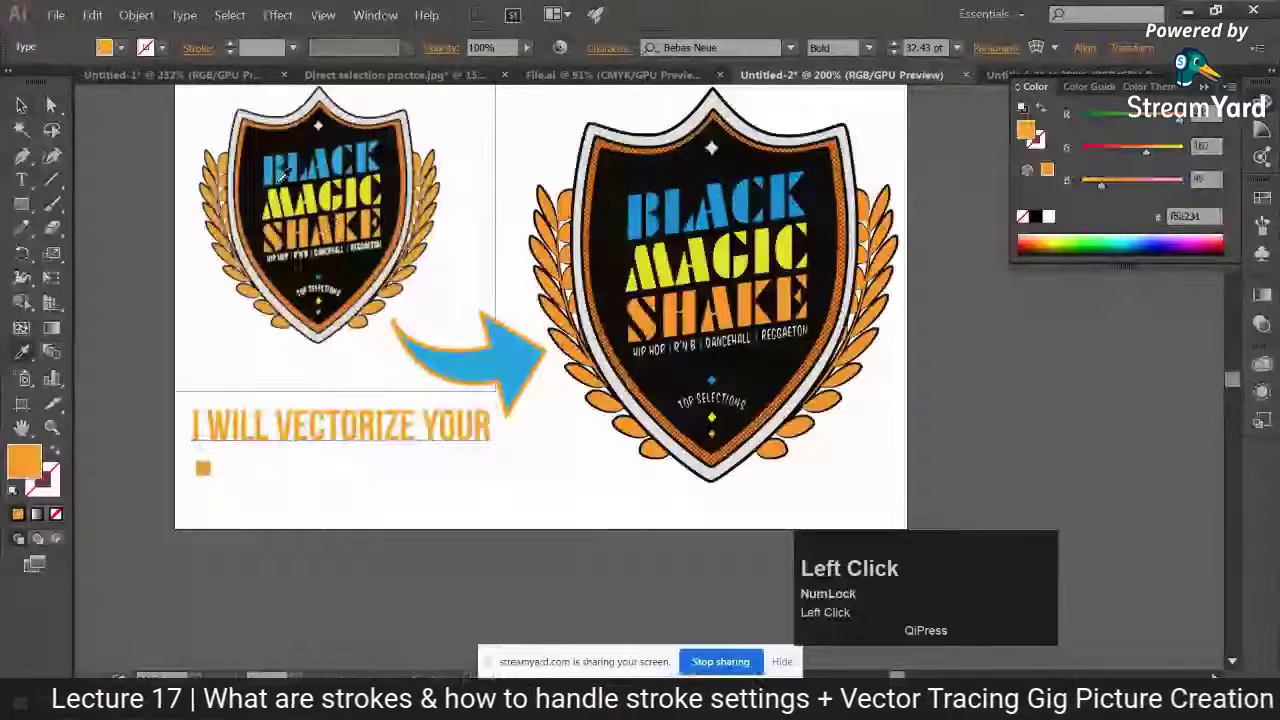
pyautogui.moveTo(253, 432); pyautogui.dragTo(257, 432)
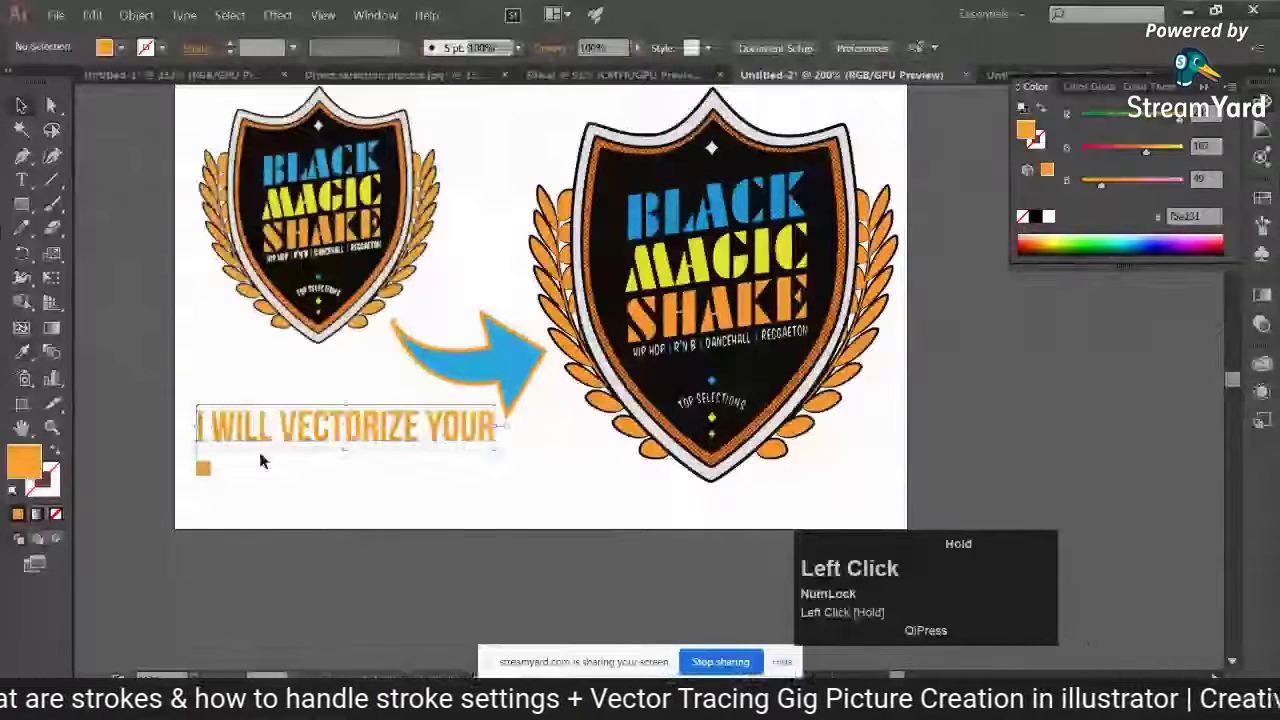
pyautogui.click(203, 468)
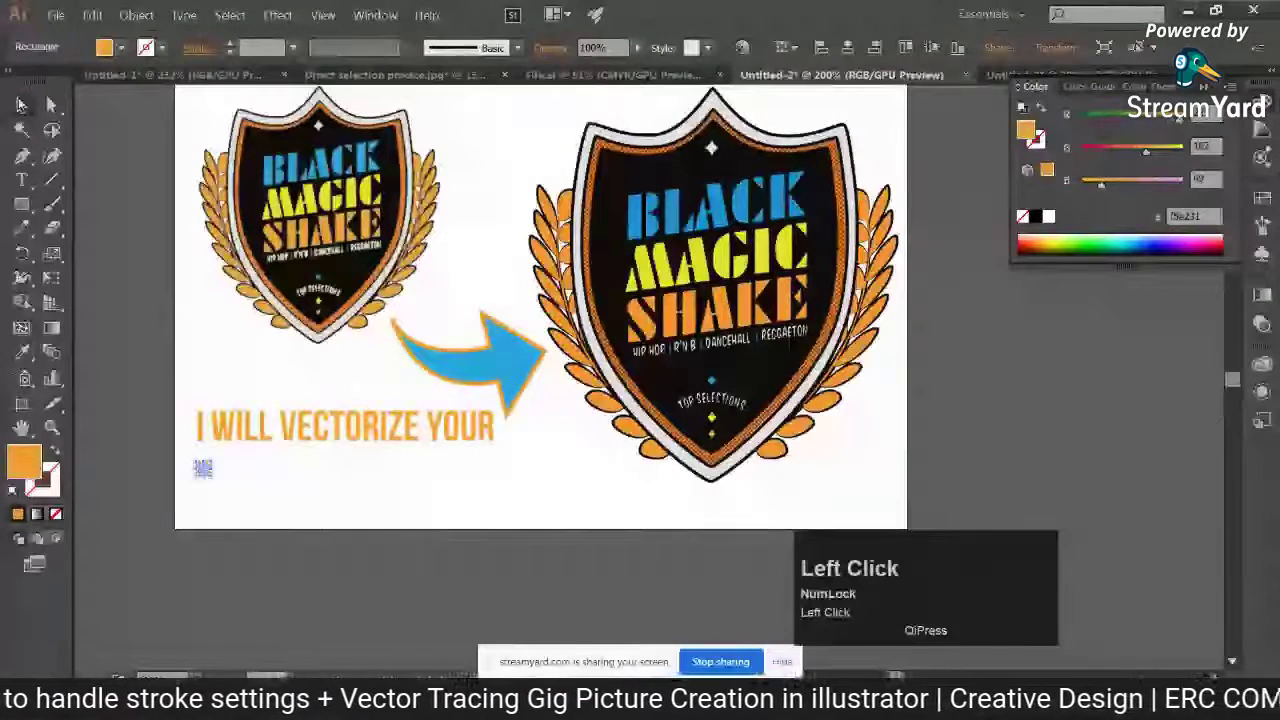
# Add the text "Hand drawn Sketches" and scale it to about 17.94 pt beside the square bullet
pyautogui.click(21, 180)
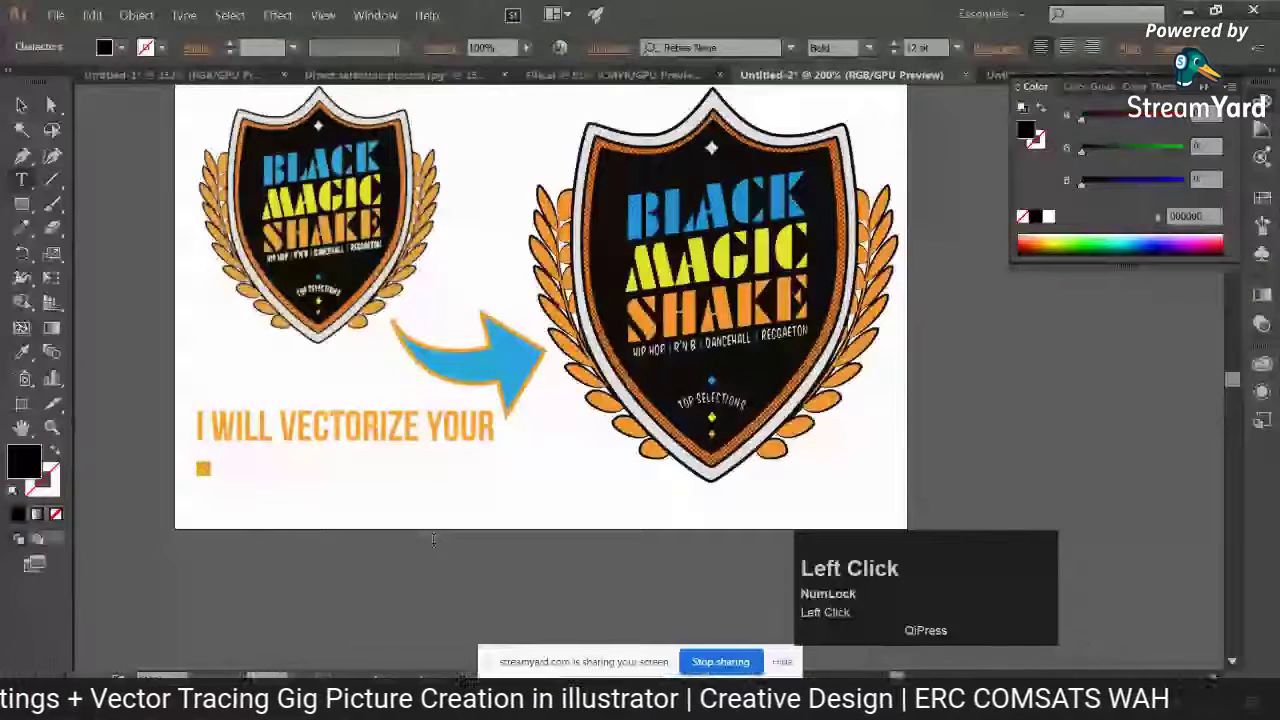
pyautogui.write('HAND DR')
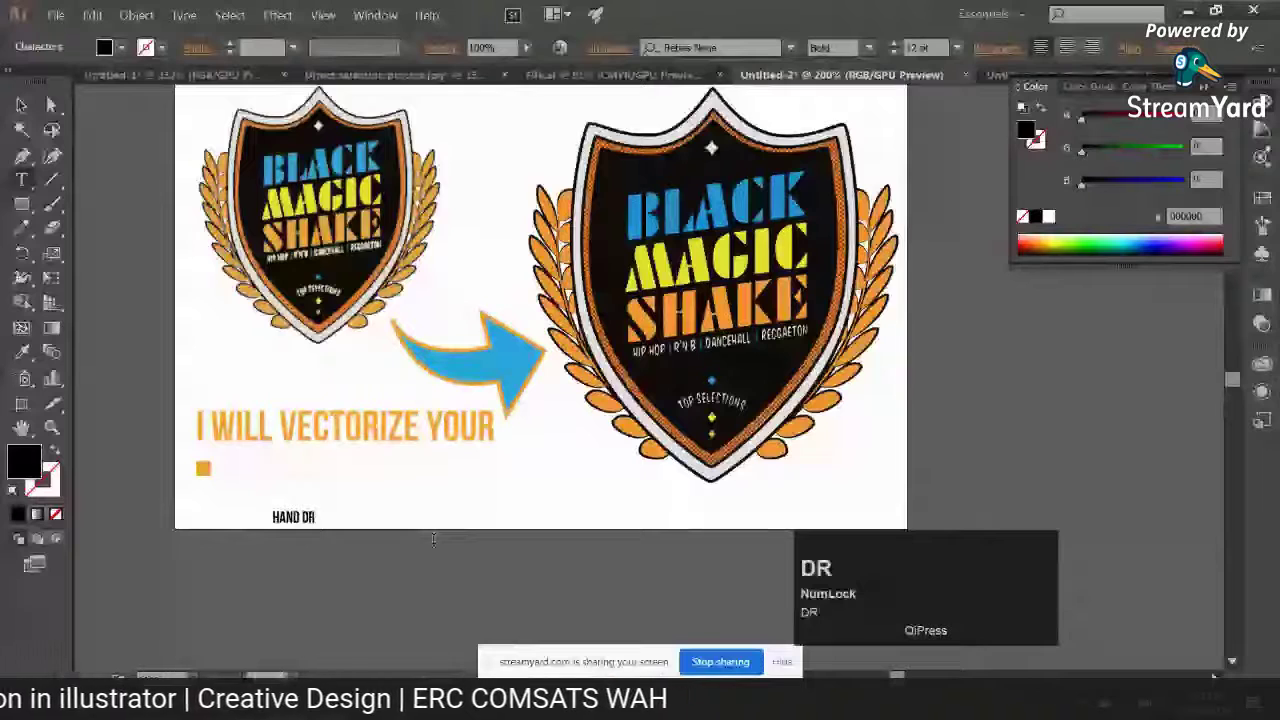
pyautogui.write('AWN SKETCHES')
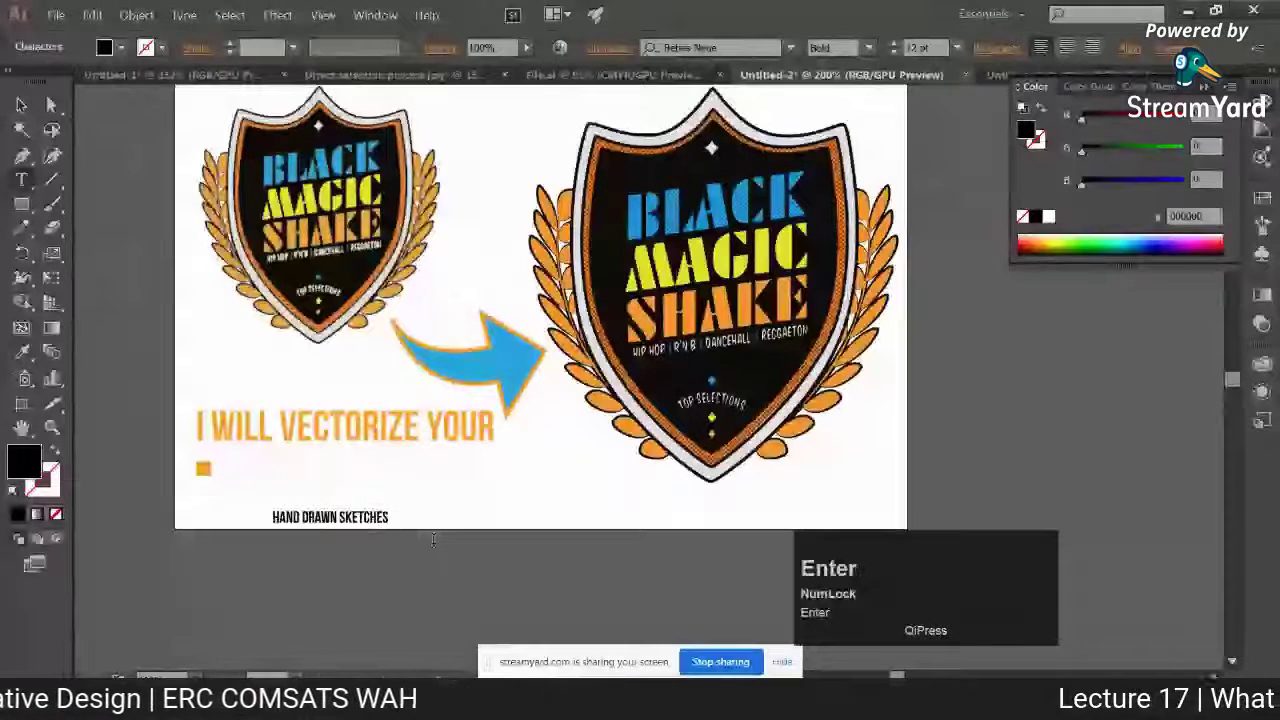
pyautogui.click(21, 104)
pyautogui.moveTo(340, 518)
pyautogui.mouseDown()
pyautogui.moveTo(276, 452)
pyautogui.moveTo(371, 471)
pyautogui.mouseUp()
pyautogui.click(335, 555)
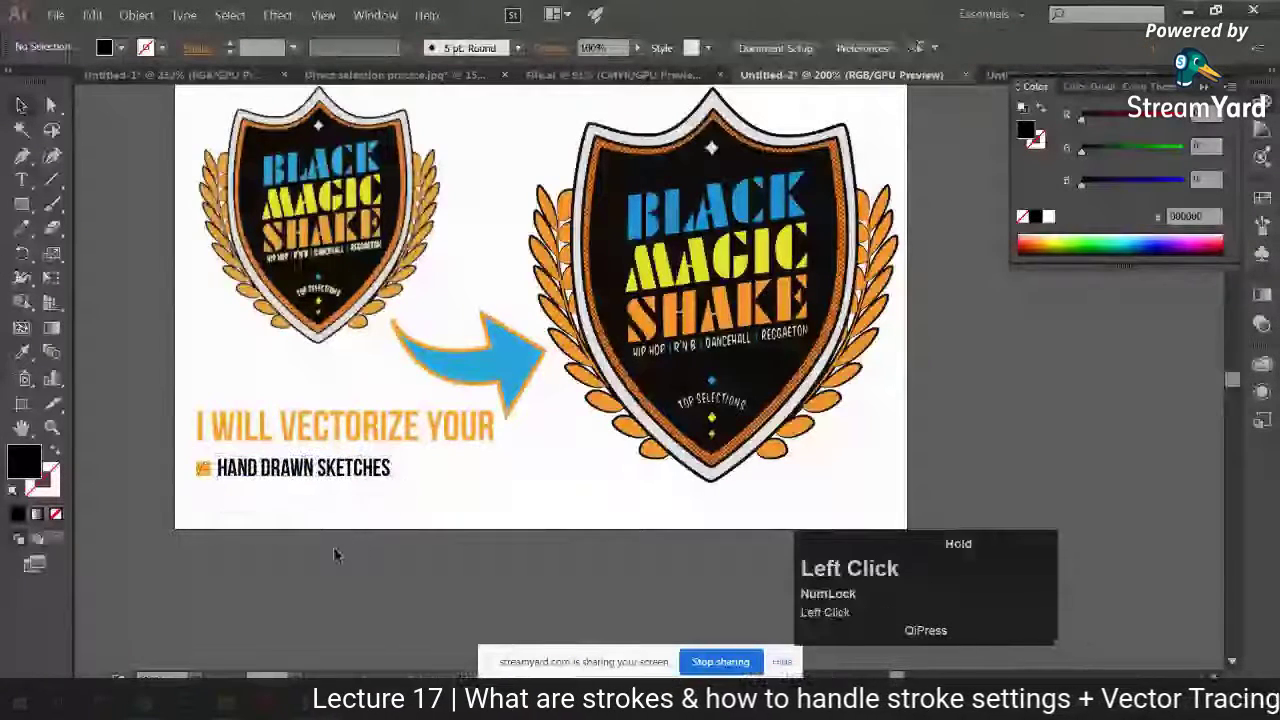
# Colour the "Hand drawn Sketches" text with the orange sampled from the headline
pyautogui.click(242, 478)
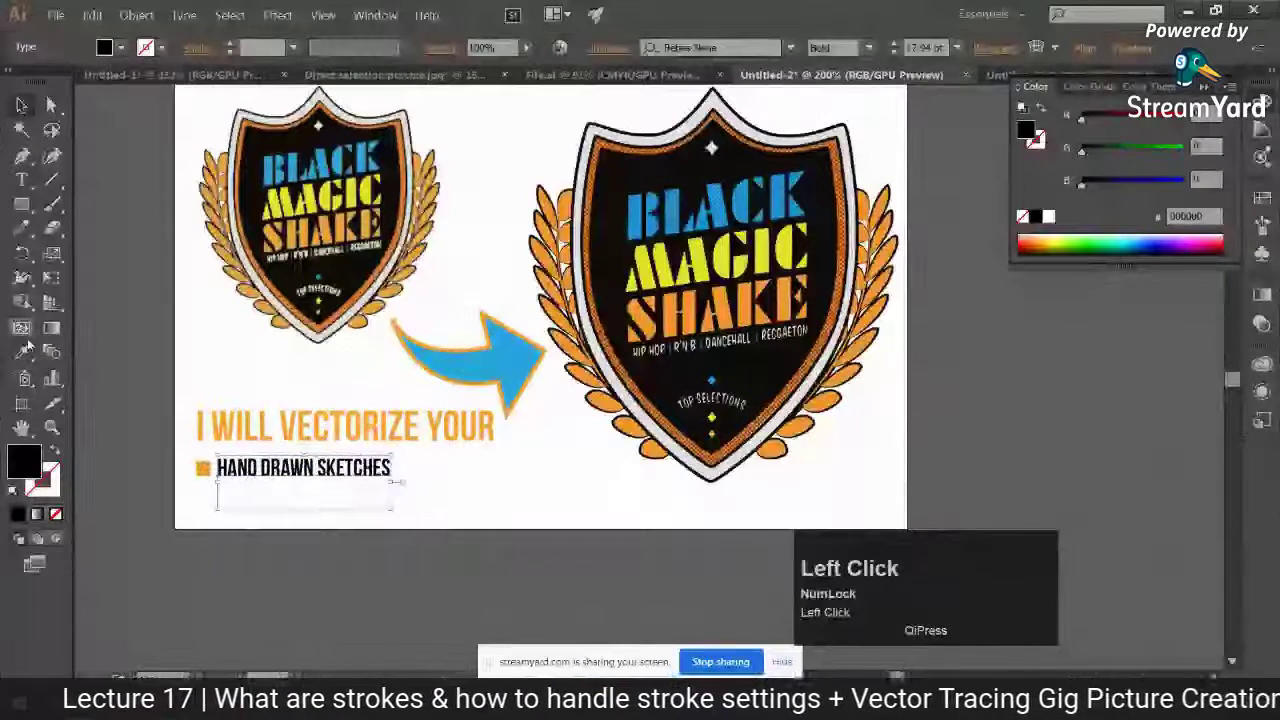
pyautogui.click(28, 345)
pyautogui.click(340, 426)
pyautogui.click(280, 500)
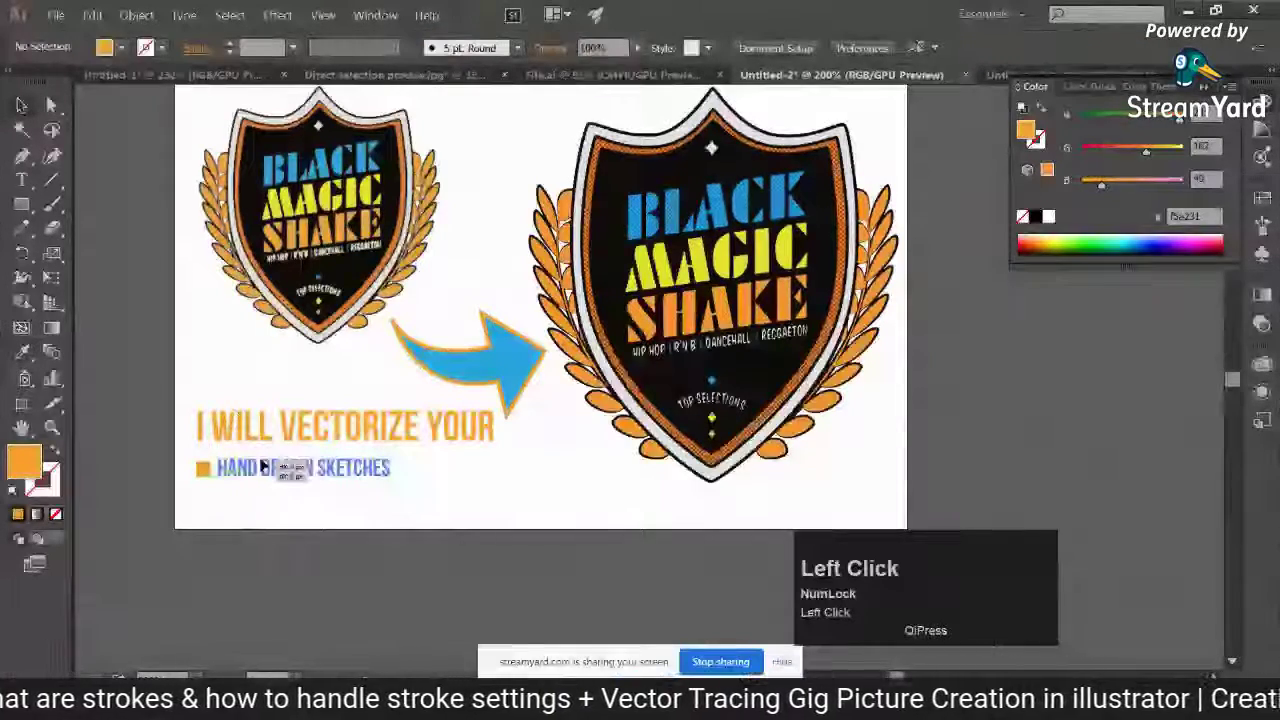
# Duplicate the square and its text directly below and replace the copied text with "Logos"
pyautogui.click(262, 466)
pyautogui.moveTo(277, 478)
pyautogui.mouseDown()
pyautogui.moveTo(279, 494)
pyautogui.moveTo(503, 491)
pyautogui.mouseUp()
pyautogui.click(286, 560)
pyautogui.press('t')
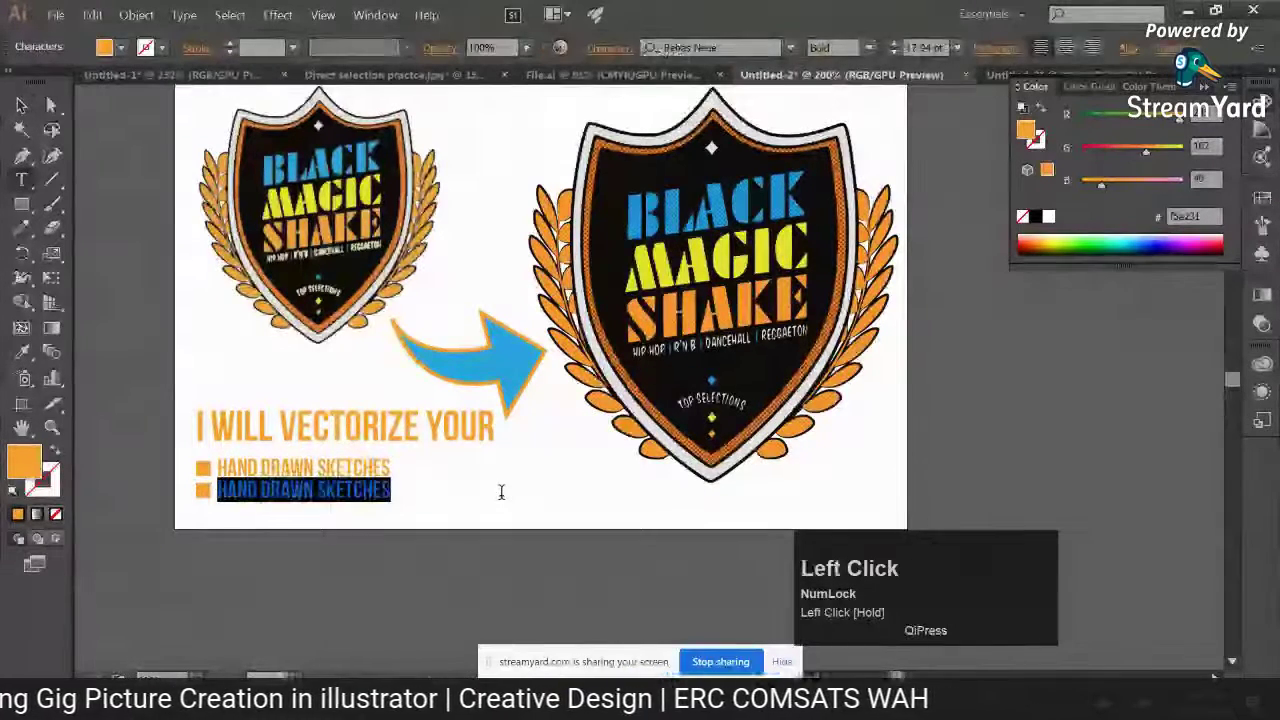
pyautogui.write('LOGOS')
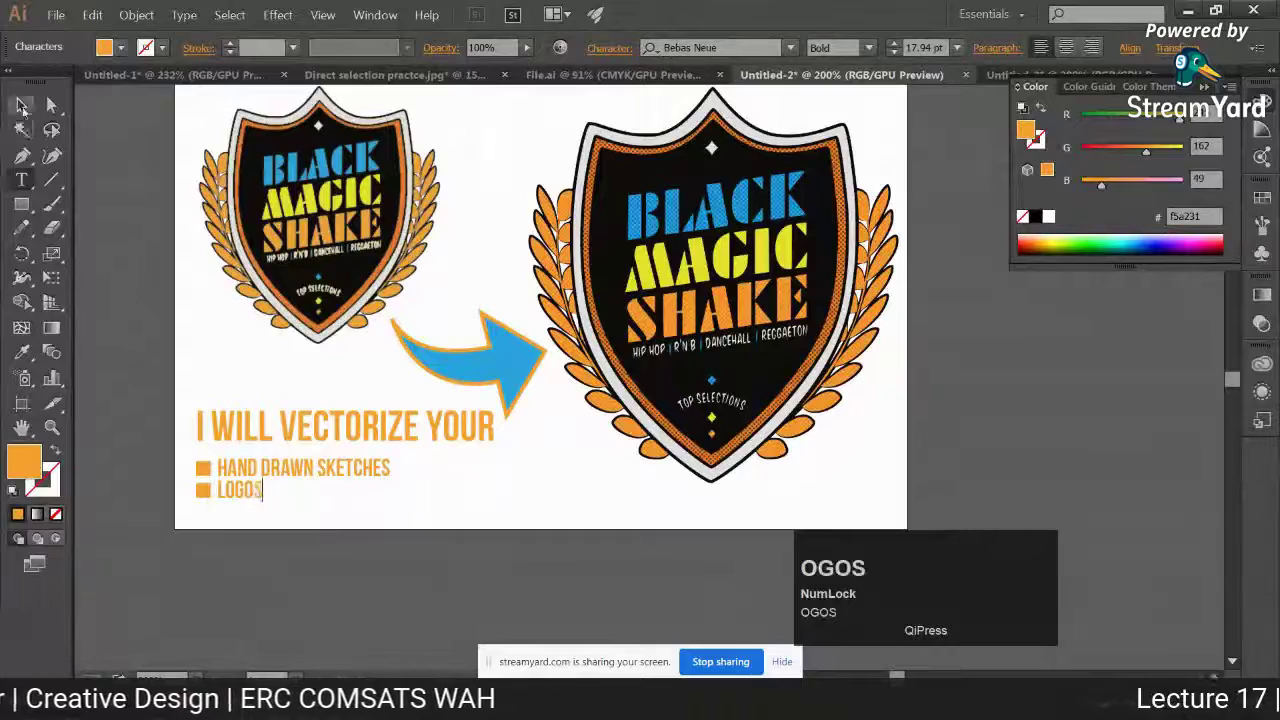
# Duplicate the "Logos" text together with its square bullet directly below as a third list line
pyautogui.click(22, 105)
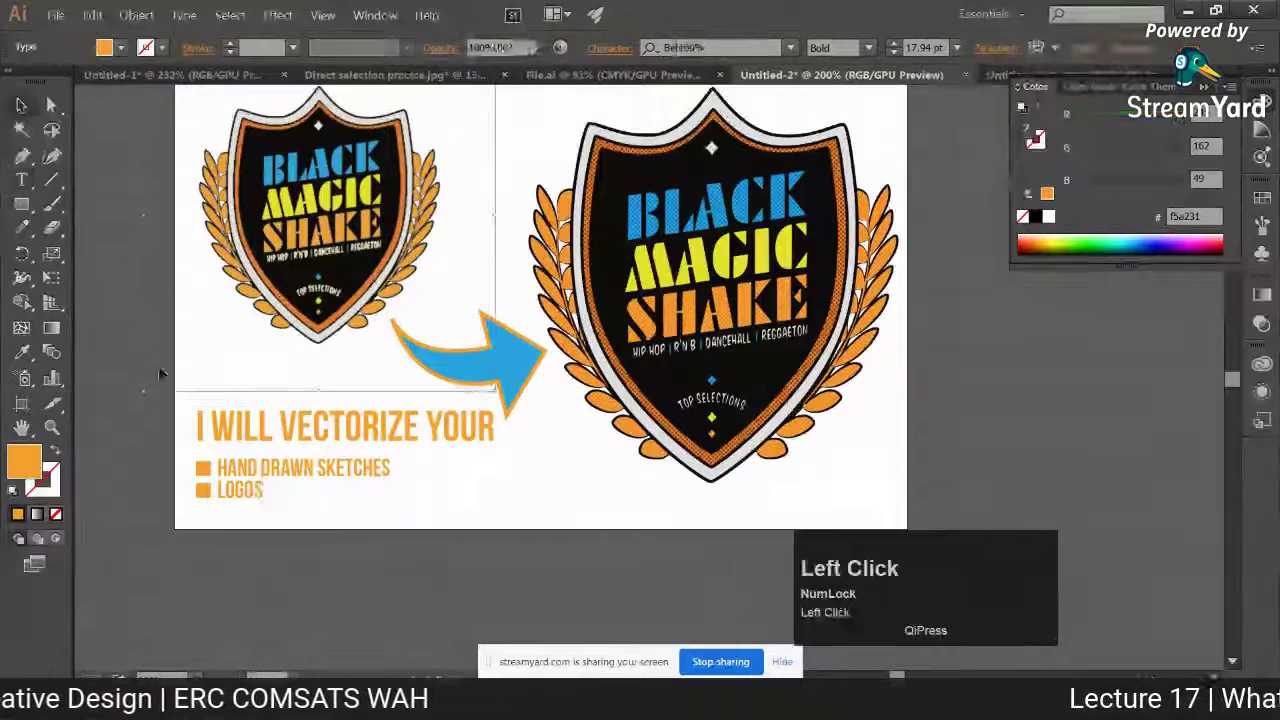
pyautogui.click(240, 495)
pyautogui.moveTo(250, 499); pyautogui.dragTo(238, 518)
pyautogui.hotkey('ctrl', 'z')
pyautogui.click(251, 540)
pyautogui.click(224, 495)
pyautogui.keyDown('shift'); pyautogui.click(203, 492); pyautogui.keyUp('shift')
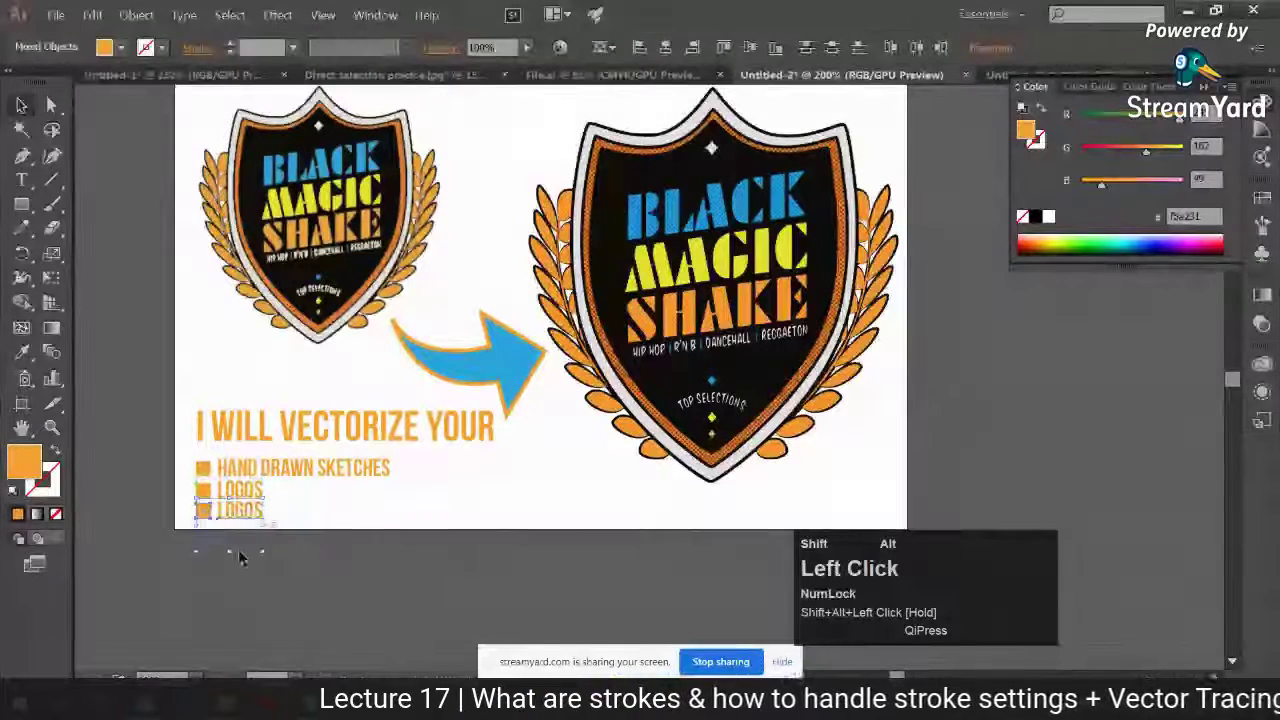
# Replace the third list line's text with "Custom Artworks"
pyautogui.press('t')
pyautogui.click(247, 510)
pyautogui.hotkey('ctrl', 'z')
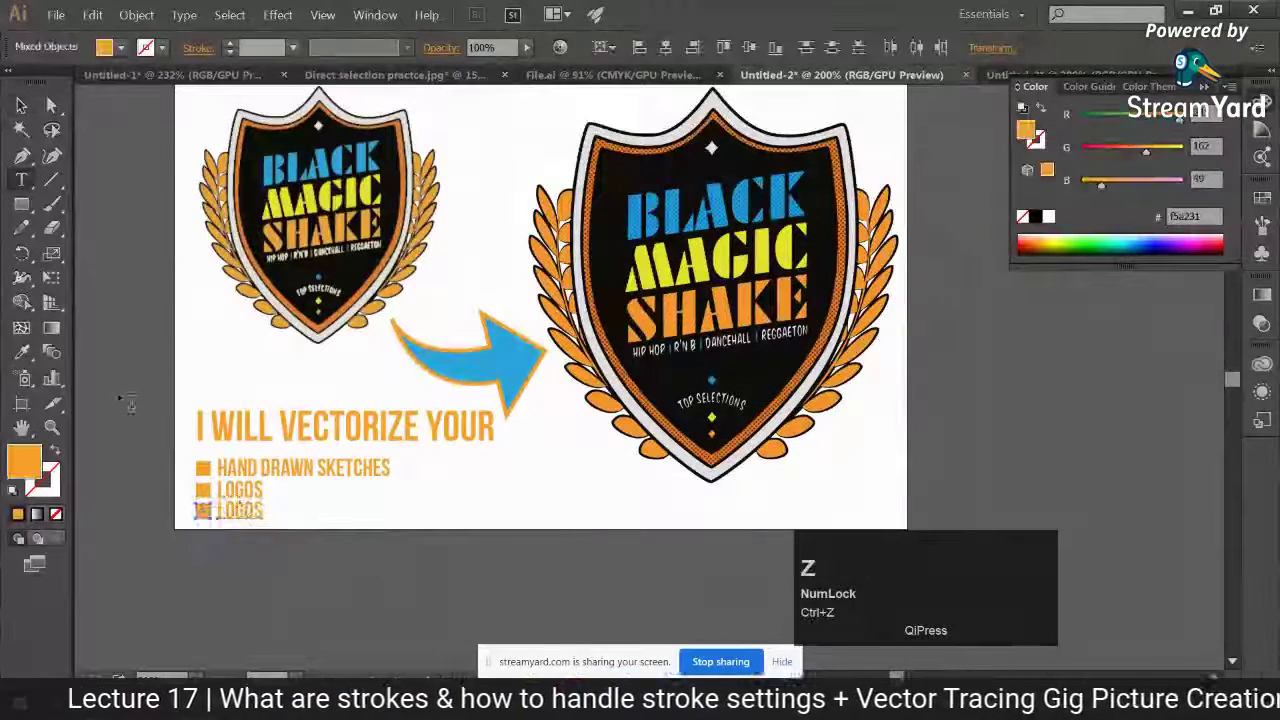
pyautogui.click(101, 250)
pyautogui.click(245, 510)
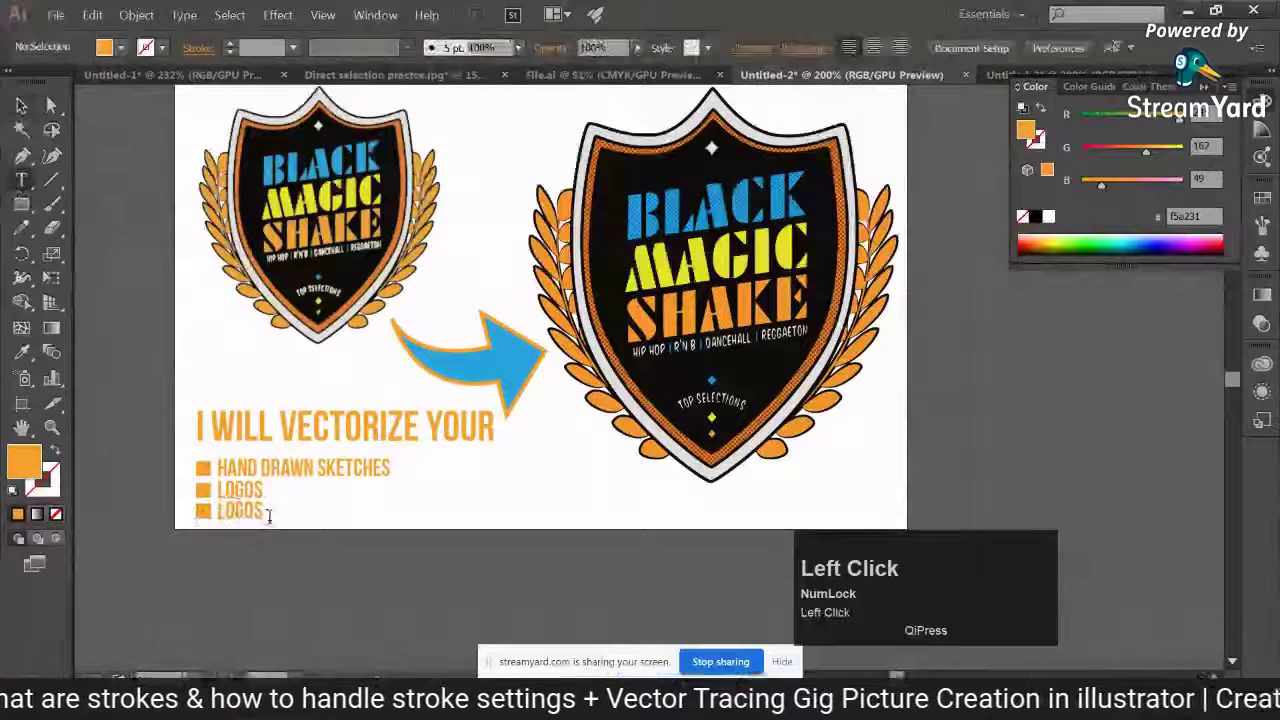
pyautogui.hotkey('ctrl', 'a')
pyautogui.write('A')
pyautogui.press('BackSpace')
pyautogui.write('CUSTOM')
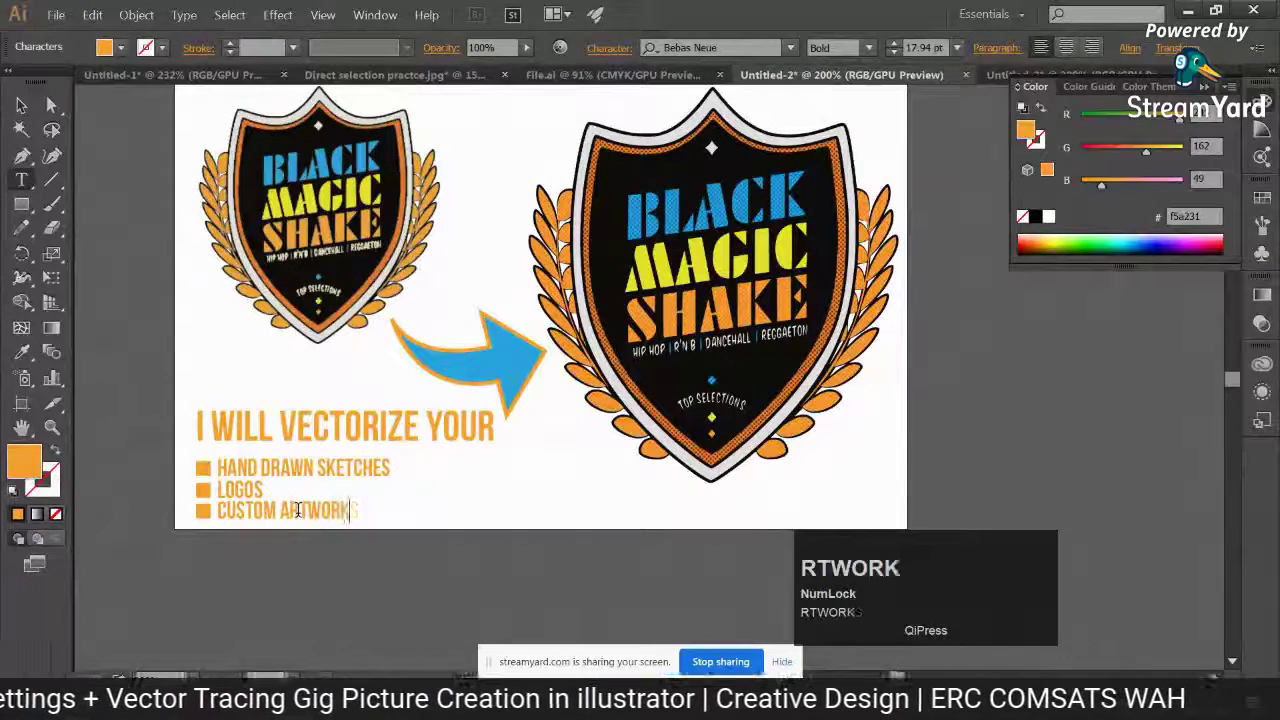
pyautogui.keyDown('ctrl'); pyautogui.click(122, 198); pyautogui.keyUp('ctrl')
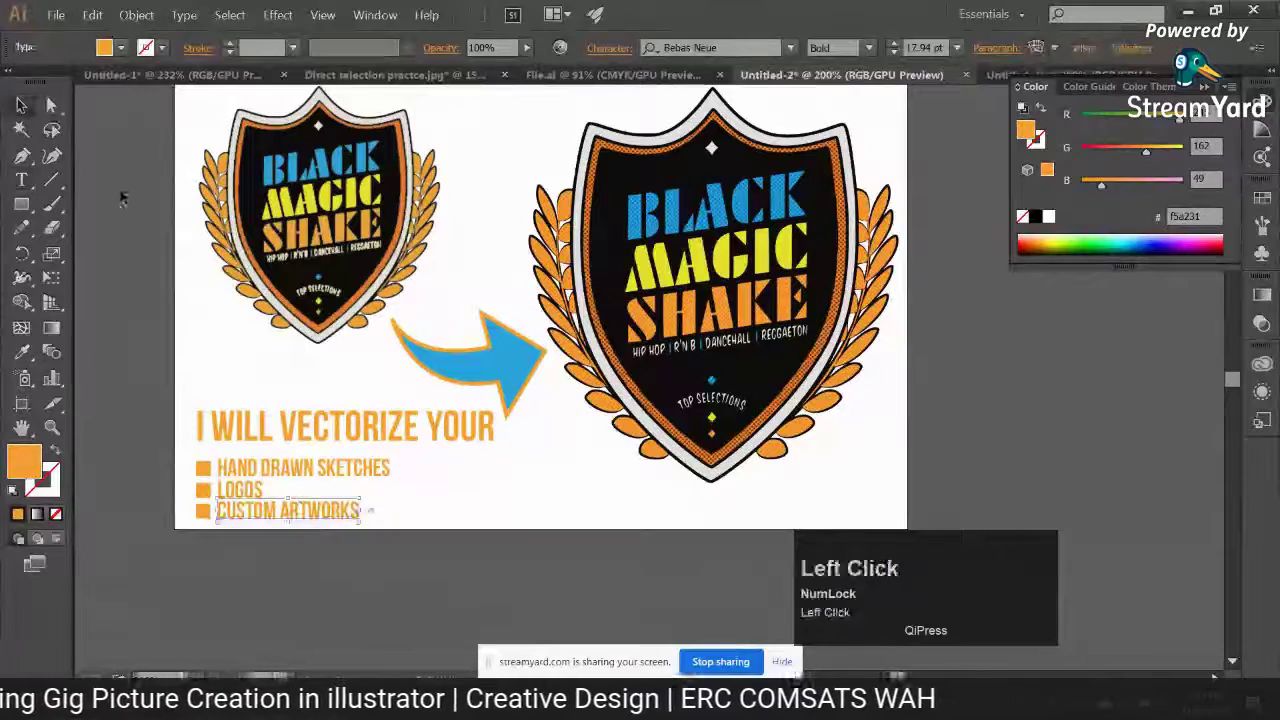
# Shrink the small badge slightly and move the curved arrow up and a little to the left beneath it
pyautogui.hotkey('ctrl', '-')
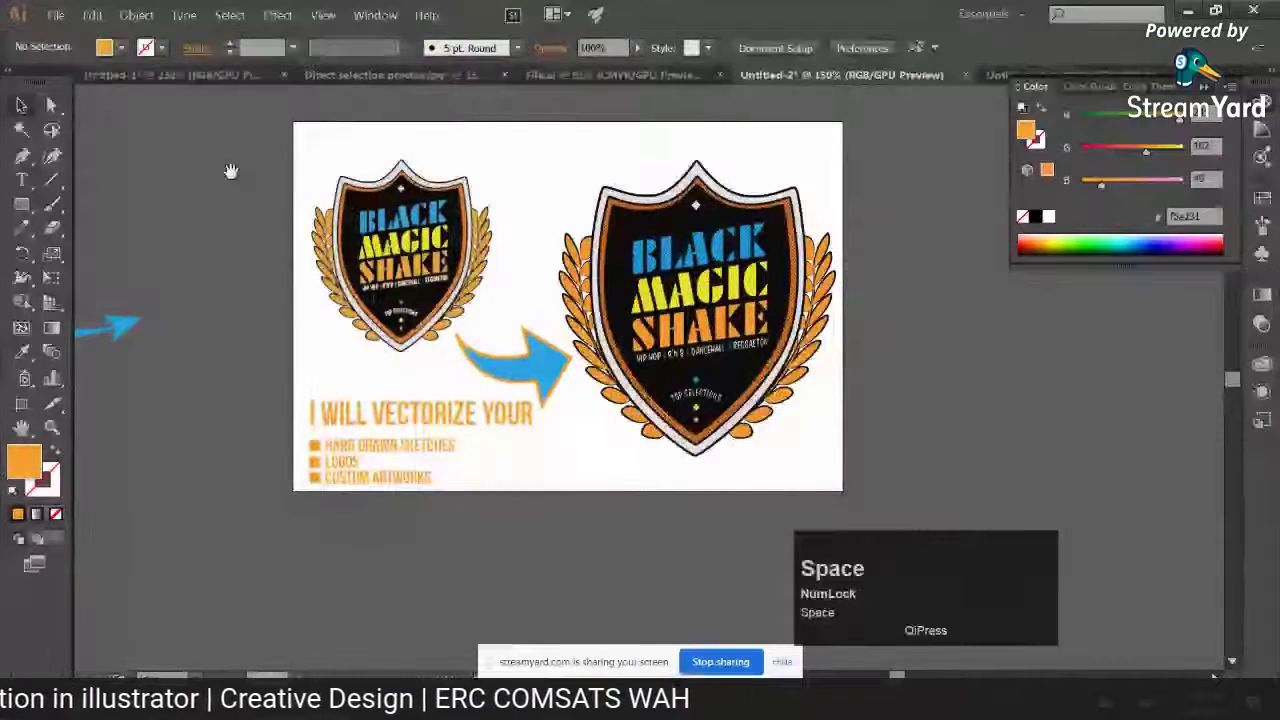
pyautogui.moveTo(227, 171); pyautogui.dragTo(189, 230)
pyautogui.click(489, 190)
pyautogui.moveTo(491, 187)
pyautogui.mouseDown()
pyautogui.moveTo(483, 196)
pyautogui.moveTo(468, 178)
pyautogui.mouseUp()
pyautogui.moveTo(503, 427); pyautogui.dragTo(497, 392)
# Shrink the large badge slightly and raise the headline and bullet list a little from the artboard's lower edge
pyautogui.click(764, 522)
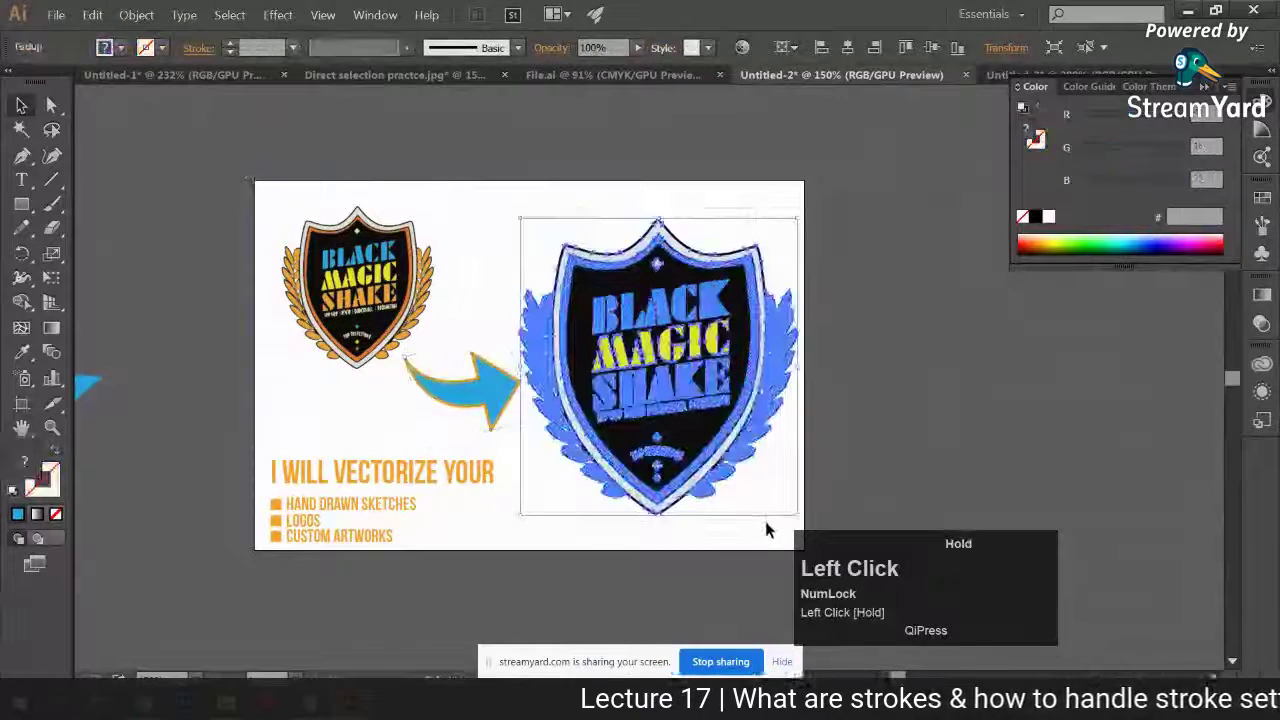
pyautogui.moveTo(795, 514)
pyautogui.mouseDown()
pyautogui.moveTo(705, 444)
pyautogui.moveTo(797, 491)
pyautogui.mouseUp()
pyautogui.click(262, 472)
pyautogui.moveTo(360, 538); pyautogui.dragTo(362, 522)
pyautogui.click(432, 504)
# Set the font of the three bullet list texts to Arial
pyautogui.click(328, 461)
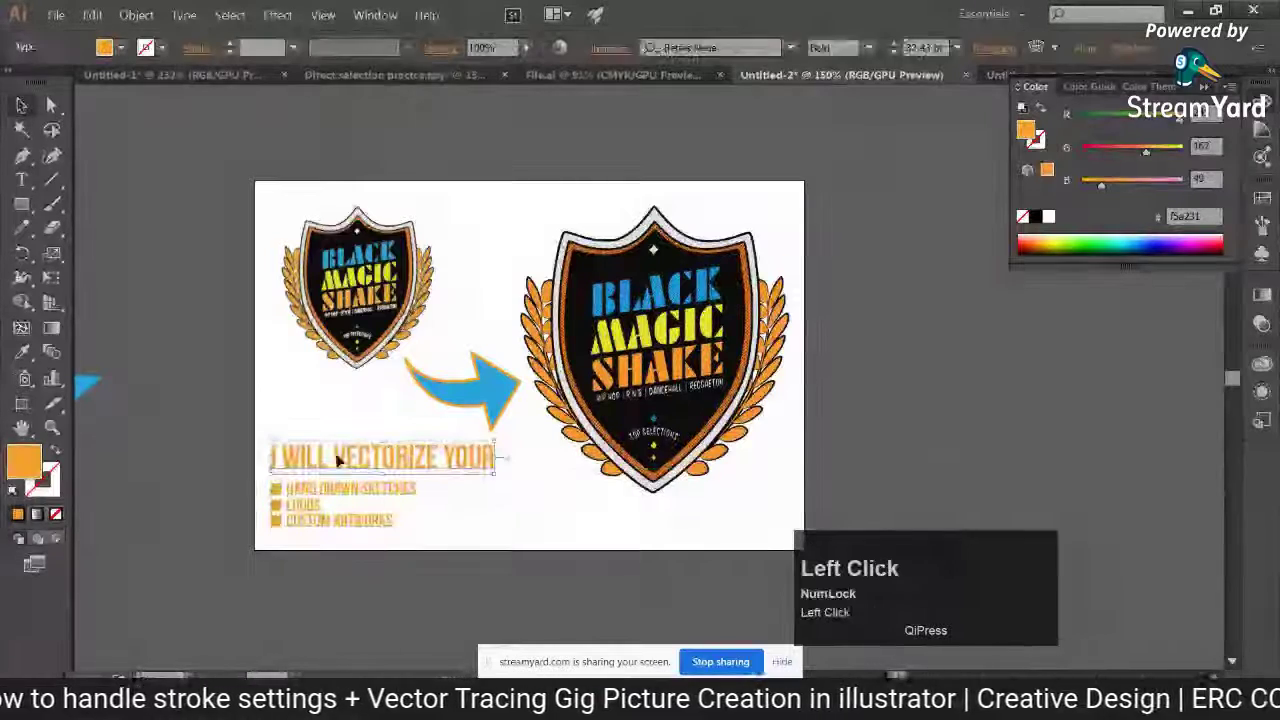
pyautogui.hotkey('ctrl', '=')
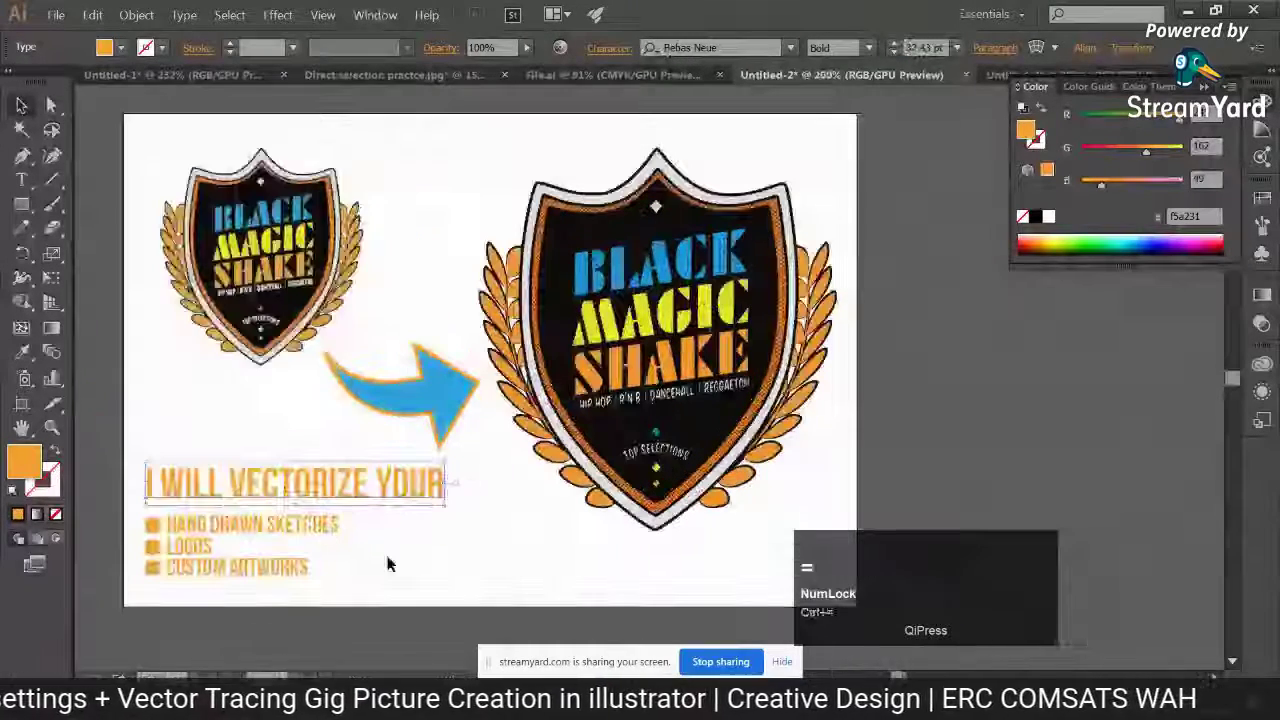
pyautogui.moveTo(421, 508); pyautogui.dragTo(448, 456)
pyautogui.moveTo(367, 520); pyautogui.dragTo(192, 462)
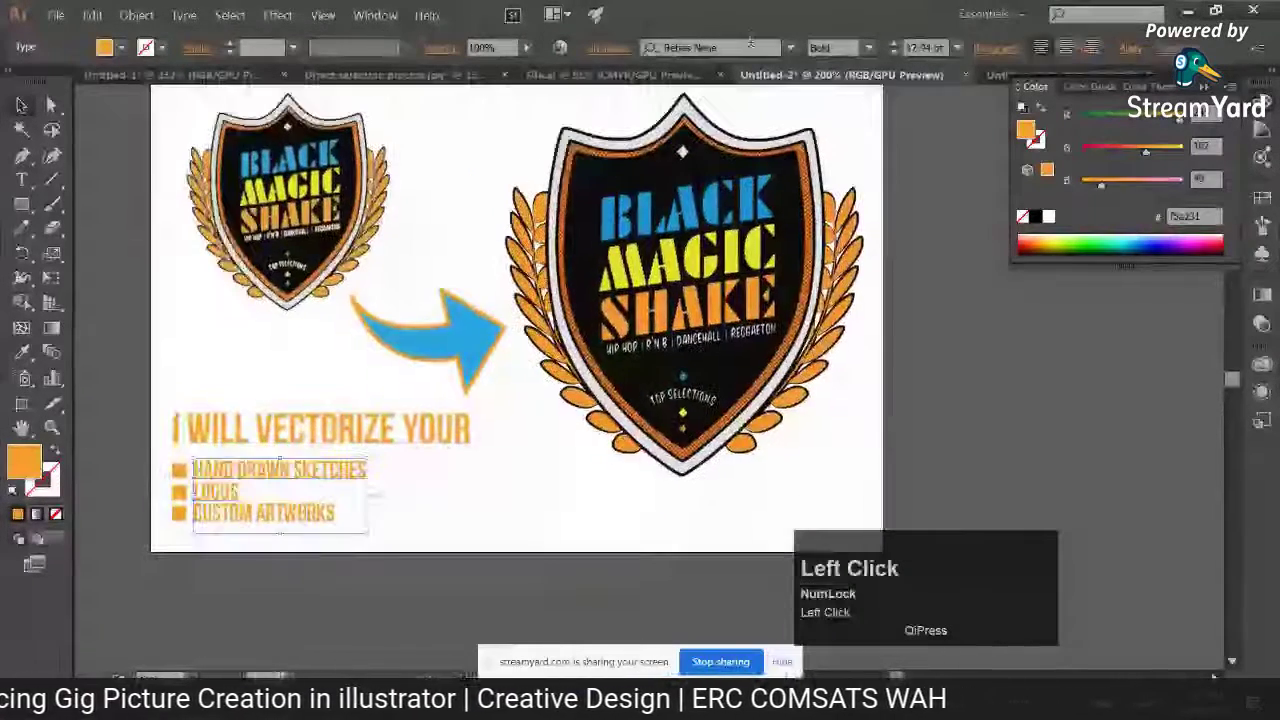
pyautogui.click(710, 47)
pyautogui.write('arial')
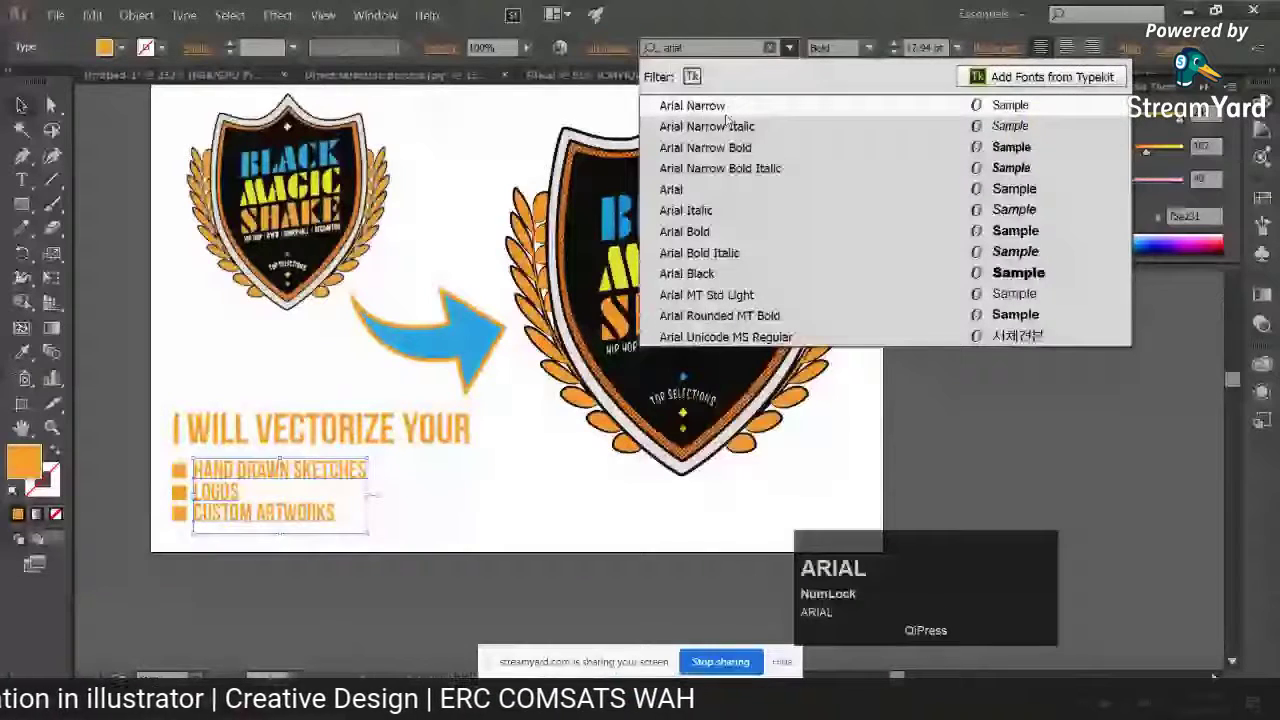
pyautogui.click(680, 189)
pyautogui.click(528, 502)
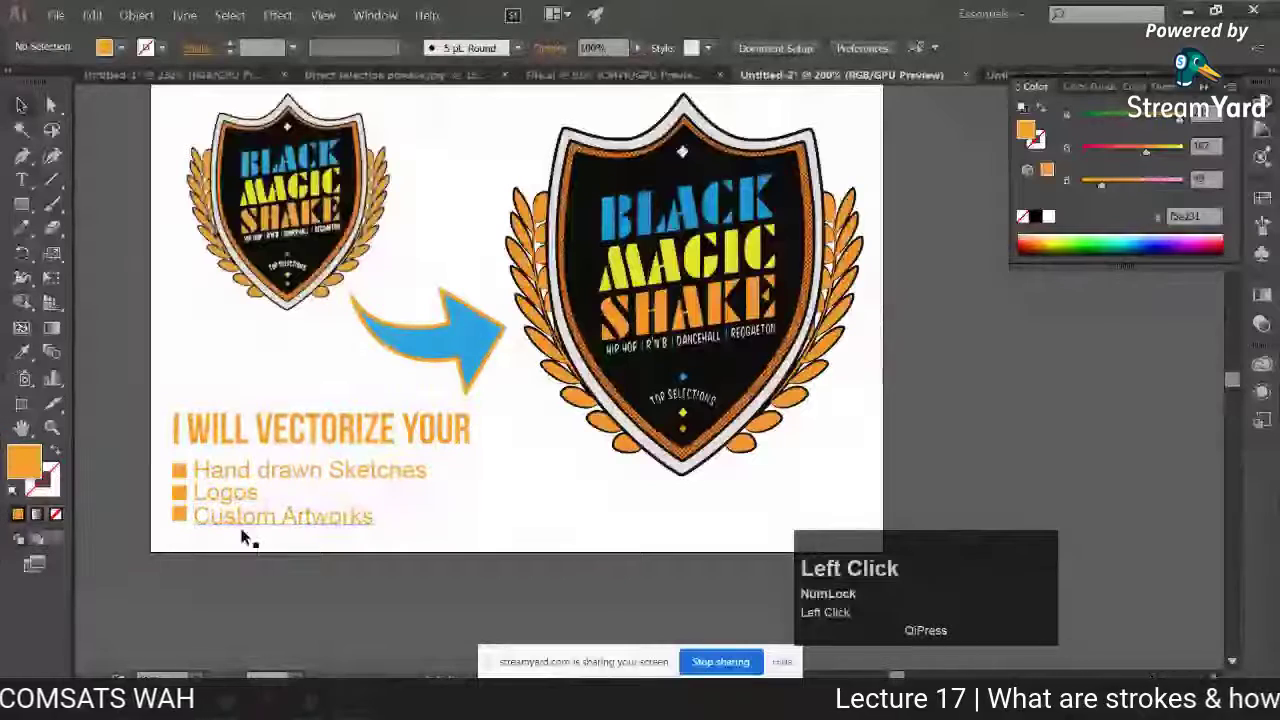
# Lower the third square bullet to line up with "Custom Artworks" and undo the stray move of the first square
pyautogui.moveTo(243, 537); pyautogui.dragTo(843, 340)
pyautogui.hotkey('ctrl', '=')
pyautogui.hotkey('ctrl', '=')
pyautogui.hotkey('ctrl', '=')
pyautogui.moveTo(363, 459); pyautogui.dragTo(362, 473)
pyautogui.keyDown('shift'); pyautogui.click(351, 465); pyautogui.keyUp('shift')
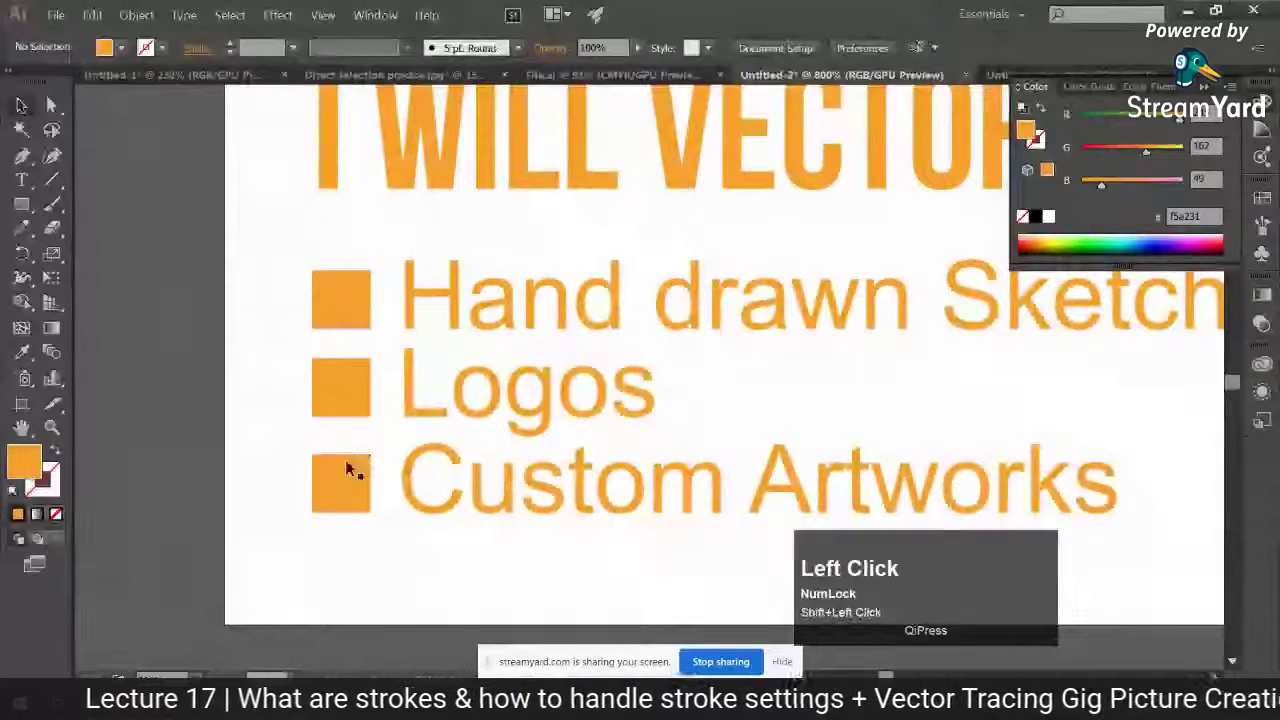
pyautogui.moveTo(357, 314); pyautogui.dragTo(350, 313)
pyautogui.hotkey('ctrl', 'z')
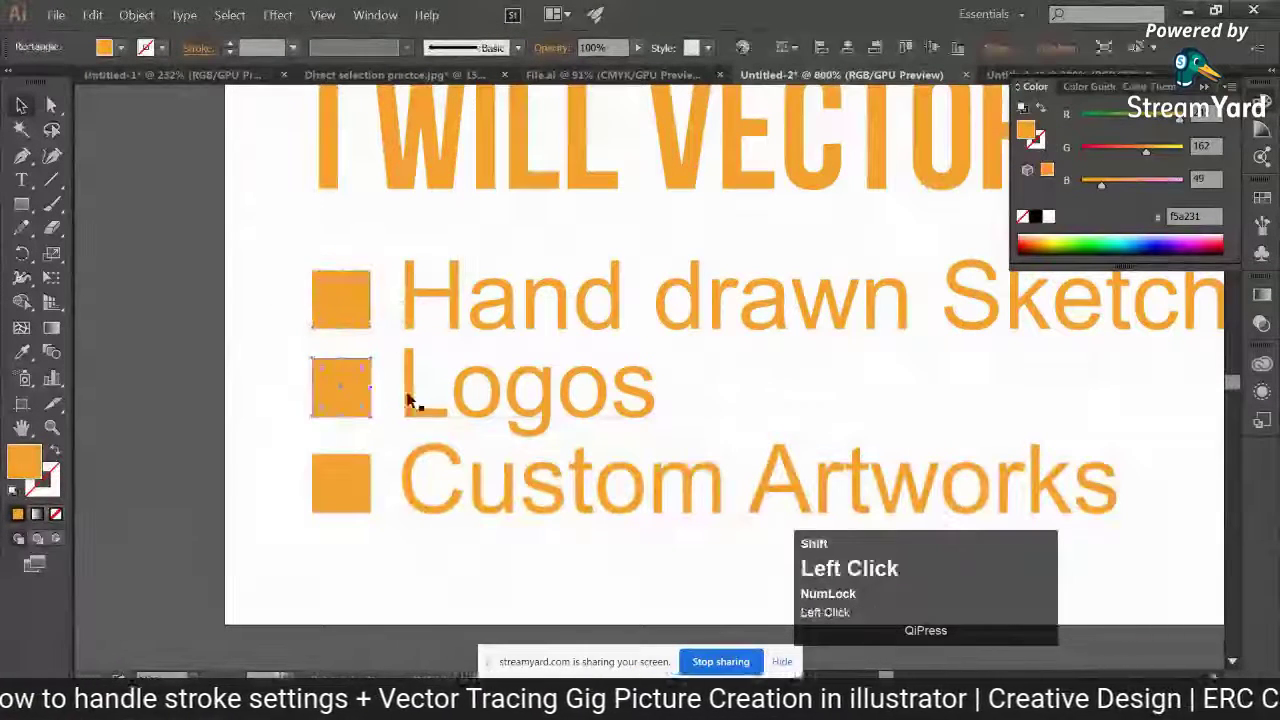
# Lower the "Logos" text together with its square bullet slightly to even out the spacing of the three list lines
pyautogui.keyDown('shift'); pyautogui.click(408, 390); pyautogui.keyUp('shift')
pyautogui.moveTo(408, 388); pyautogui.dragTo(405, 395)
pyautogui.click(277, 389)
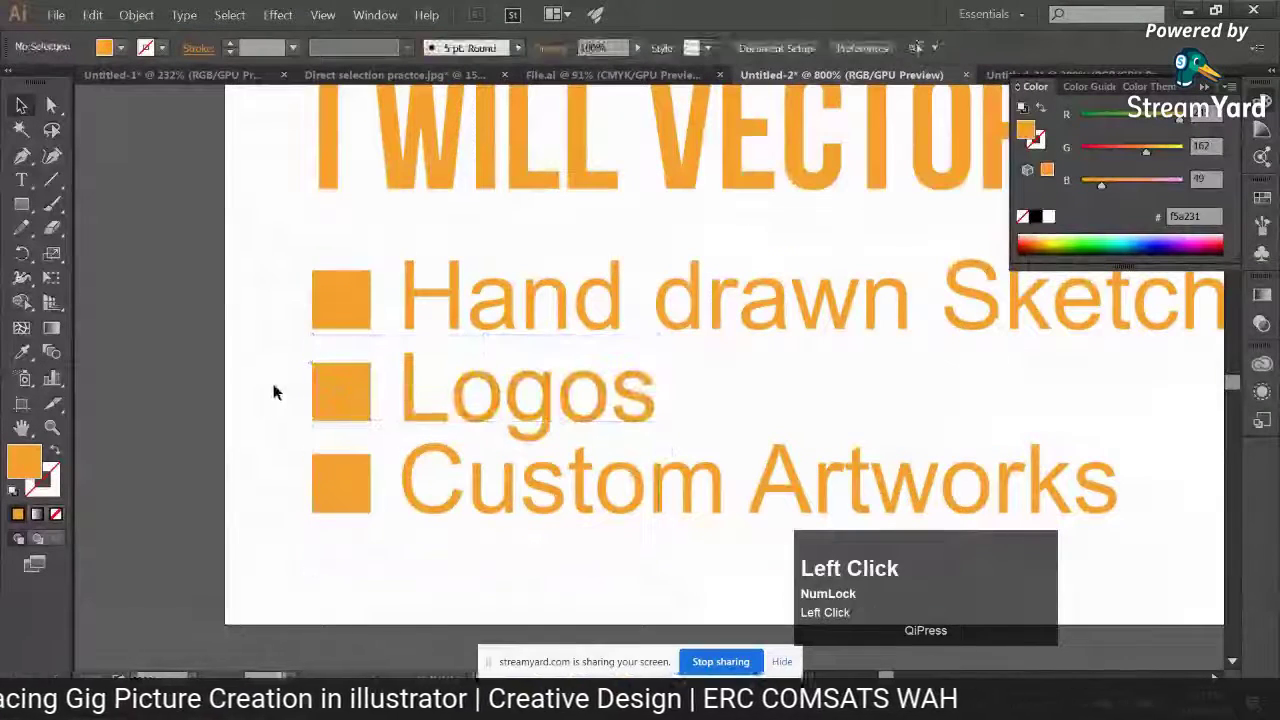
pyautogui.hotkey('ctrl', '-')
pyautogui.hotkey('ctrl', '-')
pyautogui.hotkey('ctrl', '-')
pyautogui.press('space')
pyautogui.moveTo(430, 323); pyautogui.dragTo(70, 462)
pyautogui.press('space')
pyautogui.moveTo(345, 415); pyautogui.dragTo(318, 380)
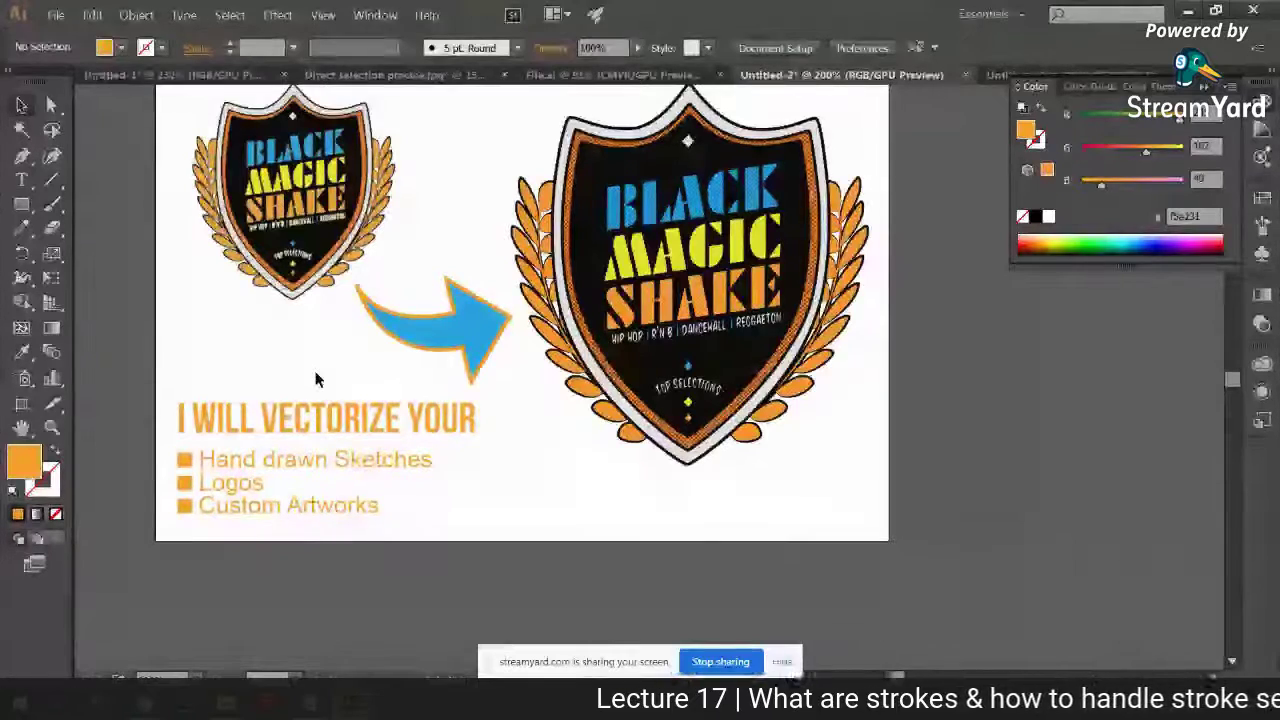
# Move the headline and the bullet list off the artboard to the empty area below it
pyautogui.click(20, 105)
pyautogui.hotkey('ctrl', '-')
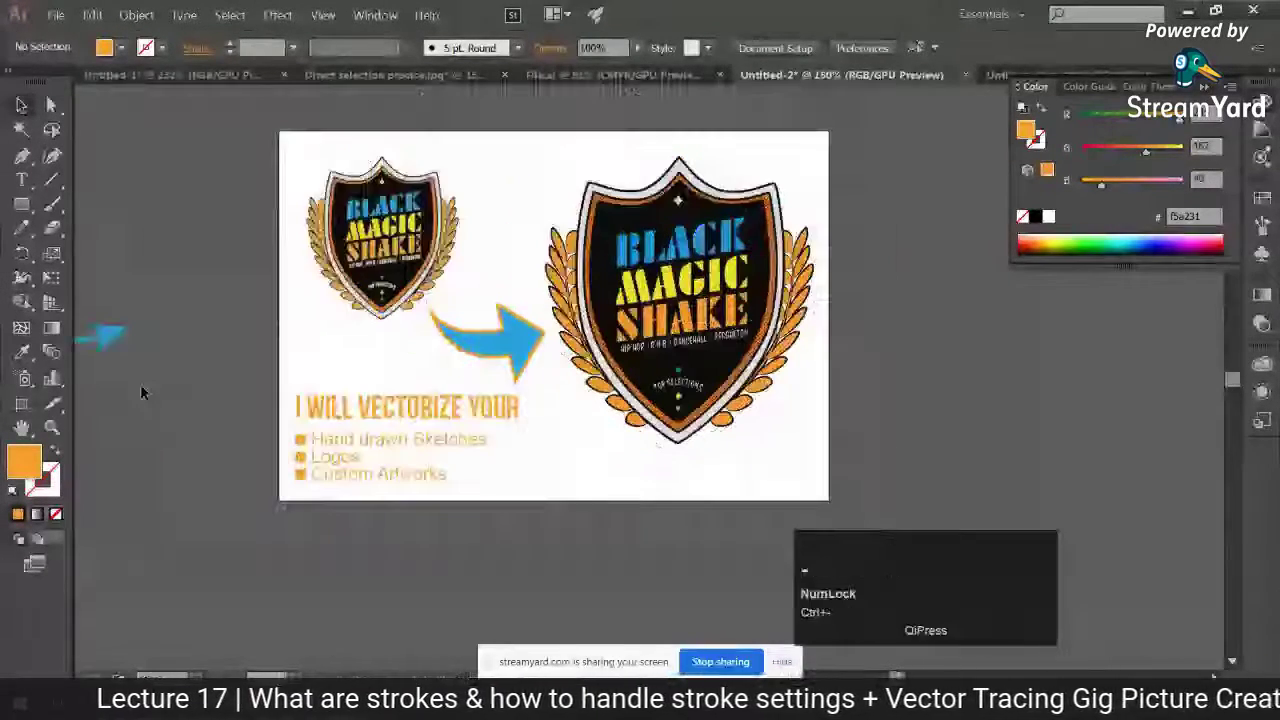
pyautogui.moveTo(285, 395); pyautogui.dragTo(531, 503)
pyautogui.moveTo(488, 428); pyautogui.dragTo(443, 594)
# Draw an orange rectangle across the artboard's full width just above its lower edge and make it a little taller
pyautogui.press('m')
pyautogui.moveTo(287, 452); pyautogui.dragTo(828, 480)
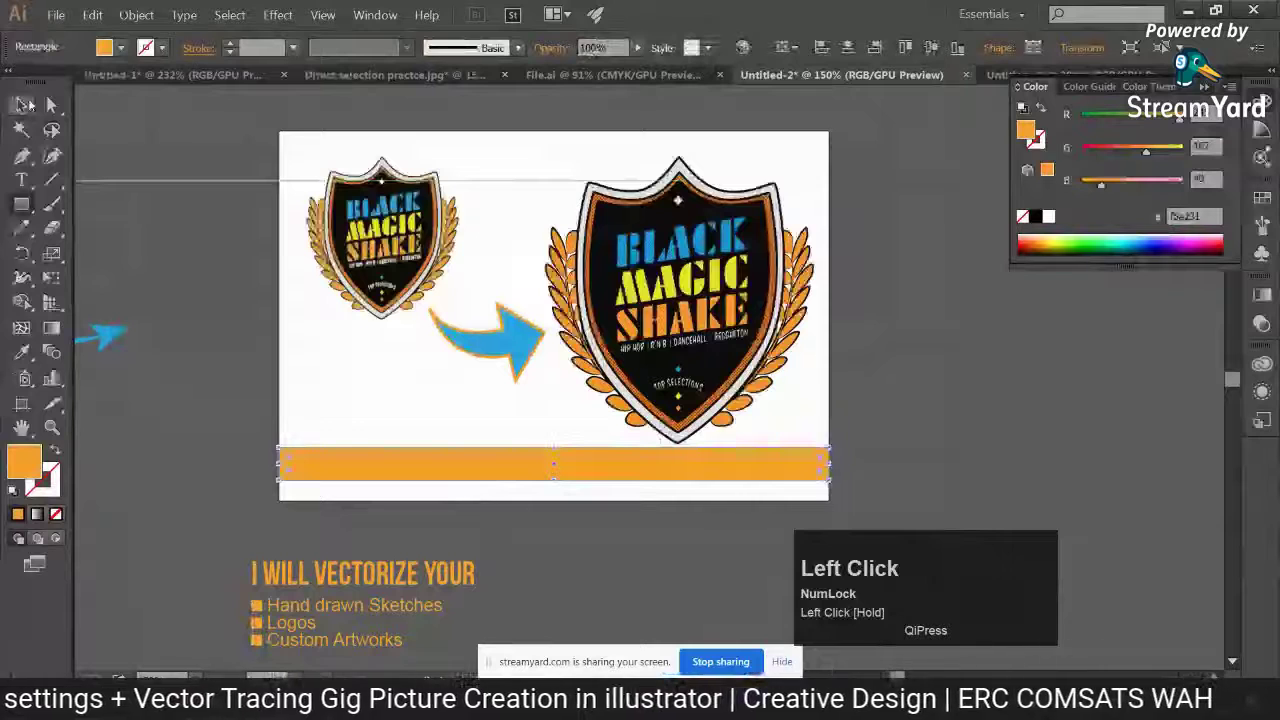
pyautogui.click(24, 104)
pyautogui.moveTo(556, 449); pyautogui.dragTo(614, 479)
pyautogui.hotkey('ctrl', 'z')
pyautogui.scroll(-2, 540, 400)
pyautogui.click(165, 506)
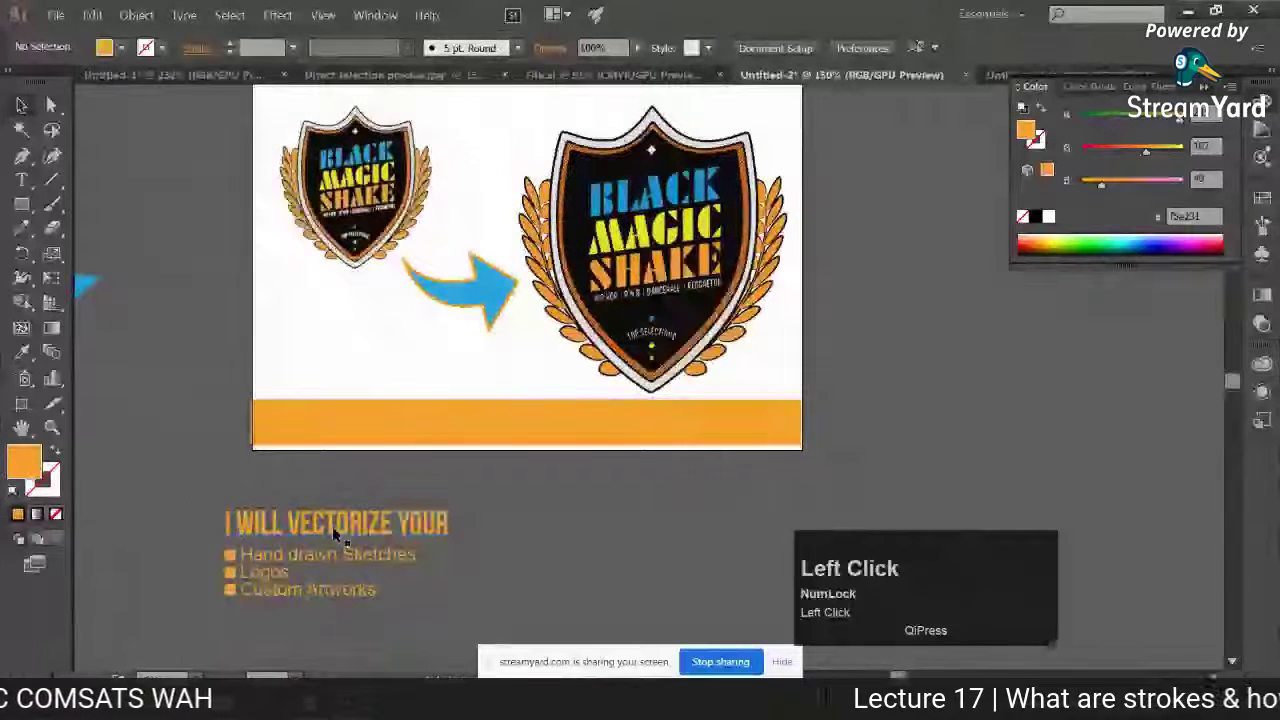
# Duplicate the "I WILL VECTORIZE YOUR" headline and change the copy's text to "PREMIUM SERVICES ON FIVERR"
pyautogui.moveTo(338, 537); pyautogui.dragTo(542, 472)
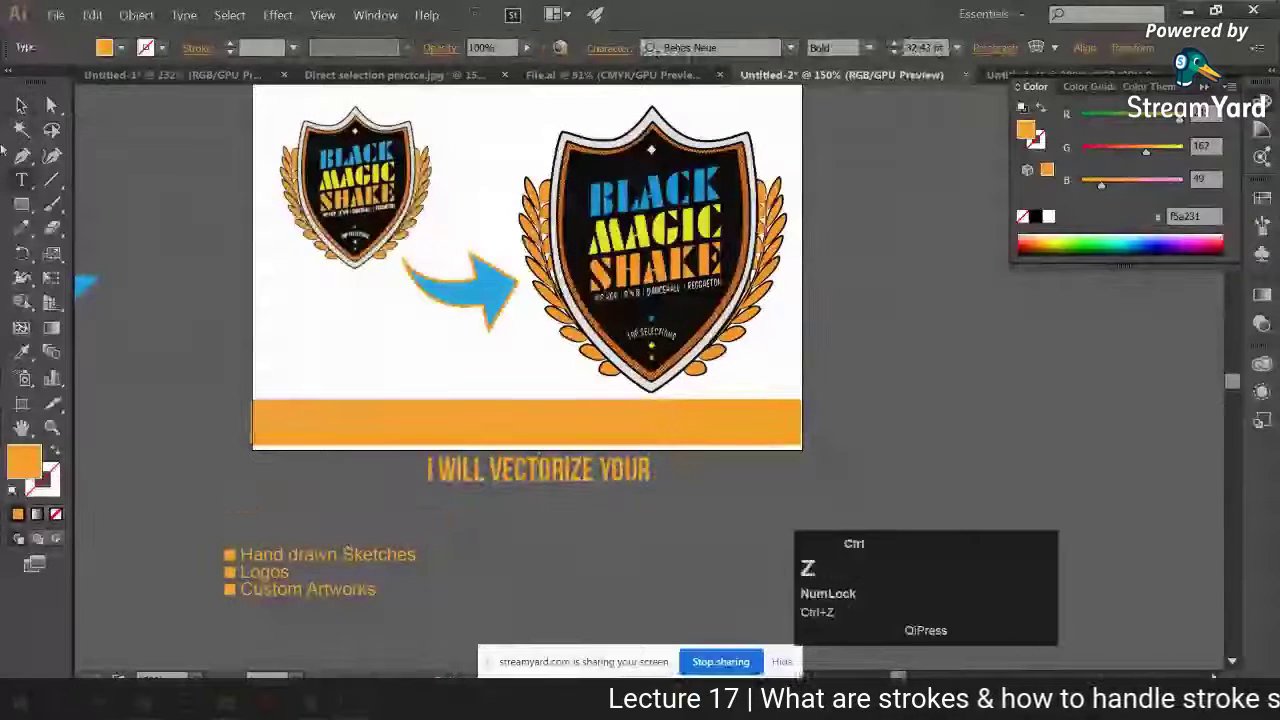
pyautogui.hotkey('ctrl', 'z')
pyautogui.hotkey('ctrl', 'v')
pyautogui.click(22, 180)
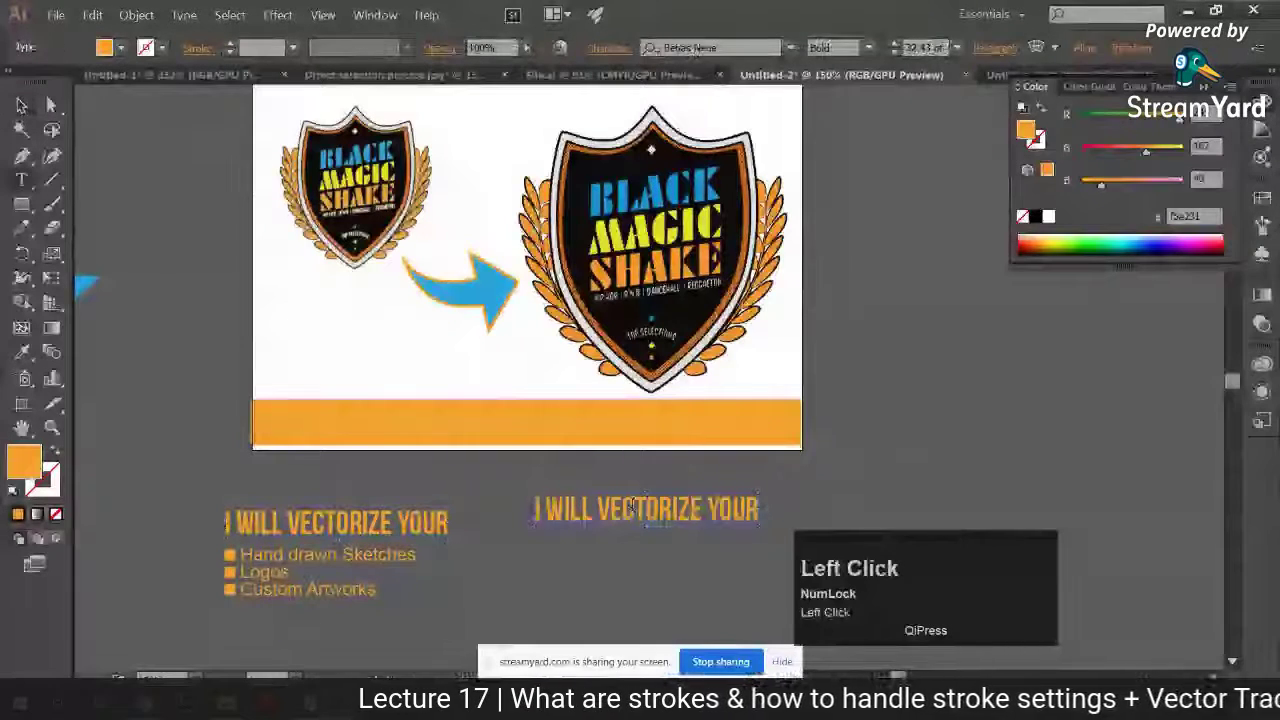
pyautogui.click(632, 508)
pyautogui.hotkey('ctrl', 'a')
pyautogui.write('PREMI')
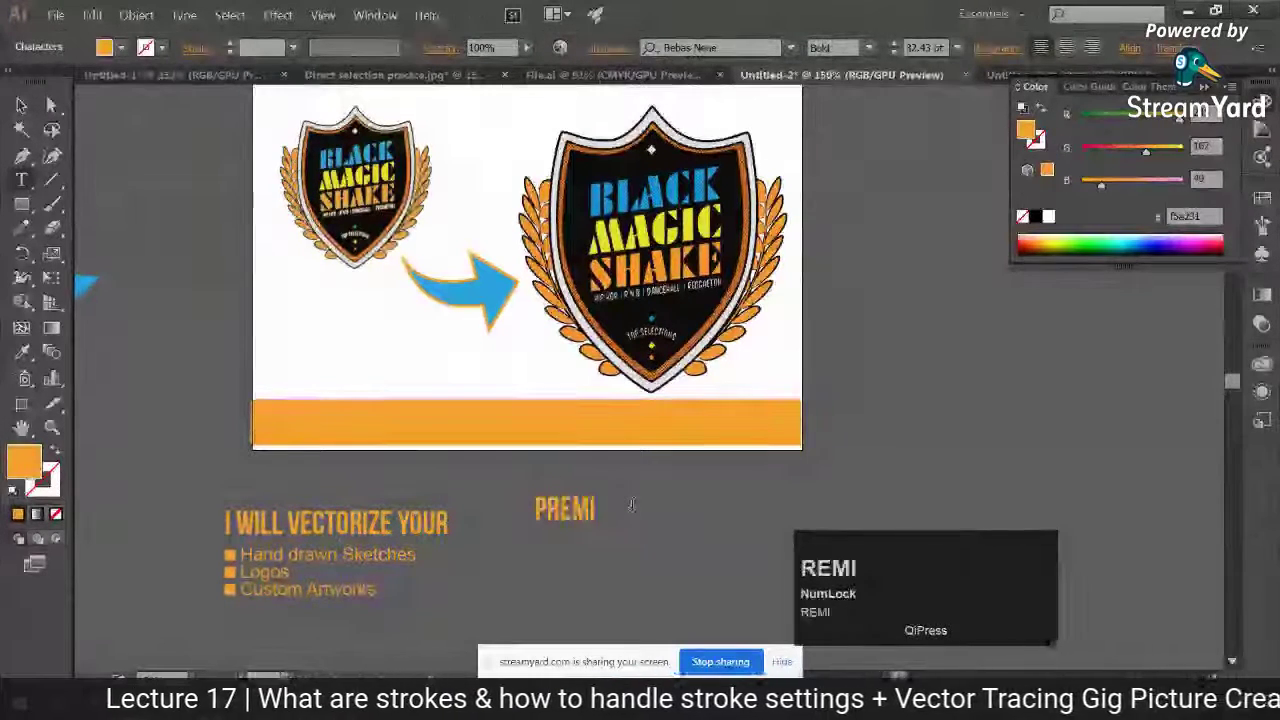
pyautogui.write('UM SERVICES')
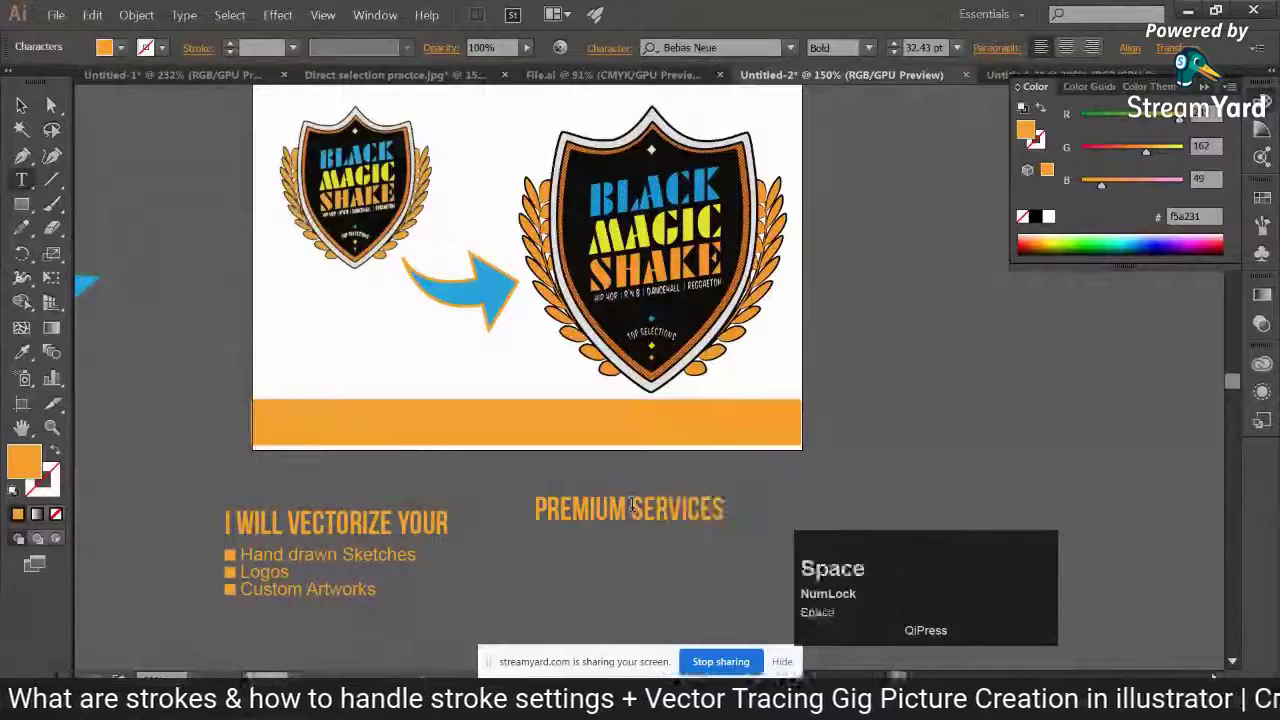
pyautogui.write(' ON FIVERR')
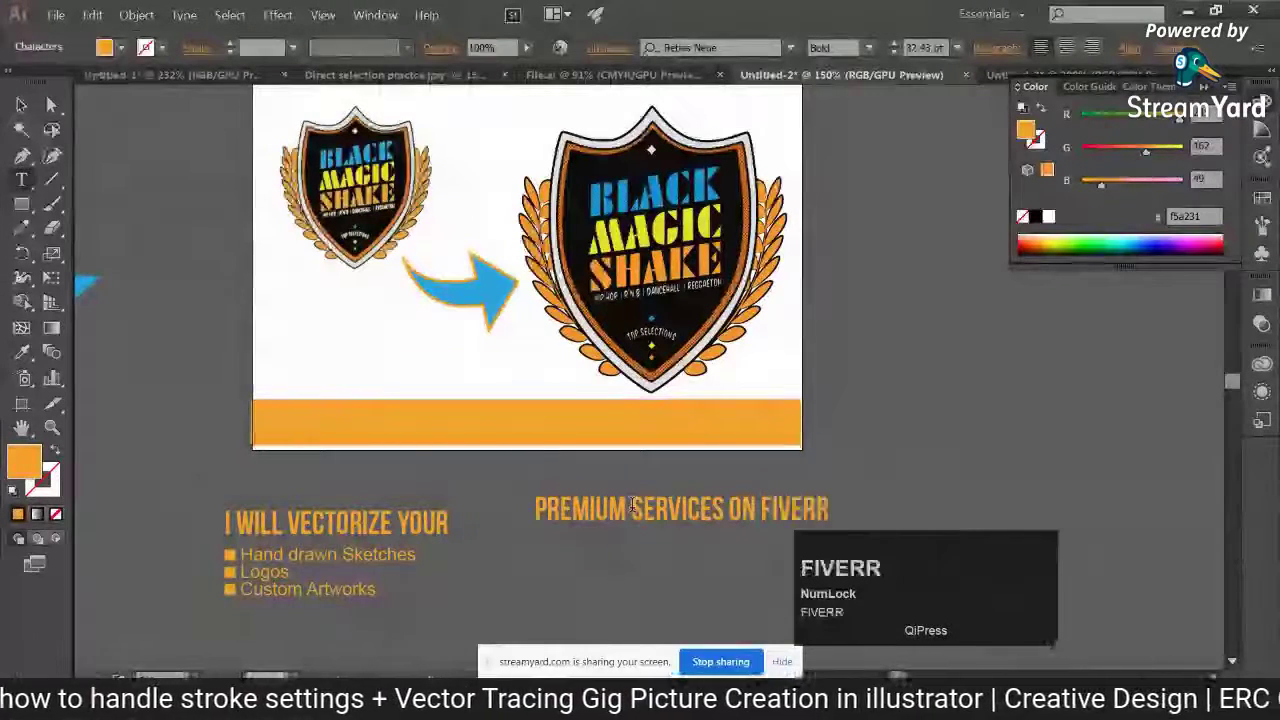
# Place the "PREMIUM SERVICES ON FIVERR" text in black on top of the orange bar and enlarge it to about 52 pt
pyautogui.click(21, 104)
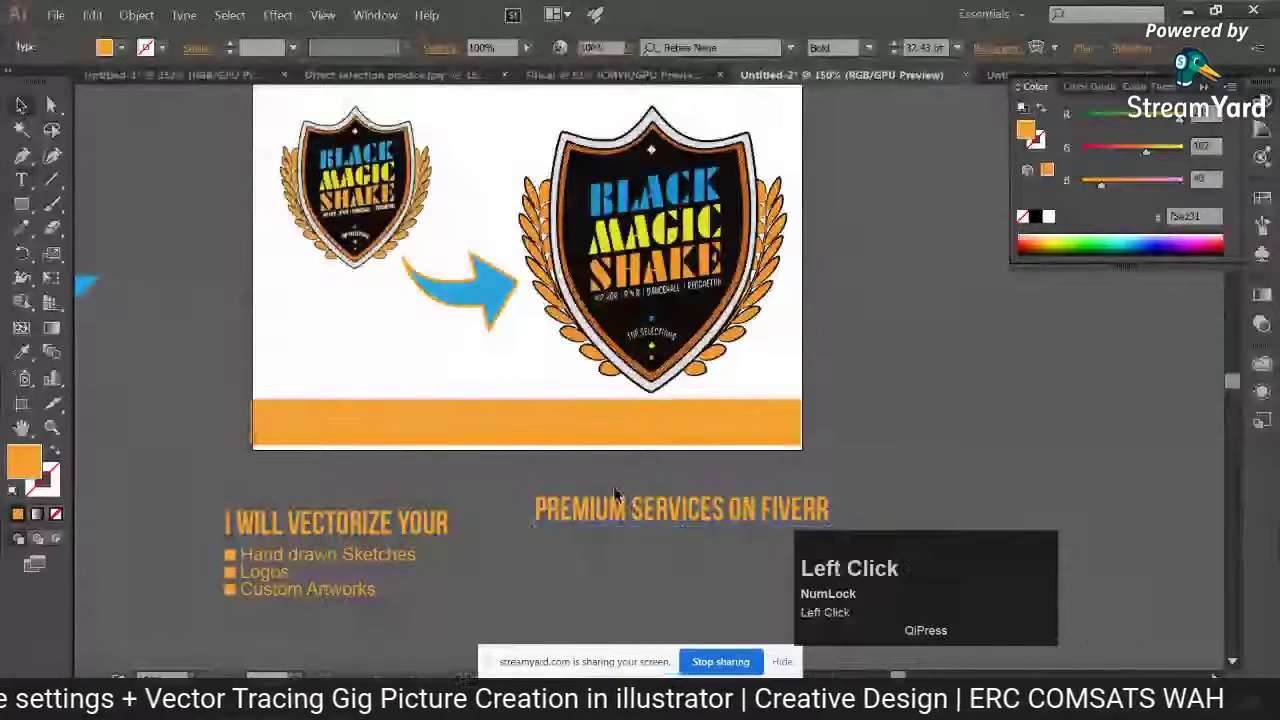
pyautogui.moveTo(612, 512); pyautogui.dragTo(480, 428)
pyautogui.click(18, 104)
pyautogui.click(487, 423)
pyautogui.hotkey('ctrl', 'shift', '[')
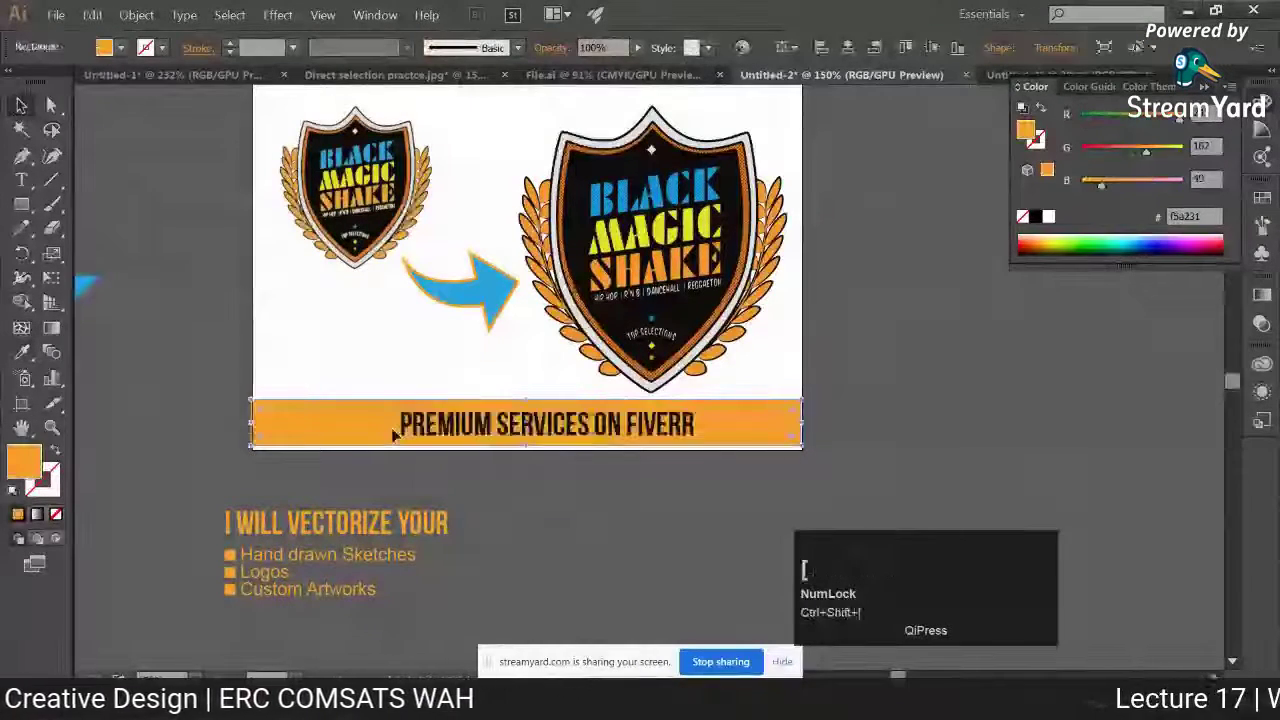
pyautogui.moveTo(690, 406); pyautogui.dragTo(727, 422)
# Fit the ends of the orange bar to the artboard's left and right edges
pyautogui.click(252, 428)
pyautogui.scroll(1, 252, 428)
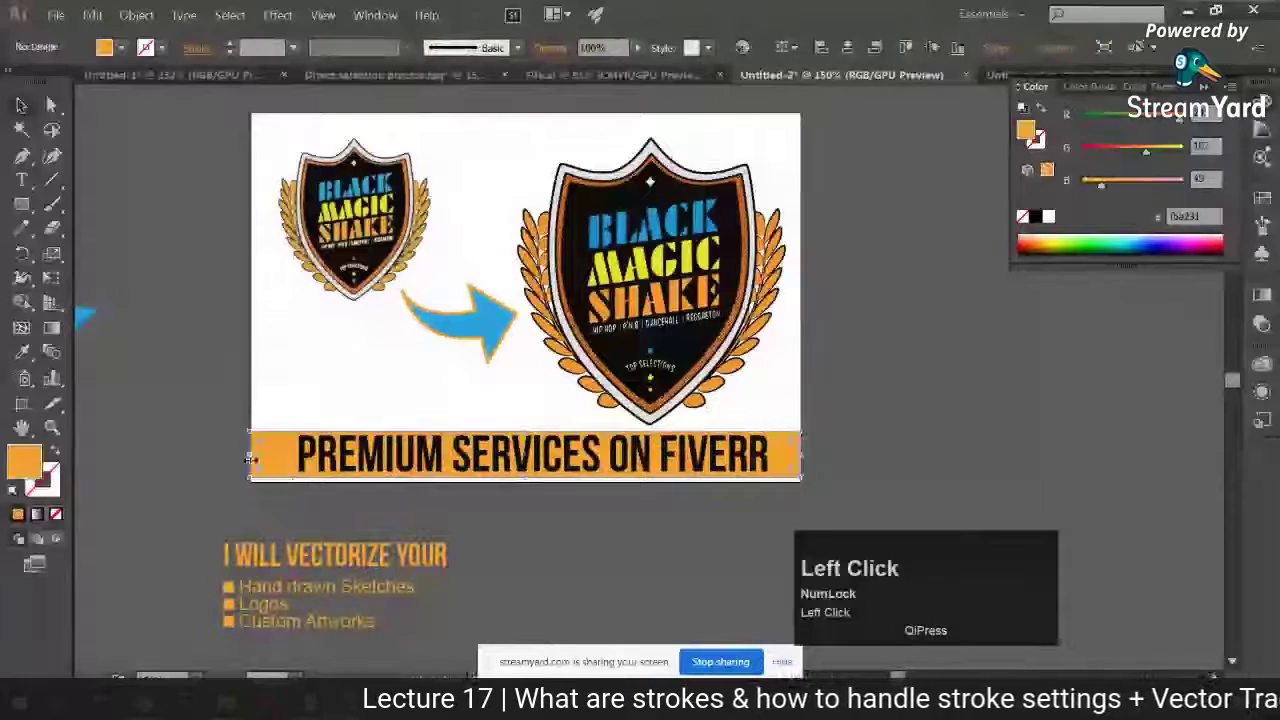
pyautogui.click(370, 508)
pyautogui.moveTo(370, 508); pyautogui.dragTo(479, 506)
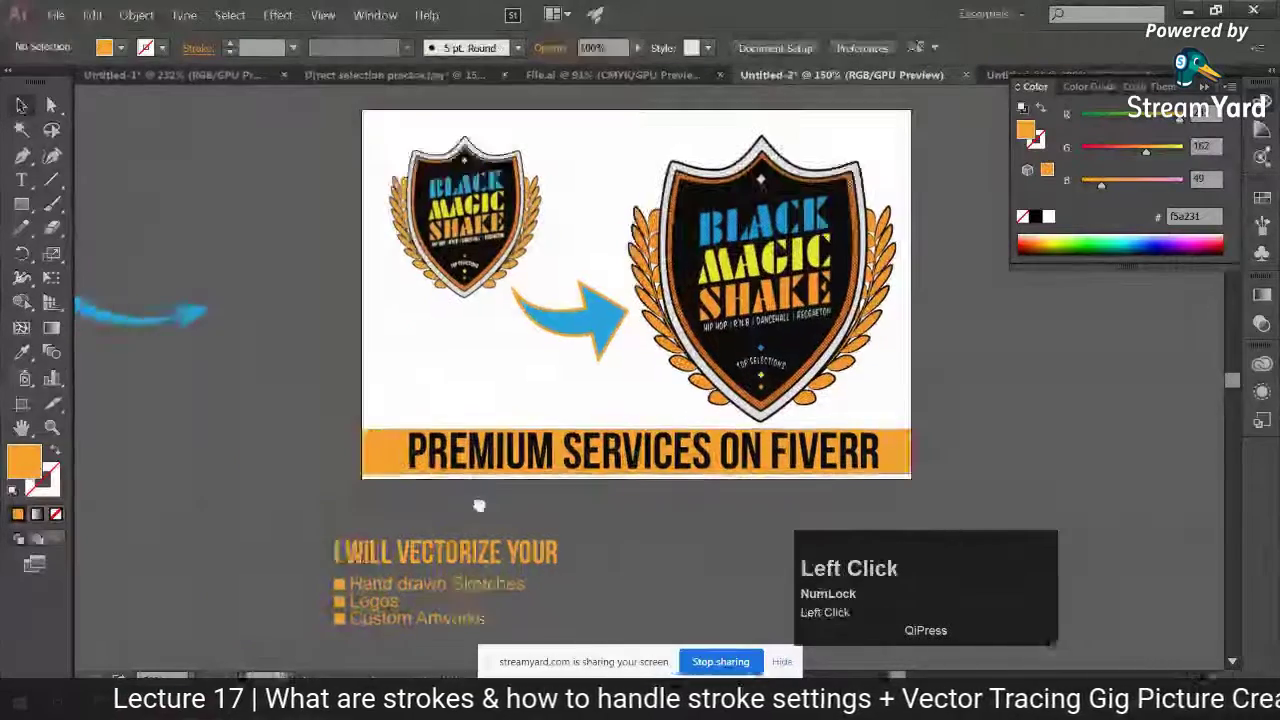
pyautogui.hotkey('ctrl', '+')
pyautogui.hotkey('ctrl', '+')
pyautogui.moveTo(216, 490); pyautogui.dragTo(218, 489)
pyautogui.moveTo(528, 557); pyautogui.dragTo(17, 464)
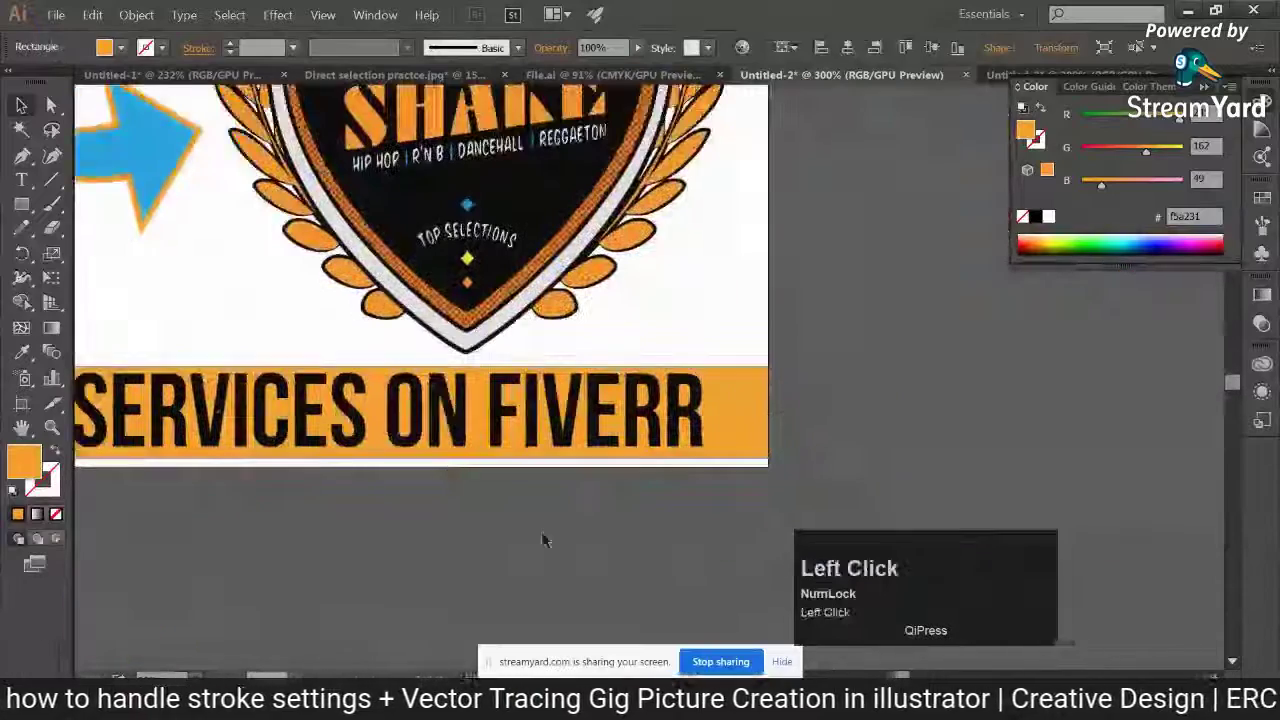
pyautogui.click(543, 540)
# Recolour the "PREMIUM SERVICES ON FIVERR" text white by sampling the white of the design with the Eyedropper
pyautogui.hotkey('ctrl', '-')
pyautogui.hotkey('ctrl', '-')
pyautogui.hotkey('ctrl', '-')
pyautogui.moveTo(571, 509); pyautogui.dragTo(566, 630)
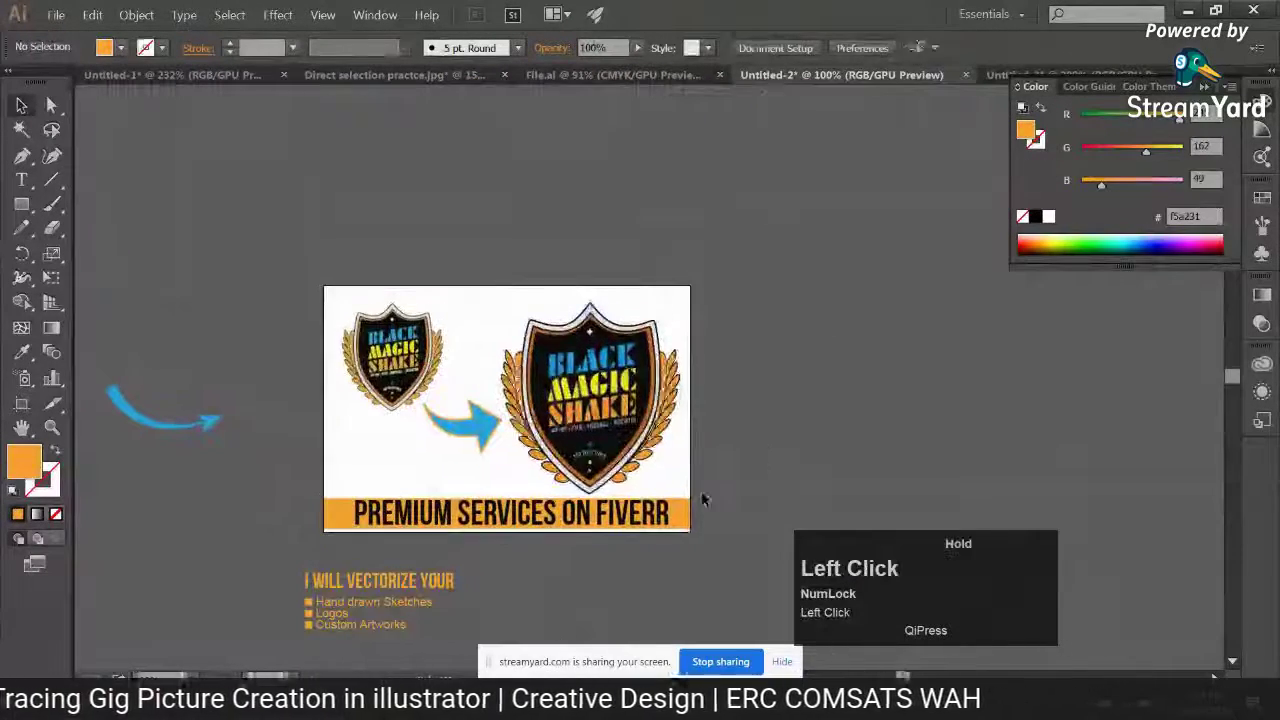
pyautogui.moveTo(703, 500); pyautogui.dragTo(763, 380)
pyautogui.hotkey('ctrl', '=')
pyautogui.click(603, 398)
pyautogui.click(21, 352)
pyautogui.keyDown('shift'); pyautogui.click(305, 302); pyautogui.keyUp('shift')
pyautogui.click(21, 104)
pyautogui.click(200, 329)
# Nudge the white bar text slightly up and to the left to centre it on the orange bar
pyautogui.click(405, 398)
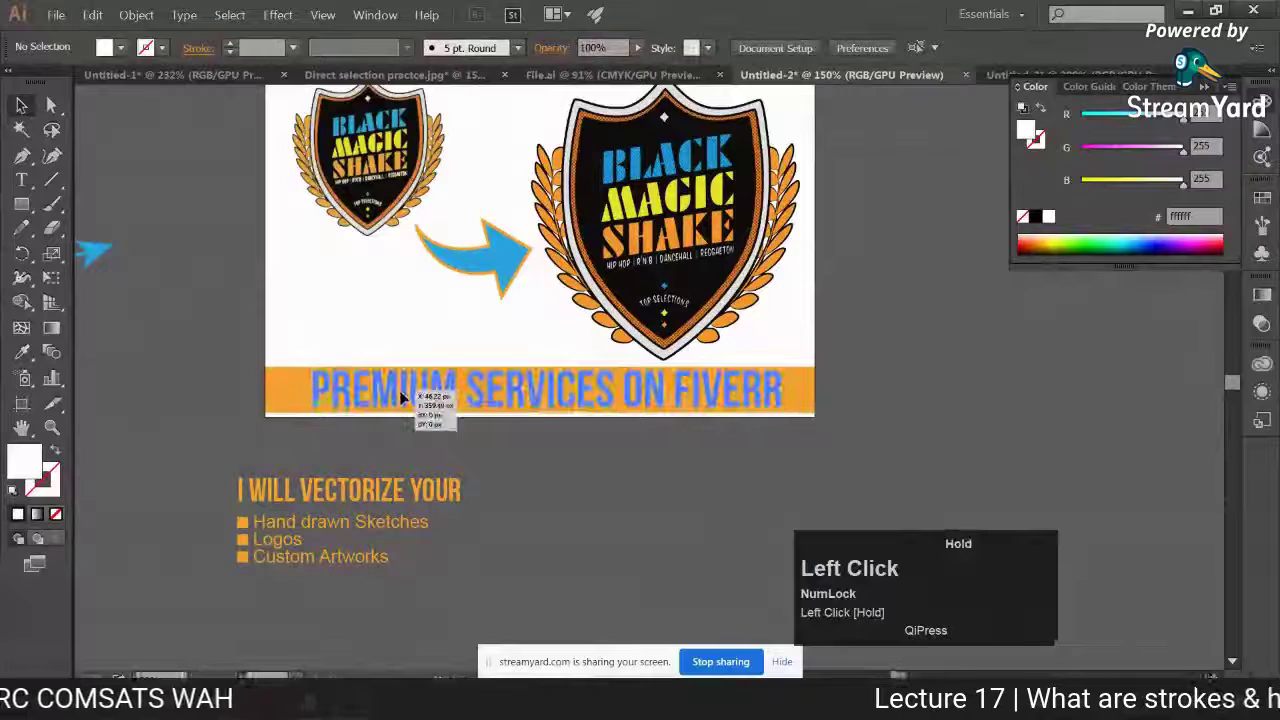
pyautogui.press('Up')
pyautogui.press('Up')
pyautogui.press('Left')
pyautogui.press('Left')
# Draw a thin full-width bar near the artboard's upper edge, filled with the curved arrow's blue and without a stroke
pyautogui.click(651, 504)
pyautogui.moveTo(651, 504); pyautogui.dragTo(589, 616)
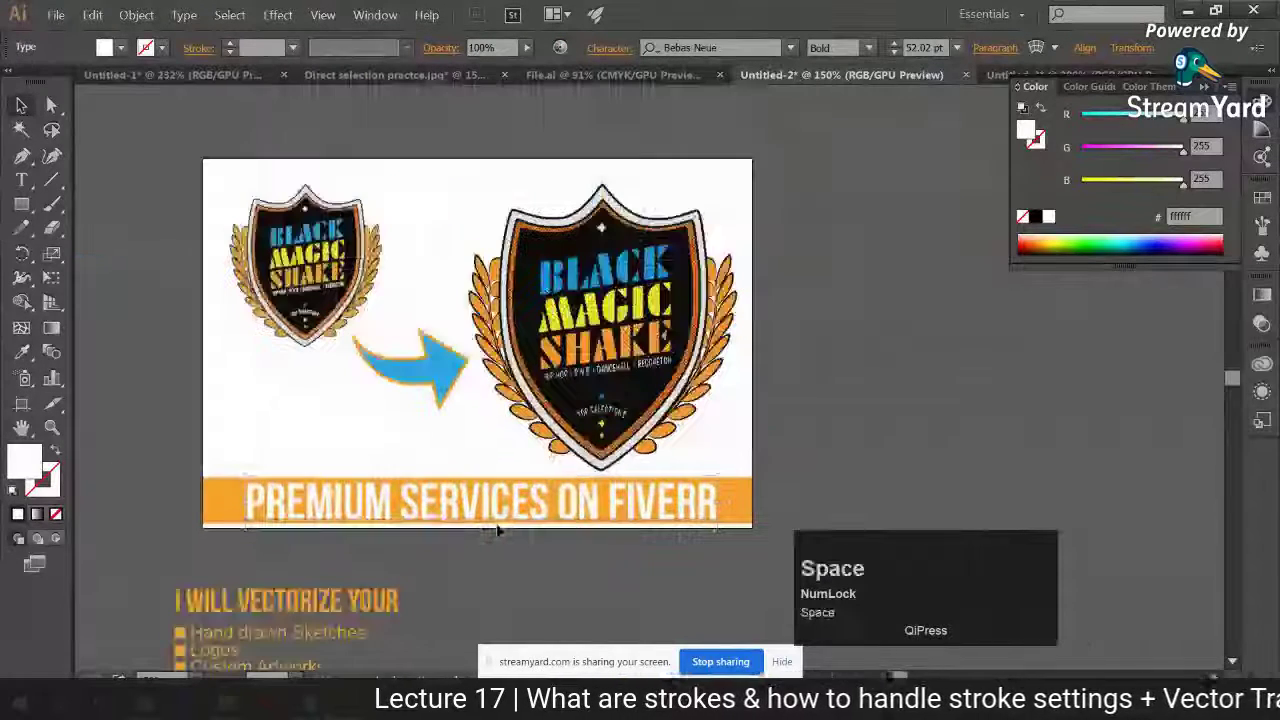
pyautogui.moveTo(205, 165)
pyautogui.mouseDown()
pyautogui.moveTo(714, 188)
pyautogui.moveTo(820, 210)
pyautogui.moveTo(755, 175)
pyautogui.mouseUp()
pyautogui.press('i')
pyautogui.click(415, 355)
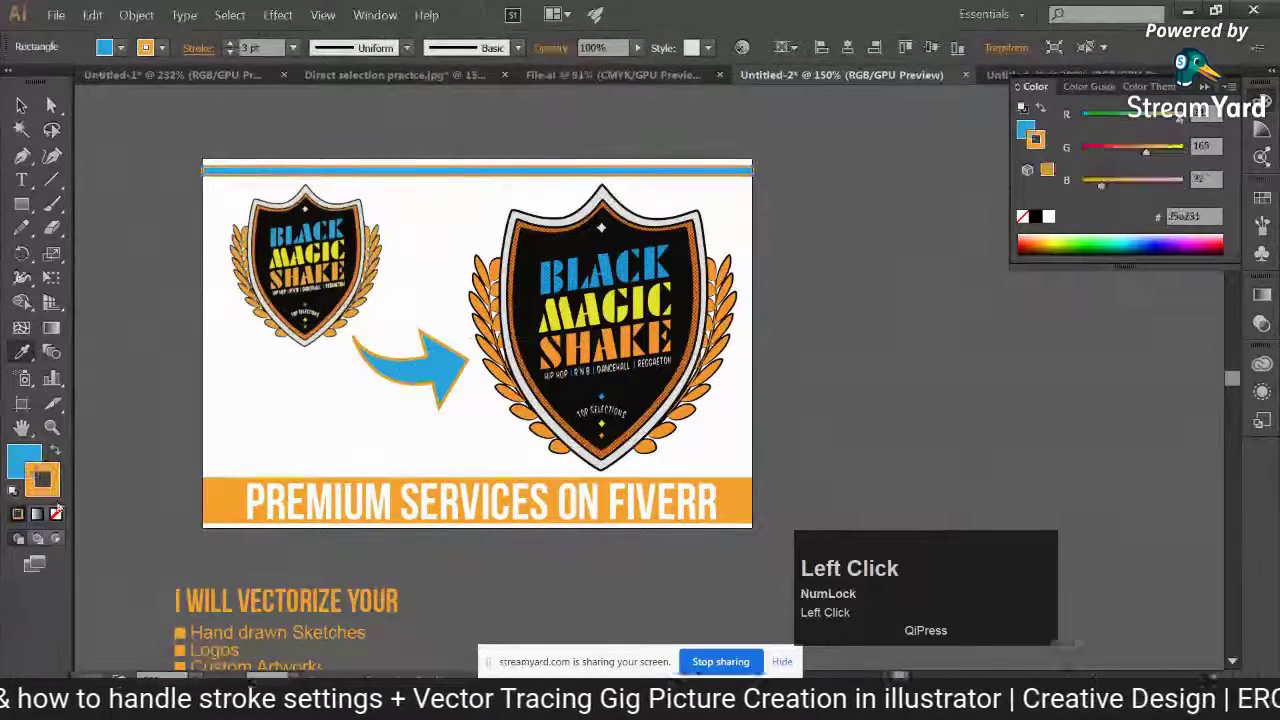
pyautogui.click(57, 512)
pyautogui.click(21, 105)
pyautogui.click(129, 362)
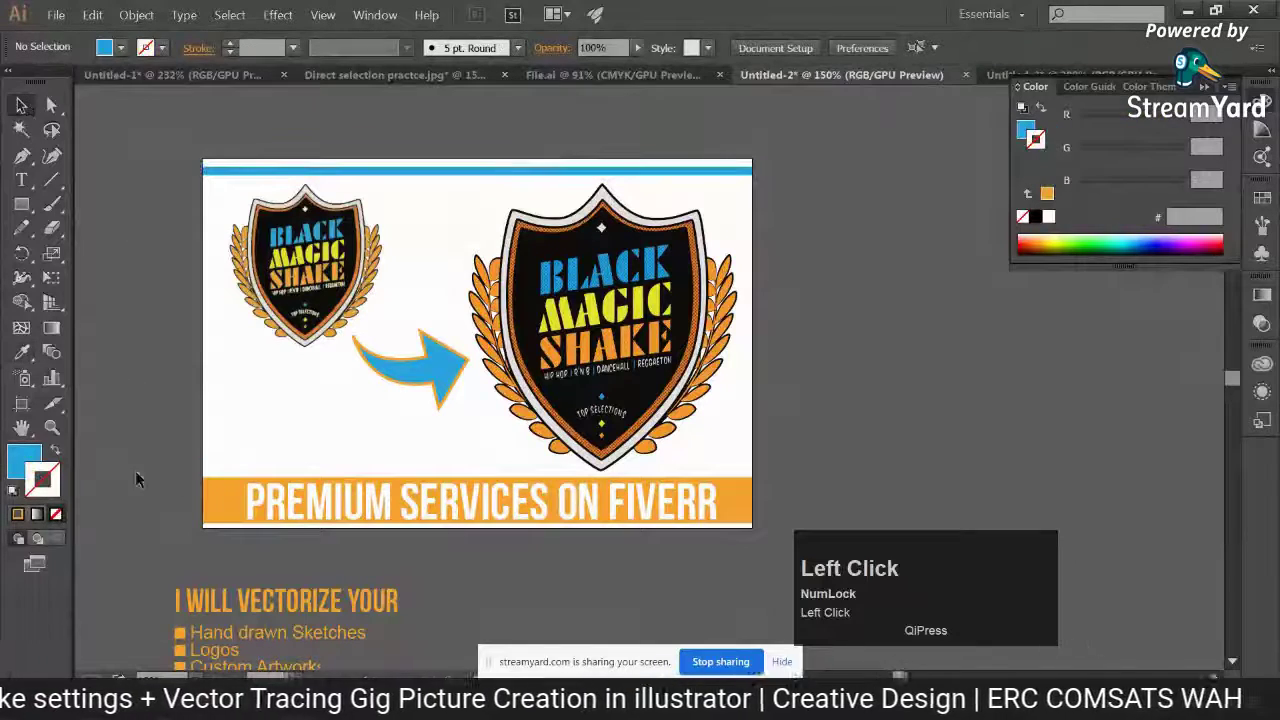
pyautogui.scroll(-1, 160, 260)
pyautogui.moveTo(171, 160); pyautogui.dragTo(722, 522)
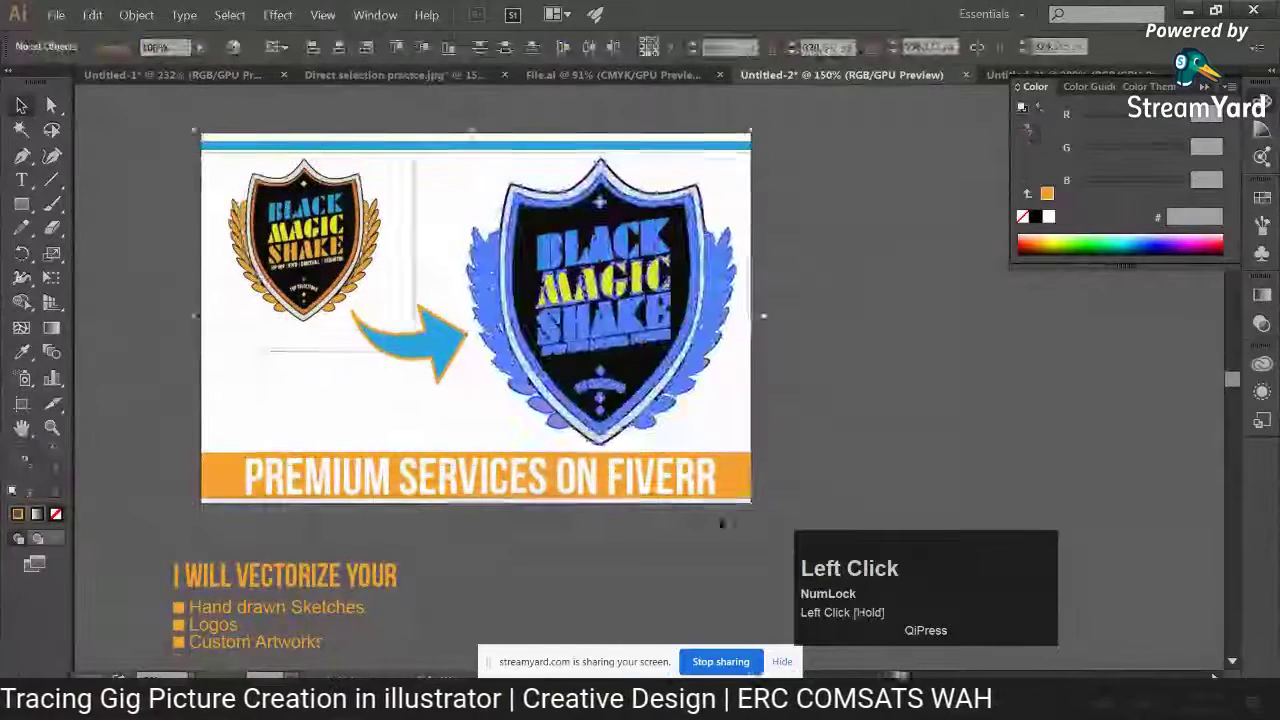
pyautogui.scroll(-5, 125, 370)
pyautogui.scroll(5, 228, 441)
pyautogui.hotkey('ctrl', 'z')
pyautogui.hotkey('ctrl', 'z')
pyautogui.hotkey('ctrl', 'z')
pyautogui.hotkey('ctrl', 'z')
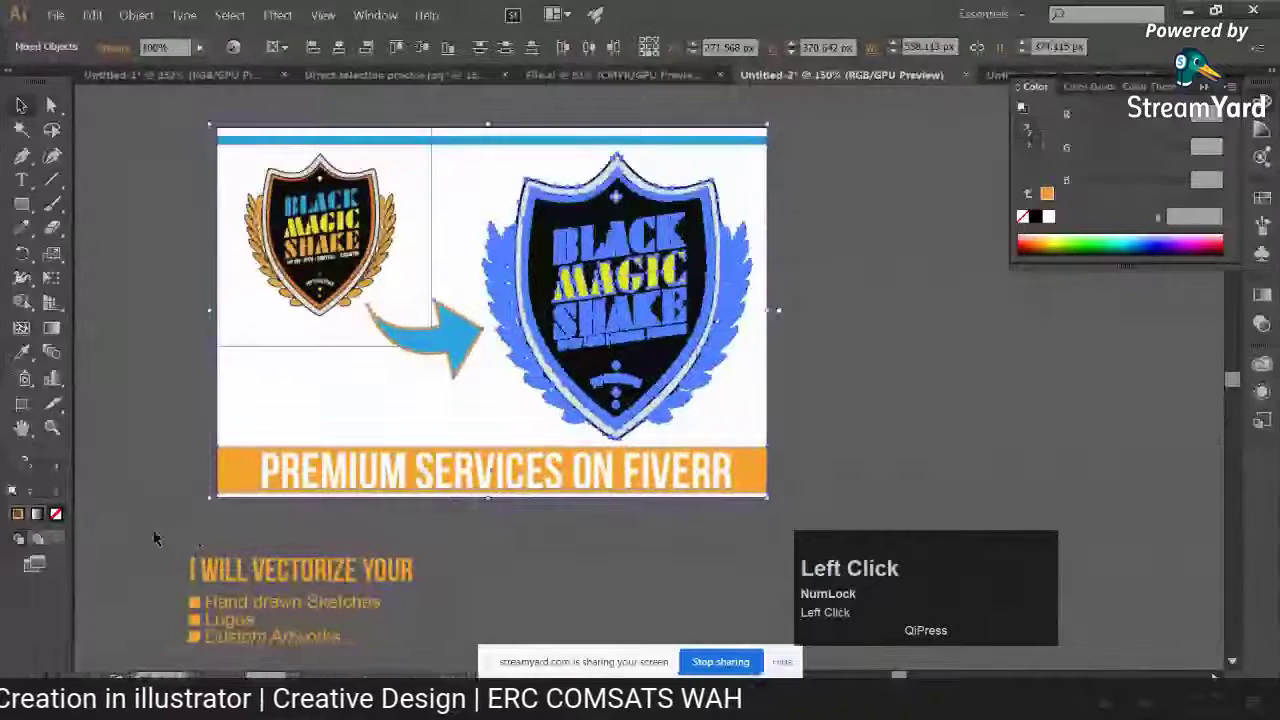
# Replace the white text on the orange bar with "GET YOU ART VECTORIZED IN JUST 12HRS"
pyautogui.click(373, 468)
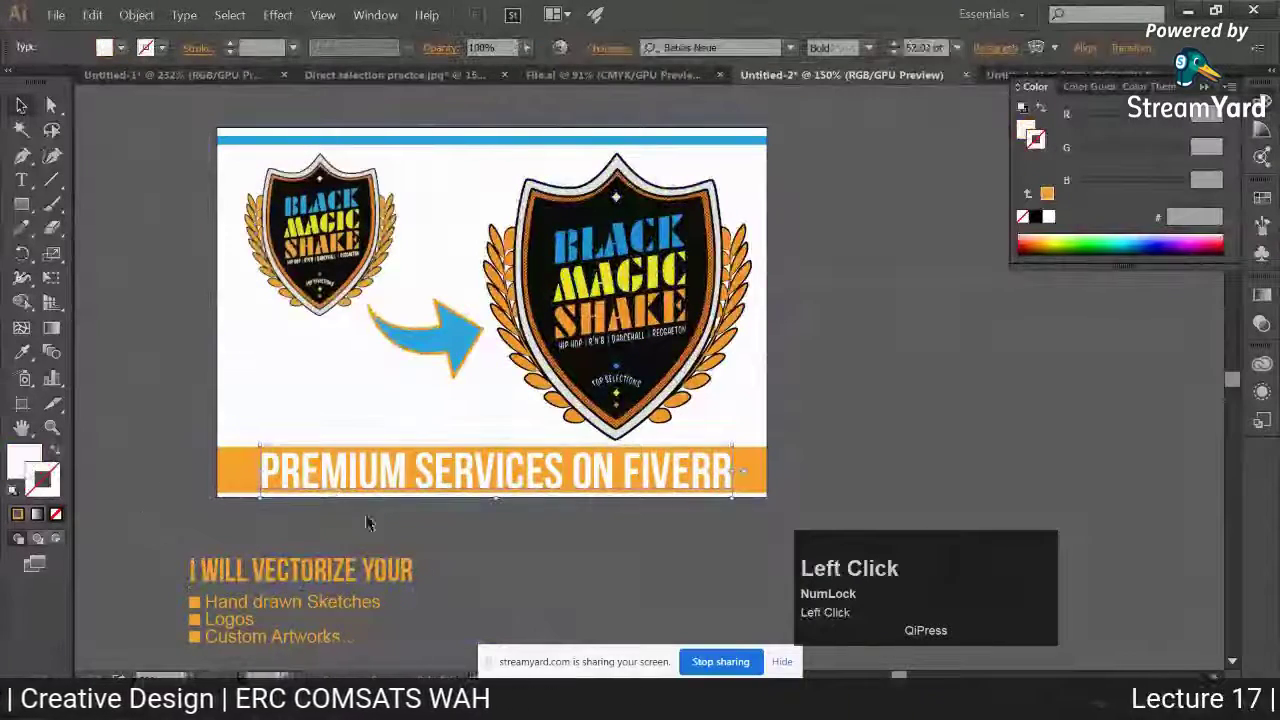
pyautogui.press('t')
pyautogui.keyDown('ctrl'); pyautogui.click(373, 465); pyautogui.keyUp('ctrl')
pyautogui.hotkey('ctrl', 'a')
pyautogui.write('GET')
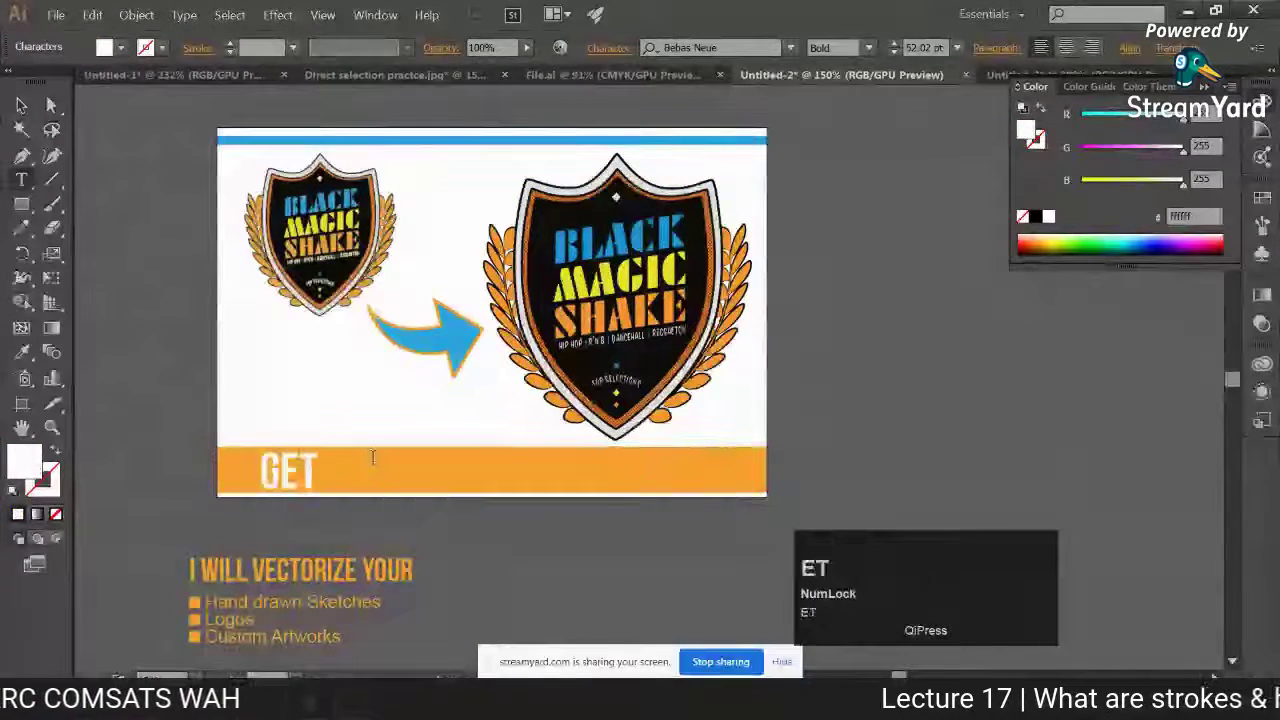
pyautogui.write(' YOU ART VECTORI')
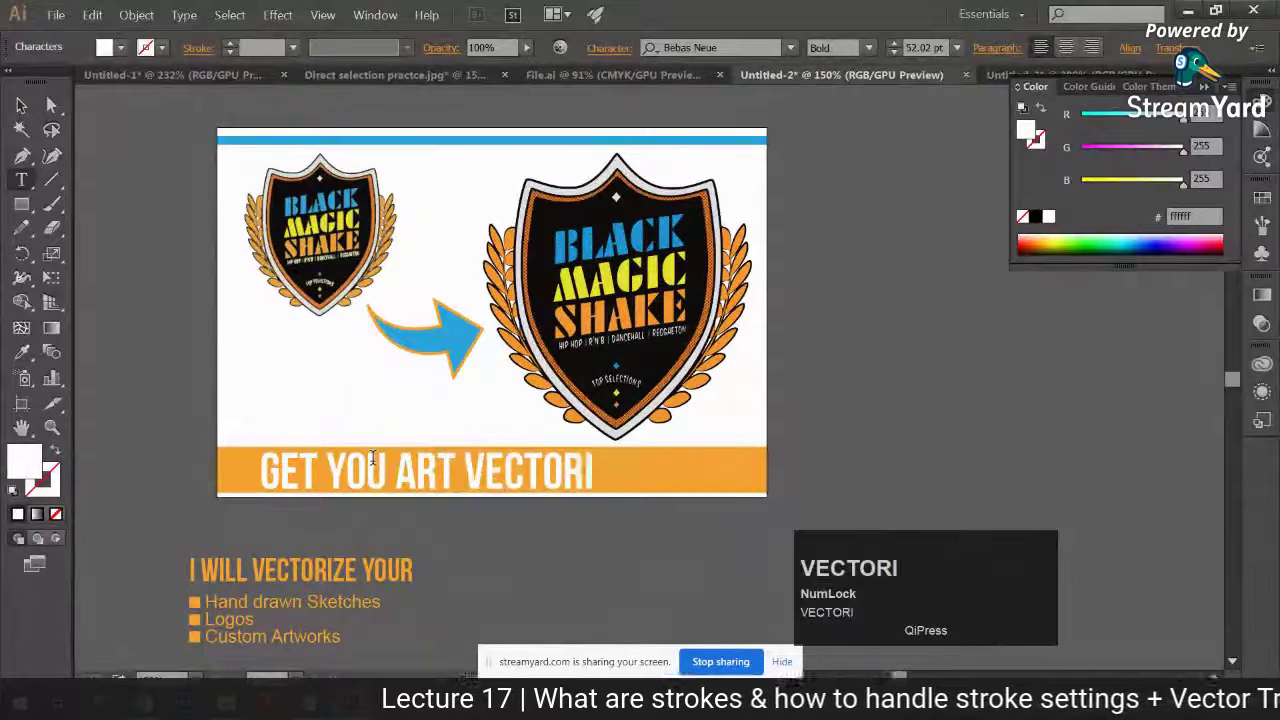
pyautogui.write('ZED IN JUST ')
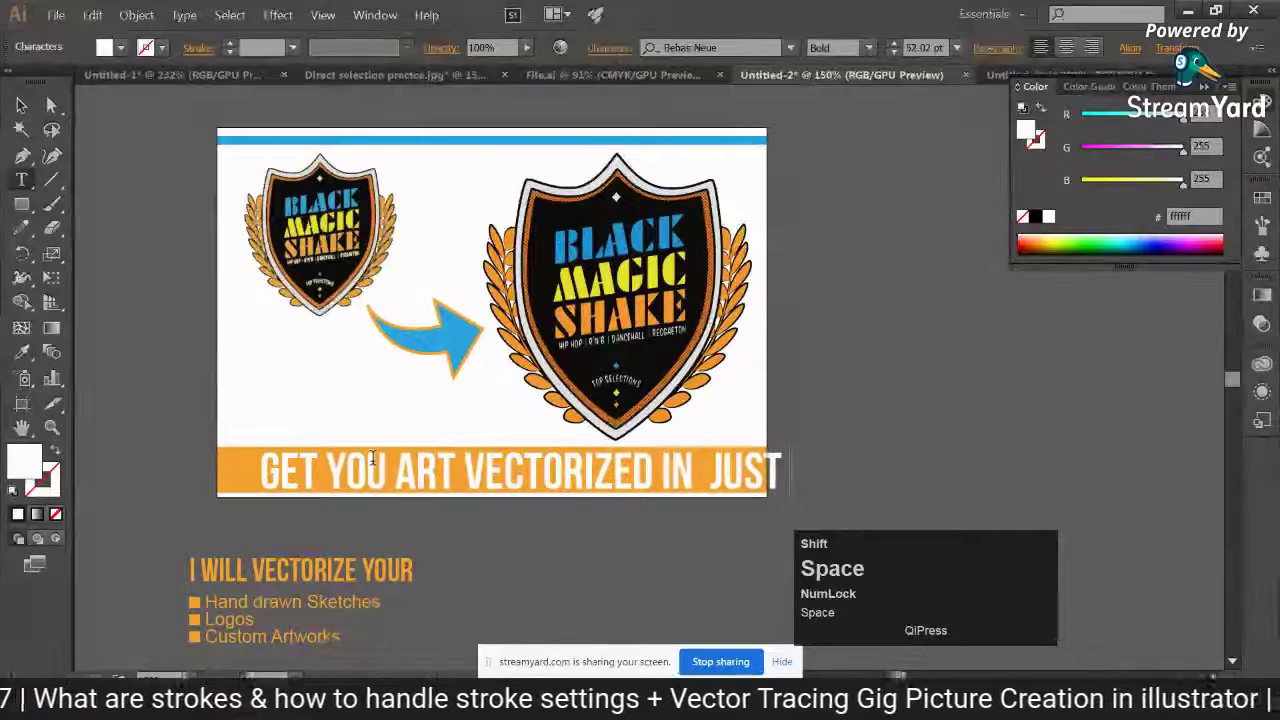
pyautogui.write('24H')
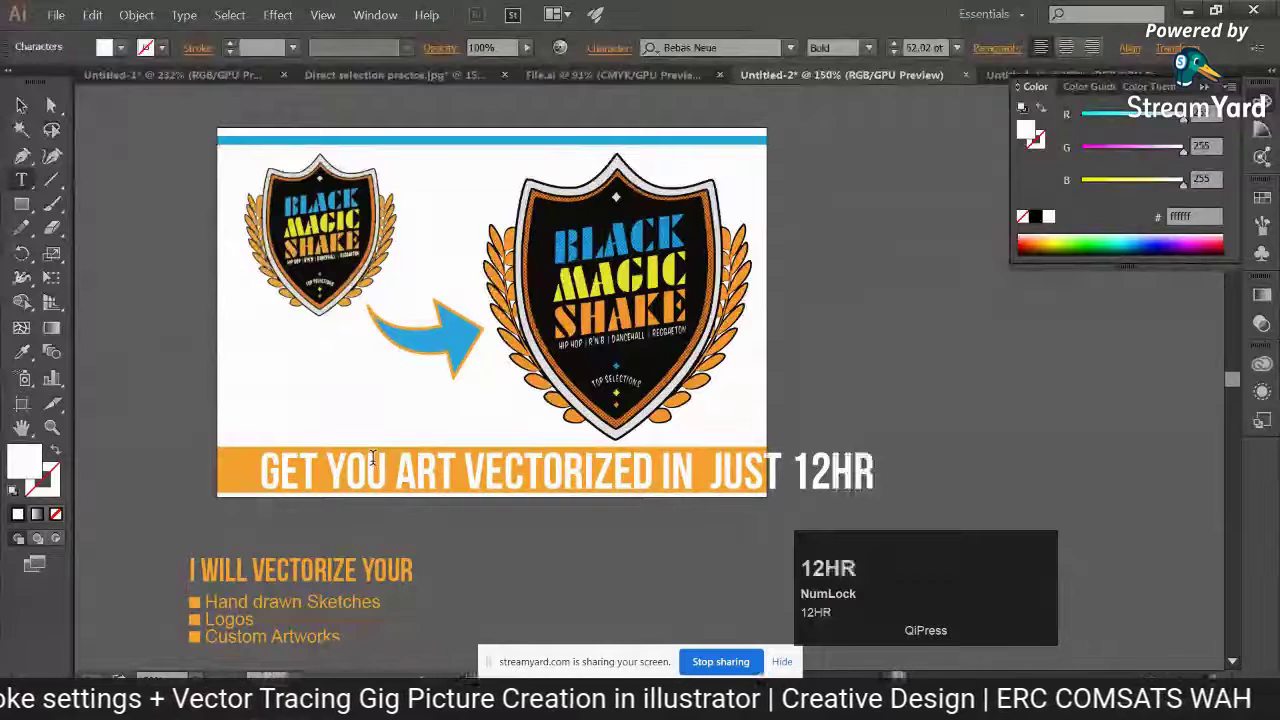
pyautogui.write('S')
# Reduce the bar text's font size until it fits inside the orange bar and centre it there
pyautogui.press('Escape')
pyautogui.click(894, 52)
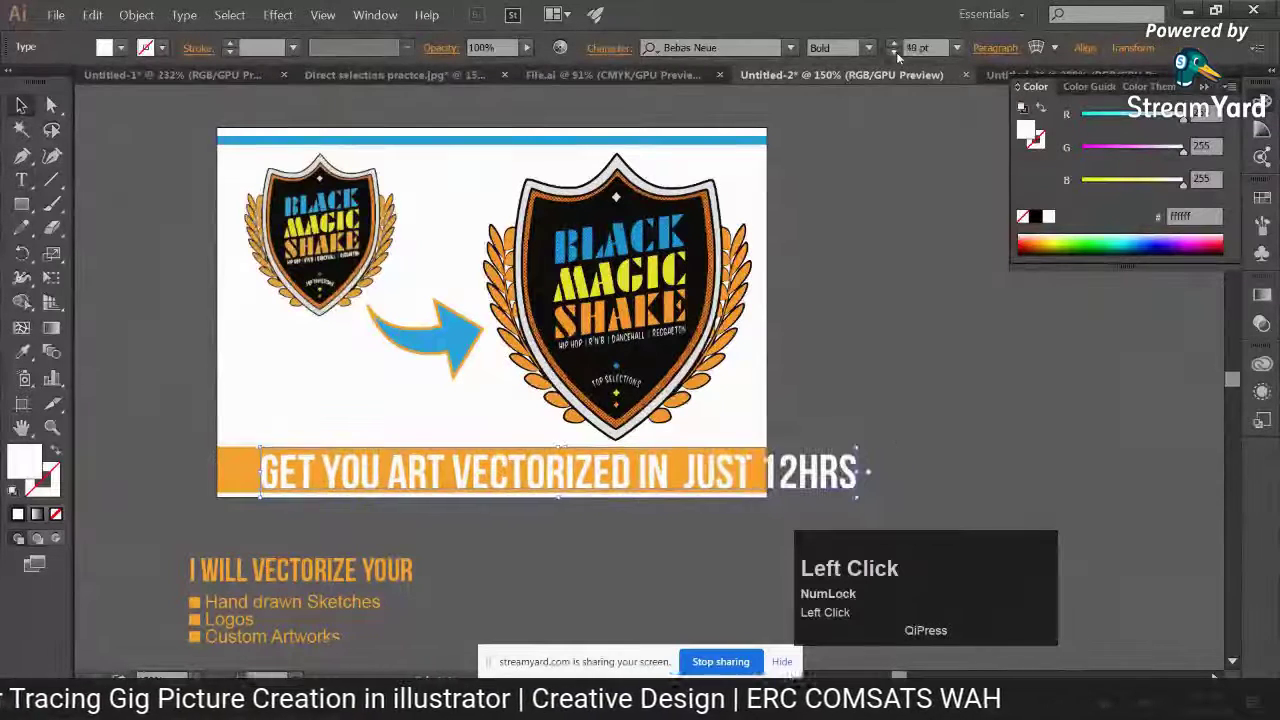
pyautogui.click(597, 540)
pyautogui.moveTo(597, 477); pyautogui.dragTo(576, 478)
pyautogui.click(569, 529)
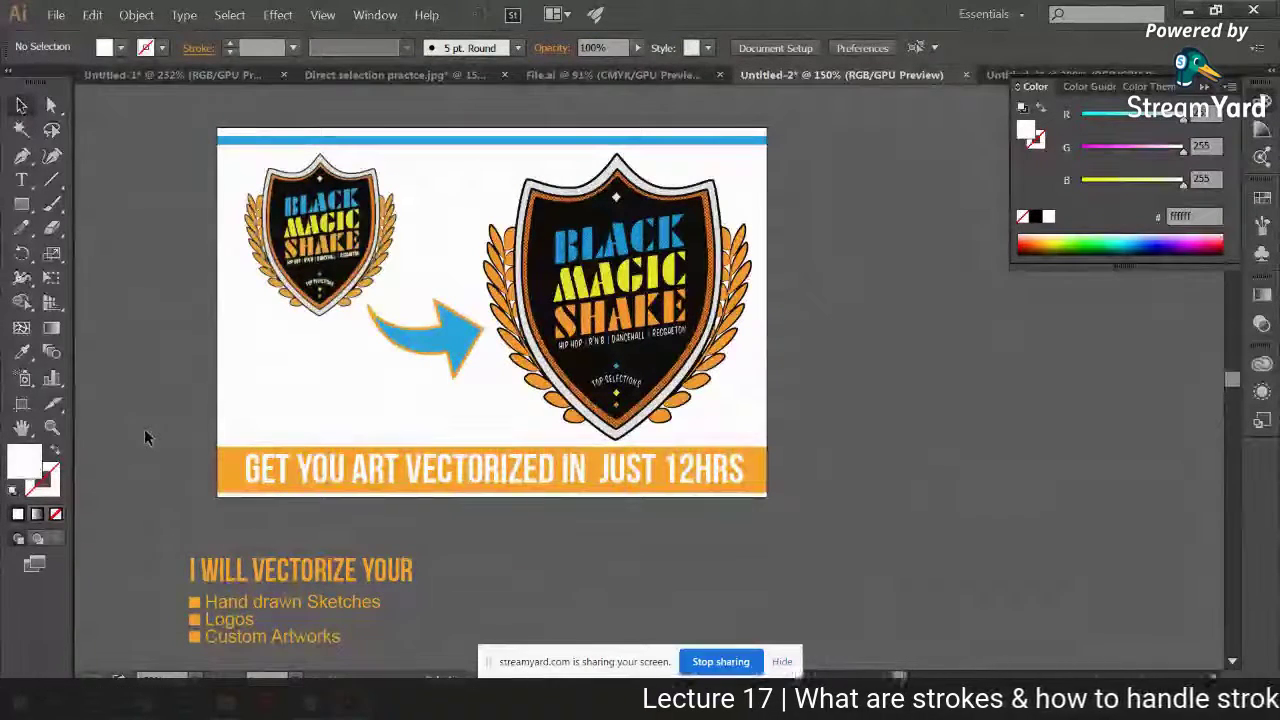
pyautogui.moveTo(316, 482); pyautogui.dragTo(316, 482)
# Shift the large badge very slightly up and to the right
pyautogui.click(366, 578)
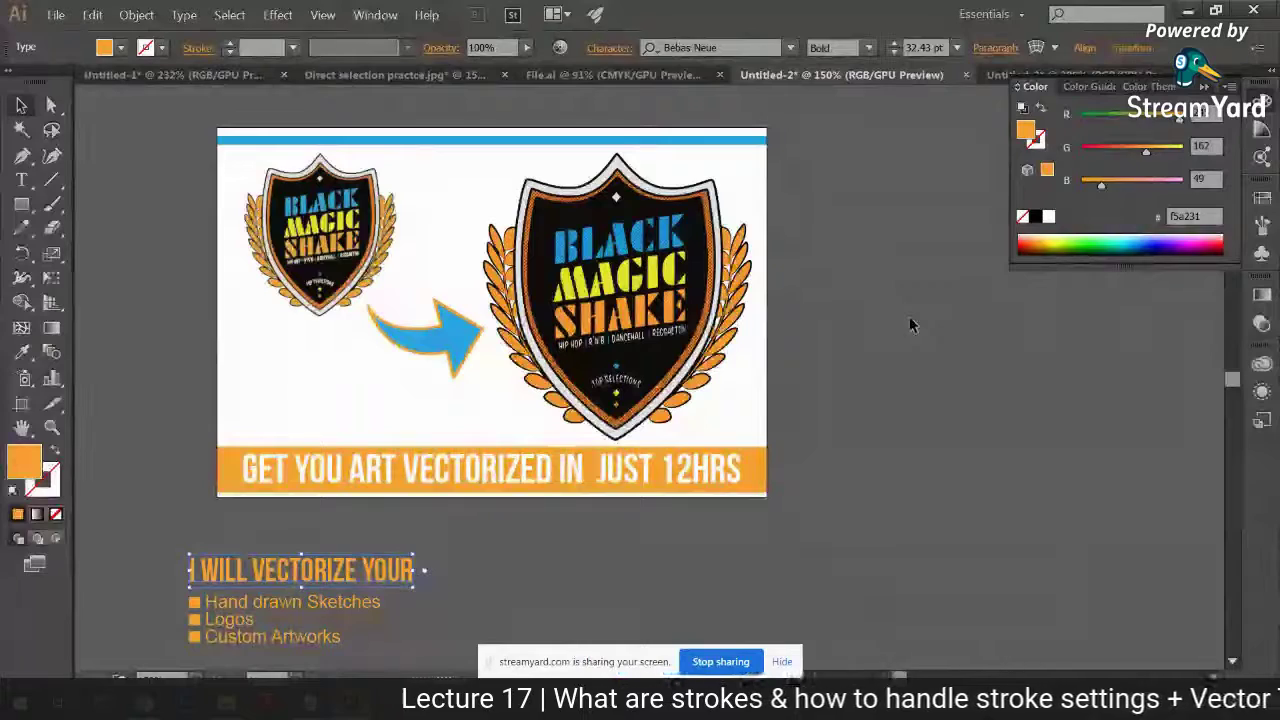
pyautogui.click(651, 300)
pyautogui.moveTo(651, 305); pyautogui.dragTo(655, 330)
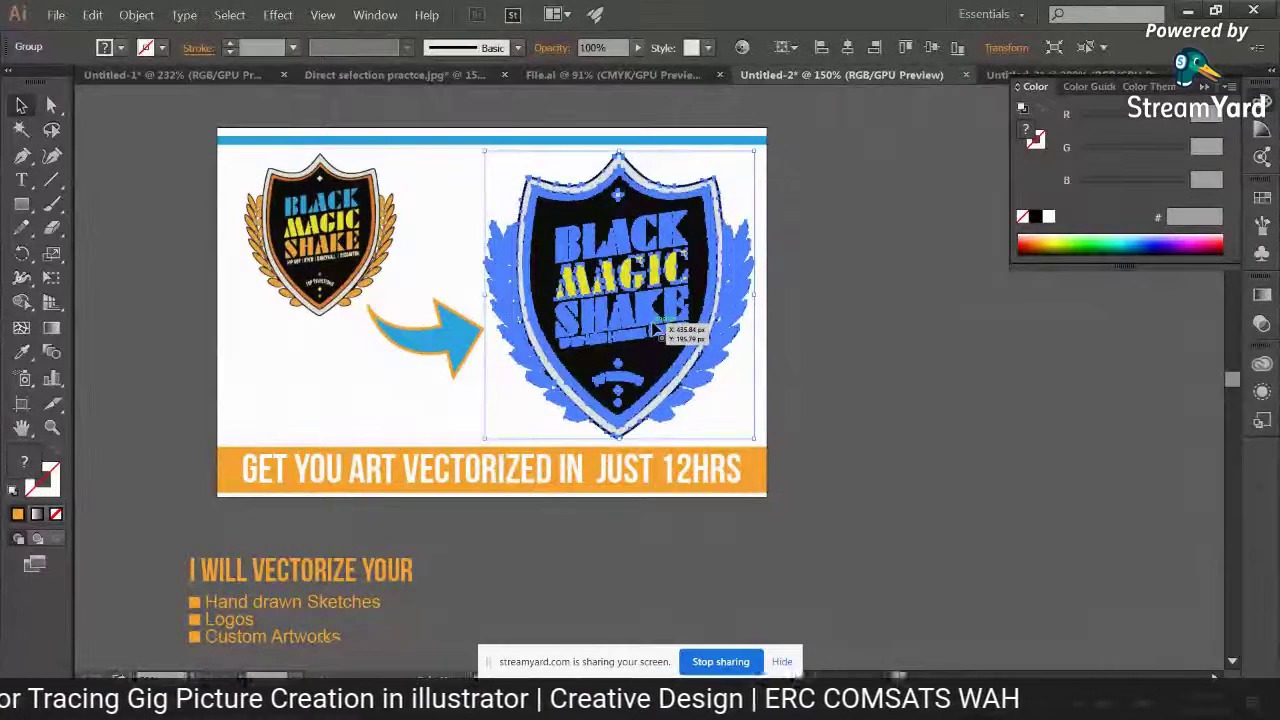
pyautogui.click(718, 514)
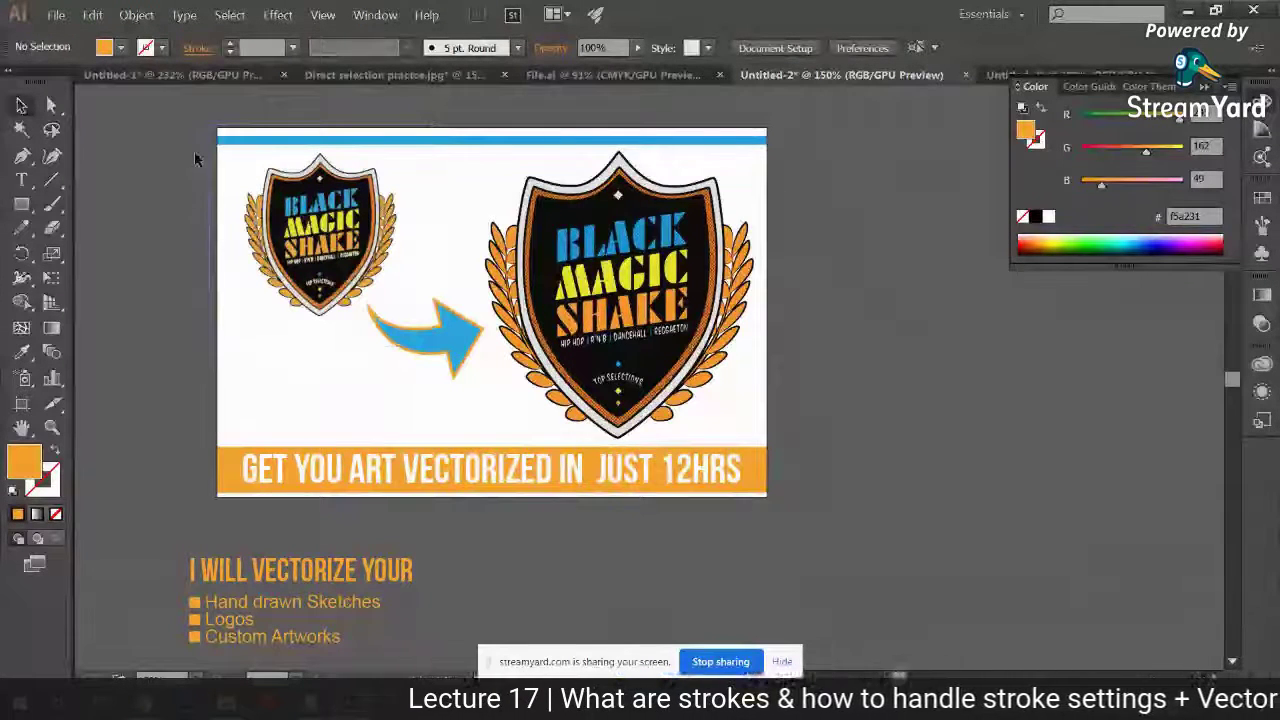
# Nudge the curved arrow and the small badge slightly down and to the right
pyautogui.moveTo(194, 151); pyautogui.dragTo(830, 503)
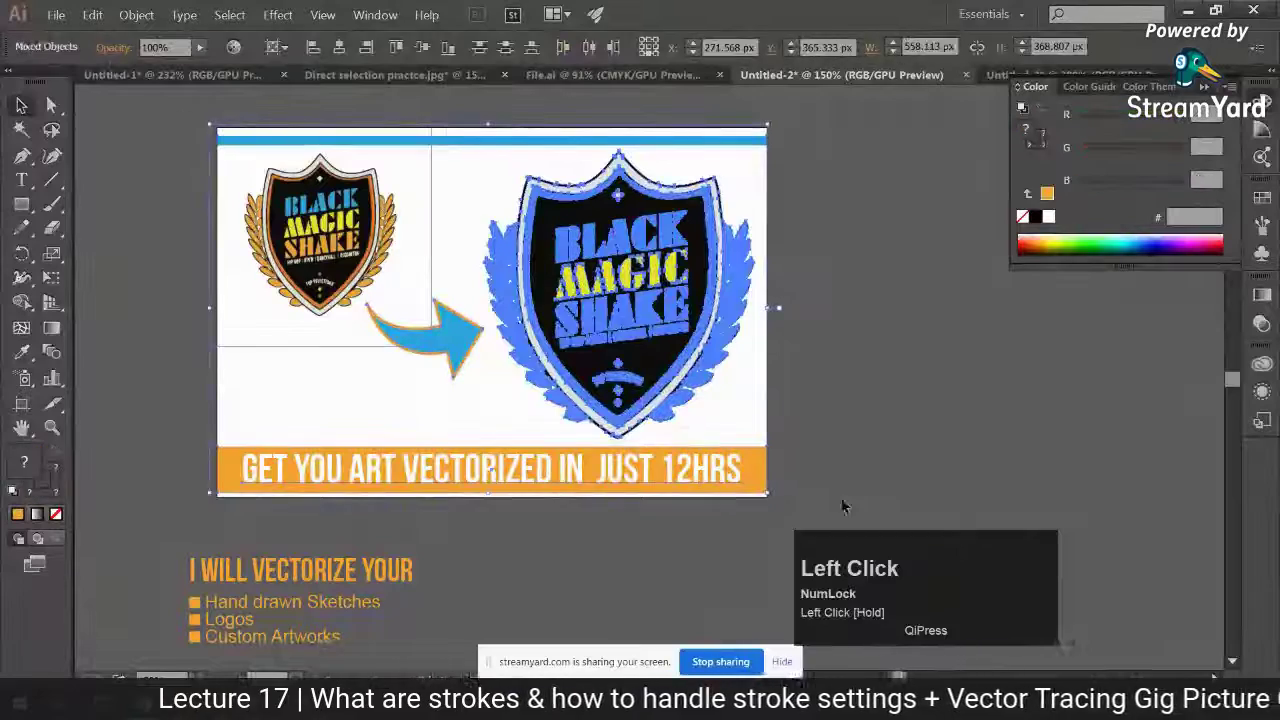
pyautogui.click(841, 497)
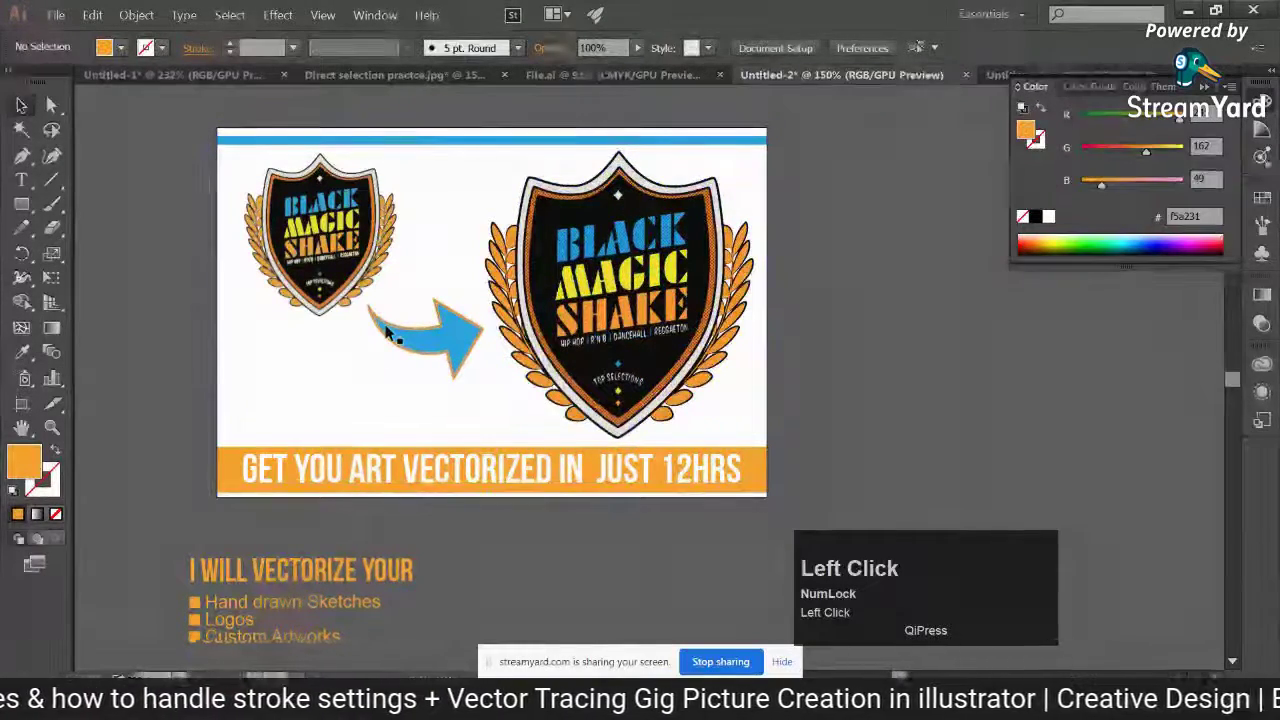
pyautogui.moveTo(463, 362); pyautogui.dragTo(468, 364)
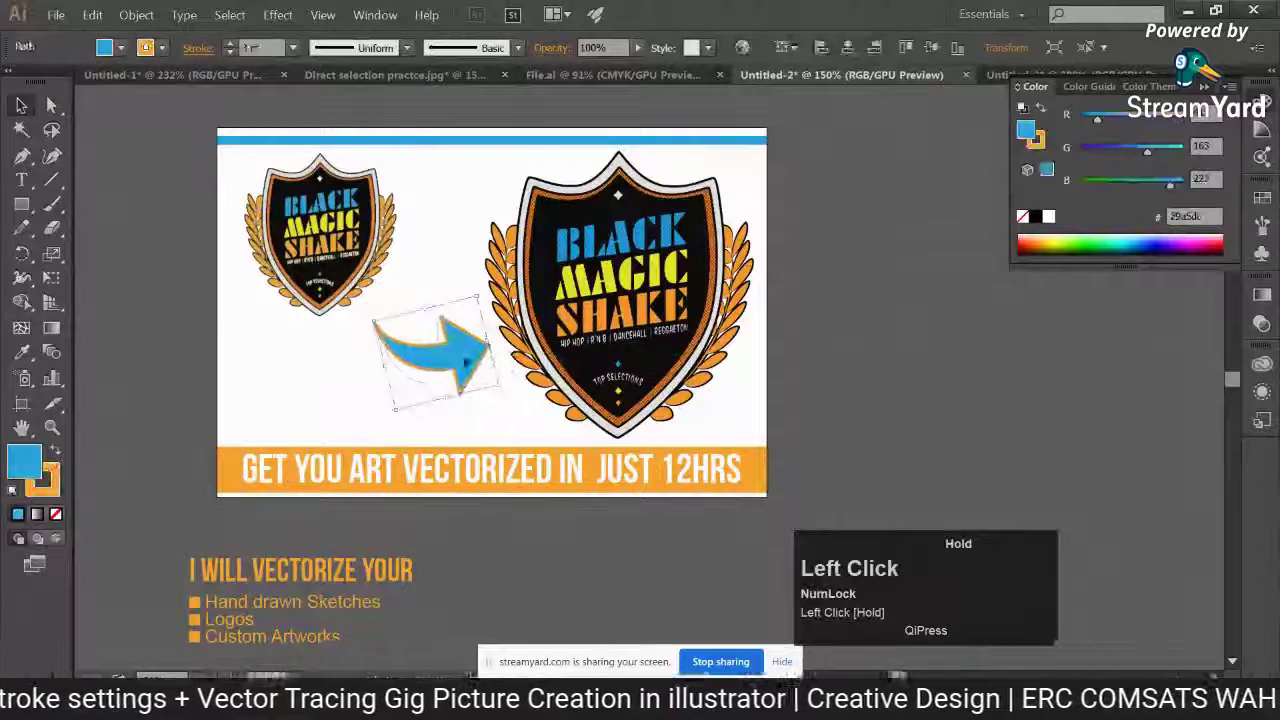
pyautogui.moveTo(410, 322); pyautogui.dragTo(405, 316)
pyautogui.click(360, 272)
pyautogui.moveTo(360, 272); pyautogui.dragTo(370, 272)
pyautogui.click(178, 278)
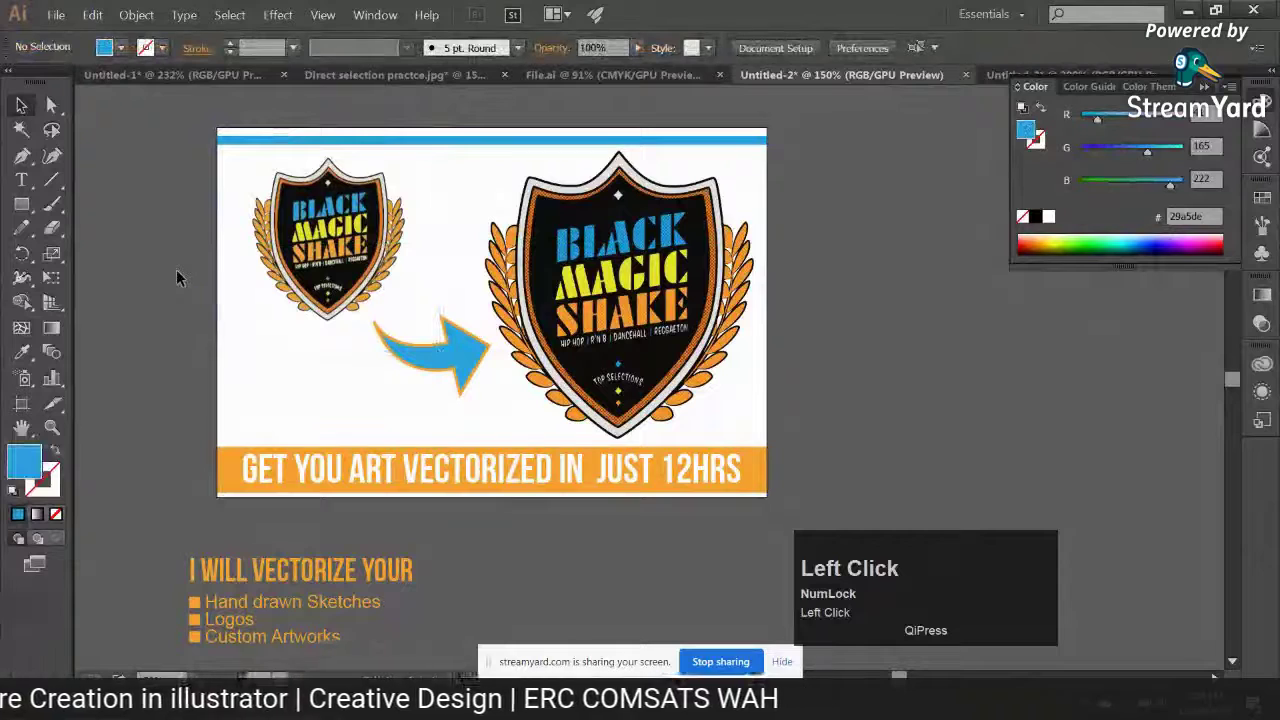
pyautogui.moveTo(455, 345); pyautogui.dragTo(464, 346)
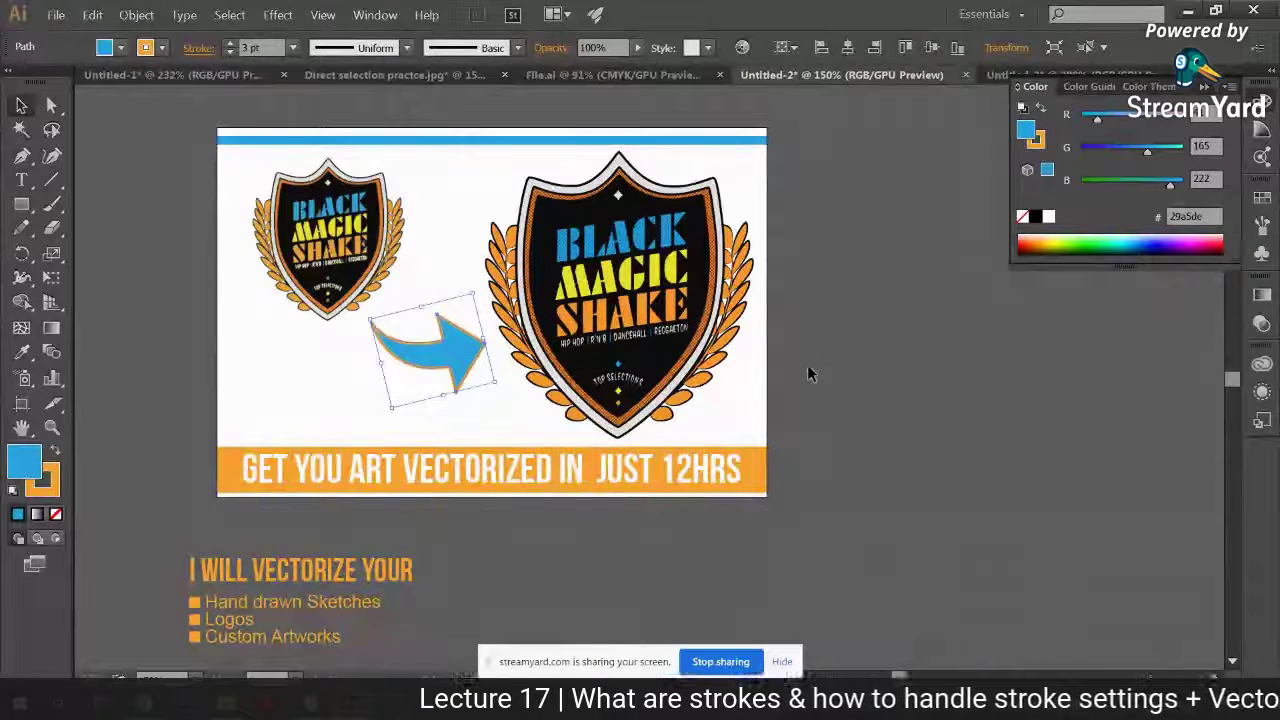
pyautogui.click(182, 109)
pyautogui.hotkey('ctrl', 'a')
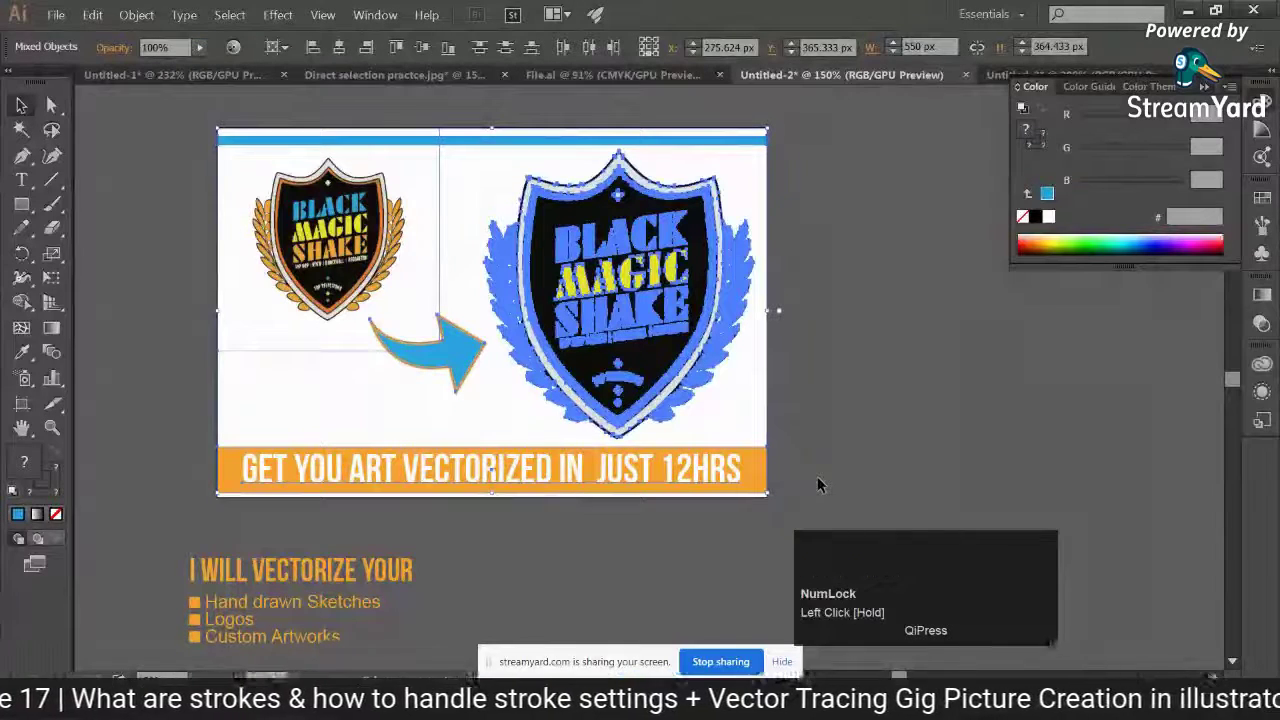
pyautogui.click(193, 119)
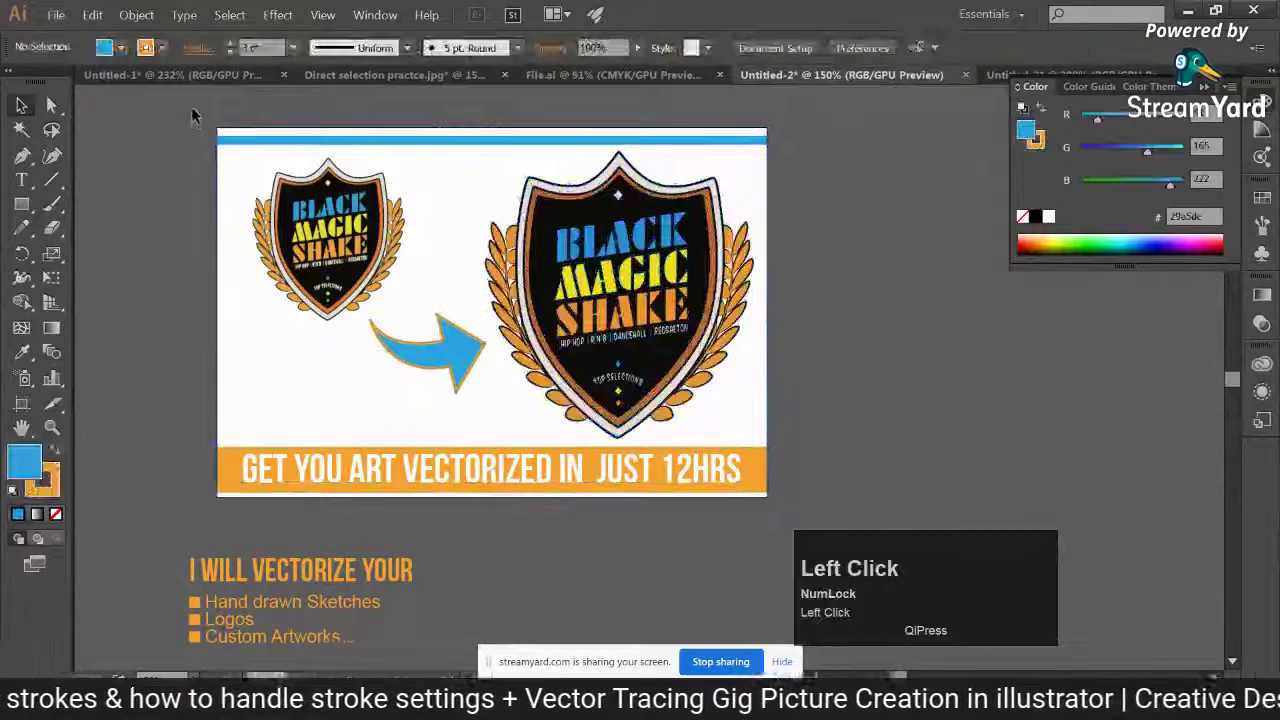
pyautogui.click(447, 261)
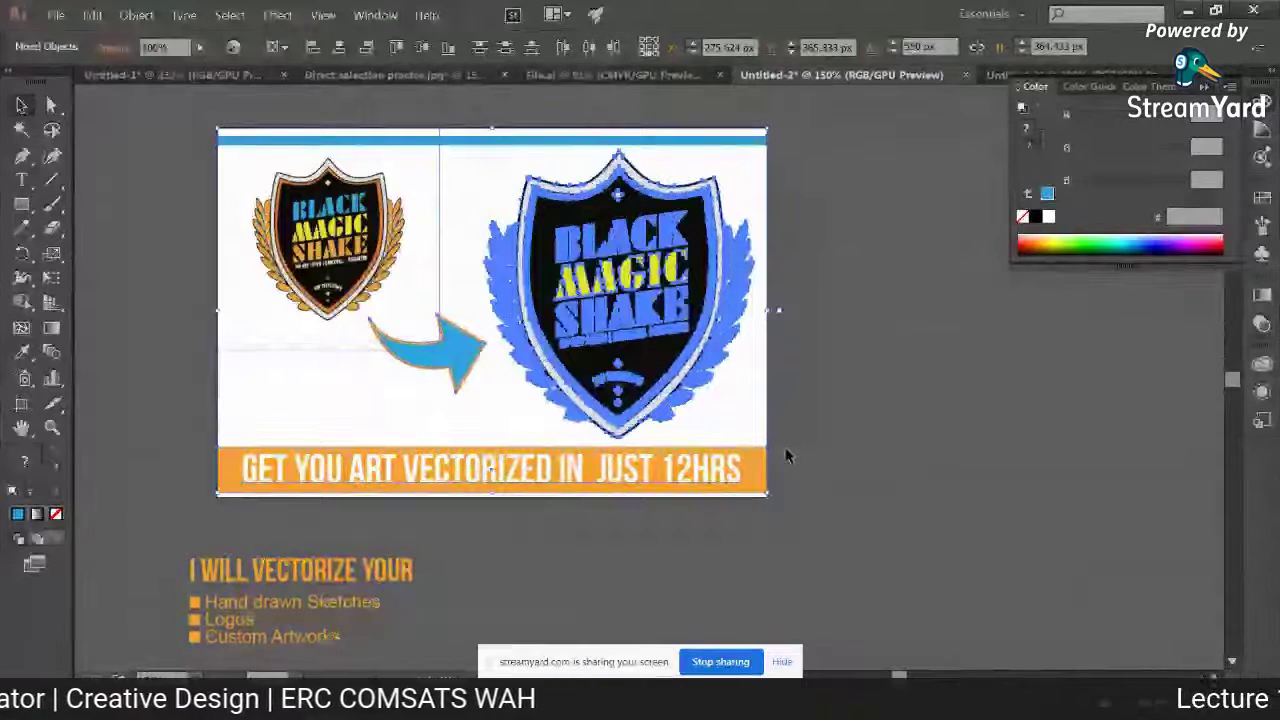
pyautogui.click(786, 456)
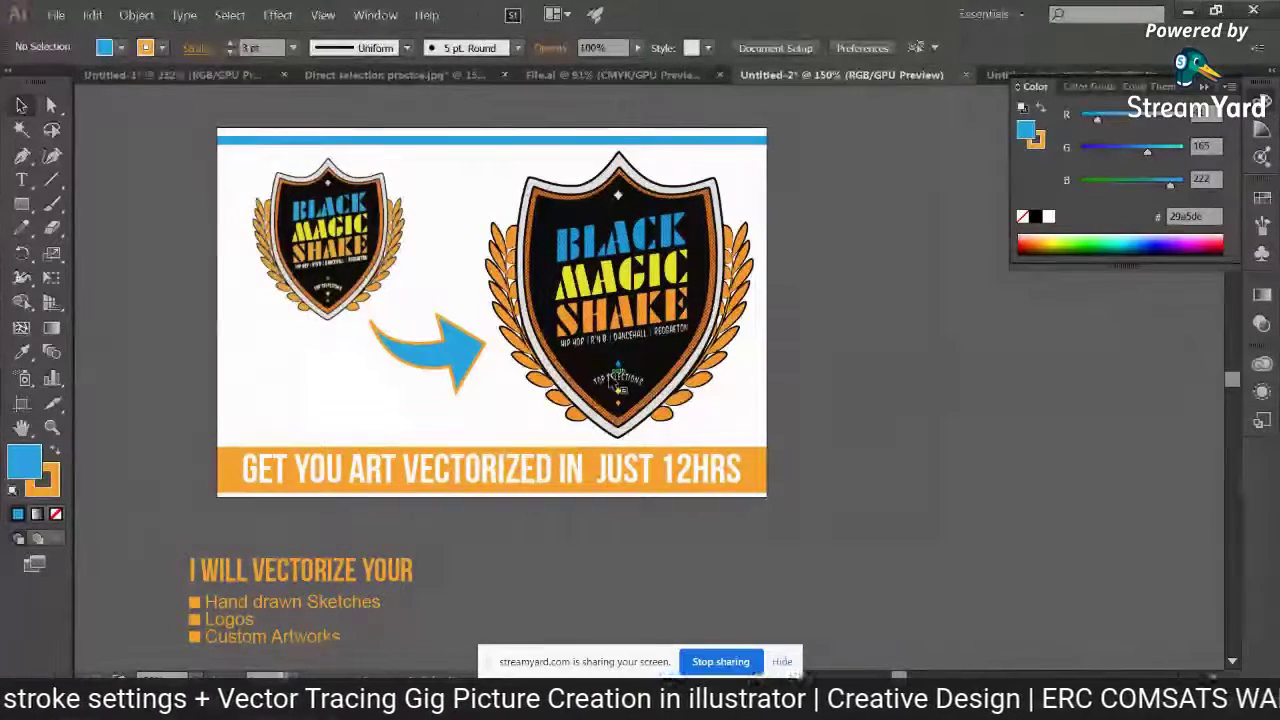
# Add a Multiply drop shadow to the white text on the orange bar, with preview on and a 2 px blur
pyautogui.click(520, 478)
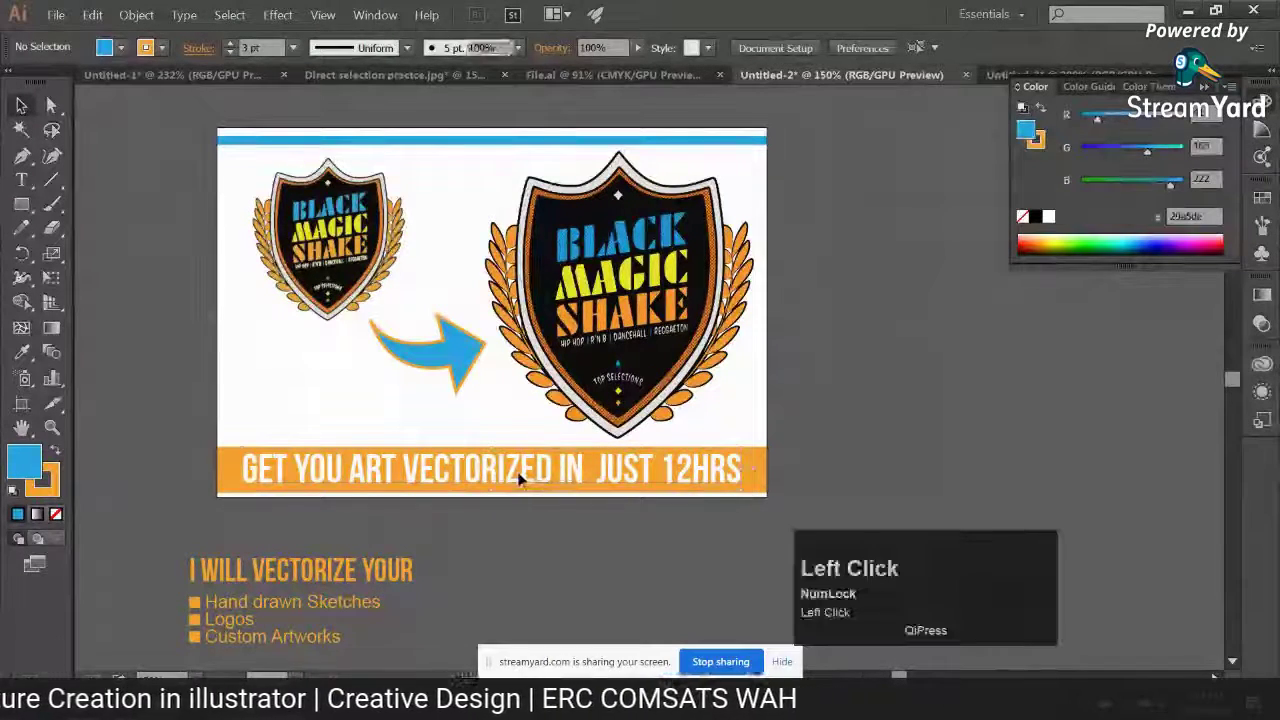
pyautogui.click(278, 14)
pyautogui.moveTo(375, 230)
pyautogui.click(480, 232)
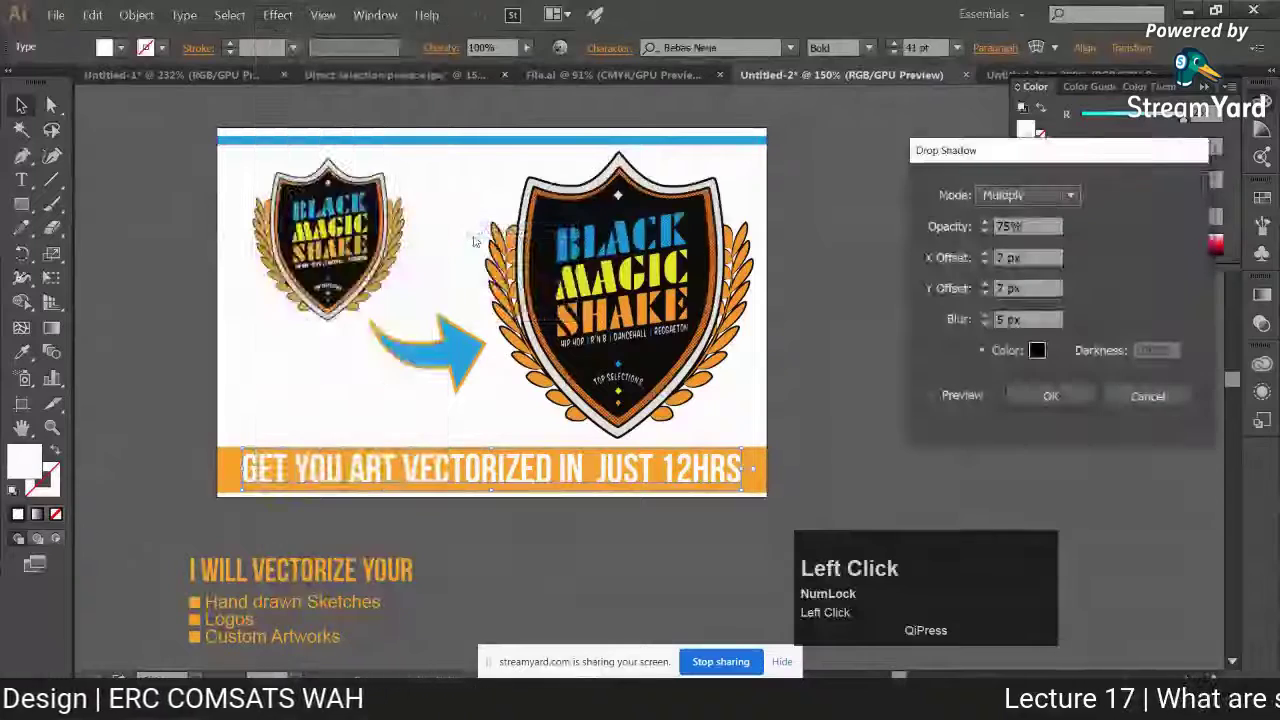
pyautogui.click(933, 395)
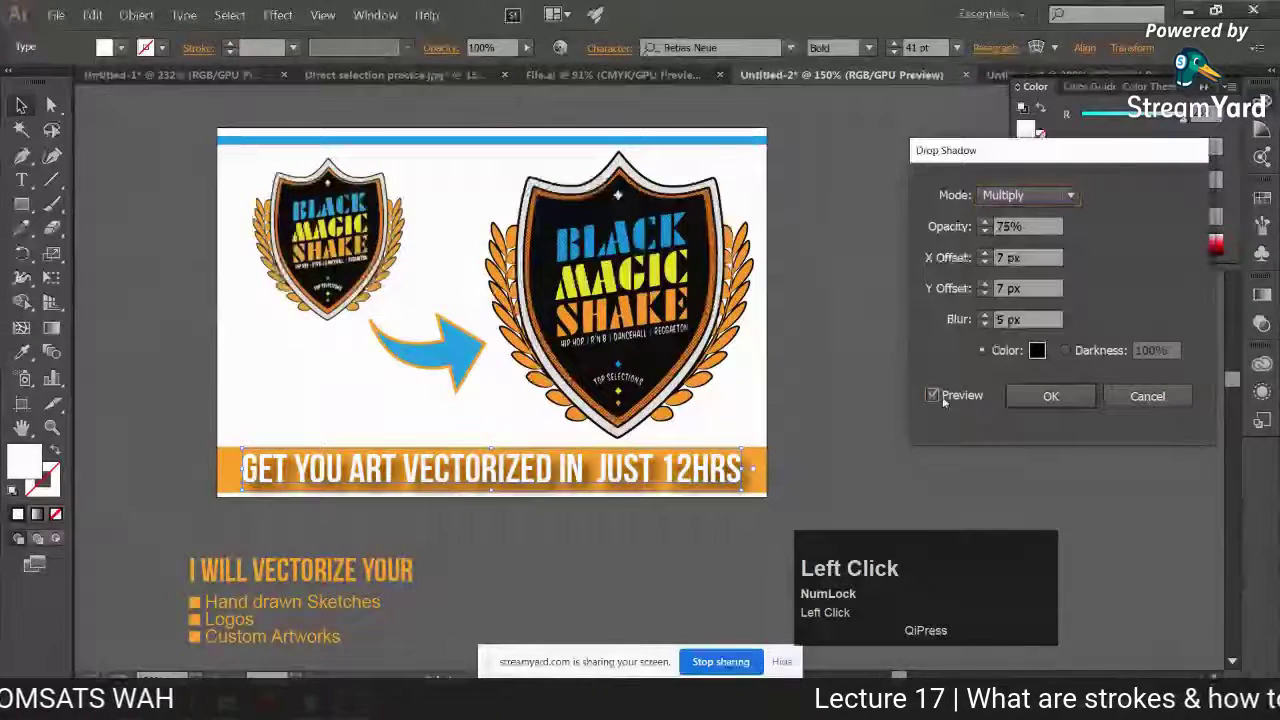
pyautogui.click(984, 325)
pyautogui.click(984, 325)
pyautogui.click(984, 325)
# Set the text shadow's X and Y offsets to 4 px each
pyautogui.click(982, 294)
pyautogui.click(982, 294)
pyautogui.click(982, 294)
pyautogui.click(983, 262)
pyautogui.click(983, 262)
pyautogui.click(983, 262)
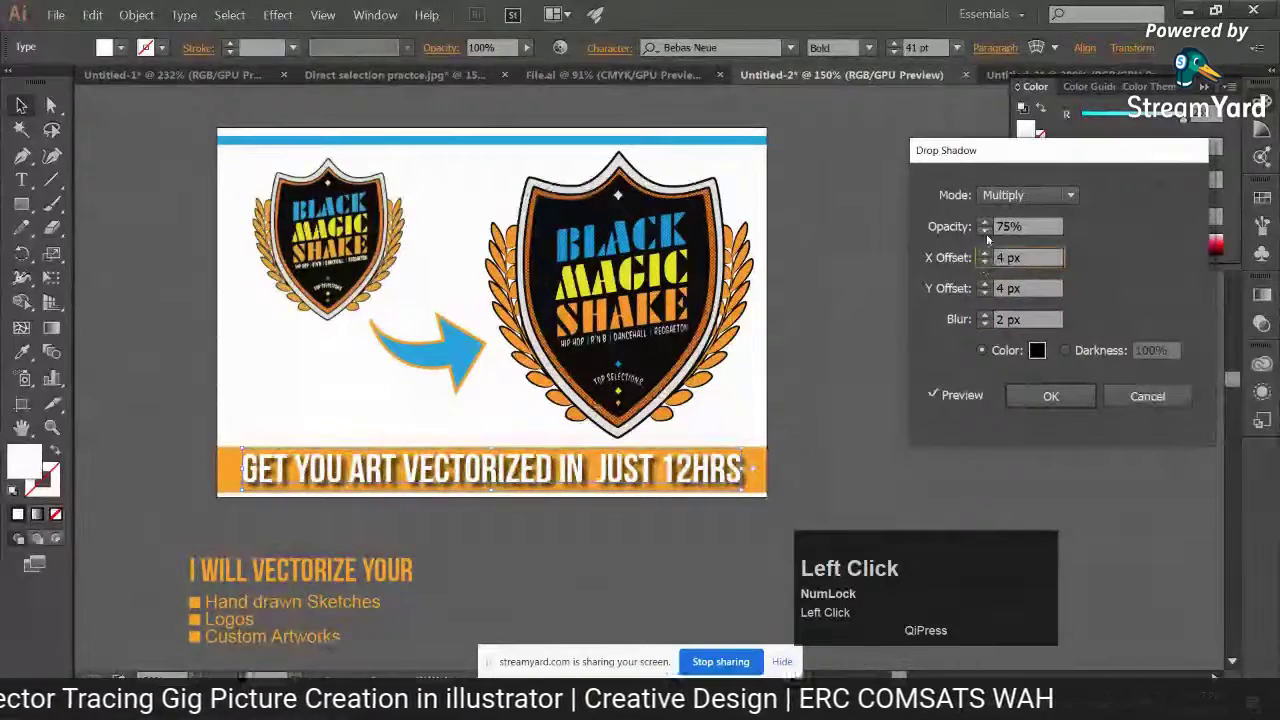
pyautogui.click(847, 402)
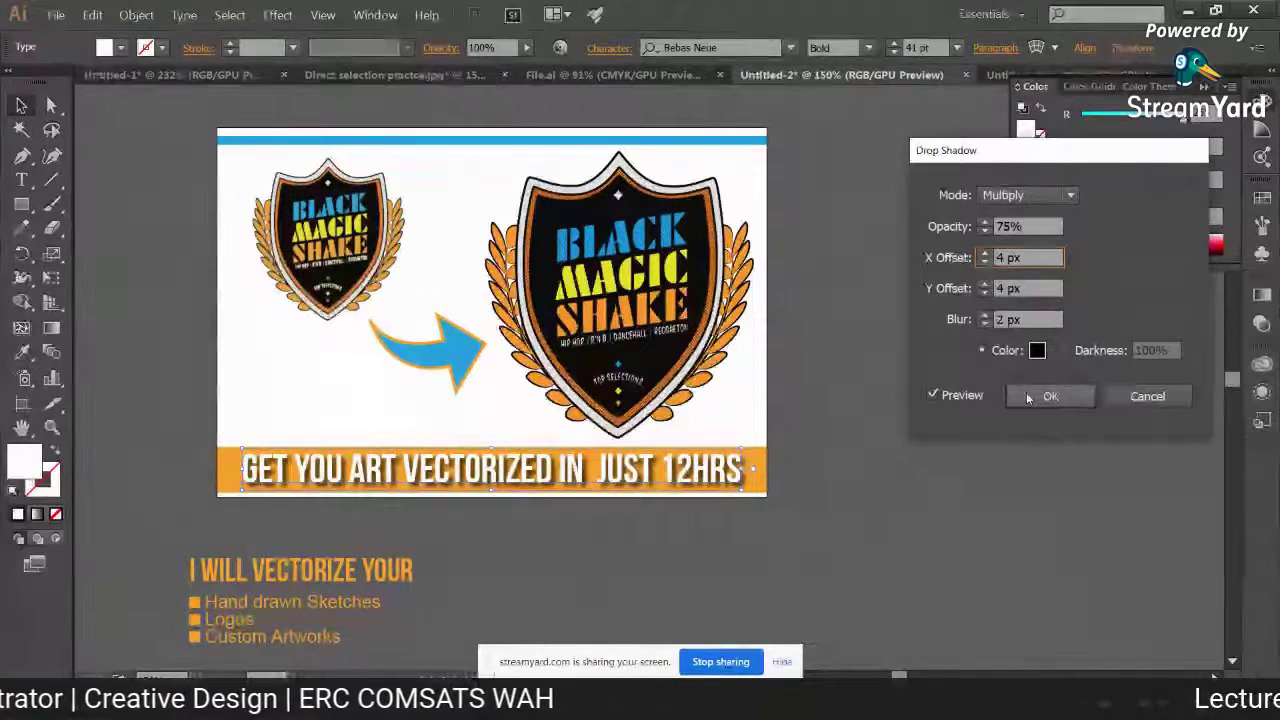
pyautogui.hotkey('ctrl', '=')
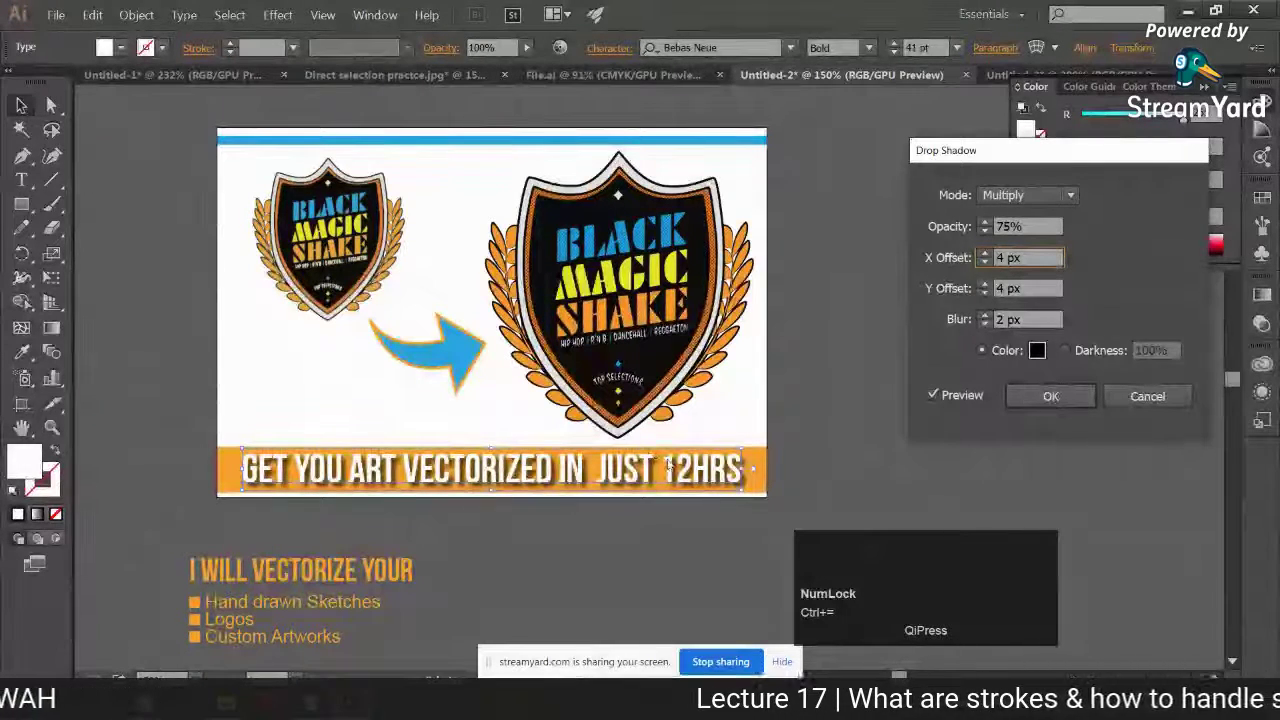
# Lower the text shadow's opacity to 10% and apply the effect
pyautogui.keyDown('shift'); pyautogui.click(984, 231); pyautogui.keyUp('shift')
pyautogui.keyDown('shift'); pyautogui.click(984, 231); pyautogui.keyUp('shift')
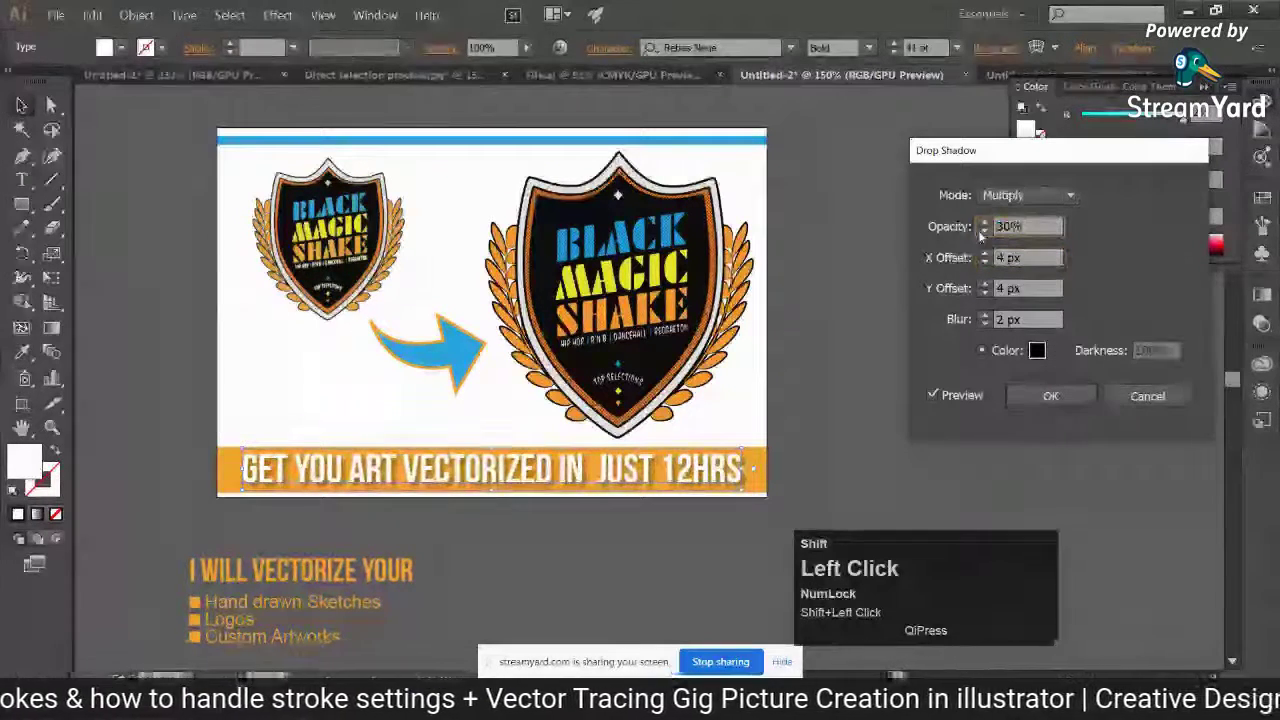
pyautogui.click(1051, 396)
pyautogui.click(826, 445)
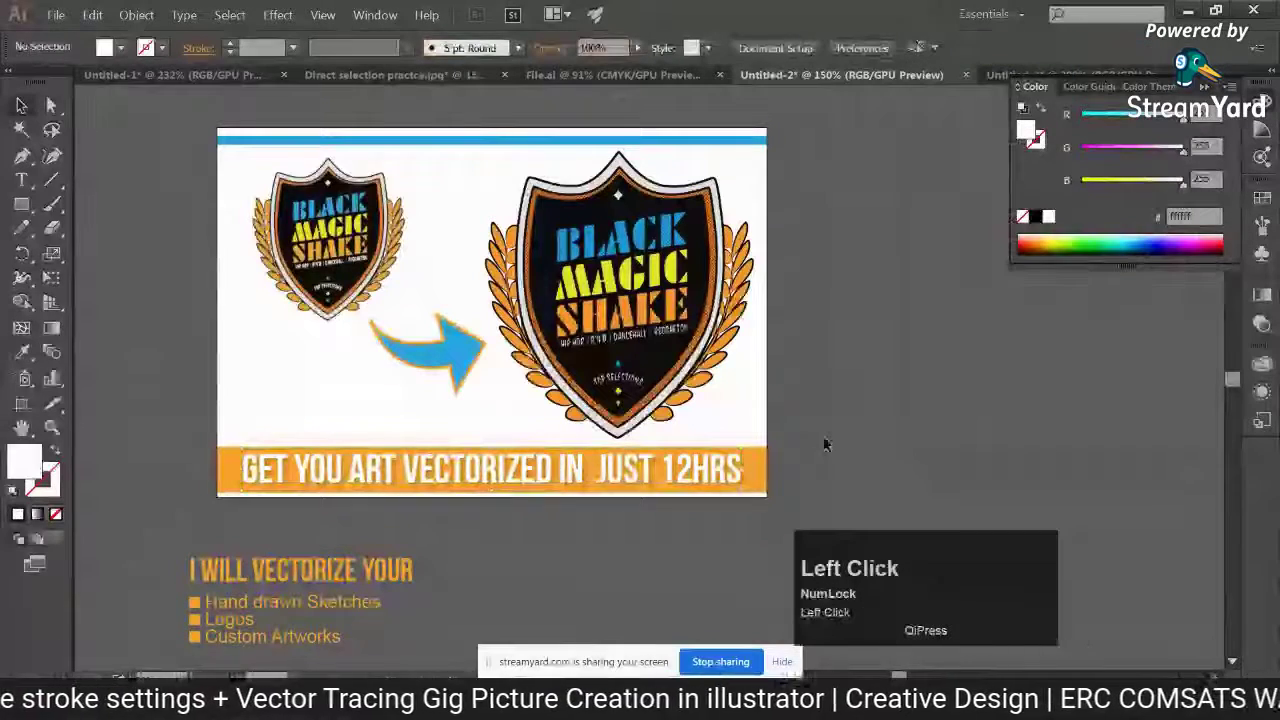
# Duplicate the orange bar with its text directly beneath the artboard
pyautogui.hotkey('ctrl', '+')
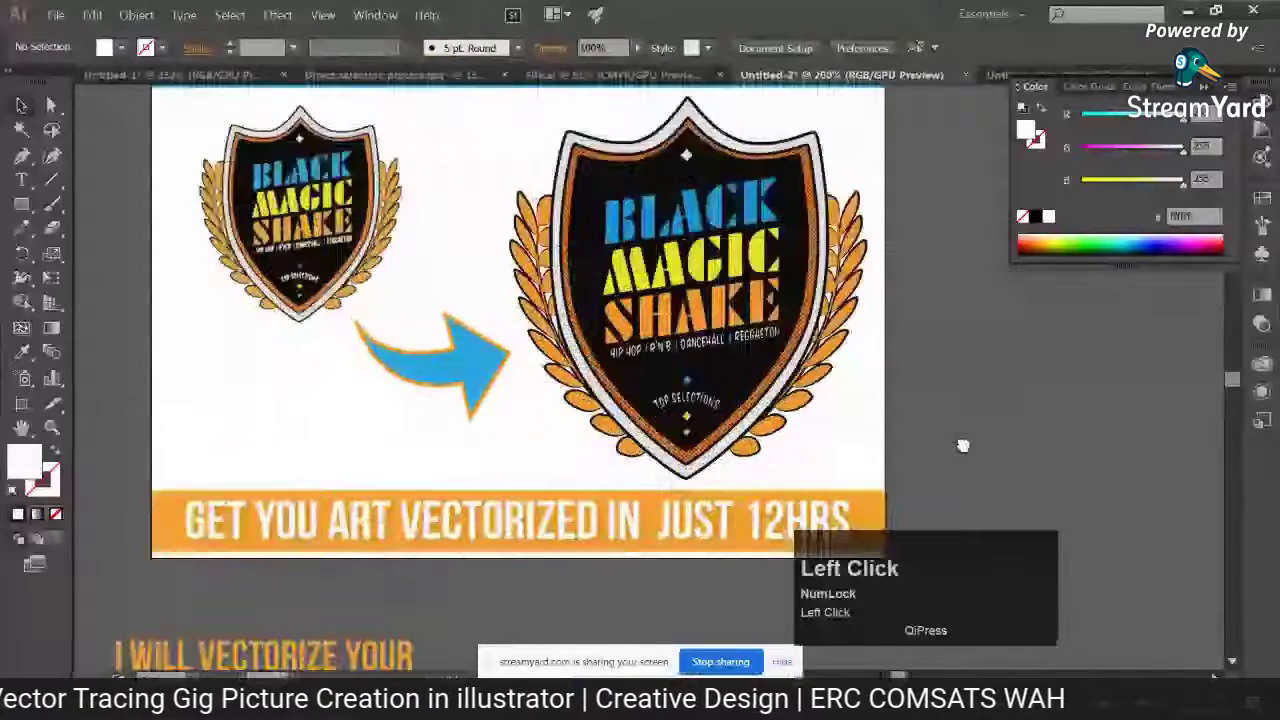
pyautogui.scroll(-3, 600, 420)
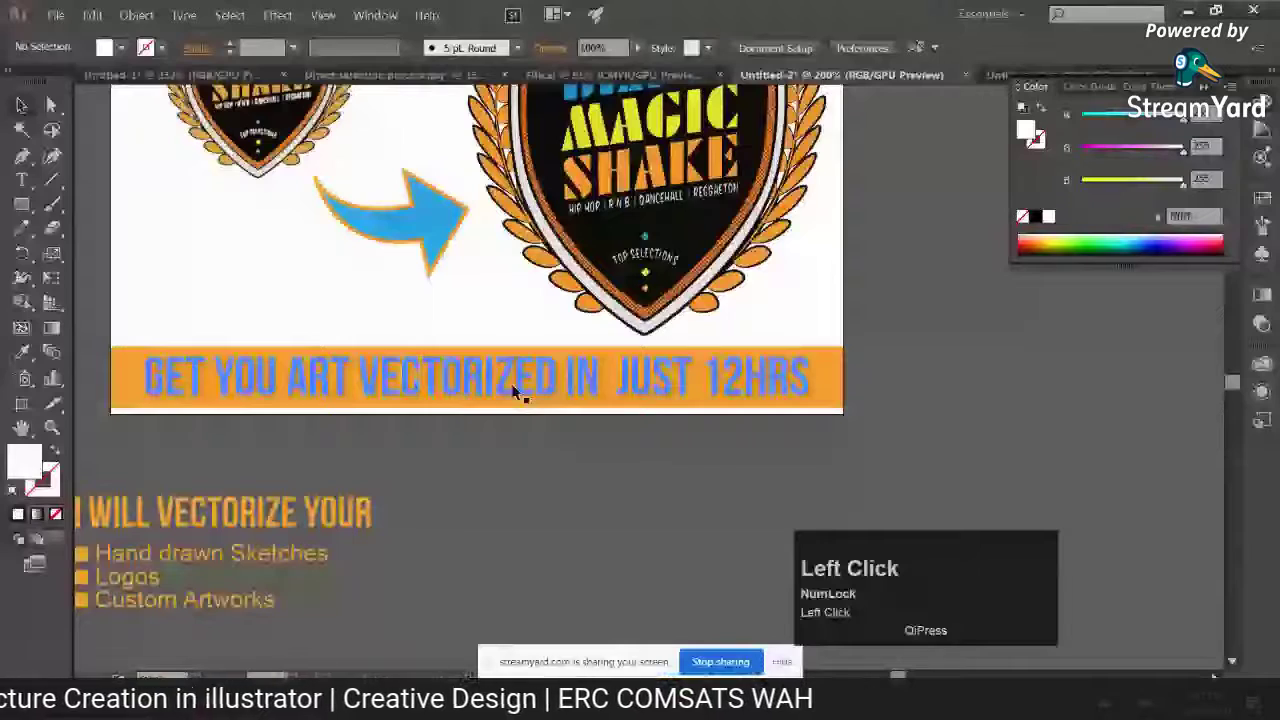
pyautogui.moveTo(515, 392); pyautogui.dragTo(515, 472)
pyautogui.hotkey('ctrl', 'z')
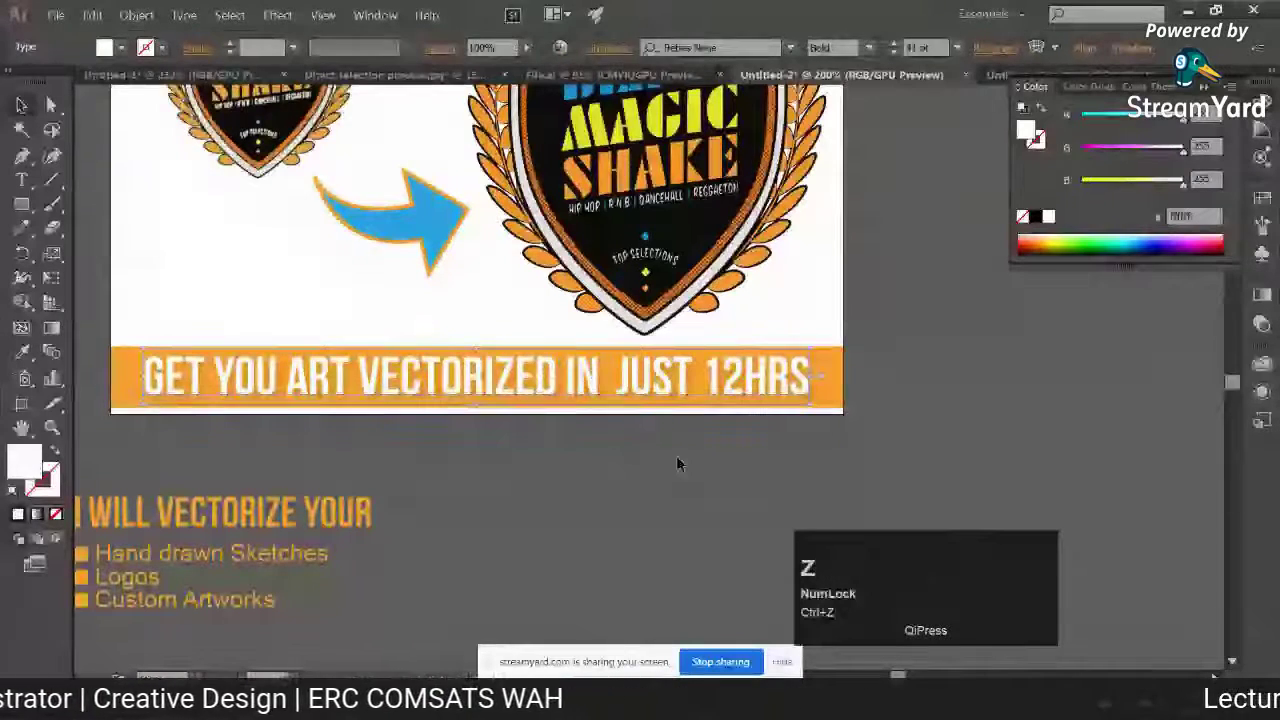
pyautogui.hscroll(3, 500, 420)
pyautogui.moveTo(324, 378); pyautogui.dragTo(345, 450)
pyautogui.moveTo(372, 510); pyautogui.dragTo(548, 565)
# Remove the drop shadow from the copied bar's text through its appearance attributes
pyautogui.click(366, 14)
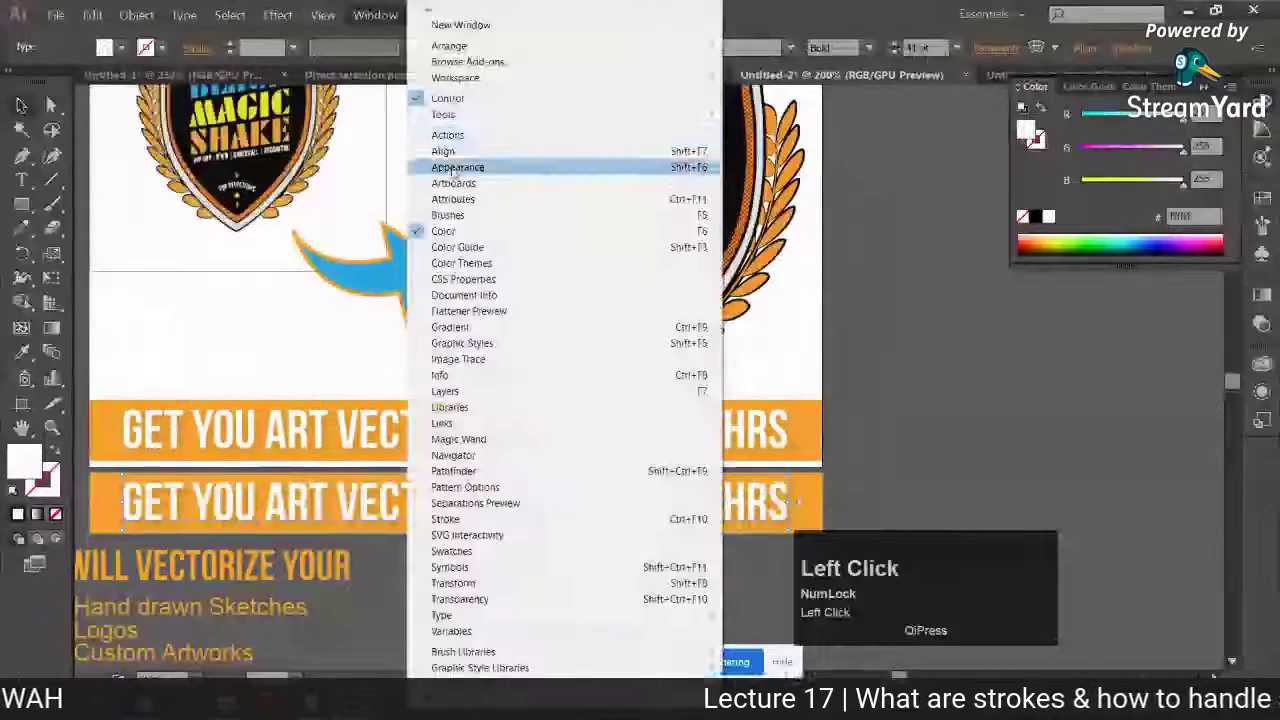
pyautogui.click(457, 163)
pyautogui.click(1204, 351)
pyautogui.click(1030, 318)
# Duplicate the orange bar and its text once more, placing this copy below and to the right of the other two
pyautogui.moveTo(1021, 318); pyautogui.dragTo(1179, 255)
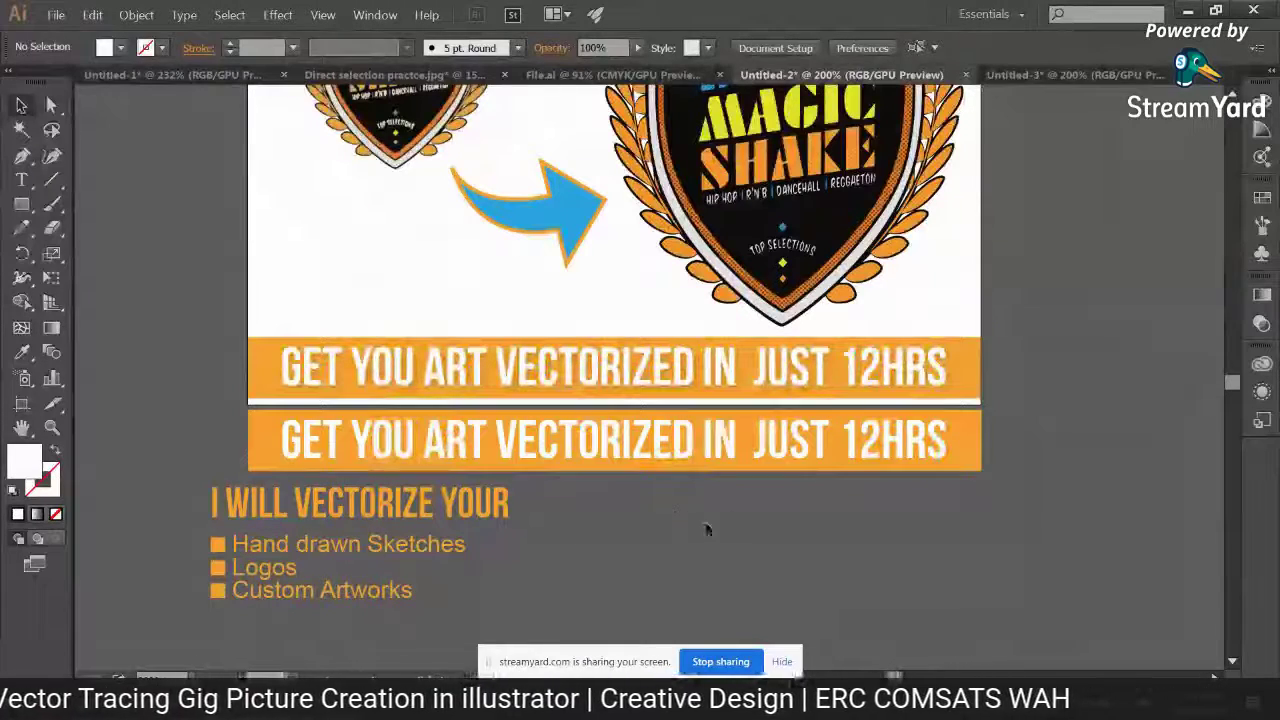
pyautogui.moveTo(712, 509); pyautogui.dragTo(556, 437)
pyautogui.moveTo(538, 440); pyautogui.dragTo(411, 344)
pyautogui.moveTo(586, 369); pyautogui.dragTo(742, 460)
# Apply a new, more opaque Multiply drop shadow to the third bar's text, with 4 px offsets and 2 px blur
pyautogui.click(277, 14)
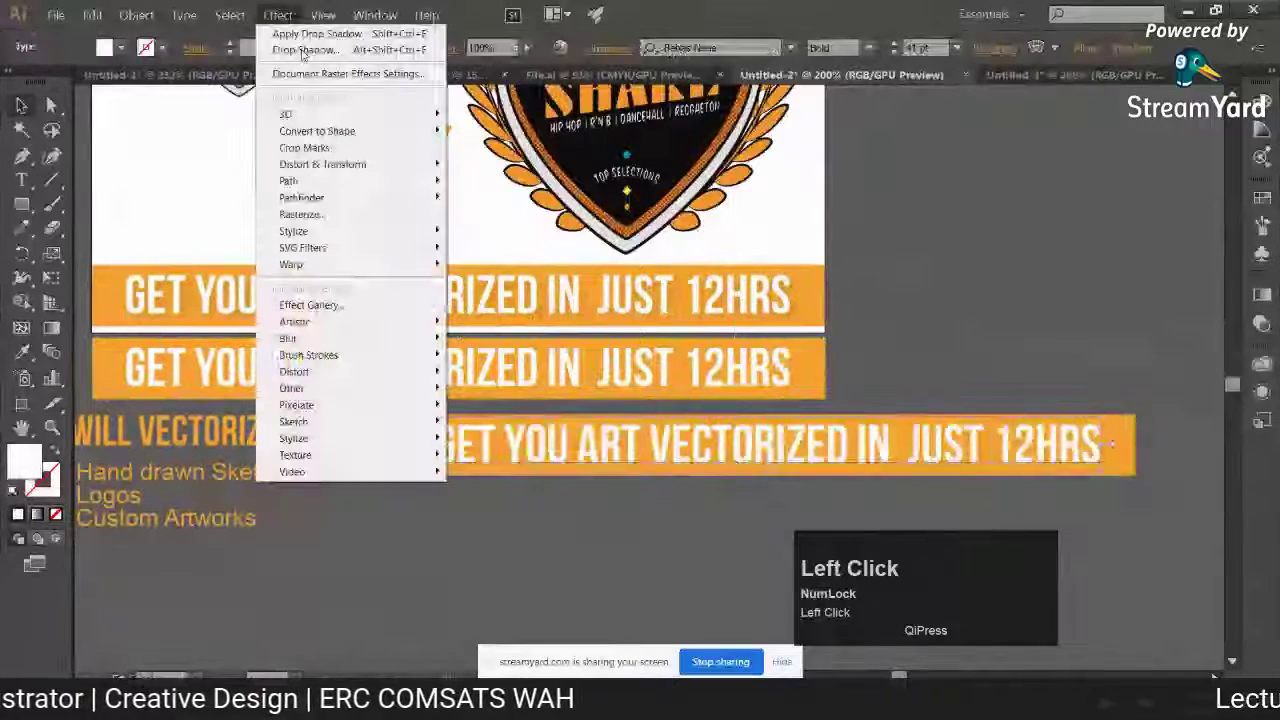
pyautogui.moveTo(380, 231)
pyautogui.click(497, 231)
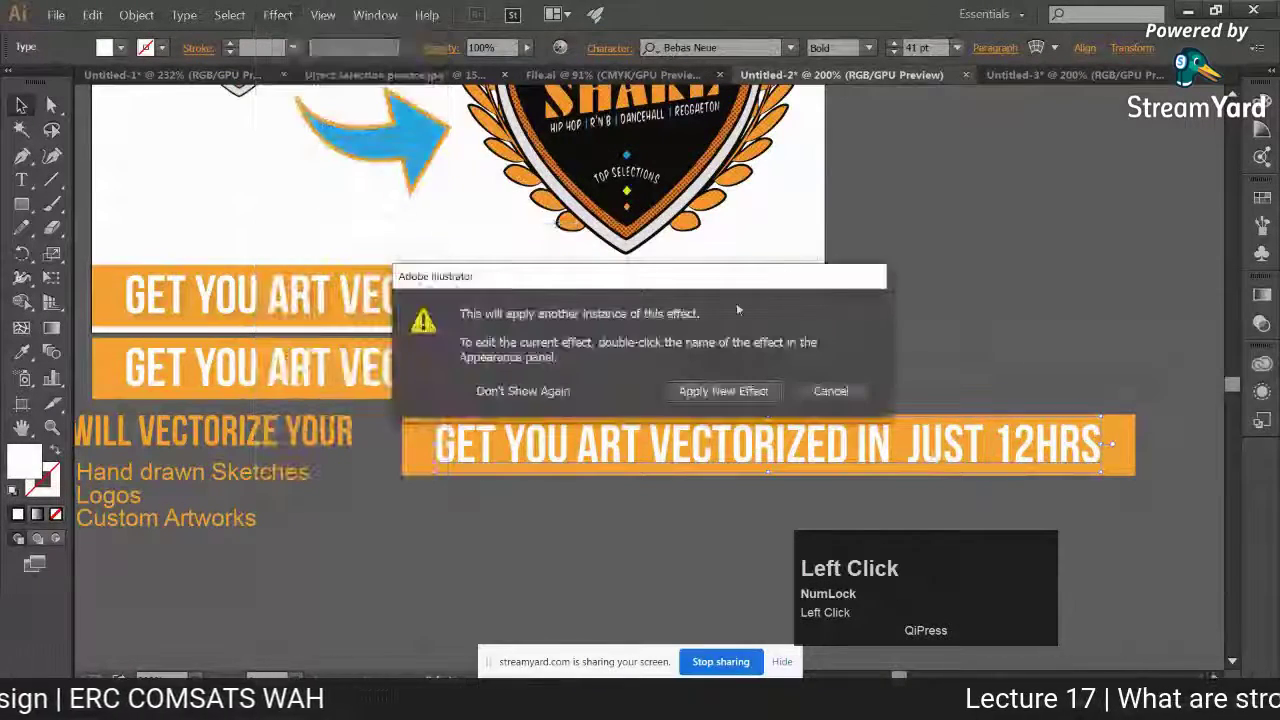
pyautogui.click(722, 389)
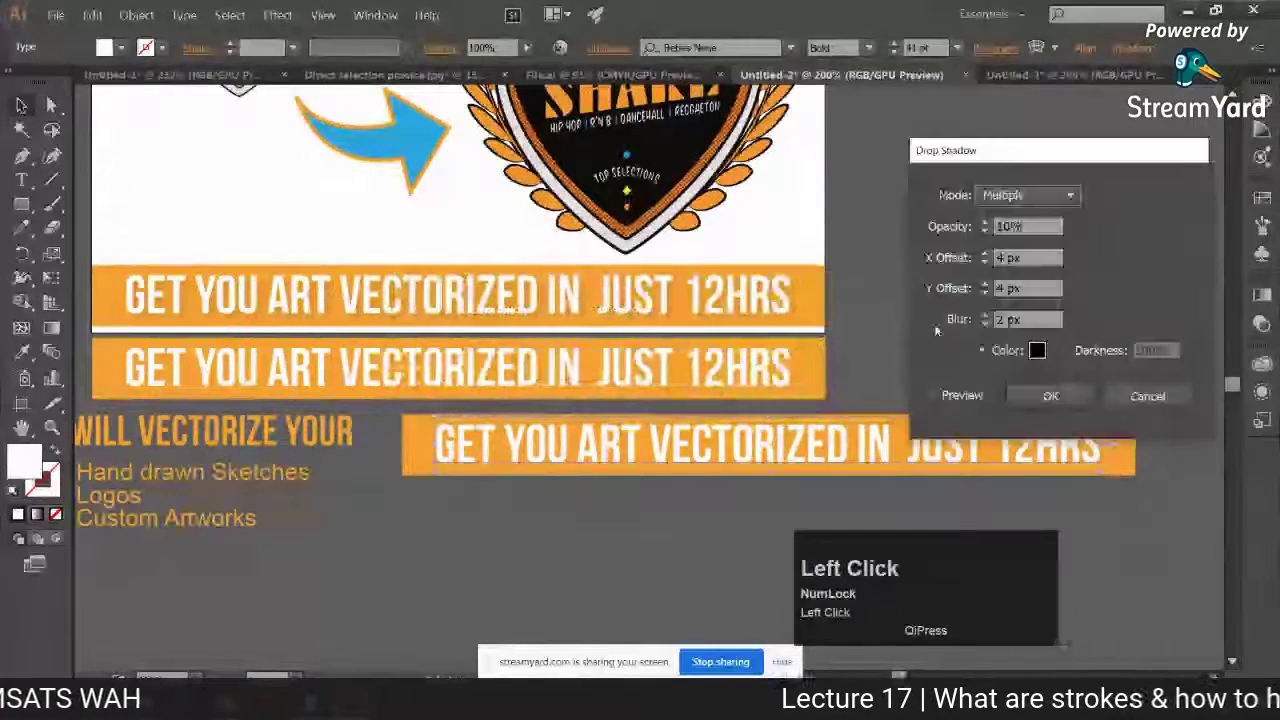
pyautogui.click(932, 395)
pyautogui.keyDown('shift'); pyautogui.click(986, 223); pyautogui.keyUp('shift')
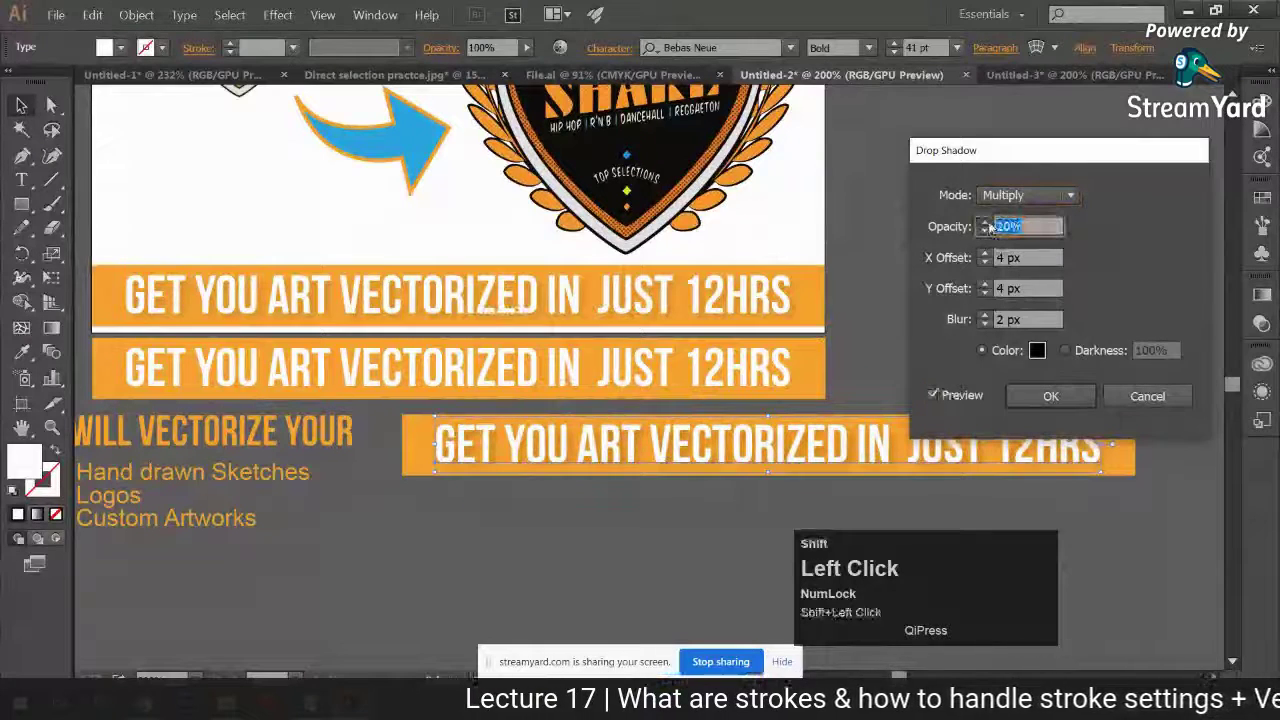
pyautogui.click(1050, 396)
pyautogui.click(748, 482)
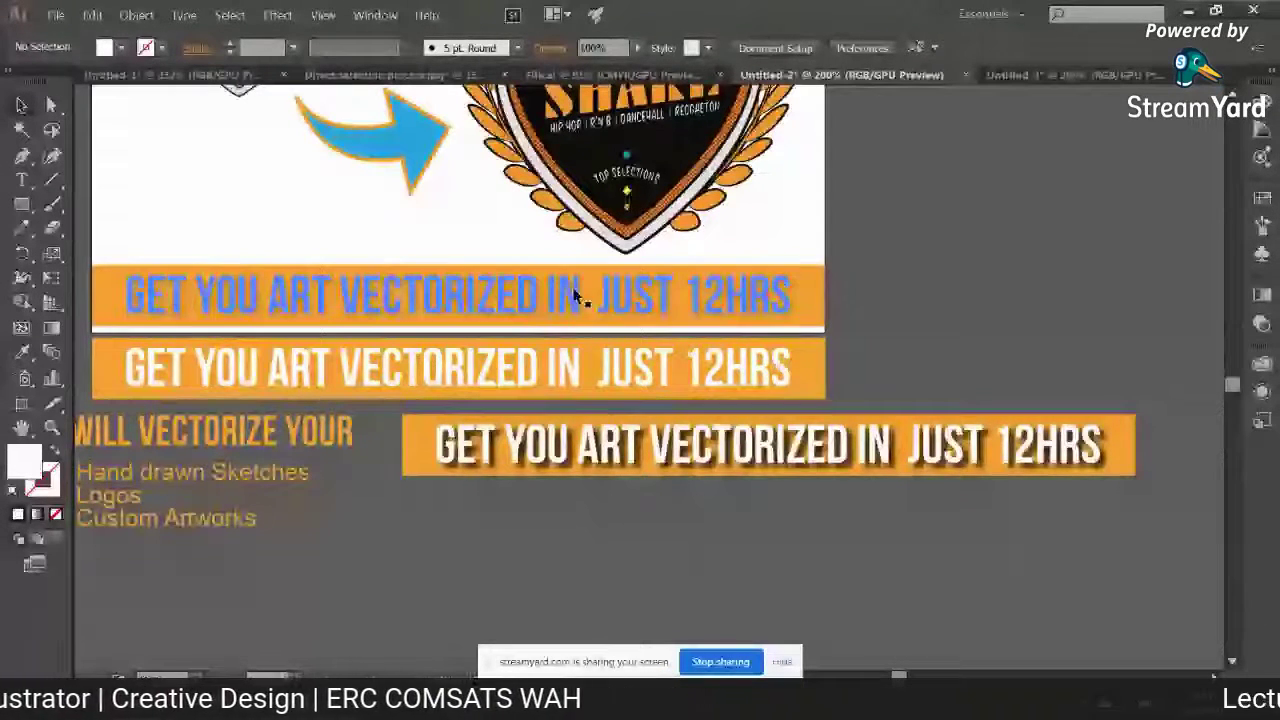
pyautogui.click(700, 445)
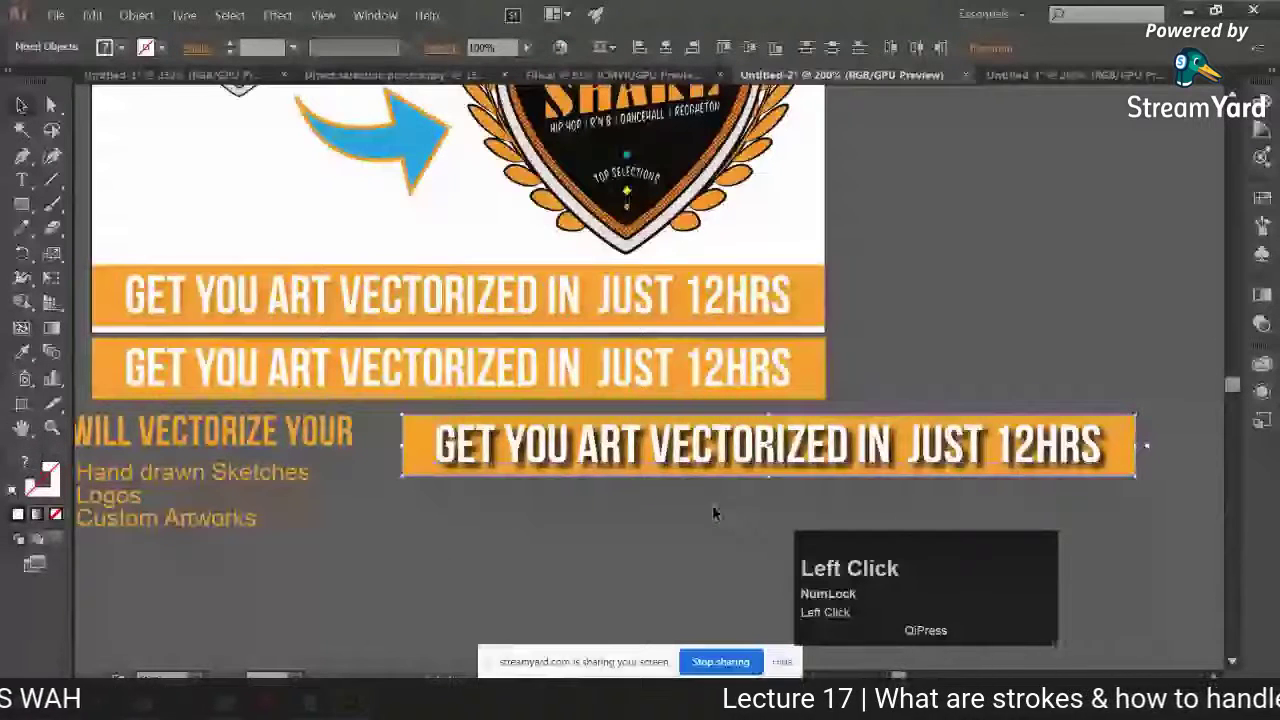
pyautogui.moveTo(230, 438); pyautogui.dragTo(447, 500)
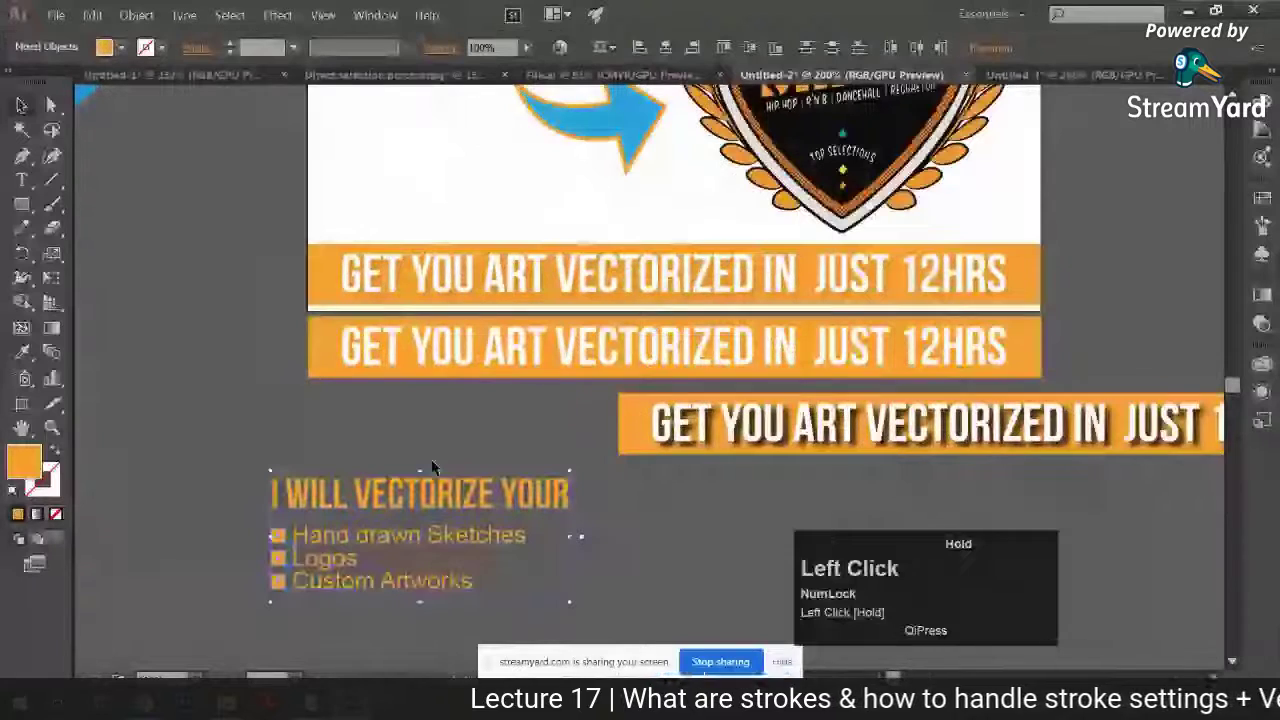
pyautogui.press('space')
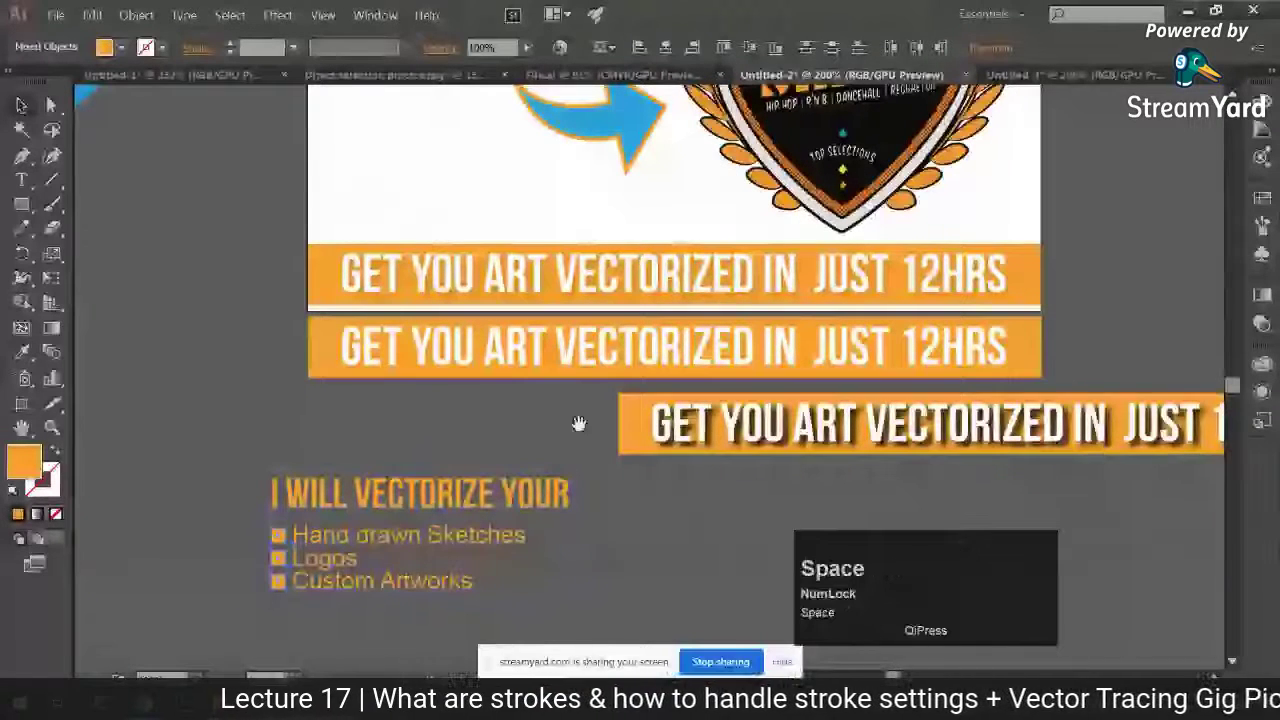
pyautogui.moveTo(578, 423); pyautogui.dragTo(480, 487)
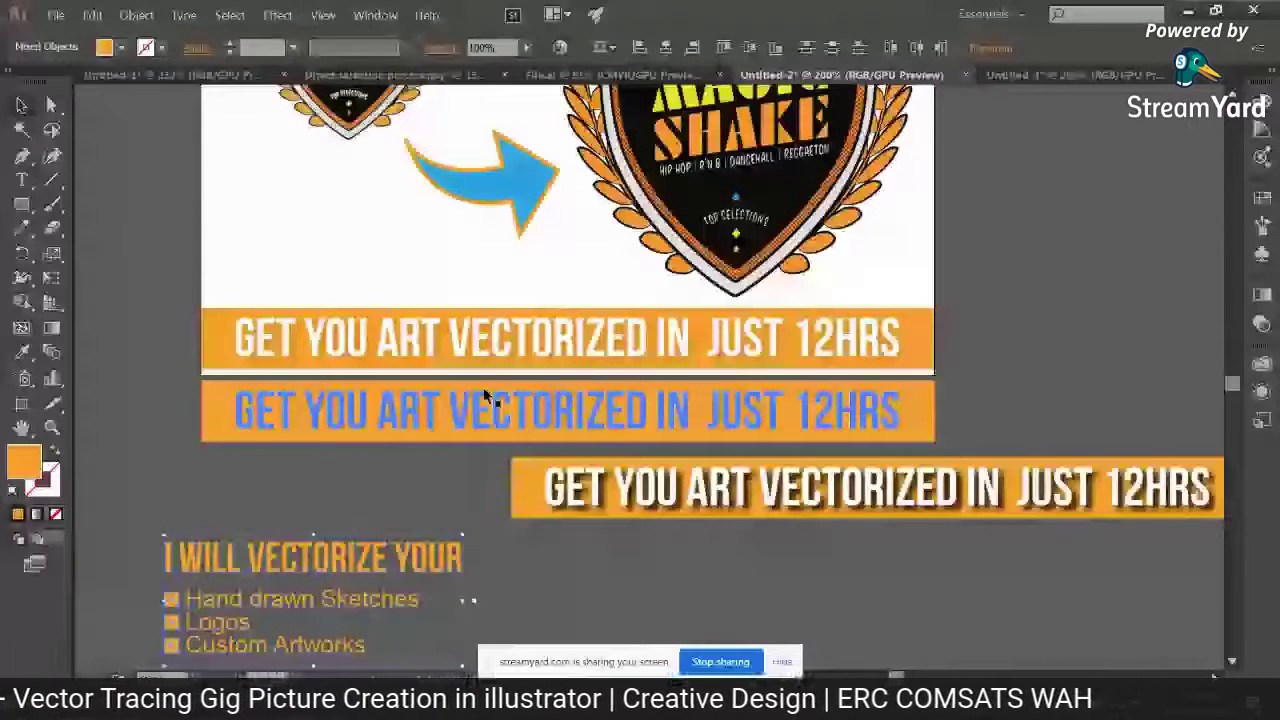
pyautogui.moveTo(510, 122); pyautogui.dragTo(518, 342)
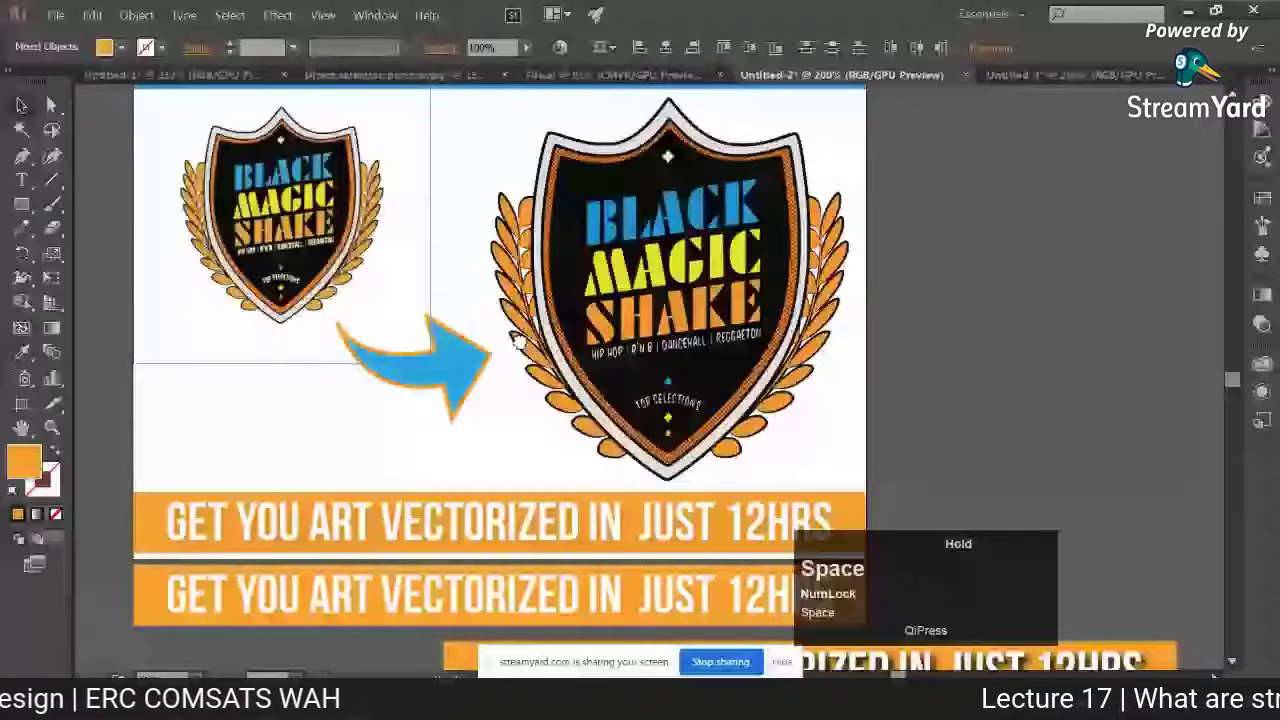
pyautogui.hotkey('ctrl', '-')
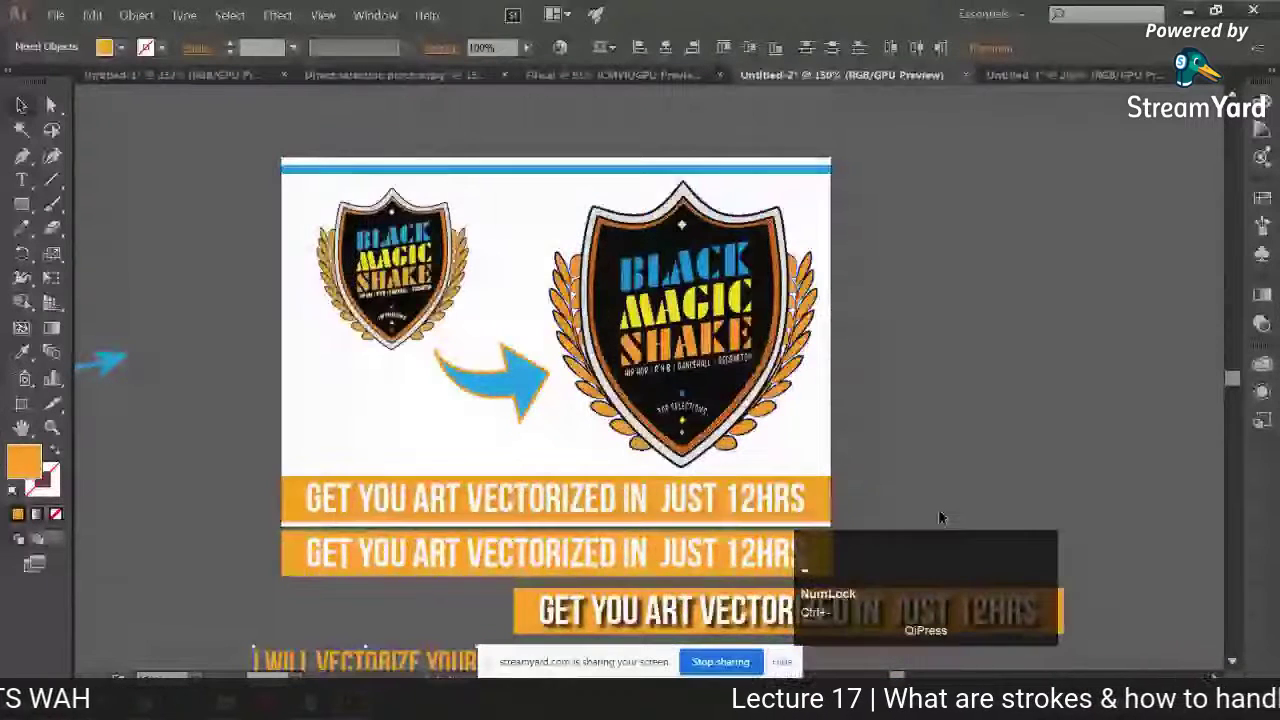
pyautogui.moveTo(939, 516); pyautogui.dragTo(834, 385)
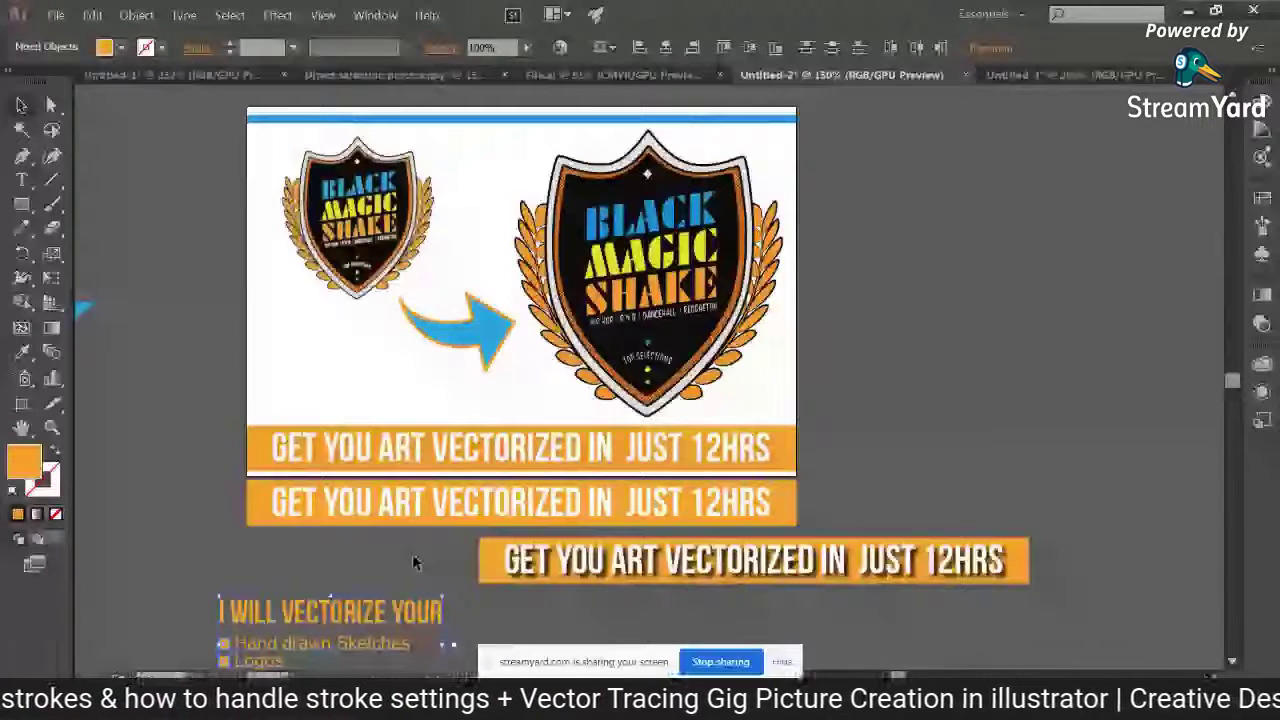
pyautogui.click(180, 7)
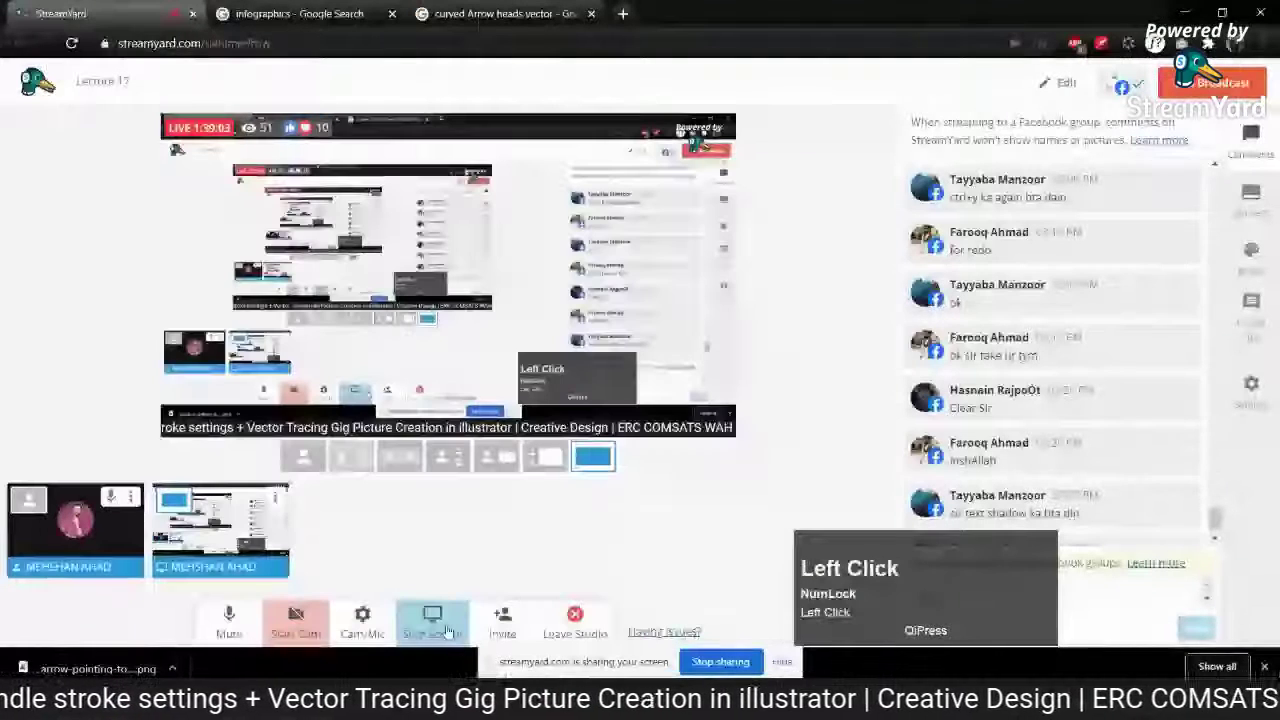
# Look through the viewers' earlier comments and copy the guest invitation link for the broadcast studio
pyautogui.scroll(2, 1067, 364)
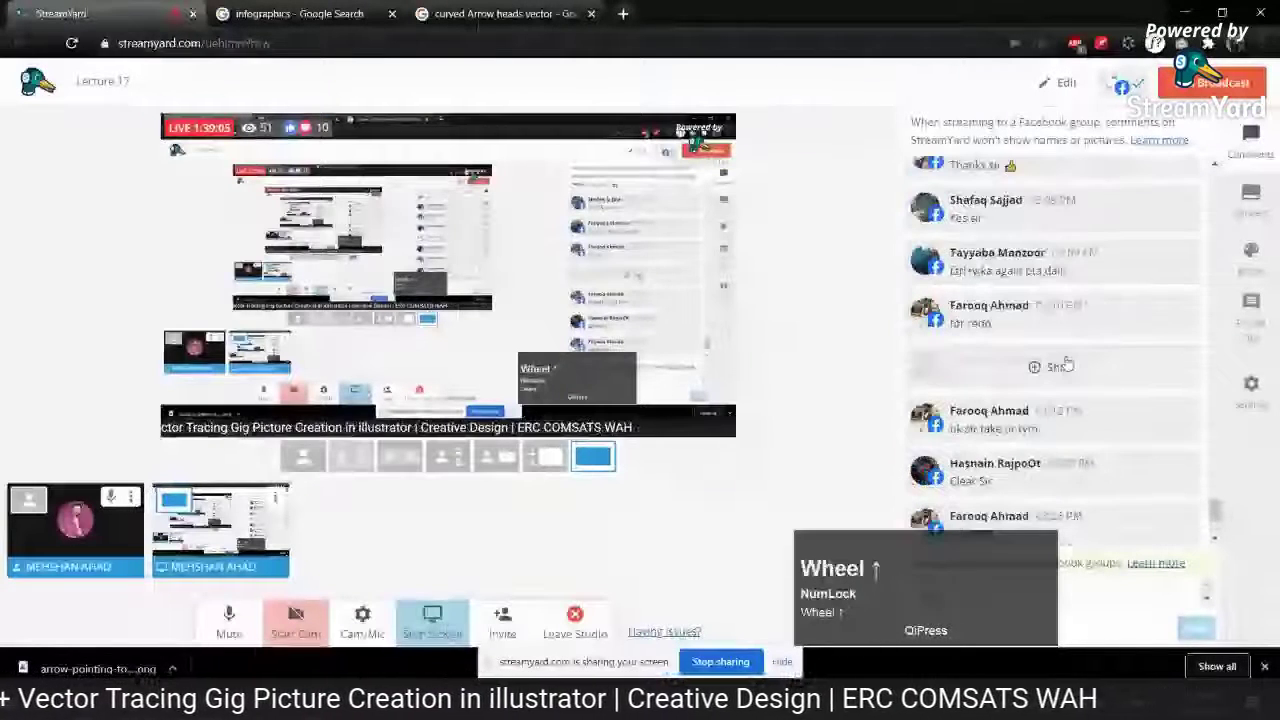
pyautogui.scroll(2, 1067, 364)
pyautogui.scroll(3, 1067, 364)
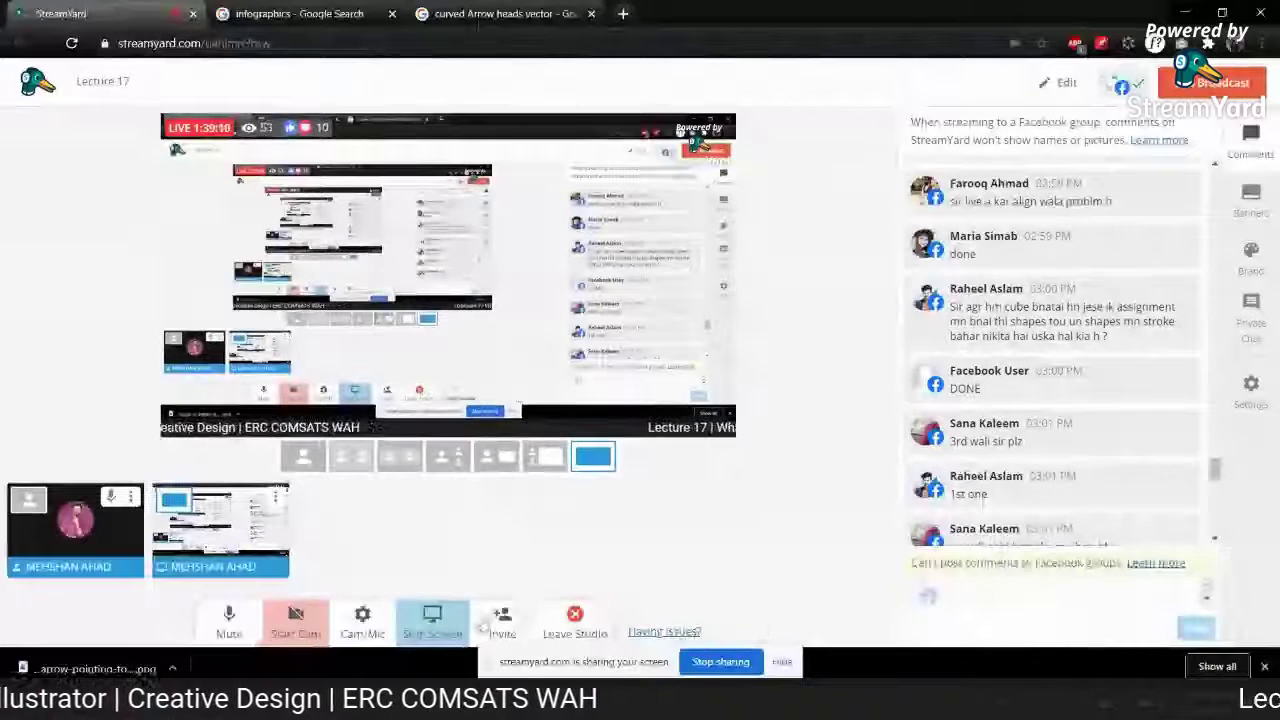
pyautogui.click(503, 619)
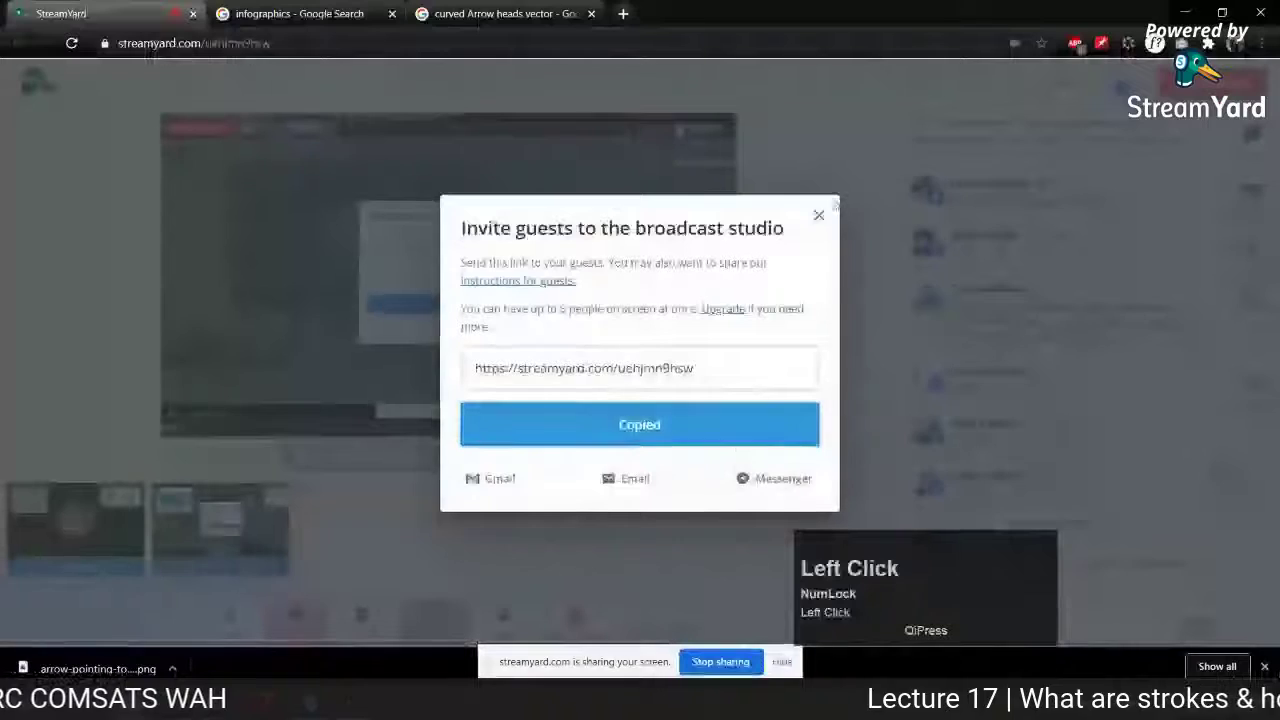
pyautogui.click(833, 204)
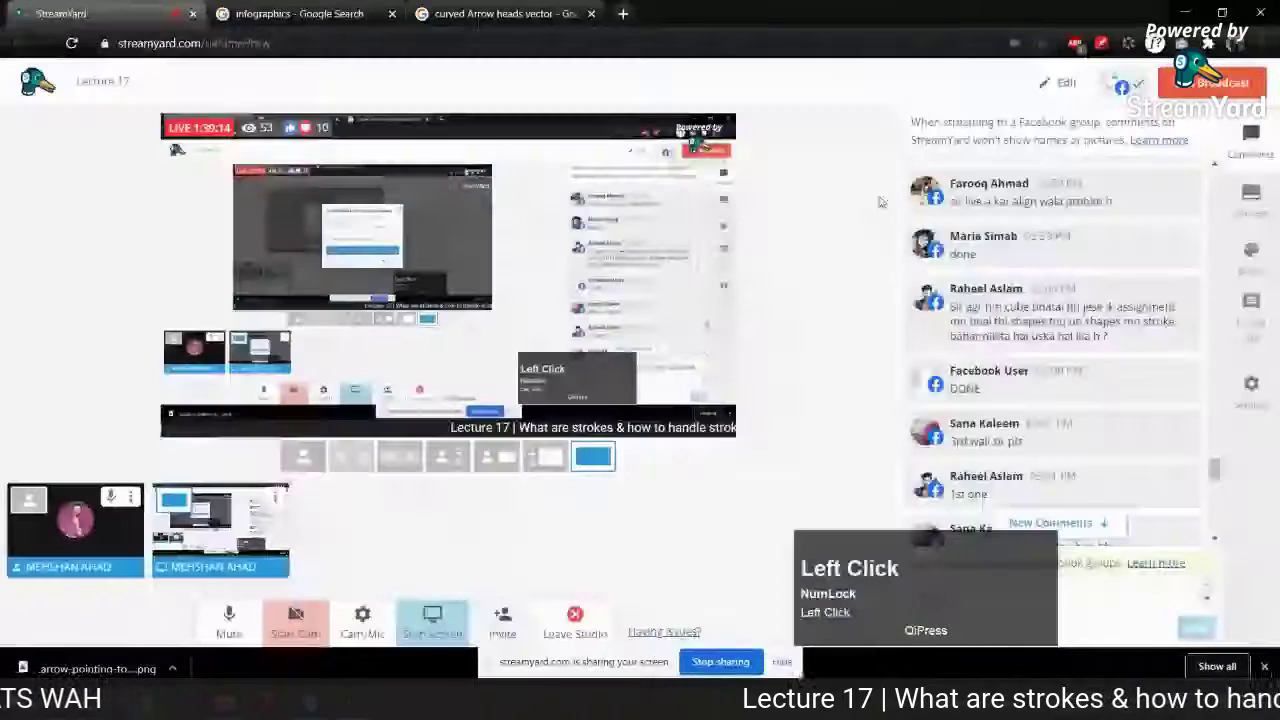
# Open the live broadcast on Facebook, post the studio invitation link as a comment, and close the page
pyautogui.click(1125, 87)
pyautogui.click(995, 311)
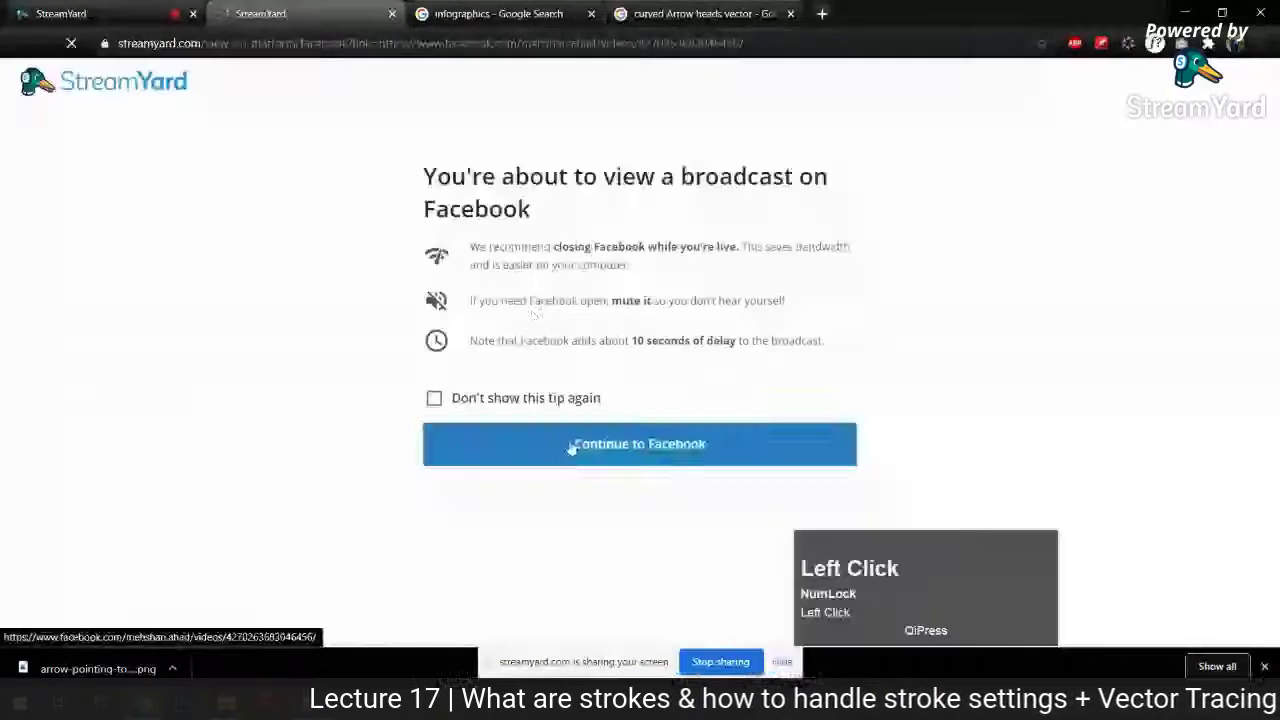
pyautogui.click(640, 443)
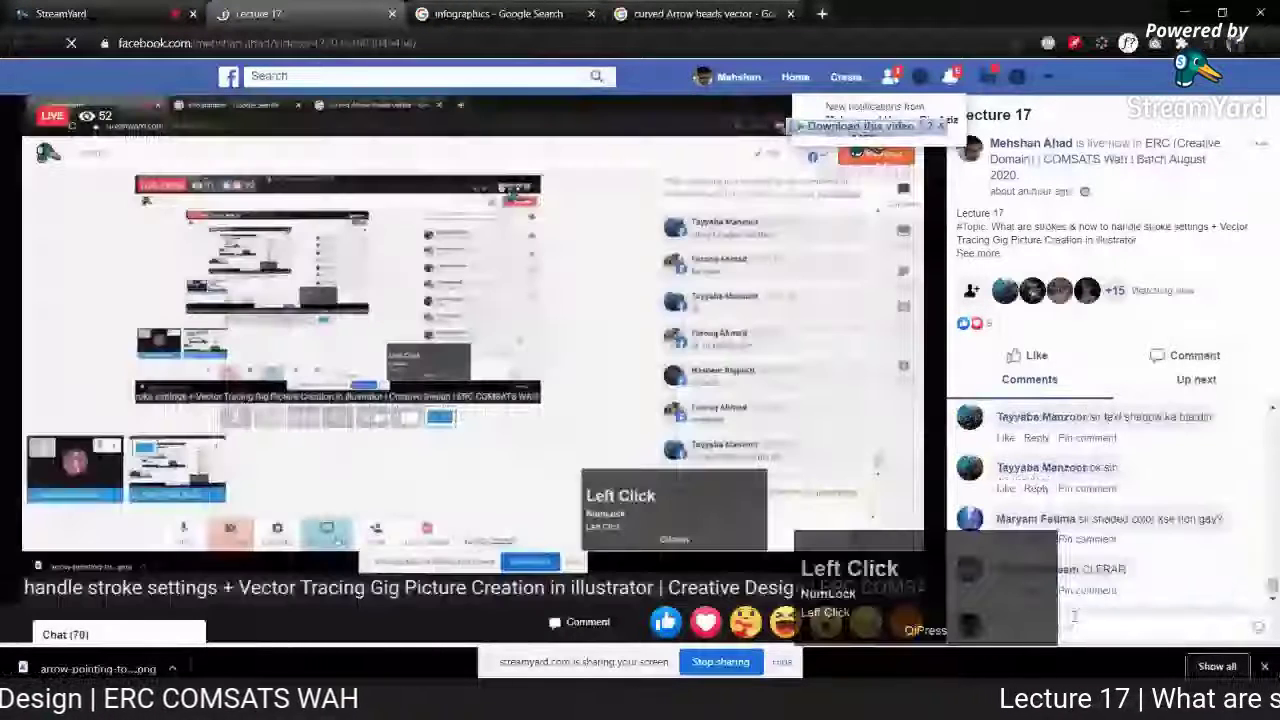
pyautogui.click(925, 490)
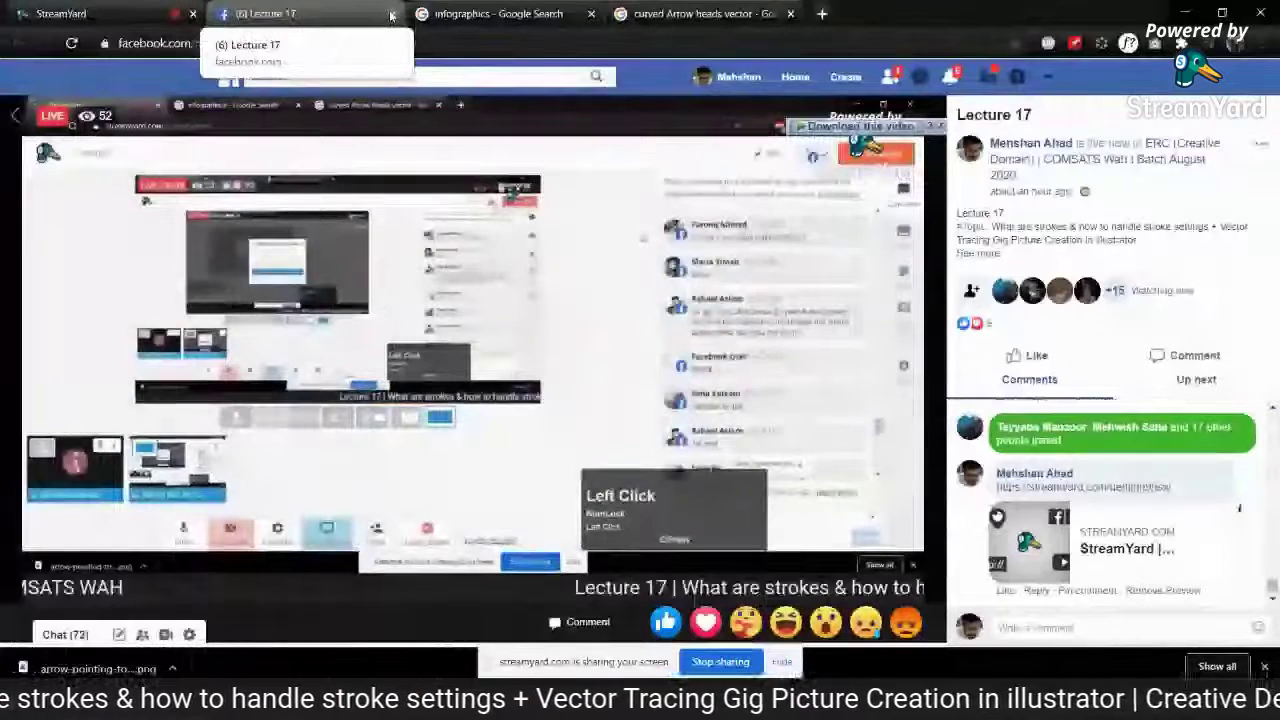
pyautogui.click(391, 14)
# Find the viewer question about shaded color among the comments and show it on the broadcast
pyautogui.scroll(-2, 1037, 399)
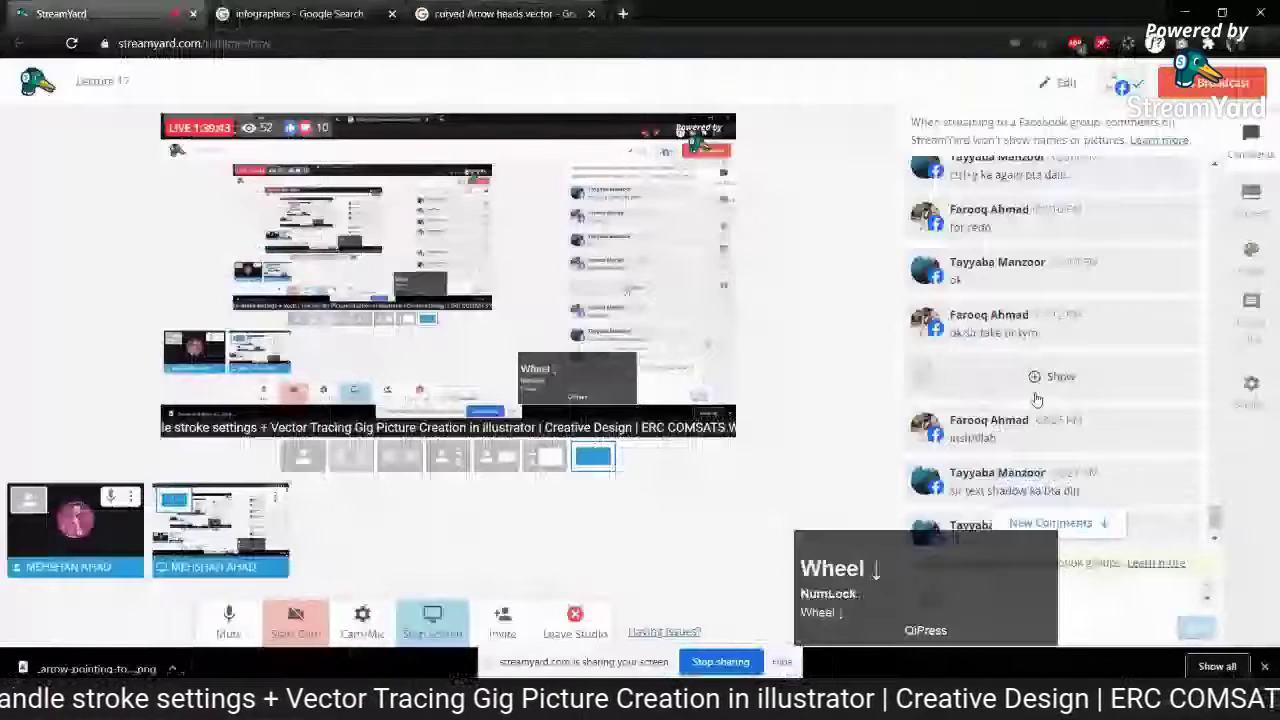
pyautogui.scroll(-3, 1037, 399)
pyautogui.scroll(5, 954, 388)
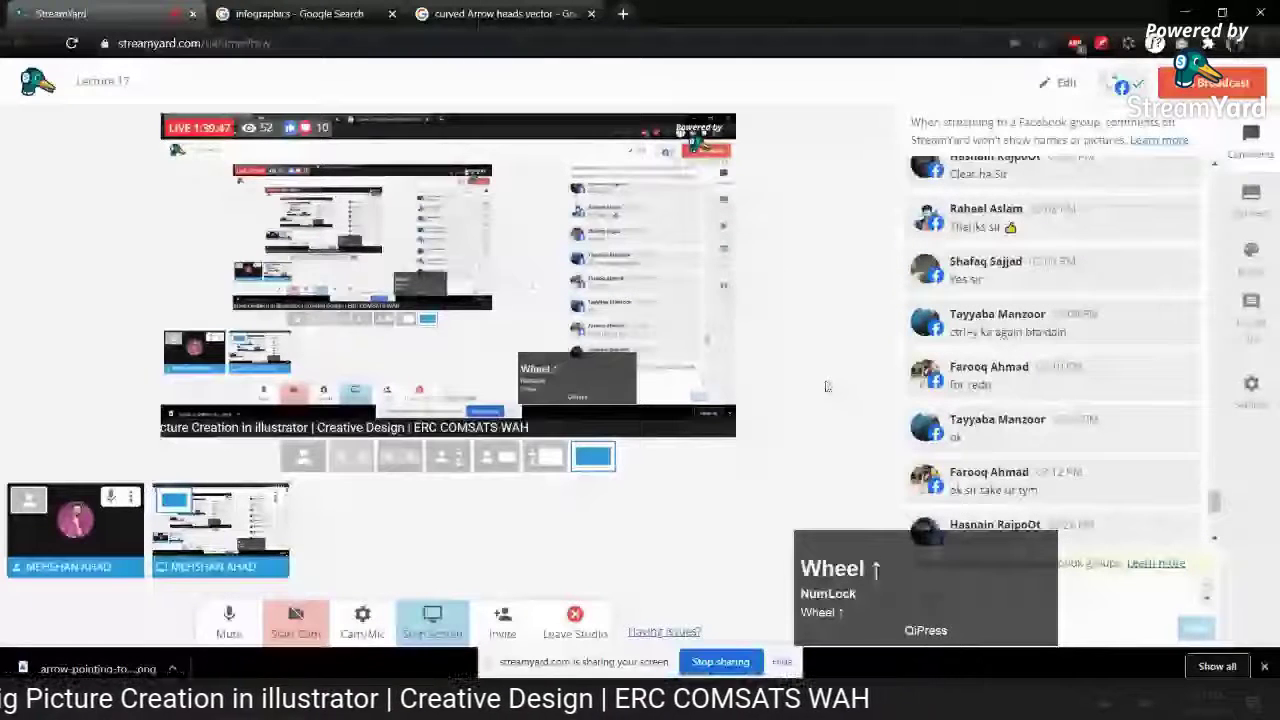
pyautogui.scroll(4, 1151, 334)
pyautogui.scroll(-3, 1151, 334)
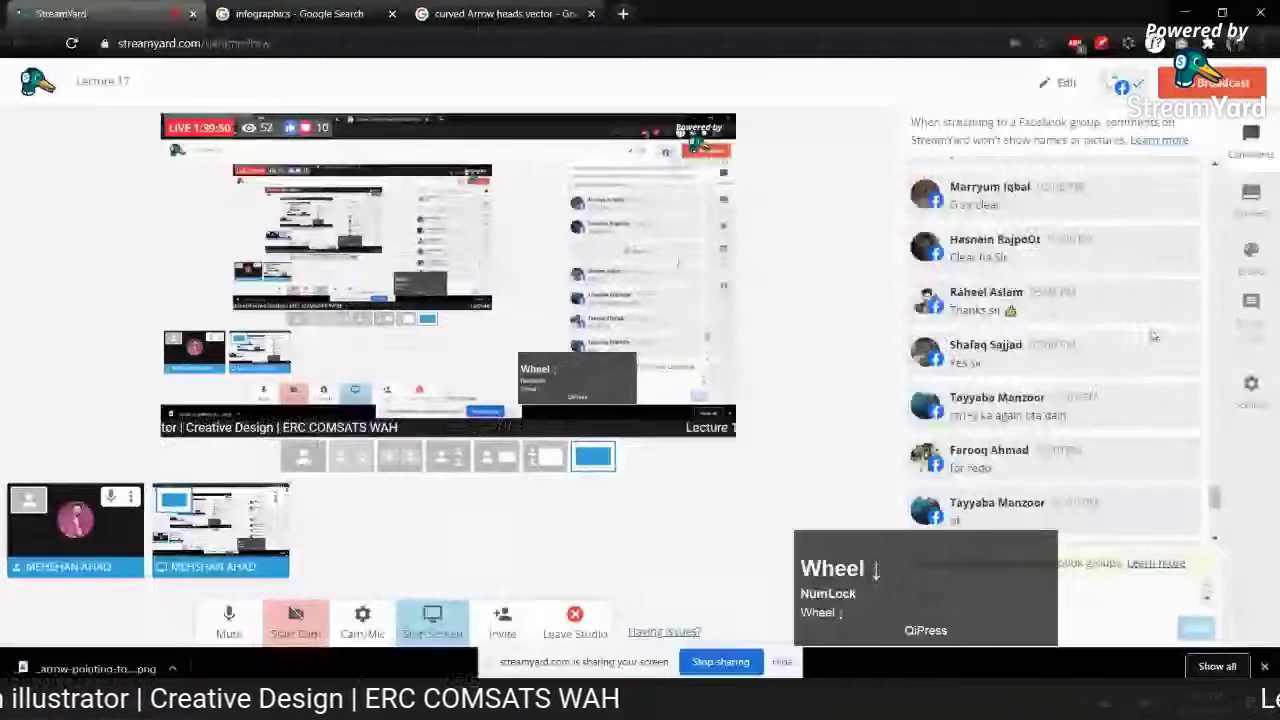
pyautogui.scroll(-5, 1153, 335)
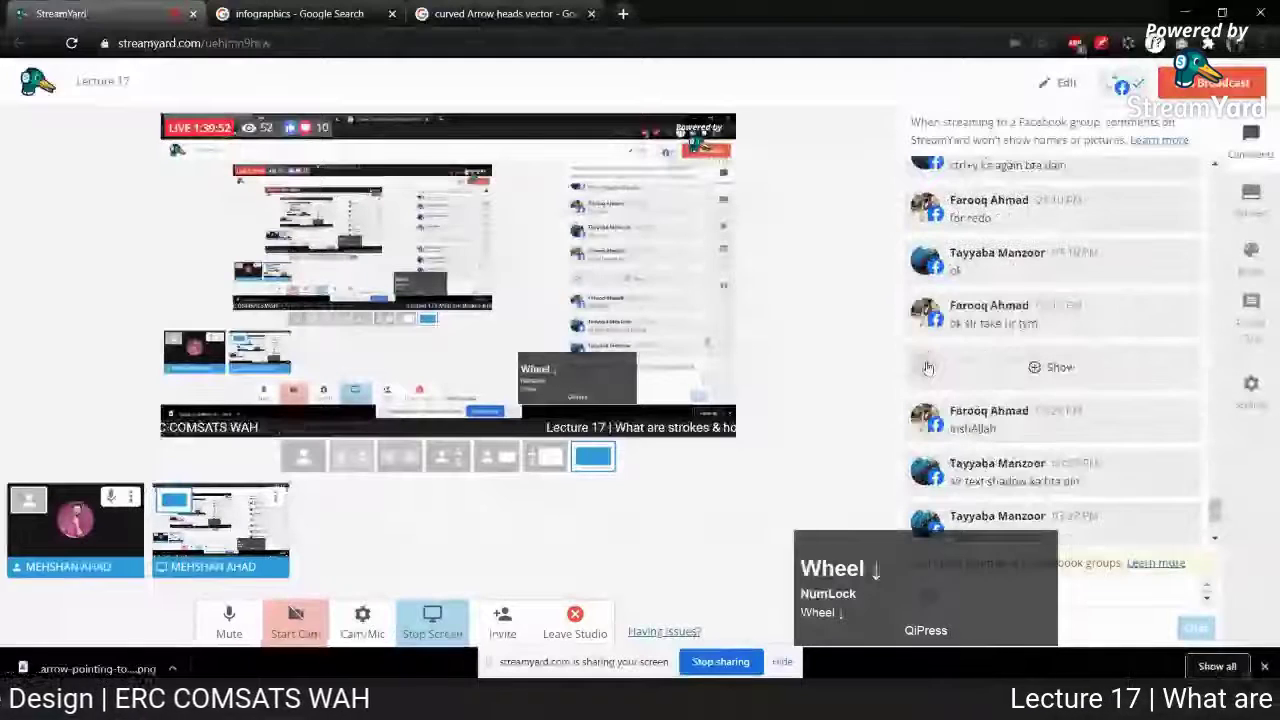
pyautogui.scroll(-2, 974, 366)
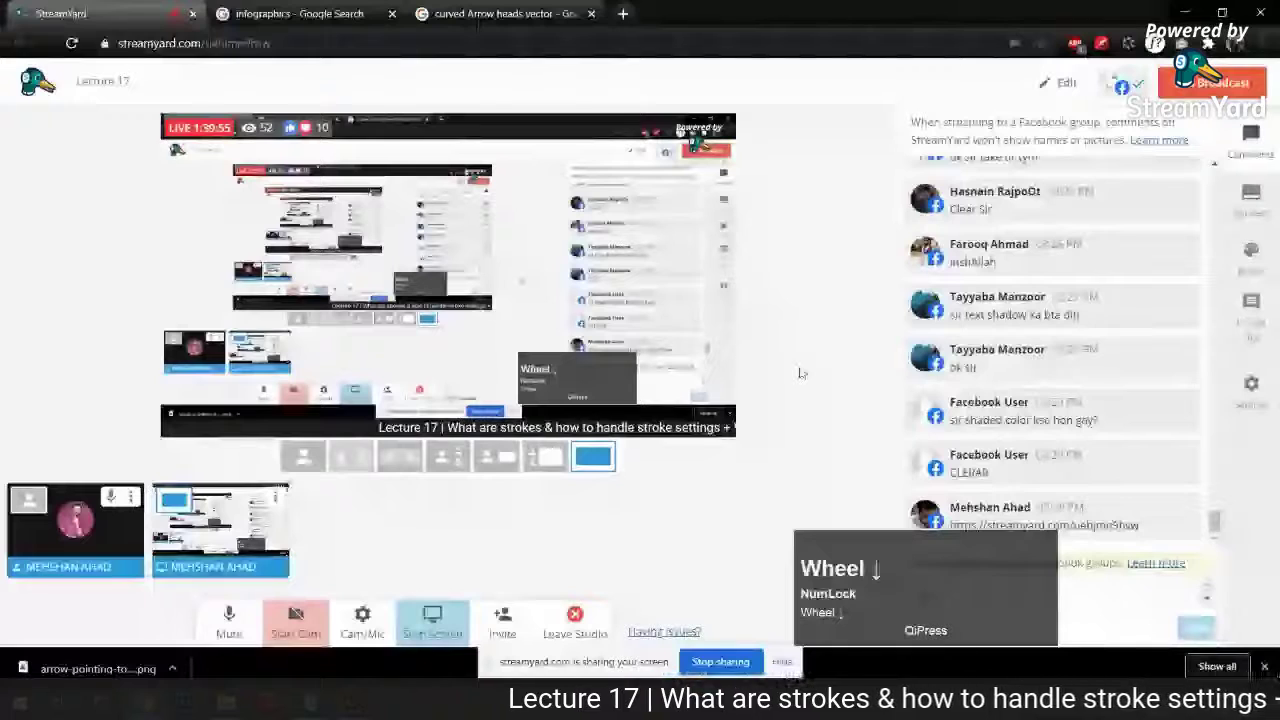
pyautogui.click(1033, 415)
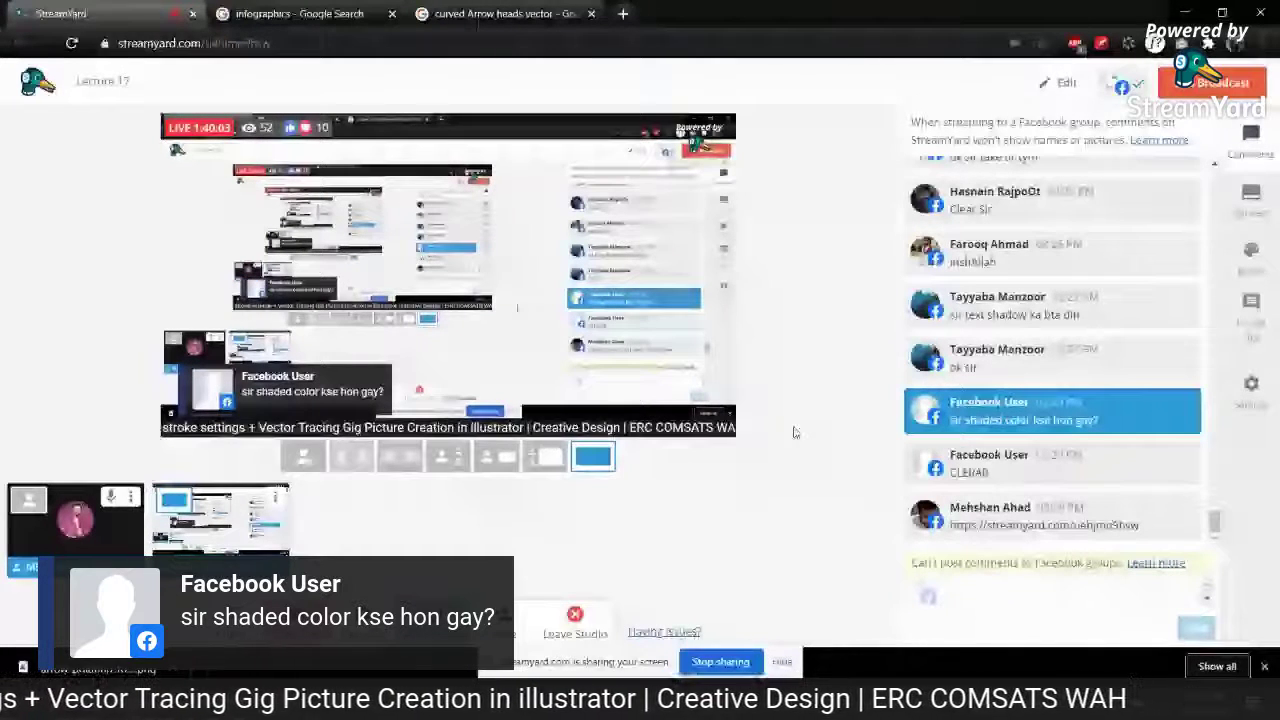
# Switch to Illustrator, duplicate the large badge, and enlarge the copy proportionally until it extends beyond the artboard's top and right edges
pyautogui.click(762, 204)
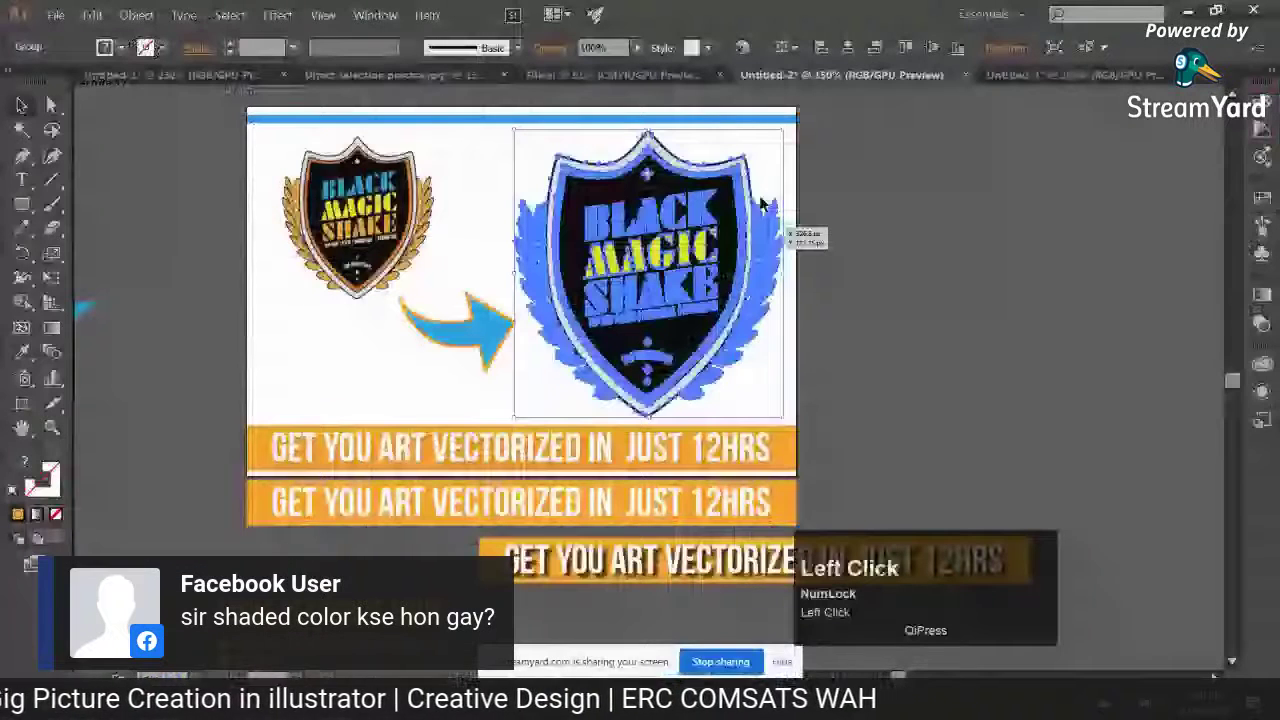
pyautogui.keyDown('alt'); pyautogui.moveTo(762, 204); pyautogui.dragTo(1005, 228); pyautogui.keyUp('alt')
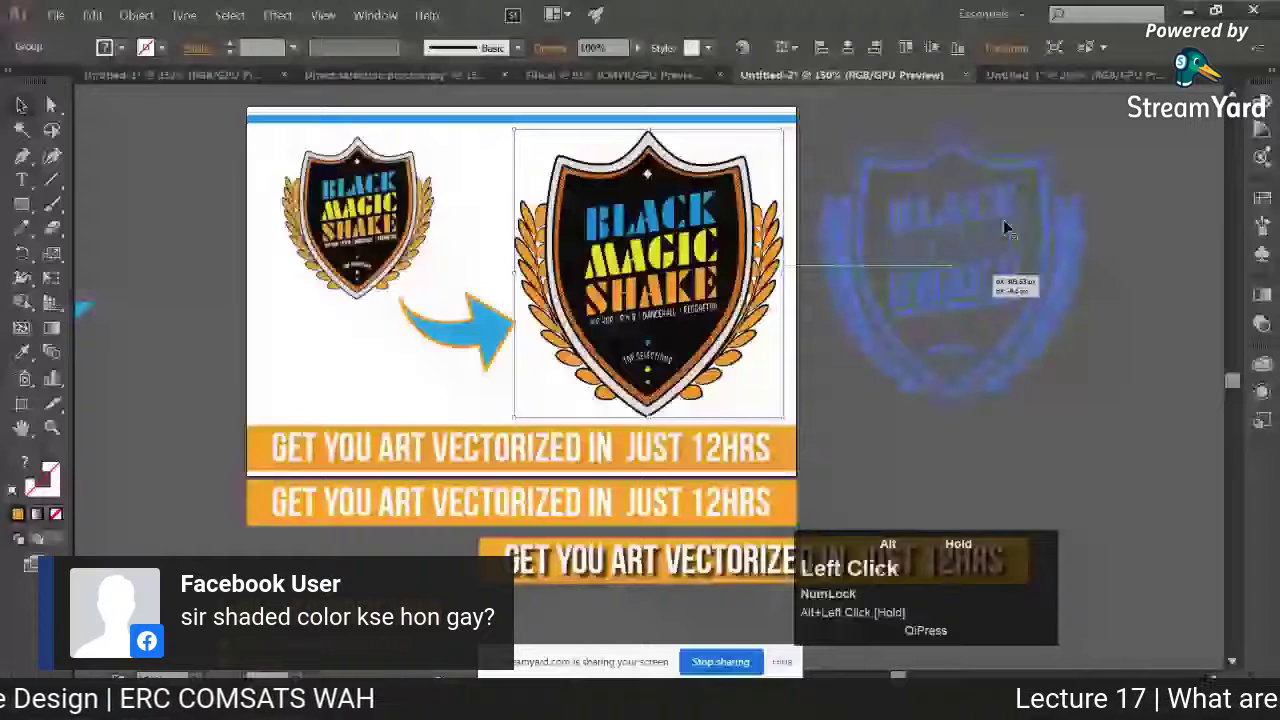
pyautogui.moveTo(1005, 228); pyautogui.dragTo(1005, 228)
pyautogui.hotkey('ctrl', 'x')
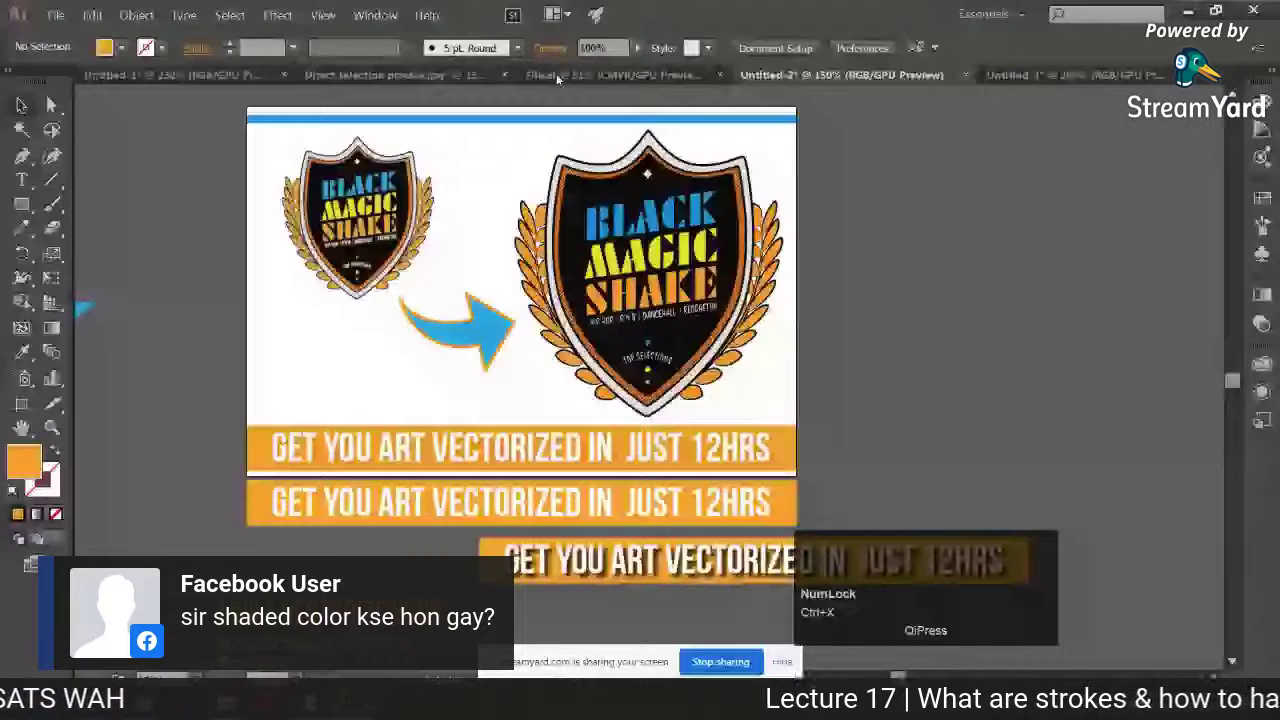
pyautogui.click(700, 200)
pyautogui.keyDown('alt'); pyautogui.keyDown('shift'); pyautogui.moveTo(782, 132); pyautogui.dragTo(906, 133); pyautogui.keyUp('shift'); pyautogui.keyUp('alt')
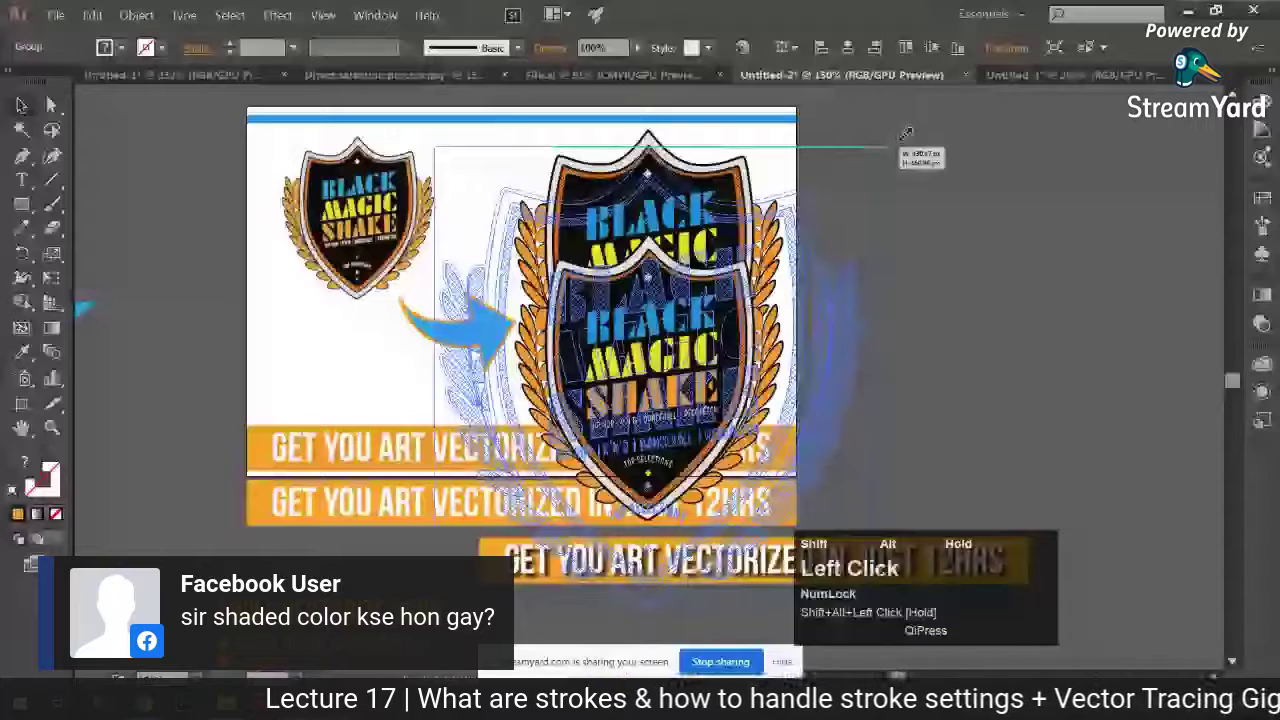
pyautogui.keyDown('alt'); pyautogui.keyDown('shift'); pyautogui.moveTo(906, 133); pyautogui.dragTo(912, 125); pyautogui.keyUp('shift'); pyautogui.keyUp('alt')
# Send the enlarged badge copy to the back and lower its opacity to 5% as a faint background watermark
pyautogui.rightClick(752, 247)
pyautogui.moveTo(855, 374)
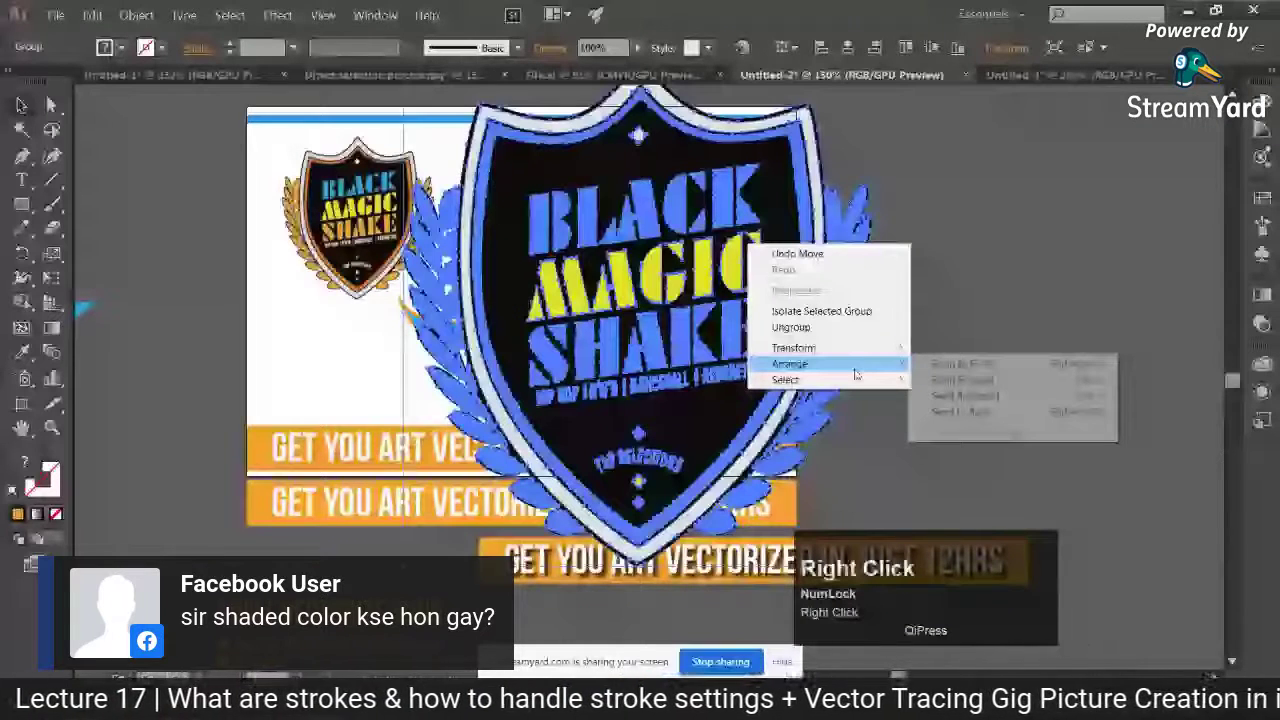
pyautogui.click(960, 411)
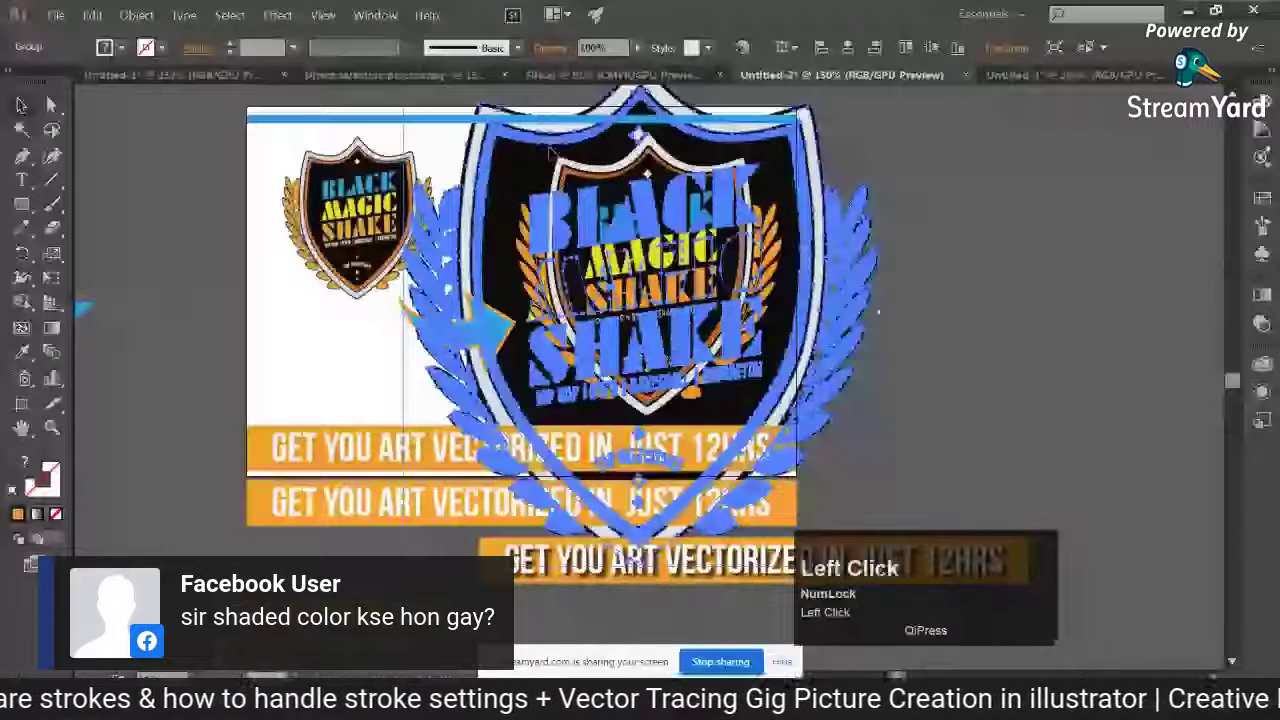
pyautogui.click(638, 48)
pyautogui.click(559, 67)
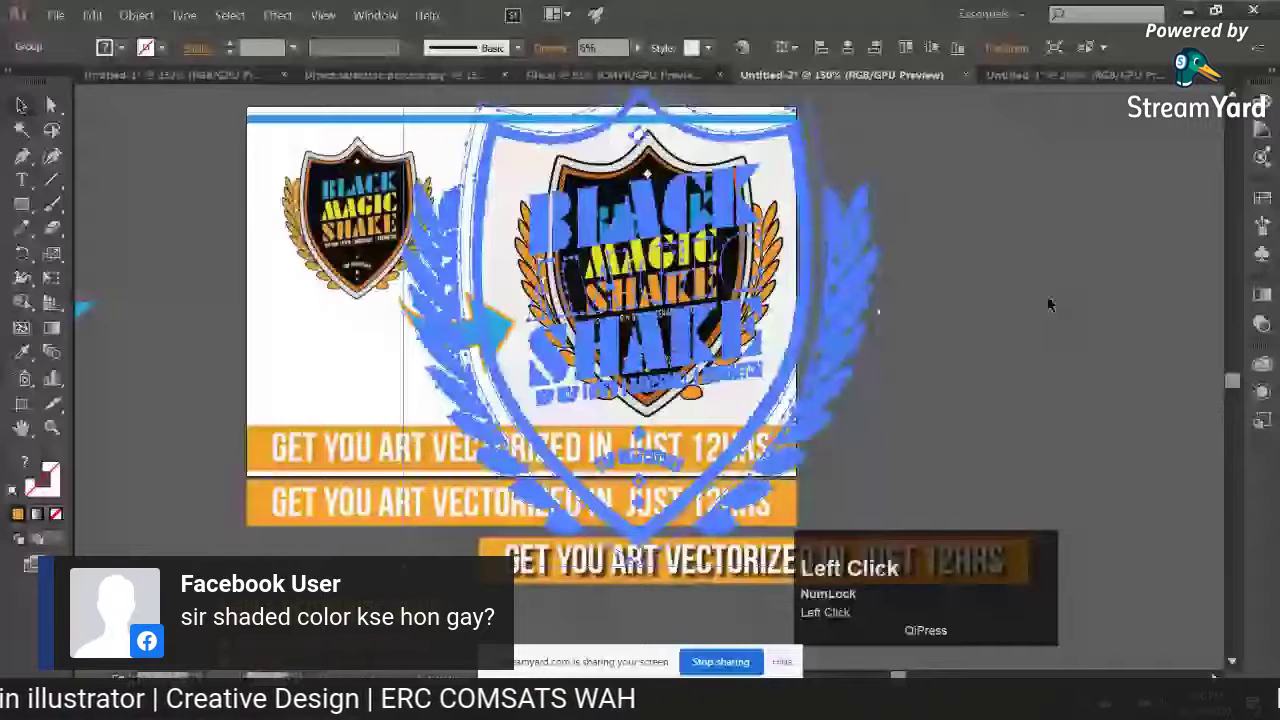
pyautogui.click(992, 287)
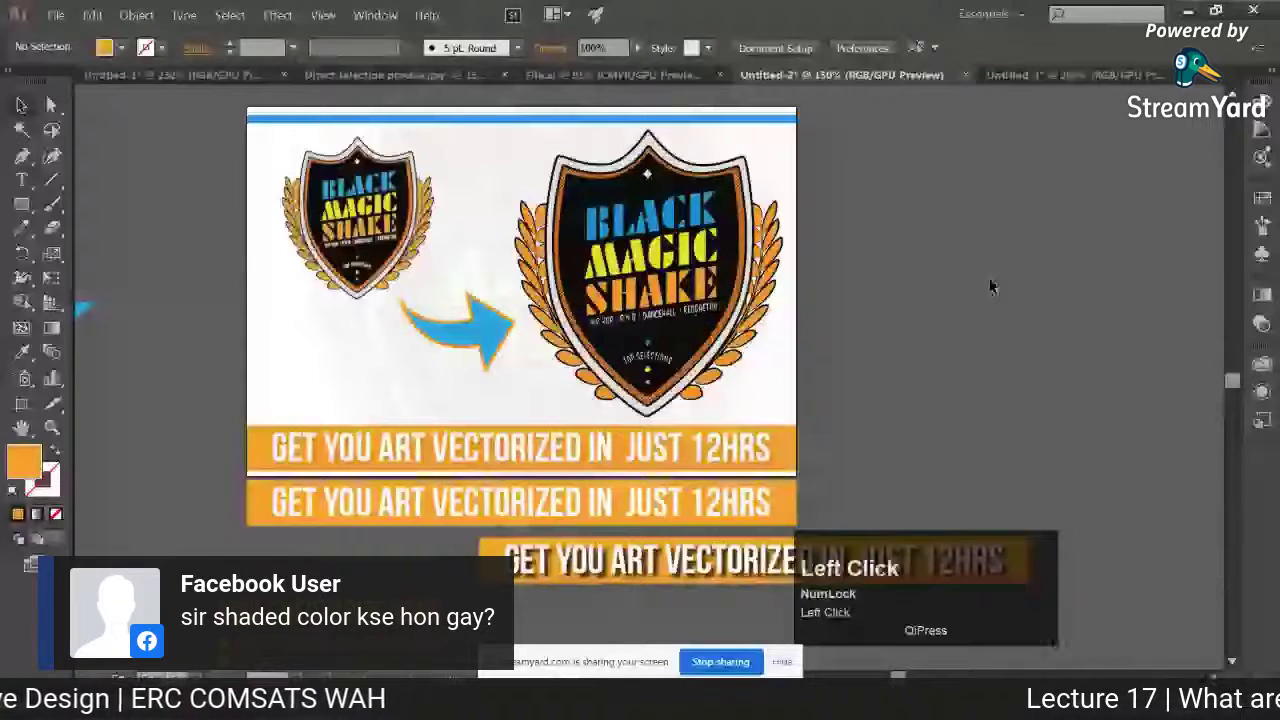
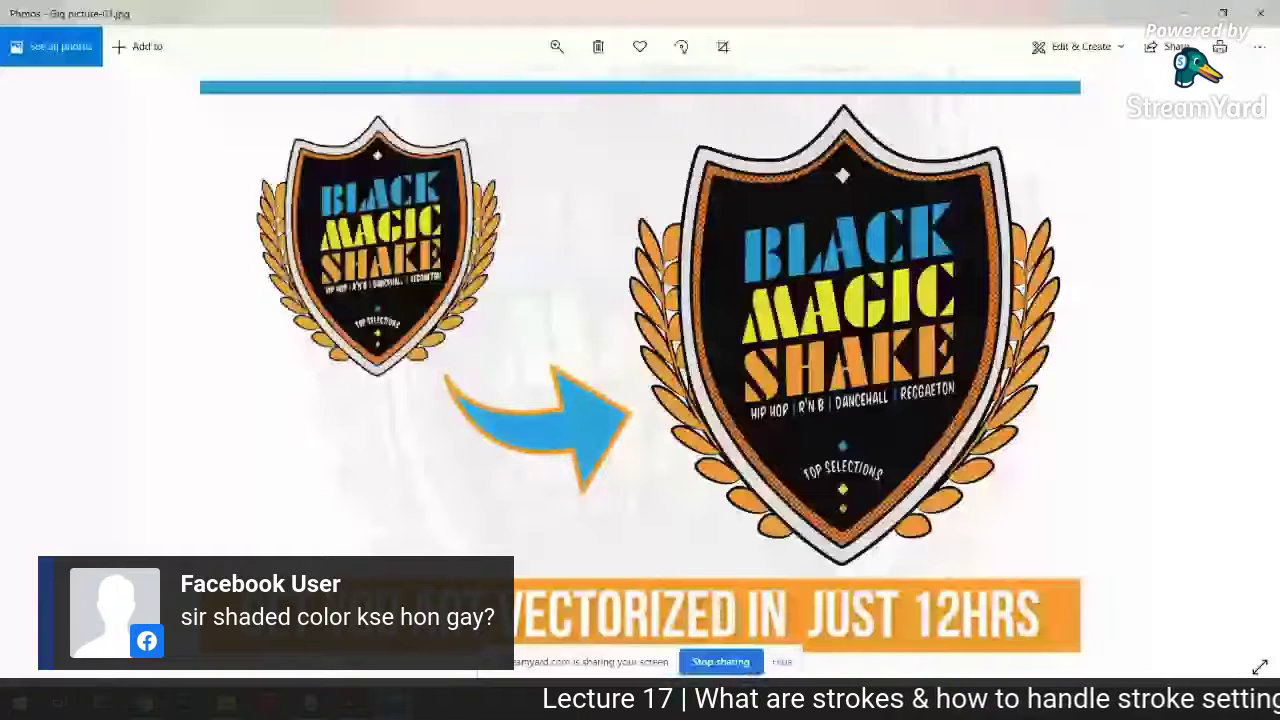
# Switch to StreamYard and show the viewer question about the before and after comparison on the broadcast
pyautogui.click(100, 705)
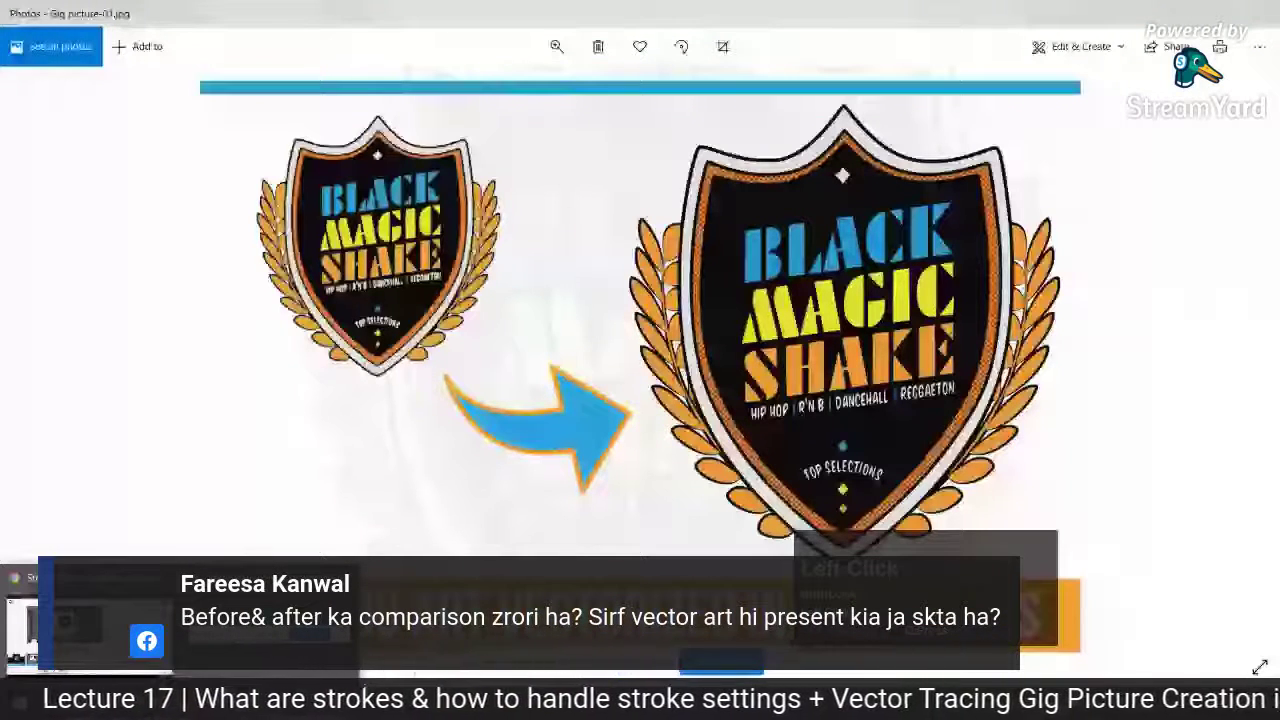
pyautogui.click(22, 625)
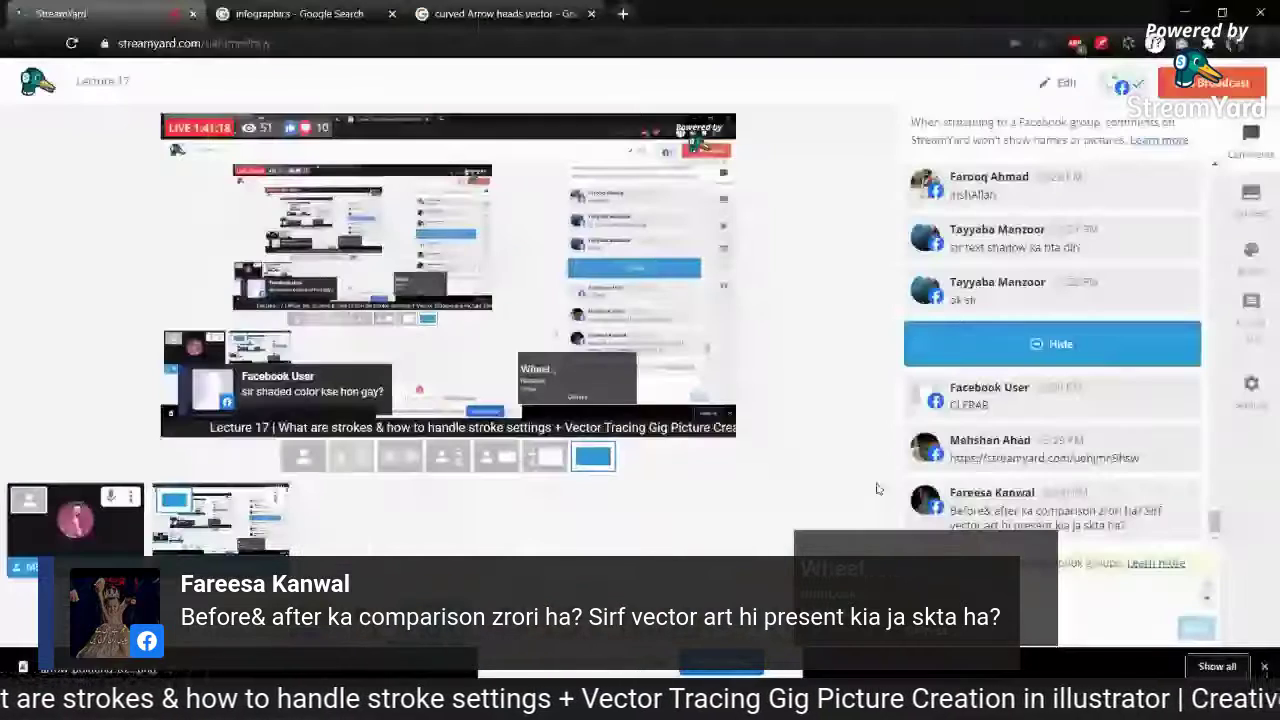
pyautogui.click(881, 482)
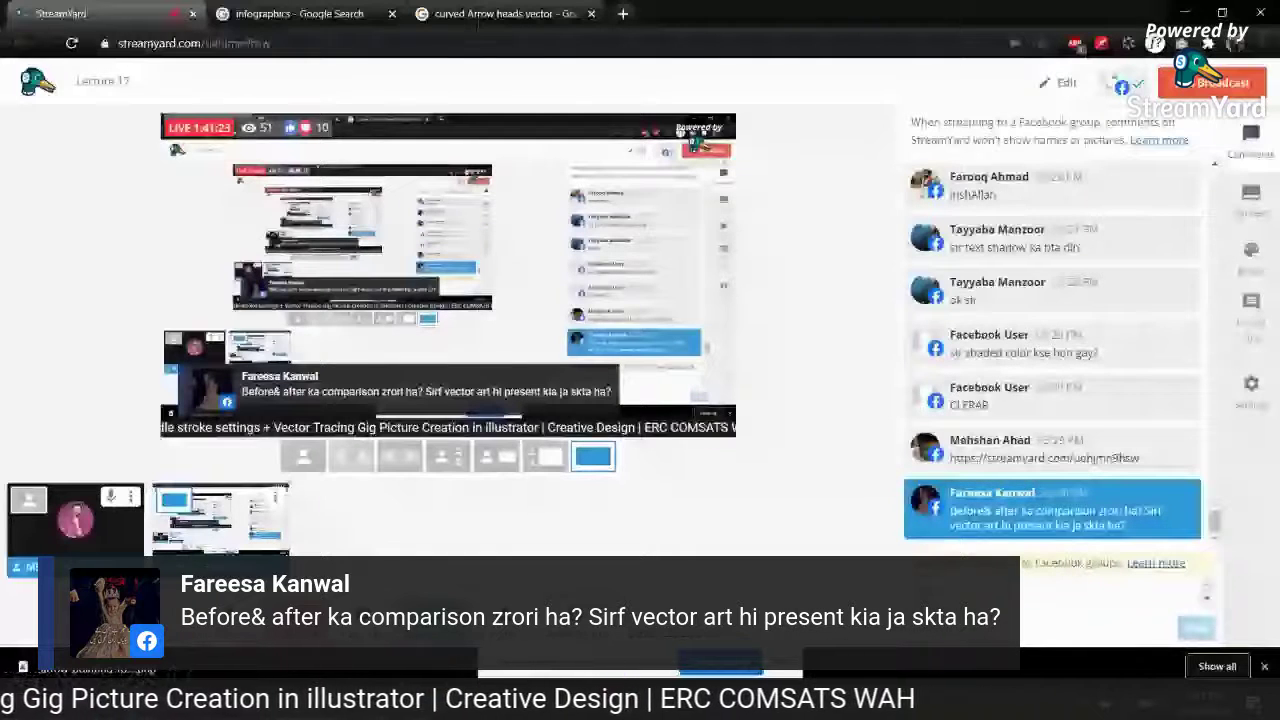
# Switch to Illustrator, move the small badge and curved arrow off the artboard, and center the large badge horizontally
pyautogui.click(400, 704)
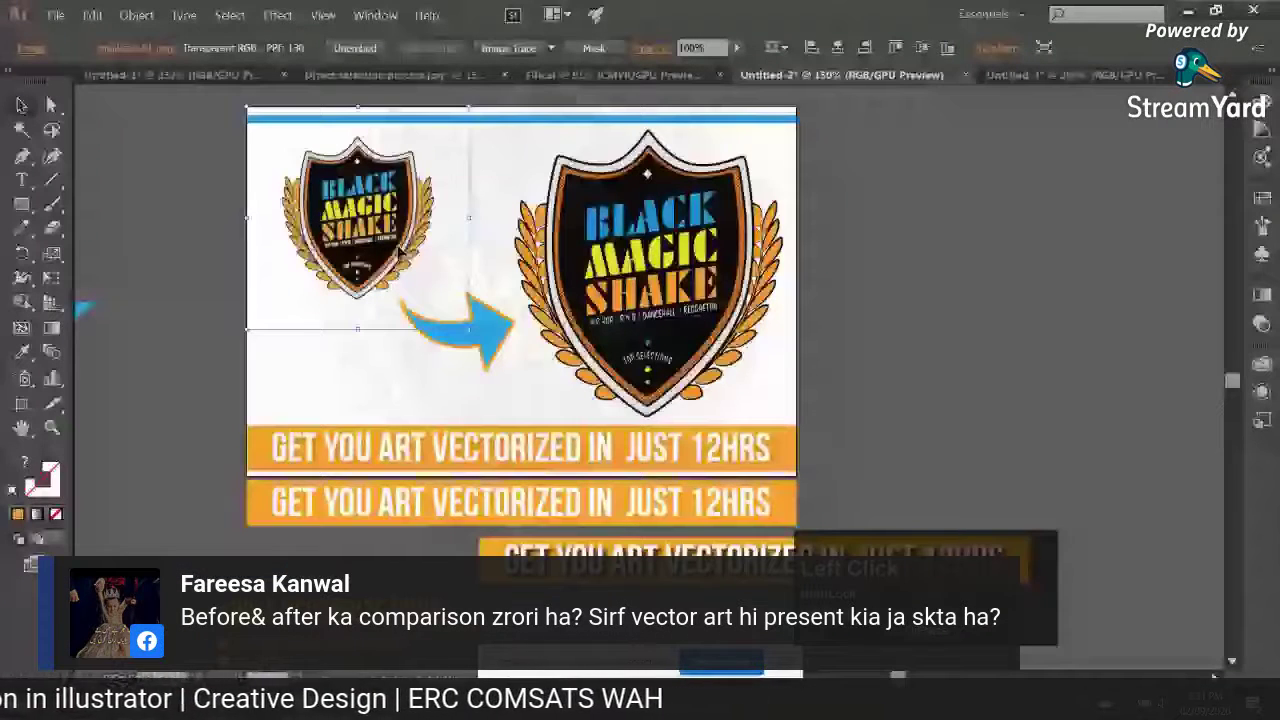
pyautogui.moveTo(399, 252); pyautogui.dragTo(12, 115)
pyautogui.moveTo(460, 330); pyautogui.dragTo(12, 376)
pyautogui.moveTo(435, 364); pyautogui.dragTo(485, 400)
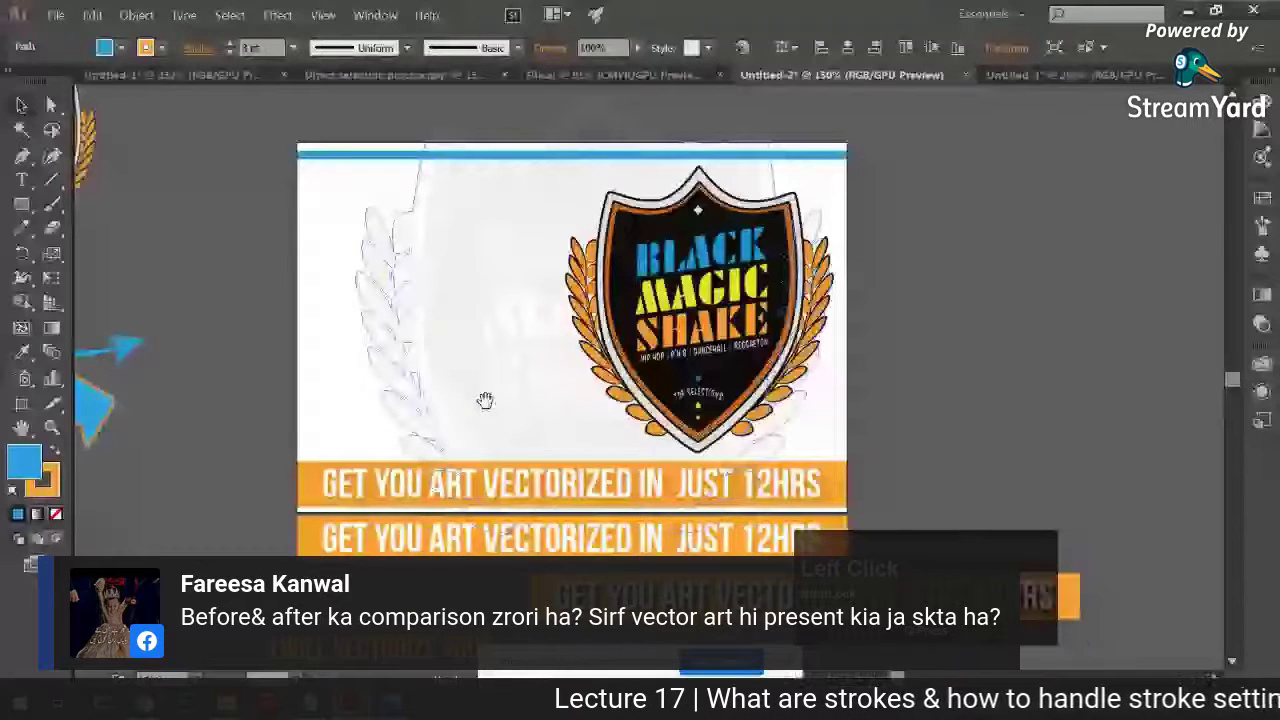
pyautogui.moveTo(682, 310); pyautogui.dragTo(556, 309)
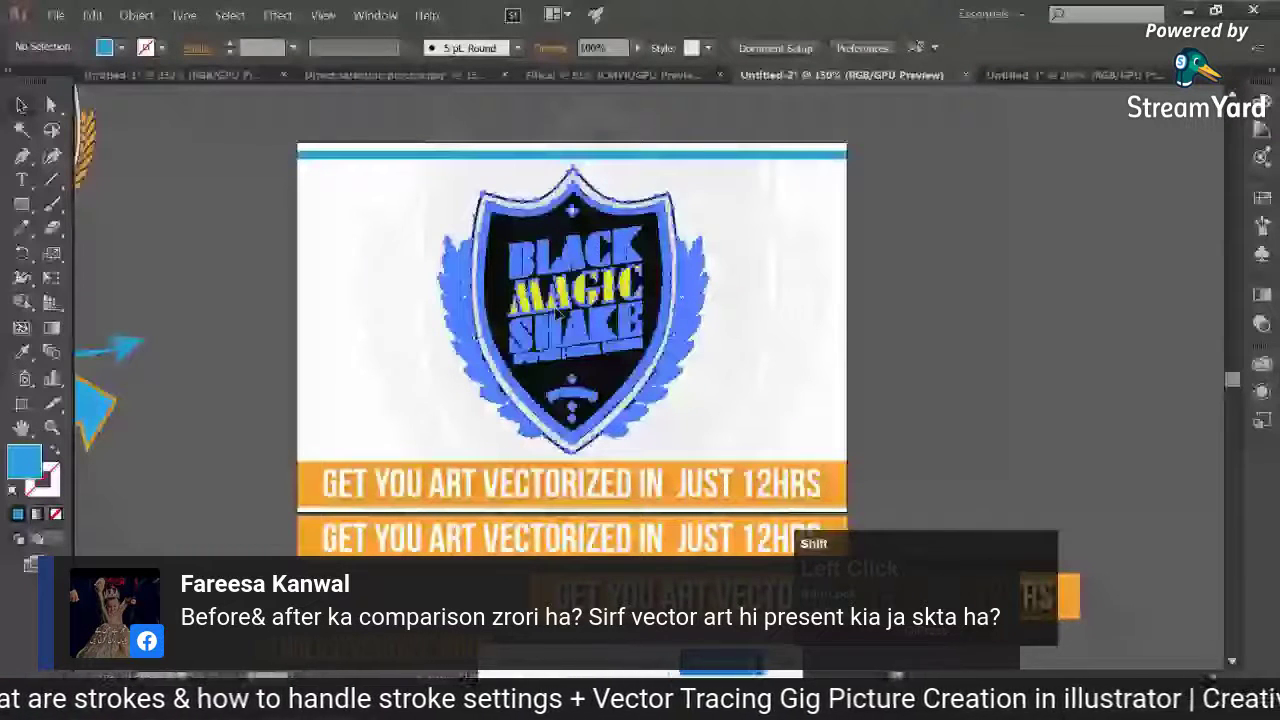
# Move the "I WILL VECTORIZE YOUR" heading and its bullet list from below the artboard to the area right of the badge
pyautogui.scroll(-2, 560, 311)
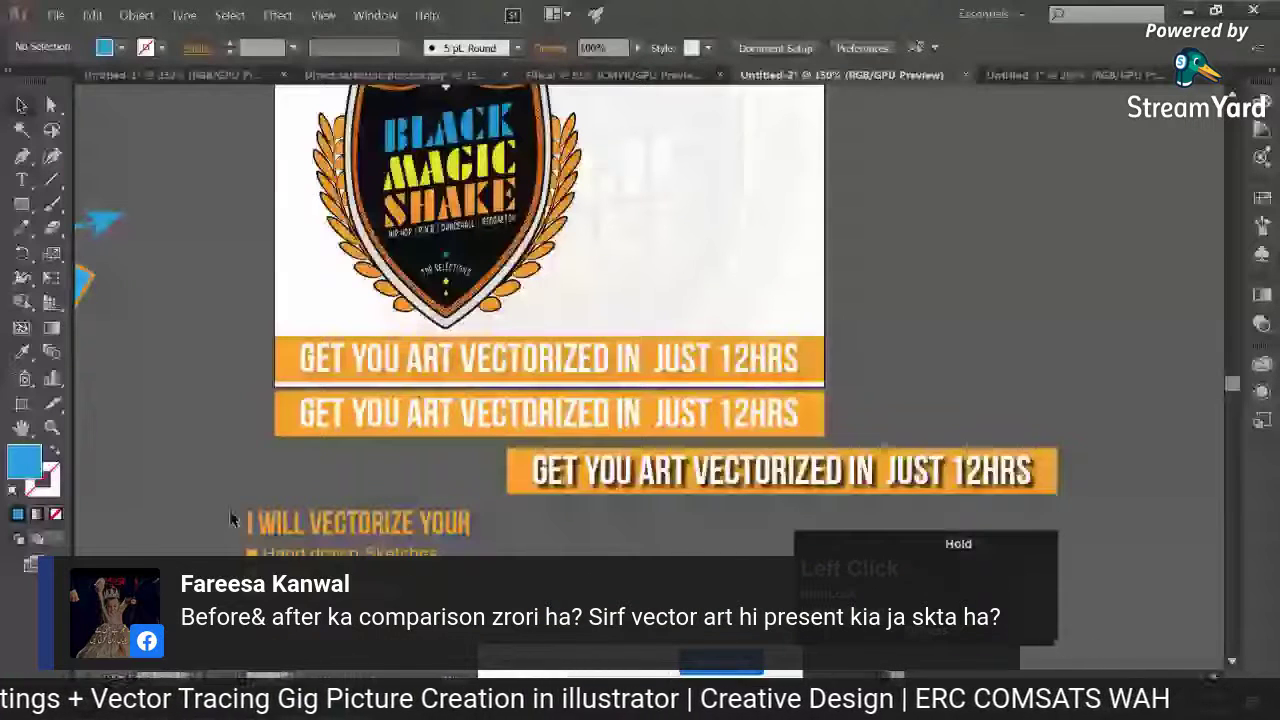
pyautogui.moveTo(230, 520); pyautogui.dragTo(480, 600)
pyautogui.moveTo(350, 523); pyautogui.dragTo(699, 170)
pyautogui.moveTo(921, 160); pyautogui.dragTo(922, 403)
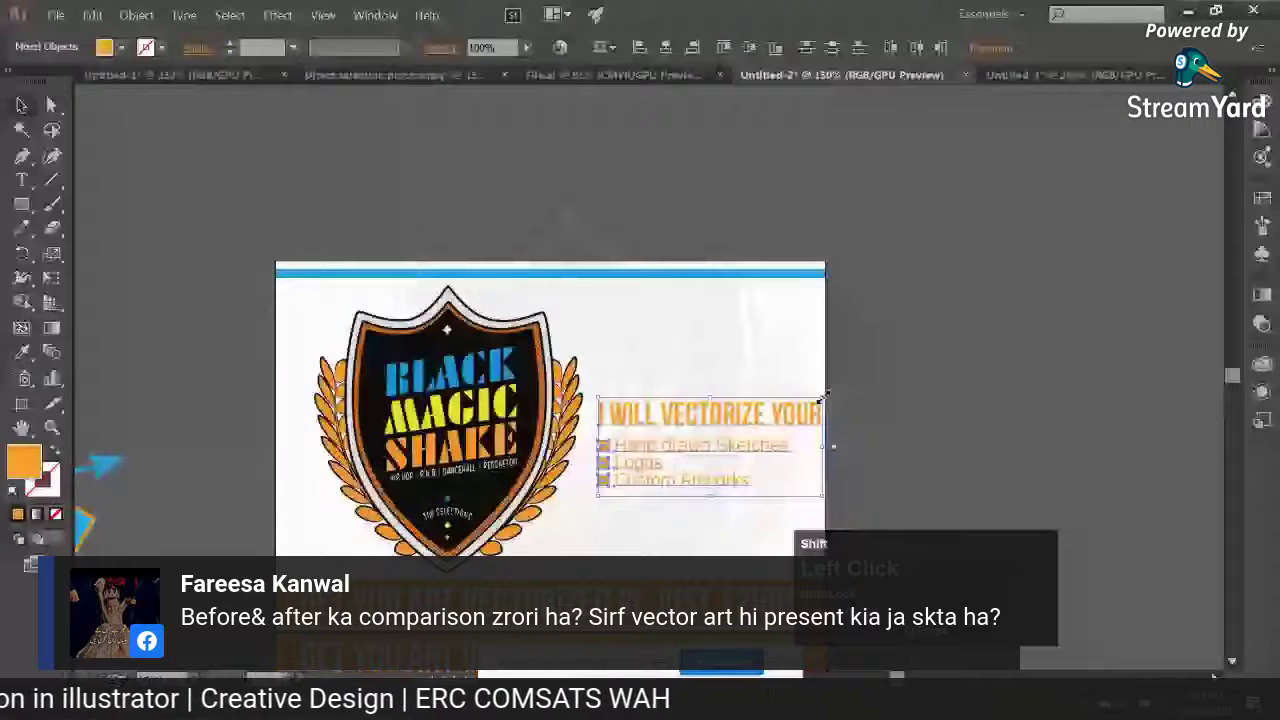
pyautogui.moveTo(935, 422); pyautogui.dragTo(859, 316)
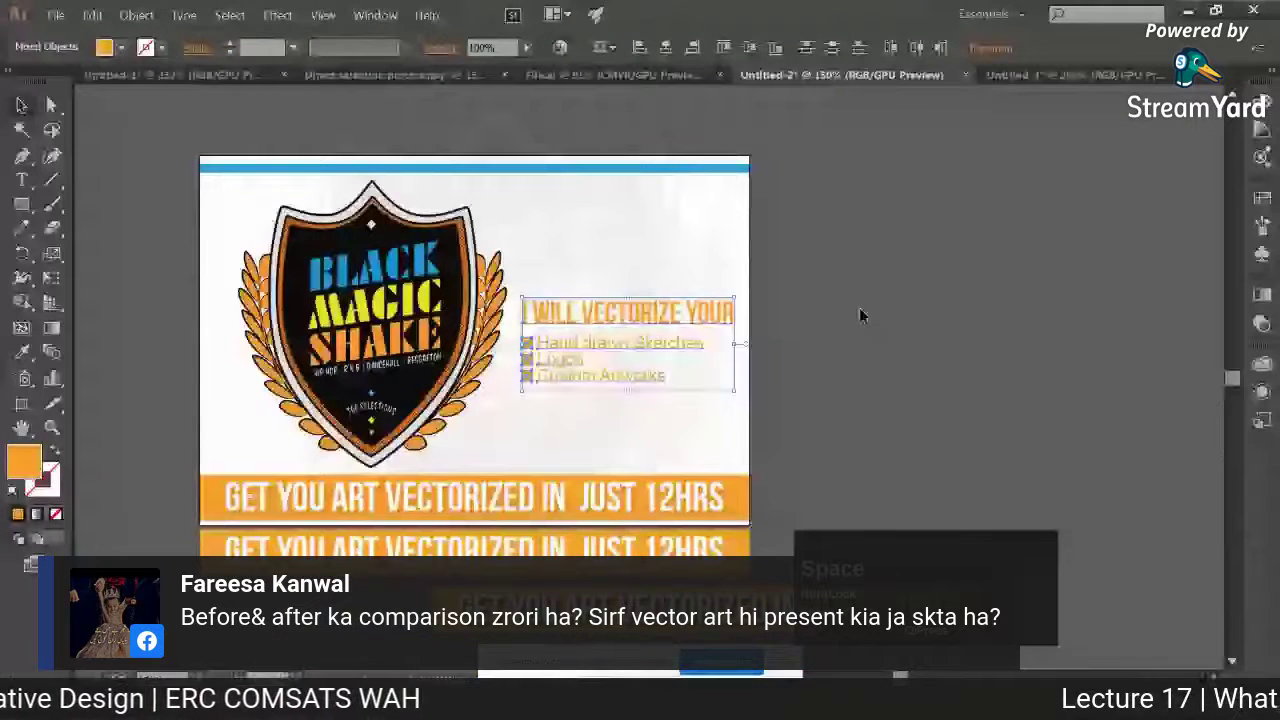
# Shift the badge closer to the artboard's left edge and move the heading with its bullet list off the artboard to the right
pyautogui.moveTo(438, 338); pyautogui.dragTo(418, 338)
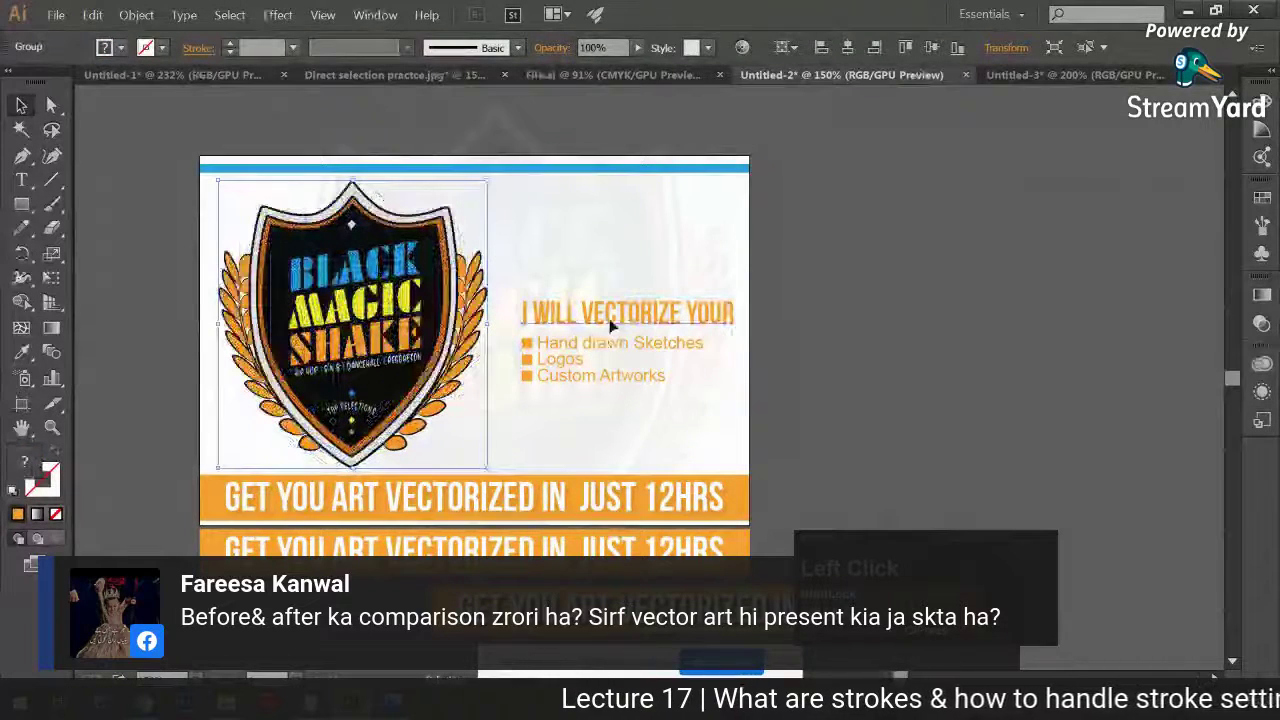
pyautogui.click(612, 322)
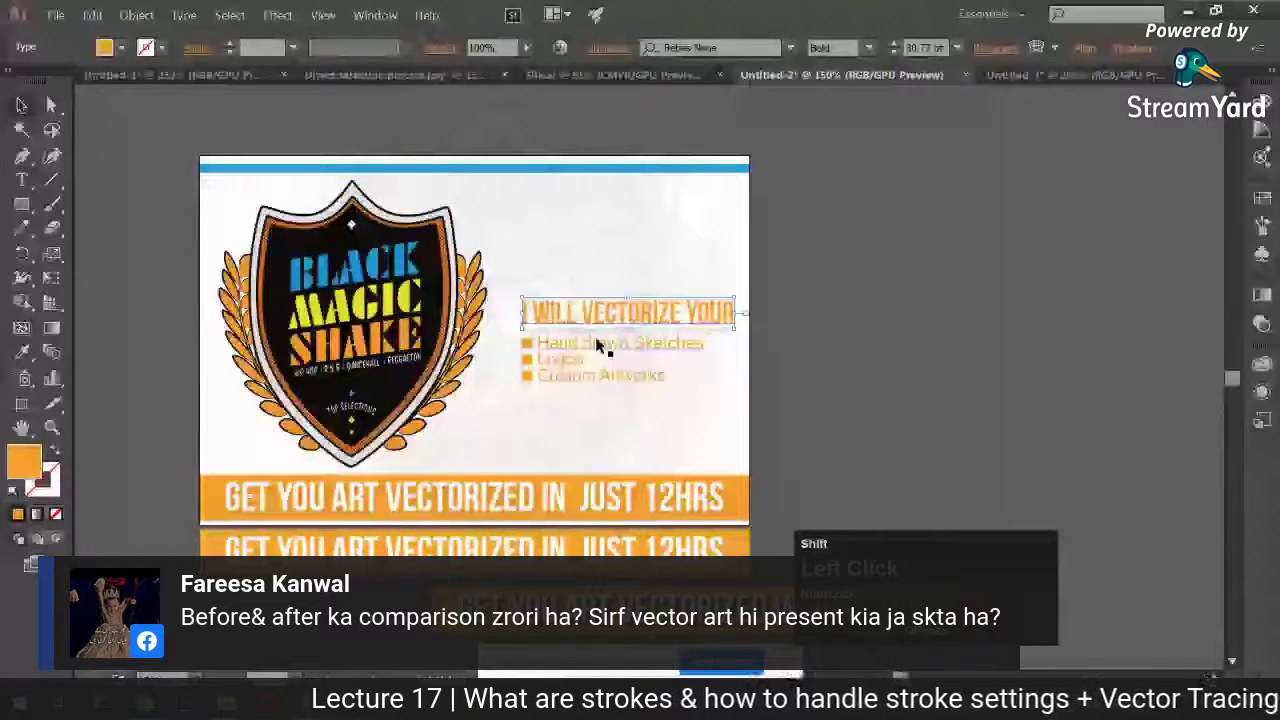
pyautogui.keyDown('shift'); pyautogui.click(597, 345); pyautogui.keyUp('shift')
pyautogui.moveTo(345, 345); pyautogui.dragTo(323, 345)
pyautogui.moveTo(548, 622); pyautogui.dragTo(657, 277)
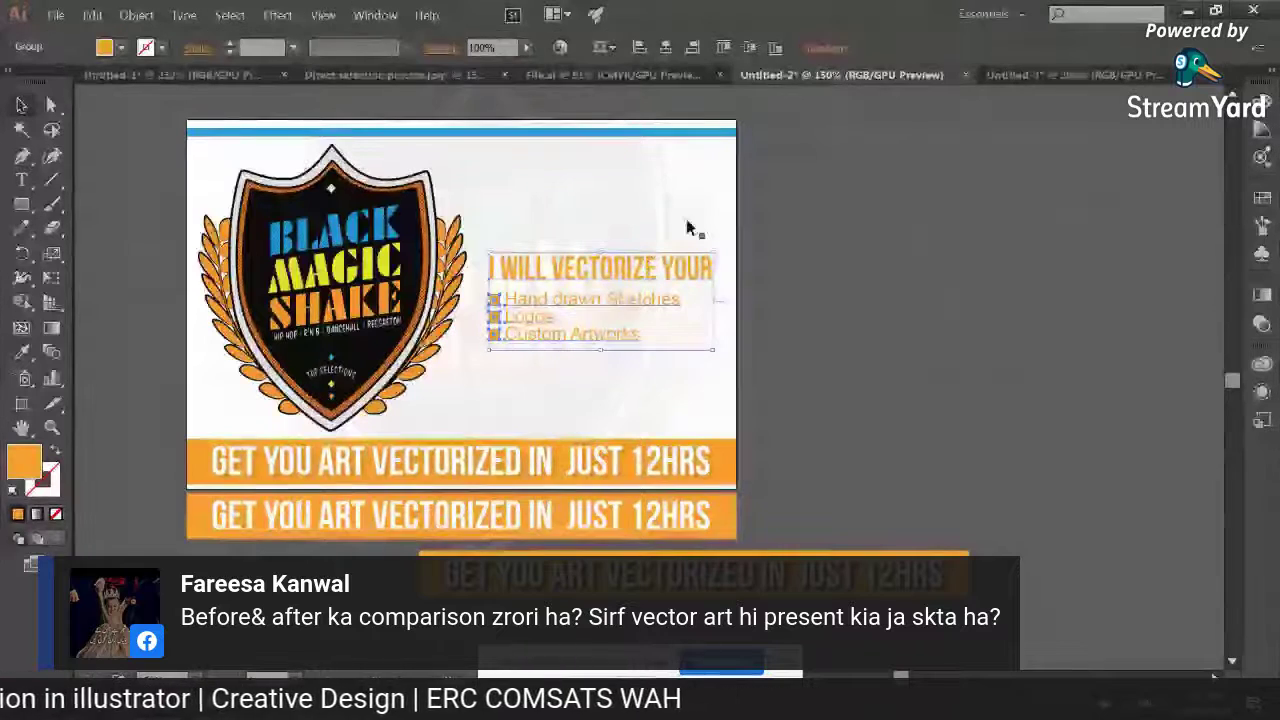
pyautogui.moveTo(631, 269); pyautogui.dragTo(918, 206)
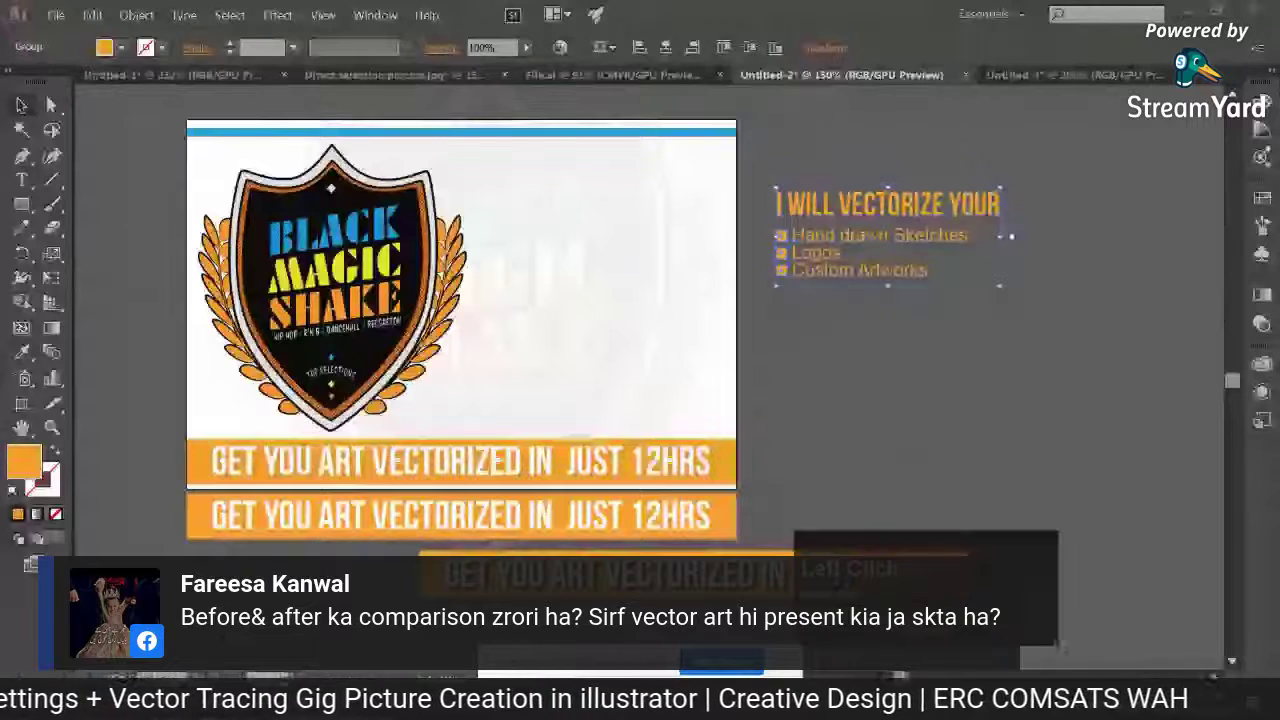
# Switch to Chrome and search Google Images for "adobe illustrator icon"
pyautogui.hotkey('alt', 'Tab')
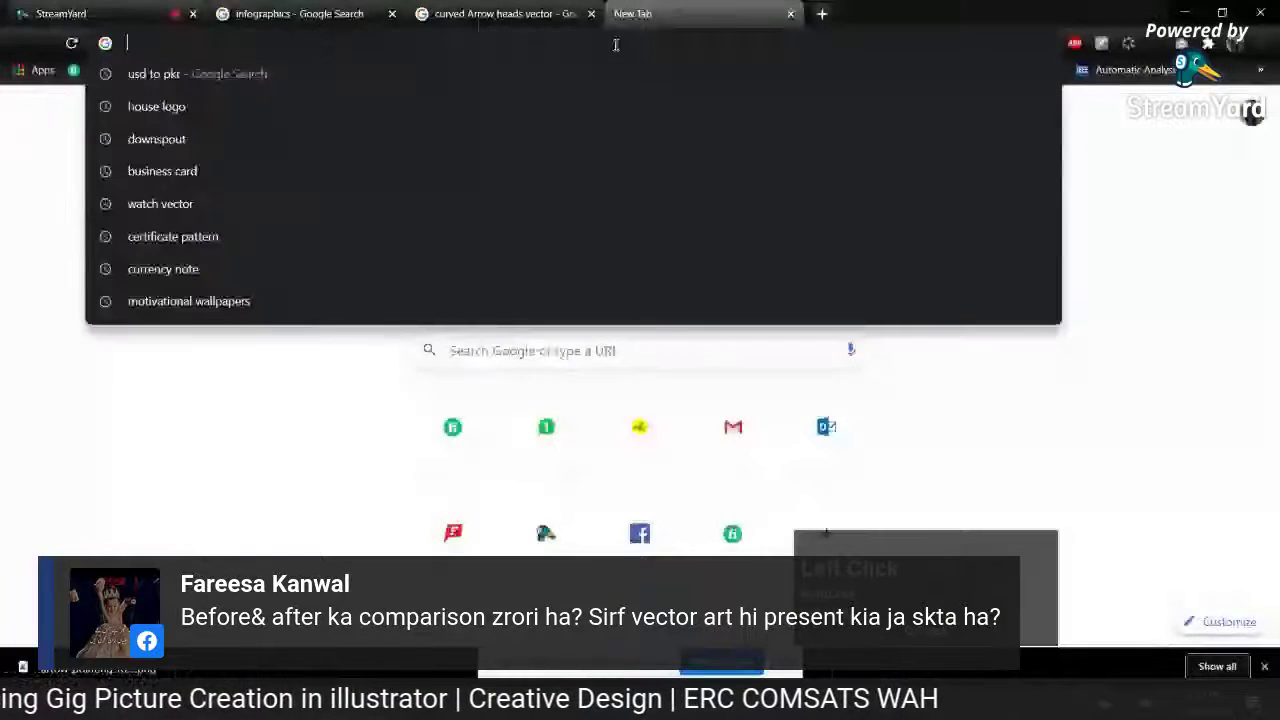
pyautogui.write('a')
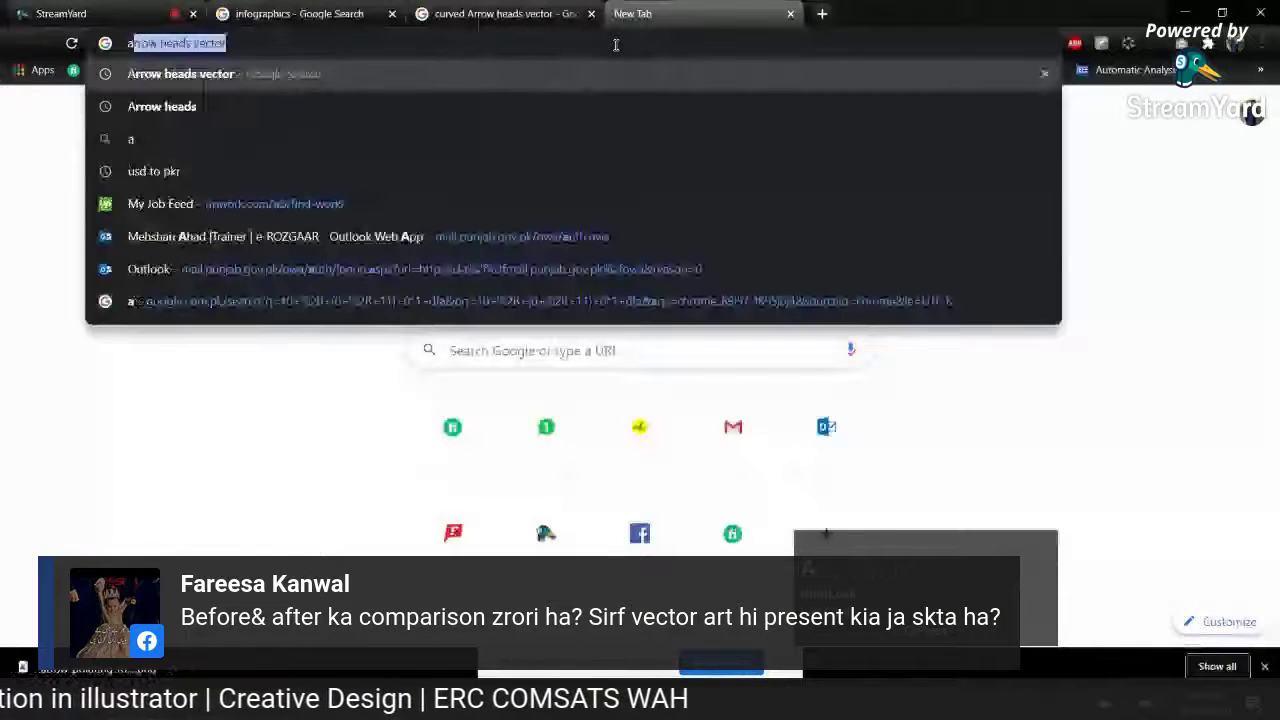
pyautogui.write('i')
pyautogui.press('BackSpace')
pyautogui.write('o')
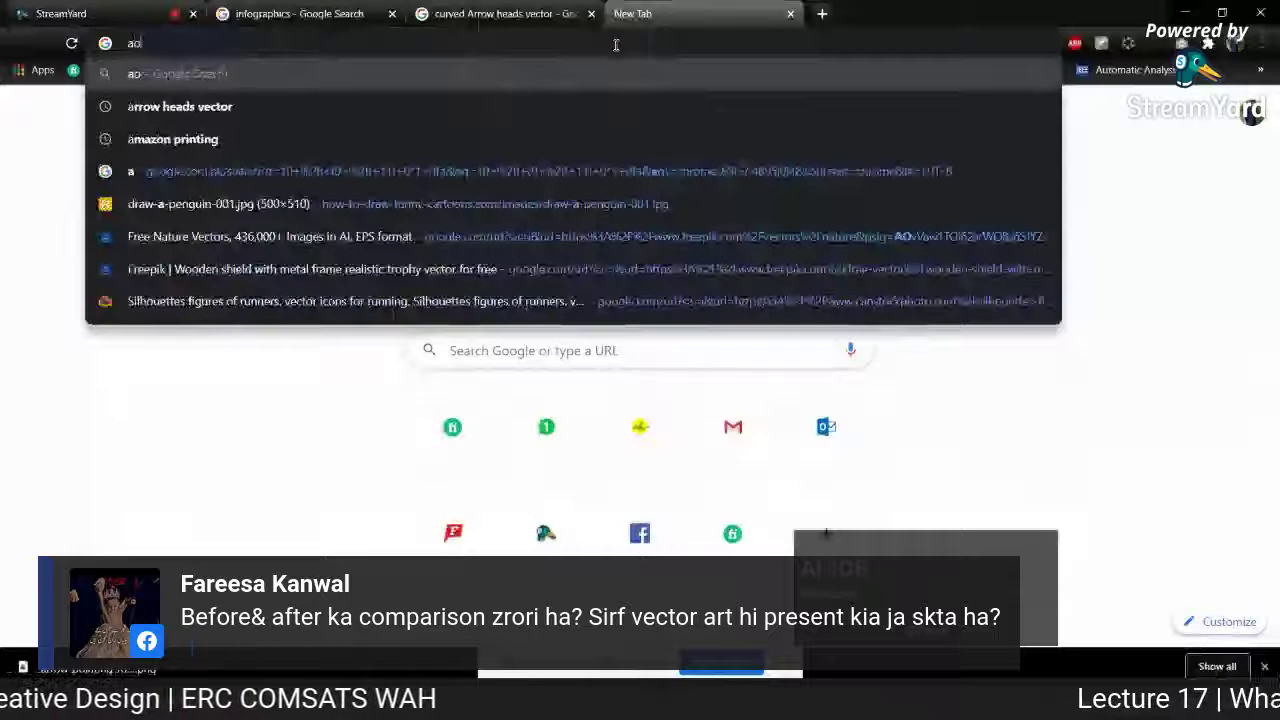
pyautogui.write('obe illustrator ')
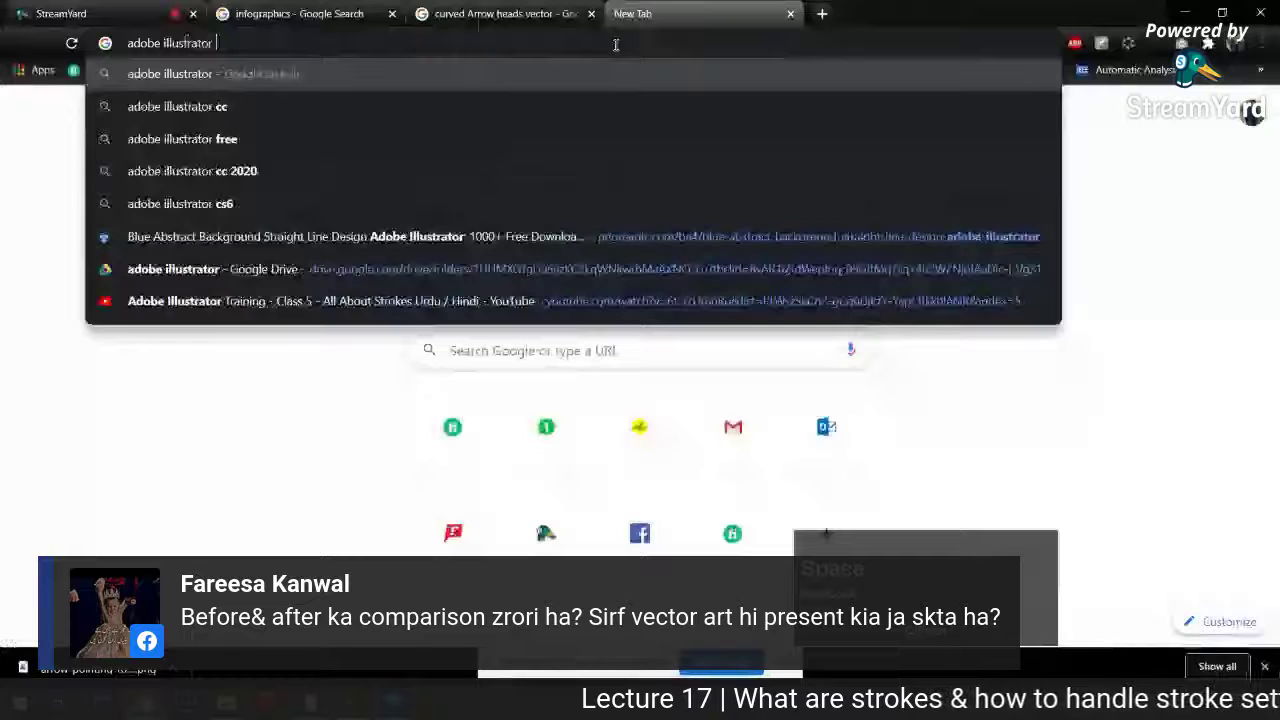
pyautogui.write('icon')
pyautogui.press('Return')
pyautogui.click(409, 164)
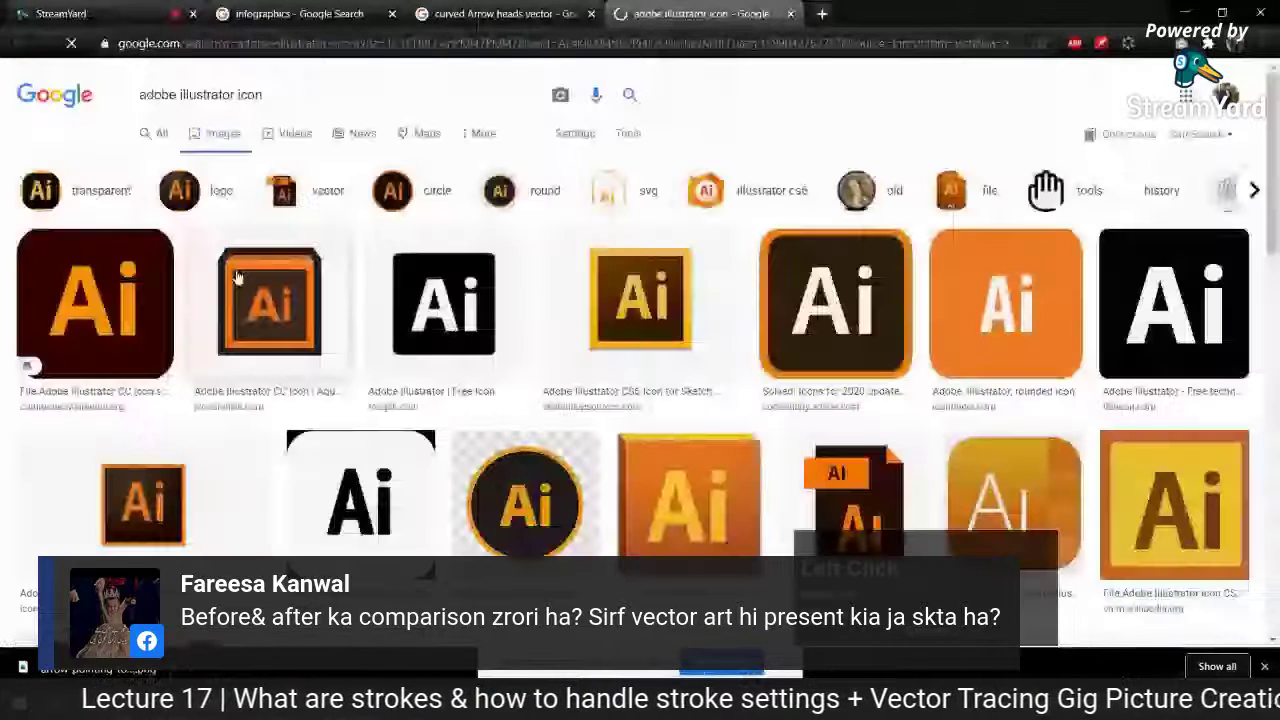
# Change the image search to "adobe illustrator logo"
pyautogui.doubleClick(314, 91)
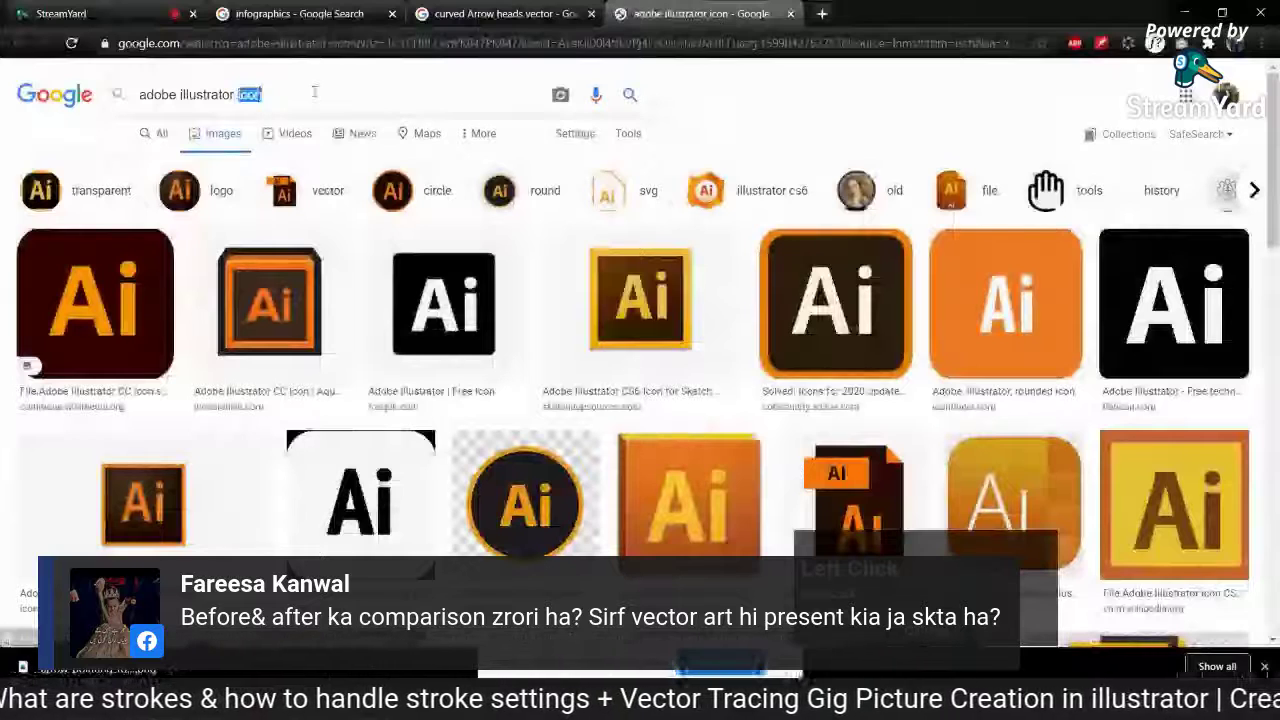
pyautogui.write('logo')
pyautogui.press('Return')
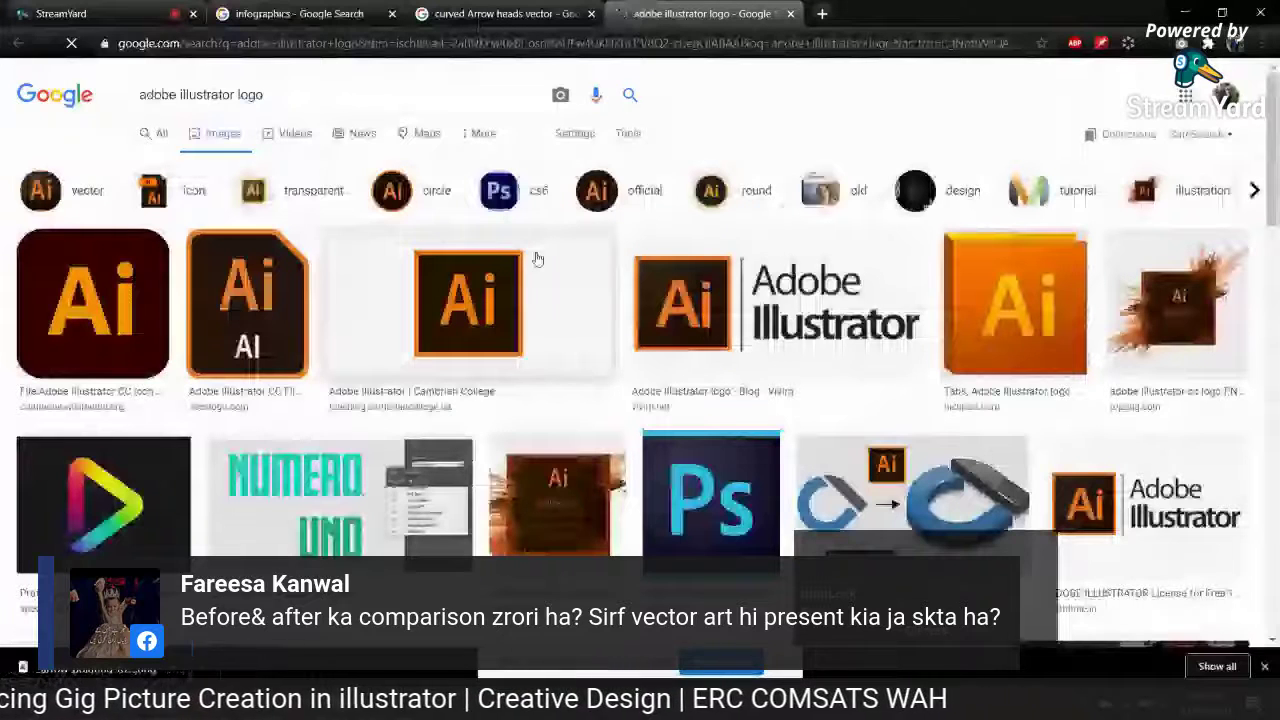
# Save the Adobe Illustrator CC file logo image and place it in the Illustrator artwork beside the badge, scaling it down proportionally
pyautogui.click(250, 302)
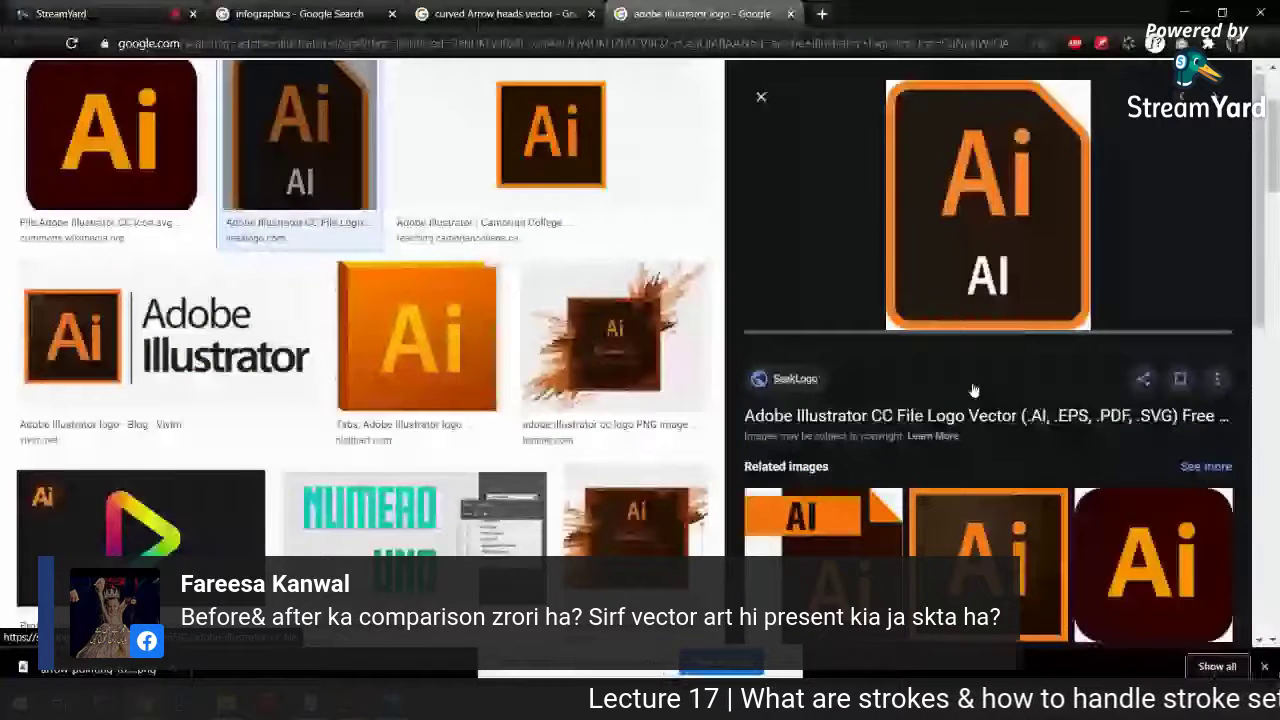
pyautogui.click(1070, 78)
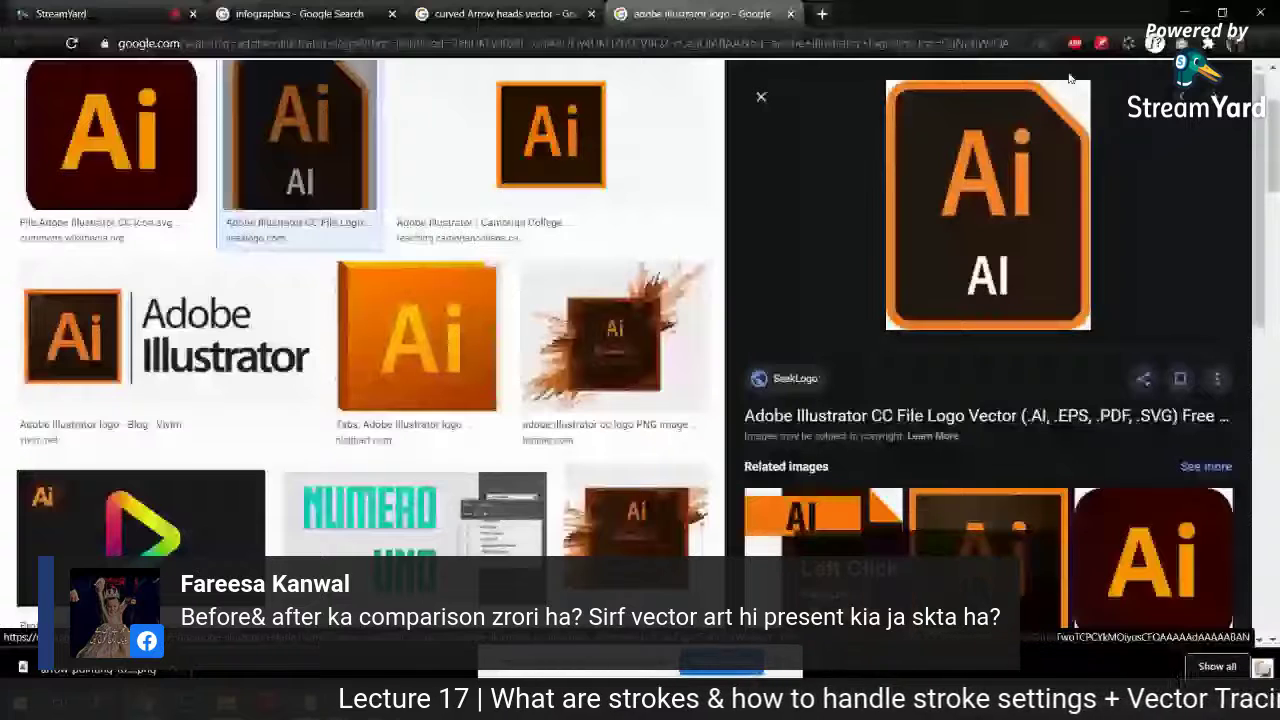
pyautogui.rightClick(1010, 210)
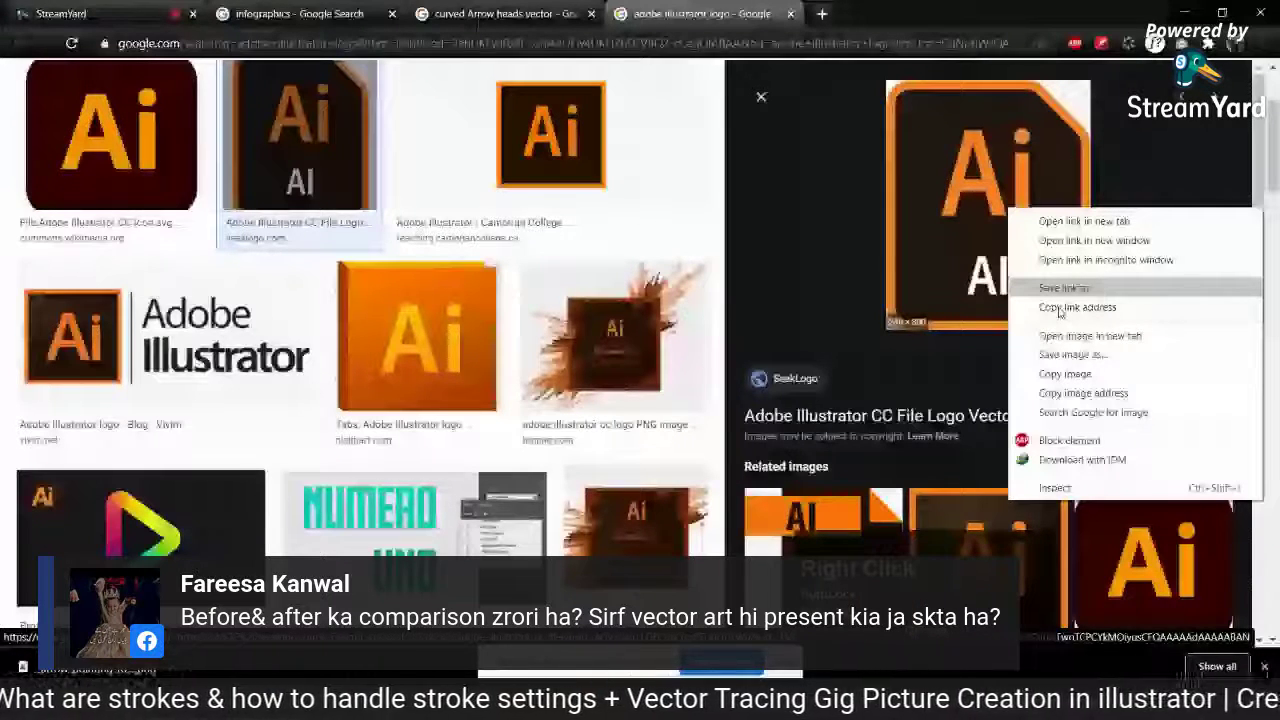
pyautogui.click(1072, 354)
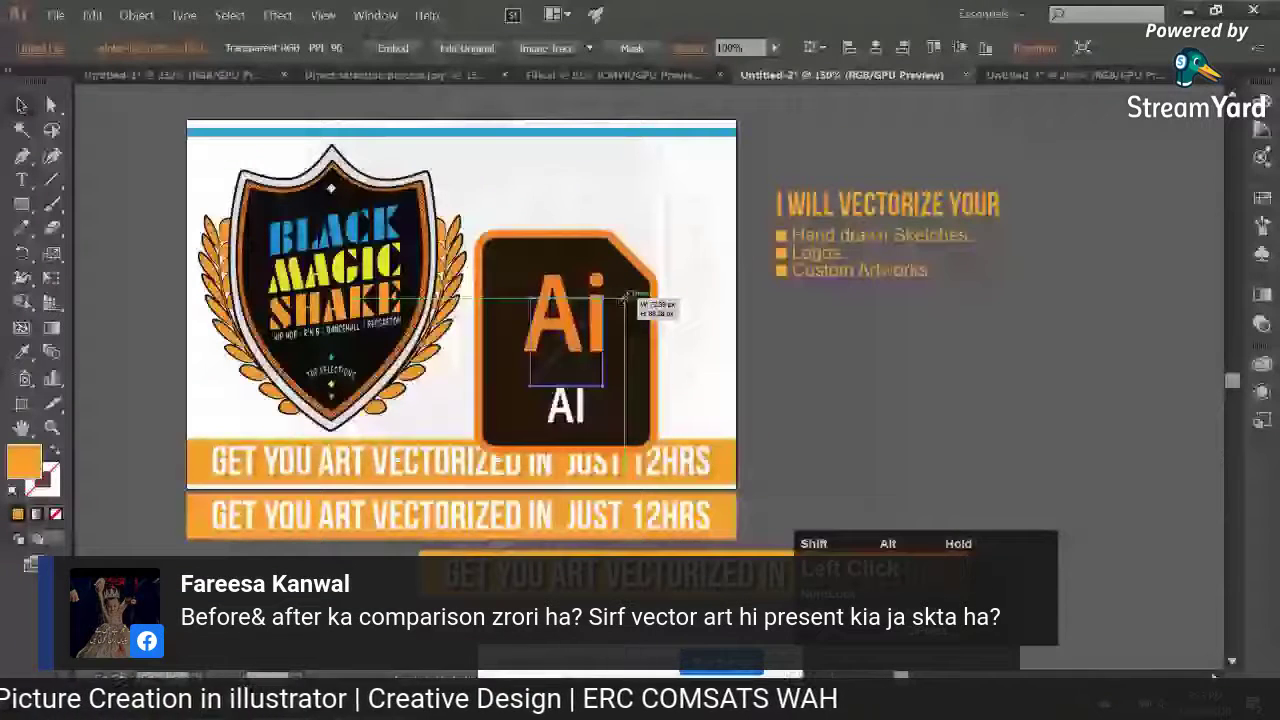
pyautogui.moveTo(626, 297); pyautogui.dragTo(626, 298)
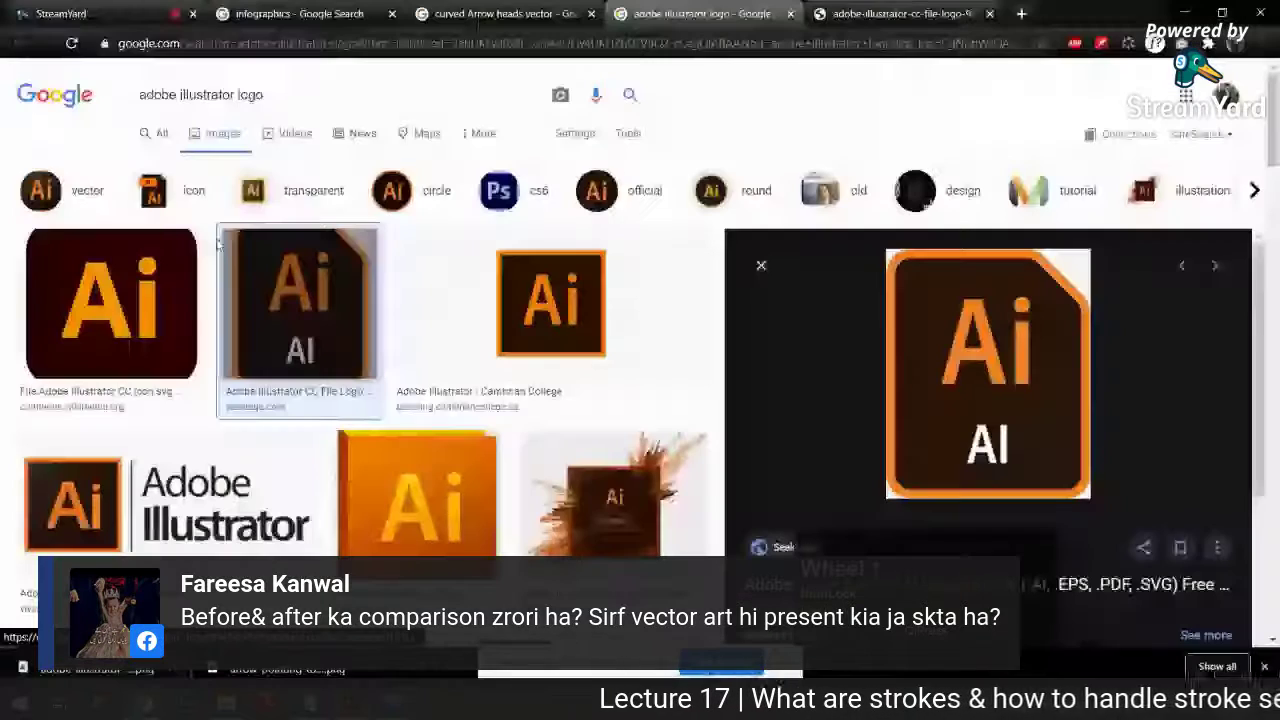
# Return to the Chrome image results and change the search to "adobe photoshop logo"
pyautogui.click(228, 94)
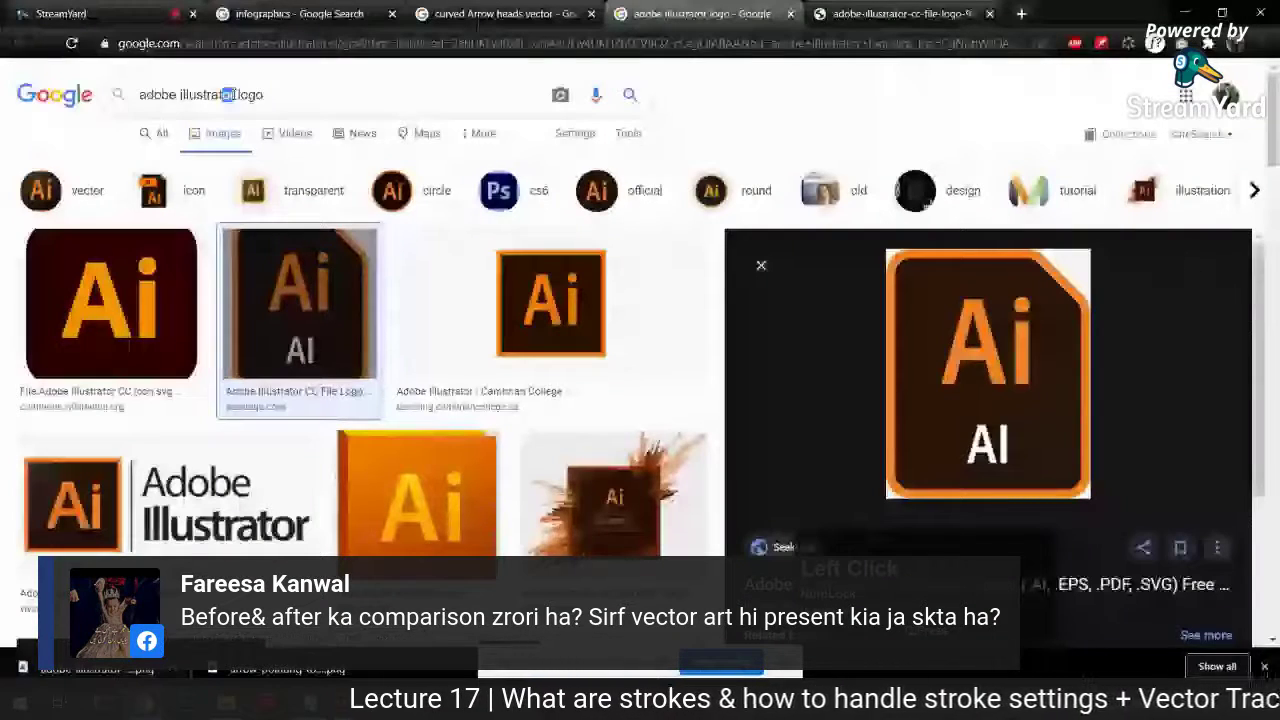
pyautogui.press('BackSpace')
pyautogui.press('BackSpace')
pyautogui.press('BackSpace')
pyautogui.press('BackSpace')
pyautogui.press('BackSpace')
pyautogui.press('BackSpace')
pyautogui.press('BackSpace')
pyautogui.press('BackSpace')
pyautogui.press('BackSpace')
pyautogui.press('BackSpace')
pyautogui.press('BackSpace')
pyautogui.press('BackSpace')
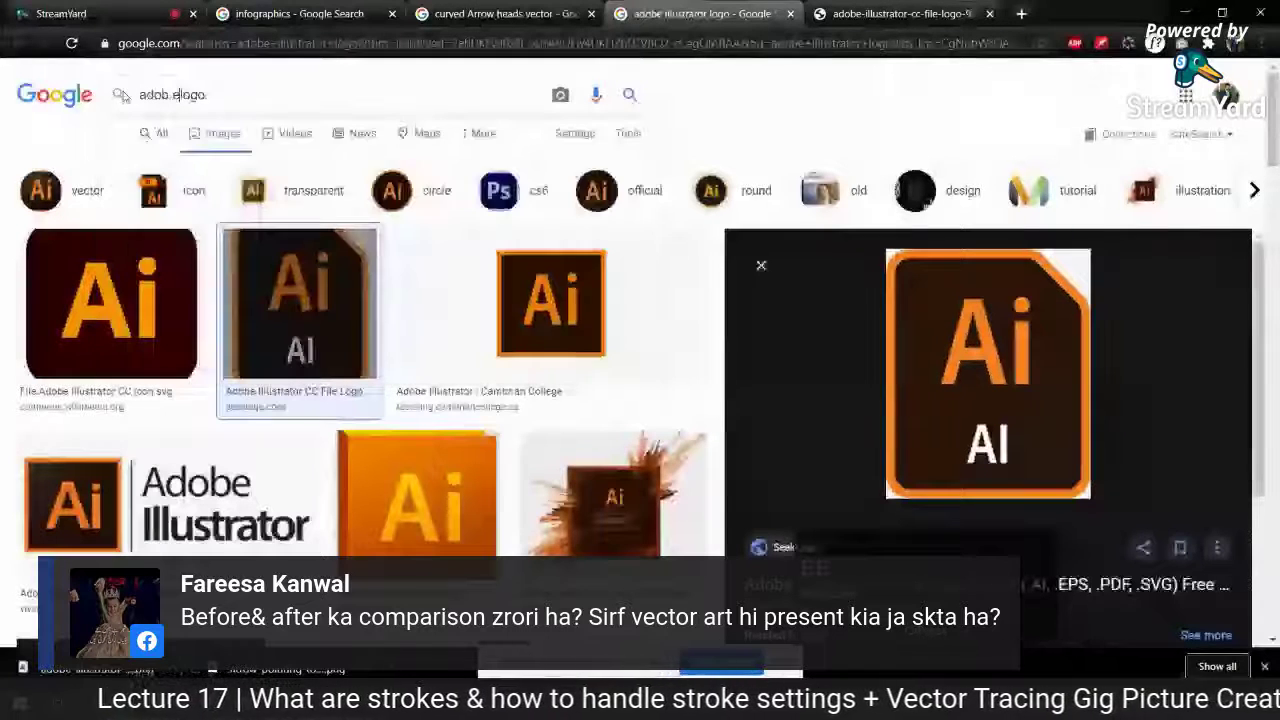
pyautogui.write('photos')
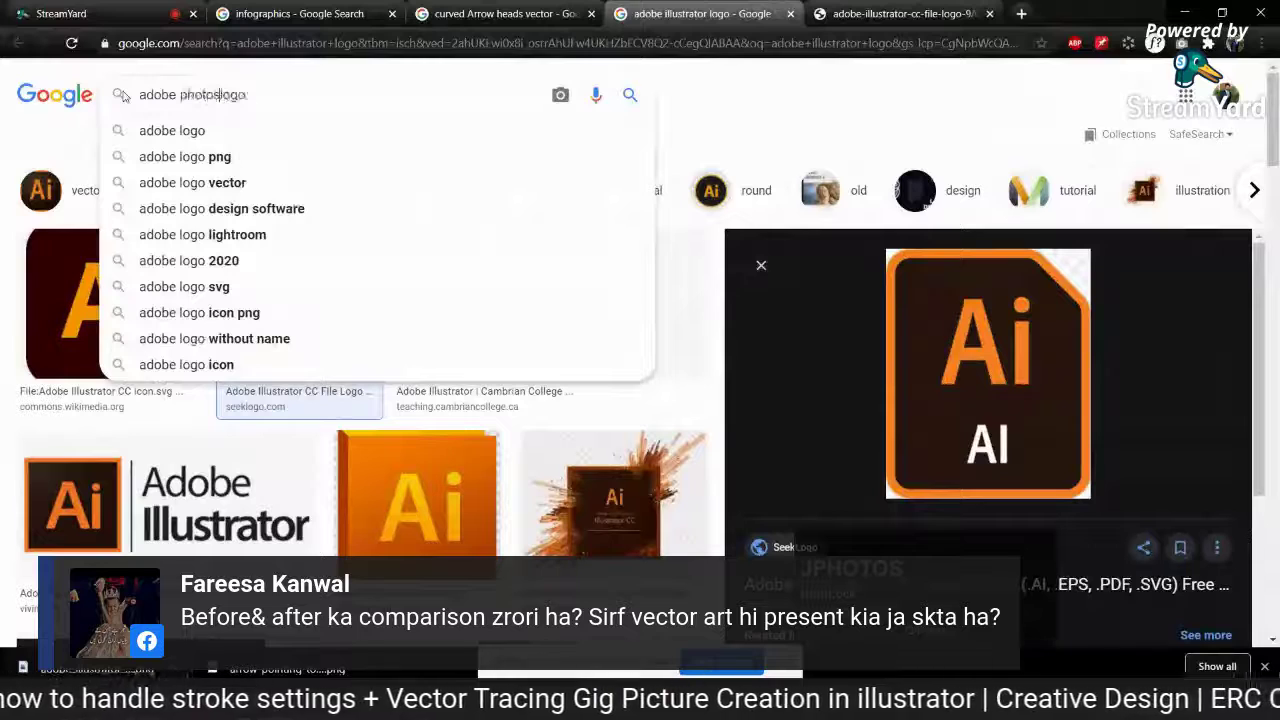
pyautogui.write('hop')
pyautogui.press('Return')
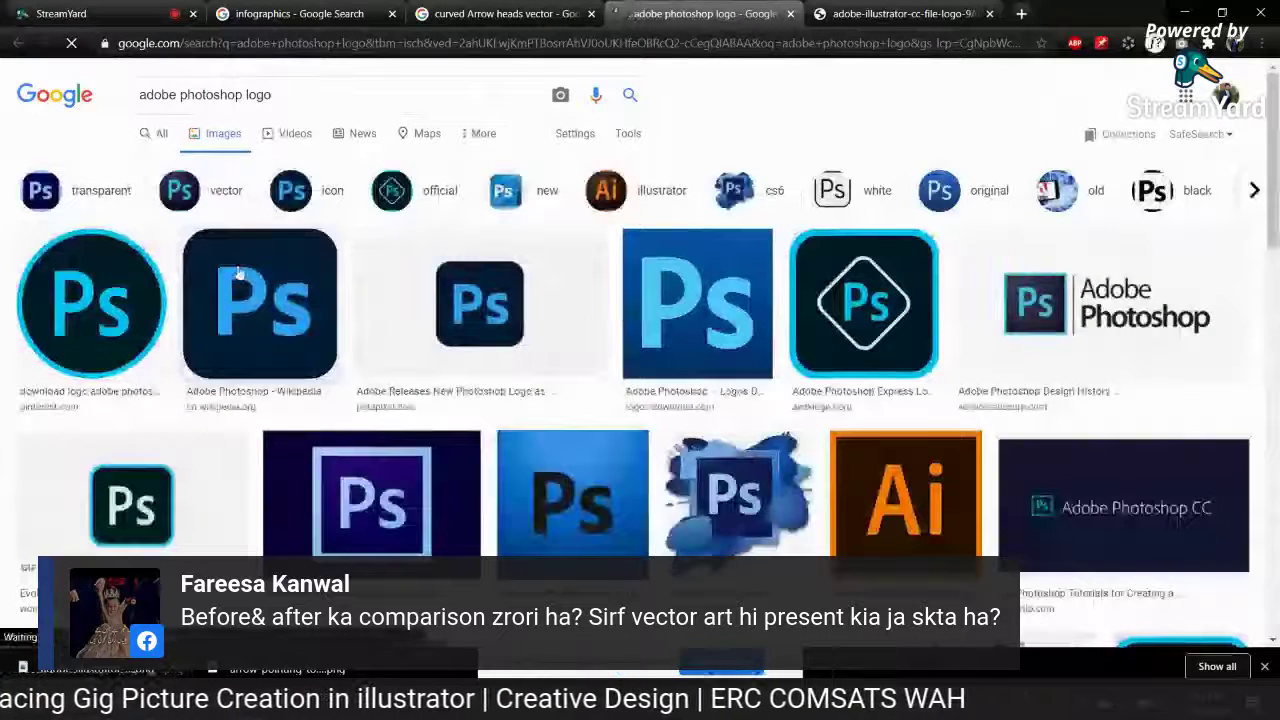
# Save the rounded-square Photoshop icon to Downloads and place it in the Illustrator artwork, scaled down to the artboard's lower right above the orange strip
pyautogui.click(240, 275)
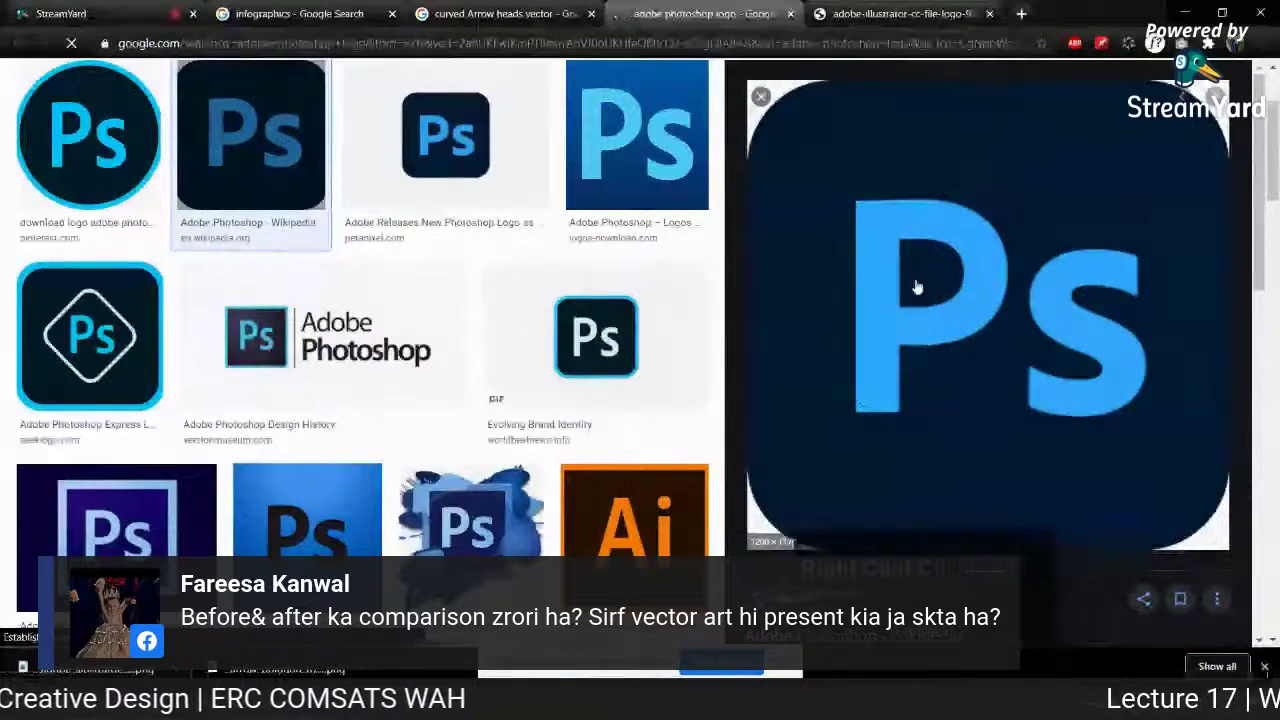
pyautogui.rightClick(953, 381)
pyautogui.click(1010, 426)
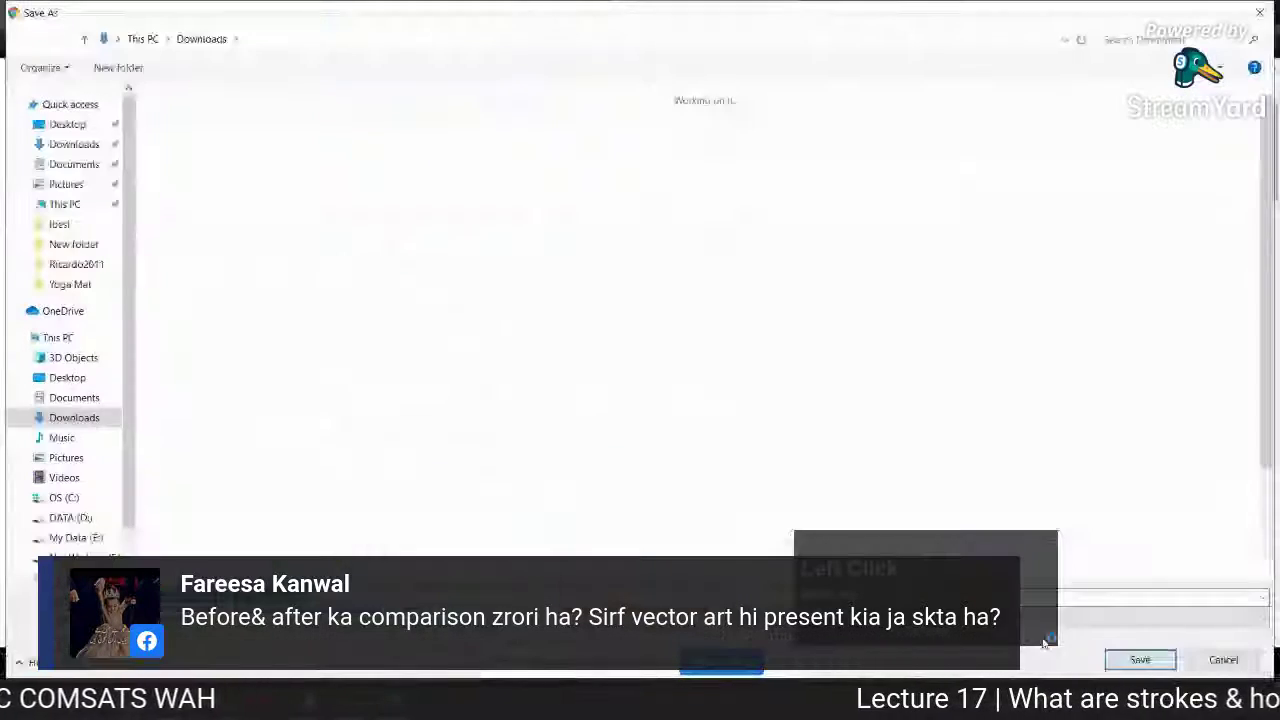
pyautogui.click(1138, 659)
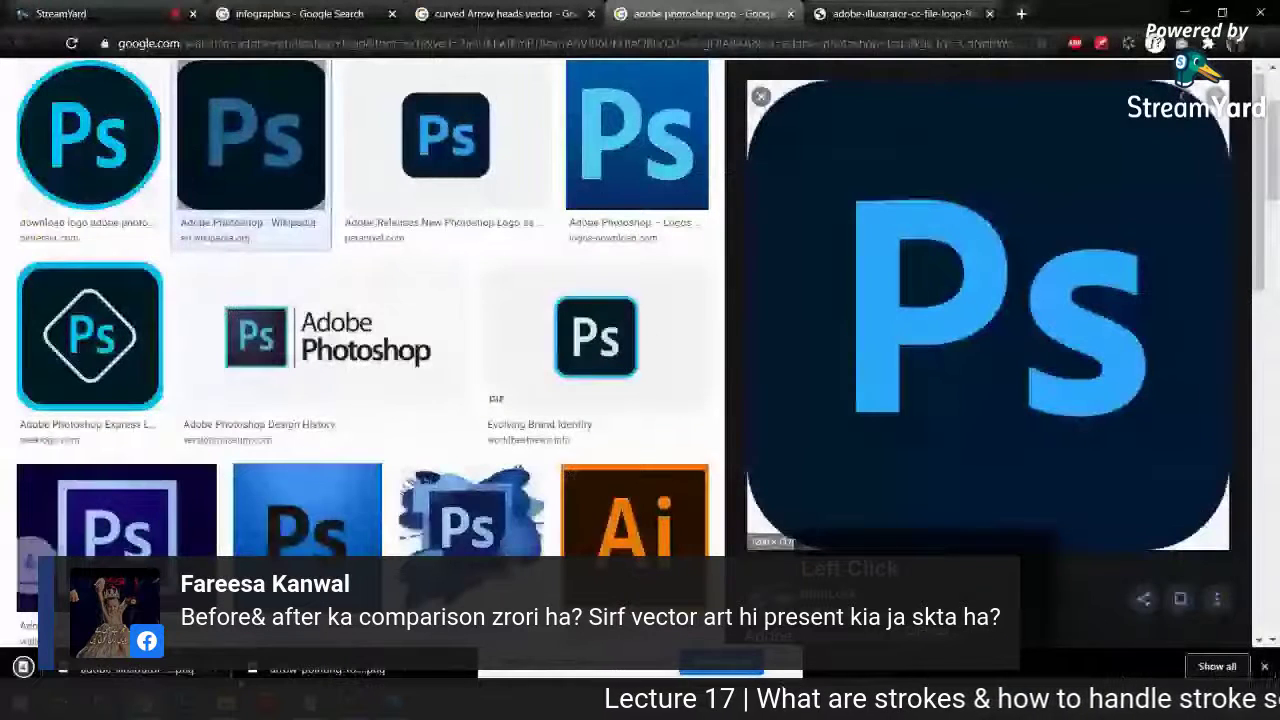
pyautogui.moveTo(130, 669); pyautogui.dragTo(956, 147)
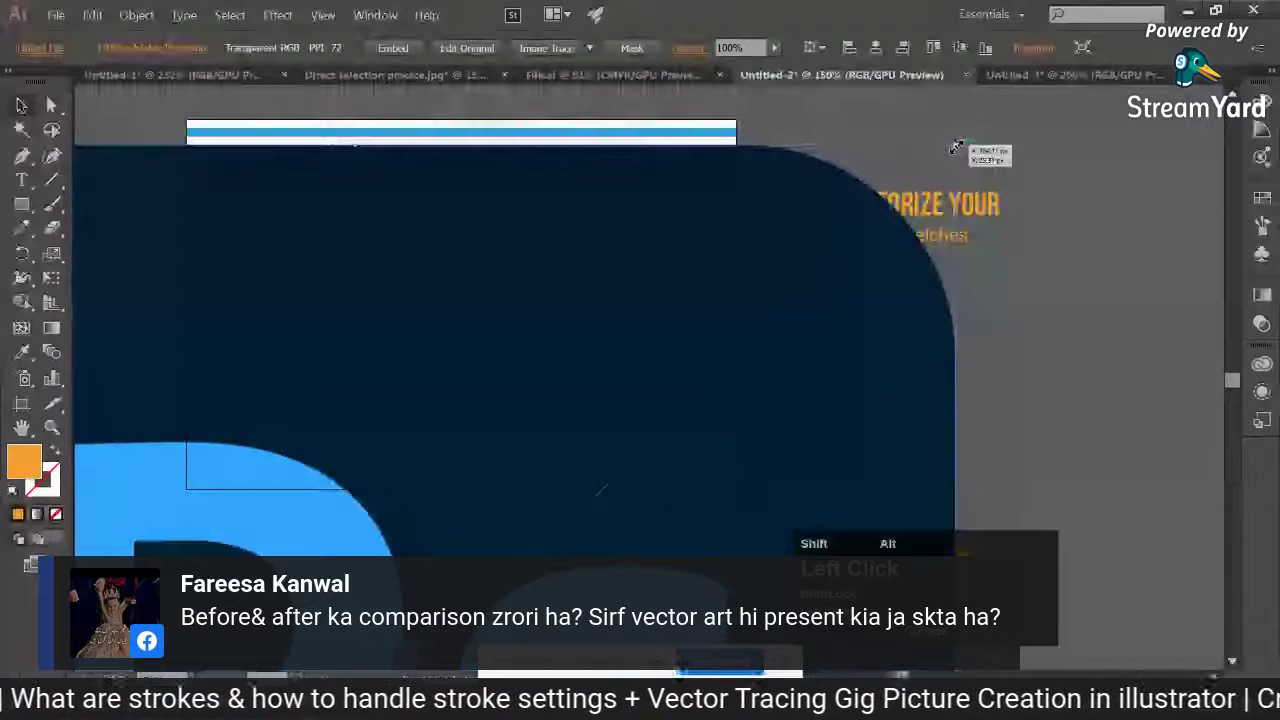
pyautogui.moveTo(956, 147); pyautogui.dragTo(640, 412)
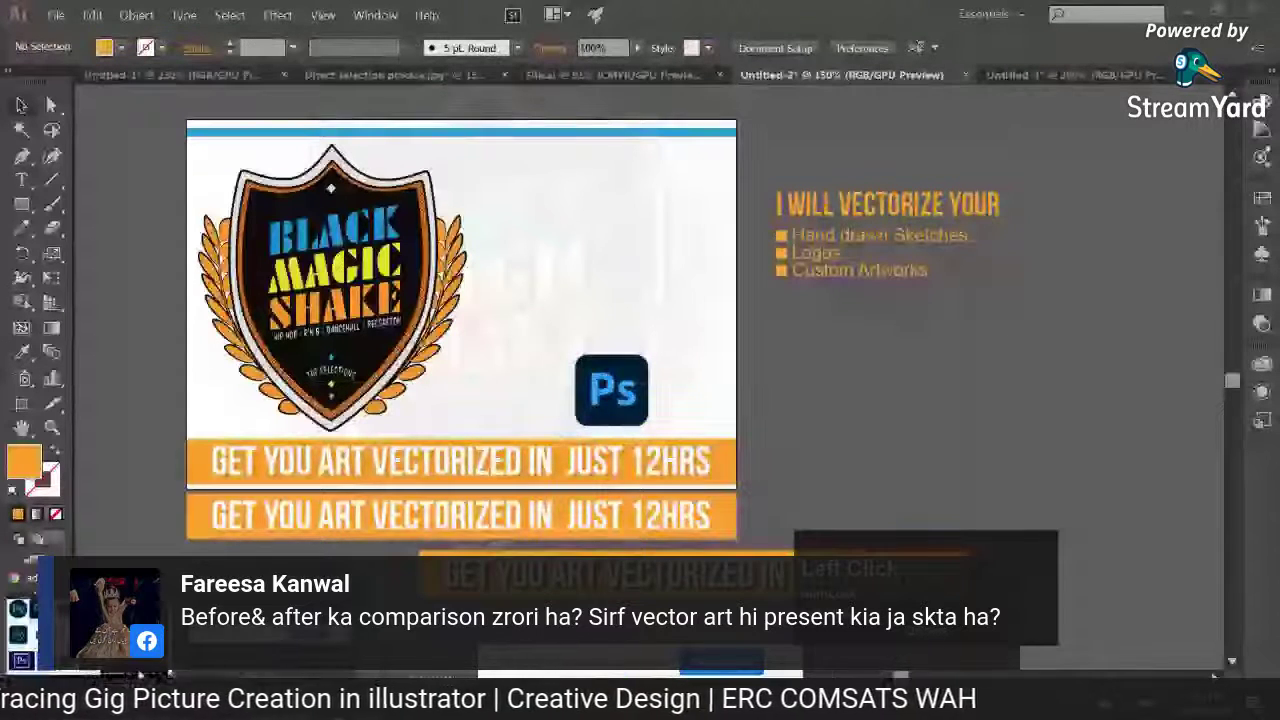
# Switch to Chrome, open the square orange-bordered Illustrator logo as a separate image, and check the file extension in its address
pyautogui.hotkey('alt', 'Tab')
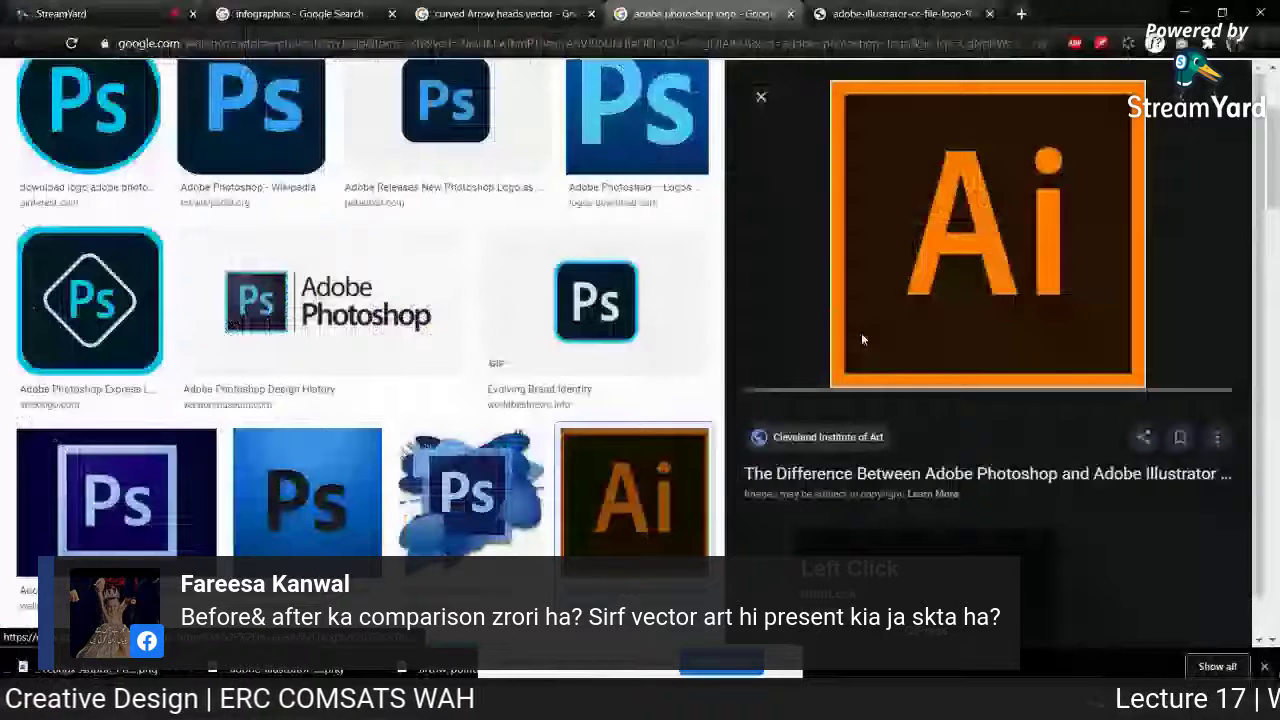
pyautogui.rightClick(963, 328)
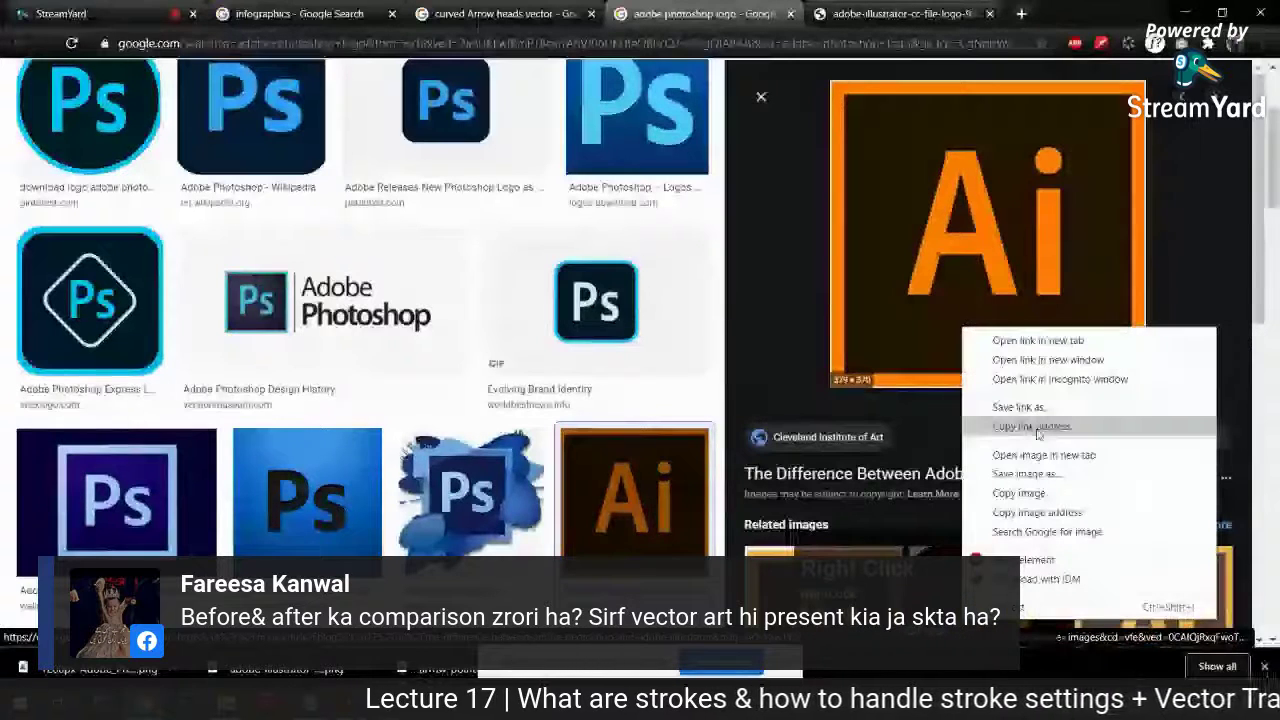
pyautogui.click(1043, 455)
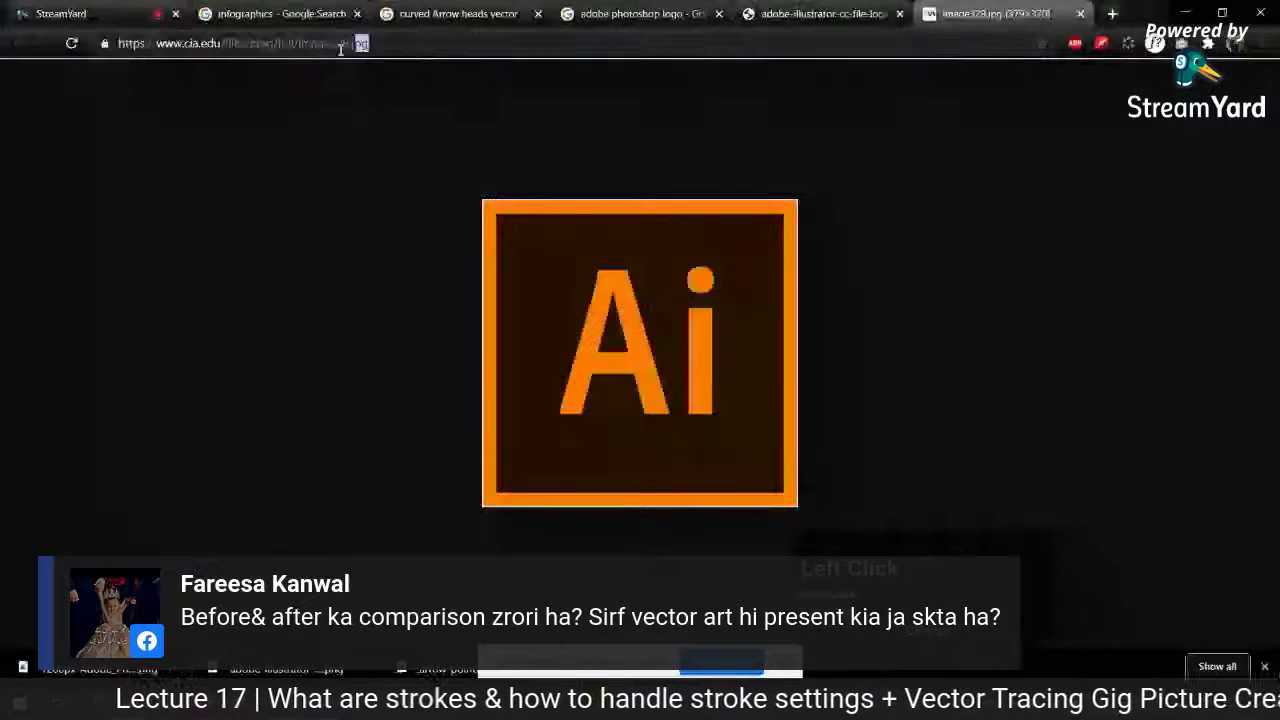
# Go back to the "adobe illustrator logo" image results and save the rounded dark-red Ai icon to Downloads
pyautogui.click(641, 14)
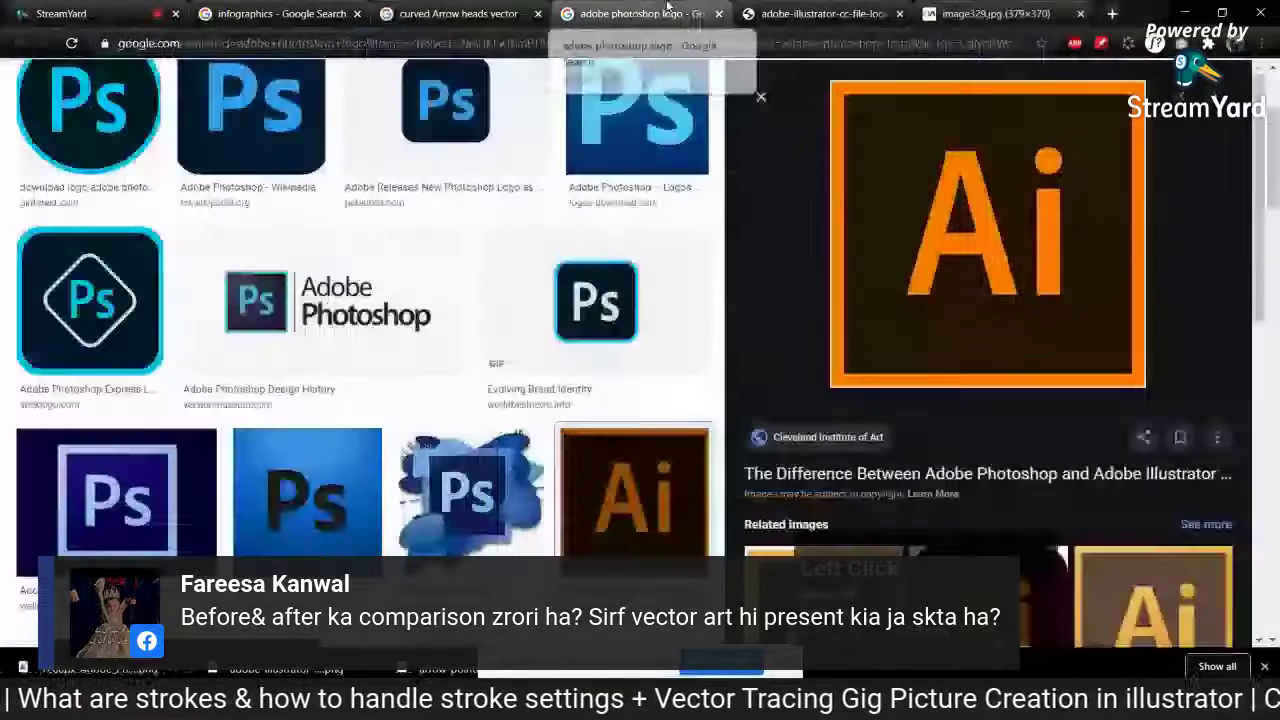
pyautogui.scroll(-1, 465, 470)
pyautogui.scroll(3, 465, 470)
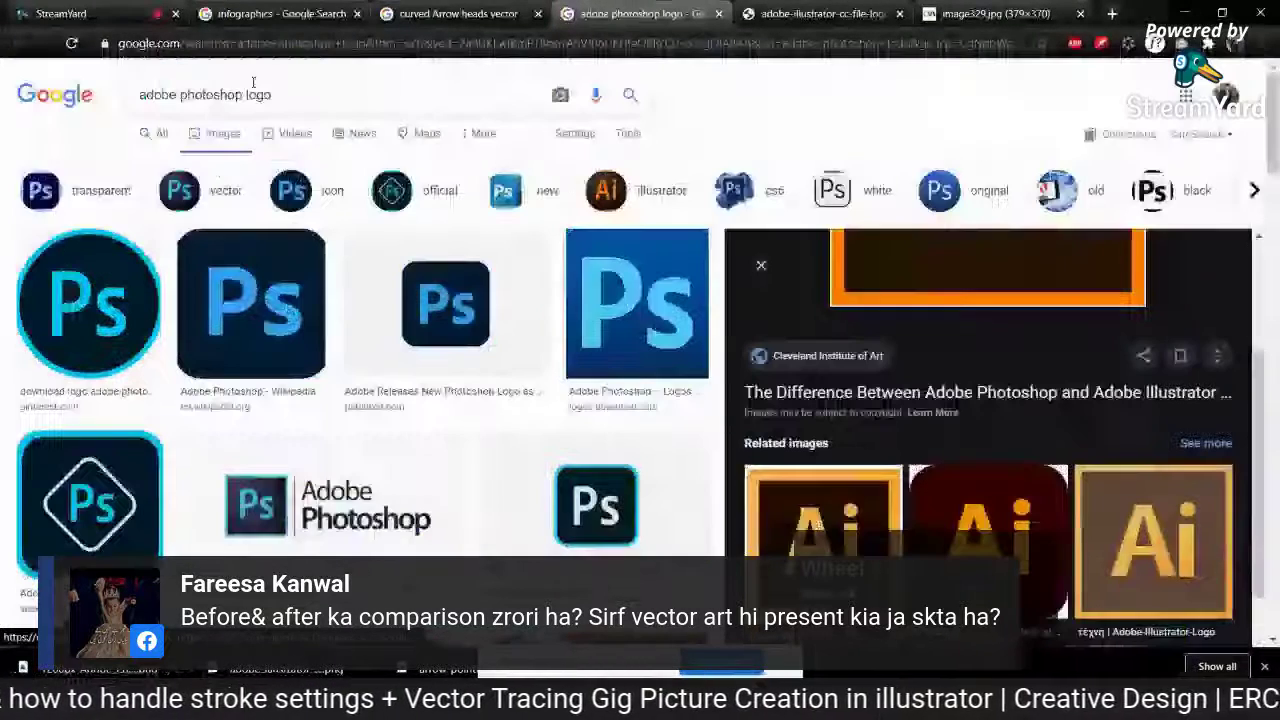
pyautogui.click(180, 94)
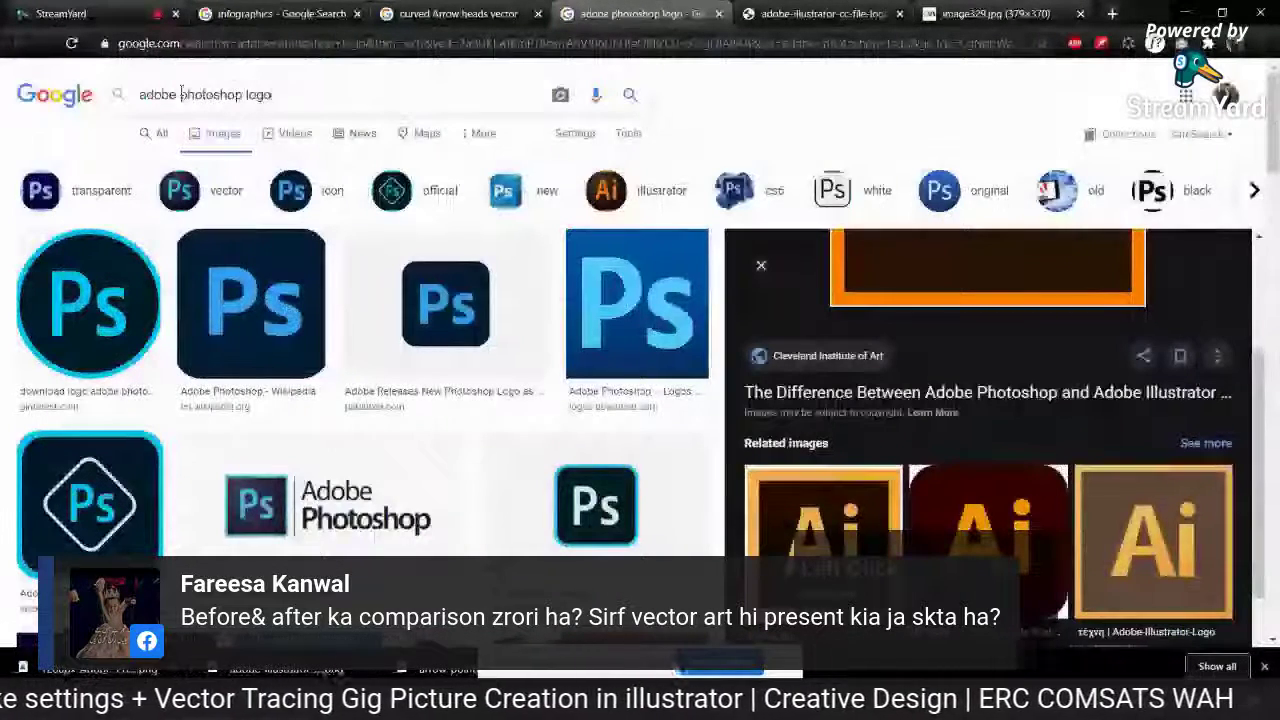
pyautogui.click(166, 240)
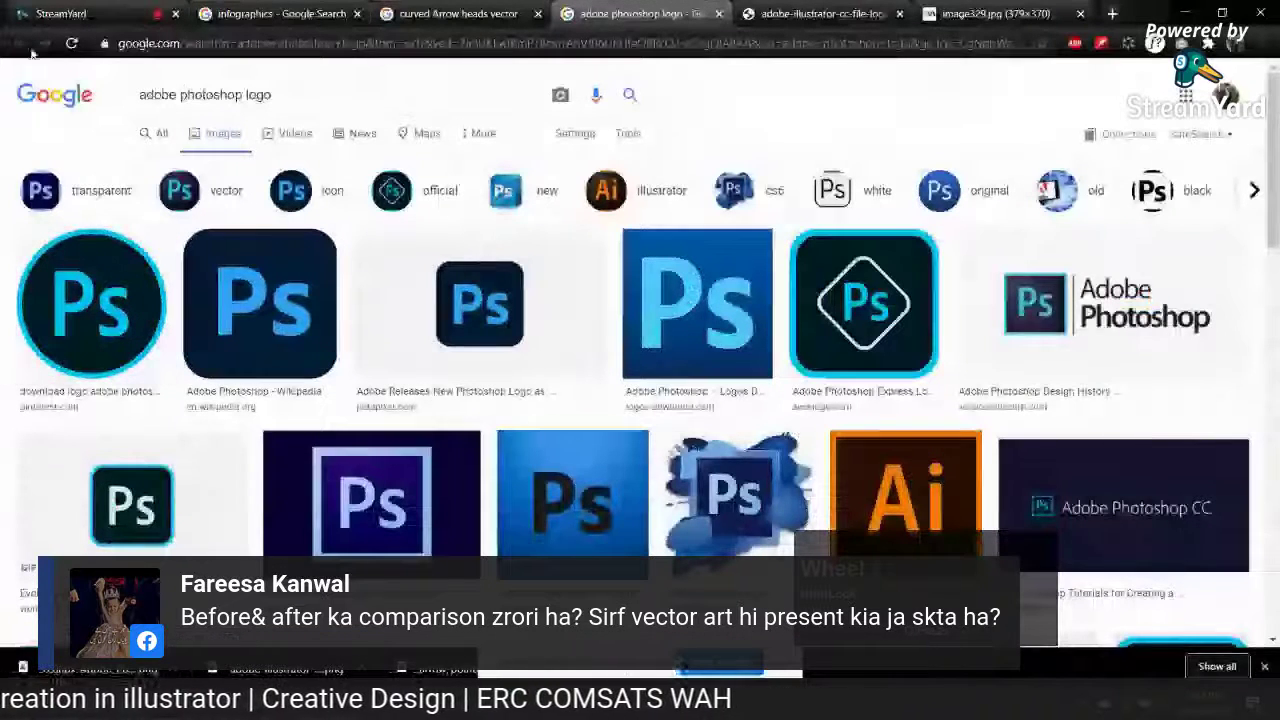
pyautogui.hotkey('alt', 'Left')
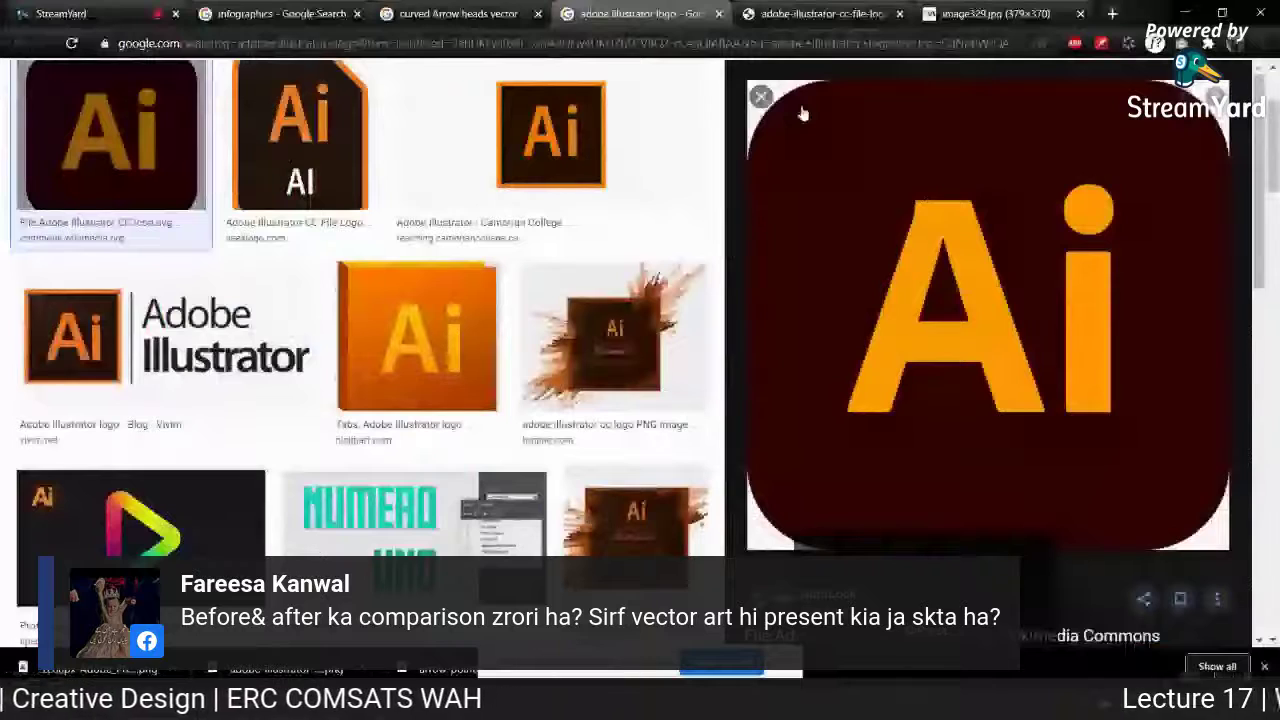
pyautogui.click(841, 414)
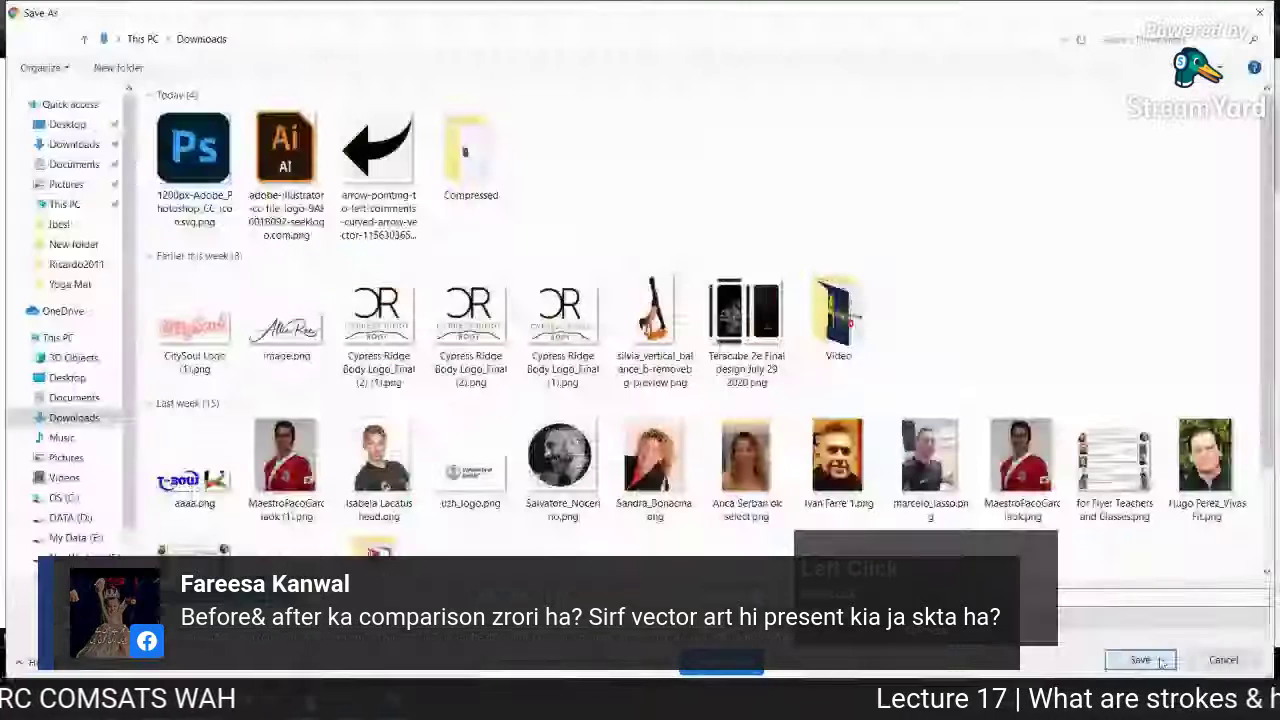
pyautogui.click(1161, 662)
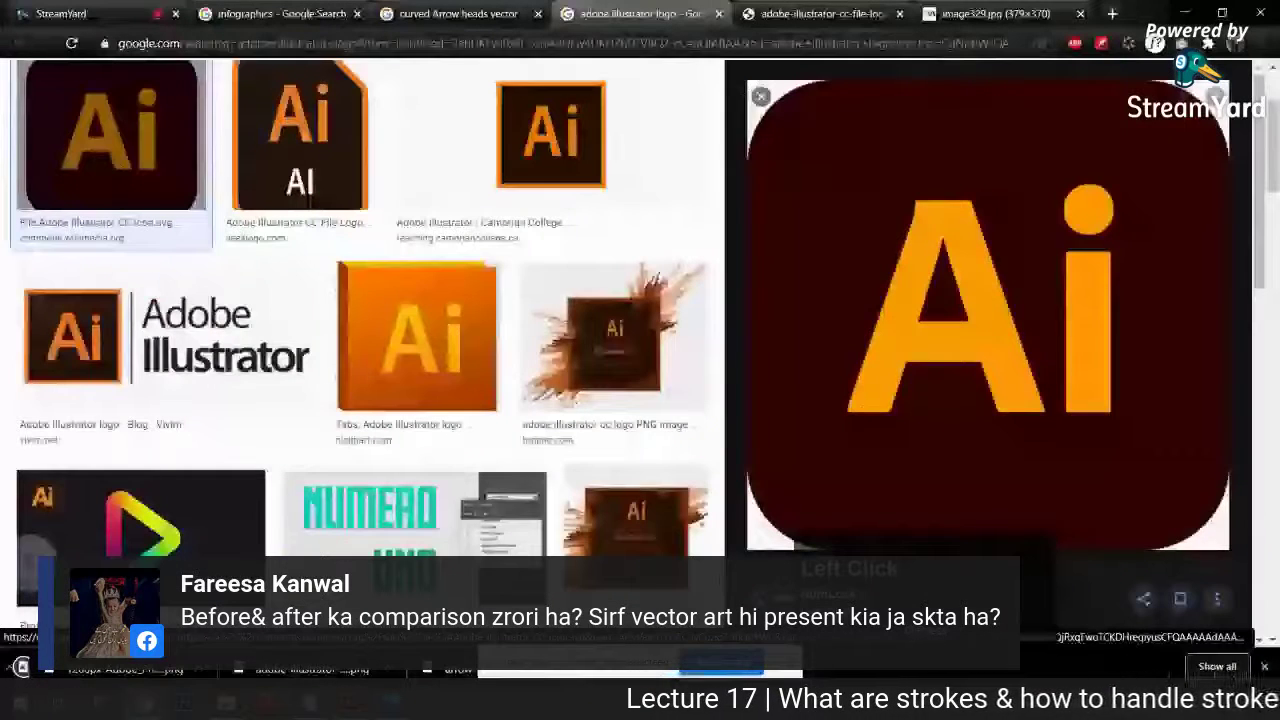
# Place the dark-red Ai icon in the Illustrator artwork, scale it down to match the Ps icon, and position it directly right of that icon
pyautogui.hotkey('alt', 'Tab')
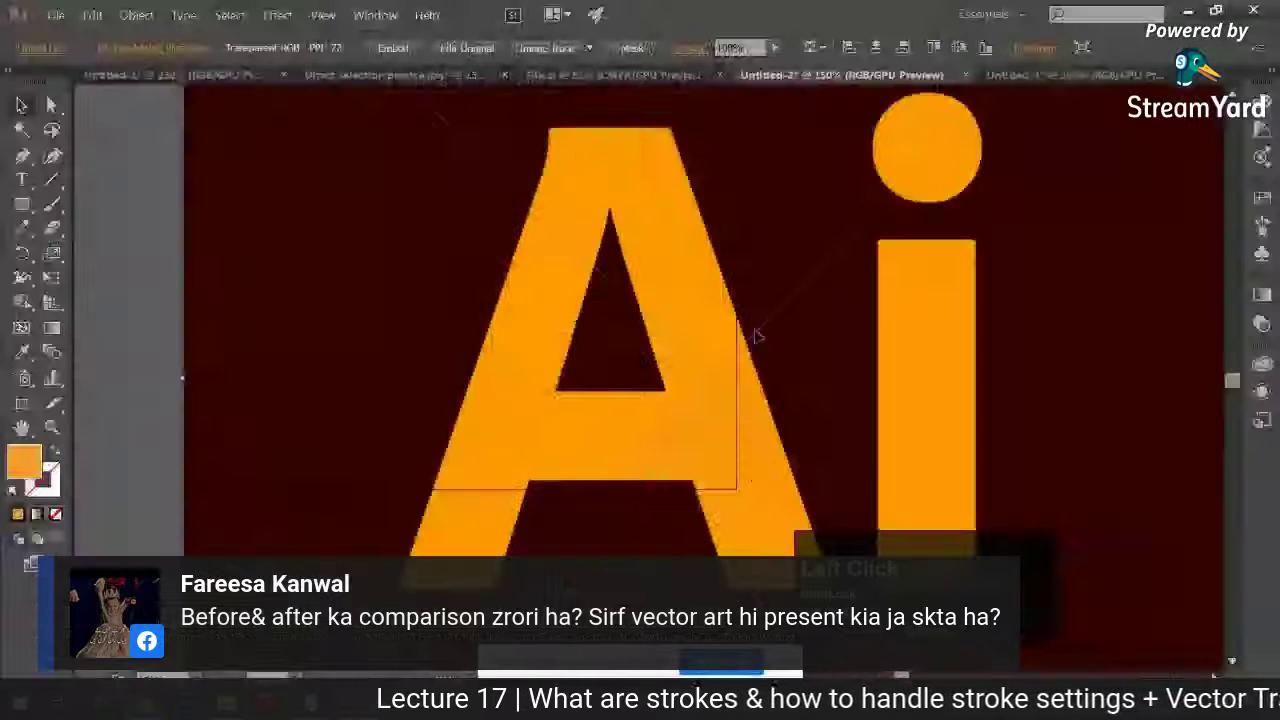
pyautogui.moveTo(806, 294); pyautogui.dragTo(630, 576)
pyautogui.moveTo(1057, 148); pyautogui.dragTo(748, 362)
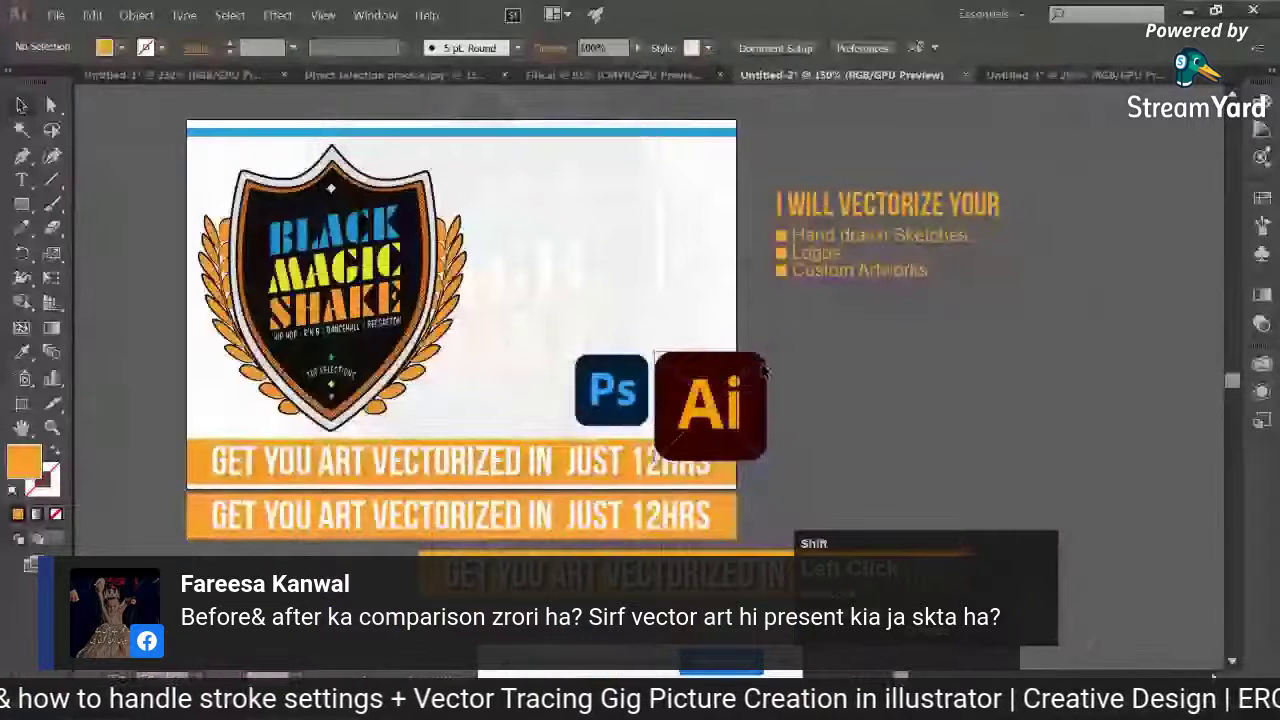
pyautogui.moveTo(766, 405); pyautogui.dragTo(736, 382)
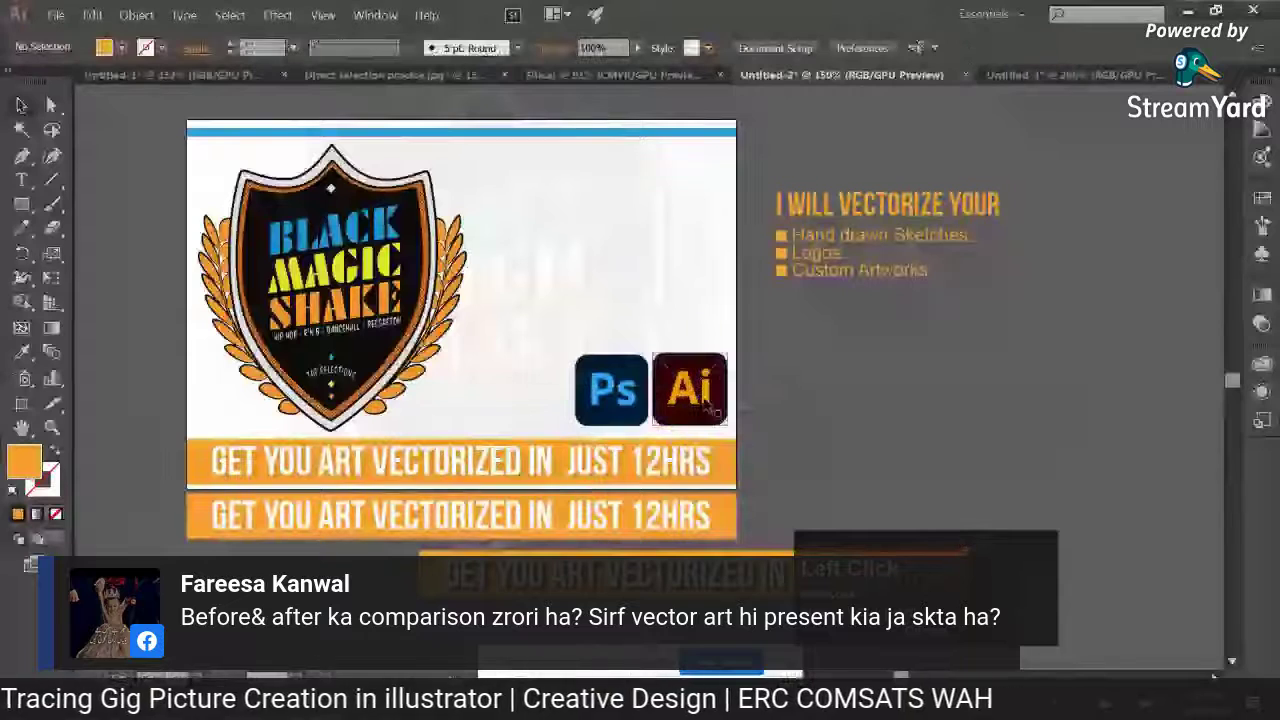
pyautogui.hotkey('ctrl', 'shift', 'a')
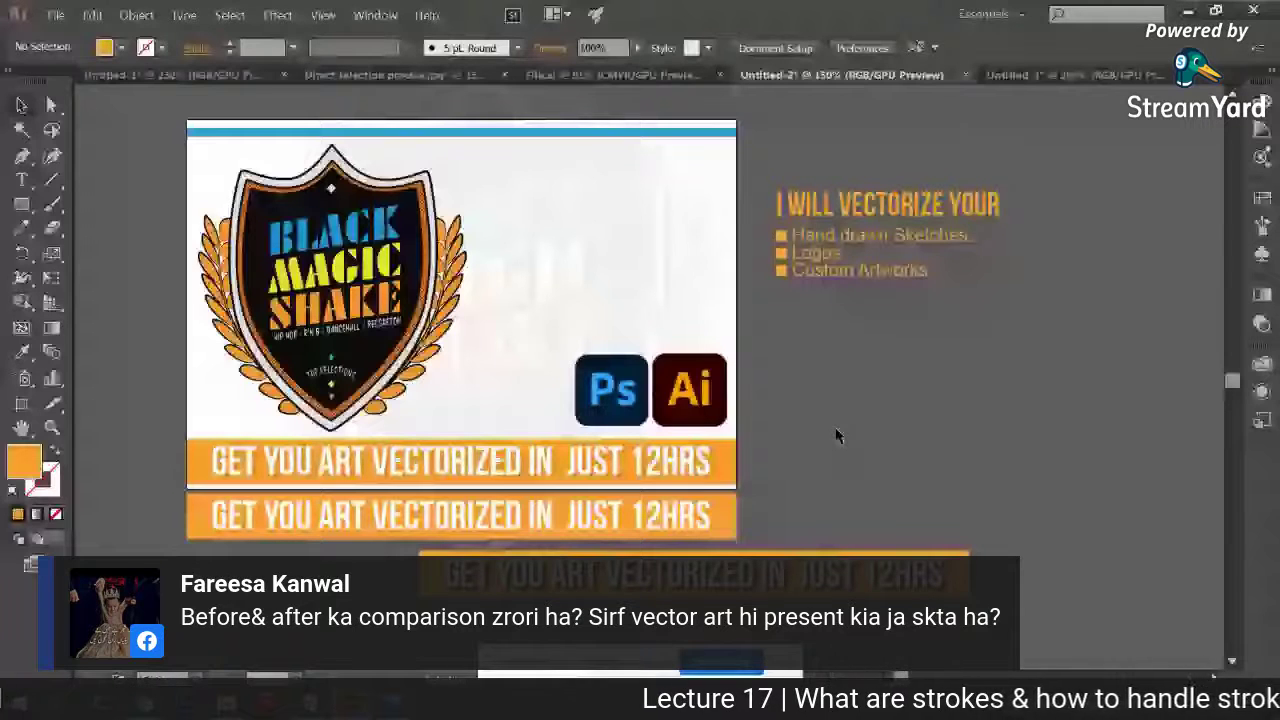
# Switch to the StreamYard studio in Chrome and display the viewer's comment about pictures that give an error on opening in the broadcast
pyautogui.click(145, 703)
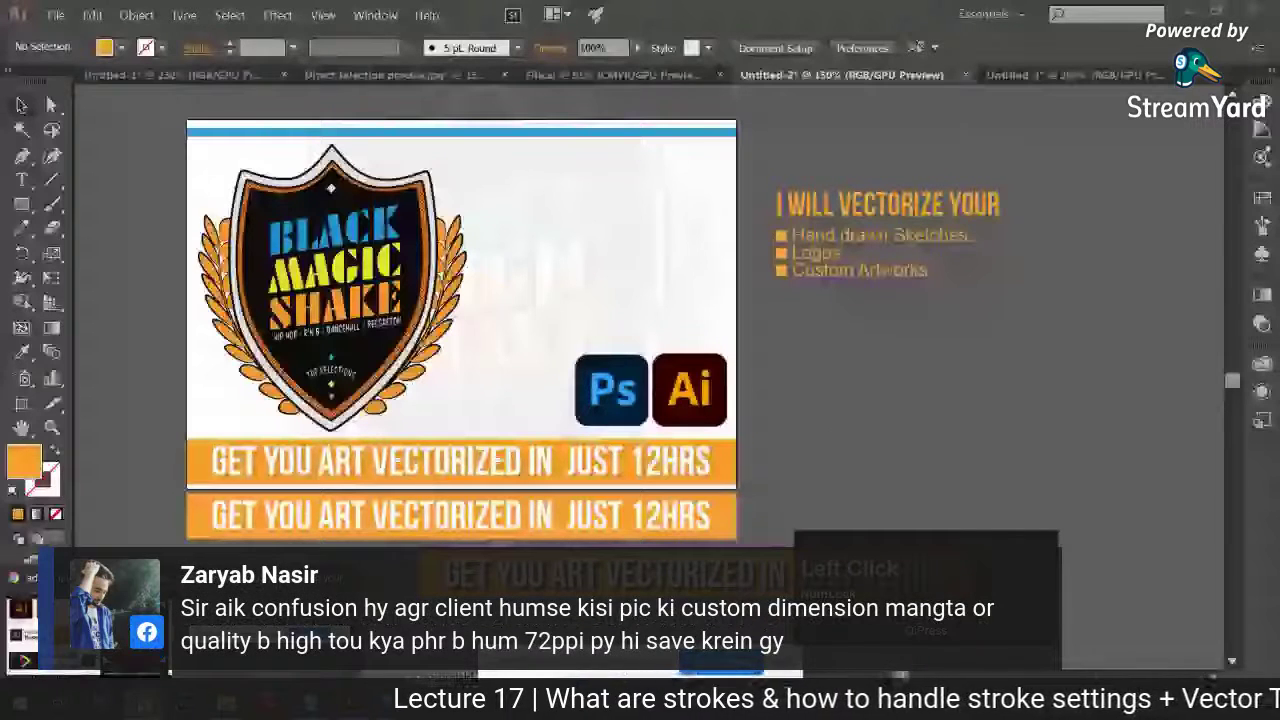
pyautogui.click(250, 622)
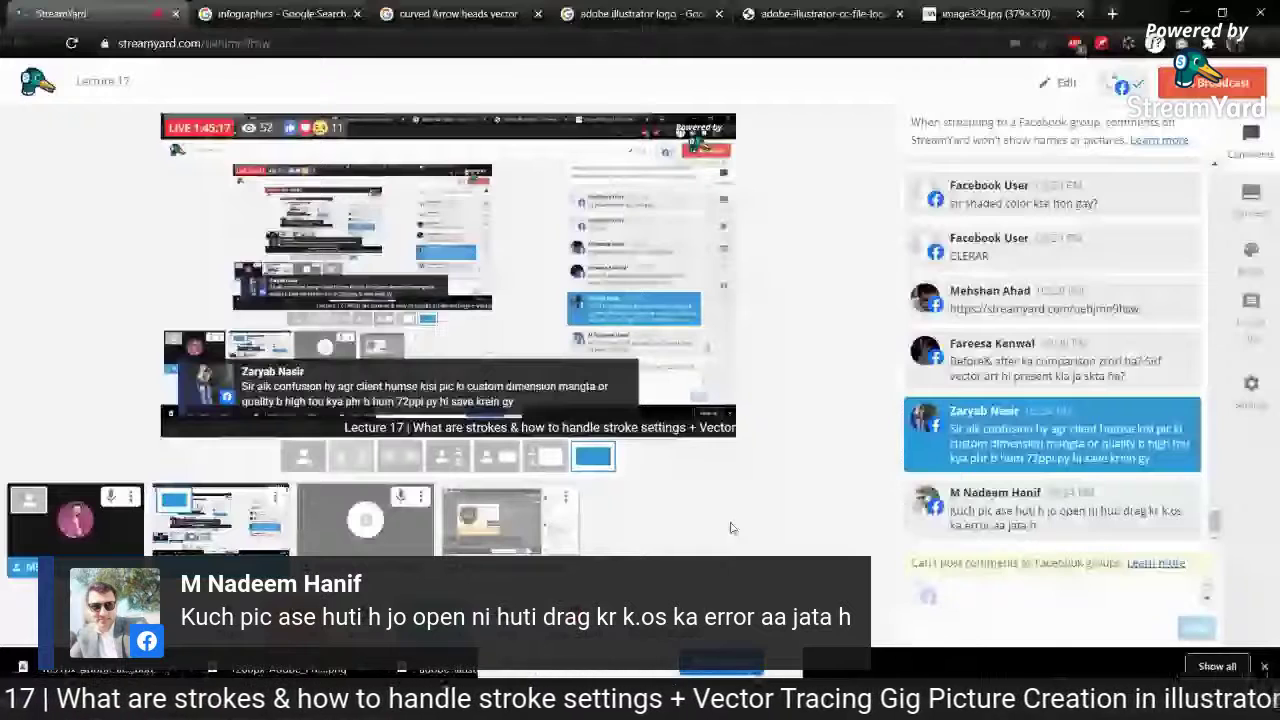
pyautogui.click(801, 510)
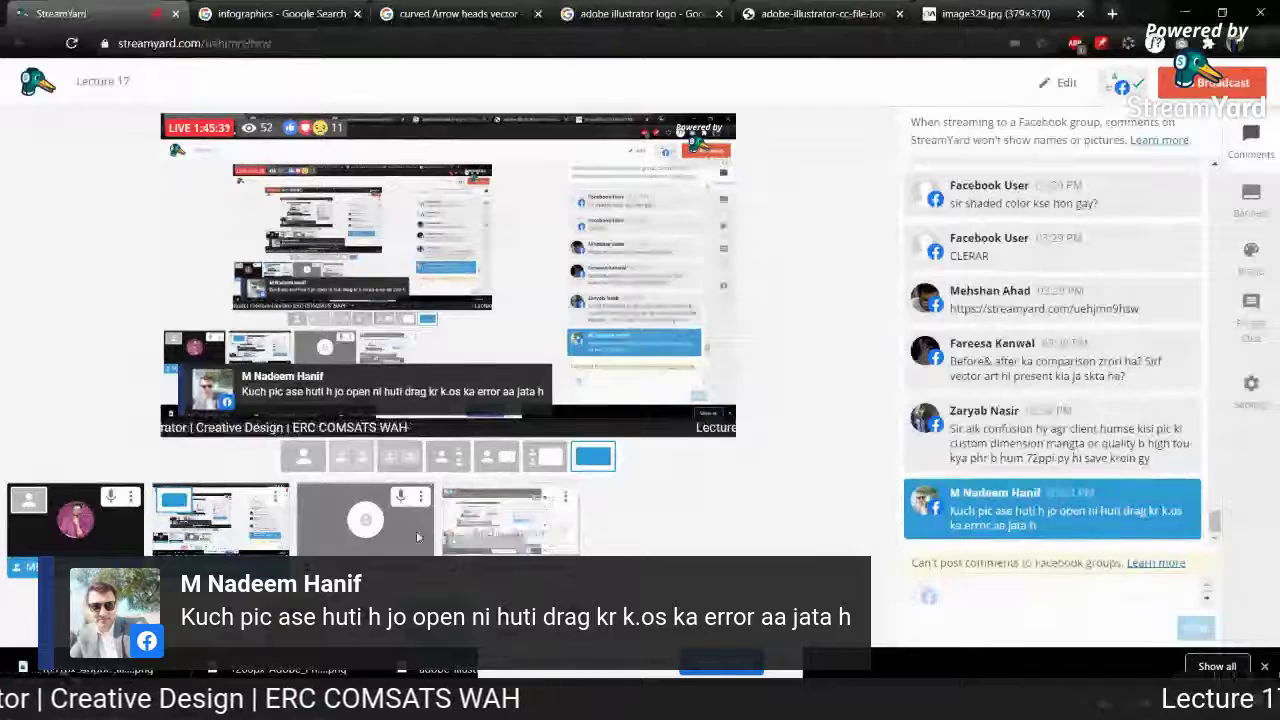
pyautogui.moveTo(348, 538)
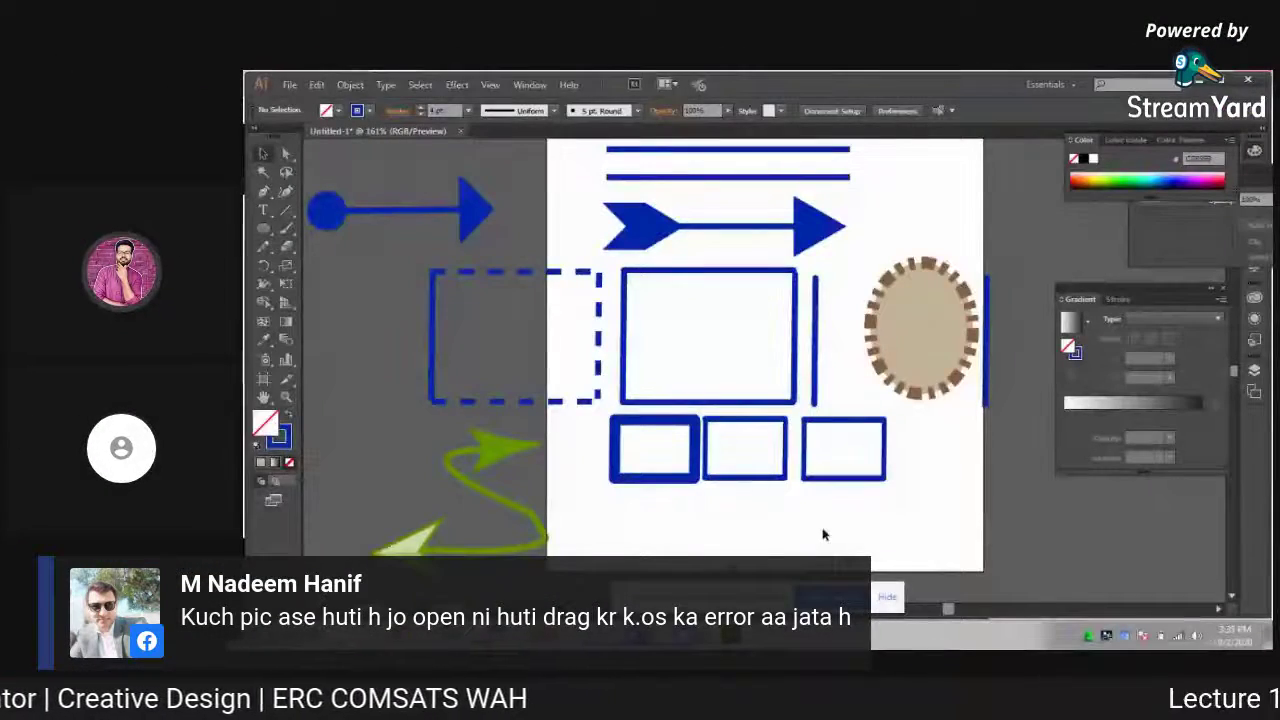
# Check the Facebook live video and the StreamYard studio page in Chrome, and return to the Illustrator stroke-samples document
pyautogui.moveTo(423, 636)
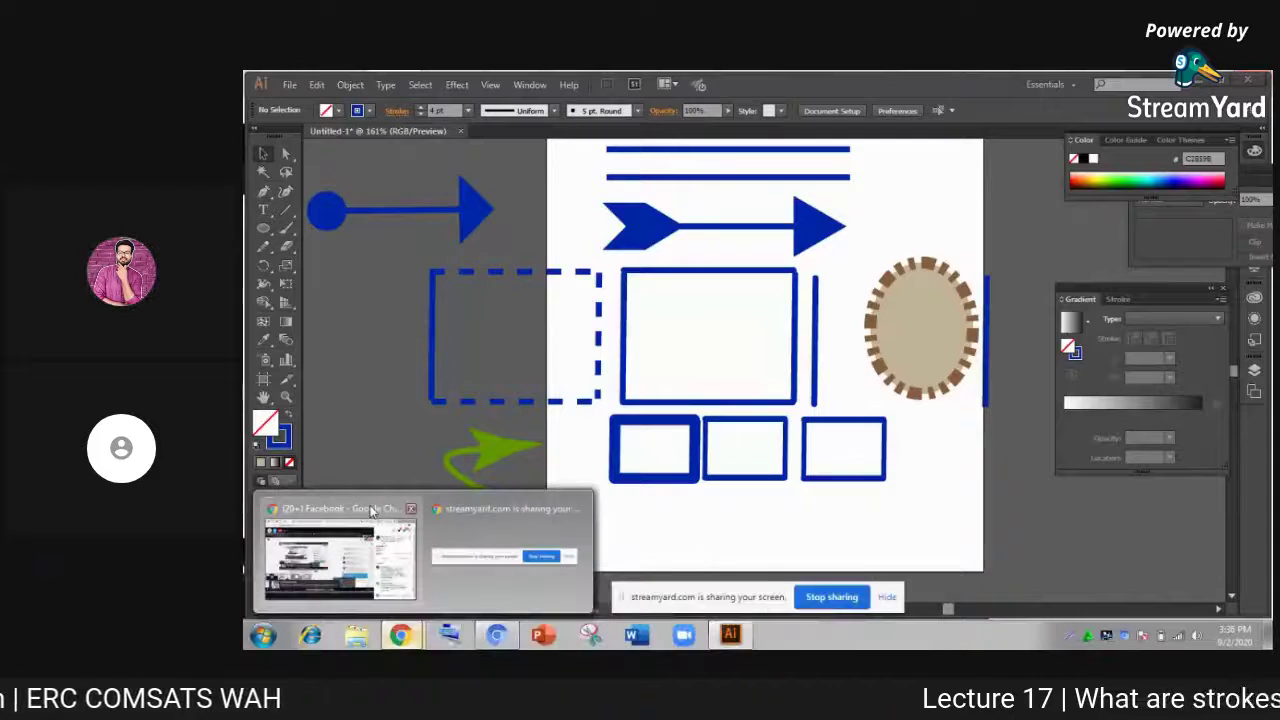
pyautogui.click(340, 540)
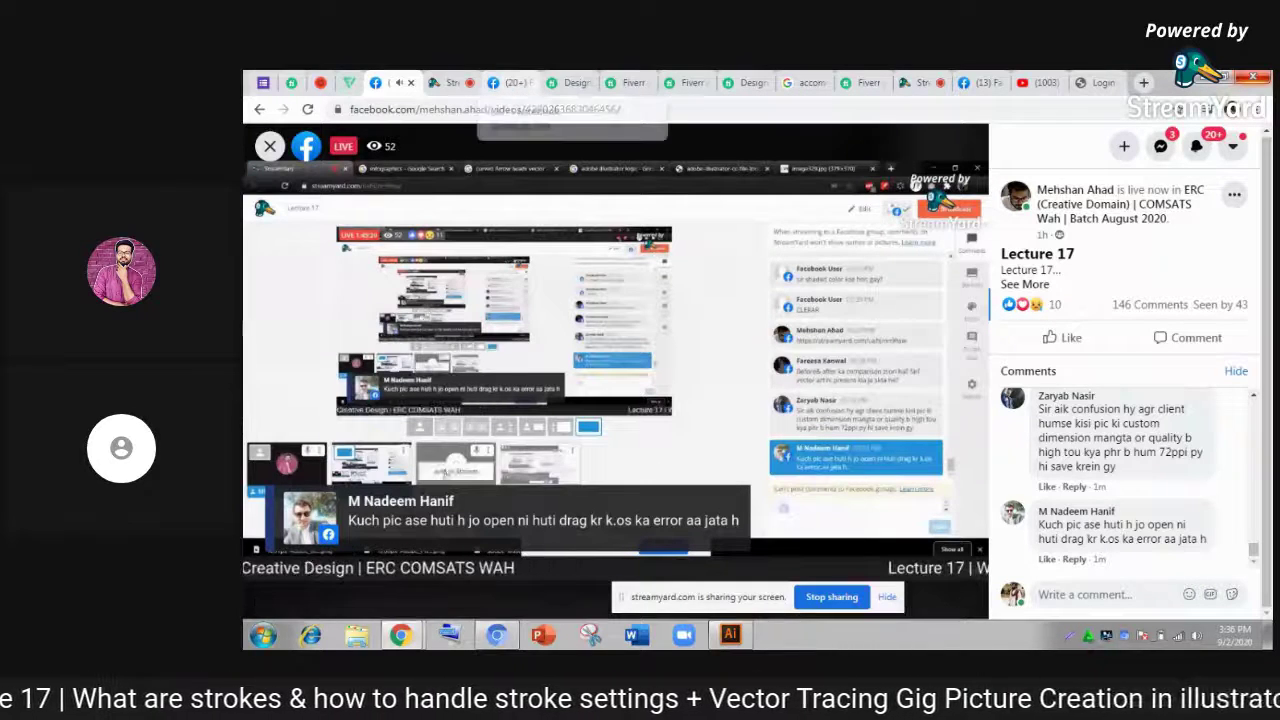
pyautogui.click(727, 636)
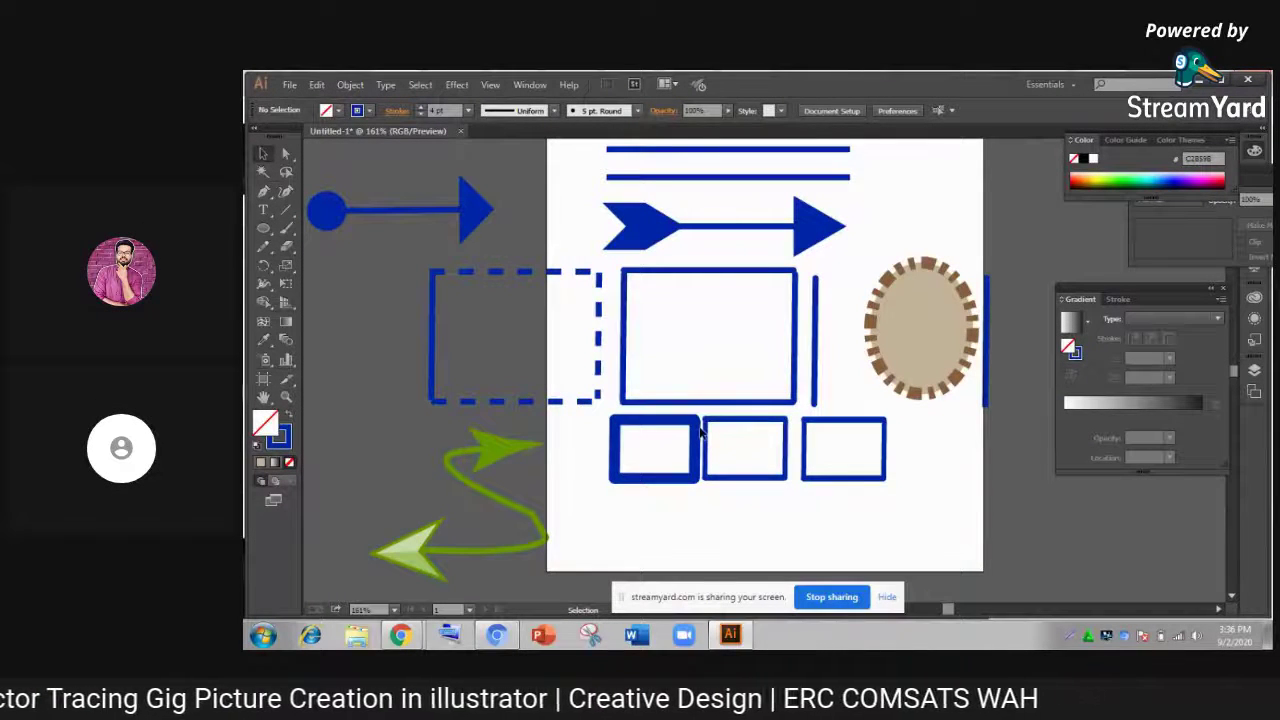
pyautogui.moveTo(406, 645)
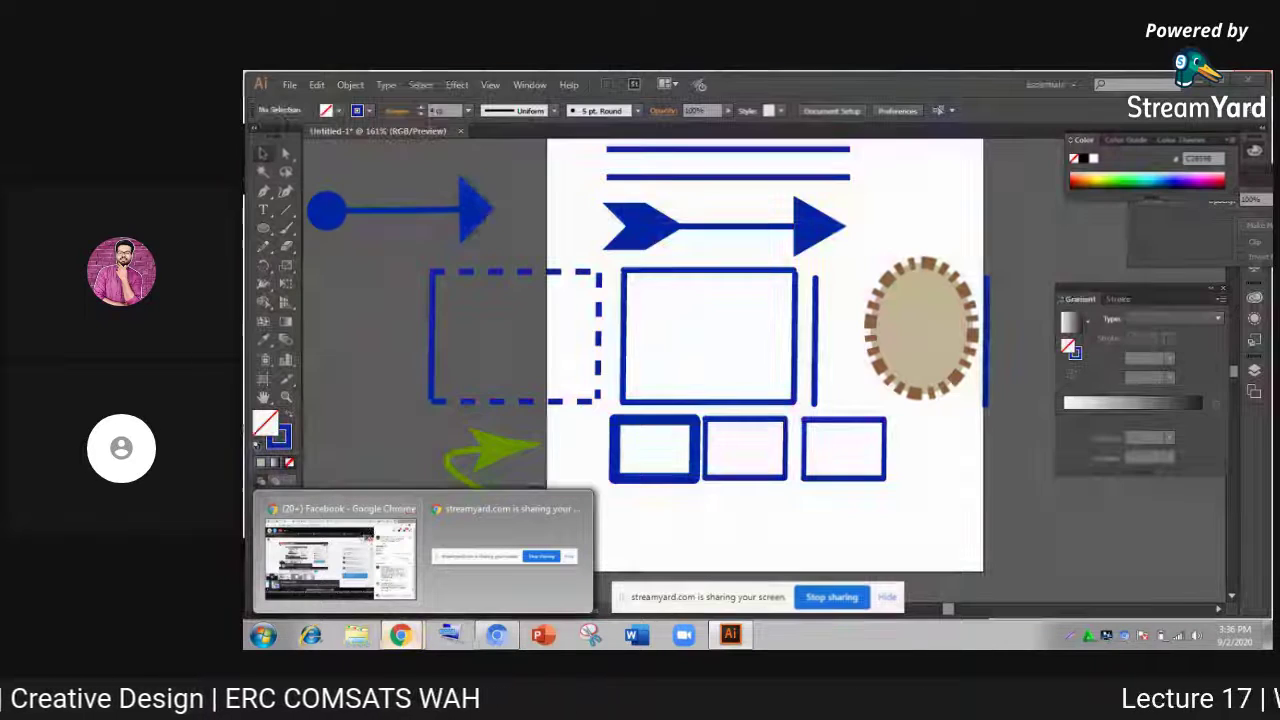
pyautogui.click(340, 555)
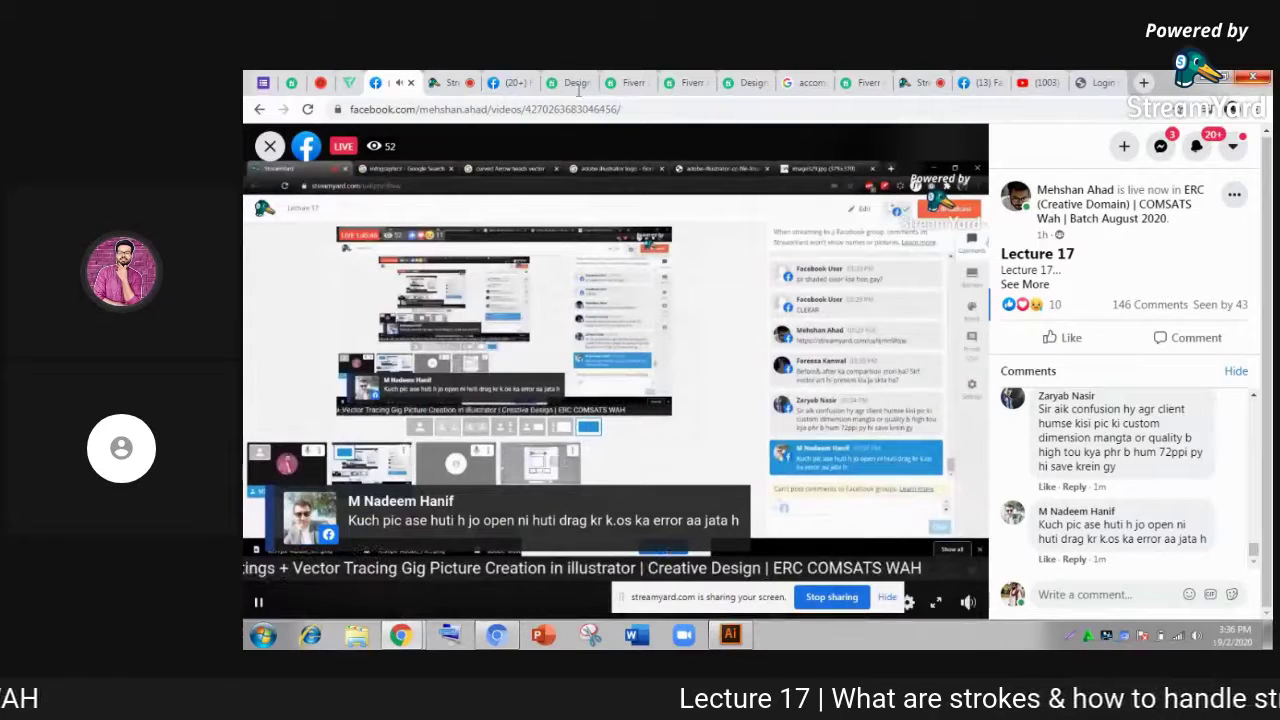
pyautogui.click(452, 86)
pyautogui.moveTo(730, 634)
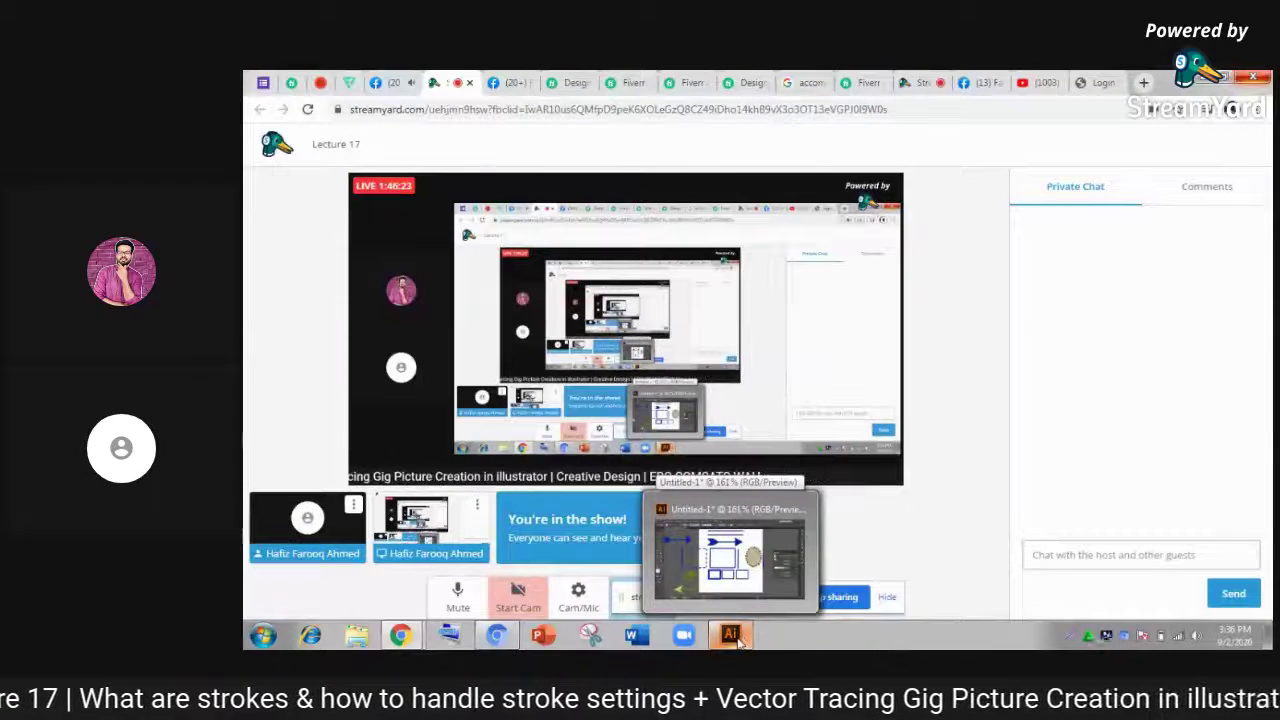
pyautogui.click(752, 548)
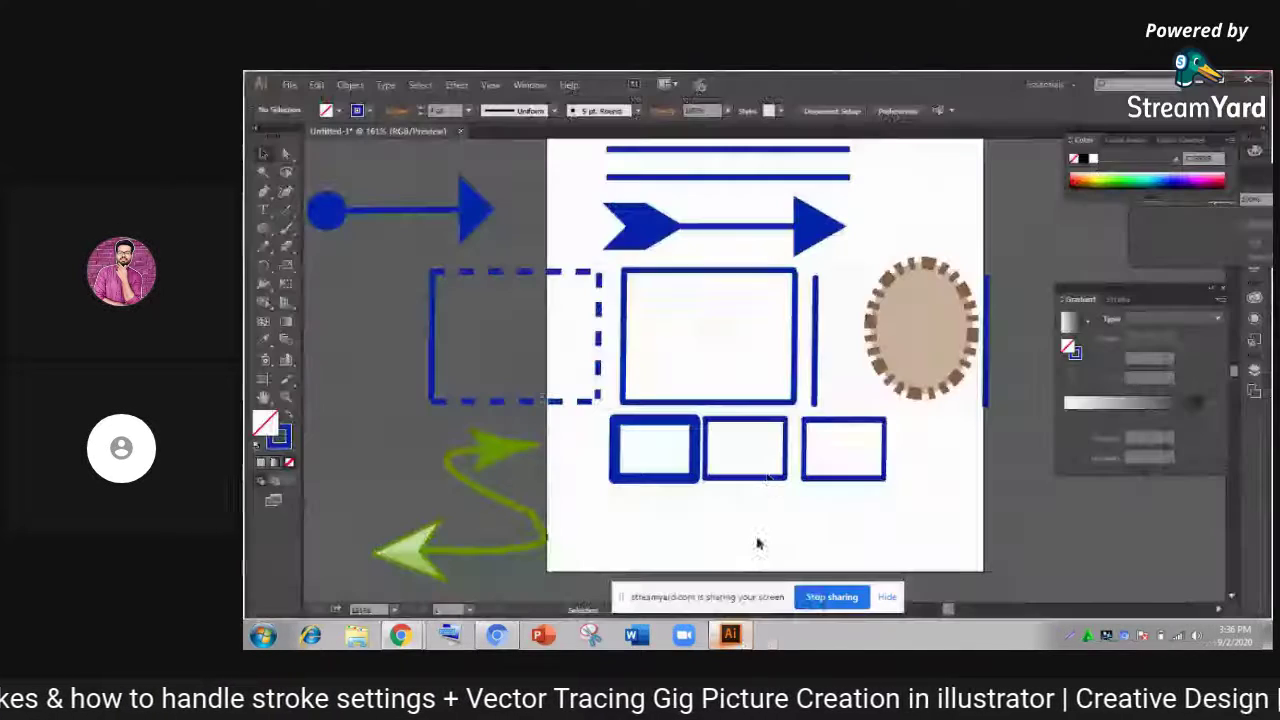
# Select the three small blue rectangles under the large one, inspect their stroke alignment options, and bring up the full Stroke settings
pyautogui.moveTo(918, 488); pyautogui.dragTo(584, 408)
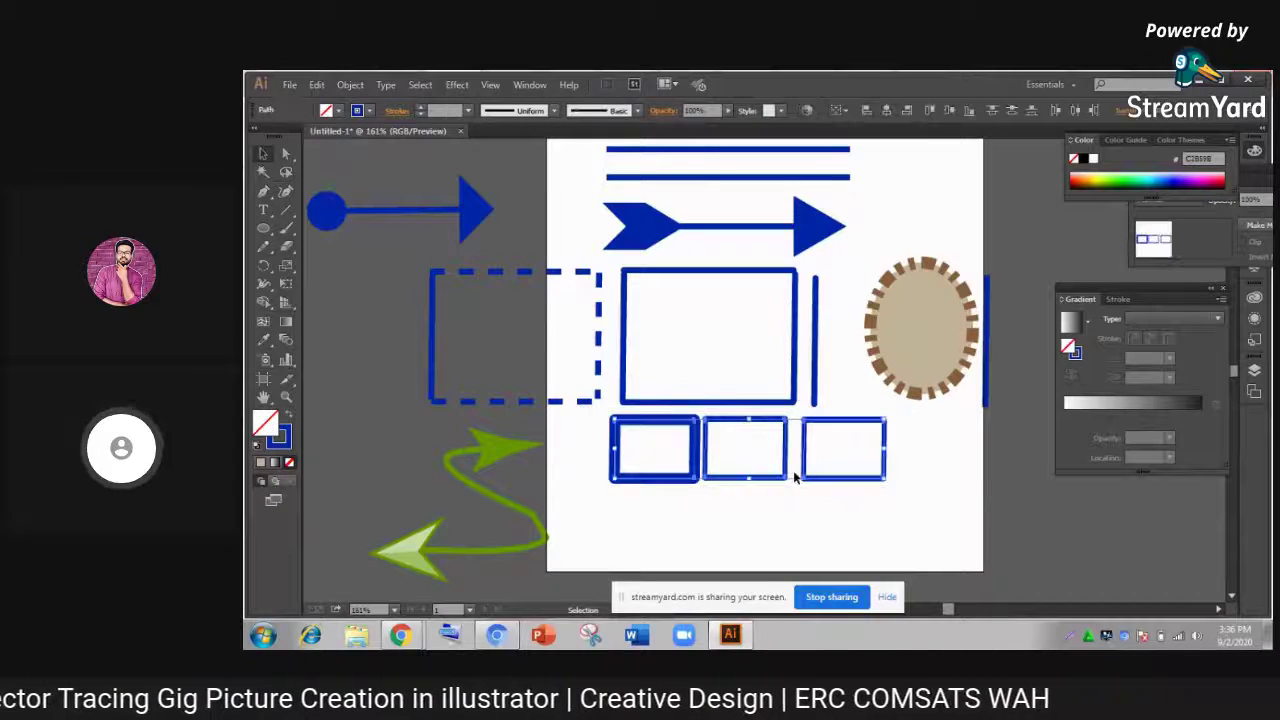
pyautogui.click(398, 112)
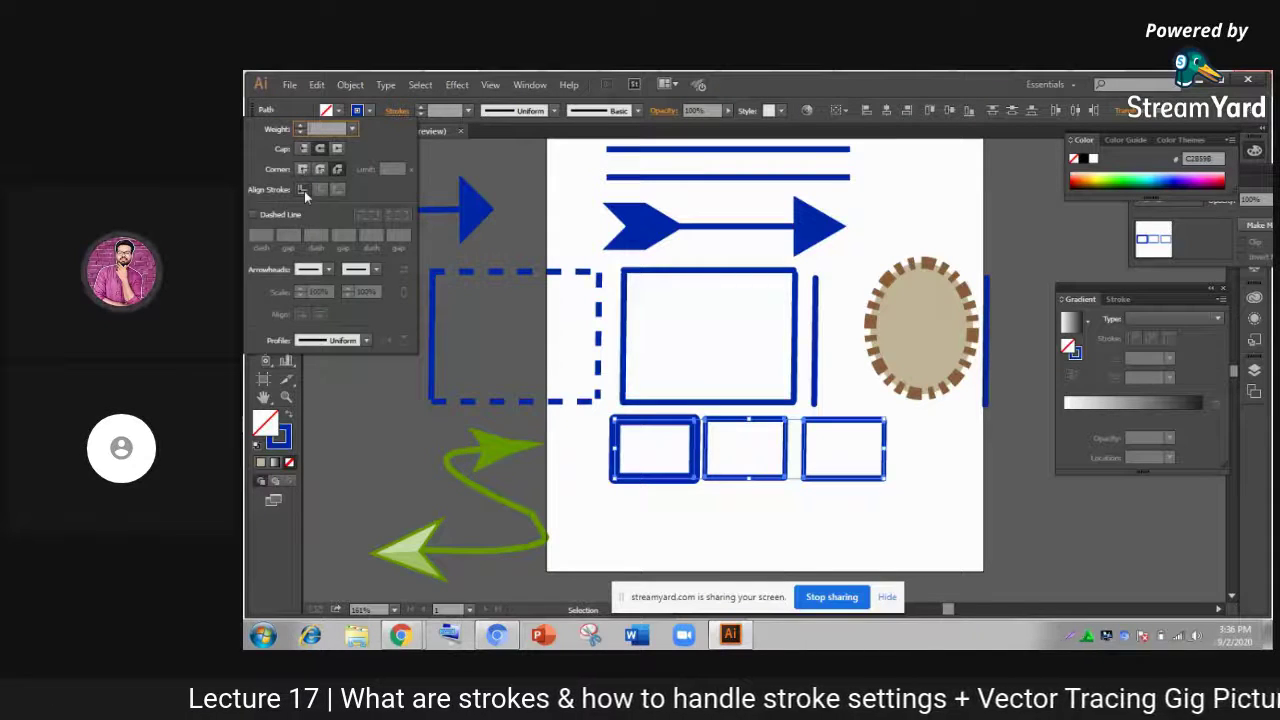
pyautogui.click(498, 185)
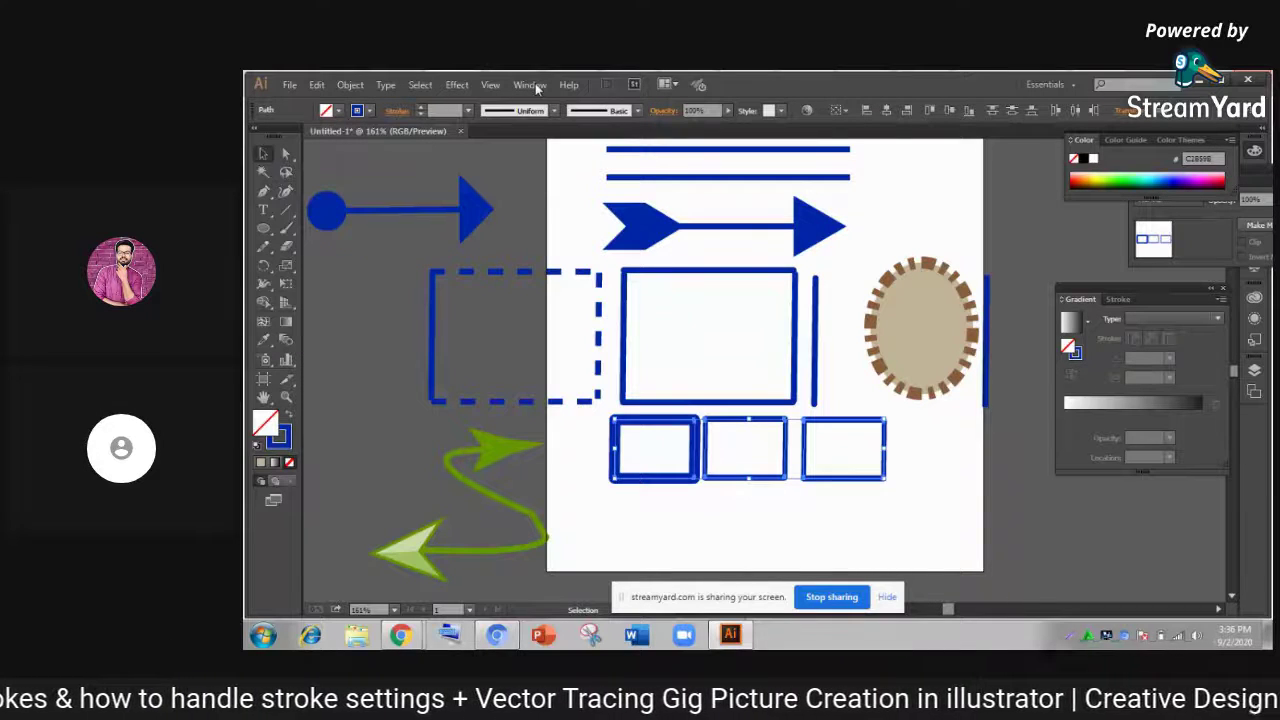
pyautogui.click(530, 85)
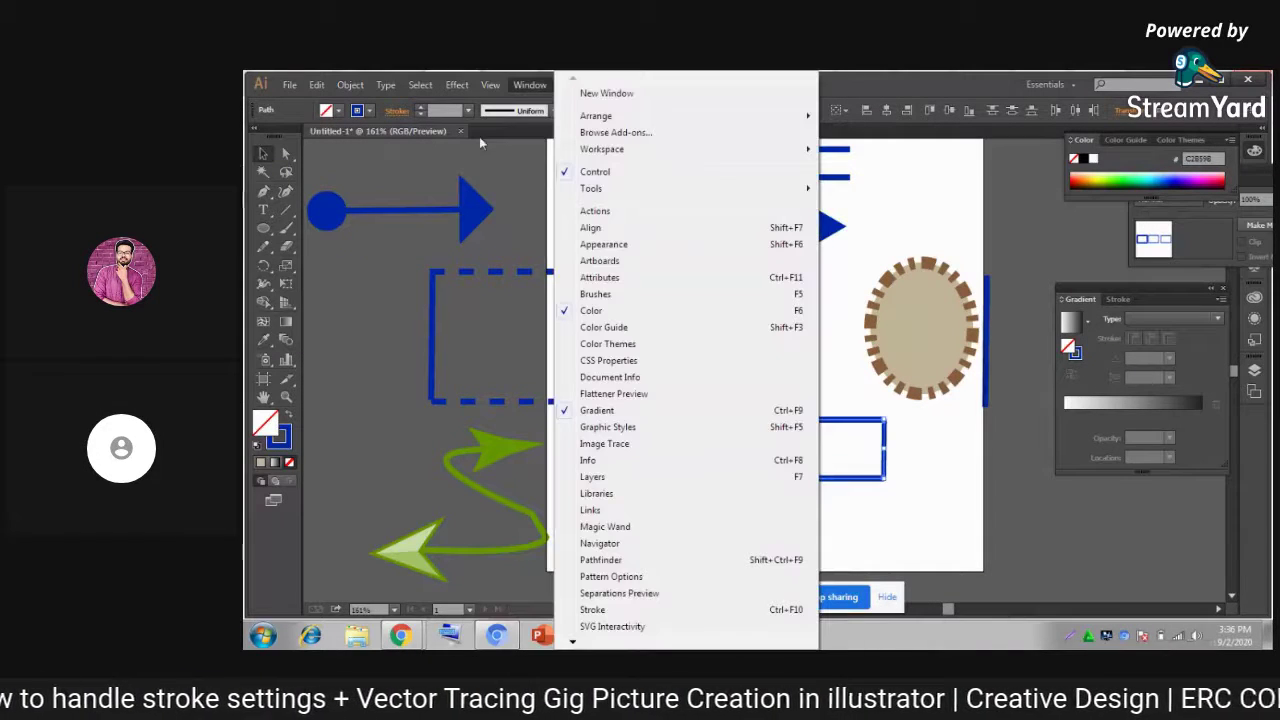
pyautogui.click(605, 609)
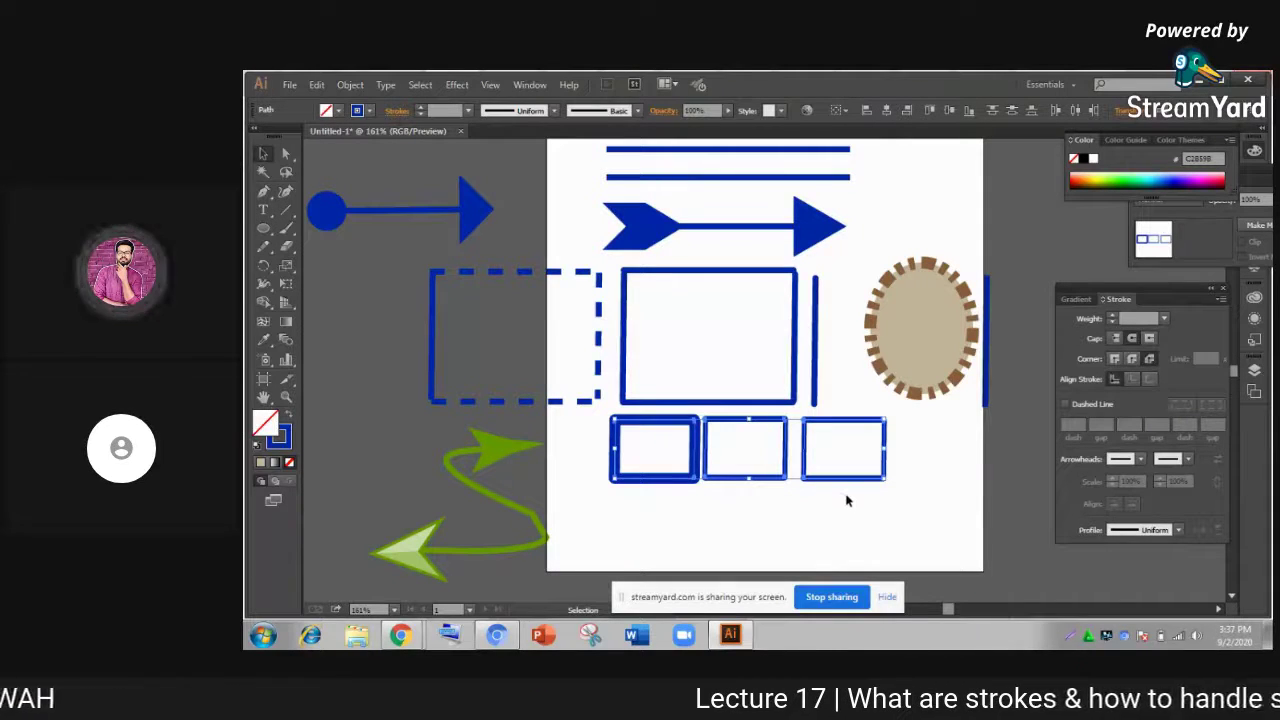
# Draw a square with a 9 pt blue stroke beside the dashed rectangle, and align its stroke first to the inside and finally to the outside
pyautogui.click(678, 476)
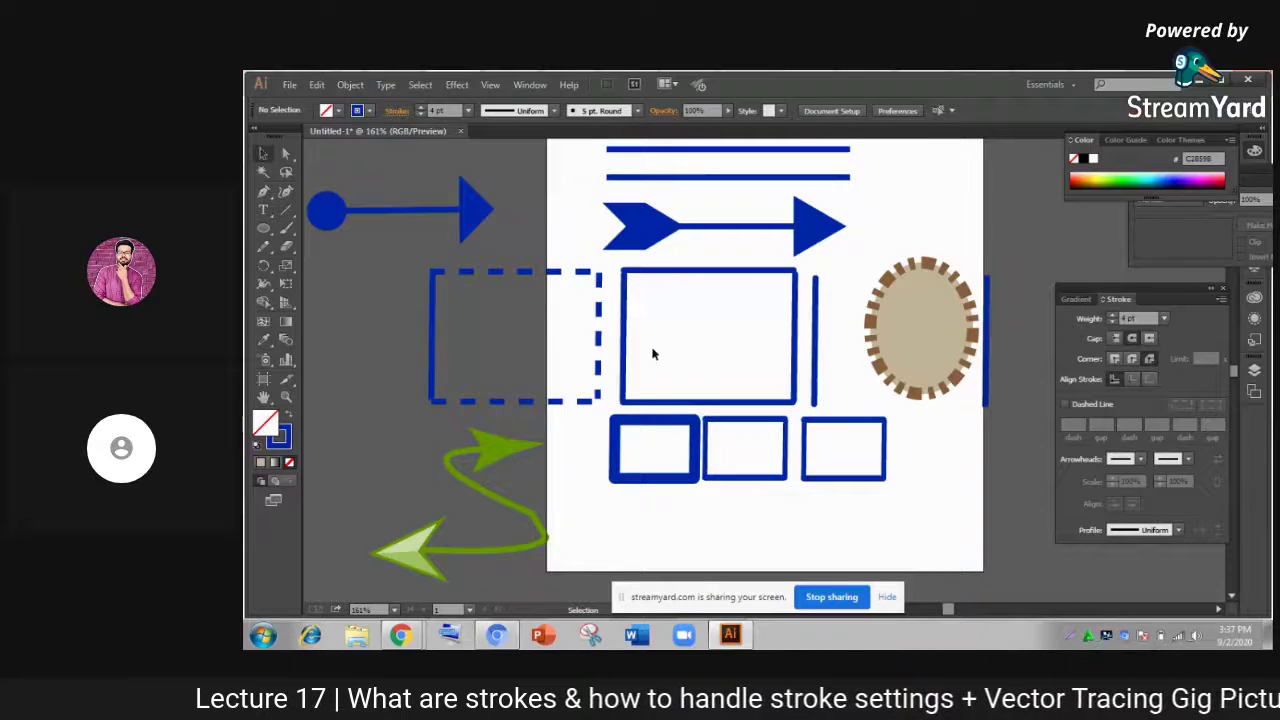
pyautogui.moveTo(589, 416)
pyautogui.mouseDown()
pyautogui.moveTo(670, 493)
pyautogui.moveTo(705, 500)
pyautogui.mouseUp()
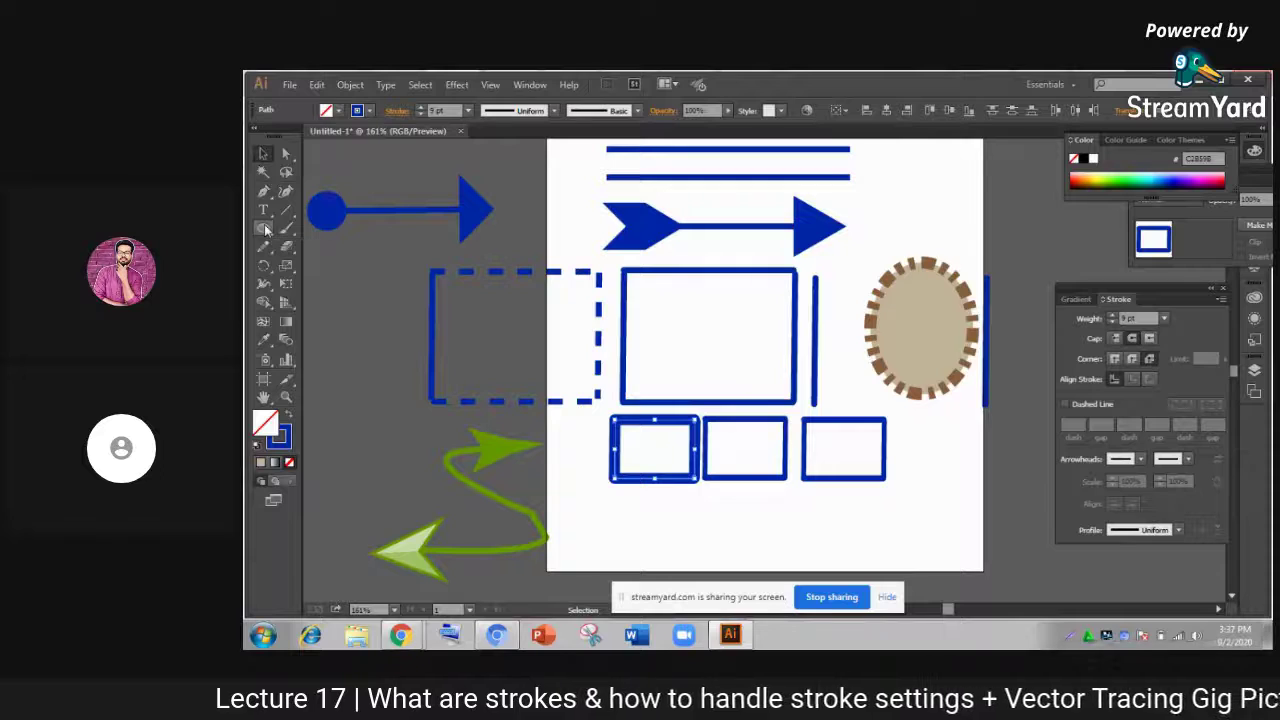
pyautogui.moveTo(265, 230); pyautogui.dragTo(312, 231)
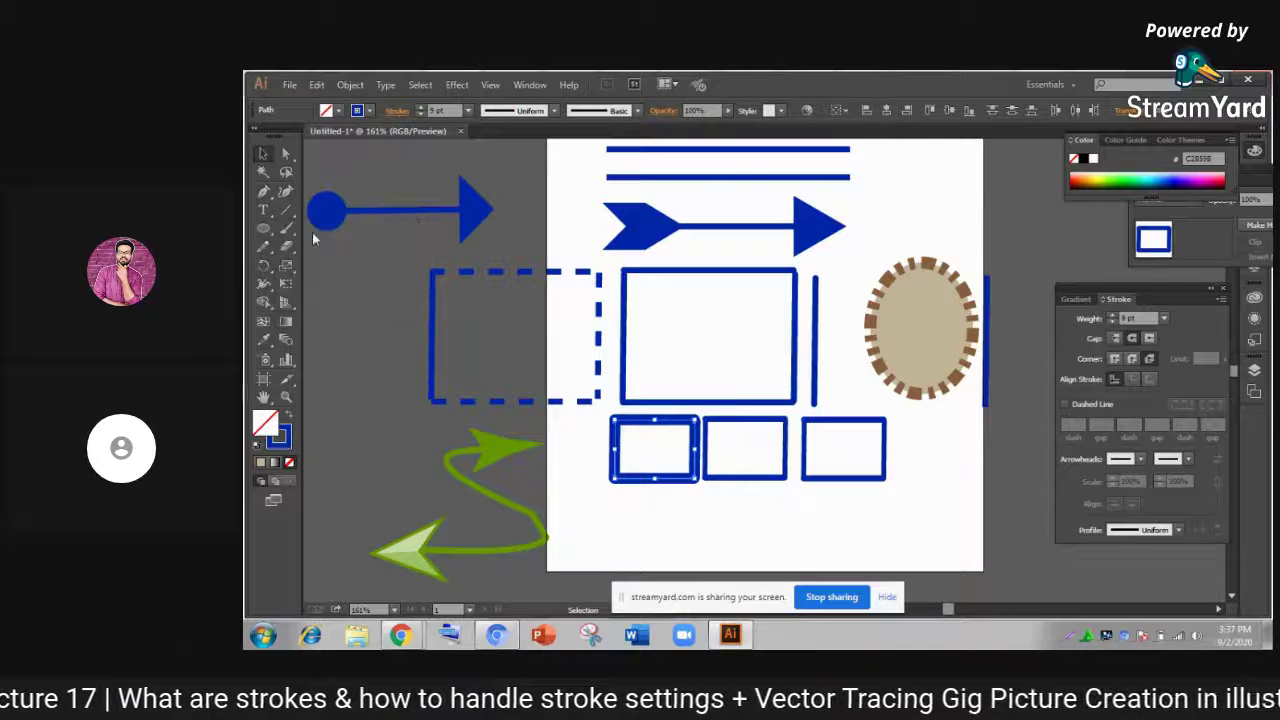
pyautogui.moveTo(320, 286); pyautogui.dragTo(417, 384)
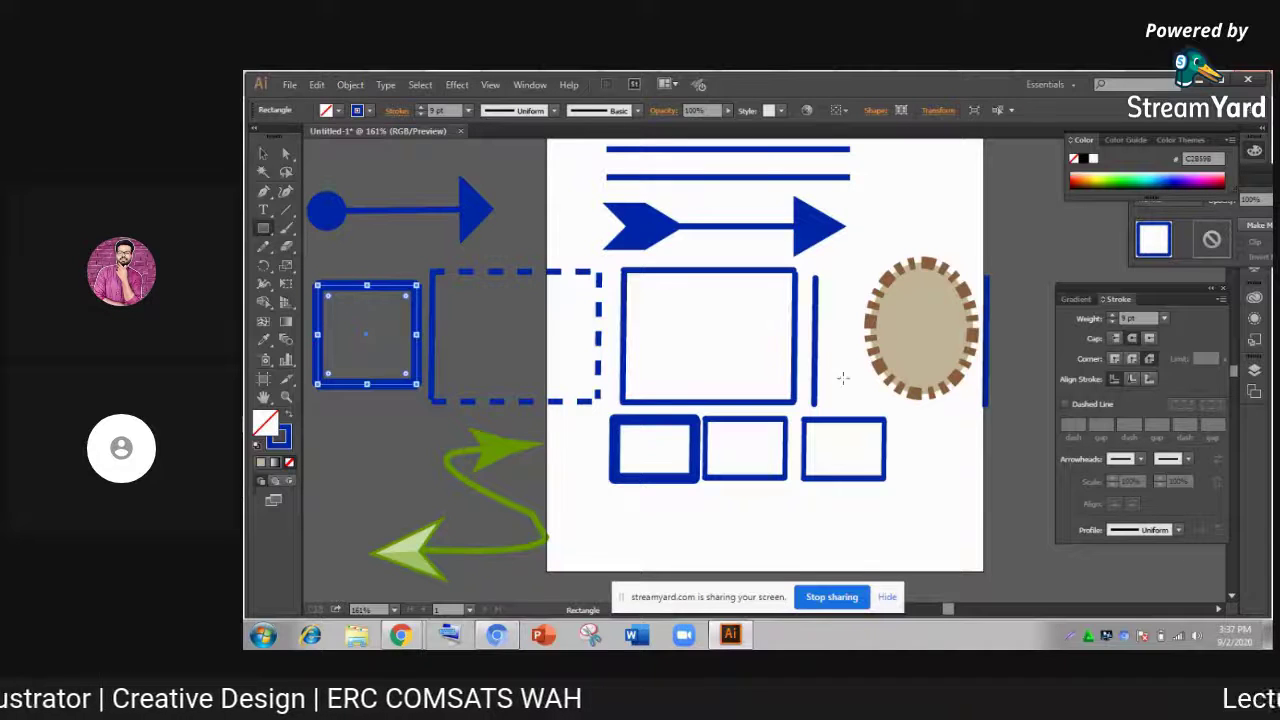
pyautogui.click(1133, 380)
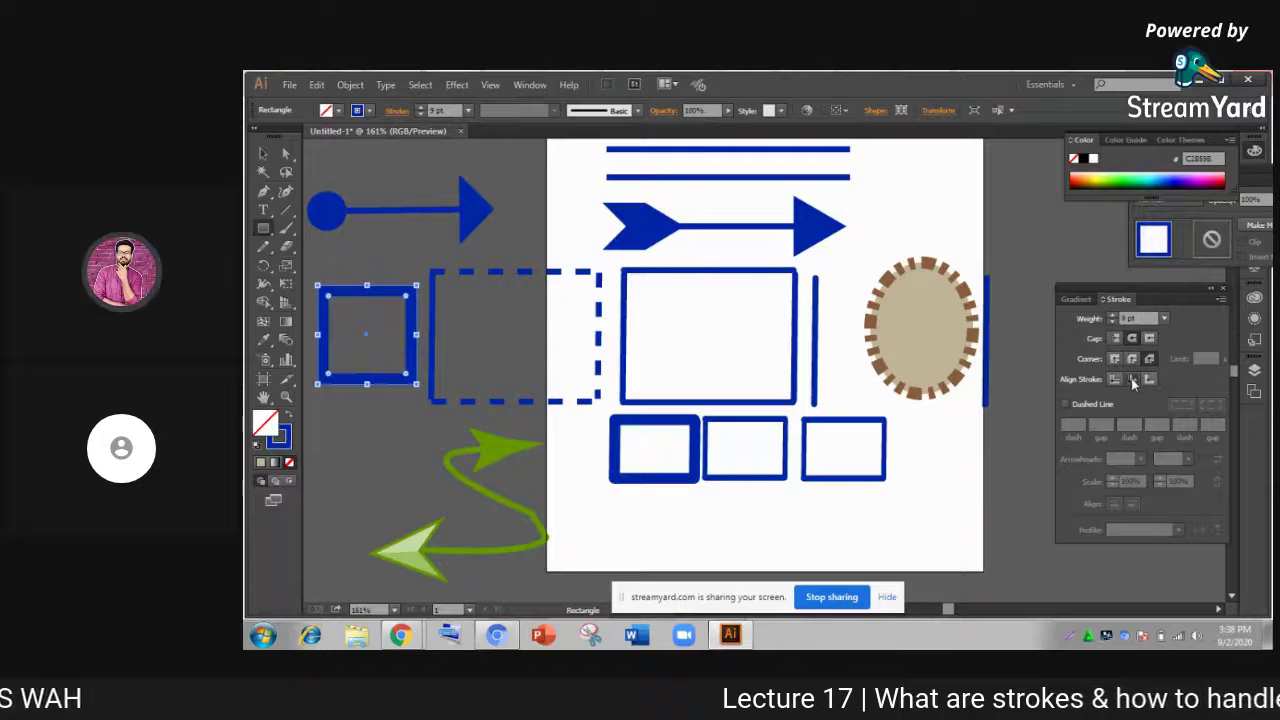
pyautogui.click(1150, 379)
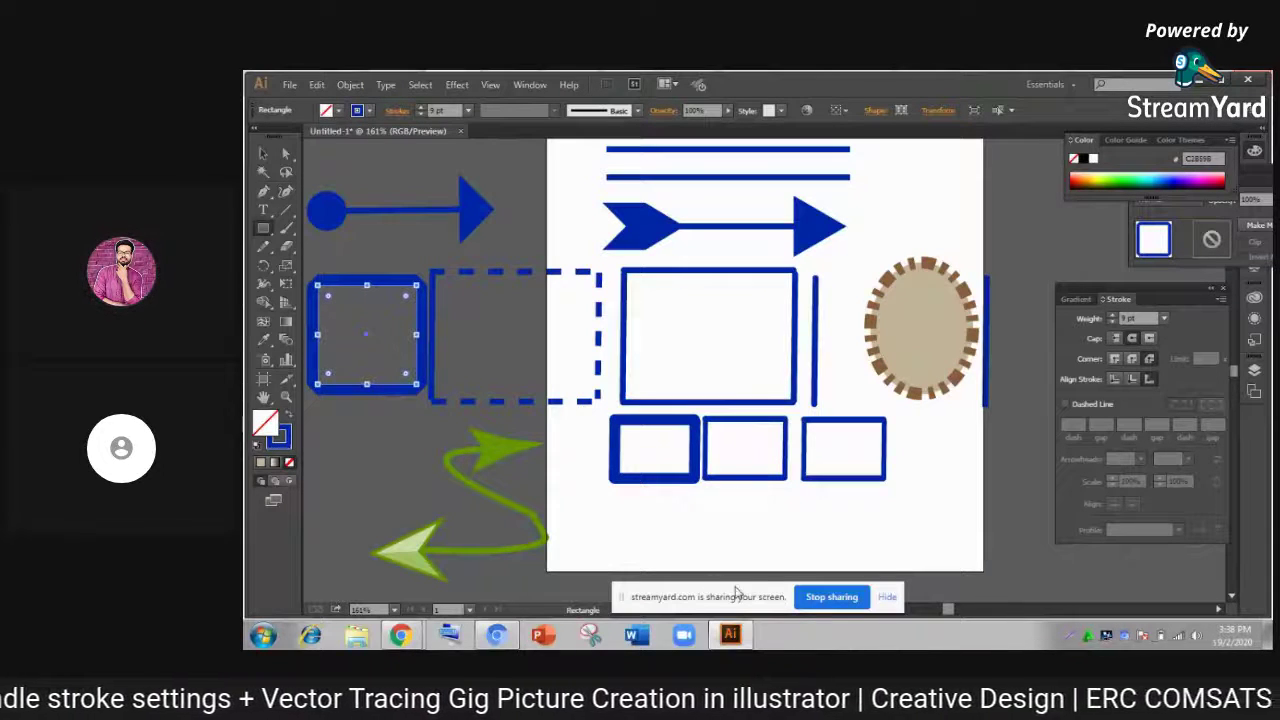
# Add the host's shared screen back to the live stream in the StreamYard studio
pyautogui.moveTo(732, 634)
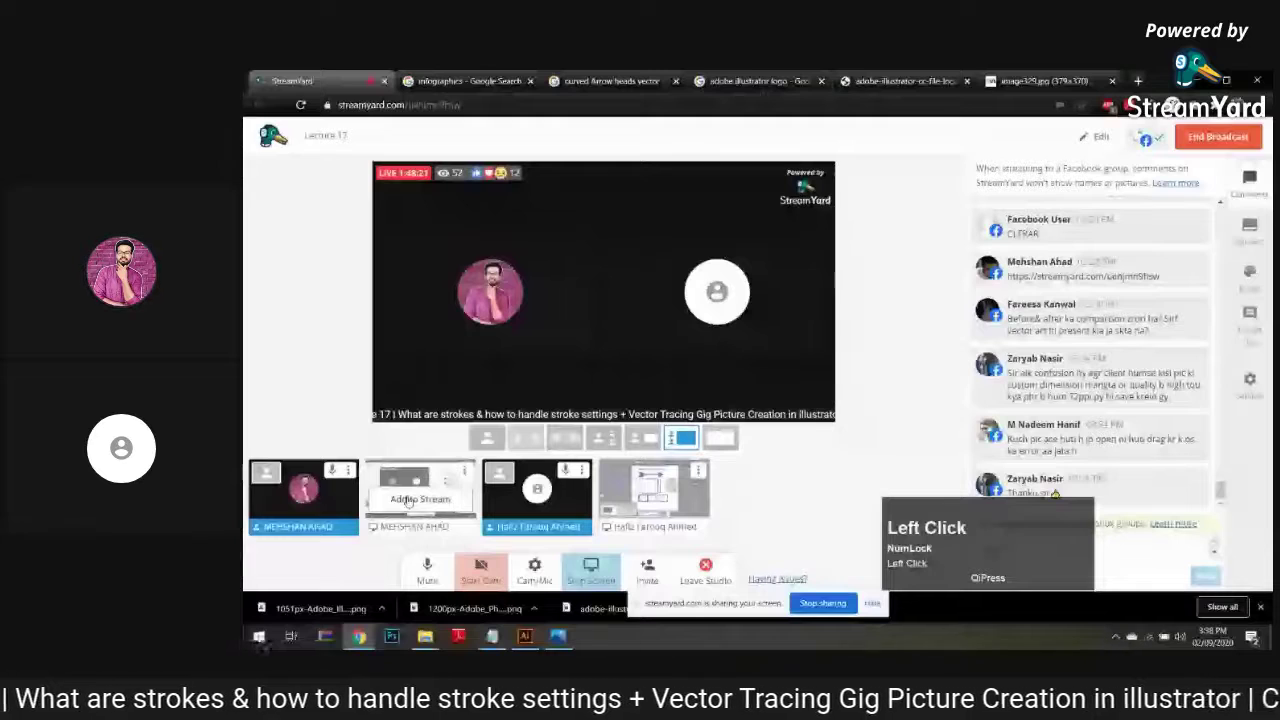
pyautogui.click(410, 499)
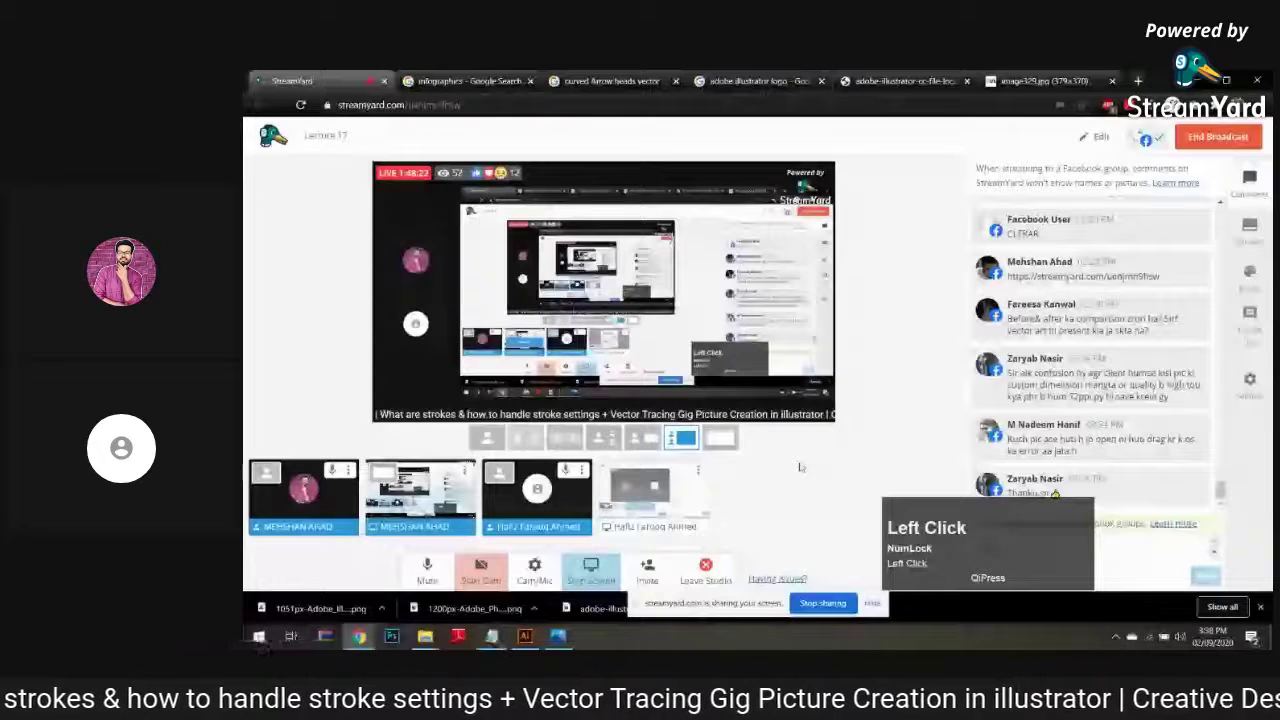